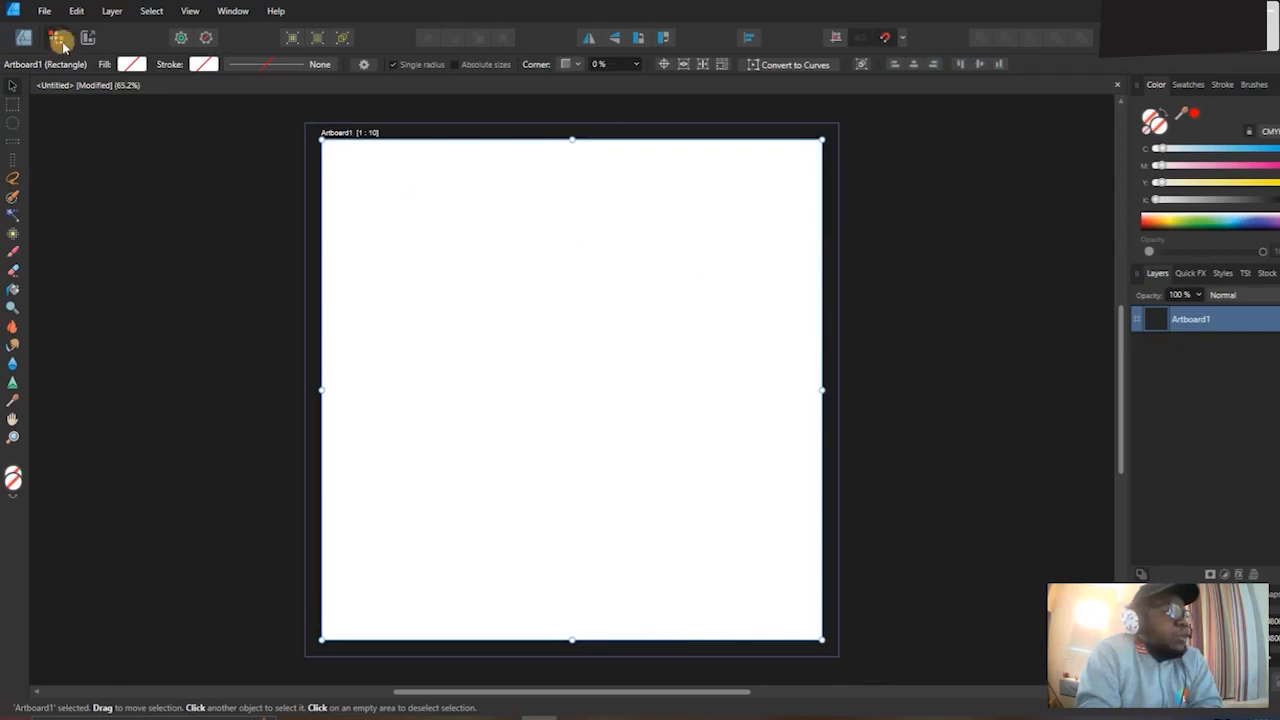
Switch to the Designer Persona, deselect the artboard, and look at the Pen and Move tools.
{"action": "left_click", "coordinate": [24, 37]}
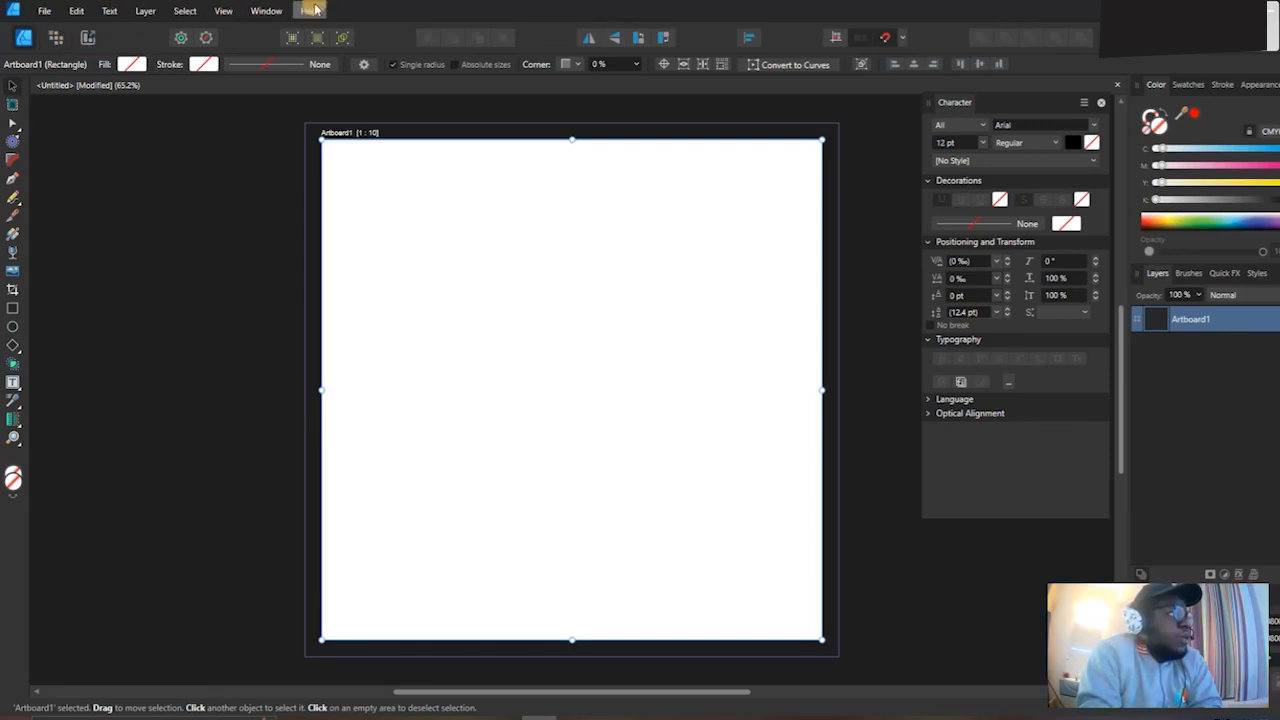
{"action": "left_click", "coordinate": [76, 10]}
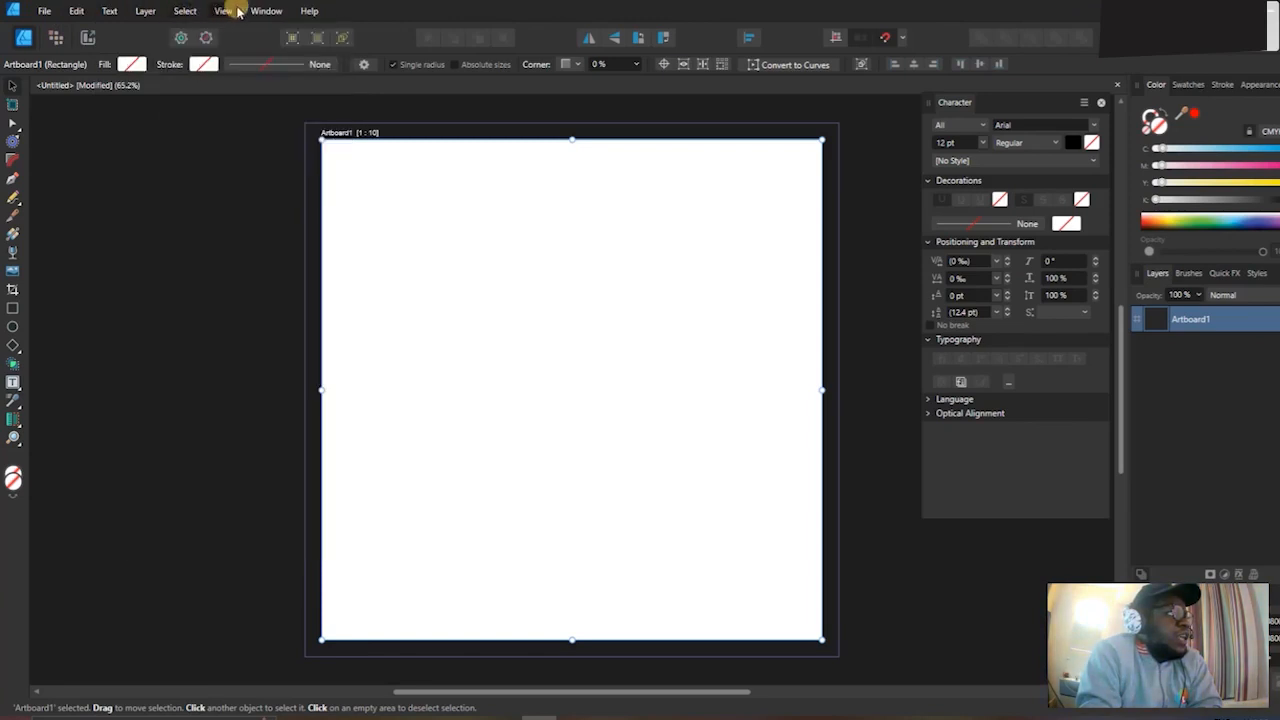
{"action": "left_click", "coordinate": [104, 152]}
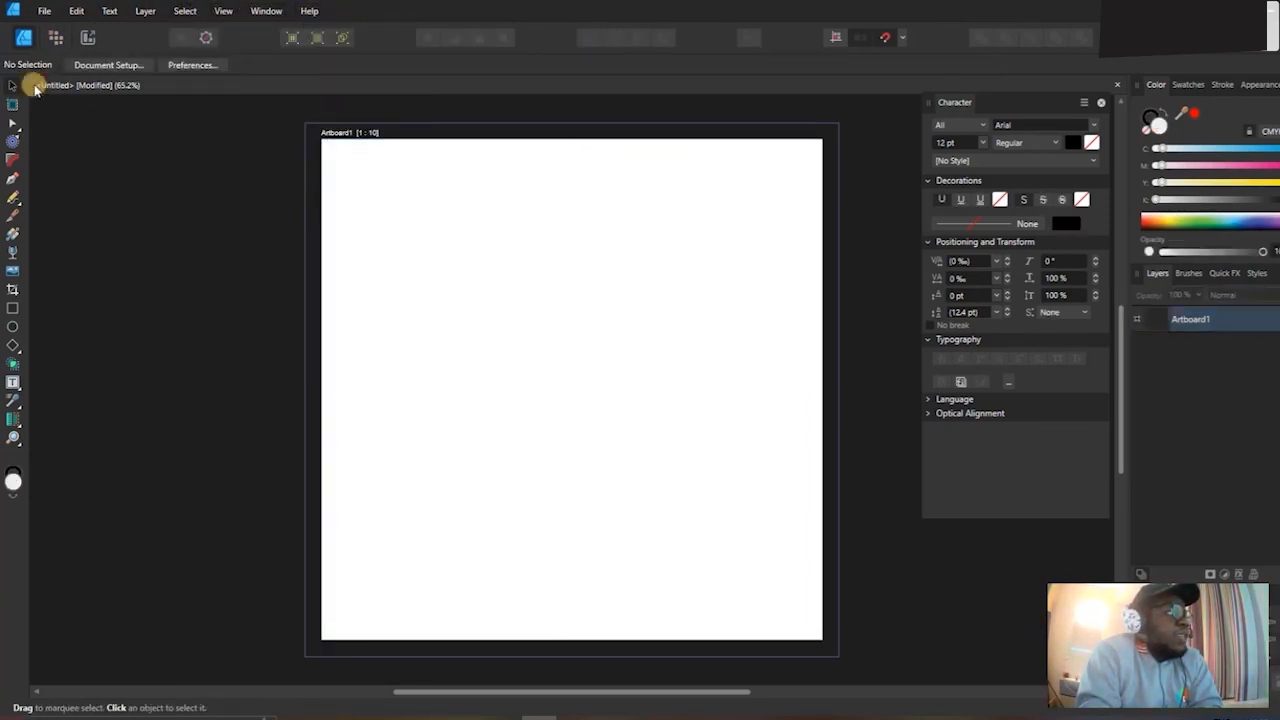
{"action": "left_click", "coordinate": [12, 178]}
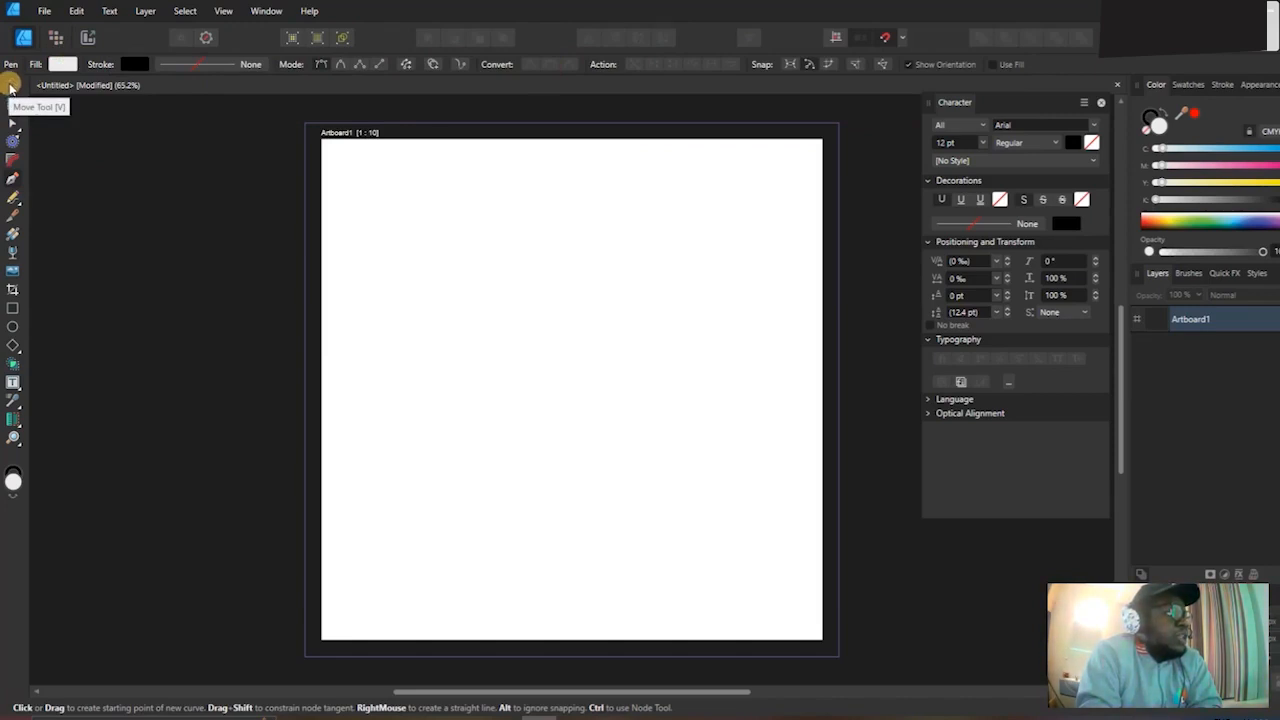
{"action": "left_click", "coordinate": [11, 88]}
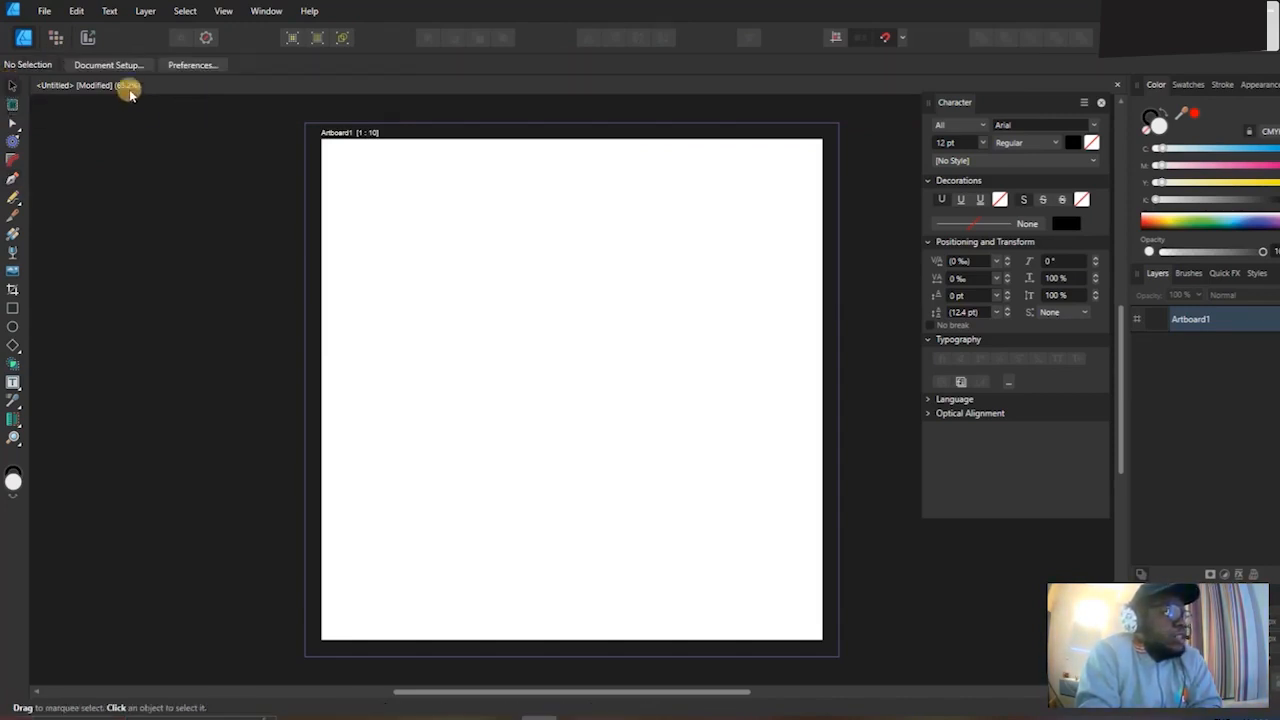
Switch to the Pixel Persona and look through its quick effects, styles, stock images and text styles.
{"action": "left_click", "coordinate": [66, 38]}
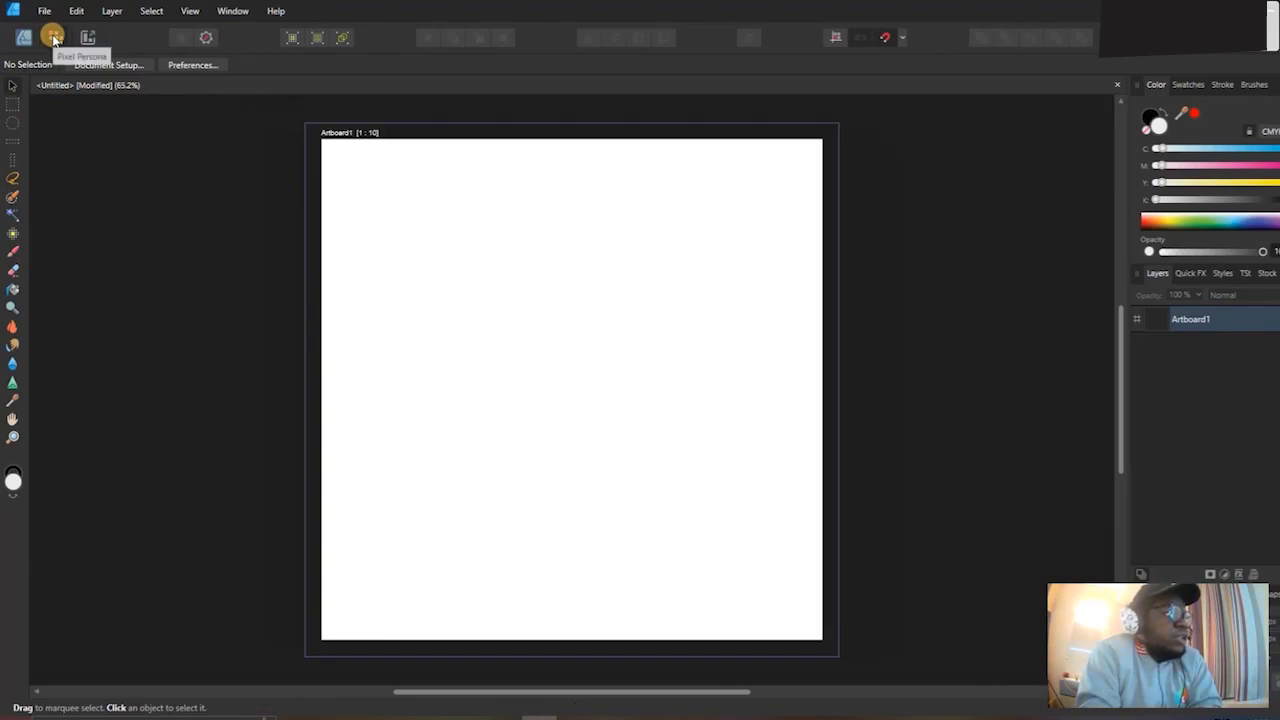
{"action": "left_click", "coordinate": [1183, 273]}
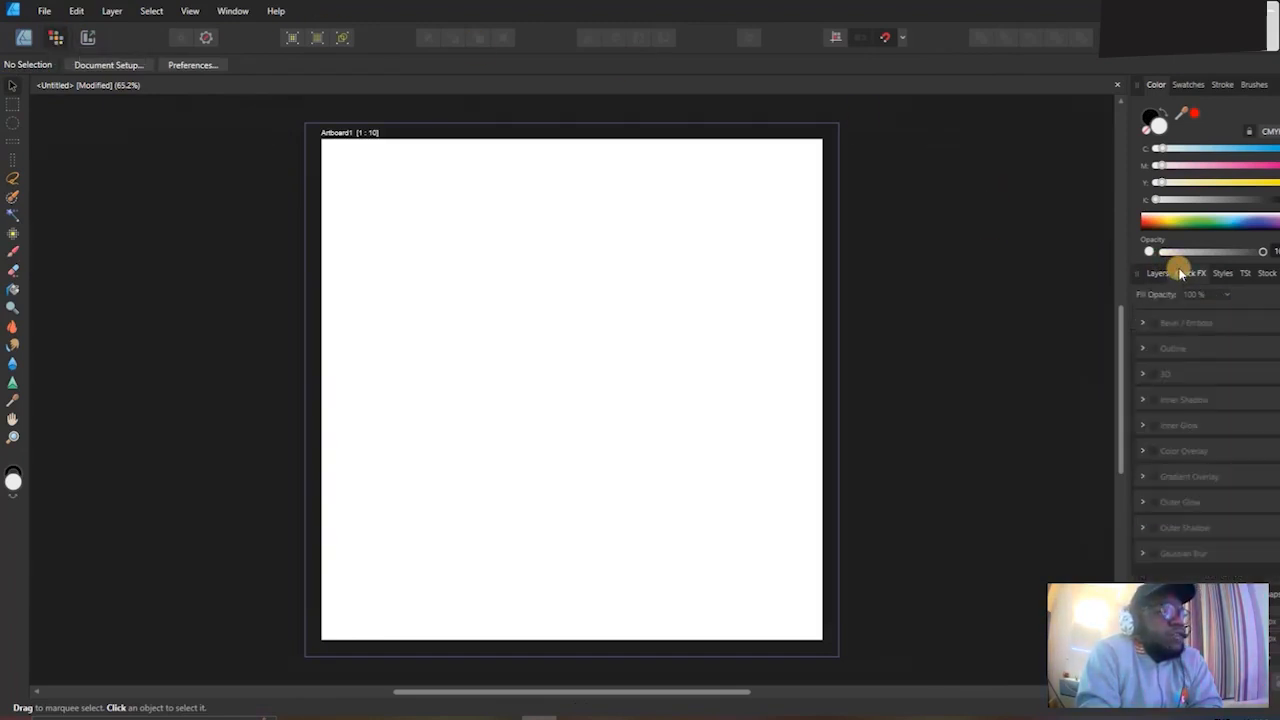
{"action": "left_click", "coordinate": [1227, 278]}
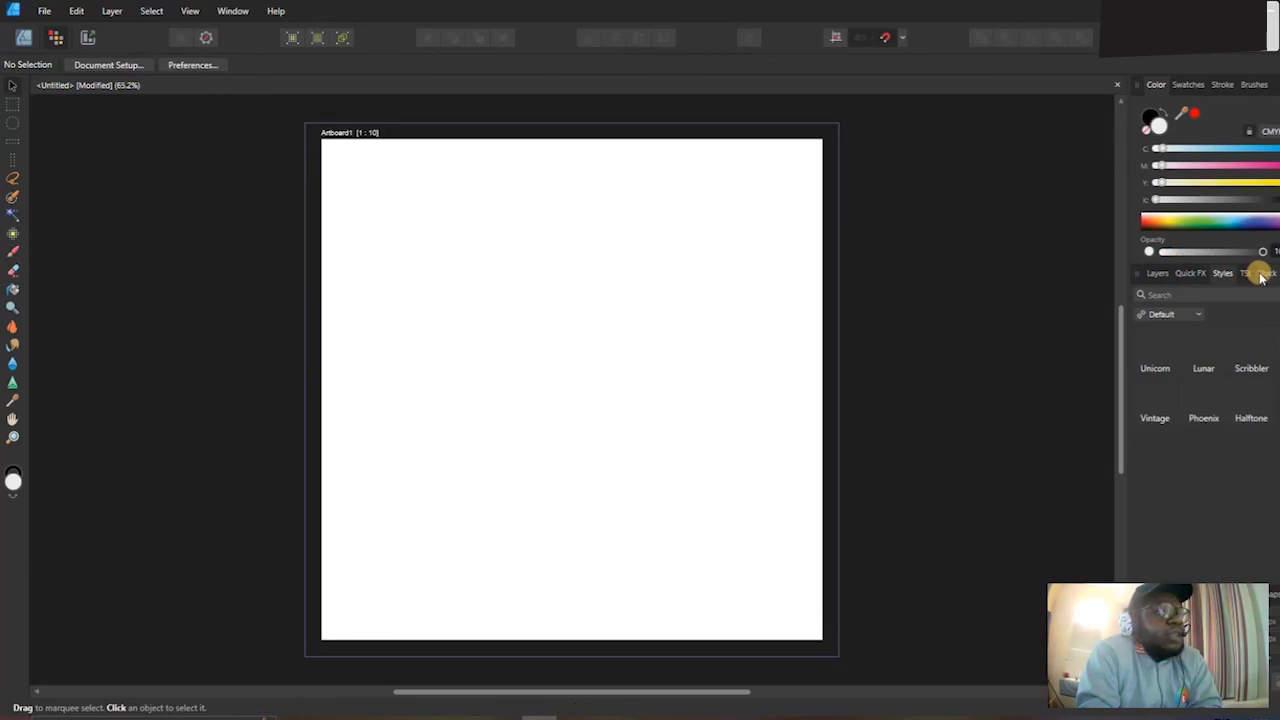
{"action": "left_click", "coordinate": [1261, 274]}
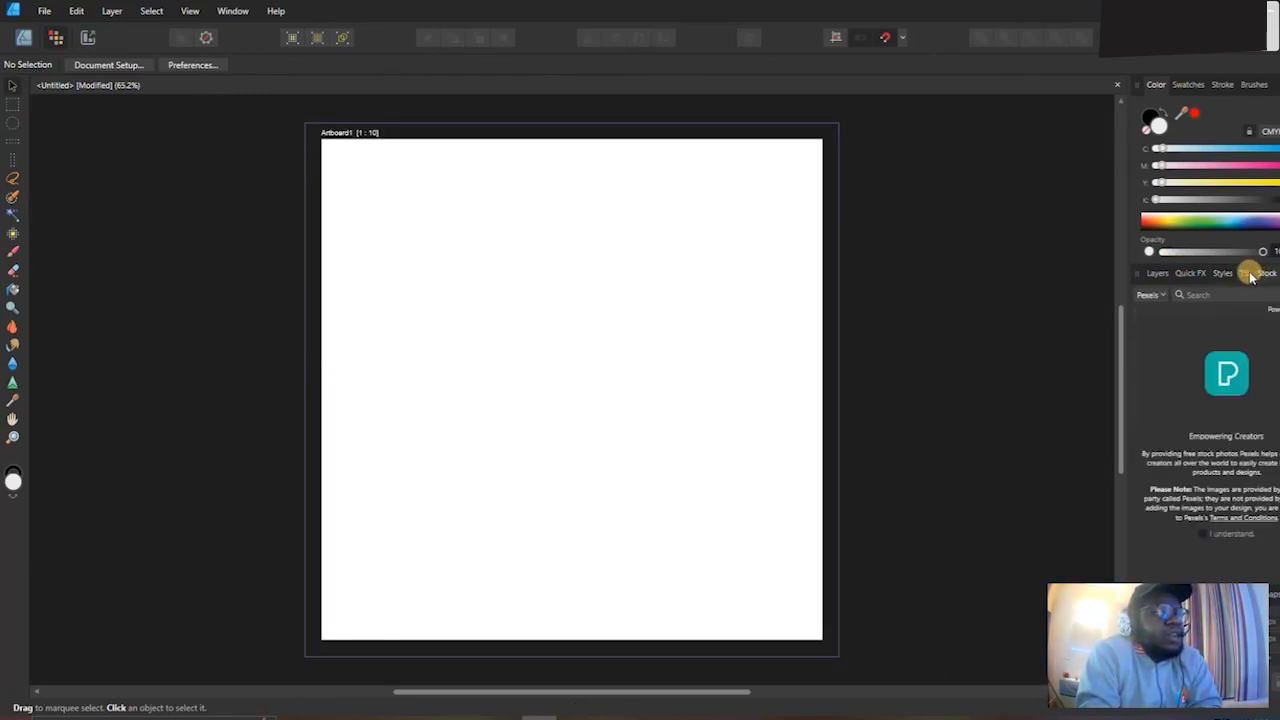
{"action": "left_click", "coordinate": [1248, 275]}
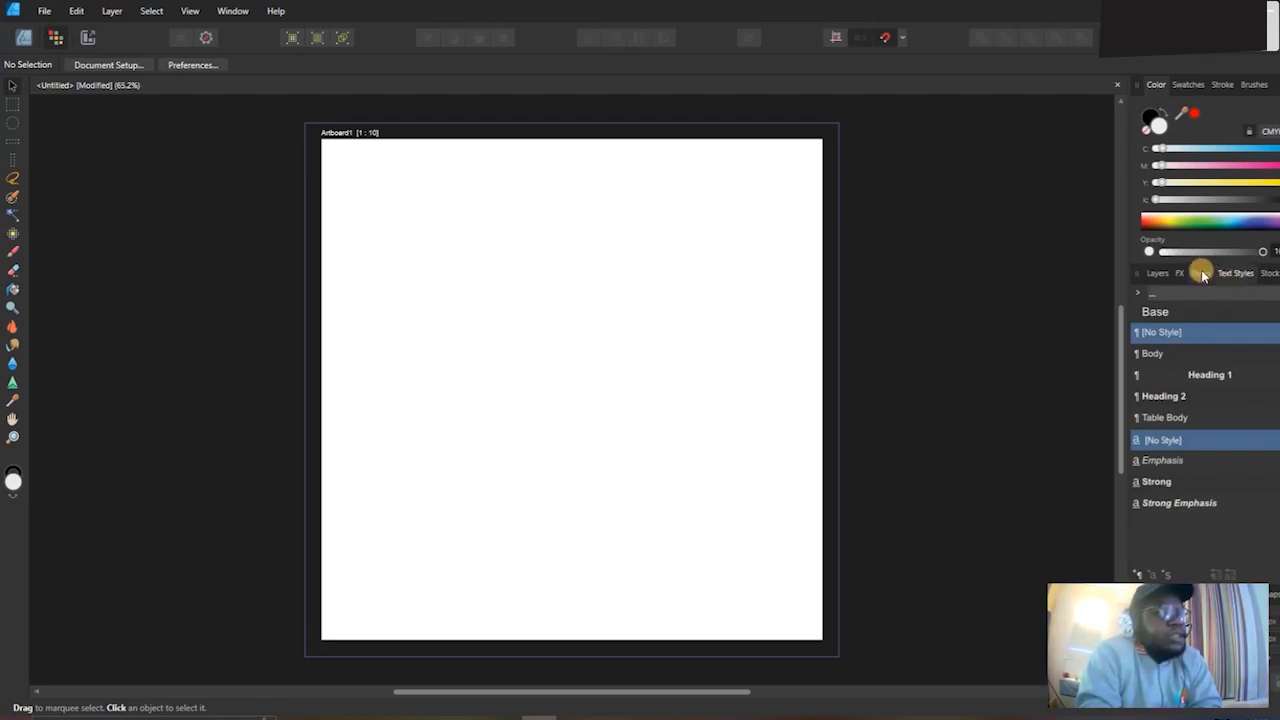
{"action": "left_click", "coordinate": [1202, 273]}
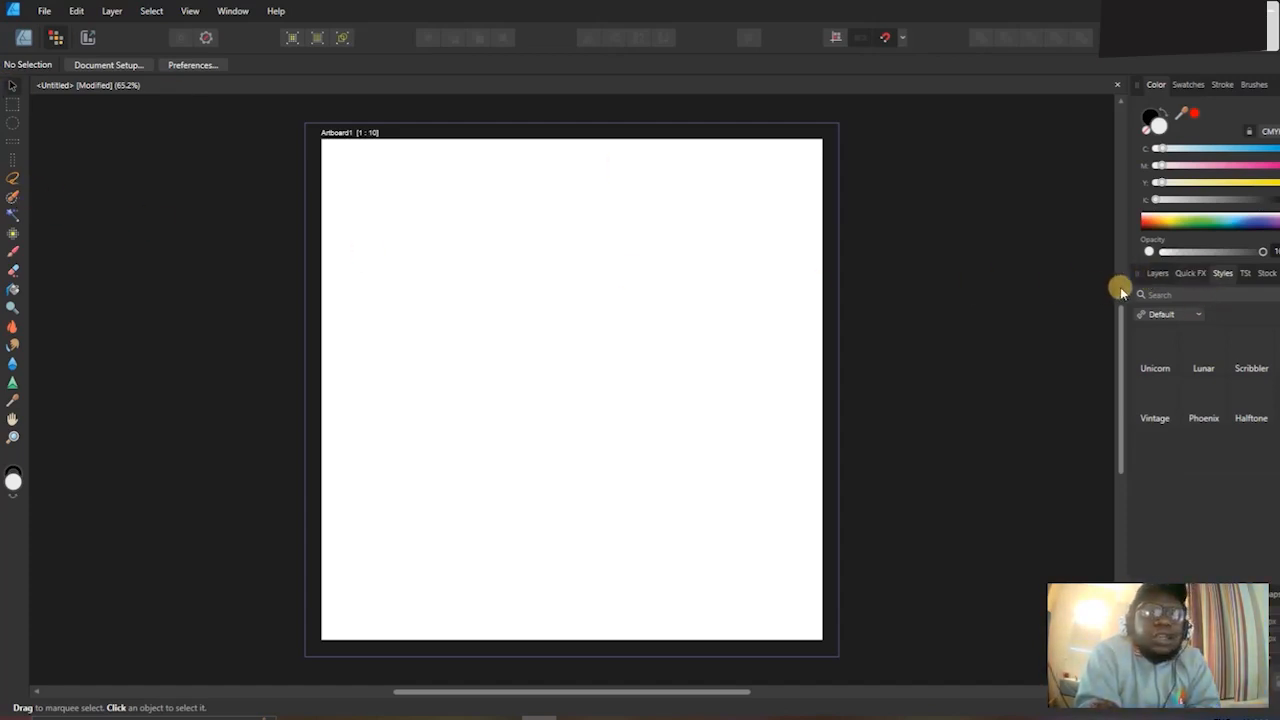
{"action": "left_click", "coordinate": [1188, 275]}
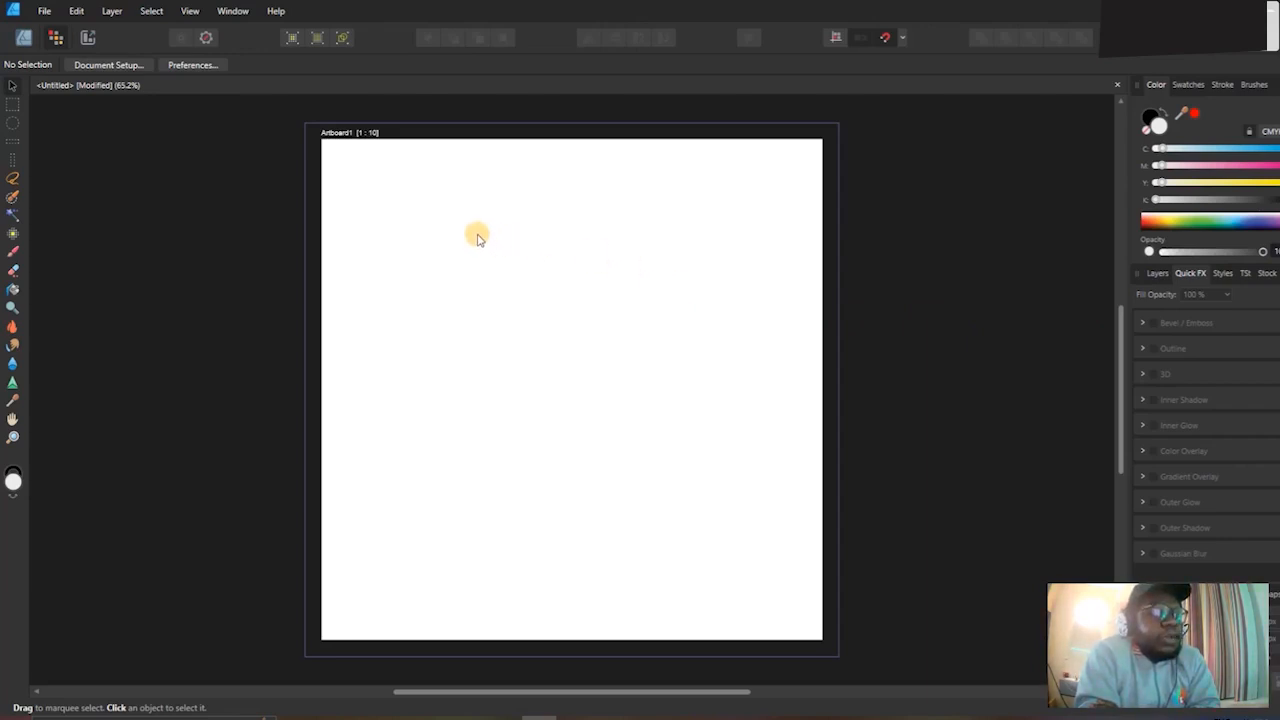
Compare the toolsets of the Designer and Pixel Personas, finishing in the Pixel Persona.
{"action": "left_click", "coordinate": [22, 35]}
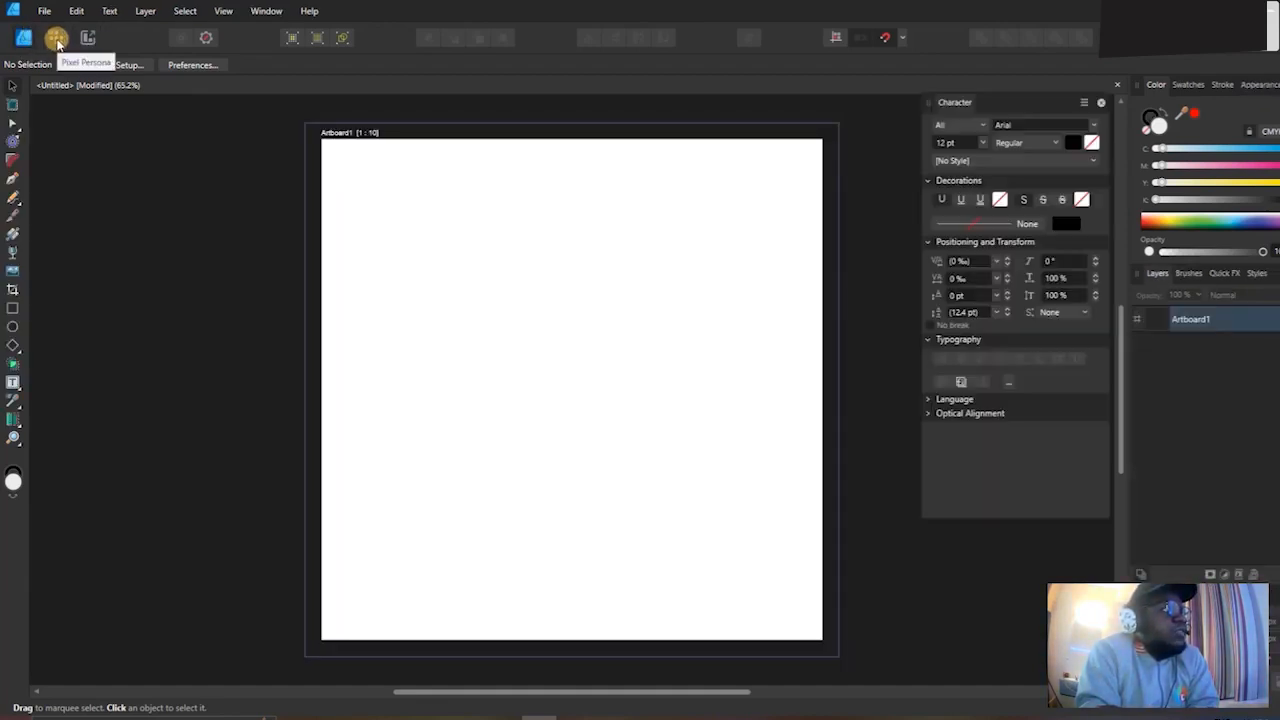
{"action": "left_click", "coordinate": [56, 40]}
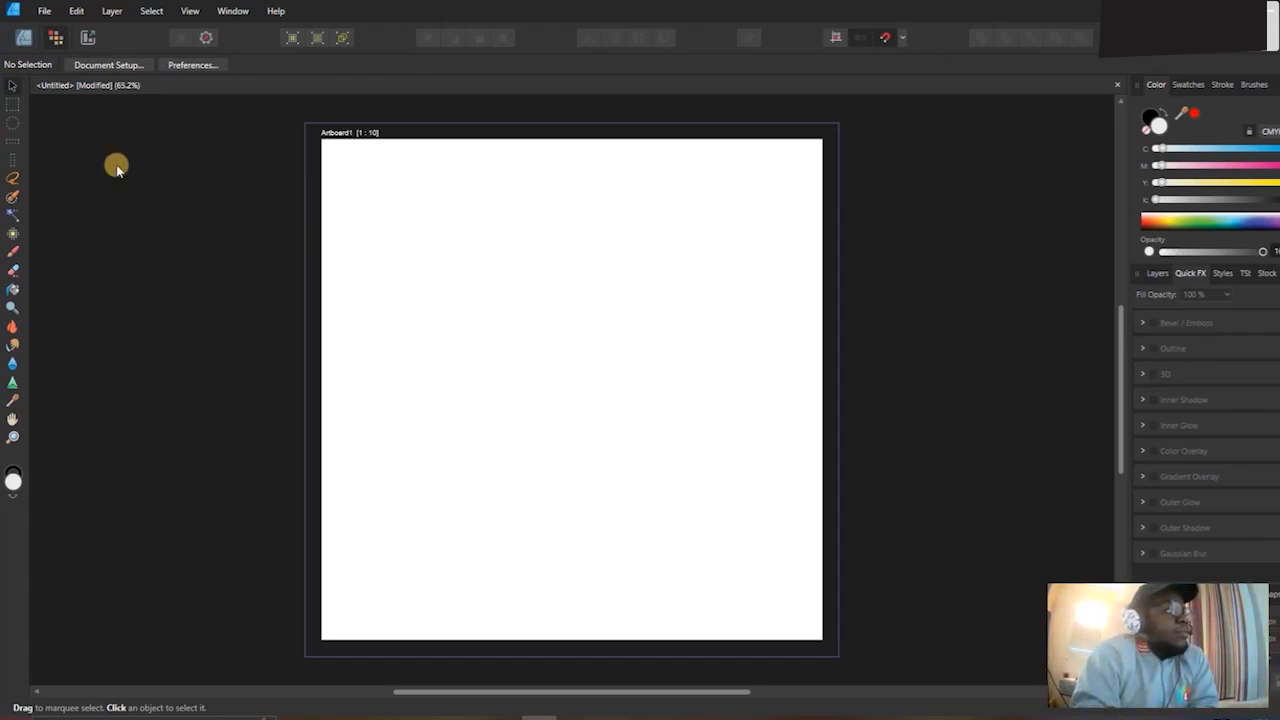
{"action": "left_click", "coordinate": [25, 40]}
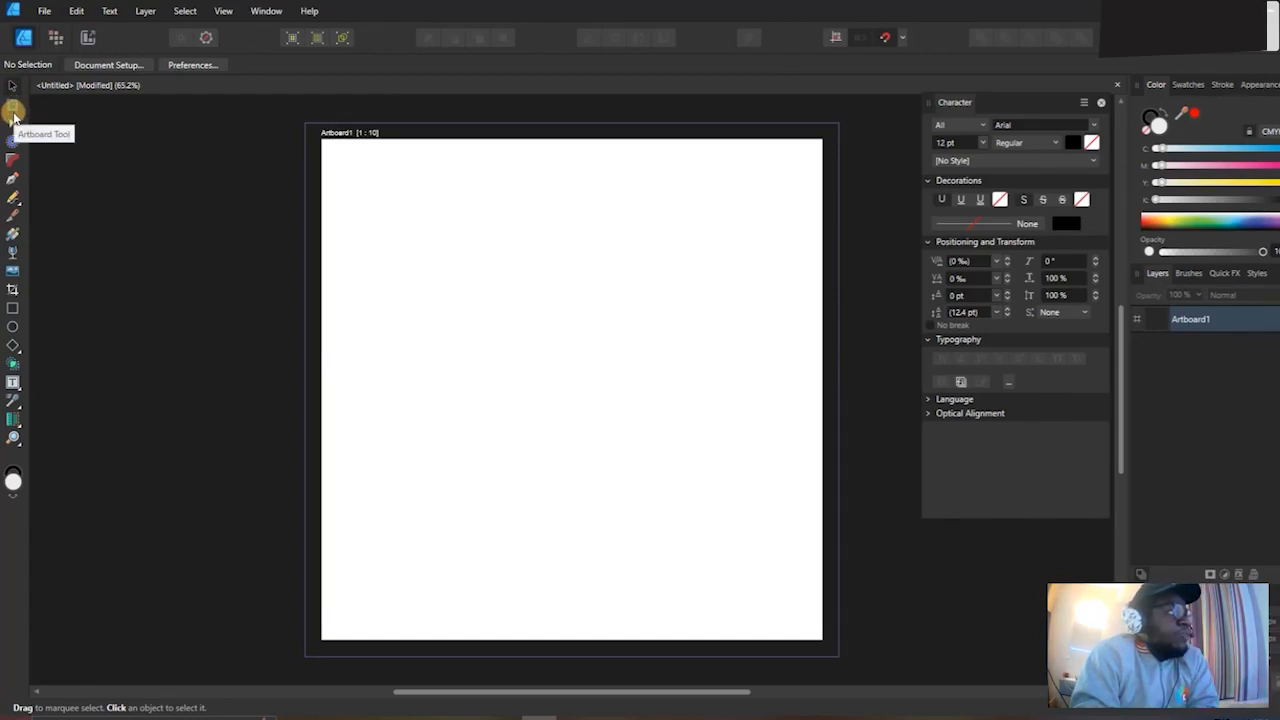
{"action": "left_click", "coordinate": [54, 38]}
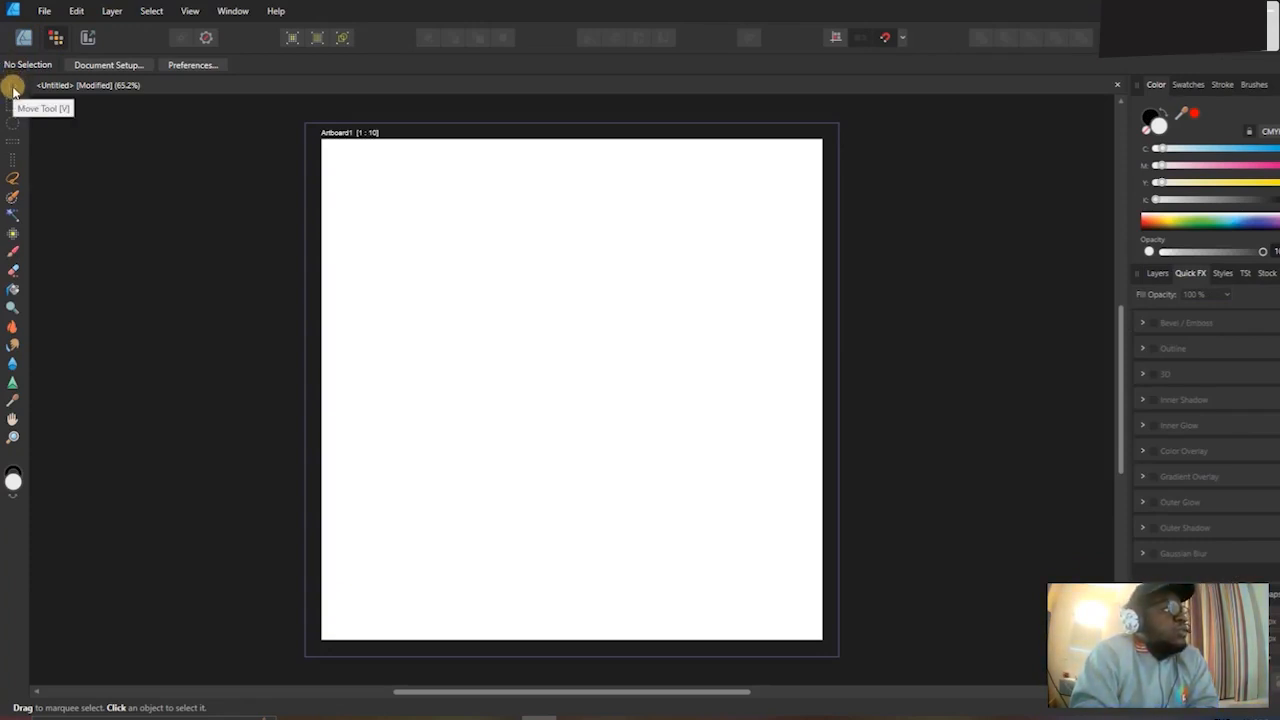
Shift the artboard slightly to the right with the Move tool and deselect it.
{"action": "left_click", "coordinate": [14, 91]}
{"action": "left_click_drag", "start_coordinate": [470, 230], "coordinate": [555, 233]}
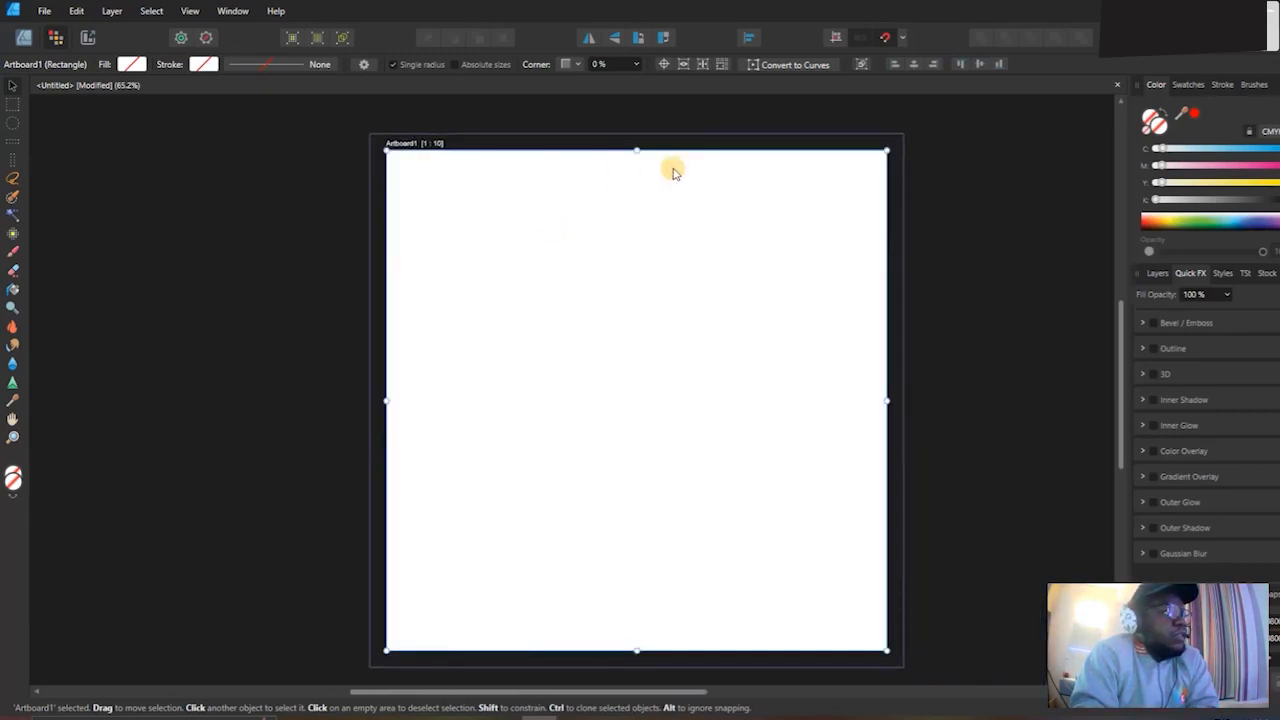
{"action": "left_click", "coordinate": [110, 127]}
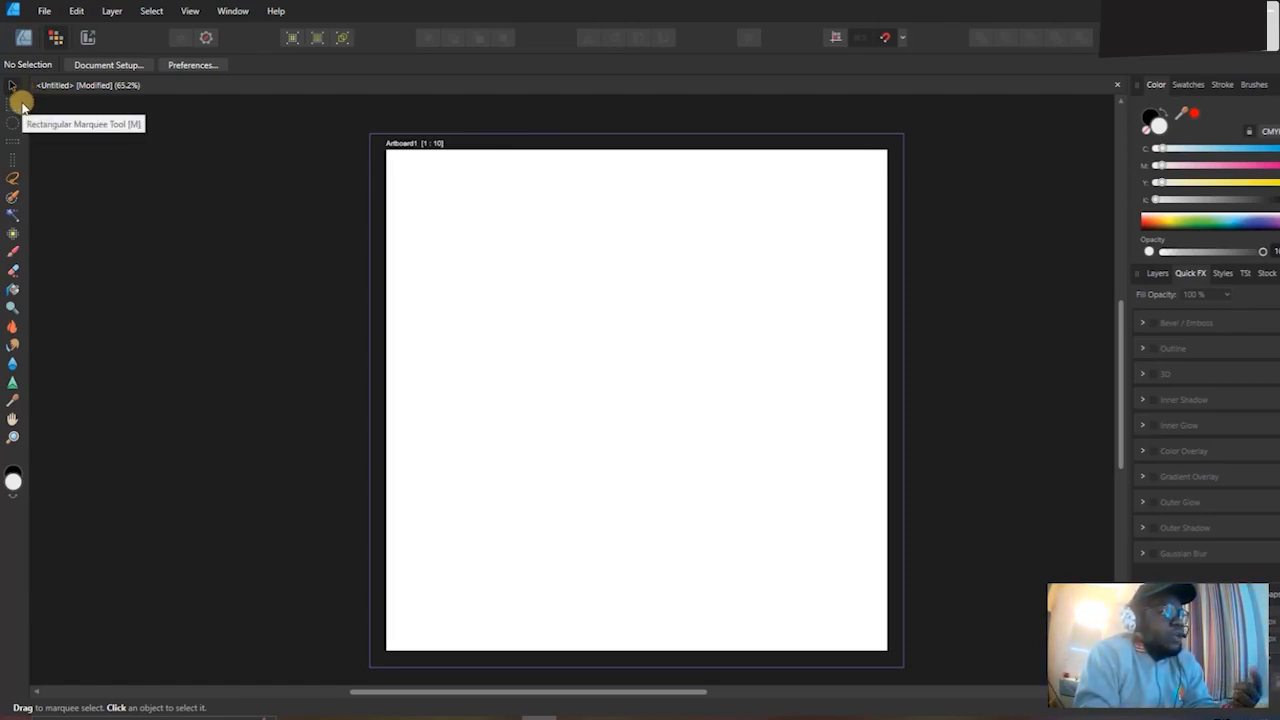
Place the image e046494b28 from the Downloads folder at 100% scale in the middle of the artboard.
{"action": "left_click", "coordinate": [48, 10]}
{"action": "left_click", "coordinate": [71, 211]}
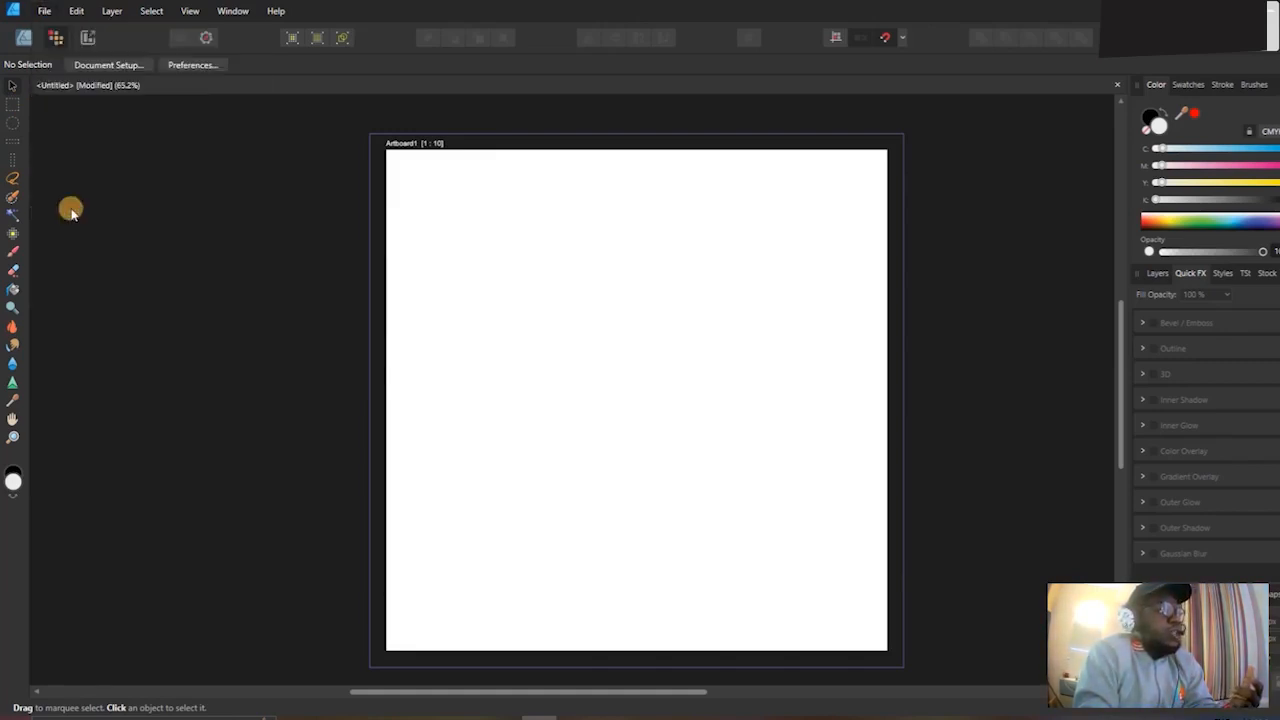
{"action": "scroll", "coordinate": [242, 167], "scroll_direction": "down", "scroll_amount": 10}
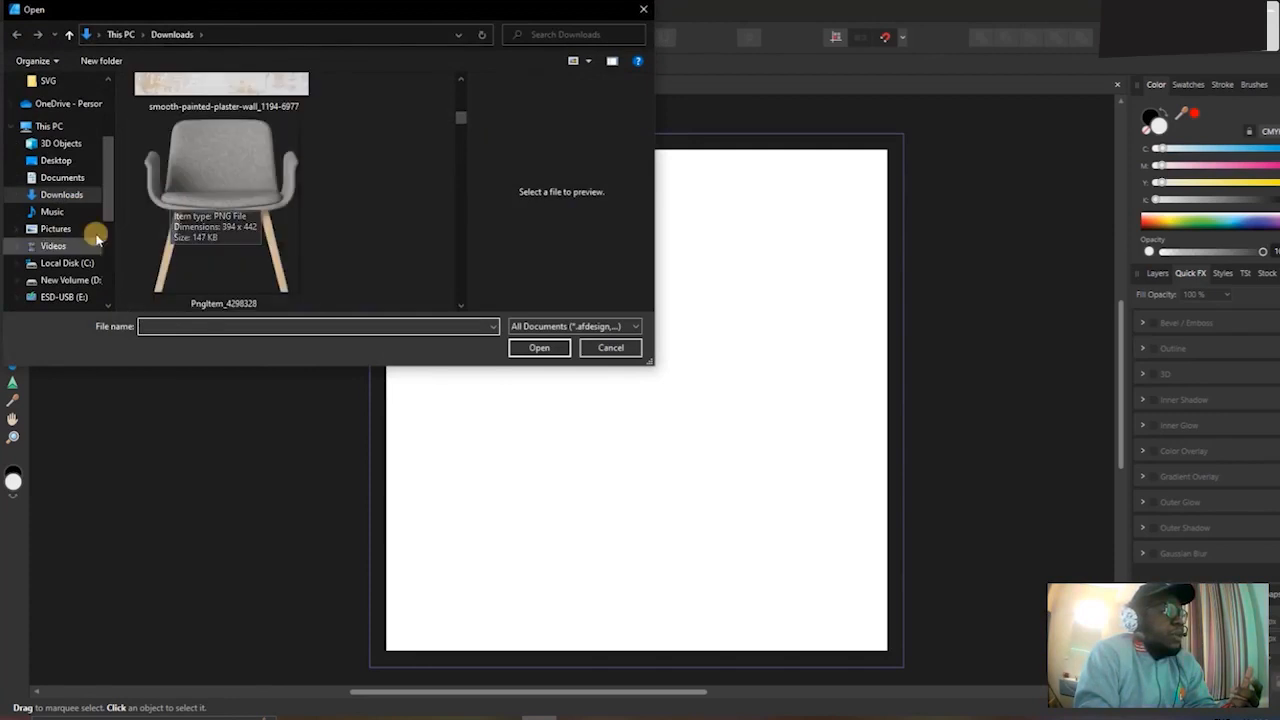
{"action": "scroll", "coordinate": [225, 155], "scroll_direction": "up", "scroll_amount": 4}
{"action": "scroll", "coordinate": [228, 152], "scroll_direction": "down", "scroll_amount": 1}
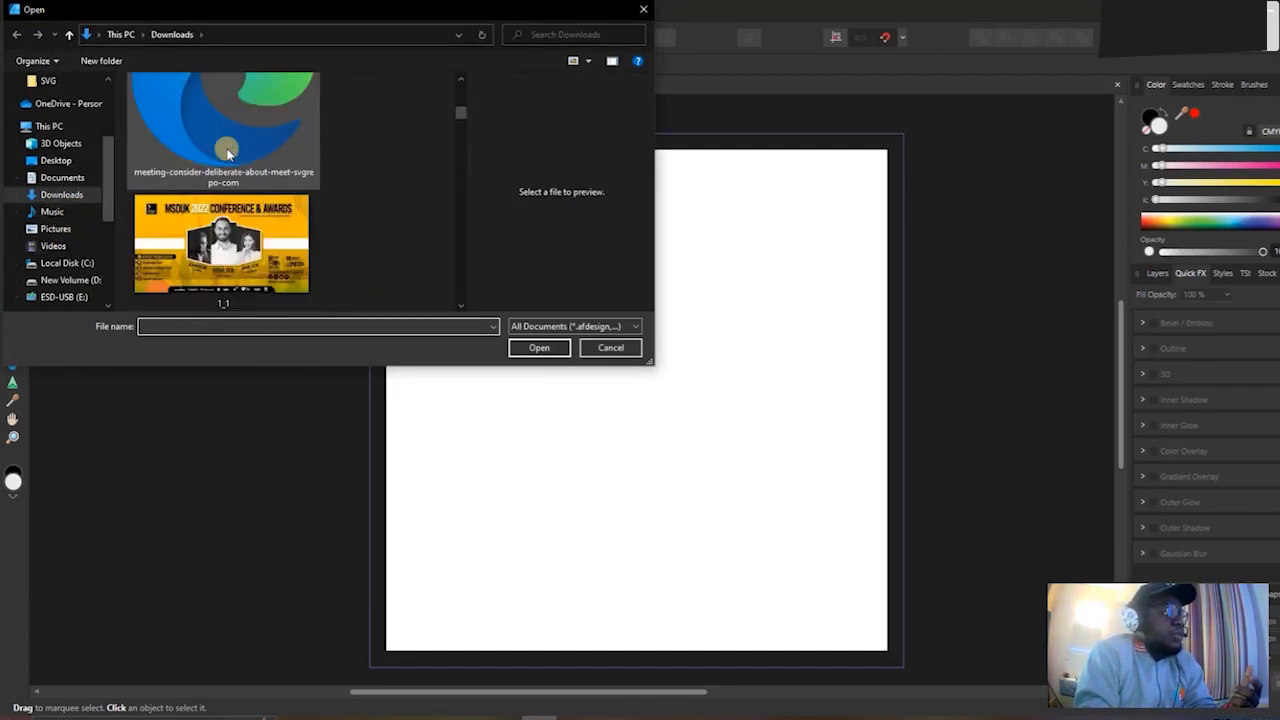
{"action": "scroll", "coordinate": [240, 235], "scroll_direction": "down", "scroll_amount": 4}
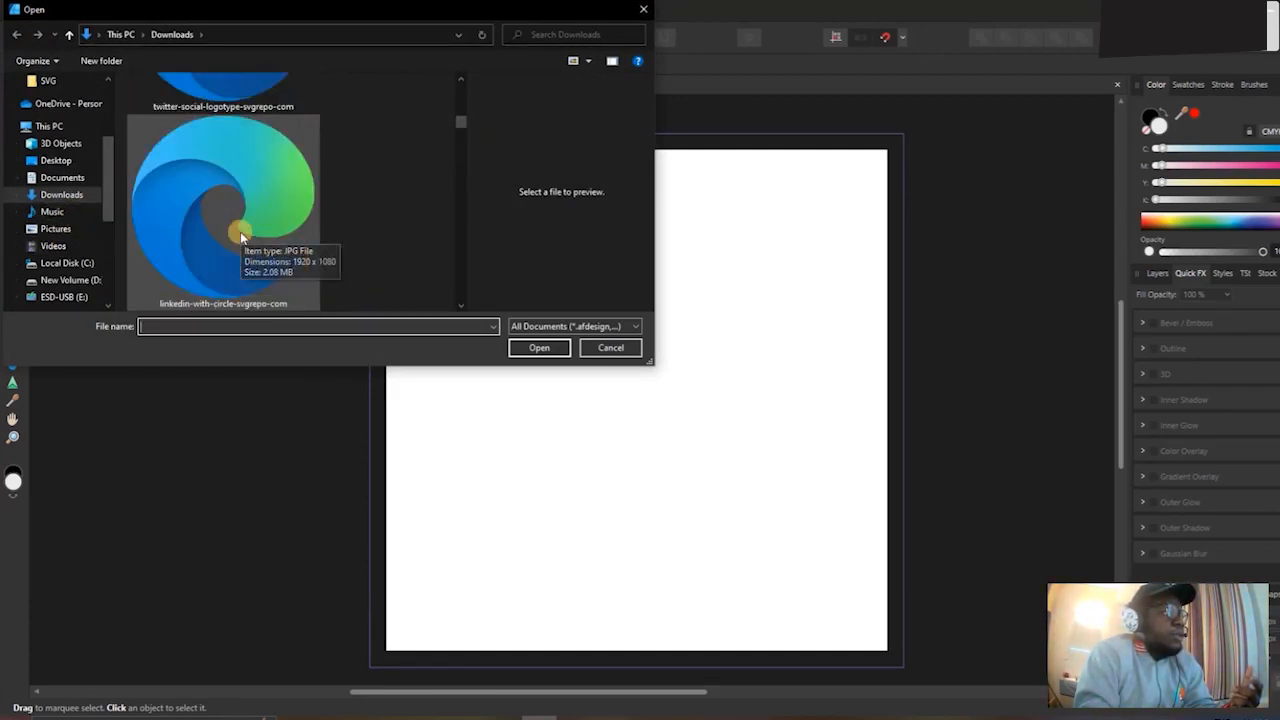
{"action": "scroll", "coordinate": [240, 235], "scroll_direction": "down", "scroll_amount": 1}
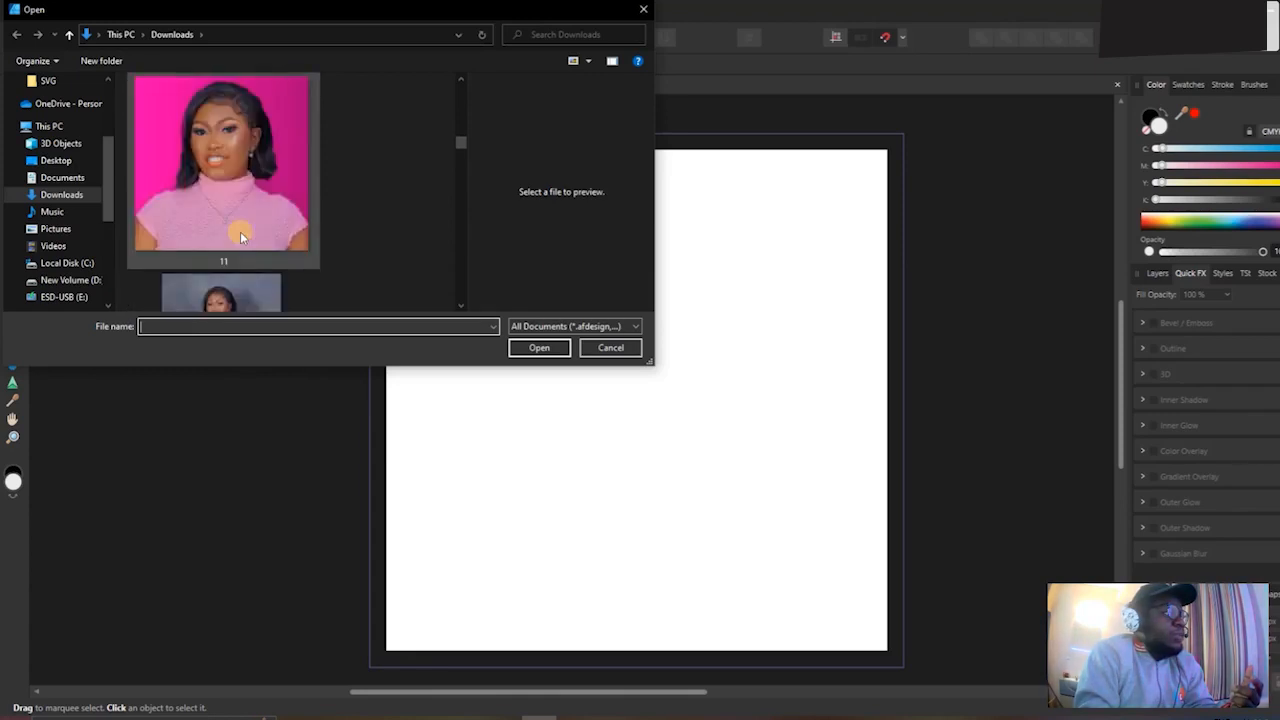
{"action": "scroll", "coordinate": [240, 235], "scroll_direction": "down", "scroll_amount": 2}
{"action": "scroll", "coordinate": [240, 235], "scroll_direction": "down", "scroll_amount": 3}
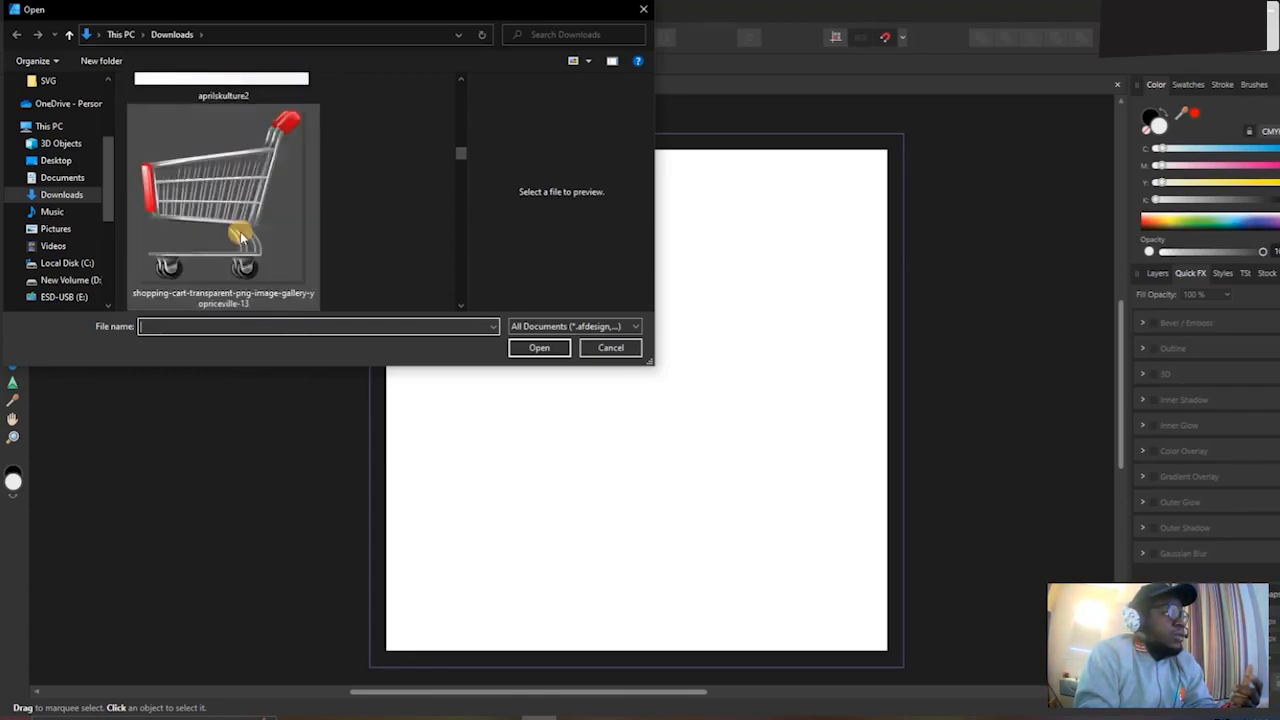
{"action": "scroll", "coordinate": [240, 236], "scroll_direction": "down", "scroll_amount": 1}
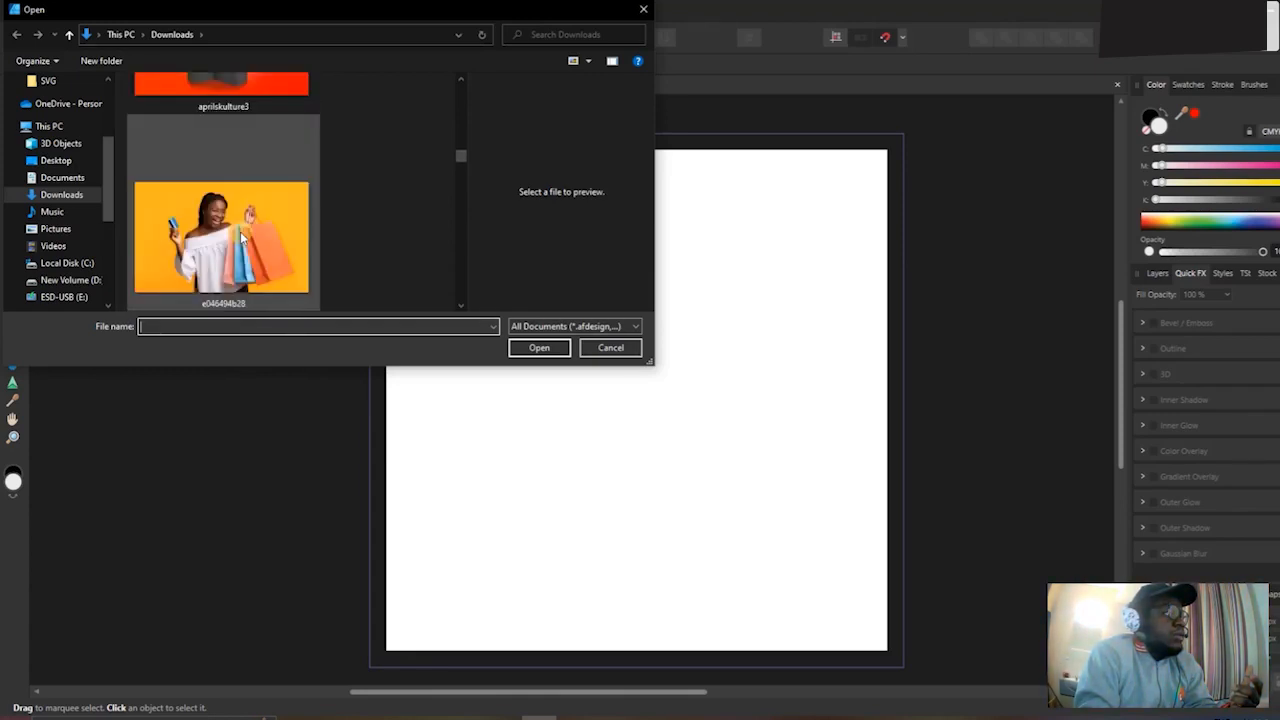
{"action": "double_click", "coordinate": [240, 233]}
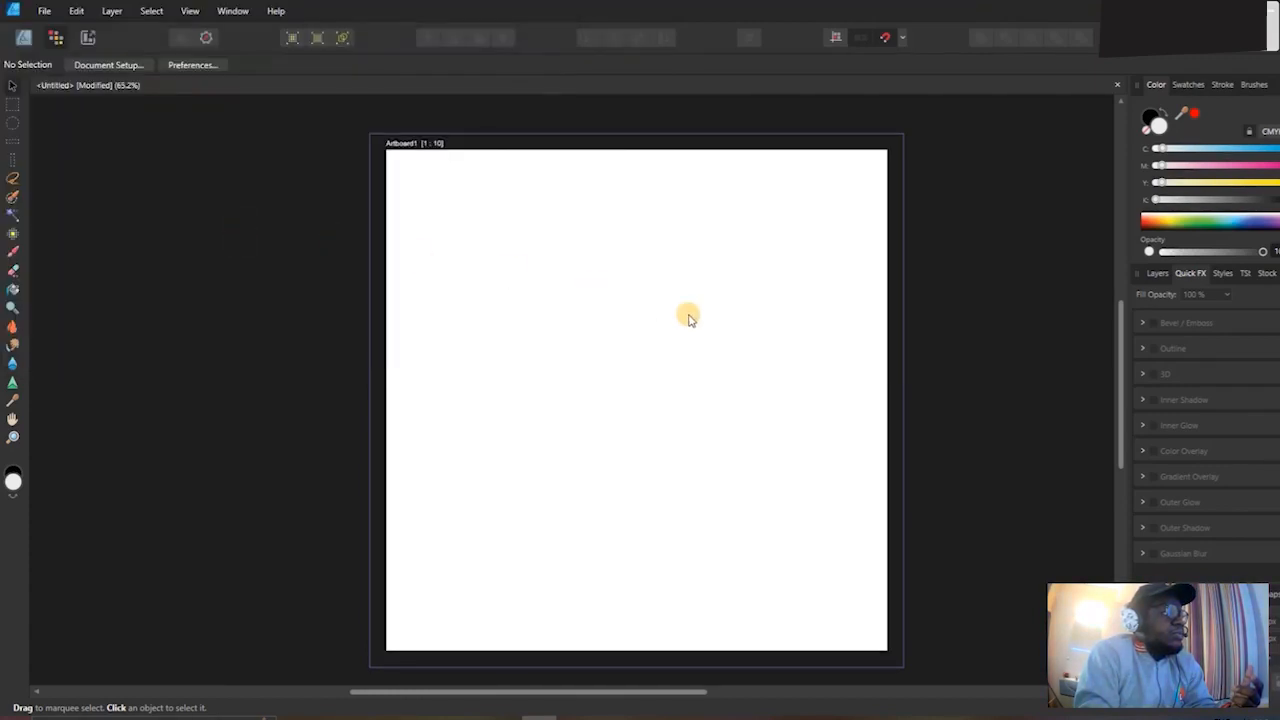
{"action": "left_click", "coordinate": [637, 346]}
{"action": "left_click_drag", "start_coordinate": [634, 346], "coordinate": [663, 370]}
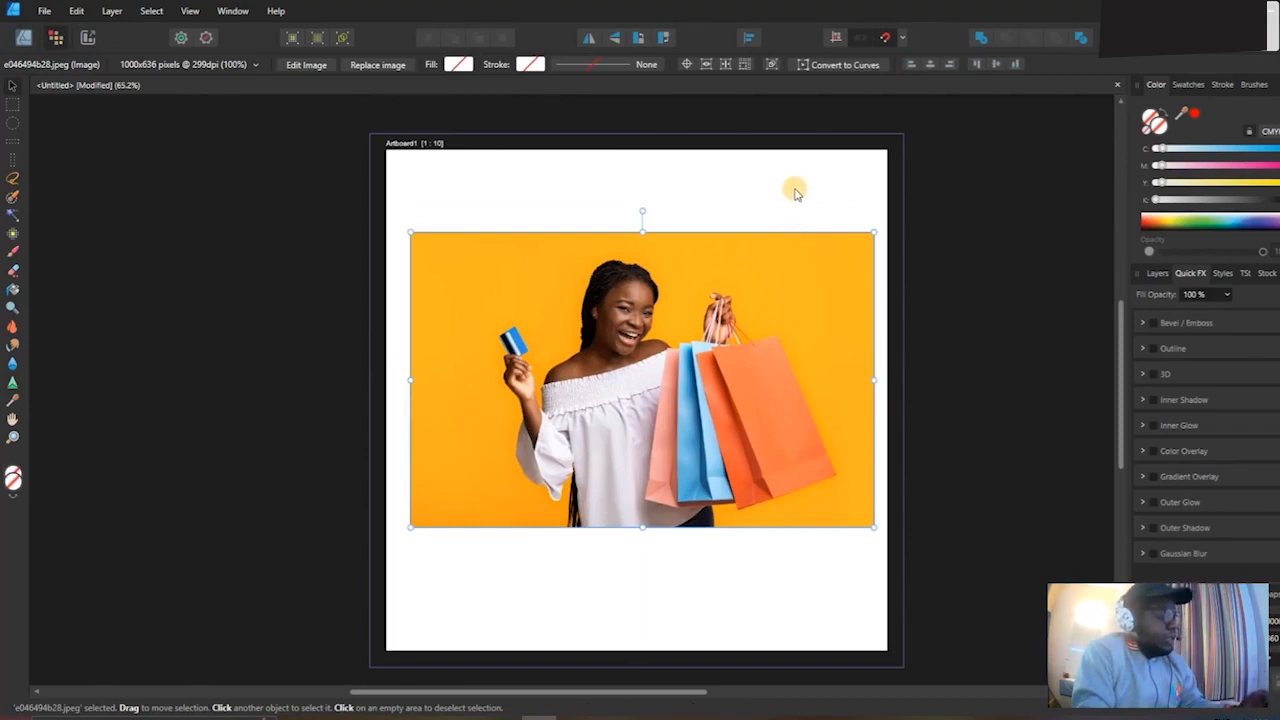
Enlarge the placed image proportionally to about 172% and position it so it covers the whole artboard.
{"action": "left_click_drag", "start_coordinate": [876, 238], "coordinate": [983, 125]}
{"action": "left_click_drag", "start_coordinate": [768, 287], "coordinate": [767, 301]}
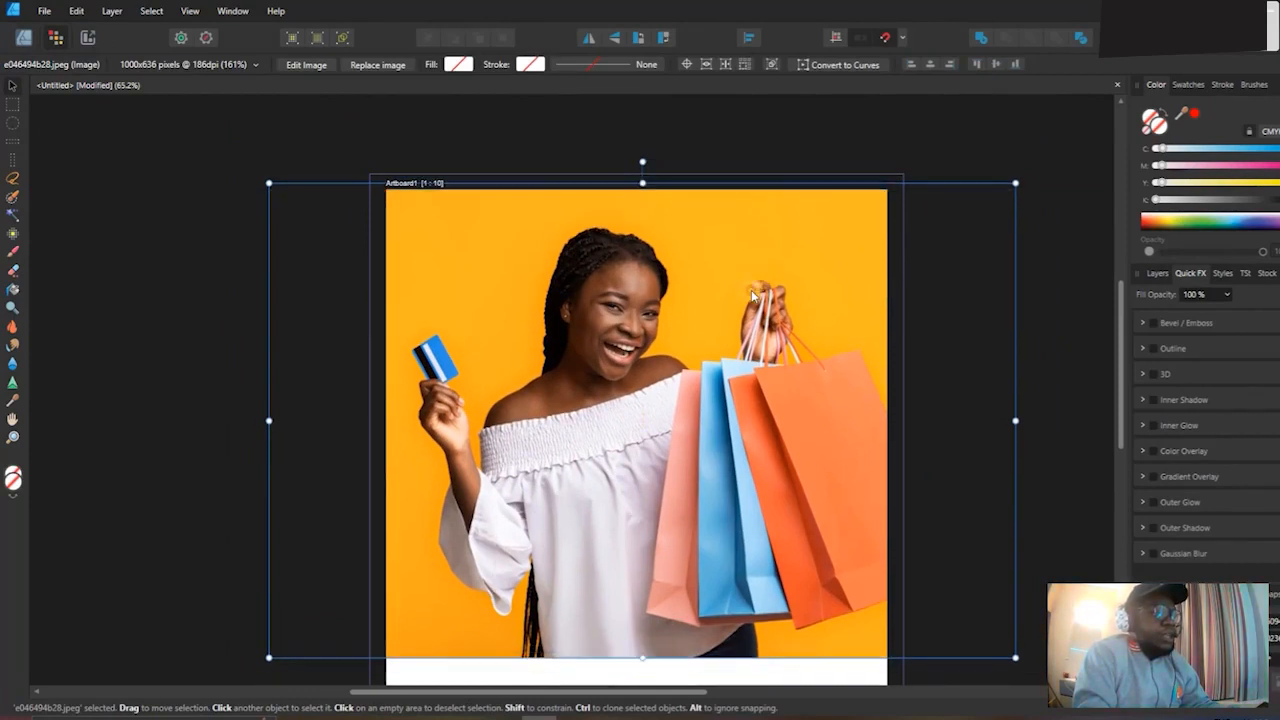
{"action": "scroll", "coordinate": [753, 290], "scroll_direction": "down", "scroll_amount": 2}
{"action": "left_click_drag", "start_coordinate": [917, 524], "coordinate": [953, 553]}
{"action": "left_click_drag", "start_coordinate": [681, 473], "coordinate": [665, 460]}
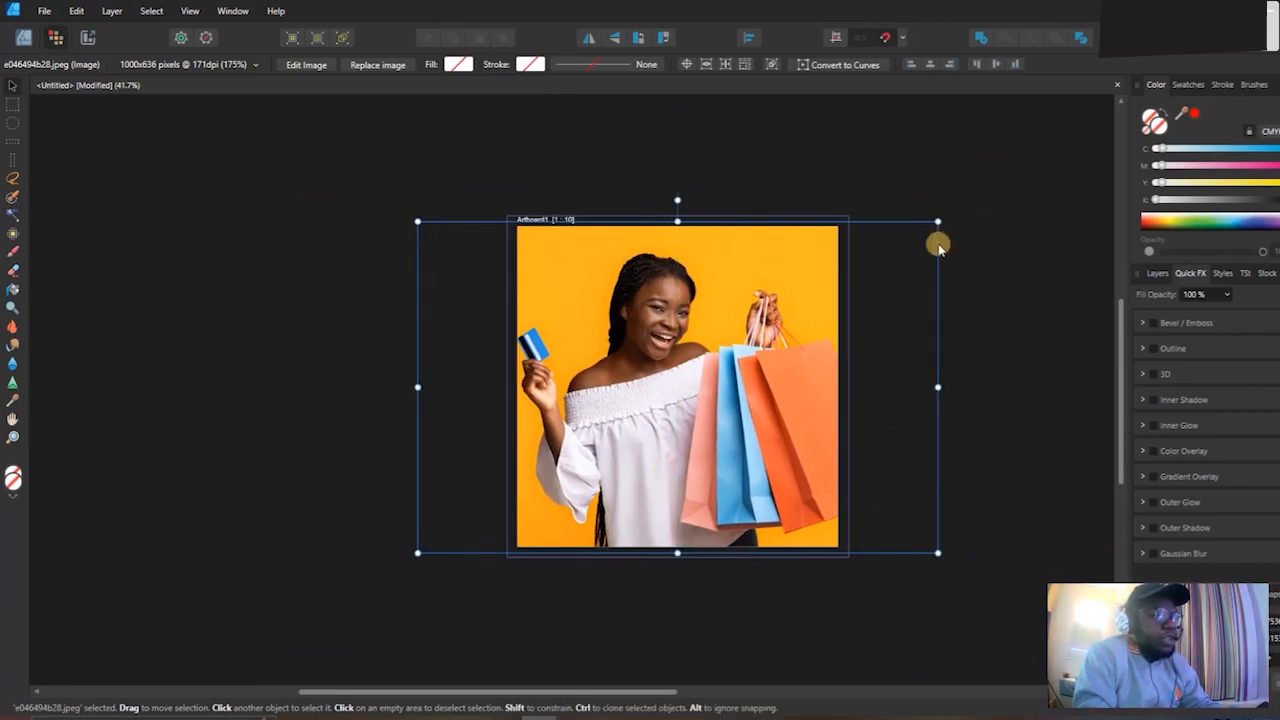
{"action": "left_click_drag", "start_coordinate": [931, 552], "coordinate": [923, 546]}
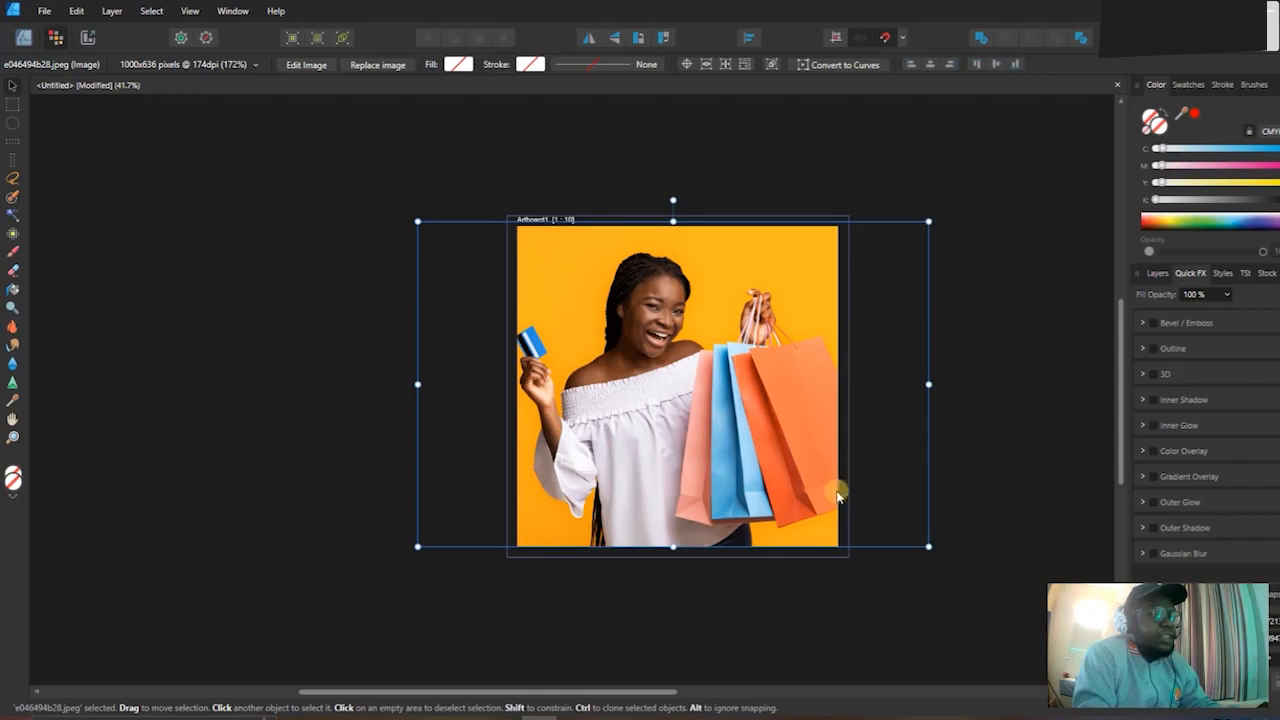
Resize the image around its centre, shrinking it to 136% and enlarging it again to about 170% to fill the artboard.
{"action": "left_click_drag", "start_coordinate": [930, 215], "coordinate": [867, 247]}
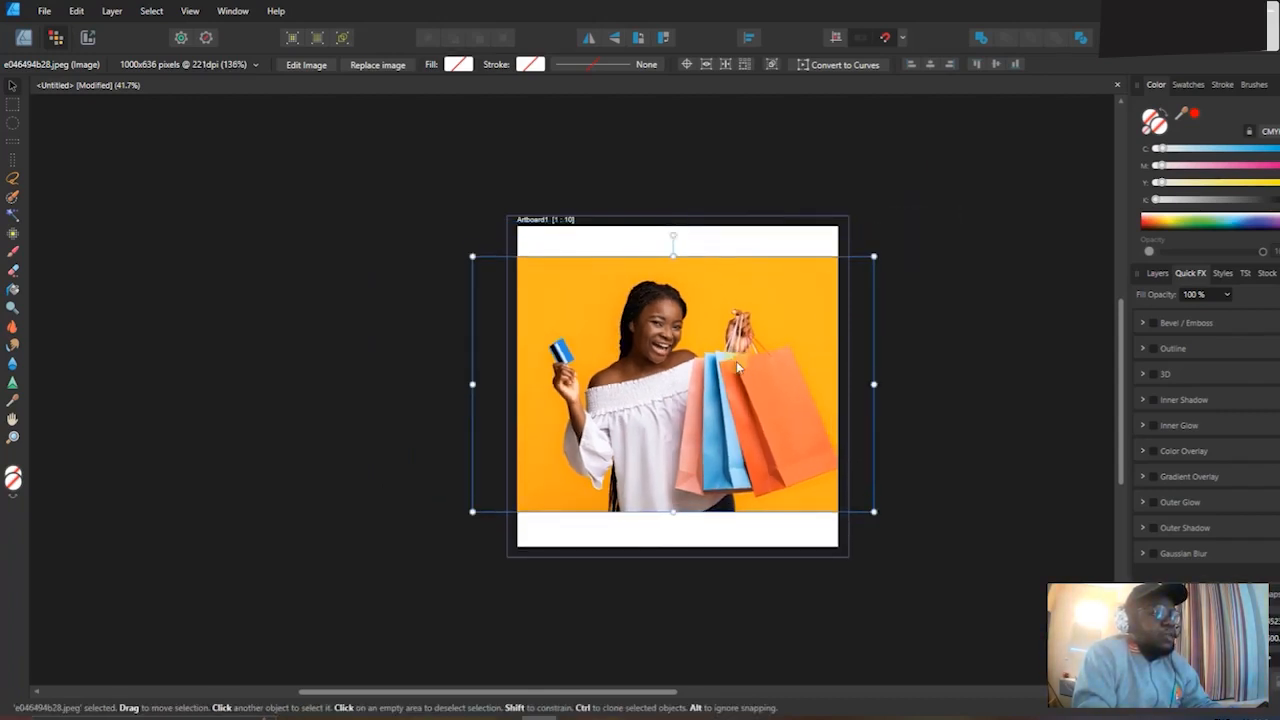
{"action": "scroll", "coordinate": [726, 363], "scroll_direction": "up", "scroll_amount": 1}
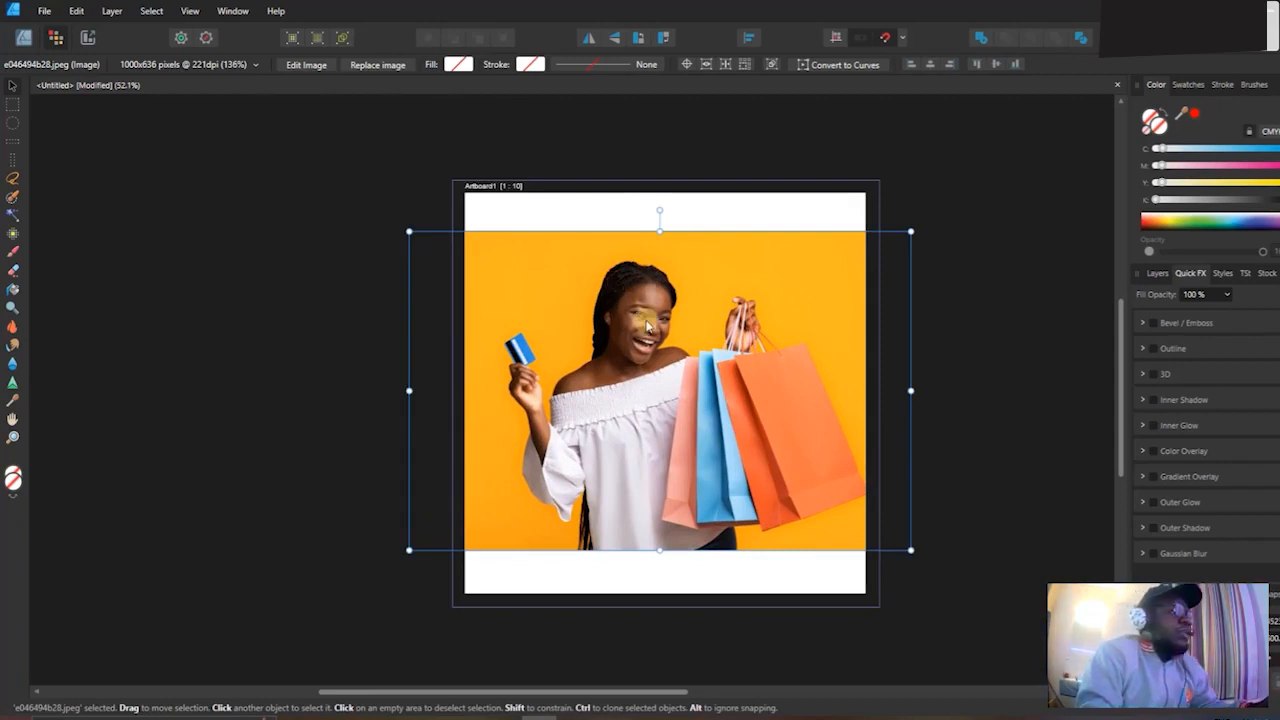
{"action": "scroll", "coordinate": [644, 315], "scroll_direction": "up", "scroll_amount": 2}
{"action": "scroll", "coordinate": [644, 315], "scroll_direction": "down", "scroll_amount": 1}
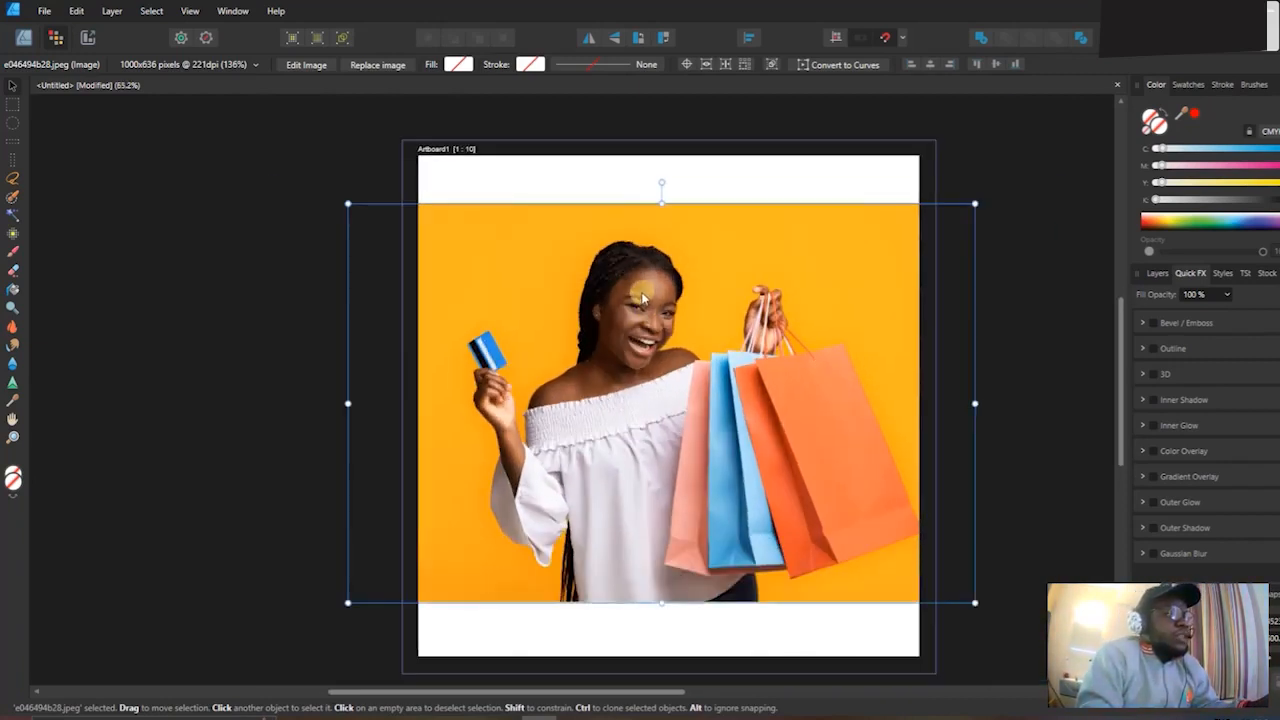
{"action": "left_click_drag", "start_coordinate": [975, 203], "coordinate": [1050, 145]}
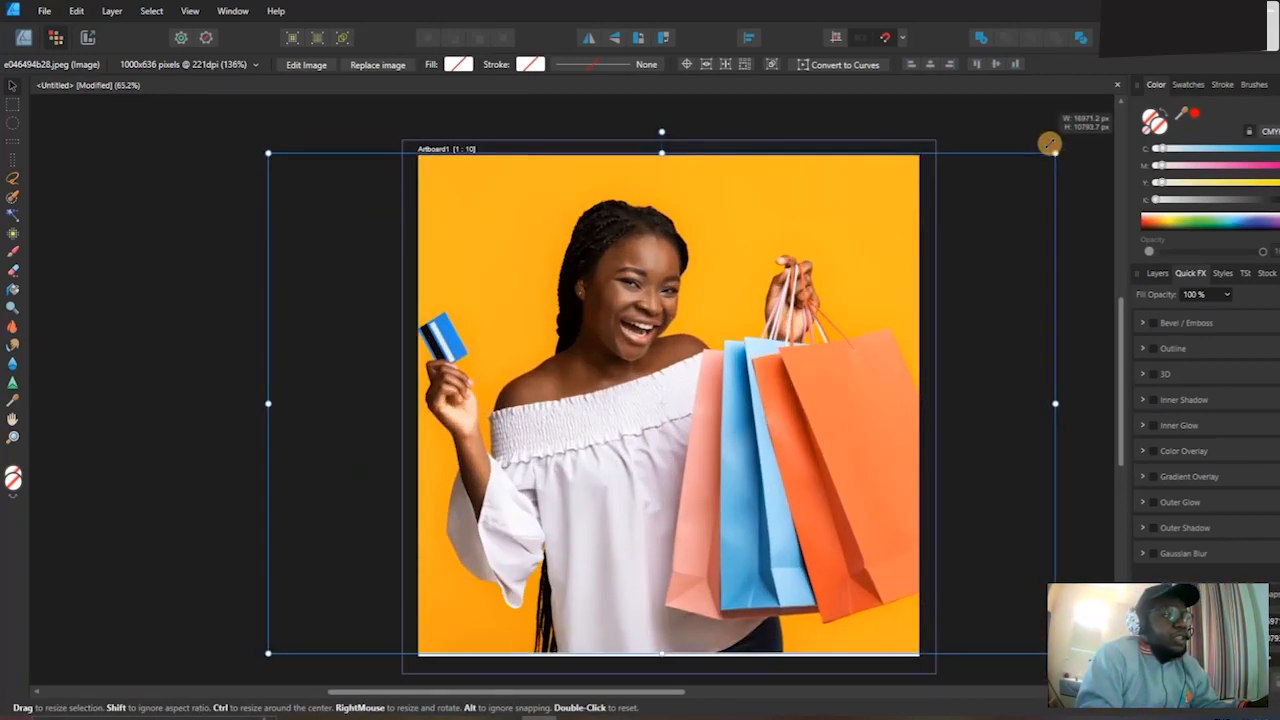
{"action": "scroll", "coordinate": [866, 211], "scroll_direction": "down", "scroll_amount": 1}
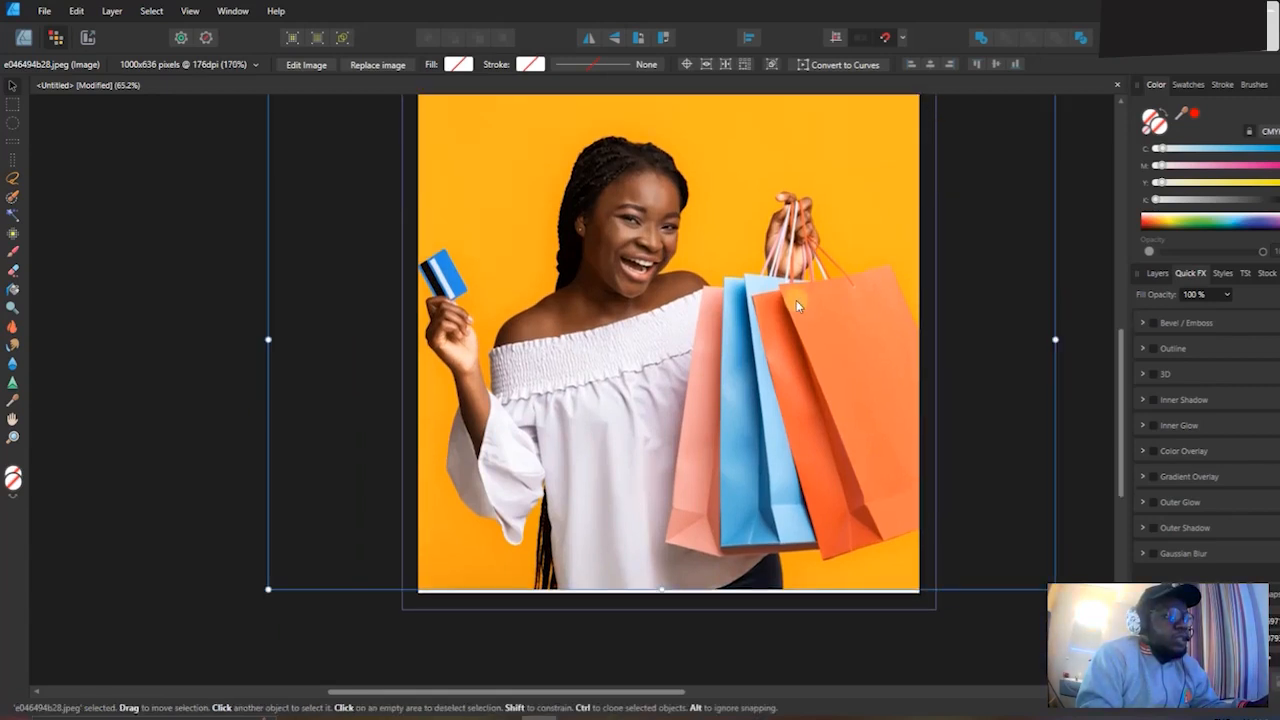
Enlarge the image slightly so it covers the uncovered strip along the artboard's lower edge, and deselect it.
{"action": "scroll", "coordinate": [948, 481], "scroll_direction": "down", "scroll_amount": 1}
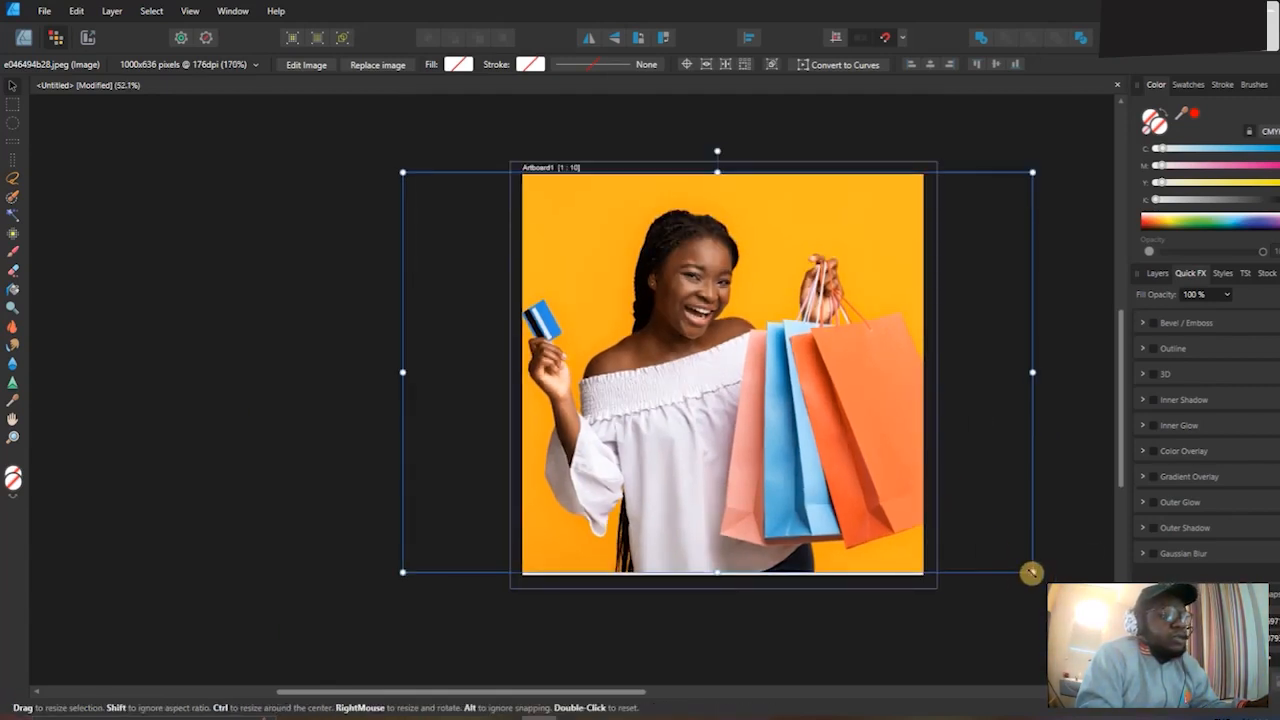
{"action": "left_click_drag", "start_coordinate": [1031, 572], "coordinate": [1040, 580]}
{"action": "left_click", "coordinate": [874, 608]}
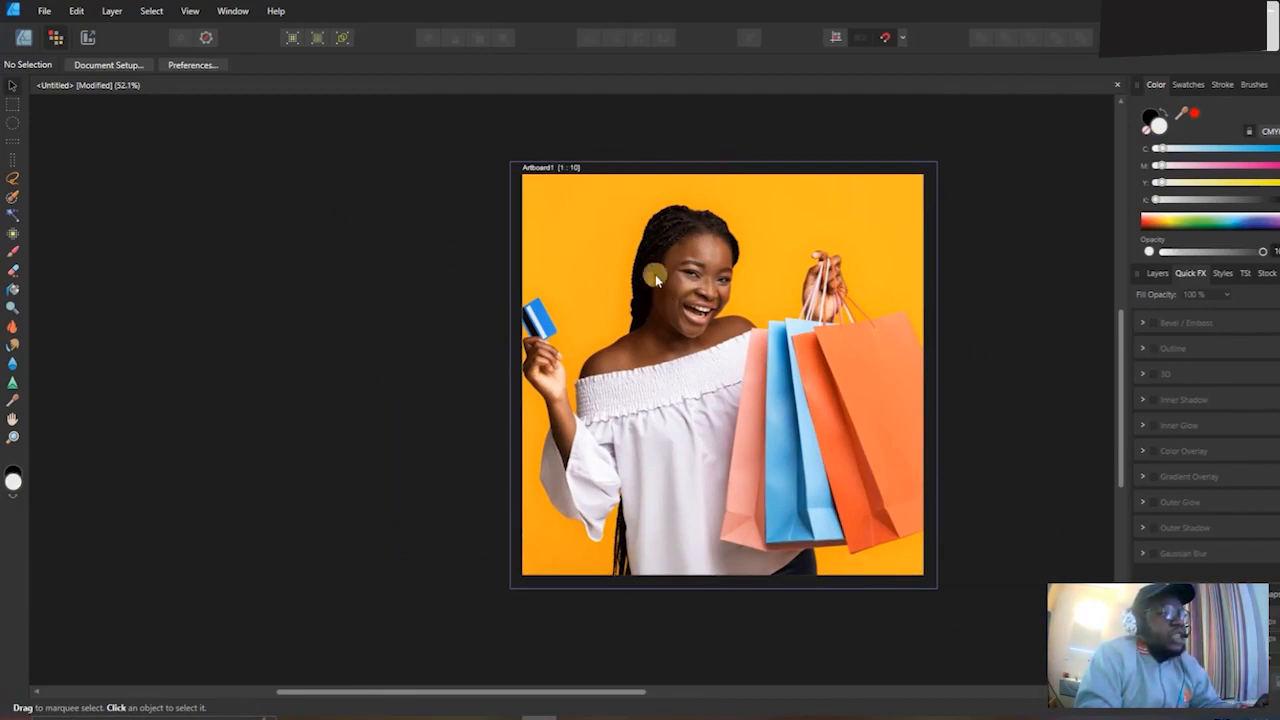
Make a rectangular marquee selection around the woman's head and shoulders and shift it to frame her.
{"action": "left_click", "coordinate": [14, 105]}
{"action": "left_click_drag", "start_coordinate": [594, 195], "coordinate": [786, 360]}
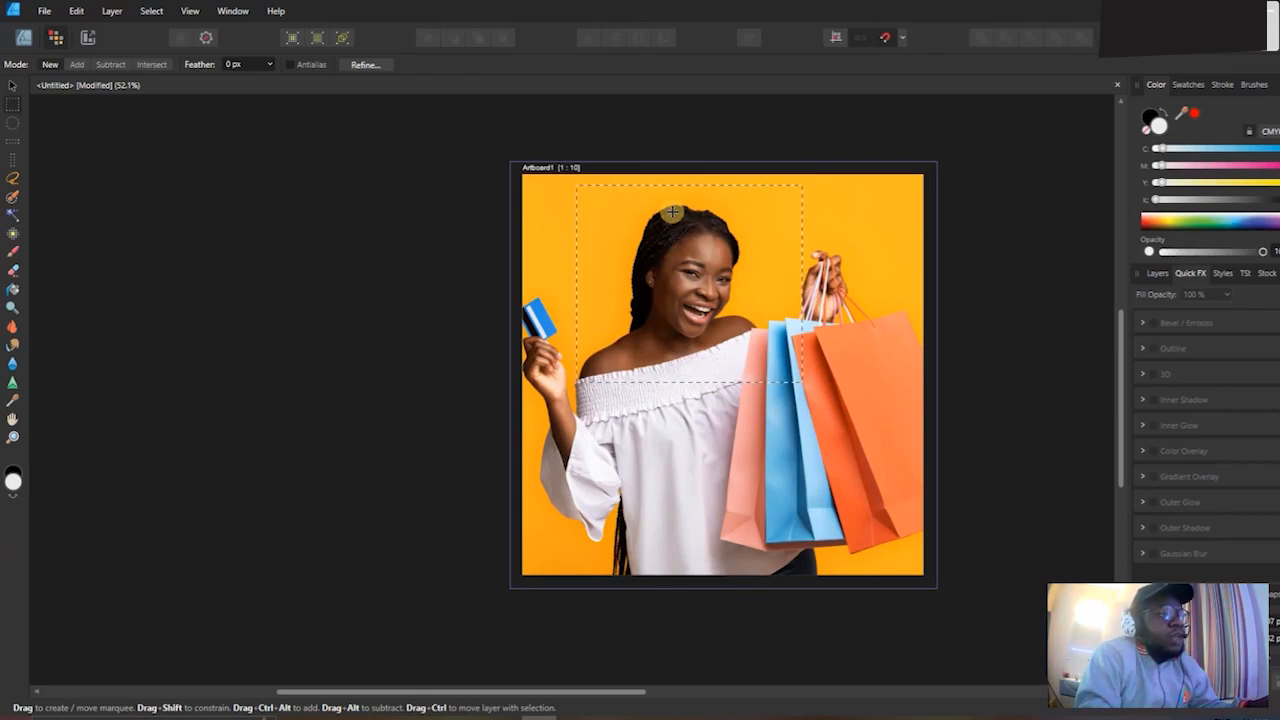
{"action": "left_click_drag", "start_coordinate": [695, 255], "coordinate": [787, 241]}
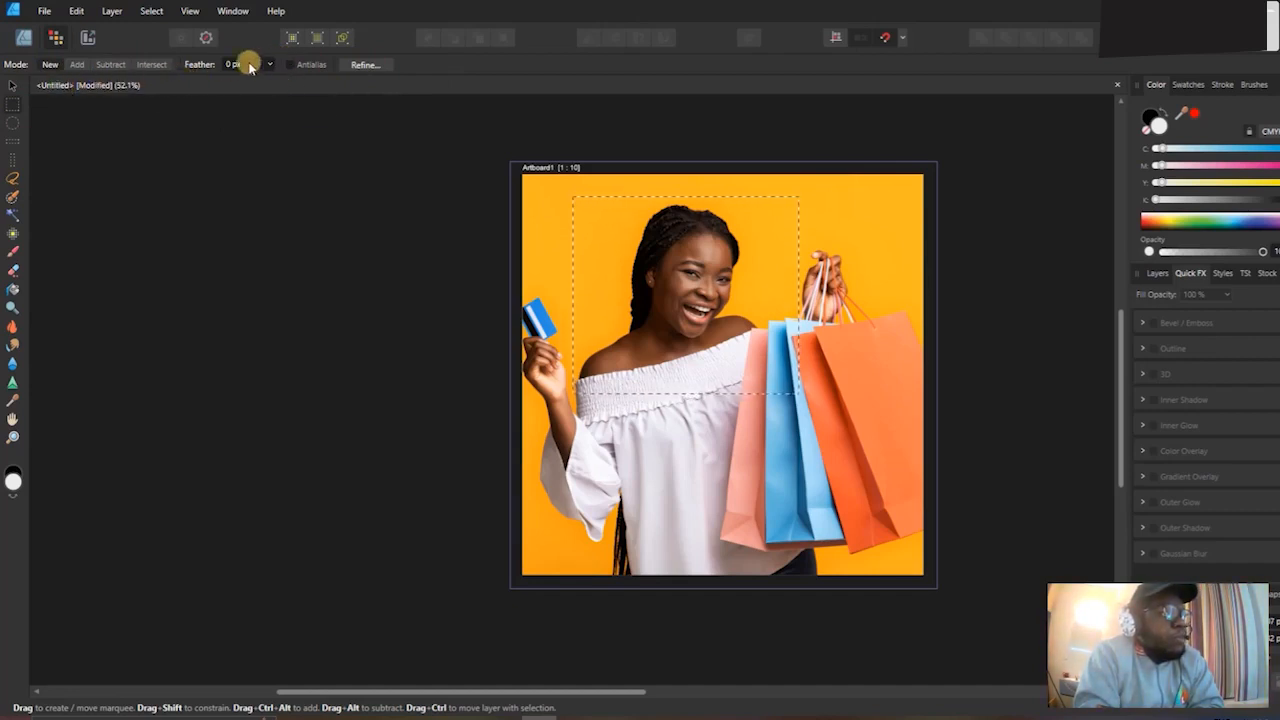
Refine the marquee selection with smoothing of 45.8 px, border width 0% and matte edges turned off.
{"action": "left_click", "coordinate": [357, 65]}
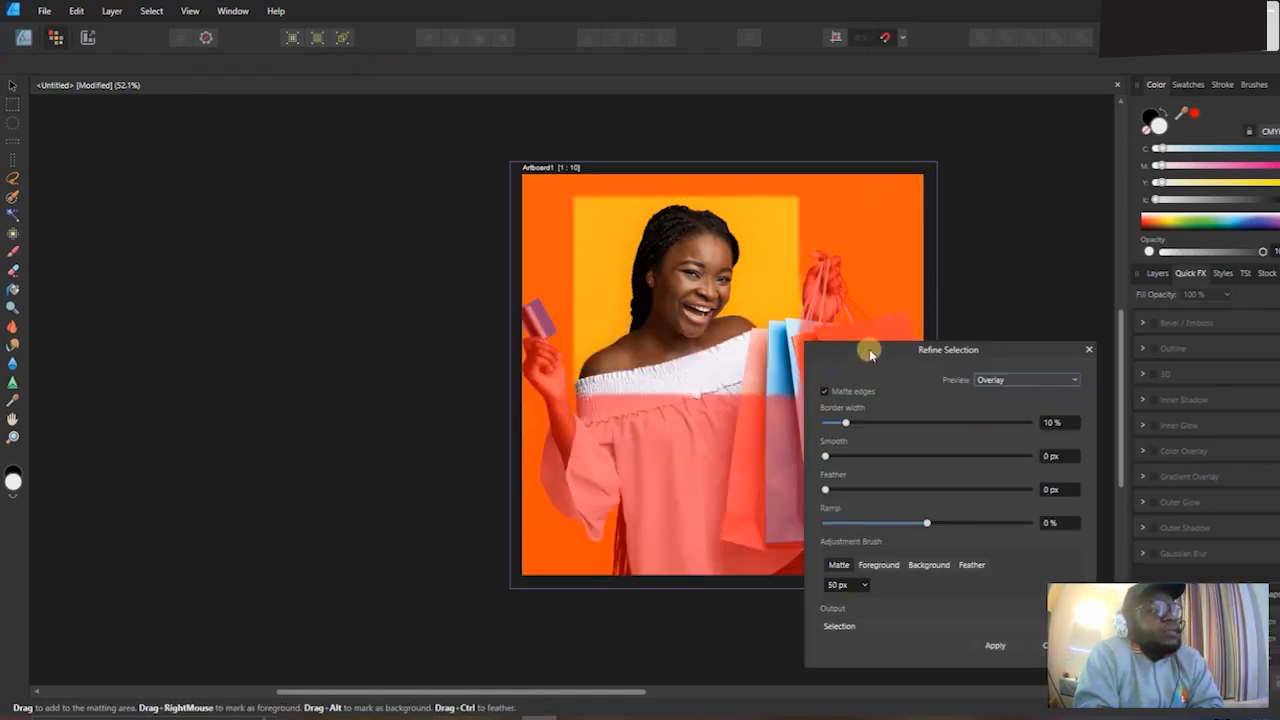
{"action": "left_click_drag", "start_coordinate": [869, 349], "coordinate": [952, 238]}
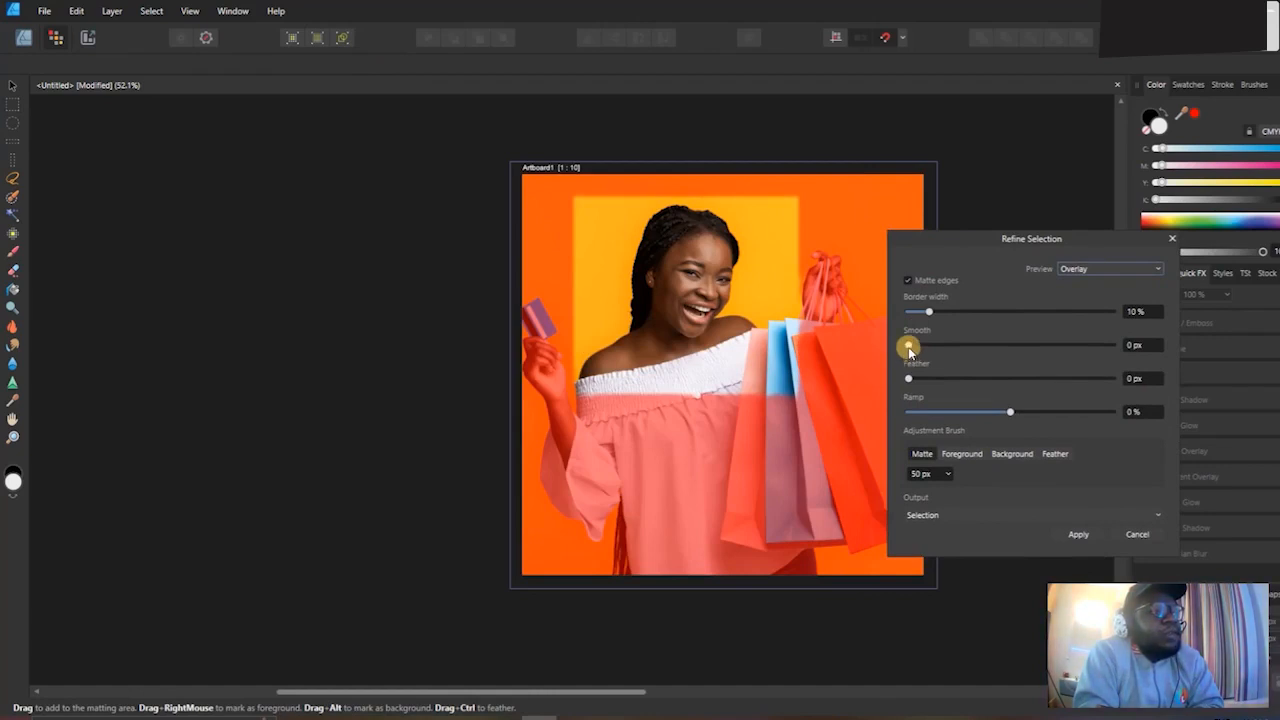
{"action": "left_click_drag", "start_coordinate": [909, 347], "coordinate": [914, 347]}
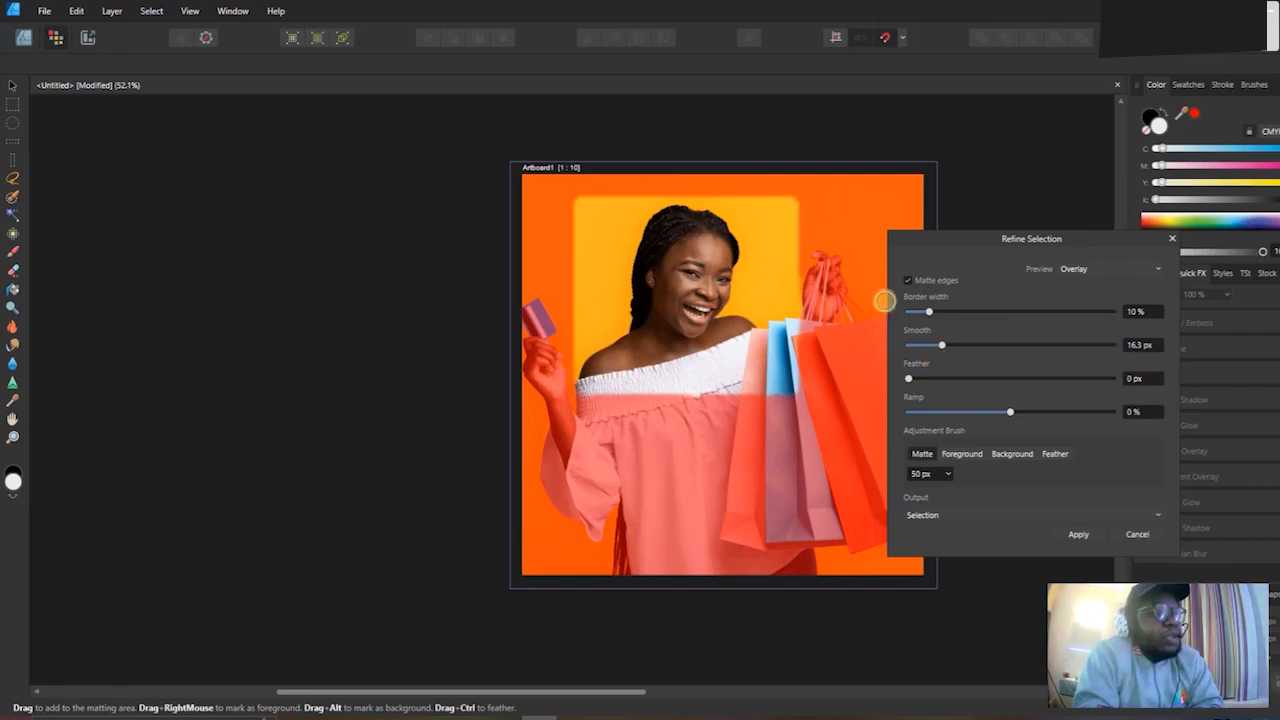
{"action": "left_click_drag", "start_coordinate": [962, 348], "coordinate": [1012, 346]}
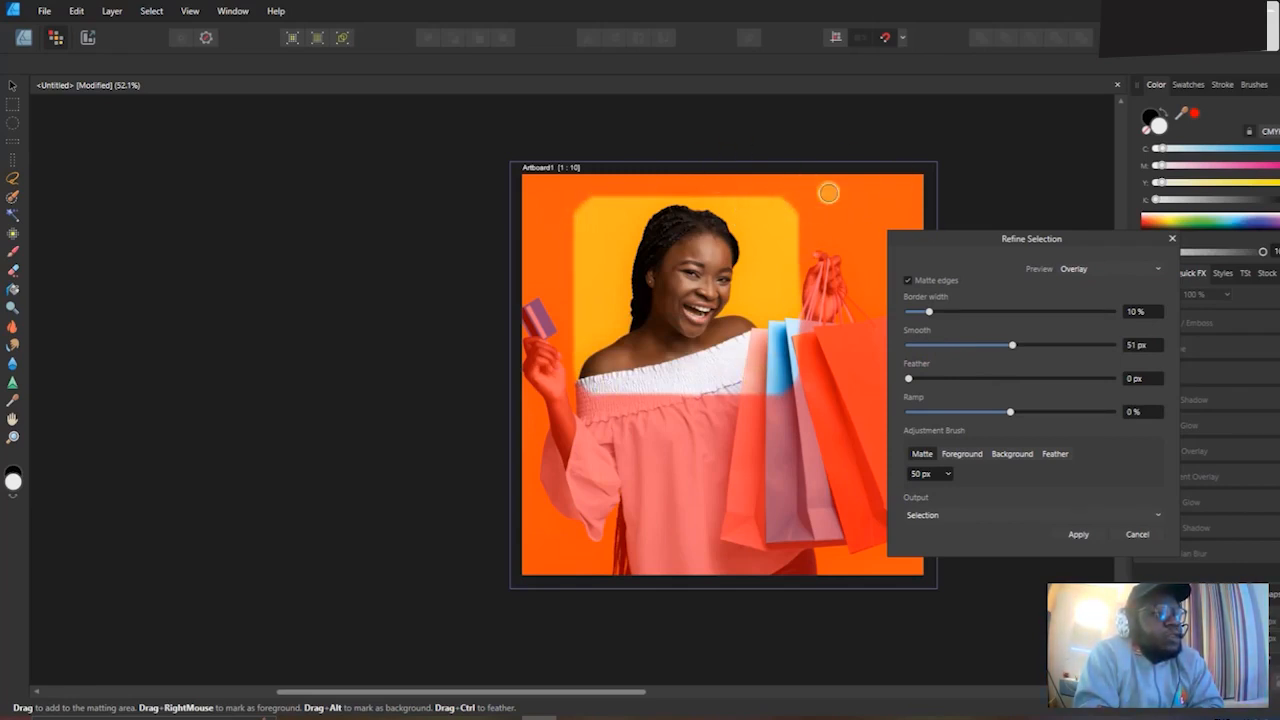
{"action": "left_click_drag", "start_coordinate": [1013, 347], "coordinate": [1003, 348]}
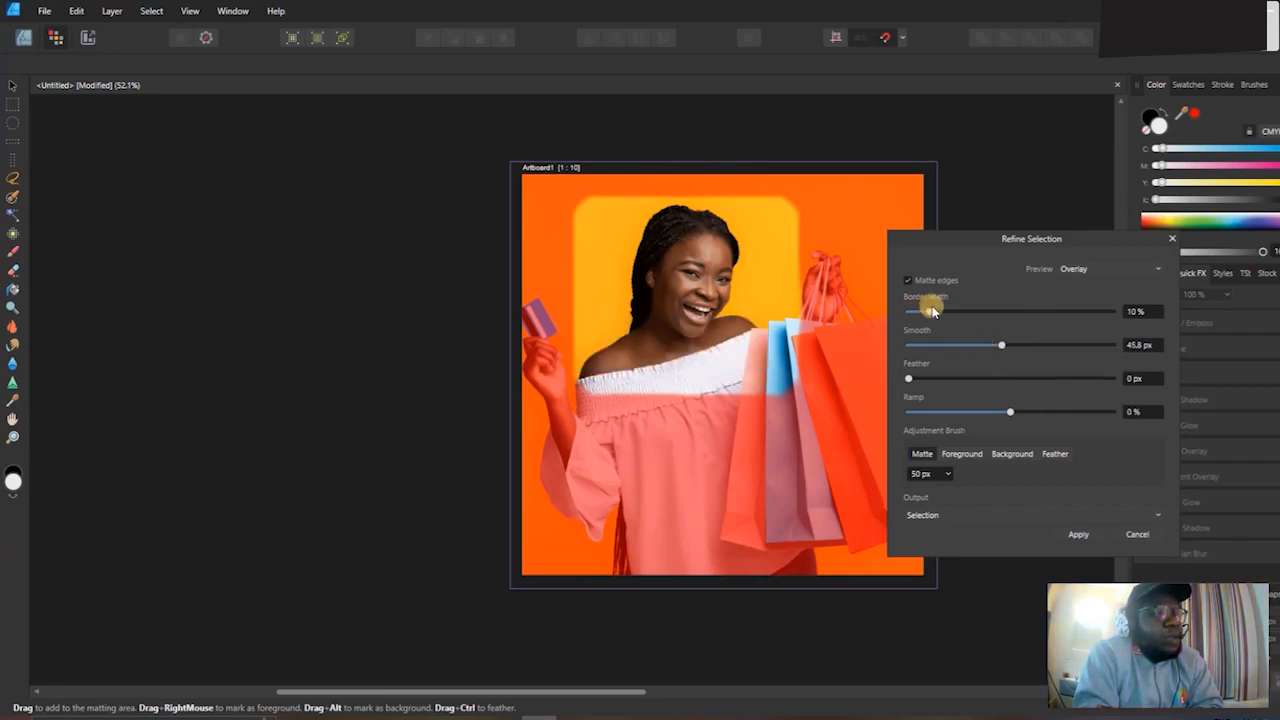
{"action": "left_click_drag", "start_coordinate": [933, 315], "coordinate": [952, 316]}
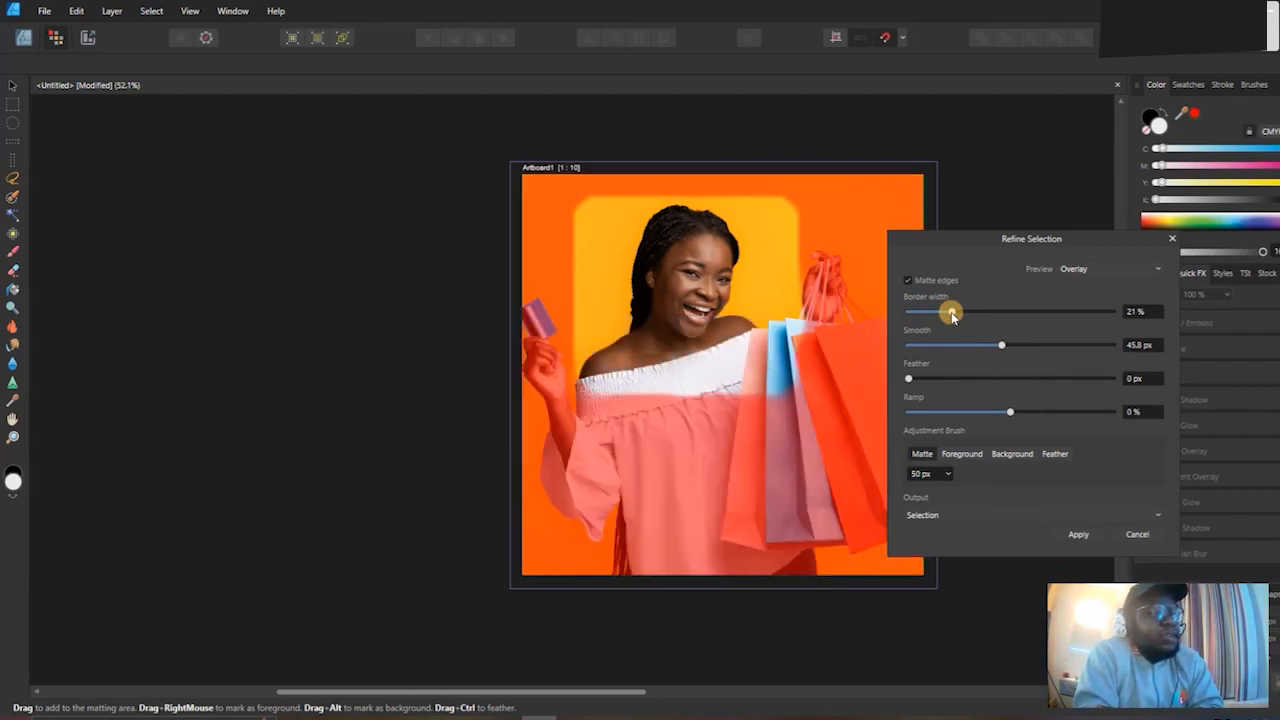
{"action": "left_click_drag", "start_coordinate": [951, 315], "coordinate": [903, 313]}
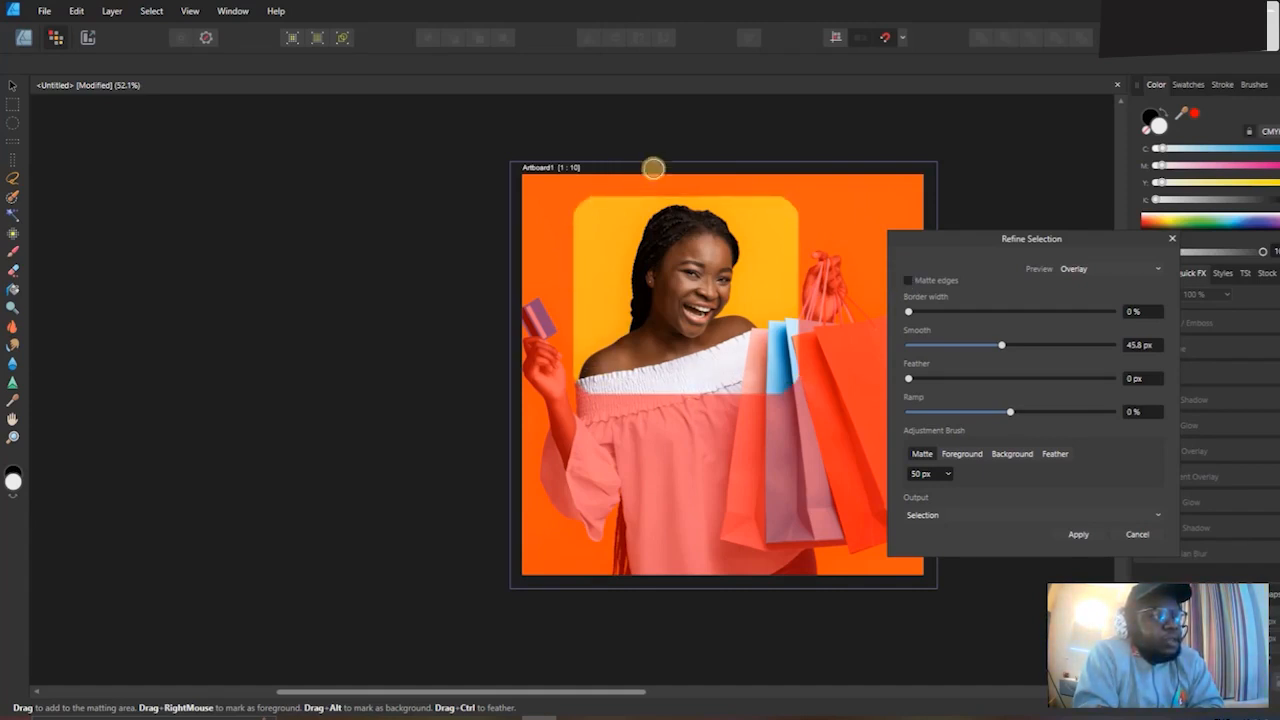
{"action": "left_click", "coordinate": [963, 514]}
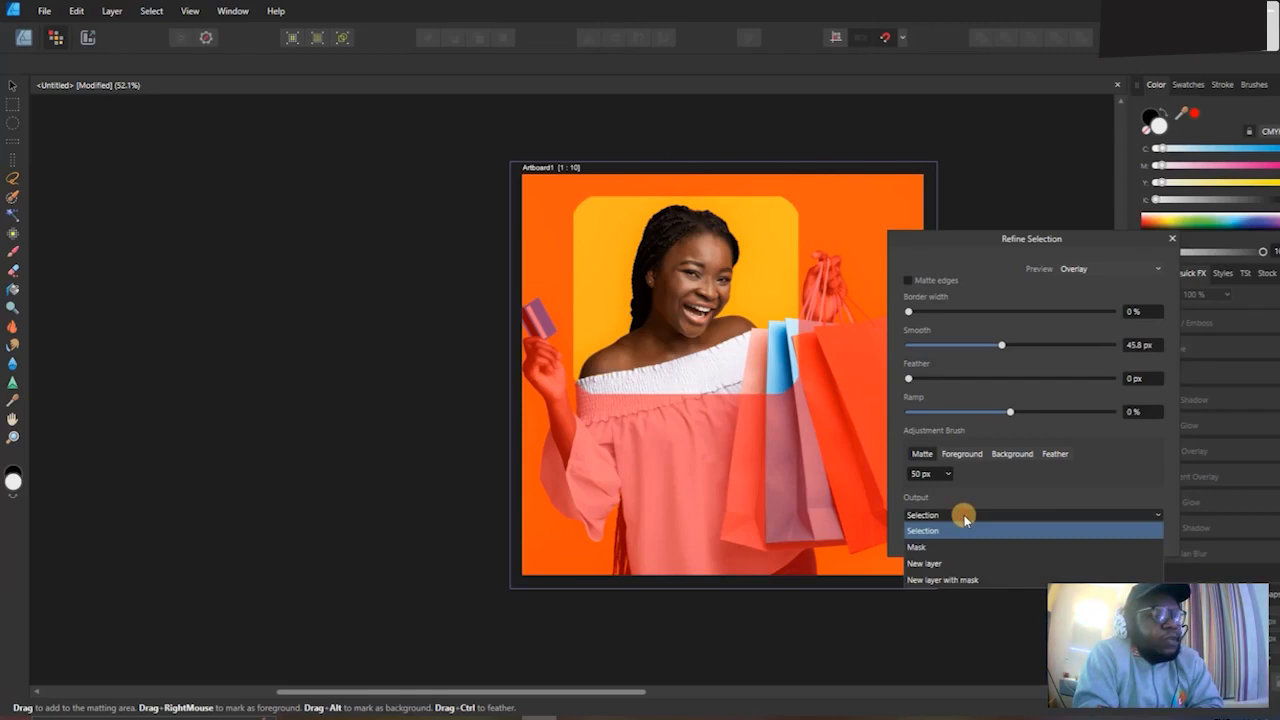
{"action": "left_click", "coordinate": [980, 493]}
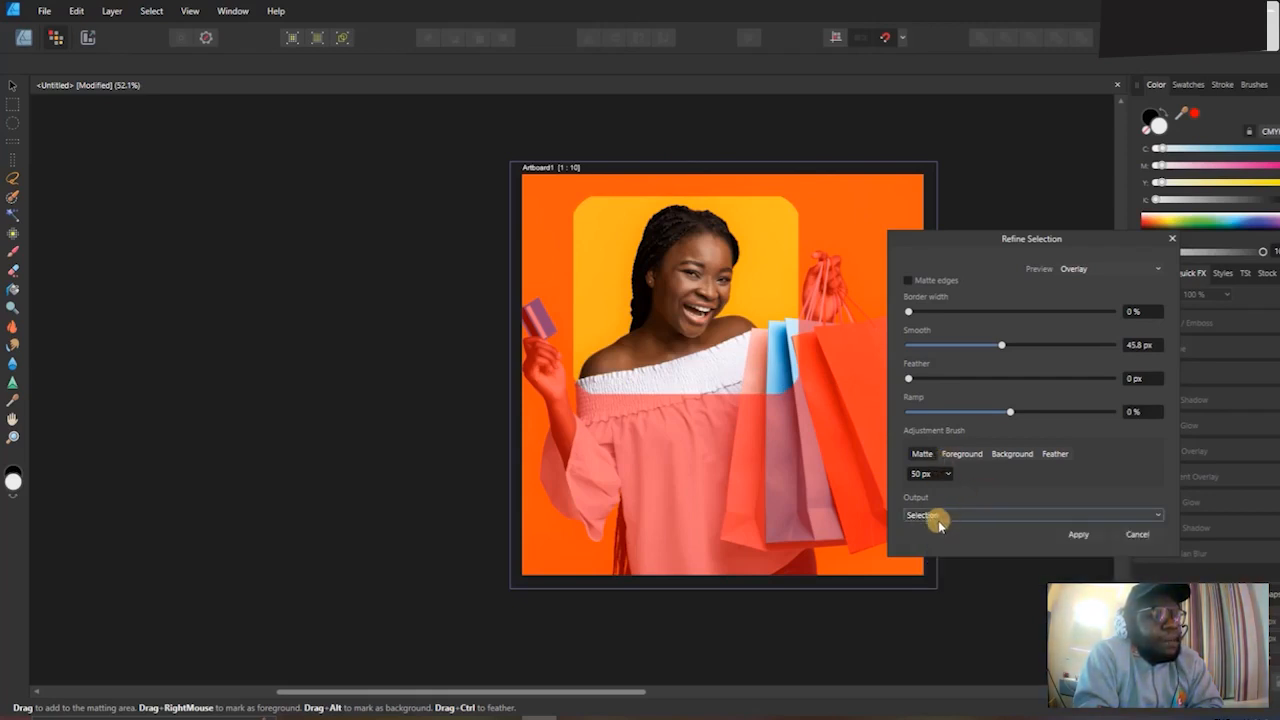
{"action": "left_click", "coordinate": [934, 516]}
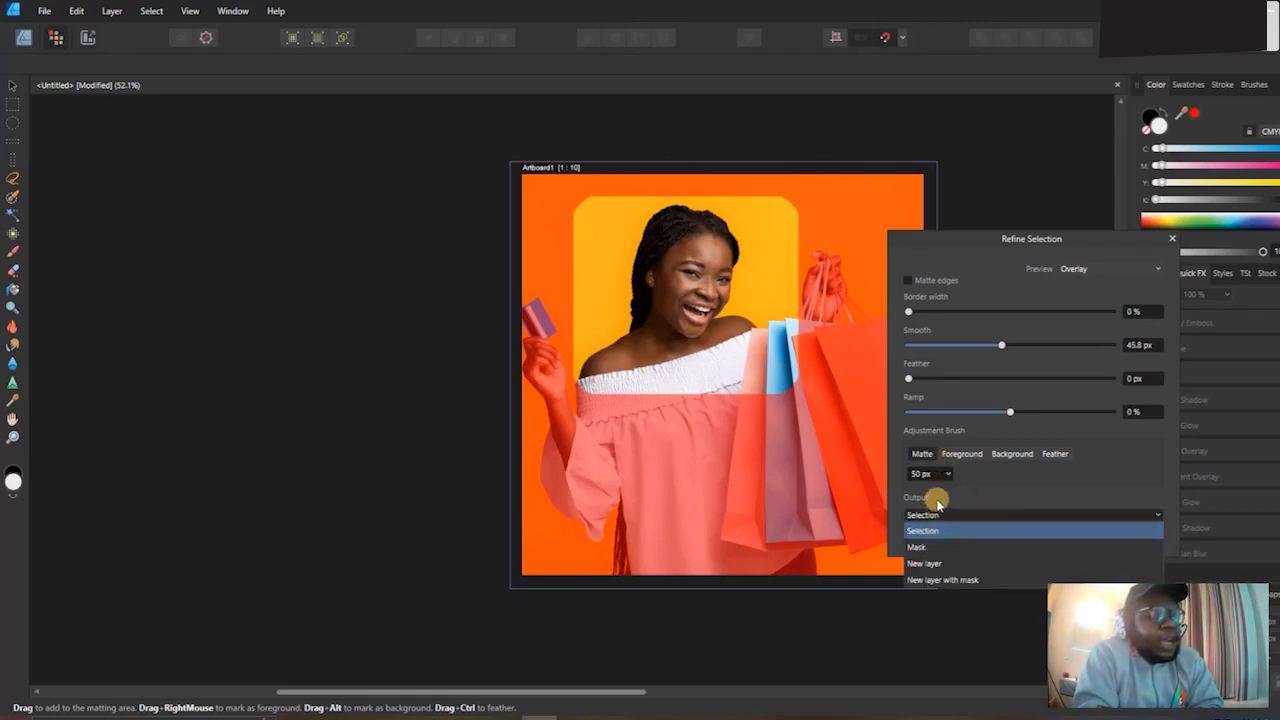
{"action": "left_click", "coordinate": [937, 503]}
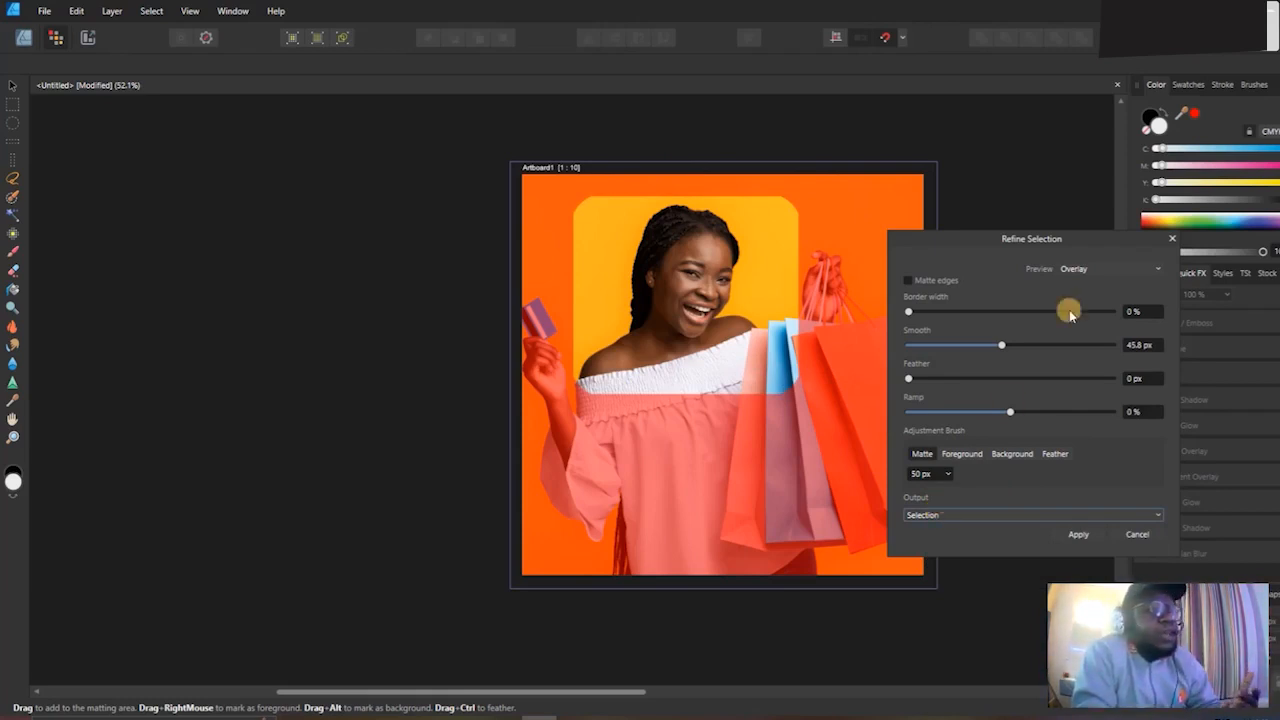
Preview the refined selection as Black matte, White matte, Black and white, and Transparent, and return to Overlay.
{"action": "left_click", "coordinate": [1078, 271]}
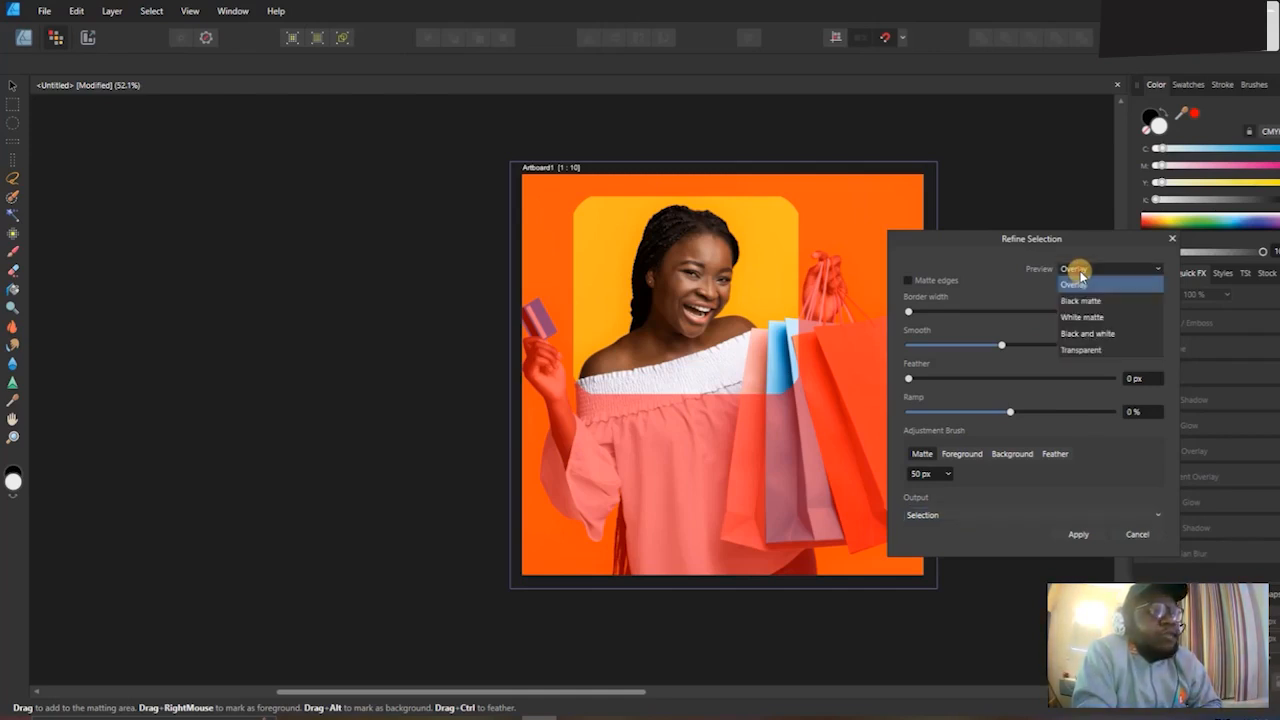
{"action": "left_click", "coordinate": [1080, 301]}
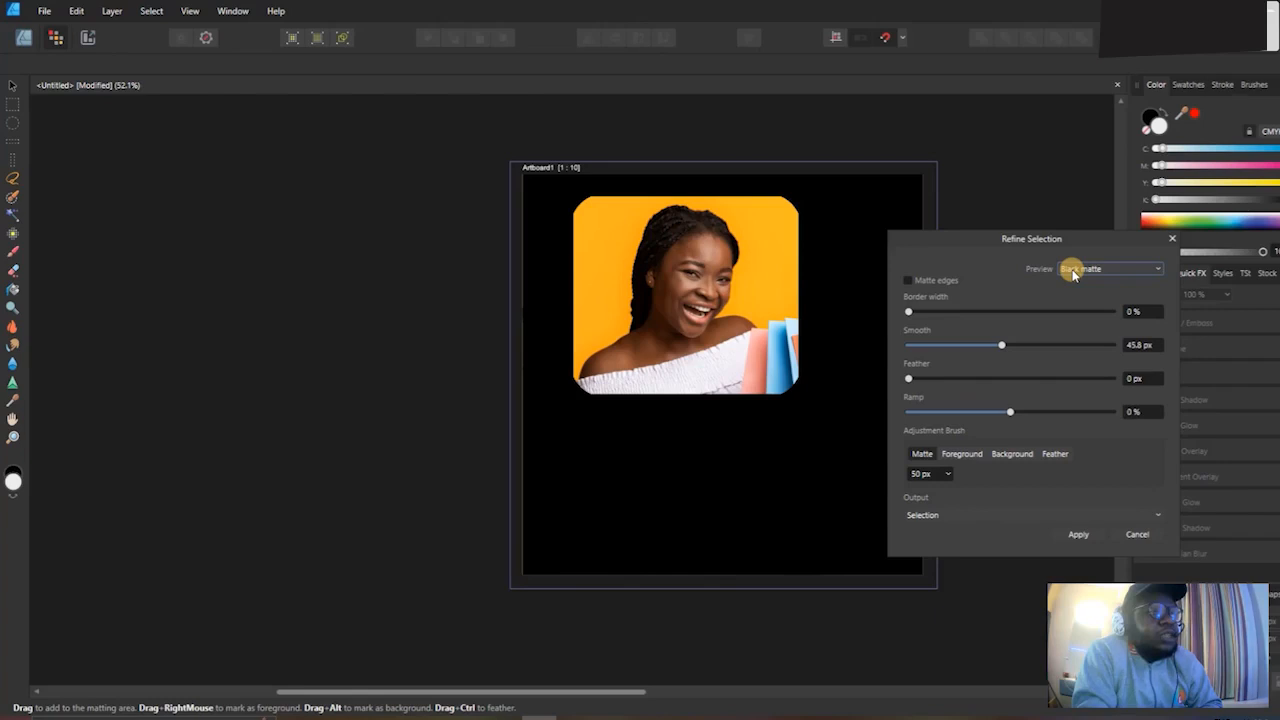
{"action": "left_click", "coordinate": [1072, 271]}
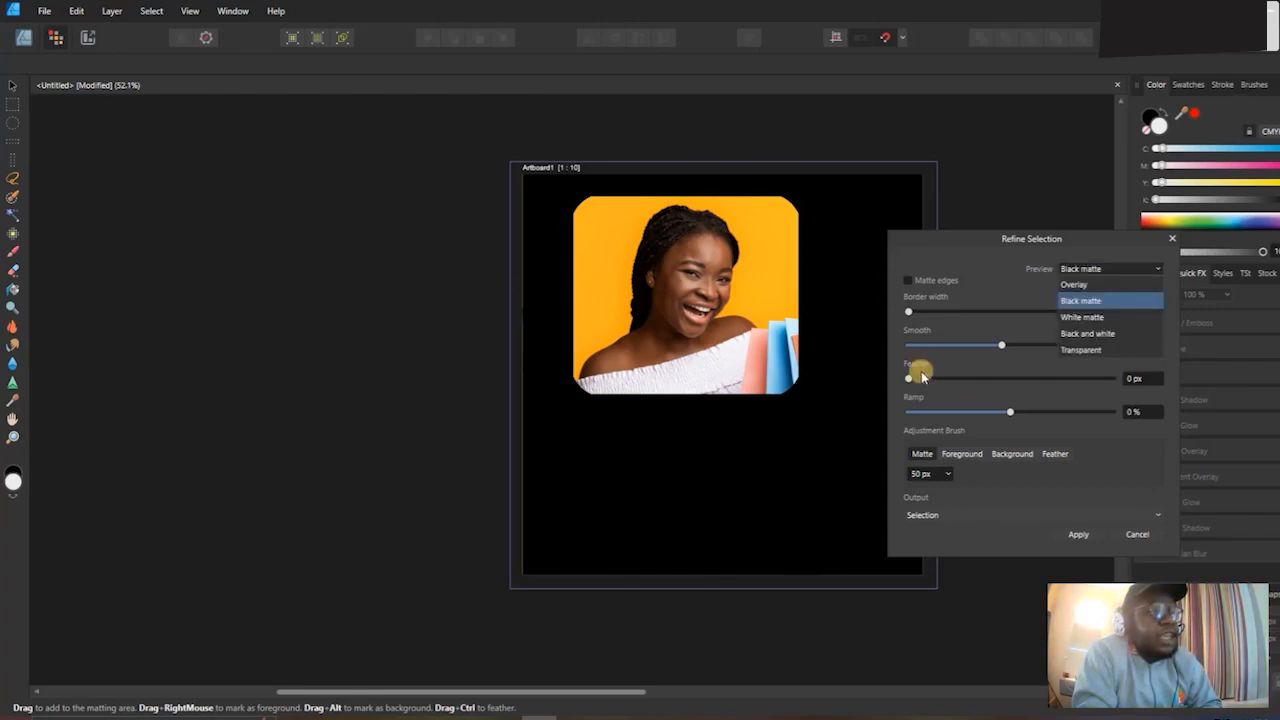
{"action": "left_click", "coordinate": [1078, 318]}
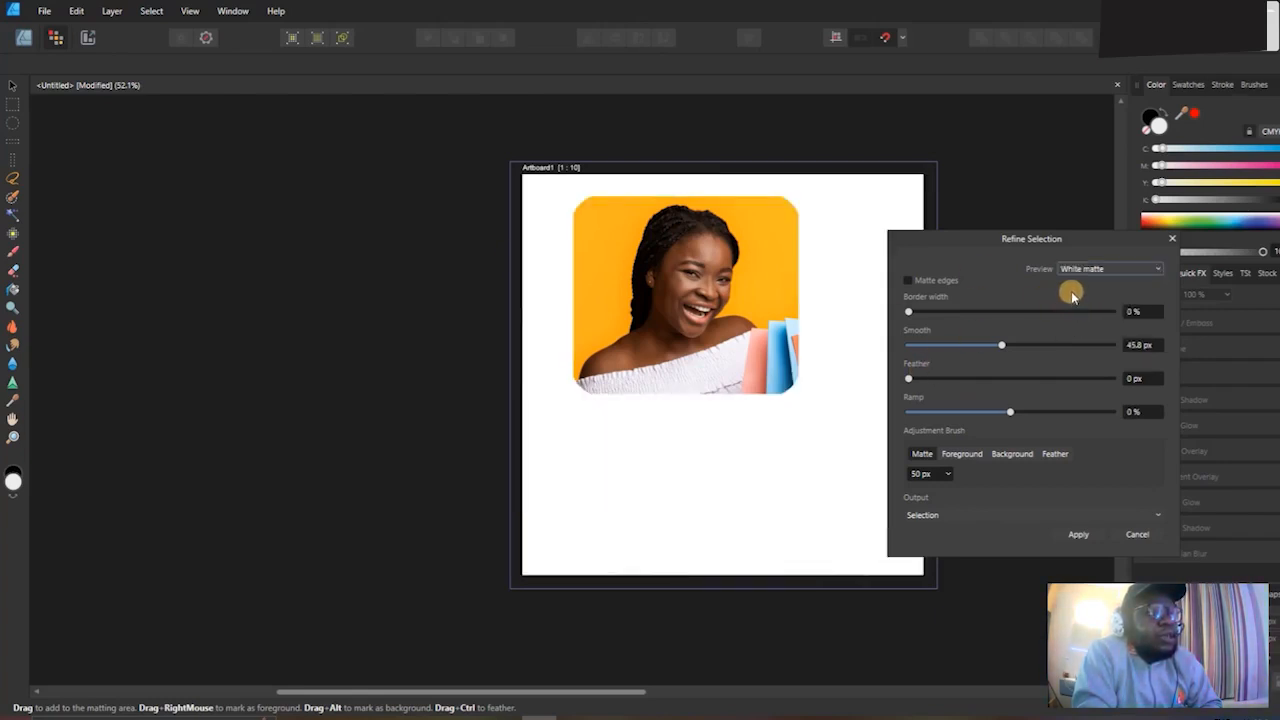
{"action": "left_click", "coordinate": [1077, 270]}
{"action": "left_click", "coordinate": [1090, 334]}
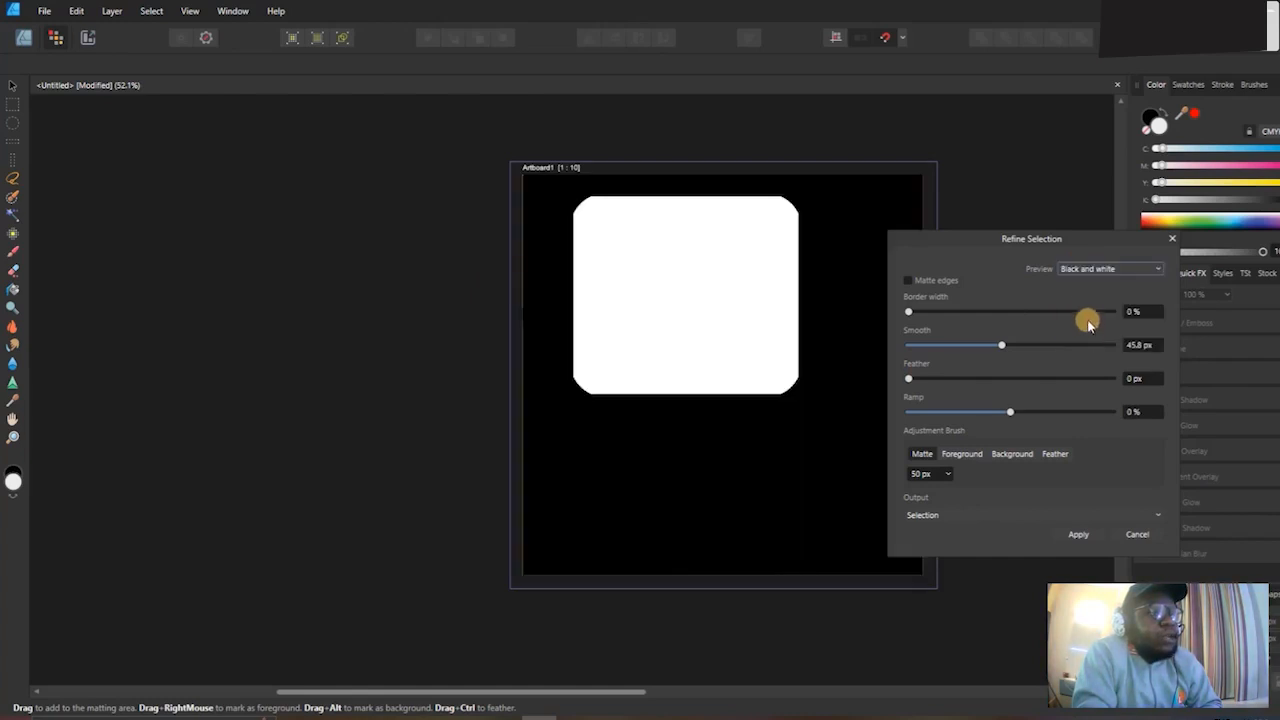
{"action": "left_click", "coordinate": [1080, 268]}
{"action": "left_click", "coordinate": [1087, 350]}
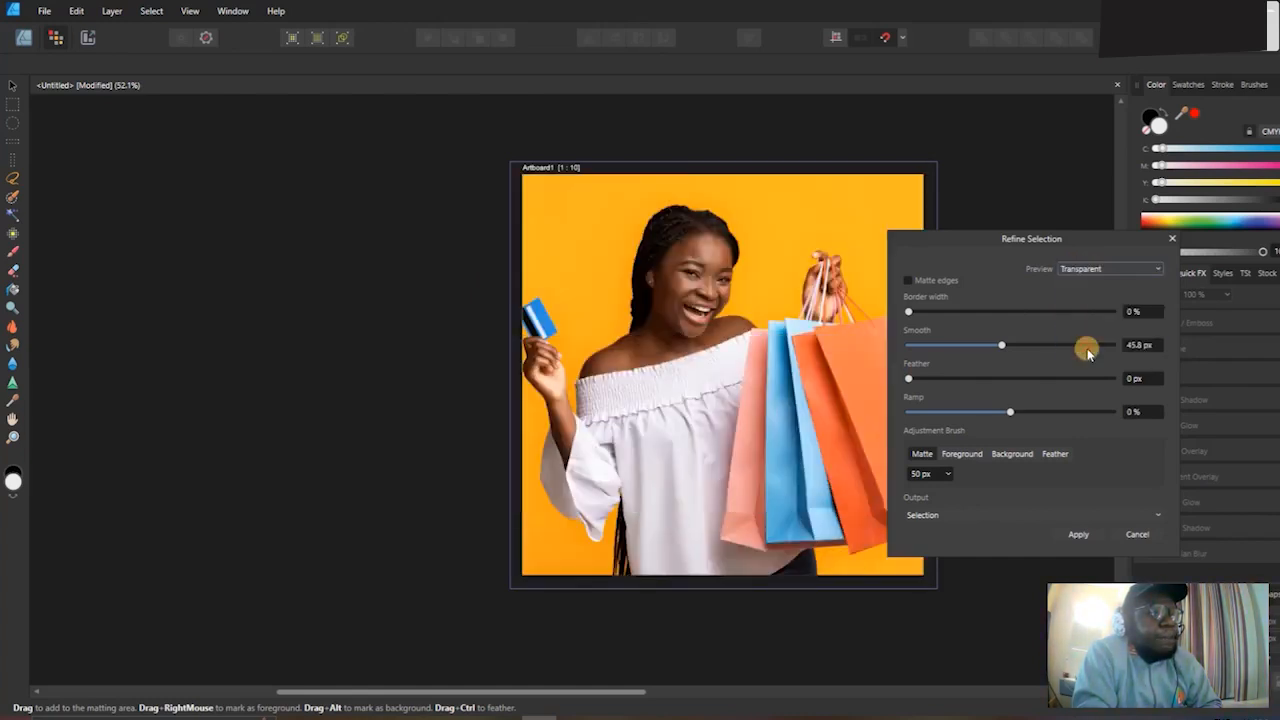
{"action": "left_click", "coordinate": [1078, 268]}
{"action": "left_click", "coordinate": [1080, 284]}
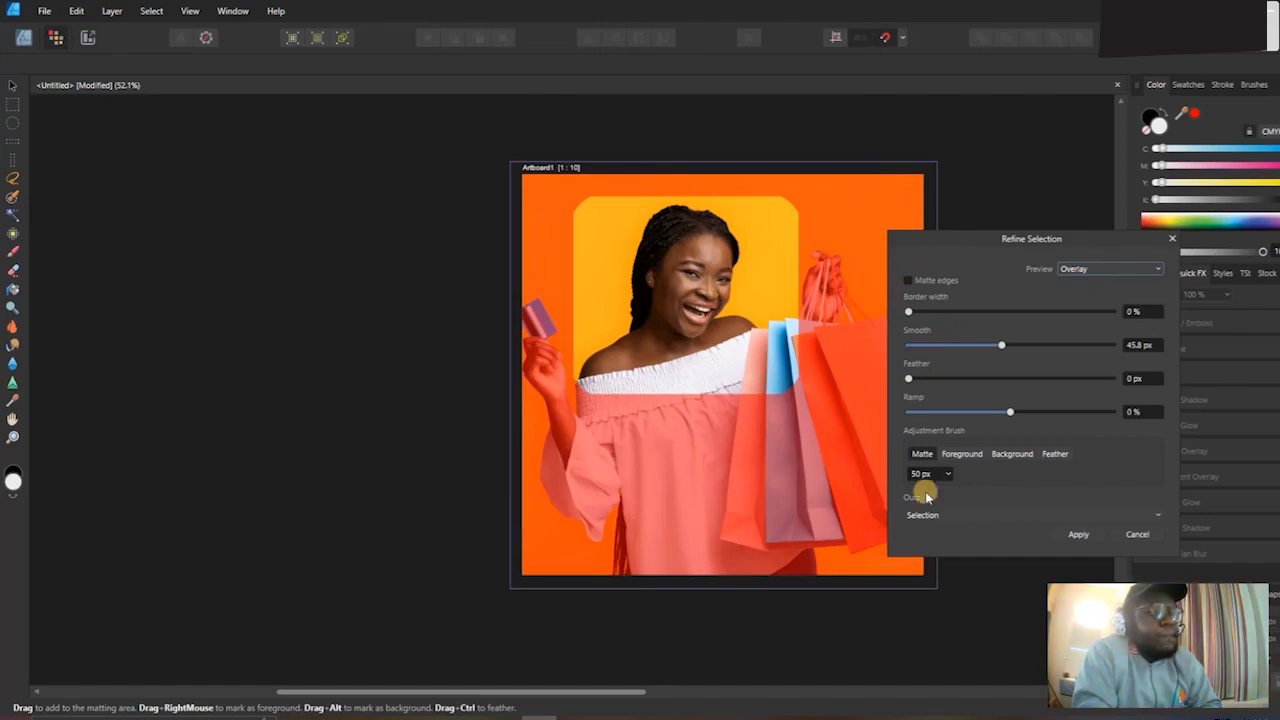
Apply the refined selection with Mask as its output and select the mask in the layer list.
{"action": "left_click", "coordinate": [928, 515]}
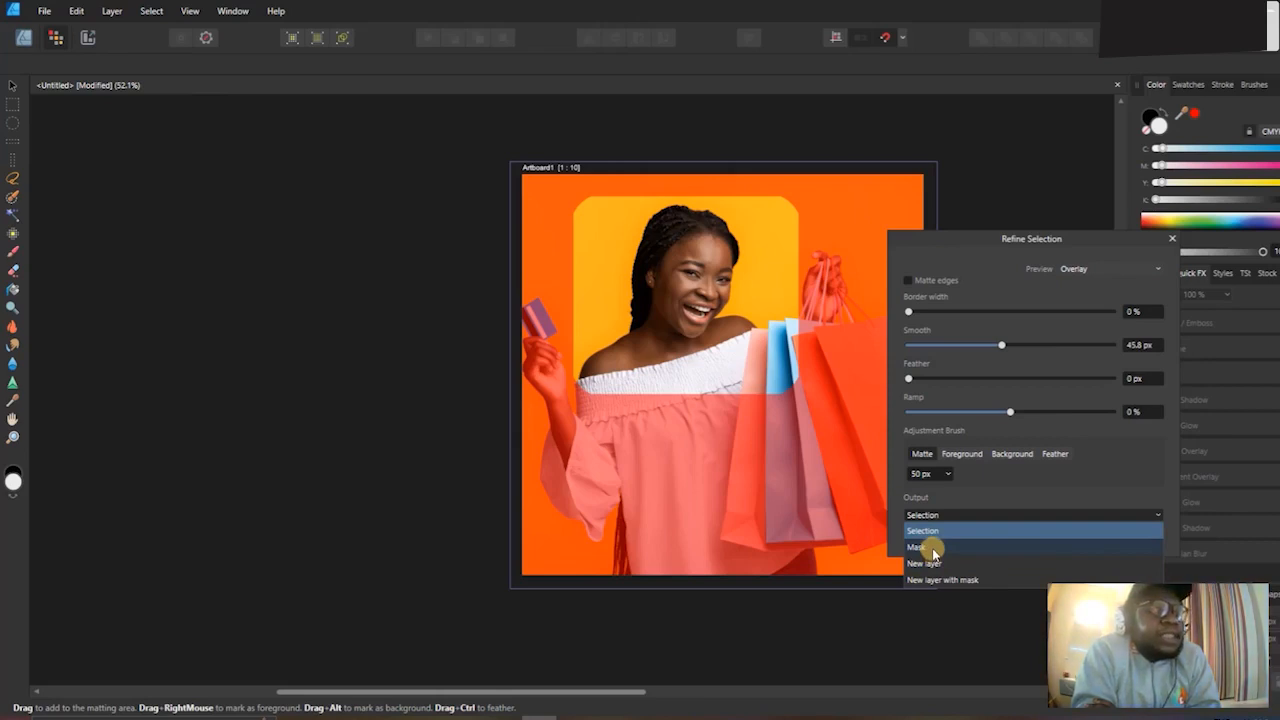
{"action": "left_click", "coordinate": [918, 547]}
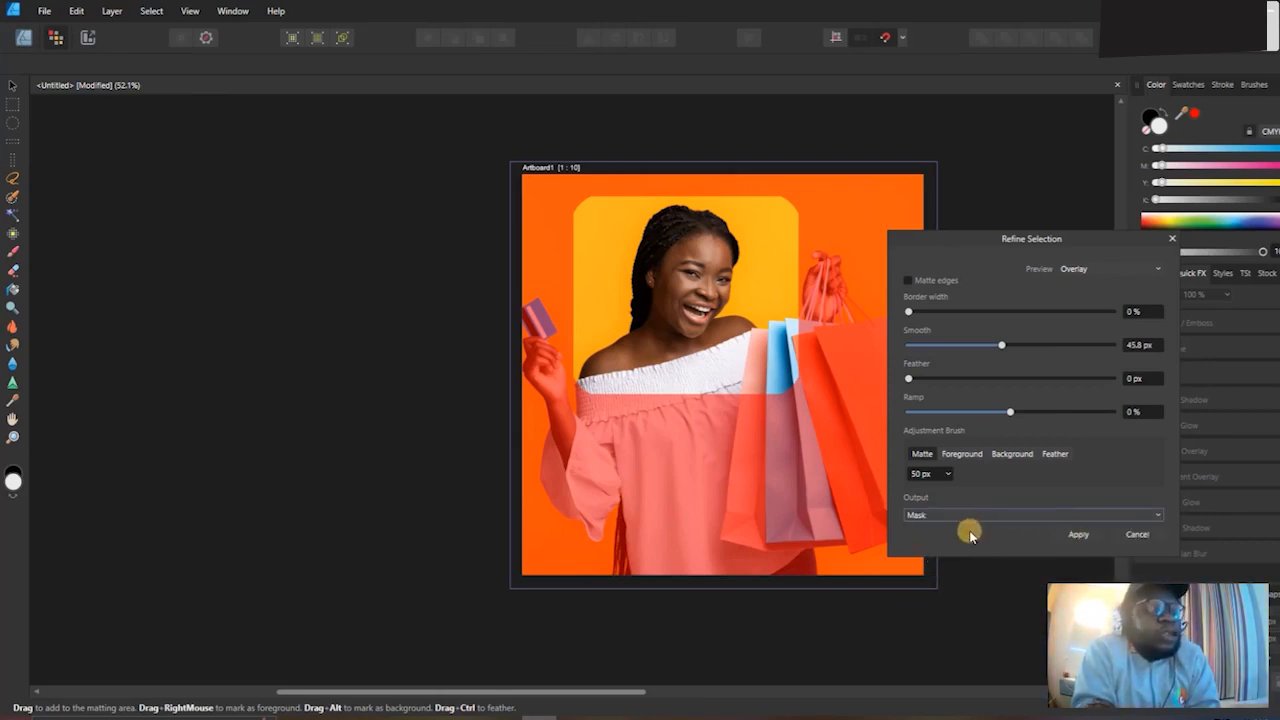
{"action": "left_click", "coordinate": [1071, 536]}
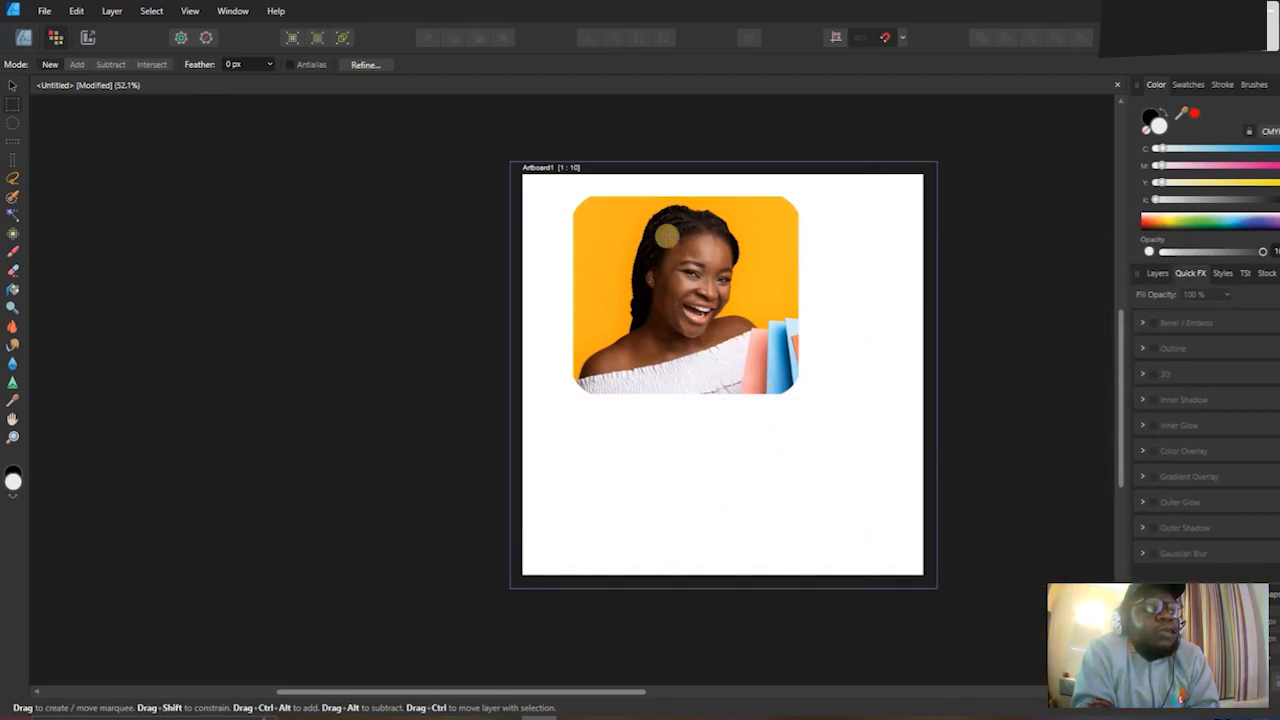
{"action": "left_click", "coordinate": [1157, 275]}
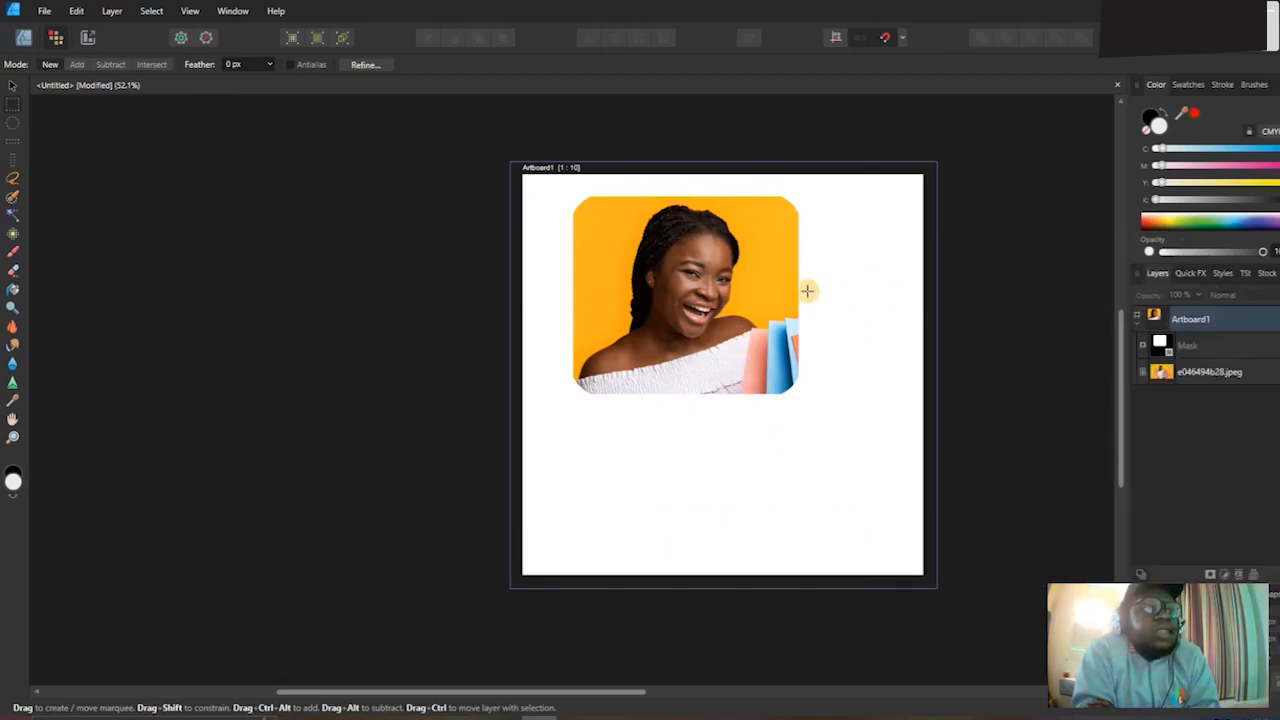
{"action": "left_click", "coordinate": [1204, 344]}
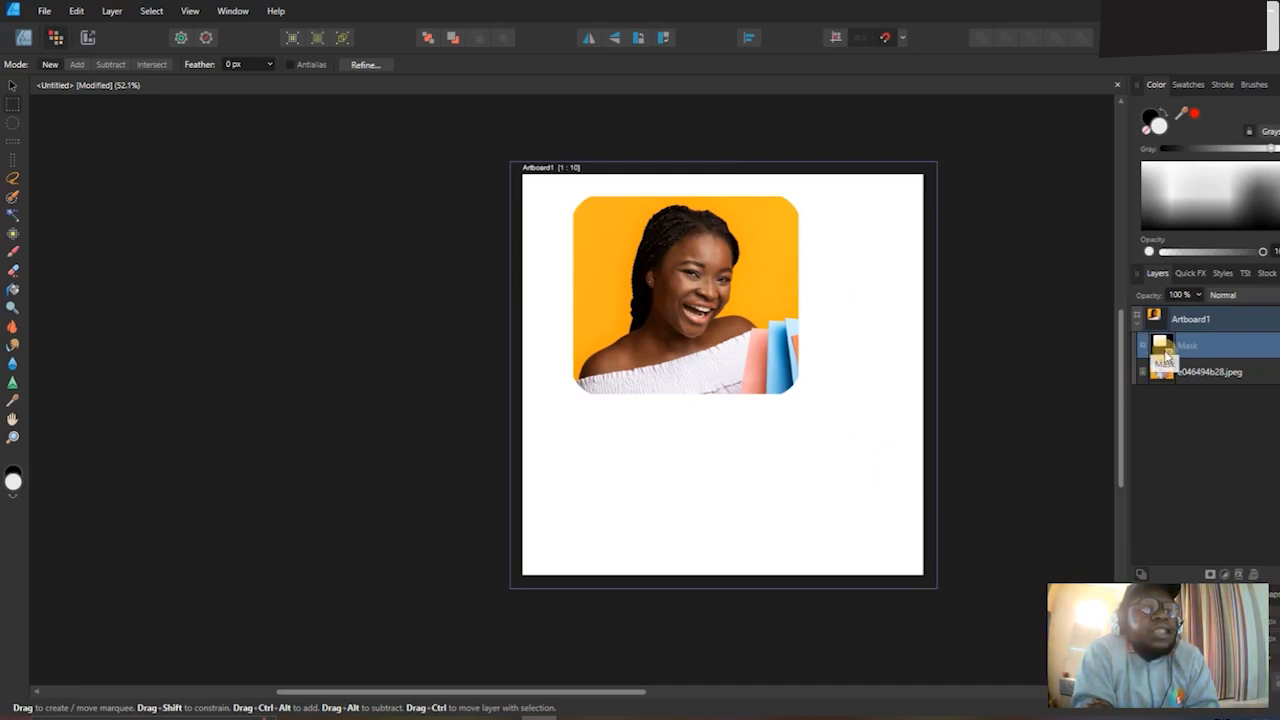
{"action": "scroll", "coordinate": [1166, 352], "scroll_direction": "up", "scroll_amount": 1}
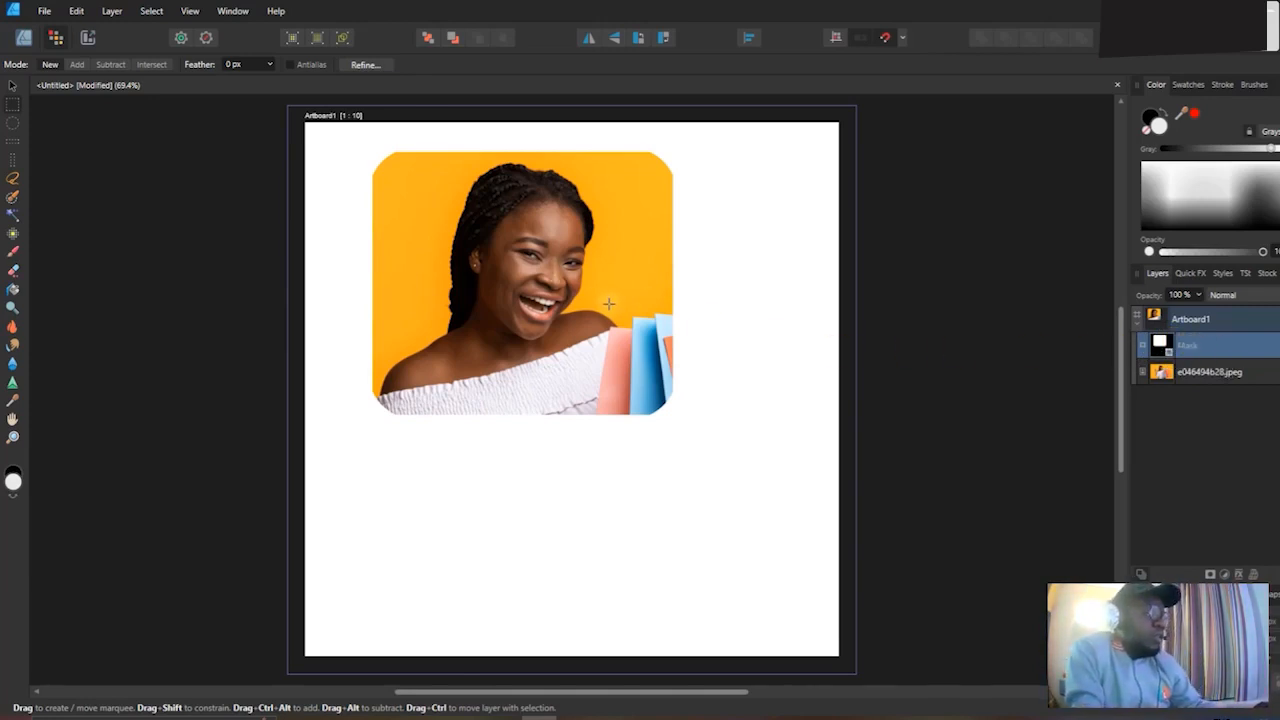
Deselect the mask layer and undo the masking to restore the rectangular marquee selection.
{"action": "key", "text": "ctrl+d"}
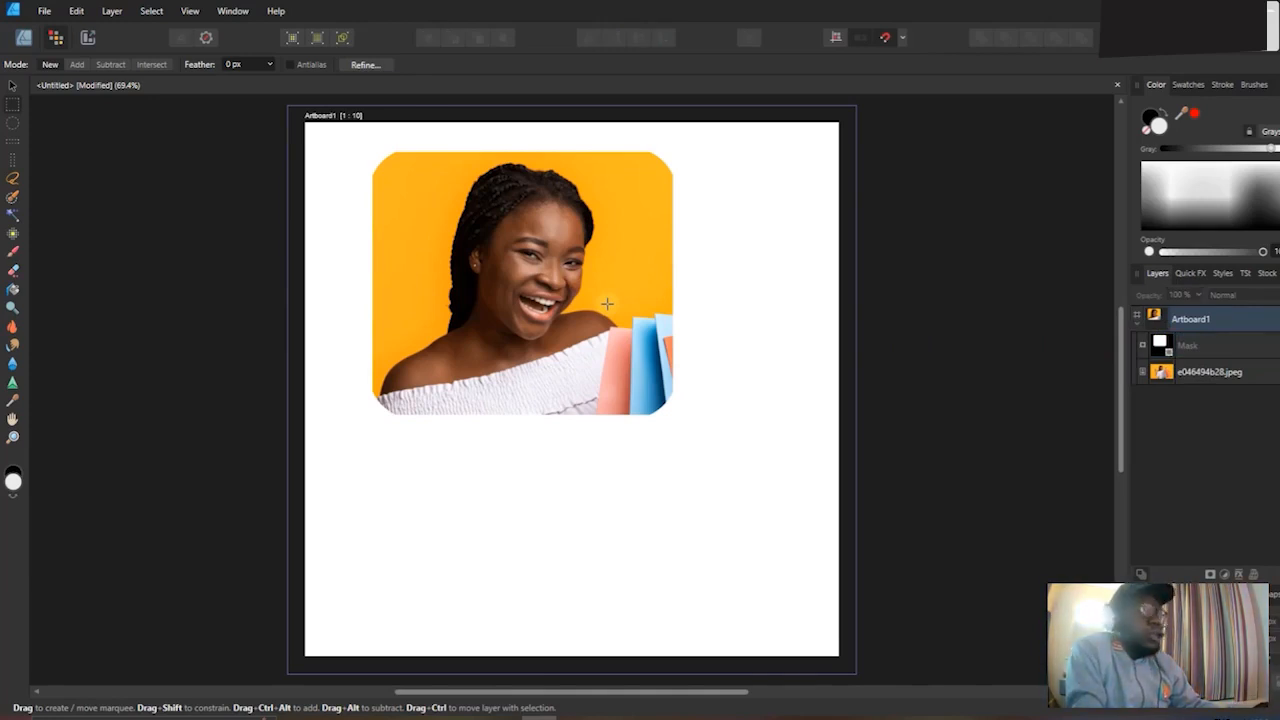
{"action": "key", "text": "ctrl+z"}
{"action": "key", "text": "ctrl+z"}
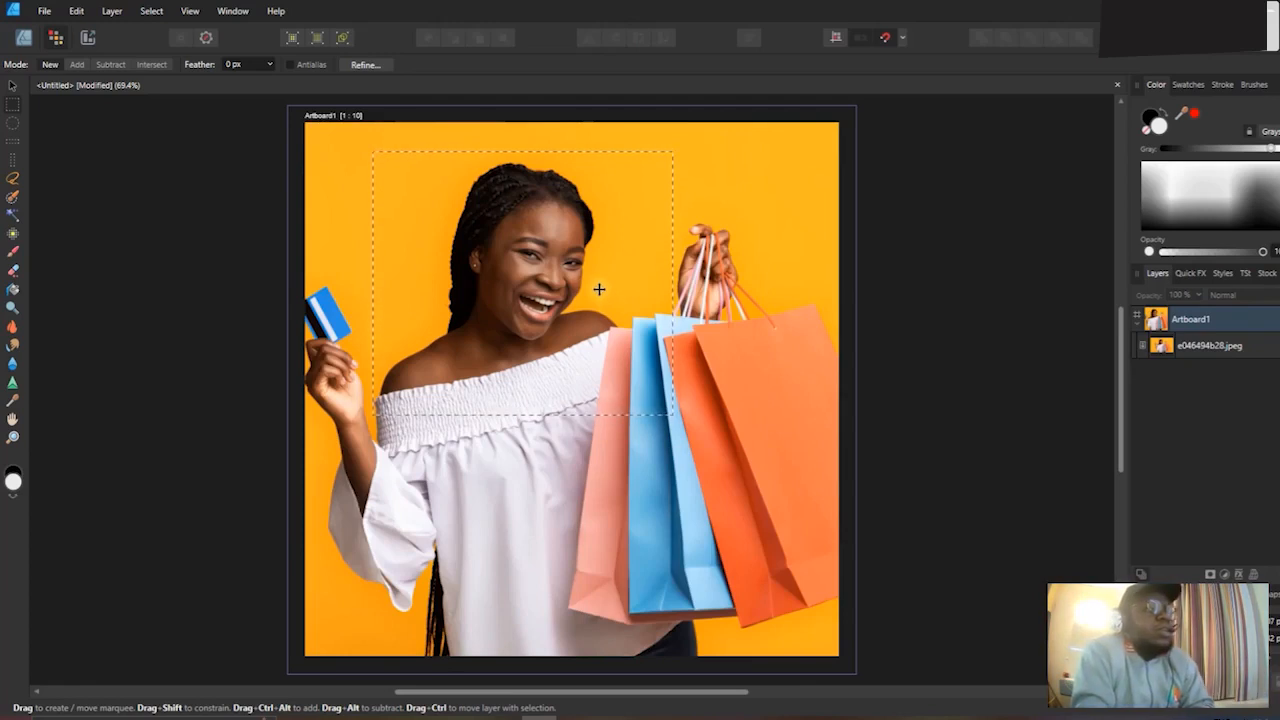
Refine the selection with 0% border width, 32.6 px smoothing and matte edges off, and output it as a new layer.
{"action": "left_click", "coordinate": [366, 64]}
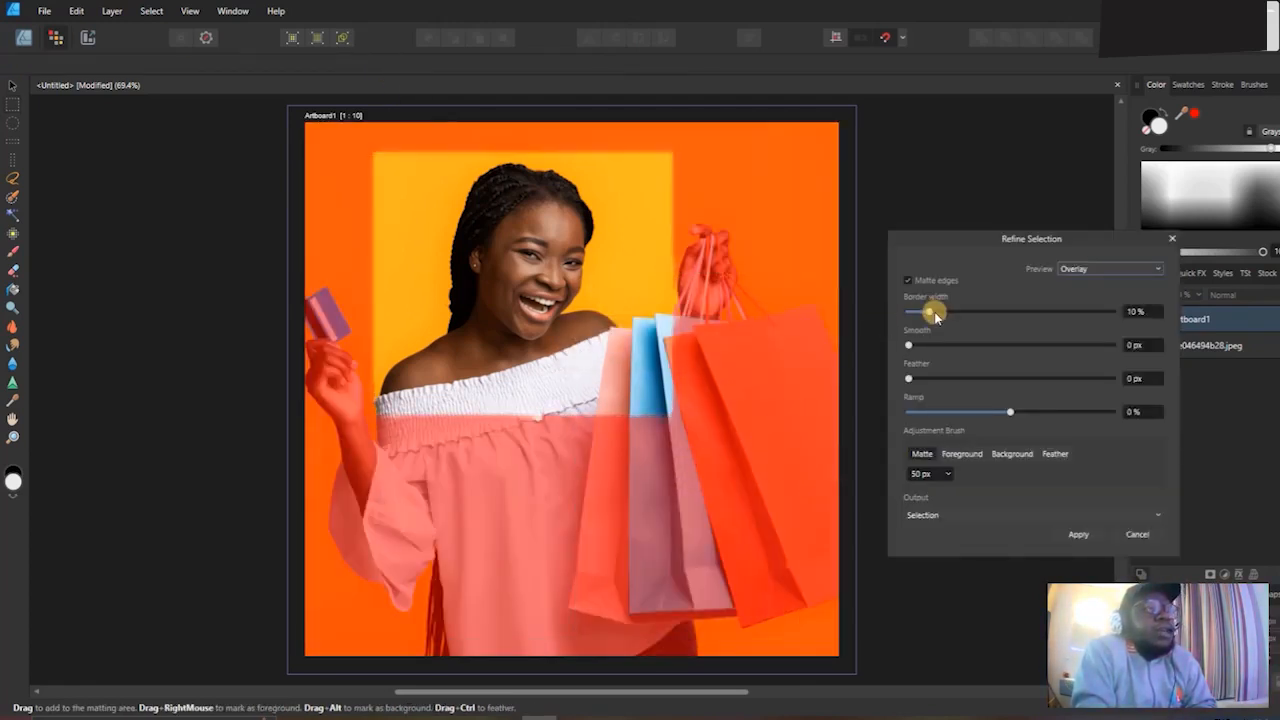
{"action": "left_click_drag", "start_coordinate": [928, 313], "coordinate": [962, 350]}
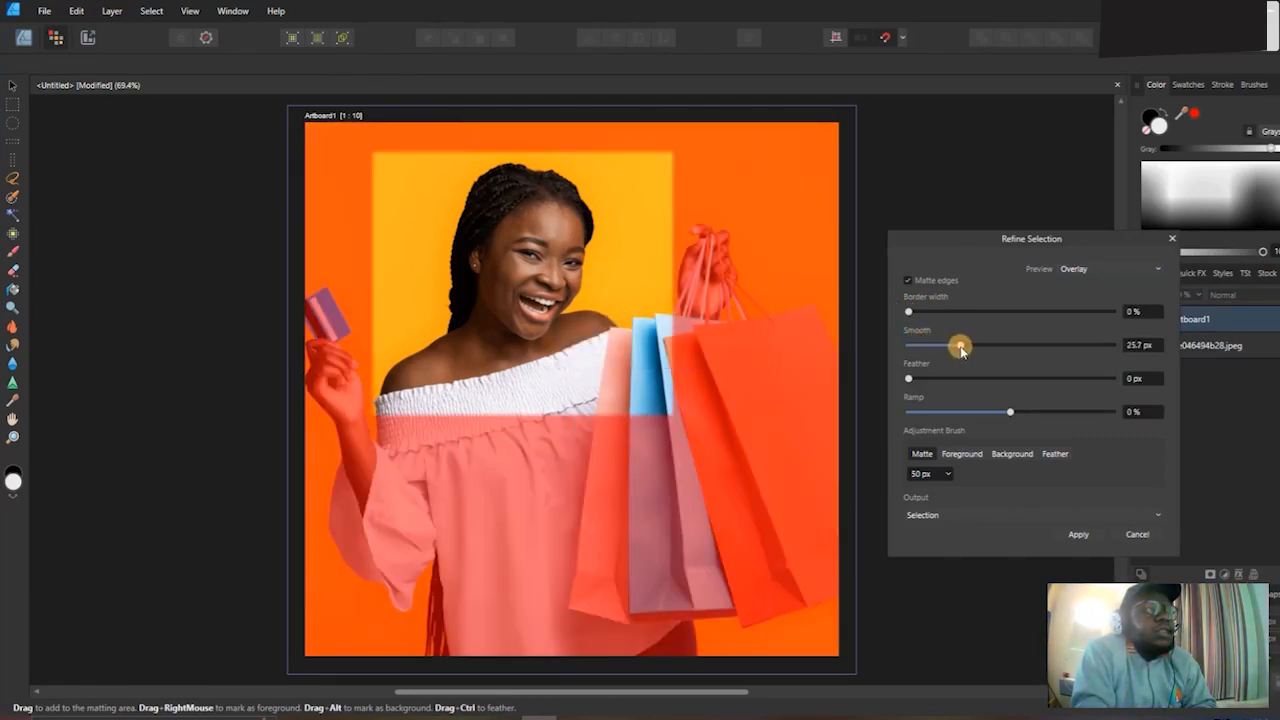
{"action": "left_click", "coordinate": [907, 283]}
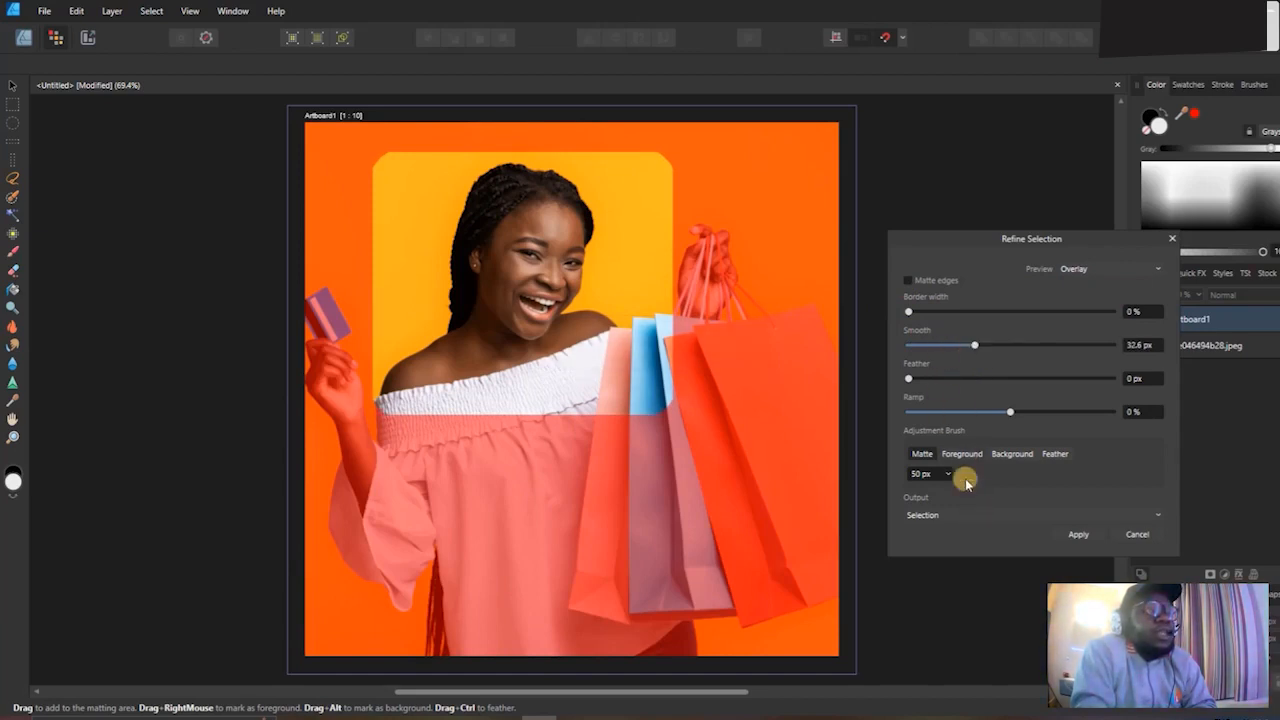
{"action": "left_click", "coordinate": [960, 518]}
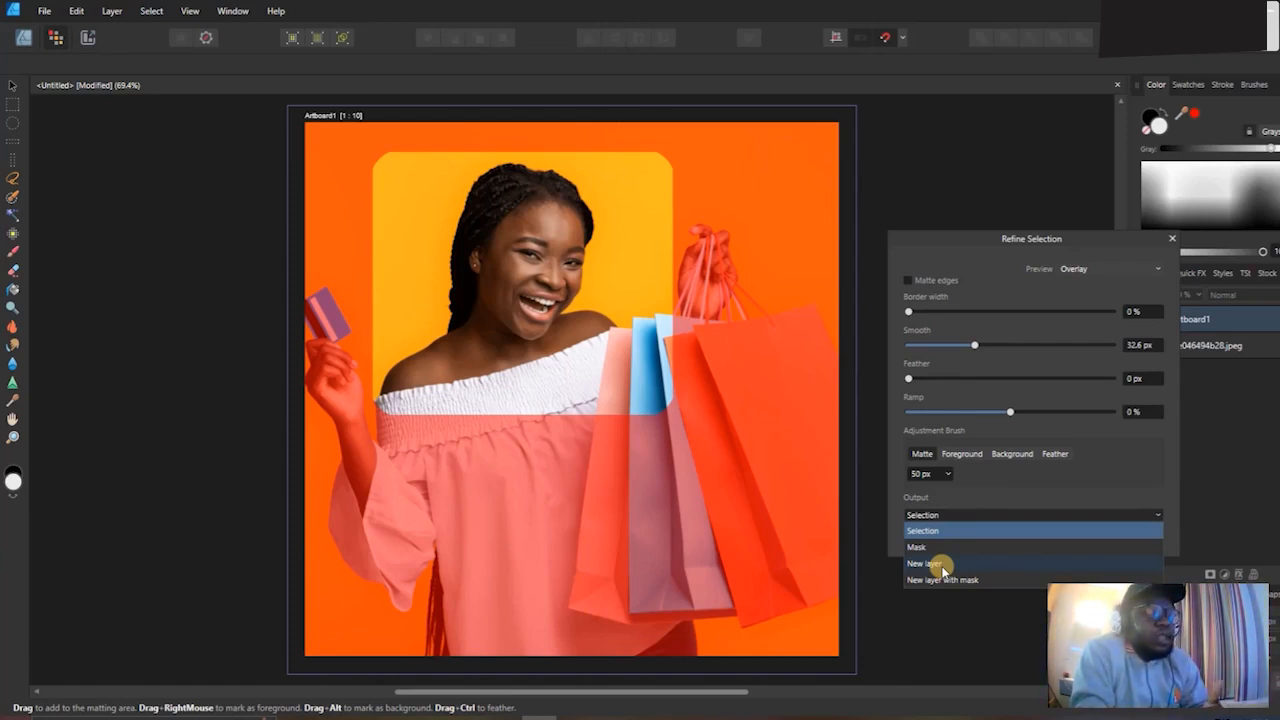
{"action": "left_click", "coordinate": [941, 565]}
{"action": "left_click", "coordinate": [1075, 536]}
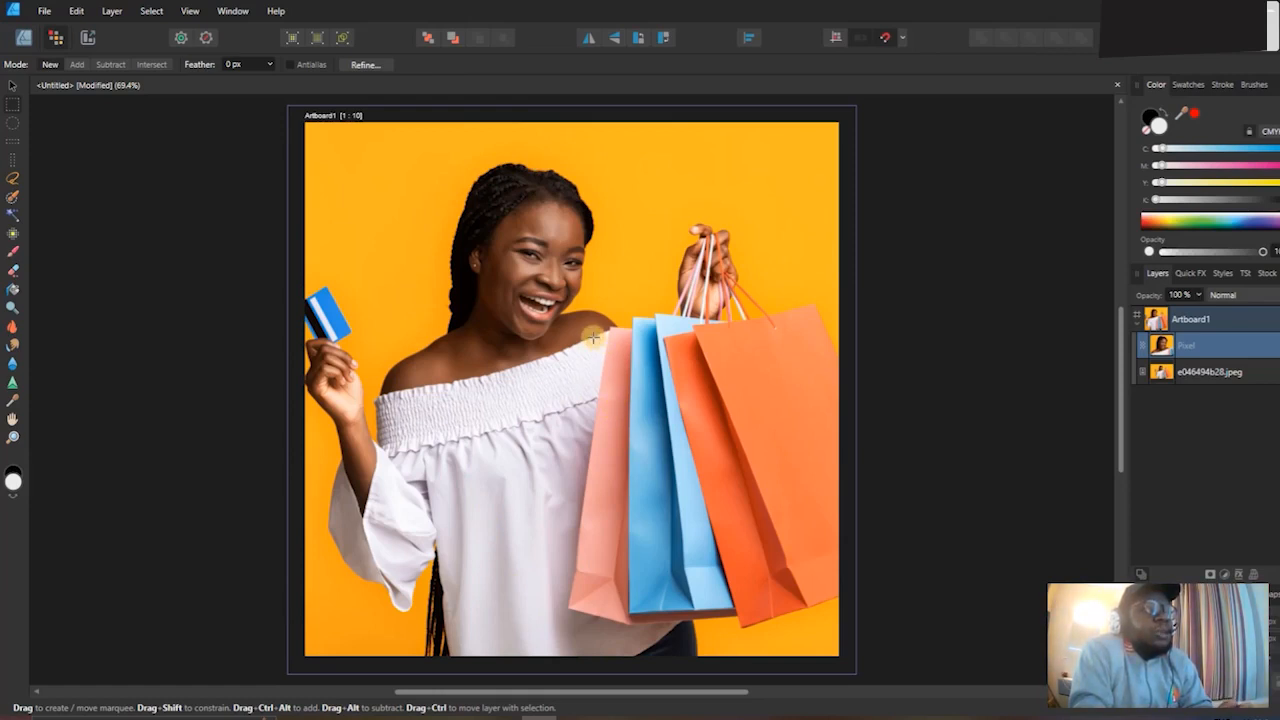
Hide the original photo layer, move the rounded-corner cutout toward the artboard's centre, and deselect it.
{"action": "left_click", "coordinate": [1262, 374]}
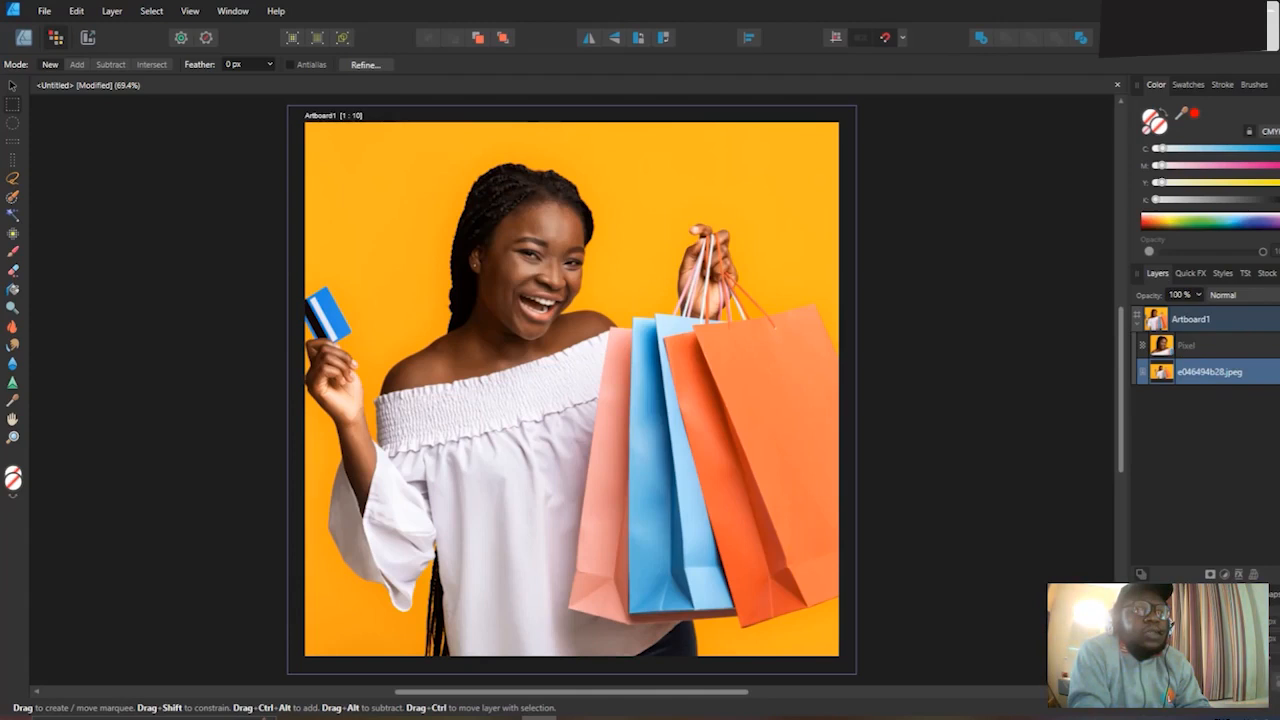
{"action": "left_click", "coordinate": [1278, 372]}
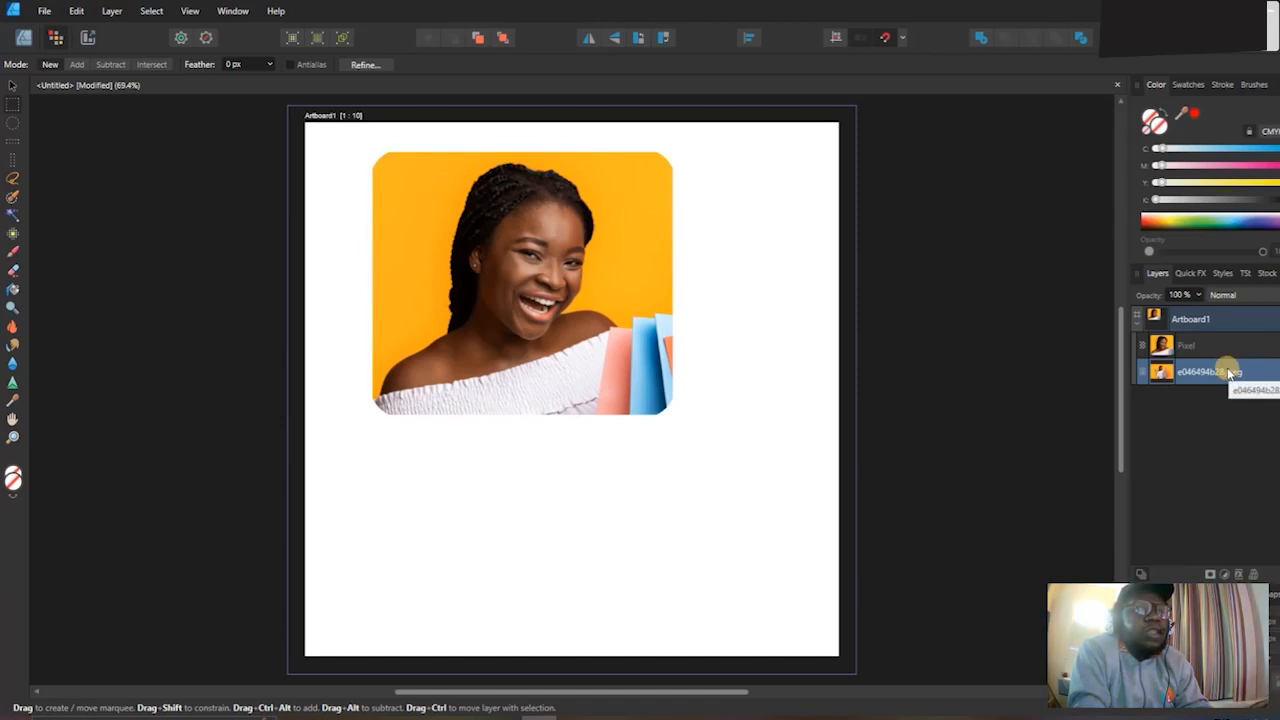
{"action": "left_click", "coordinate": [1193, 346]}
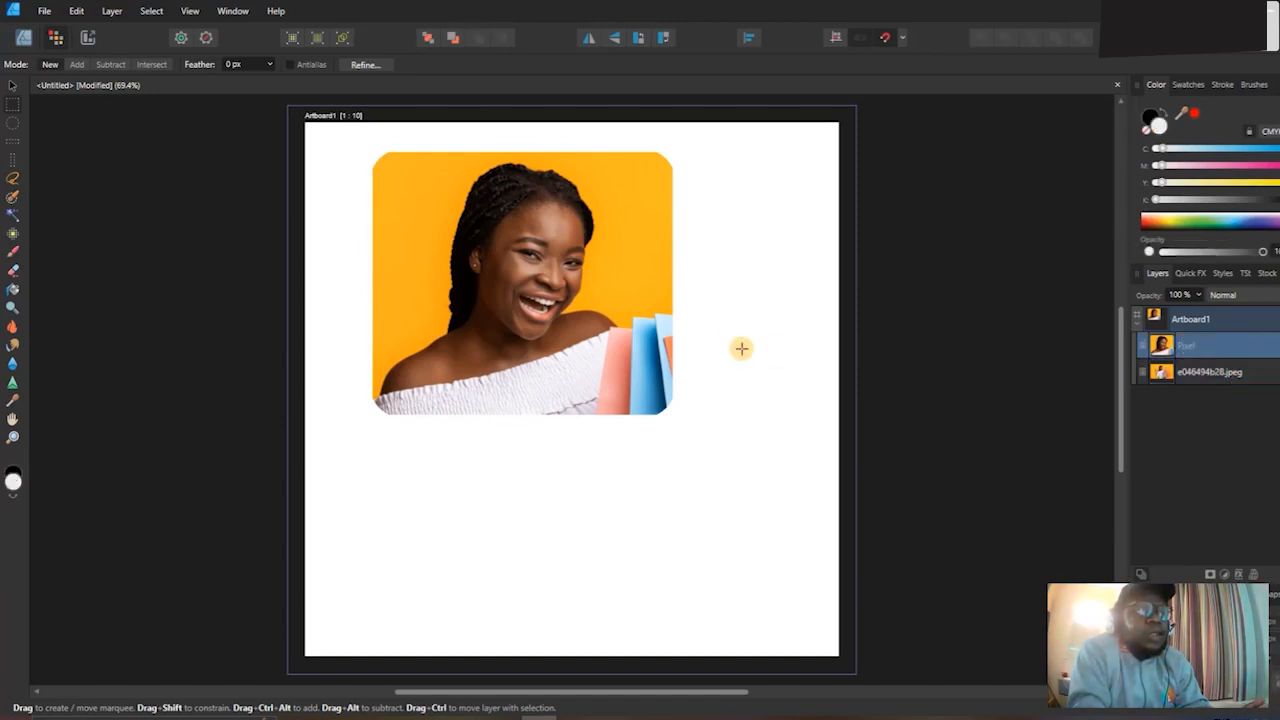
{"action": "left_click", "coordinate": [13, 85]}
{"action": "left_click_drag", "start_coordinate": [564, 342], "coordinate": [605, 405]}
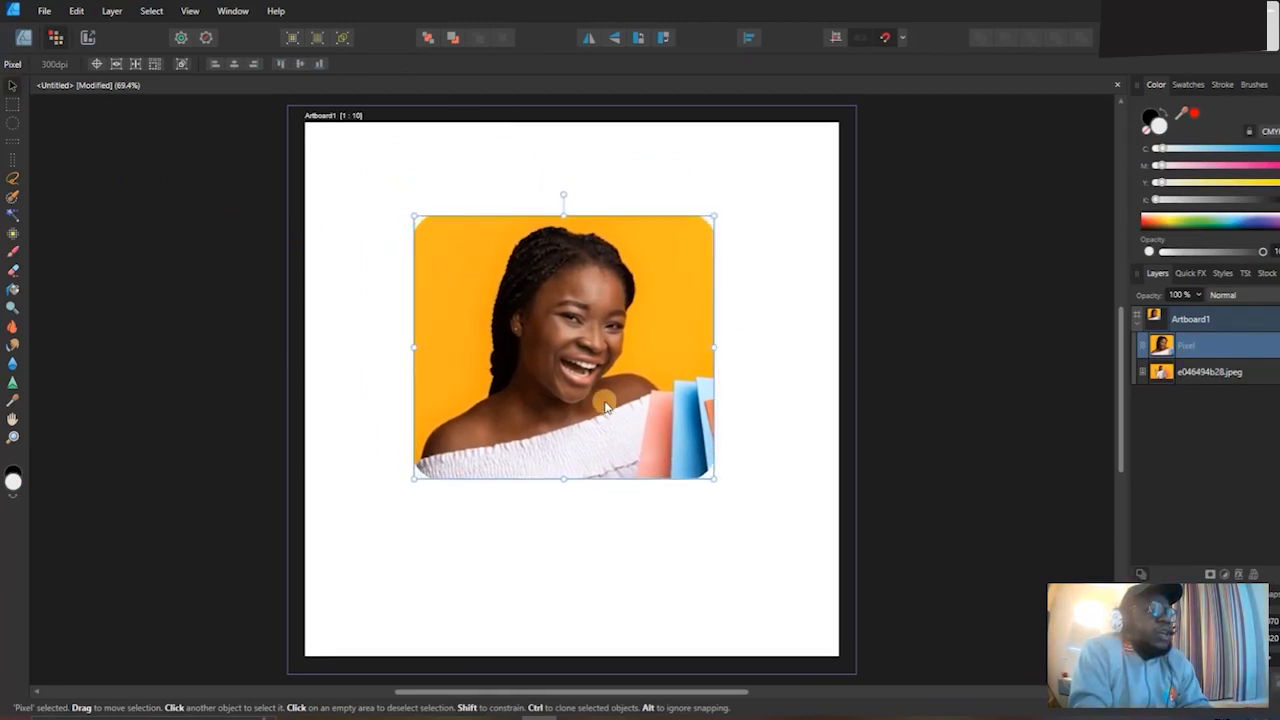
{"action": "left_click", "coordinate": [698, 542]}
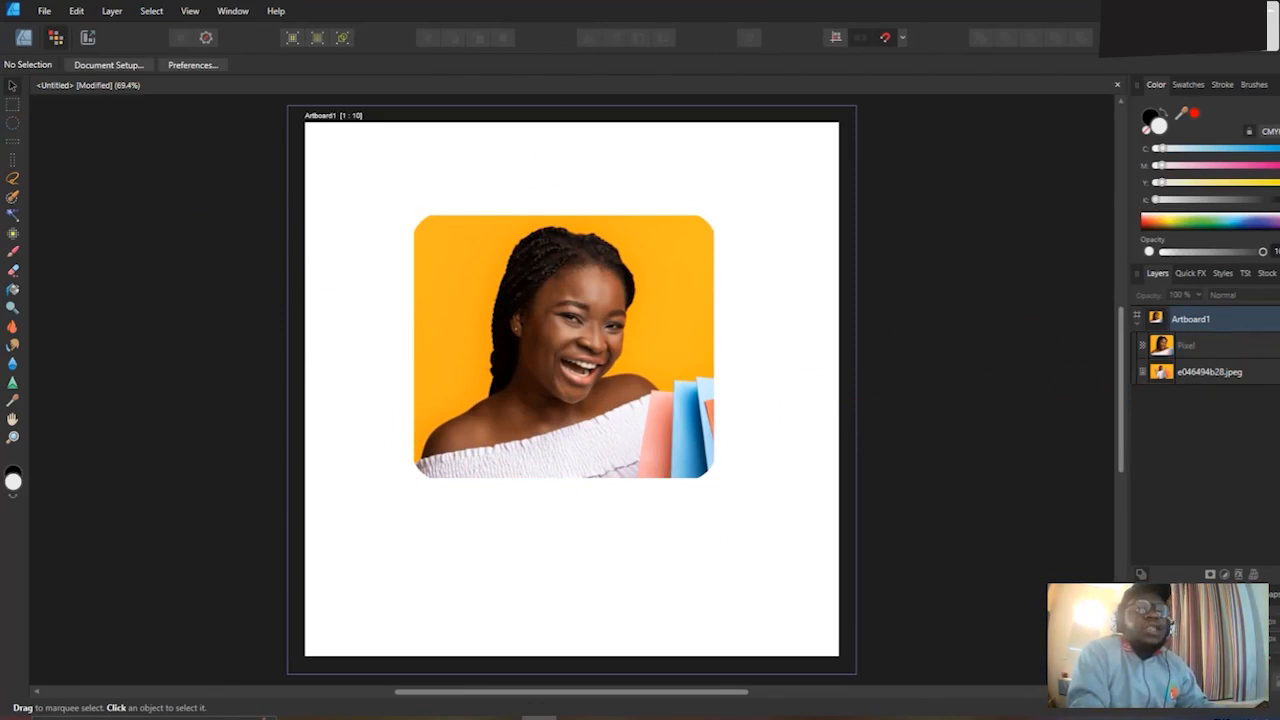
Show the original photo again, then shrink the rounded-corner cutout and place it in the artboard's lower-left area.
{"action": "left_click", "coordinate": [1262, 371]}
{"action": "left_click", "coordinate": [617, 280]}
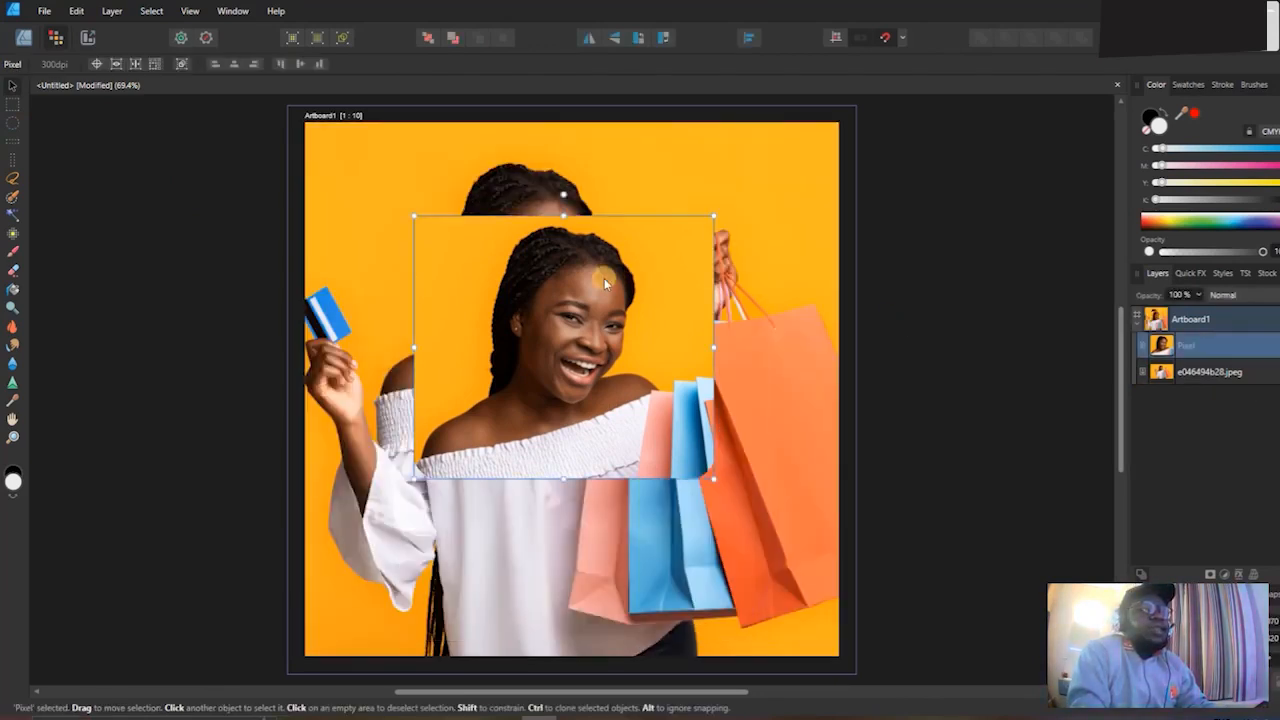
{"action": "left_click_drag", "start_coordinate": [617, 280], "coordinate": [370, 606]}
Select the photo, draw a circular marquee selection from its centre, and position it around the woman's head and shoulders.
{"action": "left_click", "coordinate": [524, 366]}
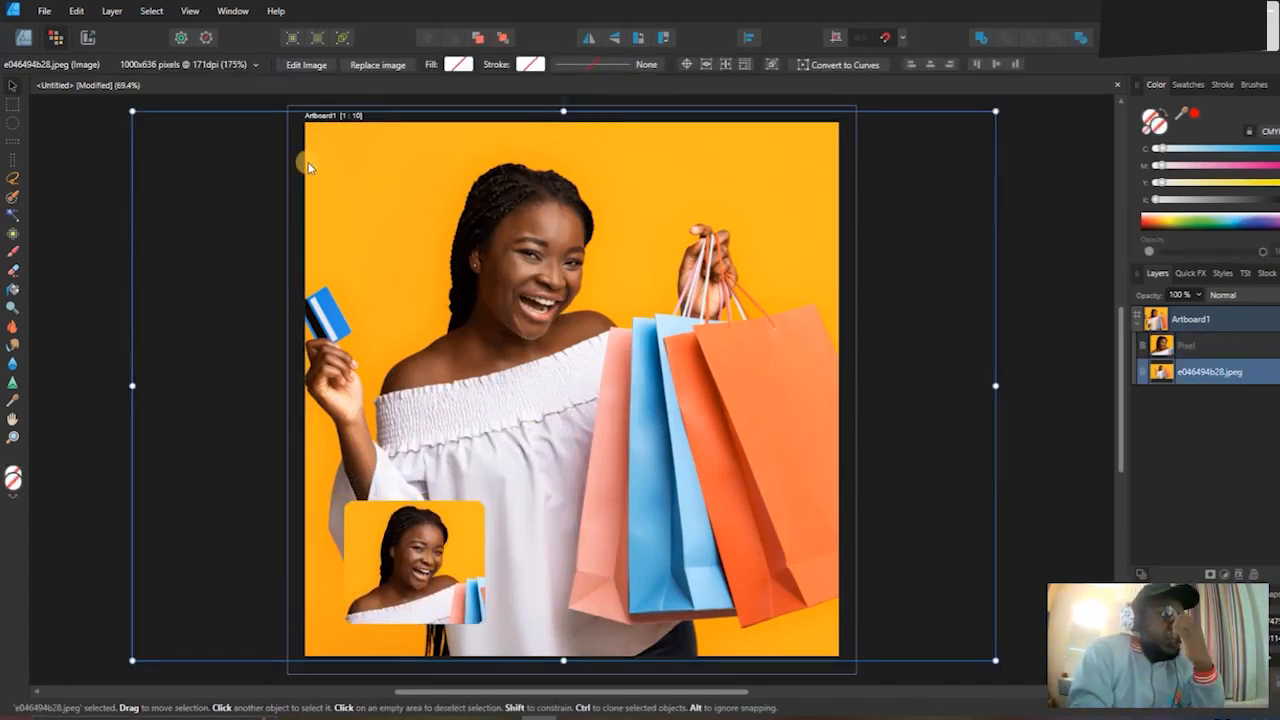
{"action": "left_click", "coordinate": [14, 124]}
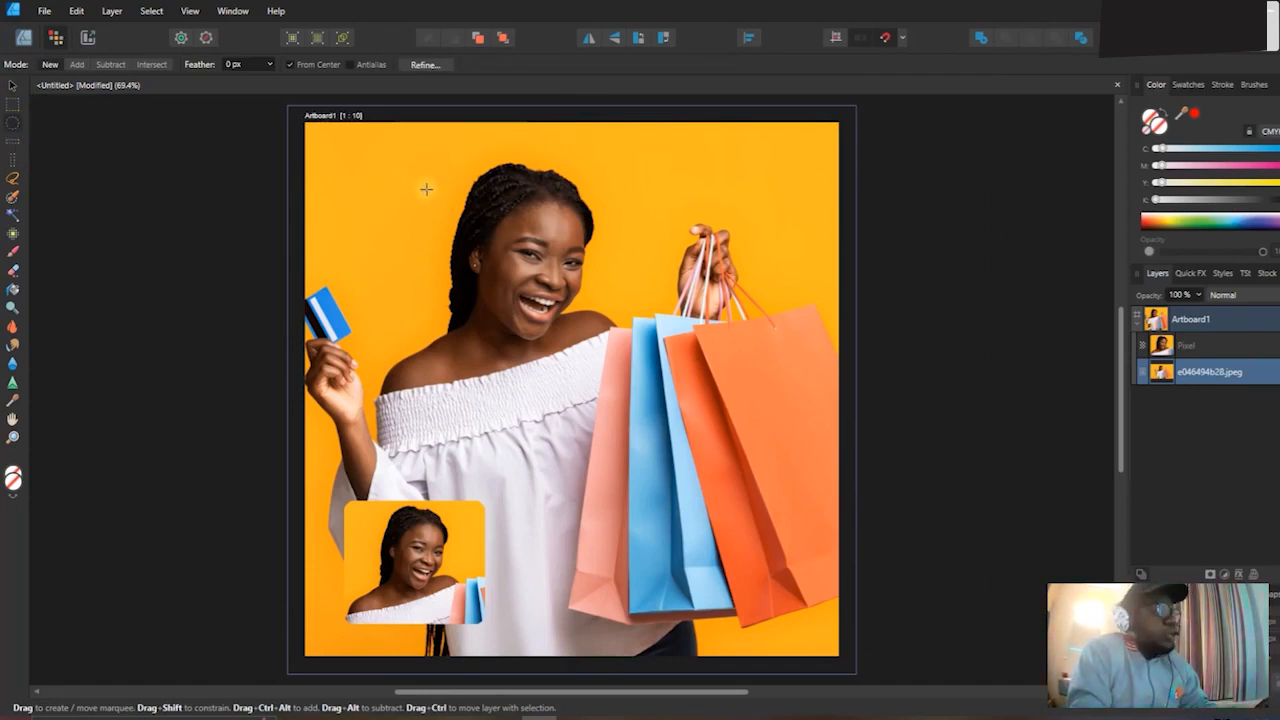
{"action": "left_click_drag", "start_coordinate": [406, 144], "coordinate": [548, 348]}
{"action": "left_click_drag", "start_coordinate": [458, 206], "coordinate": [540, 265]}
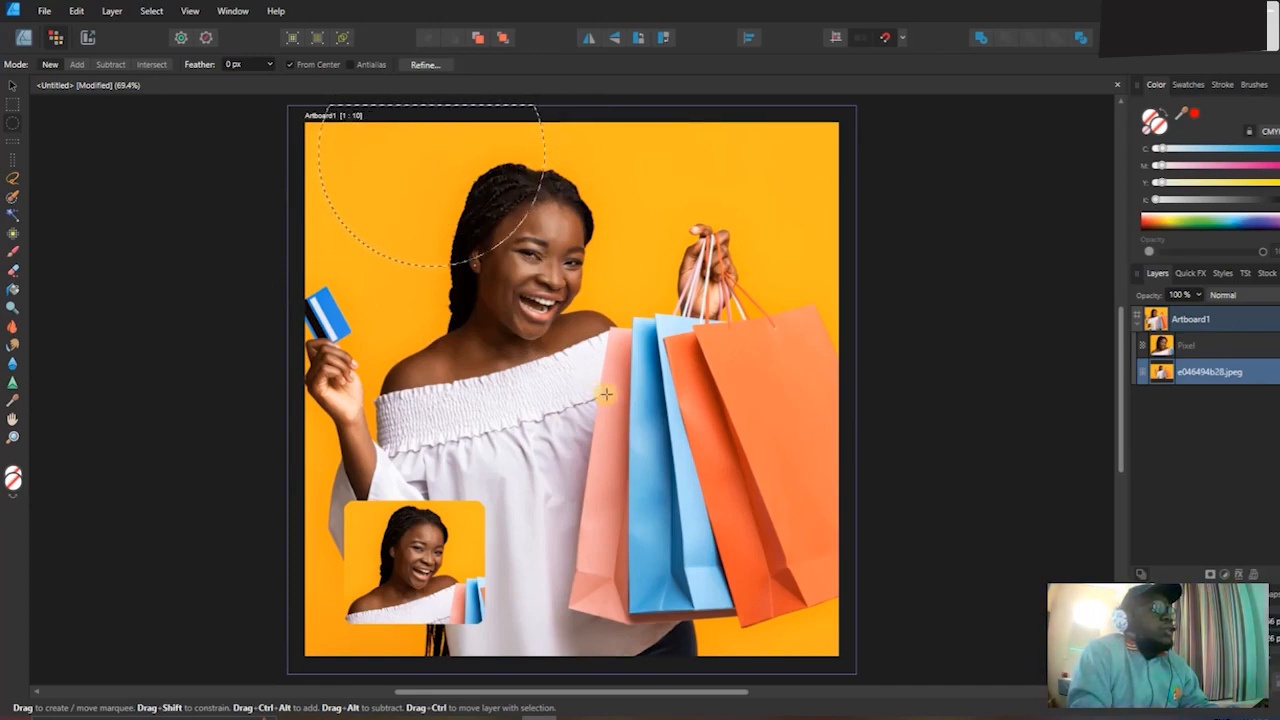
{"action": "key", "text": "ctrl+d"}
{"action": "left_click_drag", "start_coordinate": [623, 423], "coordinate": [491, 290]}
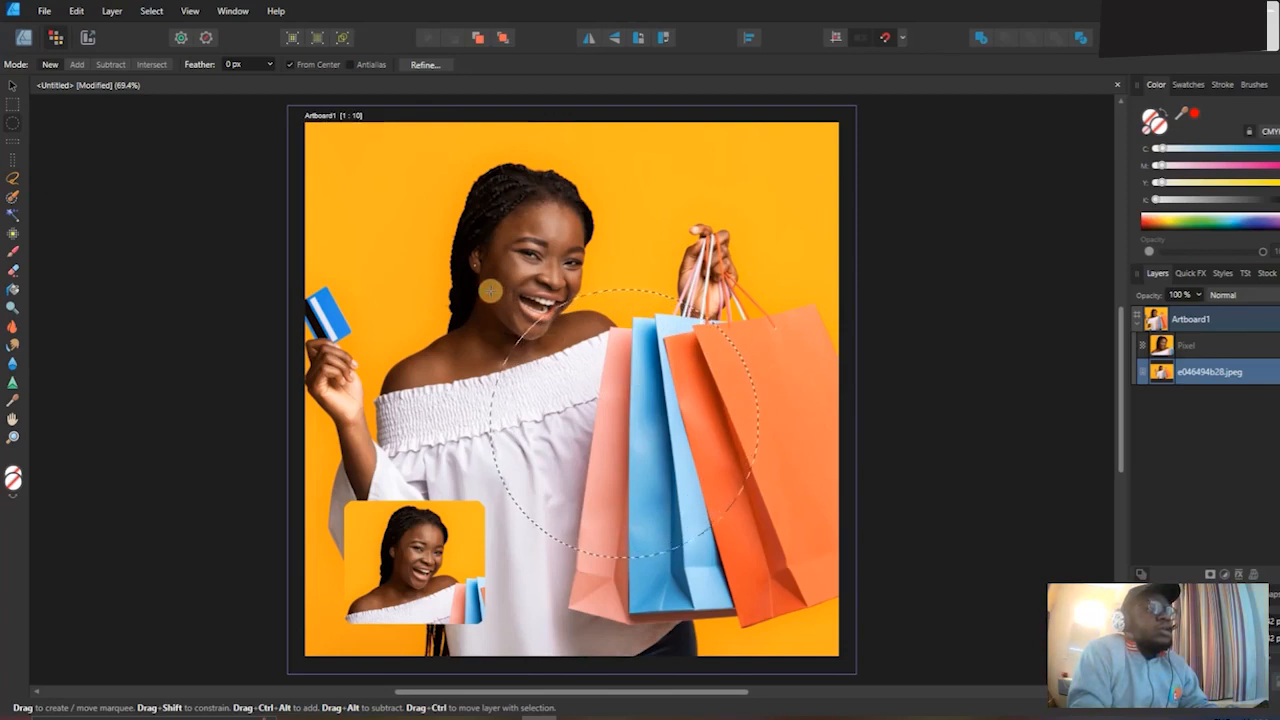
{"action": "left_click_drag", "start_coordinate": [533, 343], "coordinate": [433, 178]}
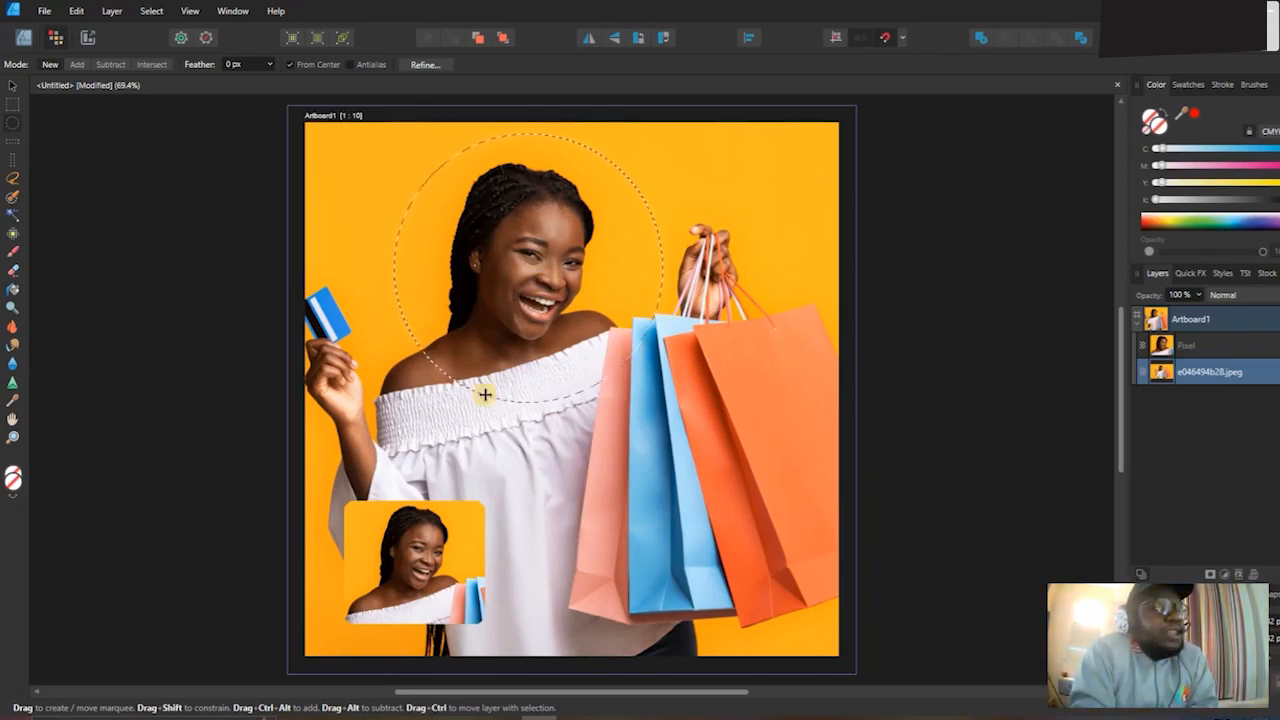
Refine the circular selection with matte edges off and 0% border width, and output it as a new layer.
{"action": "left_click", "coordinate": [422, 64]}
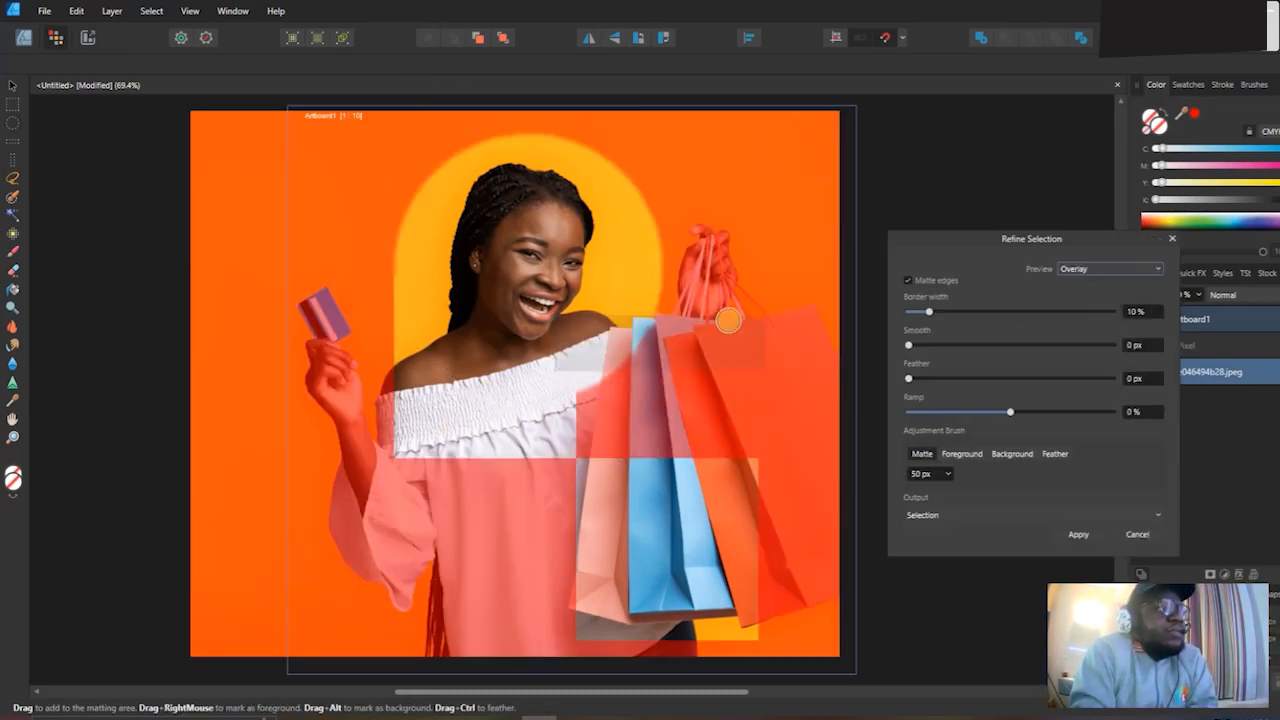
{"action": "left_click", "coordinate": [909, 283]}
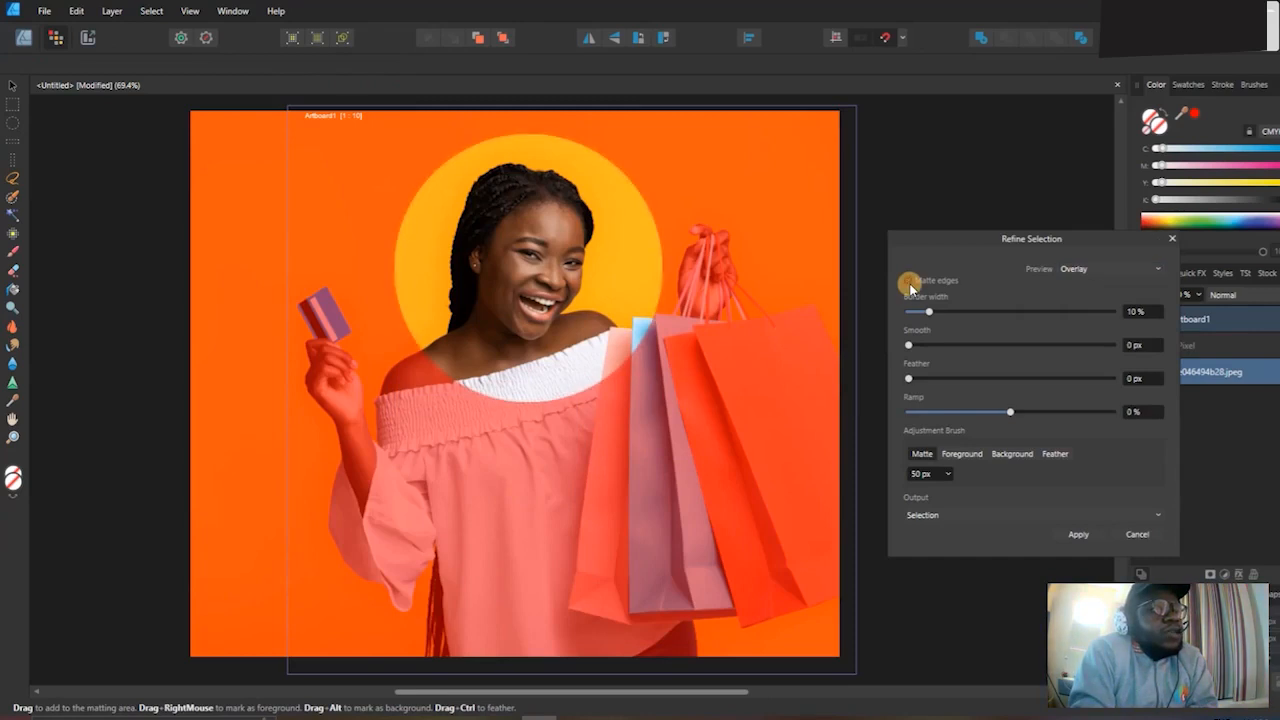
{"action": "left_click", "coordinate": [922, 316]}
{"action": "left_click_drag", "start_coordinate": [925, 317], "coordinate": [907, 312]}
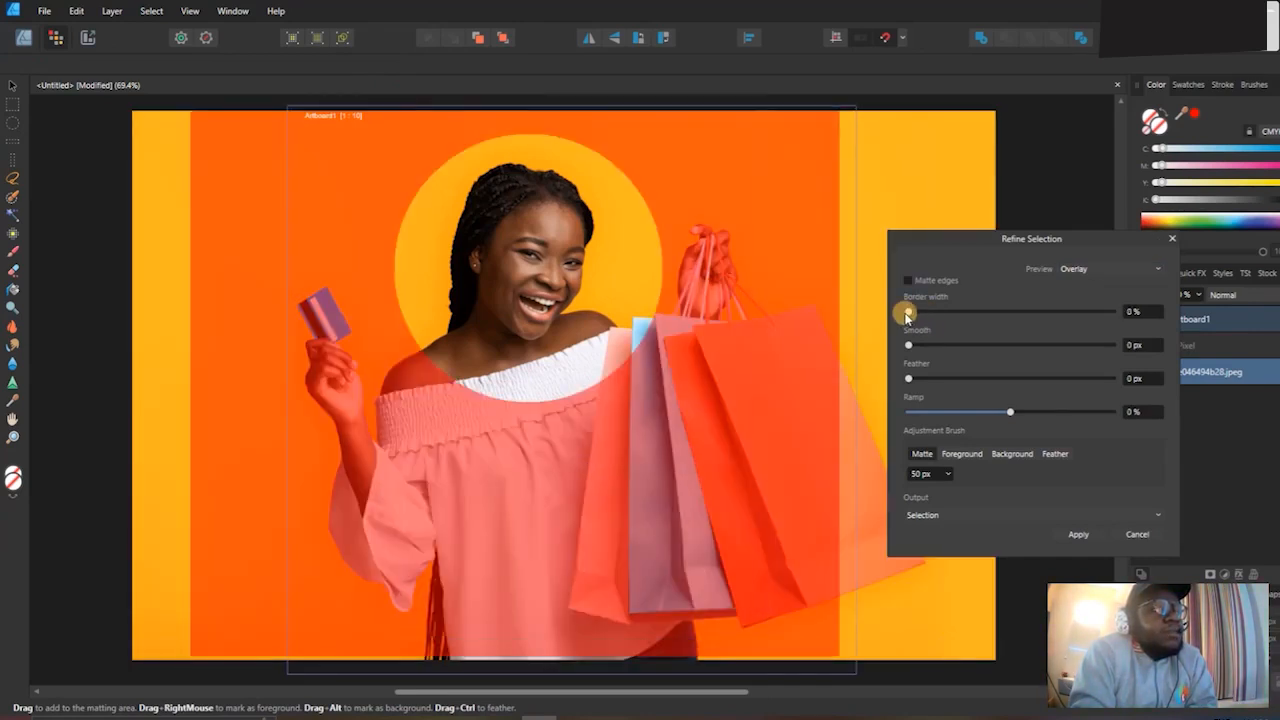
{"action": "left_click", "coordinate": [940, 514]}
{"action": "left_click", "coordinate": [935, 562]}
{"action": "left_click", "coordinate": [1069, 535]}
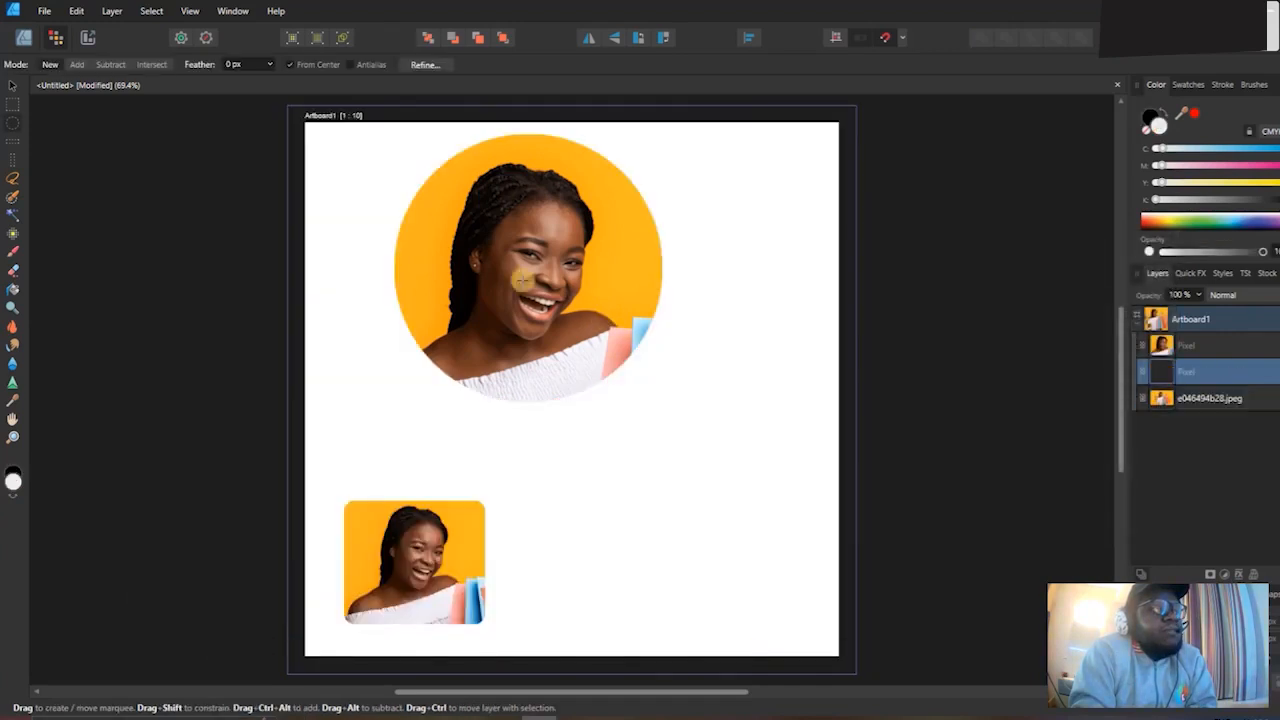
Shrink the circular cutout, align it beside the rounded-corner cutout at the artboard's lower edge, and deselect it.
{"action": "left_click", "coordinate": [12, 86]}
{"action": "left_click_drag", "start_coordinate": [570, 258], "coordinate": [648, 400]}
{"action": "left_click_drag", "start_coordinate": [740, 276], "coordinate": [664, 485]}
{"action": "left_click_drag", "start_coordinate": [612, 540], "coordinate": [599, 547]}
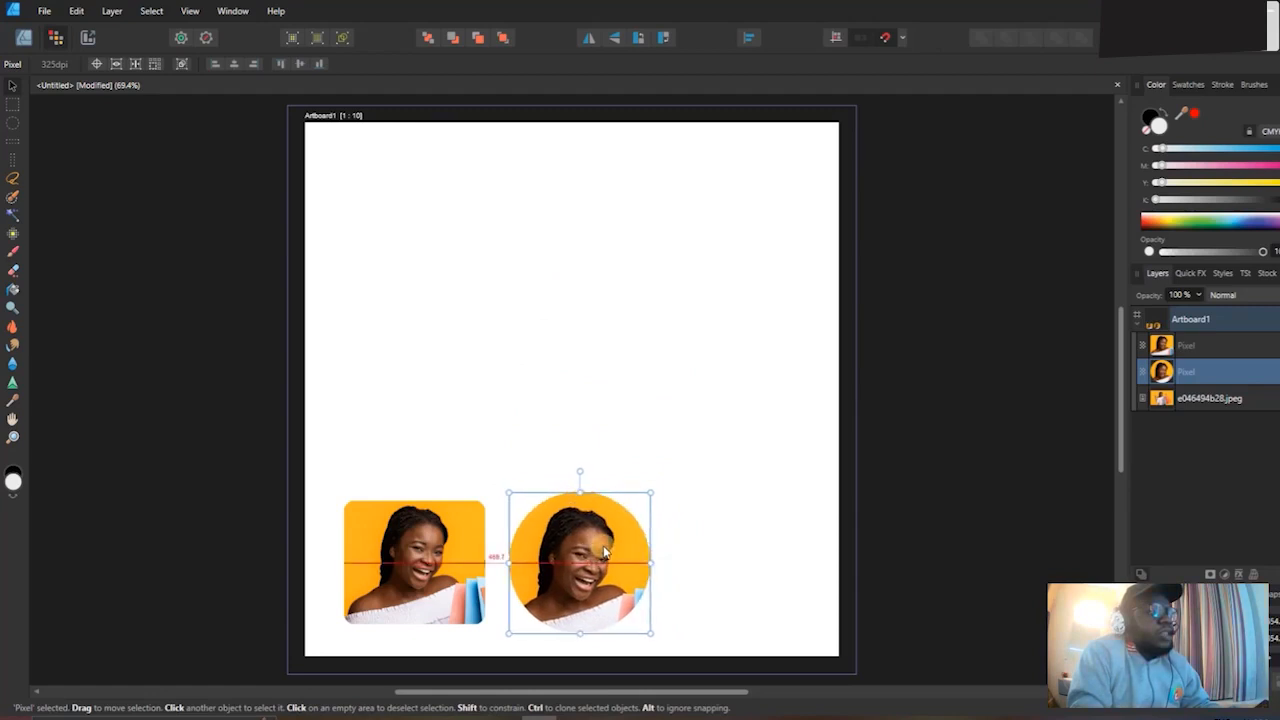
{"action": "left_click", "coordinate": [460, 321]}
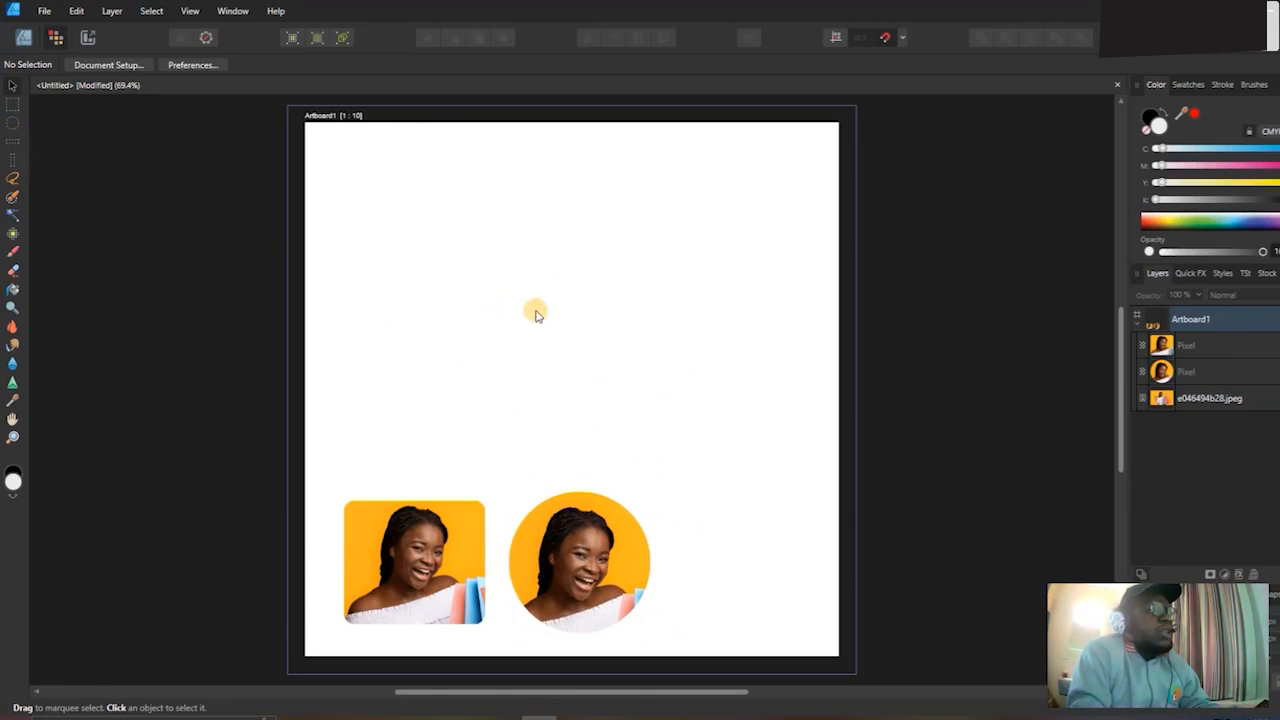
Show and select the original photo, and make a row marquee selection 1 px high across the woman's shoulders.
{"action": "left_click", "coordinate": [1278, 399]}
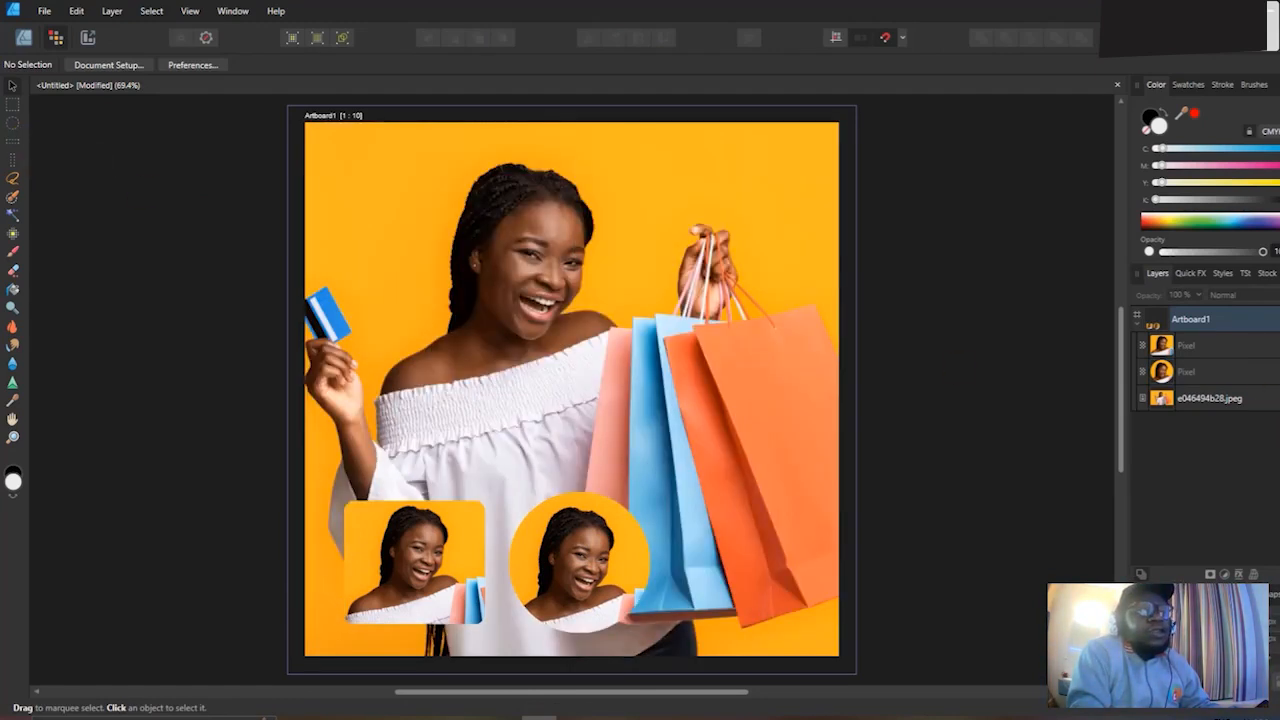
{"action": "left_click", "coordinate": [496, 267]}
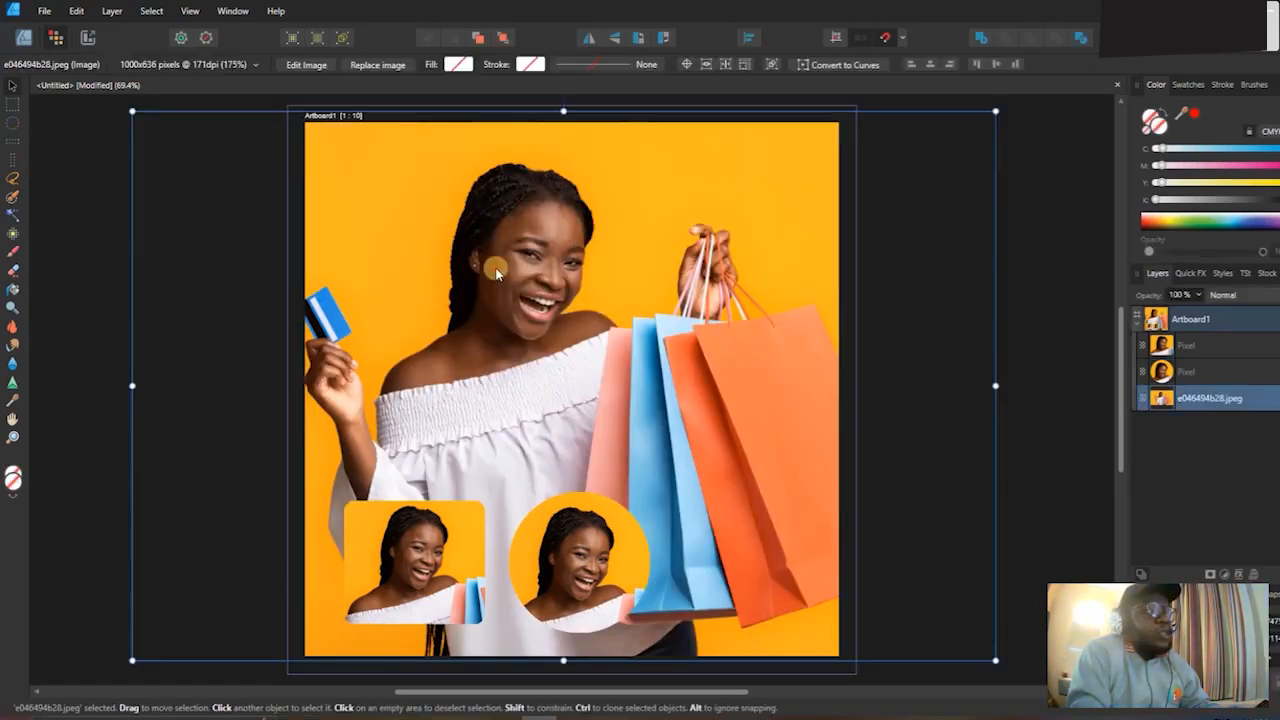
{"action": "left_click", "coordinate": [15, 135]}
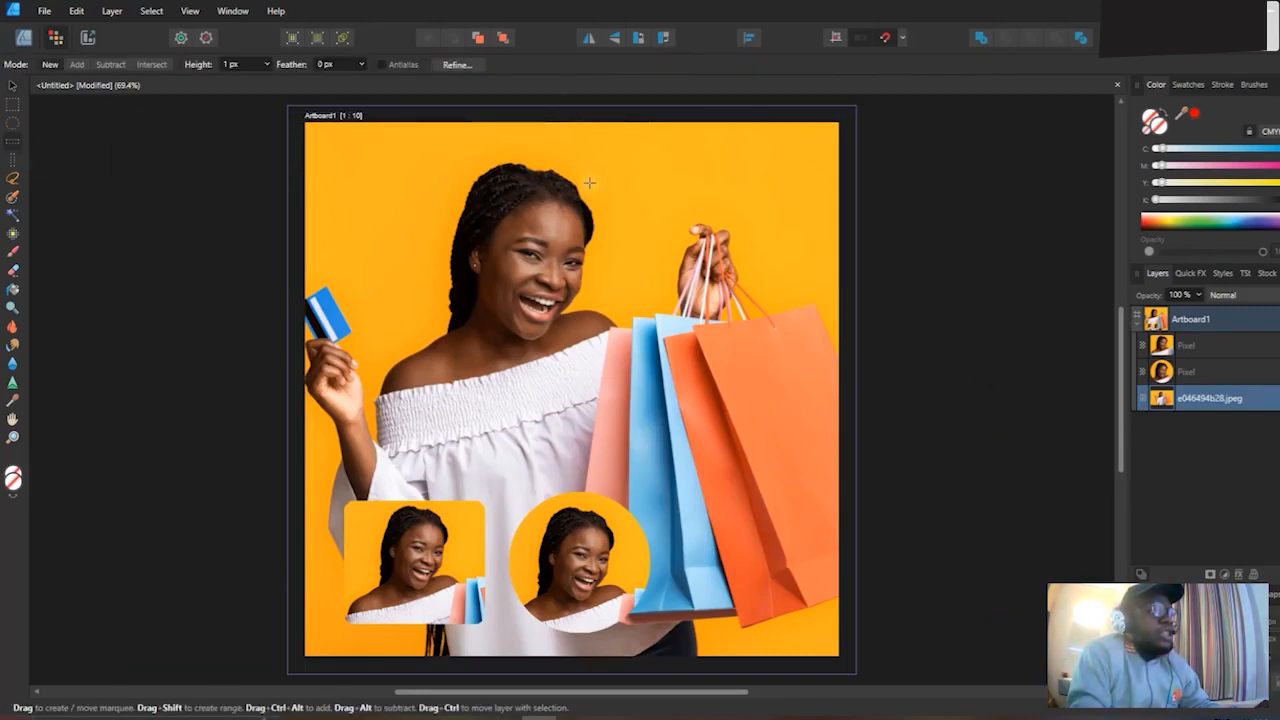
{"action": "left_click_drag", "start_coordinate": [396, 168], "coordinate": [560, 355]}
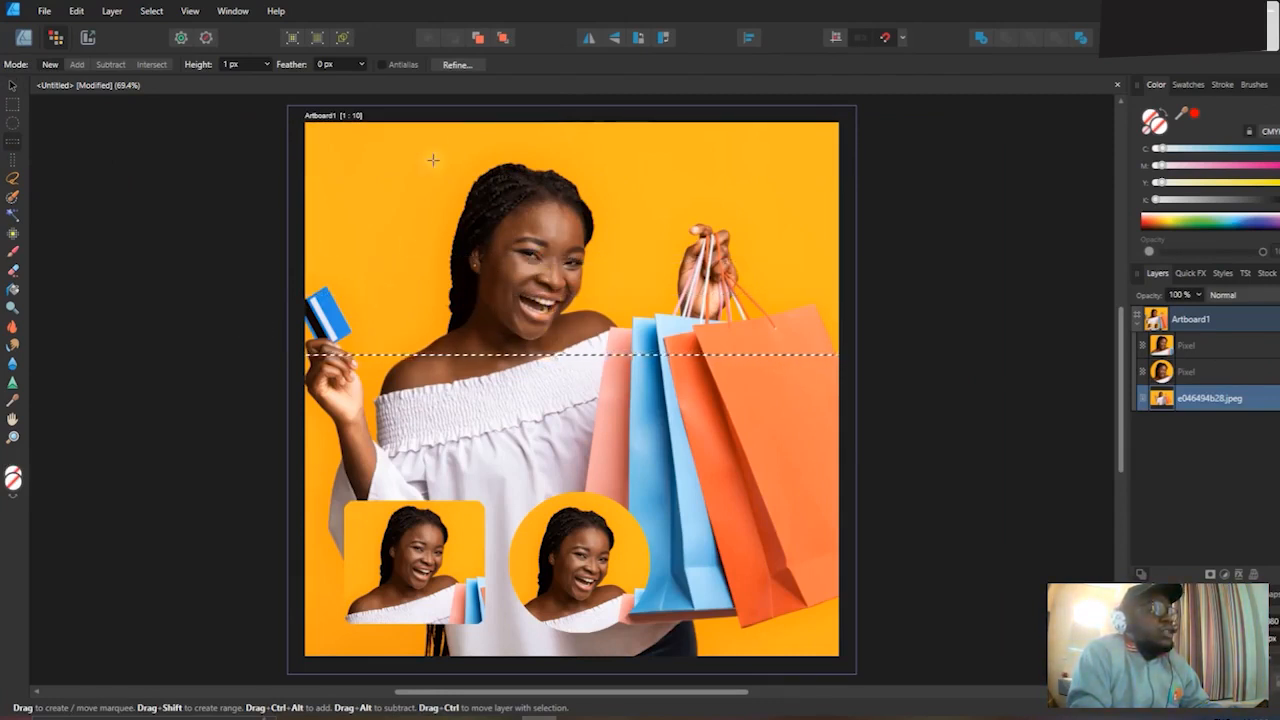
Output the row selection as a new layer through the refinement settings, keeping matte edges on and 10% border width.
{"action": "left_click", "coordinate": [457, 64]}
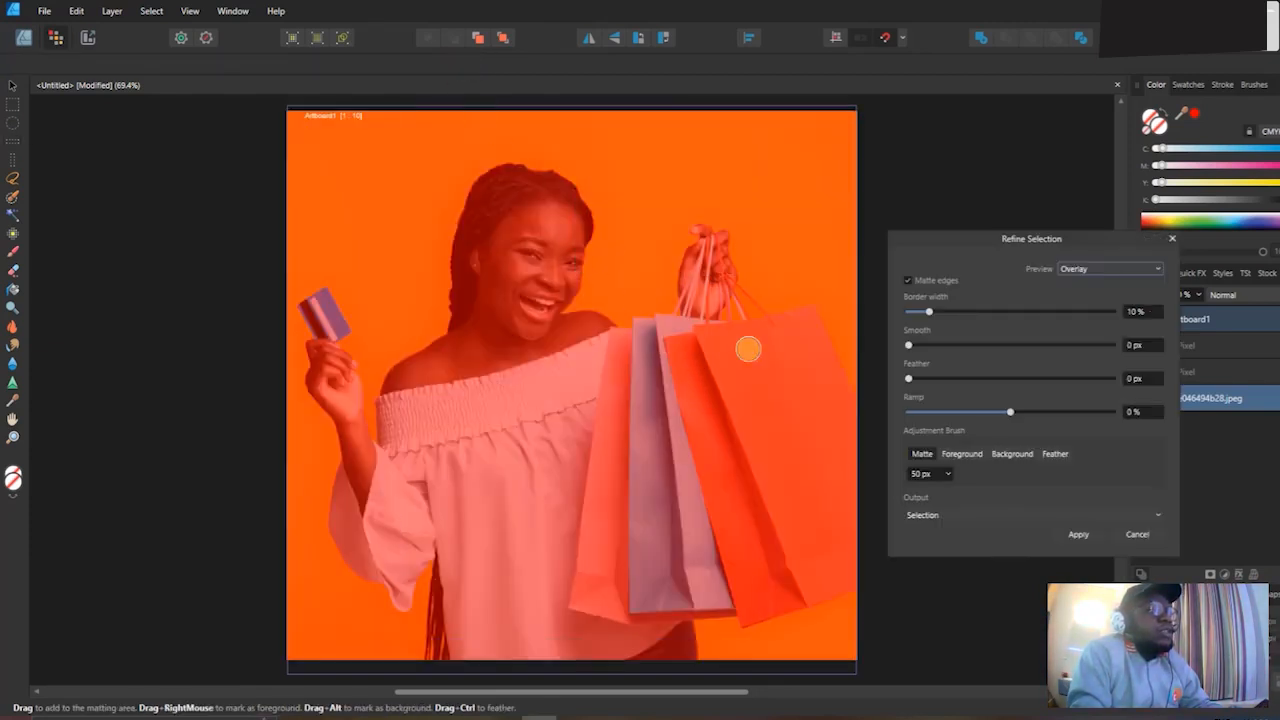
{"action": "left_click", "coordinate": [962, 516]}
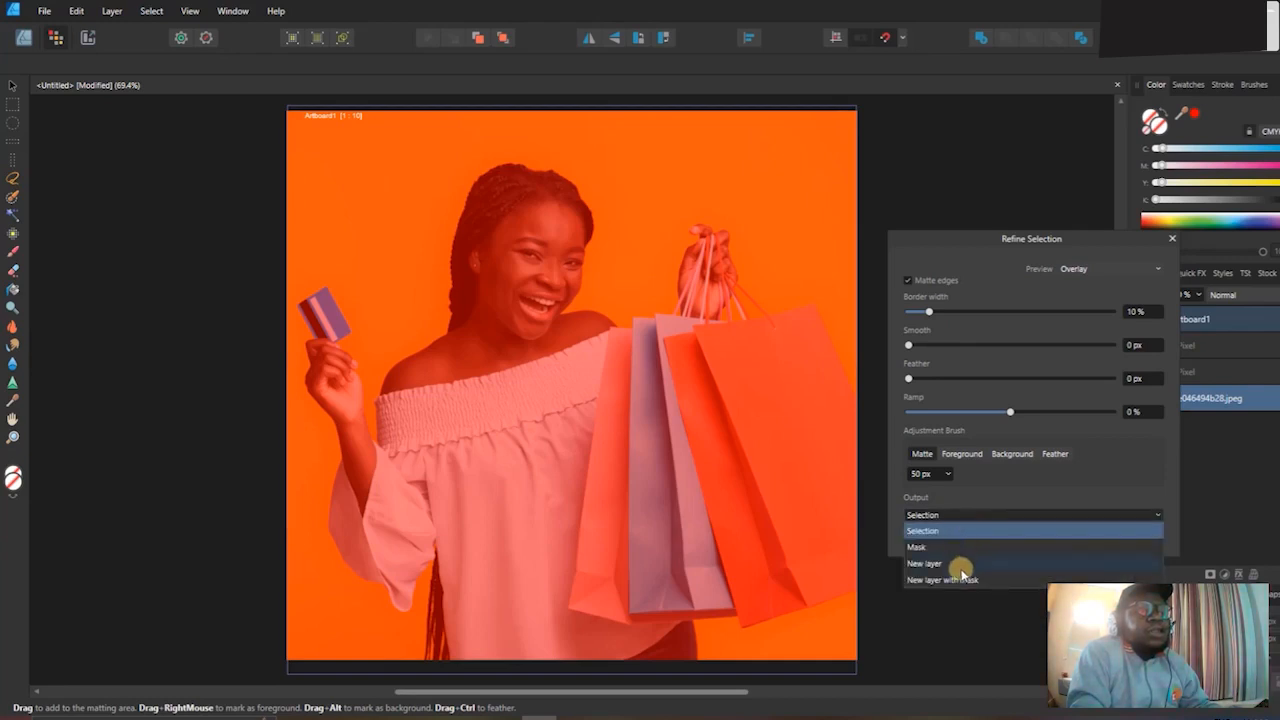
{"action": "left_click", "coordinate": [960, 564]}
{"action": "left_click", "coordinate": [1054, 536]}
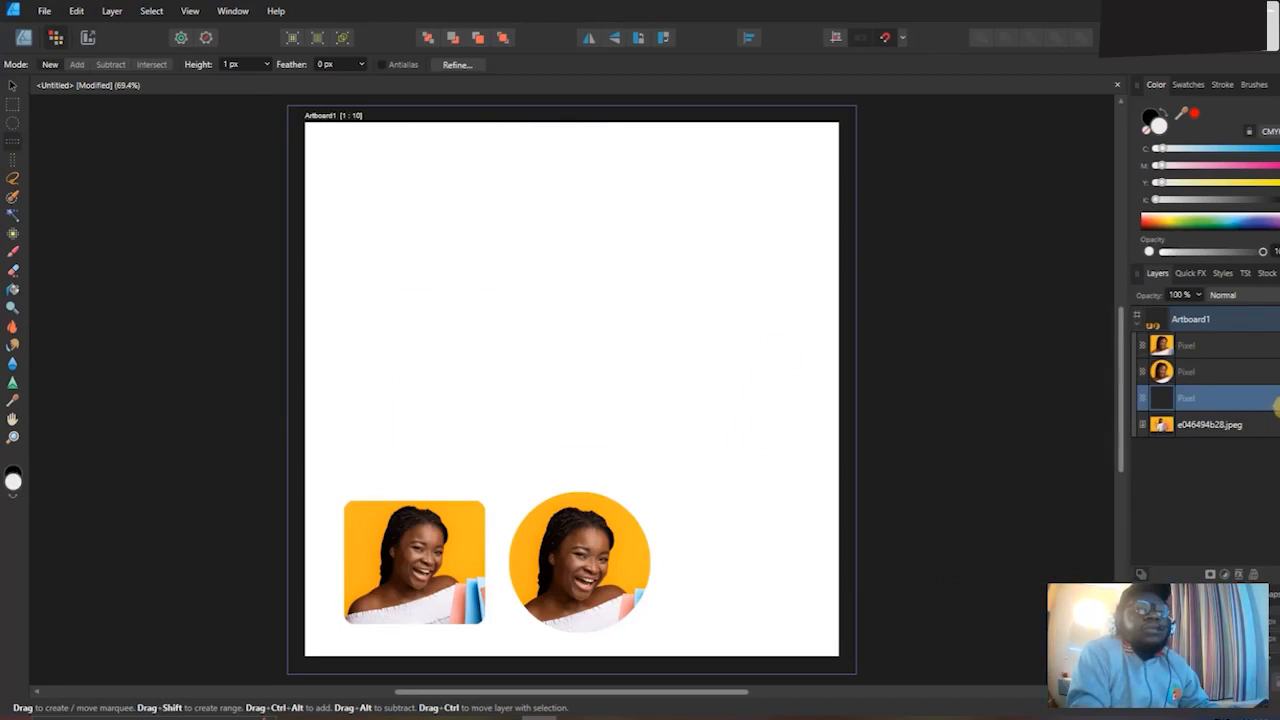
Delete the pixel layer made from the row selection.
{"action": "double_click", "coordinate": [1222, 402]}
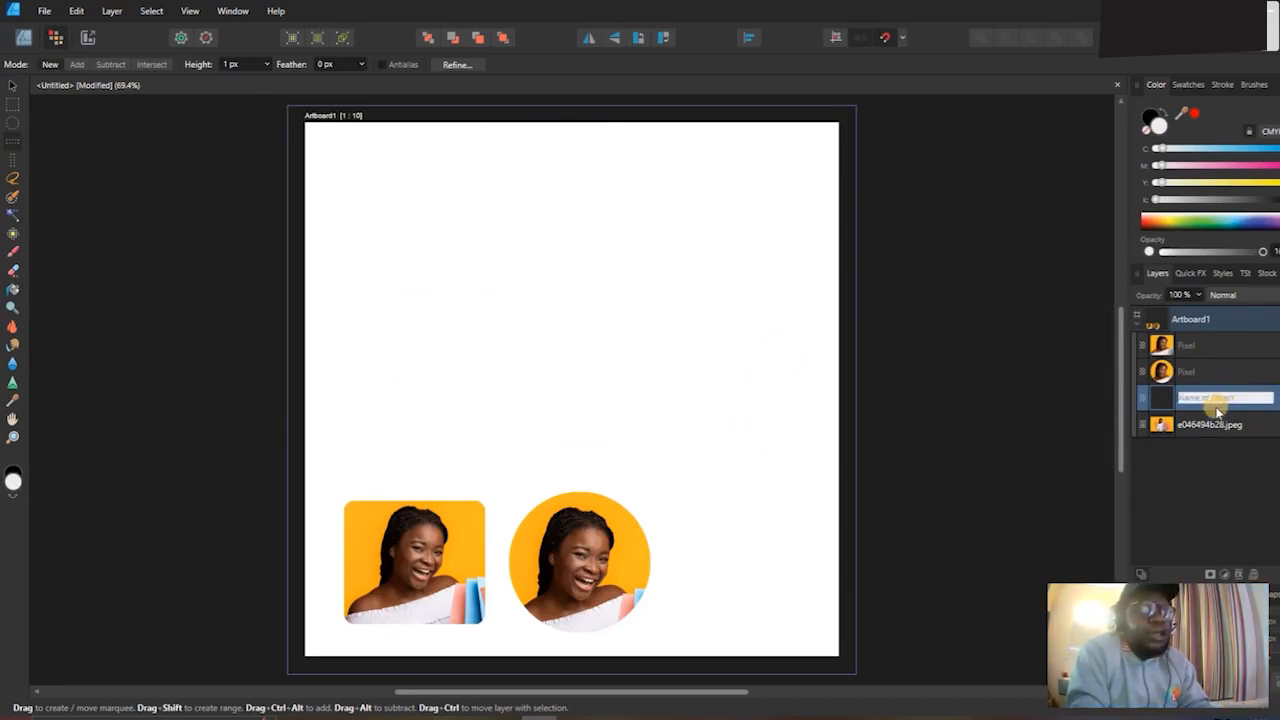
{"action": "left_click", "coordinate": [1206, 377]}
{"action": "left_click", "coordinate": [1203, 394]}
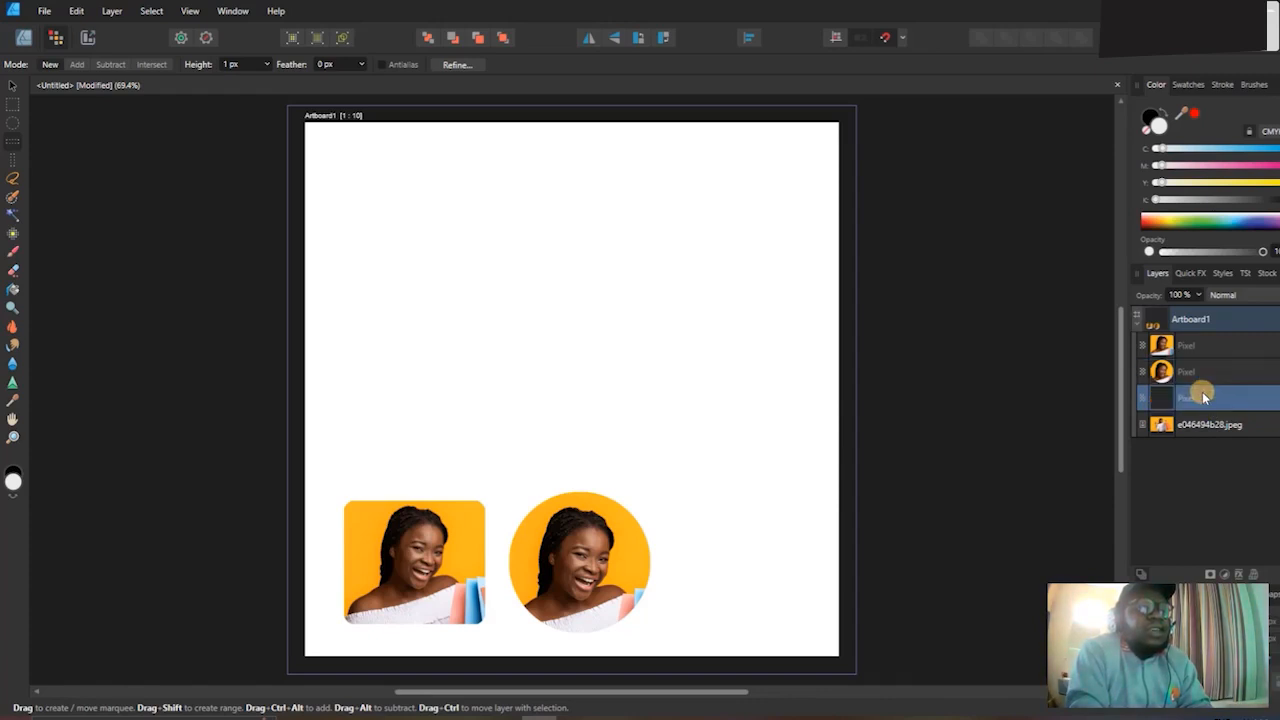
{"action": "key", "text": "Delete"}
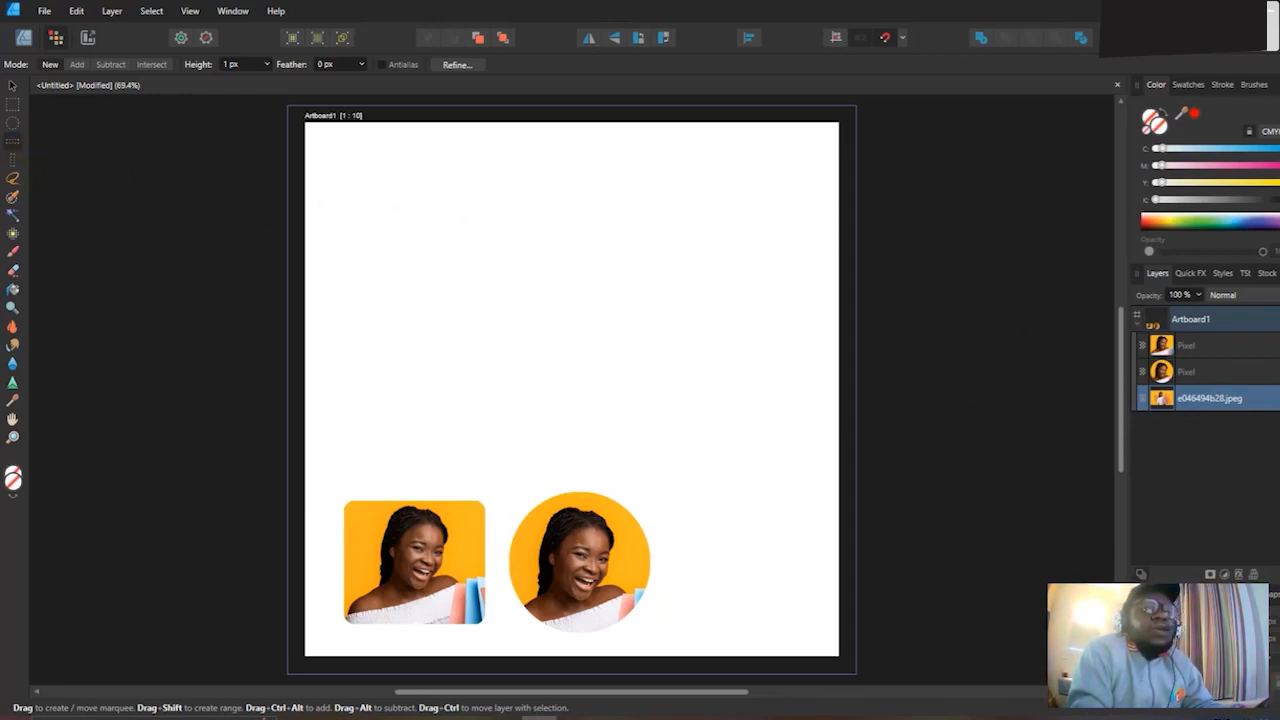
Show the original photo again and try a 1 px row marquee on it, followed by a column marquee through the raised arm side.
{"action": "left_click", "coordinate": [1277, 398]}
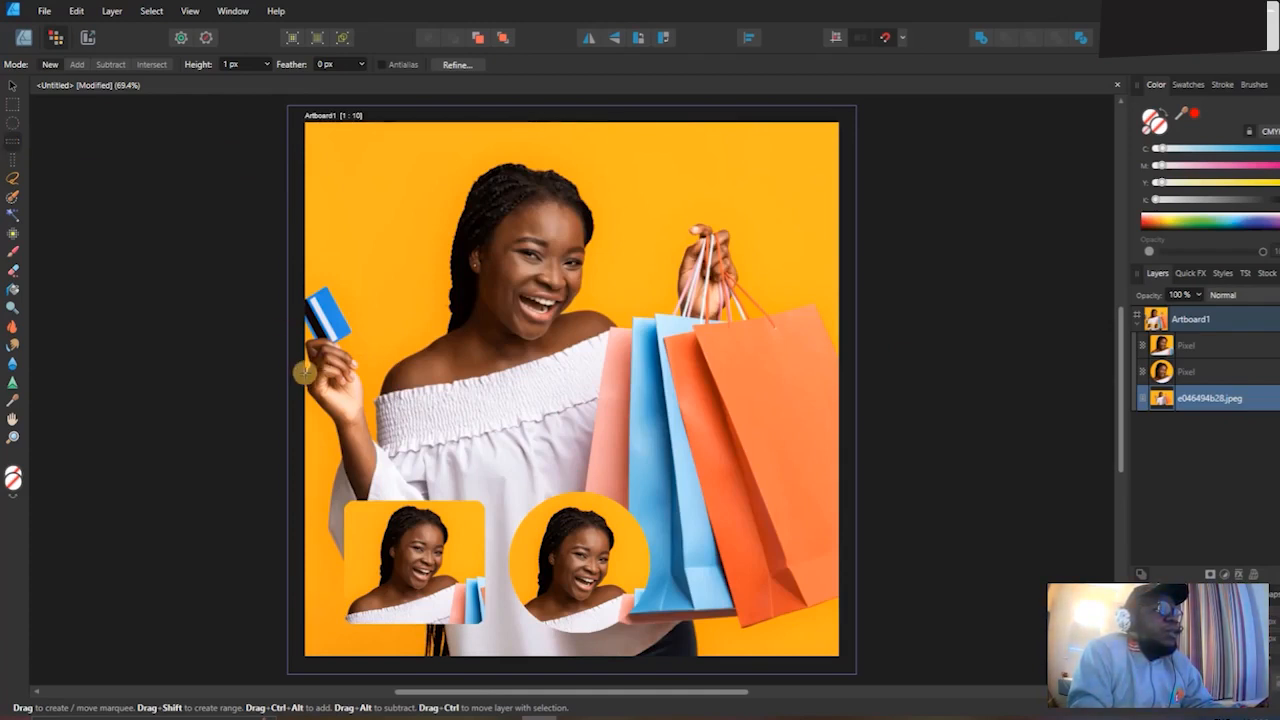
{"action": "left_click_drag", "start_coordinate": [300, 380], "coordinate": [512, 421]}
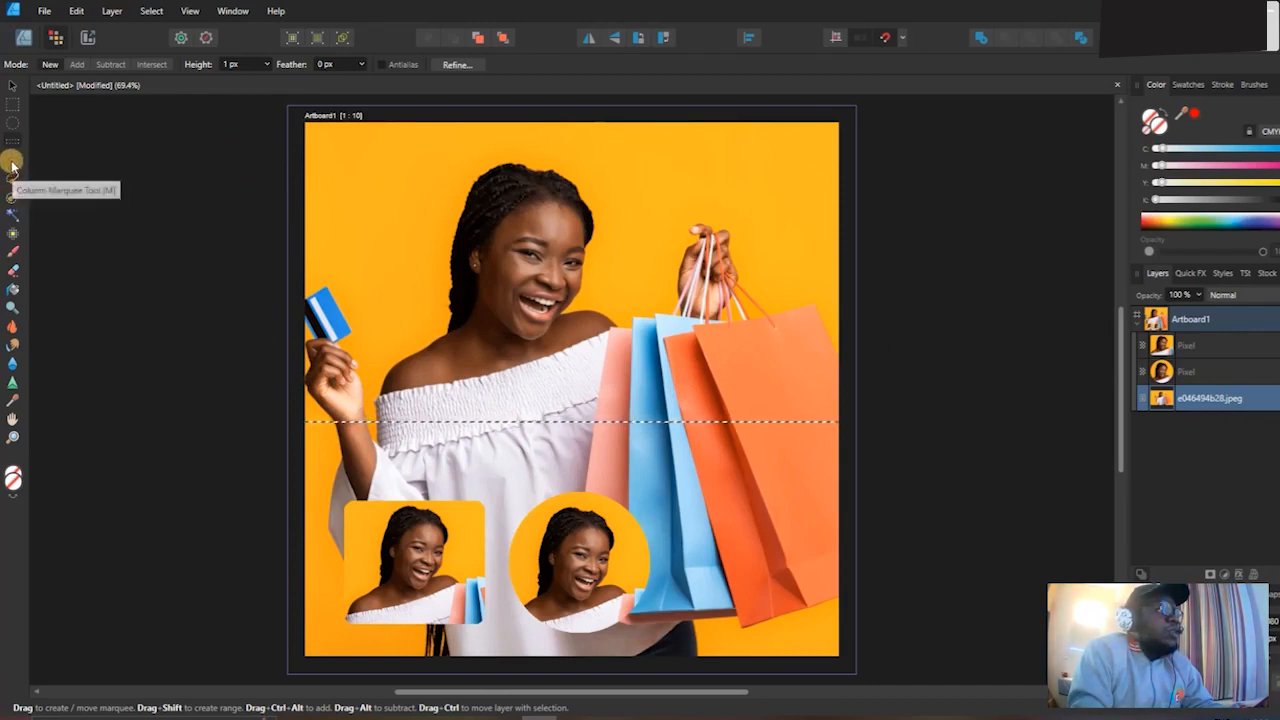
{"action": "left_click_drag", "start_coordinate": [428, 140], "coordinate": [384, 263]}
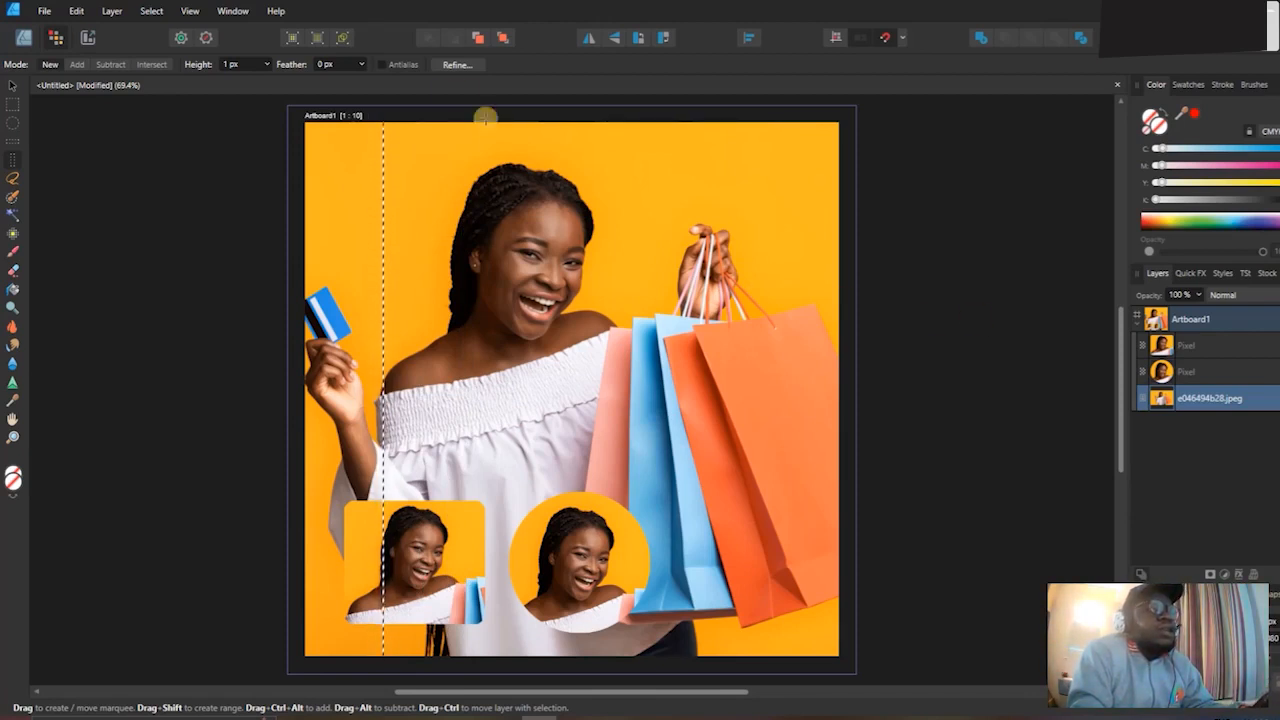
Open the refinement settings for the column selection, cancel them, and clear the selection.
{"action": "left_click", "coordinate": [457, 65]}
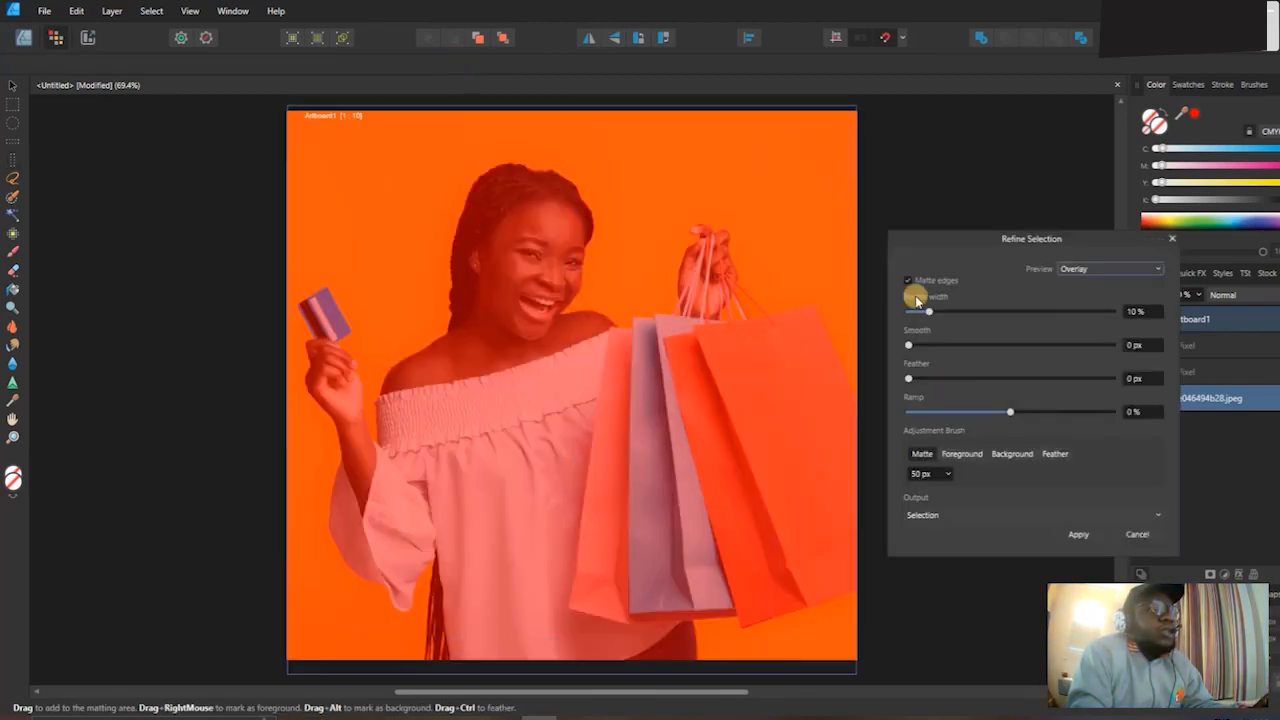
{"action": "left_click", "coordinate": [1137, 534]}
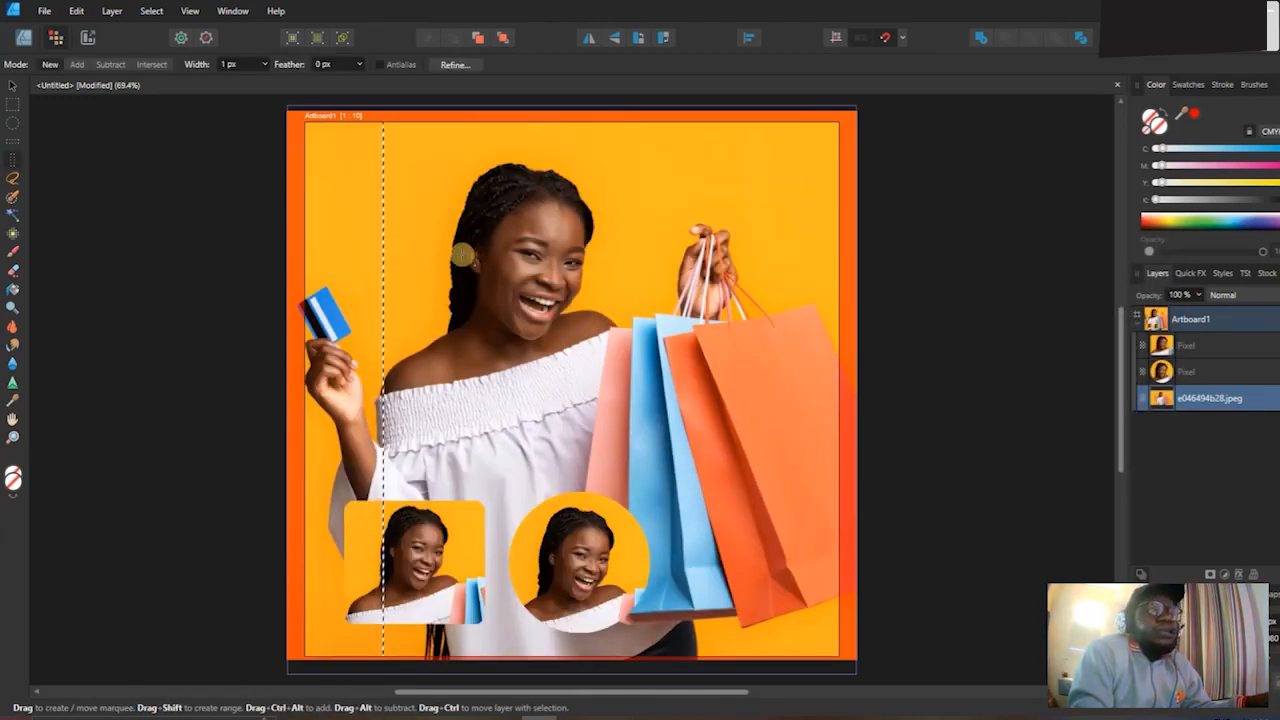
{"action": "key", "text": "ctrl+d"}
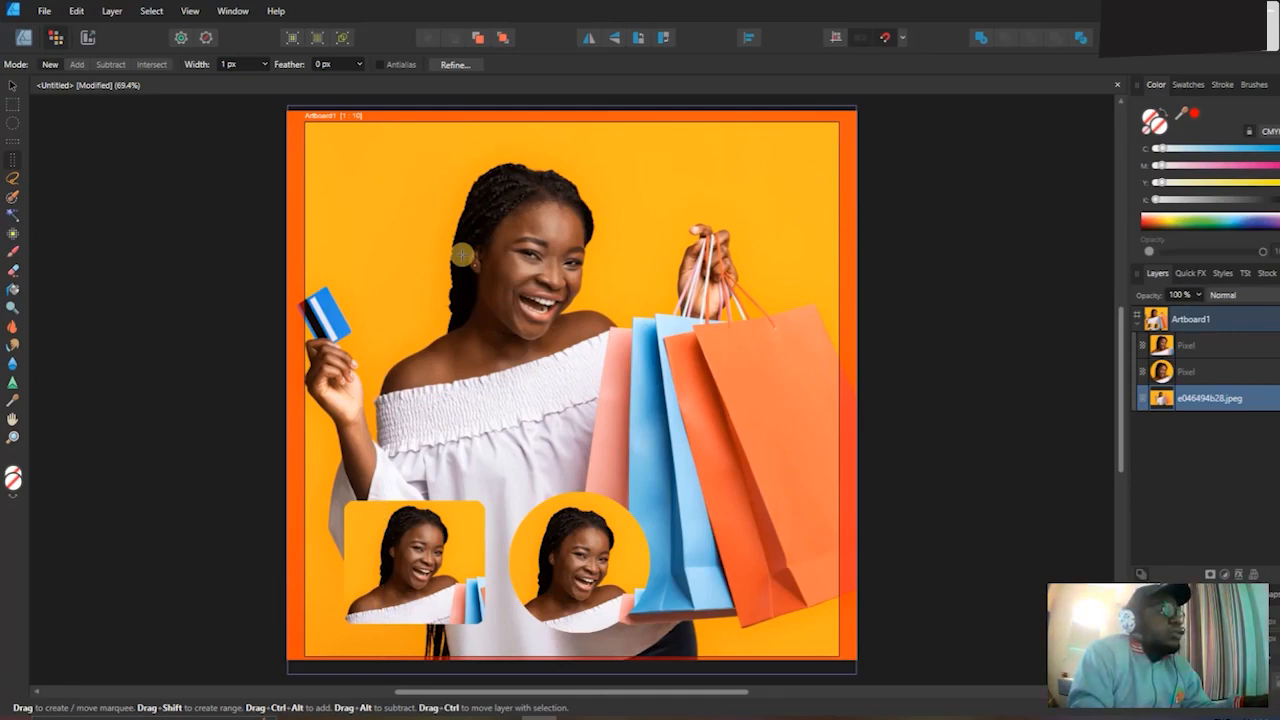
{"action": "scroll", "coordinate": [463, 256], "scroll_direction": "down", "scroll_amount": 4}
{"action": "scroll", "coordinate": [398, 176], "scroll_direction": "up", "scroll_amount": 3}
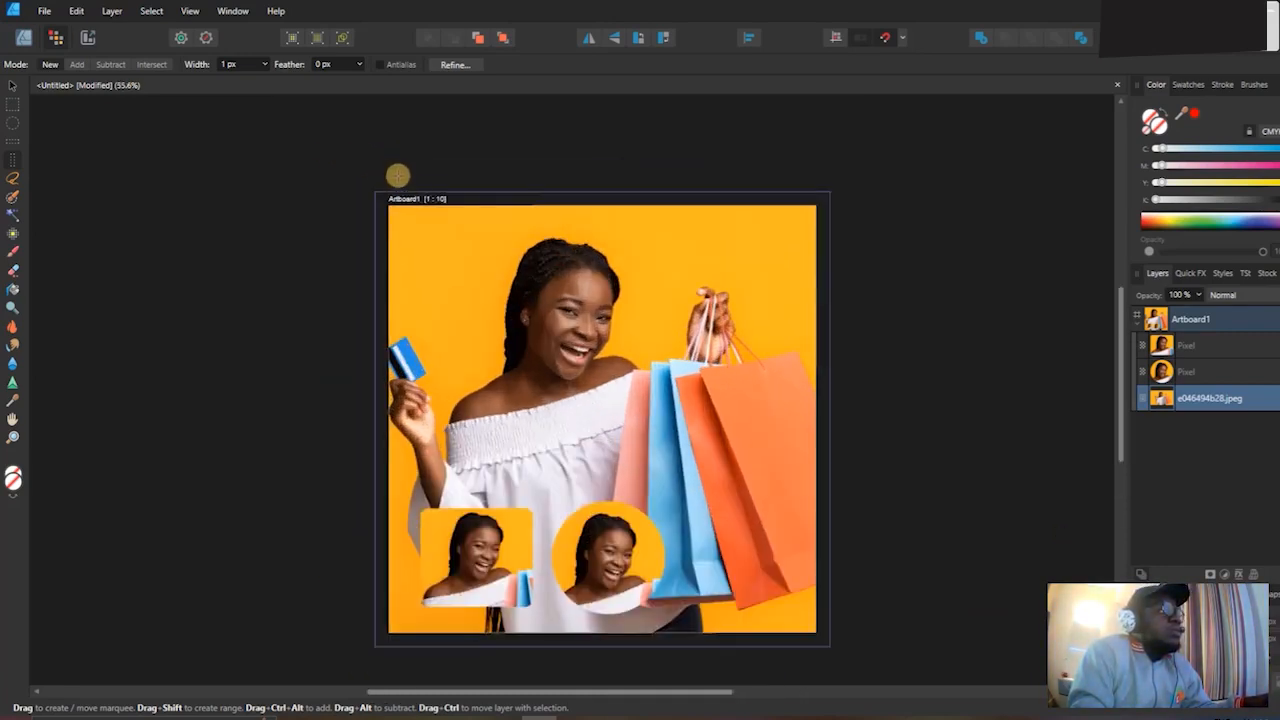
{"action": "scroll", "coordinate": [543, 340], "scroll_direction": "up", "scroll_amount": 2}
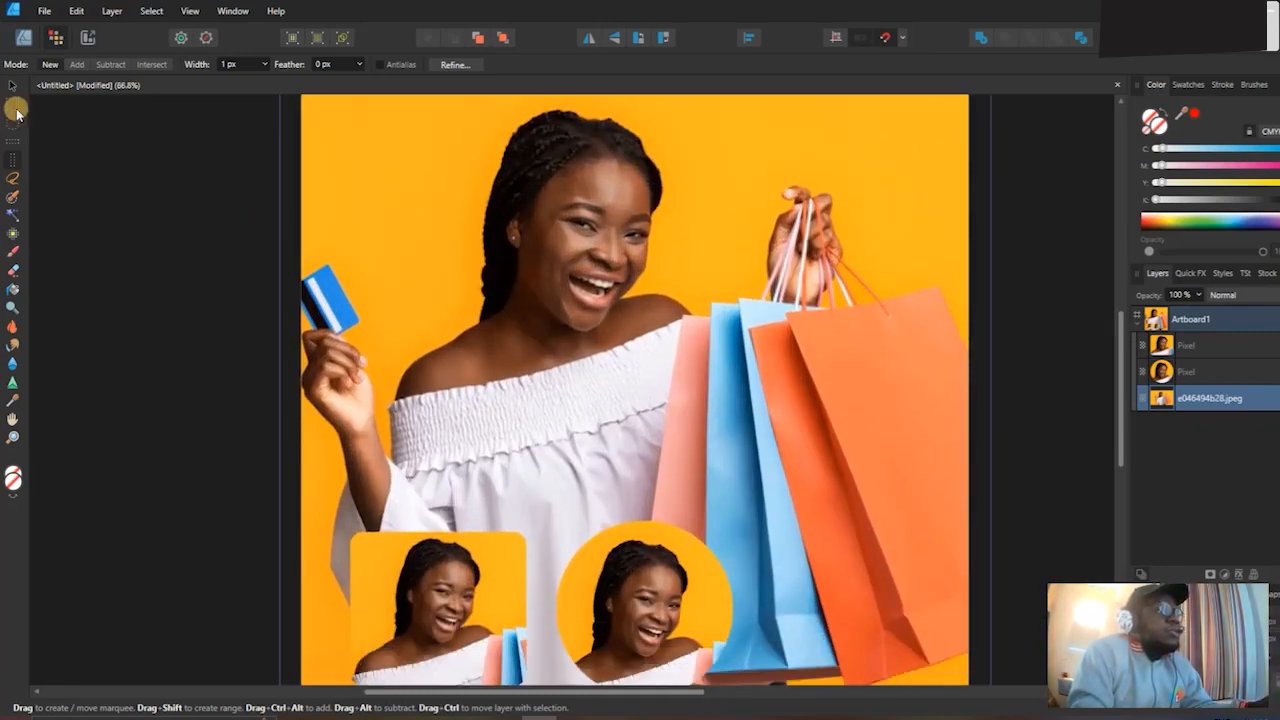
Move the rectangular cutout up over the blouse sleeve and select the original photo.
{"action": "left_click", "coordinate": [13, 88]}
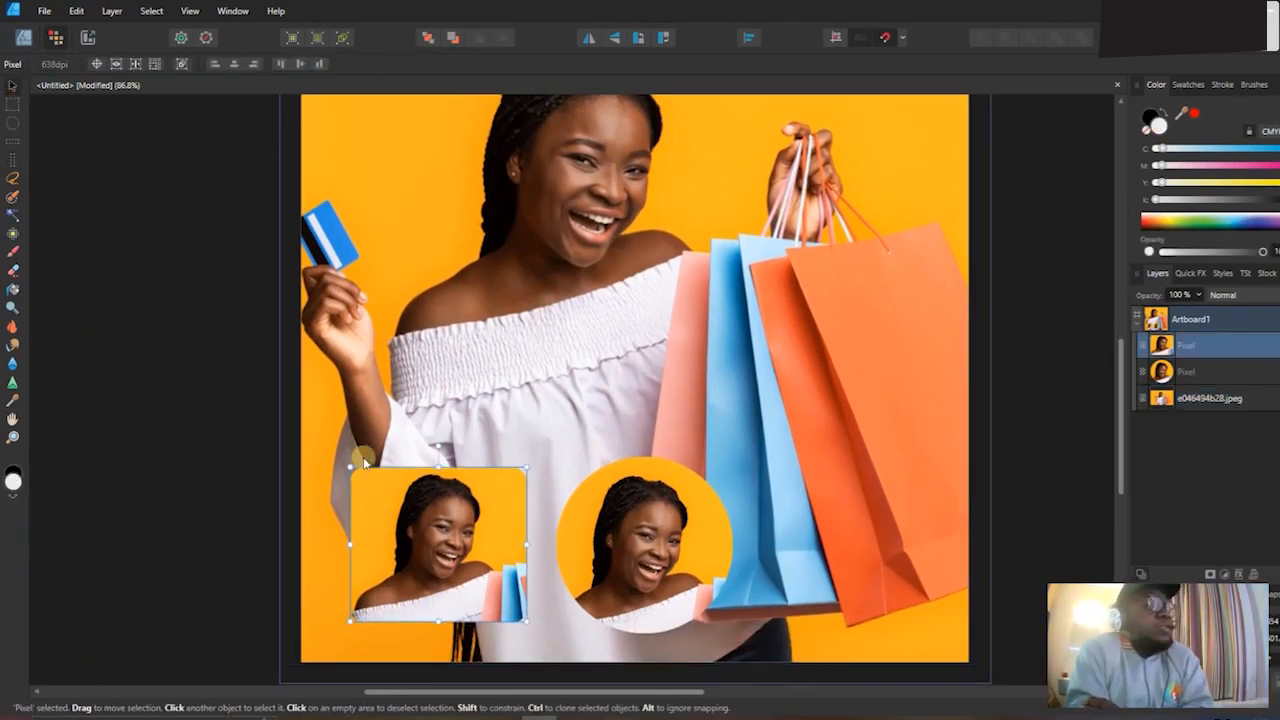
{"action": "left_click_drag", "start_coordinate": [433, 496], "coordinate": [427, 399]}
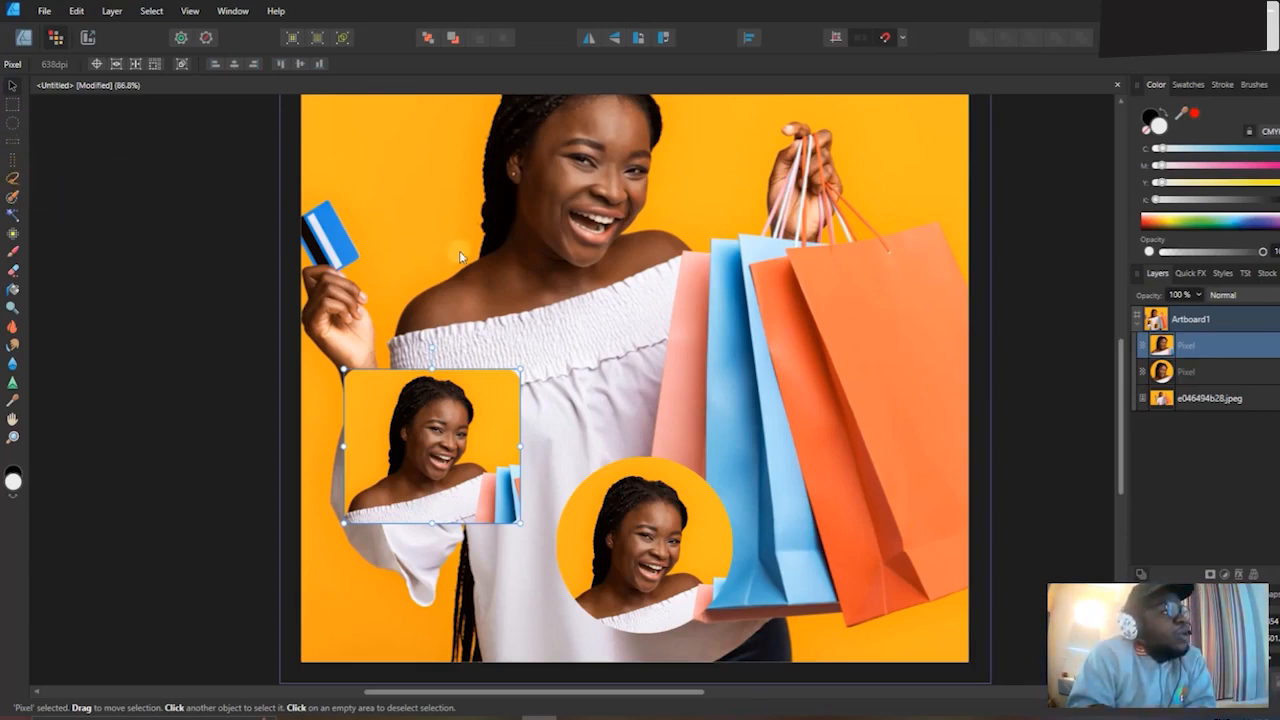
{"action": "left_click", "coordinate": [530, 256]}
{"action": "scroll", "coordinate": [533, 255], "scroll_direction": "up", "scroll_amount": 1}
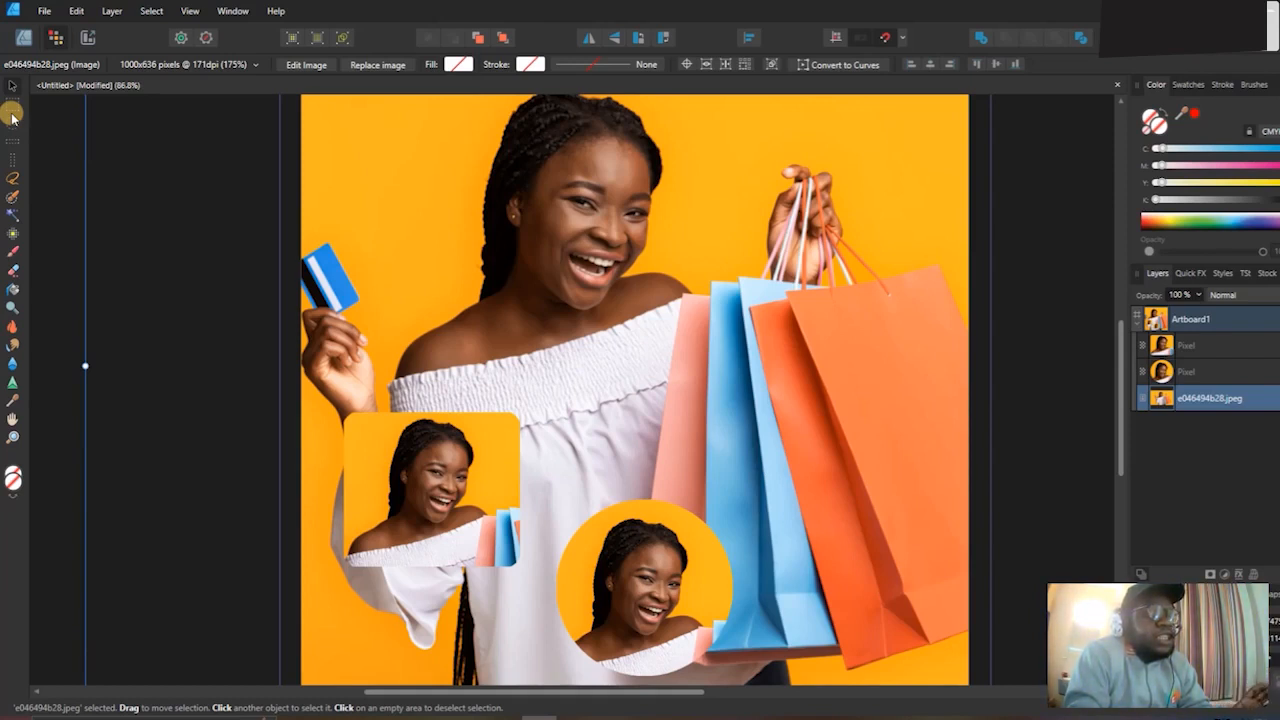
Hide the rectangular and elliptical cutout layers and draw a freehand lasso selection around the woman's head and shoulders.
{"action": "left_click", "coordinate": [11, 182]}
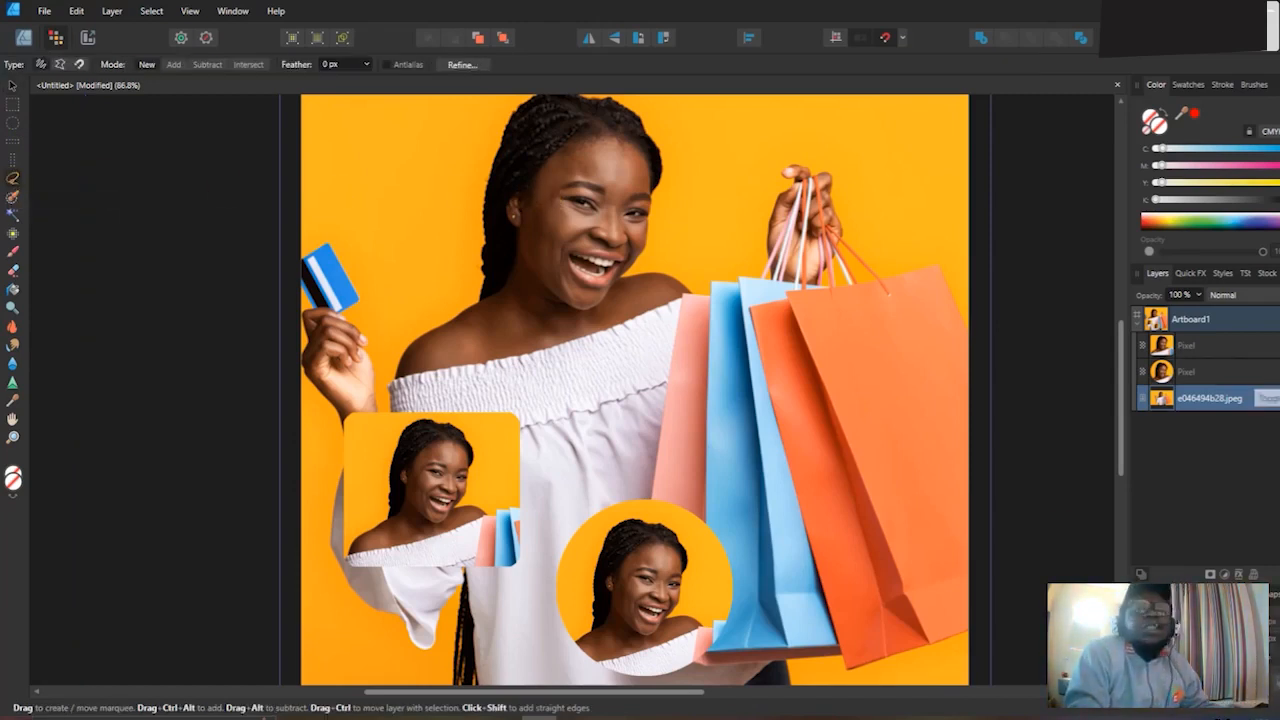
{"action": "left_click", "coordinate": [1277, 372]}
{"action": "left_click", "coordinate": [1277, 346]}
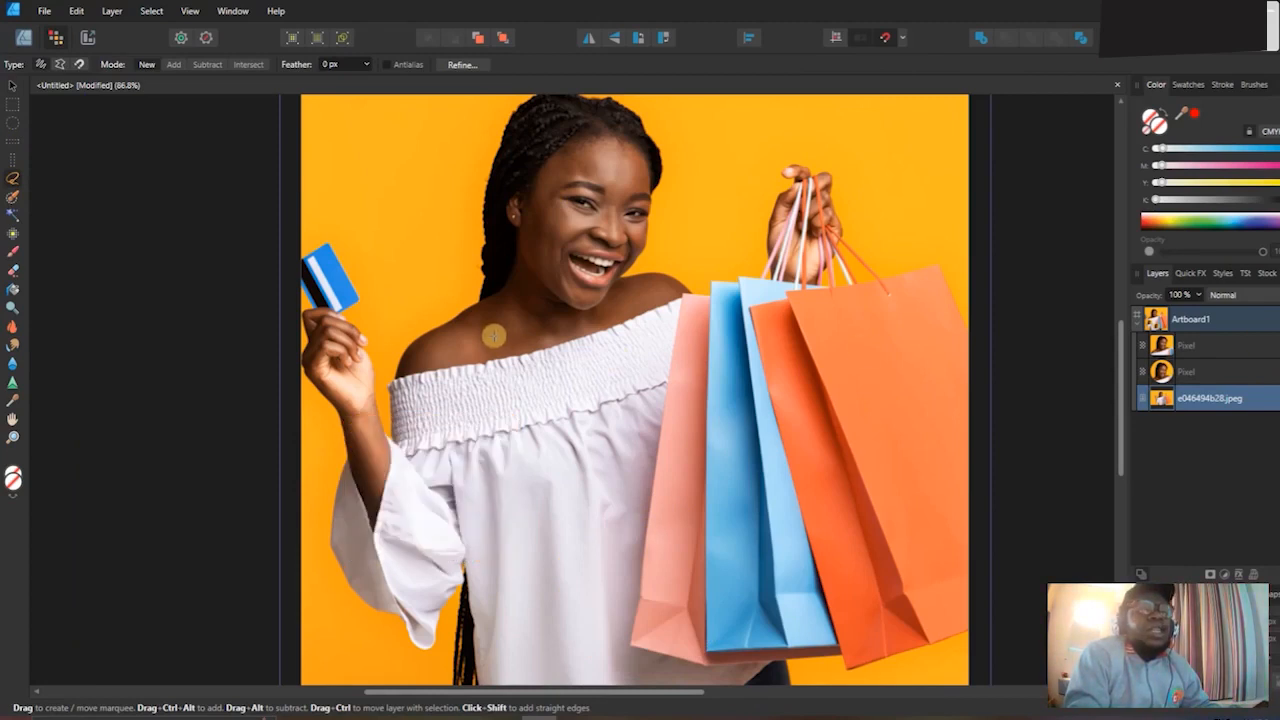
{"action": "scroll", "coordinate": [494, 336], "scroll_direction": "down", "scroll_amount": 1}
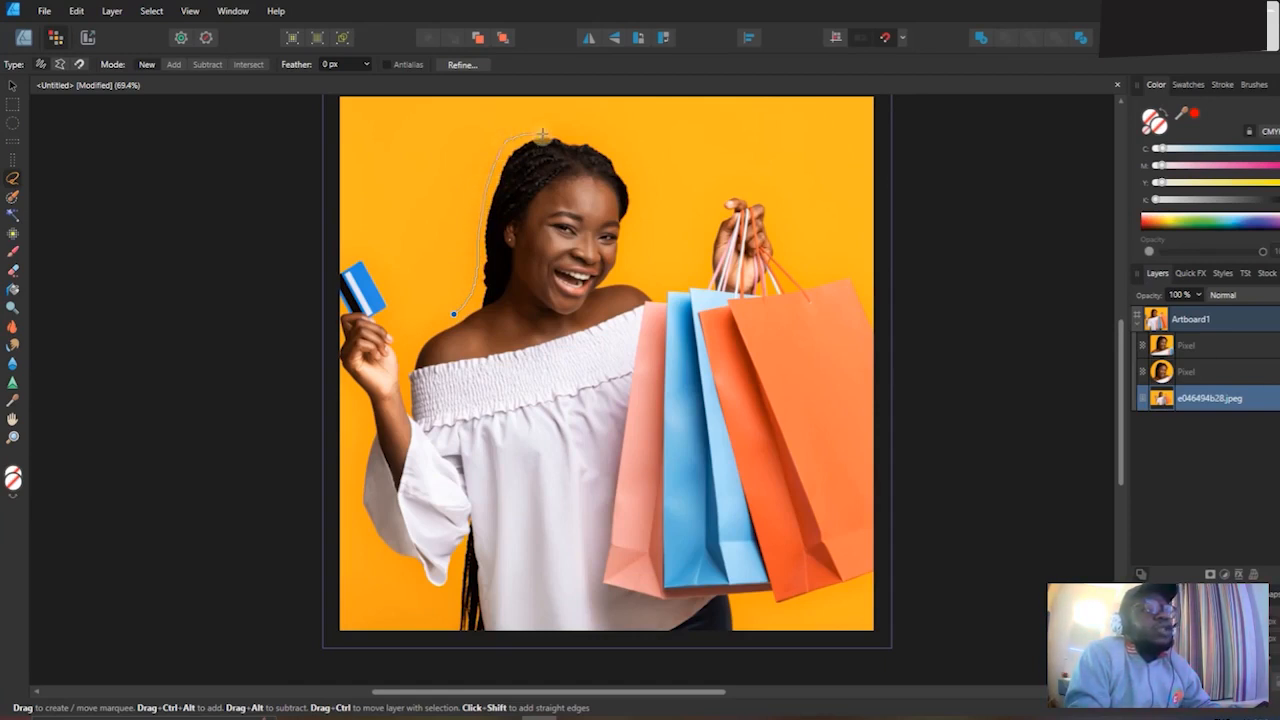
{"action": "left_click_drag", "start_coordinate": [607, 148], "coordinate": [623, 176]}
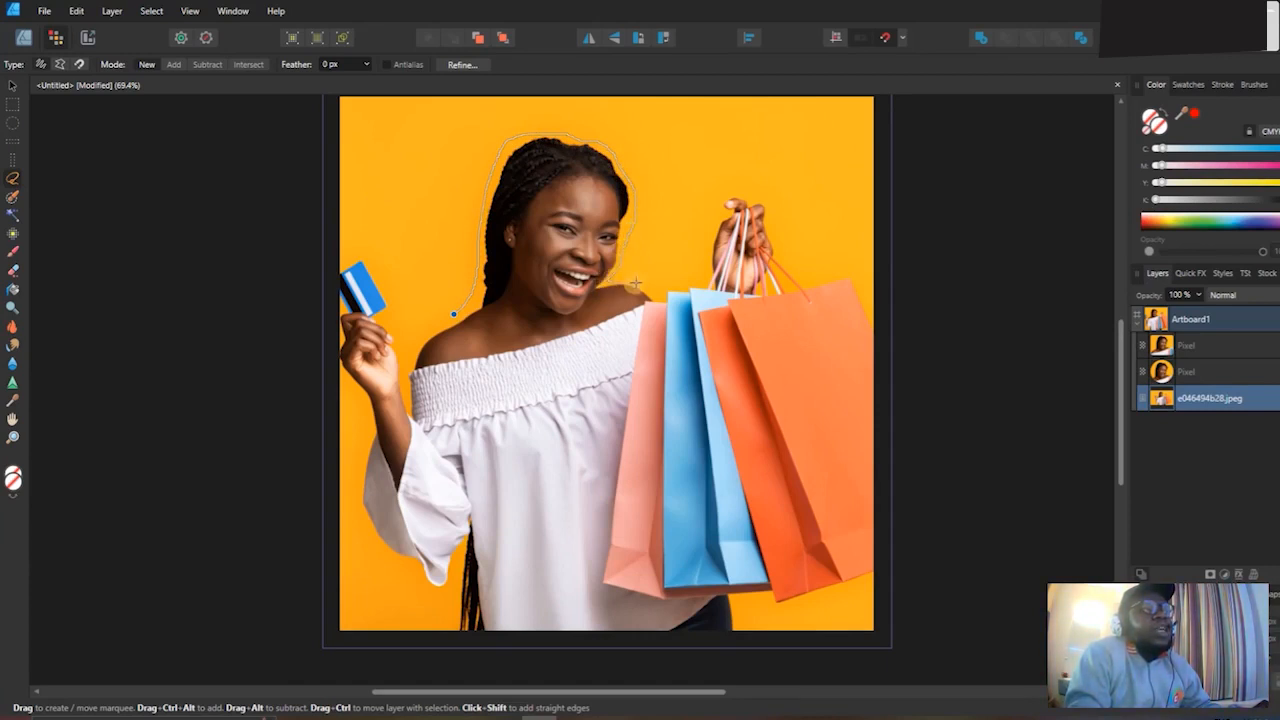
{"action": "mouse_move", "coordinate": [653, 296]}
{"action": "left_mouse_down"}
{"action": "mouse_move", "coordinate": [522, 348]}
{"action": "mouse_move", "coordinate": [502, 349]}
{"action": "mouse_move", "coordinate": [457, 316]}
{"action": "left_mouse_up"}
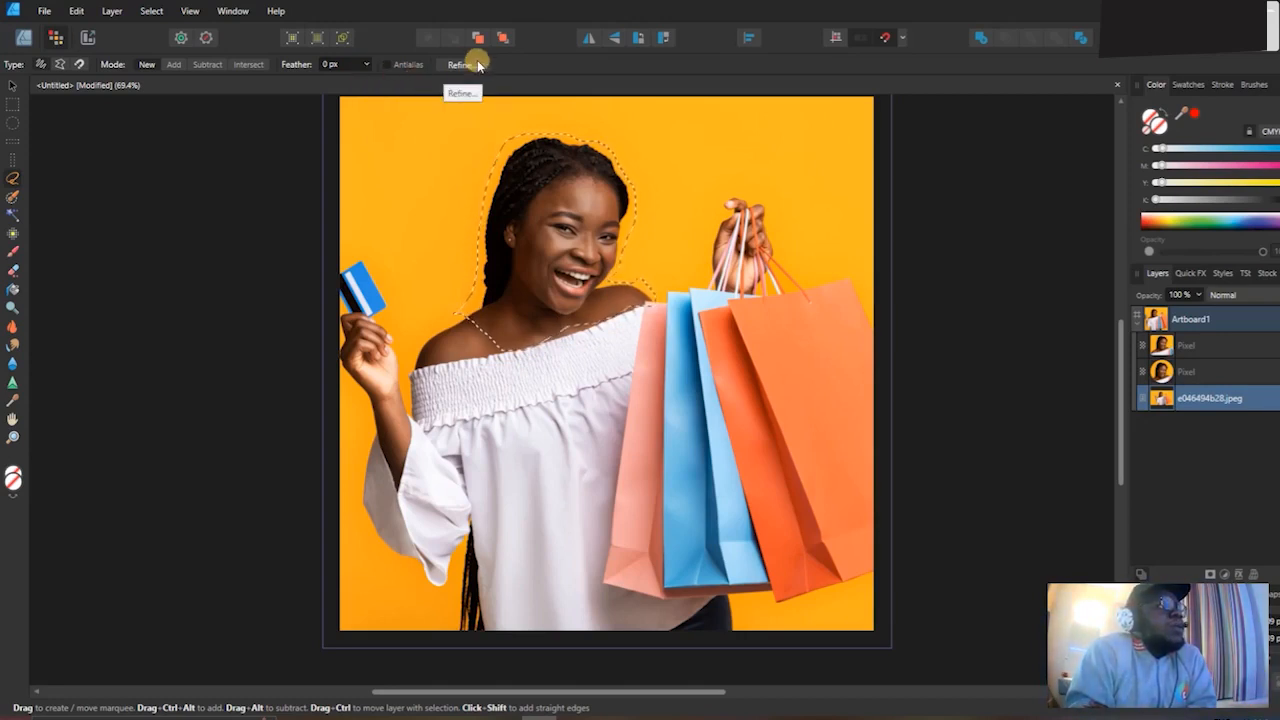
Refine the lasso selection with 29.9 px smoothing and matte edges off, and output it as a new layer.
{"action": "left_click", "coordinate": [478, 64]}
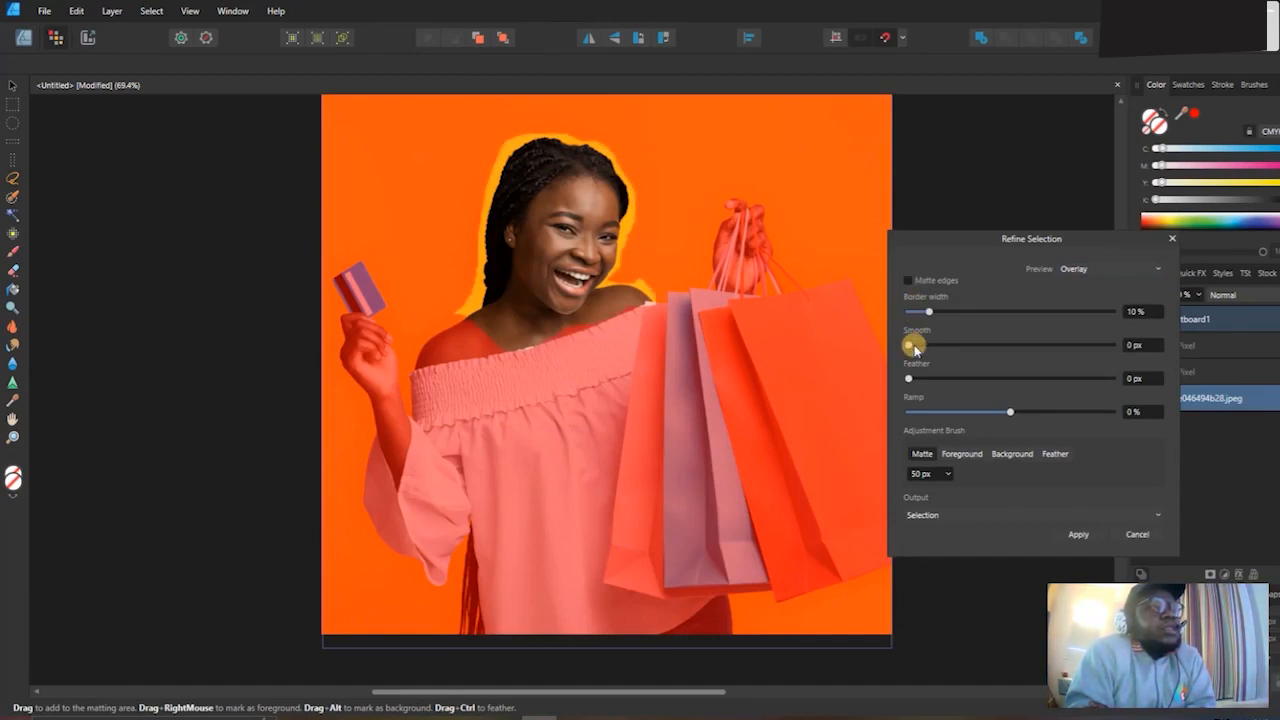
{"action": "left_click_drag", "start_coordinate": [914, 349], "coordinate": [952, 354]}
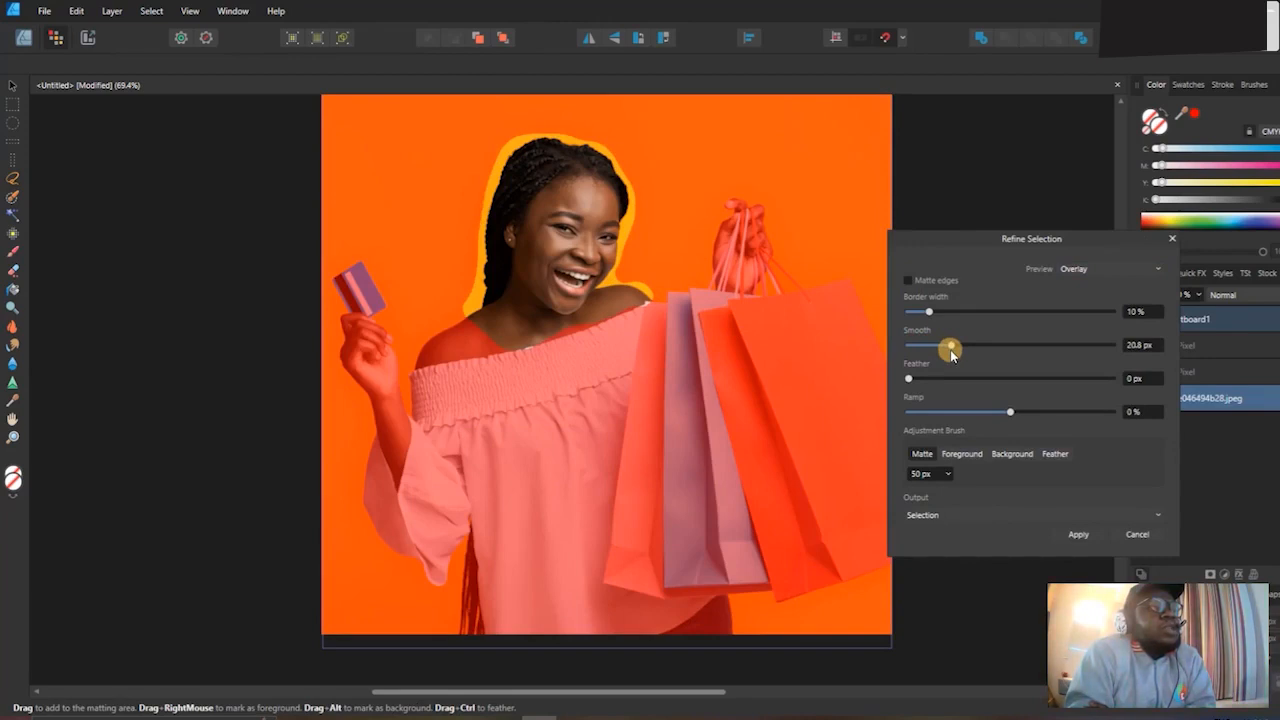
{"action": "left_click_drag", "start_coordinate": [950, 349], "coordinate": [906, 345]}
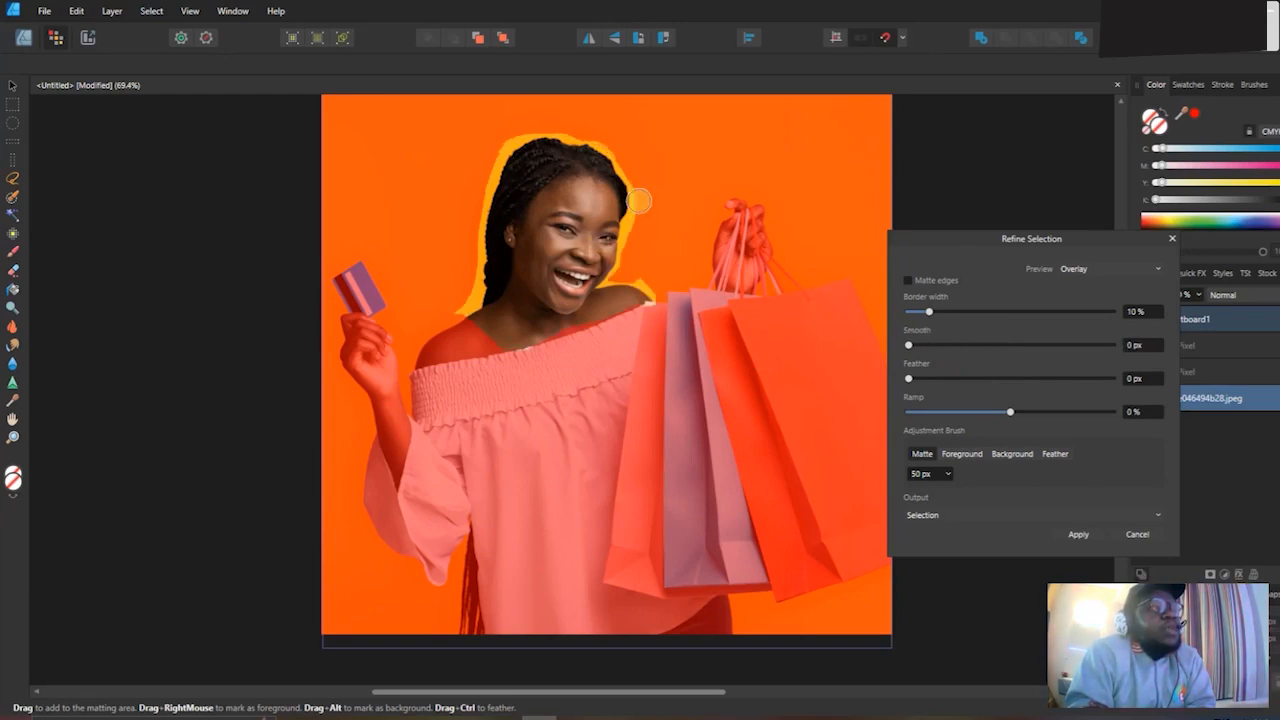
{"action": "left_click_drag", "start_coordinate": [933, 346], "coordinate": [969, 351]}
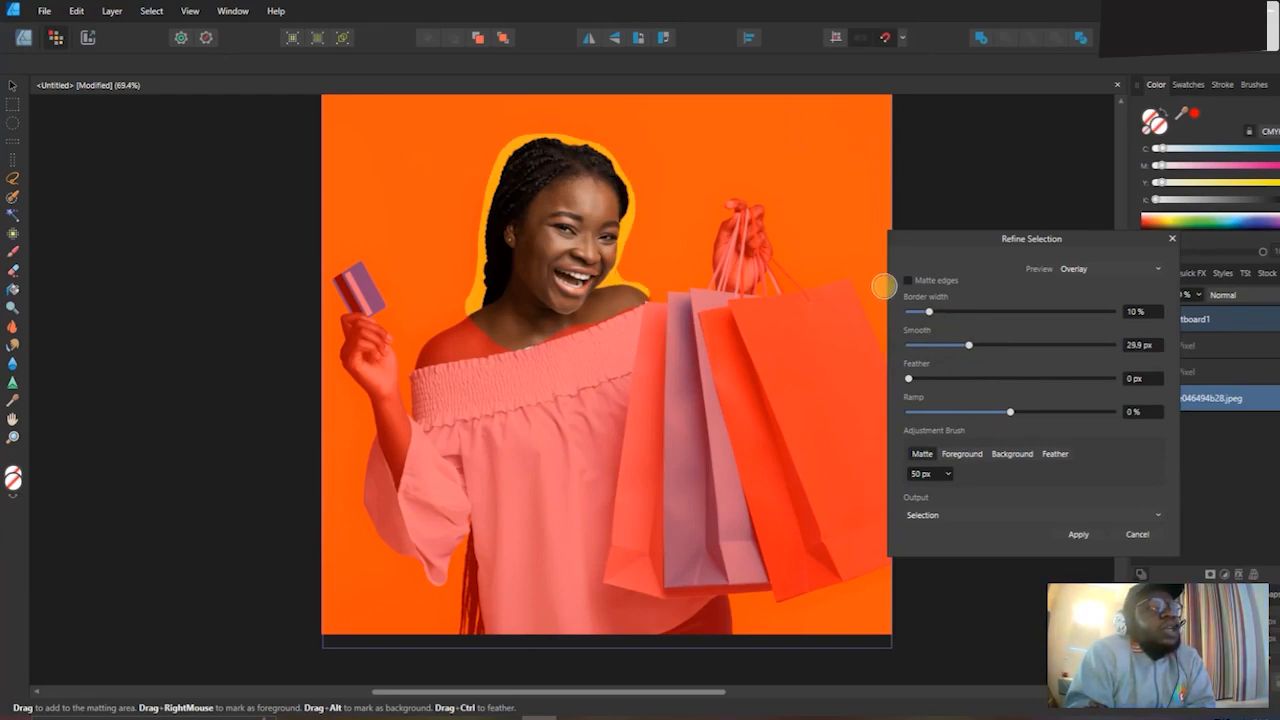
{"action": "left_click", "coordinate": [954, 518]}
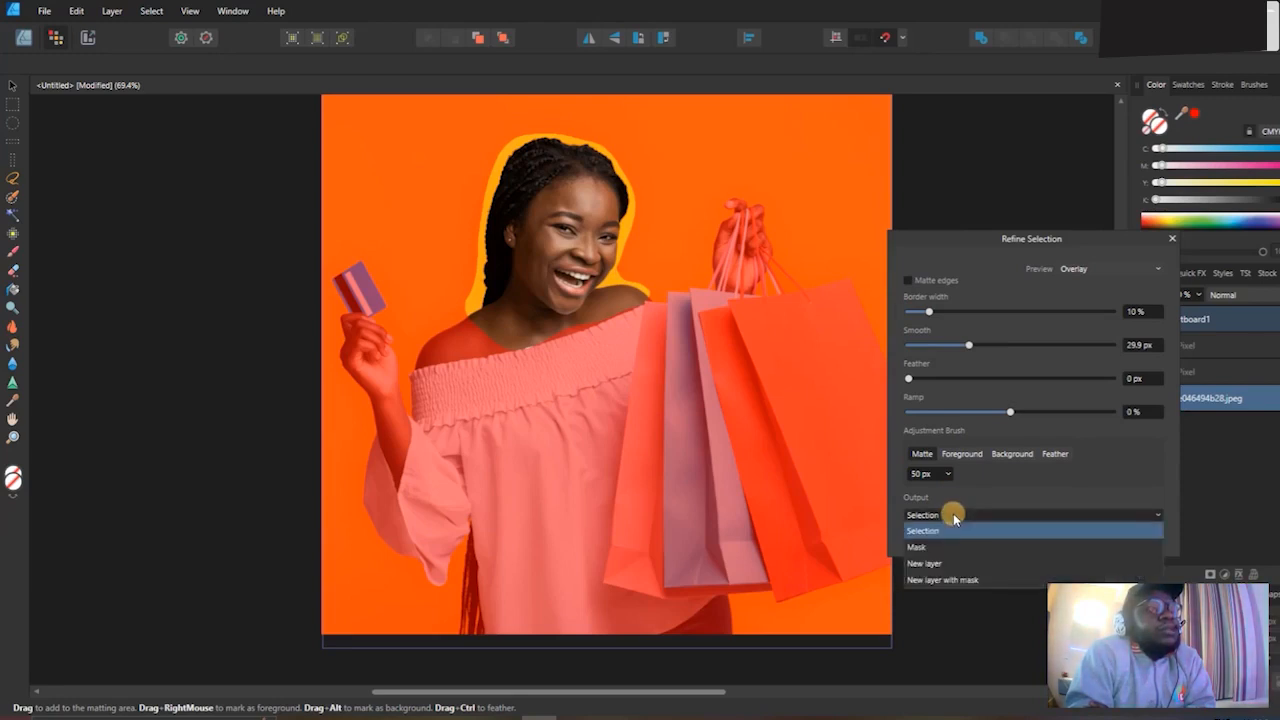
{"action": "left_click", "coordinate": [953, 564]}
{"action": "left_click", "coordinate": [1077, 533]}
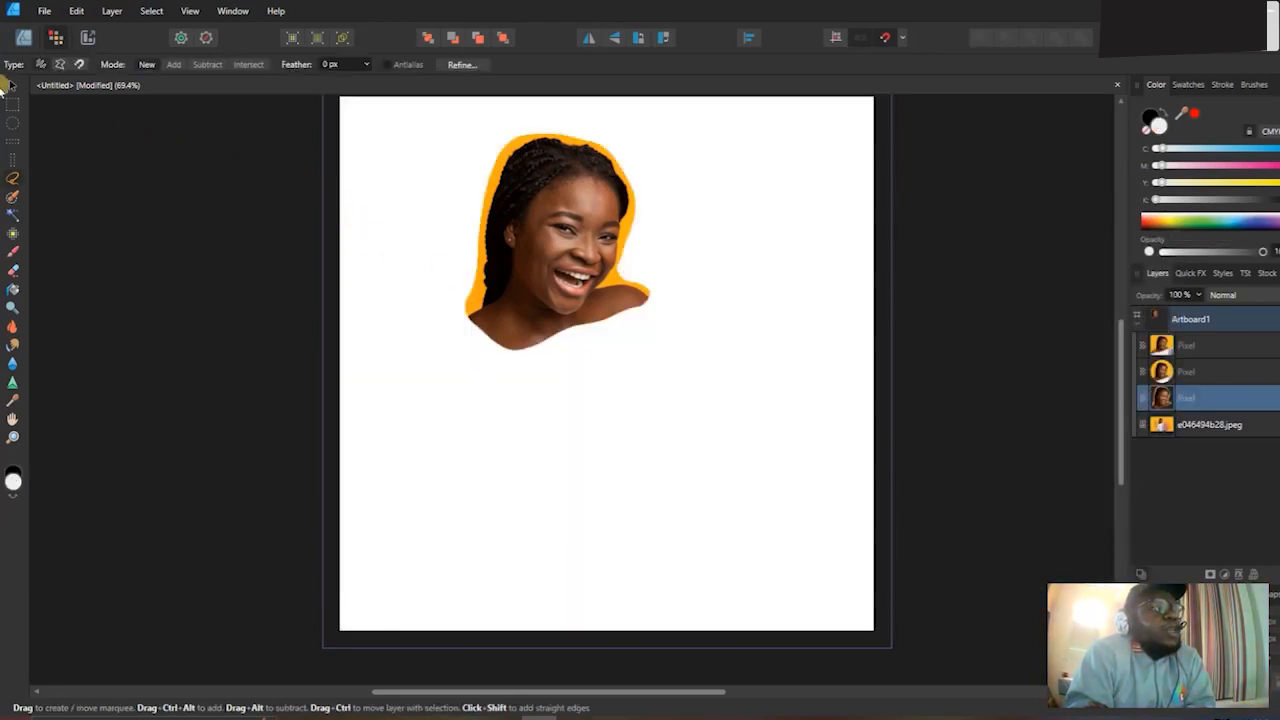
Move the lasso cutout of the head slightly down and to the right on the artboard.
{"action": "left_click", "coordinate": [13, 90]}
{"action": "left_click_drag", "start_coordinate": [566, 296], "coordinate": [580, 326]}
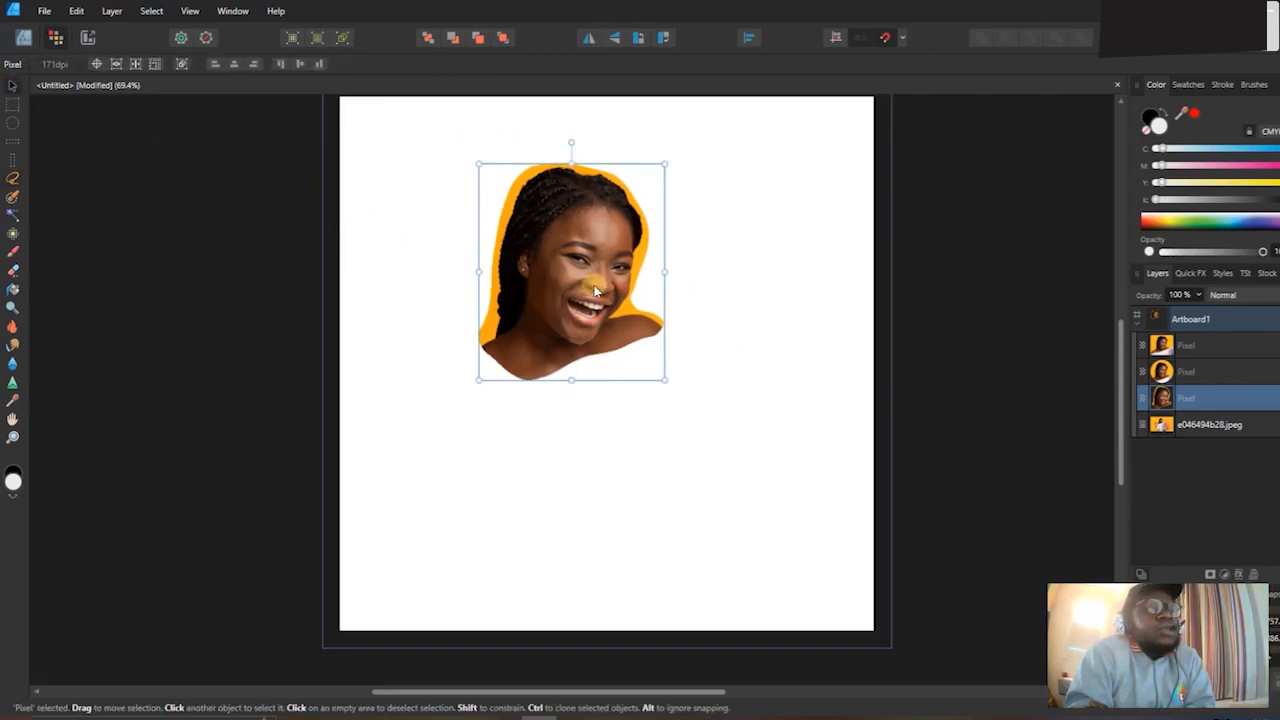
{"action": "scroll", "coordinate": [720, 230], "scroll_direction": "up", "scroll_amount": 2}
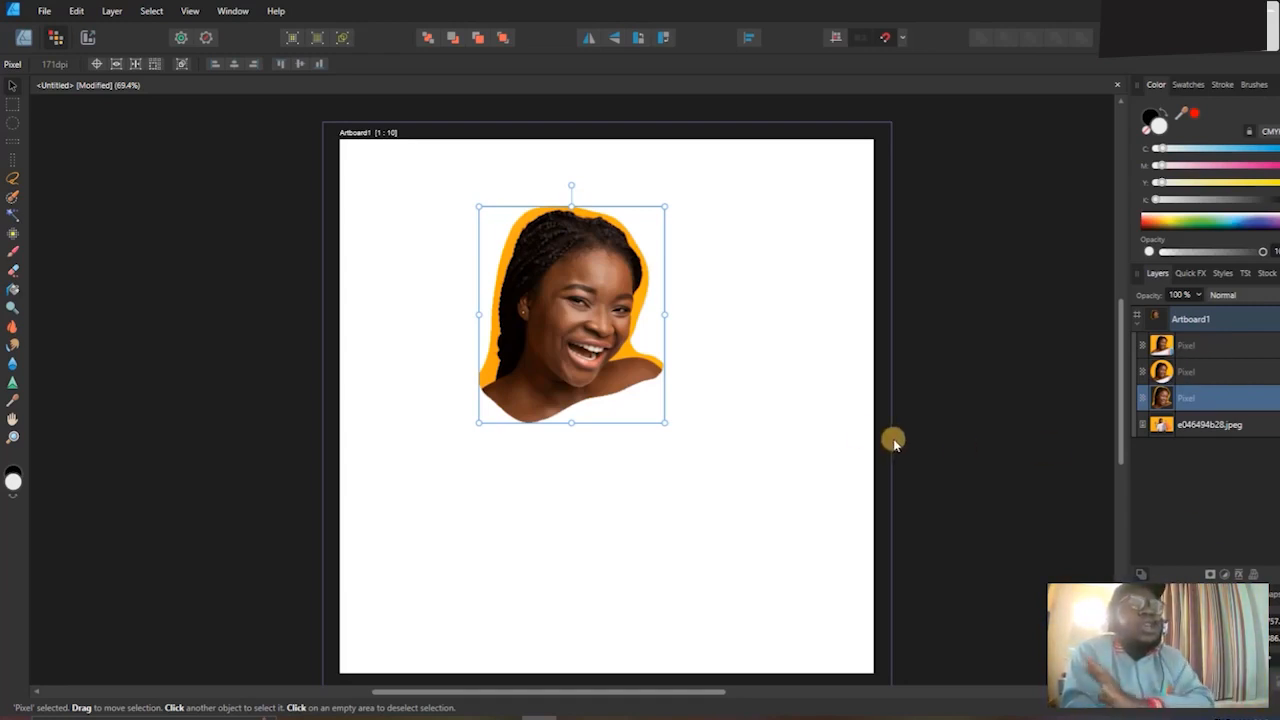
{"action": "left_click_drag", "start_coordinate": [542, 357], "coordinate": [545, 371]}
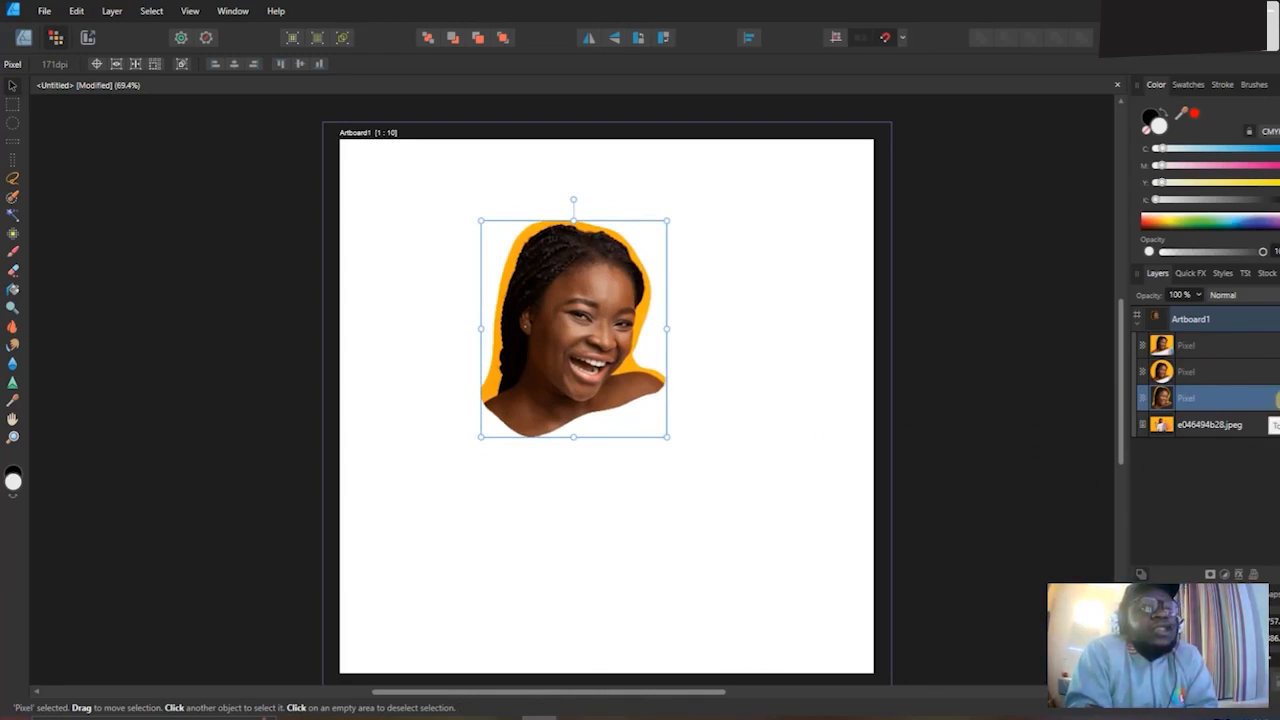
Show the elliptical and rectangular cutout layers and line them up side by side below the head cutout.
{"action": "left_click", "coordinate": [1278, 372]}
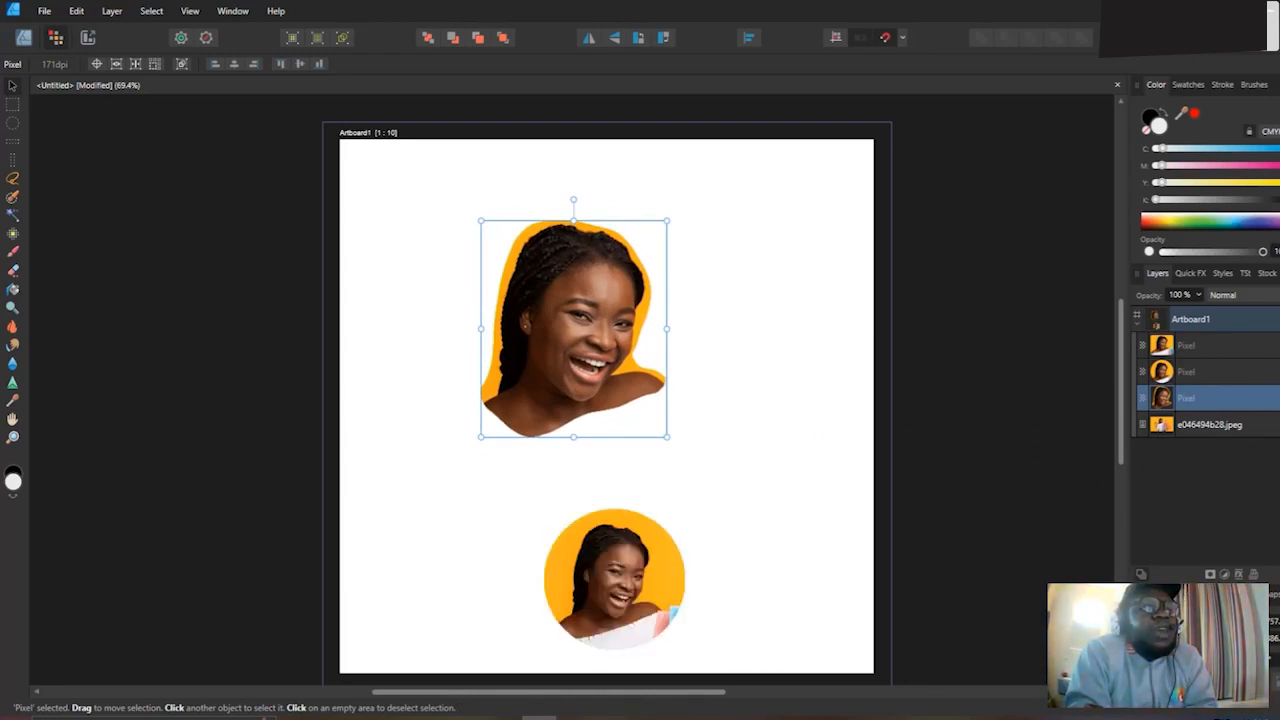
{"action": "left_click", "coordinate": [1278, 345]}
{"action": "left_click", "coordinate": [410, 526]}
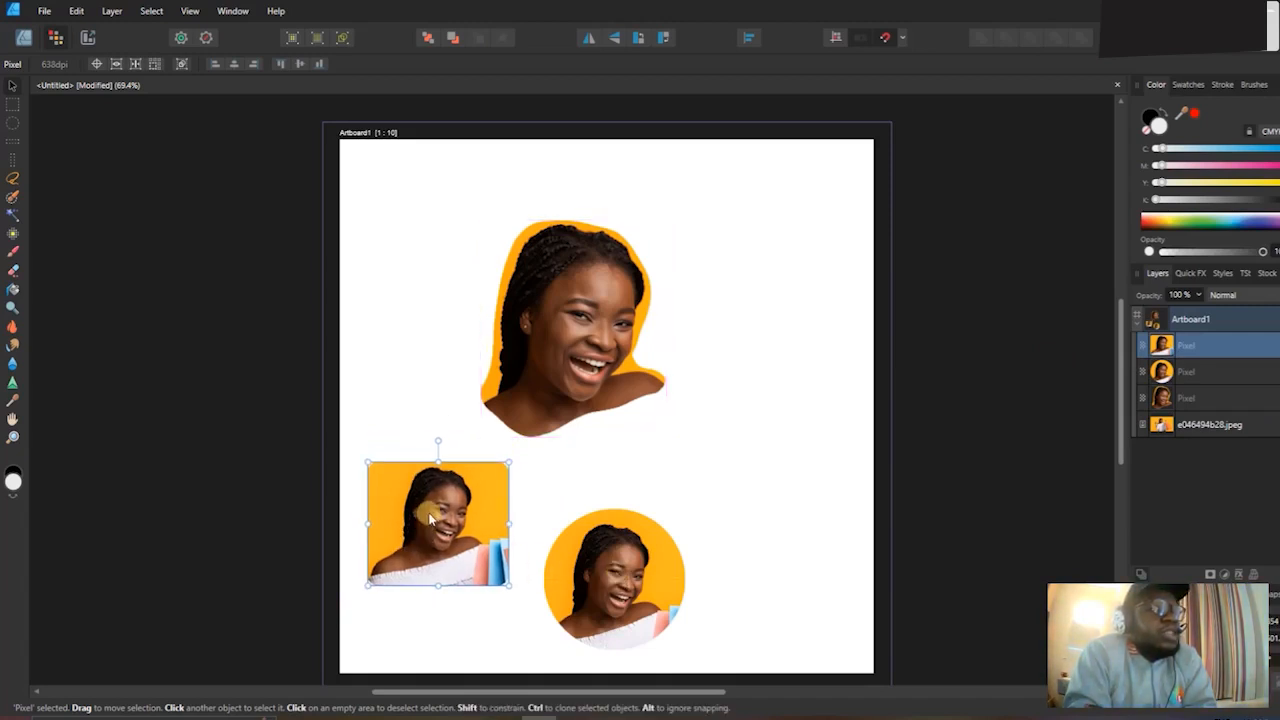
{"action": "left_click_drag", "start_coordinate": [424, 526], "coordinate": [430, 530]}
{"action": "left_click_drag", "start_coordinate": [620, 598], "coordinate": [626, 574]}
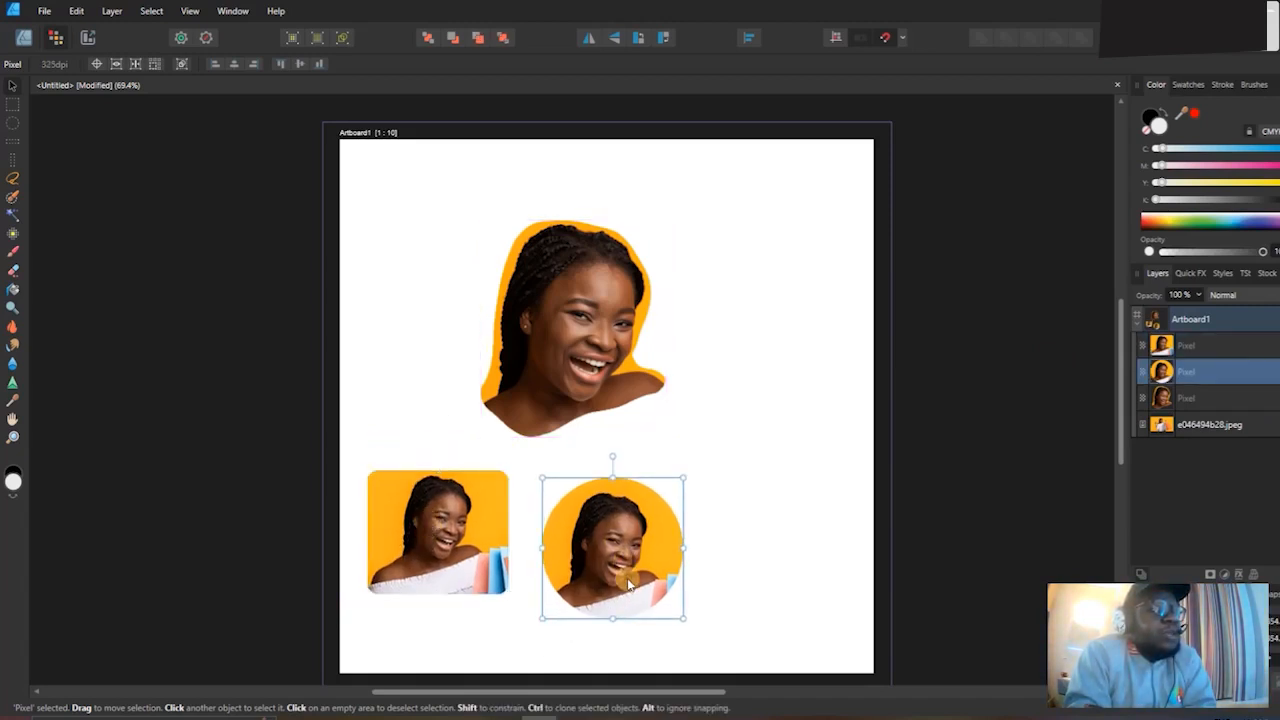
Hide all three cutout layers, show the original photo again, and deselect everything.
{"action": "left_click", "coordinate": [577, 352]}
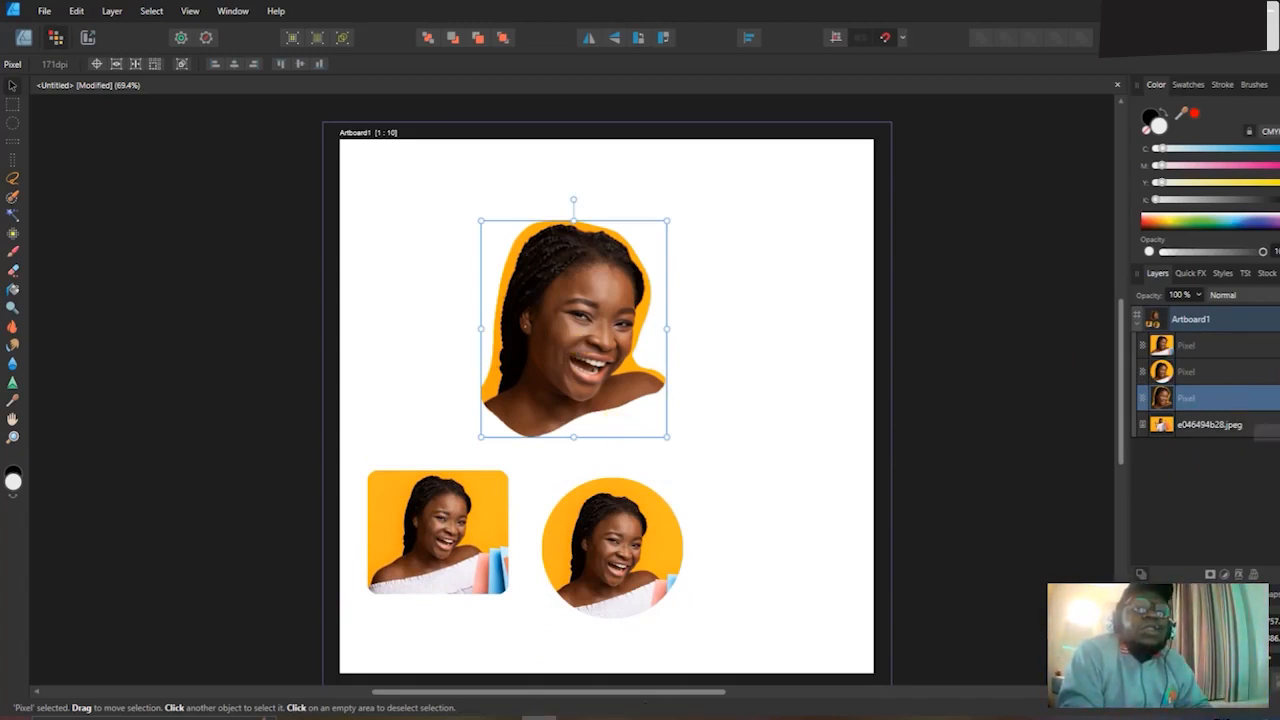
{"action": "left_click", "coordinate": [1278, 398]}
{"action": "left_click", "coordinate": [1272, 380]}
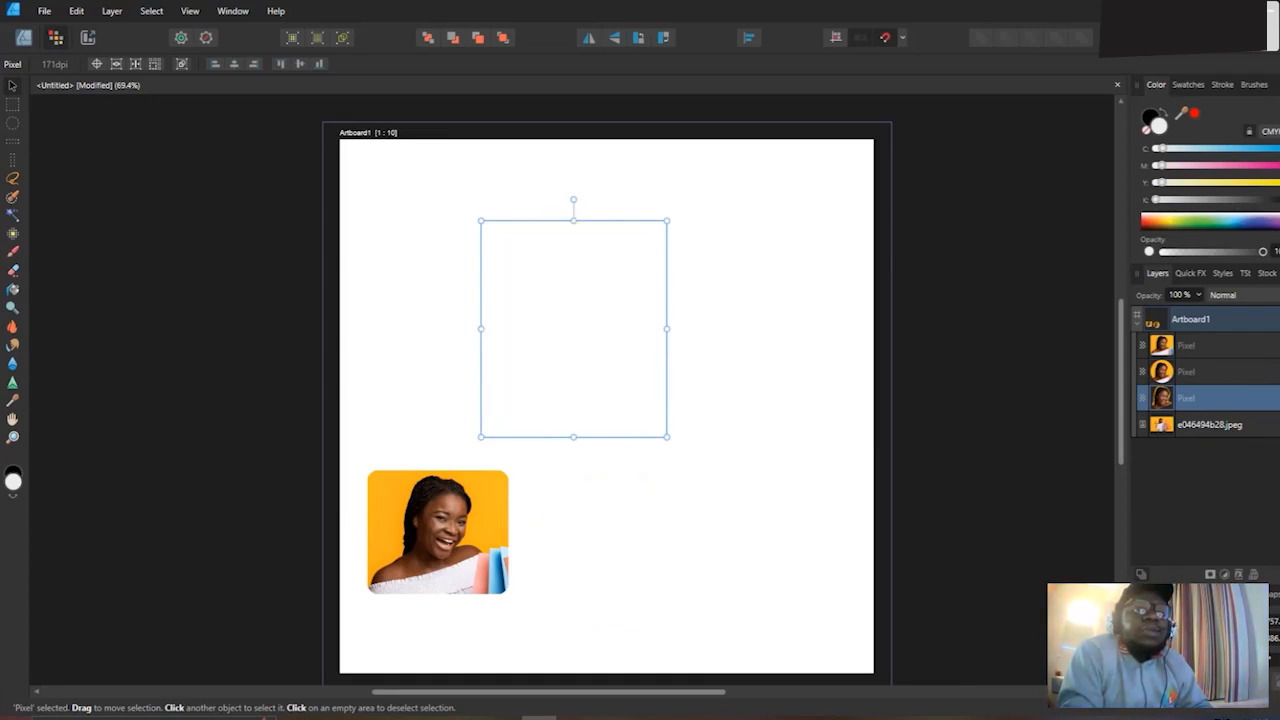
{"action": "left_click", "coordinate": [1272, 357]}
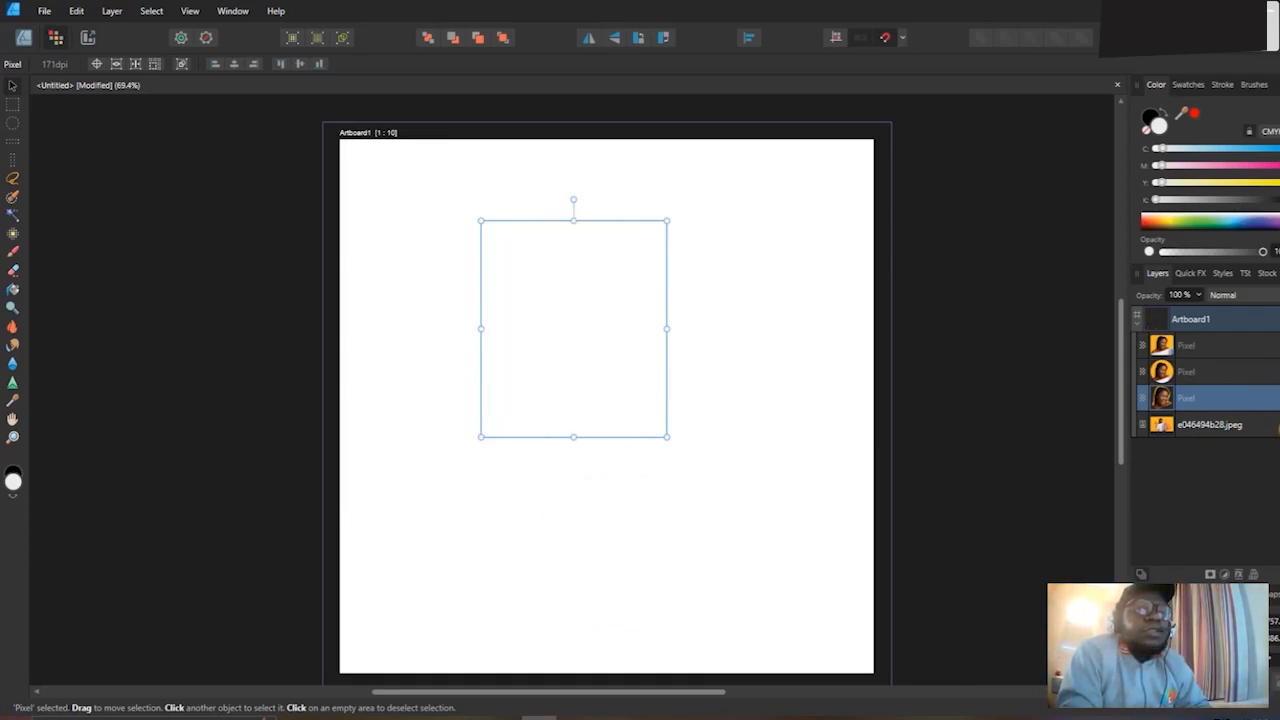
{"action": "left_click", "coordinate": [1278, 430]}
{"action": "left_click_drag", "start_coordinate": [521, 418], "coordinate": [577, 432]}
{"action": "key", "text": "ctrl+d"}
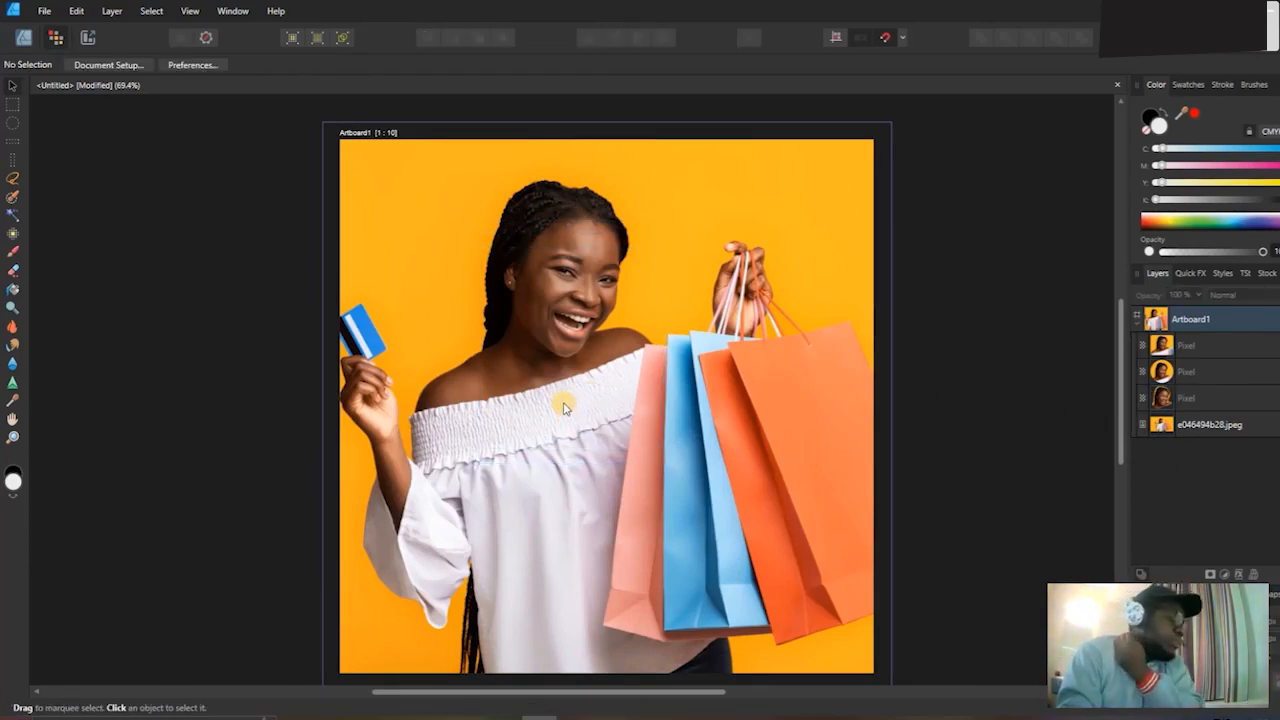
Activate the Selection Brush and try enlarging and shrinking its width several times, up to about 429.5 px.
{"action": "left_click", "coordinate": [13, 195]}
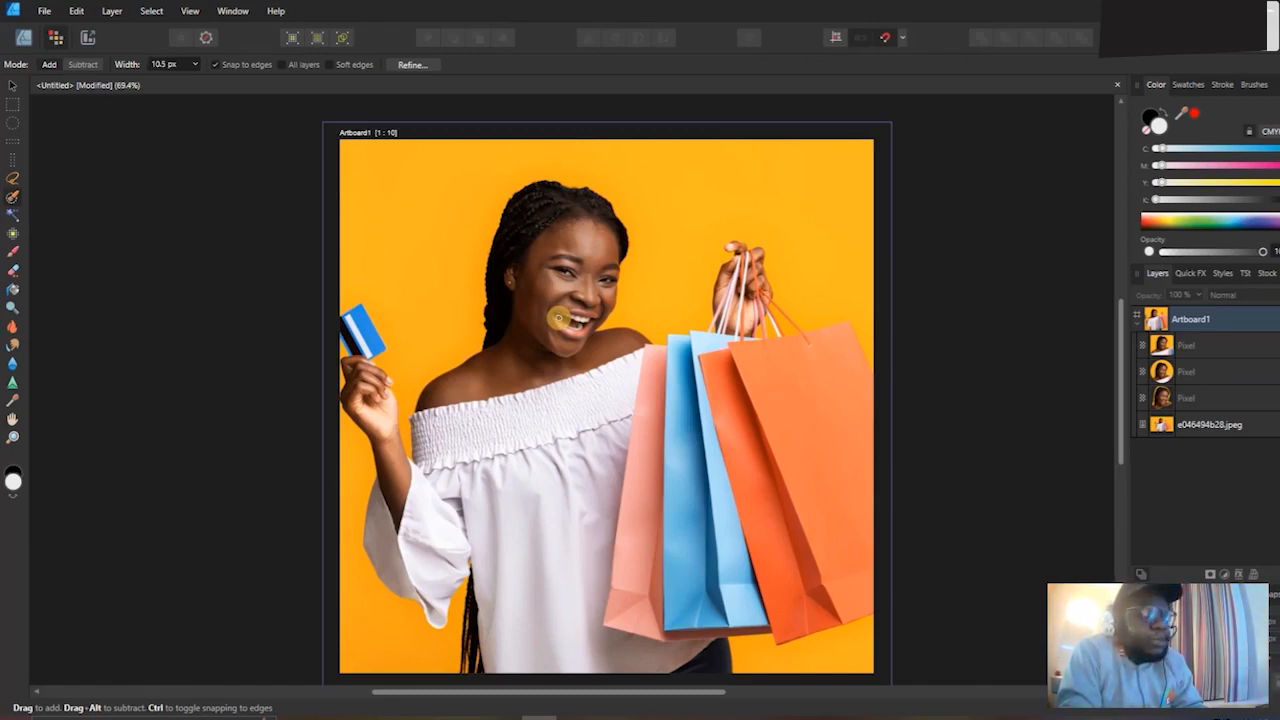
{"action": "key", "text": "bracketright"}
{"action": "key", "text": "bracketright"}
{"action": "key", "text": "bracketright"}
{"action": "key", "text": "bracketright"}
{"action": "key", "text": "bracketright"}
{"action": "key", "text": "bracketright"}
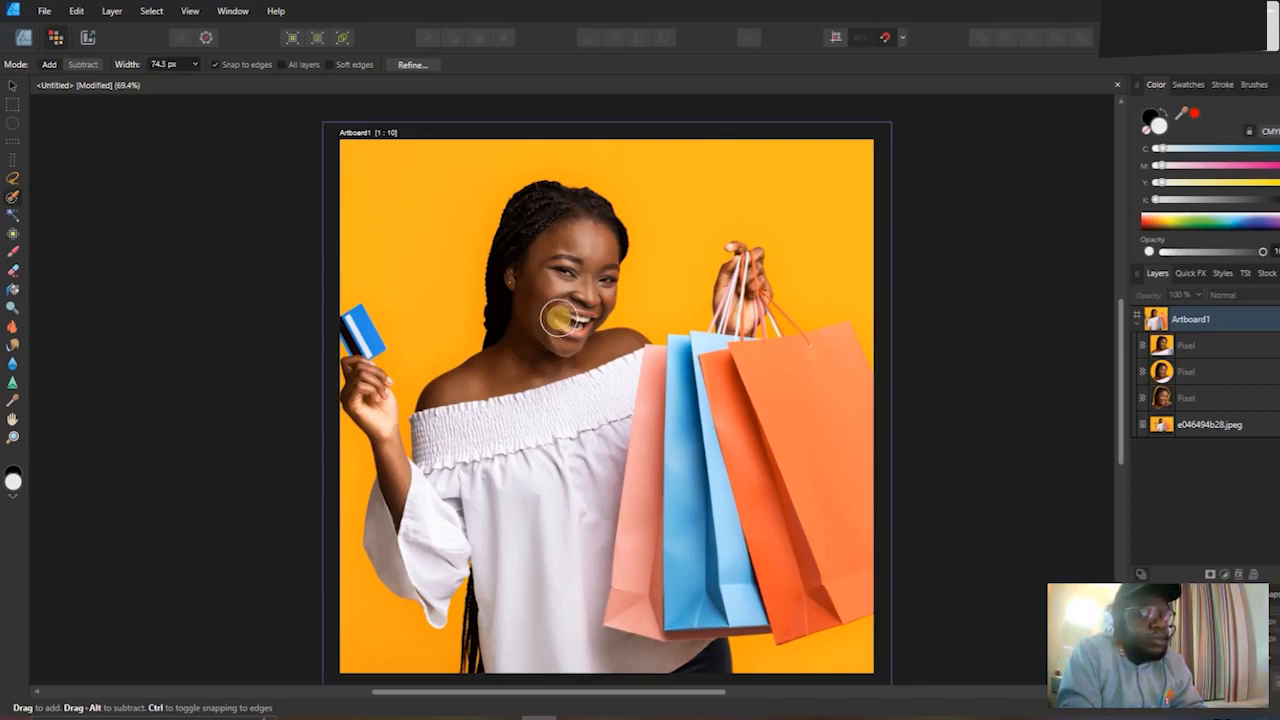
{"action": "key", "text": "bracketright"}
{"action": "key", "text": "bracketright"}
{"action": "key", "text": "bracketright"}
{"action": "key", "text": "bracketright"}
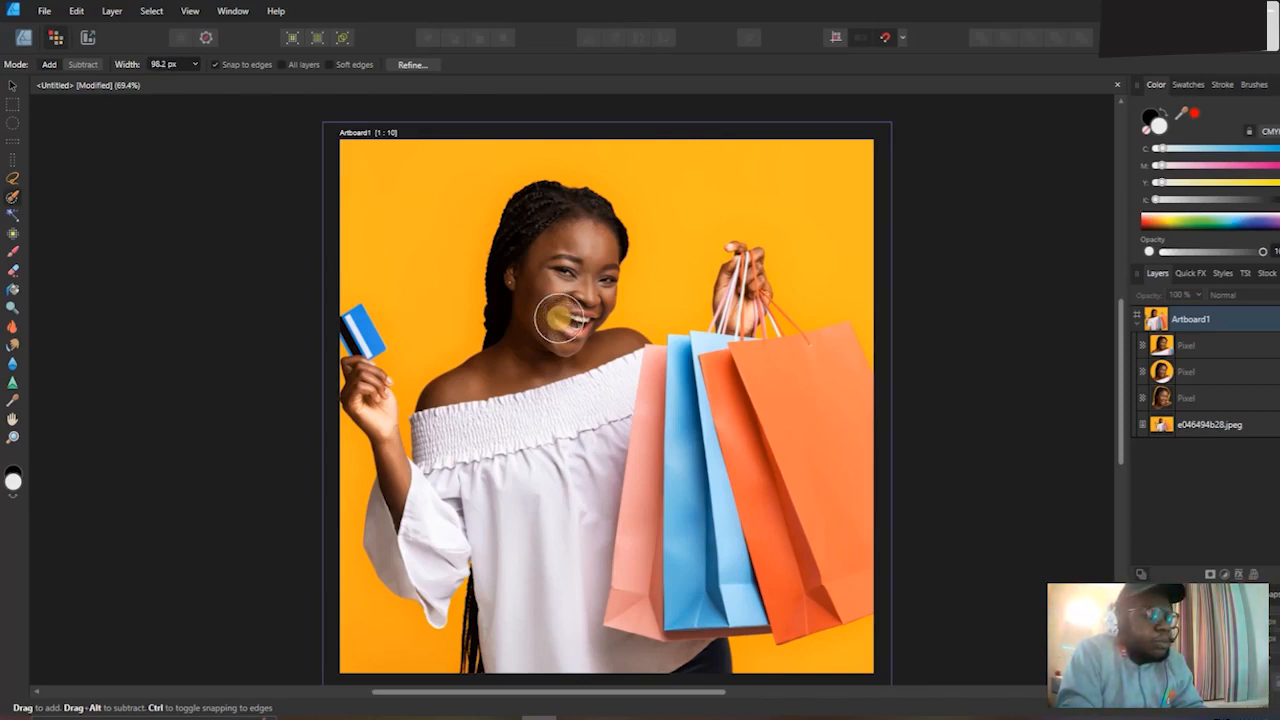
{"action": "key", "text": "bracketright"}
{"action": "key", "text": "bracketright"}
{"action": "key", "text": "bracketright"}
{"action": "key", "text": "bracketright"}
{"action": "key", "text": "bracketright"}
{"action": "key", "text": "bracketright"}
{"action": "key", "text": "bracketright"}
{"action": "key", "text": "bracketright"}
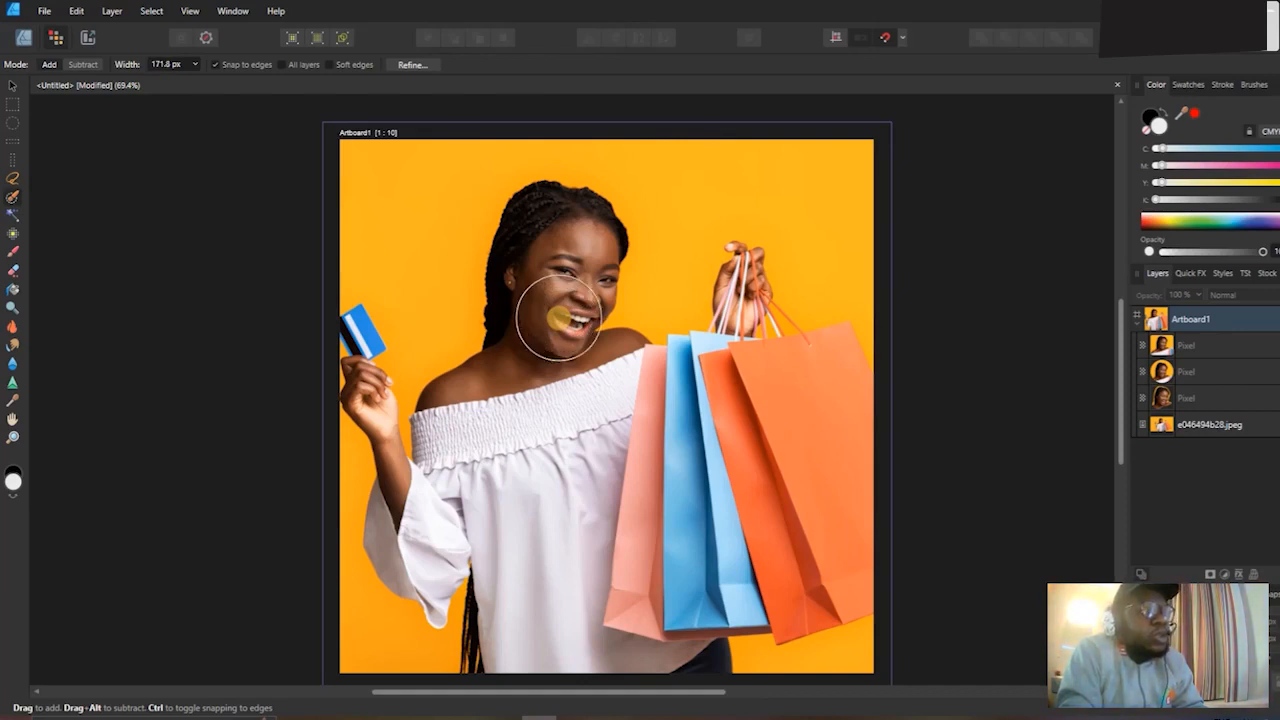
{"action": "key", "text": "bracketleft"}
{"action": "key", "text": "bracketleft"}
{"action": "key", "text": "bracketleft"}
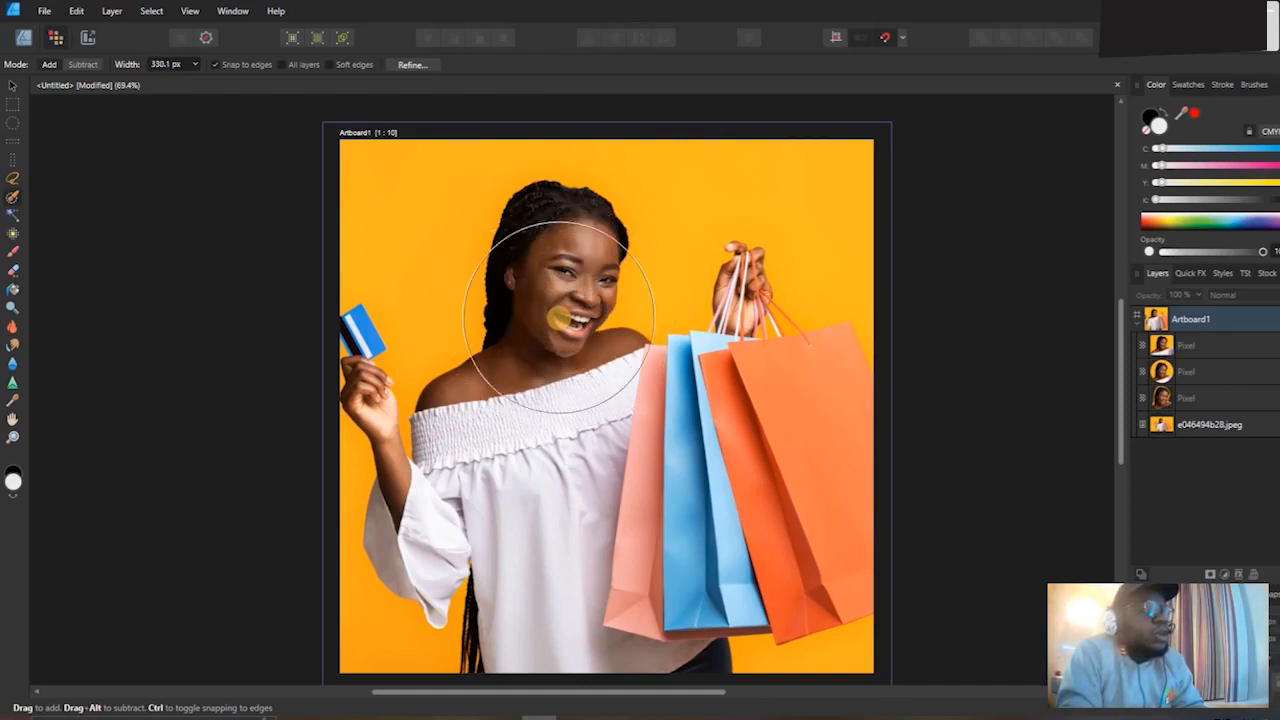
{"action": "key", "text": "bracketleft"}
{"action": "key", "text": "bracketleft"}
{"action": "key", "text": "bracketleft"}
{"action": "key", "text": "bracketleft"}
{"action": "key", "text": "bracketleft"}
{"action": "key", "text": "bracketleft"}
{"action": "key", "text": "bracketleft"}
{"action": "key", "text": "bracketleft"}
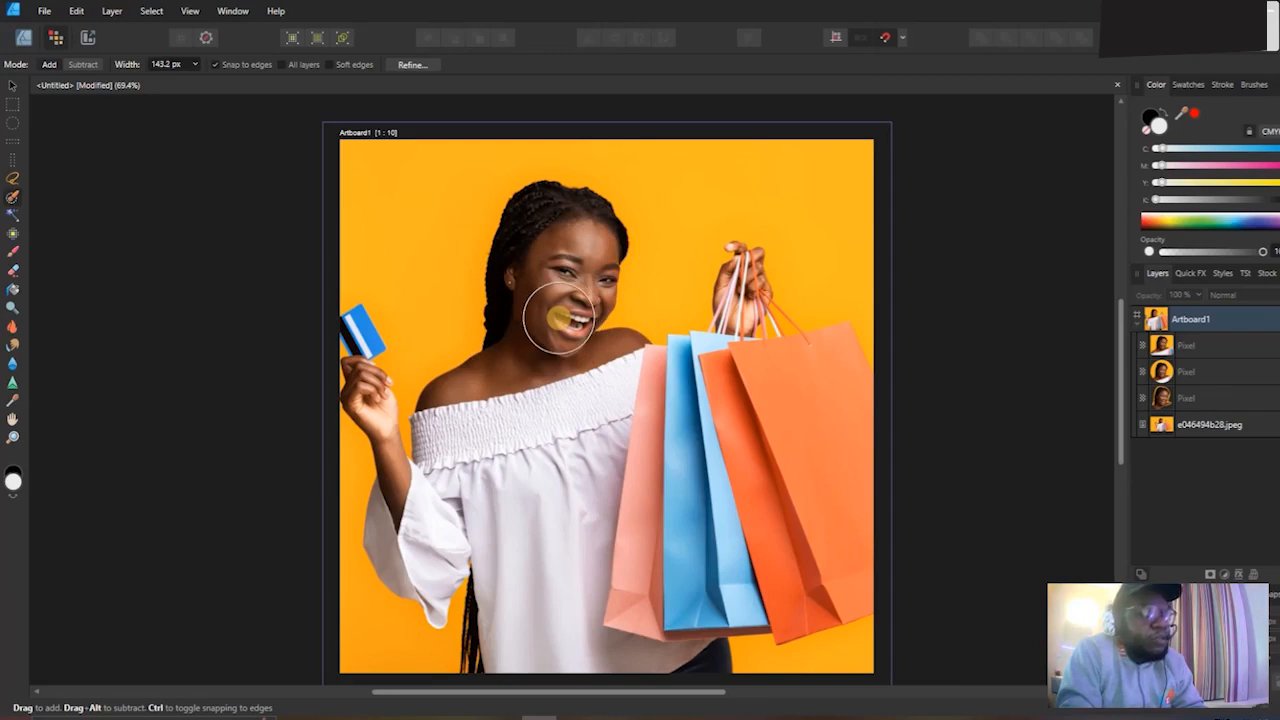
{"action": "key", "text": "bracketright"}
{"action": "key", "text": "bracketright"}
{"action": "key", "text": "bracketright"}
{"action": "key", "text": "bracketright"}
{"action": "key", "text": "bracketright"}
{"action": "key", "text": "bracketright"}
{"action": "key", "text": "bracketright"}
{"action": "key", "text": "bracketright"}
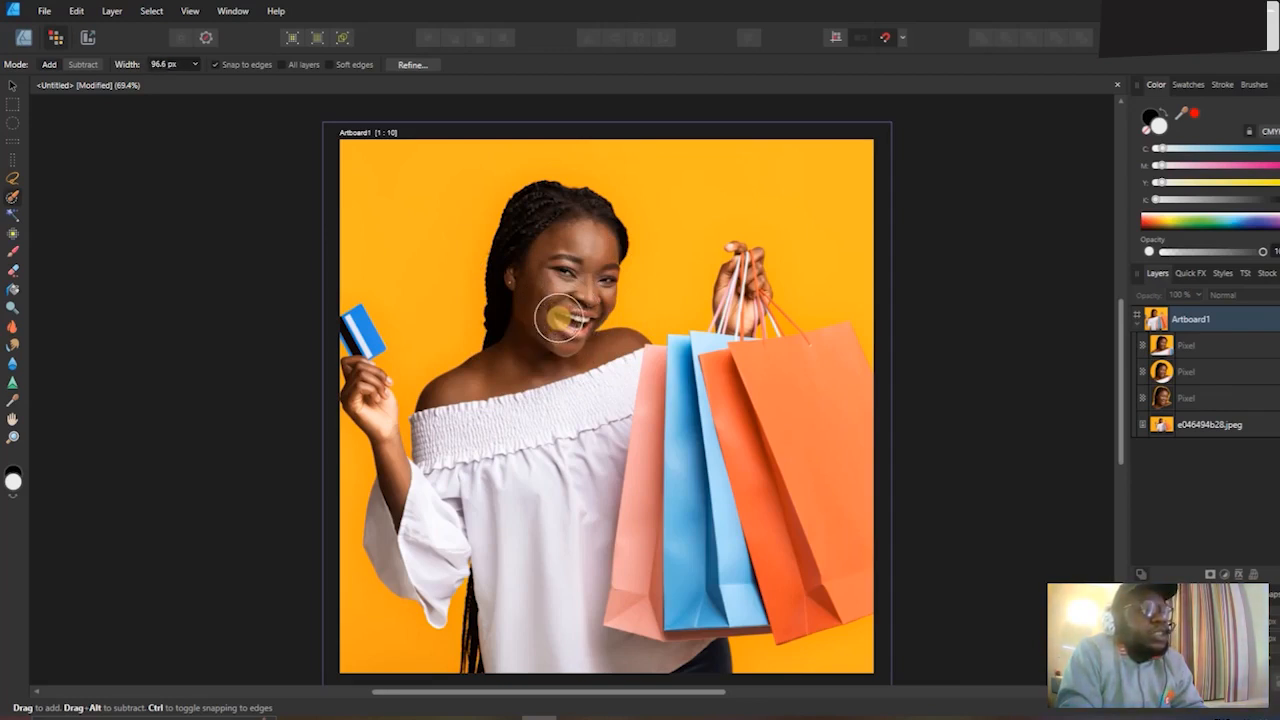
{"action": "key", "text": "bracketright"}
{"action": "key", "text": "bracketright"}
{"action": "key", "text": "bracketright"}
{"action": "key", "text": "bracketright"}
{"action": "key", "text": "bracketright"}
{"action": "key", "text": "bracketright"}
{"action": "key", "text": "bracketright"}
{"action": "key", "text": "bracketright"}
{"action": "key", "text": "bracketright"}
{"action": "key", "text": "bracketright"}
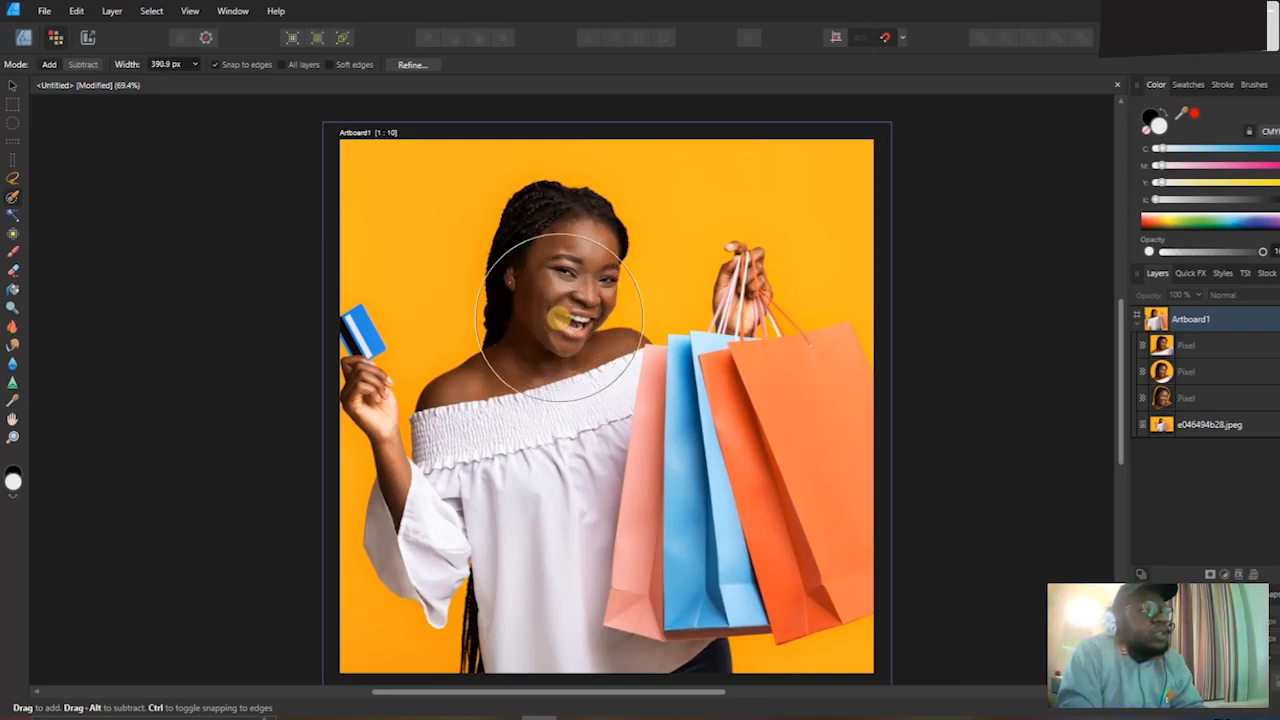
{"action": "key", "text": "bracketleft"}
{"action": "key", "text": "bracketleft"}
{"action": "key", "text": "bracketleft"}
{"action": "key", "text": "bracketleft"}
{"action": "key", "text": "bracketleft"}
{"action": "key", "text": "bracketleft"}
{"action": "key", "text": "bracketleft"}
{"action": "key", "text": "bracketleft"}
{"action": "key", "text": "bracketleft"}
{"action": "key", "text": "bracketleft"}
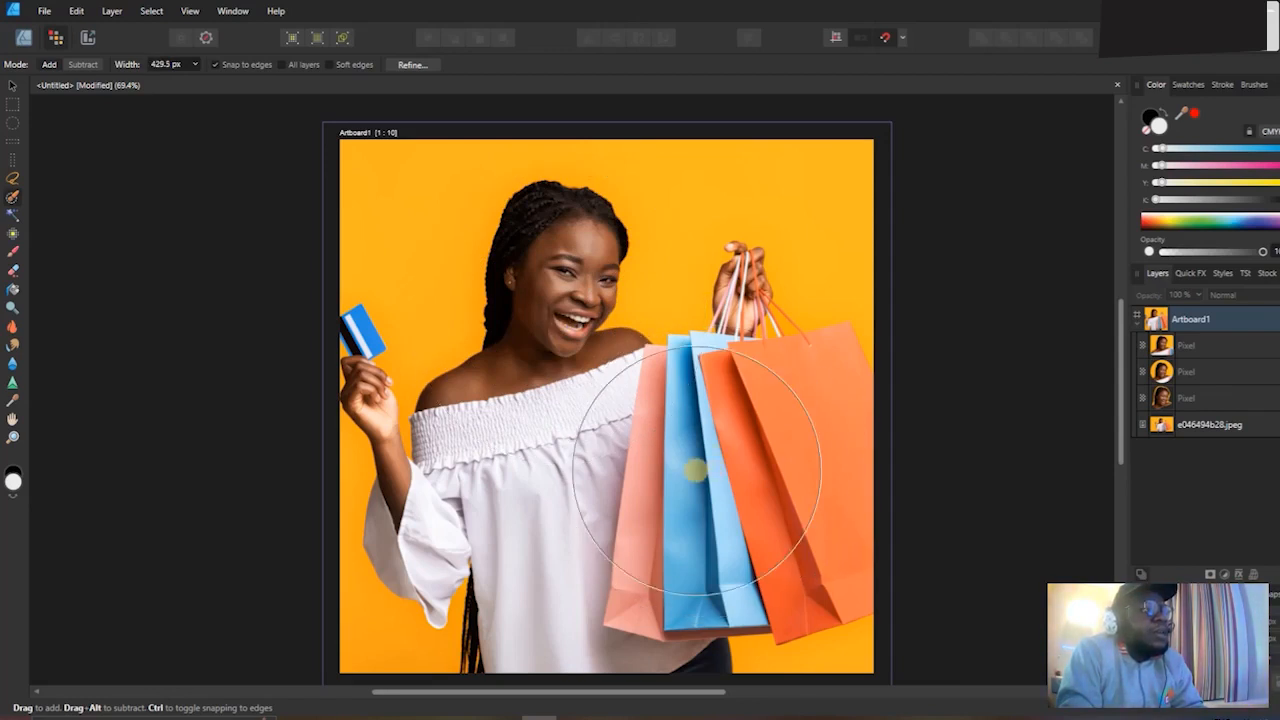
Reduce the brush width to 99.5 px and paint a selection over the woman and her shopping bags, with snap to edges on.
{"action": "key", "text": "bracketleft"}
{"action": "key", "text": "bracketleft"}
{"action": "key", "text": "bracketleft"}
{"action": "key", "text": "bracketleft"}
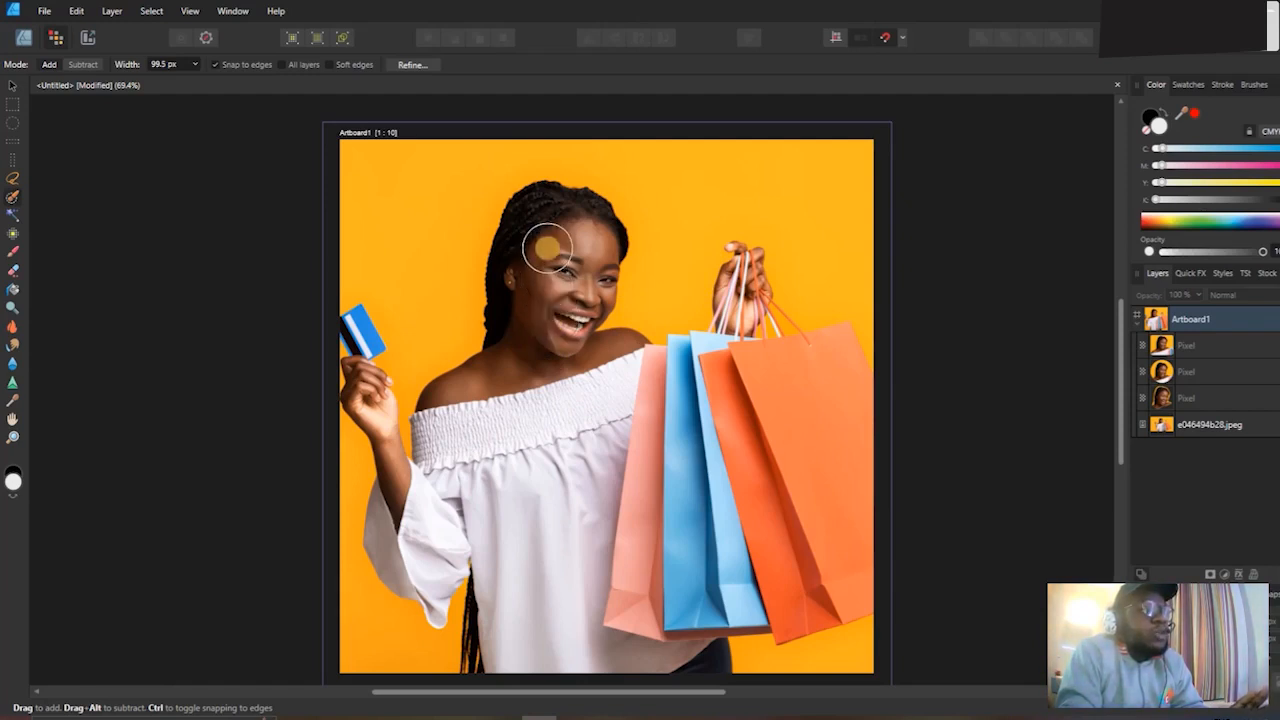
{"action": "mouse_move", "coordinate": [543, 230]}
{"action": "left_mouse_down"}
{"action": "mouse_move", "coordinate": [553, 206]}
{"action": "mouse_move", "coordinate": [549, 310]}
{"action": "mouse_move", "coordinate": [686, 400]}
{"action": "mouse_move", "coordinate": [700, 465]}
{"action": "mouse_move", "coordinate": [587, 443]}
{"action": "mouse_move", "coordinate": [591, 489]}
{"action": "mouse_move", "coordinate": [533, 472]}
{"action": "mouse_move", "coordinate": [540, 452]}
{"action": "mouse_move", "coordinate": [537, 466]}
{"action": "mouse_move", "coordinate": [400, 528]}
{"action": "mouse_move", "coordinate": [410, 519]}
{"action": "left_mouse_up"}
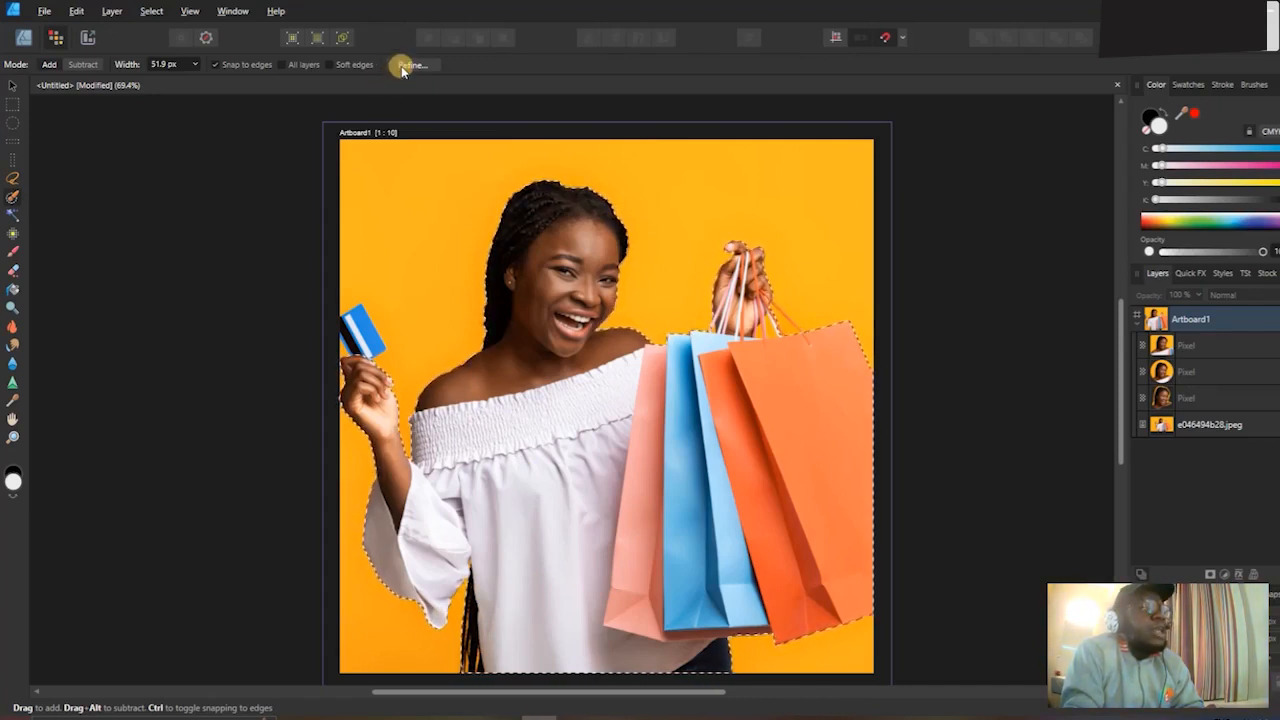
Reduce the Selection Brush width to 27.1 px and add the blue card in the woman's hand to the selection.
{"action": "key", "text": "bracketleft"}
{"action": "key", "text": "bracketleft"}
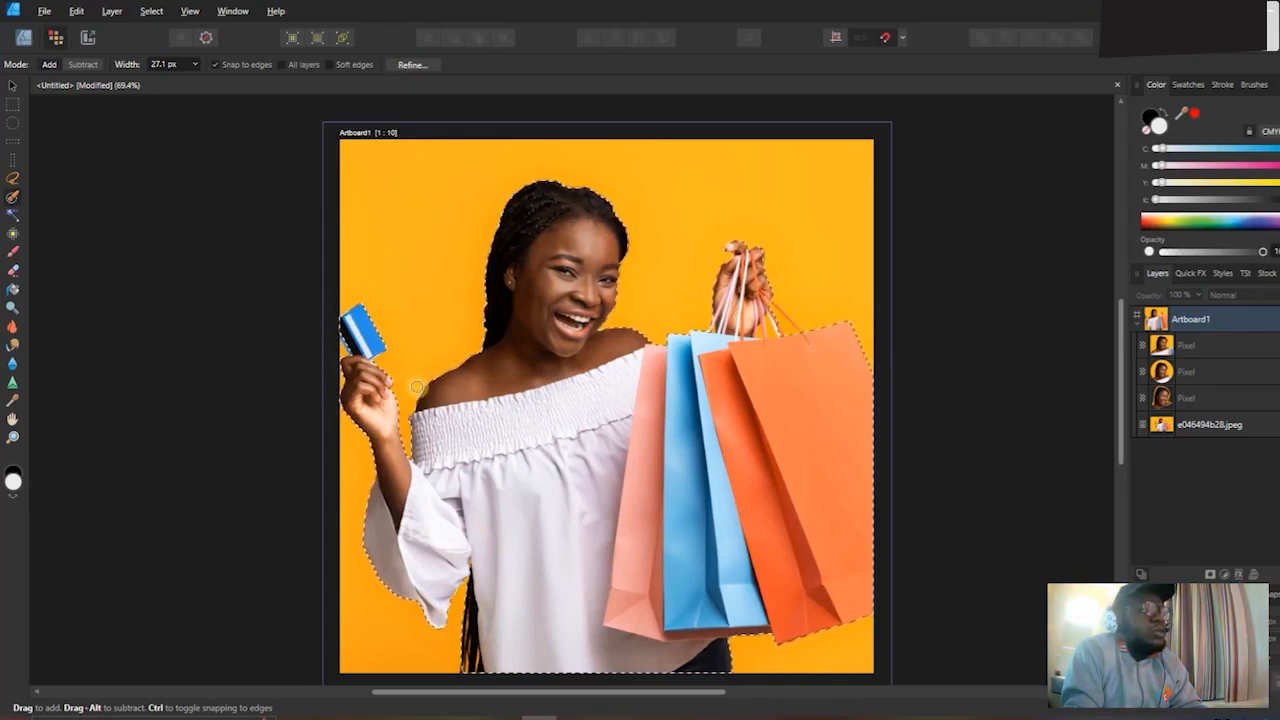
{"action": "left_click", "coordinate": [412, 63]}
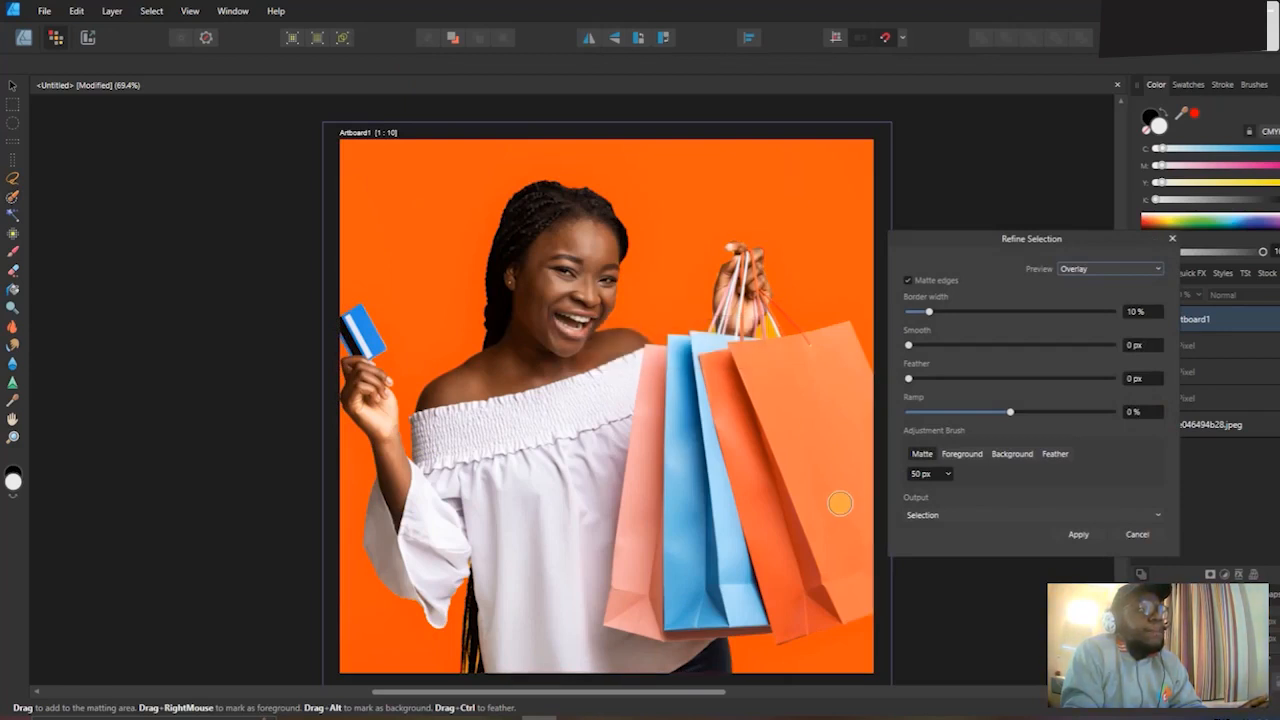
{"action": "left_click", "coordinate": [1000, 516]}
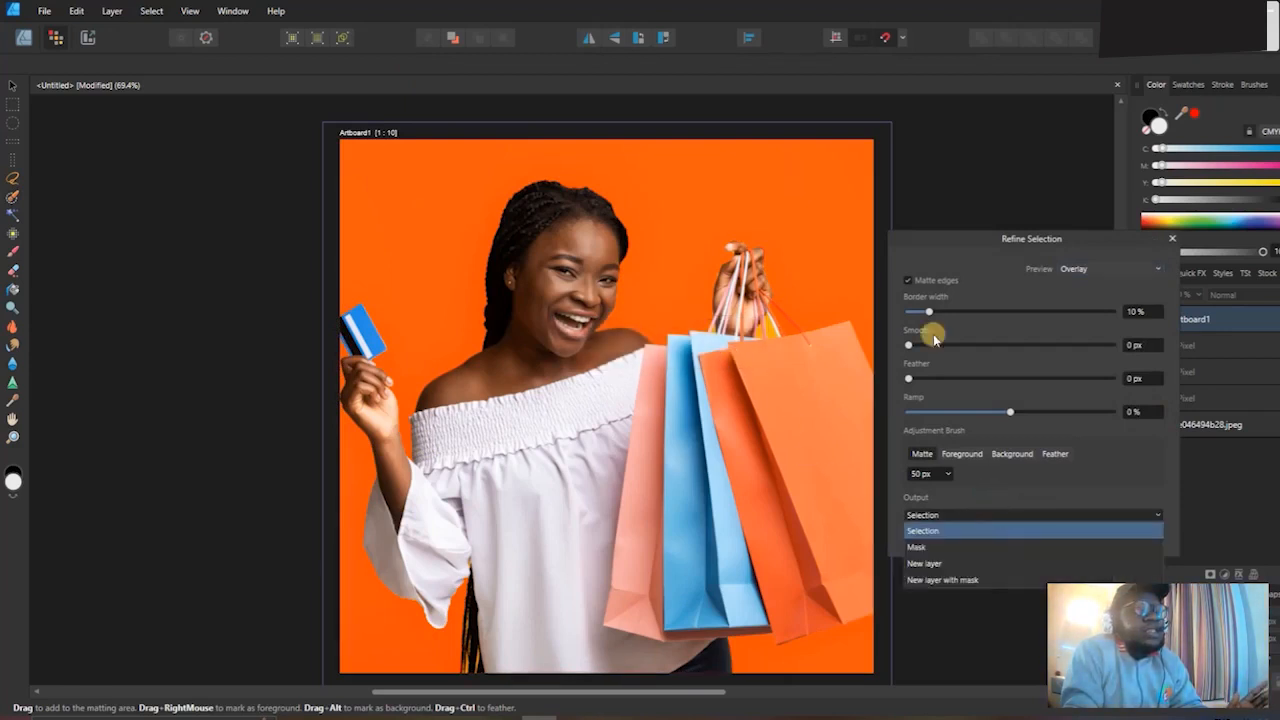
{"action": "left_click", "coordinate": [908, 281]}
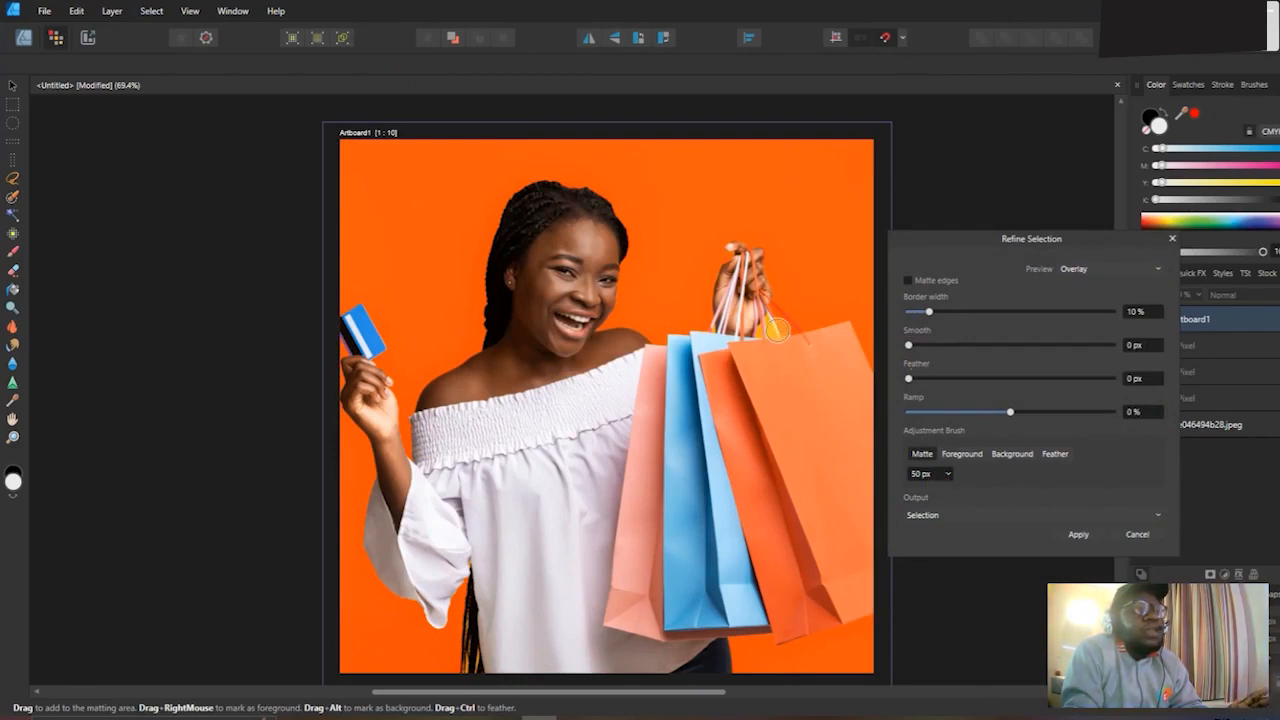
{"action": "left_click", "coordinate": [921, 516]}
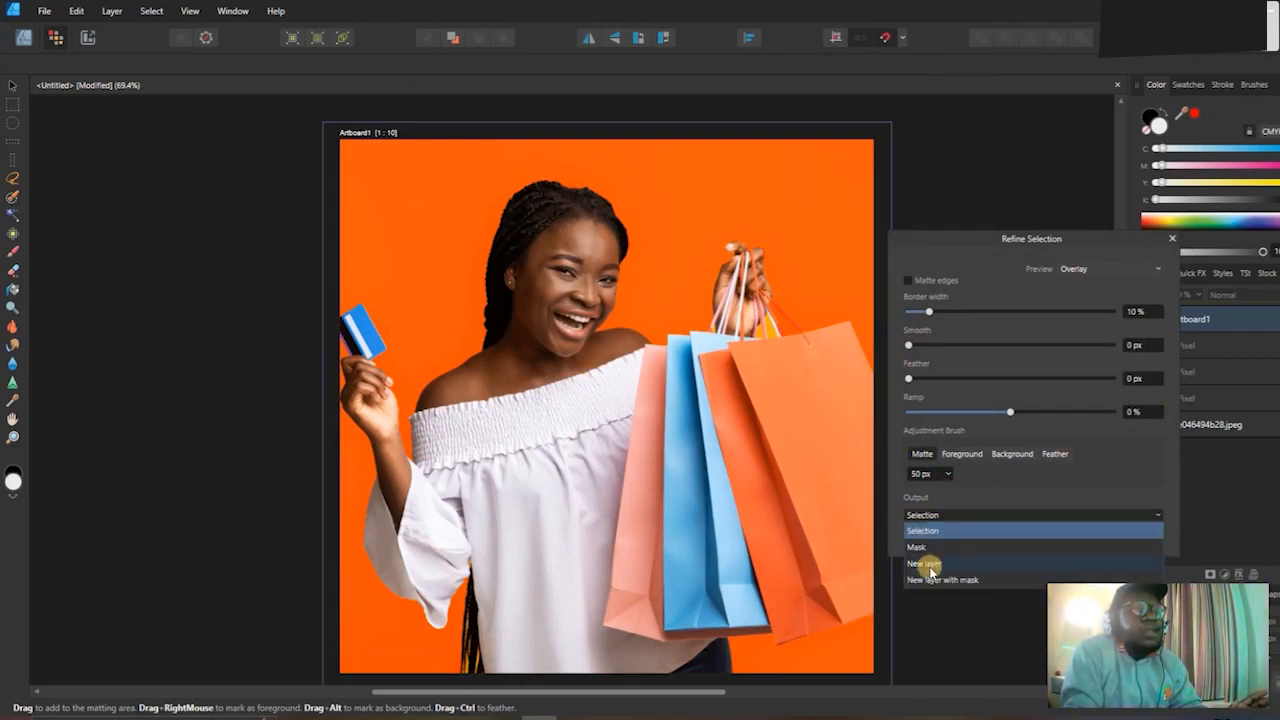
{"action": "left_click", "coordinate": [924, 564]}
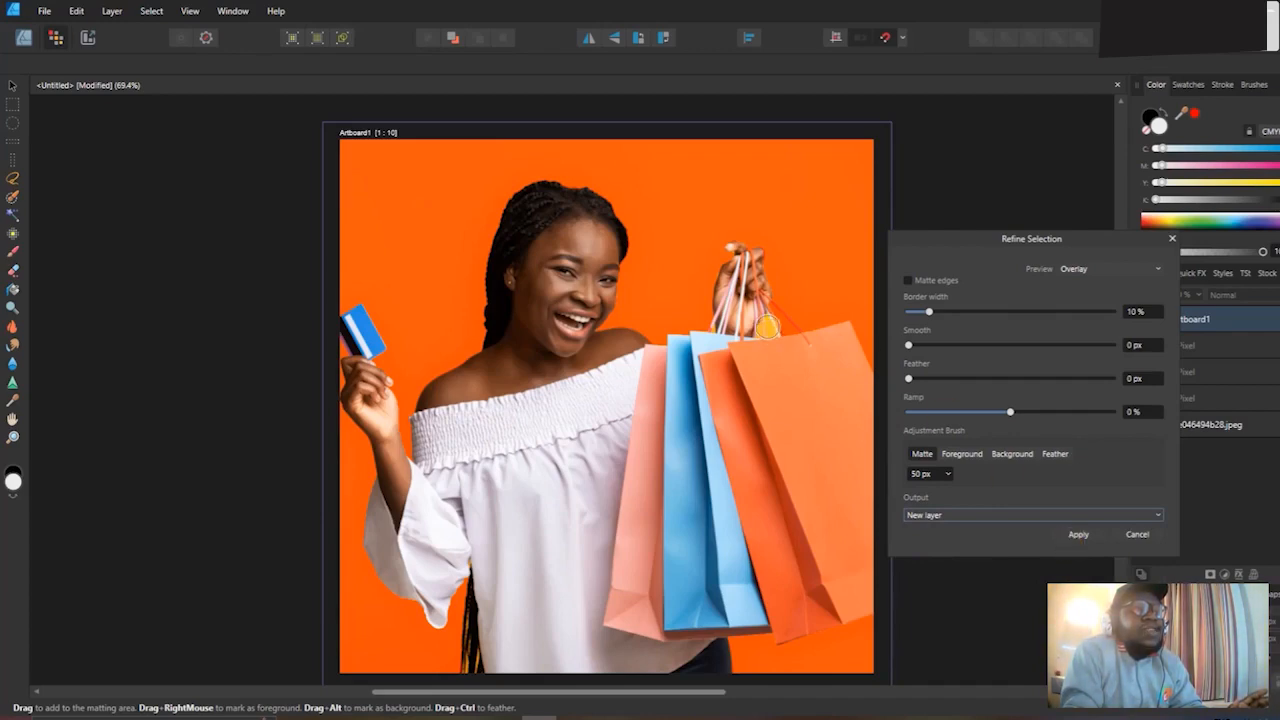
{"action": "scroll", "coordinate": [777, 322], "scroll_direction": "up", "scroll_amount": 5}
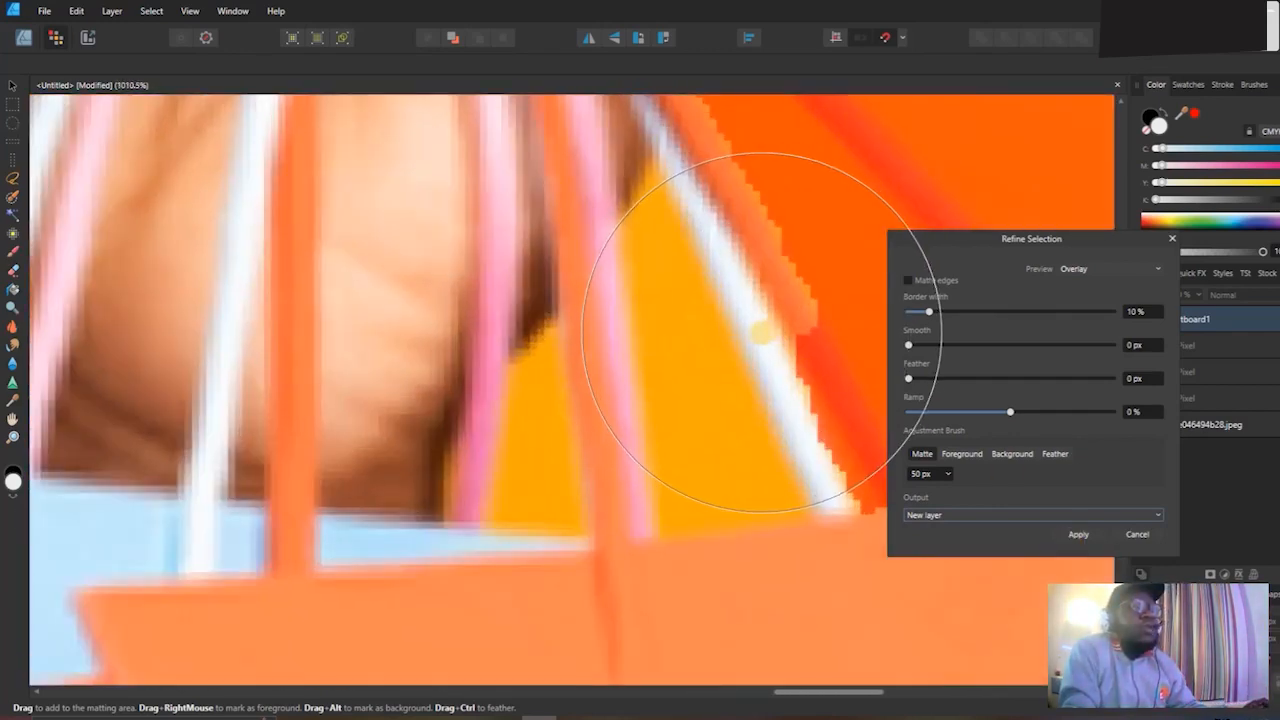
{"action": "scroll", "coordinate": [752, 338], "scroll_direction": "down", "scroll_amount": 4}
{"action": "scroll", "coordinate": [760, 332], "scroll_direction": "up", "scroll_amount": 10}
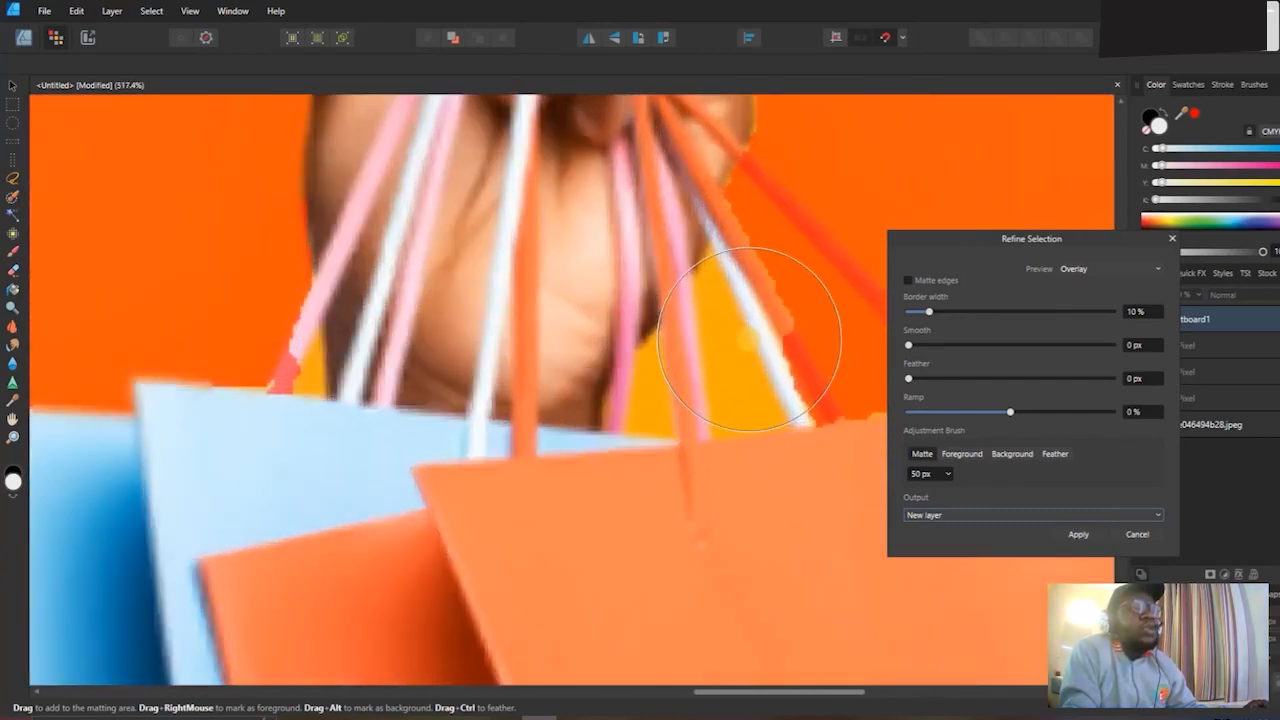
{"action": "scroll", "coordinate": [748, 338], "scroll_direction": "down", "scroll_amount": 8}
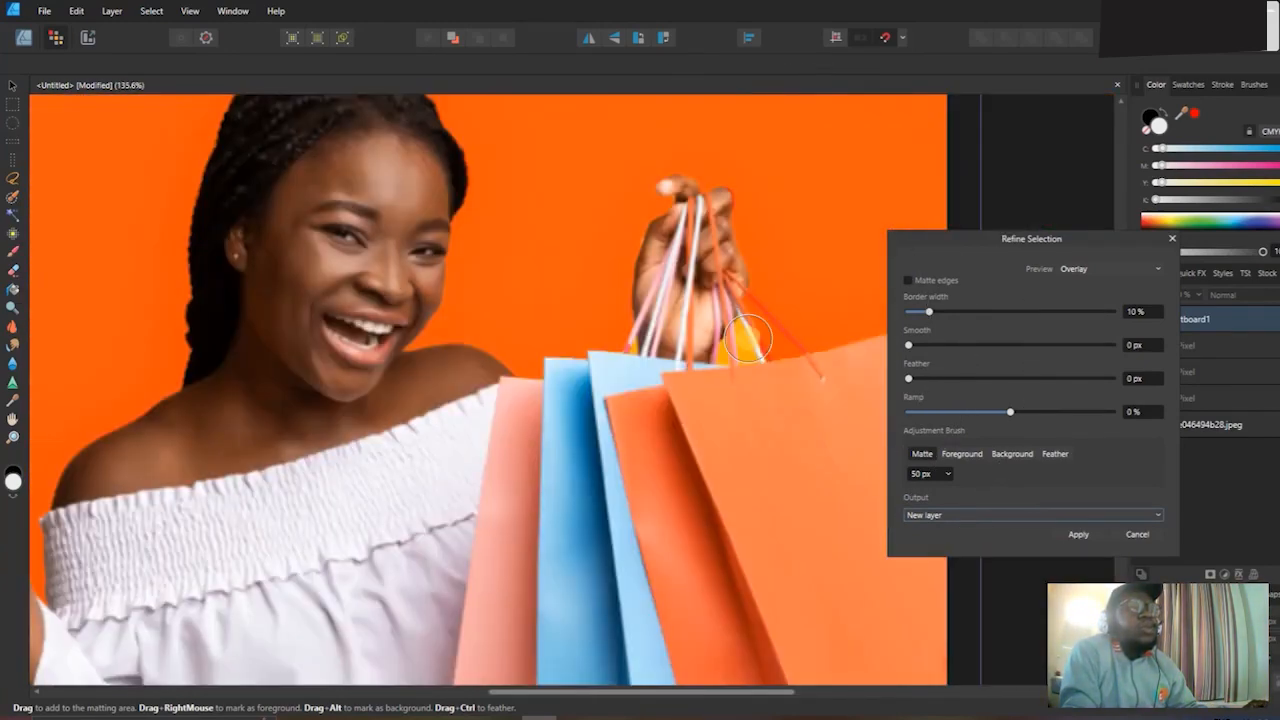
{"action": "scroll", "coordinate": [748, 340], "scroll_direction": "up", "scroll_amount": 4}
{"action": "mouse_move", "coordinate": [748, 338]}
{"action": "left_mouse_down"}
{"action": "mouse_move", "coordinate": [763, 330]}
{"action": "mouse_move", "coordinate": [728, 338]}
{"action": "left_mouse_up"}
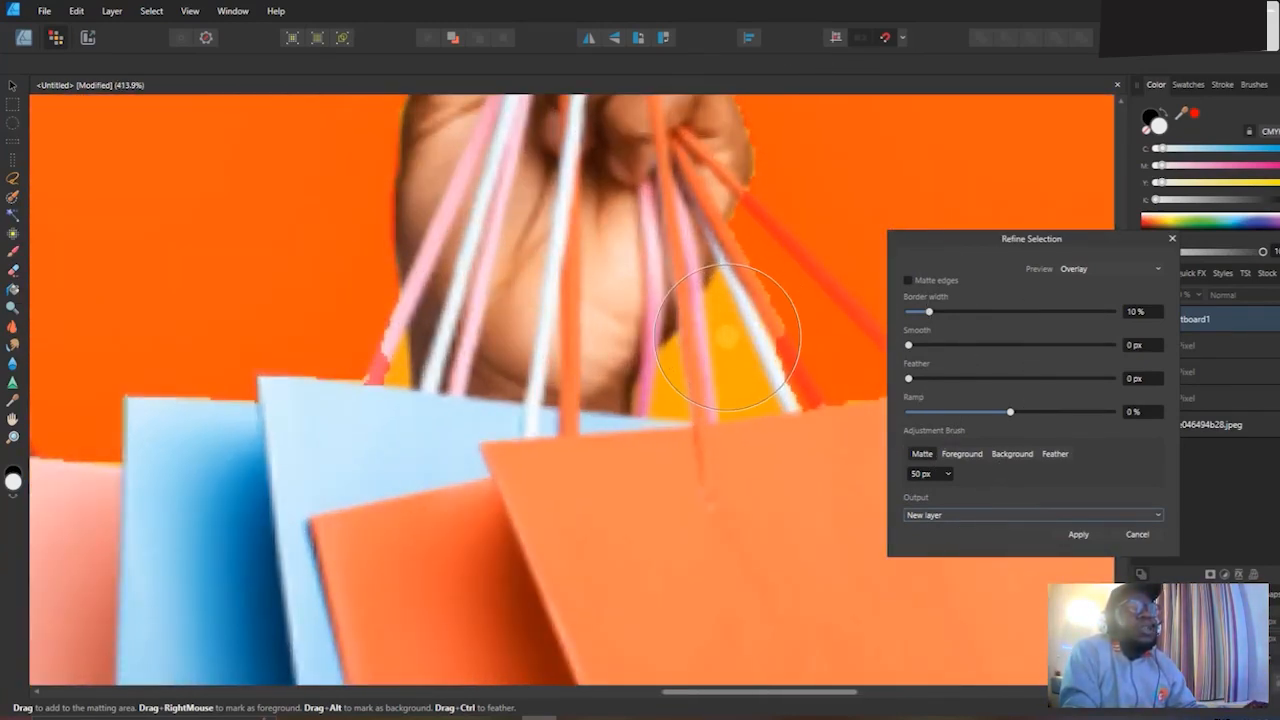
{"action": "left_click", "coordinate": [1105, 533]}
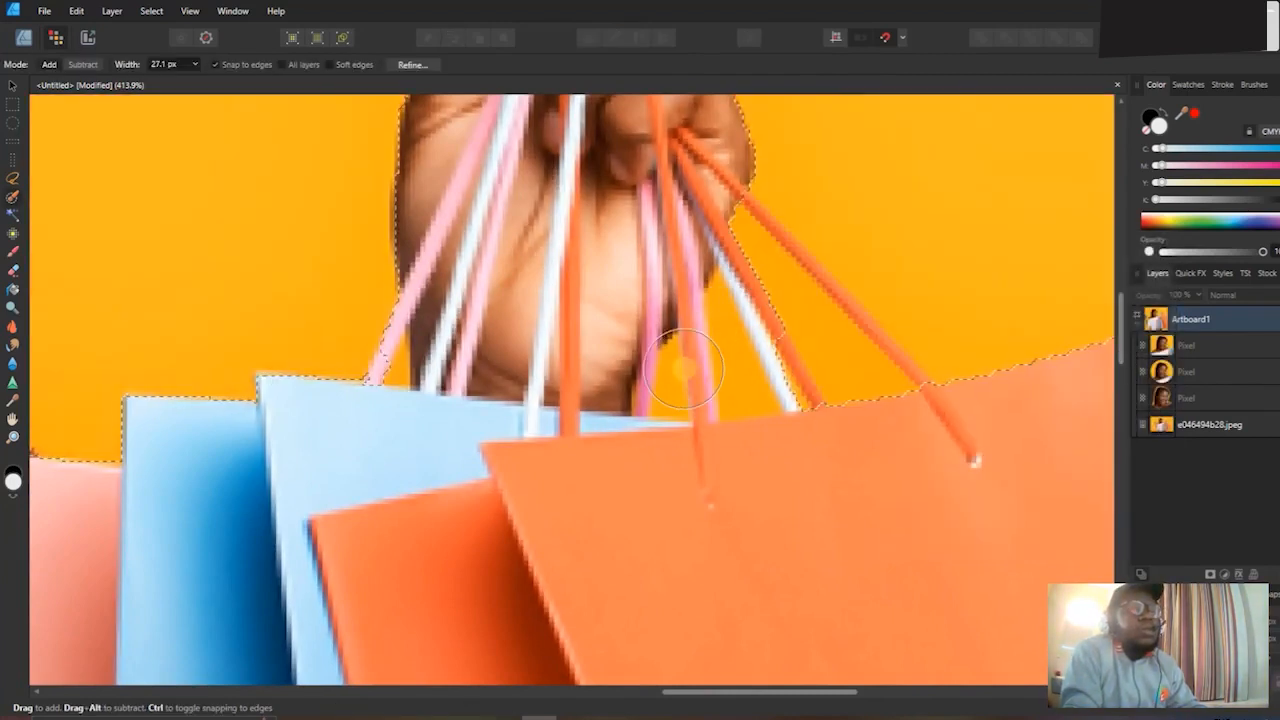
Set the brush width to 5.3 px, subtract the yellow gaps between the inner bag handles, and add the outer orange handle to the selection.
{"action": "key", "text": "bracketleft"}
{"action": "key", "text": "bracketleft"}
{"action": "key", "text": "bracketleft"}
{"action": "key", "text": "bracketleft"}
{"action": "key", "text": "bracketleft"}
{"action": "key", "text": "bracketleft"}
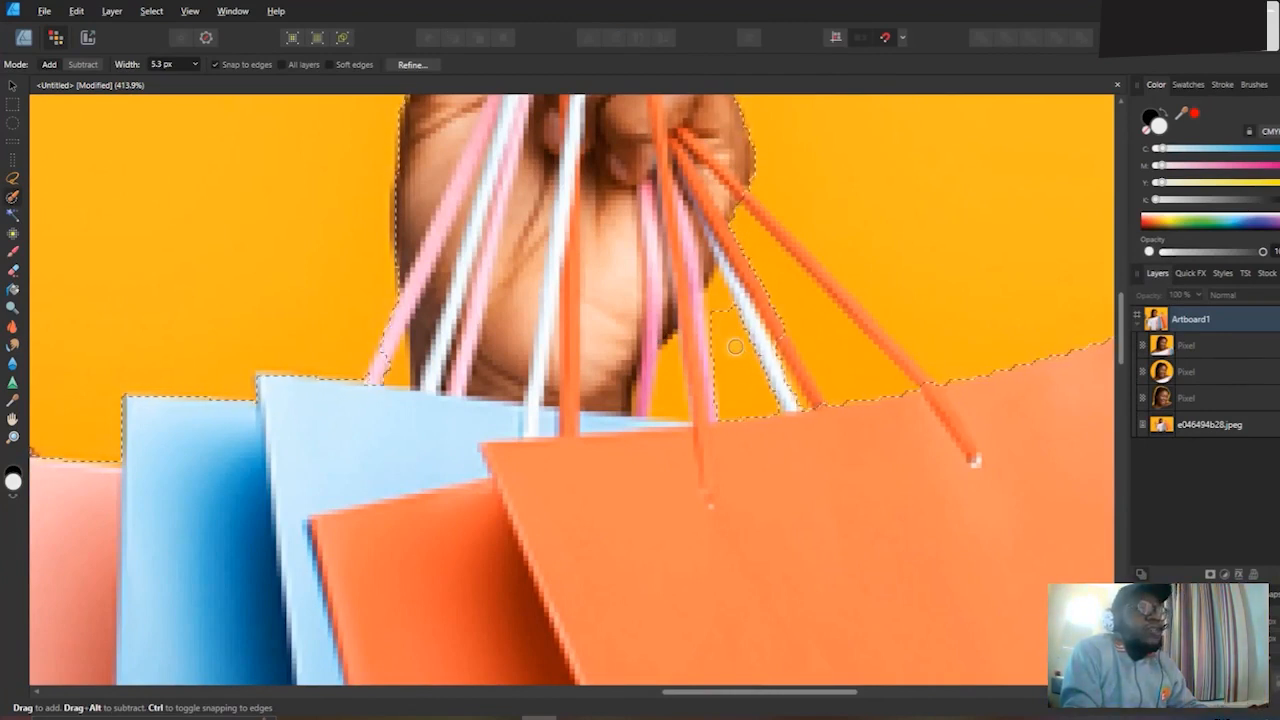
{"action": "mouse_move", "coordinate": [737, 343]}
{"action": "left_mouse_down"}
{"action": "mouse_move", "coordinate": [717, 285]}
{"action": "mouse_move", "coordinate": [688, 386]}
{"action": "mouse_move", "coordinate": [664, 370]}
{"action": "mouse_move", "coordinate": [667, 391]}
{"action": "mouse_move", "coordinate": [747, 335]}
{"action": "mouse_move", "coordinate": [814, 311]}
{"action": "mouse_move", "coordinate": [817, 344]}
{"action": "mouse_move", "coordinate": [784, 354]}
{"action": "mouse_move", "coordinate": [779, 342]}
{"action": "mouse_move", "coordinate": [807, 371]}
{"action": "mouse_move", "coordinate": [839, 375]}
{"action": "mouse_move", "coordinate": [851, 343]}
{"action": "mouse_move", "coordinate": [782, 285]}
{"action": "mouse_move", "coordinate": [741, 207]}
{"action": "mouse_move", "coordinate": [794, 269]}
{"action": "mouse_move", "coordinate": [909, 366]}
{"action": "left_mouse_up"}
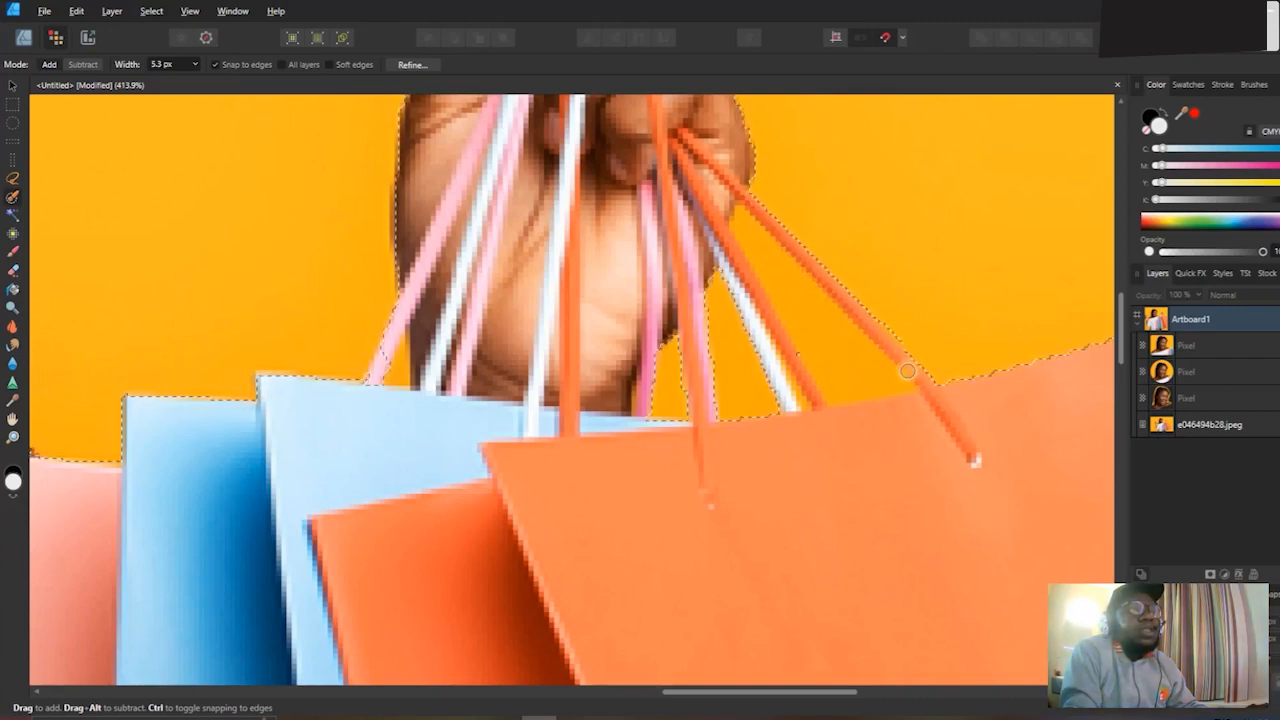
Subtract the yellow background between the two orange bag handles from the selection.
{"action": "left_click", "coordinate": [798, 356]}
{"action": "key", "text": "alt"}
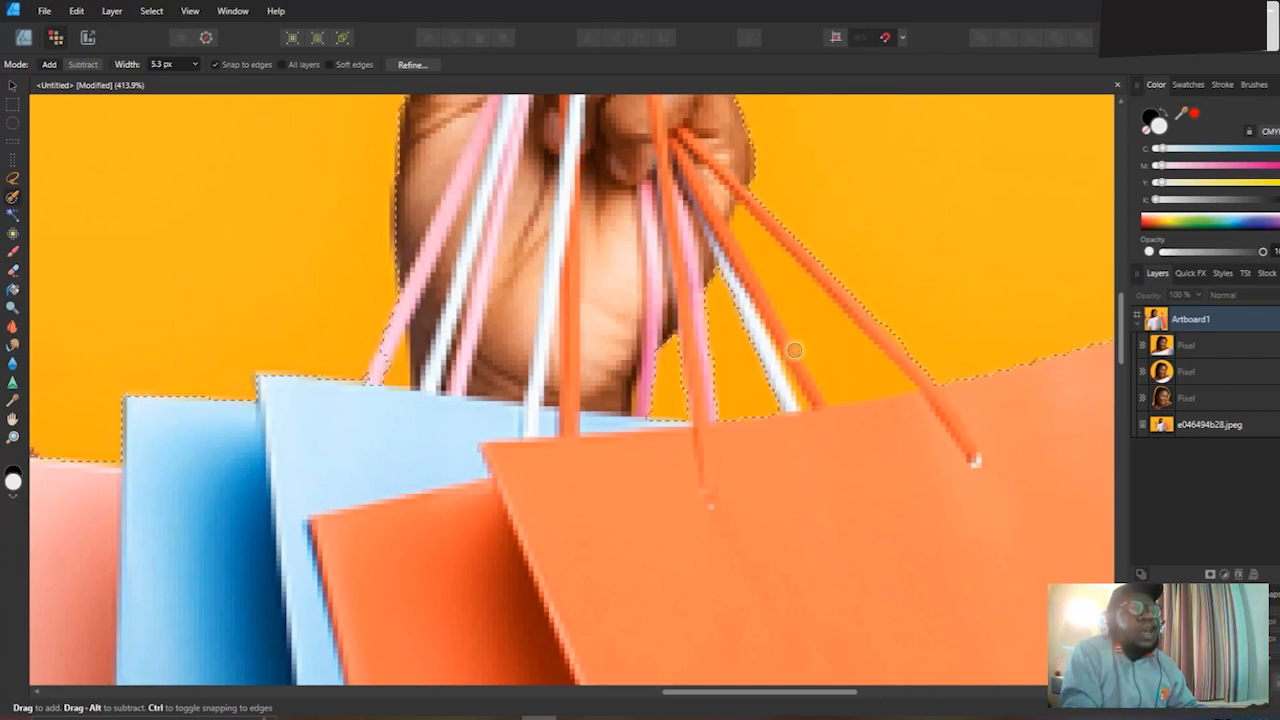
{"action": "key", "text": "alt"}
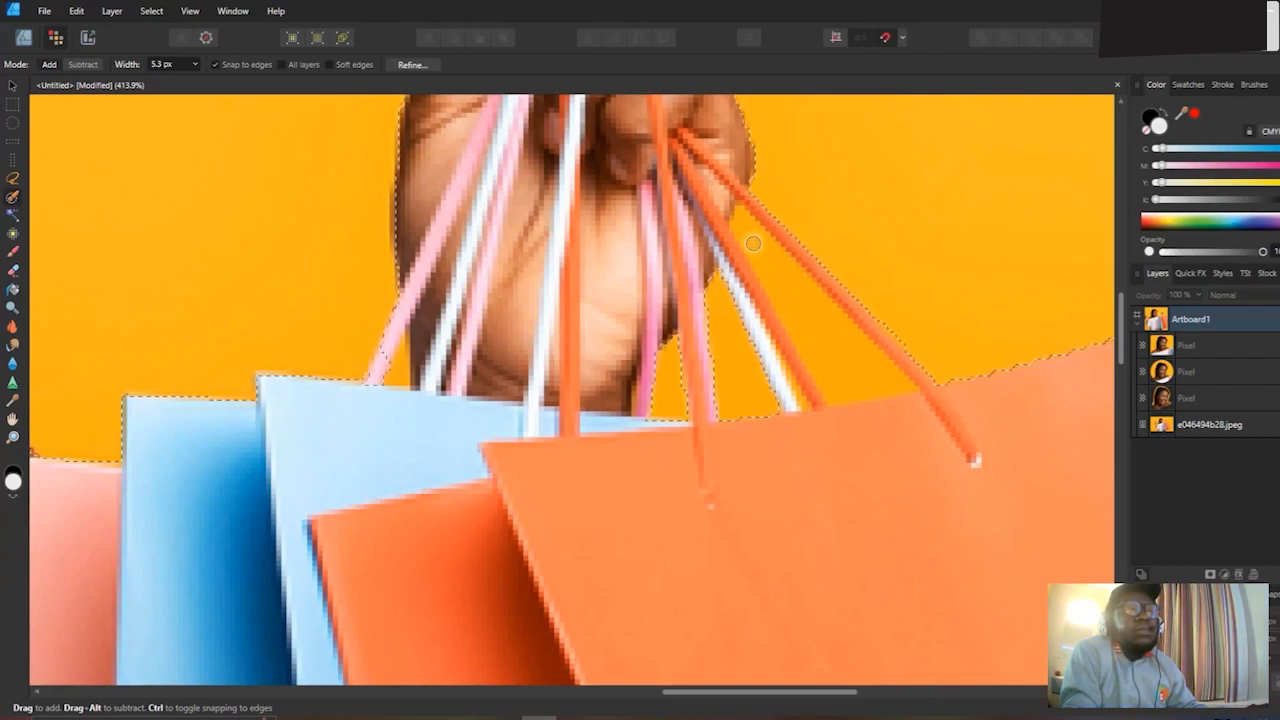
{"action": "mouse_move", "coordinate": [808, 309]}
{"action": "left_mouse_down"}
{"action": "mouse_move", "coordinate": [843, 354]}
{"action": "mouse_move", "coordinate": [841, 373]}
{"action": "mouse_move", "coordinate": [745, 235]}
{"action": "left_mouse_up"}
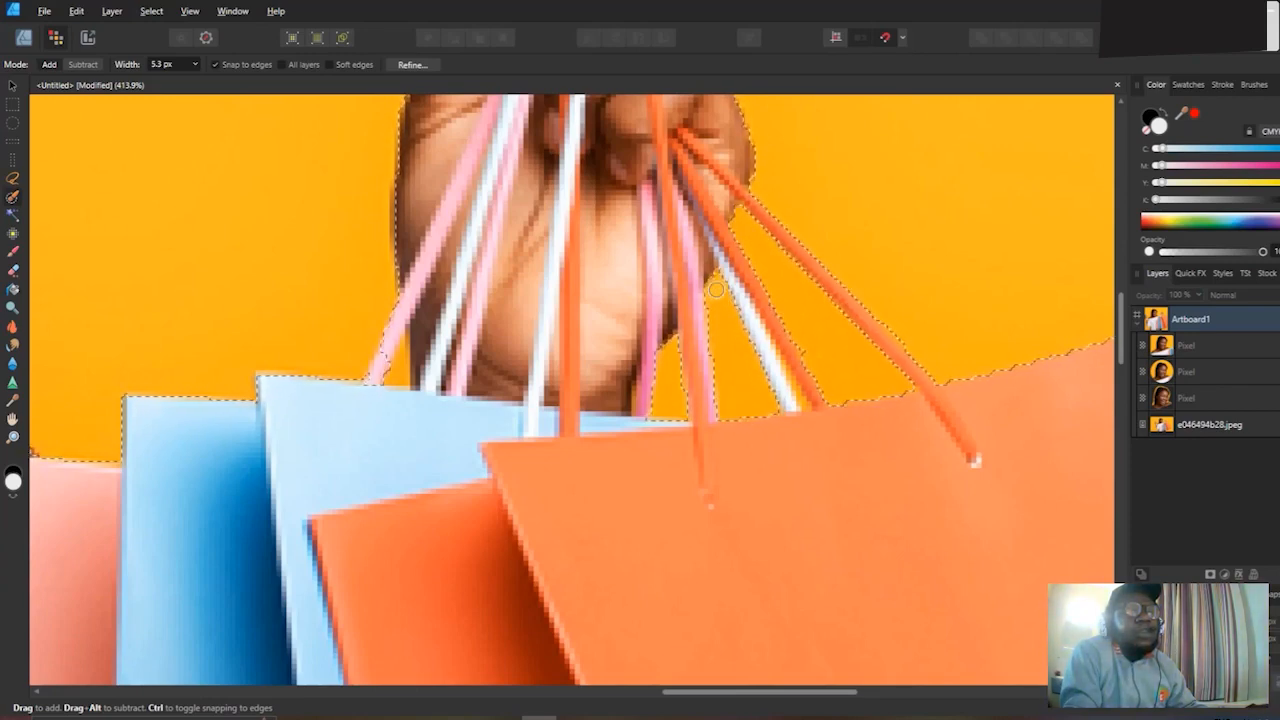
Refine the selection of the woman and bags with matte edges on and output it as a new layer.
{"action": "scroll", "coordinate": [767, 332], "scroll_direction": "down", "scroll_amount": 8}
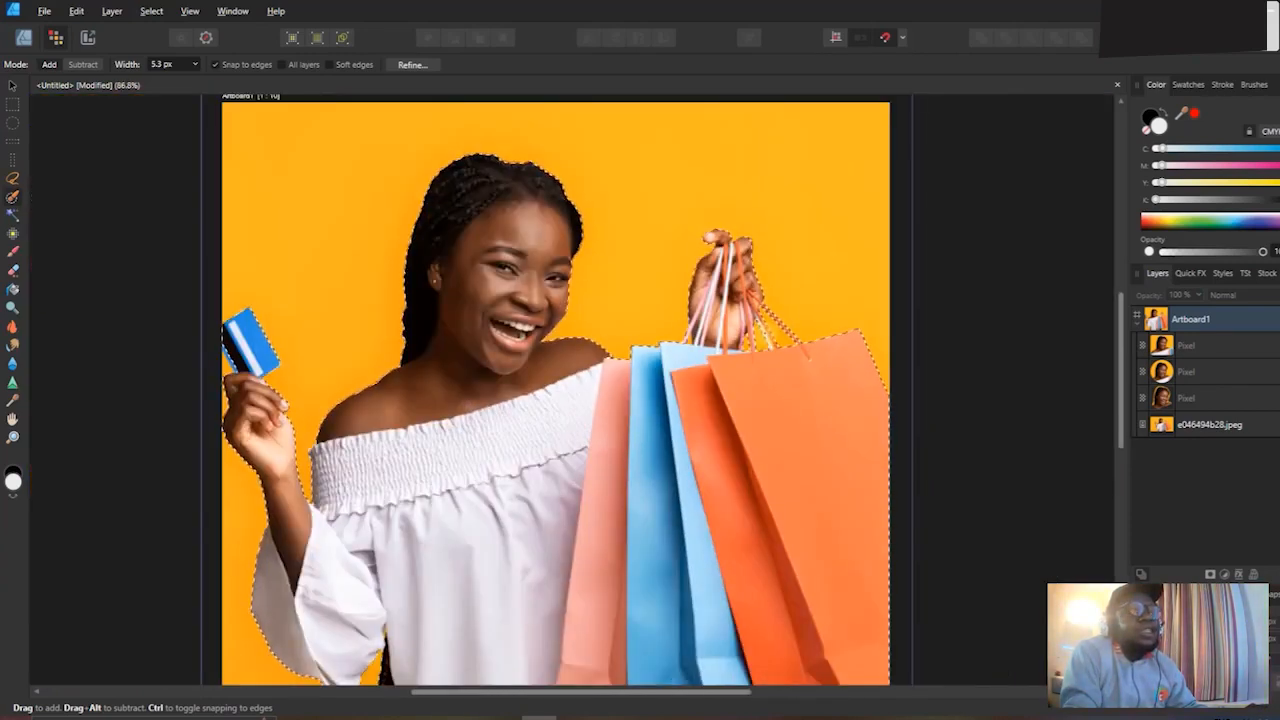
{"action": "scroll", "coordinate": [705, 334], "scroll_direction": "left", "scroll_amount": 2}
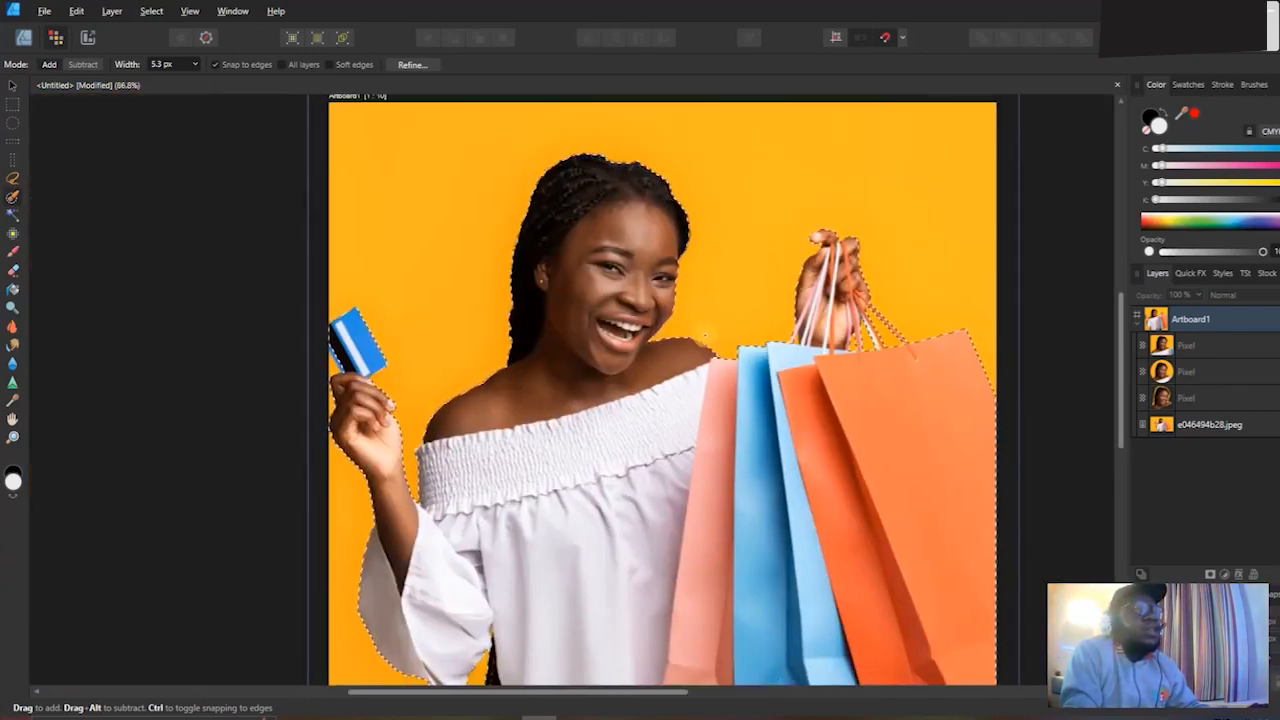
{"action": "left_click", "coordinate": [411, 65]}
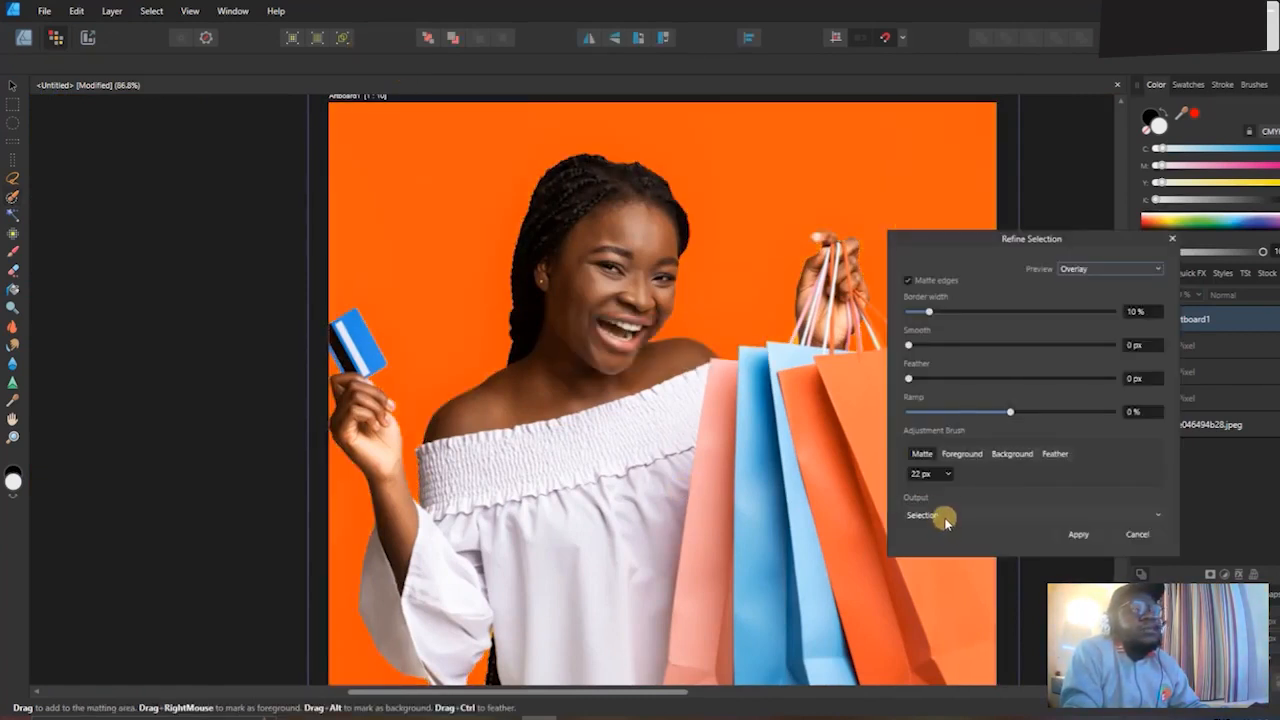
{"action": "left_click", "coordinate": [946, 518]}
{"action": "left_click", "coordinate": [949, 565]}
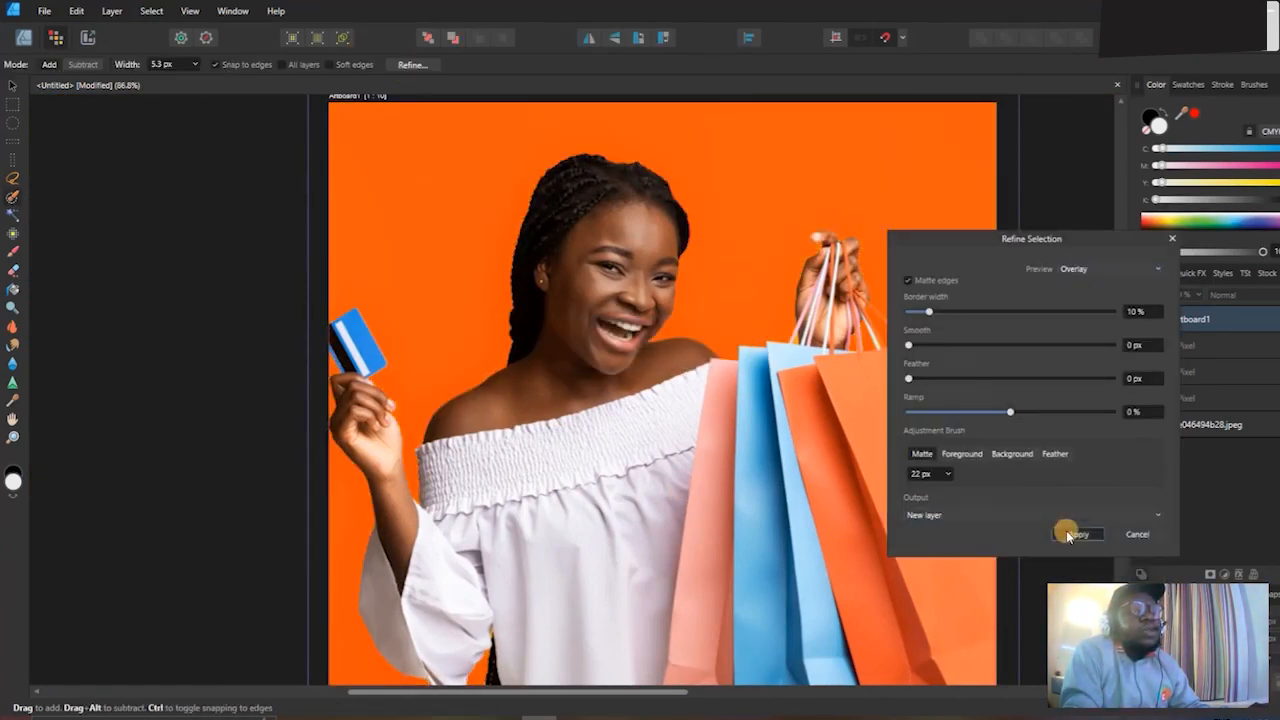
{"action": "left_click", "coordinate": [1063, 531]}
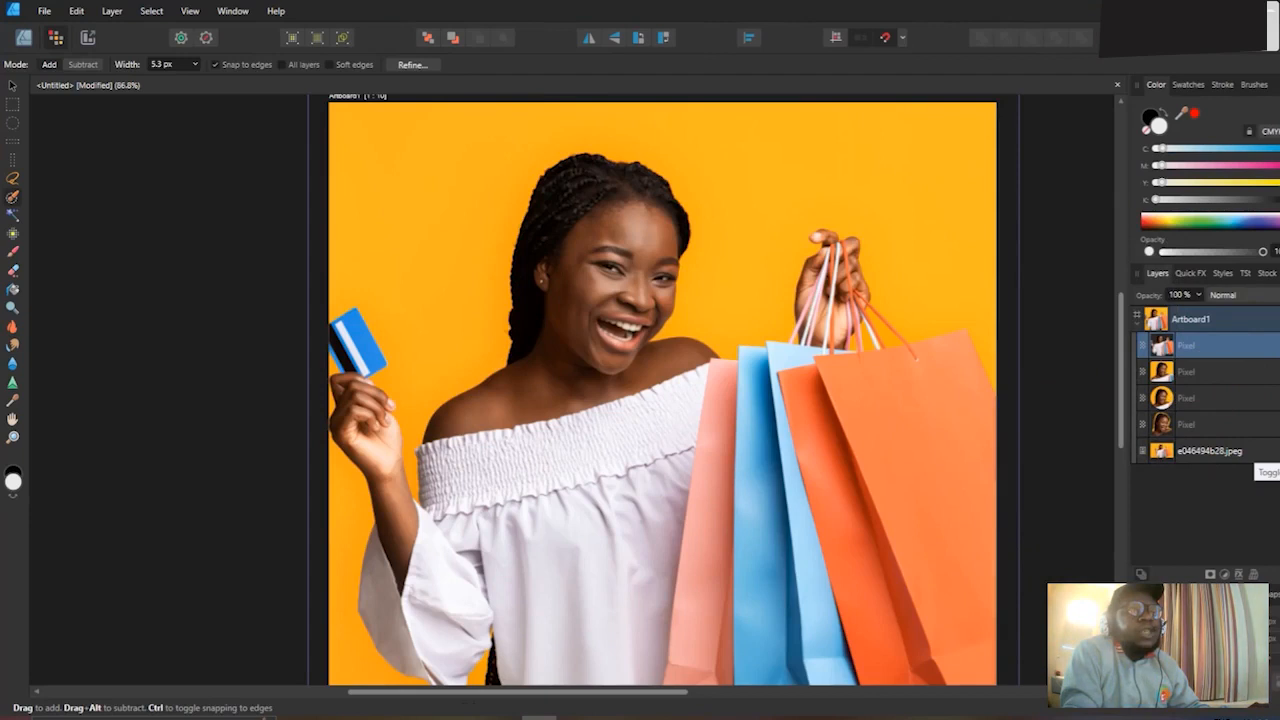
Hide the original photo layer beneath the cutout and switch to the Move tool.
{"action": "left_click", "coordinate": [1268, 451]}
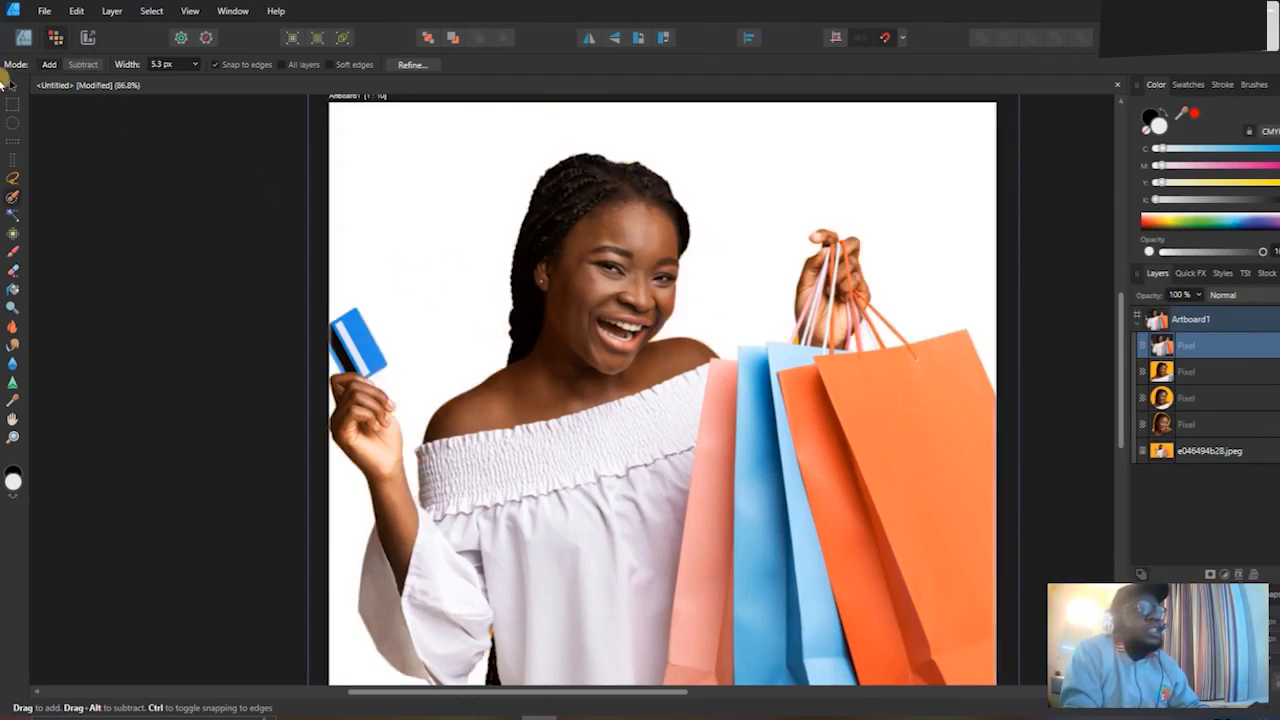
{"action": "left_click", "coordinate": [12, 86]}
{"action": "scroll", "coordinate": [490, 330], "scroll_direction": "down", "scroll_amount": 2}
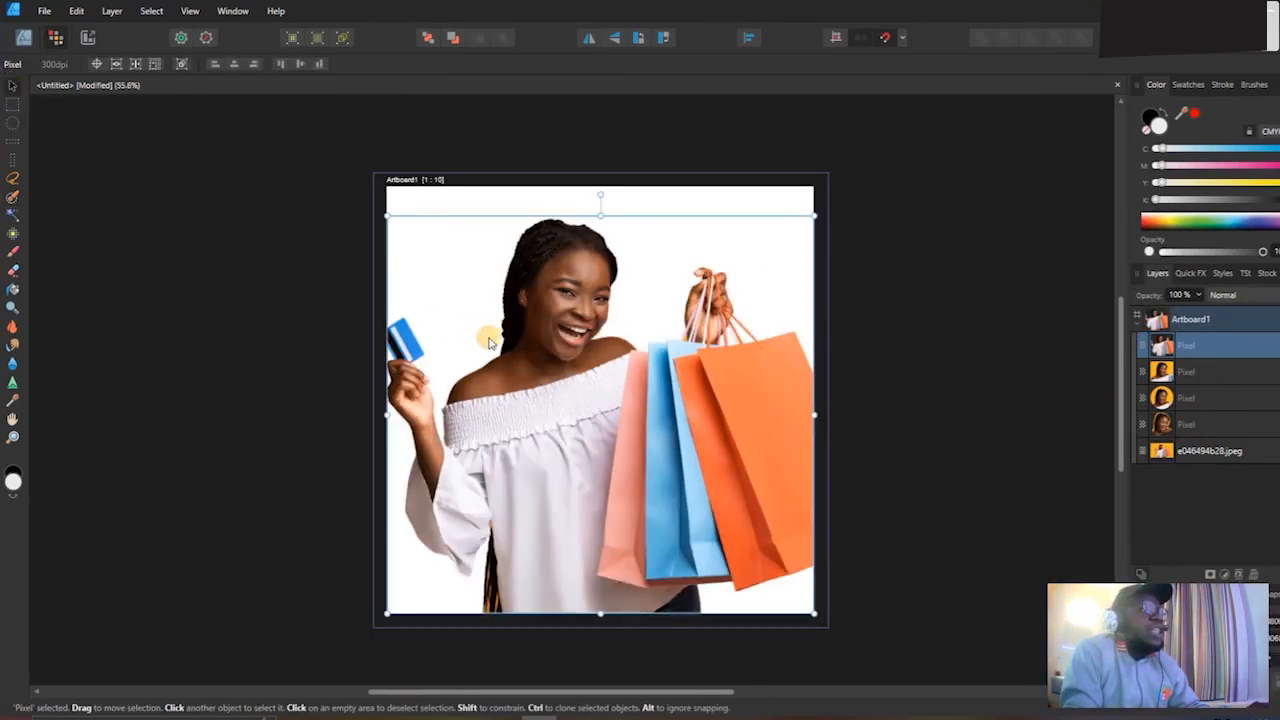
Fill Artboard1 with bright magenta picked from the HSL Color Wheel as the cutout's background.
{"action": "left_click", "coordinate": [416, 180]}
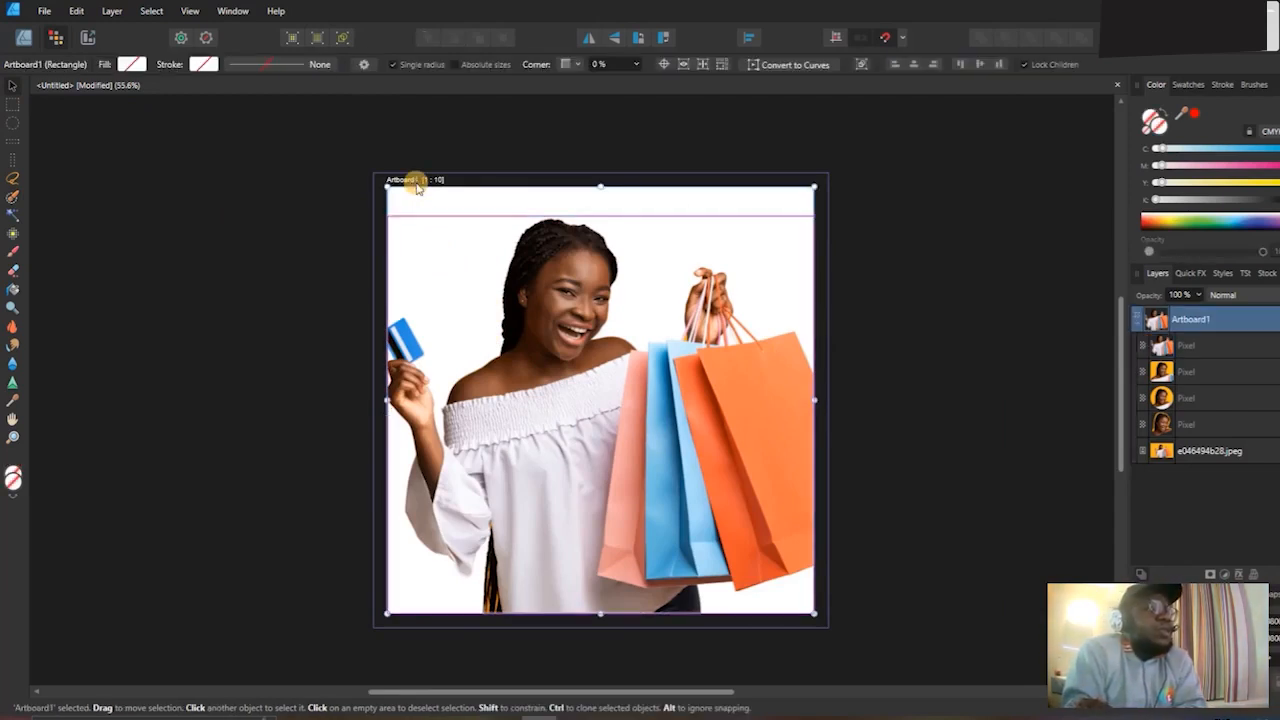
{"action": "left_click", "coordinate": [381, 200]}
{"action": "left_click", "coordinate": [408, 178]}
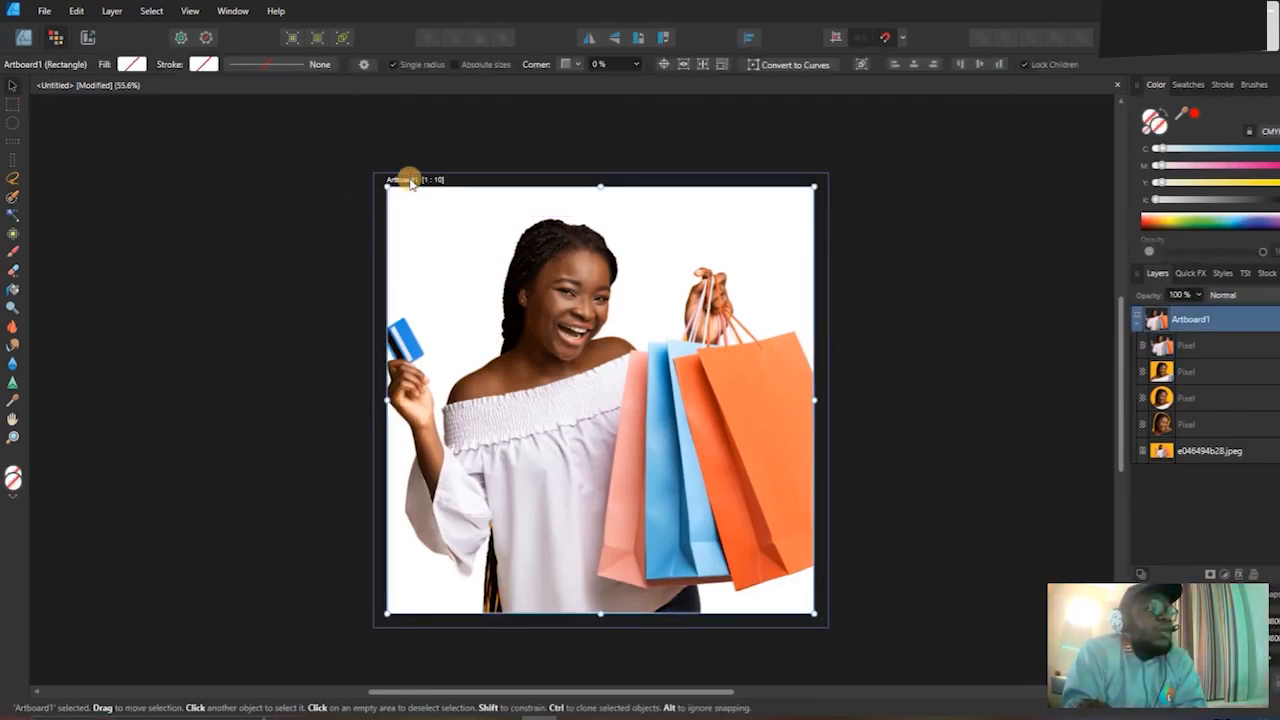
{"action": "left_click", "coordinate": [140, 66]}
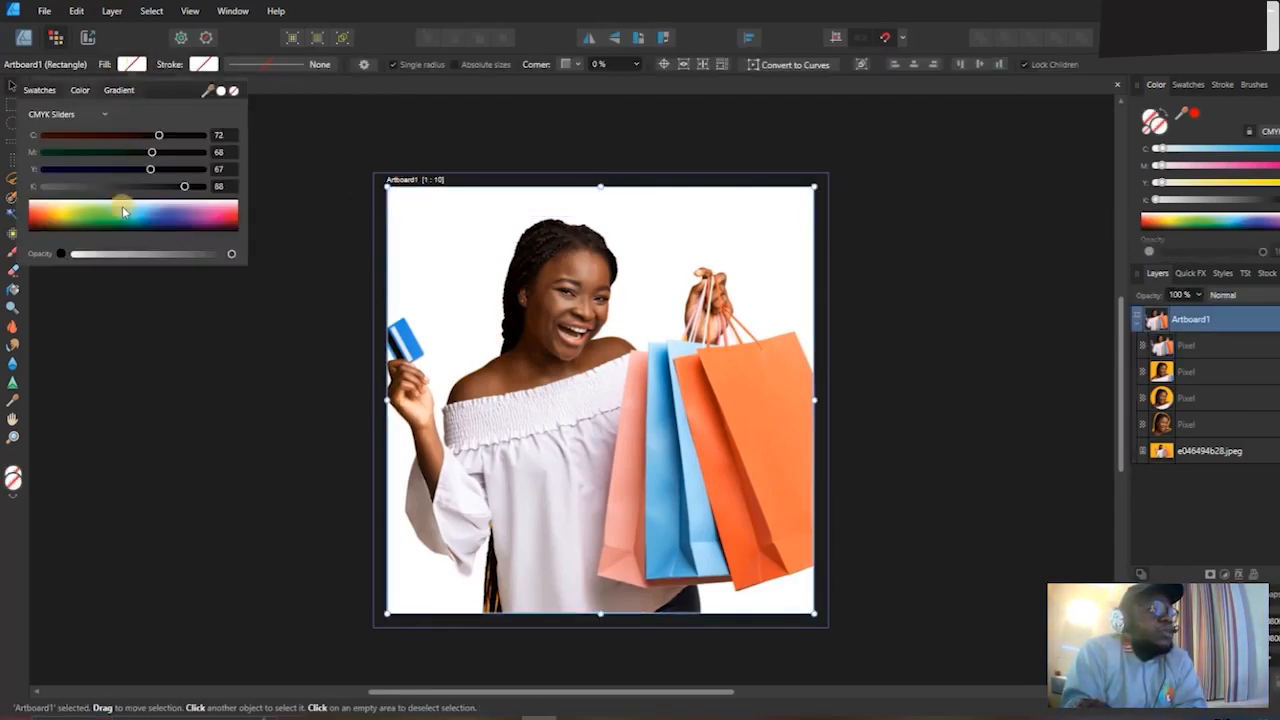
{"action": "left_click", "coordinate": [90, 112]}
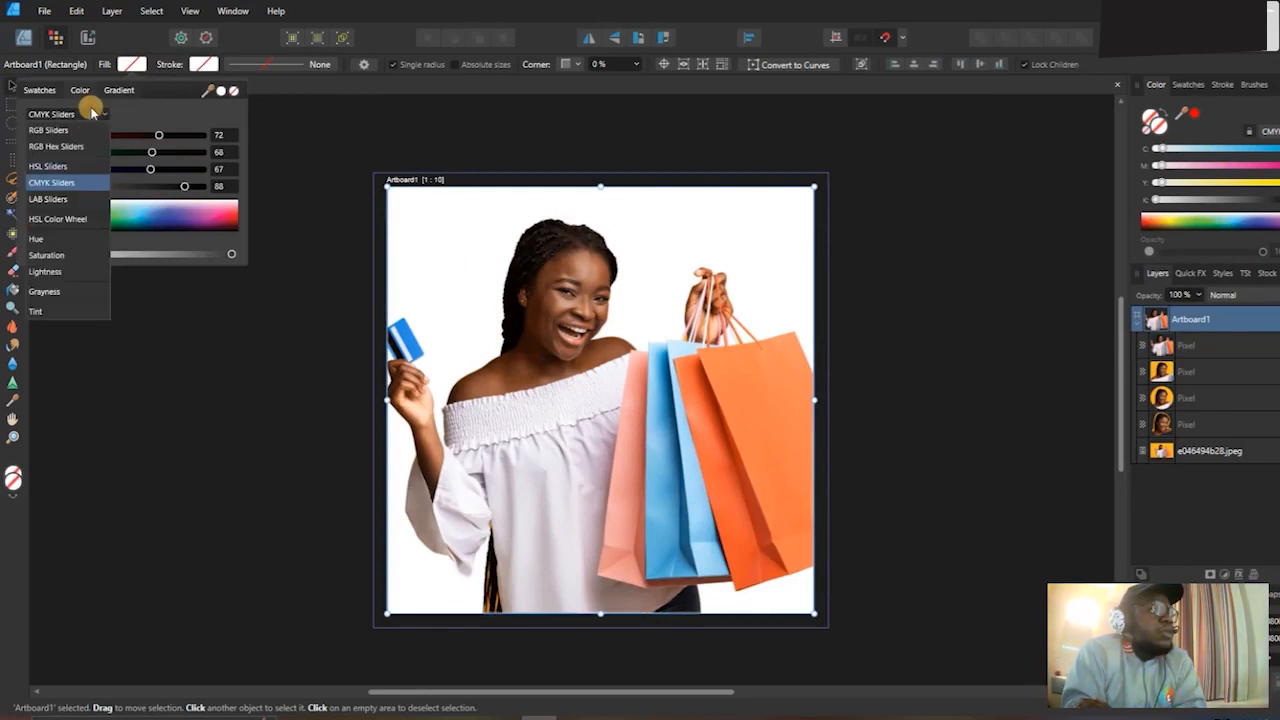
{"action": "left_click", "coordinate": [72, 218]}
{"action": "left_click_drag", "start_coordinate": [184, 195], "coordinate": [138, 183]}
{"action": "left_click", "coordinate": [543, 366]}
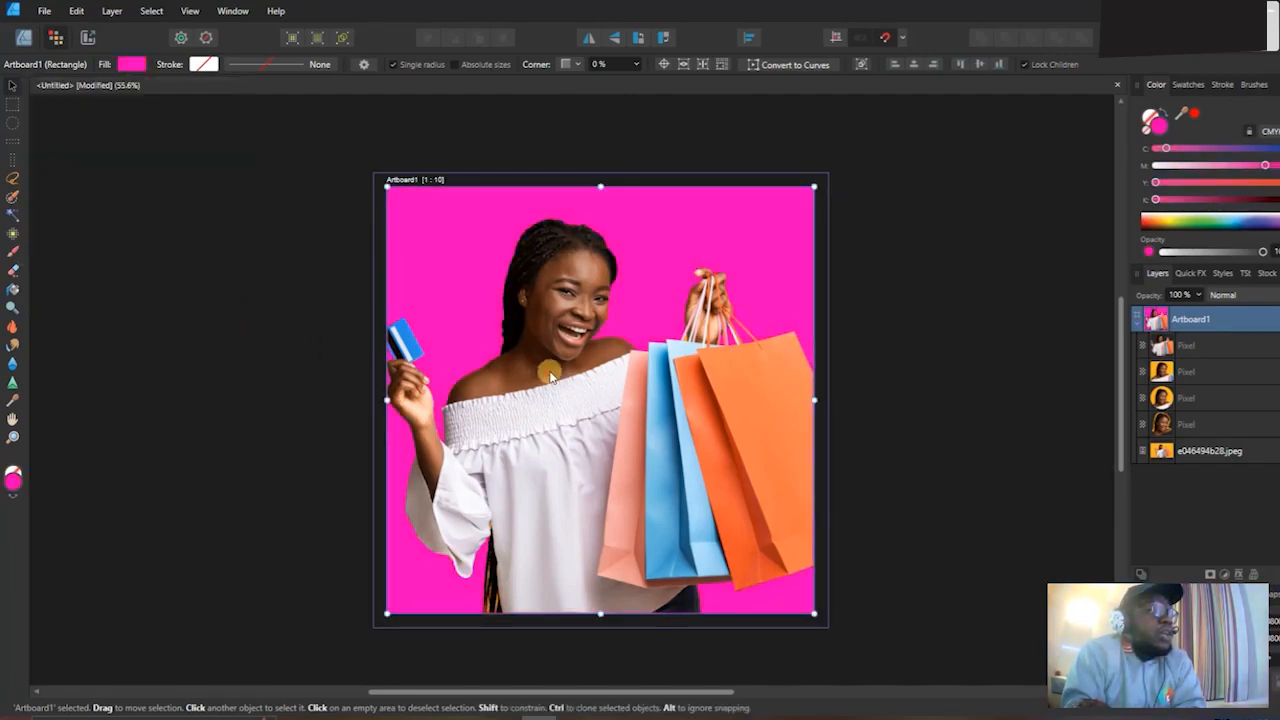
Select the new cutout and deselect it again, hide its layer, and show the original photo.
{"action": "left_click", "coordinate": [550, 375]}
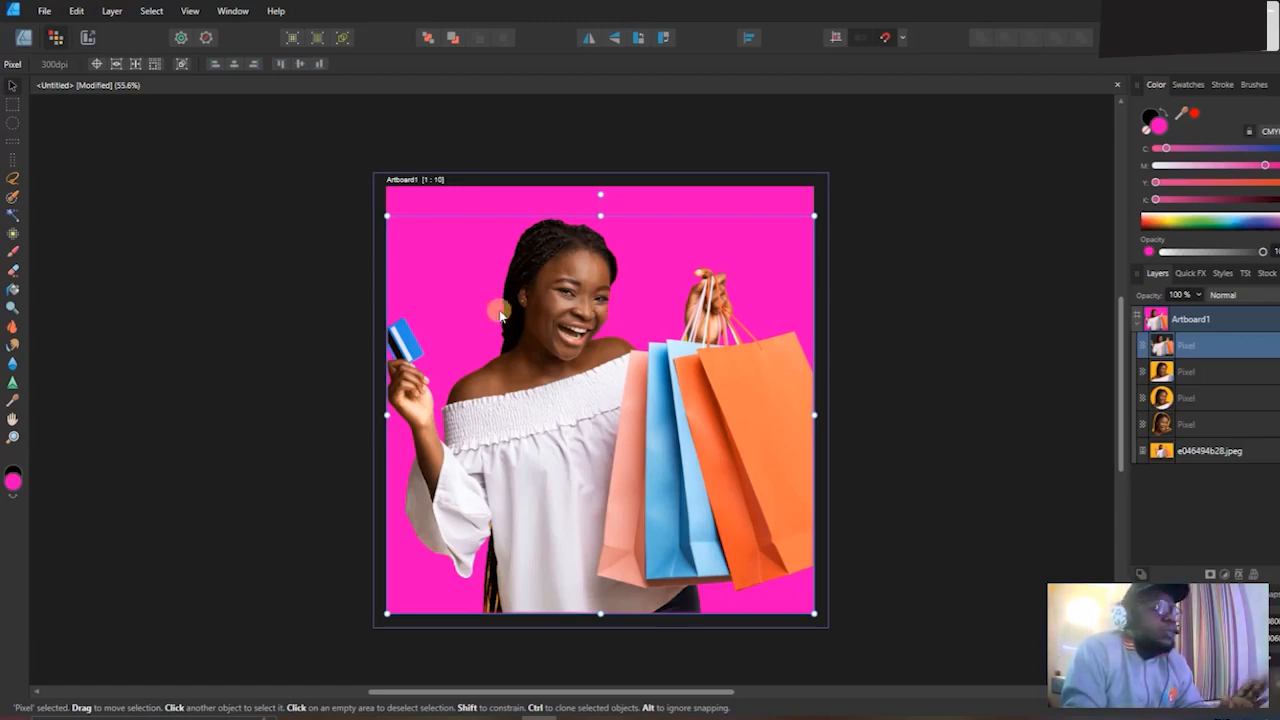
{"action": "left_click", "coordinate": [115, 253]}
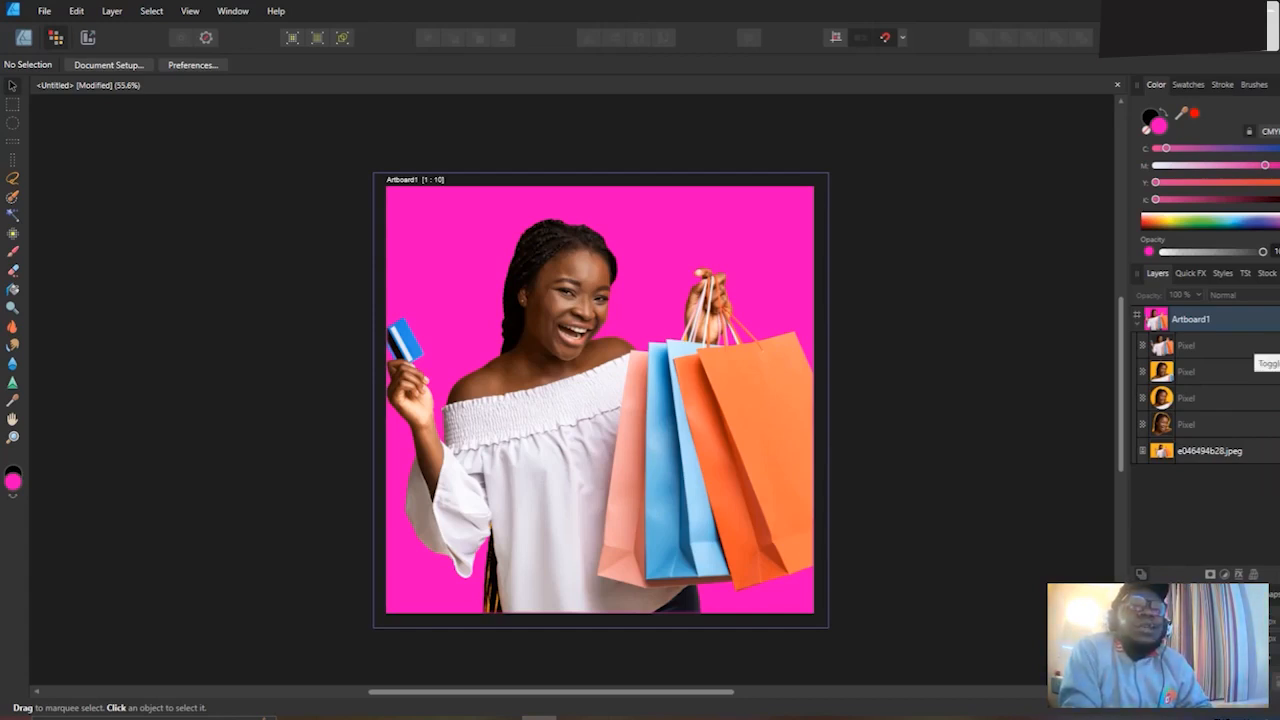
{"action": "left_click", "coordinate": [1279, 346]}
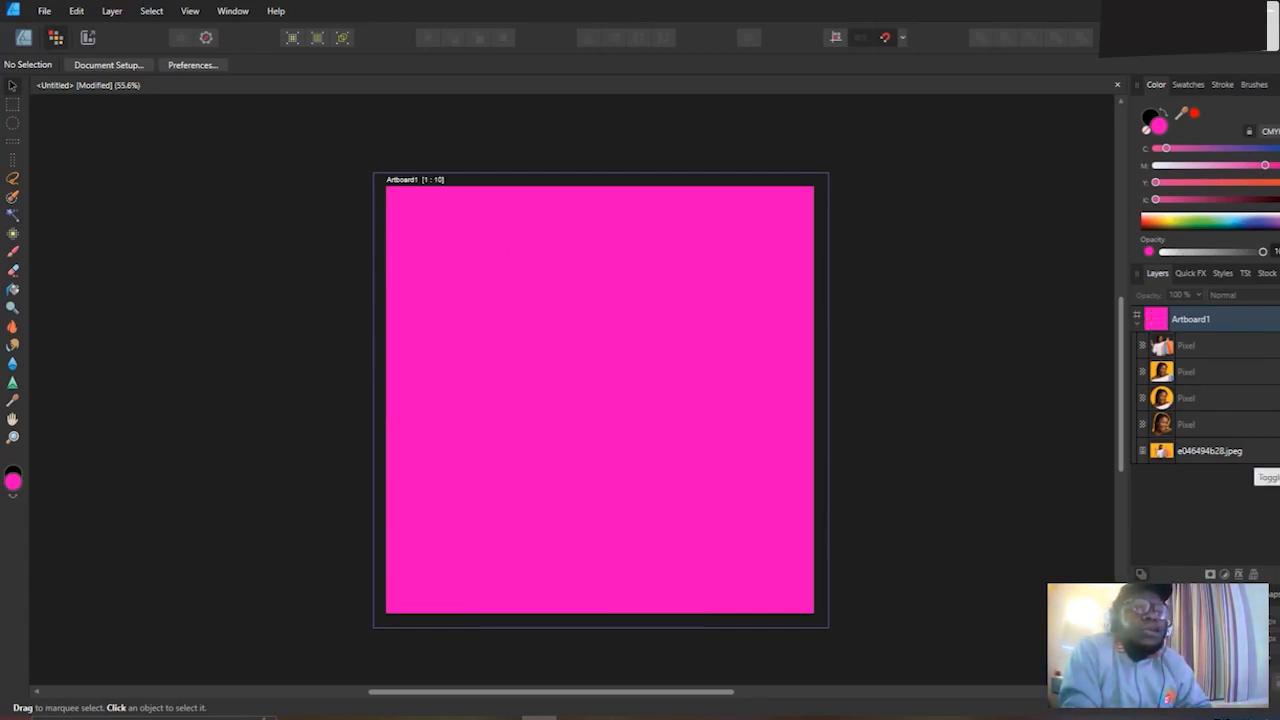
{"action": "left_click", "coordinate": [1279, 451]}
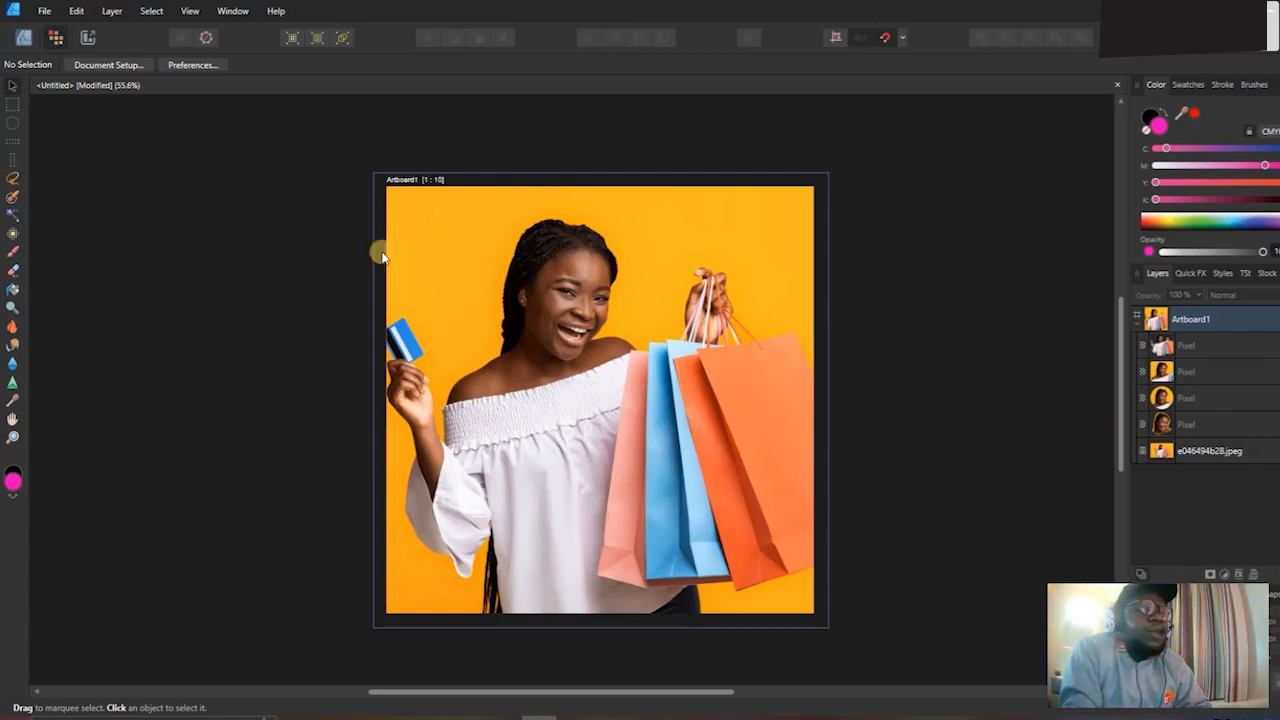
Activate the Flood Select tool and try flood-selecting from the woman's face, at 11 % and 18 % tolerance.
{"action": "left_click", "coordinate": [14, 215]}
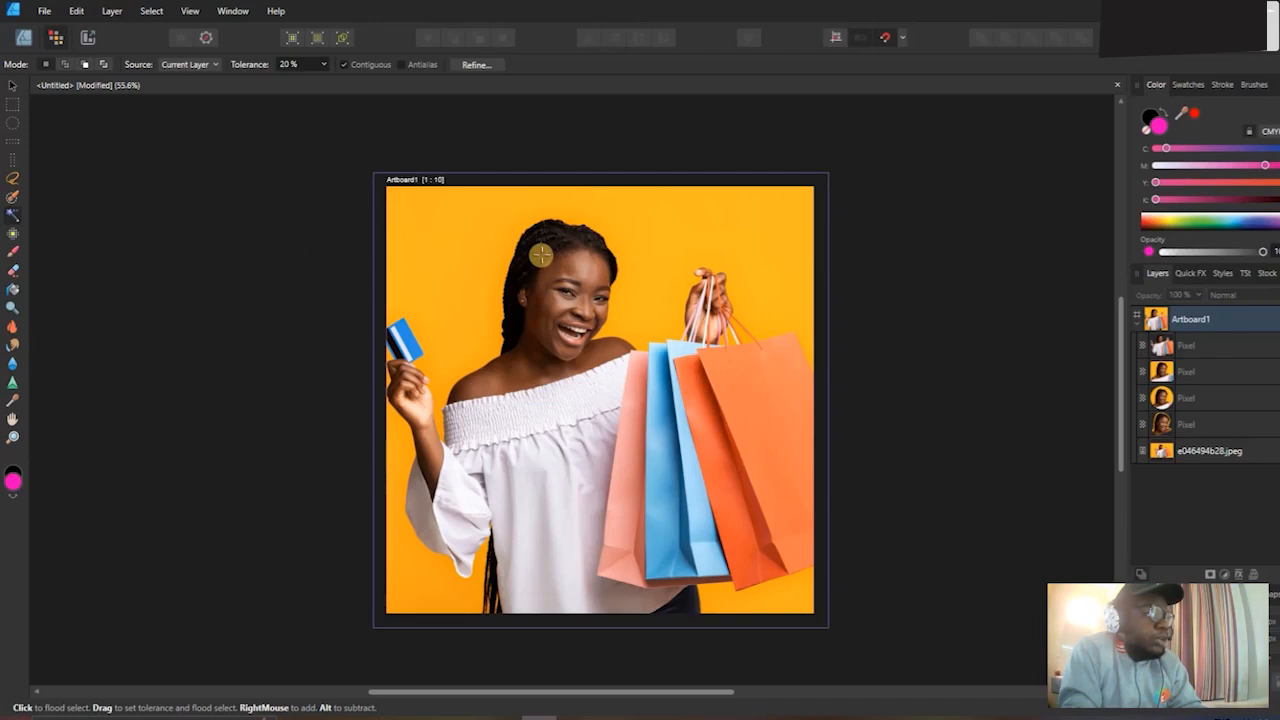
{"action": "left_click_drag", "start_coordinate": [552, 302], "coordinate": [558, 335]}
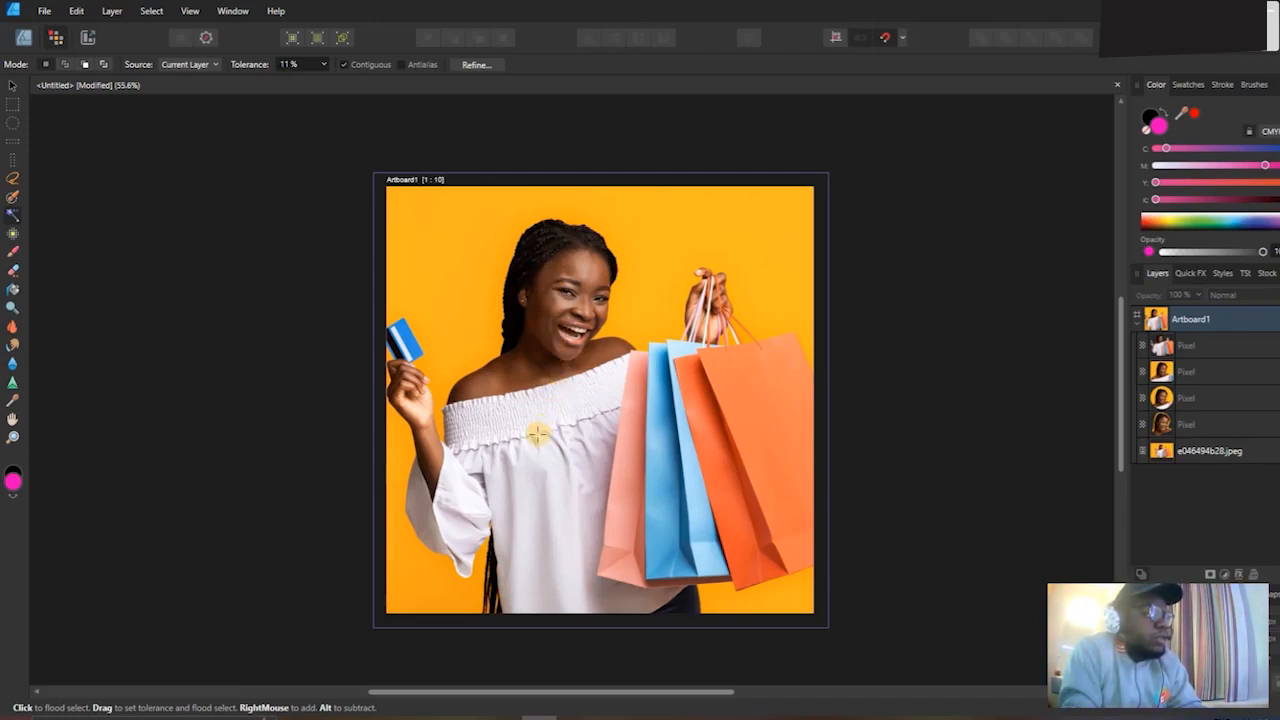
{"action": "left_click_drag", "start_coordinate": [571, 310], "coordinate": [572, 347]}
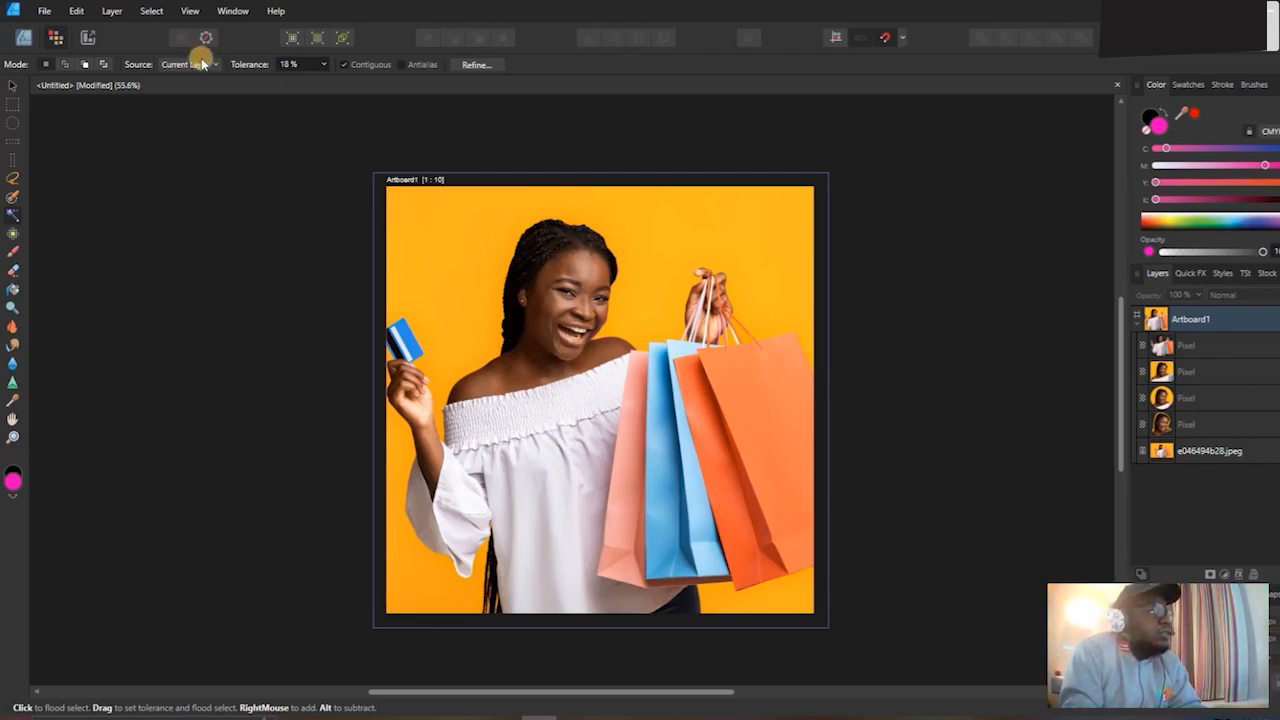
Select the e046494b28.jpeg photo layer and try flood-selecting the braids, forehead and shoulders at tolerances between 4 and 8 %.
{"action": "left_click", "coordinate": [1207, 450]}
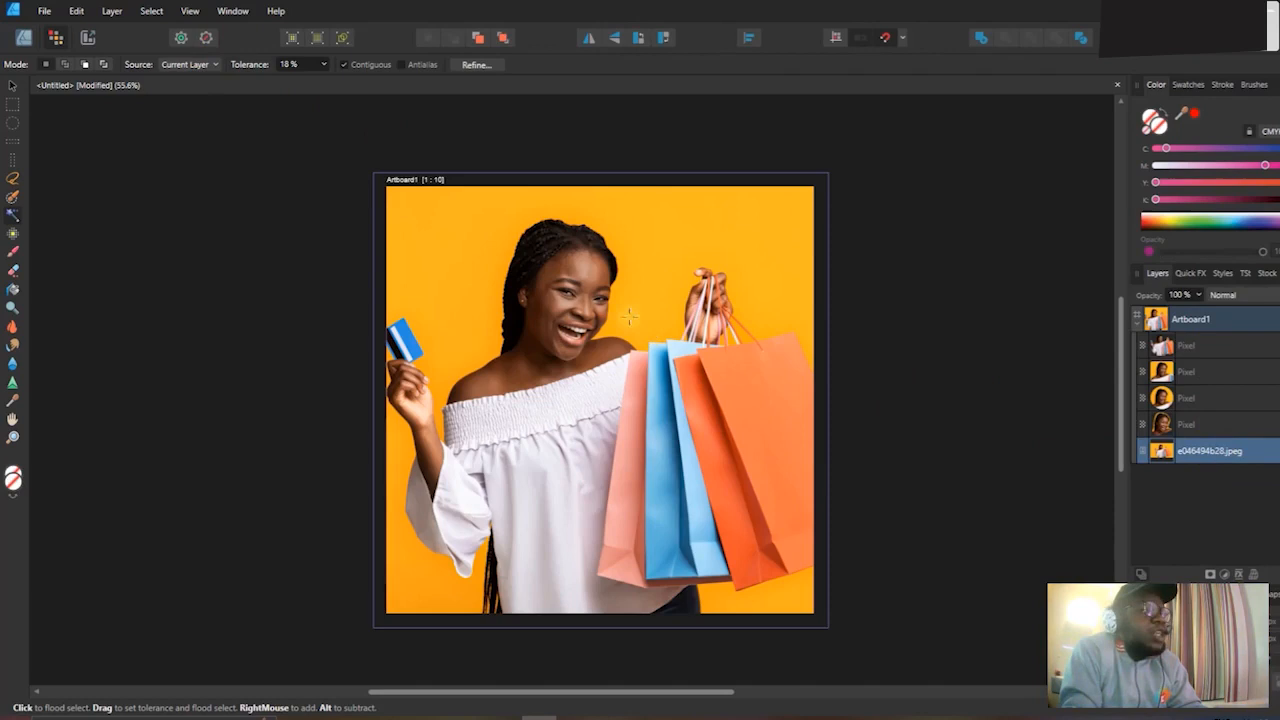
{"action": "left_click_drag", "start_coordinate": [515, 281], "coordinate": [545, 323]}
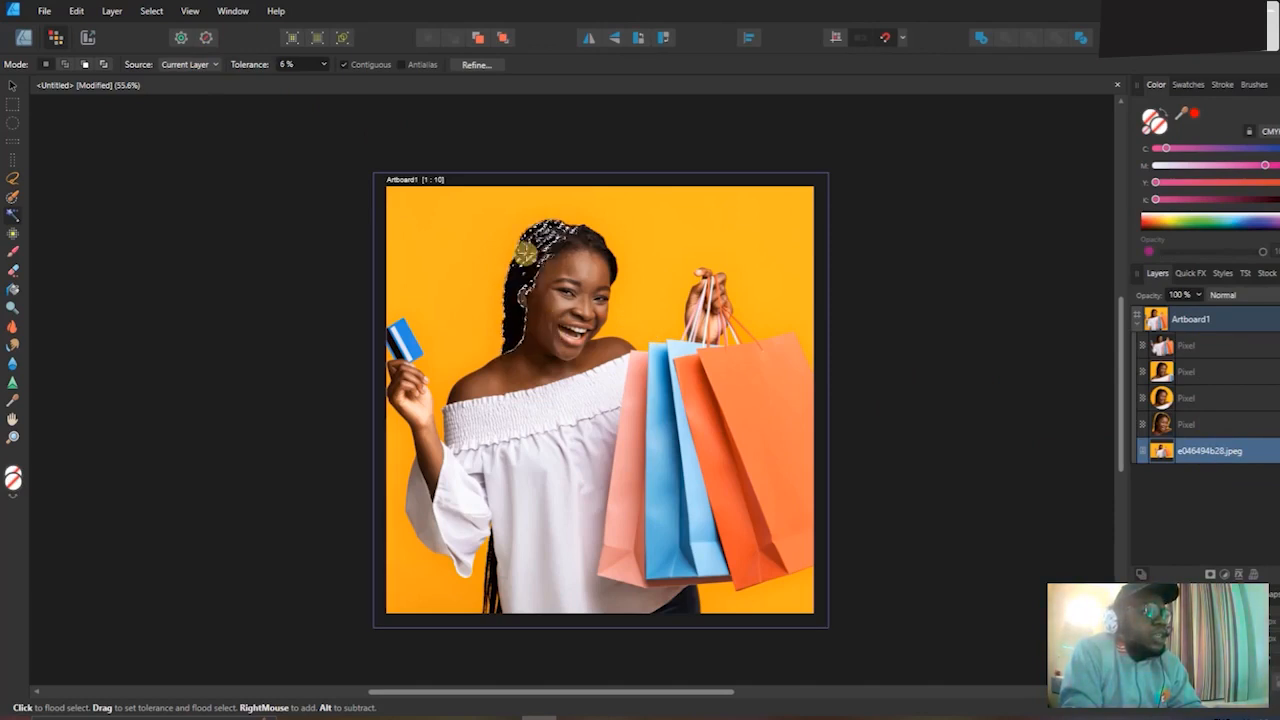
{"action": "left_click_drag", "start_coordinate": [563, 266], "coordinate": [579, 349]}
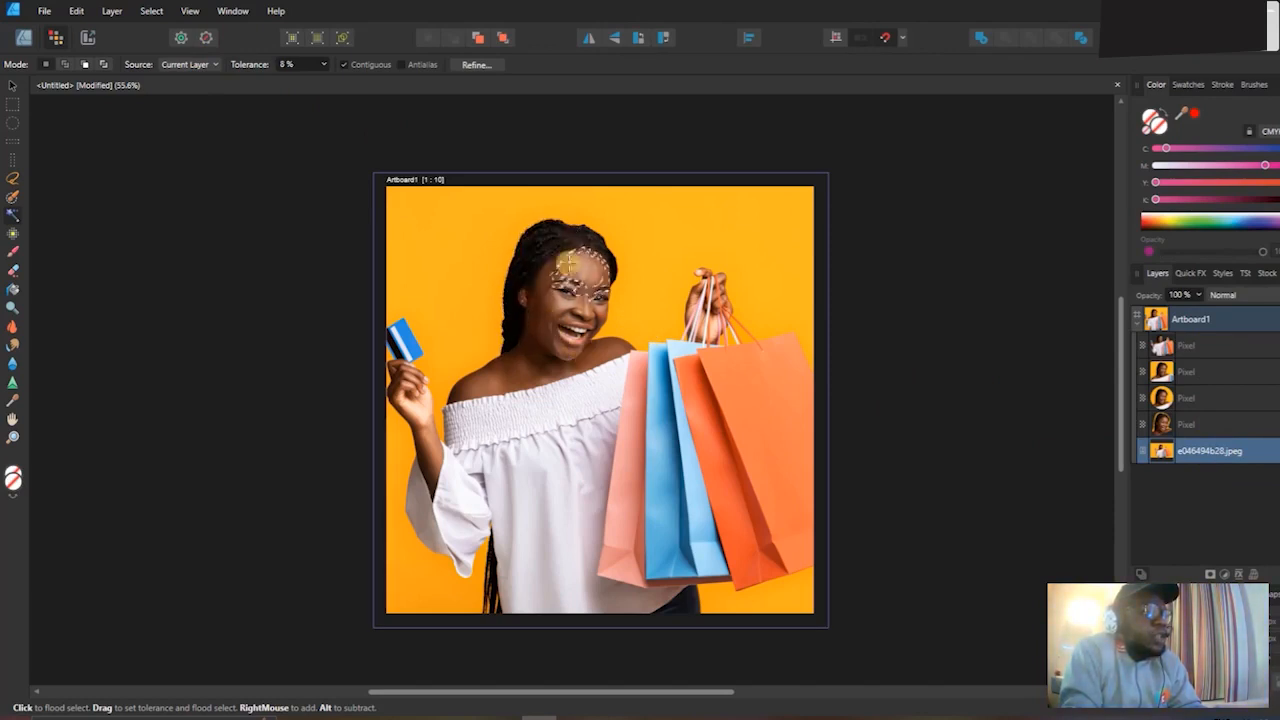
{"action": "left_click_drag", "start_coordinate": [548, 251], "coordinate": [539, 288]}
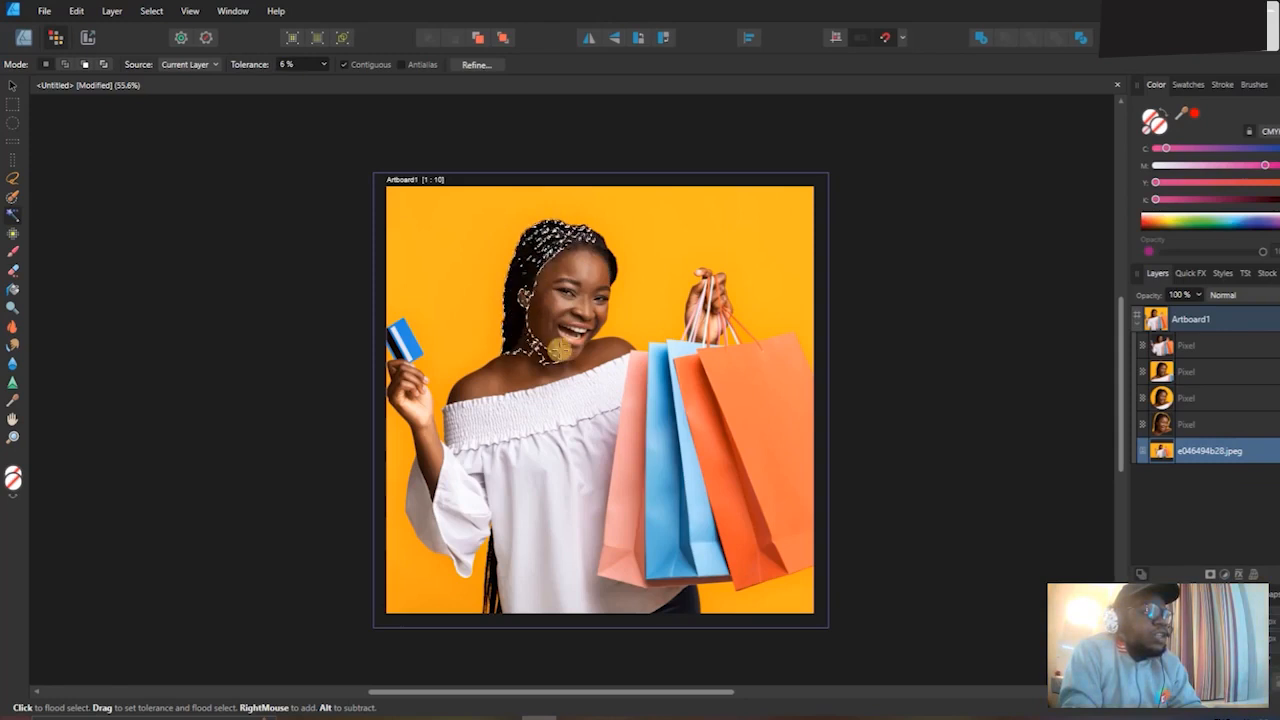
{"action": "left_click_drag", "start_coordinate": [516, 402], "coordinate": [513, 406]}
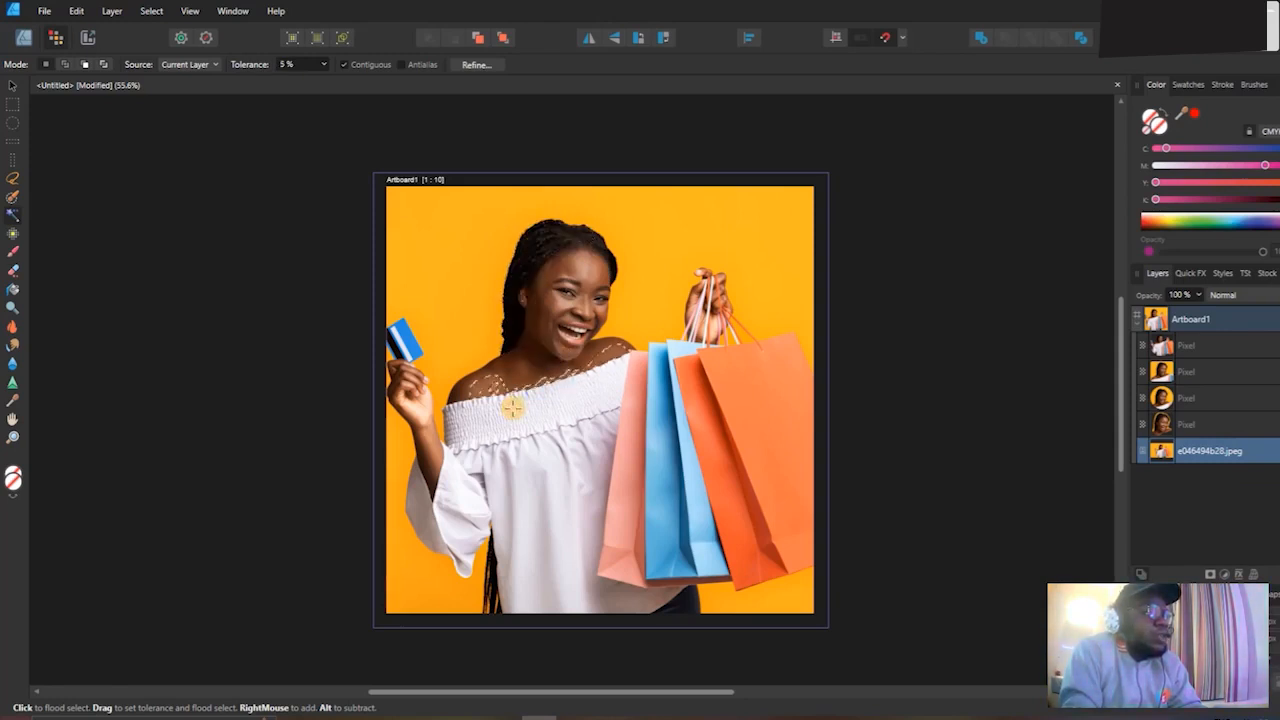
{"action": "left_click_drag", "start_coordinate": [528, 340], "coordinate": [533, 338]}
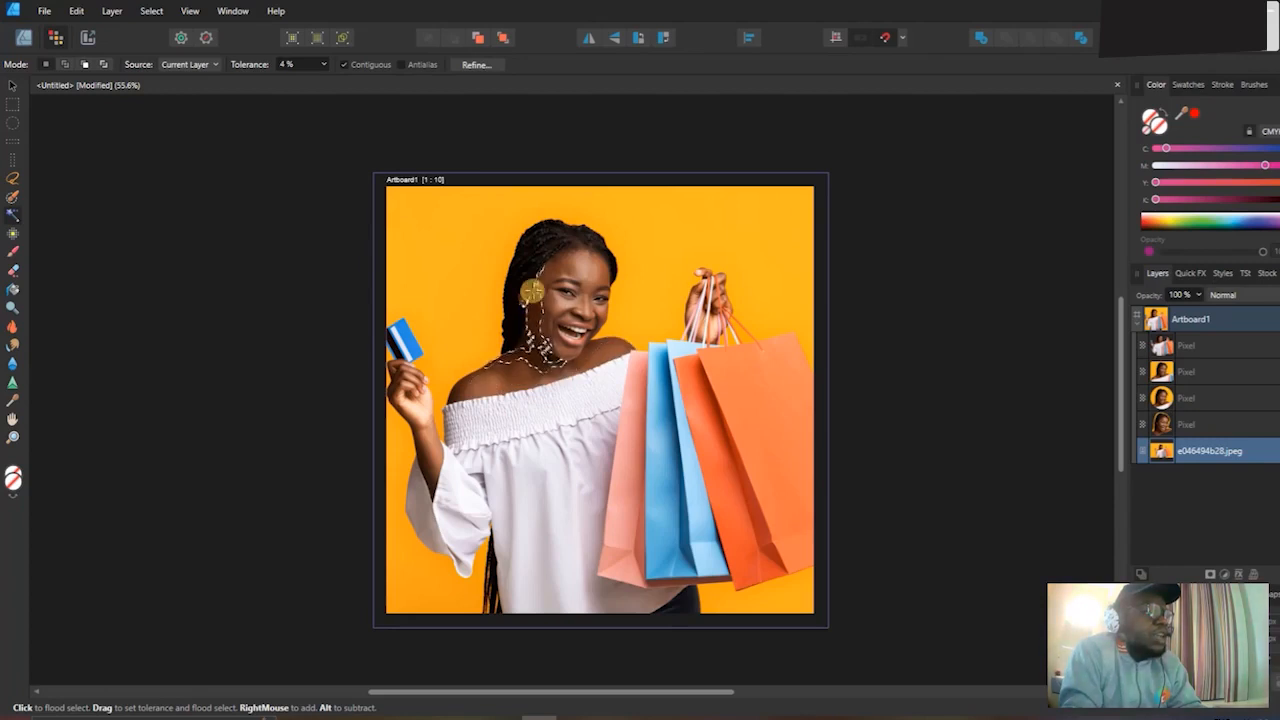
Try flood-selecting other areas around the hair, raised hand and blouse, ending with the woman's skin at 12 % tolerance.
{"action": "left_click_drag", "start_coordinate": [513, 293], "coordinate": [585, 260]}
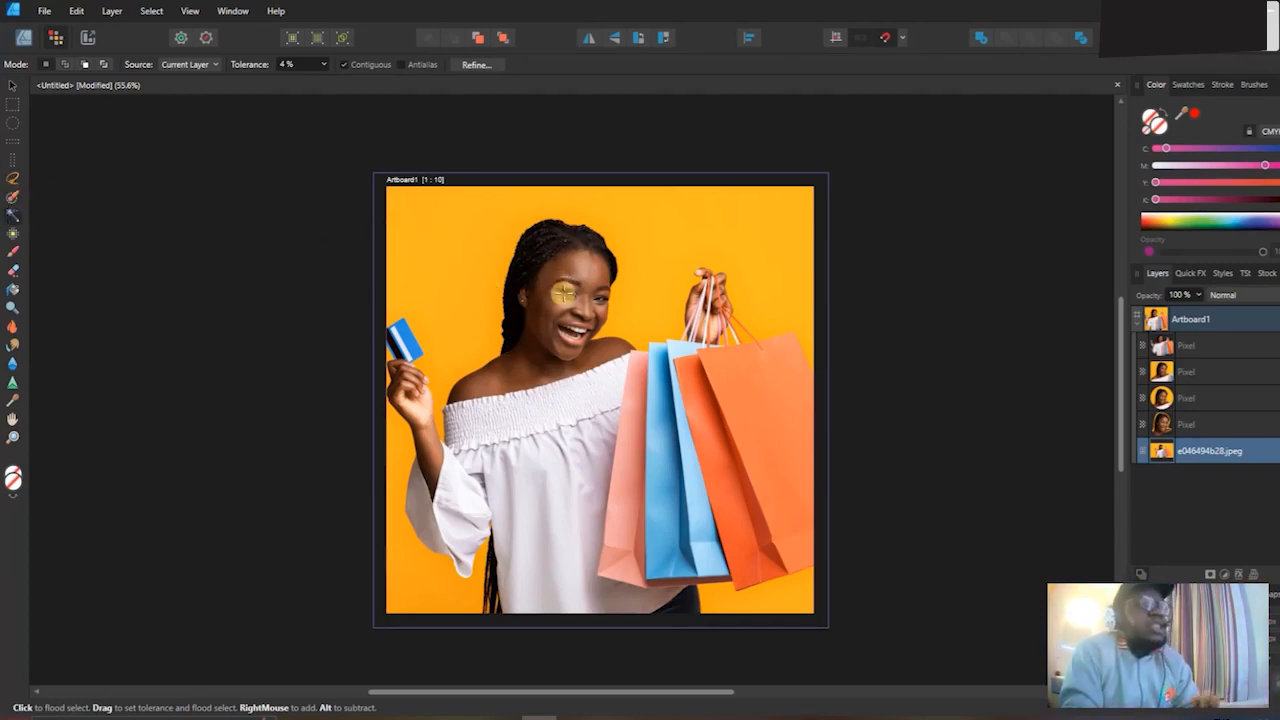
{"action": "left_click_drag", "start_coordinate": [717, 338], "coordinate": [710, 343]}
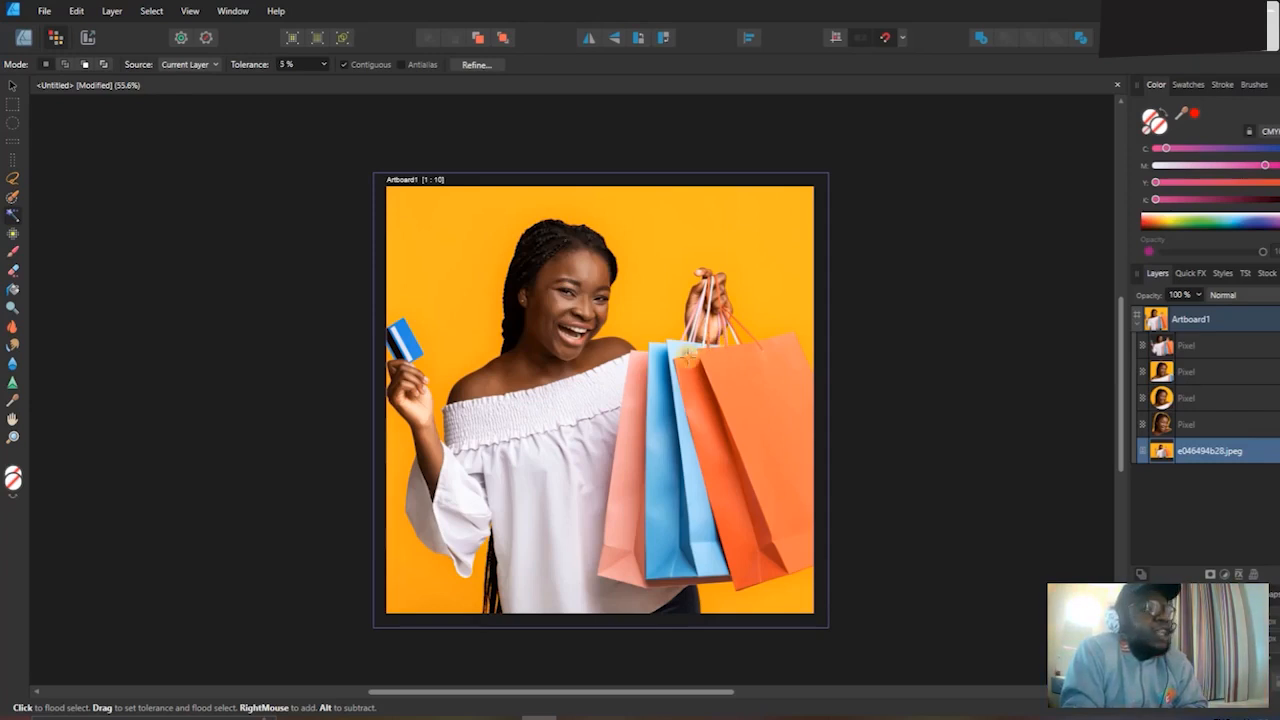
{"action": "left_click_drag", "start_coordinate": [638, 382], "coordinate": [520, 433]}
{"action": "left_click_drag", "start_coordinate": [509, 372], "coordinate": [576, 392]}
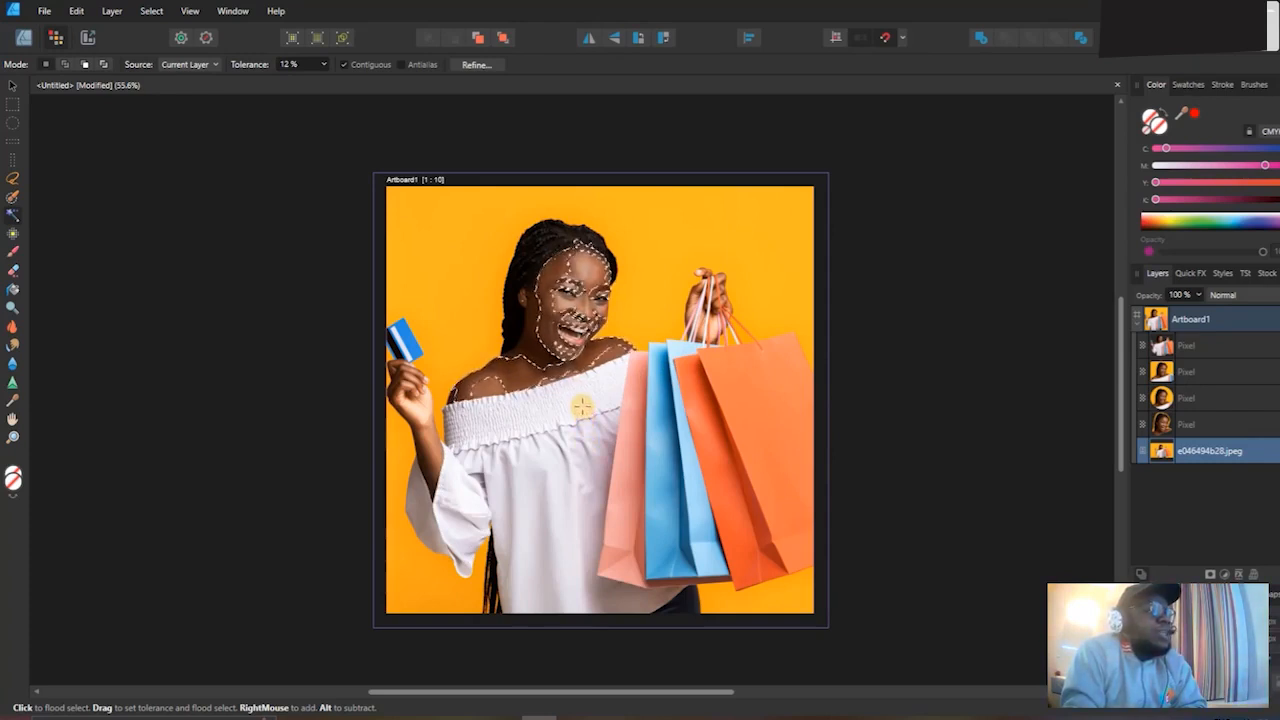
Adjust the Flood Select tolerance, sampling the face at 8 % and the blouse at 5 %.
{"action": "left_click", "coordinate": [323, 64]}
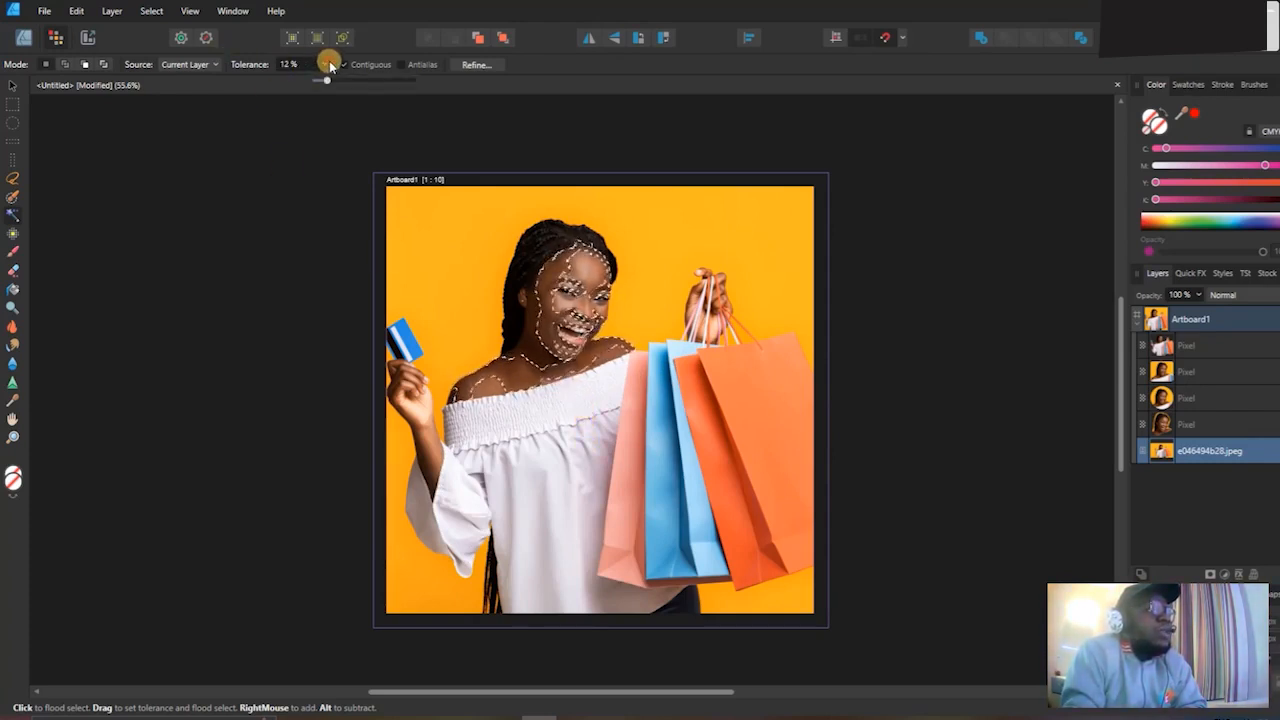
{"action": "left_click_drag", "start_coordinate": [329, 81], "coordinate": [400, 81]}
{"action": "left_click", "coordinate": [530, 274]}
{"action": "left_click", "coordinate": [569, 322]}
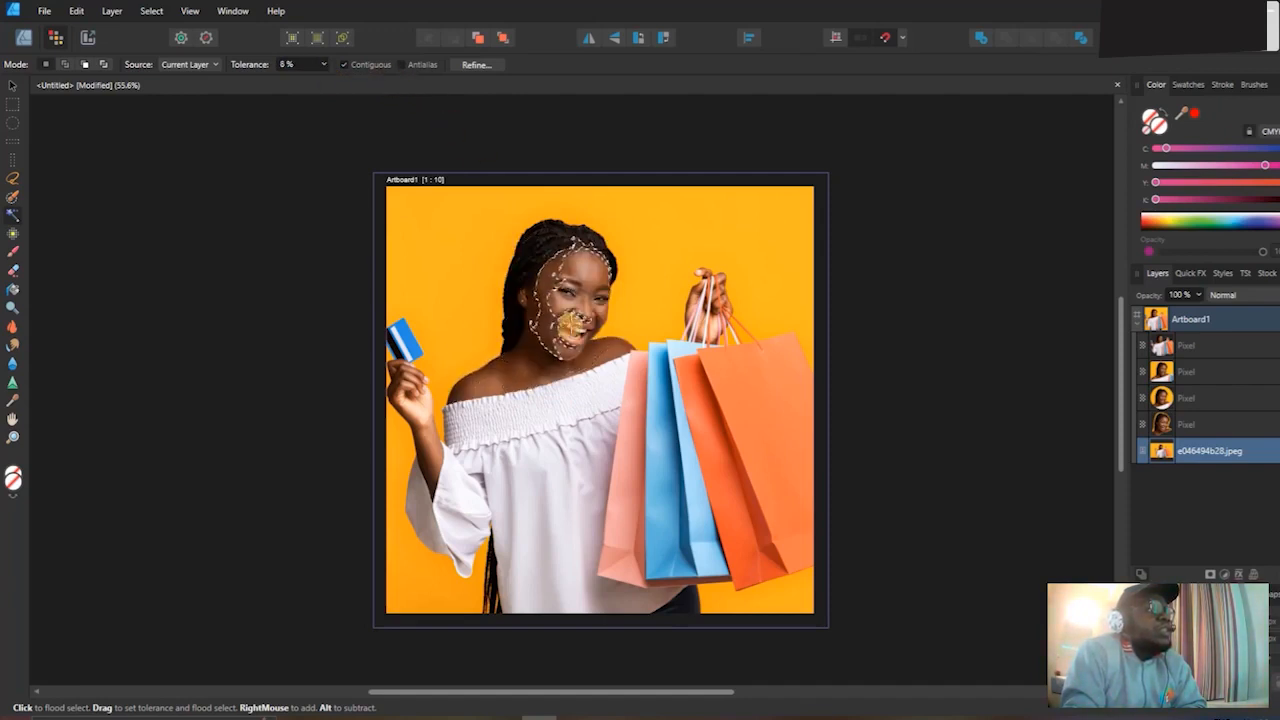
{"action": "left_click", "coordinate": [575, 427]}
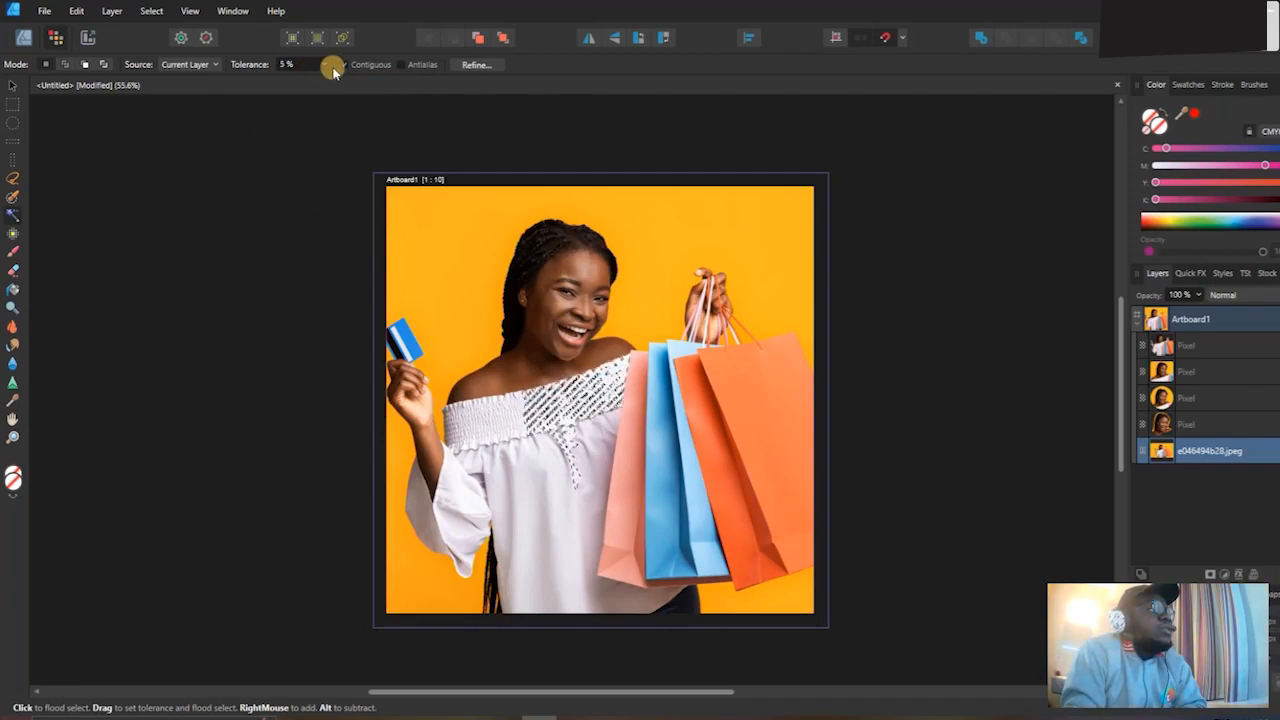
Add the face to the blouse selection in Add mode at 18 % tolerance, and deselect everything.
{"action": "left_click", "coordinate": [66, 66]}
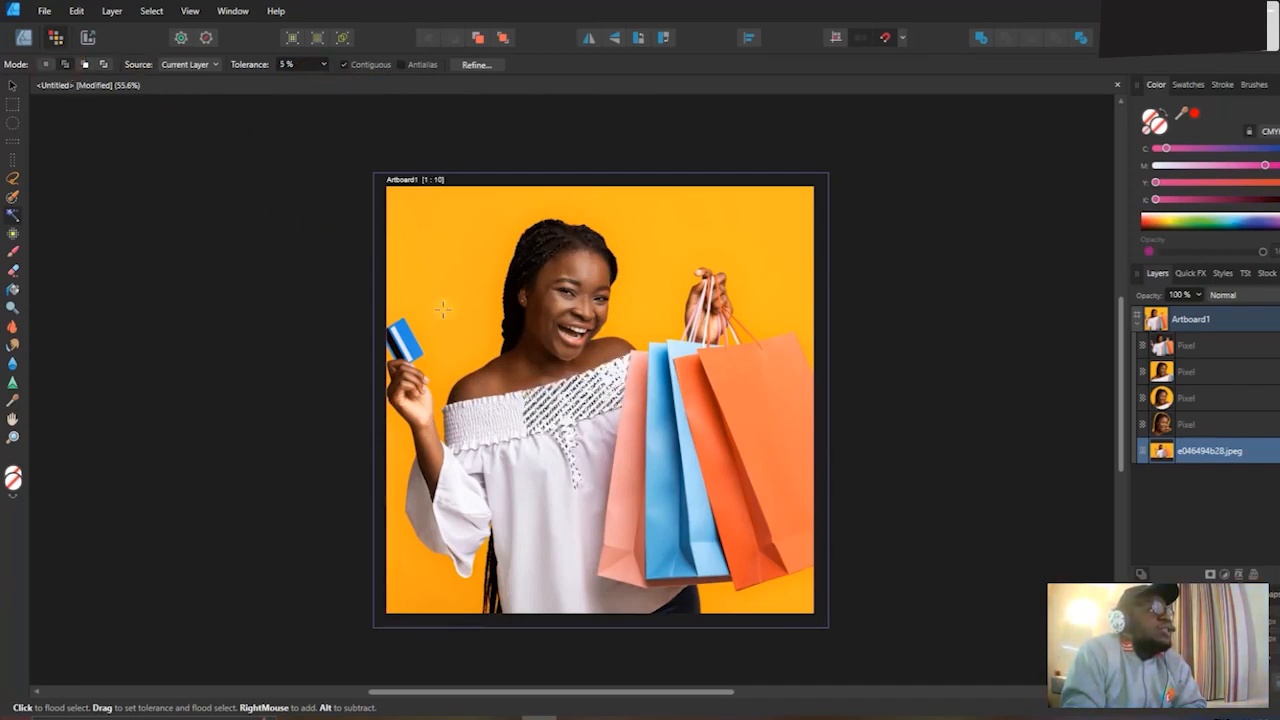
{"action": "left_click_drag", "start_coordinate": [555, 283], "coordinate": [573, 332]}
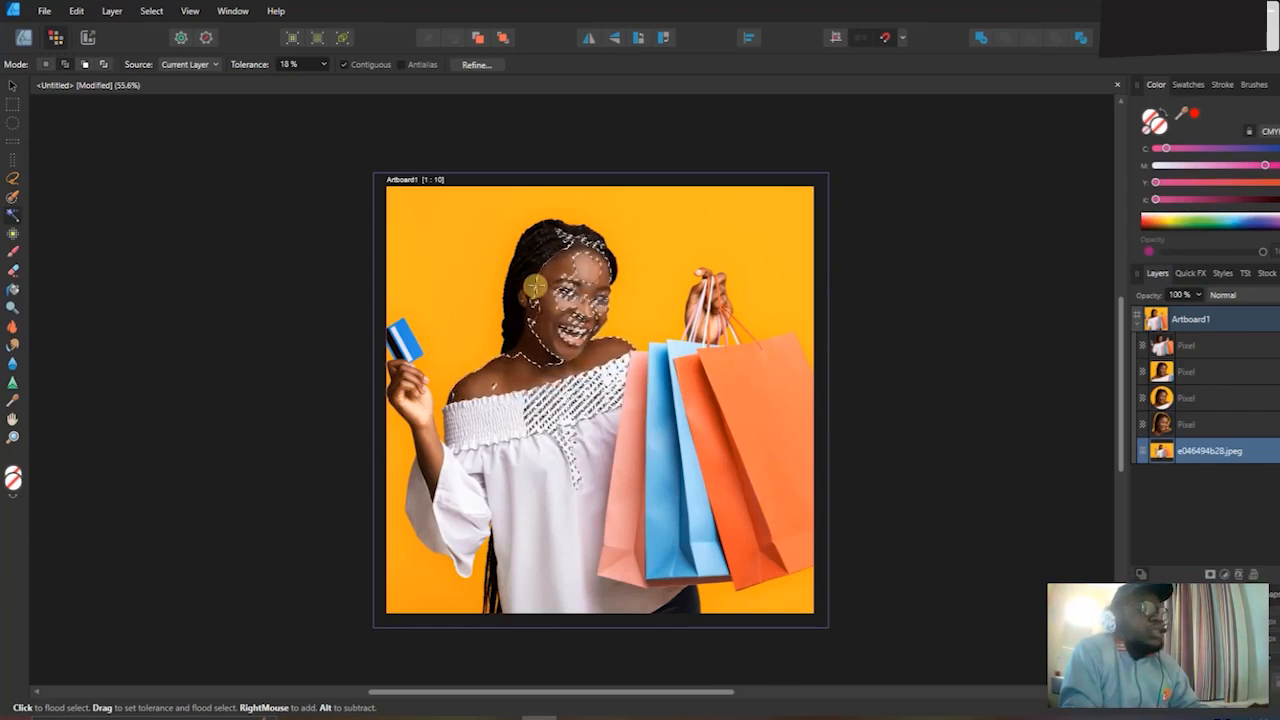
{"action": "key", "text": "ctrl+d"}
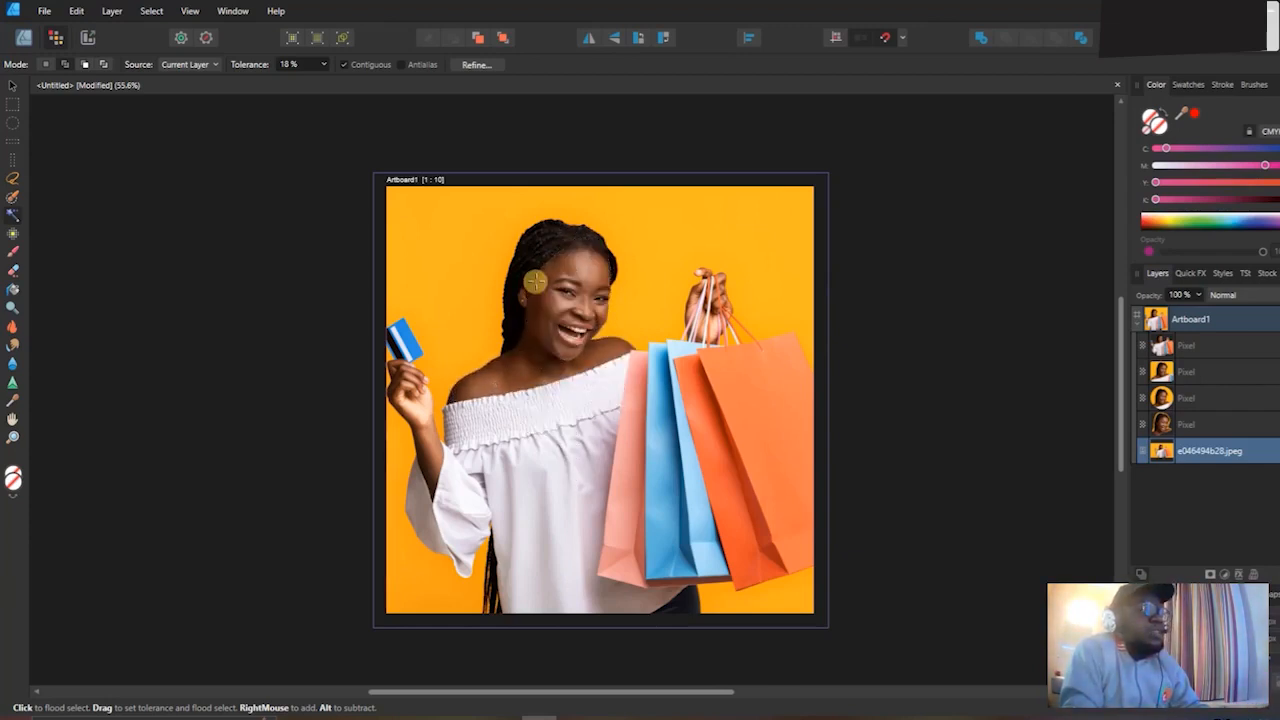
Activate the Pixel tool and increase its brush width to 24 px.
{"action": "left_click", "coordinate": [18, 232]}
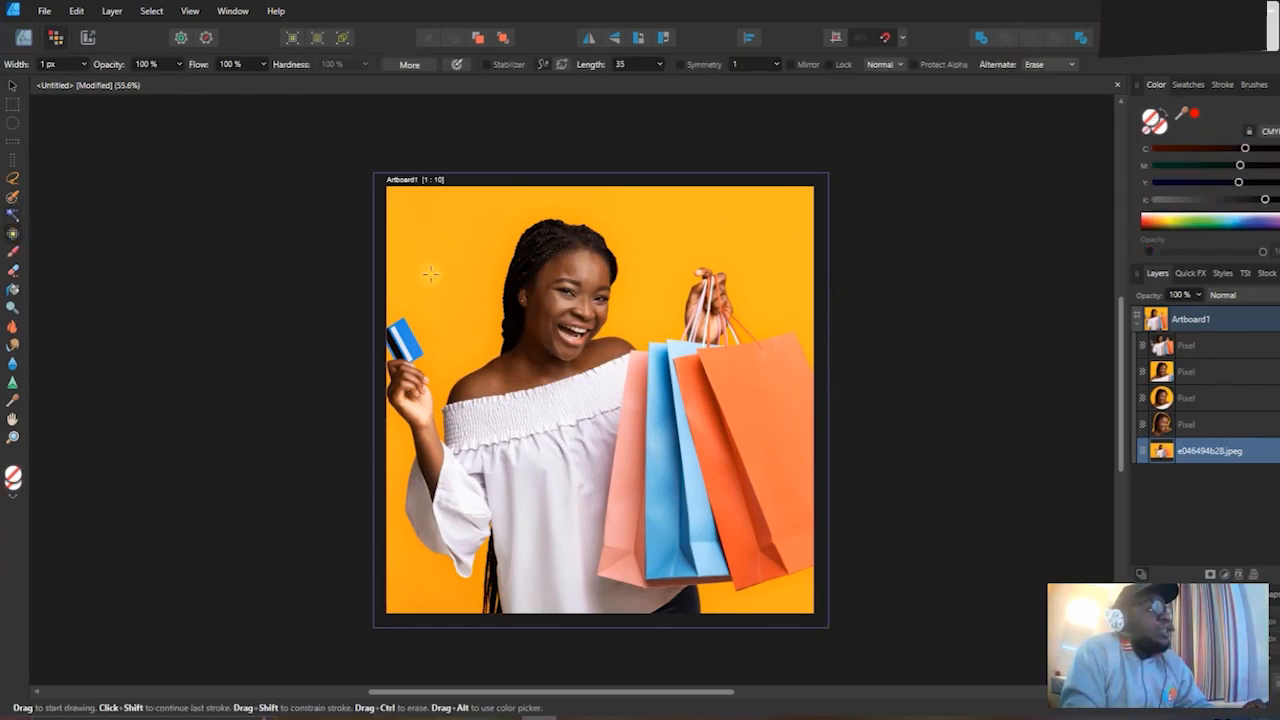
{"action": "key", "text": "bracketright"}
{"action": "key", "text": "bracketright"}
{"action": "key", "text": "bracketright"}
{"action": "key", "text": "bracketright"}
{"action": "key", "text": "bracketright"}
{"action": "key", "text": "bracketright"}
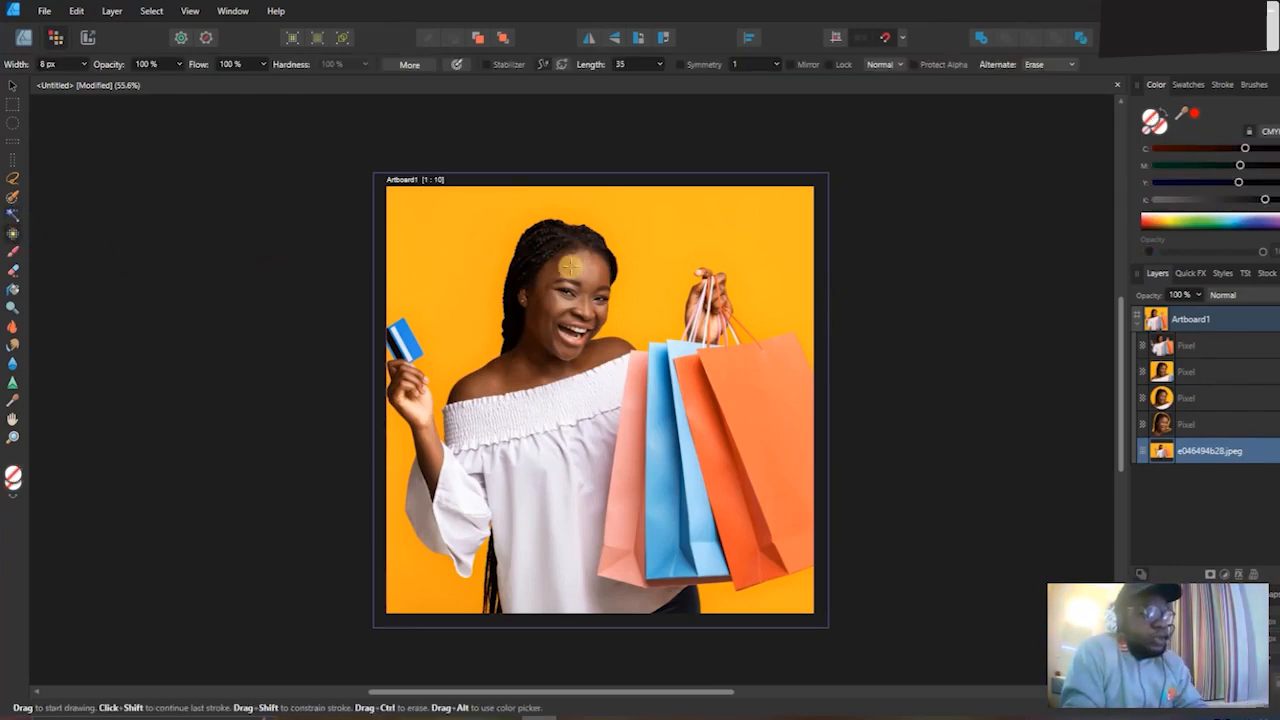
{"action": "key", "text": "bracketright"}
{"action": "key", "text": "bracketright"}
{"action": "key", "text": "bracketright"}
{"action": "key", "text": "bracketright"}
{"action": "key", "text": "bracketright"}
{"action": "key", "text": "bracketright"}
{"action": "key", "text": "bracketright"}
{"action": "key", "text": "bracketright"}
{"action": "key", "text": "bracketright"}
{"action": "key", "text": "bracketright"}
{"action": "key", "text": "bracketright"}
{"action": "key", "text": "bracketright"}
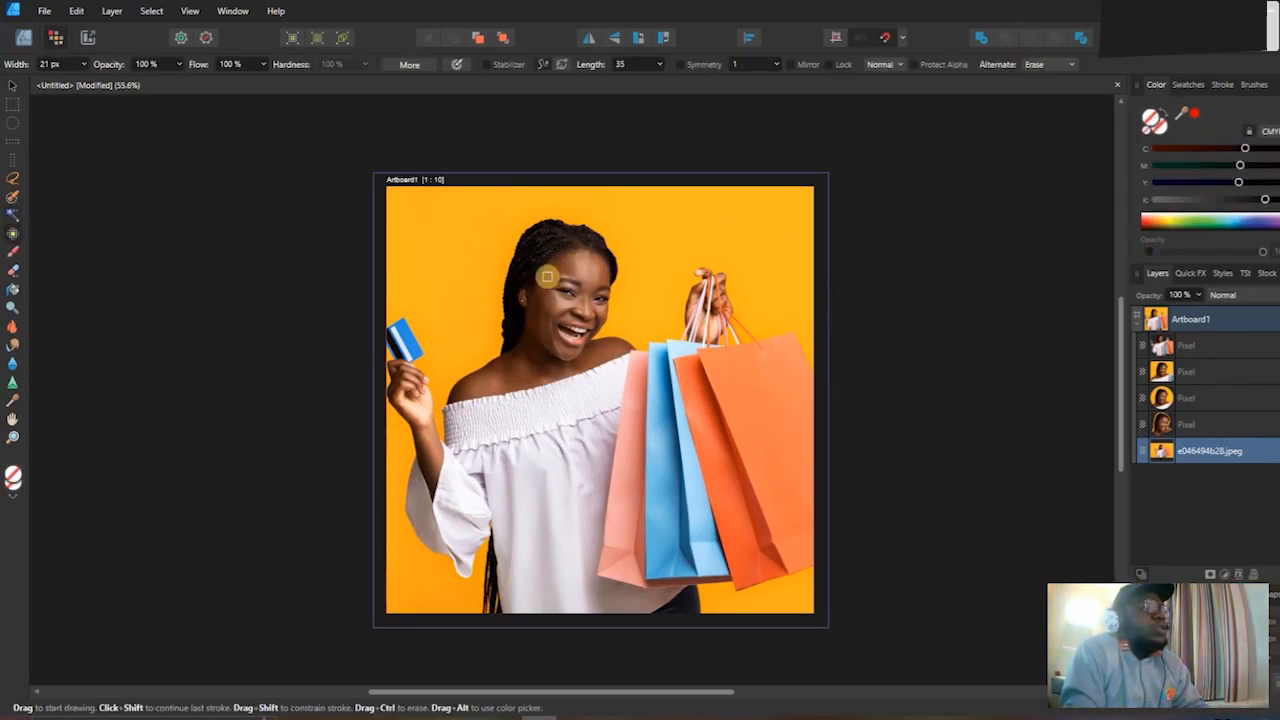
Try black Pixel tool strokes across the woman's face and the yellow background beside her head, undoing each one.
{"action": "mouse_move", "coordinate": [549, 280]}
{"action": "left_mouse_down"}
{"action": "mouse_move", "coordinate": [578, 310]}
{"action": "mouse_move", "coordinate": [611, 310]}
{"action": "left_mouse_up"}
{"action": "mouse_move", "coordinate": [587, 252]}
{"action": "left_mouse_down"}
{"action": "mouse_move", "coordinate": [665, 258]}
{"action": "mouse_move", "coordinate": [673, 276]}
{"action": "mouse_move", "coordinate": [650, 322]}
{"action": "left_mouse_up"}
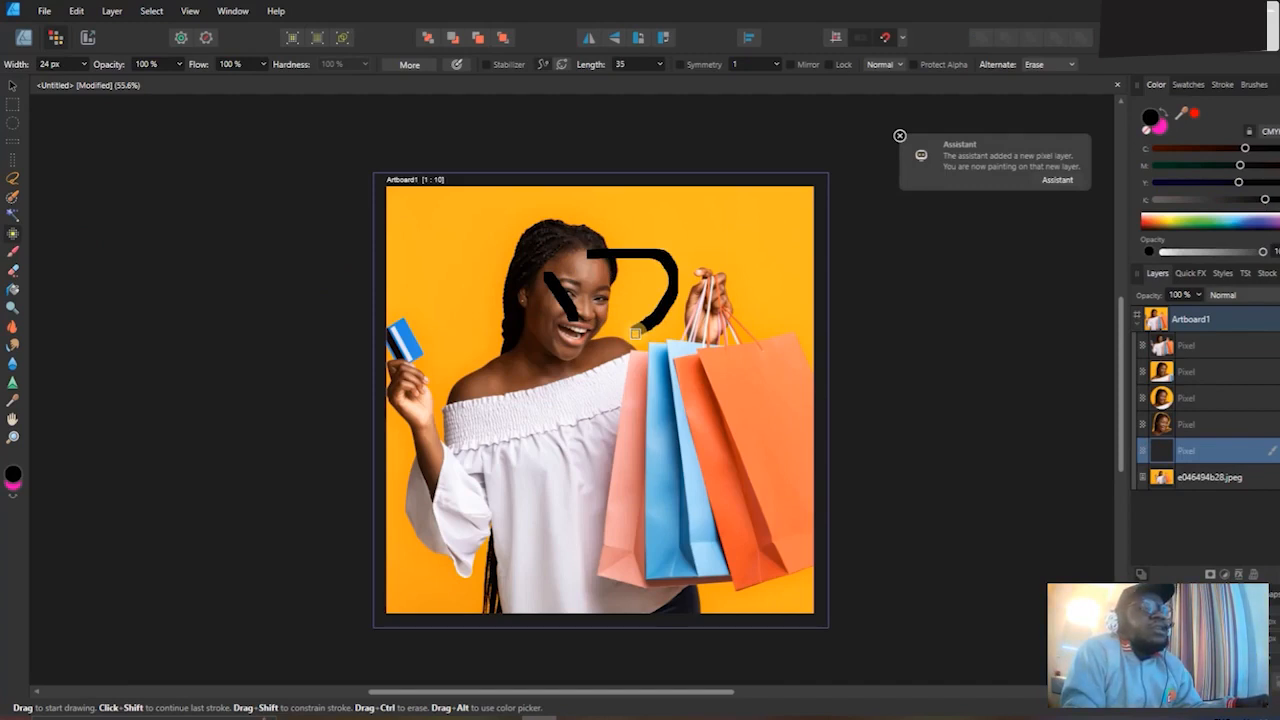
{"action": "key", "text": "ctrl+z"}
{"action": "key", "text": "ctrl+z"}
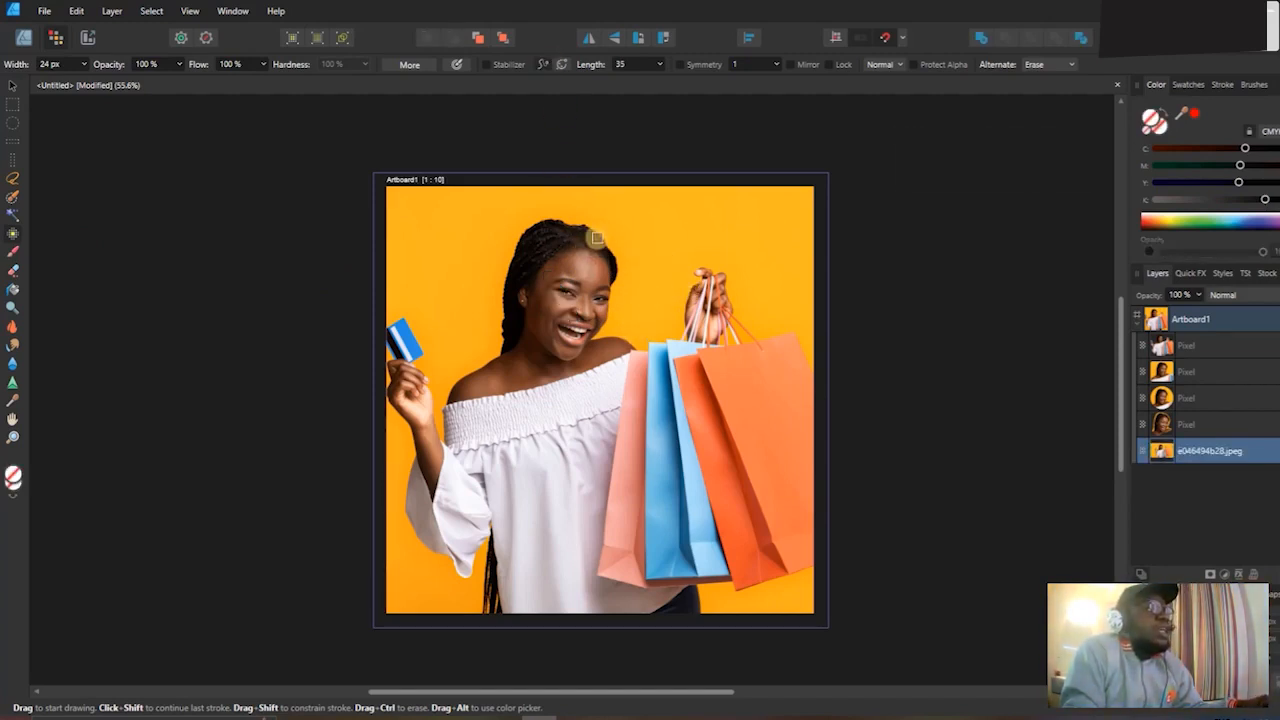
{"action": "left_click_drag", "start_coordinate": [618, 218], "coordinate": [658, 272]}
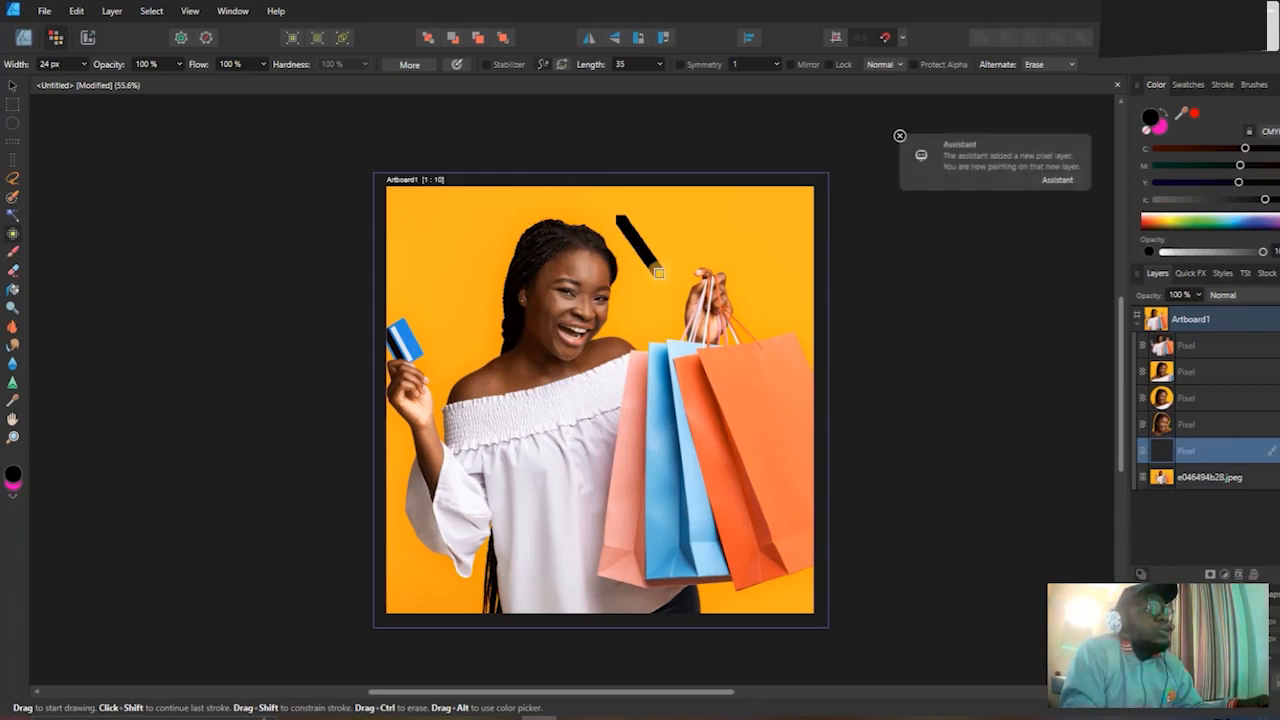
{"action": "key", "text": "ctrl+z"}
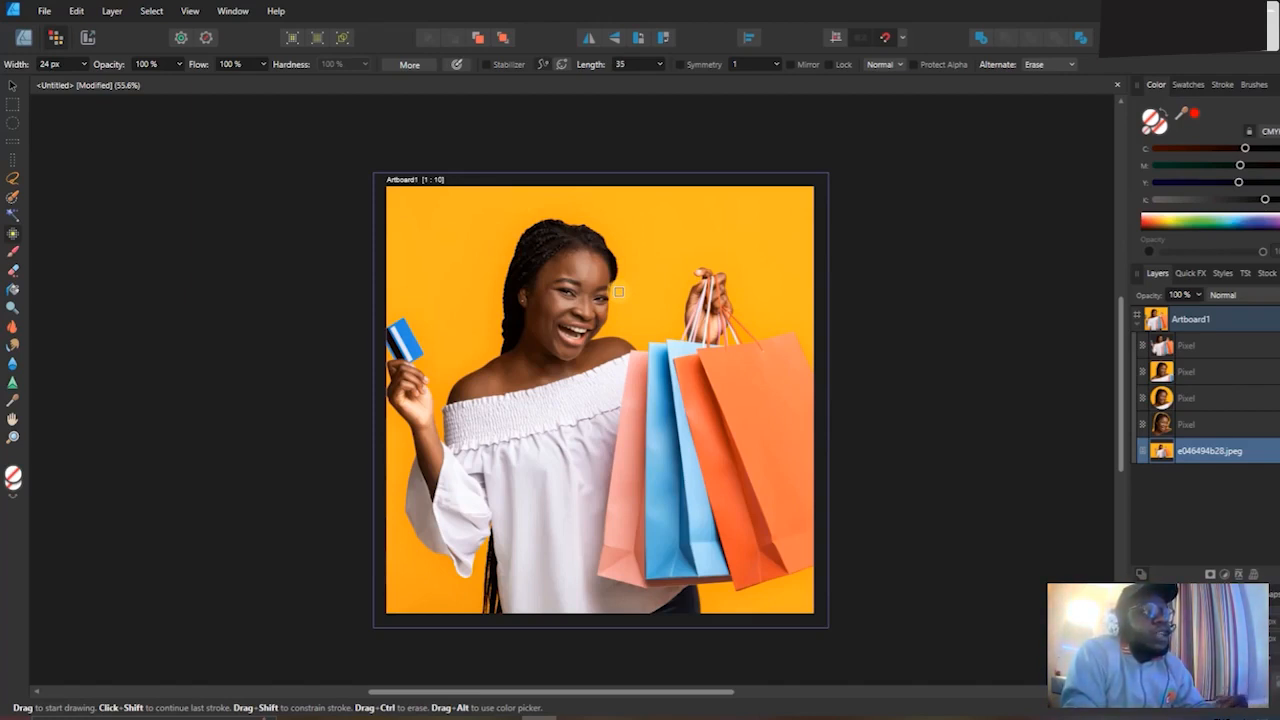
{"action": "mouse_move", "coordinate": [656, 232]}
{"action": "left_mouse_down"}
{"action": "mouse_move", "coordinate": [640, 272]}
{"action": "mouse_move", "coordinate": [656, 257]}
{"action": "mouse_move", "coordinate": [689, 263]}
{"action": "mouse_move", "coordinate": [698, 288]}
{"action": "mouse_move", "coordinate": [647, 302]}
{"action": "left_mouse_up"}
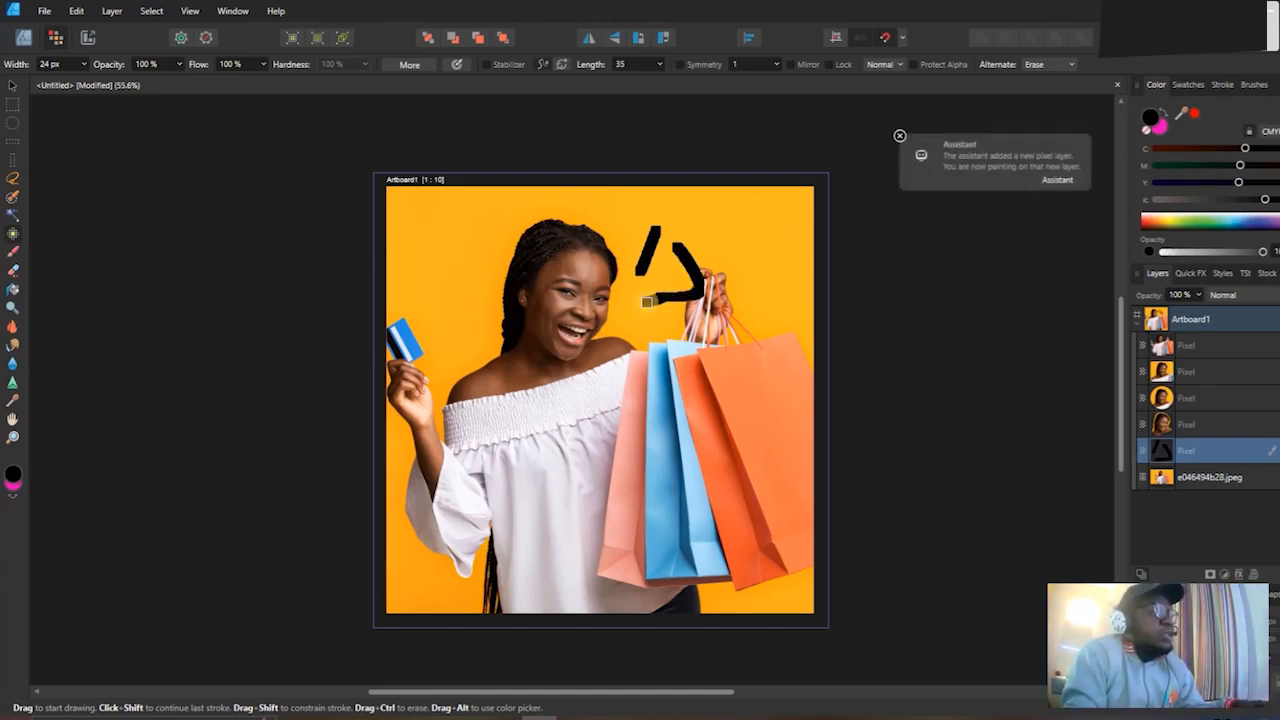
{"action": "key", "text": "ctrl+z"}
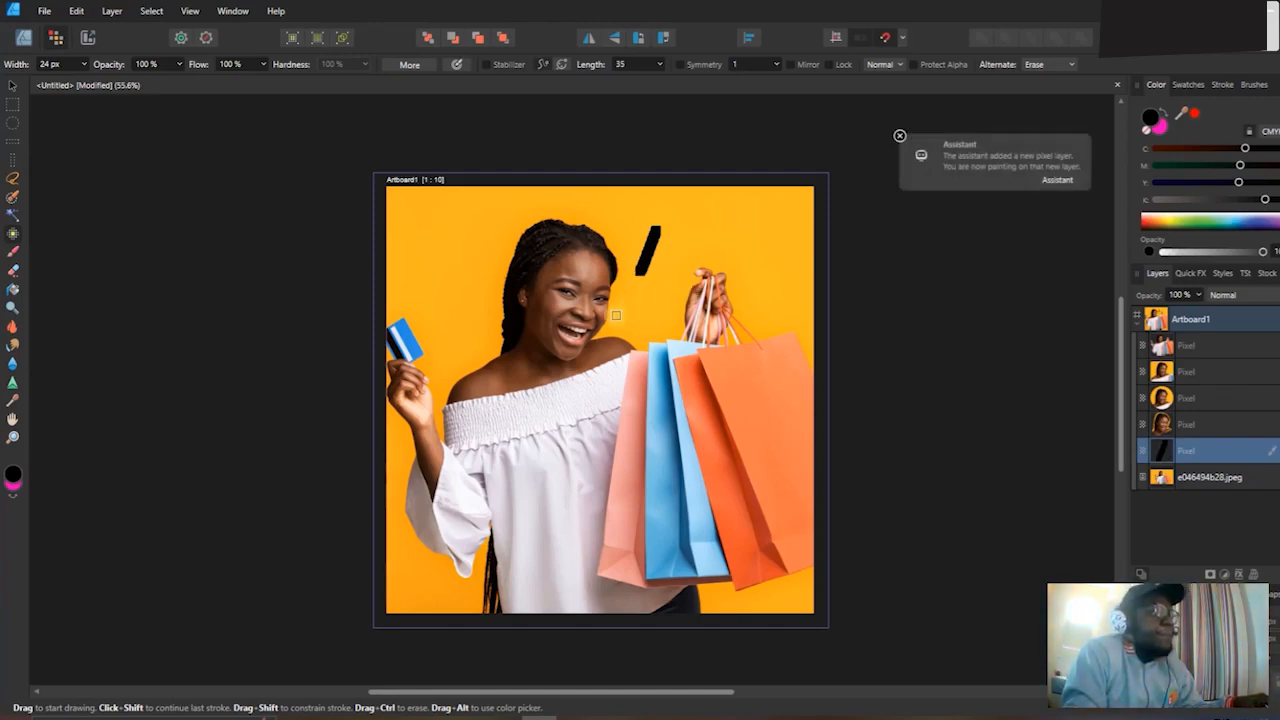
{"action": "key", "text": "ctrl+z"}
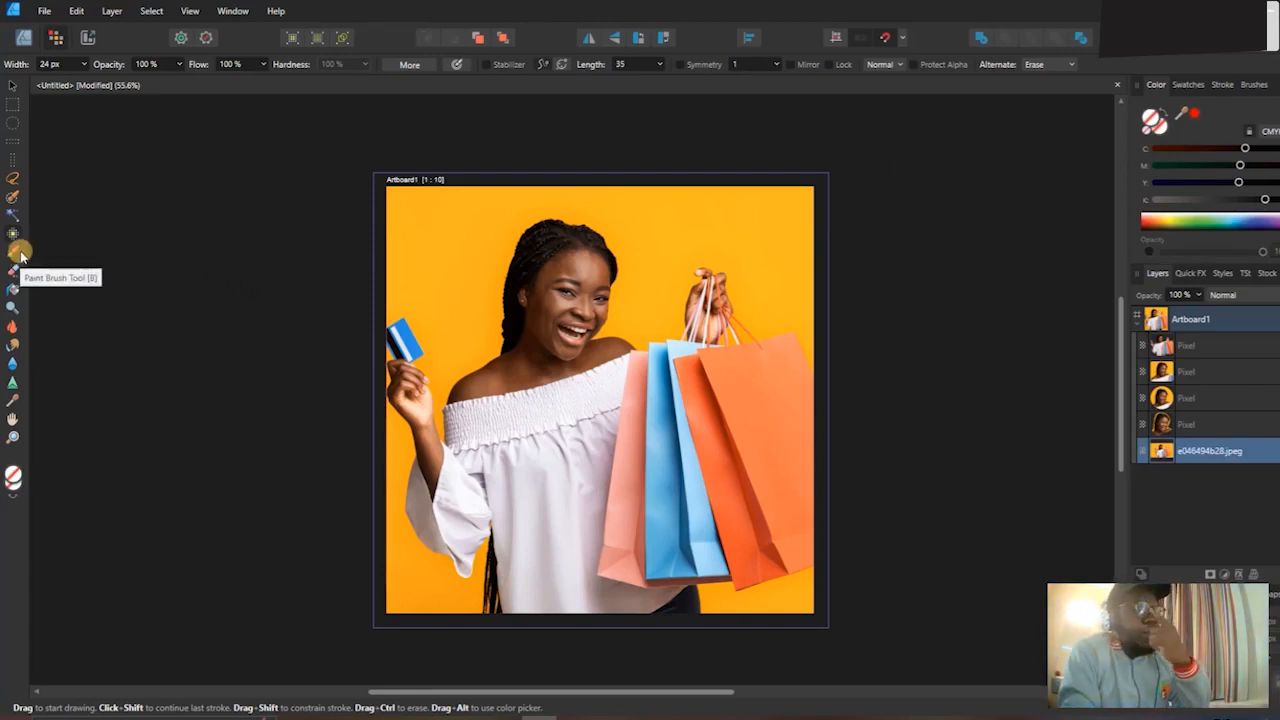
Try freehand black strokes around the woman's head with the 64 px Paint Brush at 80 % hardness, undoing each one.
{"action": "left_click", "coordinate": [16, 251]}
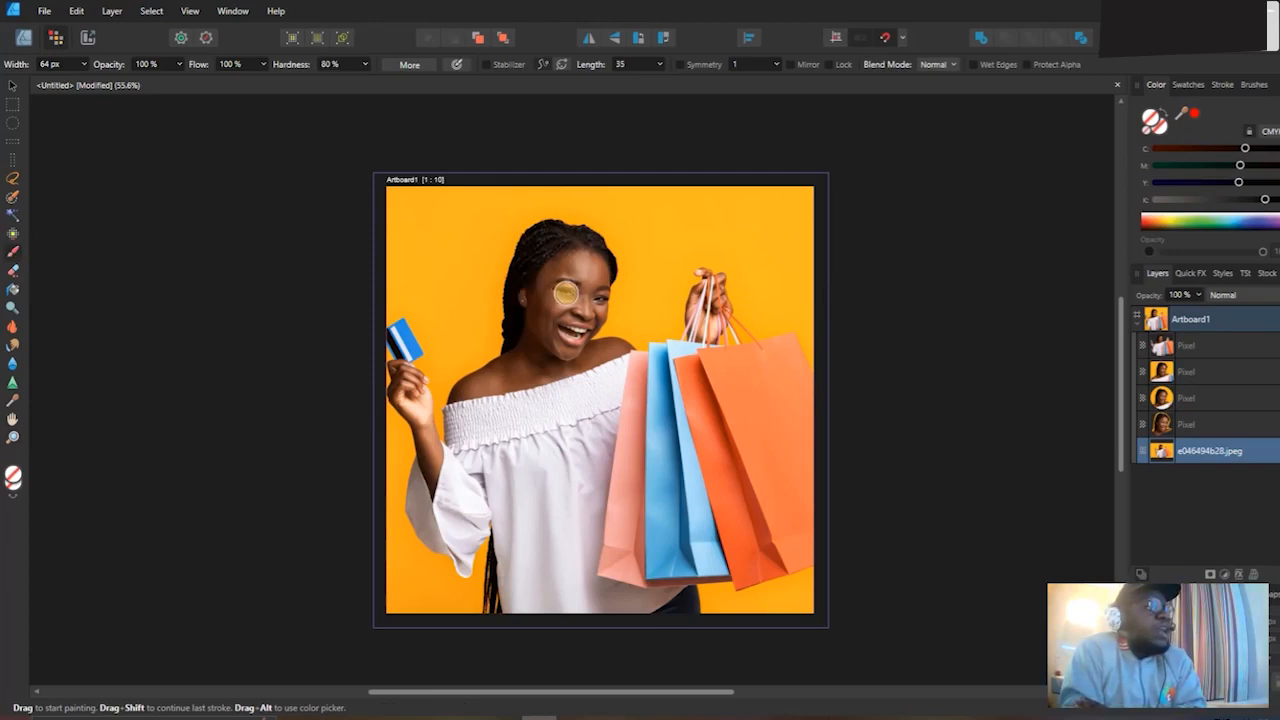
{"action": "mouse_move", "coordinate": [633, 274]}
{"action": "left_mouse_down"}
{"action": "mouse_move", "coordinate": [672, 298]}
{"action": "mouse_move", "coordinate": [685, 288]}
{"action": "mouse_move", "coordinate": [633, 241]}
{"action": "mouse_move", "coordinate": [582, 224]}
{"action": "mouse_move", "coordinate": [653, 190]}
{"action": "mouse_move", "coordinate": [718, 207]}
{"action": "mouse_move", "coordinate": [771, 260]}
{"action": "mouse_move", "coordinate": [795, 235]}
{"action": "mouse_move", "coordinate": [773, 313]}
{"action": "mouse_move", "coordinate": [630, 359]}
{"action": "mouse_move", "coordinate": [620, 318]}
{"action": "left_mouse_up"}
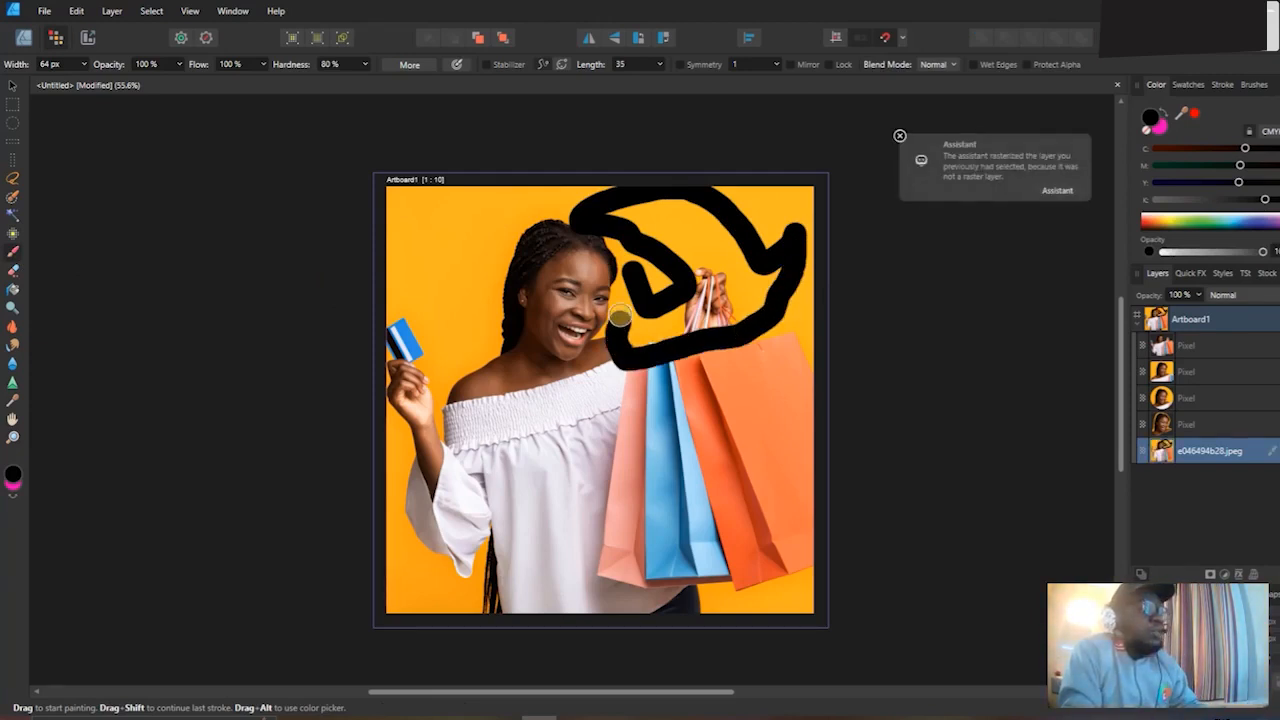
{"action": "key", "text": "ctrl+z"}
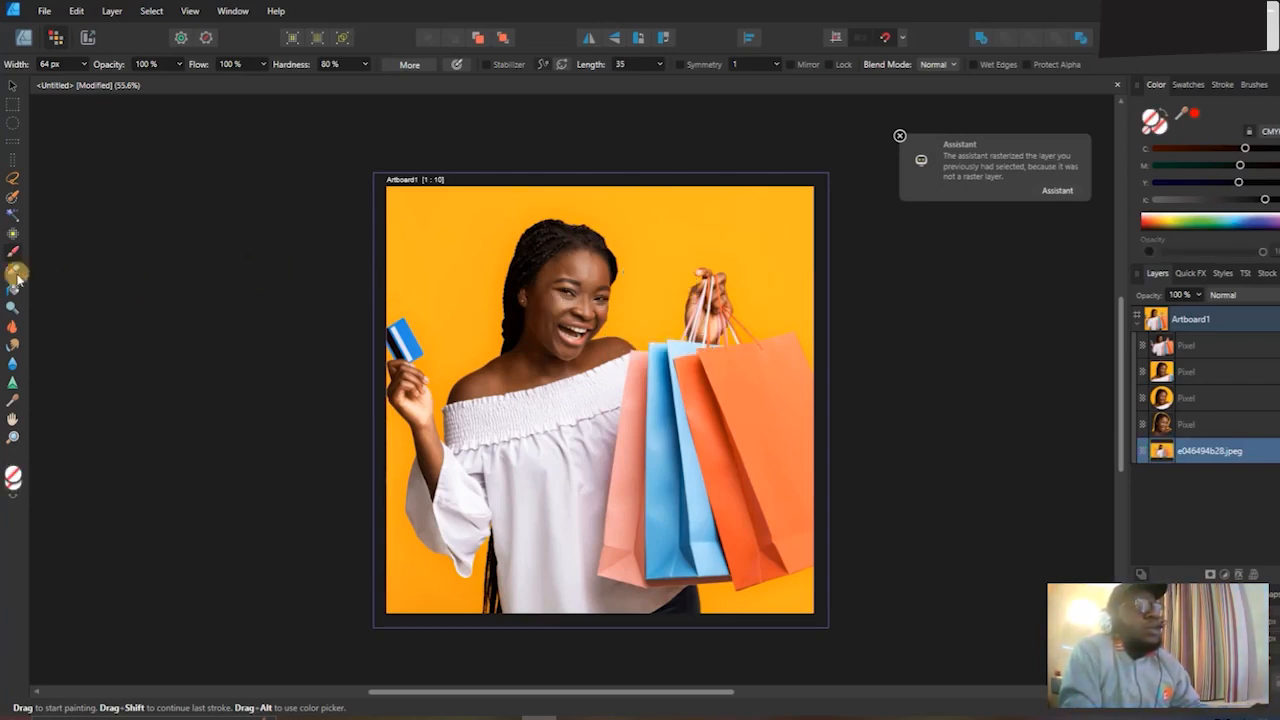
{"action": "mouse_move", "coordinate": [462, 245]}
{"action": "left_mouse_down"}
{"action": "mouse_move", "coordinate": [444, 316]}
{"action": "mouse_move", "coordinate": [448, 340]}
{"action": "mouse_move", "coordinate": [464, 343]}
{"action": "mouse_move", "coordinate": [473, 298]}
{"action": "mouse_move", "coordinate": [522, 227]}
{"action": "mouse_move", "coordinate": [595, 216]}
{"action": "mouse_move", "coordinate": [752, 271]}
{"action": "left_mouse_up"}
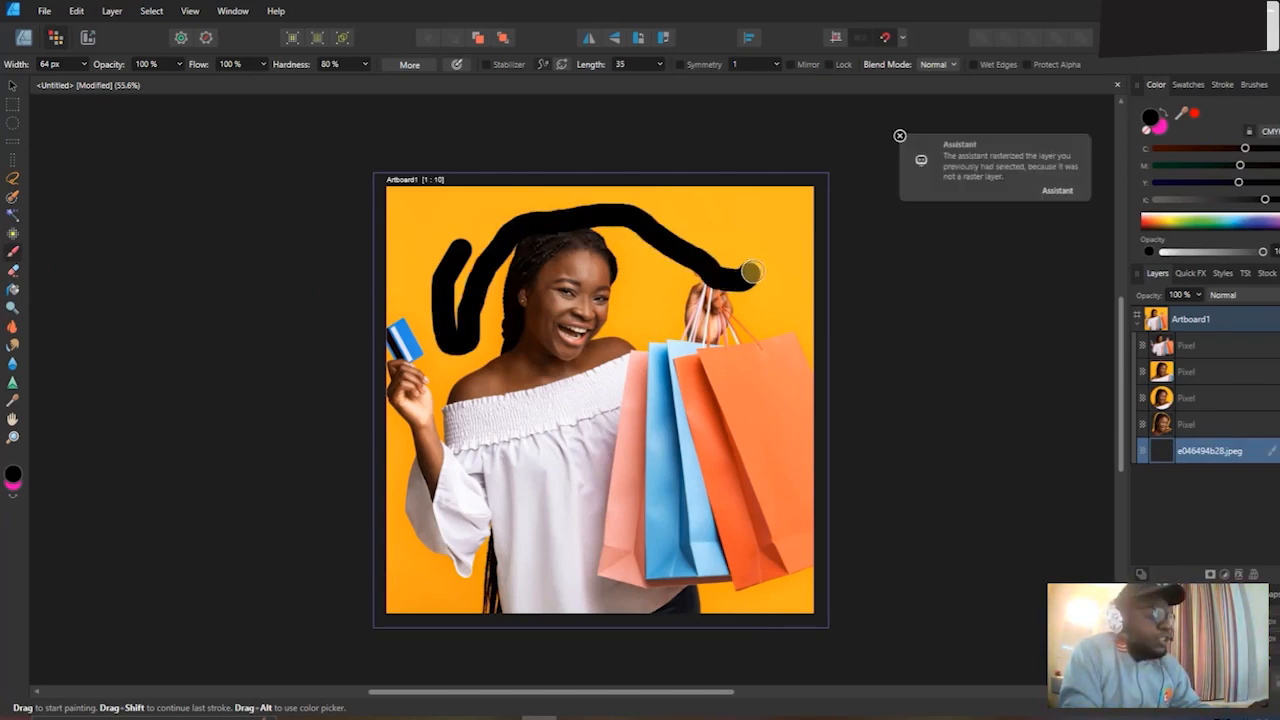
{"action": "key", "text": "ctrl+z"}
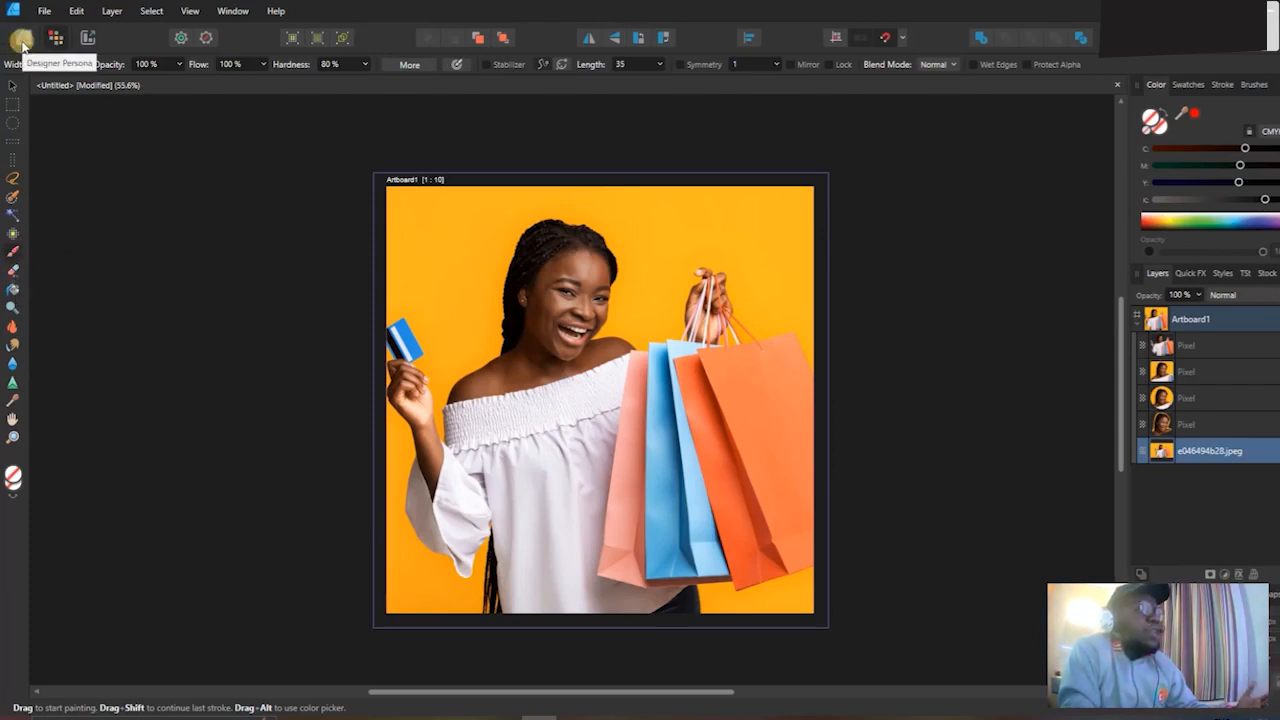
Switch to the Designer Persona and look at the Pencil and Vector Brush tool options, returning to the Move tool.
{"action": "left_click", "coordinate": [22, 42]}
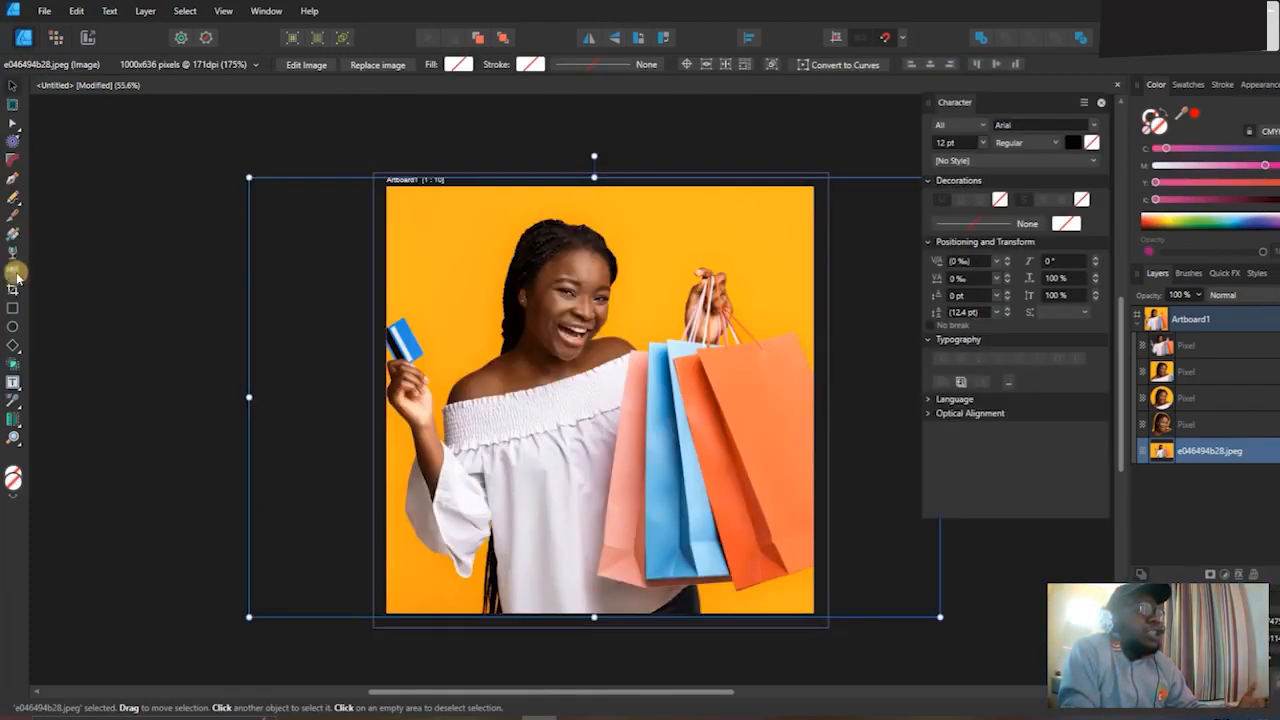
{"action": "left_click", "coordinate": [12, 200]}
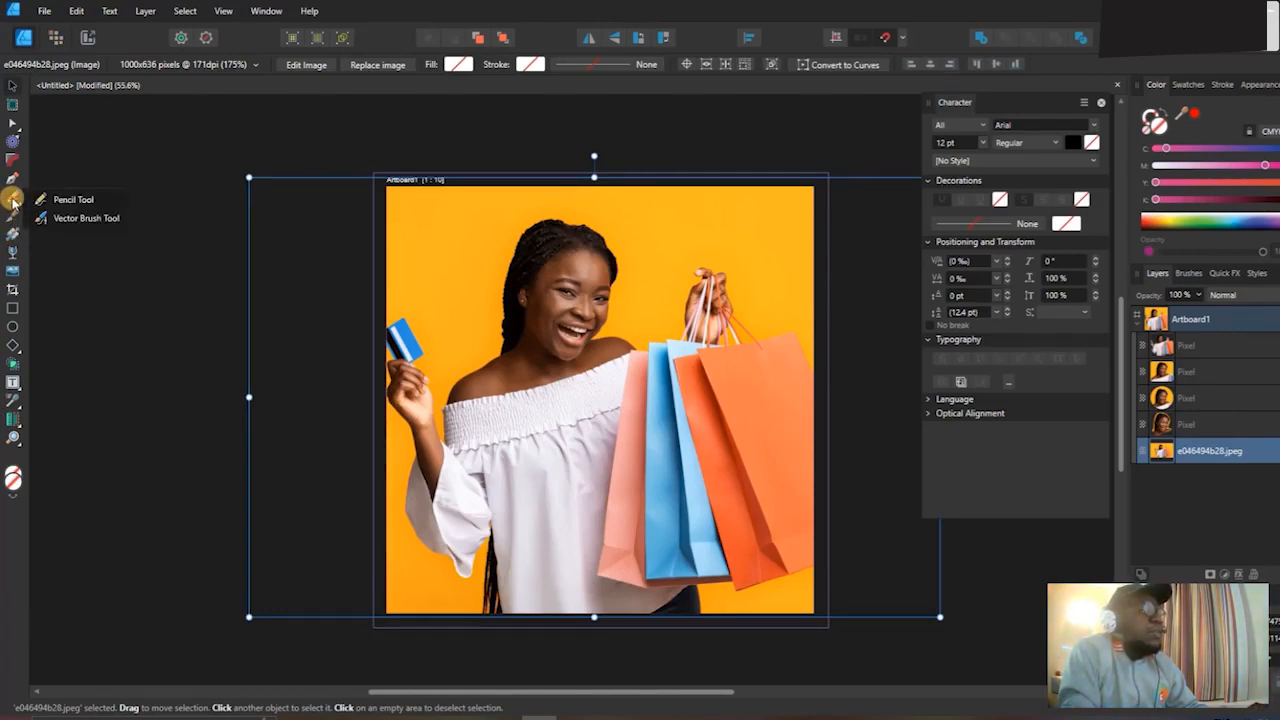
{"action": "left_click", "coordinate": [13, 87]}
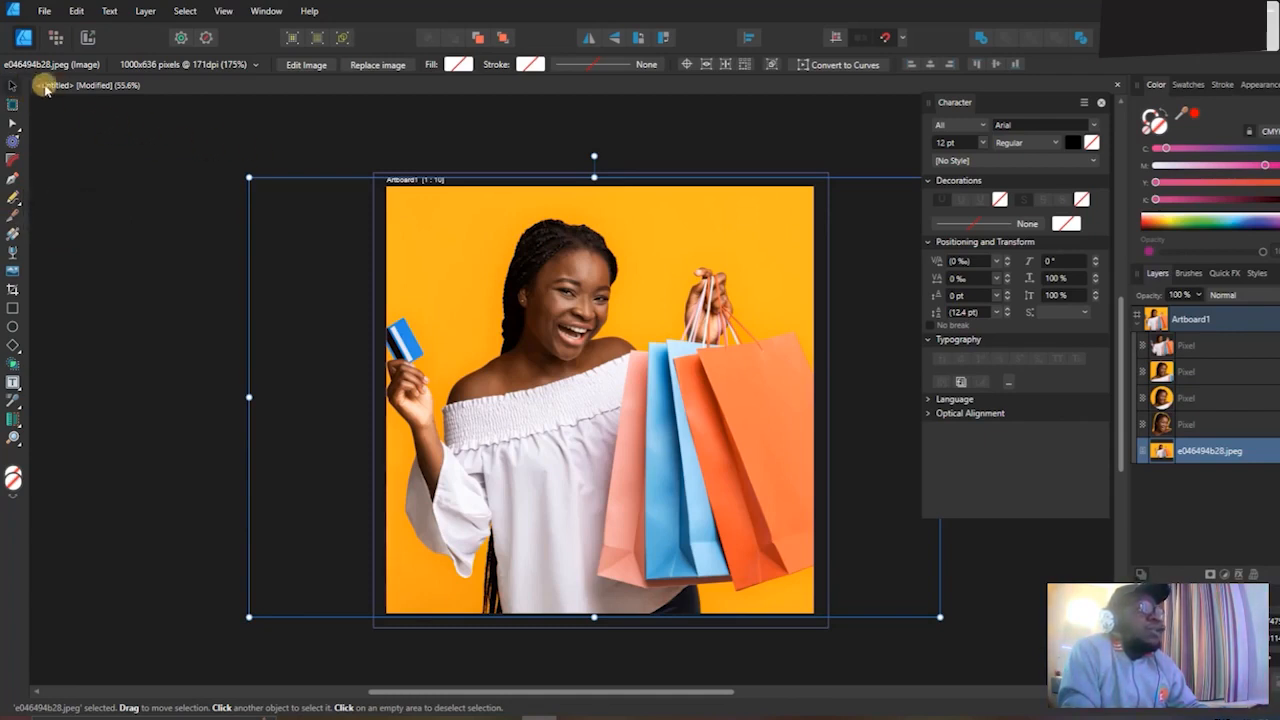
Return to the Pixel Persona and activate the Erase Brush tool.
{"action": "left_click", "coordinate": [57, 37]}
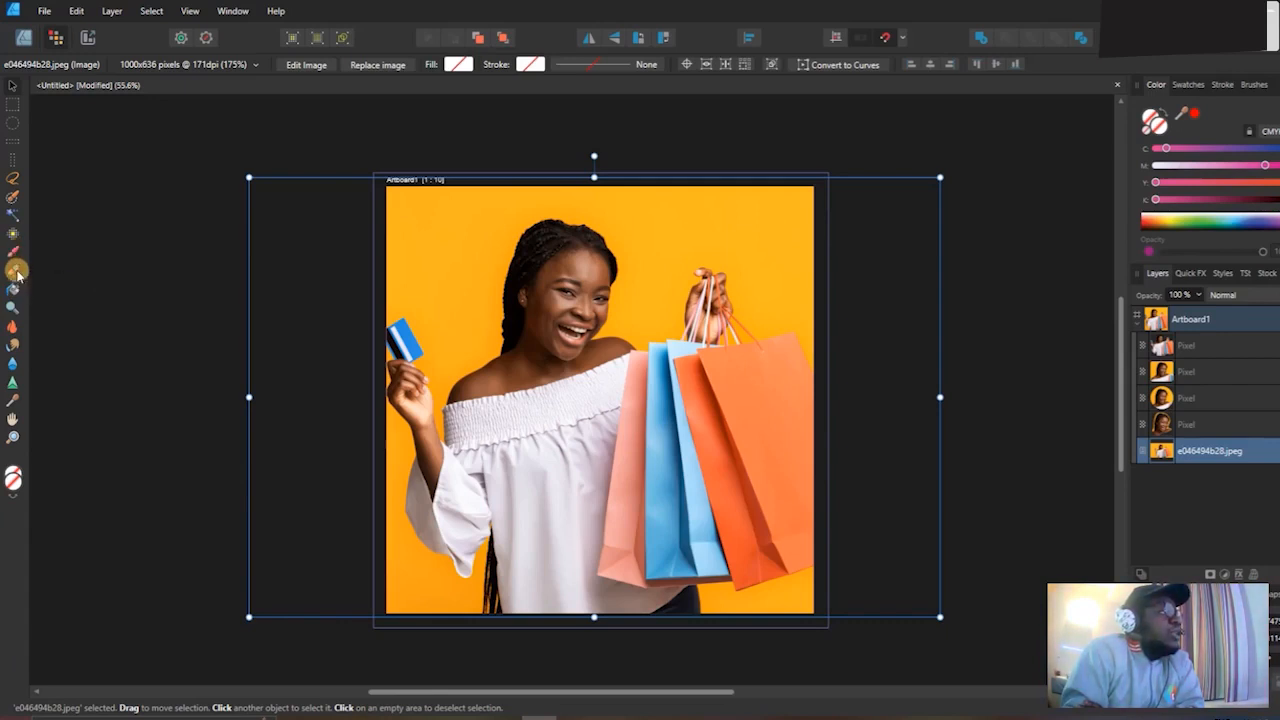
{"action": "left_click", "coordinate": [15, 271]}
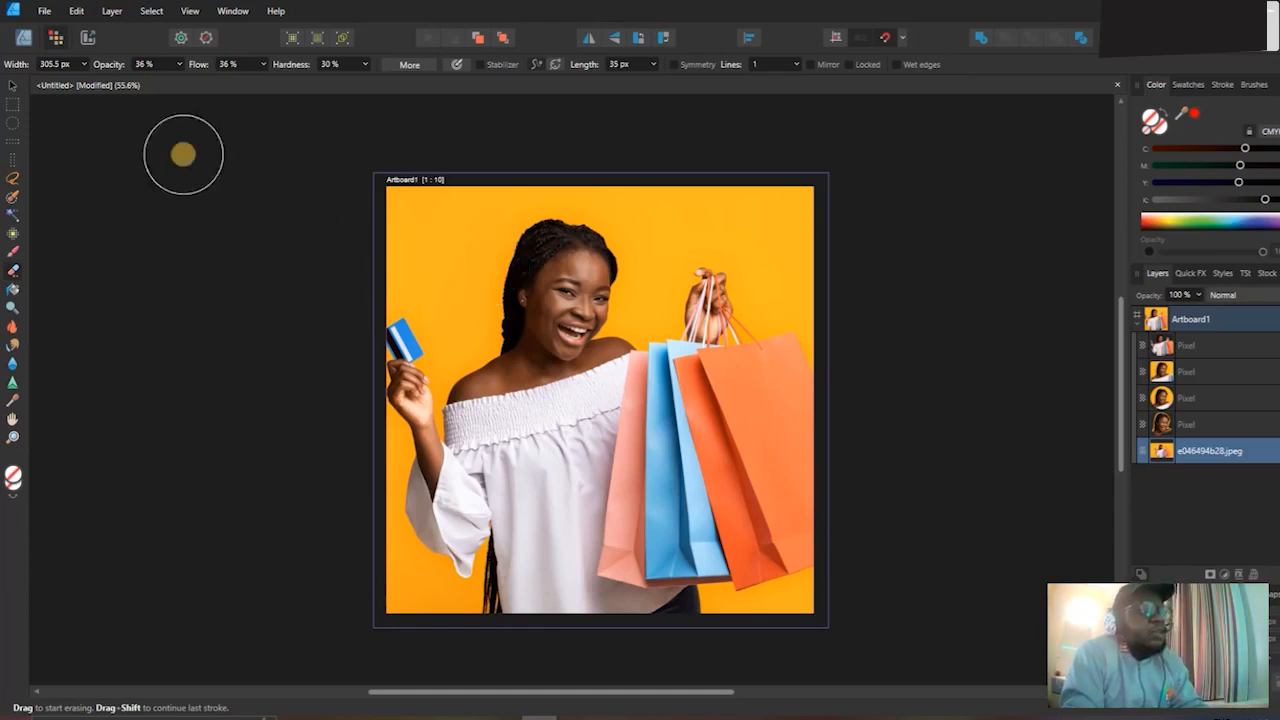
Place the stock photo of the smiling businessman in glasses with crossed arms from Downloads onto the artboard.
{"action": "left_click", "coordinate": [14, 86]}
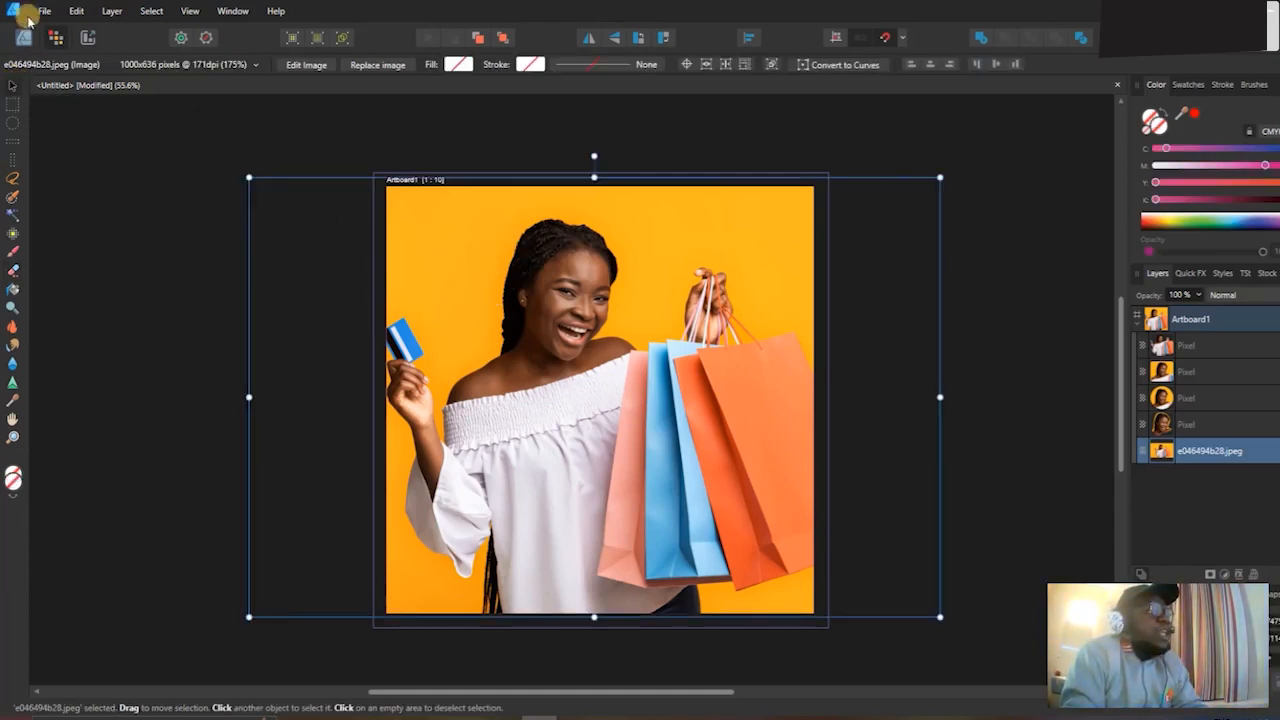
{"action": "left_click", "coordinate": [40, 10]}
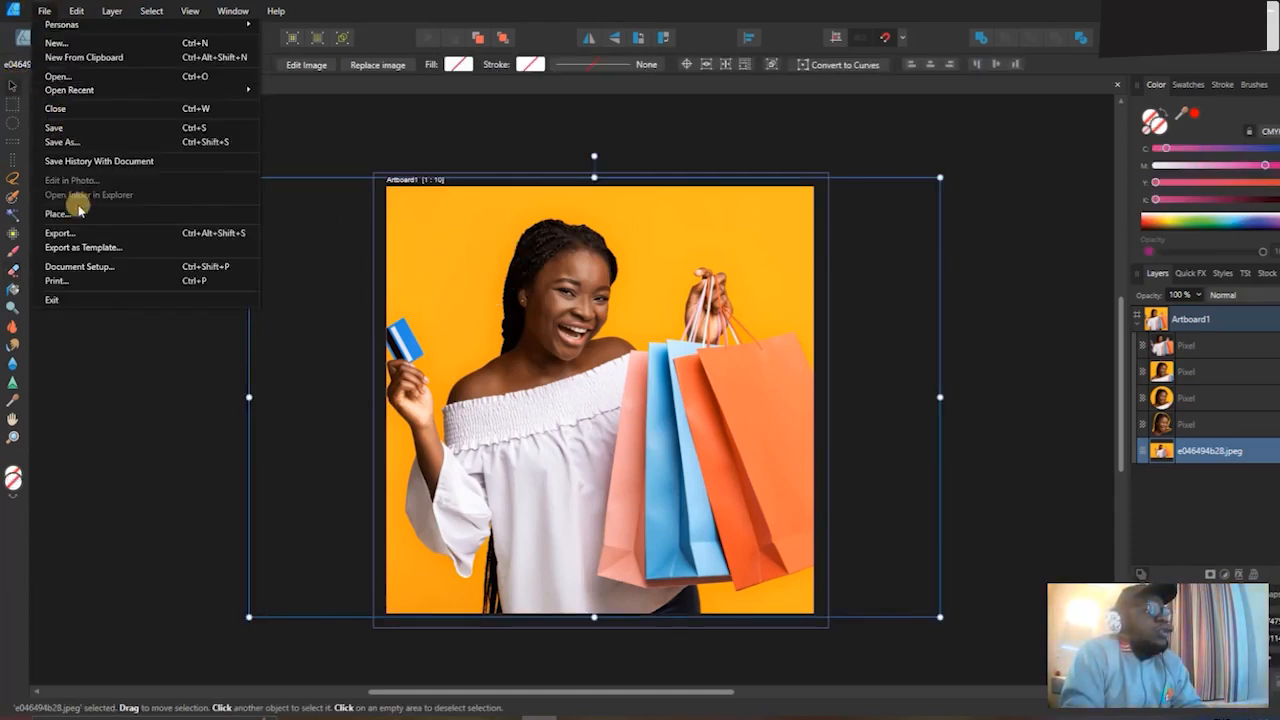
{"action": "left_click", "coordinate": [247, 322]}
{"action": "scroll", "coordinate": [309, 284], "scroll_direction": "down", "scroll_amount": 10}
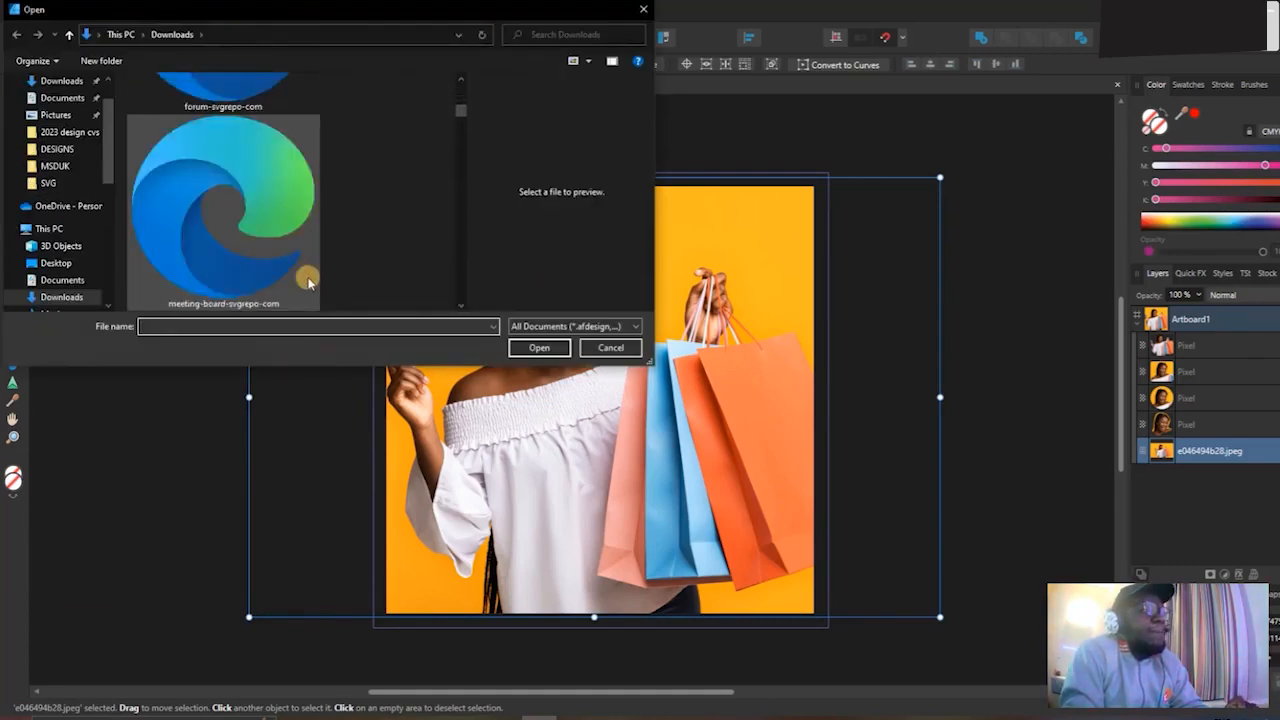
{"action": "scroll", "coordinate": [309, 284], "scroll_direction": "down", "scroll_amount": 8}
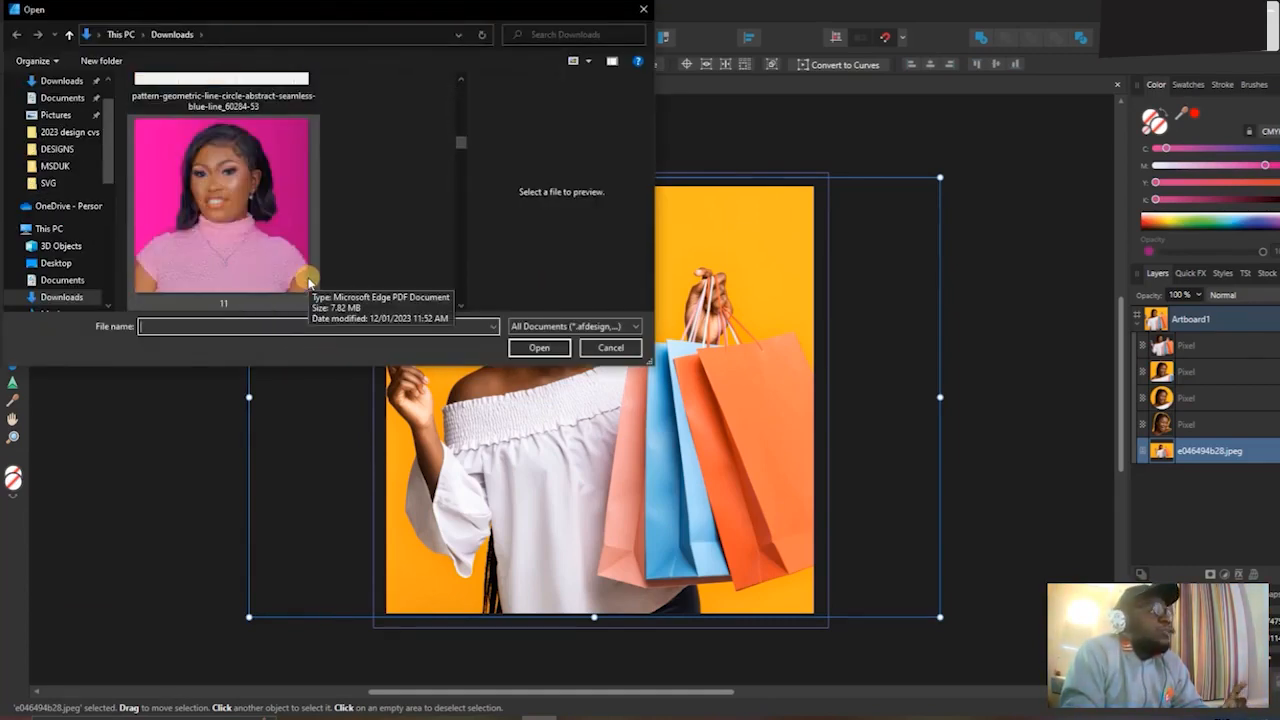
{"action": "scroll", "coordinate": [305, 270], "scroll_direction": "up", "scroll_amount": 3}
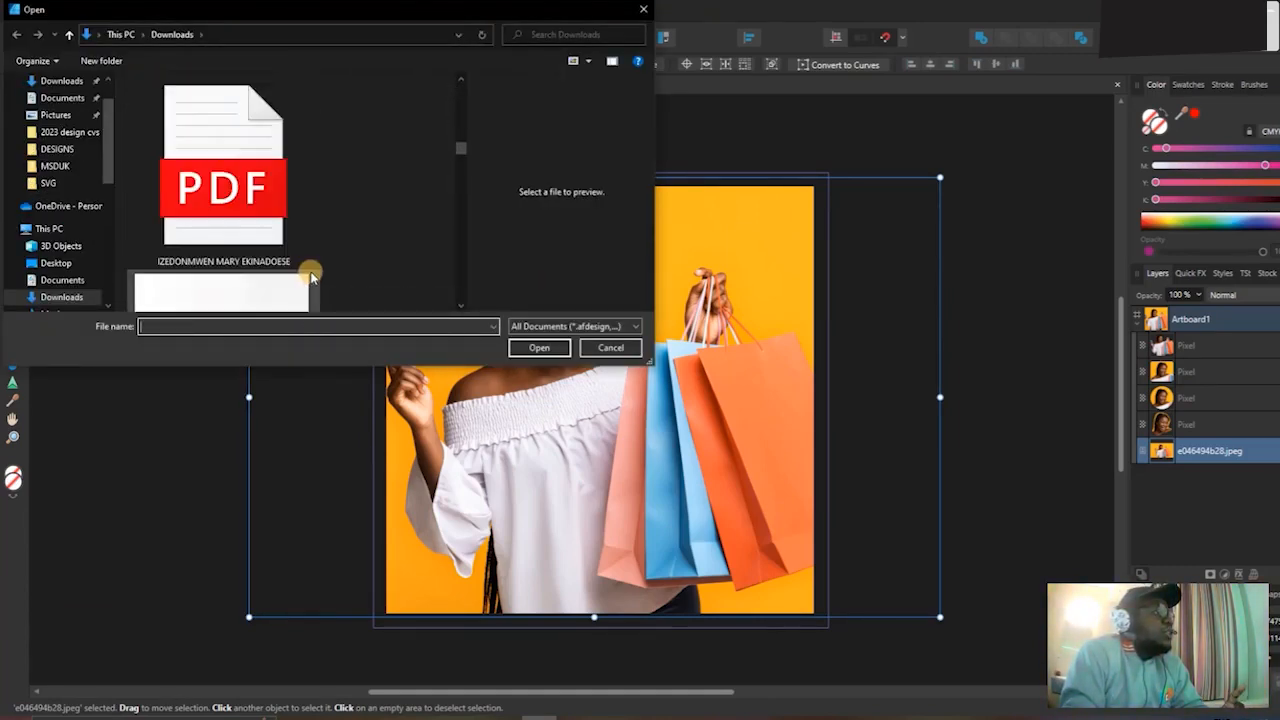
{"action": "scroll", "coordinate": [299, 259], "scroll_direction": "down", "scroll_amount": 2}
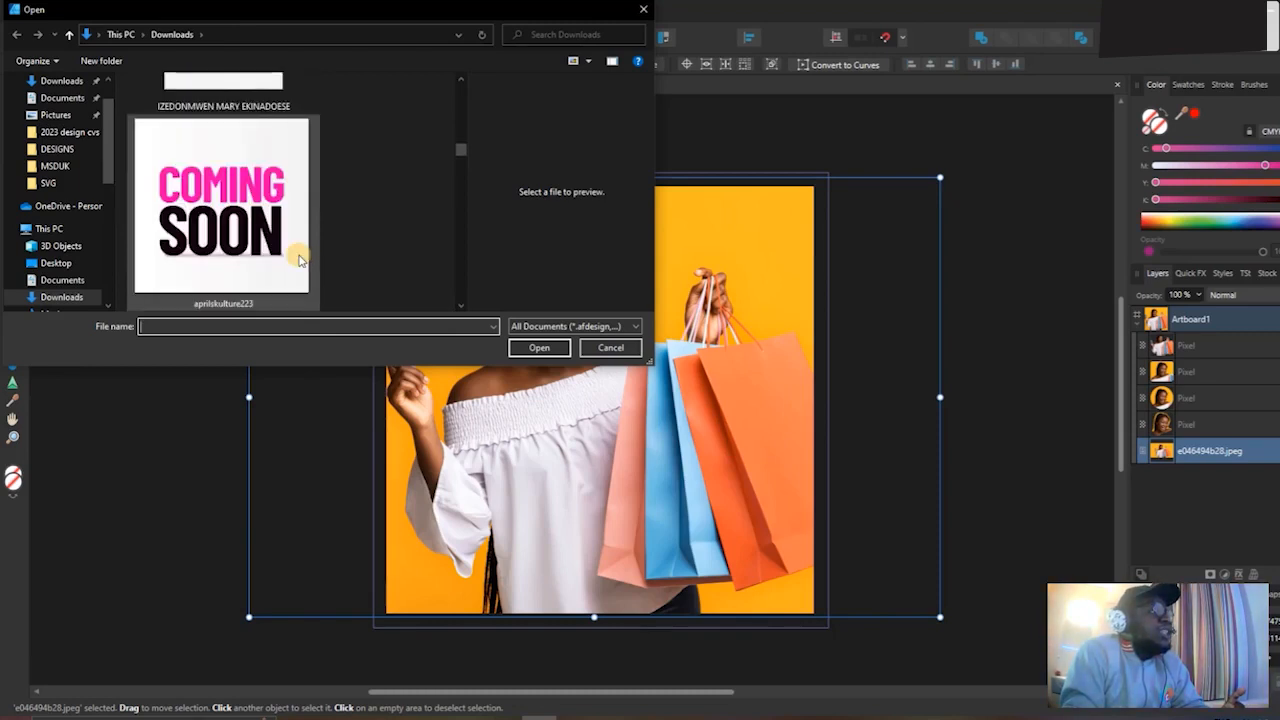
{"action": "scroll", "coordinate": [298, 258], "scroll_direction": "down", "scroll_amount": 1}
{"action": "scroll", "coordinate": [298, 258], "scroll_direction": "up", "scroll_amount": 2}
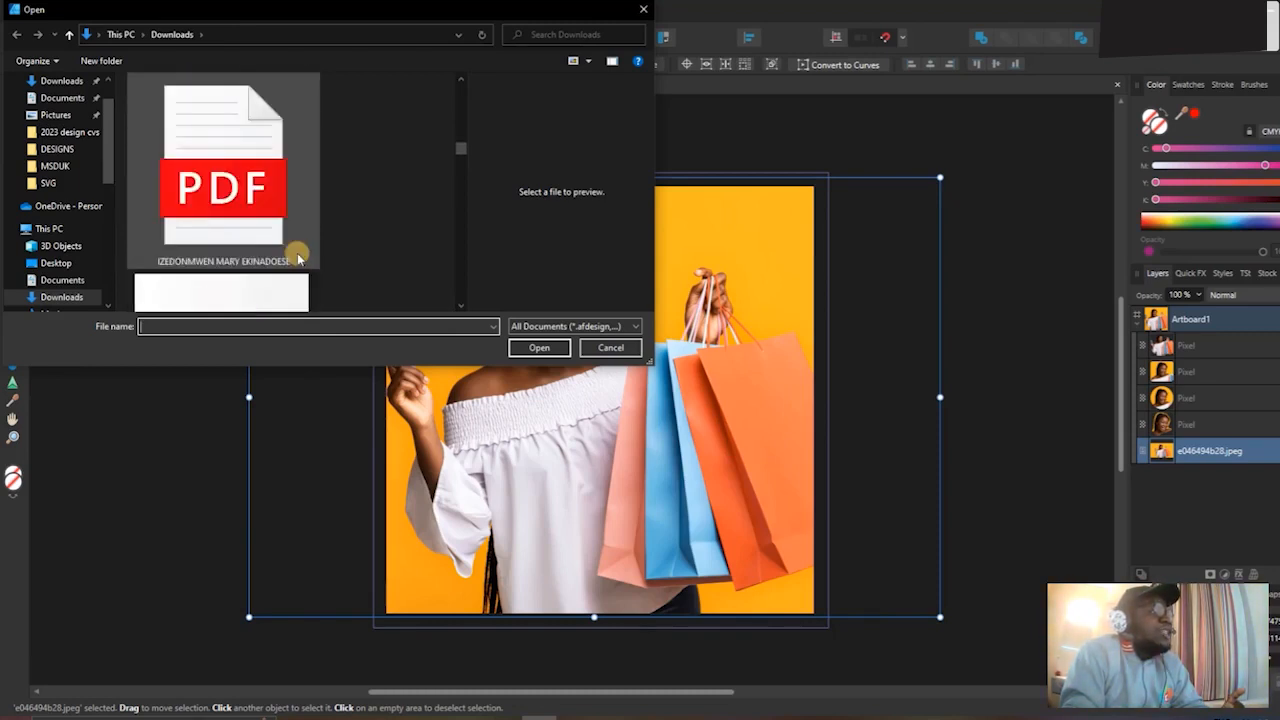
{"action": "scroll", "coordinate": [298, 258], "scroll_direction": "up", "scroll_amount": 2}
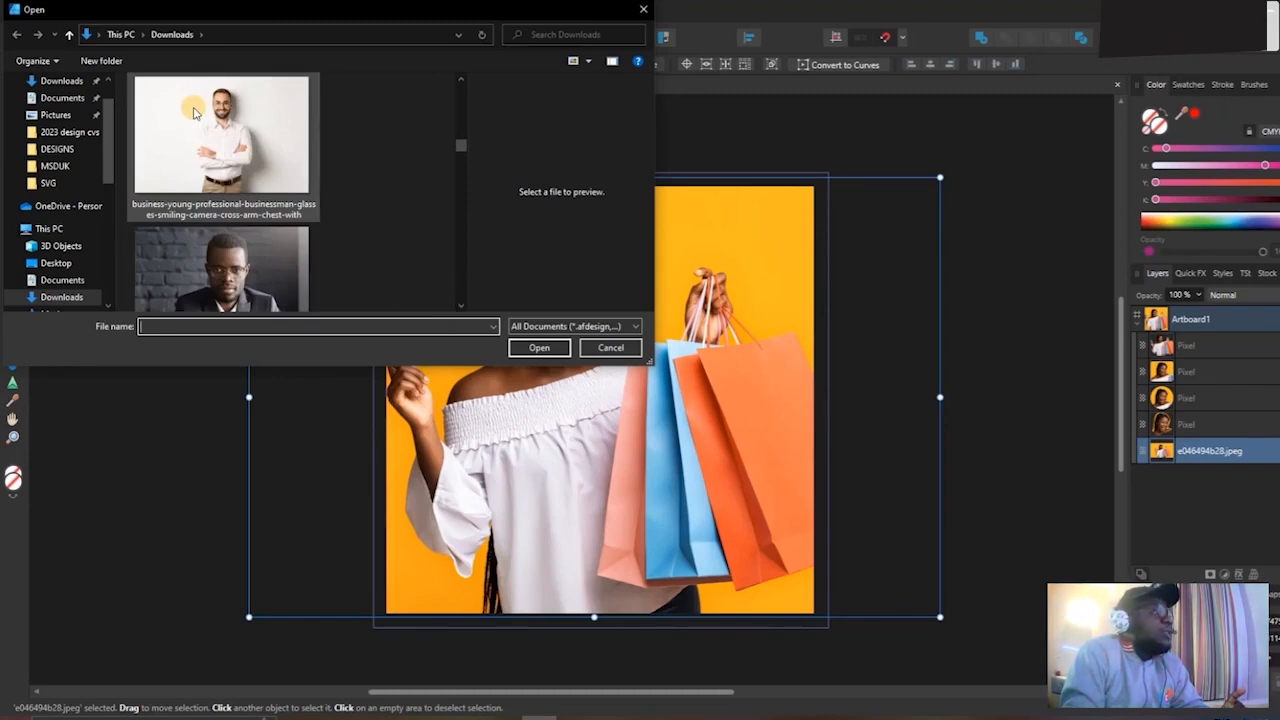
{"action": "double_click", "coordinate": [195, 113]}
{"action": "left_click", "coordinate": [565, 390]}
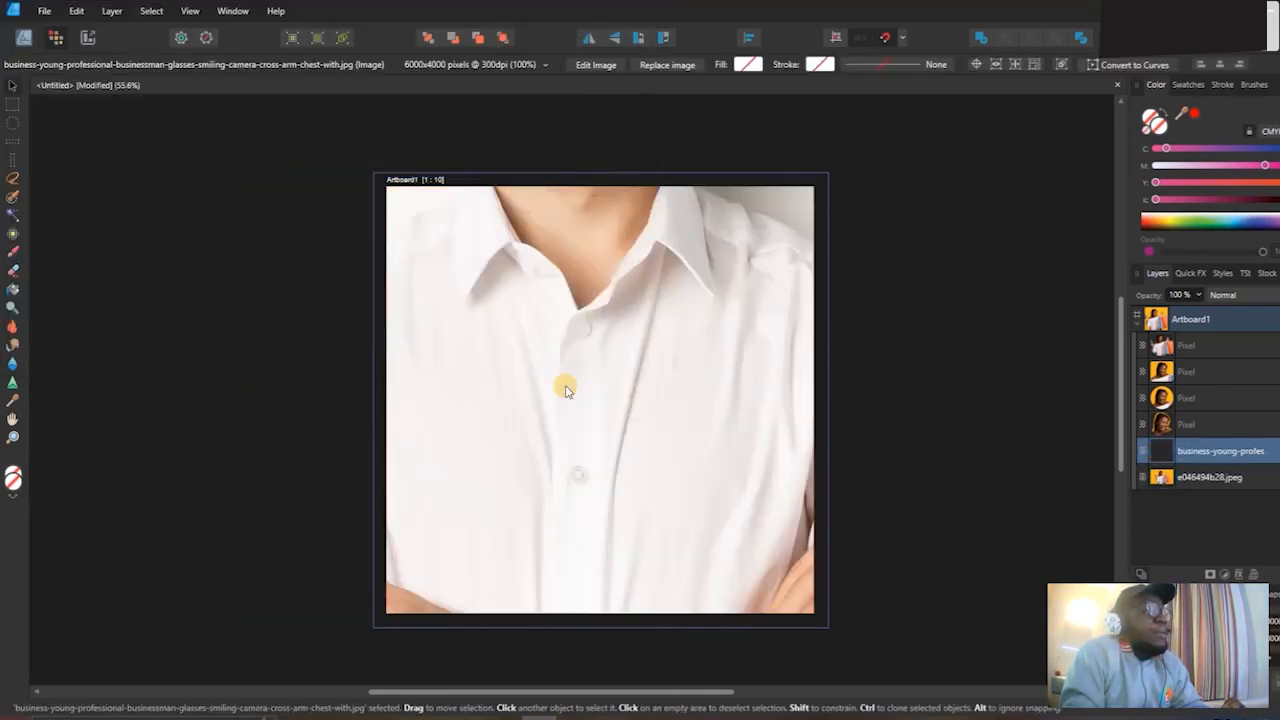
Scale the businessman photo down to about 29% and position it so the man stands centred on the artboard.
{"action": "scroll", "coordinate": [748, 327], "scroll_direction": "down", "scroll_amount": 4}
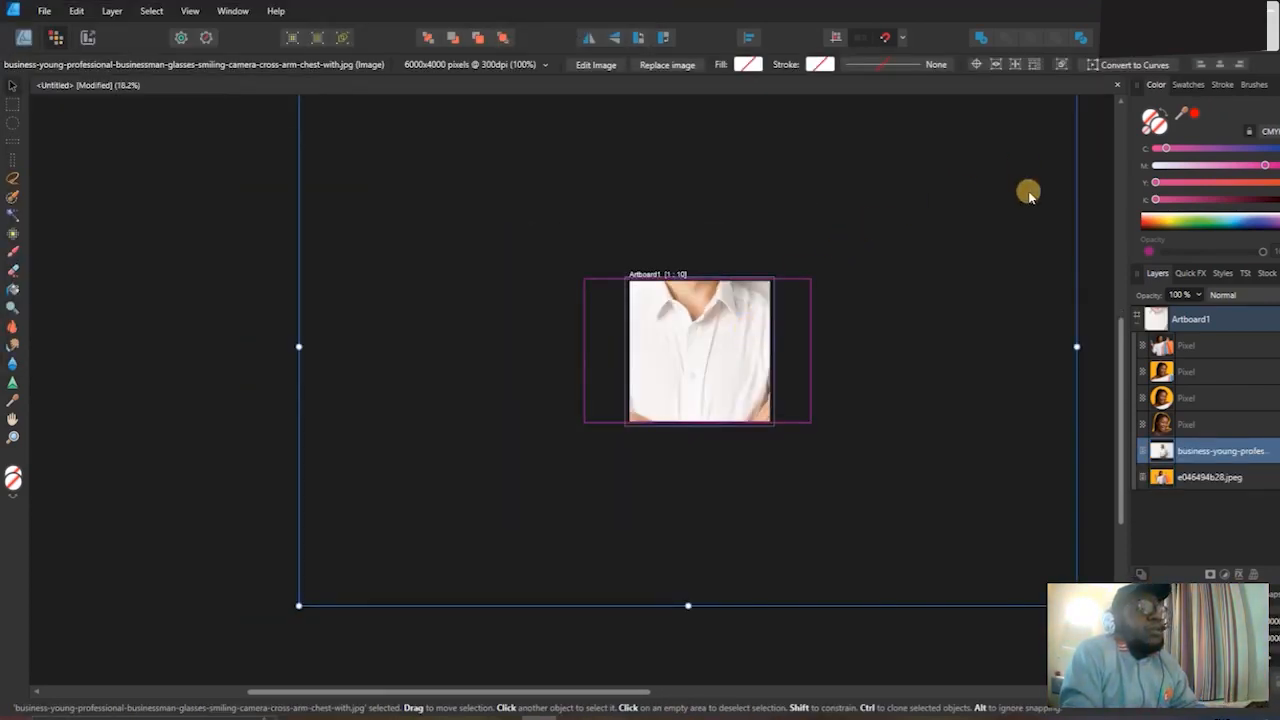
{"action": "left_click_drag", "start_coordinate": [1074, 603], "coordinate": [820, 400]}
{"action": "scroll", "coordinate": [617, 309], "scroll_direction": "up", "scroll_amount": 4}
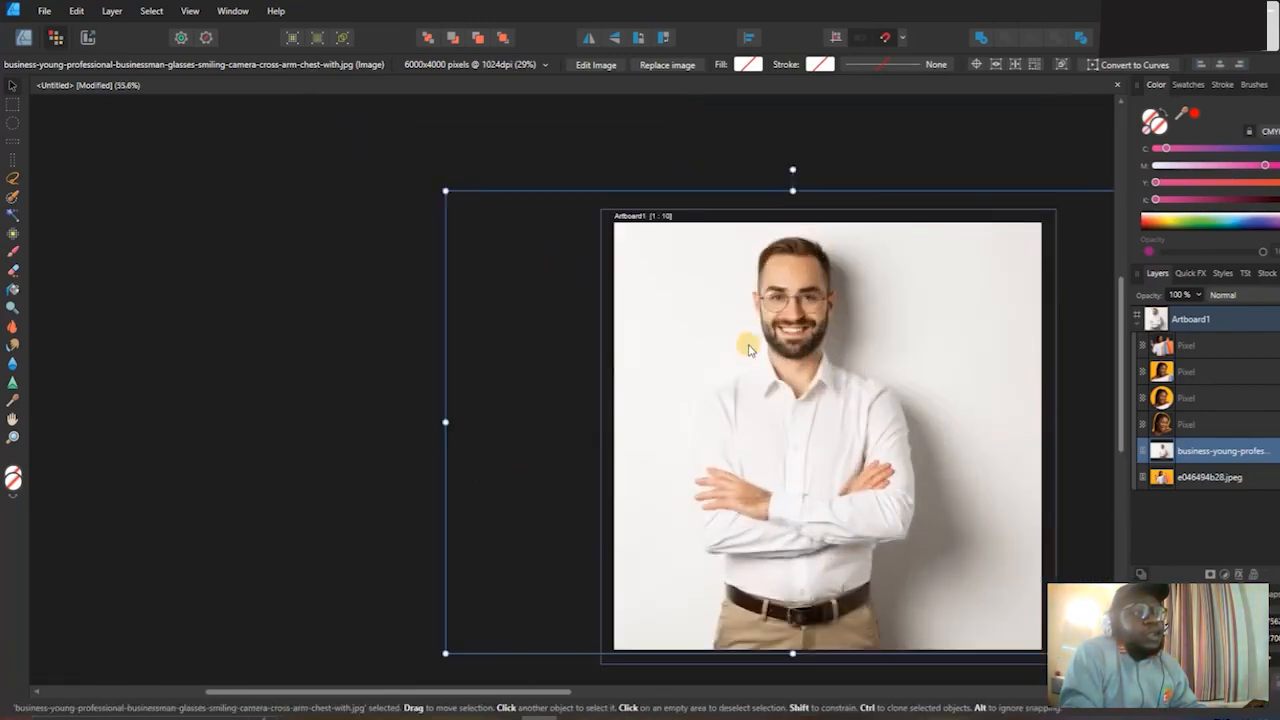
{"action": "scroll", "coordinate": [749, 348], "scroll_direction": "right", "scroll_amount": 1}
{"action": "mouse_move", "coordinate": [750, 363]}
{"action": "left_mouse_down"}
{"action": "mouse_move", "coordinate": [762, 384]}
{"action": "mouse_move", "coordinate": [771, 376]}
{"action": "left_mouse_up"}
{"action": "scroll", "coordinate": [762, 386], "scroll_direction": "down", "scroll_amount": 1}
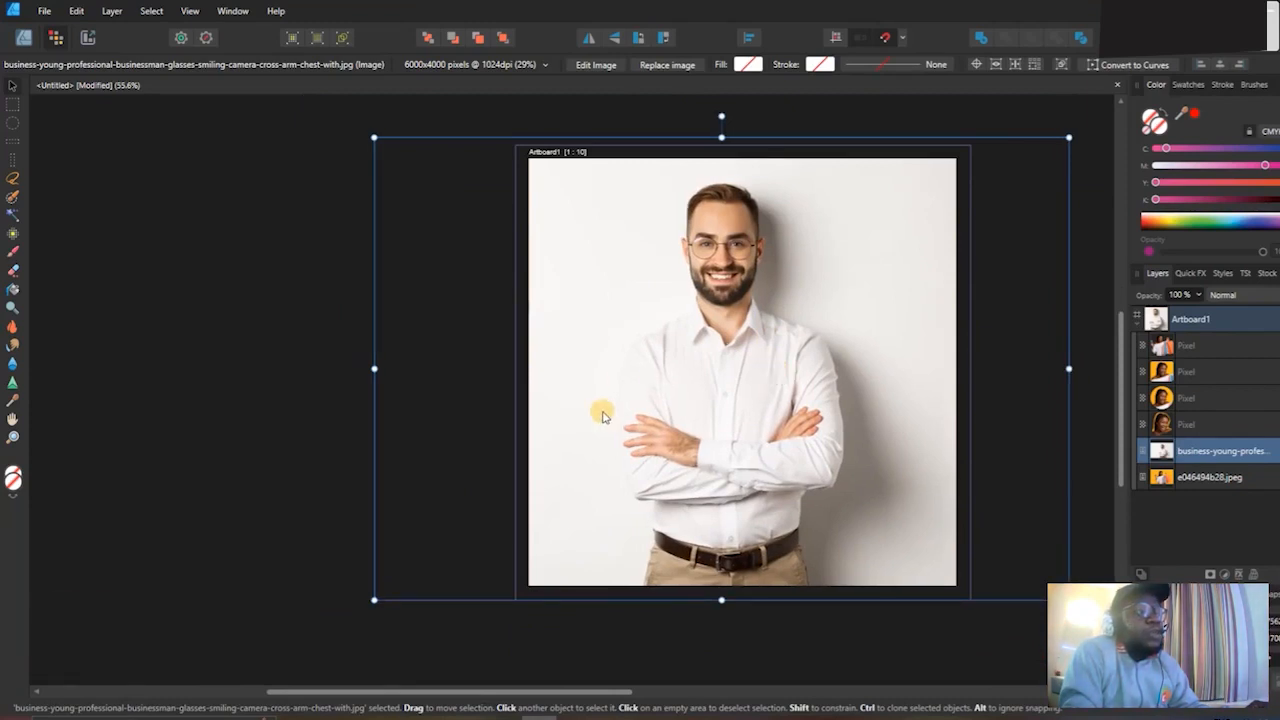
Select the man's head, shirt and arms with the 76 px Selection Brush, snapping to edges.
{"action": "left_click", "coordinate": [13, 197]}
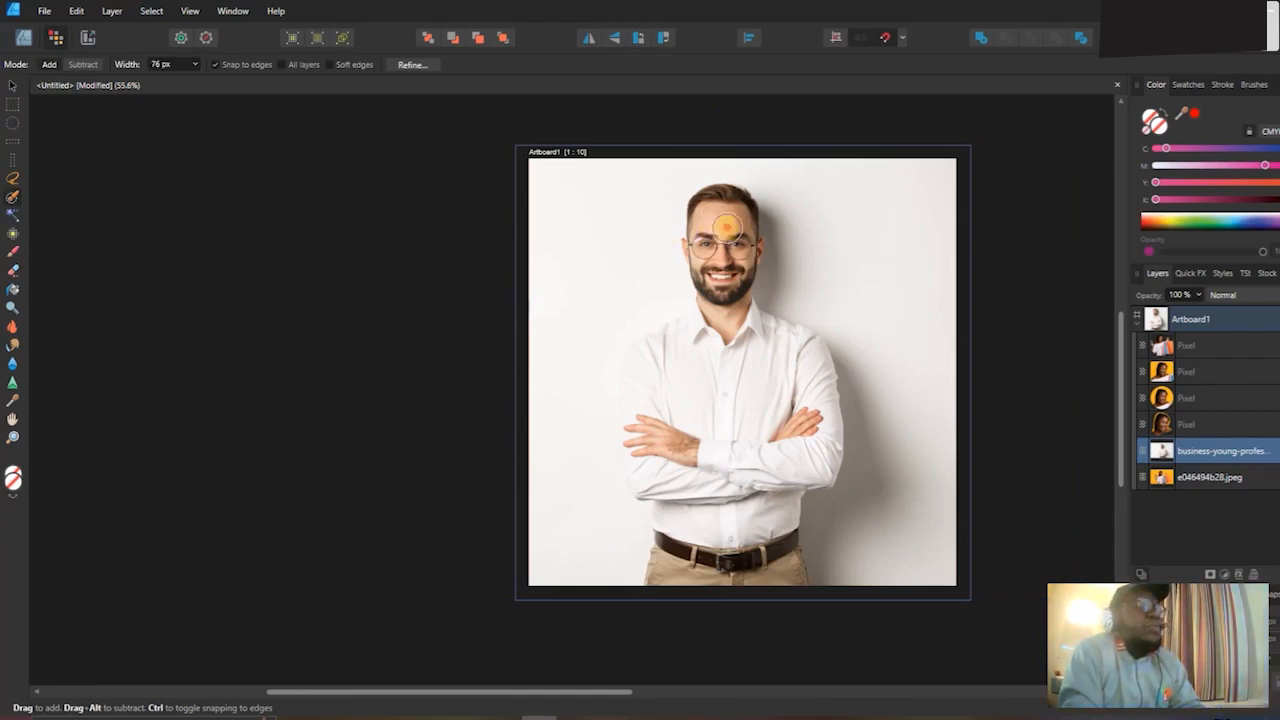
{"action": "mouse_move", "coordinate": [733, 247]}
{"action": "left_mouse_down"}
{"action": "mouse_move", "coordinate": [721, 299]}
{"action": "mouse_move", "coordinate": [734, 356]}
{"action": "mouse_move", "coordinate": [791, 355]}
{"action": "mouse_move", "coordinate": [778, 351]}
{"action": "mouse_move", "coordinate": [794, 393]}
{"action": "mouse_move", "coordinate": [781, 432]}
{"action": "mouse_move", "coordinate": [754, 463]}
{"action": "mouse_move", "coordinate": [772, 541]}
{"action": "mouse_move", "coordinate": [696, 523]}
{"action": "mouse_move", "coordinate": [706, 417]}
{"action": "mouse_move", "coordinate": [657, 479]}
{"action": "mouse_move", "coordinate": [648, 437]}
{"action": "mouse_move", "coordinate": [645, 481]}
{"action": "mouse_move", "coordinate": [707, 388]}
{"action": "mouse_move", "coordinate": [750, 438]}
{"action": "mouse_move", "coordinate": [748, 392]}
{"action": "mouse_move", "coordinate": [665, 343]}
{"action": "mouse_move", "coordinate": [647, 386]}
{"action": "mouse_move", "coordinate": [646, 355]}
{"action": "mouse_move", "coordinate": [632, 408]}
{"action": "mouse_move", "coordinate": [641, 477]}
{"action": "mouse_move", "coordinate": [648, 395]}
{"action": "mouse_move", "coordinate": [682, 324]}
{"action": "mouse_move", "coordinate": [702, 316]}
{"action": "mouse_move", "coordinate": [644, 345]}
{"action": "left_mouse_up"}
{"action": "scroll", "coordinate": [651, 323], "scroll_direction": "up", "scroll_amount": 5}
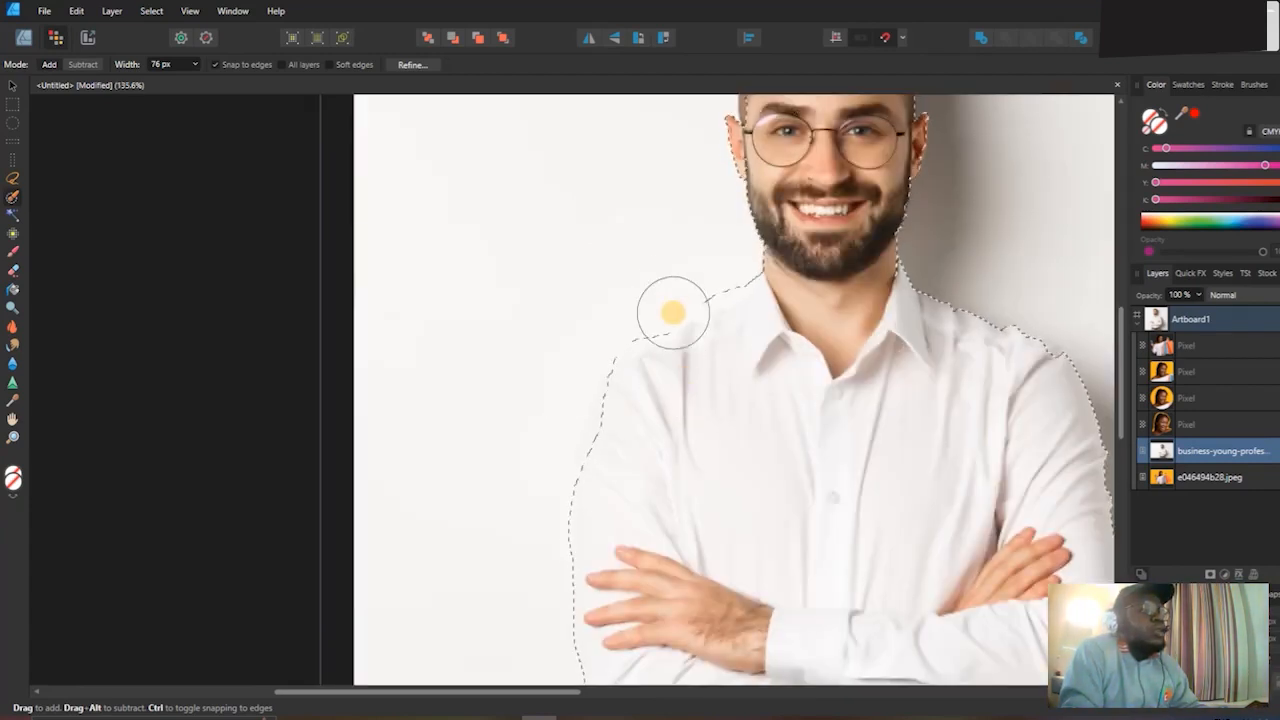
{"action": "mouse_move", "coordinate": [677, 269]}
{"action": "left_mouse_down"}
{"action": "mouse_move", "coordinate": [668, 240]}
{"action": "mouse_move", "coordinate": [618, 212]}
{"action": "mouse_move", "coordinate": [685, 262]}
{"action": "mouse_move", "coordinate": [710, 261]}
{"action": "mouse_move", "coordinate": [648, 282]}
{"action": "mouse_move", "coordinate": [638, 309]}
{"action": "mouse_move", "coordinate": [610, 321]}
{"action": "mouse_move", "coordinate": [635, 353]}
{"action": "mouse_move", "coordinate": [642, 402]}
{"action": "mouse_move", "coordinate": [612, 410]}
{"action": "left_mouse_up"}
{"action": "mouse_move", "coordinate": [617, 436]}
{"action": "left_mouse_down"}
{"action": "mouse_move", "coordinate": [595, 556]}
{"action": "mouse_move", "coordinate": [650, 465]}
{"action": "mouse_move", "coordinate": [621, 456]}
{"action": "mouse_move", "coordinate": [600, 470]}
{"action": "mouse_move", "coordinate": [600, 518]}
{"action": "mouse_move", "coordinate": [692, 478]}
{"action": "left_mouse_up"}
{"action": "scroll", "coordinate": [594, 551], "scroll_direction": "down", "scroll_amount": 2}
{"action": "scroll", "coordinate": [609, 514], "scroll_direction": "down", "scroll_amount": 3}
{"action": "scroll", "coordinate": [692, 478], "scroll_direction": "down", "scroll_amount": 5}
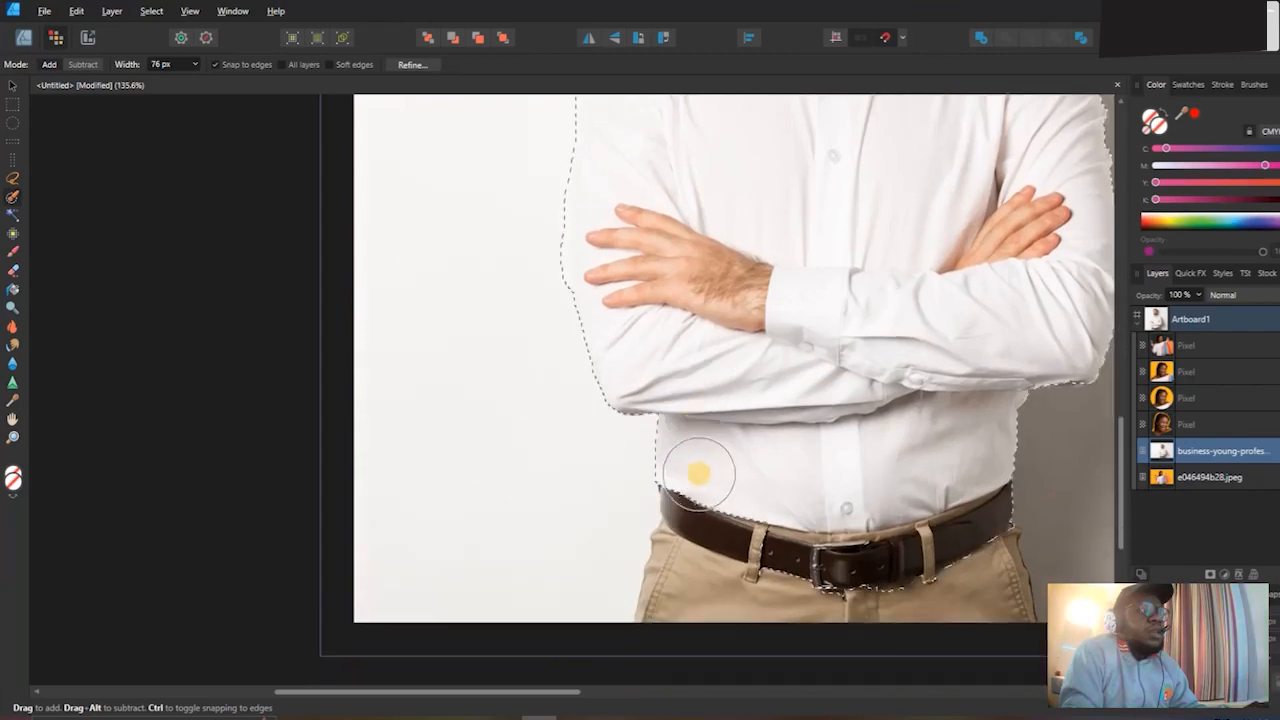
Reduce the selection brush to 20.7 px and tighten the selection along the shadow-side shoulder and neck.
{"action": "scroll", "coordinate": [700, 458], "scroll_direction": "right", "scroll_amount": 2}
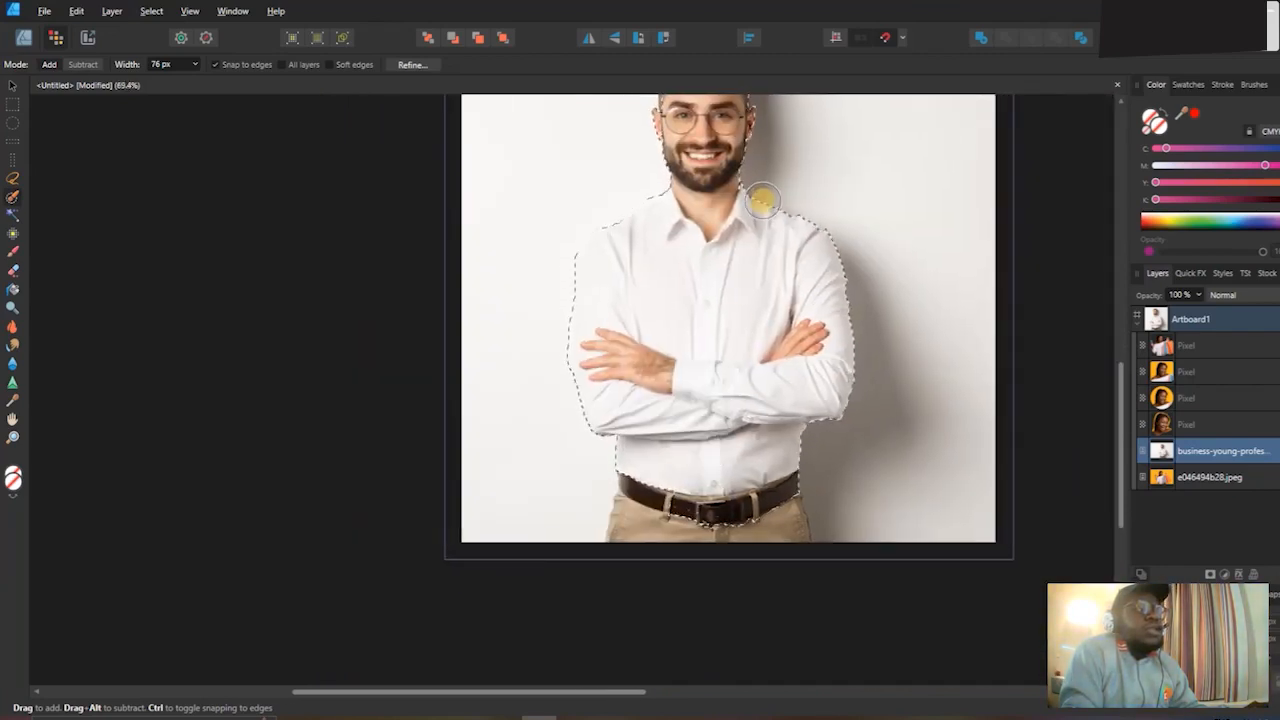
{"action": "scroll", "coordinate": [766, 206], "scroll_direction": "up", "scroll_amount": 5}
{"action": "key", "text": "bracketleft"}
{"action": "key", "text": "bracketleft"}
{"action": "key", "text": "bracketleft"}
{"action": "key", "text": "bracketleft"}
{"action": "key", "text": "bracketleft"}
{"action": "key", "text": "bracketleft"}
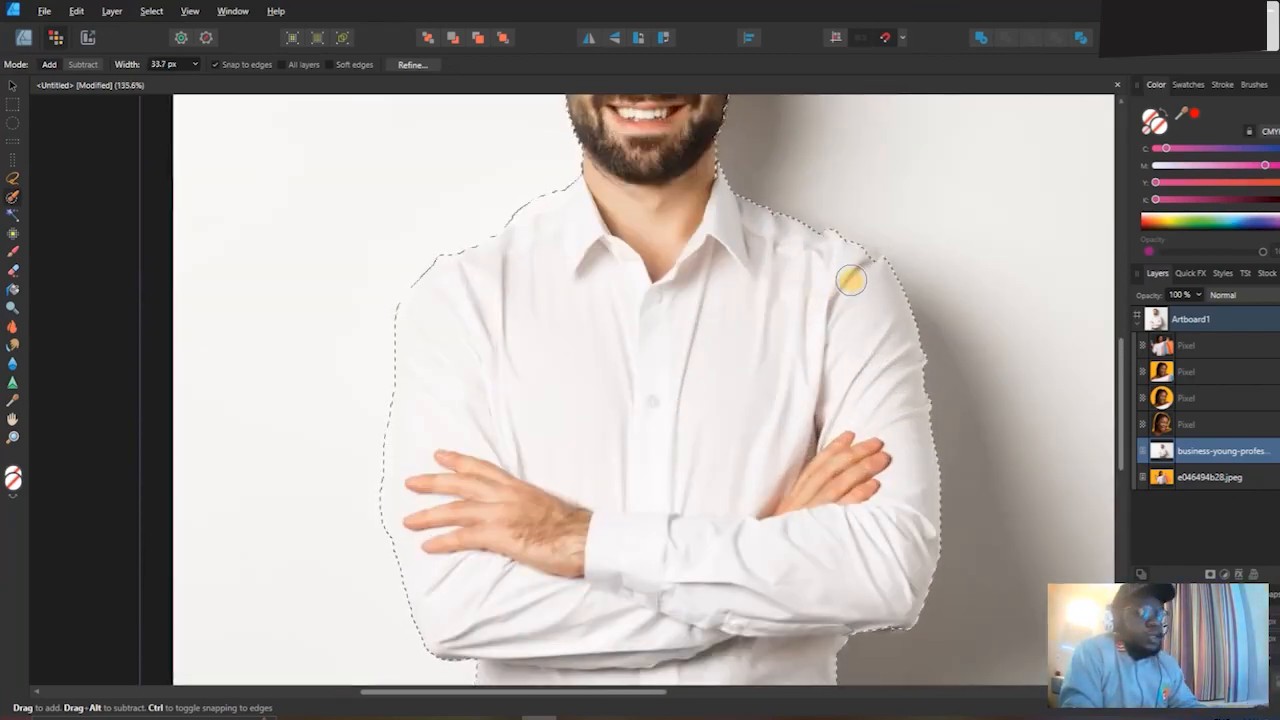
{"action": "mouse_move", "coordinate": [866, 266]}
{"action": "left_mouse_down"}
{"action": "mouse_move", "coordinate": [843, 243]}
{"action": "mouse_move", "coordinate": [734, 206]}
{"action": "mouse_move", "coordinate": [704, 161]}
{"action": "left_mouse_up"}
{"action": "scroll", "coordinate": [701, 148], "scroll_direction": "up", "scroll_amount": 2}
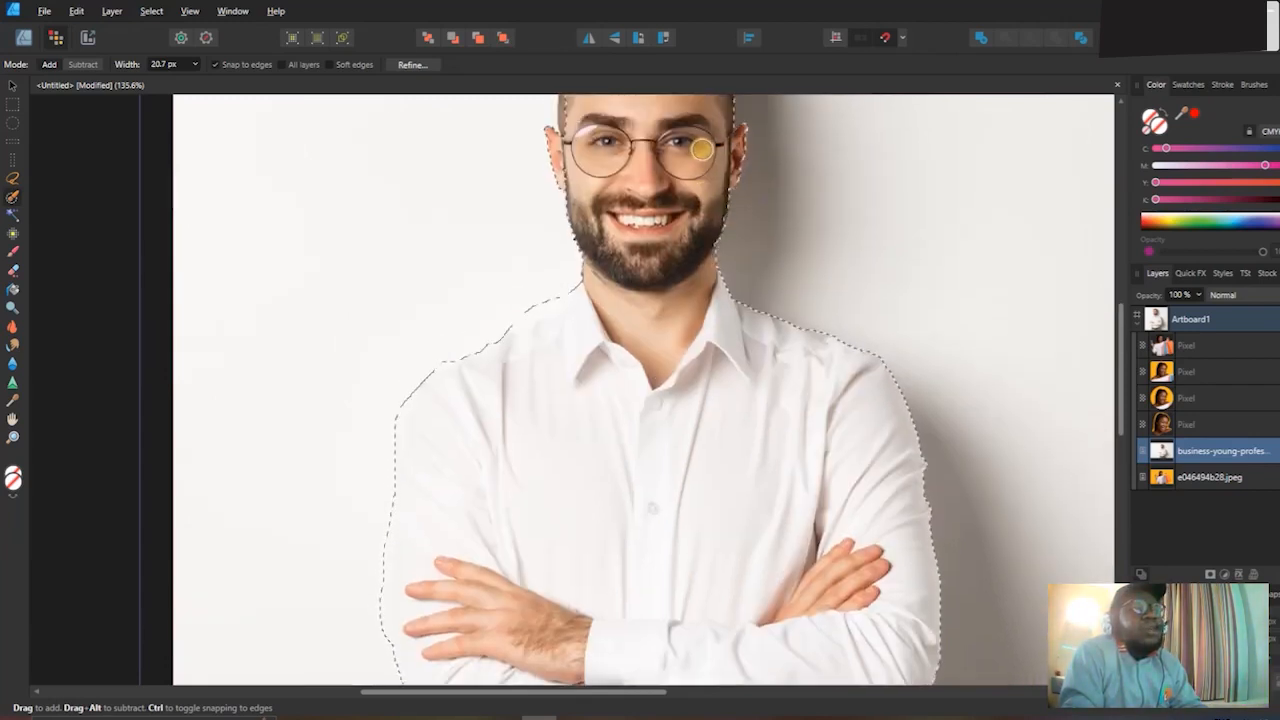
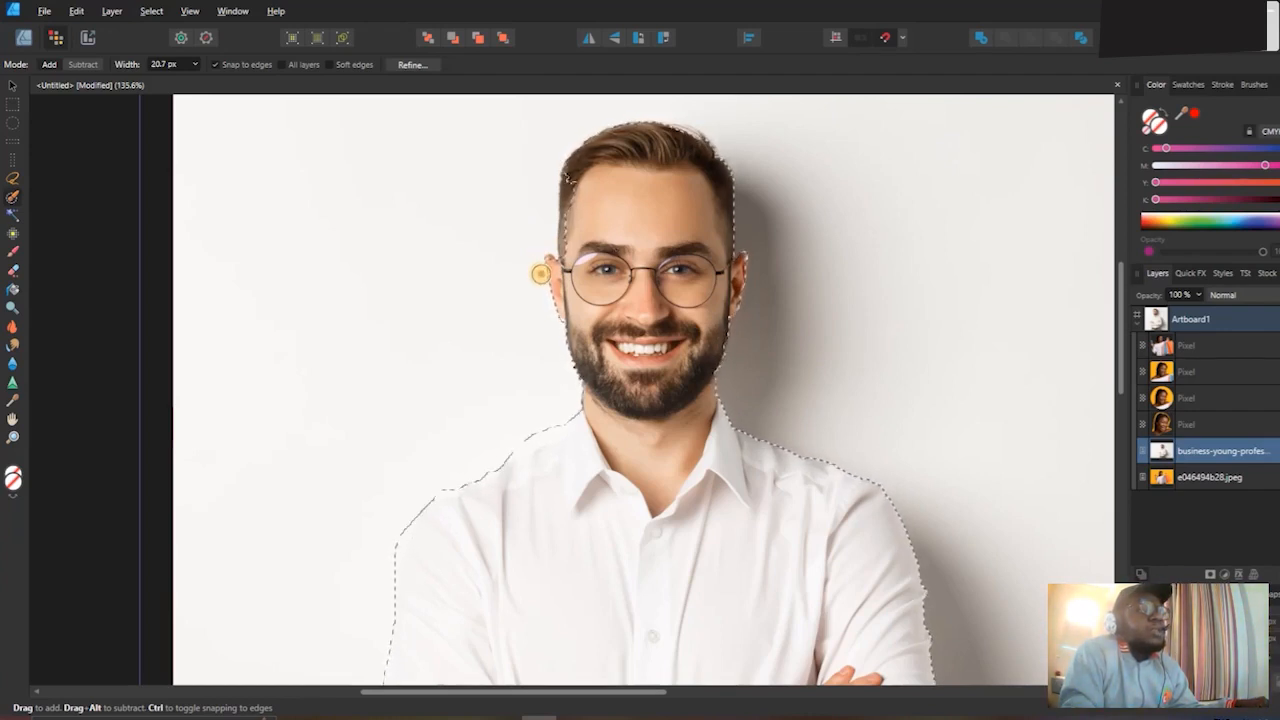
Add the missed hair and temple on the side away from the shadow to the selection.
{"action": "scroll", "coordinate": [584, 219], "scroll_direction": "up", "scroll_amount": 5}
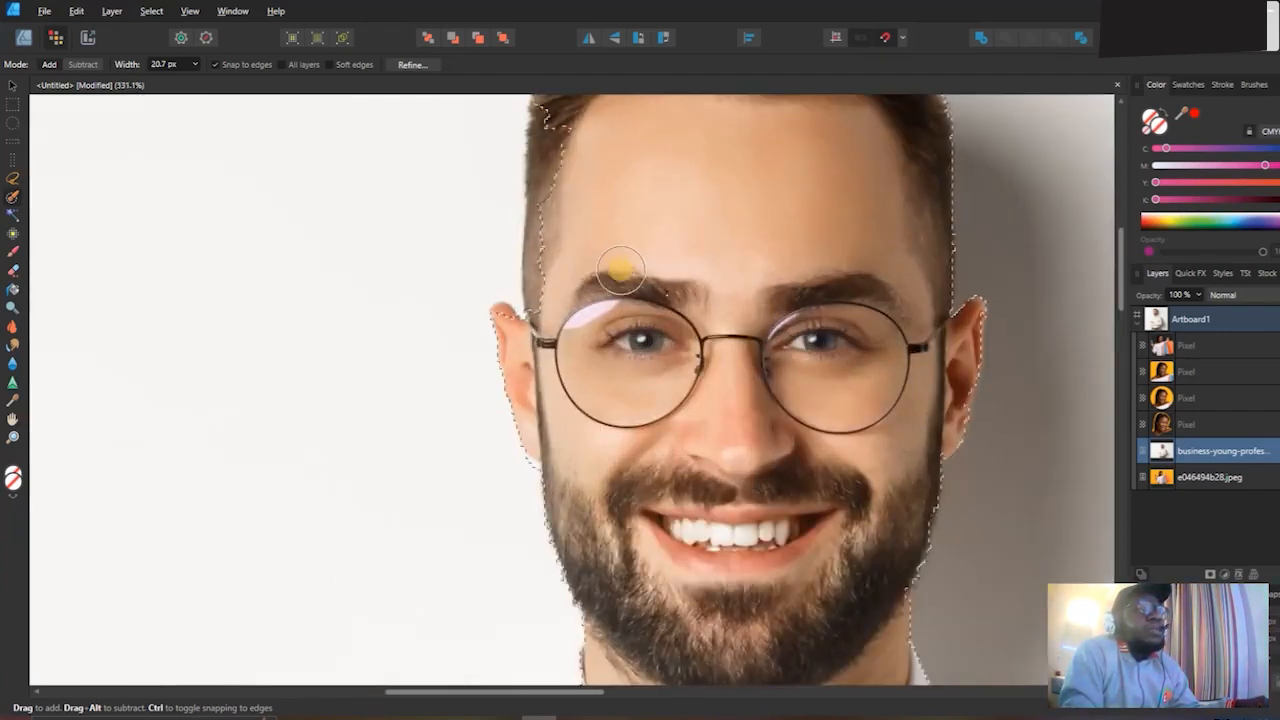
{"action": "scroll", "coordinate": [671, 243], "scroll_direction": "up", "scroll_amount": 2}
{"action": "mouse_move", "coordinate": [554, 426]}
{"action": "left_mouse_down"}
{"action": "mouse_move", "coordinate": [548, 352]}
{"action": "mouse_move", "coordinate": [566, 236]}
{"action": "left_mouse_up"}
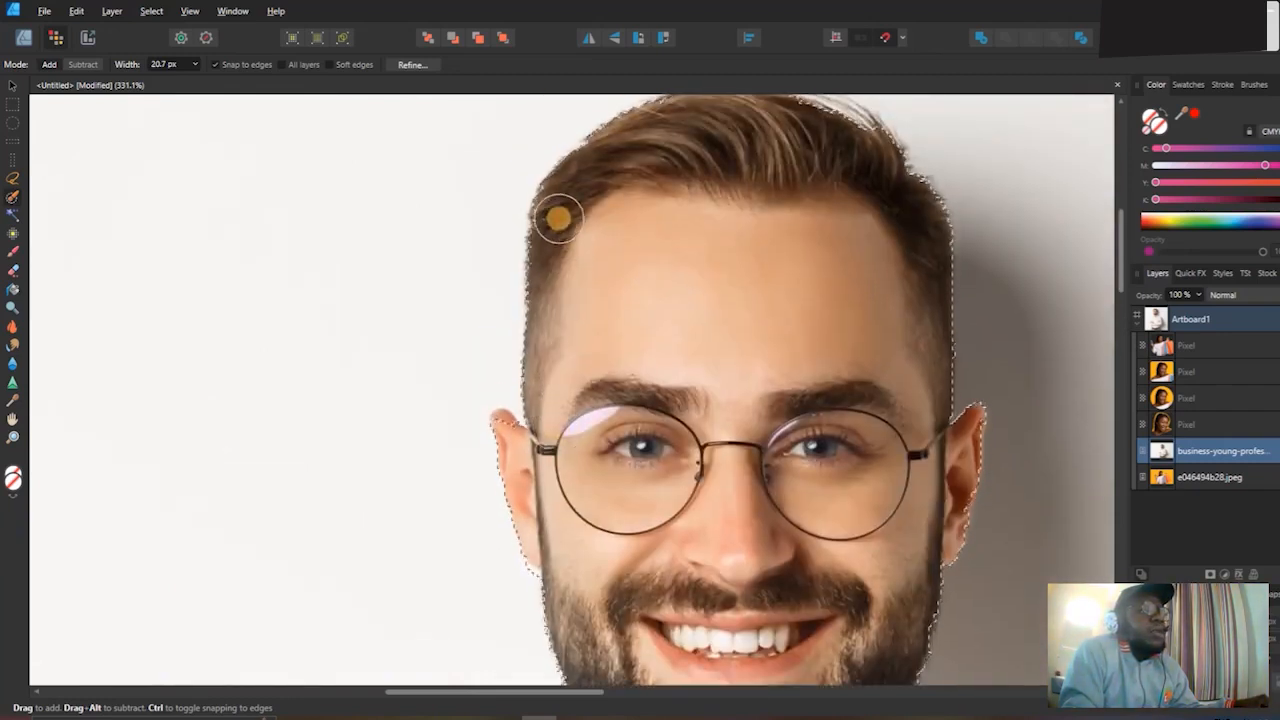
Extend the selection over the belt and both sides of the man's trousers down to the photo's lower edge.
{"action": "scroll", "coordinate": [867, 319], "scroll_direction": "down", "scroll_amount": 5}
{"action": "scroll", "coordinate": [860, 316], "scroll_direction": "down", "scroll_amount": 6}
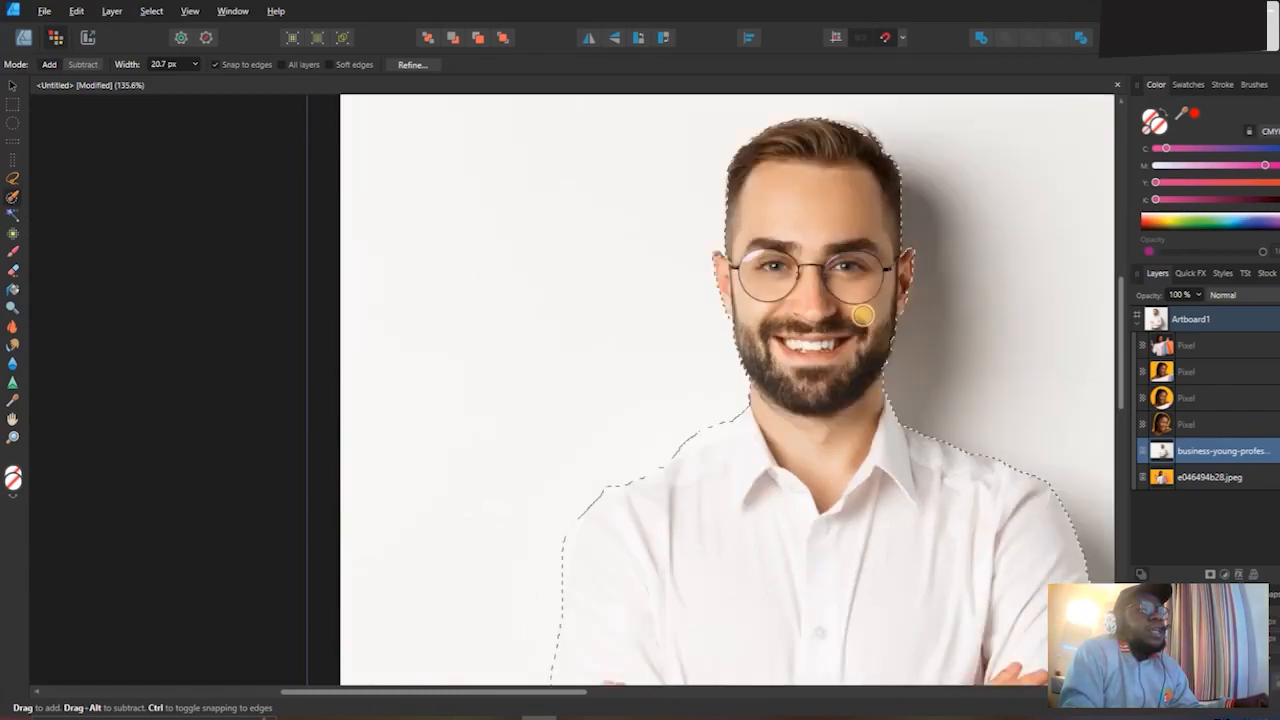
{"action": "scroll", "coordinate": [830, 318], "scroll_direction": "right", "scroll_amount": 2}
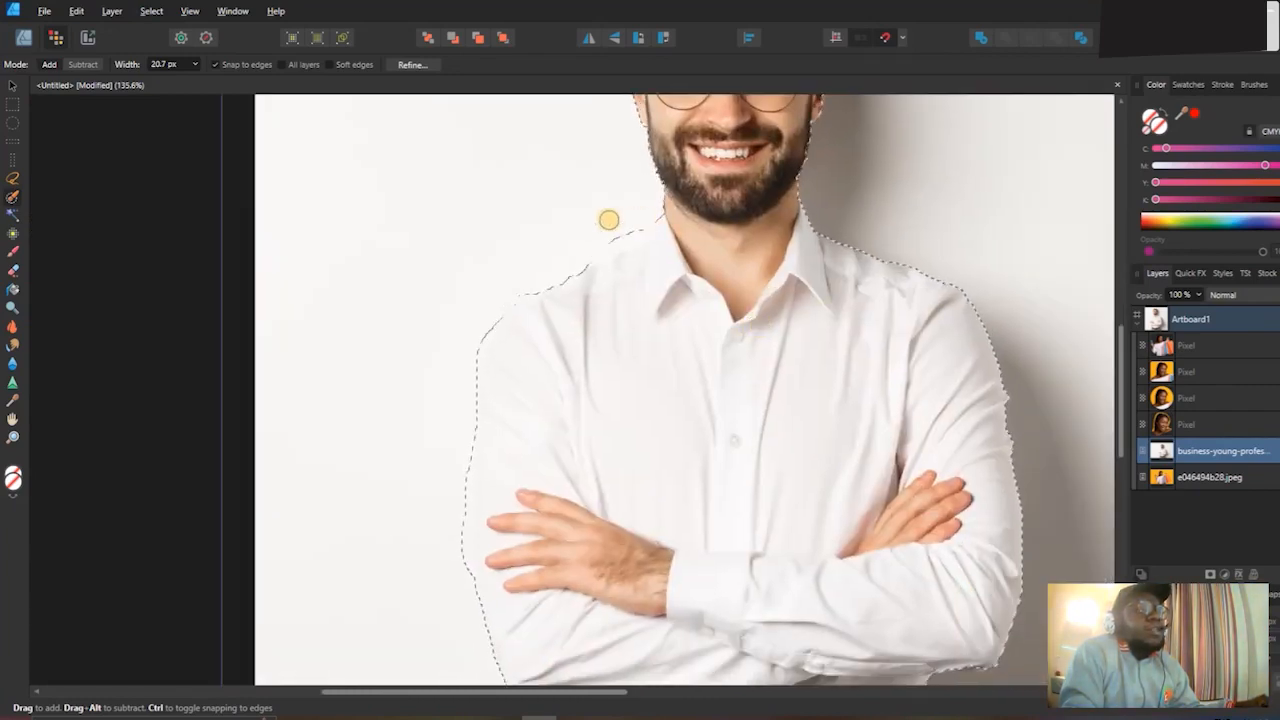
{"action": "scroll", "coordinate": [606, 217], "scroll_direction": "up", "scroll_amount": 5}
{"action": "scroll", "coordinate": [610, 228], "scroll_direction": "down", "scroll_amount": 10}
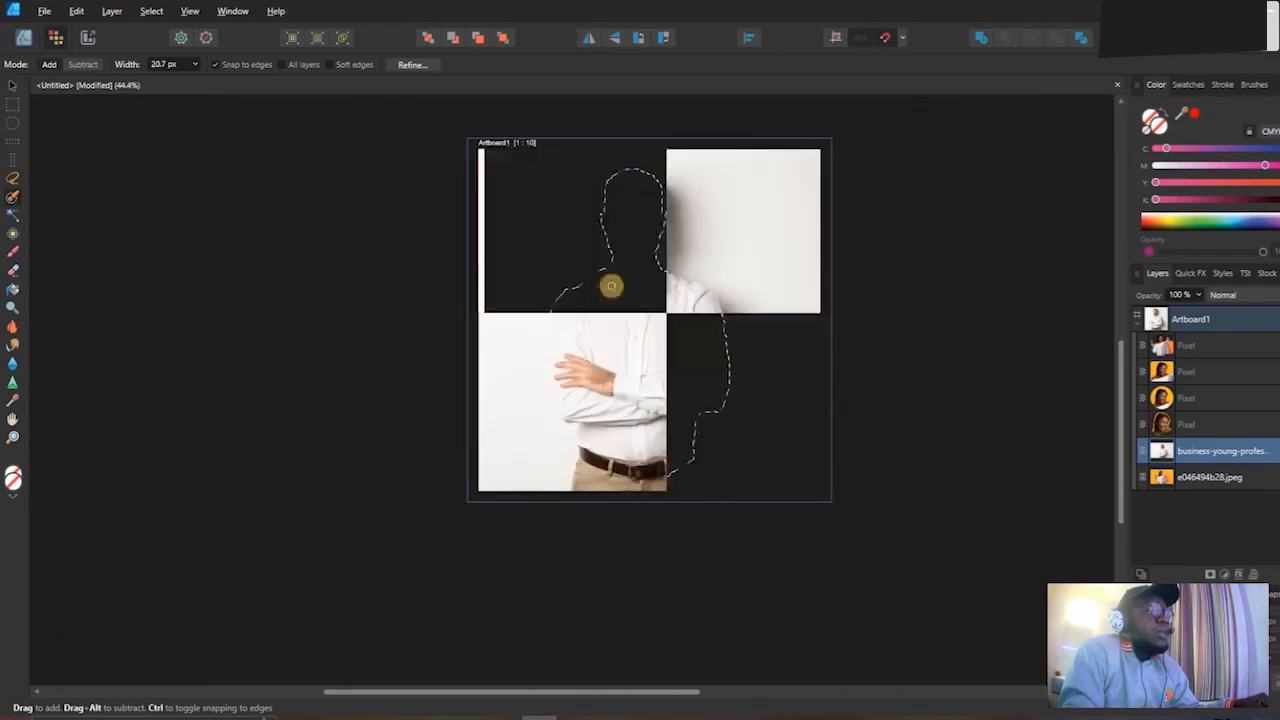
{"action": "scroll", "coordinate": [611, 286], "scroll_direction": "up", "scroll_amount": 2}
{"action": "mouse_move", "coordinate": [648, 306]}
{"action": "left_mouse_down"}
{"action": "mouse_move", "coordinate": [617, 493]}
{"action": "mouse_move", "coordinate": [528, 626]}
{"action": "left_mouse_up"}
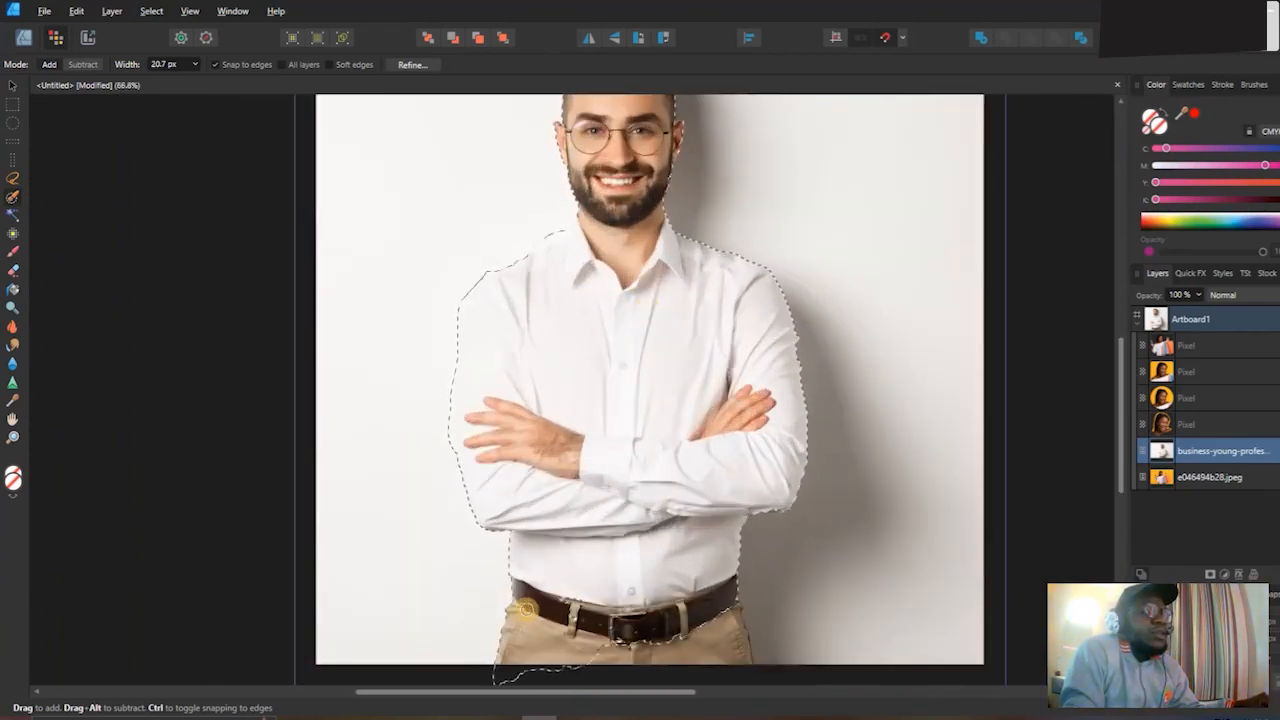
{"action": "mouse_move", "coordinate": [676, 645]}
{"action": "left_mouse_down"}
{"action": "mouse_move", "coordinate": [733, 622]}
{"action": "mouse_move", "coordinate": [736, 605]}
{"action": "mouse_move", "coordinate": [721, 620]}
{"action": "mouse_move", "coordinate": [744, 661]}
{"action": "left_mouse_up"}
{"action": "scroll", "coordinate": [620, 420], "scroll_direction": "up", "scroll_amount": 5}
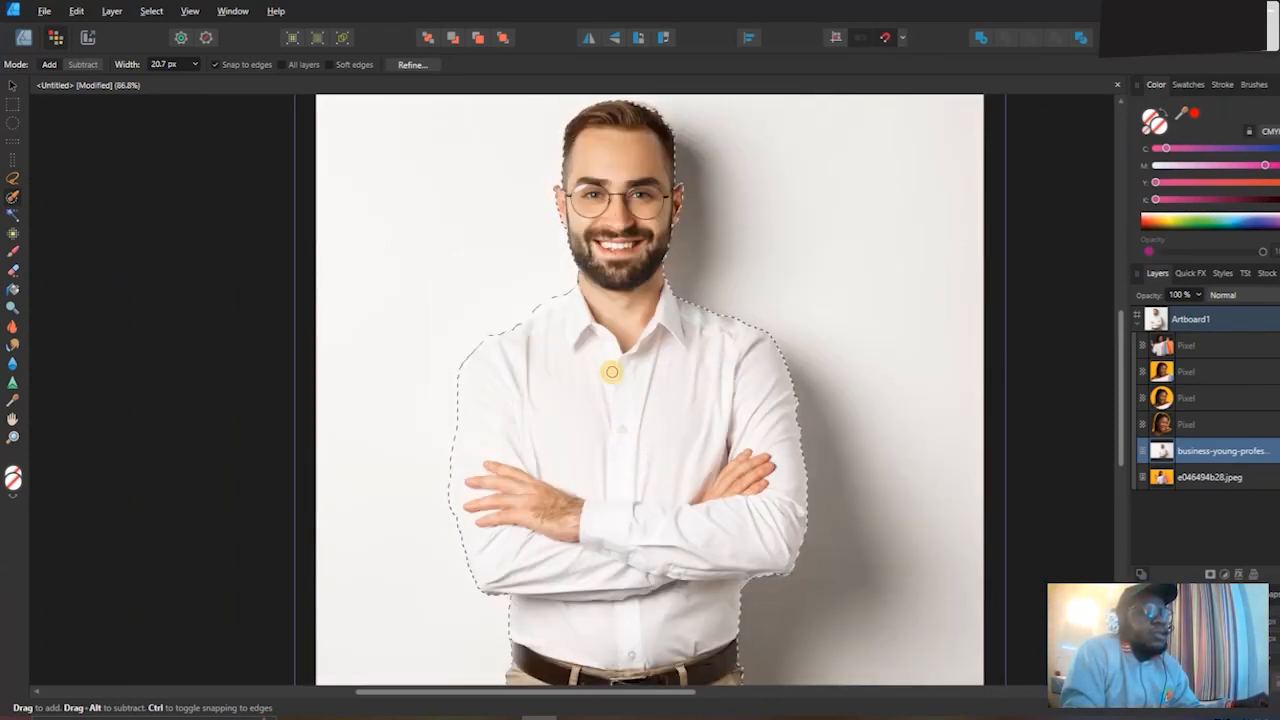
Refine the selection with a border width of 0 % and output it to a new layer.
{"action": "left_click", "coordinate": [422, 68]}
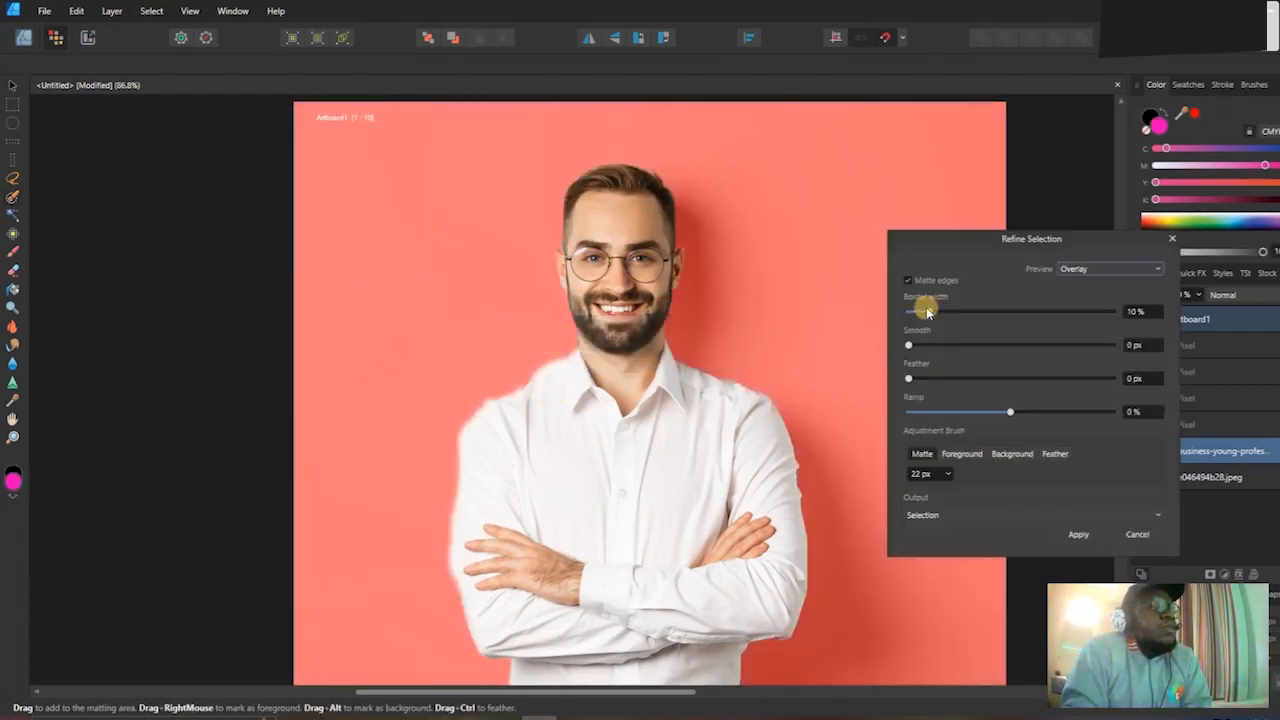
{"action": "left_click_drag", "start_coordinate": [927, 312], "coordinate": [886, 309]}
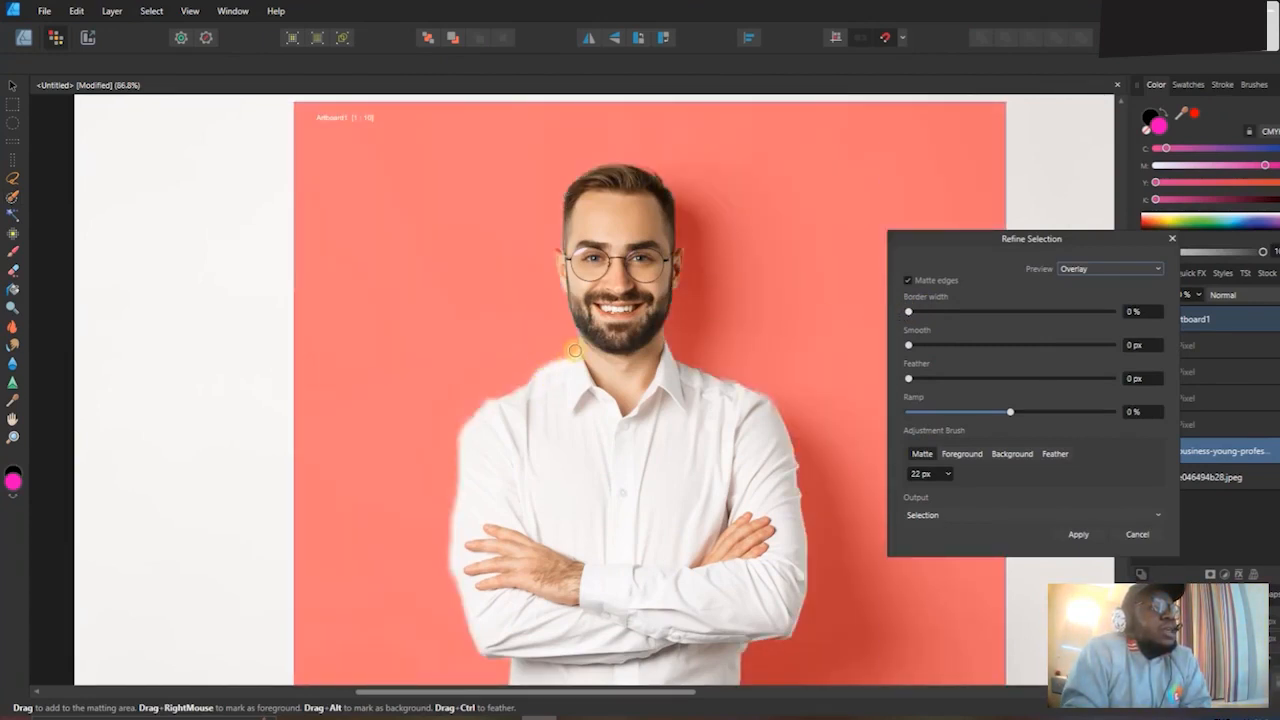
{"action": "left_click", "coordinate": [986, 514]}
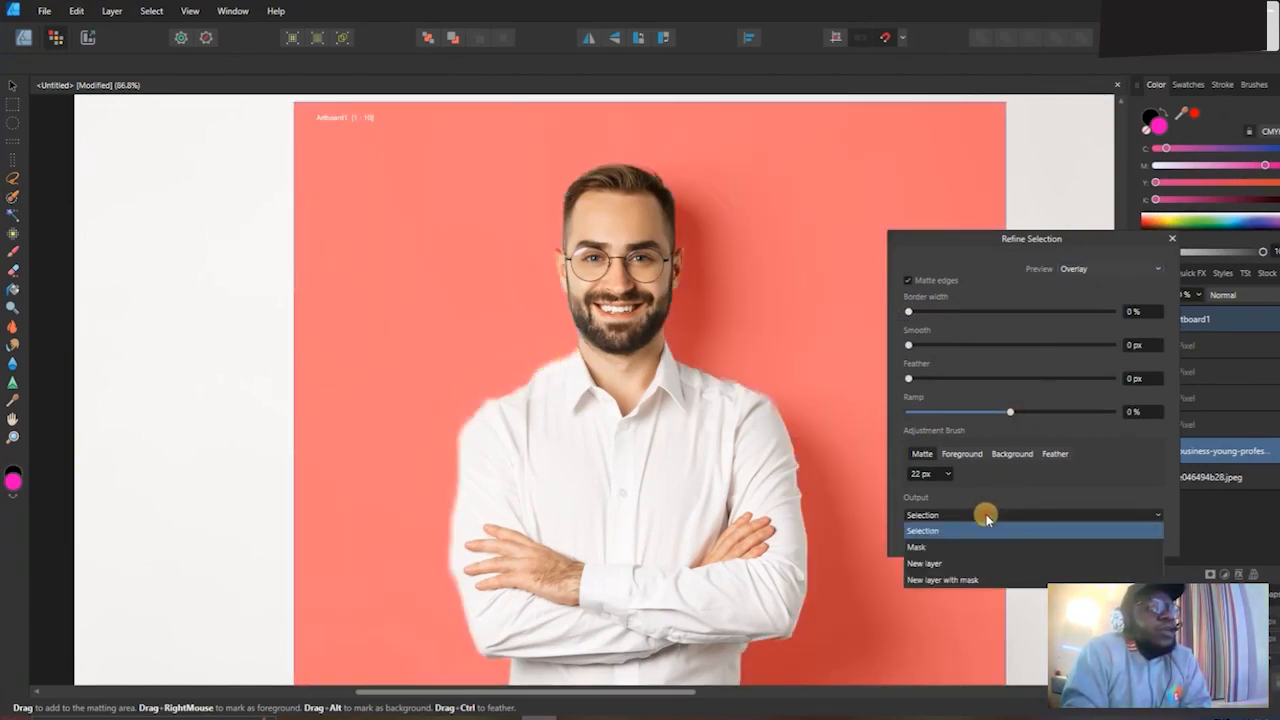
{"action": "left_click", "coordinate": [968, 563]}
{"action": "left_click", "coordinate": [1076, 538]}
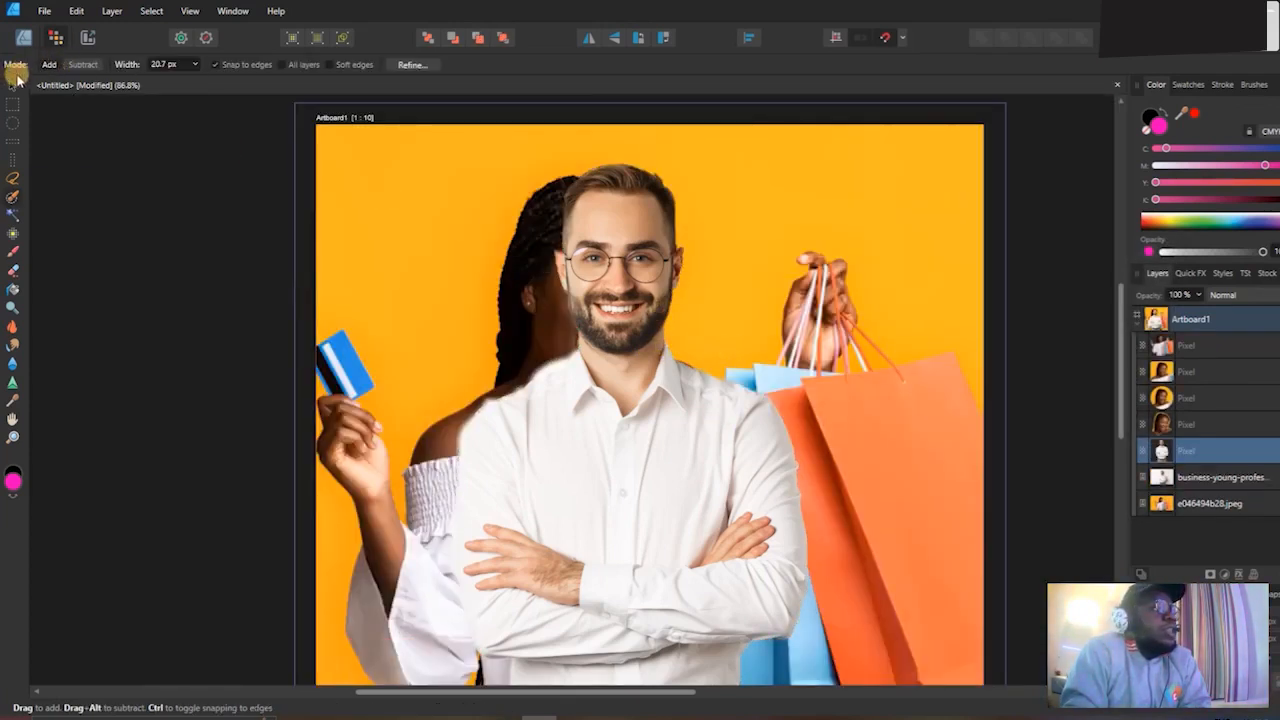
Move the man's cutout beside the woman, in front of her shopping bags.
{"action": "left_click", "coordinate": [10, 86]}
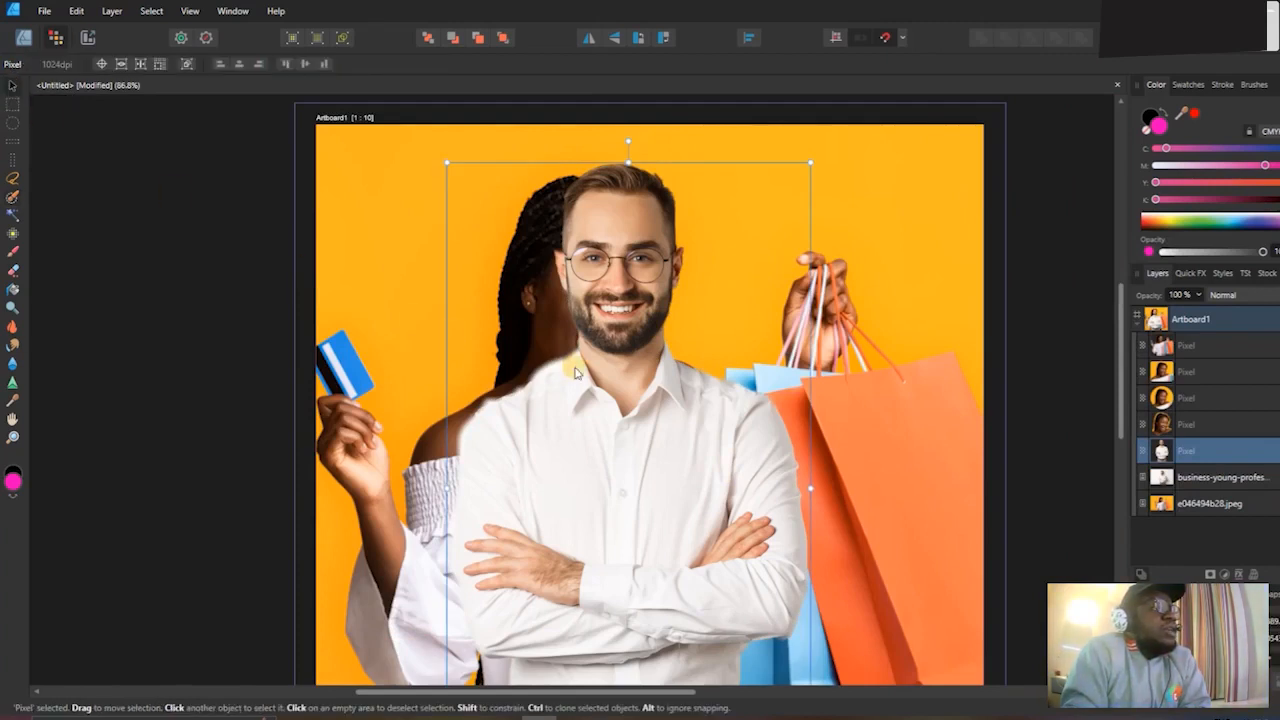
{"action": "left_click_drag", "start_coordinate": [572, 372], "coordinate": [553, 378]}
{"action": "scroll", "coordinate": [550, 362], "scroll_direction": "down", "scroll_amount": 1}
{"action": "left_click_drag", "start_coordinate": [640, 304], "coordinate": [797, 327]}
{"action": "scroll", "coordinate": [521, 289], "scroll_direction": "up", "scroll_amount": 1}
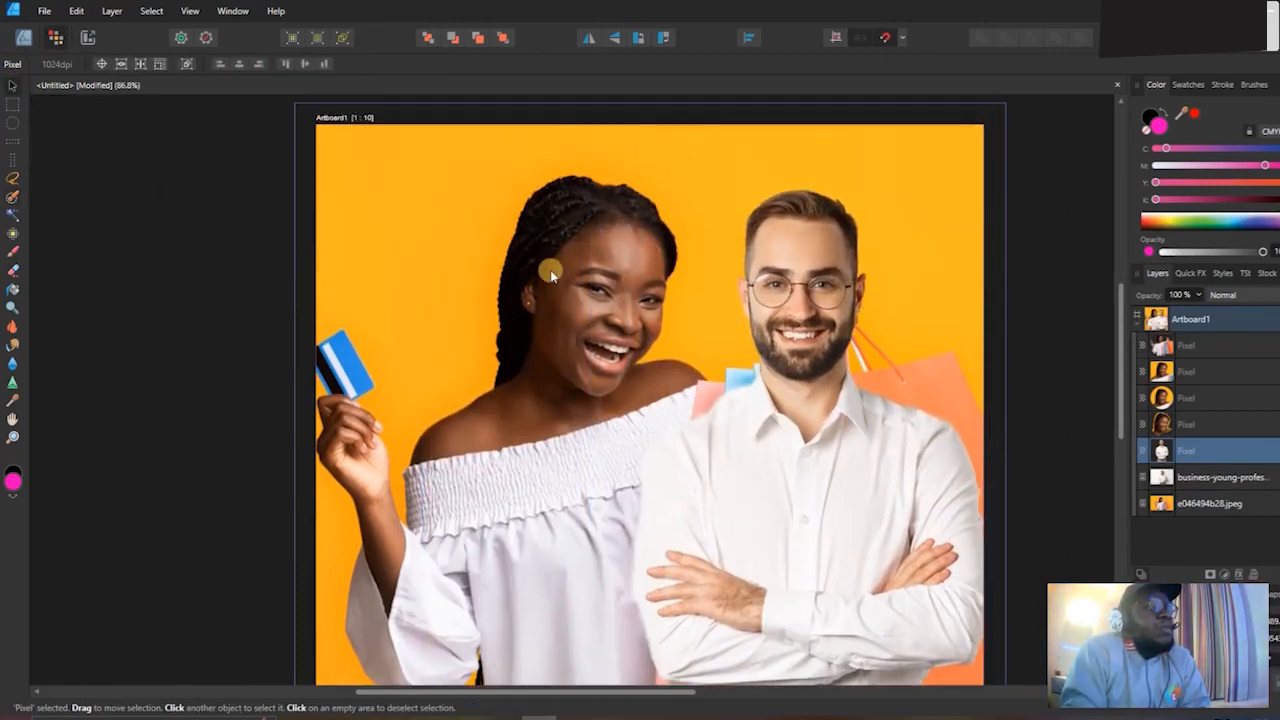
Select the woman's photo and toggle the original businessman photo on and off to compare it with the cutout.
{"action": "left_click", "coordinate": [531, 318]}
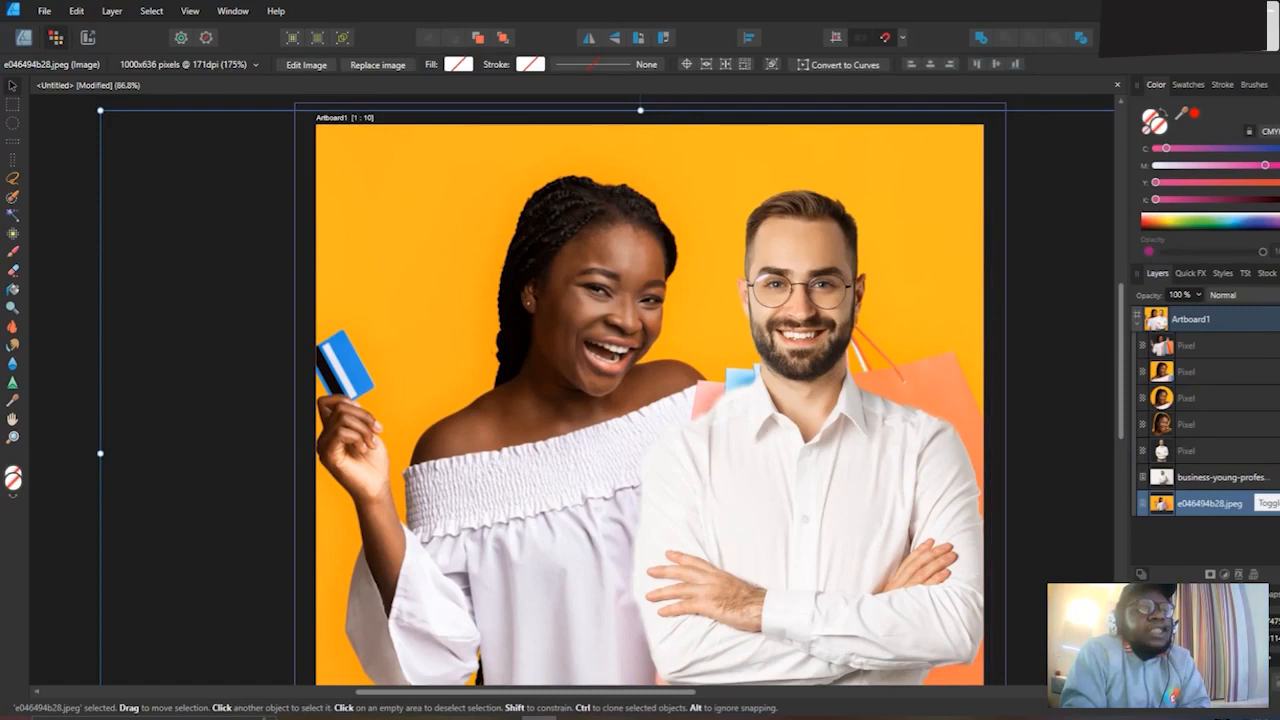
{"action": "left_click", "coordinate": [1268, 503]}
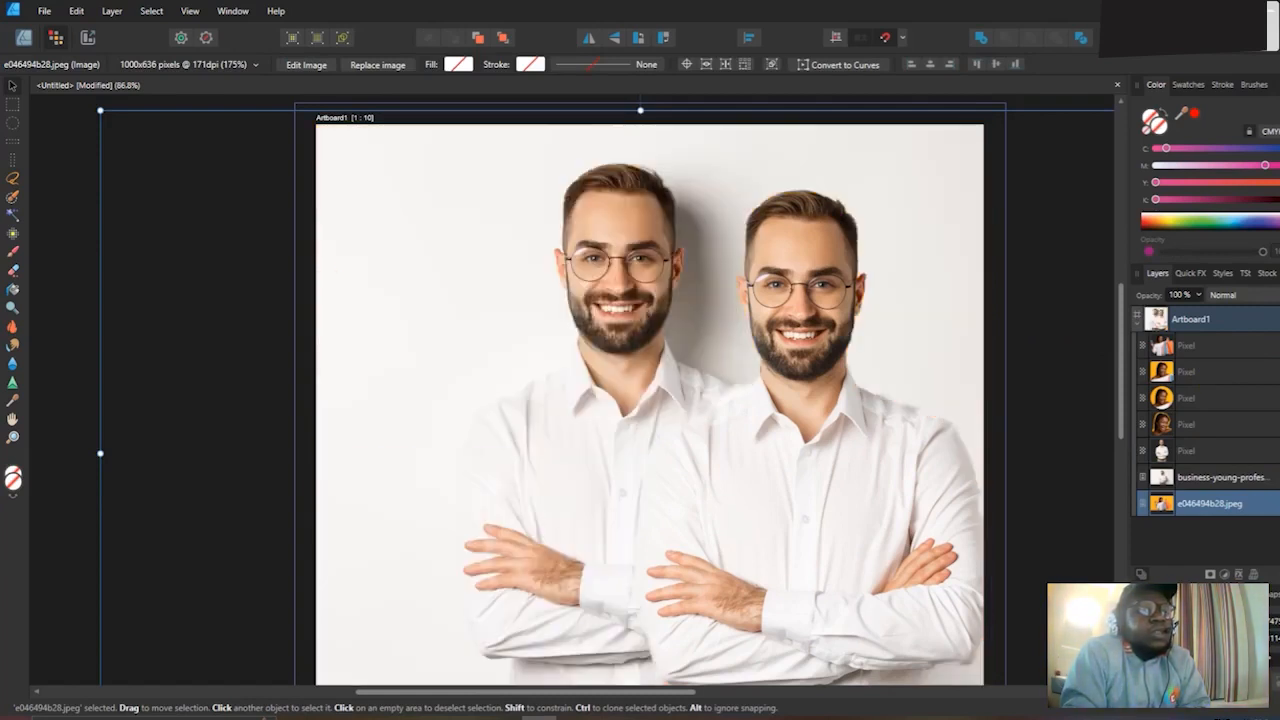
{"action": "left_click", "coordinate": [1275, 477]}
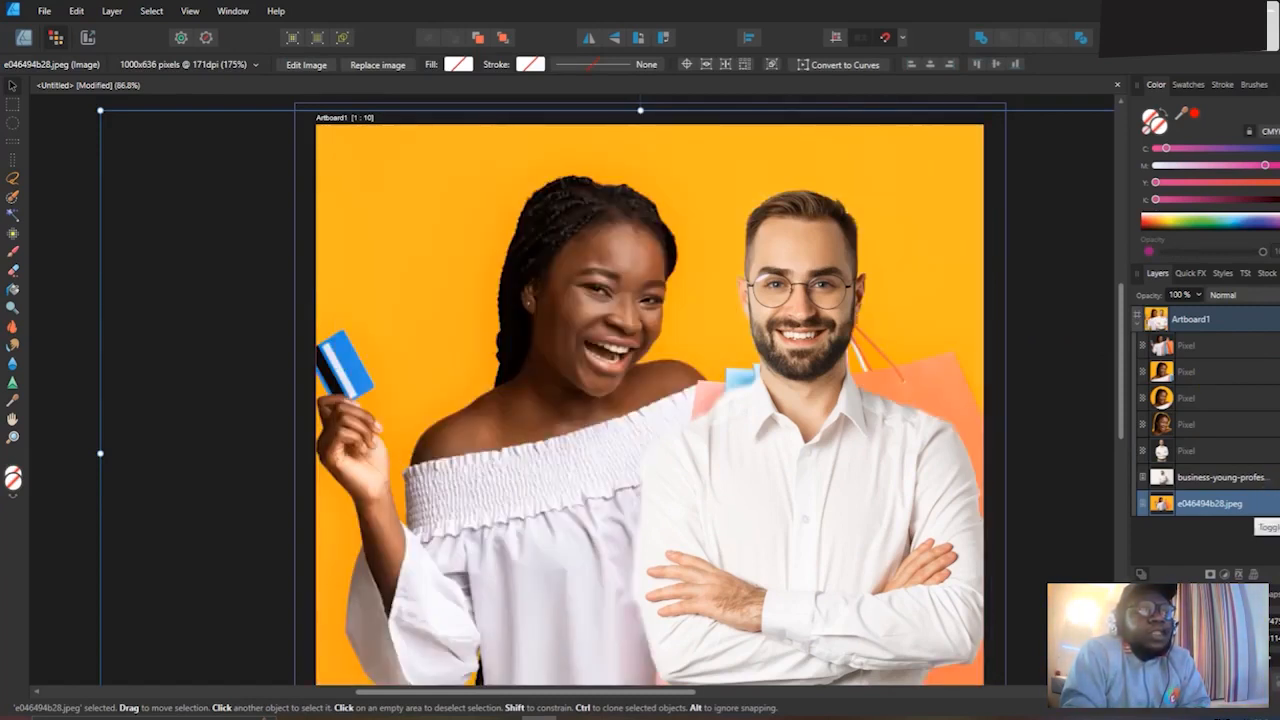
Hide the woman's original photo, show her shopping-bag cutout in its place and scale it down near the artboard's lower edge.
{"action": "left_click", "coordinate": [1268, 503]}
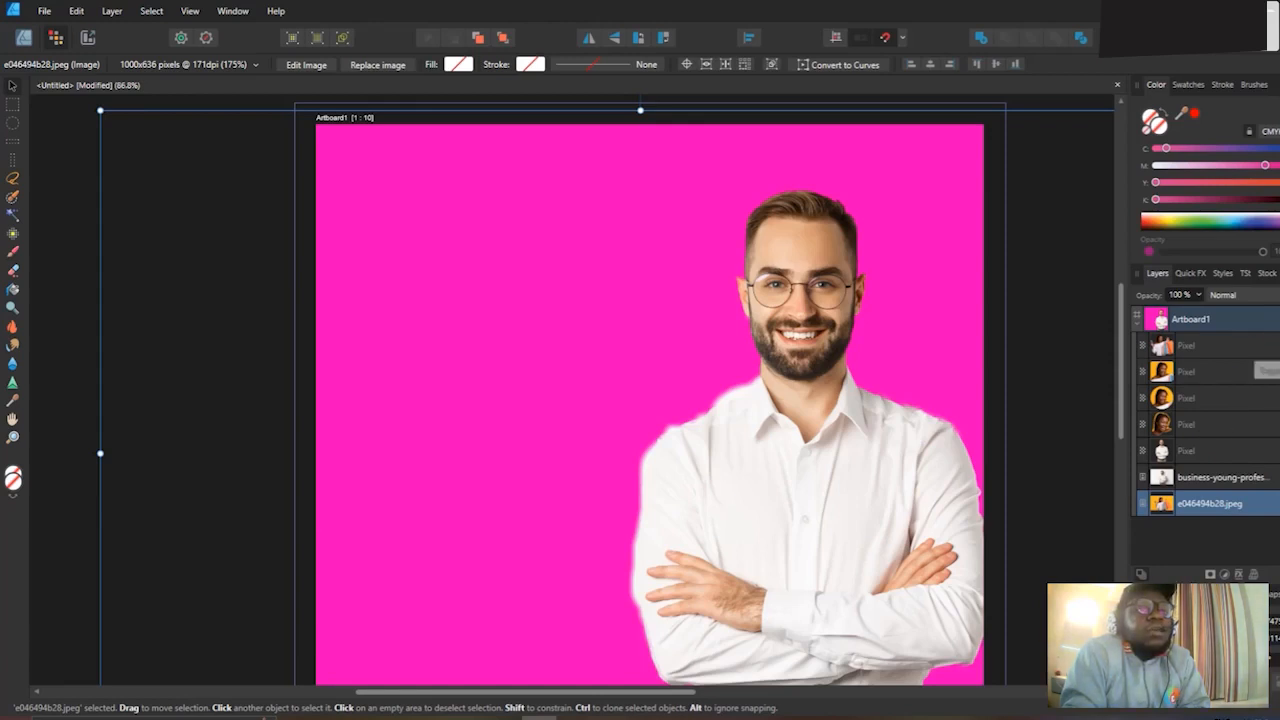
{"action": "left_click", "coordinate": [1268, 371]}
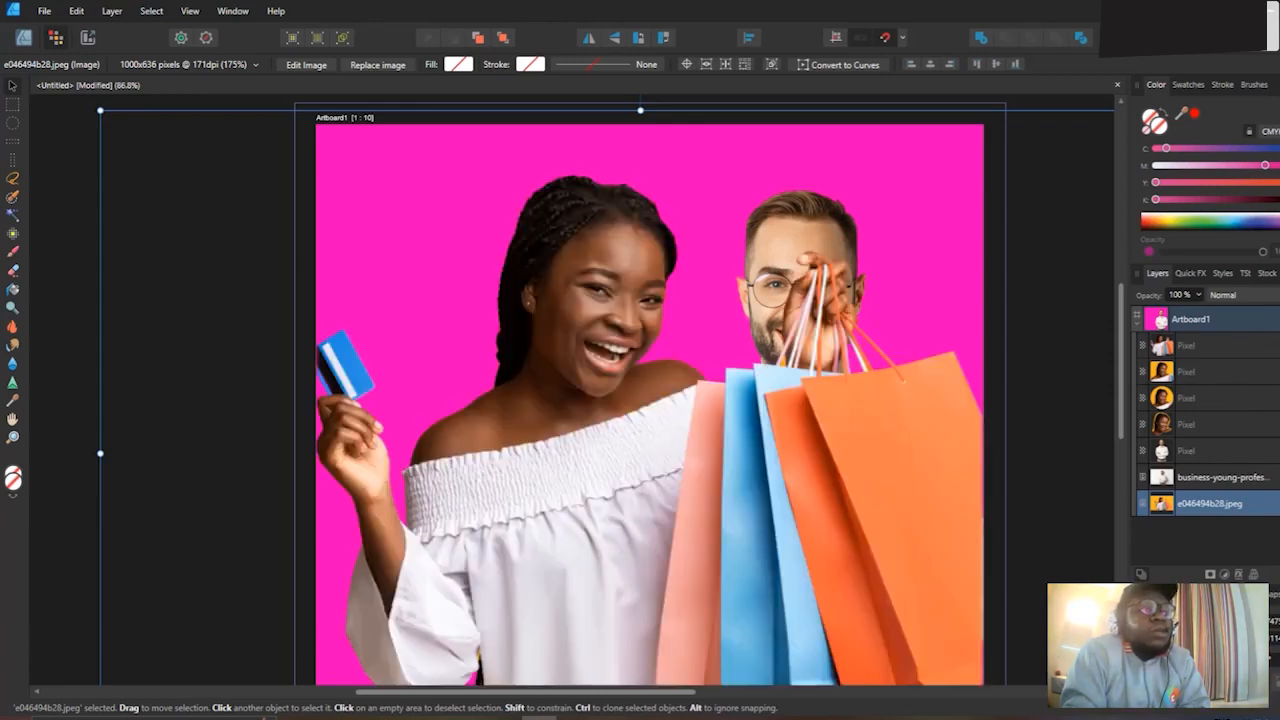
{"action": "left_click", "coordinate": [738, 414]}
{"action": "scroll", "coordinate": [738, 414], "scroll_direction": "down", "scroll_amount": 2}
{"action": "left_click_drag", "start_coordinate": [895, 257], "coordinate": [851, 298]}
{"action": "left_click_drag", "start_coordinate": [738, 448], "coordinate": [755, 505]}
Move the man's cutout to the woman's card-holding side and shift her cutout toward the artboard's opposite edge.
{"action": "left_click", "coordinate": [775, 345]}
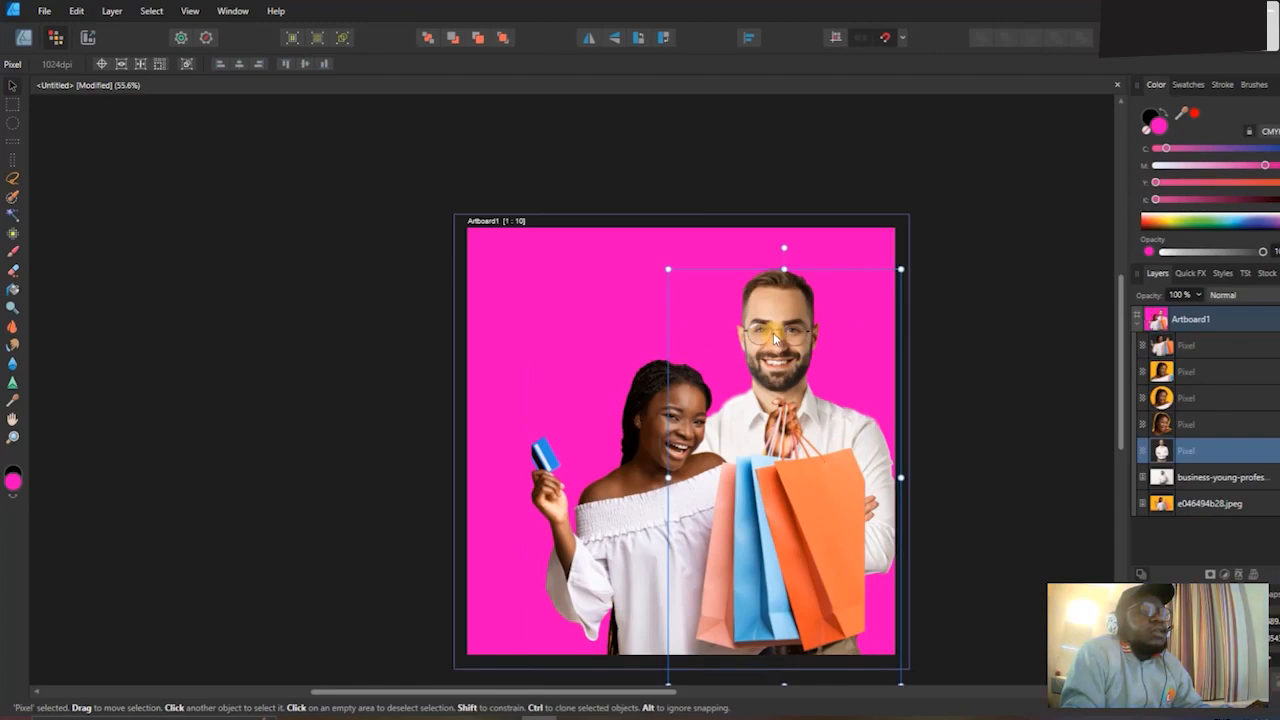
{"action": "left_click_drag", "start_coordinate": [775, 339], "coordinate": [596, 389]}
{"action": "left_click_drag", "start_coordinate": [684, 440], "coordinate": [707, 460]}
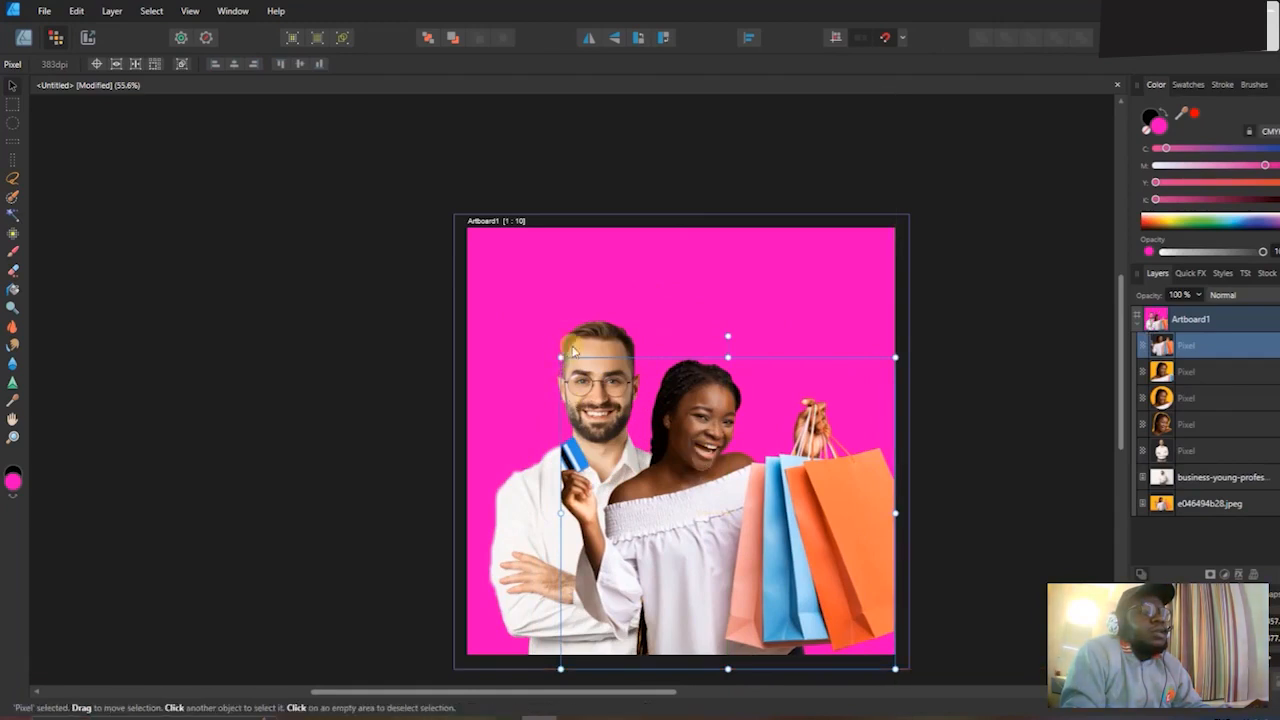
Scale the man's cutout down slightly and move it closer behind the woman.
{"action": "left_click", "coordinate": [618, 348]}
{"action": "left_click_drag", "start_coordinate": [720, 316], "coordinate": [704, 342]}
{"action": "left_click_drag", "start_coordinate": [590, 414], "coordinate": [603, 392]}
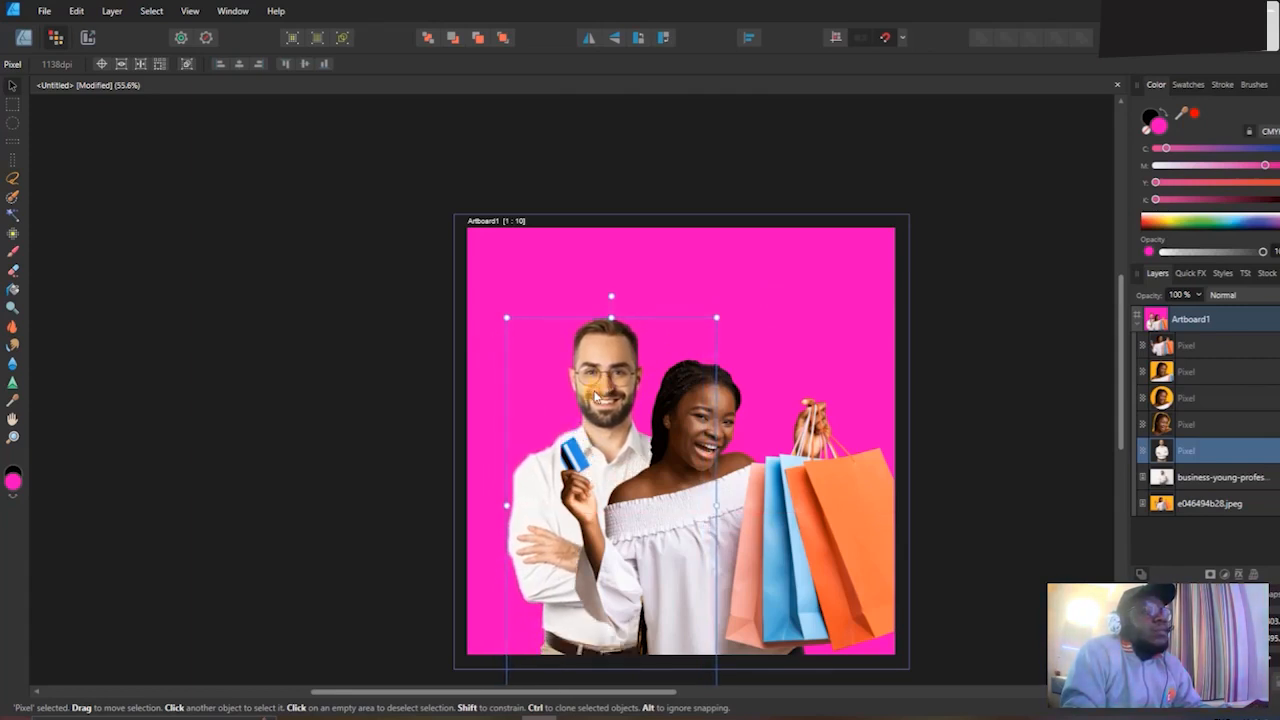
Choose the Erase Brush for the man's cutout and reduce its width to 26.7 px.
{"action": "scroll", "coordinate": [543, 424], "scroll_direction": "up", "scroll_amount": 6}
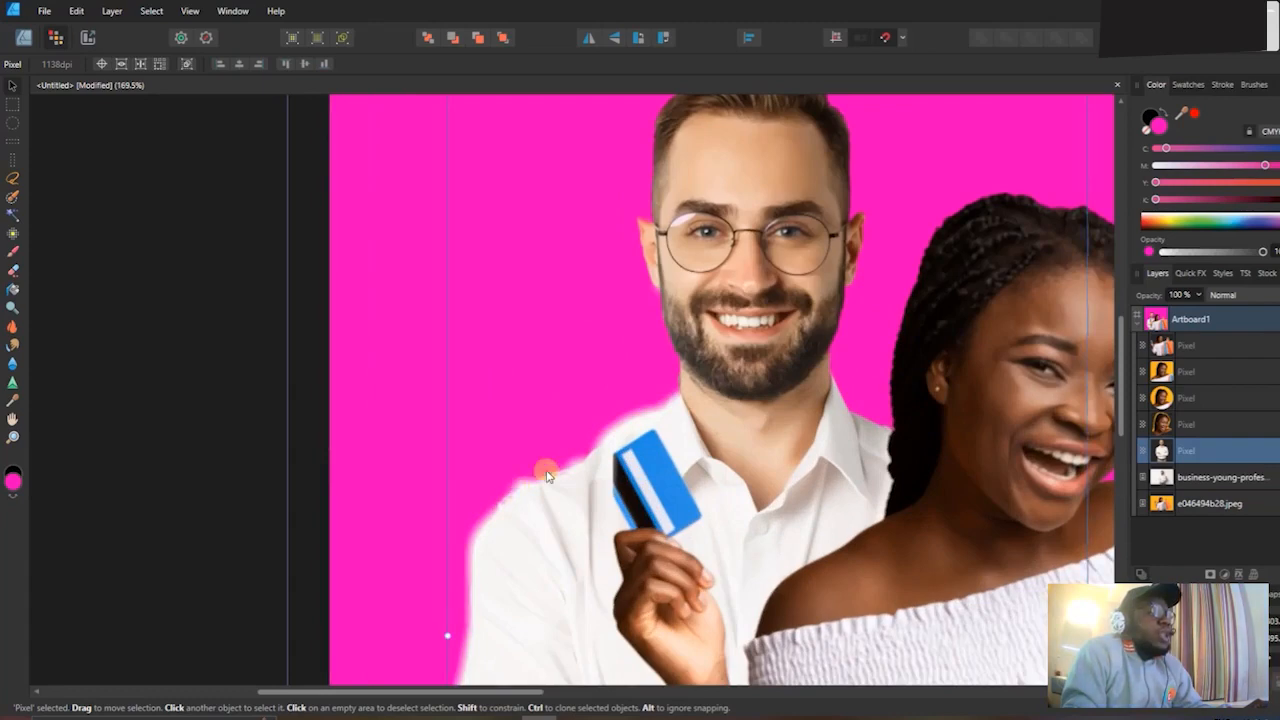
{"action": "key", "text": "ctrl+0"}
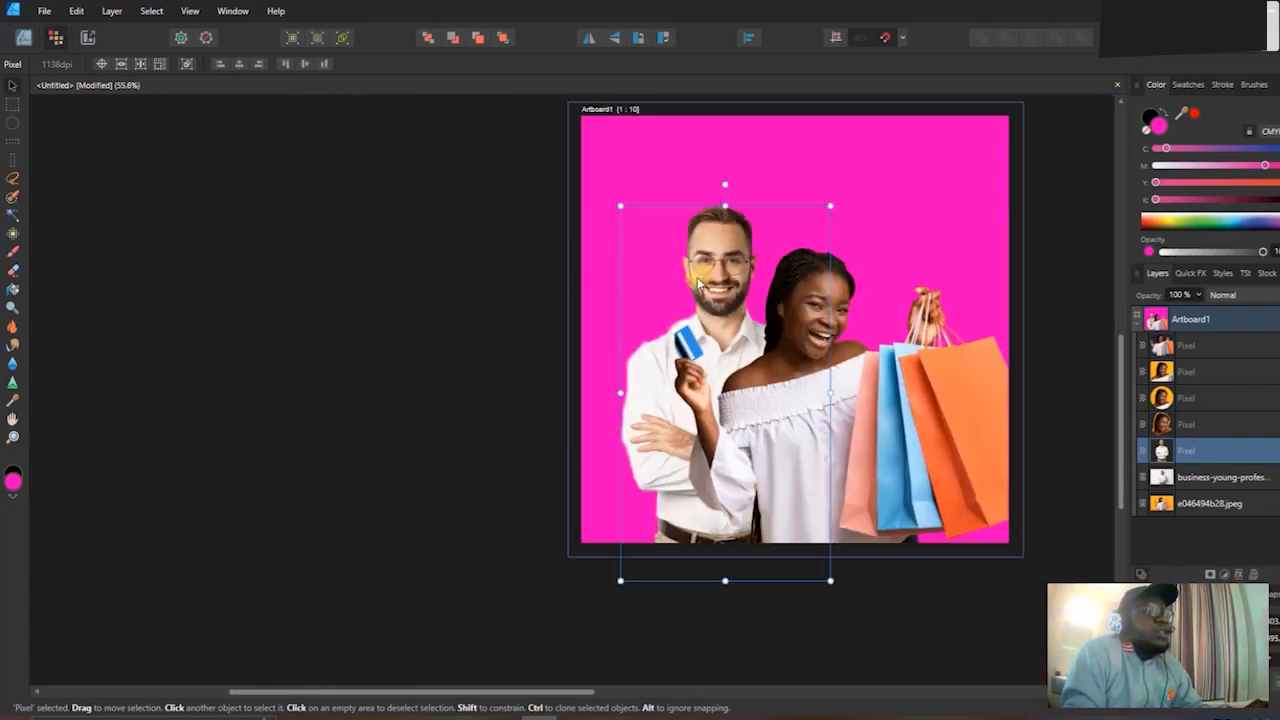
{"action": "scroll", "coordinate": [698, 284], "scroll_direction": "up", "scroll_amount": 8}
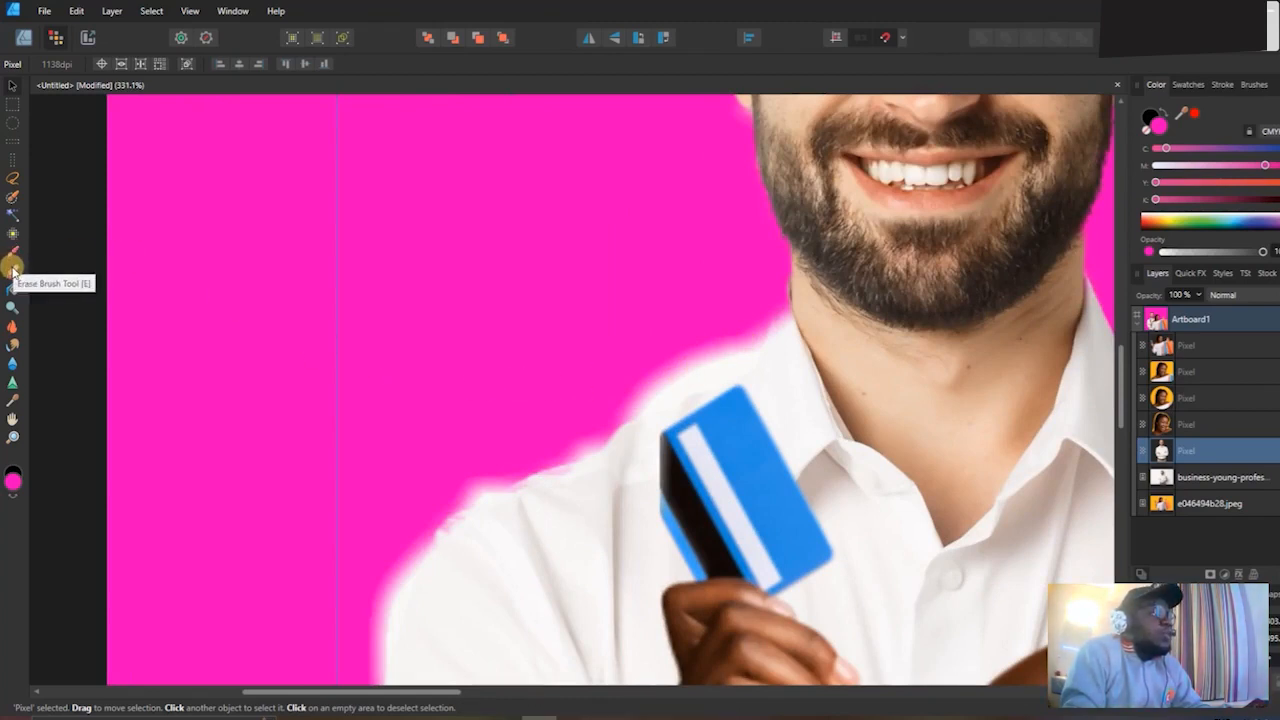
{"action": "left_click", "coordinate": [13, 271]}
{"action": "left_click_drag", "start_coordinate": [620, 371], "coordinate": [589, 457]}
{"action": "key", "text": "bracketleft"}
{"action": "key", "text": "bracketleft"}
{"action": "key", "text": "bracketleft"}
{"action": "key", "text": "bracketleft"}
{"action": "key", "text": "bracketleft"}
{"action": "key", "text": "bracketleft"}
{"action": "key", "text": "bracketleft"}
{"action": "key", "text": "bracketleft"}
{"action": "key", "text": "bracketleft"}
{"action": "key", "text": "bracketleft"}
{"action": "key", "text": "bracketleft"}
{"action": "key", "text": "bracketleft"}
{"action": "key", "text": "bracketleft"}
{"action": "key", "text": "bracketleft"}
{"action": "key", "text": "bracketleft"}
Try erasing the white fringe along the man's shoulder at 36 % opacity and flow, and undo the strokes.
{"action": "mouse_move", "coordinate": [757, 326]}
{"action": "left_mouse_down"}
{"action": "mouse_move", "coordinate": [654, 378]}
{"action": "mouse_move", "coordinate": [774, 323]}
{"action": "mouse_move", "coordinate": [715, 390]}
{"action": "mouse_move", "coordinate": [689, 386]}
{"action": "mouse_move", "coordinate": [563, 445]}
{"action": "mouse_move", "coordinate": [609, 421]}
{"action": "mouse_move", "coordinate": [589, 448]}
{"action": "mouse_move", "coordinate": [462, 506]}
{"action": "mouse_move", "coordinate": [518, 484]}
{"action": "left_mouse_up"}
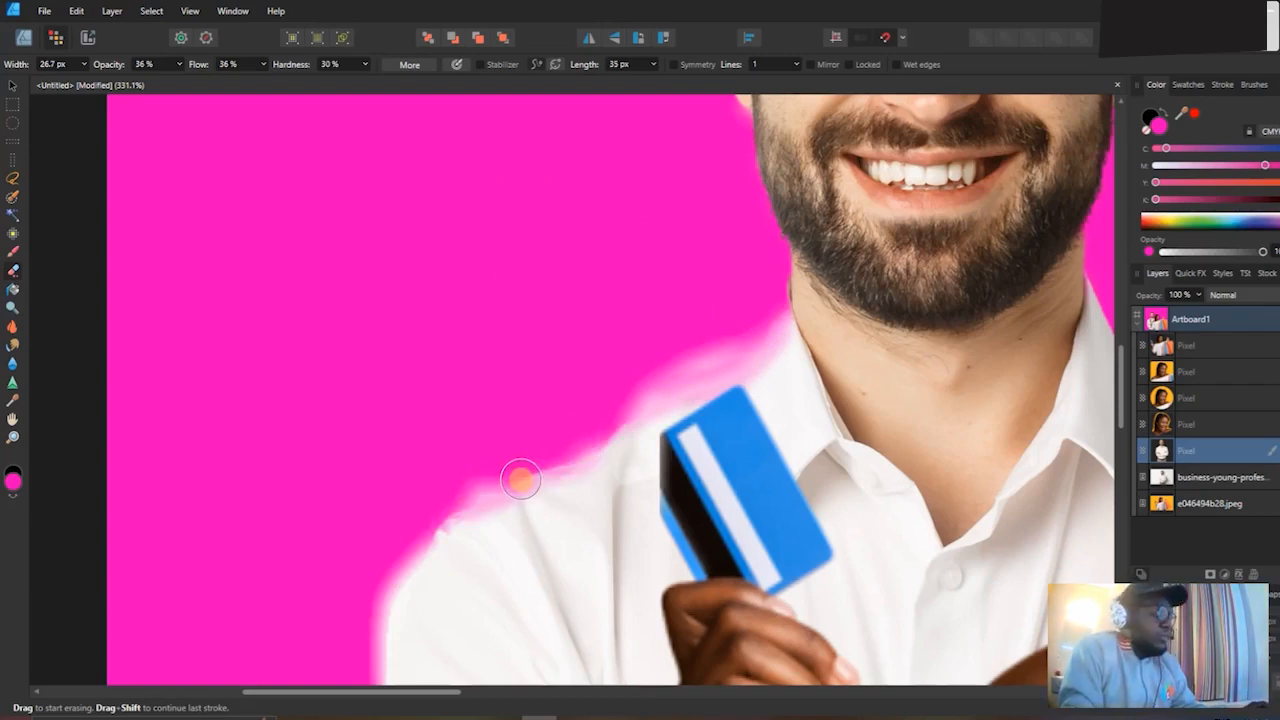
{"action": "key", "text": "ctrl+z"}
{"action": "key", "text": "ctrl+z"}
{"action": "key", "text": "ctrl+z"}
{"action": "key", "text": "ctrl+z"}
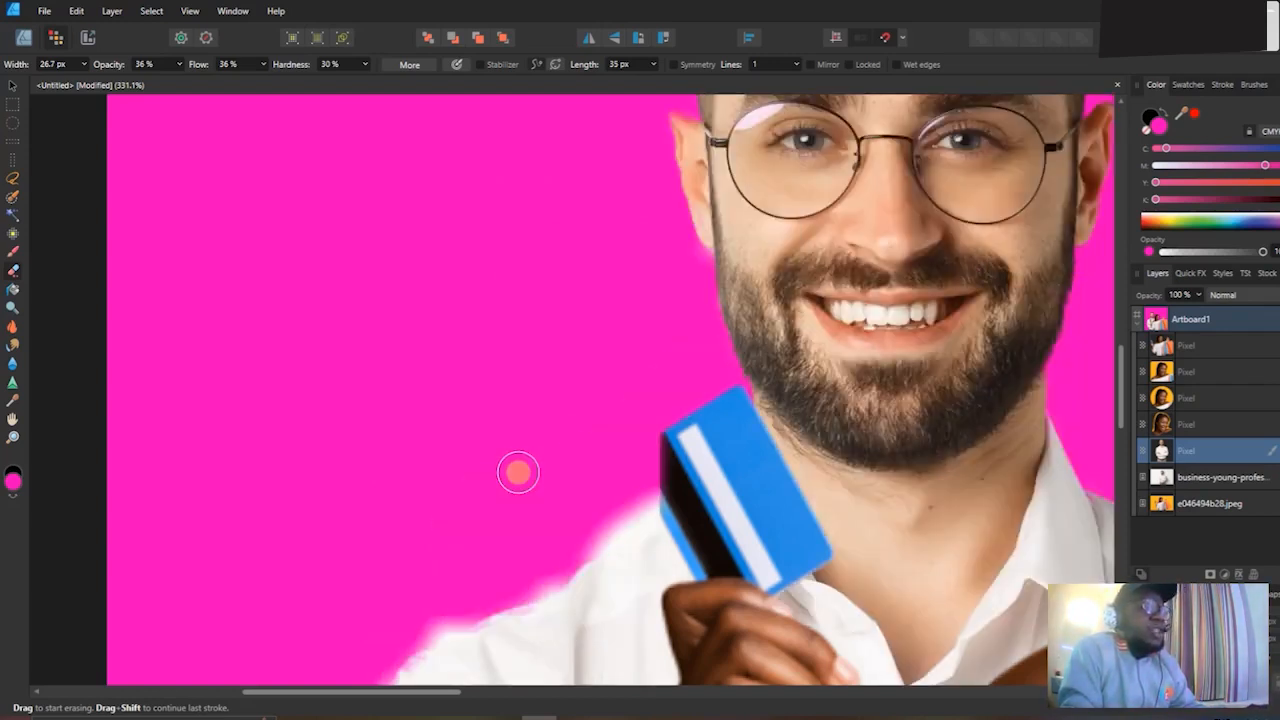
Set the Erase Brush's opacity, flow and hardness to 100 %.
{"action": "scroll", "coordinate": [522, 458], "scroll_direction": "down", "scroll_amount": 7}
{"action": "scroll", "coordinate": [496, 368], "scroll_direction": "up", "scroll_amount": 3}
{"action": "scroll", "coordinate": [465, 400], "scroll_direction": "up", "scroll_amount": 5}
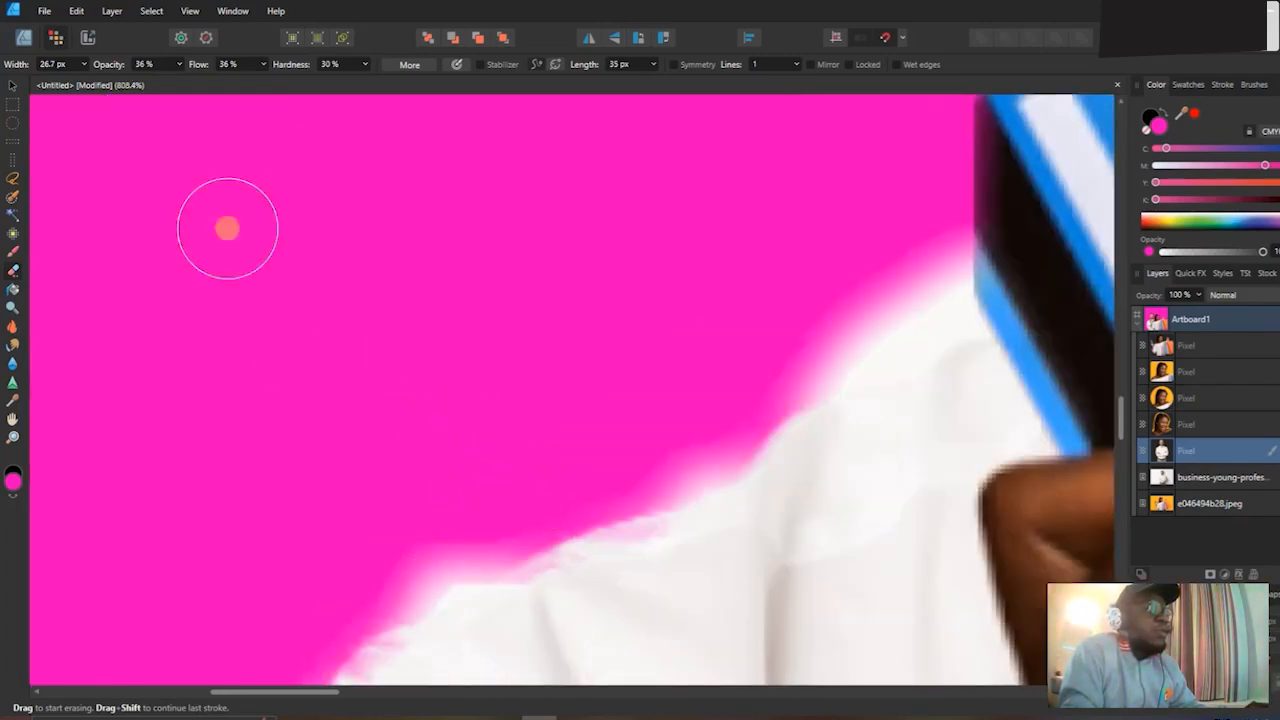
{"action": "left_click_drag", "start_coordinate": [192, 72], "coordinate": [251, 78]}
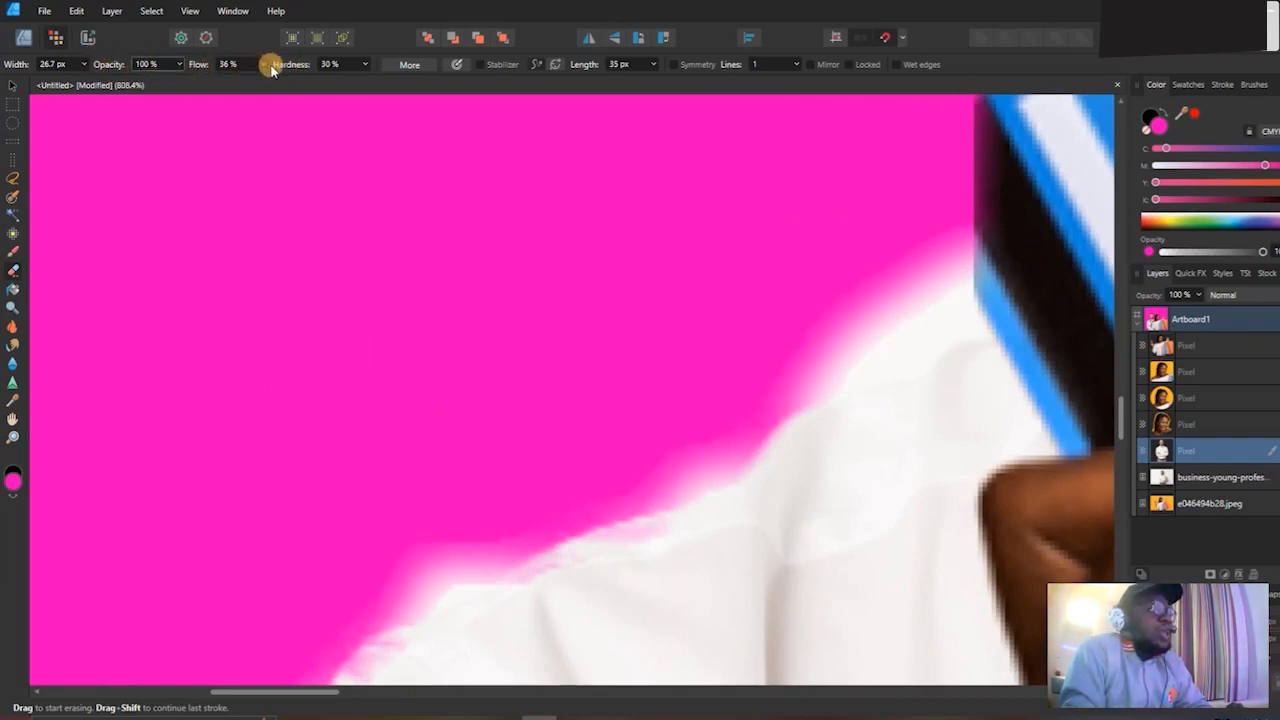
{"action": "left_click_drag", "start_coordinate": [280, 84], "coordinate": [354, 80]}
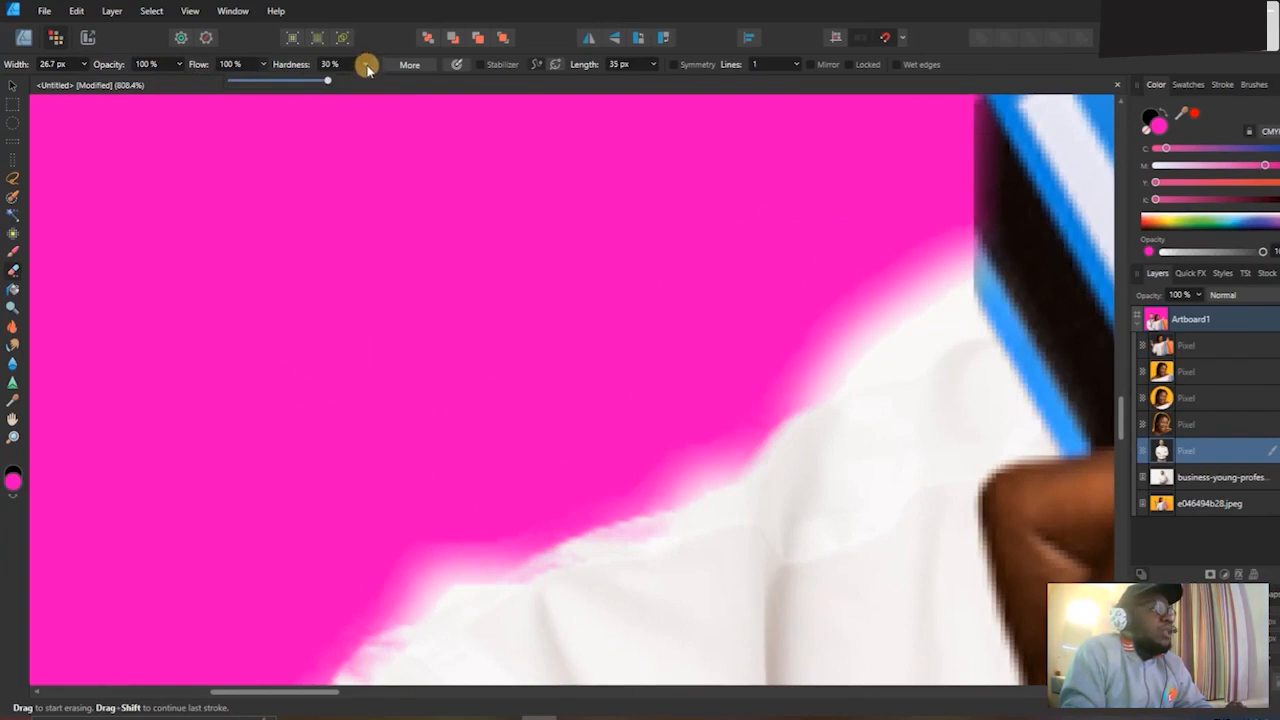
{"action": "left_click", "coordinate": [367, 66]}
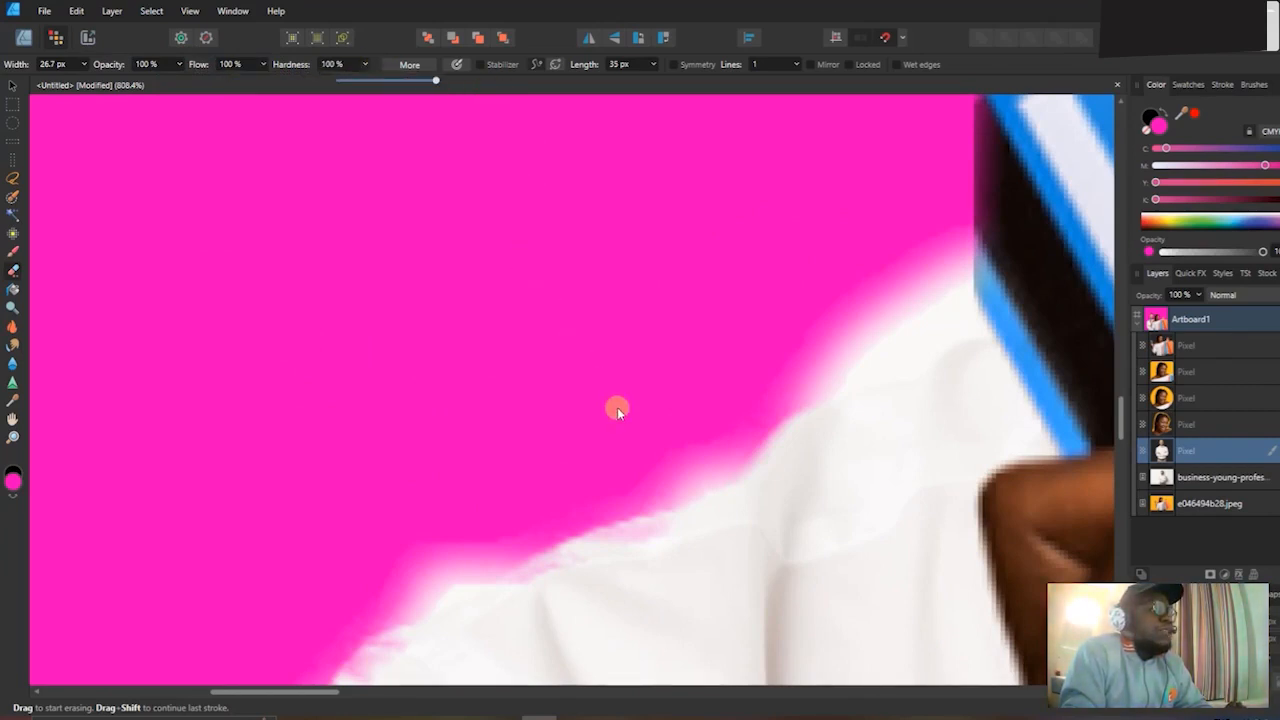
Try erasing the fringe along the man's shoulder and upper arm with the full-strength hard brush, and undo it.
{"action": "scroll", "coordinate": [640, 522], "scroll_direction": "down", "scroll_amount": 6}
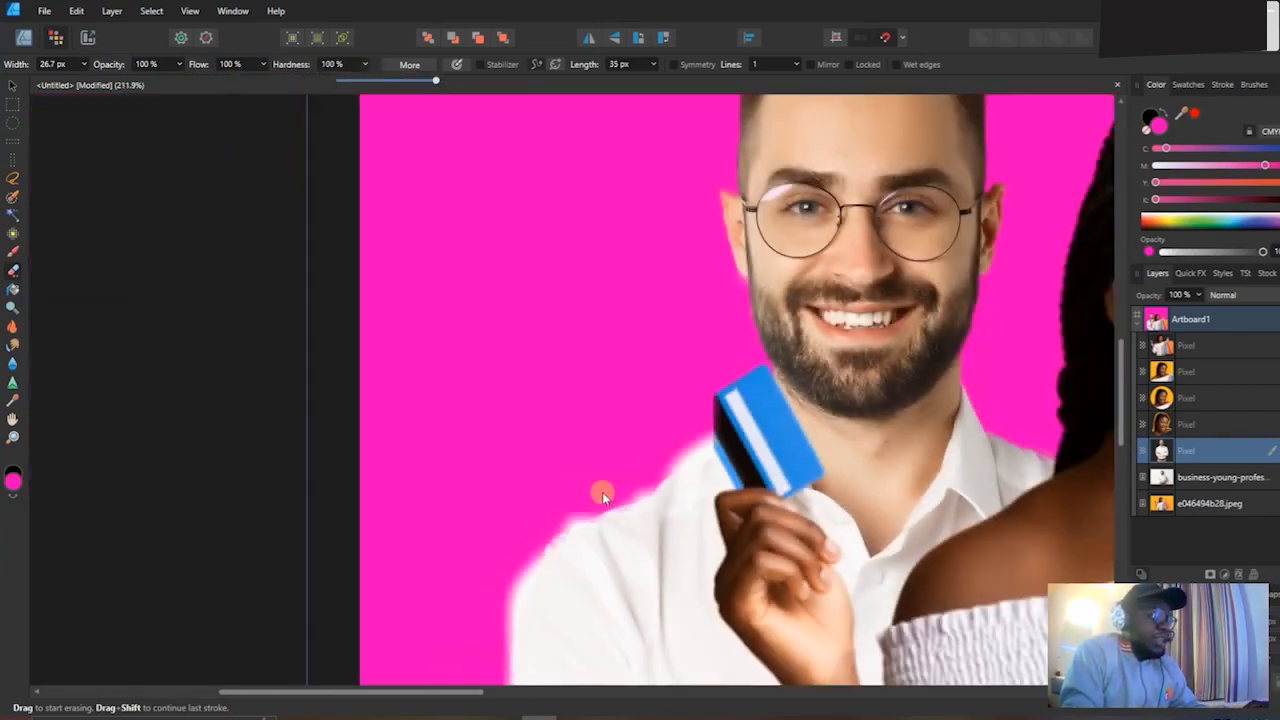
{"action": "scroll", "coordinate": [620, 528], "scroll_direction": "up", "scroll_amount": 3}
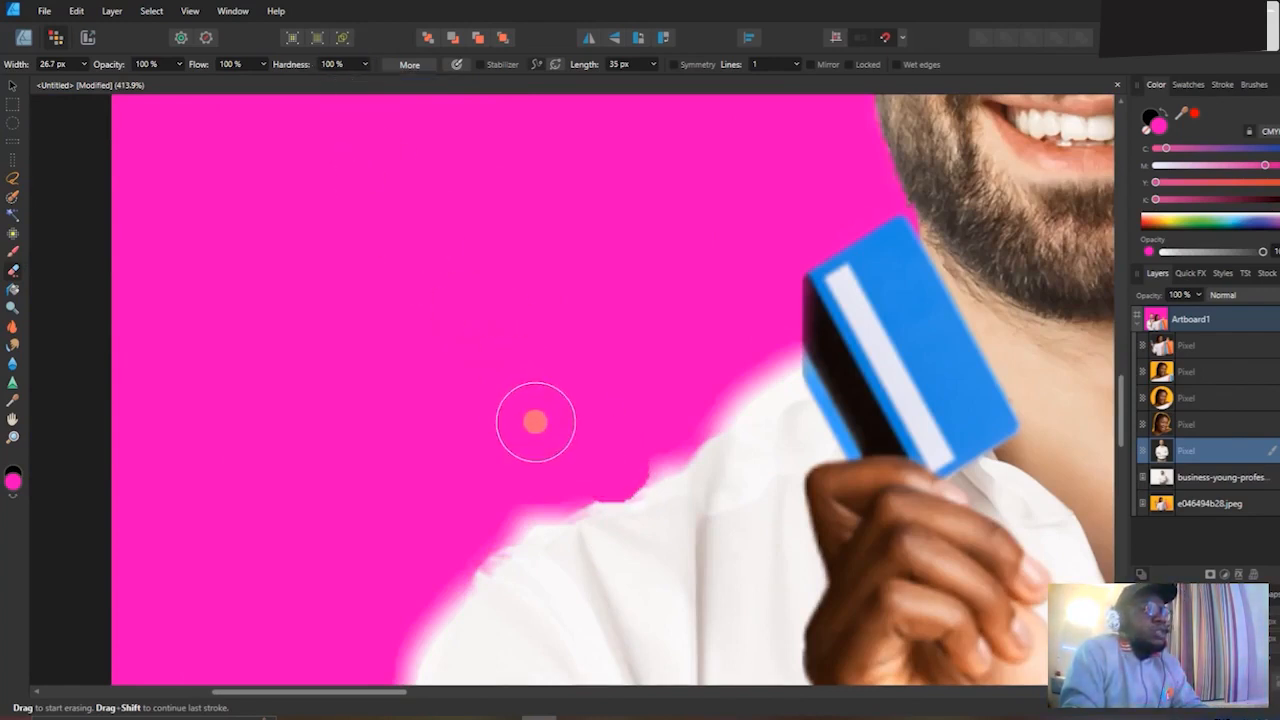
{"action": "mouse_move", "coordinate": [658, 452]}
{"action": "left_mouse_down"}
{"action": "mouse_move", "coordinate": [606, 463]}
{"action": "mouse_move", "coordinate": [480, 530]}
{"action": "mouse_move", "coordinate": [409, 612]}
{"action": "left_mouse_up"}
{"action": "scroll", "coordinate": [409, 612], "scroll_direction": "down", "scroll_amount": 10, "text": "ctrl"}
{"action": "scroll", "coordinate": [380, 655], "scroll_direction": "up", "scroll_amount": 3}
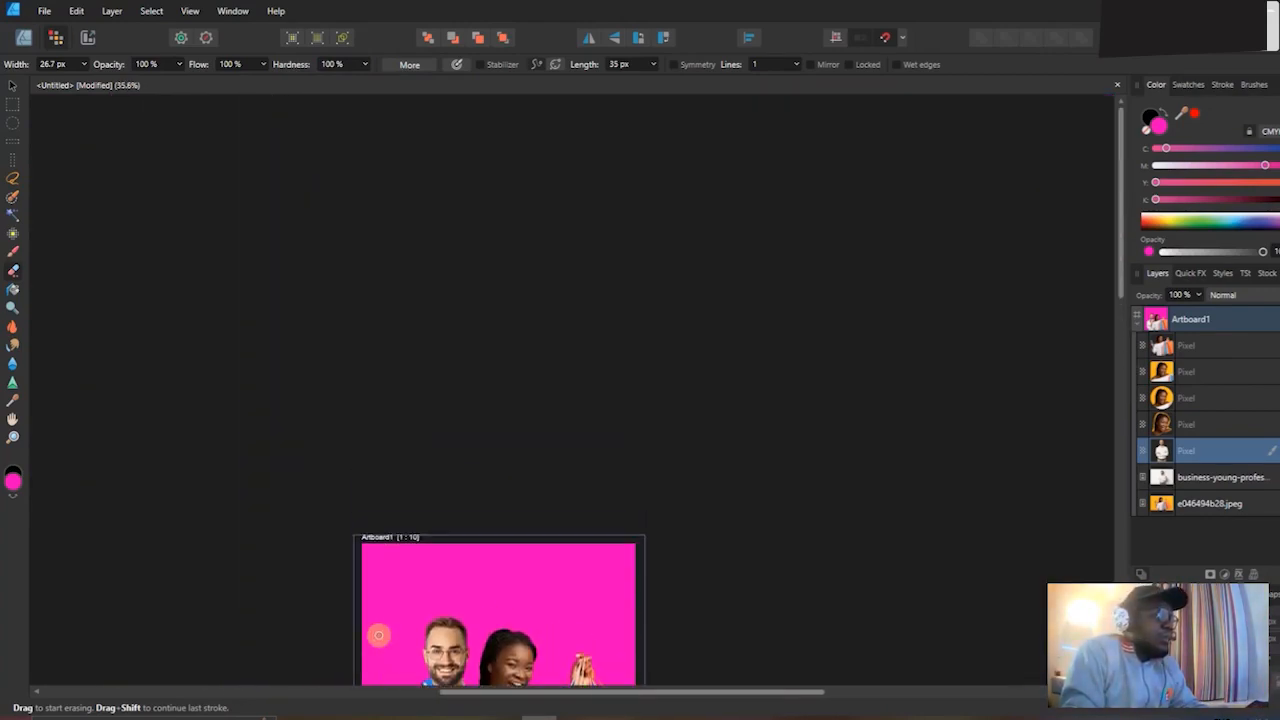
{"action": "scroll", "coordinate": [378, 650], "scroll_direction": "down", "scroll_amount": 3}
{"action": "scroll", "coordinate": [357, 454], "scroll_direction": "up", "scroll_amount": 10, "text": "ctrl"}
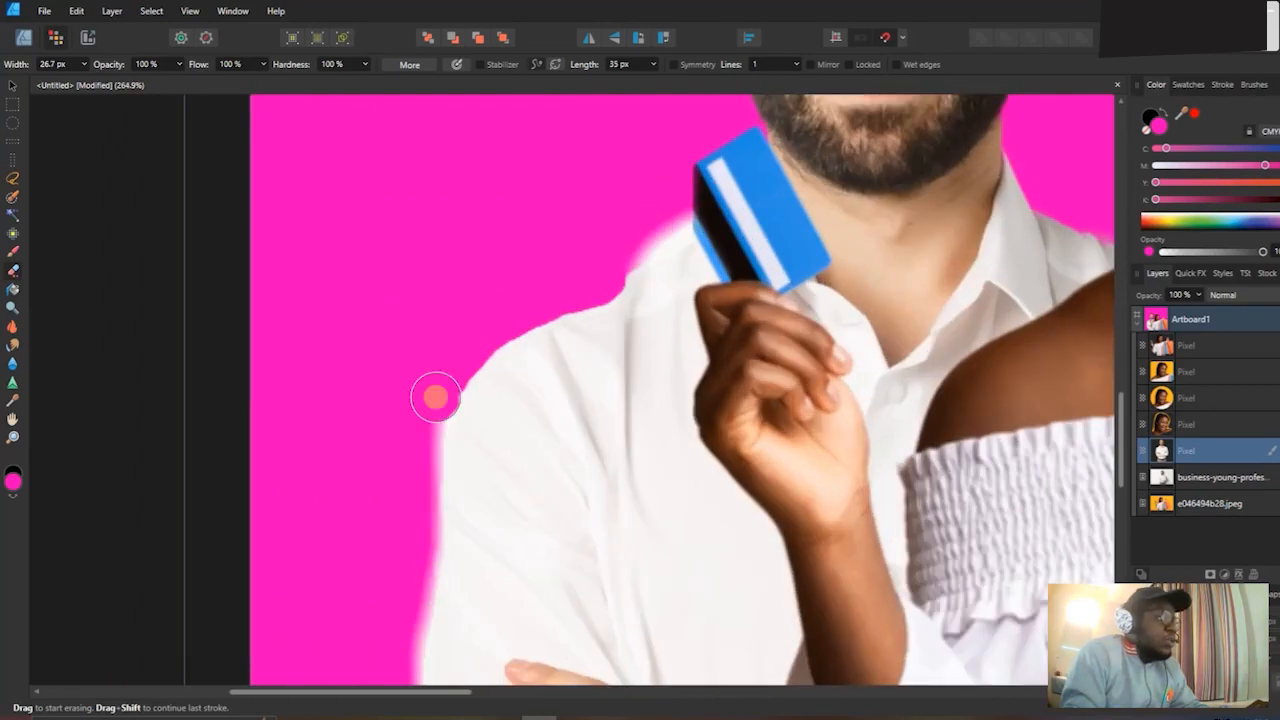
{"action": "mouse_move", "coordinate": [432, 389]}
{"action": "left_mouse_down"}
{"action": "mouse_move", "coordinate": [411, 371]}
{"action": "mouse_move", "coordinate": [408, 475]}
{"action": "left_mouse_up"}
{"action": "key", "text": "ctrl+z"}
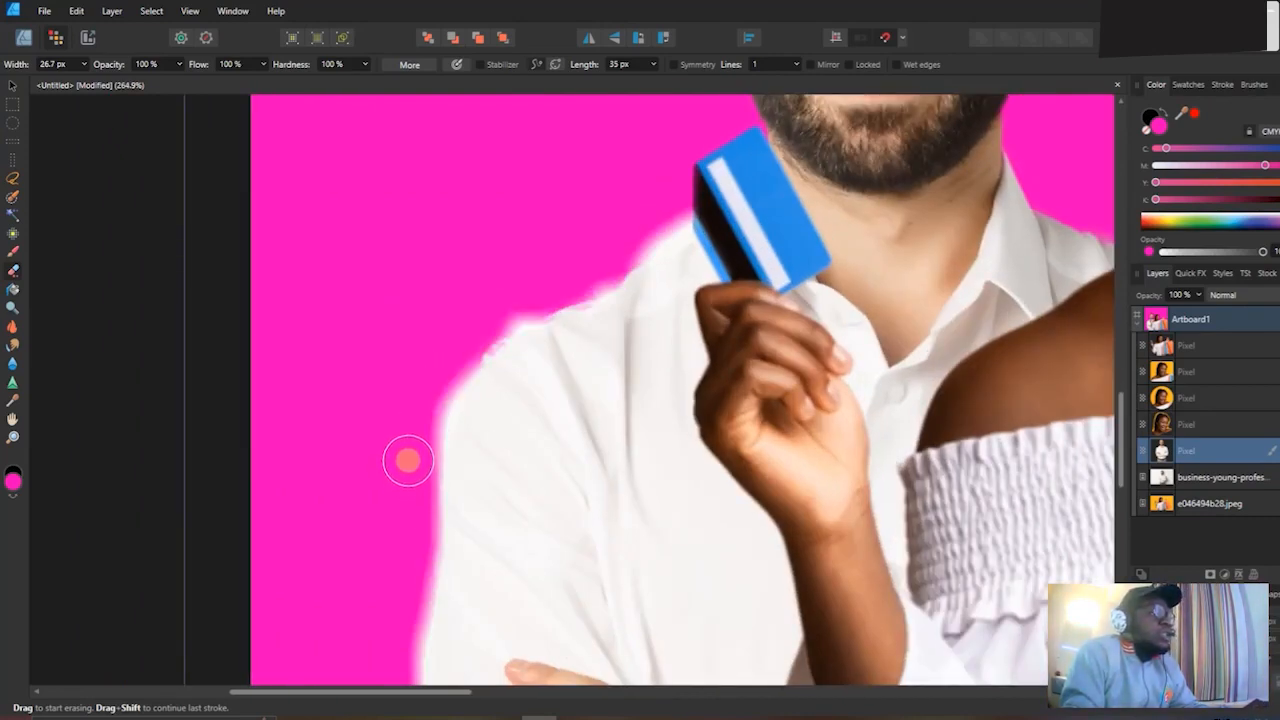
Set the Erase Brush to 30 % hardness, 30 % flow and 28 % opacity.
{"action": "left_click", "coordinate": [364, 65]}
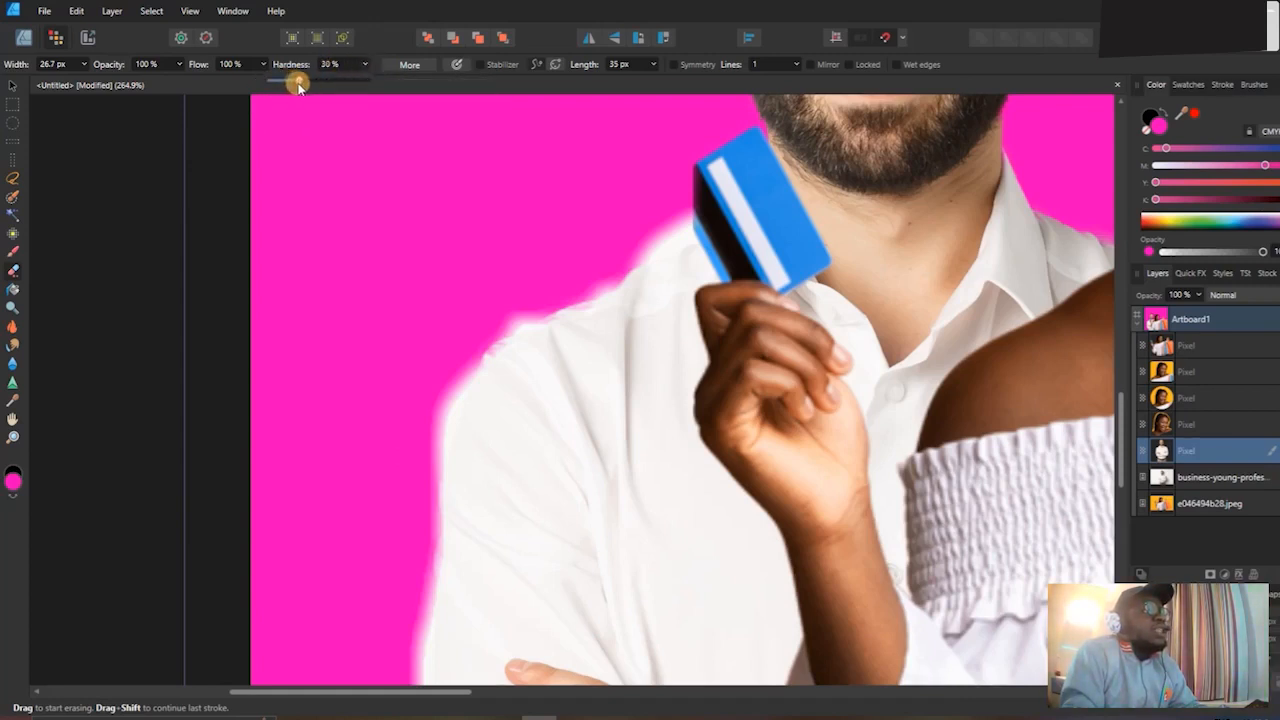
{"action": "left_click_drag", "start_coordinate": [255, 84], "coordinate": [185, 85]}
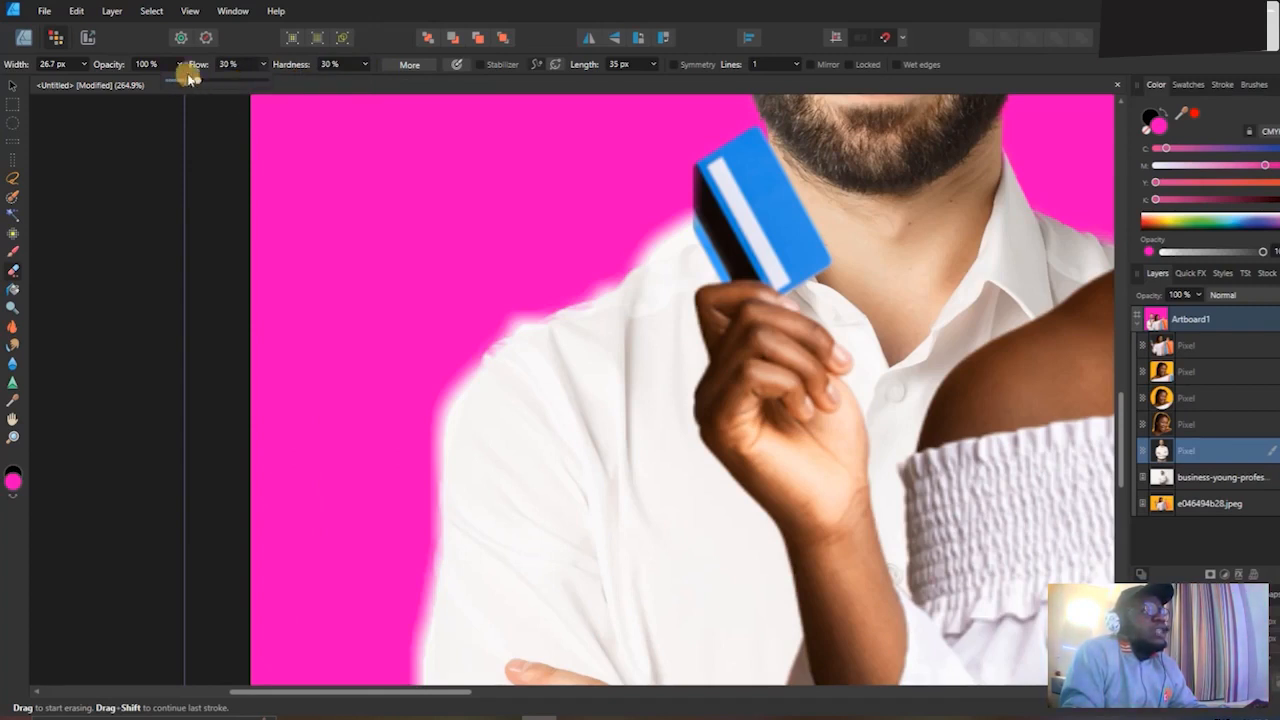
{"action": "left_click_drag", "start_coordinate": [181, 68], "coordinate": [119, 83]}
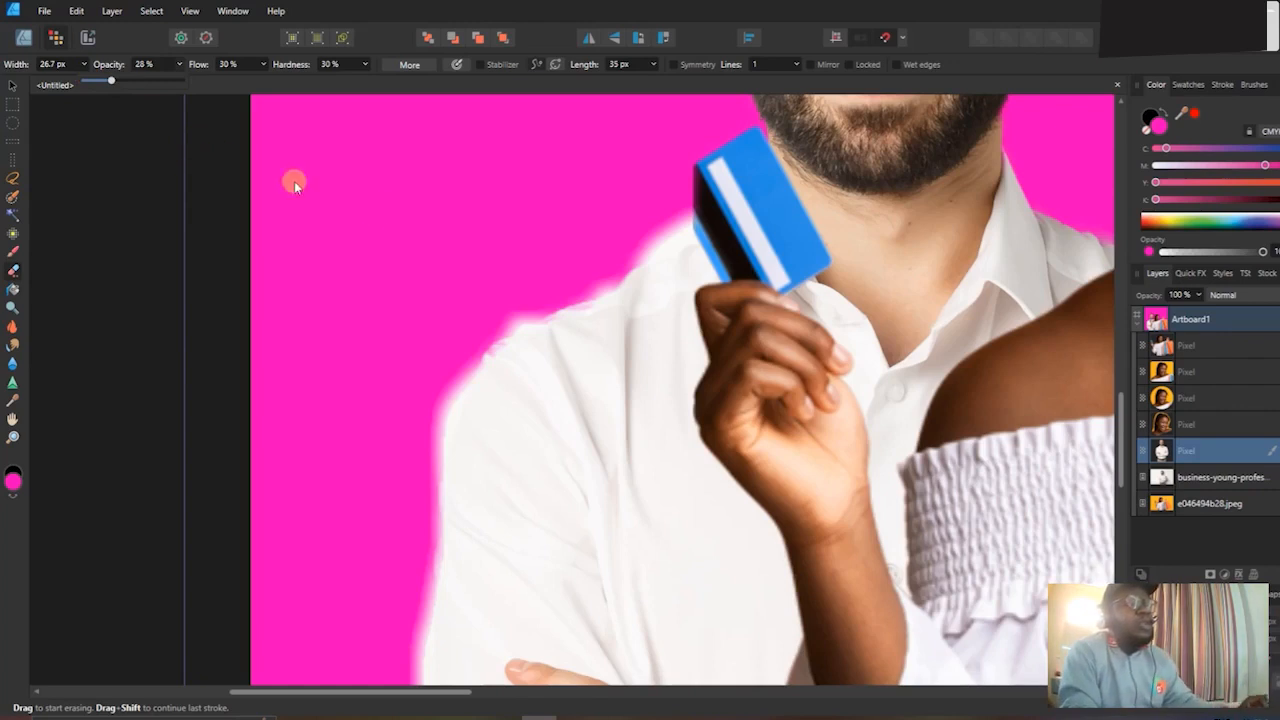
{"action": "left_click", "coordinate": [494, 288]}
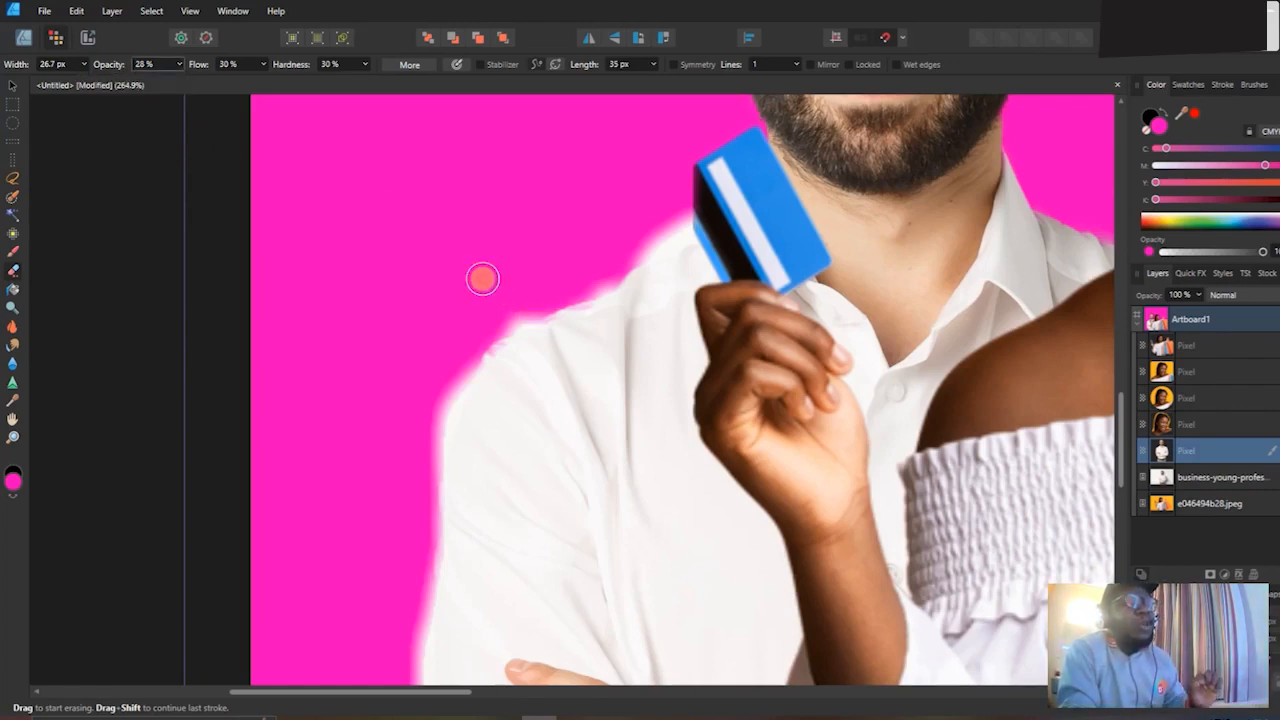
Softly erase the white fringe along the man's shoulder from the upper arm up to the blue card.
{"action": "scroll", "coordinate": [521, 311], "scroll_direction": "up", "scroll_amount": 3}
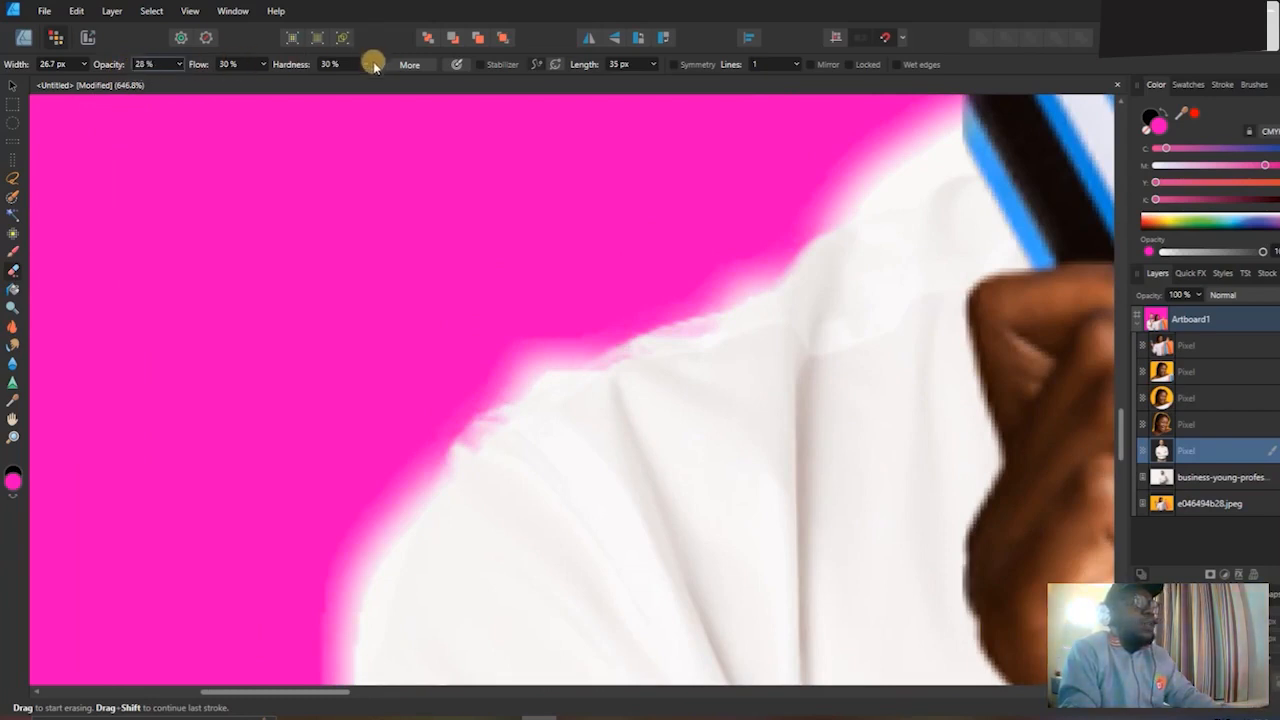
{"action": "mouse_move", "coordinate": [418, 448]}
{"action": "left_mouse_down"}
{"action": "mouse_move", "coordinate": [483, 382]}
{"action": "mouse_move", "coordinate": [552, 342]}
{"action": "mouse_move", "coordinate": [498, 386]}
{"action": "mouse_move", "coordinate": [538, 337]}
{"action": "mouse_move", "coordinate": [455, 414]}
{"action": "mouse_move", "coordinate": [519, 372]}
{"action": "mouse_move", "coordinate": [428, 444]}
{"action": "mouse_move", "coordinate": [473, 390]}
{"action": "mouse_move", "coordinate": [364, 512]}
{"action": "mouse_move", "coordinate": [355, 493]}
{"action": "mouse_move", "coordinate": [341, 625]}
{"action": "mouse_move", "coordinate": [349, 525]}
{"action": "mouse_move", "coordinate": [325, 600]}
{"action": "mouse_move", "coordinate": [356, 532]}
{"action": "mouse_move", "coordinate": [463, 401]}
{"action": "mouse_move", "coordinate": [459, 414]}
{"action": "mouse_move", "coordinate": [598, 334]}
{"action": "mouse_move", "coordinate": [562, 366]}
{"action": "left_mouse_up"}
{"action": "scroll", "coordinate": [766, 277], "scroll_direction": "up", "scroll_amount": 1}
{"action": "scroll", "coordinate": [752, 322], "scroll_direction": "right", "scroll_amount": 1}
{"action": "mouse_move", "coordinate": [751, 321]}
{"action": "left_mouse_down"}
{"action": "mouse_move", "coordinate": [661, 363]}
{"action": "mouse_move", "coordinate": [869, 181]}
{"action": "mouse_move", "coordinate": [804, 228]}
{"action": "mouse_move", "coordinate": [834, 223]}
{"action": "left_mouse_up"}
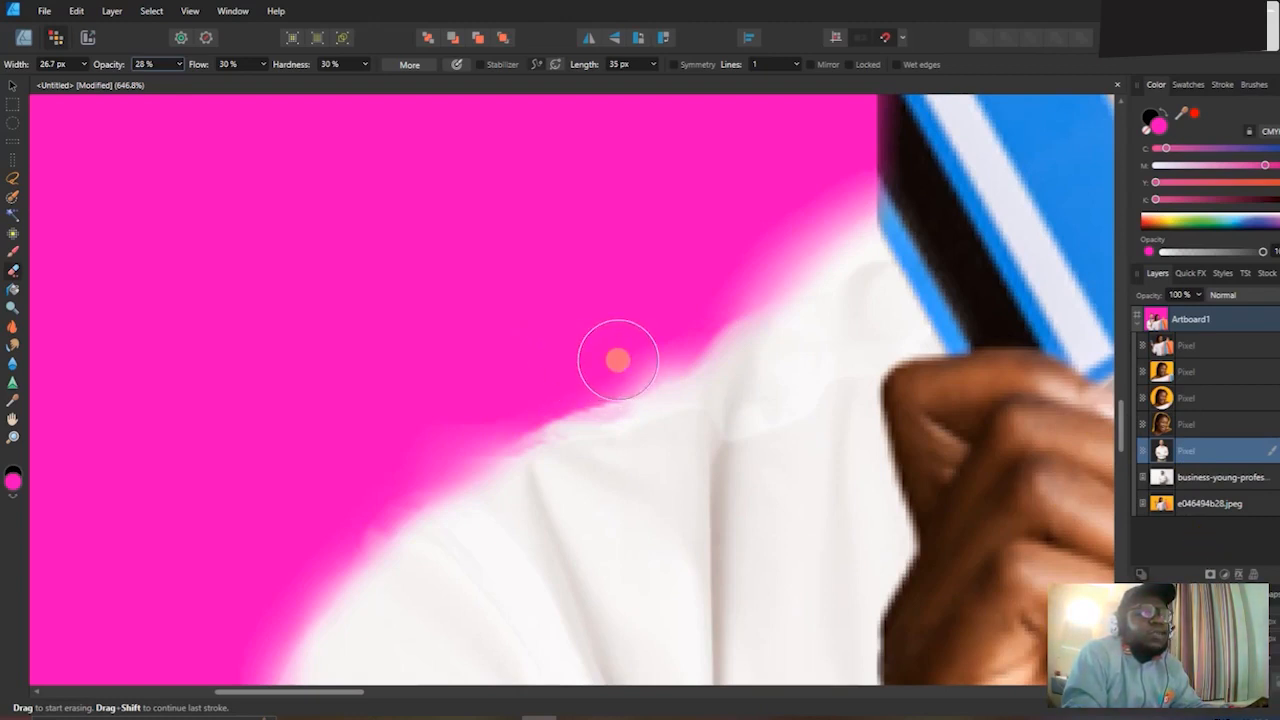
{"action": "mouse_move", "coordinate": [536, 399]}
{"action": "left_mouse_down"}
{"action": "mouse_move", "coordinate": [666, 374]}
{"action": "mouse_move", "coordinate": [626, 383]}
{"action": "mouse_move", "coordinate": [743, 300]}
{"action": "mouse_move", "coordinate": [629, 360]}
{"action": "mouse_move", "coordinate": [483, 409]}
{"action": "mouse_move", "coordinate": [667, 353]}
{"action": "mouse_move", "coordinate": [663, 371]}
{"action": "mouse_move", "coordinate": [483, 408]}
{"action": "mouse_move", "coordinate": [651, 354]}
{"action": "mouse_move", "coordinate": [583, 391]}
{"action": "mouse_move", "coordinate": [602, 394]}
{"action": "mouse_move", "coordinate": [811, 245]}
{"action": "mouse_move", "coordinate": [871, 223]}
{"action": "left_mouse_up"}
{"action": "scroll", "coordinate": [929, 167], "scroll_direction": "down", "scroll_amount": 3}
{"action": "scroll", "coordinate": [924, 172], "scroll_direction": "right", "scroll_amount": 3}
{"action": "scroll", "coordinate": [880, 196], "scroll_direction": "up", "scroll_amount": 2}
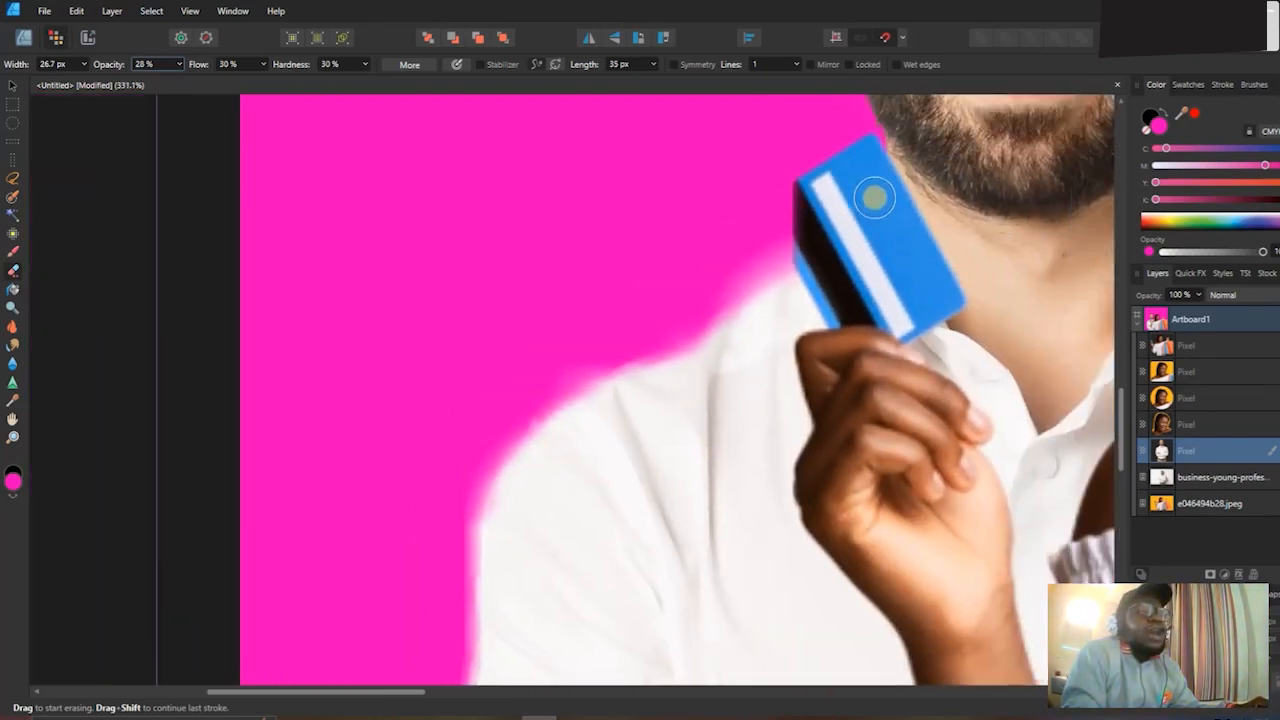
{"action": "scroll", "coordinate": [806, 229], "scroll_direction": "up", "scroll_amount": 3}
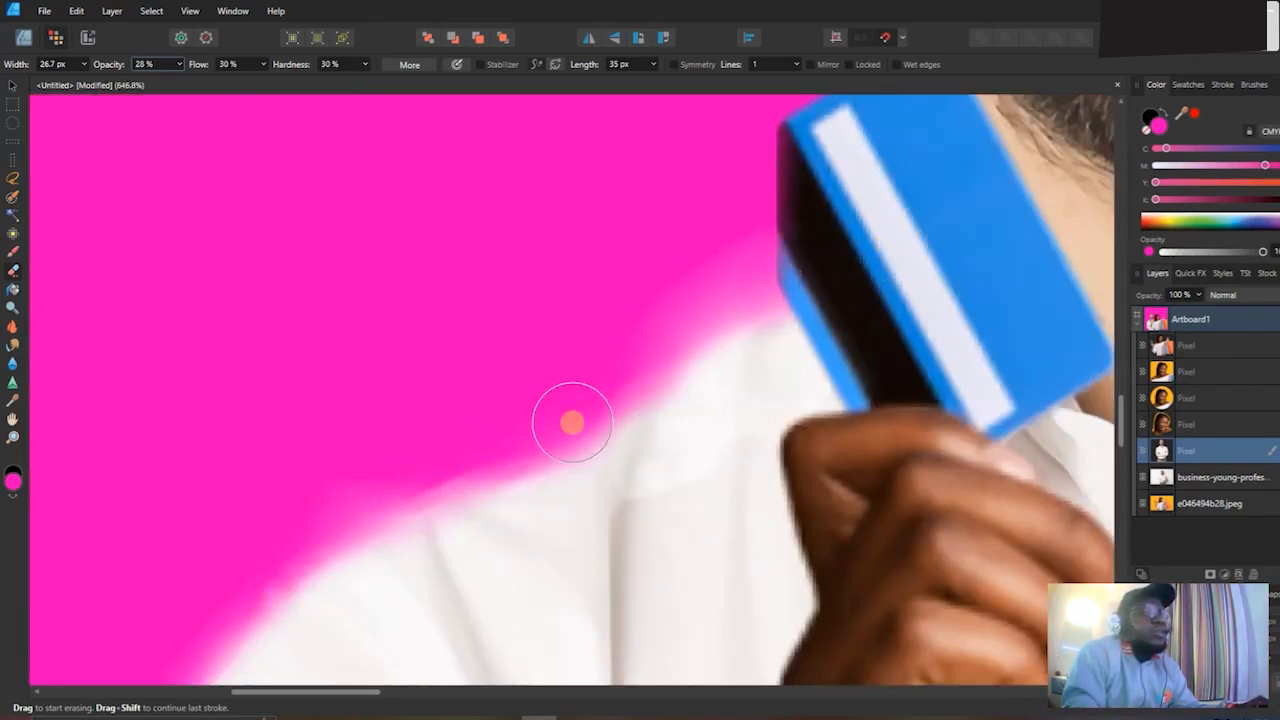
{"action": "scroll", "coordinate": [232, 548], "scroll_direction": "down", "scroll_amount": 5}
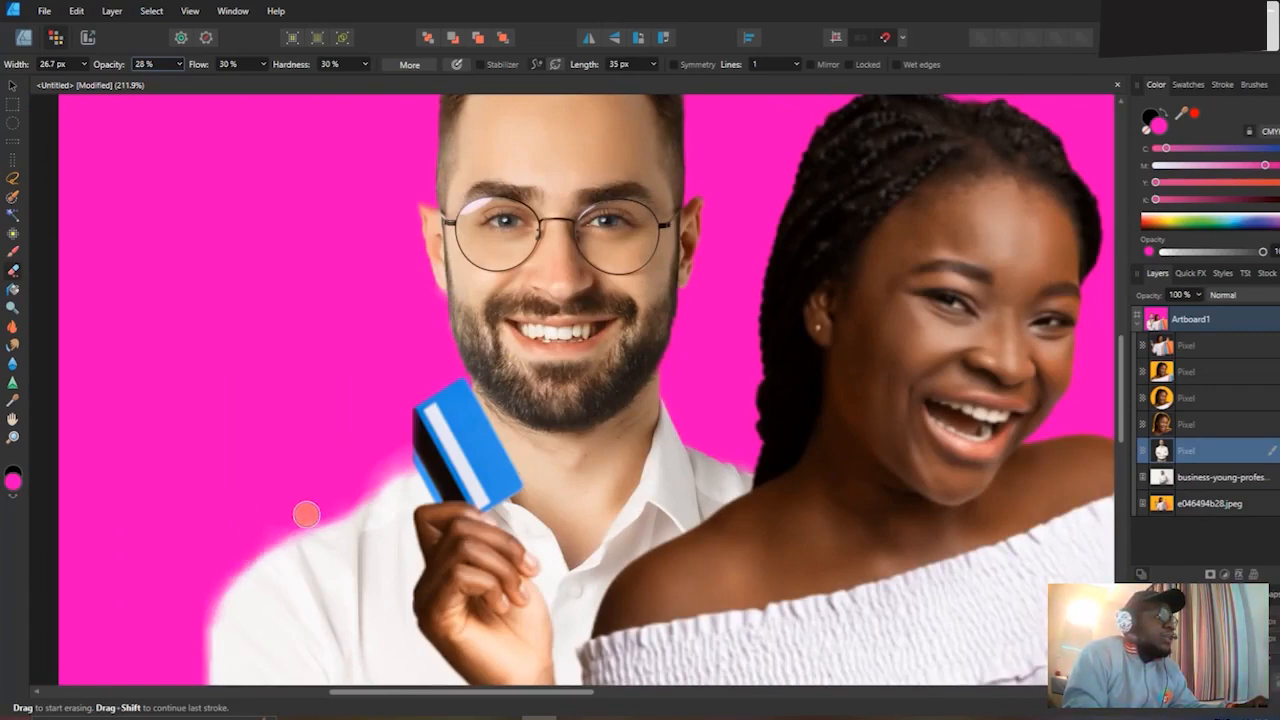
Select the man's and woman's cutouts together with the Move Tool and nudge them slightly down on the artboard.
{"action": "scroll", "coordinate": [362, 484], "scroll_direction": "down", "scroll_amount": 4}
{"action": "scroll", "coordinate": [385, 459], "scroll_direction": "down", "scroll_amount": 2}
{"action": "scroll", "coordinate": [330, 510], "scroll_direction": "up", "scroll_amount": 5}
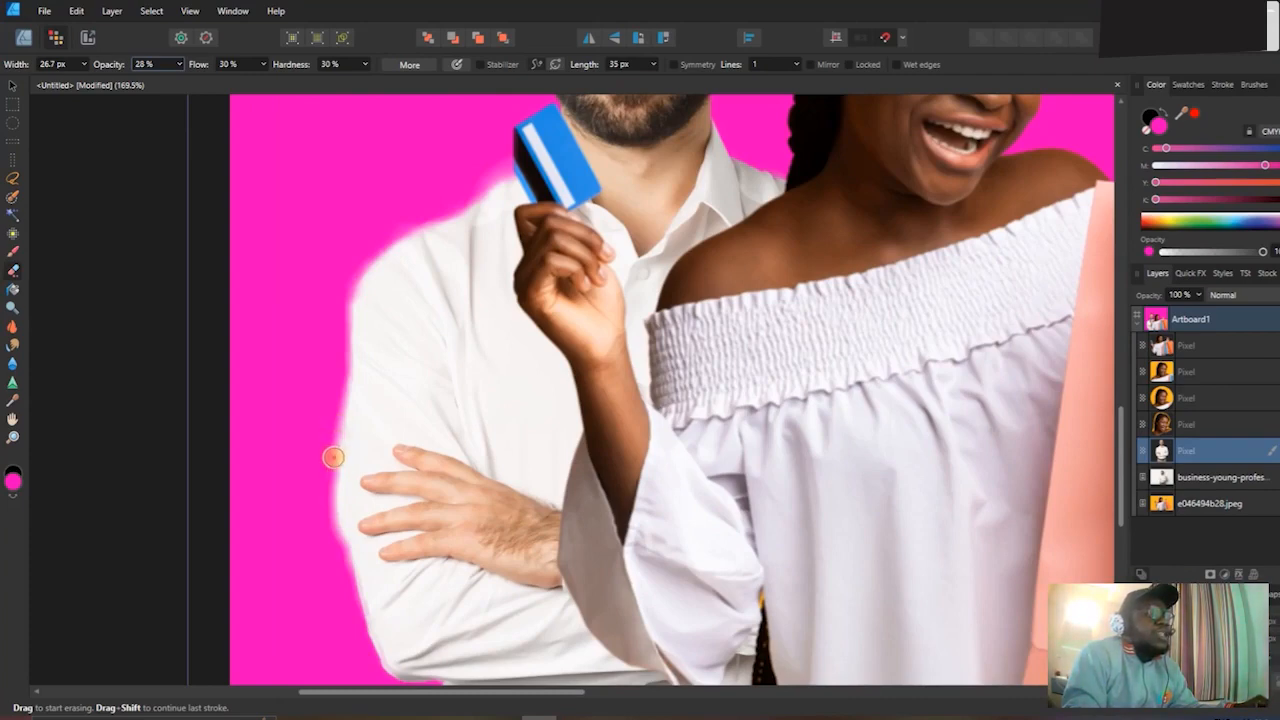
{"action": "scroll", "coordinate": [366, 543], "scroll_direction": "down", "scroll_amount": 4}
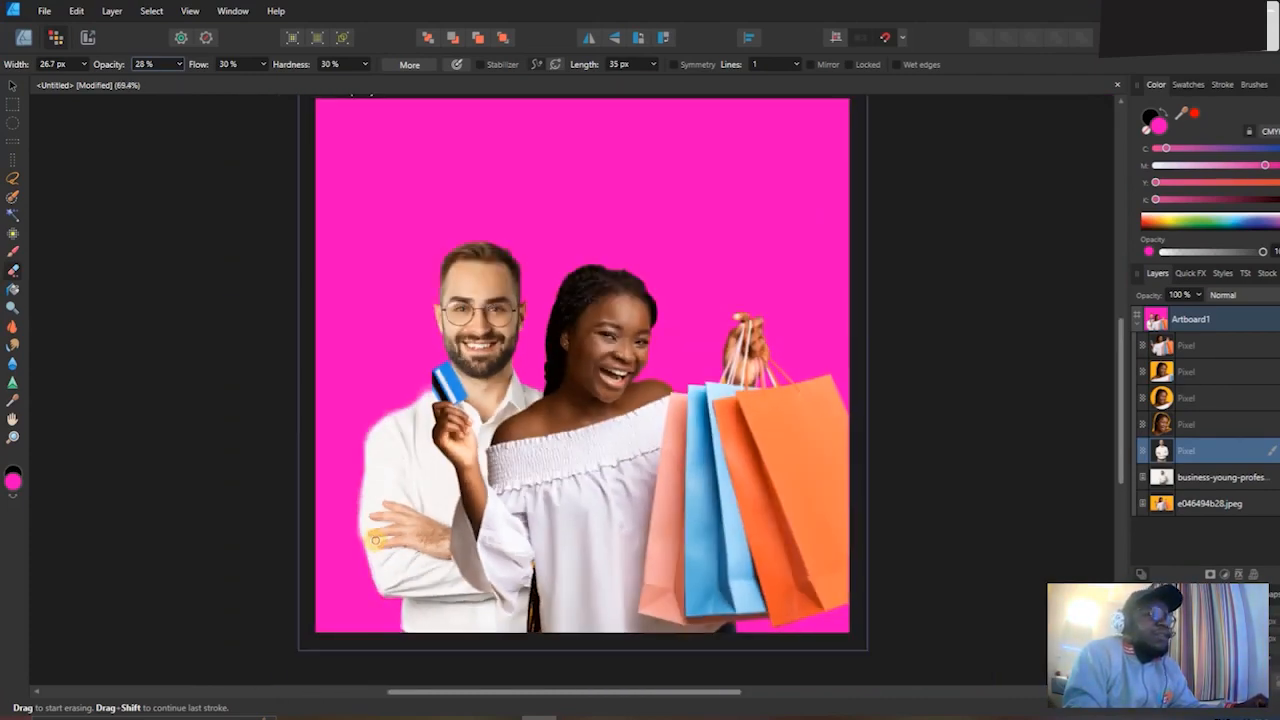
{"action": "scroll", "coordinate": [557, 443], "scroll_direction": "left", "scroll_amount": 2}
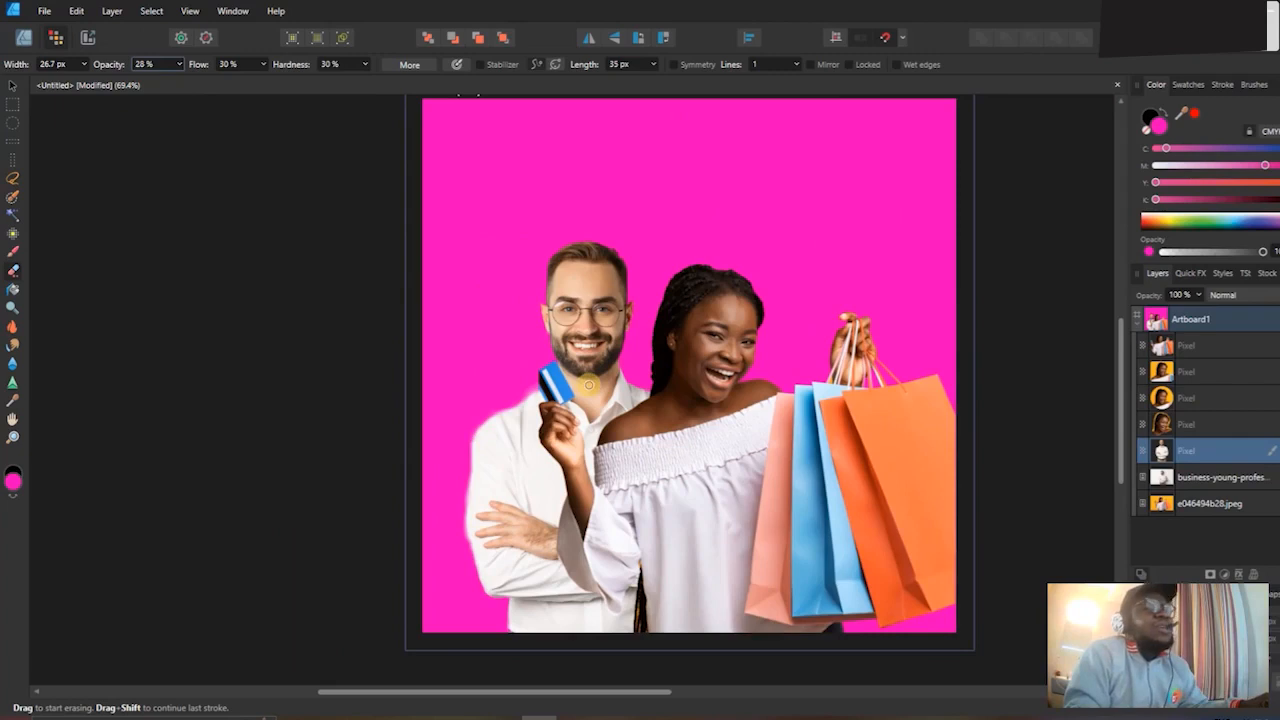
{"action": "left_click", "coordinate": [12, 85]}
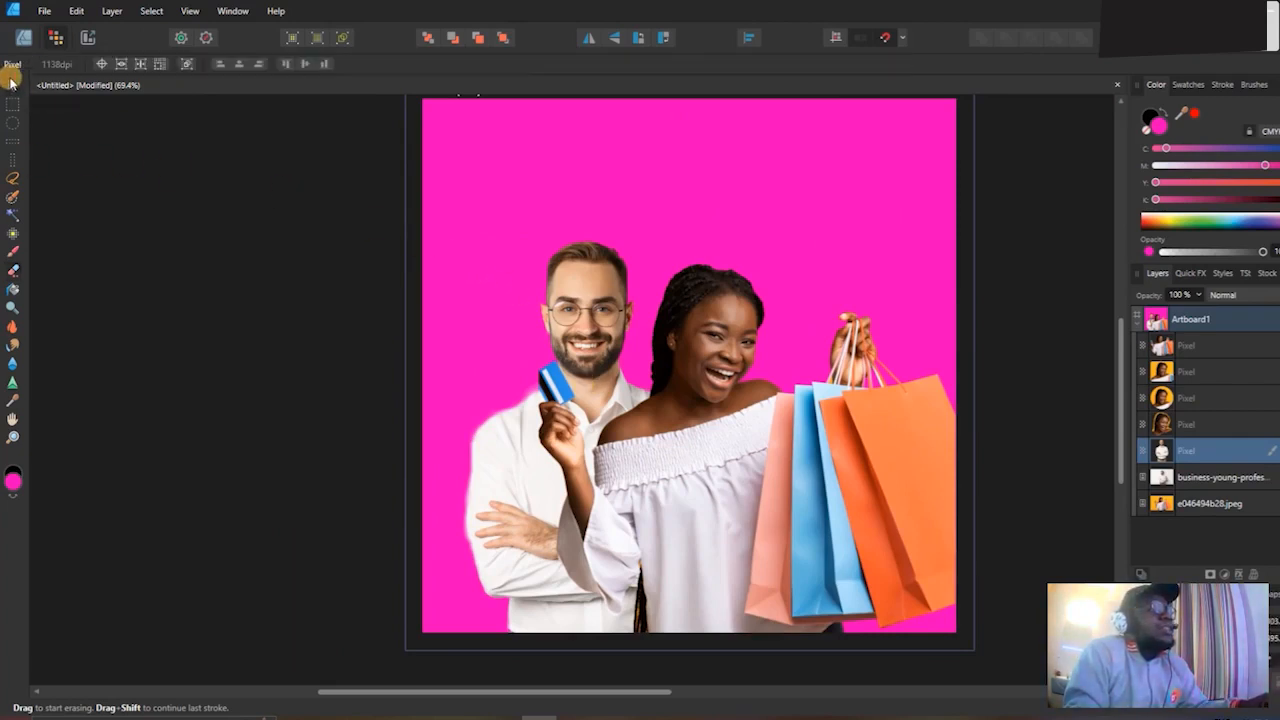
{"action": "scroll", "coordinate": [538, 374], "scroll_direction": "down", "scroll_amount": 2}
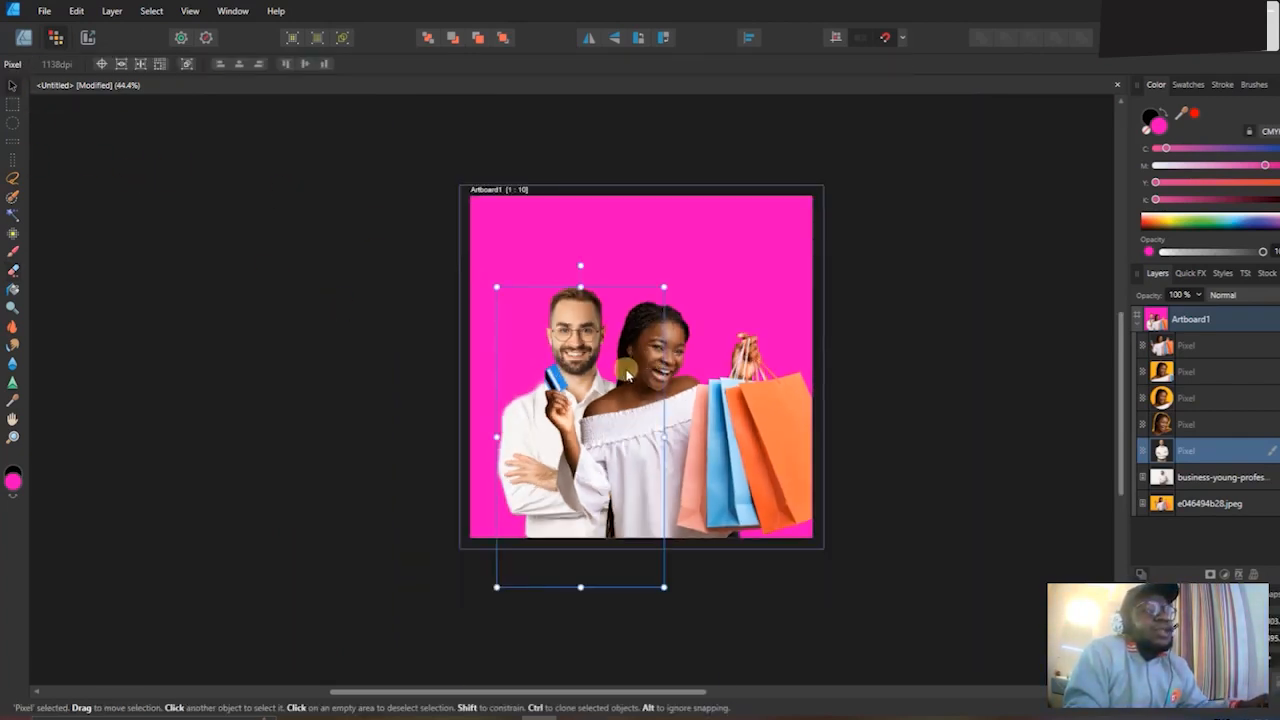
{"action": "left_click", "coordinate": [663, 393], "text": "shift"}
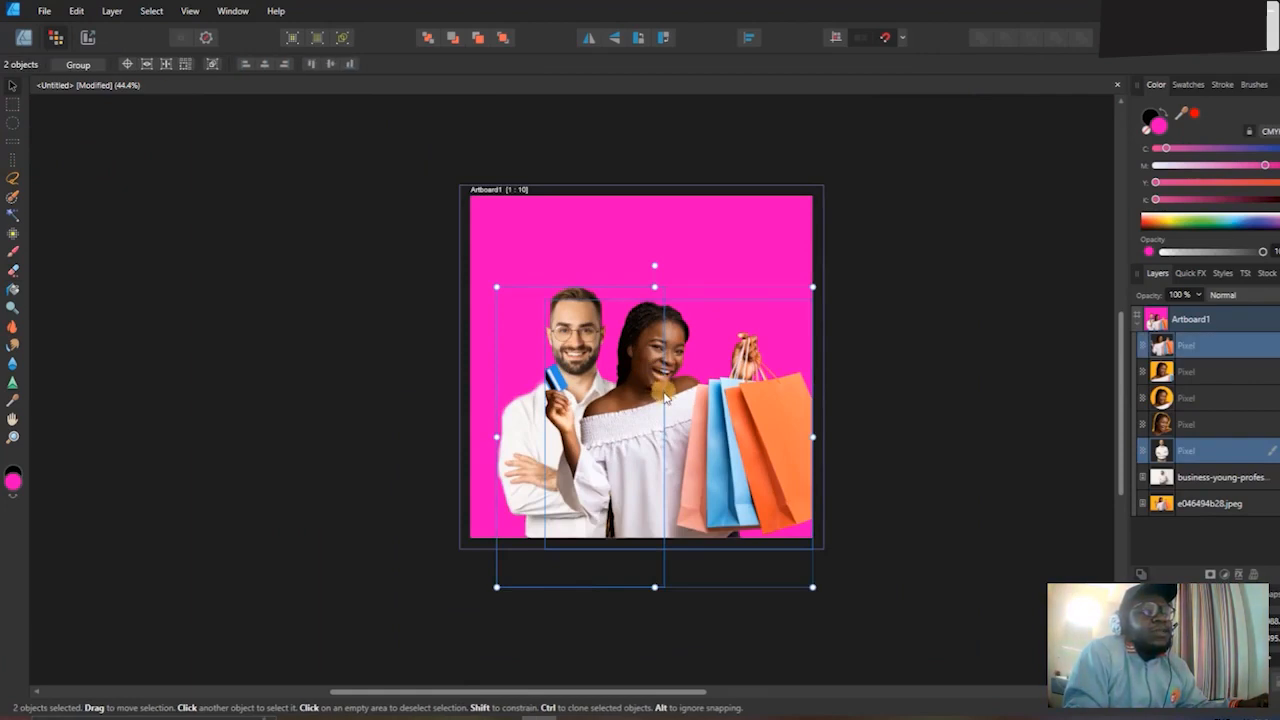
{"action": "key", "text": "shift+Down"}
{"action": "key", "text": "shift+Down"}
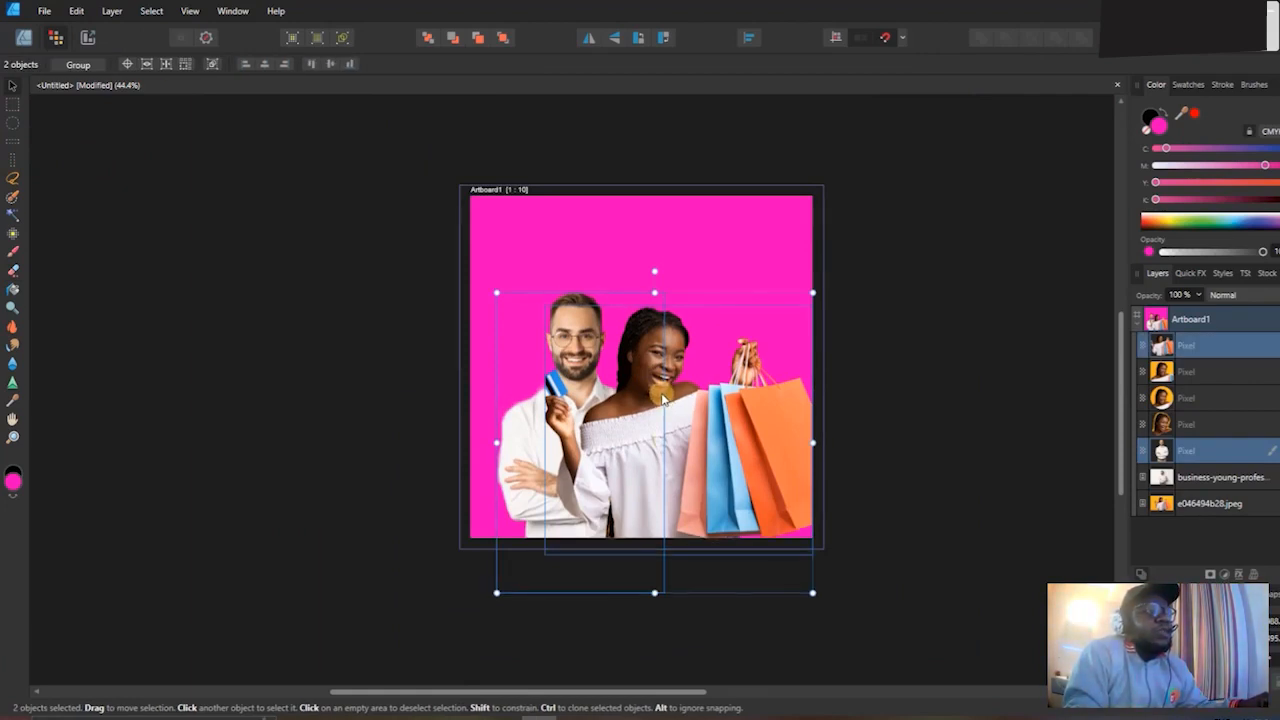
Nudge the man's and woman's cutouts slightly back up on the artboard and deselect them.
{"action": "key", "text": "shift+Up"}
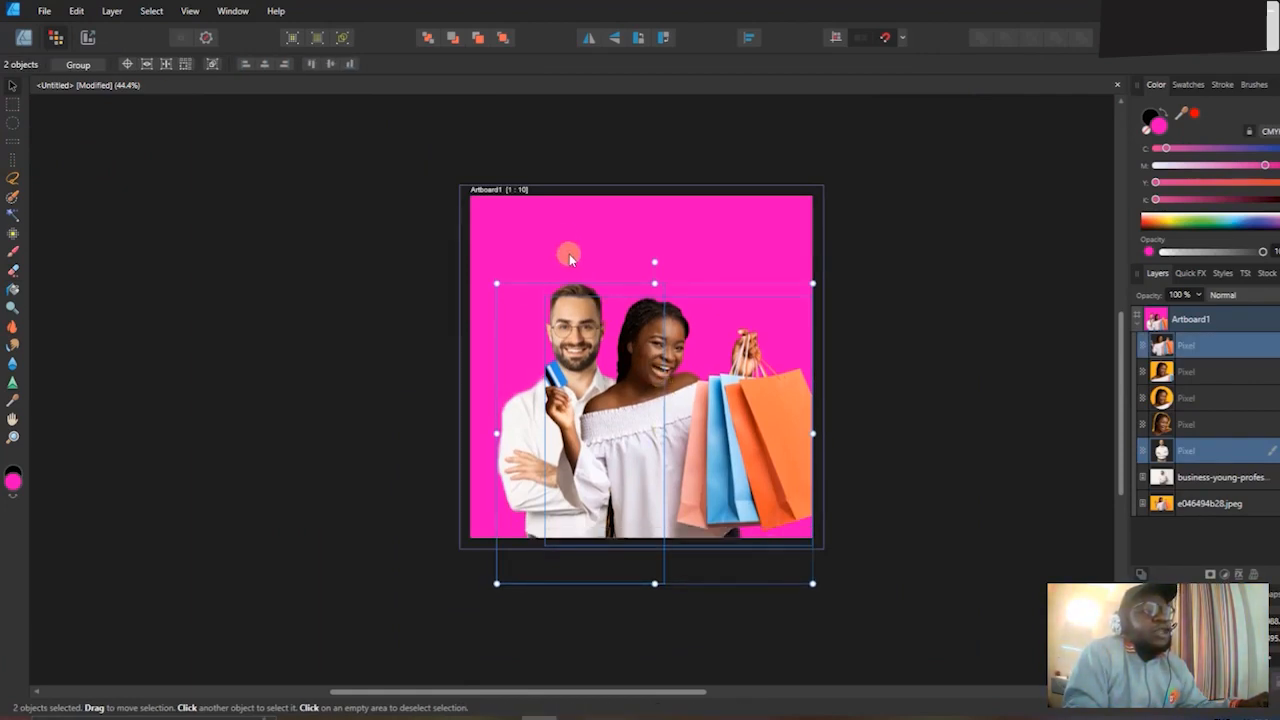
{"action": "left_click", "coordinate": [564, 240]}
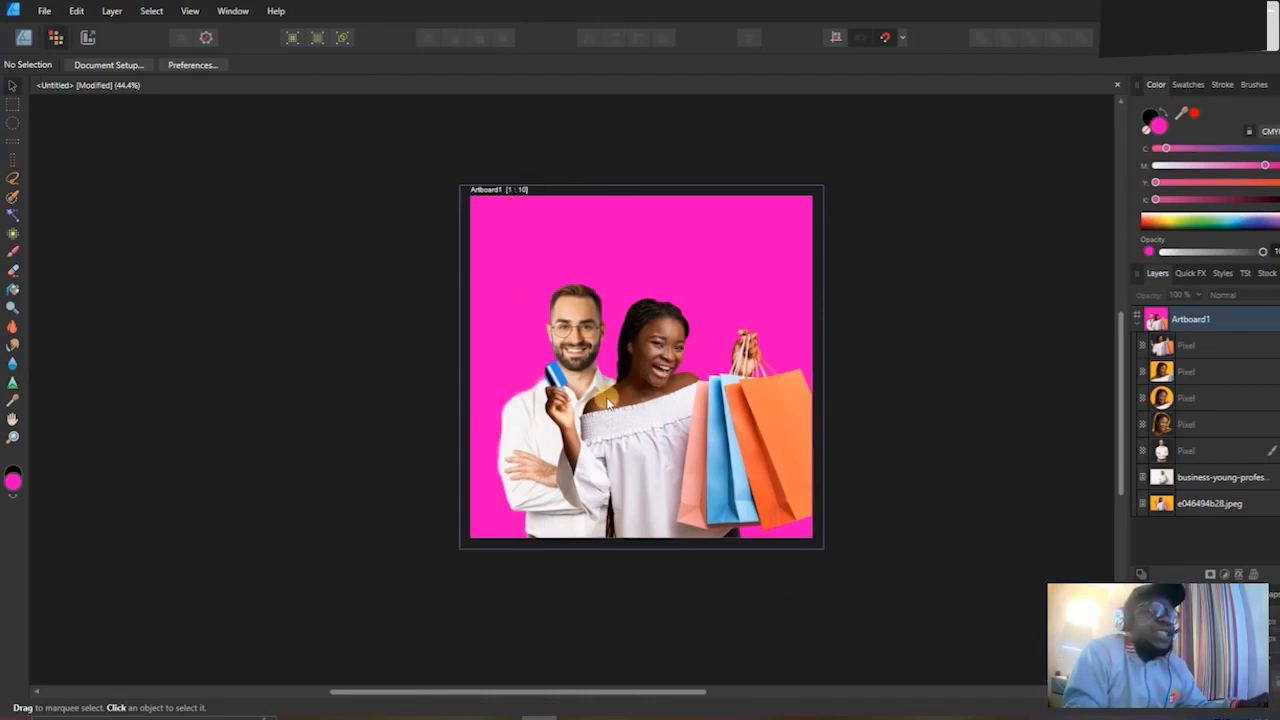
{"action": "left_click", "coordinate": [566, 318]}
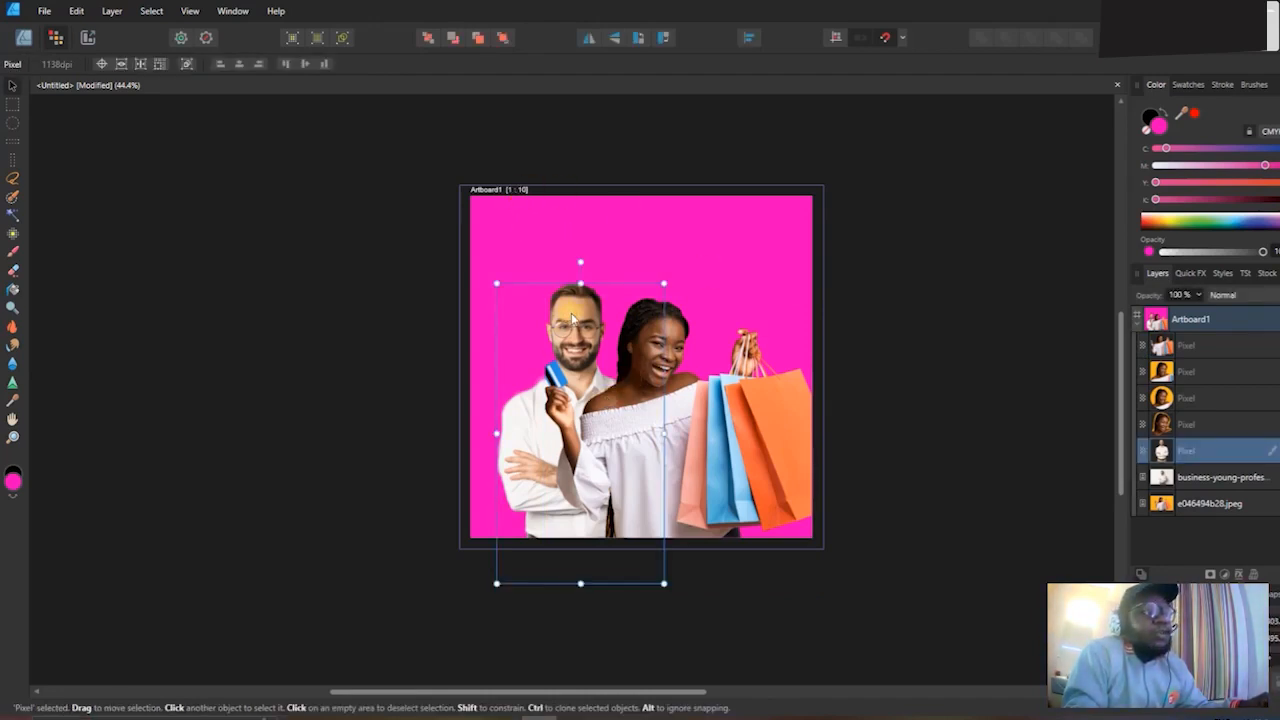
{"action": "left_click", "coordinate": [774, 446]}
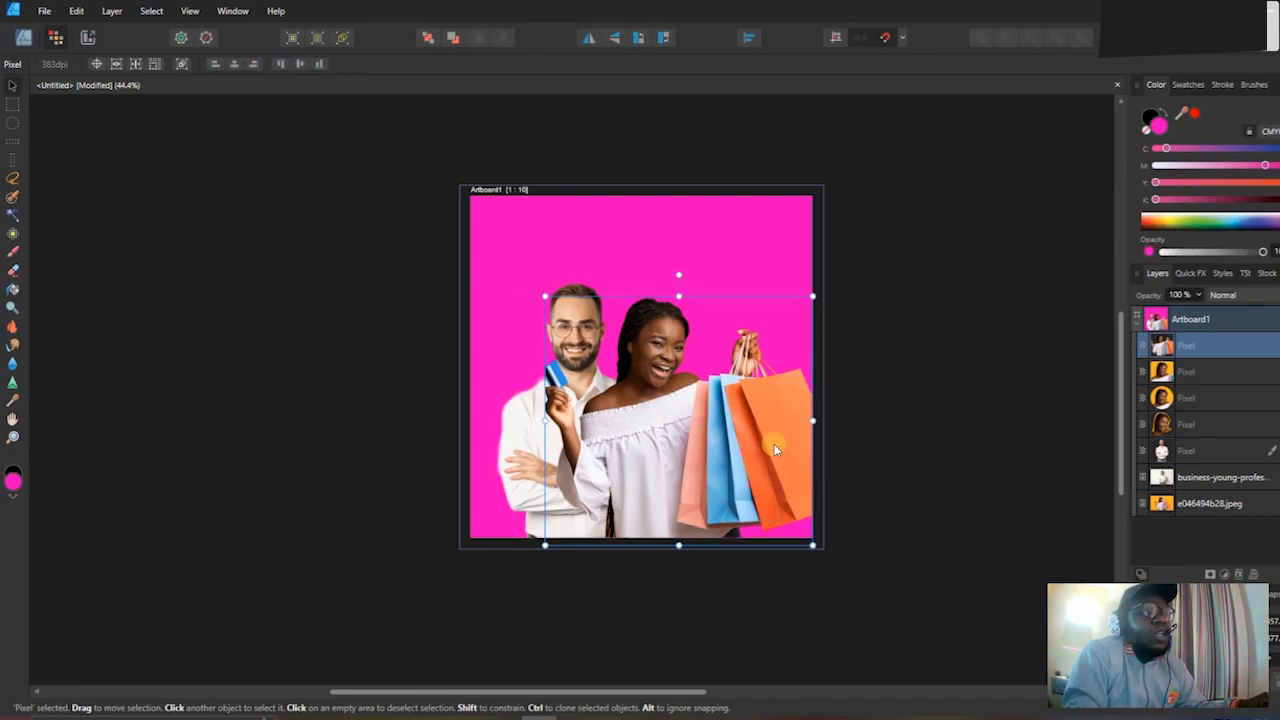
{"action": "left_click", "coordinate": [574, 234]}
{"action": "left_click", "coordinate": [574, 346]}
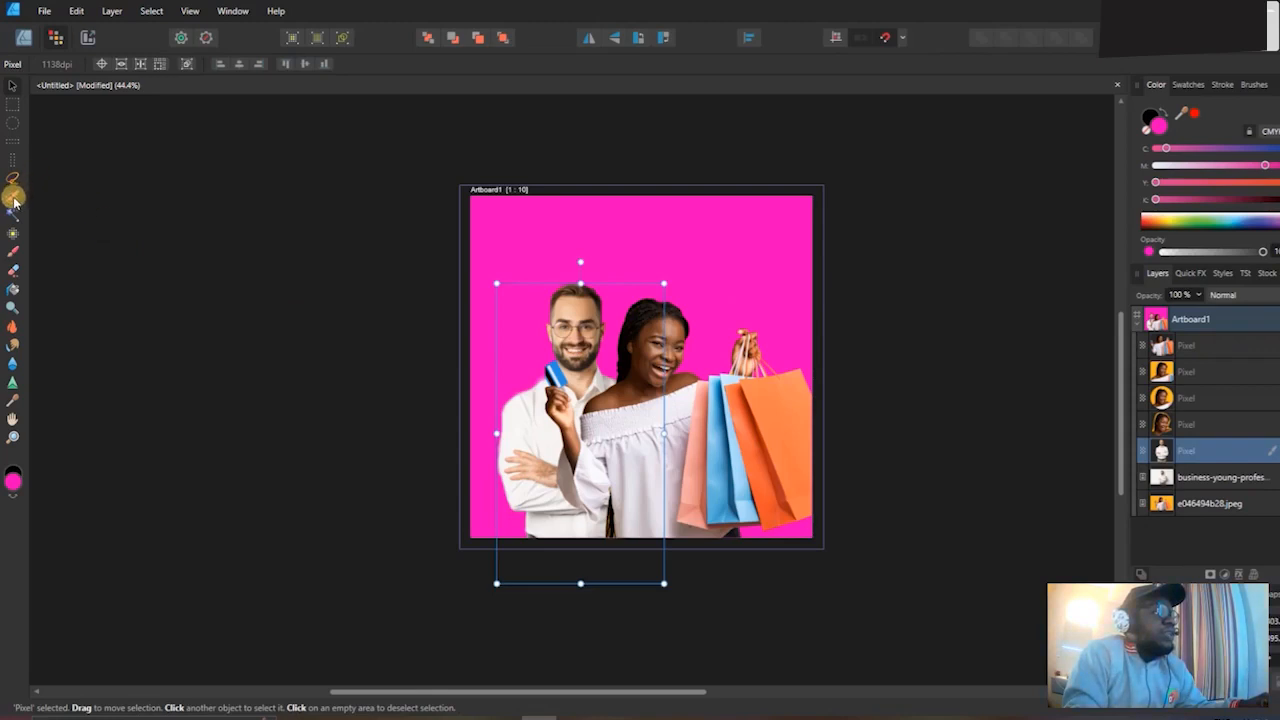
{"action": "left_click", "coordinate": [12, 270]}
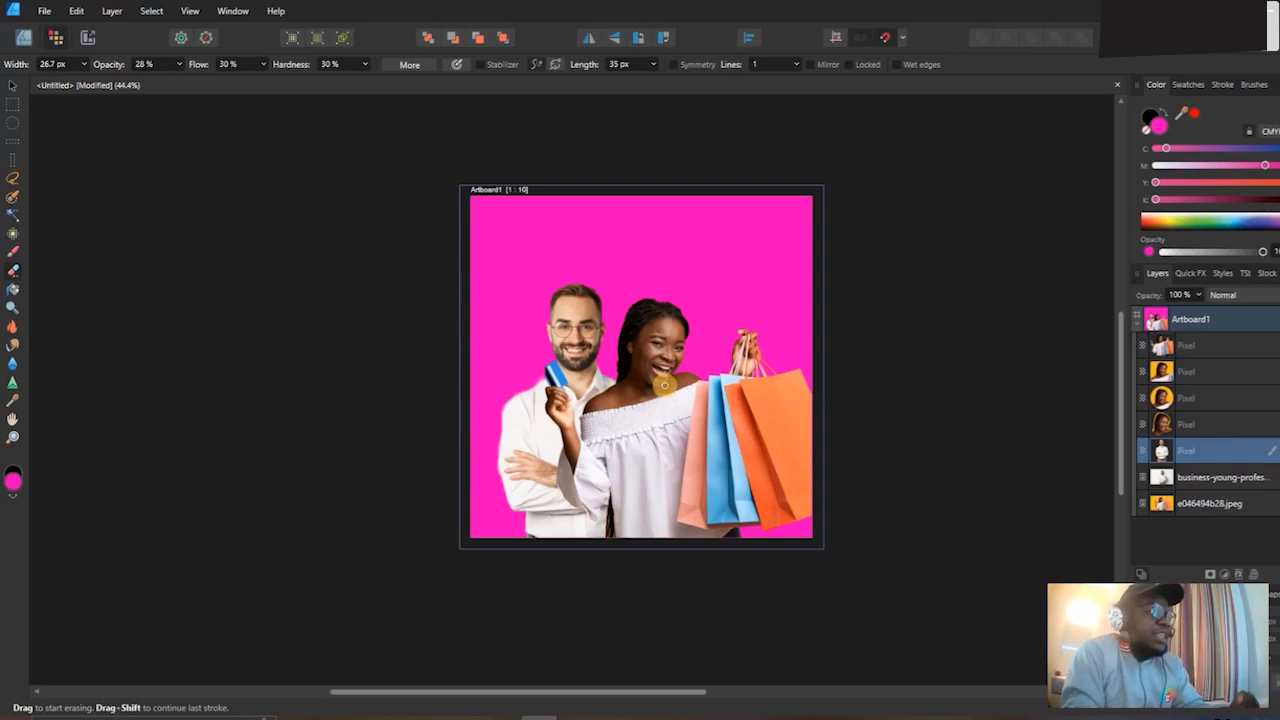
{"action": "left_click", "coordinate": [18, 88]}
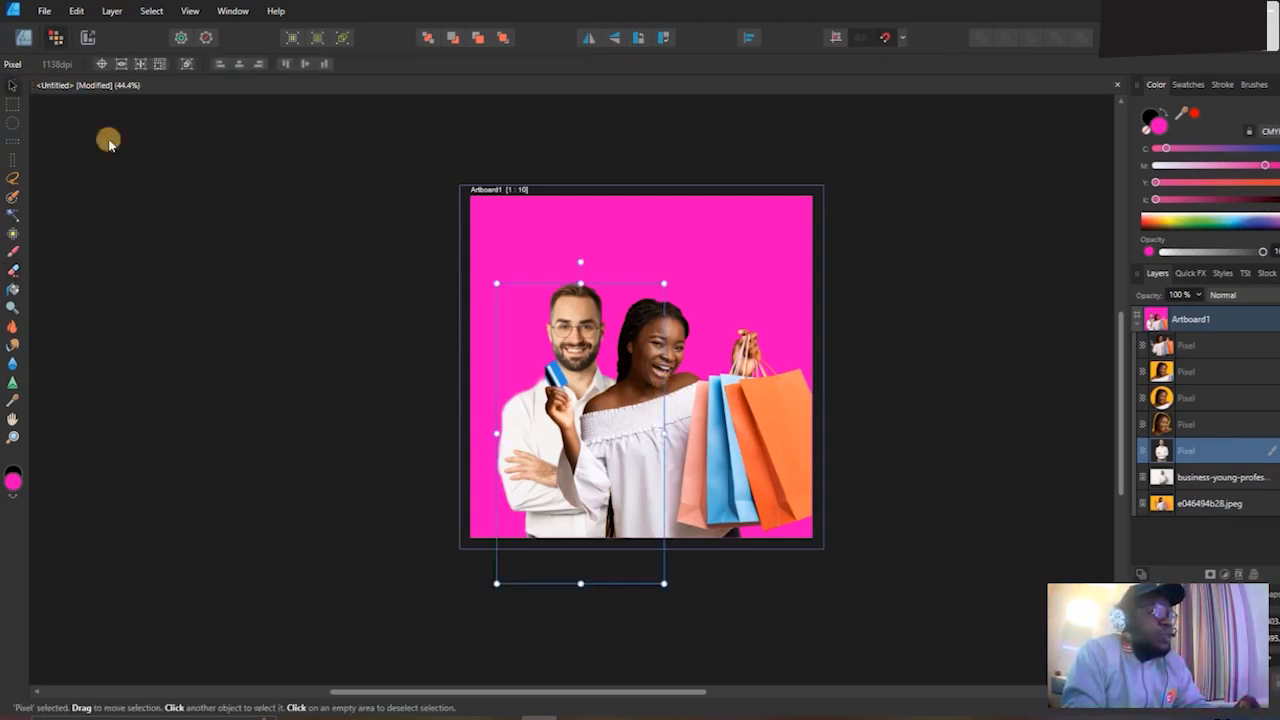
Select the woman's cutout for the Erase Brush and enlarge the brush width to 436.7 px.
{"action": "left_click", "coordinate": [688, 384]}
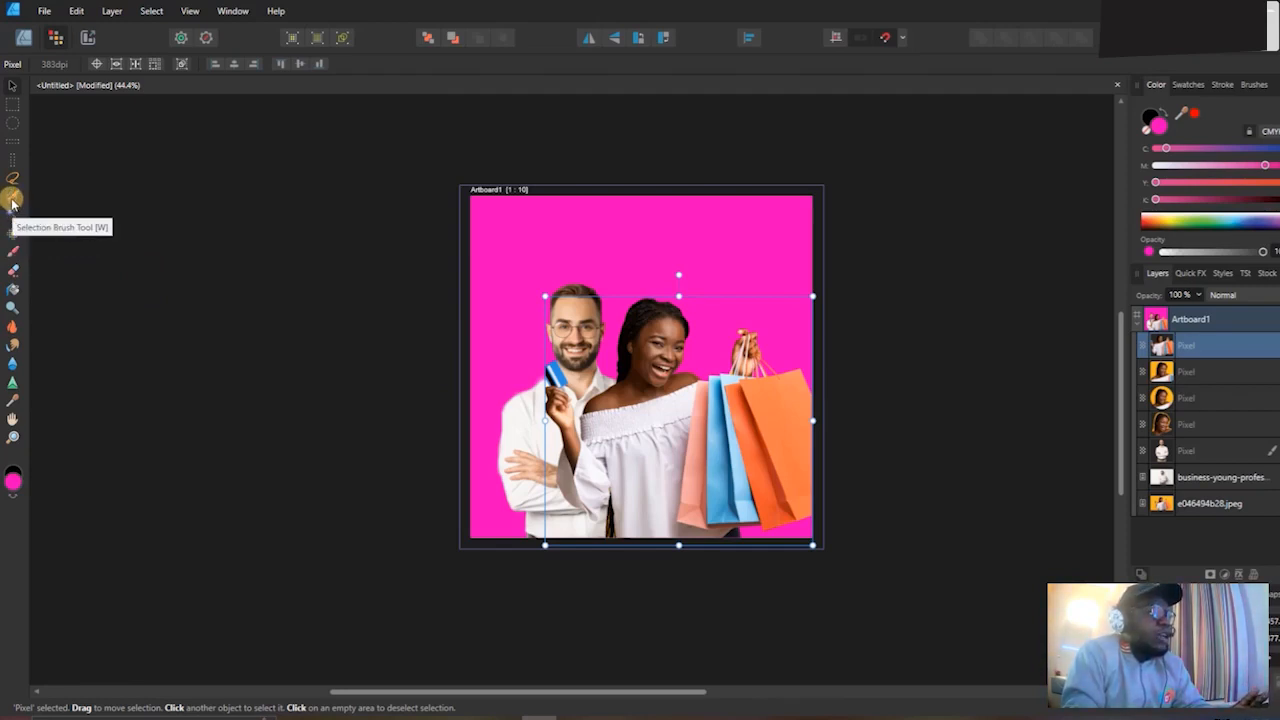
{"action": "left_click", "coordinate": [12, 269]}
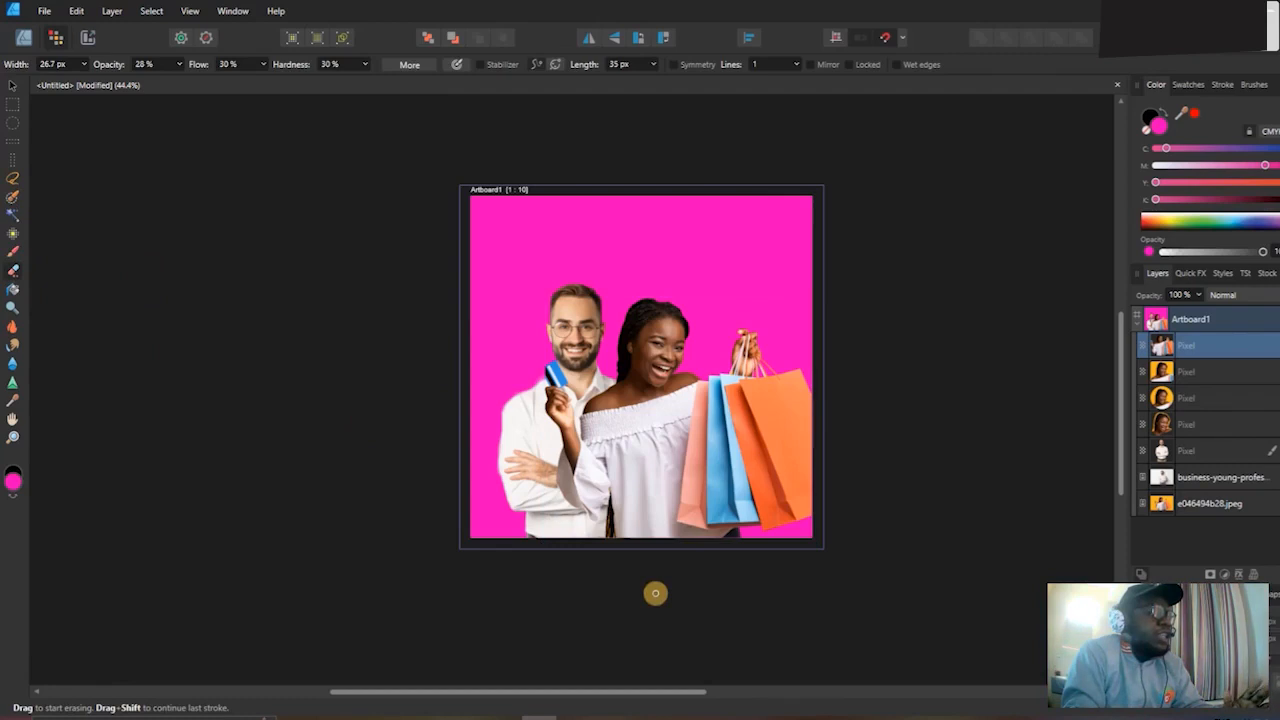
{"action": "key", "text": "bracketright"}
{"action": "key", "text": "bracketright"}
{"action": "key", "text": "bracketright"}
{"action": "key", "text": "bracketright"}
{"action": "key", "text": "bracketright"}
{"action": "key", "text": "bracketright"}
{"action": "key", "text": "bracketright"}
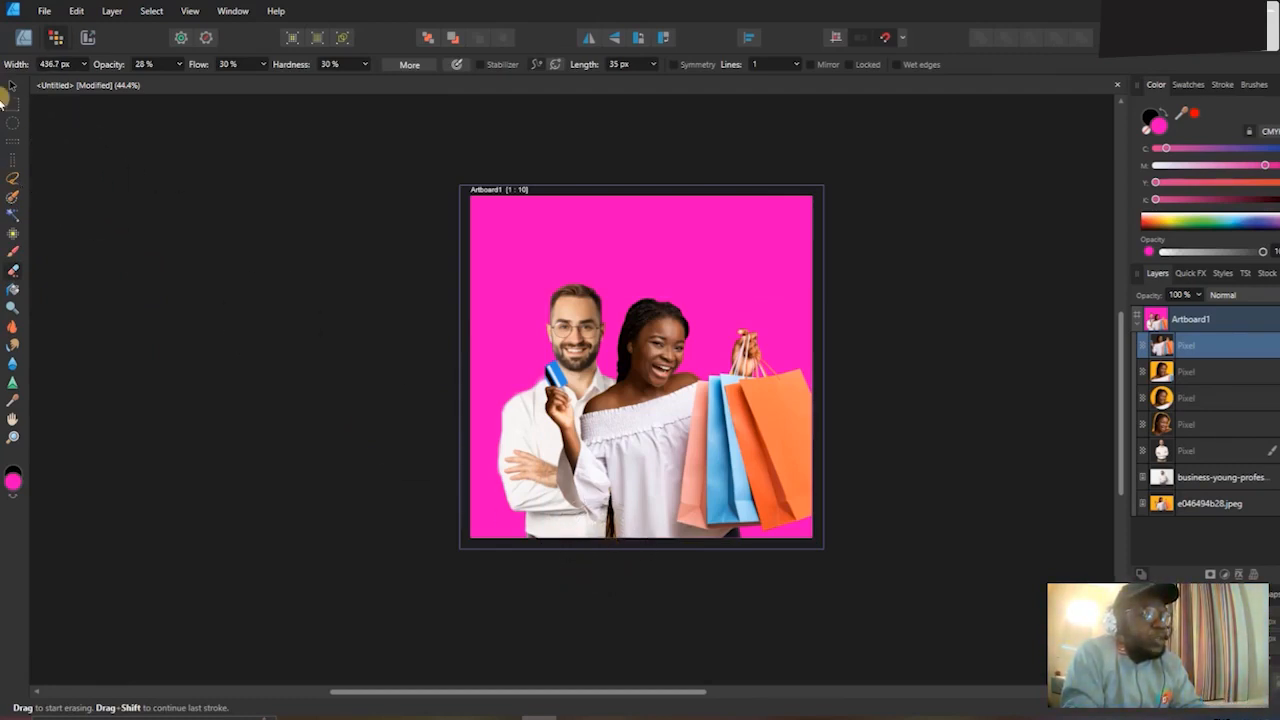
Try to fade the woman's cutout vertically with the Transparency Tool in the Designer Persona.
{"action": "left_click", "coordinate": [12, 84]}
{"action": "left_click", "coordinate": [20, 42]}
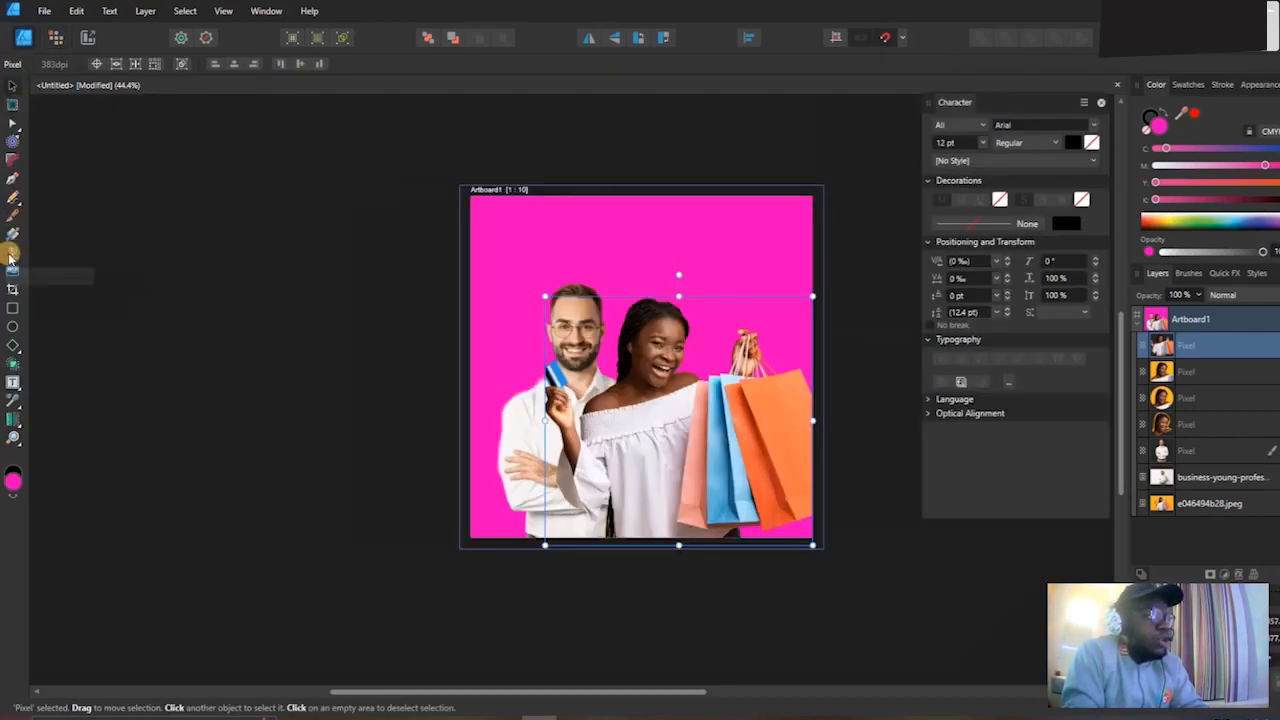
{"action": "left_click", "coordinate": [11, 255]}
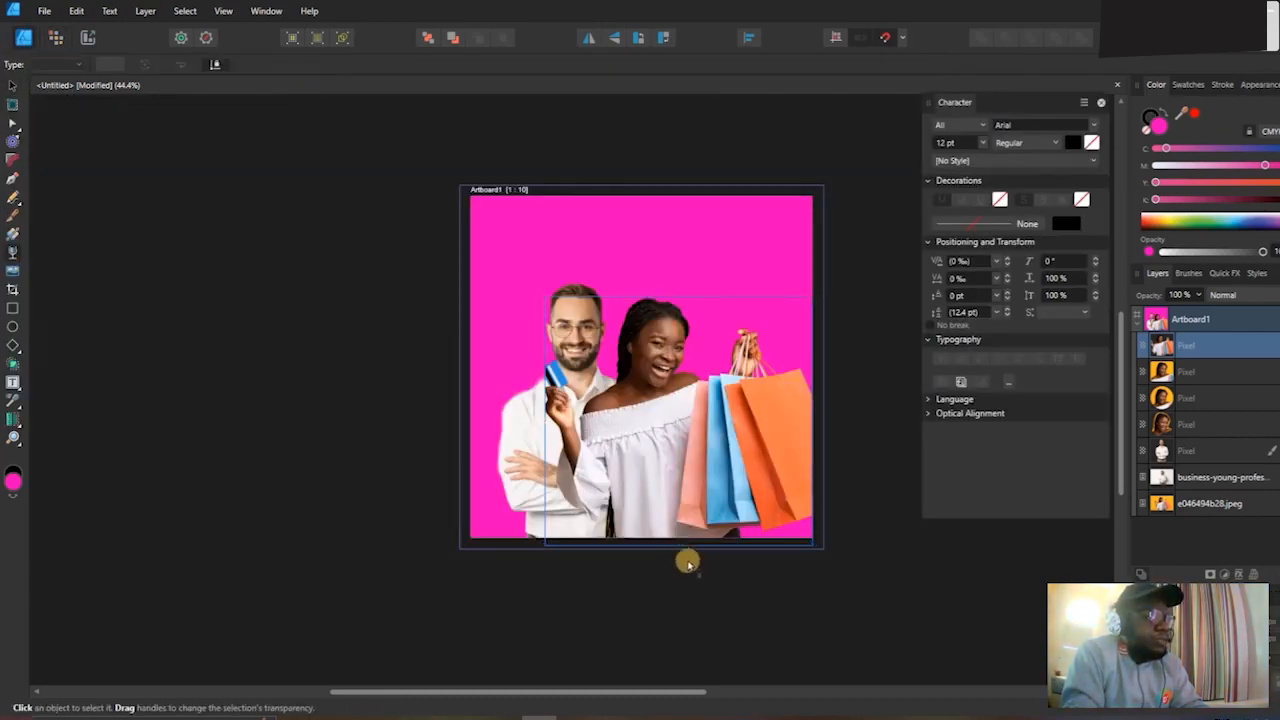
{"action": "left_click_drag", "start_coordinate": [680, 290], "coordinate": [681, 482]}
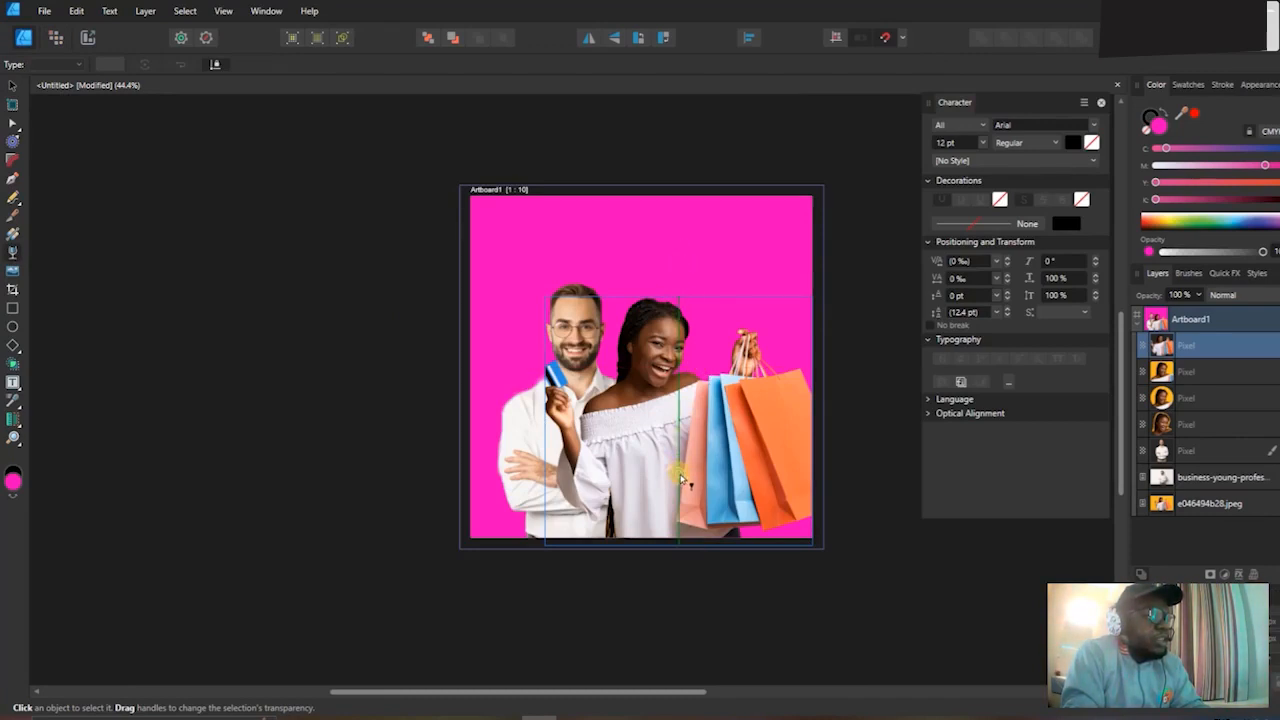
{"action": "left_click_drag", "start_coordinate": [677, 318], "coordinate": [676, 278]}
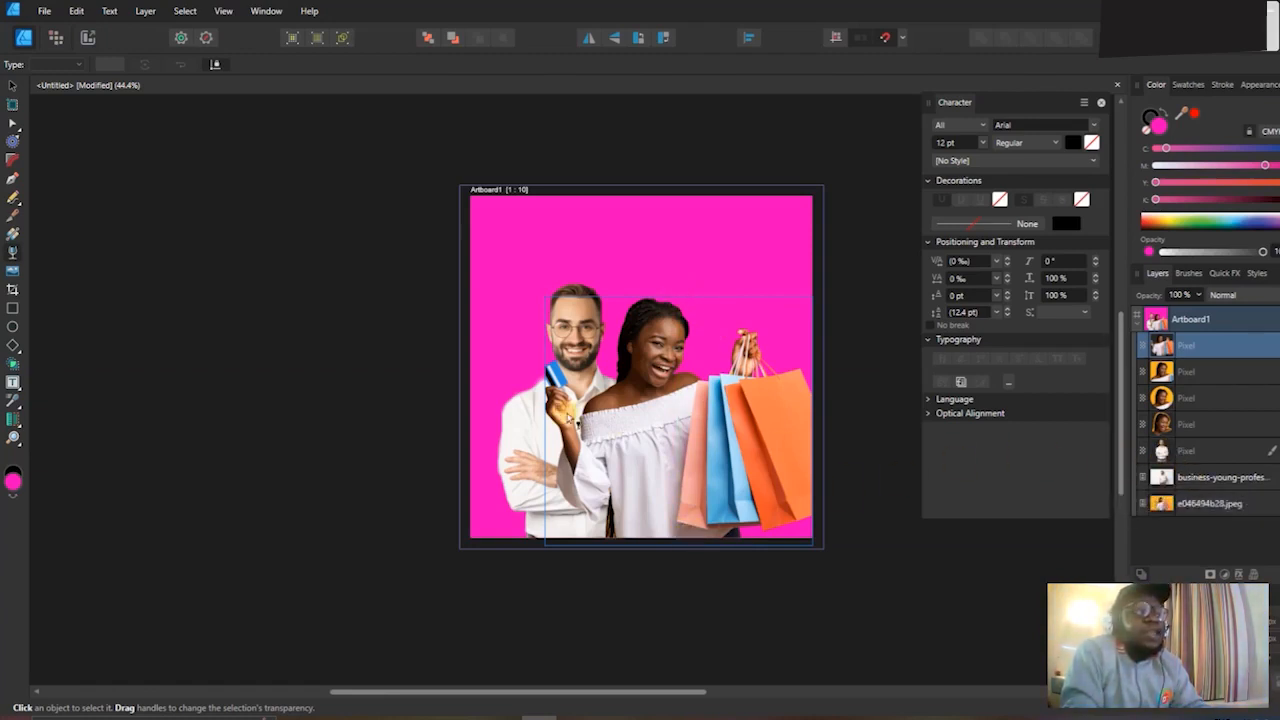
Make the hidden e046494b28.jpeg photo visible and delete it from the artboard.
{"action": "left_click", "coordinate": [53, 40]}
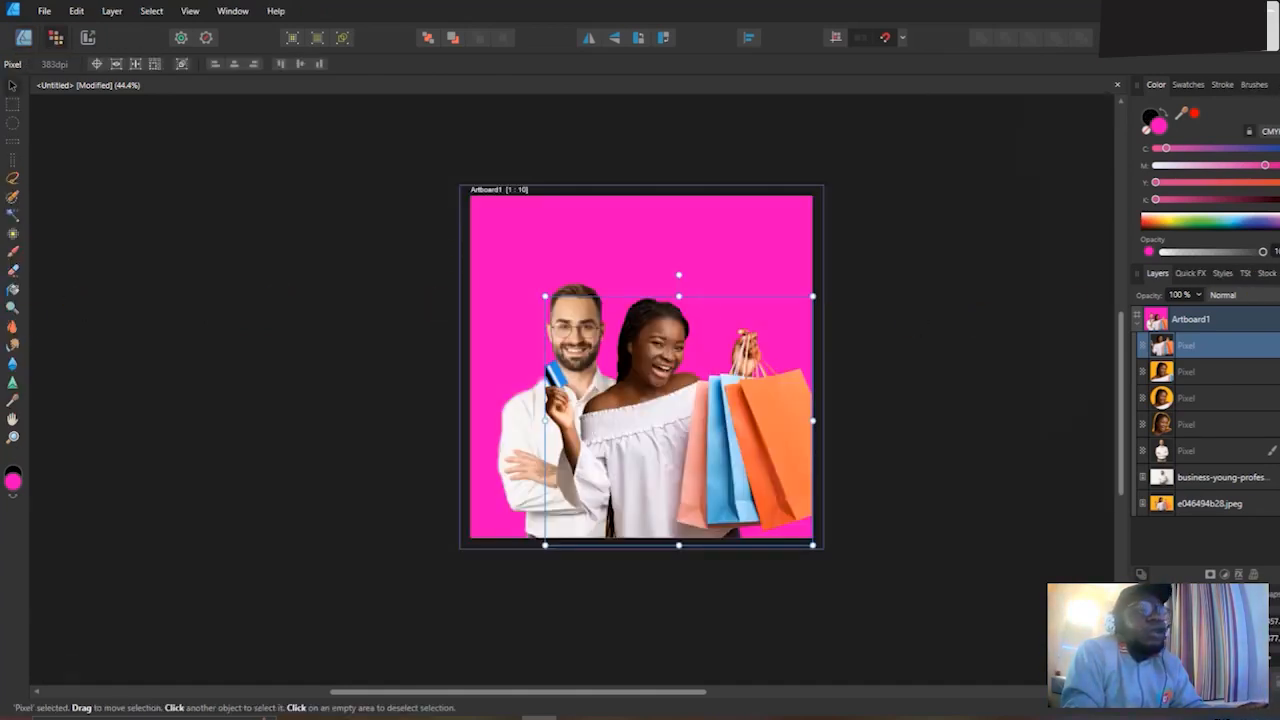
{"action": "left_click", "coordinate": [1278, 504]}
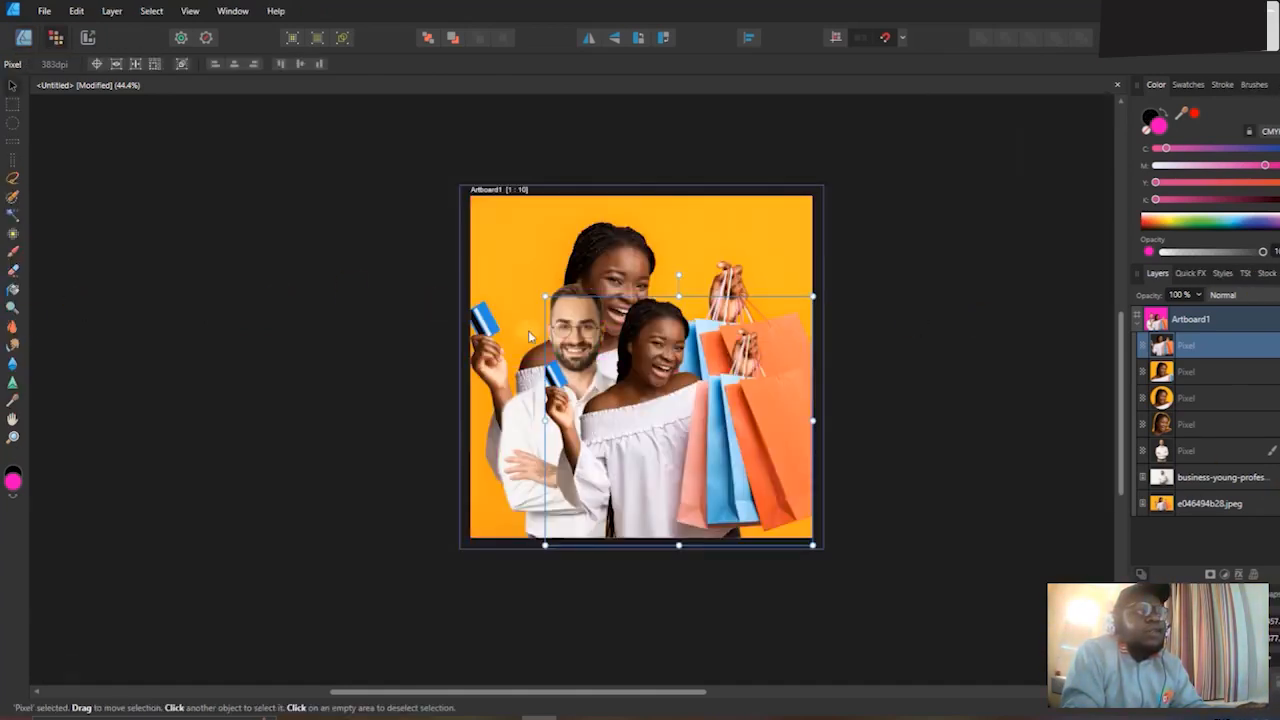
{"action": "left_click", "coordinate": [22, 37]}
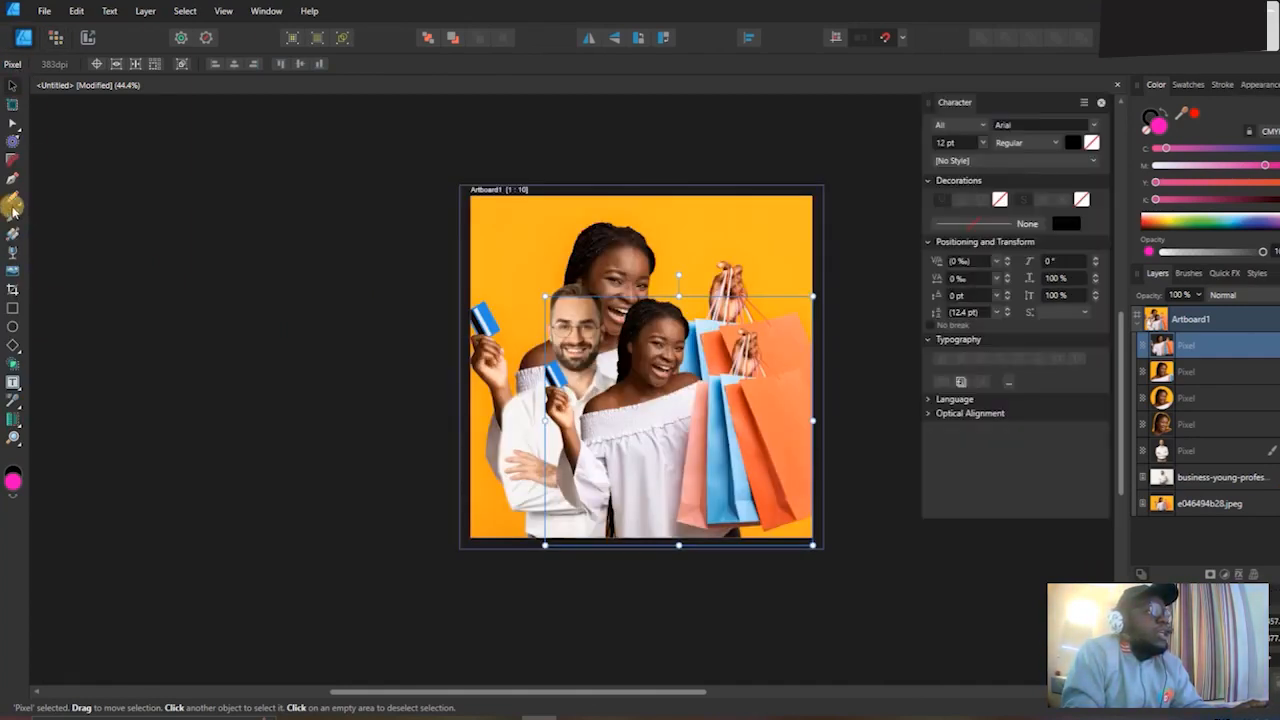
{"action": "left_click", "coordinate": [631, 255]}
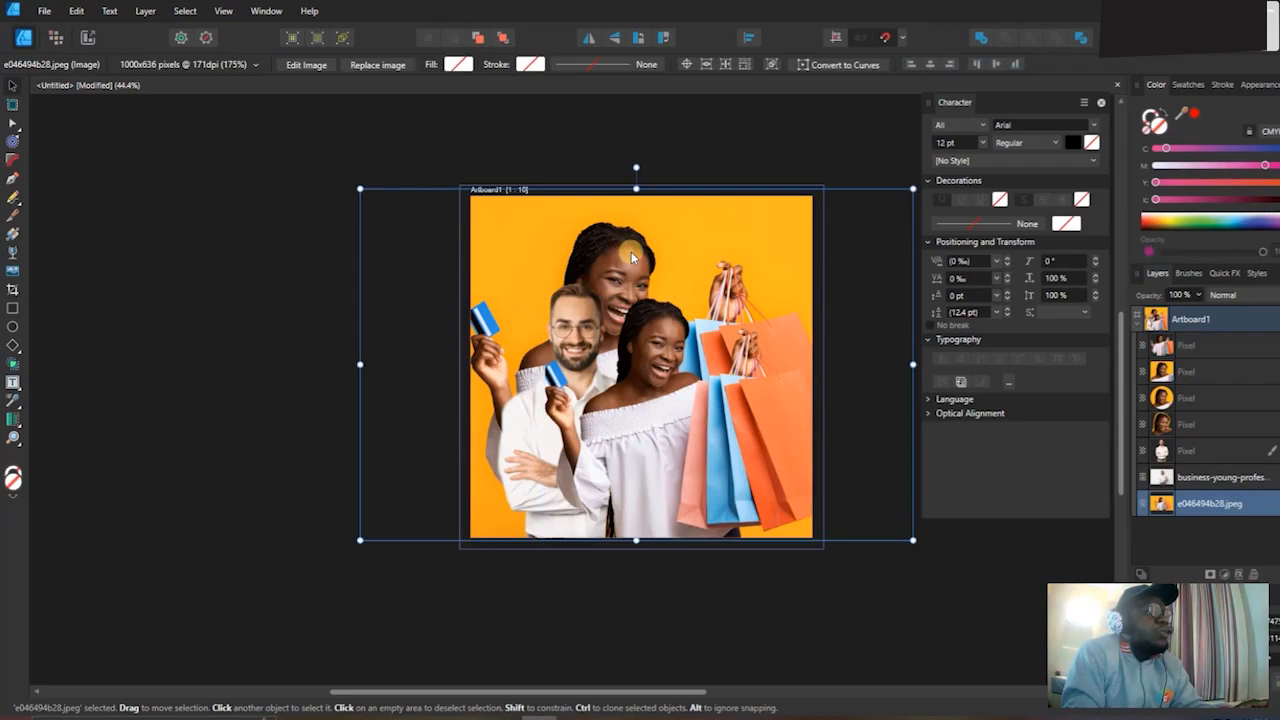
{"action": "key", "text": "Delete"}
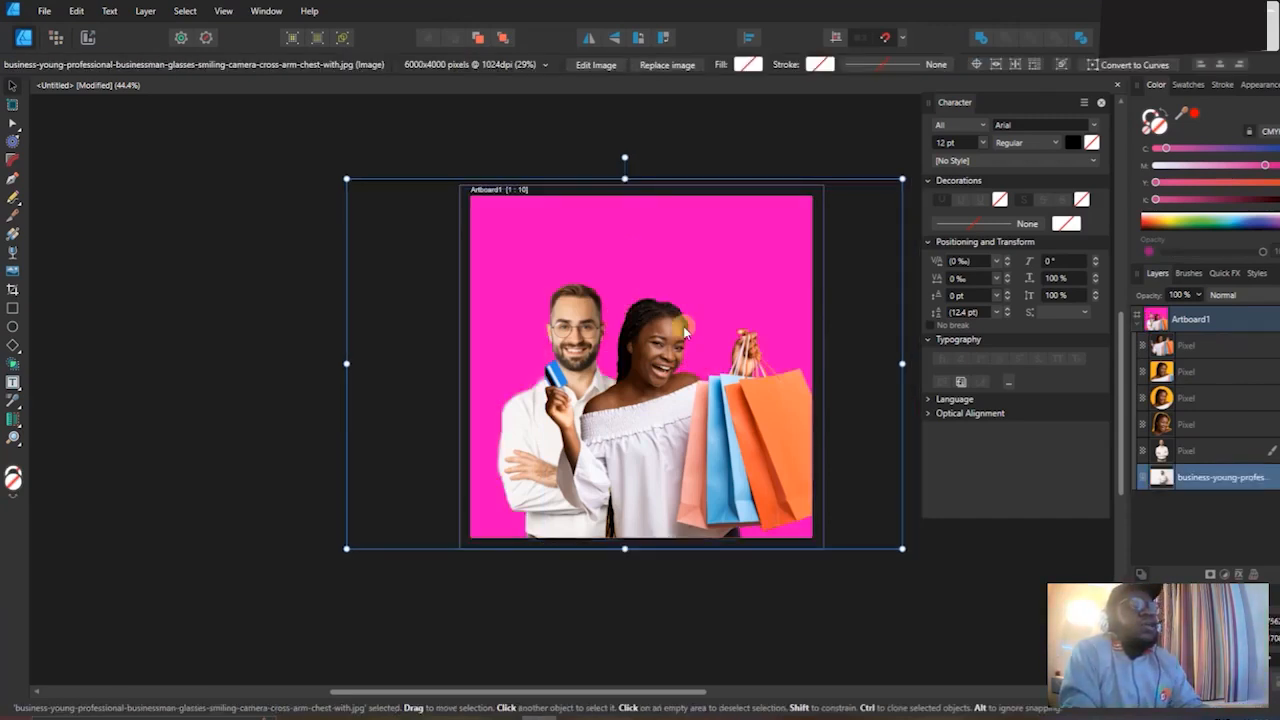
Reselect the woman's cutout for the Pixel Persona's Erase Brush and enlarge the brush width to 878.4 px.
{"action": "left_click", "coordinate": [684, 388]}
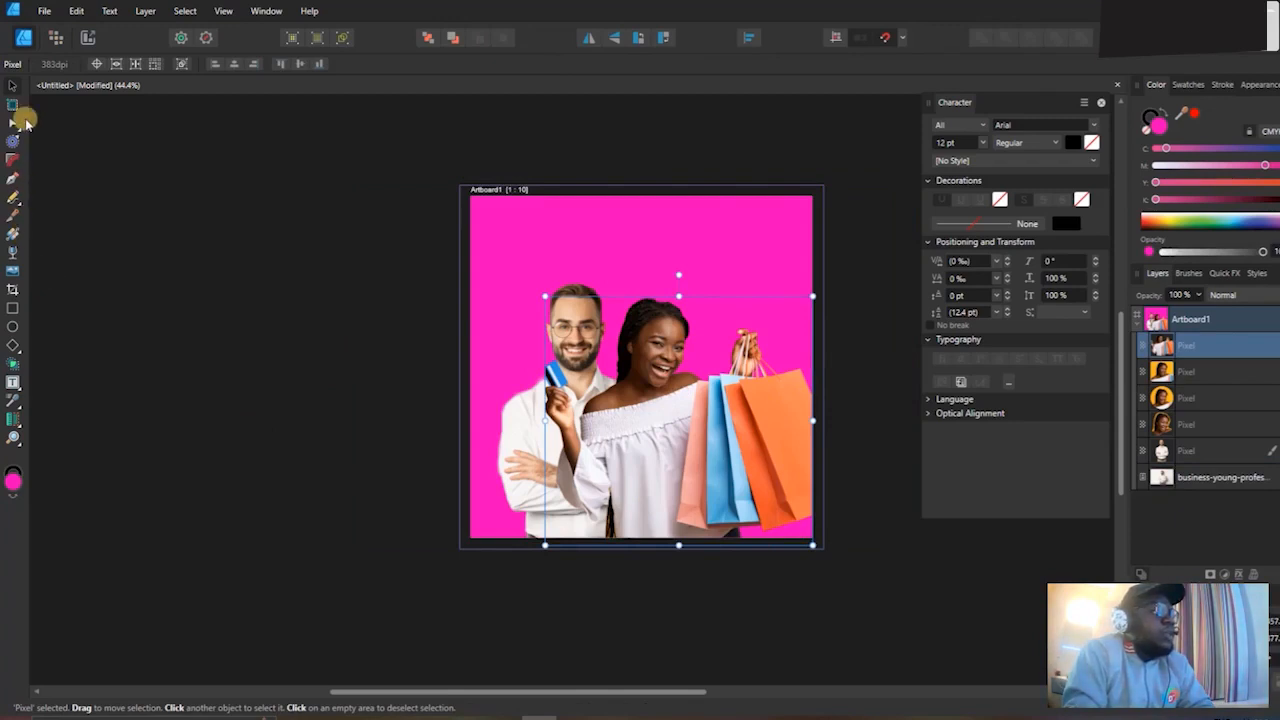
{"action": "left_click", "coordinate": [52, 40]}
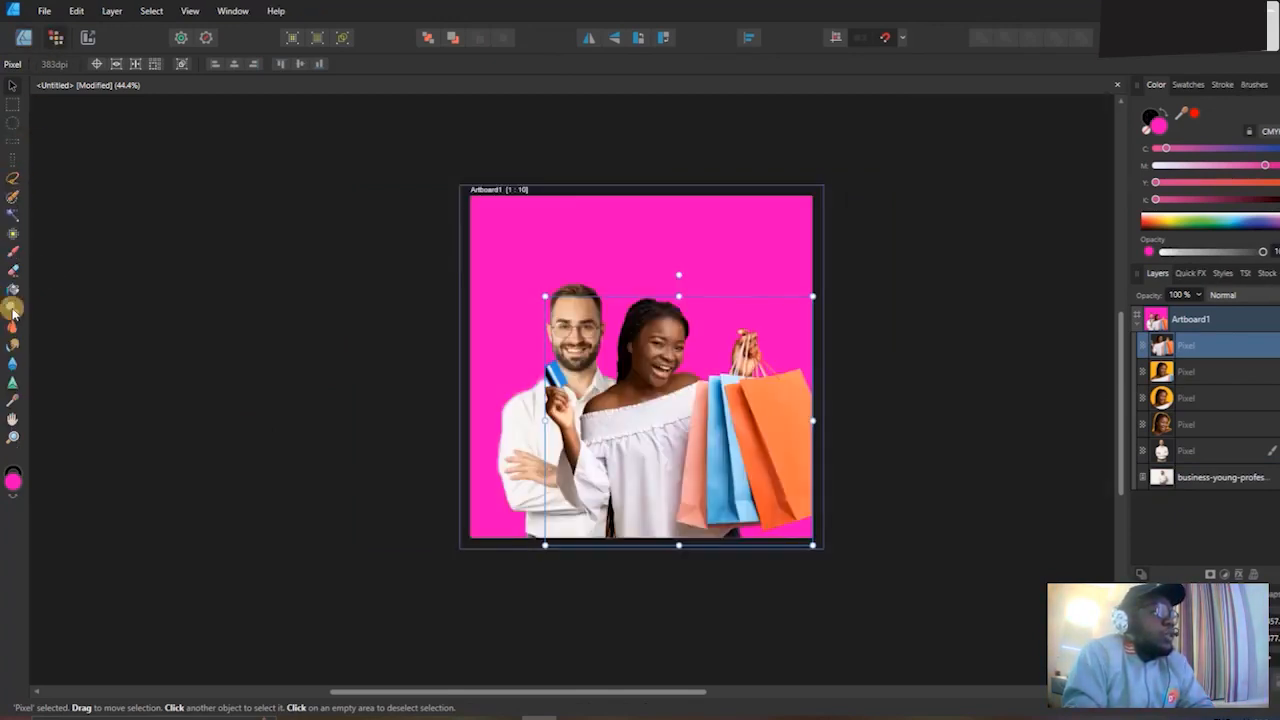
{"action": "left_click", "coordinate": [13, 270]}
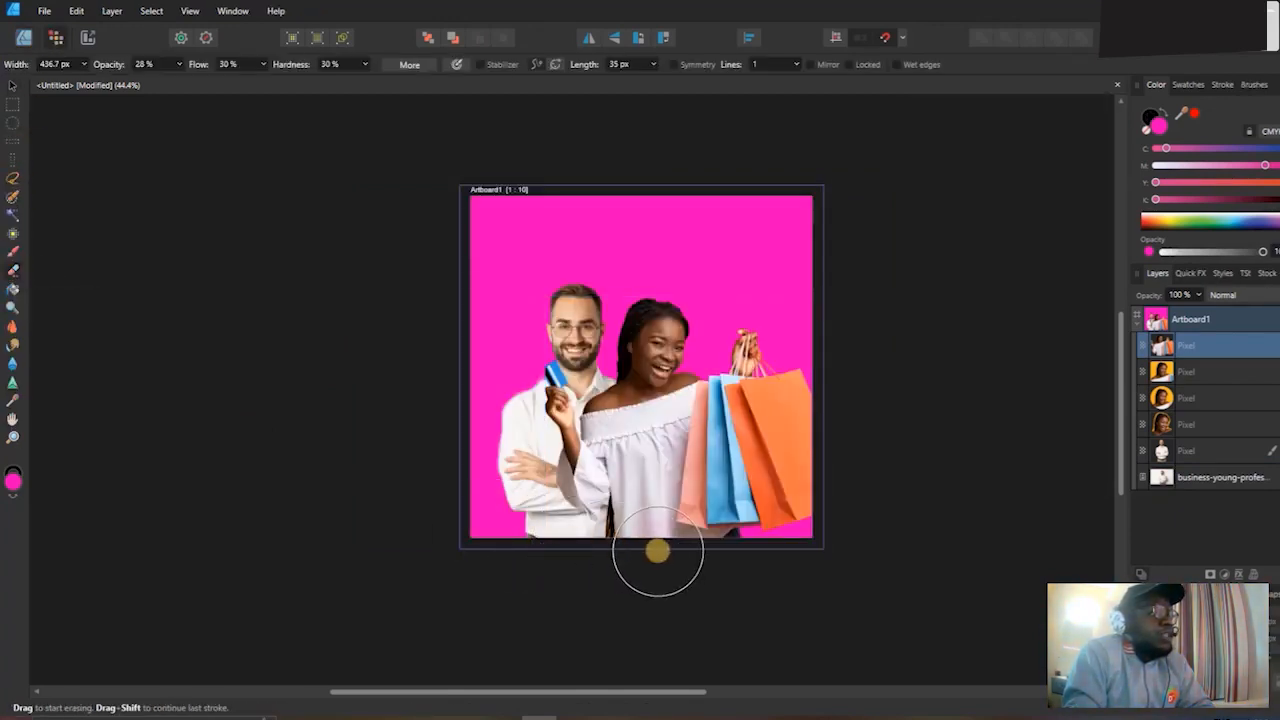
{"action": "key", "text": "bracketright"}
{"action": "key", "text": "bracketright"}
{"action": "key", "text": "bracketright"}
{"action": "key", "text": "bracketright"}
{"action": "key", "text": "bracketright"}
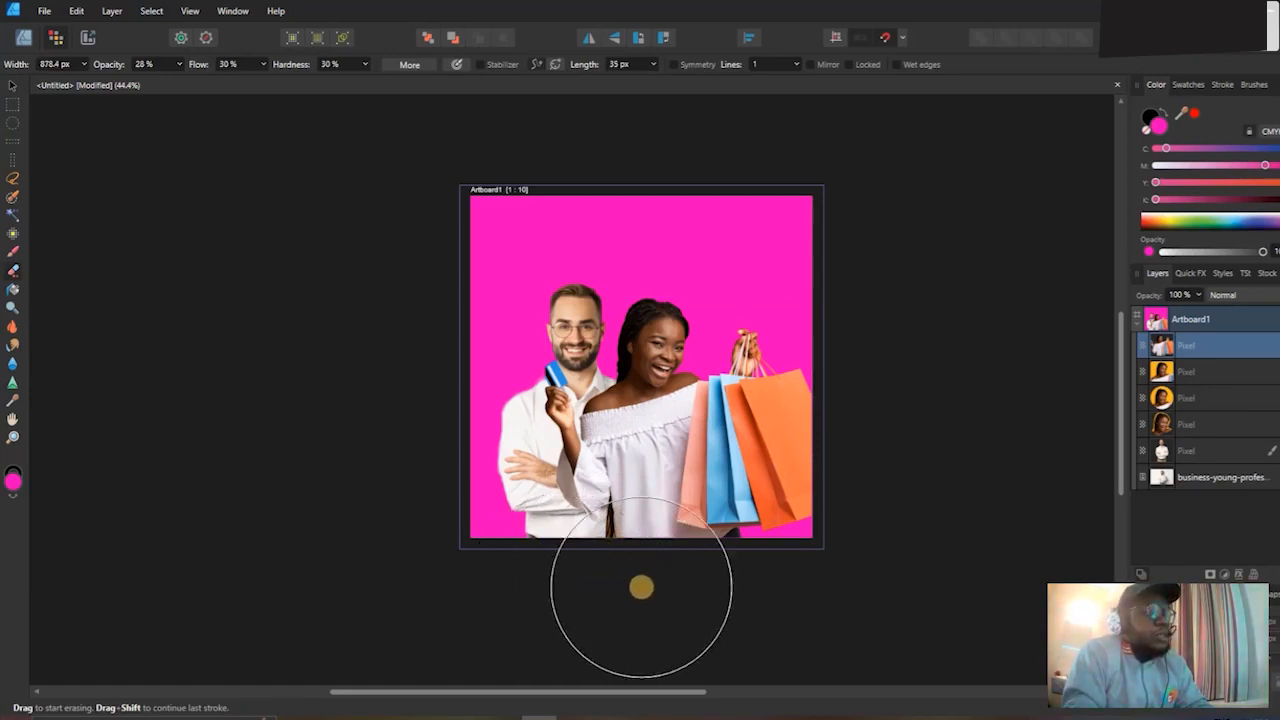
Try softly erasing the lower part of the woman's cutout with the large brush, and undo all the strokes.
{"action": "mouse_move", "coordinate": [612, 596]}
{"action": "left_mouse_down"}
{"action": "mouse_move", "coordinate": [700, 562]}
{"action": "mouse_move", "coordinate": [589, 597]}
{"action": "mouse_move", "coordinate": [694, 583]}
{"action": "left_mouse_up"}
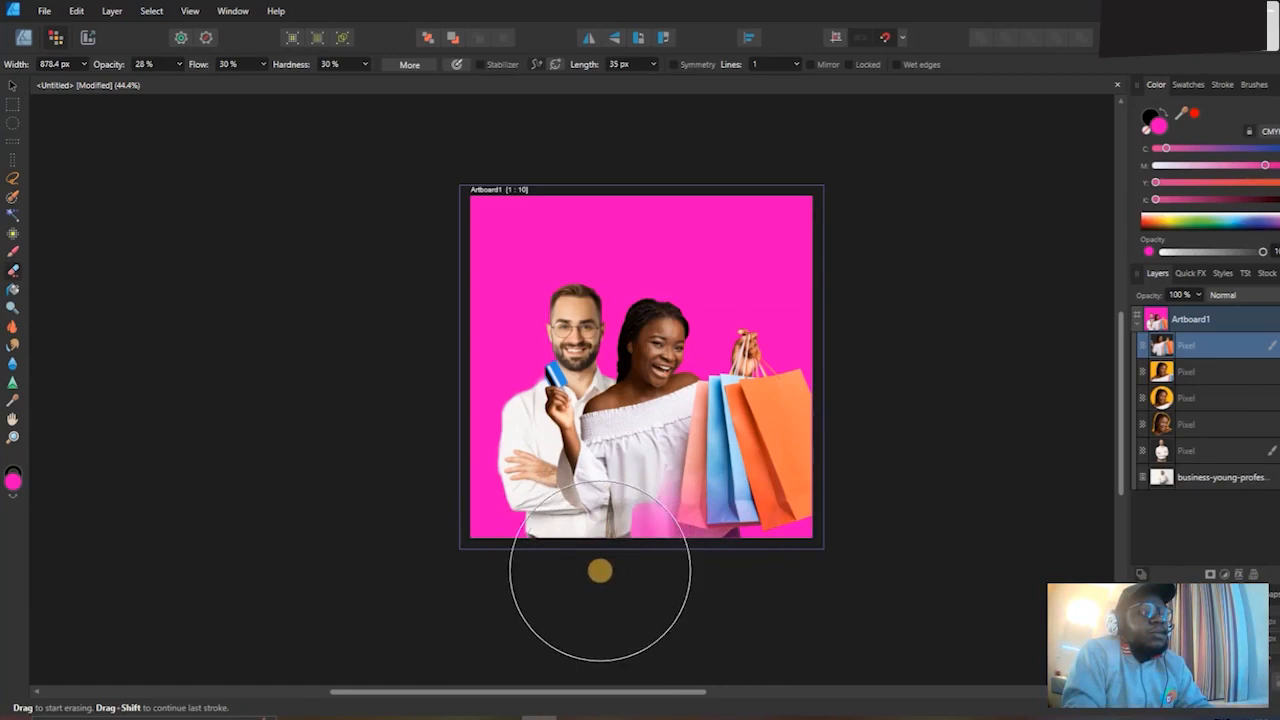
{"action": "mouse_move", "coordinate": [483, 580]}
{"action": "left_mouse_down"}
{"action": "mouse_move", "coordinate": [764, 571]}
{"action": "mouse_move", "coordinate": [565, 592]}
{"action": "mouse_move", "coordinate": [668, 567]}
{"action": "mouse_move", "coordinate": [596, 533]}
{"action": "mouse_move", "coordinate": [526, 548]}
{"action": "mouse_move", "coordinate": [625, 550]}
{"action": "mouse_move", "coordinate": [585, 546]}
{"action": "mouse_move", "coordinate": [618, 522]}
{"action": "mouse_move", "coordinate": [580, 484]}
{"action": "mouse_move", "coordinate": [554, 531]}
{"action": "mouse_move", "coordinate": [616, 560]}
{"action": "mouse_move", "coordinate": [801, 547]}
{"action": "mouse_move", "coordinate": [667, 592]}
{"action": "mouse_move", "coordinate": [582, 598]}
{"action": "mouse_move", "coordinate": [575, 472]}
{"action": "mouse_move", "coordinate": [706, 467]}
{"action": "mouse_move", "coordinate": [602, 465]}
{"action": "mouse_move", "coordinate": [678, 492]}
{"action": "mouse_move", "coordinate": [584, 510]}
{"action": "left_mouse_up"}
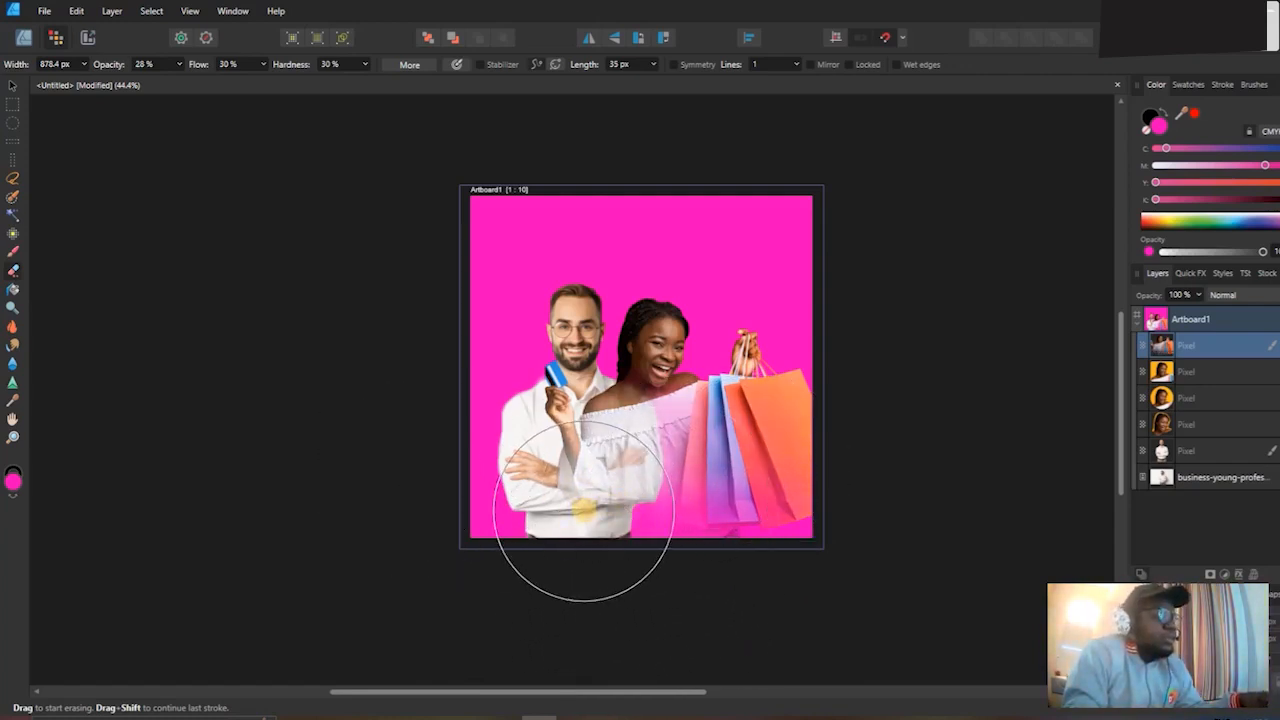
{"action": "key", "text": "ctrl+z"}
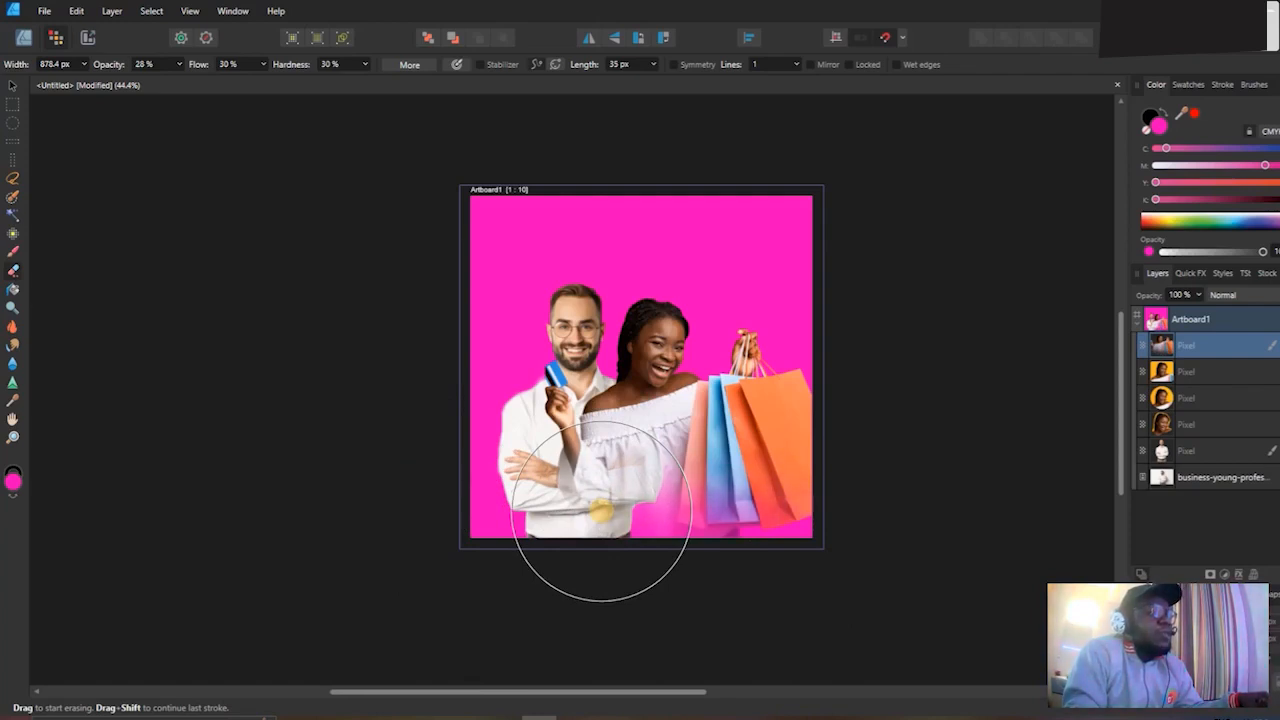
{"action": "key", "text": "ctrl+z"}
{"action": "key", "text": "ctrl+z"}
{"action": "key", "text": "ctrl+z"}
{"action": "key", "text": "ctrl+z"}
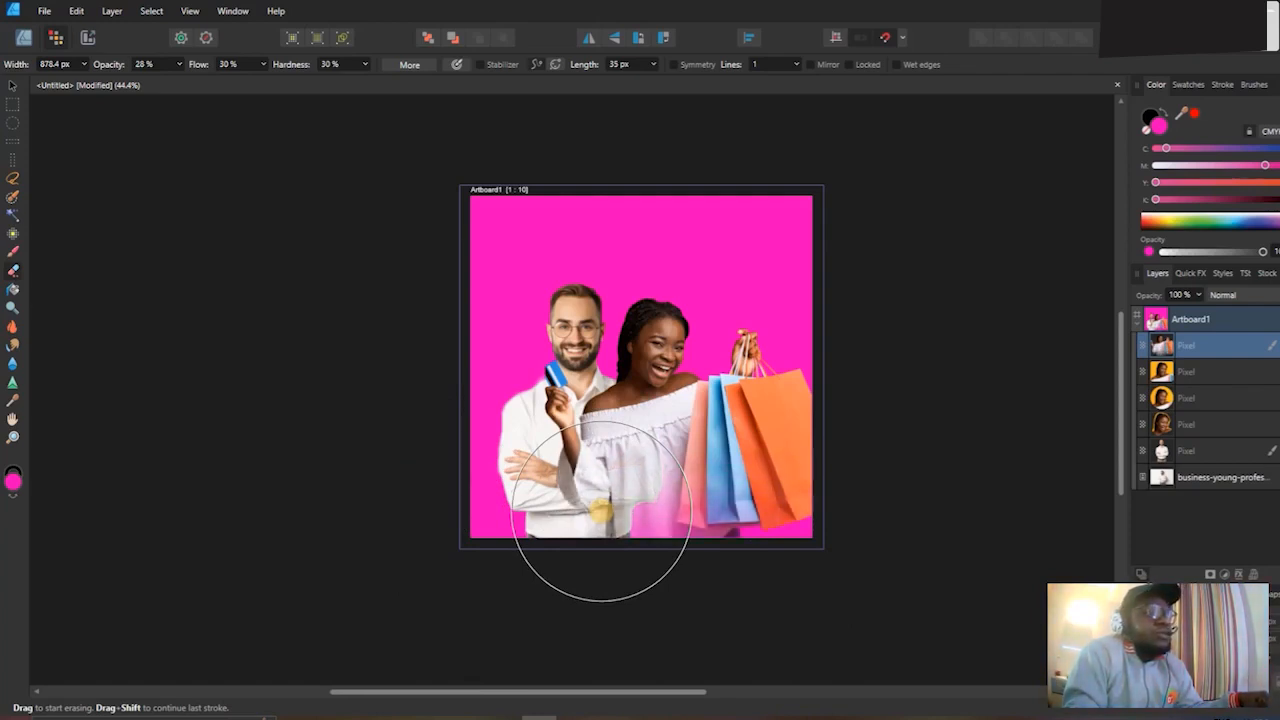
{"action": "key", "text": "ctrl+z"}
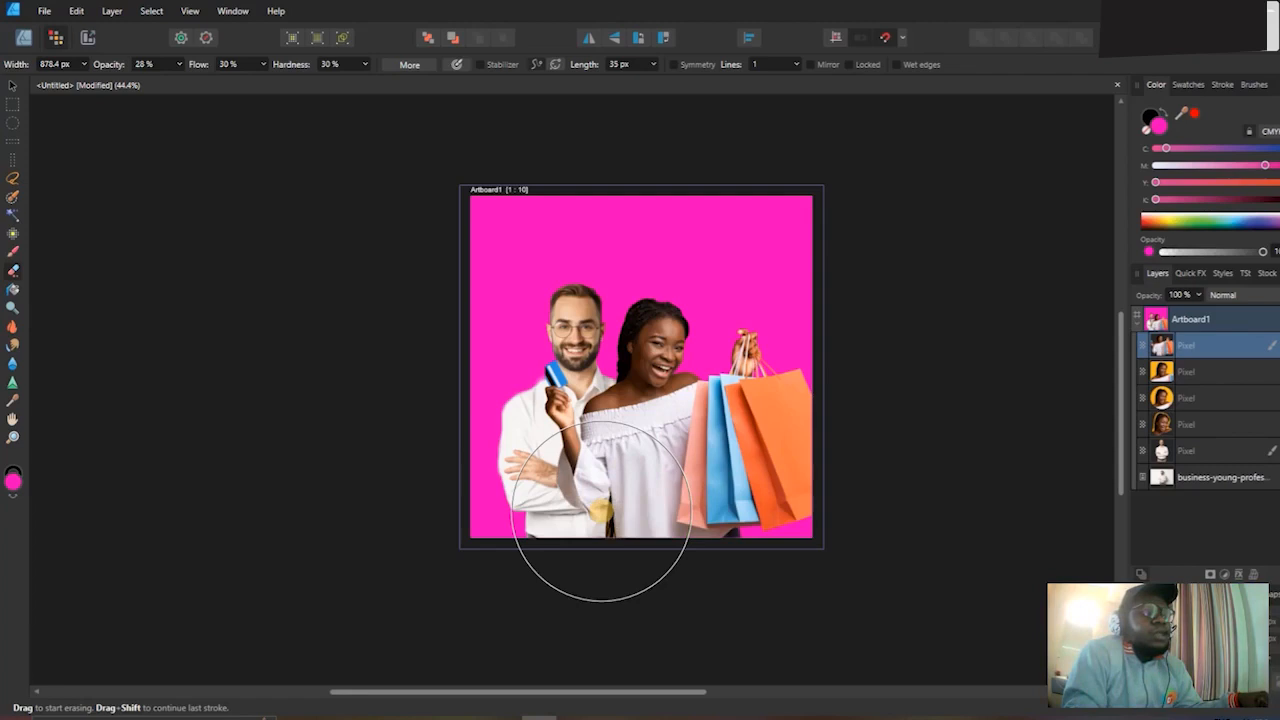
{"action": "key", "text": "ctrl+z"}
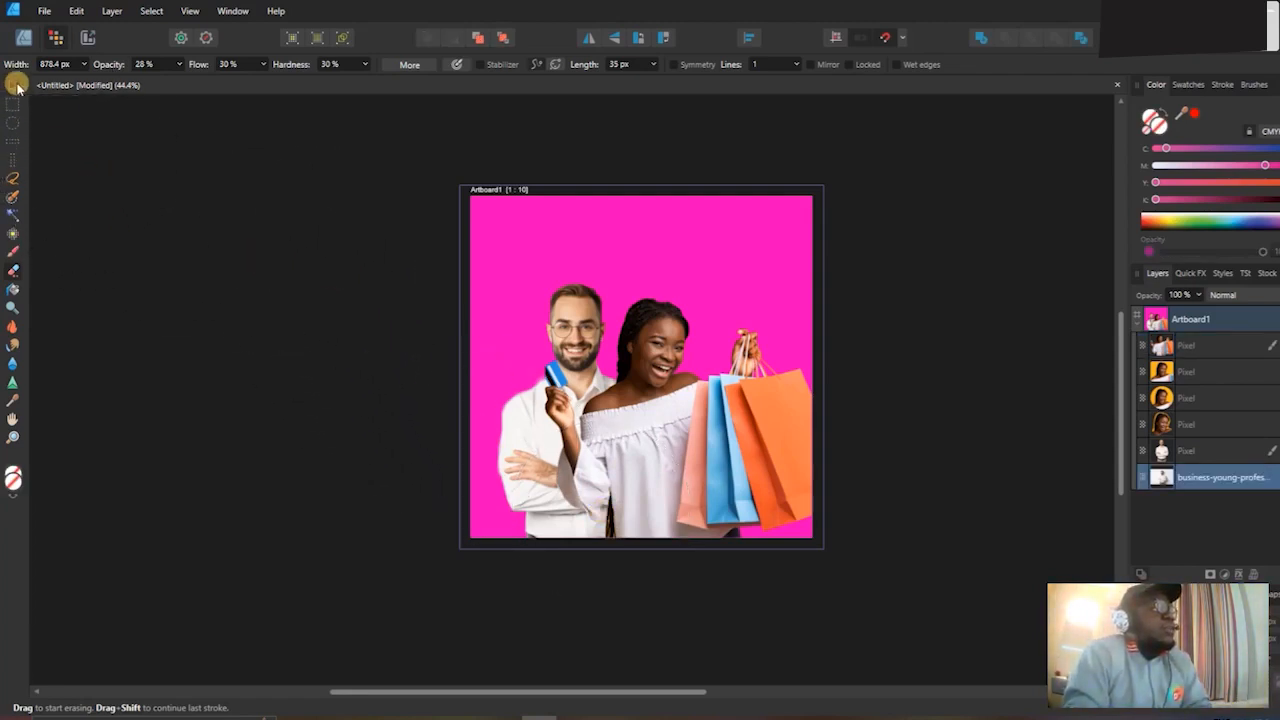
Flood-fill the man's face with magenta at 6% tolerance on his Pixel cutout layer.
{"action": "left_click", "coordinate": [14, 86]}
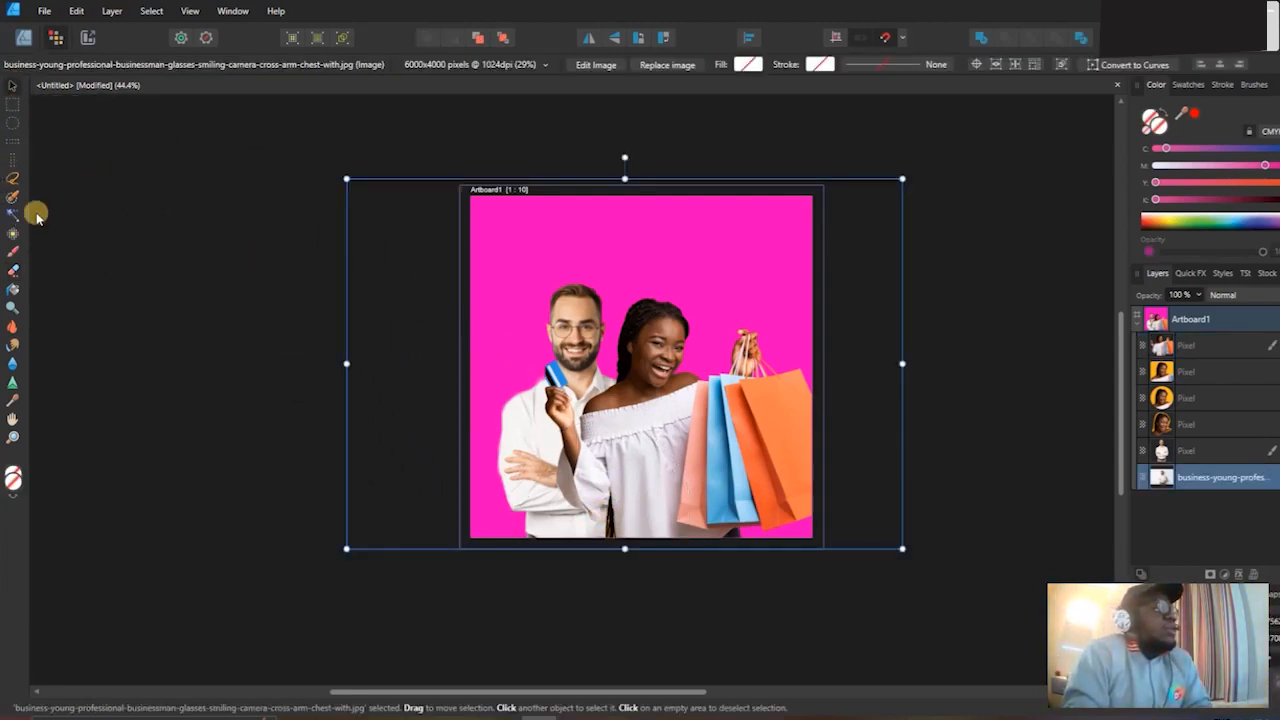
{"action": "left_click", "coordinate": [13, 290]}
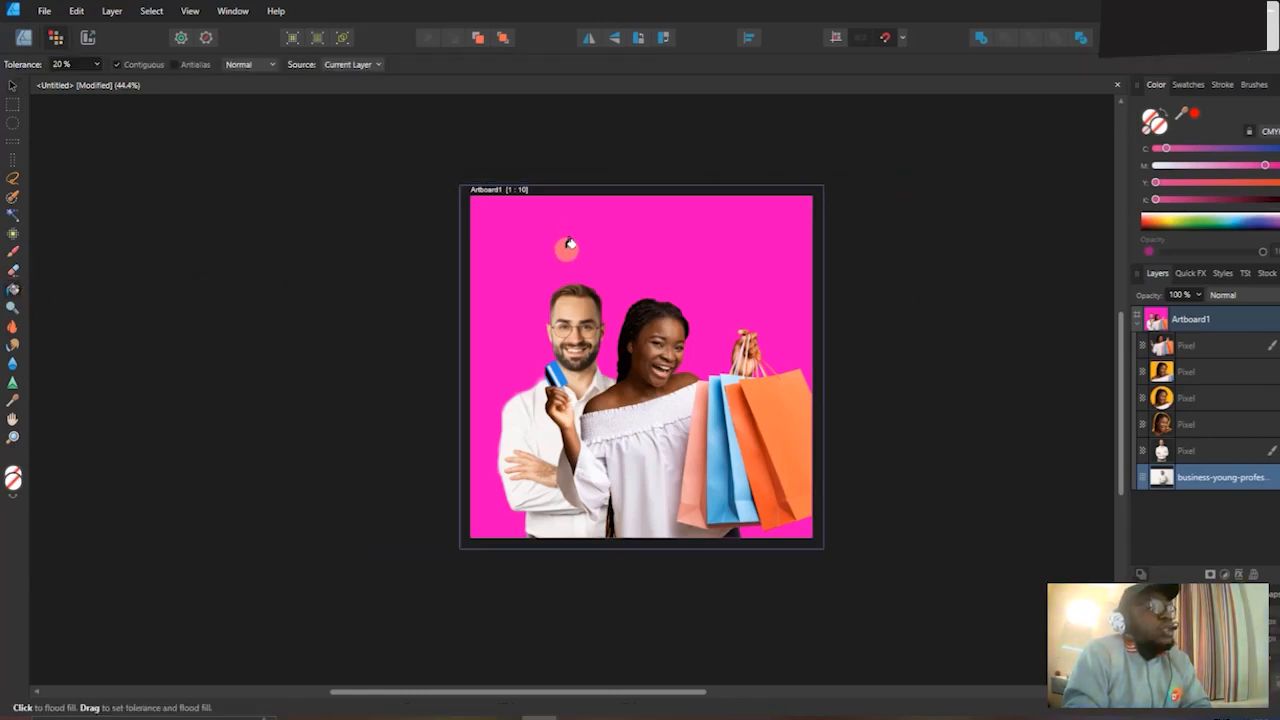
{"action": "left_click", "coordinate": [23, 37]}
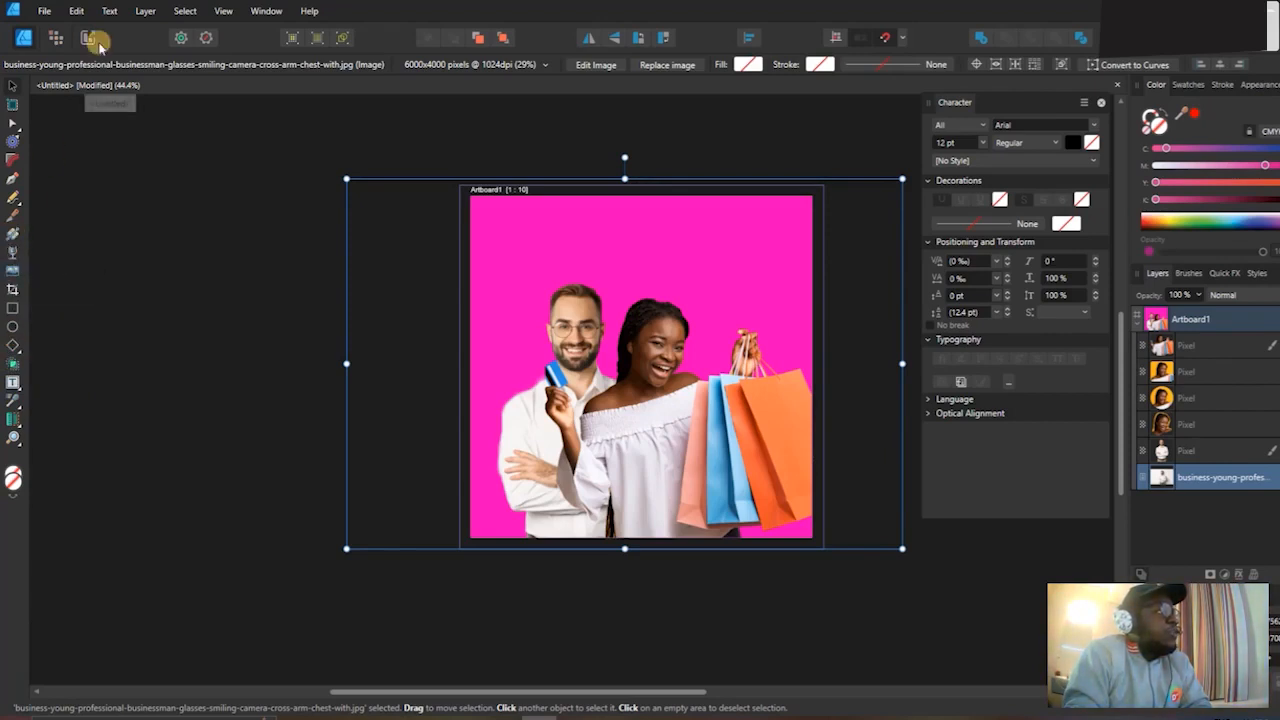
{"action": "left_click", "coordinate": [59, 37]}
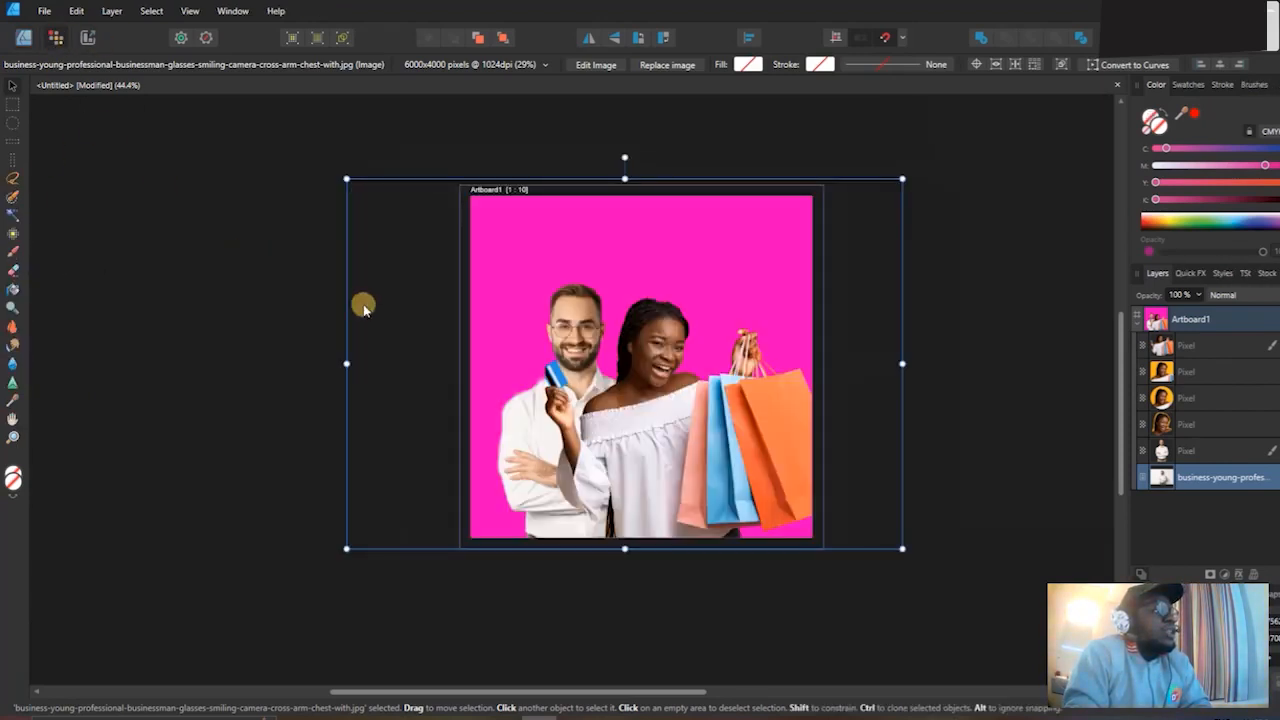
{"action": "left_click", "coordinate": [13, 288]}
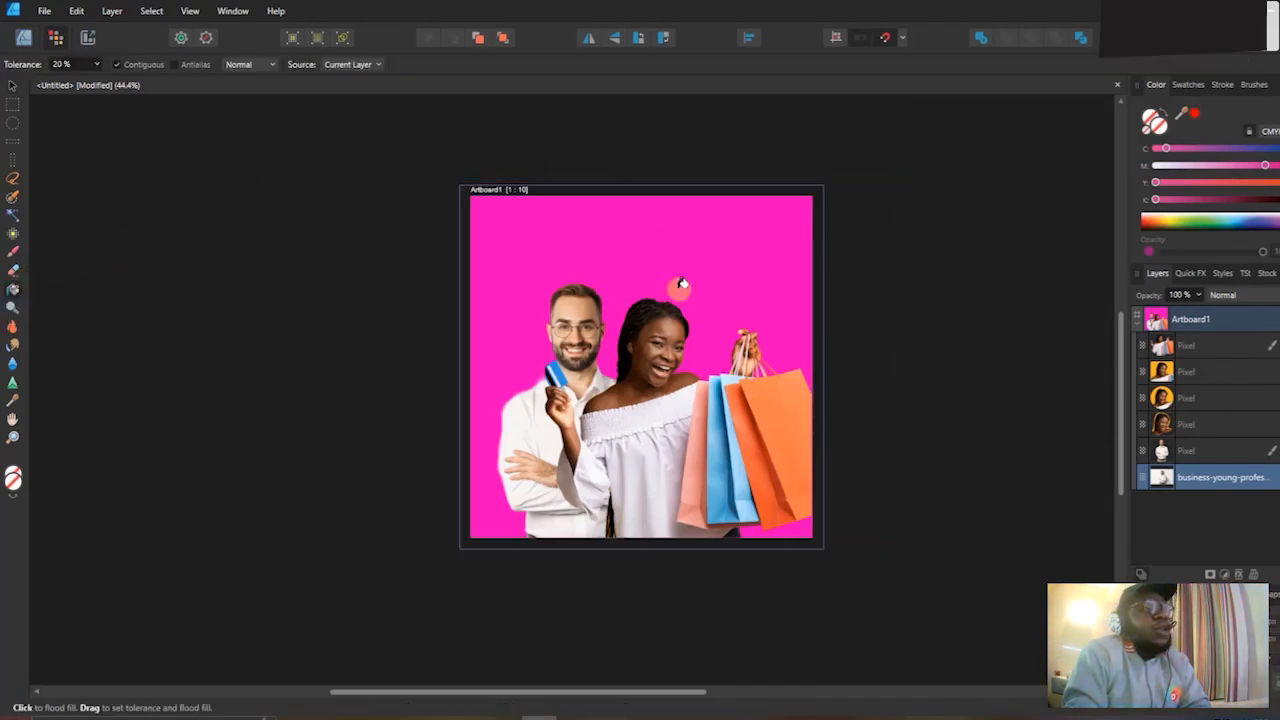
{"action": "left_click_drag", "start_coordinate": [687, 257], "coordinate": [1200, 412]}
{"action": "left_click", "coordinate": [1193, 448]}
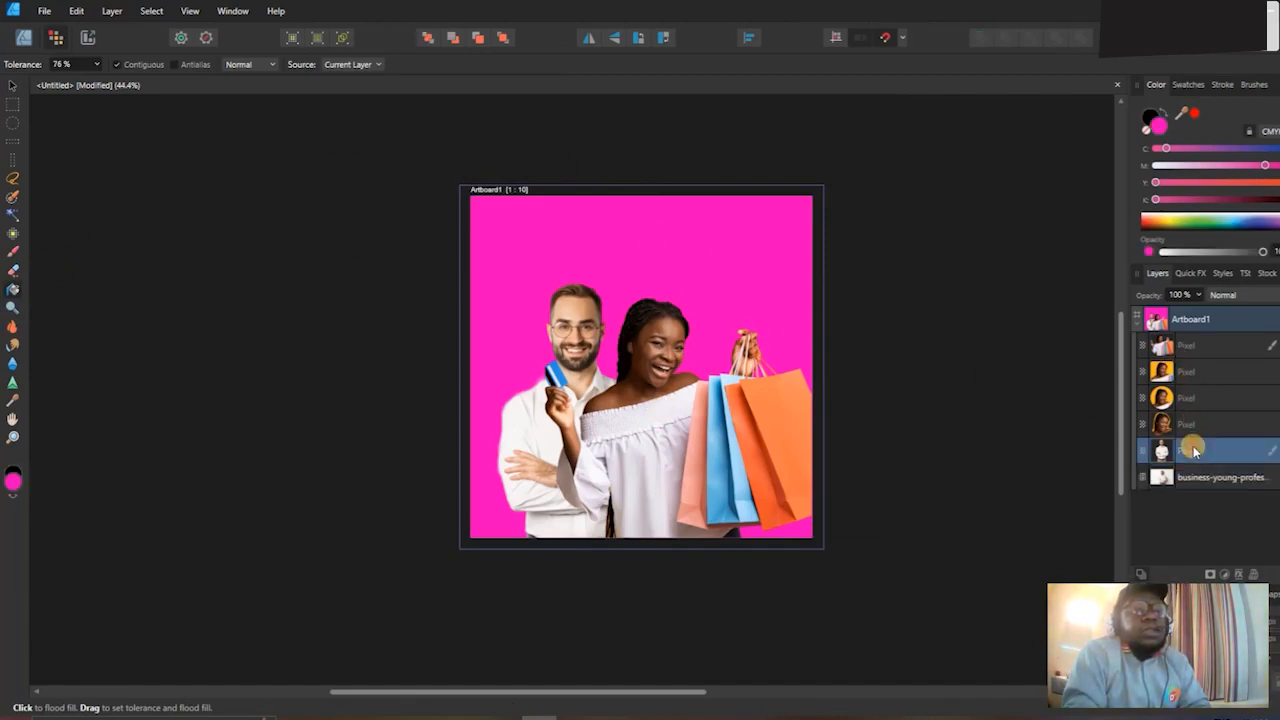
{"action": "left_click", "coordinate": [574, 328]}
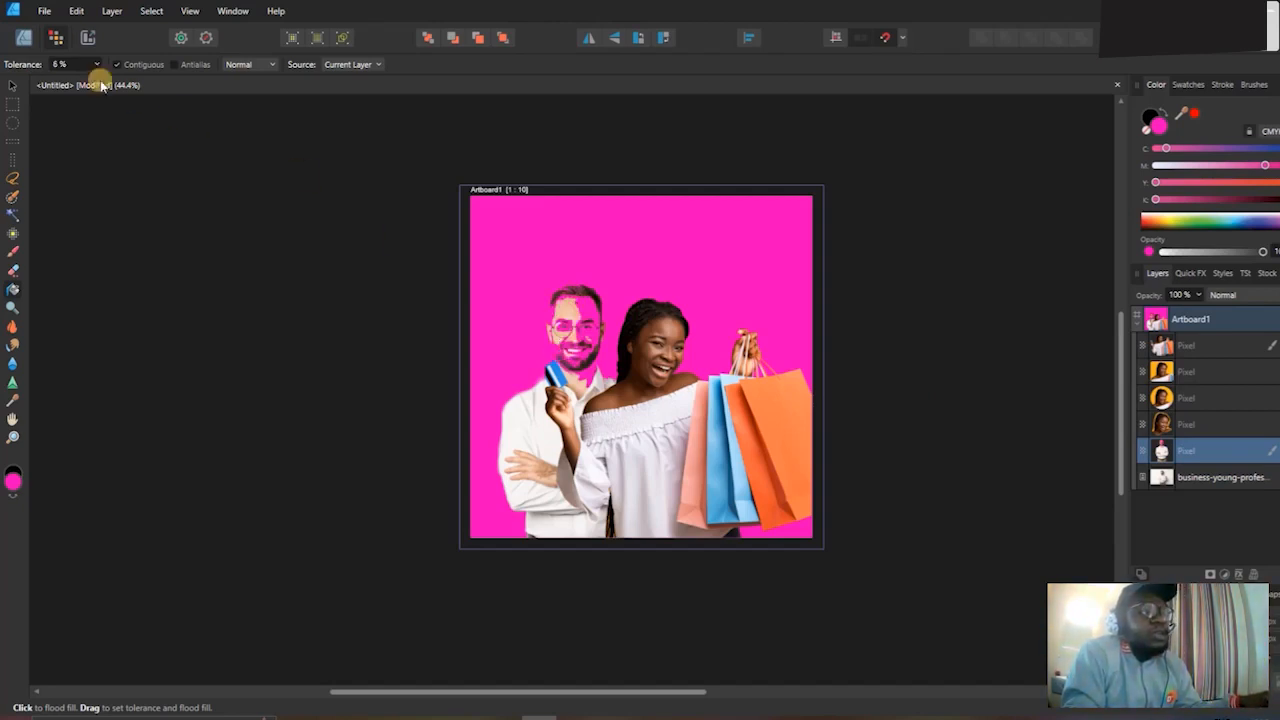
Delete the woman's cutout with the shopping bags from the artboard.
{"action": "left_click", "coordinate": [12, 86]}
{"action": "left_click", "coordinate": [720, 415]}
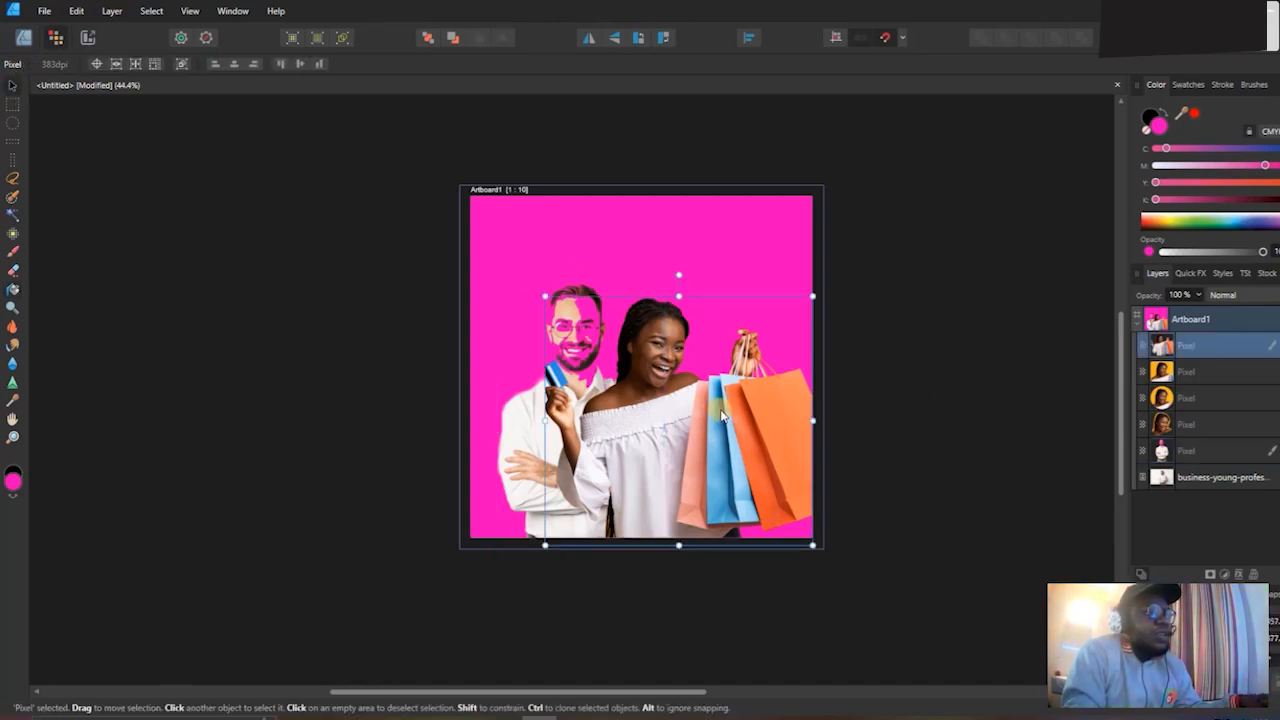
{"action": "key", "text": "Delete"}
Centre the man's cutout on the artboard and enlarge it to a head-and-shoulders view.
{"action": "left_click", "coordinate": [575, 415]}
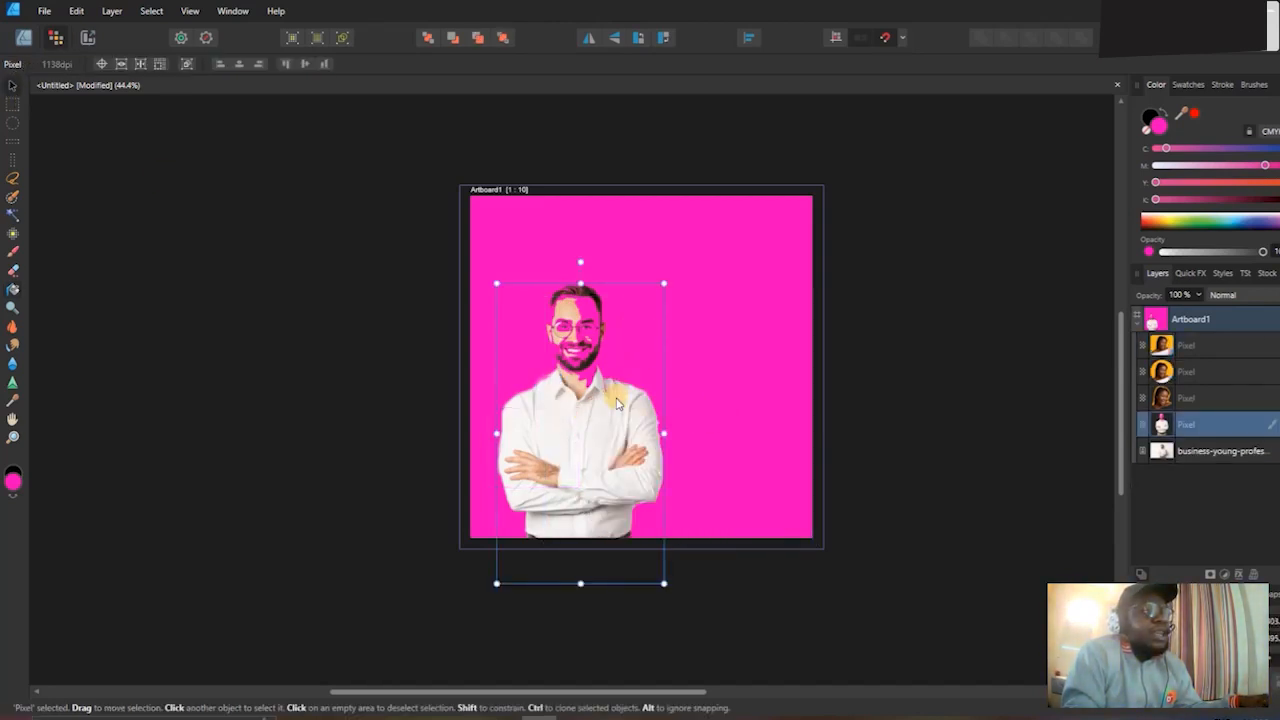
{"action": "left_click_drag", "start_coordinate": [617, 402], "coordinate": [665, 445]}
{"action": "left_click_drag", "start_coordinate": [729, 323], "coordinate": [822, 205]}
{"action": "left_click_drag", "start_coordinate": [706, 420], "coordinate": [703, 452]}
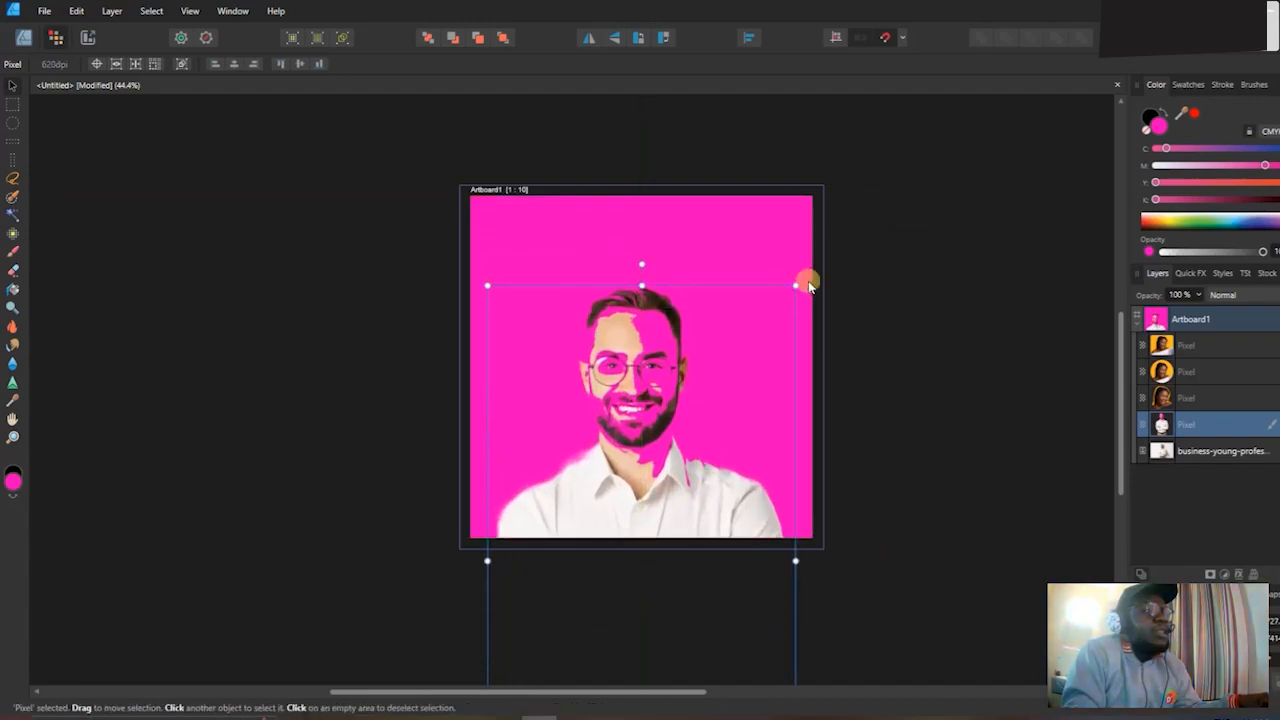
Enlarge and reposition the man's cutout further until his head fills the artboard from top to bottom.
{"action": "left_click_drag", "start_coordinate": [800, 277], "coordinate": [975, 188]}
{"action": "left_click_drag", "start_coordinate": [689, 333], "coordinate": [668, 483]}
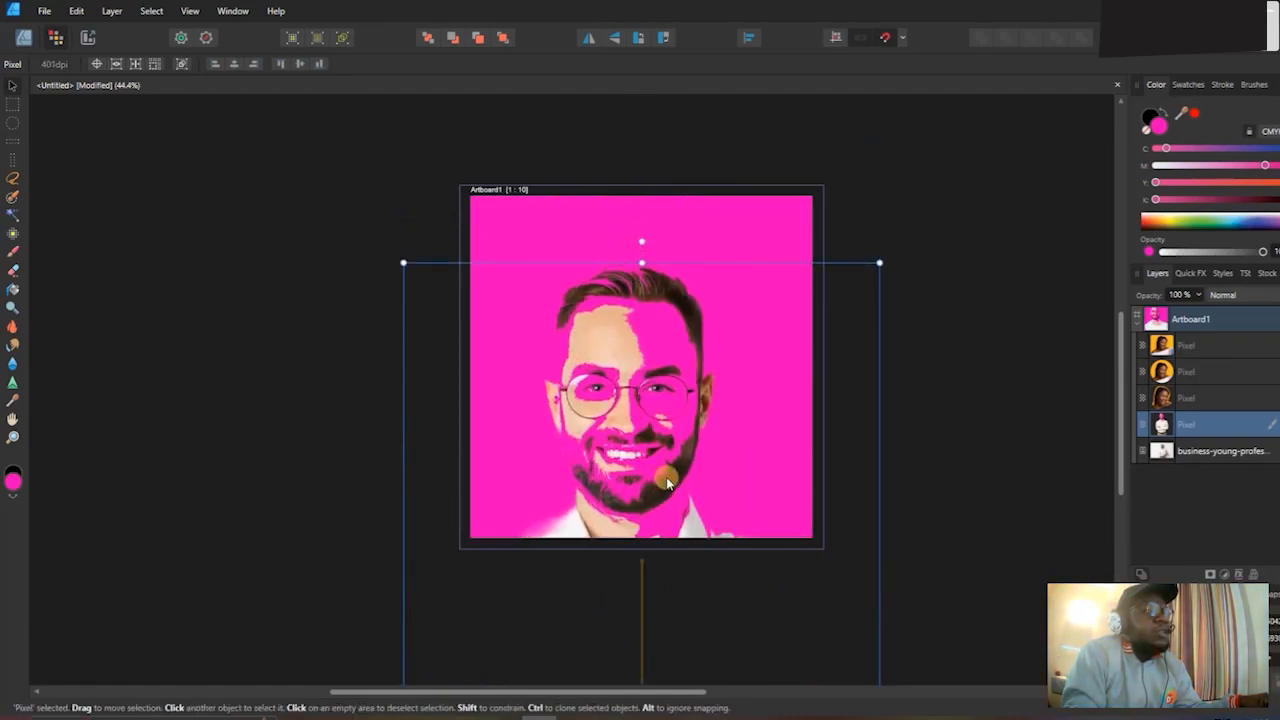
{"action": "left_click", "coordinate": [666, 477]}
{"action": "left_click", "coordinate": [628, 344]}
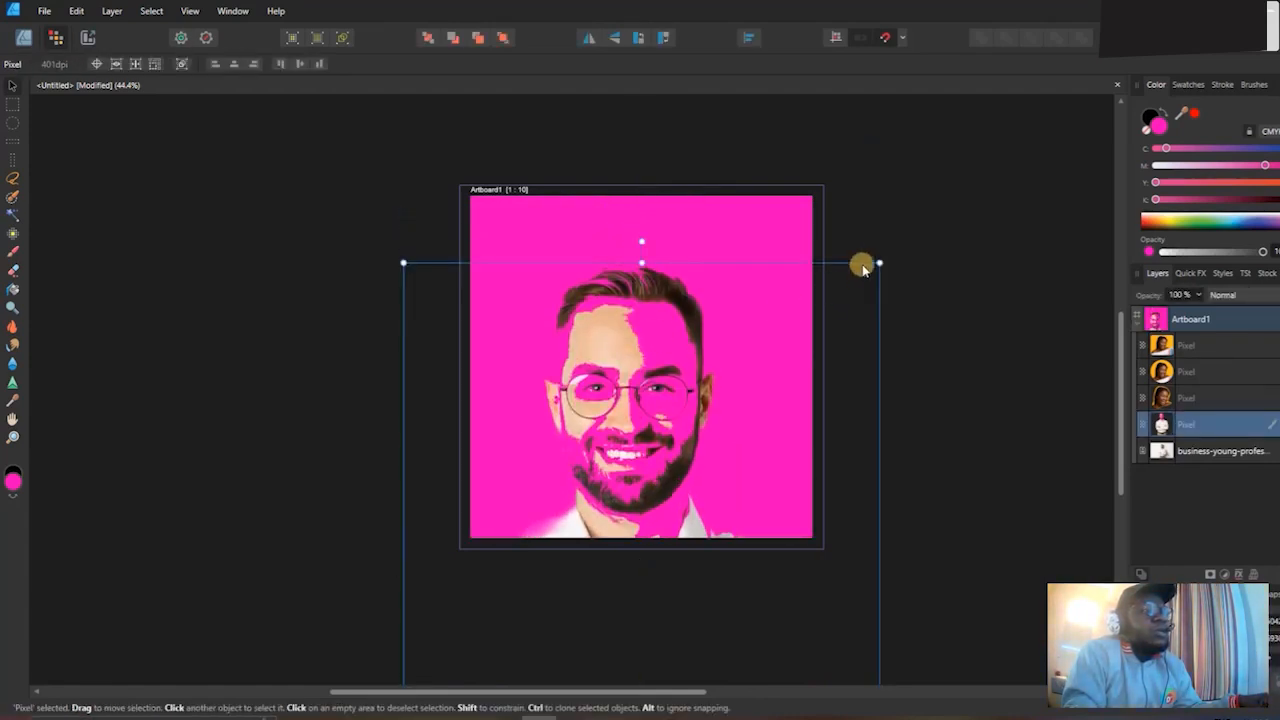
{"action": "left_click_drag", "start_coordinate": [877, 263], "coordinate": [990, 240]}
{"action": "left_click_drag", "start_coordinate": [618, 374], "coordinate": [632, 437]}
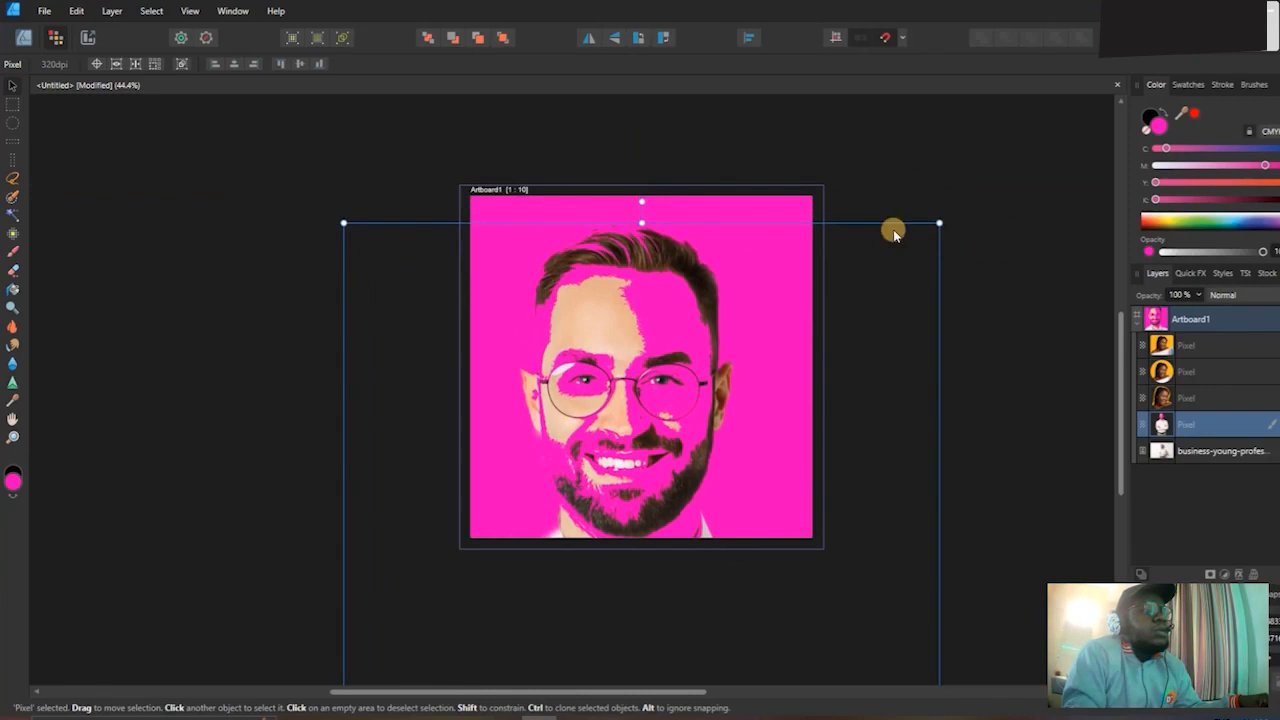
{"action": "left_click_drag", "start_coordinate": [935, 223], "coordinate": [971, 211]}
{"action": "left_click_drag", "start_coordinate": [655, 382], "coordinate": [669, 382]}
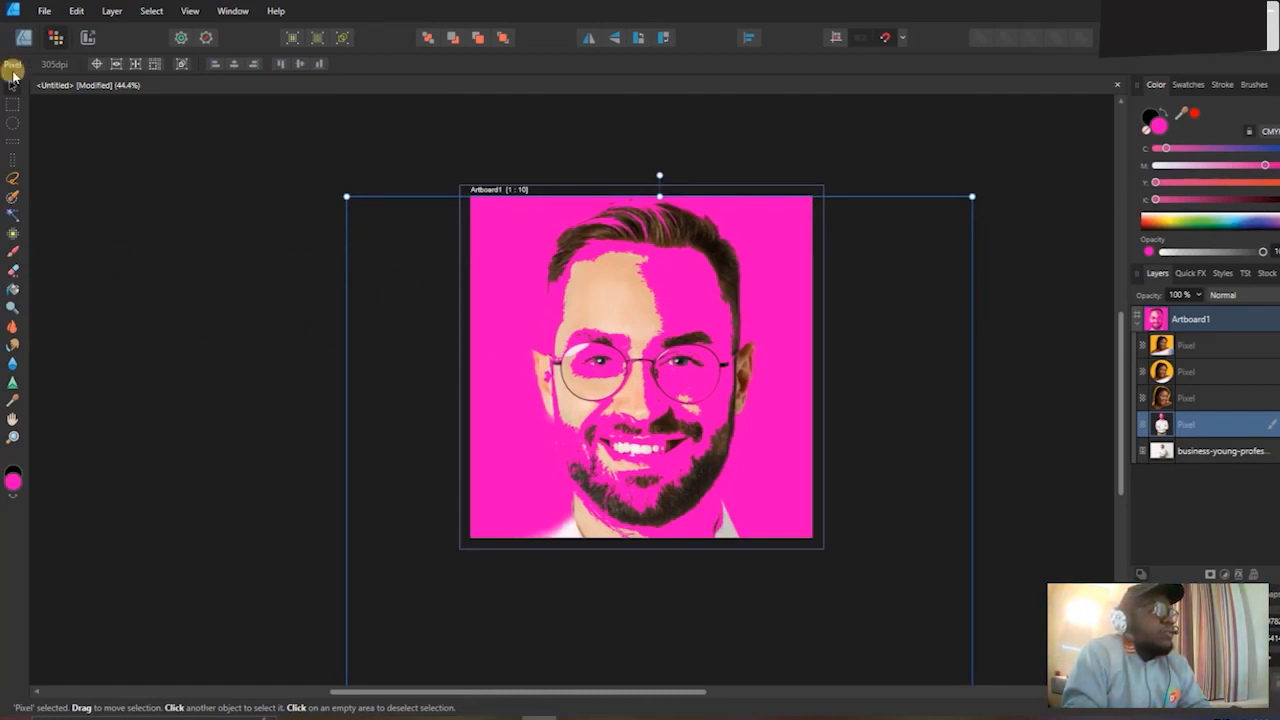
Select Artboard1 in the Designer Persona and return to the Pixel Persona.
{"action": "left_click", "coordinate": [23, 37]}
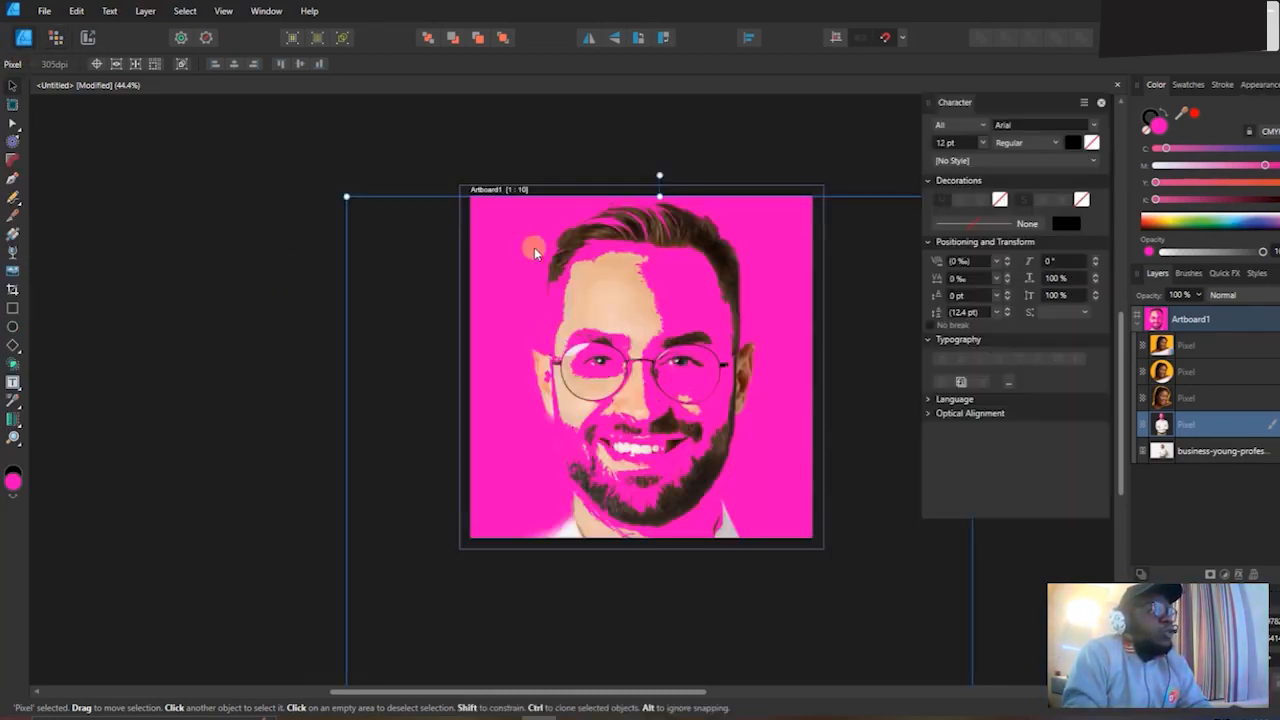
{"action": "left_click", "coordinate": [512, 184]}
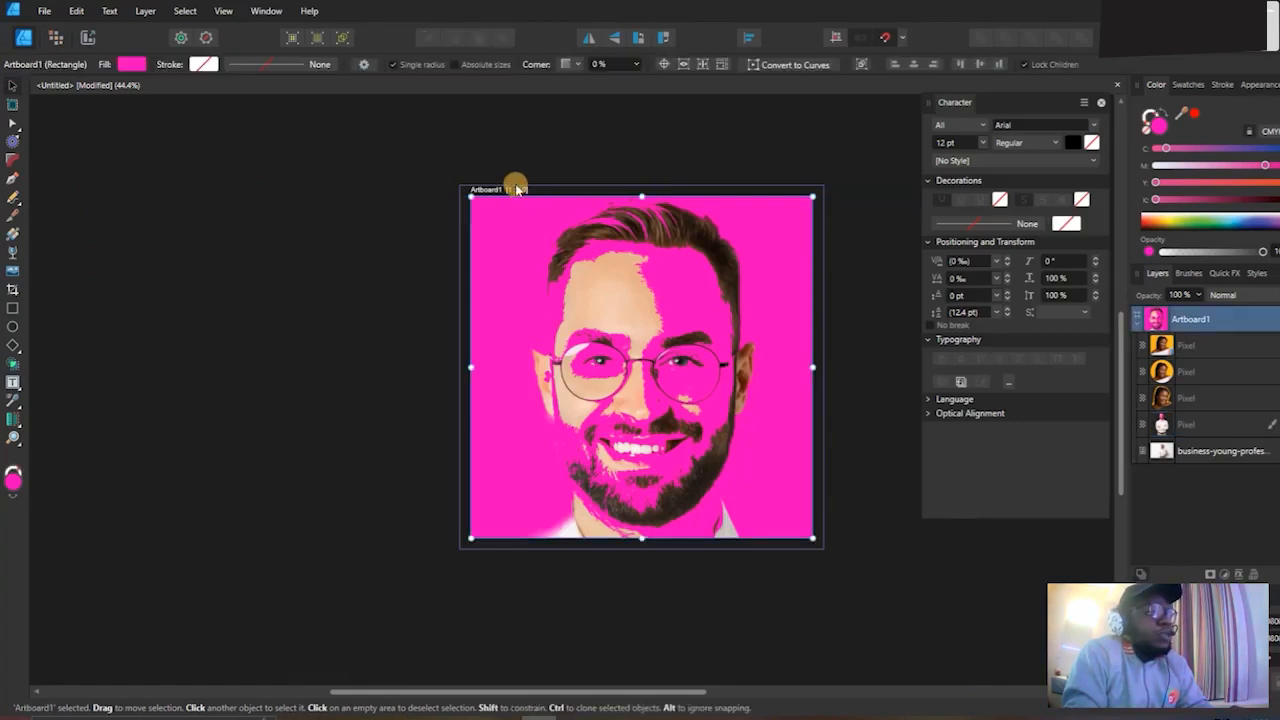
{"action": "left_click", "coordinate": [48, 40]}
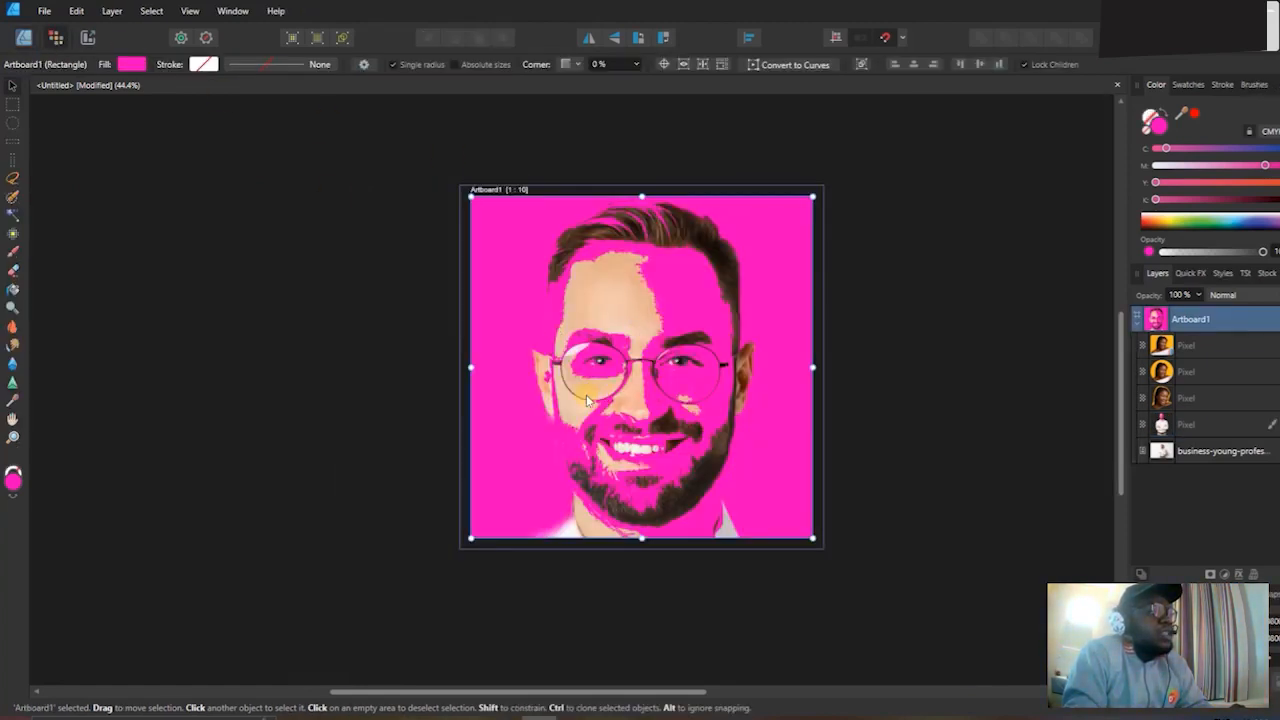
Recolour the artboard green (R 22, G 183, B 71) and flood-fill the pink areas of the man's pixel layer with it.
{"action": "left_click", "coordinate": [16, 289]}
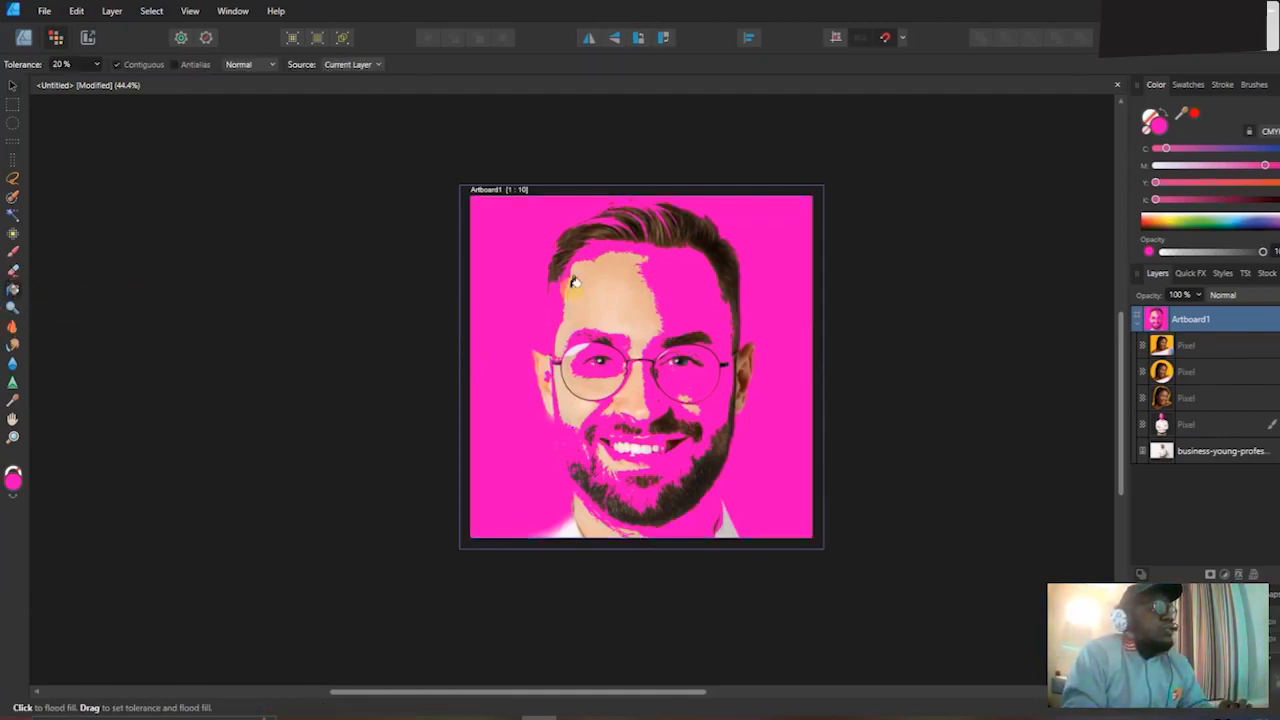
{"action": "left_click", "coordinate": [1146, 186]}
{"action": "double_click", "coordinate": [1168, 118]}
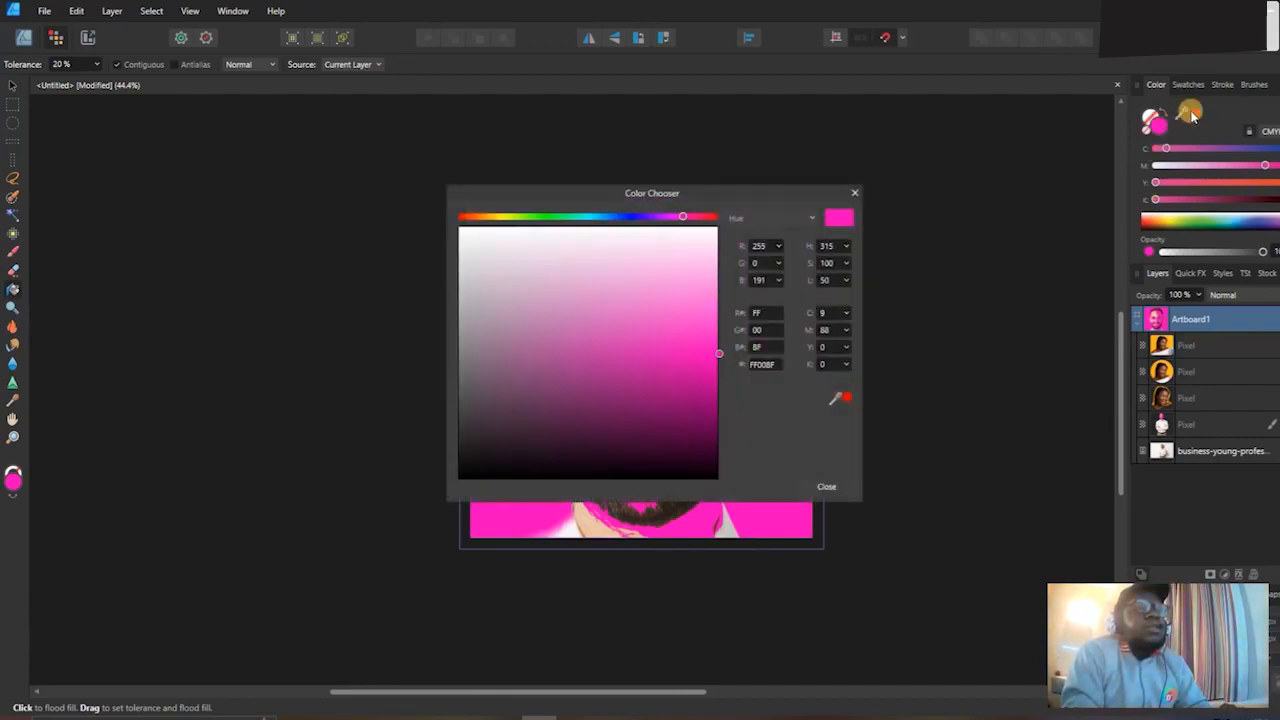
{"action": "left_click_drag", "start_coordinate": [655, 218], "coordinate": [560, 222]}
{"action": "left_click", "coordinate": [663, 376]}
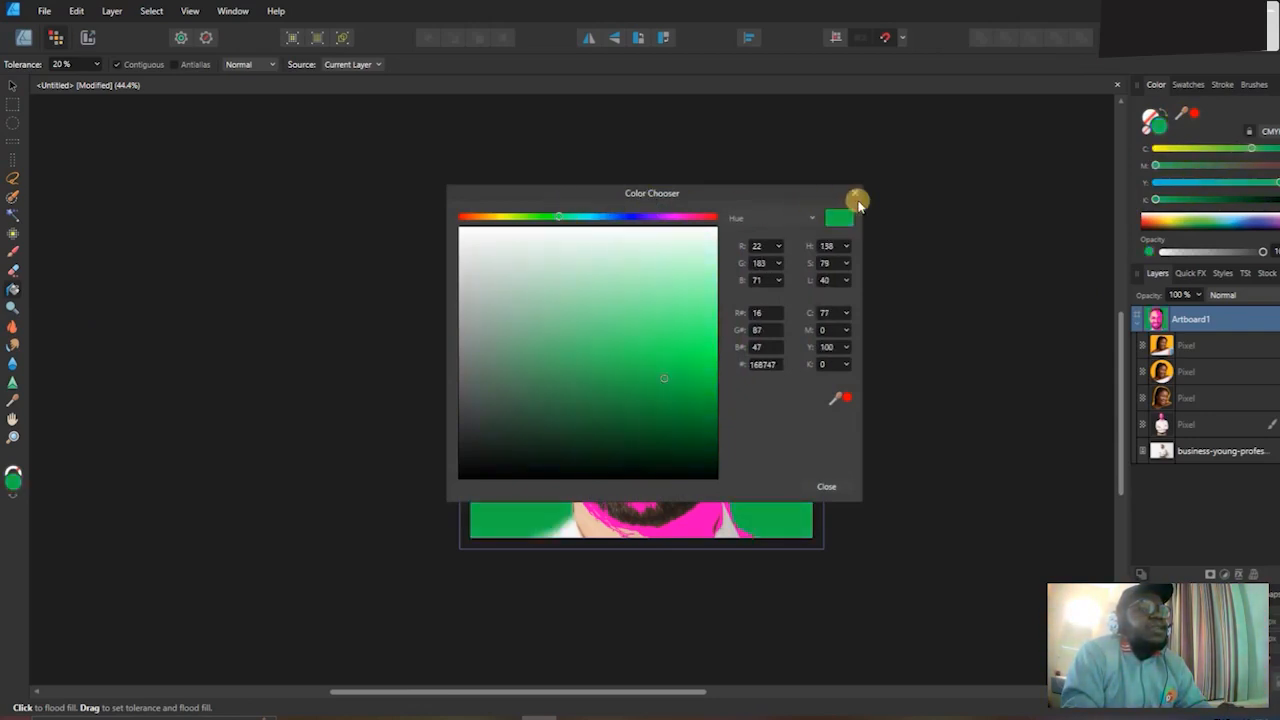
{"action": "left_click", "coordinate": [855, 193]}
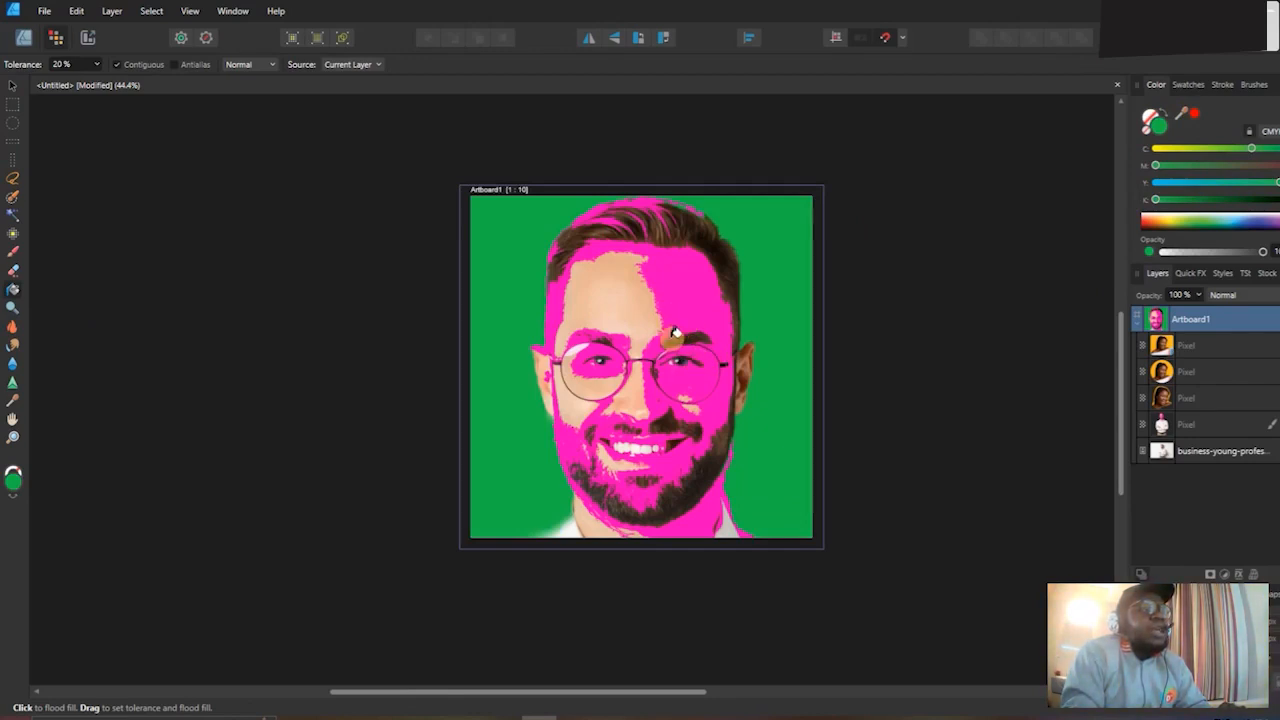
{"action": "left_click", "coordinate": [1203, 432]}
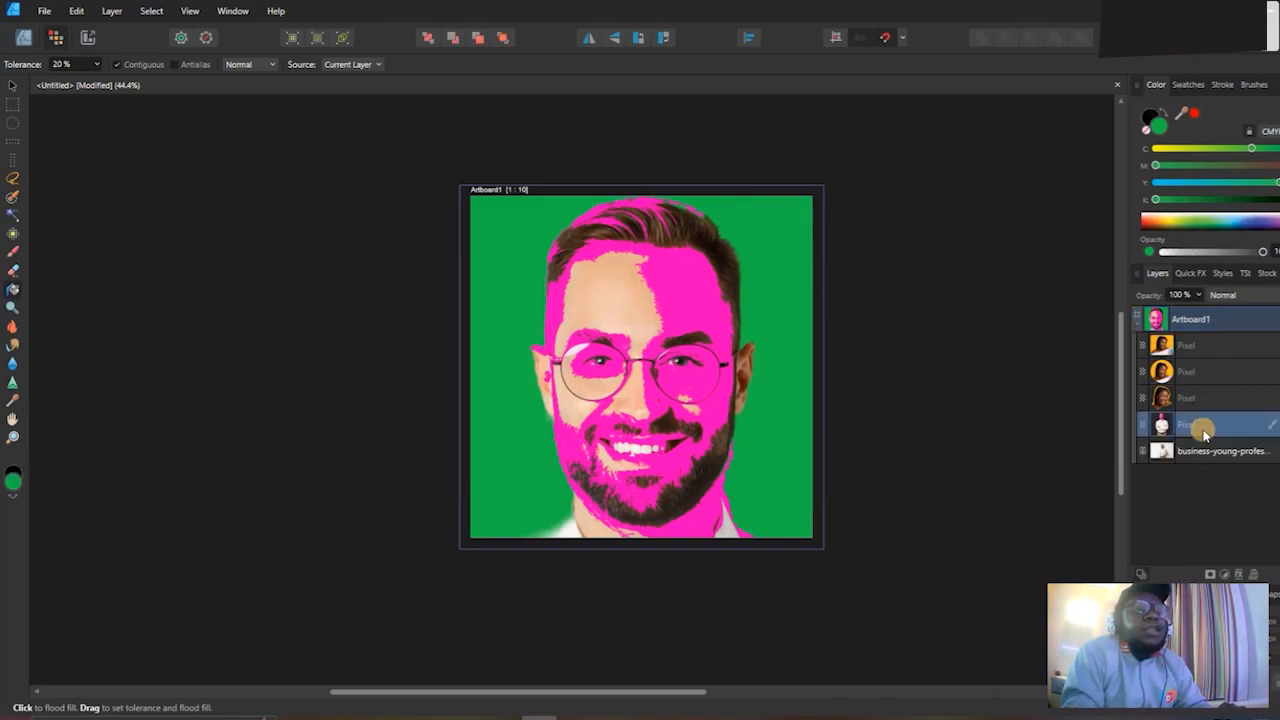
{"action": "left_click", "coordinate": [684, 316]}
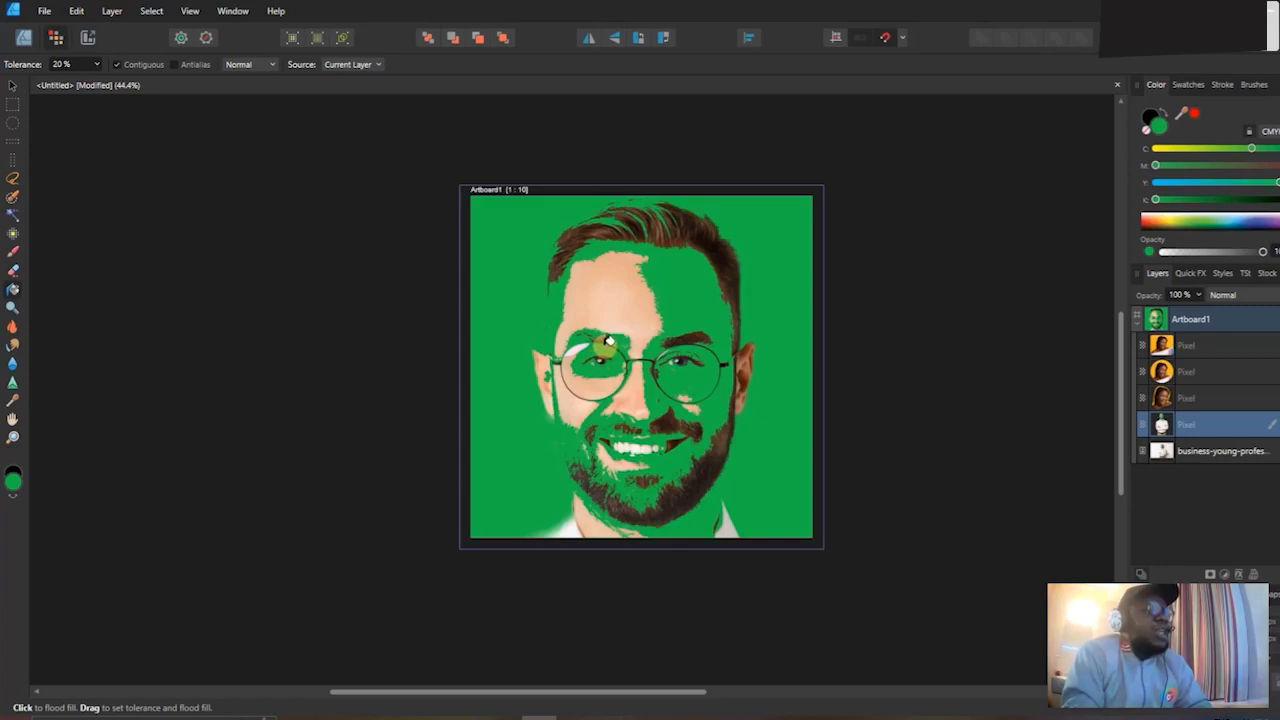
Undo the green recolouring and the earlier edits back to the unfilled man beside the woman with the shopping bags.
{"action": "key", "text": "ctrl+z"}
{"action": "key", "text": "ctrl+z"}
{"action": "key", "text": "ctrl+z"}
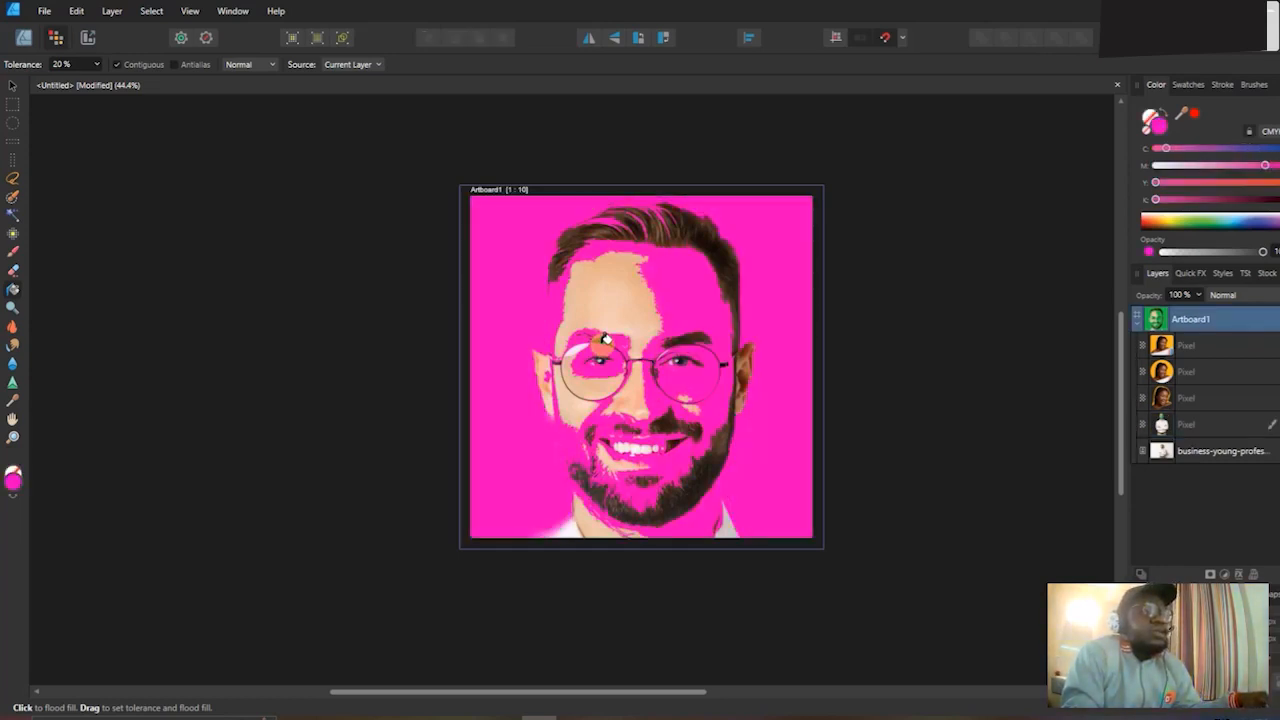
{"action": "key", "text": "ctrl+z"}
{"action": "key", "text": "ctrl+z"}
{"action": "key", "text": "ctrl+z"}
{"action": "key", "text": "ctrl+z"}
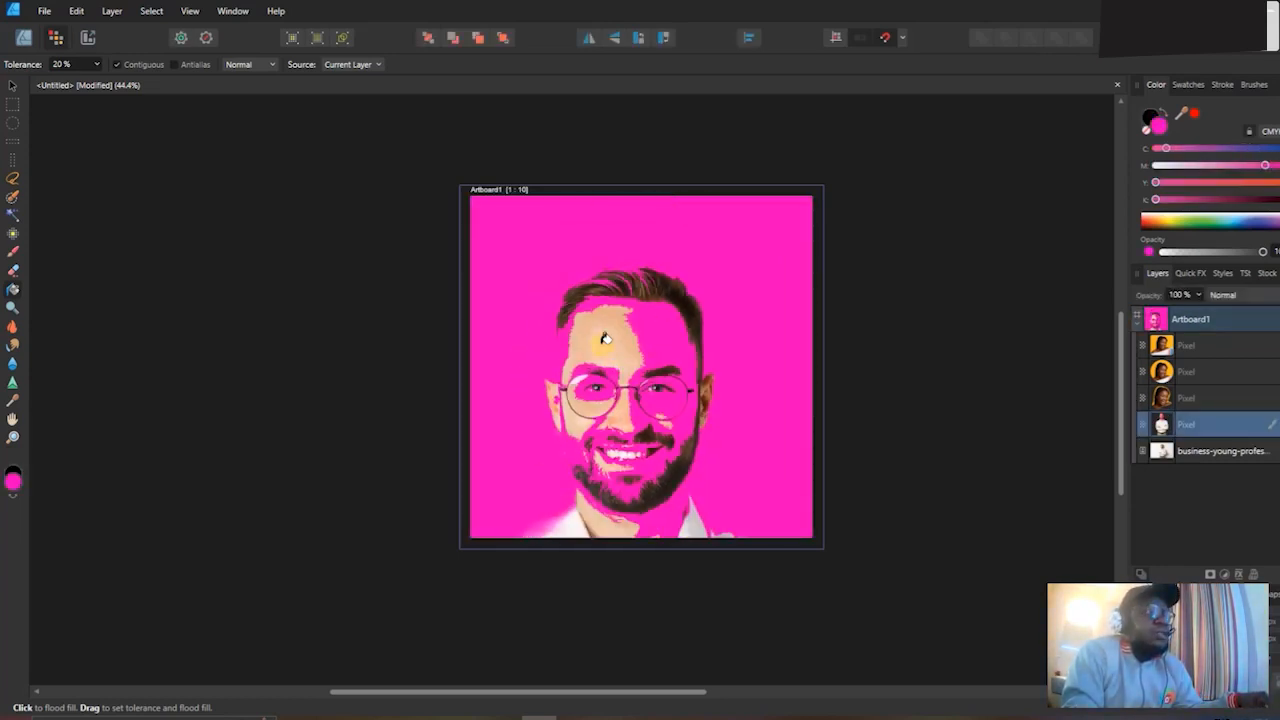
{"action": "key", "text": "ctrl+z"}
{"action": "key", "text": "ctrl+z"}
{"action": "key", "text": "ctrl+z"}
{"action": "key", "text": "ctrl+z"}
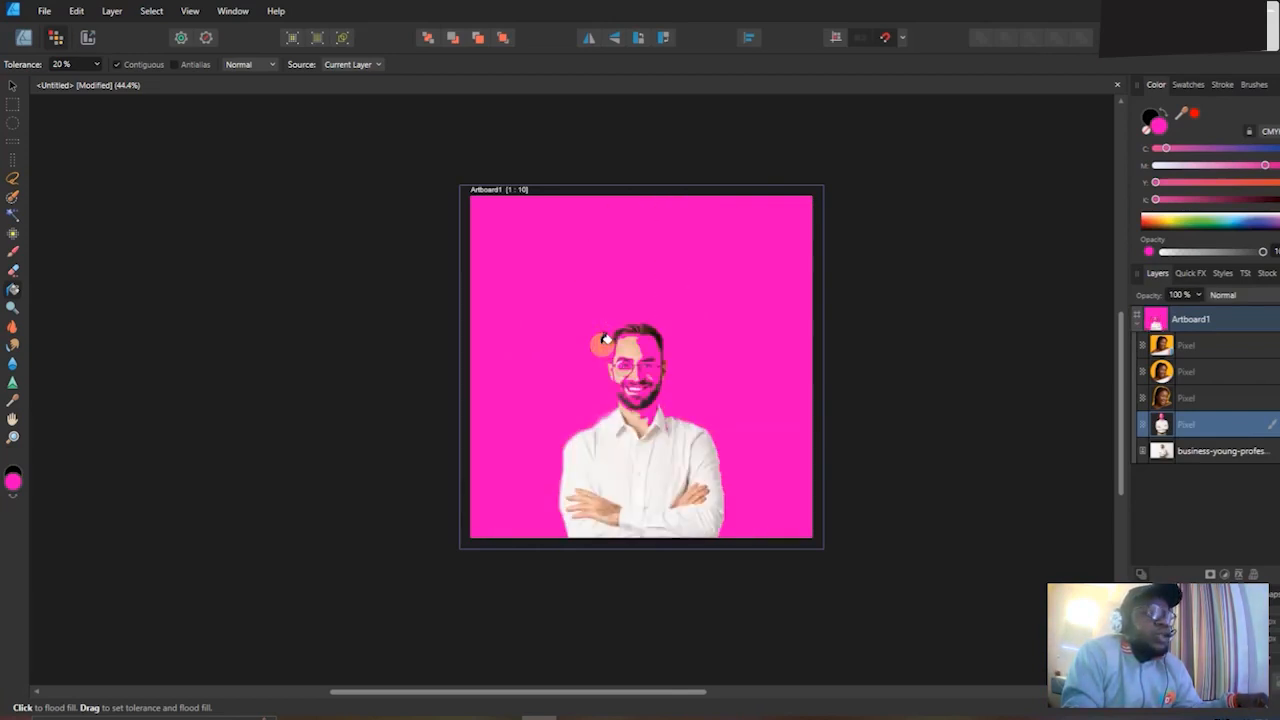
{"action": "key", "text": "ctrl+z"}
{"action": "key", "text": "ctrl+z"}
{"action": "key", "text": "ctrl+z"}
{"action": "key", "text": "ctrl+z"}
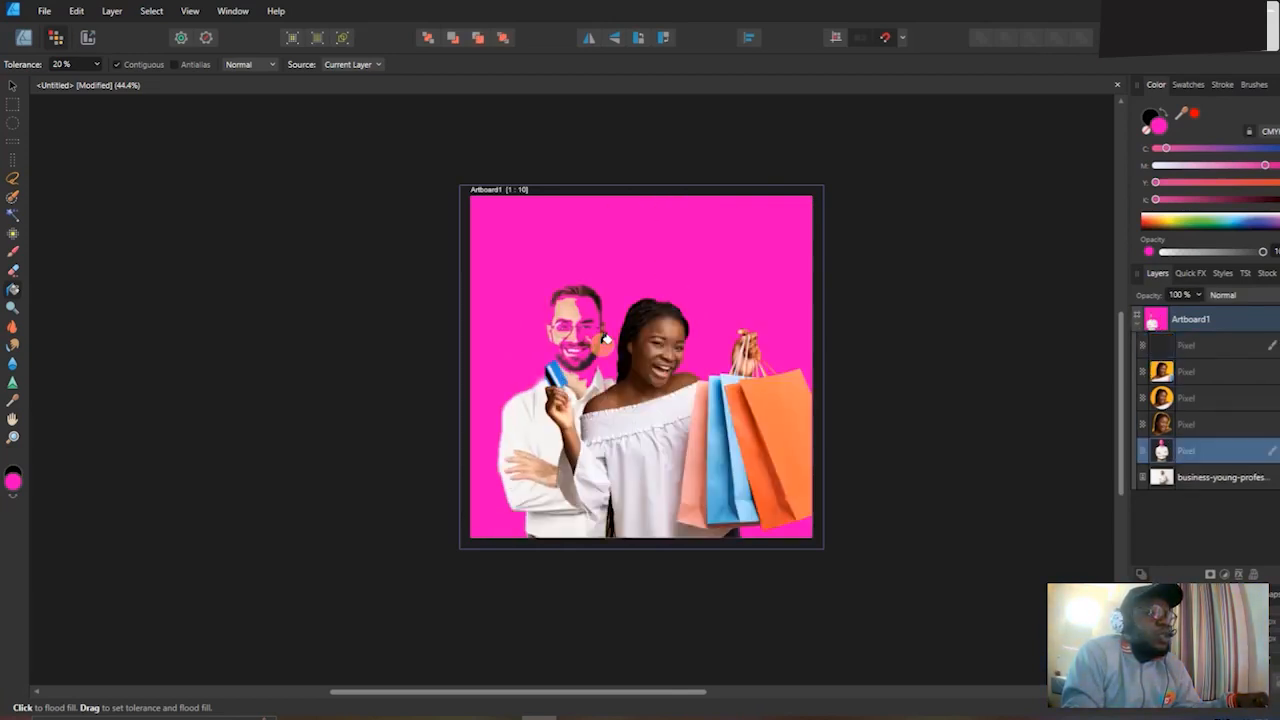
{"action": "key", "text": "ctrl+z"}
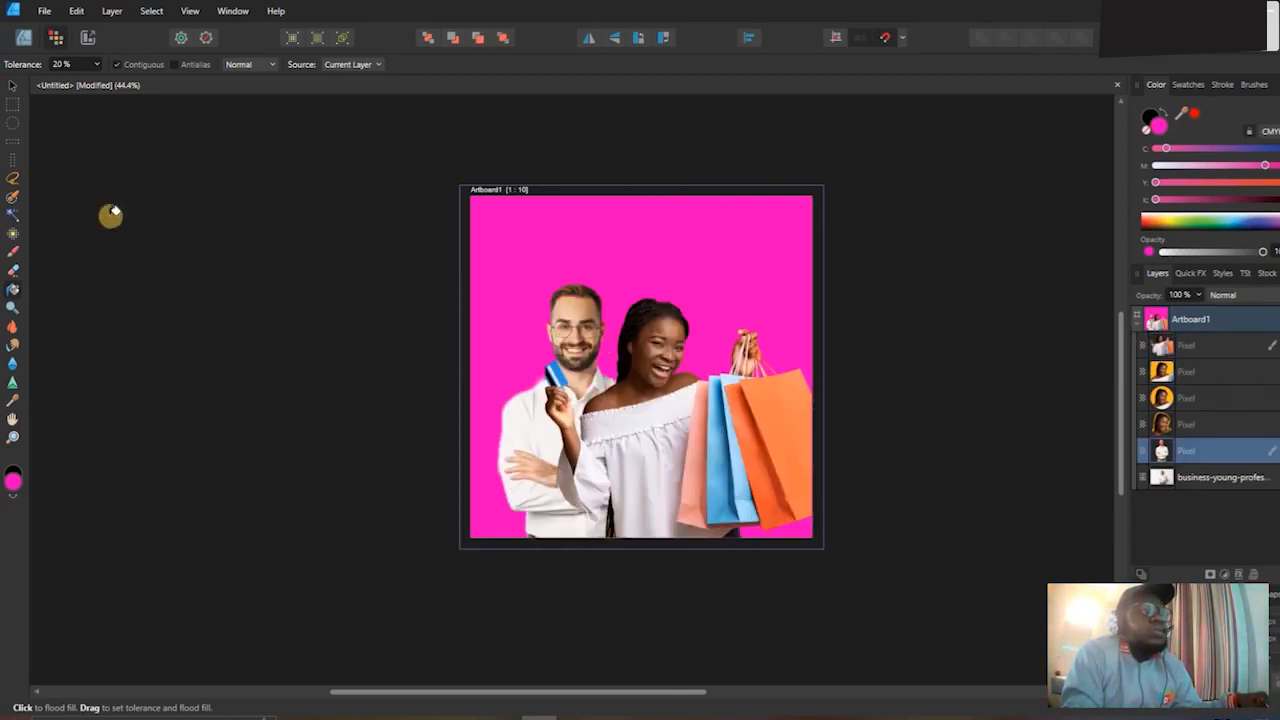
Activate the Dodge Brush on the man's pixel layer and reduce the brush width to 67.6 px.
{"action": "left_click", "coordinate": [13, 86]}
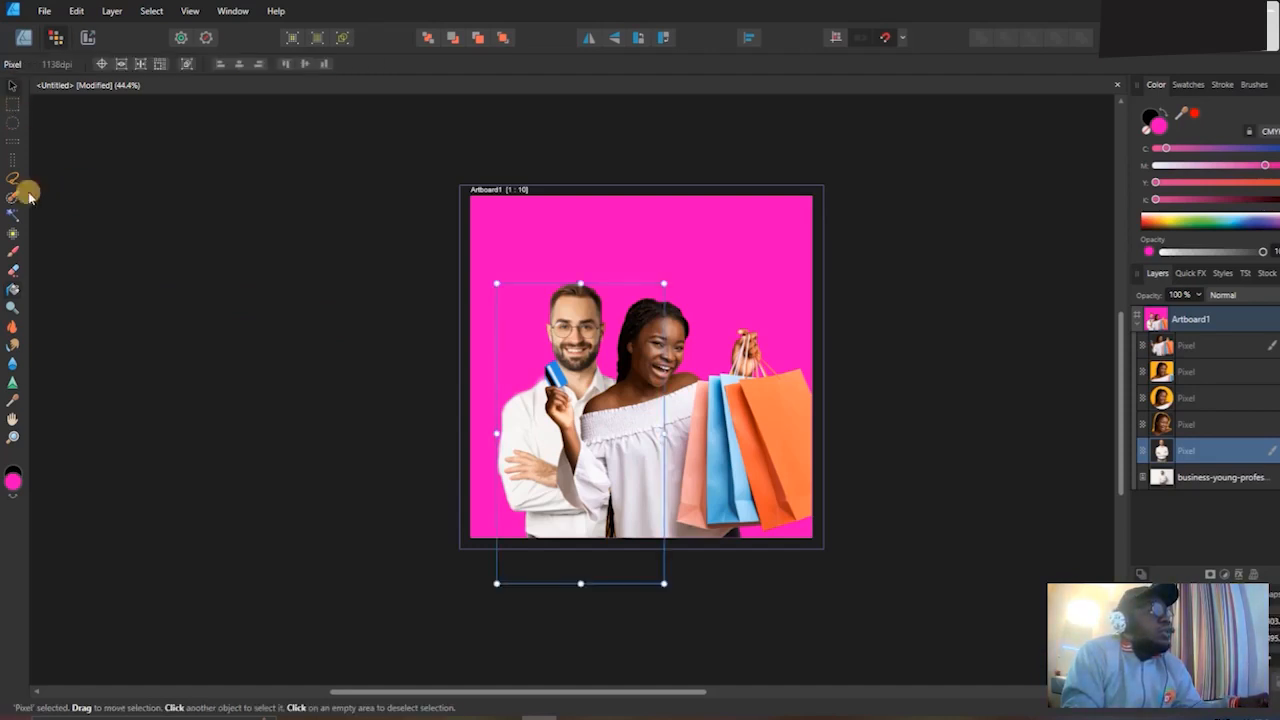
{"action": "left_click", "coordinate": [15, 309]}
{"action": "scroll", "coordinate": [414, 349], "scroll_direction": "up", "scroll_amount": 5}
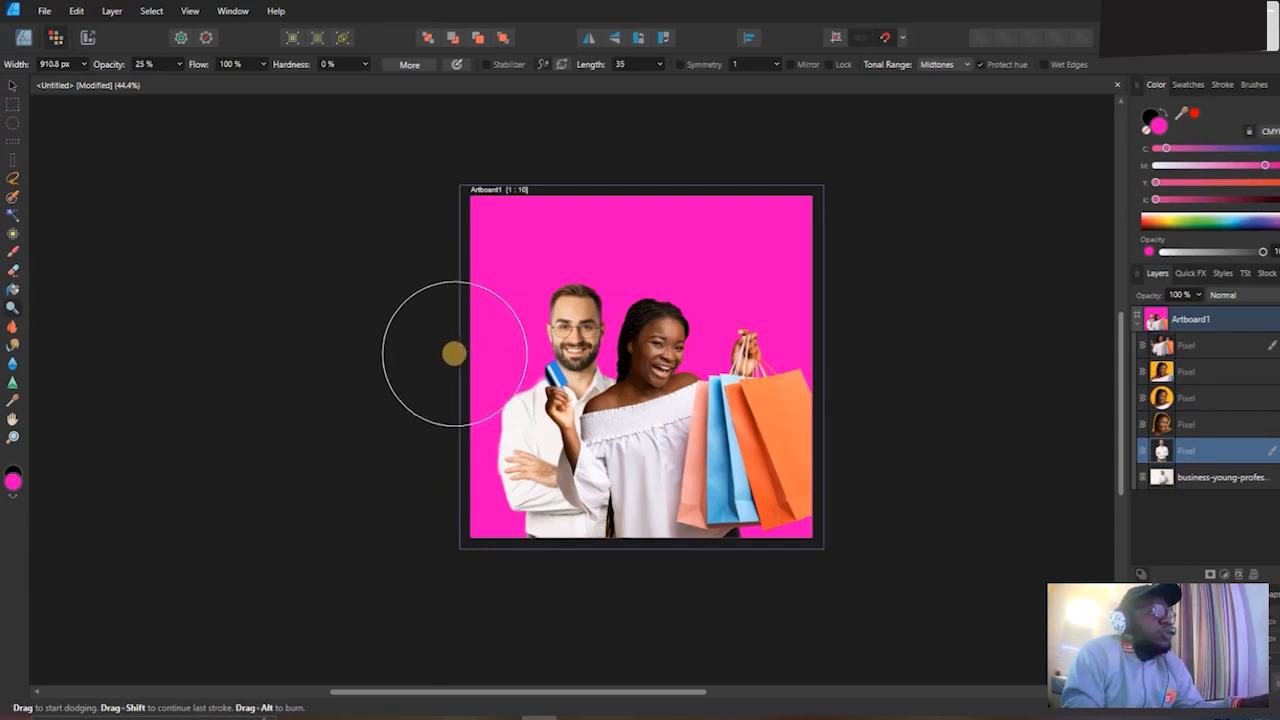
{"action": "scroll", "coordinate": [596, 362], "scroll_direction": "up", "scroll_amount": 3}
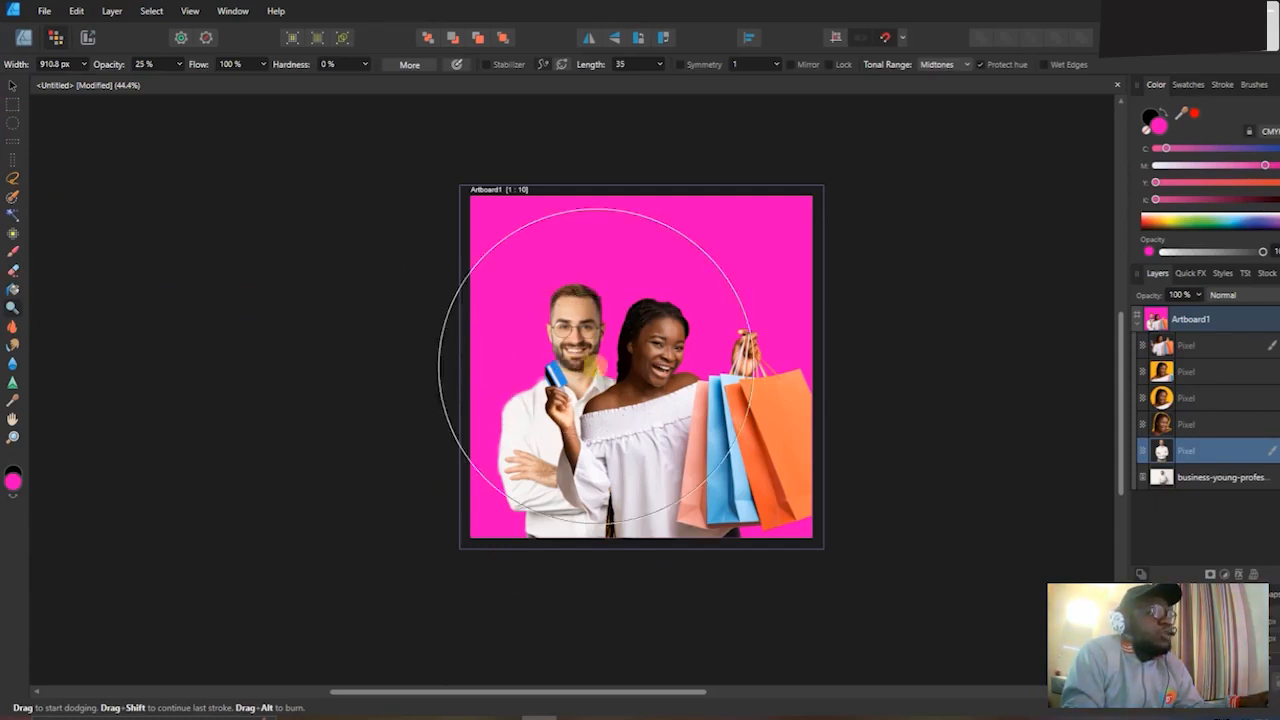
{"action": "scroll", "coordinate": [596, 366], "scroll_direction": "up", "scroll_amount": 1}
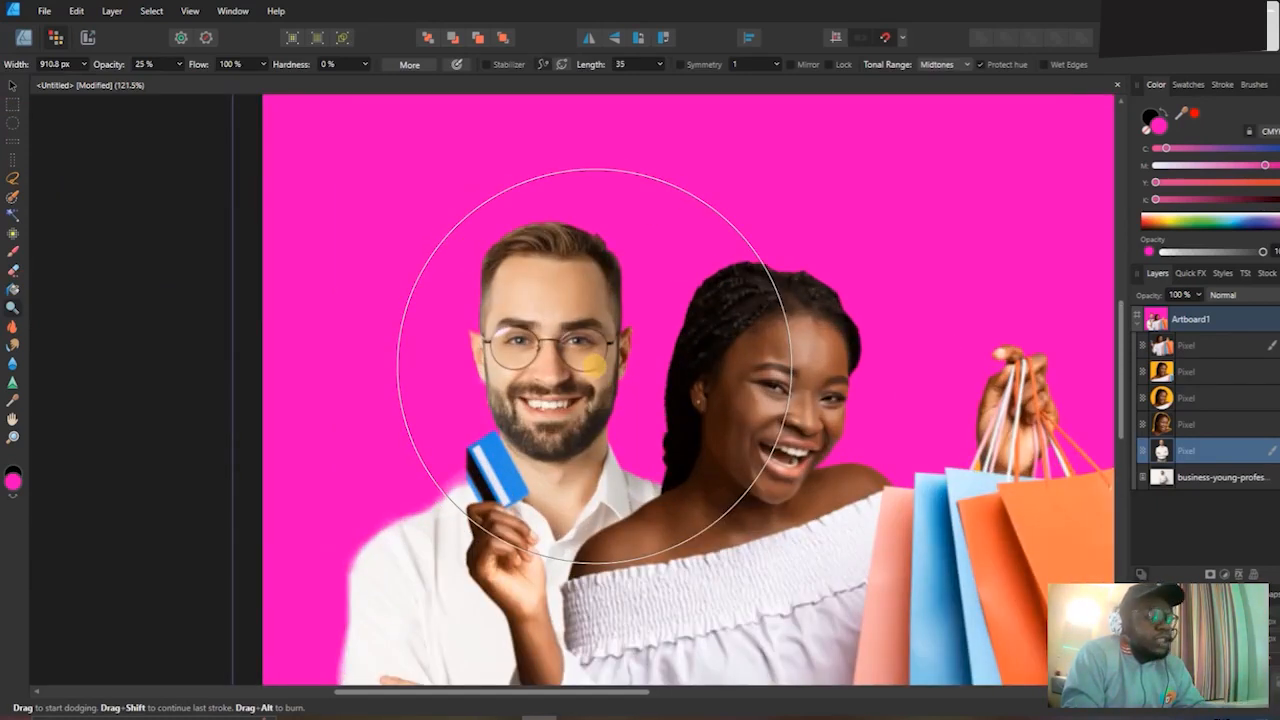
{"action": "key", "text": "bracketleft"}
{"action": "key", "text": "bracketleft"}
{"action": "key", "text": "bracketleft"}
{"action": "key", "text": "bracketleft"}
{"action": "key", "text": "bracketleft"}
{"action": "key", "text": "bracketleft"}
{"action": "key", "text": "bracketleft"}
{"action": "key", "text": "bracketleft"}
{"action": "key", "text": "bracketleft"}
{"action": "key", "text": "bracketleft"}
{"action": "key", "text": "bracketleft"}
{"action": "key", "text": "bracketleft"}
{"action": "key", "text": "bracketleft"}
{"action": "key", "text": "bracketleft"}
{"action": "key", "text": "bracketleft"}
{"action": "key", "text": "bracketleft"}
{"action": "key", "text": "bracketleft"}
{"action": "key", "text": "bracketleft"}
{"action": "key", "text": "bracketleft"}
{"action": "key", "text": "bracketleft"}
{"action": "key", "text": "bracketleft"}
{"action": "key", "text": "bracketleft"}
{"action": "key", "text": "bracketleft"}
{"action": "key", "text": "bracketleft"}
{"action": "key", "text": "bracketleft"}
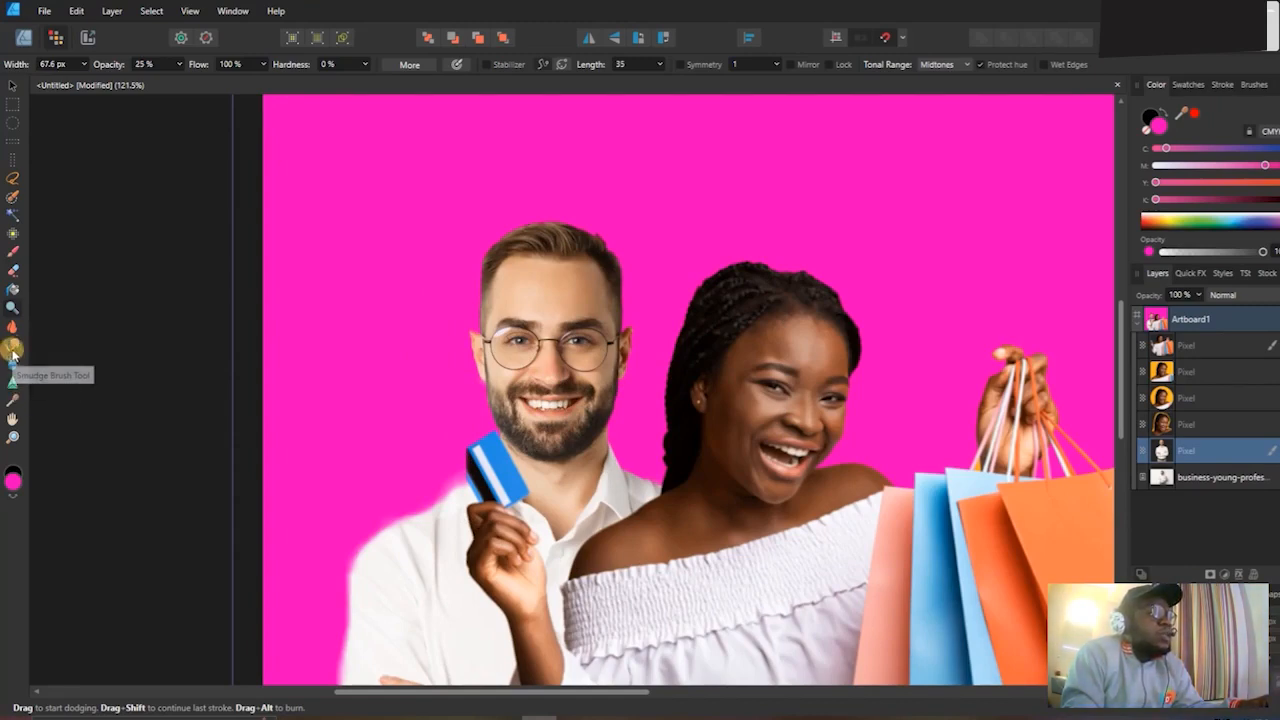
Dodge the middle of the man's forehead with a soft brush at 25% opacity and 0% hardness.
{"action": "scroll", "coordinate": [490, 293], "scroll_direction": "up", "scroll_amount": 5}
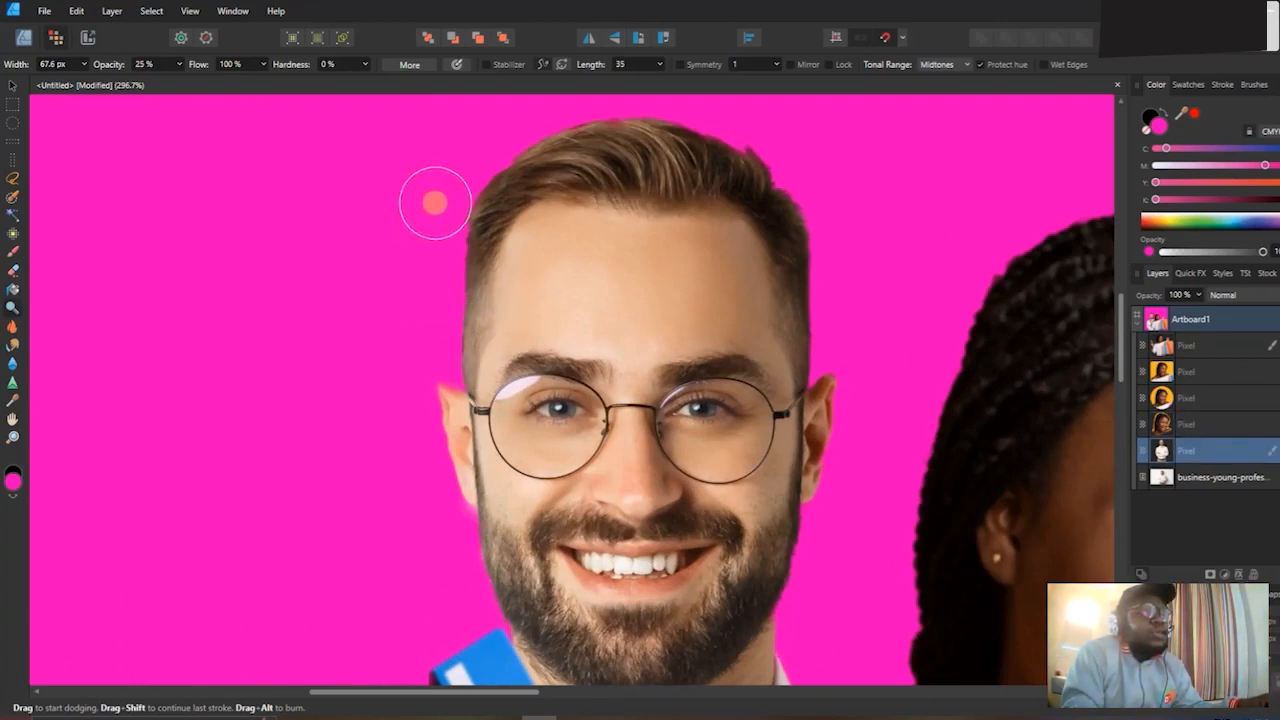
{"action": "scroll", "coordinate": [466, 249], "scroll_direction": "up", "scroll_amount": 2}
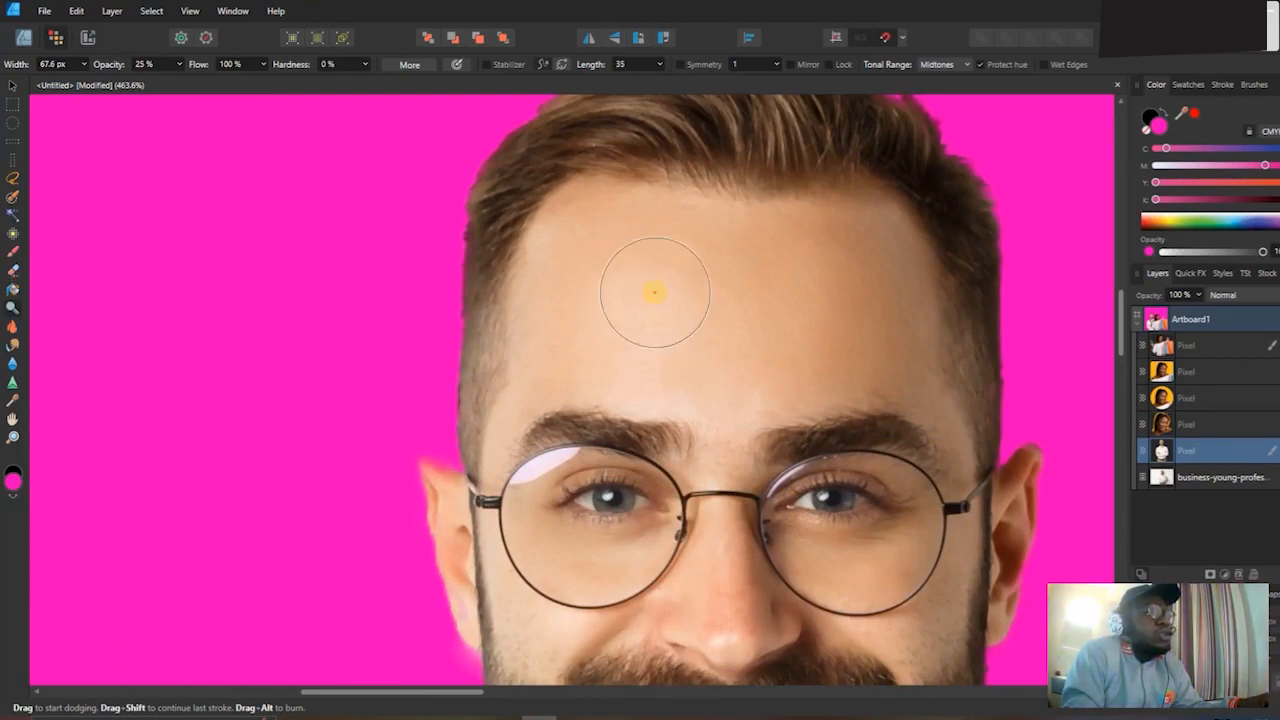
{"action": "left_click", "coordinate": [727, 295]}
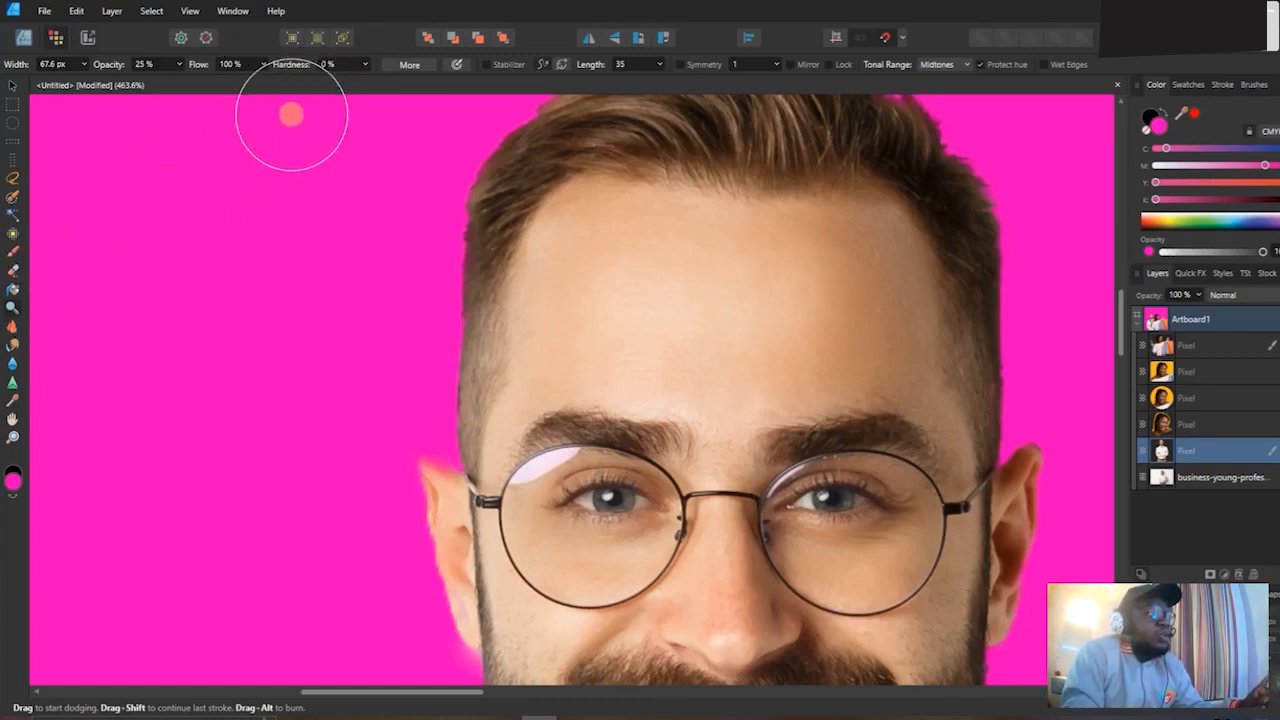
Set the Dodge Brush to 100% hardness and 100% opacity and lighten the man's forehead with several overlapping dabs.
{"action": "left_click", "coordinate": [356, 67]}
{"action": "left_click_drag", "start_coordinate": [366, 79], "coordinate": [445, 84]}
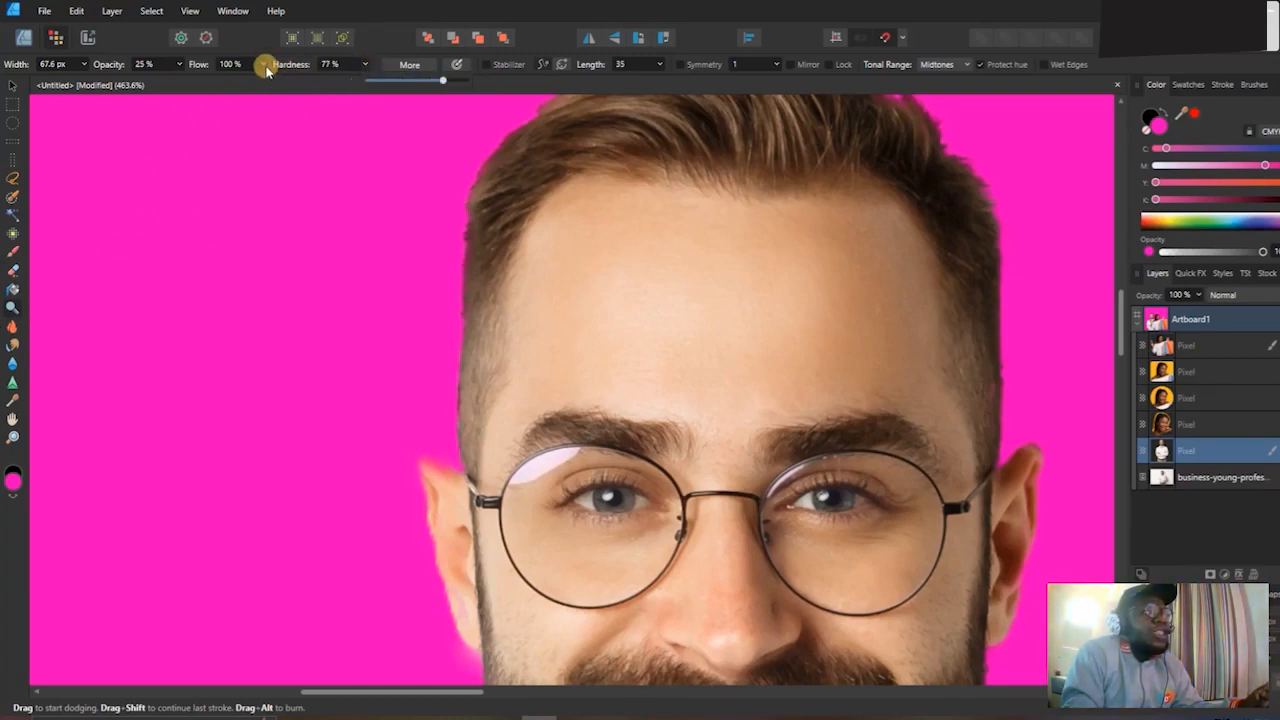
{"action": "left_click", "coordinate": [372, 67]}
{"action": "left_click_drag", "start_coordinate": [366, 77], "coordinate": [397, 80]}
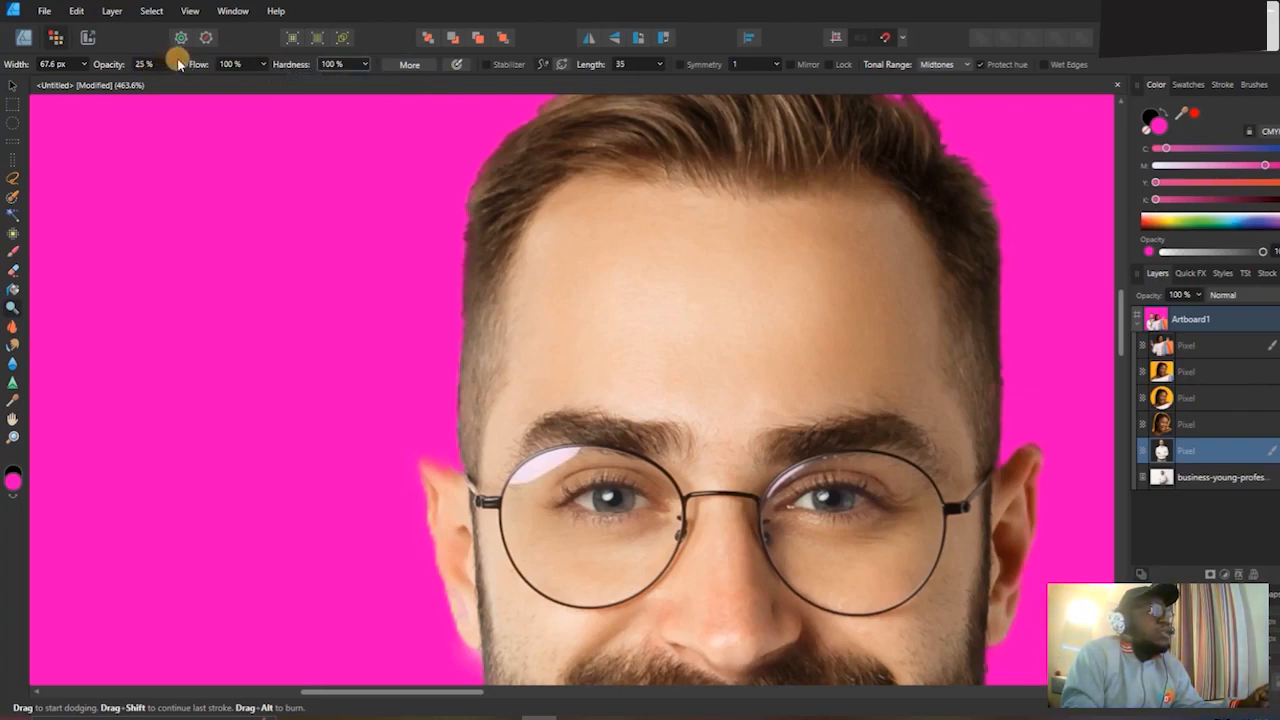
{"action": "left_click", "coordinate": [651, 277]}
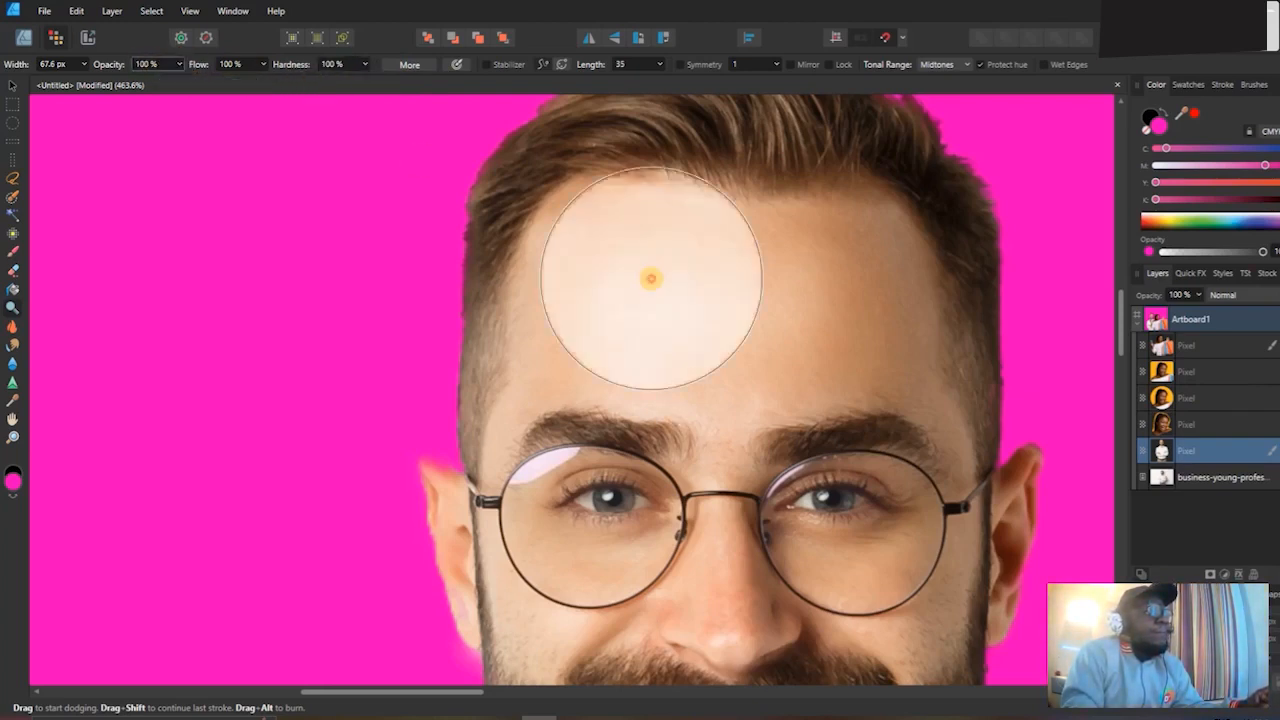
{"action": "left_click", "coordinate": [724, 340]}
{"action": "left_click", "coordinate": [772, 325]}
{"action": "left_click", "coordinate": [704, 294]}
{"action": "left_click", "coordinate": [838, 280]}
{"action": "left_click", "coordinate": [778, 295]}
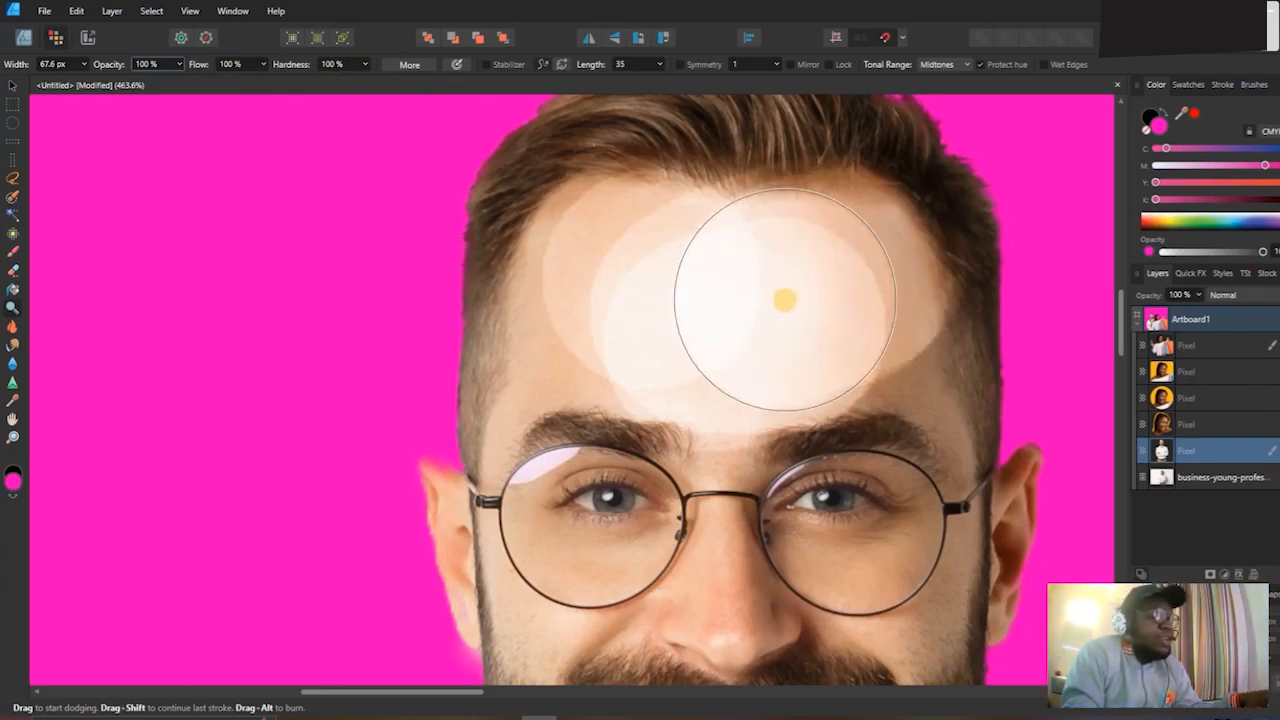
Undo the hard-edged dodge dabs on the man's forehead.
{"action": "key", "text": "ctrl+z"}
{"action": "key", "text": "ctrl+z"}
{"action": "key", "text": "ctrl+z"}
{"action": "key", "text": "ctrl+z"}
{"action": "key", "text": "ctrl+z"}
{"action": "key", "text": "ctrl+z"}
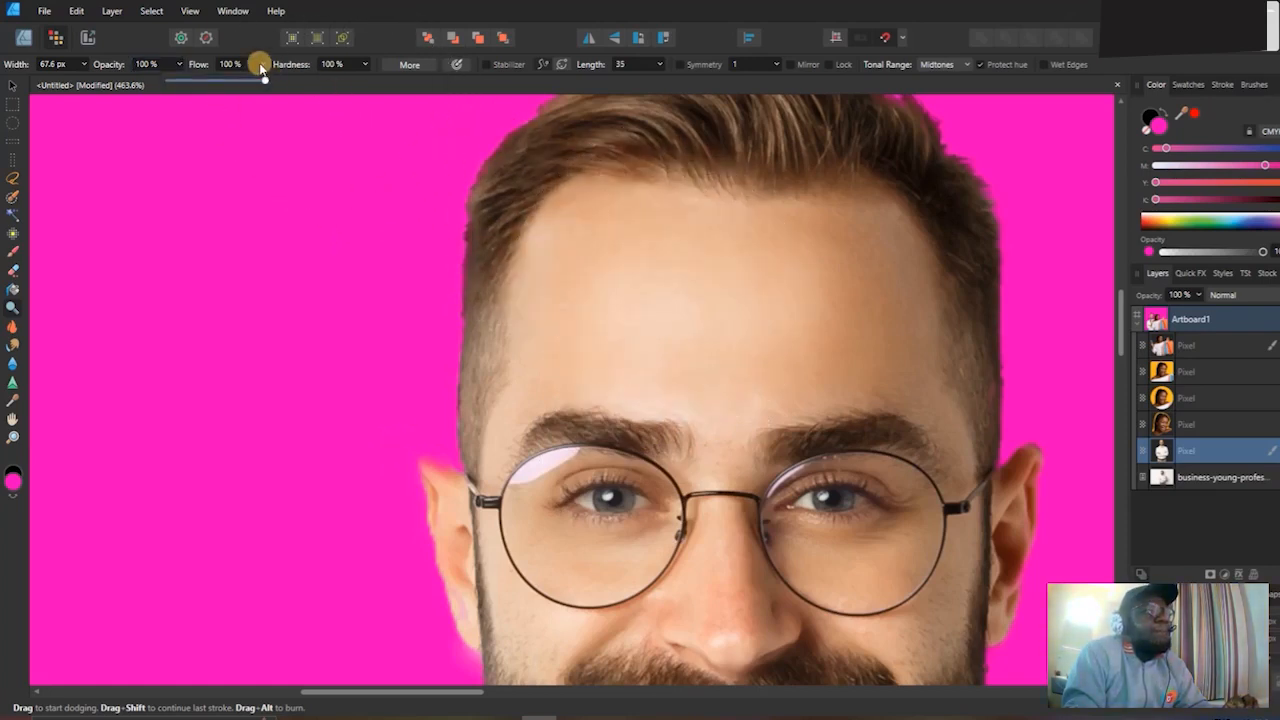
Set the Dodge Brush to 34% opacity, 32% flow and 22% hardness.
{"action": "left_click", "coordinate": [177, 64]}
{"action": "left_click_drag", "start_coordinate": [184, 80], "coordinate": [118, 81]}
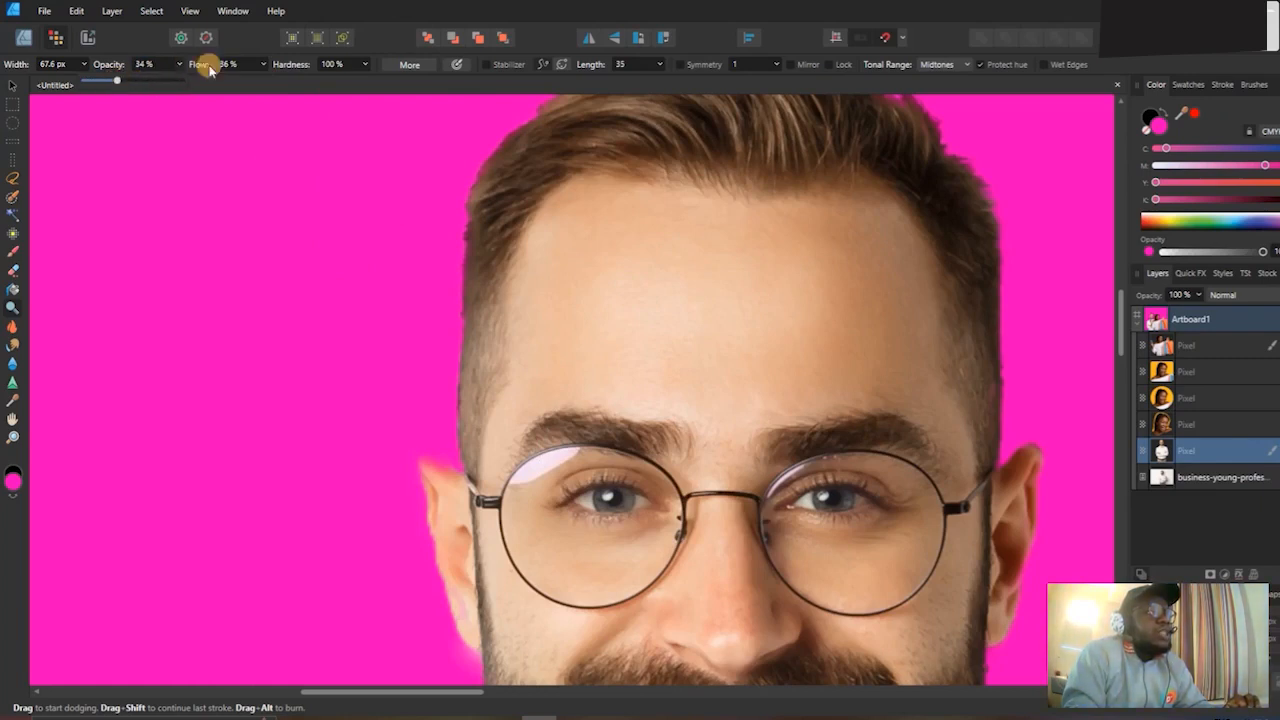
{"action": "left_click", "coordinate": [266, 62]}
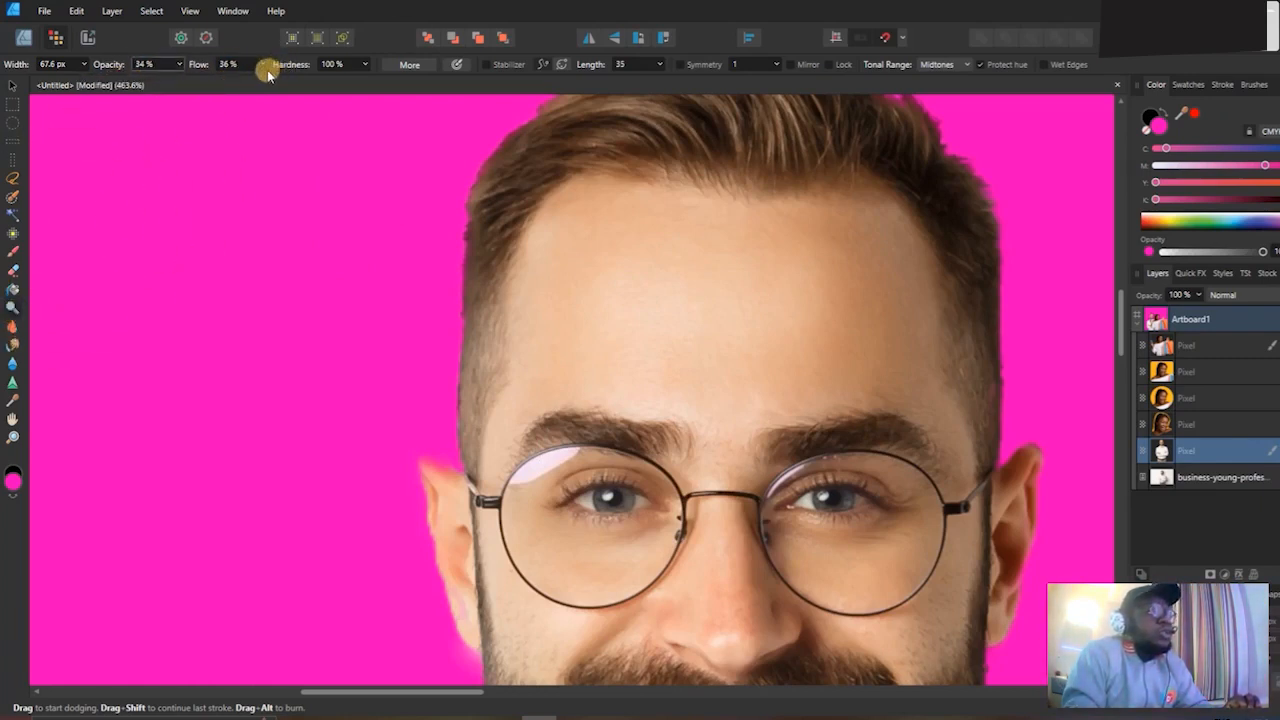
{"action": "left_click", "coordinate": [364, 64]}
{"action": "left_click_drag", "start_coordinate": [366, 80], "coordinate": [318, 84]}
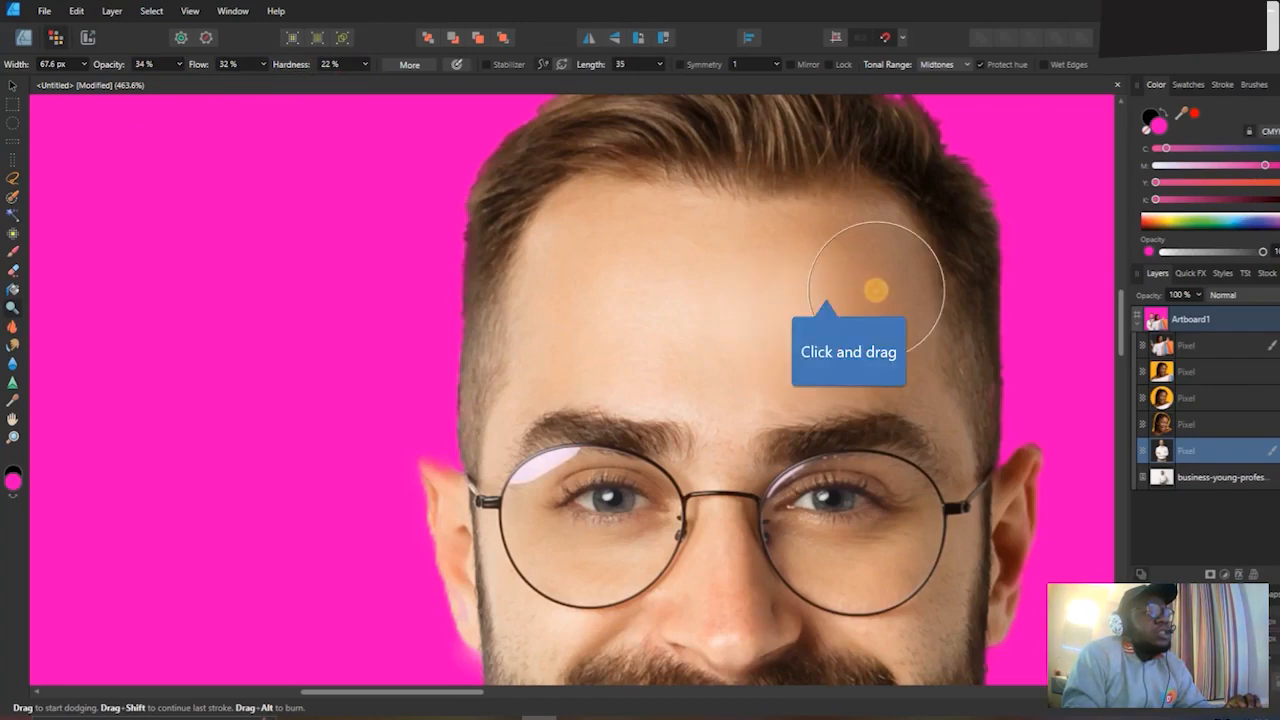
Try to dodge the woman's forehead with the second pixel layer selected.
{"action": "scroll", "coordinate": [851, 337], "scroll_direction": "down", "scroll_amount": 8}
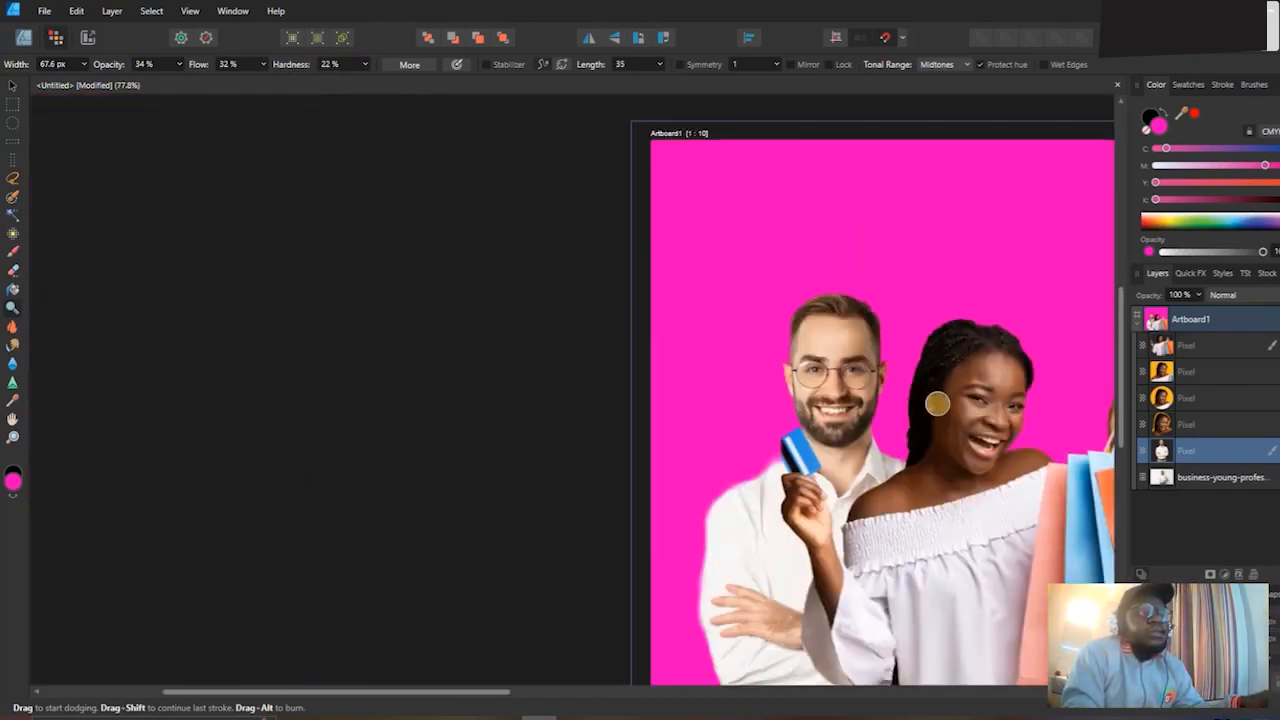
{"action": "scroll", "coordinate": [970, 424], "scroll_direction": "up", "scroll_amount": 3}
{"action": "left_click", "coordinate": [1193, 371]}
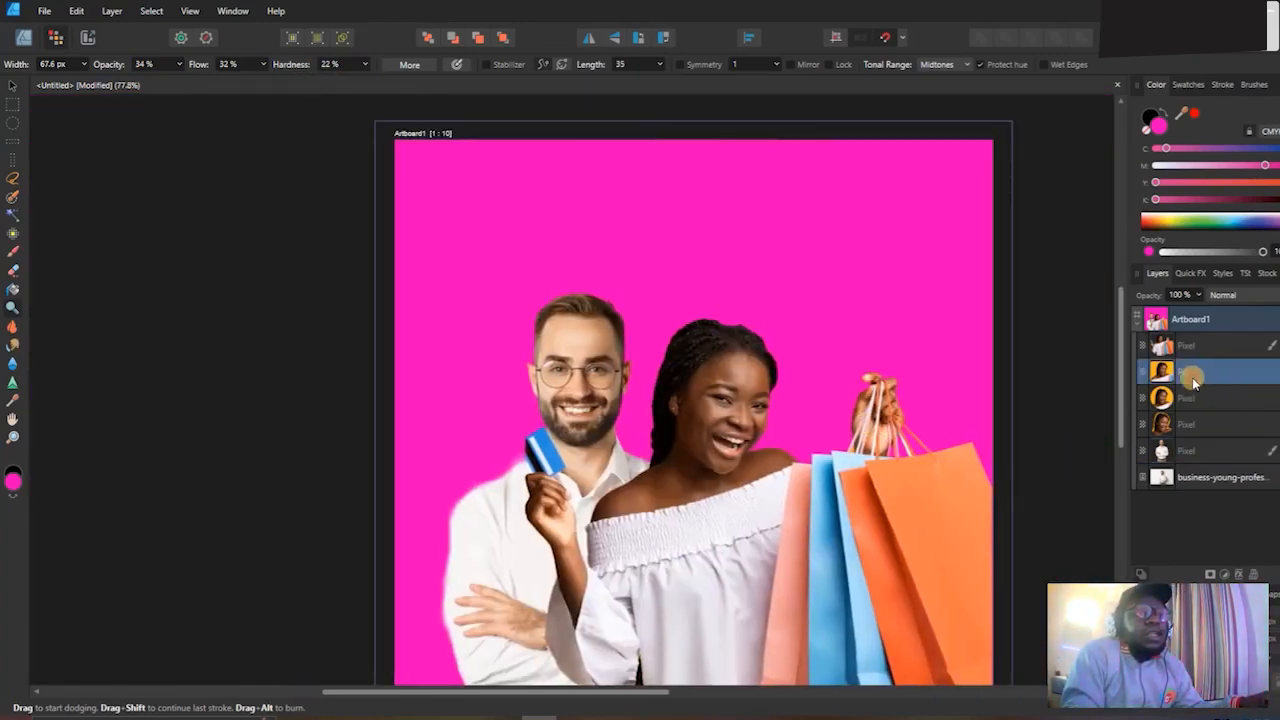
{"action": "scroll", "coordinate": [705, 367], "scroll_direction": "up", "scroll_amount": 5}
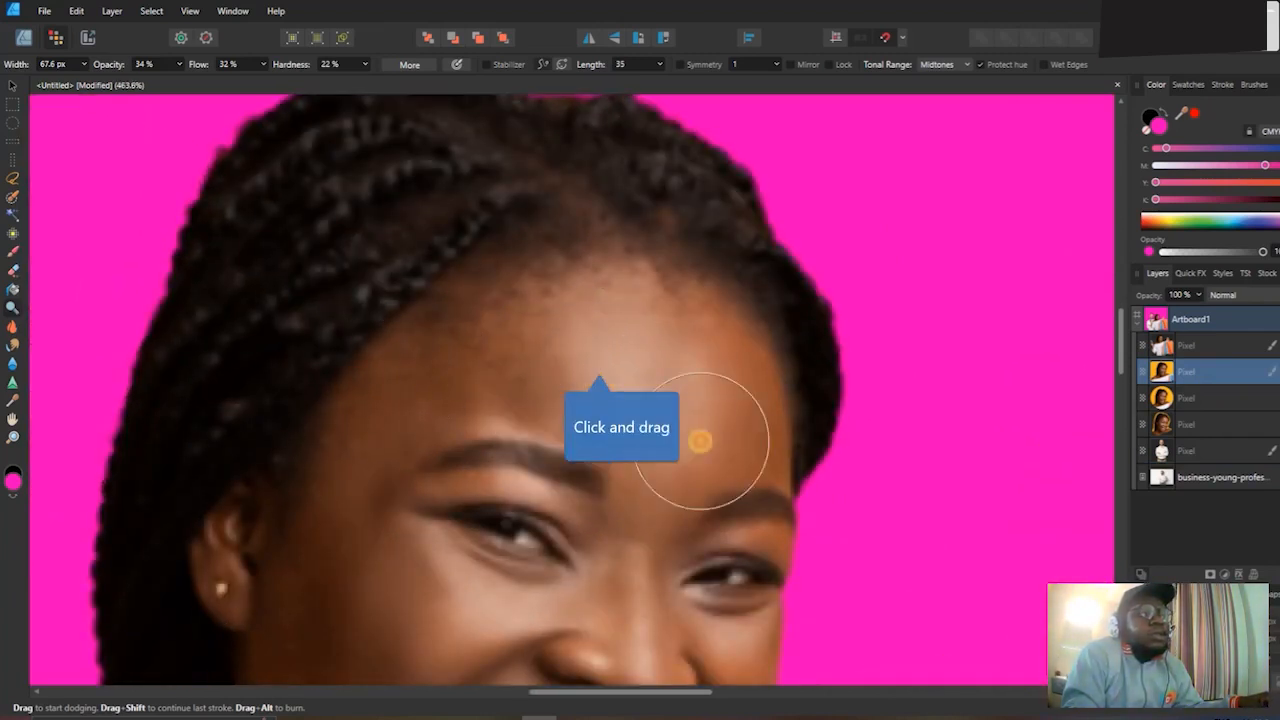
{"action": "mouse_move", "coordinate": [711, 435]}
{"action": "left_mouse_down"}
{"action": "mouse_move", "coordinate": [666, 403]}
{"action": "mouse_move", "coordinate": [729, 471]}
{"action": "mouse_move", "coordinate": [555, 297]}
{"action": "left_mouse_up"}
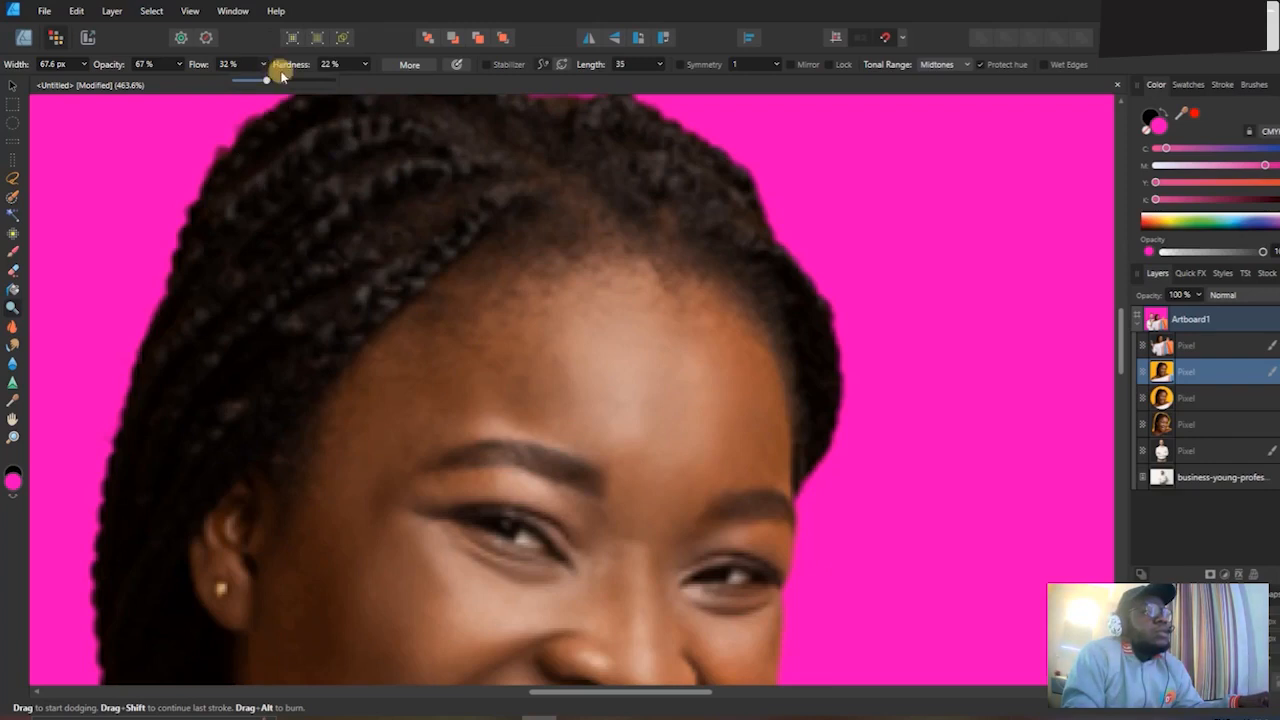
Set the Dodge Brush to 67% opacity, 74% flow and 85% hardness and try it on the woman's forehead.
{"action": "left_click_drag", "start_coordinate": [296, 84], "coordinate": [309, 82]}
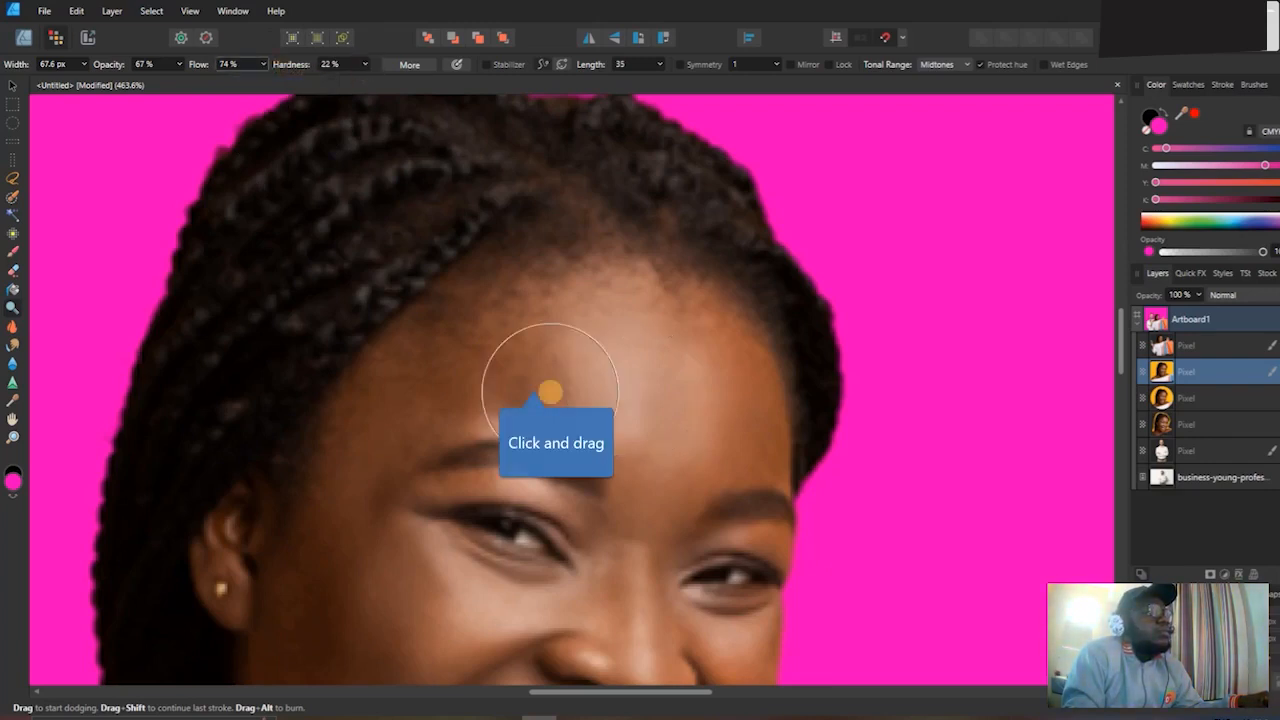
{"action": "left_click", "coordinate": [364, 67]}
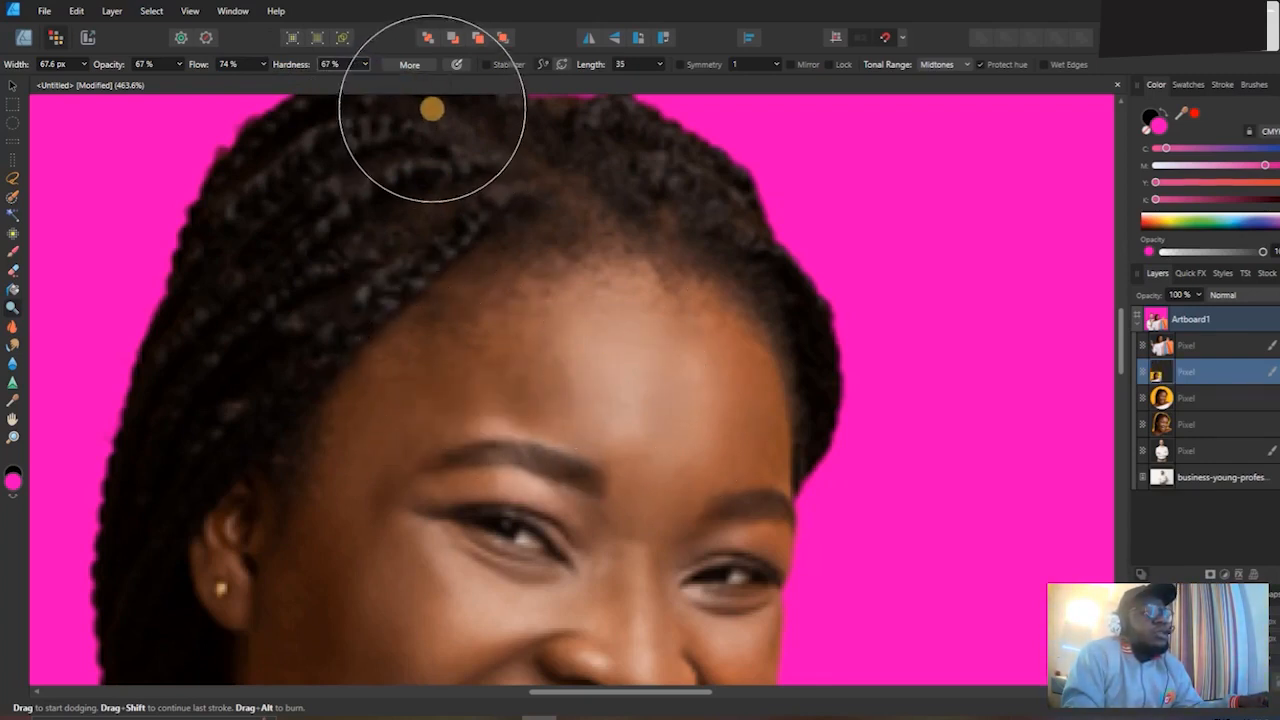
{"action": "left_click", "coordinate": [366, 64]}
{"action": "left_click", "coordinate": [617, 376]}
{"action": "scroll", "coordinate": [383, 478], "scroll_direction": "down", "scroll_amount": 3}
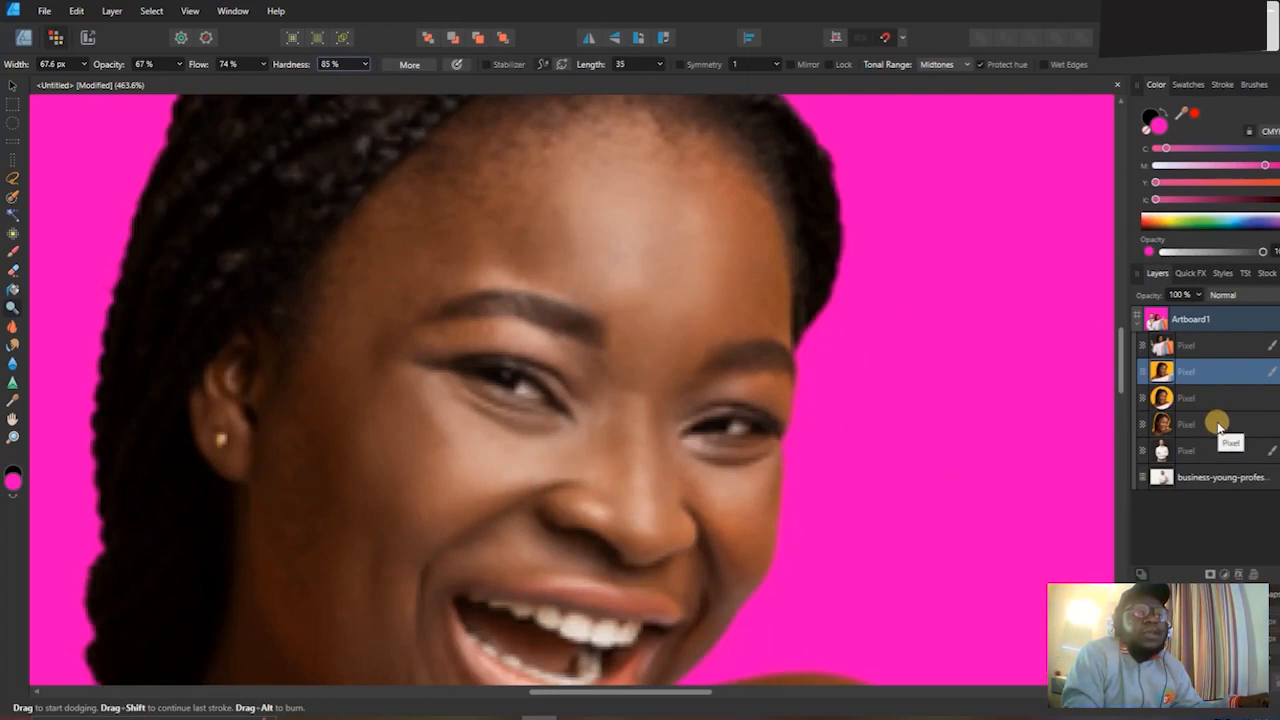
Select the topmost pixel layer holding the woman with the shopping bags and dodge highlights onto her forehead and cheek.
{"action": "left_click", "coordinate": [1200, 347]}
{"action": "scroll", "coordinate": [600, 335], "scroll_direction": "up", "scroll_amount": 2}
{"action": "mouse_move", "coordinate": [570, 331]}
{"action": "left_mouse_down"}
{"action": "mouse_move", "coordinate": [734, 348]}
{"action": "mouse_move", "coordinate": [550, 351]}
{"action": "mouse_move", "coordinate": [498, 344]}
{"action": "mouse_move", "coordinate": [472, 319]}
{"action": "mouse_move", "coordinate": [353, 440]}
{"action": "mouse_move", "coordinate": [365, 475]}
{"action": "mouse_move", "coordinate": [386, 441]}
{"action": "mouse_move", "coordinate": [361, 531]}
{"action": "mouse_move", "coordinate": [437, 512]}
{"action": "mouse_move", "coordinate": [503, 611]}
{"action": "mouse_move", "coordinate": [582, 518]}
{"action": "mouse_move", "coordinate": [535, 591]}
{"action": "mouse_move", "coordinate": [587, 458]}
{"action": "mouse_move", "coordinate": [631, 486]}
{"action": "mouse_move", "coordinate": [625, 455]}
{"action": "mouse_move", "coordinate": [417, 468]}
{"action": "mouse_move", "coordinate": [463, 411]}
{"action": "mouse_move", "coordinate": [355, 473]}
{"action": "mouse_move", "coordinate": [385, 562]}
{"action": "left_mouse_up"}
{"action": "scroll", "coordinate": [385, 562], "scroll_direction": "down", "scroll_amount": 3}
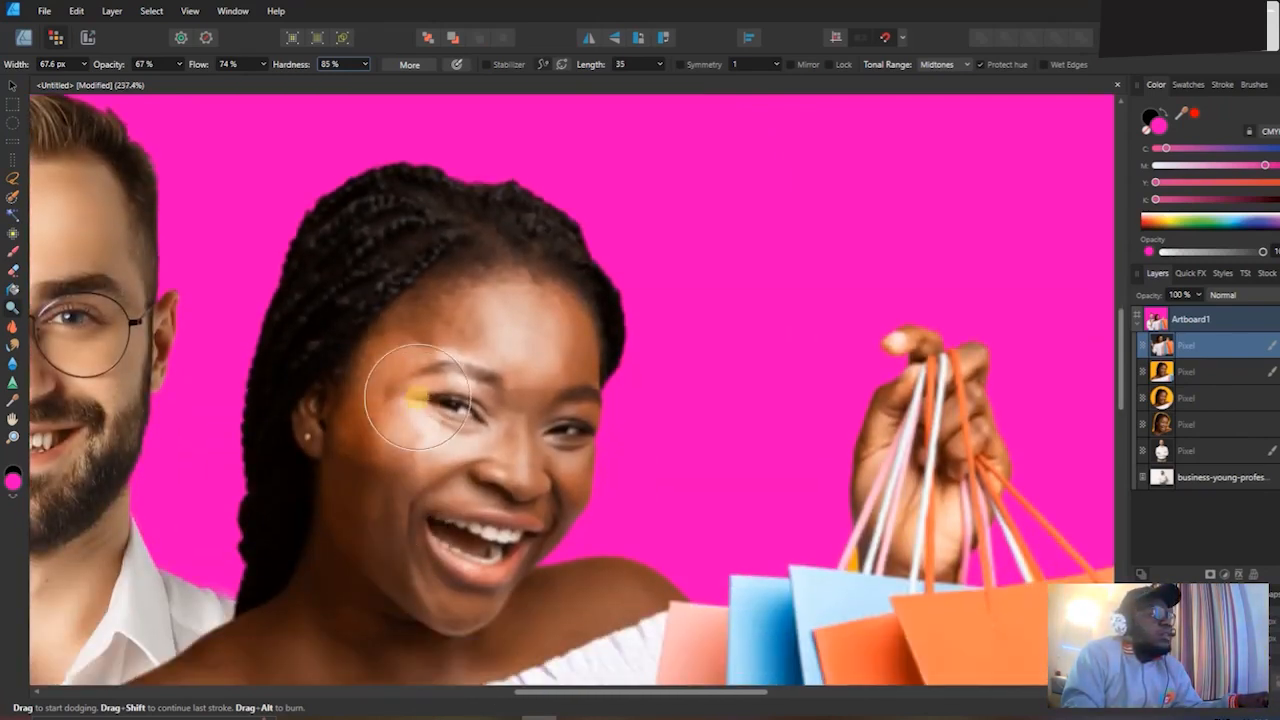
Undo all the dodge strokes on the woman's face.
{"action": "mouse_move", "coordinate": [418, 397]}
{"action": "left_mouse_down"}
{"action": "mouse_move", "coordinate": [417, 365]}
{"action": "mouse_move", "coordinate": [456, 326]}
{"action": "mouse_move", "coordinate": [546, 322]}
{"action": "mouse_move", "coordinate": [393, 319]}
{"action": "mouse_move", "coordinate": [432, 311]}
{"action": "mouse_move", "coordinate": [466, 388]}
{"action": "left_mouse_up"}
{"action": "key", "text": "ctrl+z"}
{"action": "key", "text": "ctrl+z"}
{"action": "key", "text": "ctrl+z"}
{"action": "key", "text": "ctrl+z"}
{"action": "key", "text": "ctrl+z"}
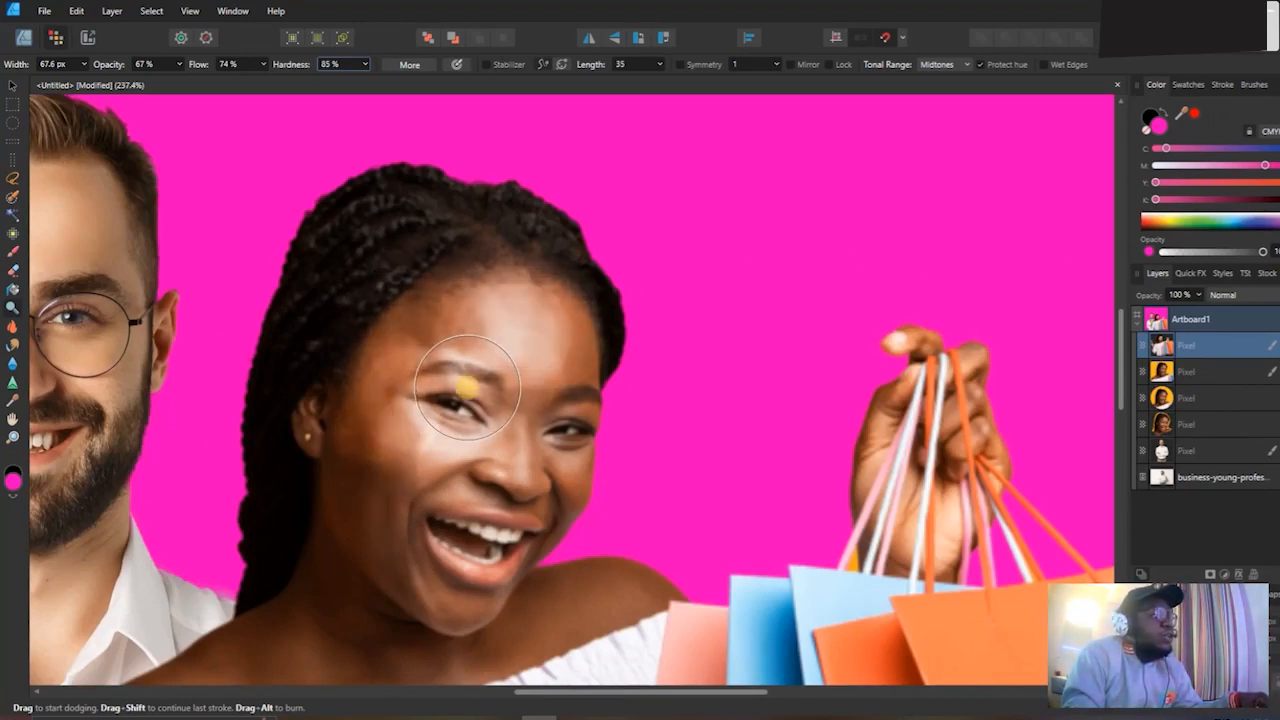
{"action": "key", "text": "ctrl+z"}
{"action": "key", "text": "ctrl+z"}
{"action": "key", "text": "ctrl+z"}
{"action": "key", "text": "ctrl+z"}
{"action": "key", "text": "ctrl+z"}
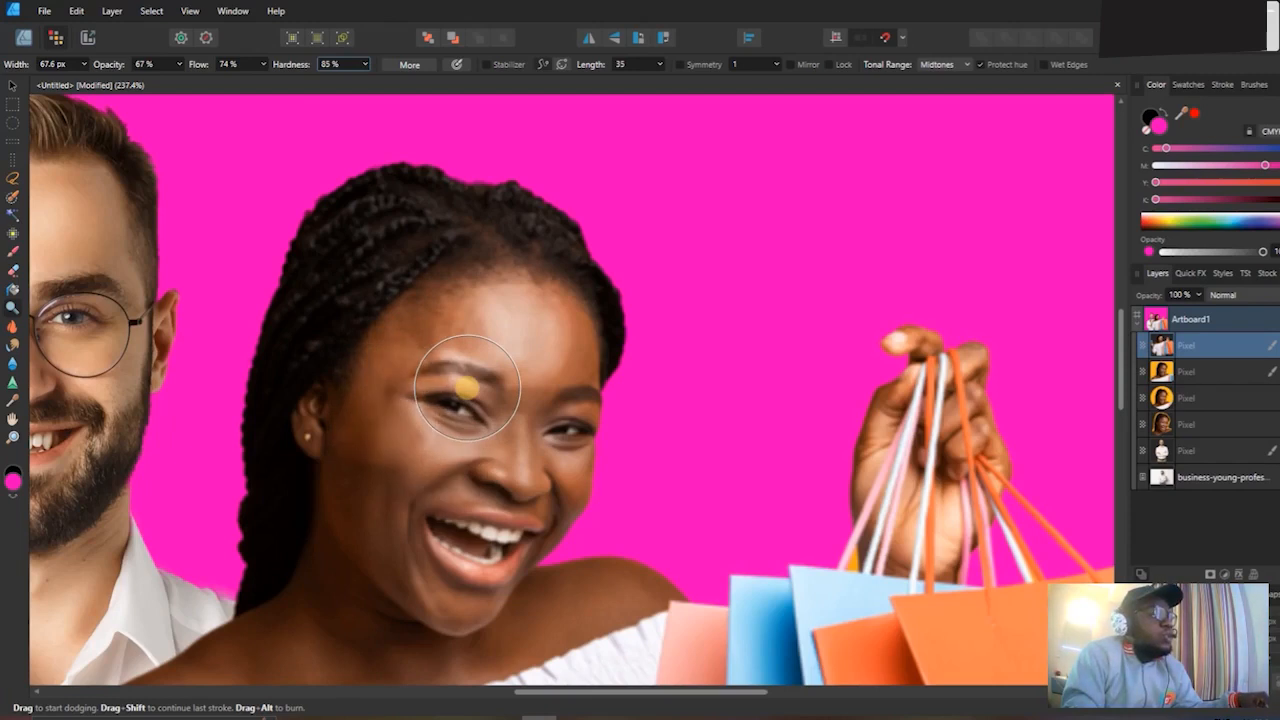
{"action": "key", "text": "ctrl+z"}
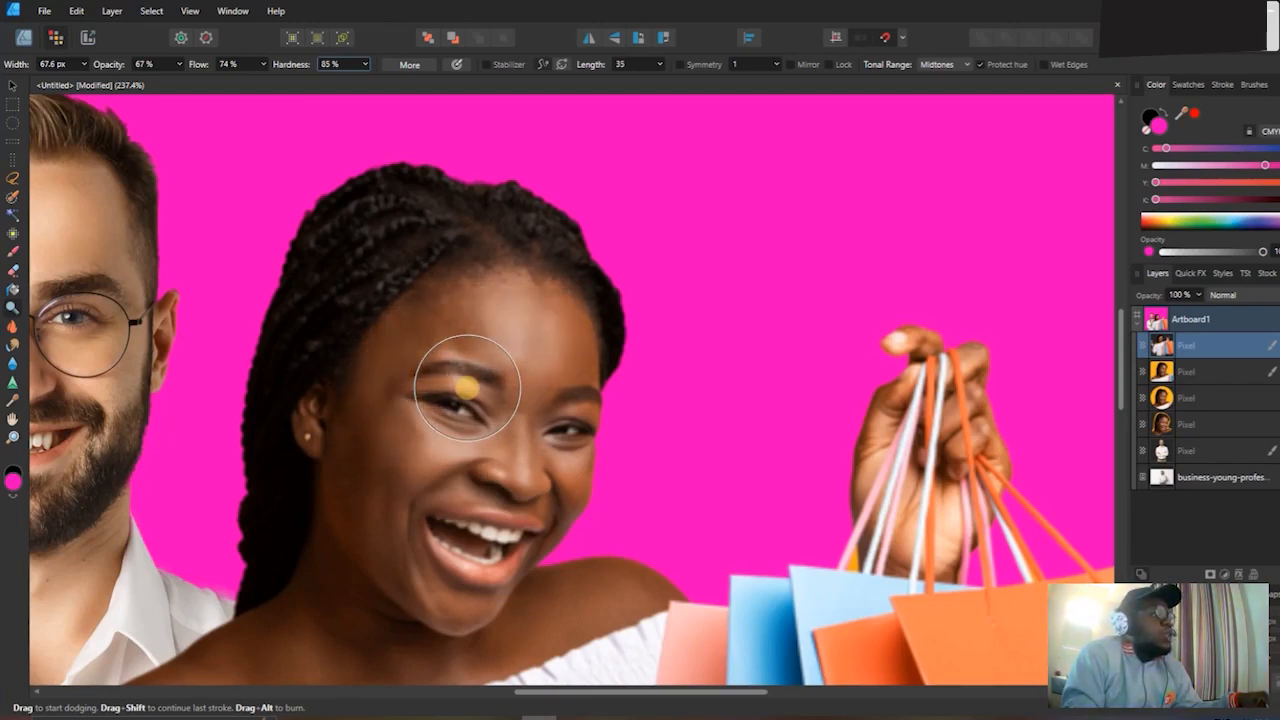
Activate the Burn Brush and select the lowest pixel layer, which holds the man with the blue card.
{"action": "scroll", "coordinate": [453, 434], "scroll_direction": "down", "scroll_amount": 2}
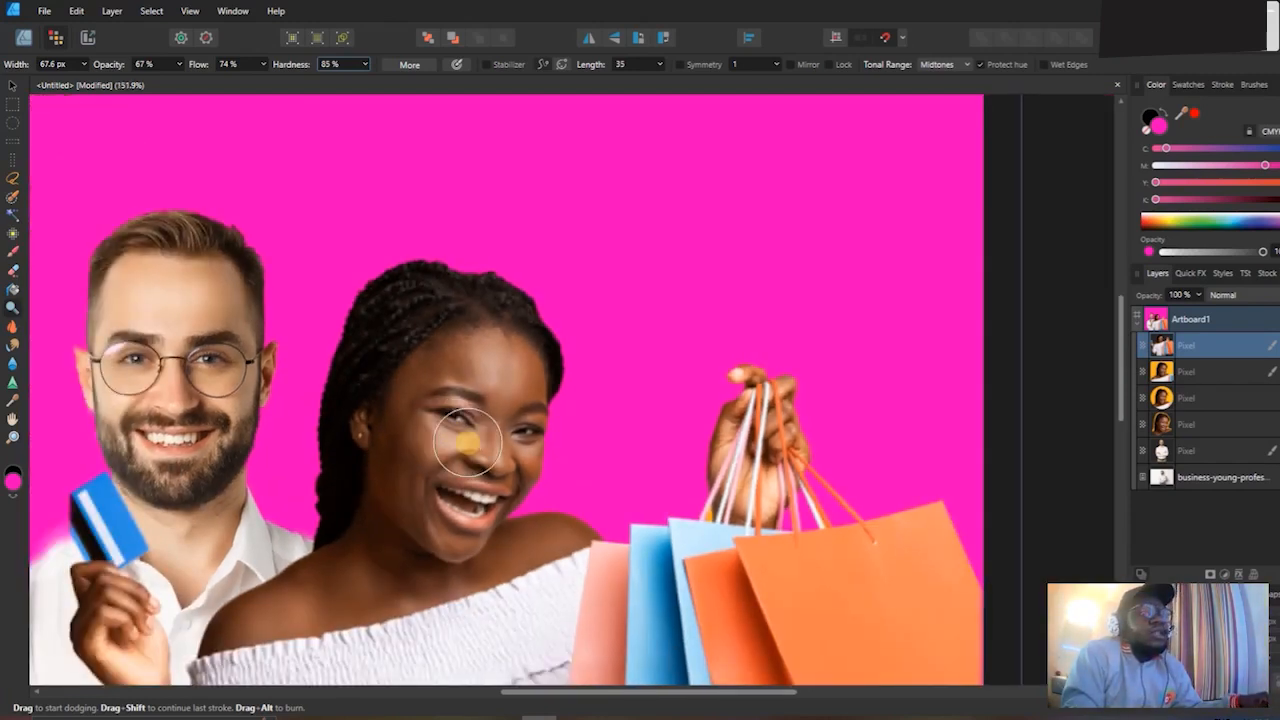
{"action": "key", "text": "alt+bracketleft"}
{"action": "scroll", "coordinate": [465, 445], "scroll_direction": "left", "scroll_amount": 4}
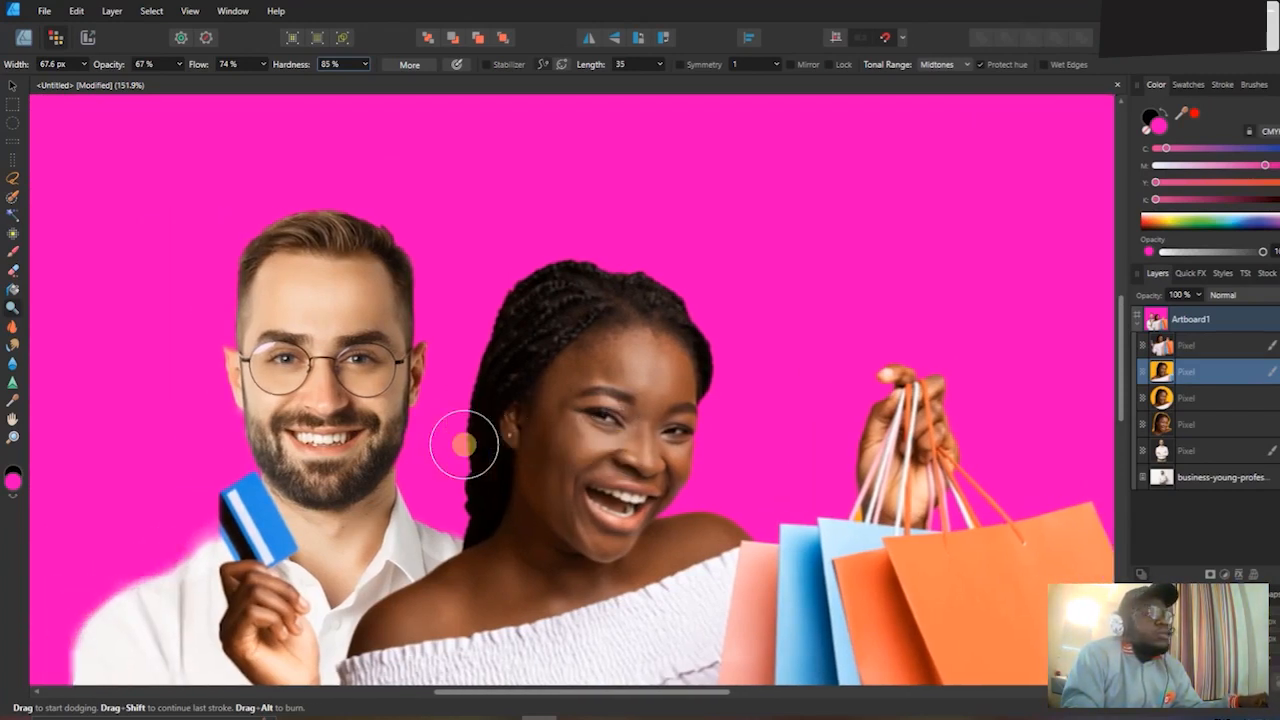
{"action": "left_click", "coordinate": [12, 328]}
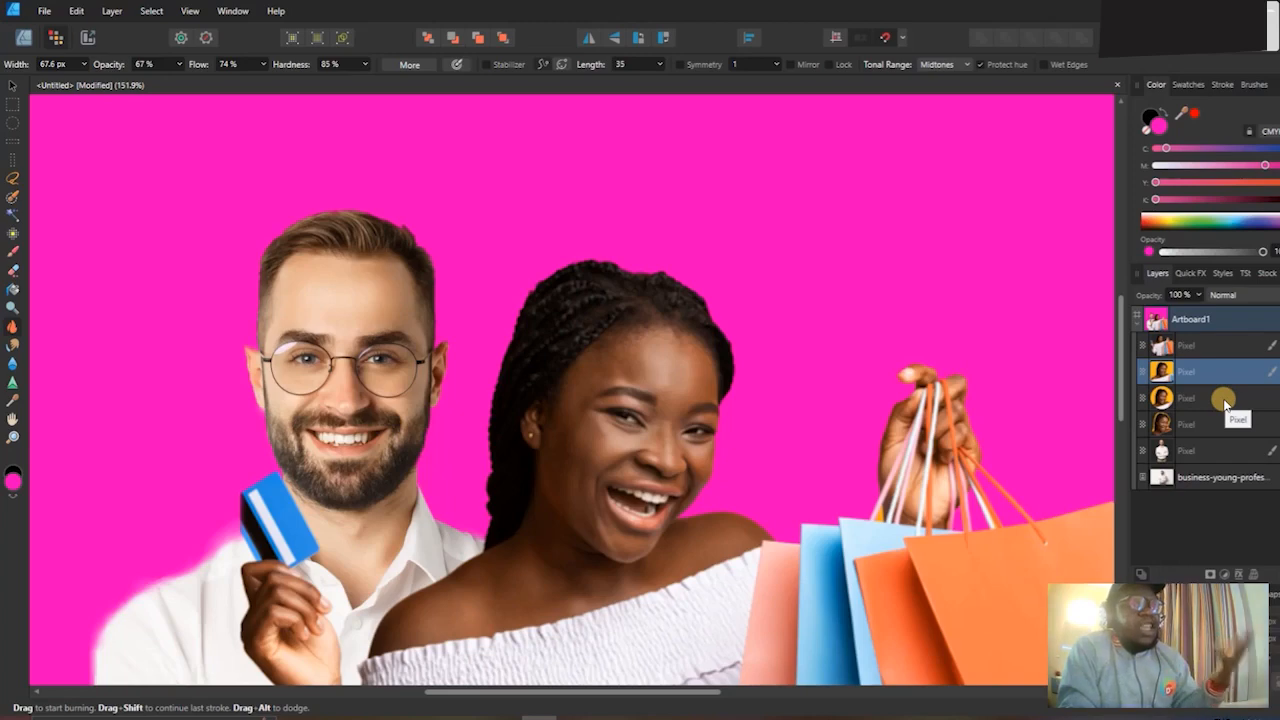
{"action": "left_click", "coordinate": [1202, 452]}
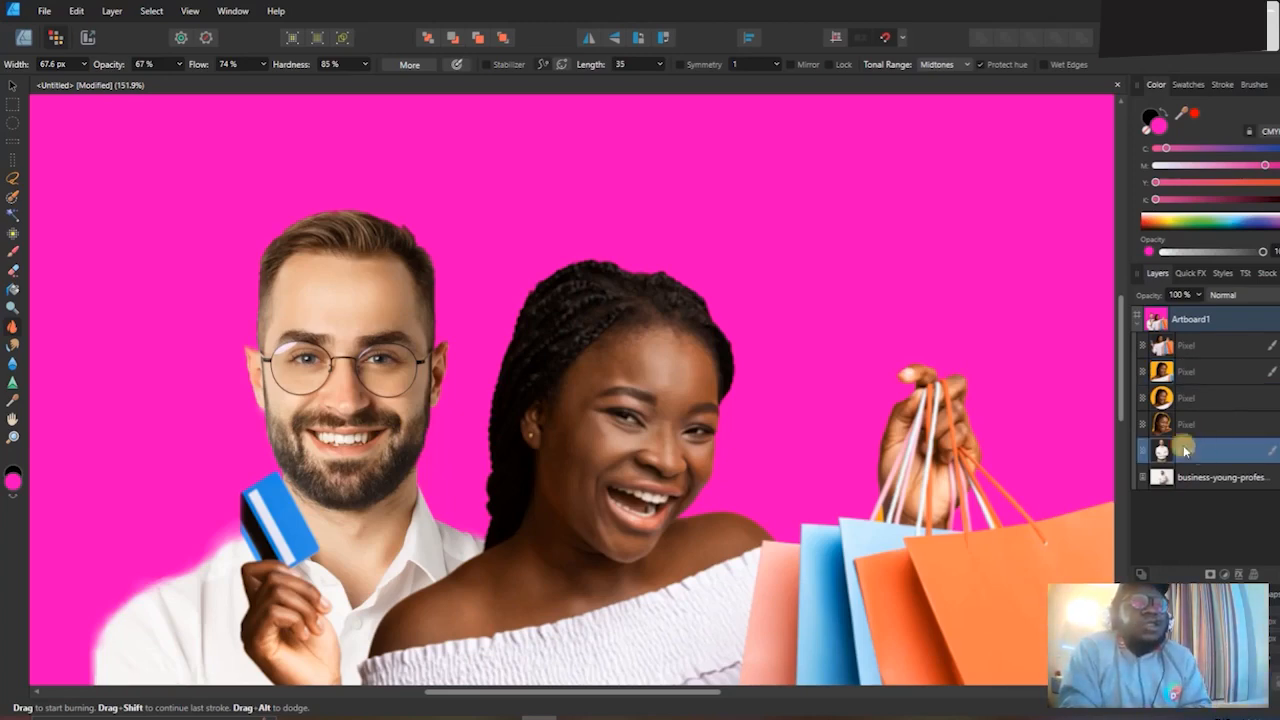
{"action": "scroll", "coordinate": [440, 327], "scroll_direction": "left", "scroll_amount": 3}
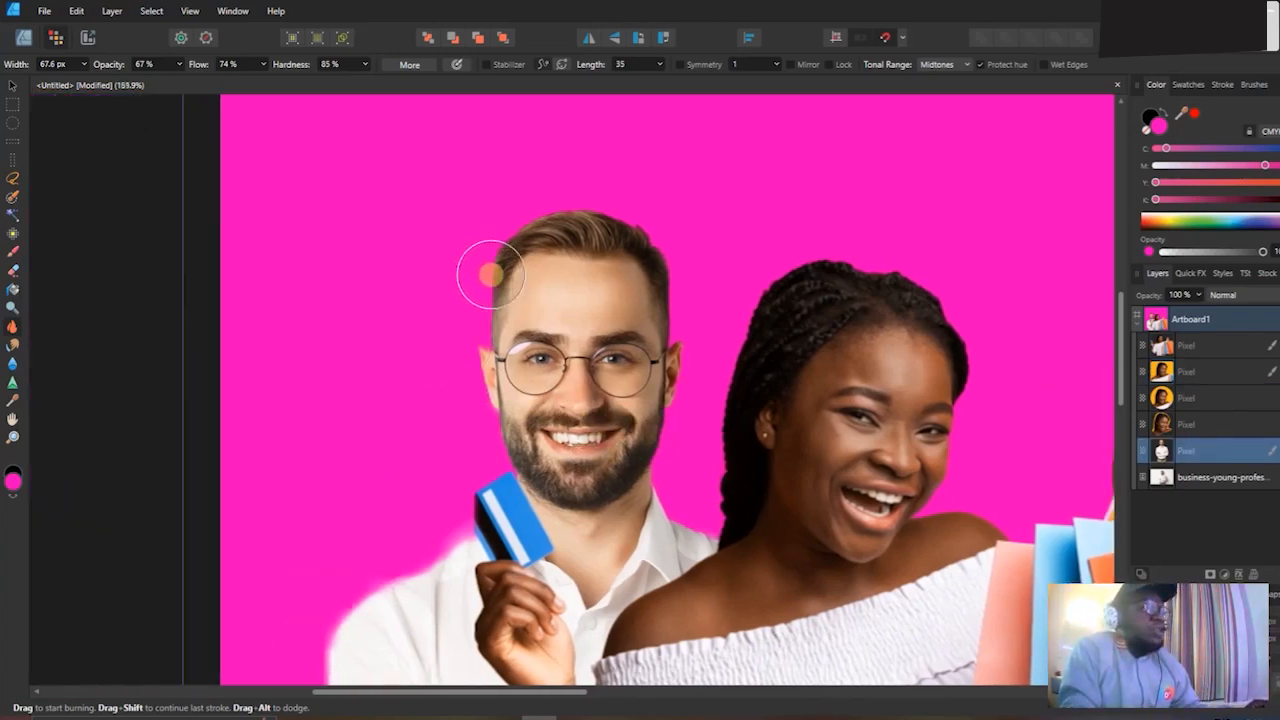
Burn darker patches onto the man's forehead and the area around his glasses.
{"action": "scroll", "coordinate": [480, 271], "scroll_direction": "up", "scroll_amount": 5}
{"action": "mouse_move", "coordinate": [608, 320]}
{"action": "left_mouse_down"}
{"action": "mouse_move", "coordinate": [740, 339]}
{"action": "mouse_move", "coordinate": [654, 339]}
{"action": "mouse_move", "coordinate": [633, 315]}
{"action": "mouse_move", "coordinate": [617, 374]}
{"action": "left_mouse_up"}
{"action": "mouse_move", "coordinate": [830, 295]}
{"action": "left_mouse_down"}
{"action": "mouse_move", "coordinate": [906, 325]}
{"action": "mouse_move", "coordinate": [914, 386]}
{"action": "mouse_move", "coordinate": [823, 528]}
{"action": "mouse_move", "coordinate": [786, 543]}
{"action": "mouse_move", "coordinate": [795, 550]}
{"action": "mouse_move", "coordinate": [757, 457]}
{"action": "mouse_move", "coordinate": [823, 449]}
{"action": "mouse_move", "coordinate": [703, 462]}
{"action": "mouse_move", "coordinate": [743, 457]}
{"action": "mouse_move", "coordinate": [728, 570]}
{"action": "left_mouse_up"}
{"action": "scroll", "coordinate": [790, 530], "scroll_direction": "down", "scroll_amount": 5}
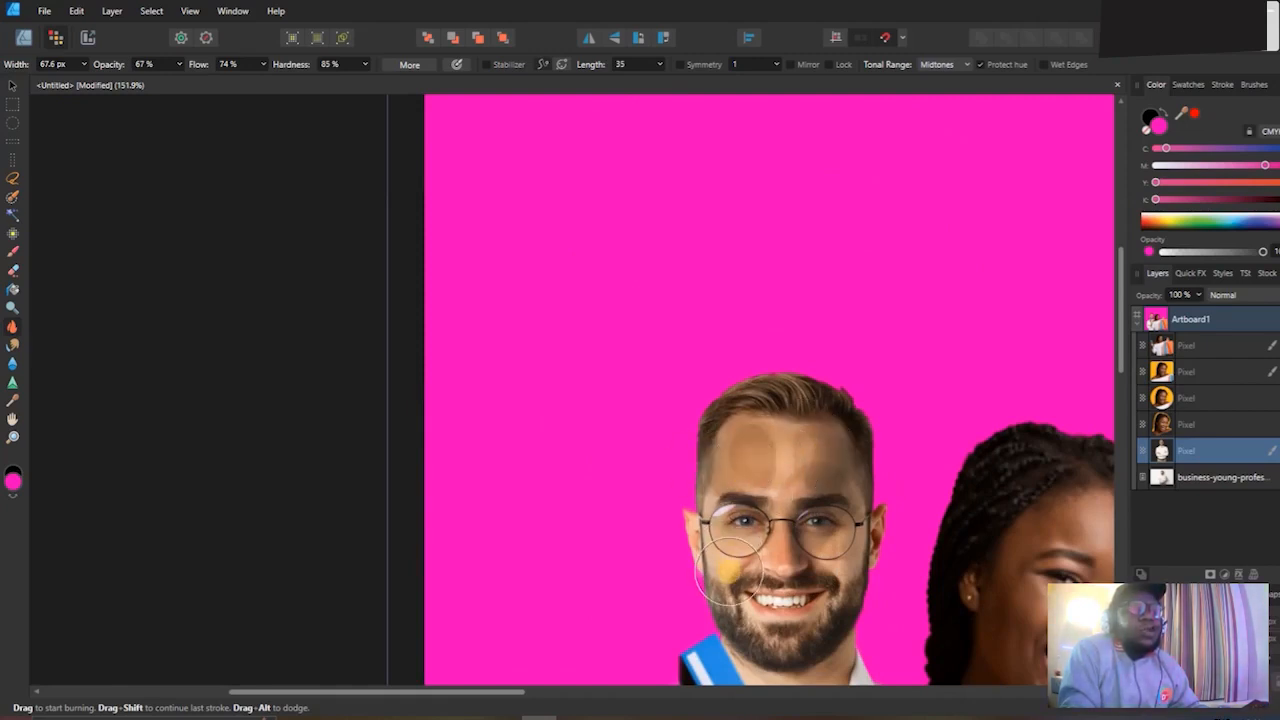
{"action": "scroll", "coordinate": [733, 567], "scroll_direction": "down", "scroll_amount": 2}
{"action": "mouse_move", "coordinate": [766, 491]}
{"action": "left_mouse_down"}
{"action": "mouse_move", "coordinate": [823, 410]}
{"action": "mouse_move", "coordinate": [840, 499]}
{"action": "mouse_move", "coordinate": [837, 512]}
{"action": "mouse_move", "coordinate": [826, 470]}
{"action": "mouse_move", "coordinate": [792, 440]}
{"action": "left_mouse_up"}
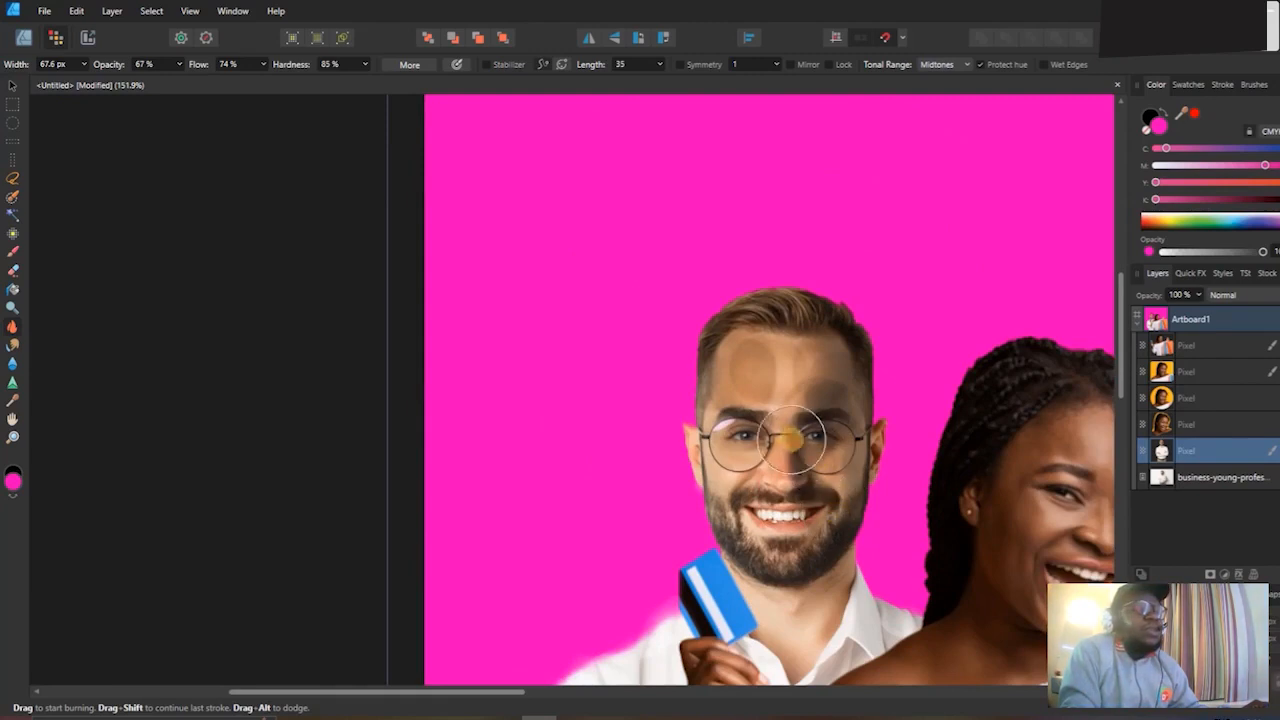
Undo all the burn strokes on the man's face.
{"action": "key", "text": "ctrl+z"}
{"action": "key", "text": "ctrl+z"}
{"action": "key", "text": "ctrl+z"}
{"action": "key", "text": "ctrl+z"}
{"action": "key", "text": "ctrl+z"}
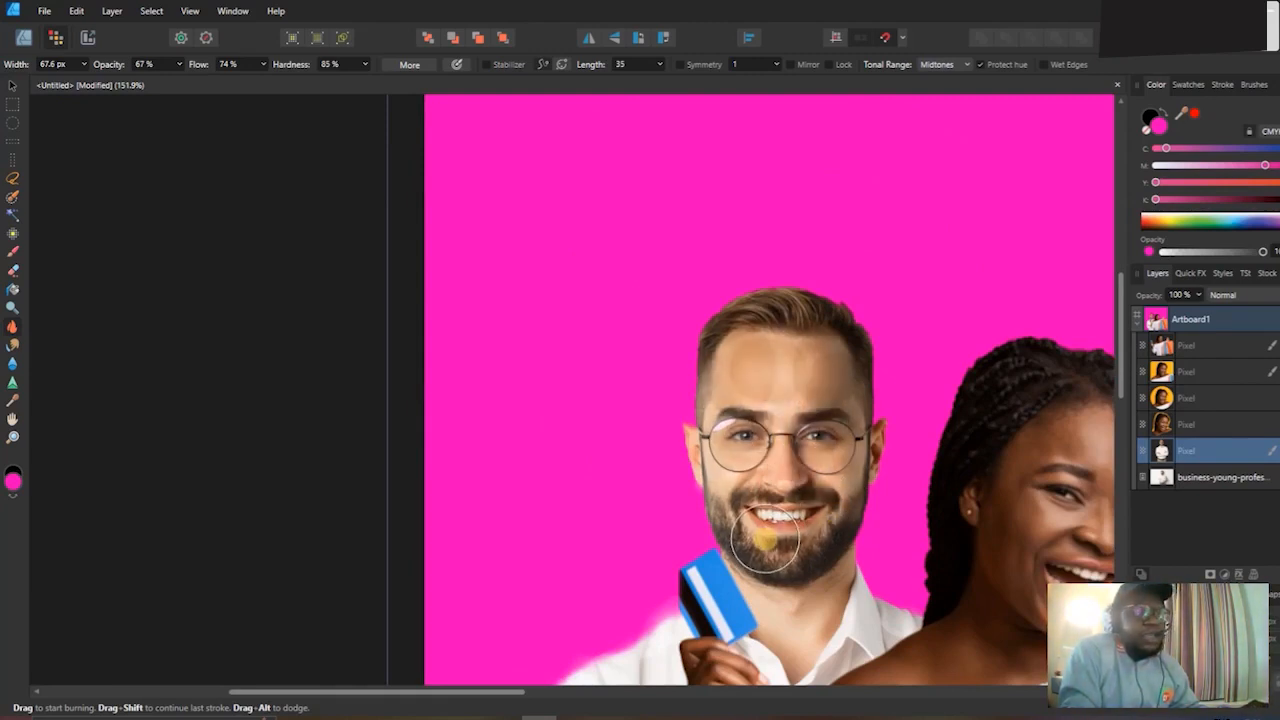
{"action": "key", "text": "ctrl+z"}
{"action": "key", "text": "ctrl+z"}
{"action": "key", "text": "ctrl+z"}
{"action": "key", "text": "ctrl+z"}
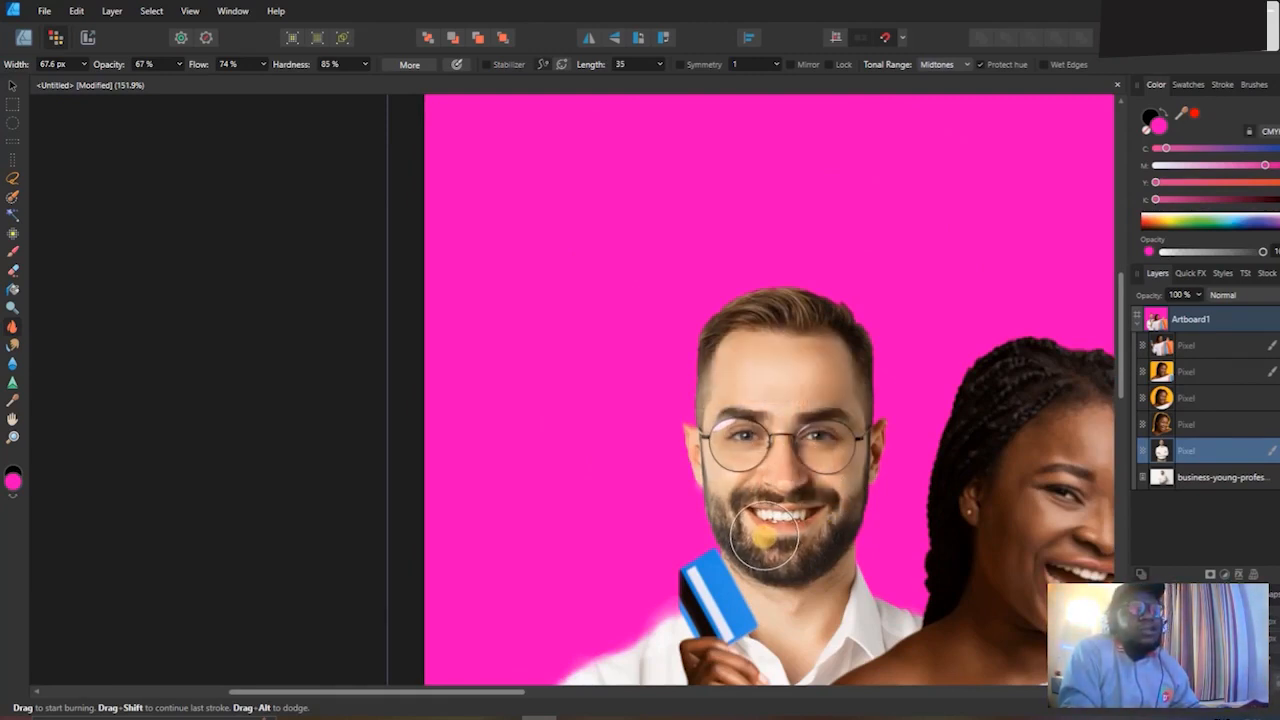
{"action": "scroll", "coordinate": [768, 520], "scroll_direction": "right", "scroll_amount": 3}
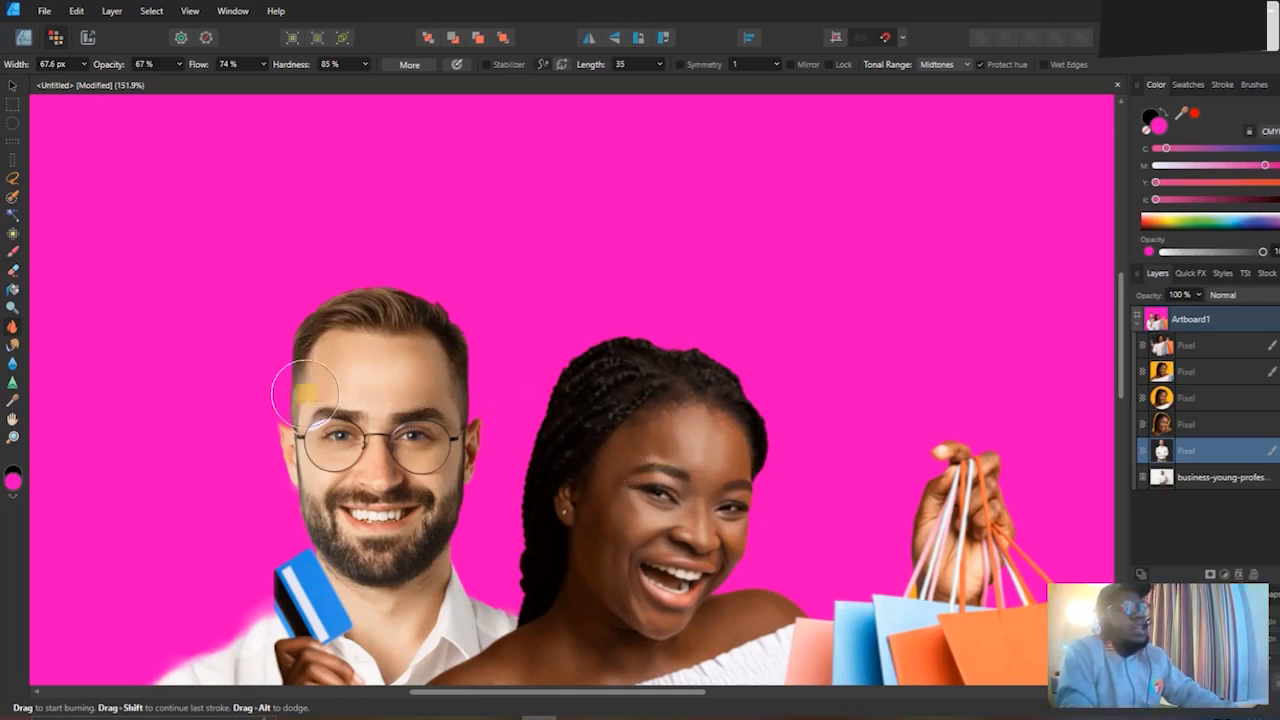
Activate the Smudge Brush and set its width to 30 px and its strength to 79%.
{"action": "left_click", "coordinate": [12, 344]}
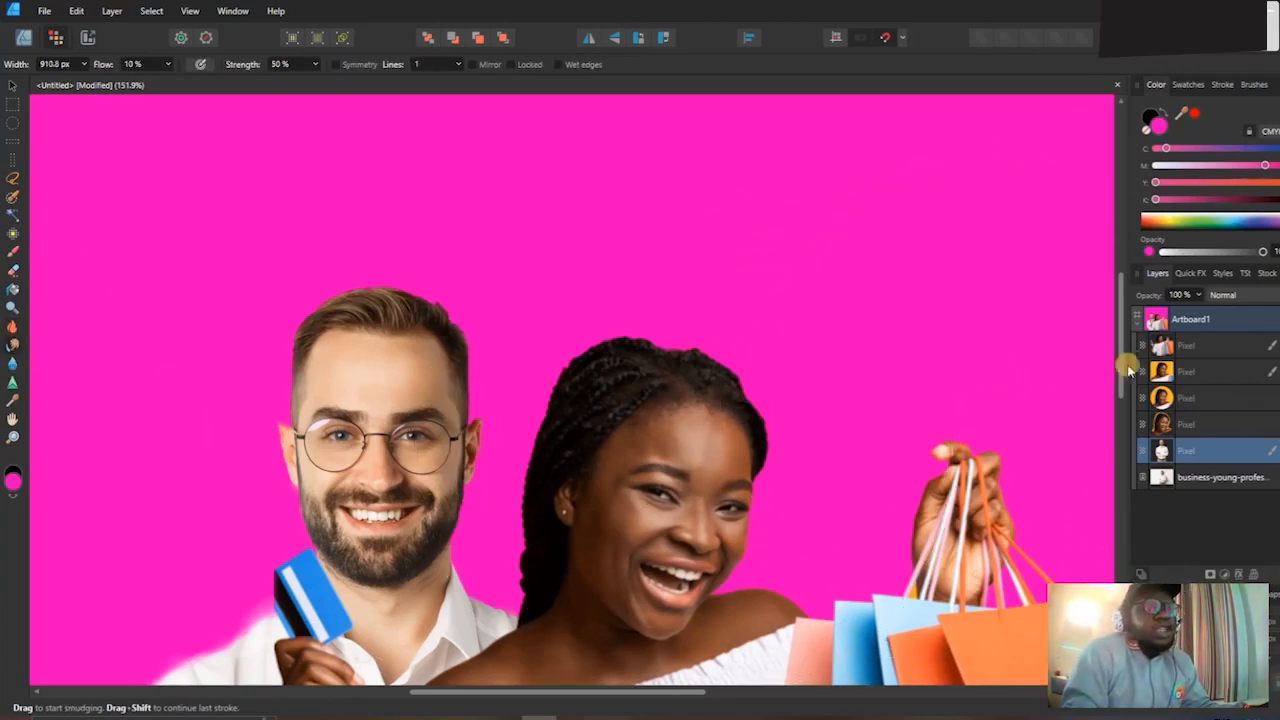
{"action": "scroll", "coordinate": [609, 465], "scroll_direction": "up", "scroll_amount": 3}
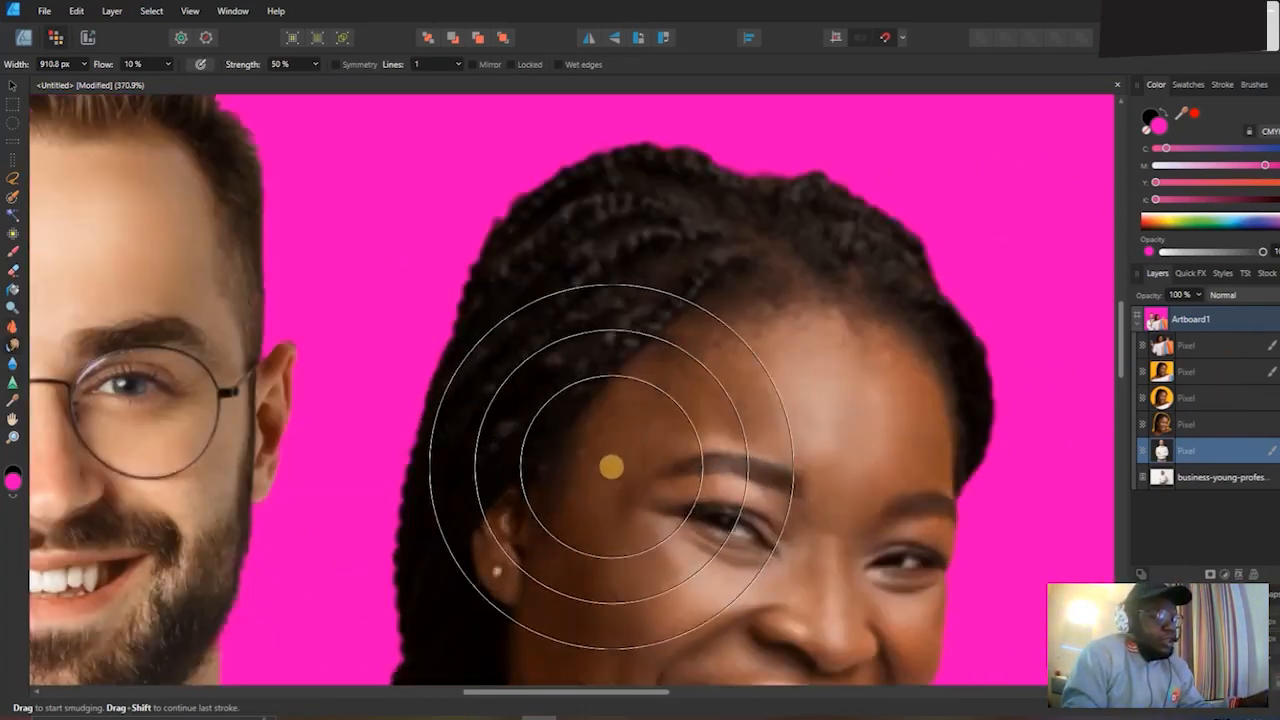
{"action": "key", "text": "bracketleft"}
{"action": "key", "text": "bracketleft"}
{"action": "key", "text": "bracketleft"}
{"action": "key", "text": "bracketleft"}
{"action": "key", "text": "bracketleft"}
{"action": "key", "text": "bracketleft"}
{"action": "key", "text": "bracketleft"}
{"action": "key", "text": "bracketleft"}
{"action": "key", "text": "bracketleft"}
{"action": "key", "text": "bracketleft"}
{"action": "key", "text": "bracketleft"}
{"action": "key", "text": "bracketleft"}
{"action": "key", "text": "bracketleft"}
{"action": "key", "text": "bracketleft"}
{"action": "key", "text": "bracketleft"}
{"action": "key", "text": "bracketleft"}
{"action": "key", "text": "bracketleft"}
{"action": "key", "text": "bracketleft"}
{"action": "key", "text": "bracketleft"}
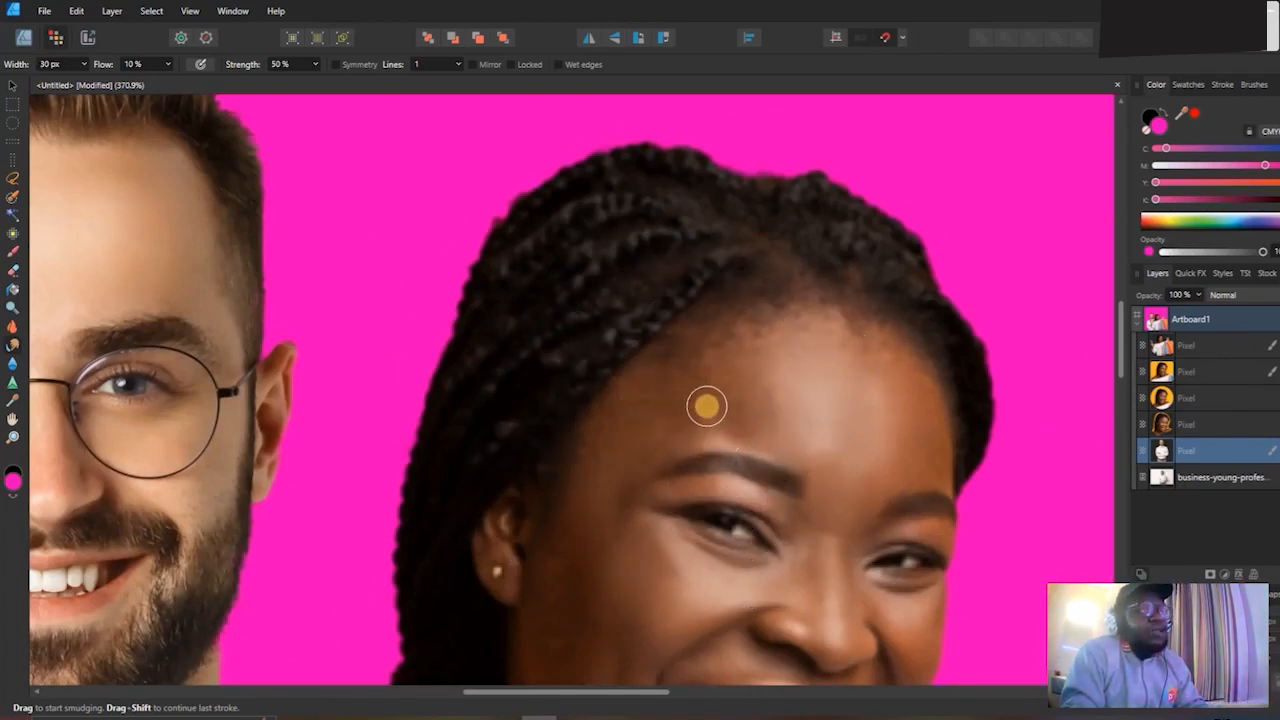
{"action": "left_click", "coordinate": [316, 63]}
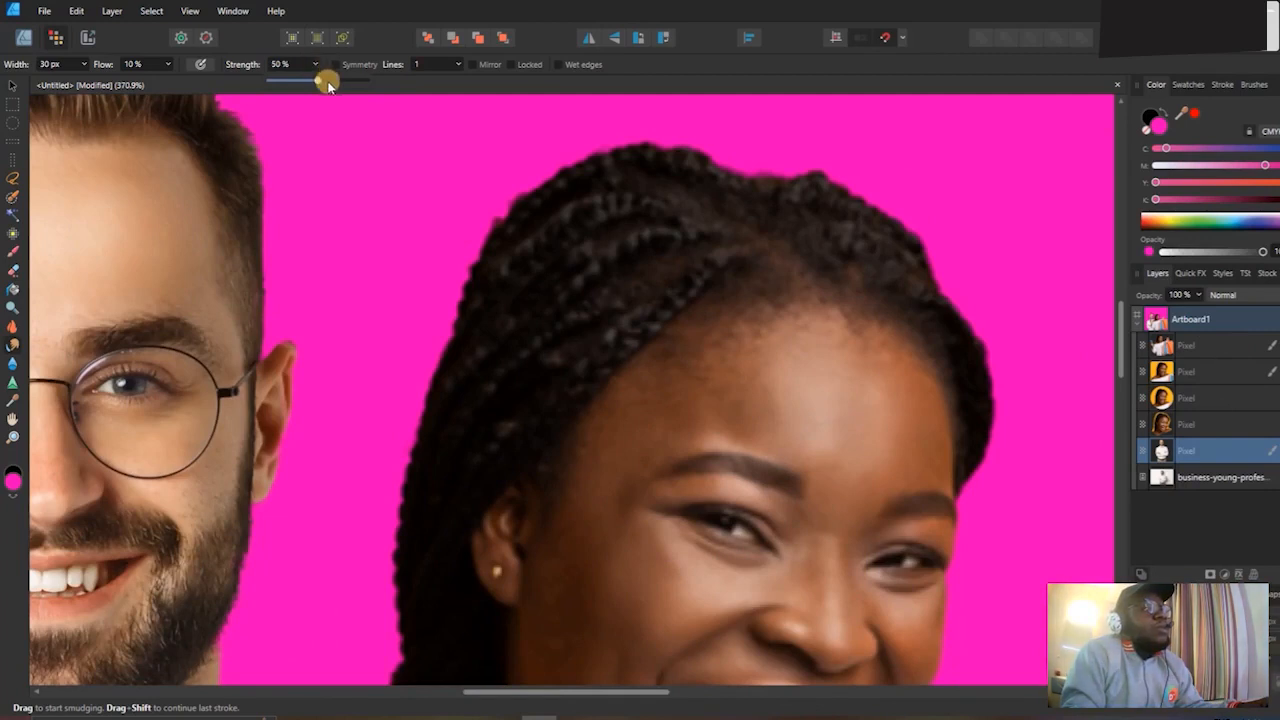
{"action": "left_click_drag", "start_coordinate": [328, 84], "coordinate": [346, 80]}
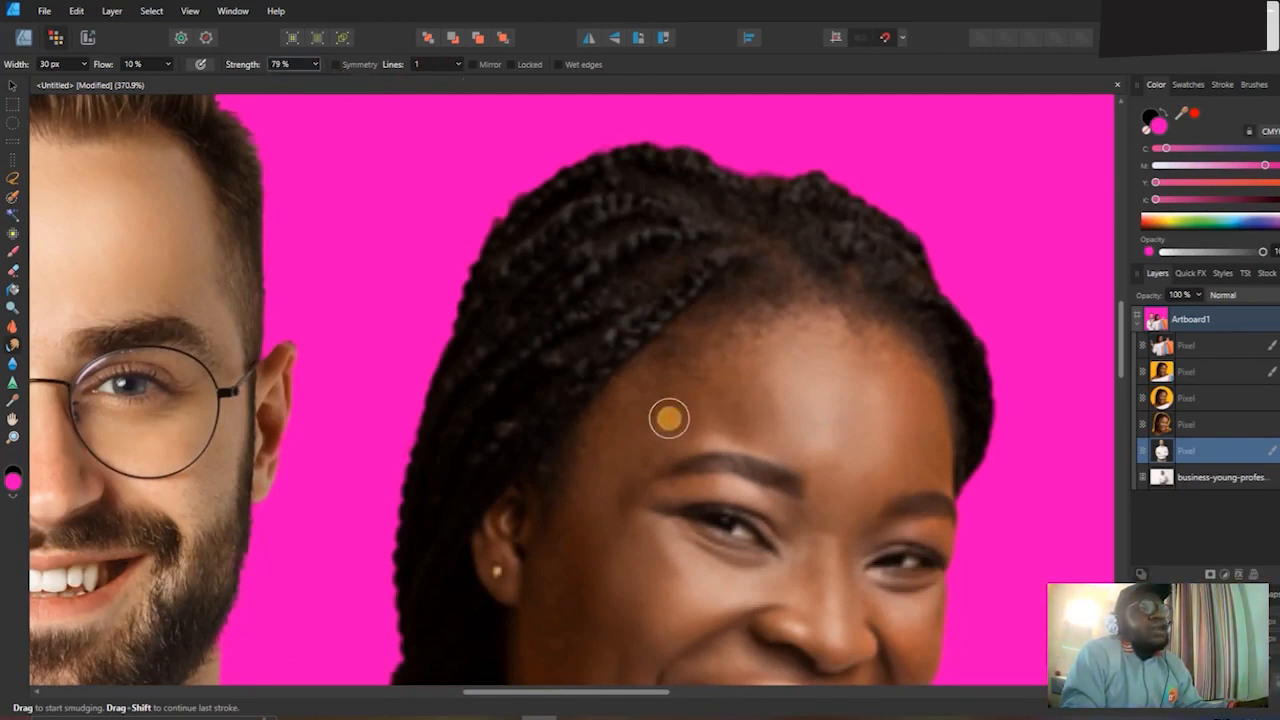
Smudge the stubble above the beard on the man's cheek nearest the woman to smooth the skin.
{"action": "scroll", "coordinate": [686, 434], "scroll_direction": "down", "scroll_amount": 5}
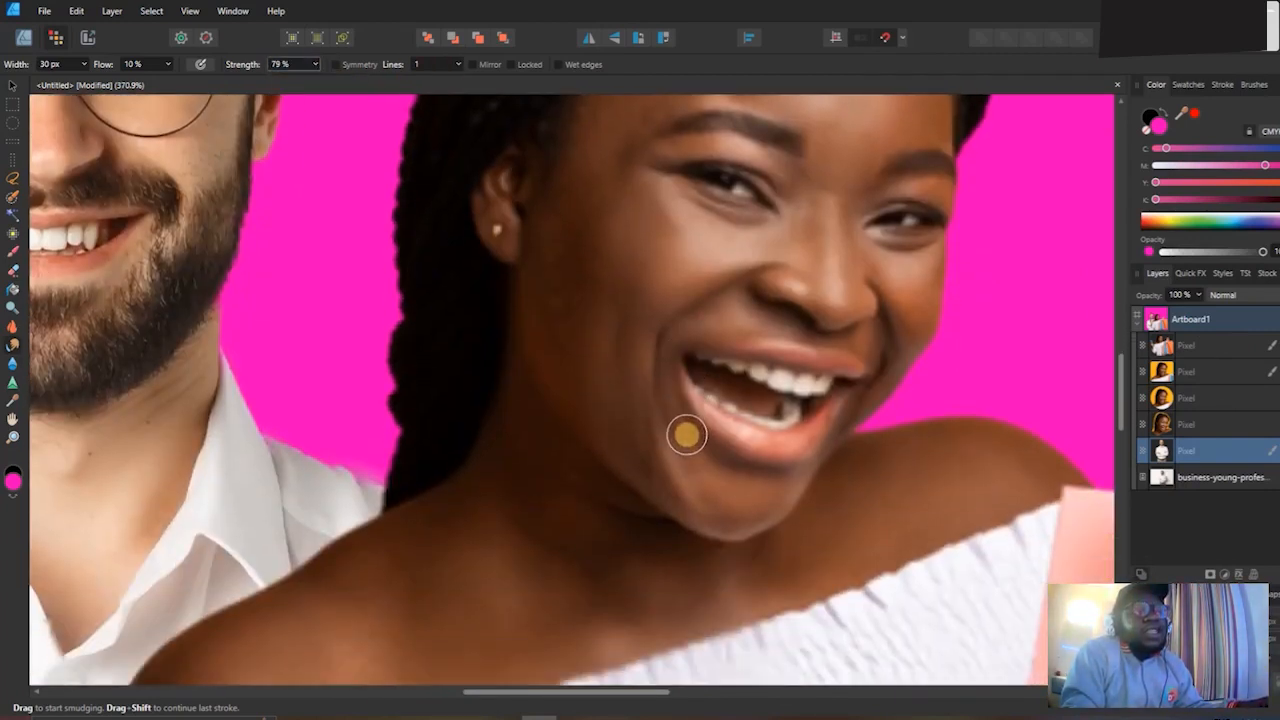
{"action": "scroll", "coordinate": [616, 360], "scroll_direction": "up", "scroll_amount": 3}
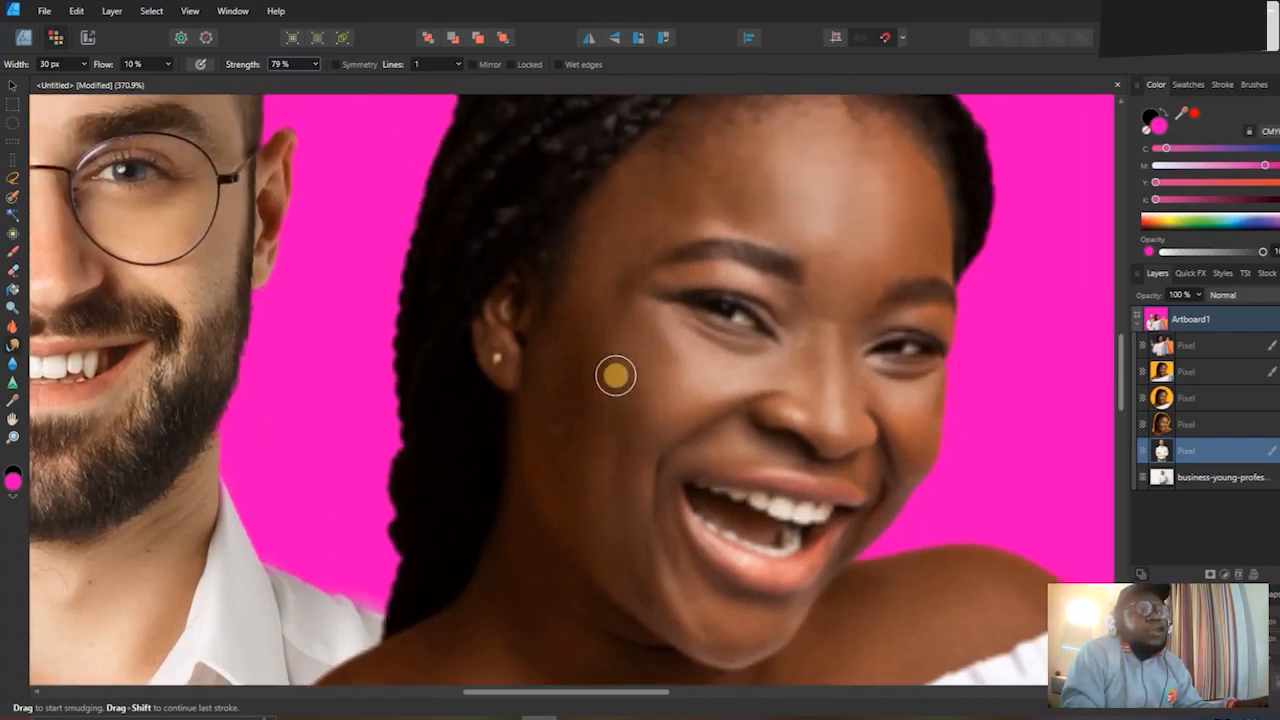
{"action": "scroll", "coordinate": [700, 371], "scroll_direction": "up", "scroll_amount": 3}
{"action": "scroll", "coordinate": [714, 371], "scroll_direction": "left", "scroll_amount": 3}
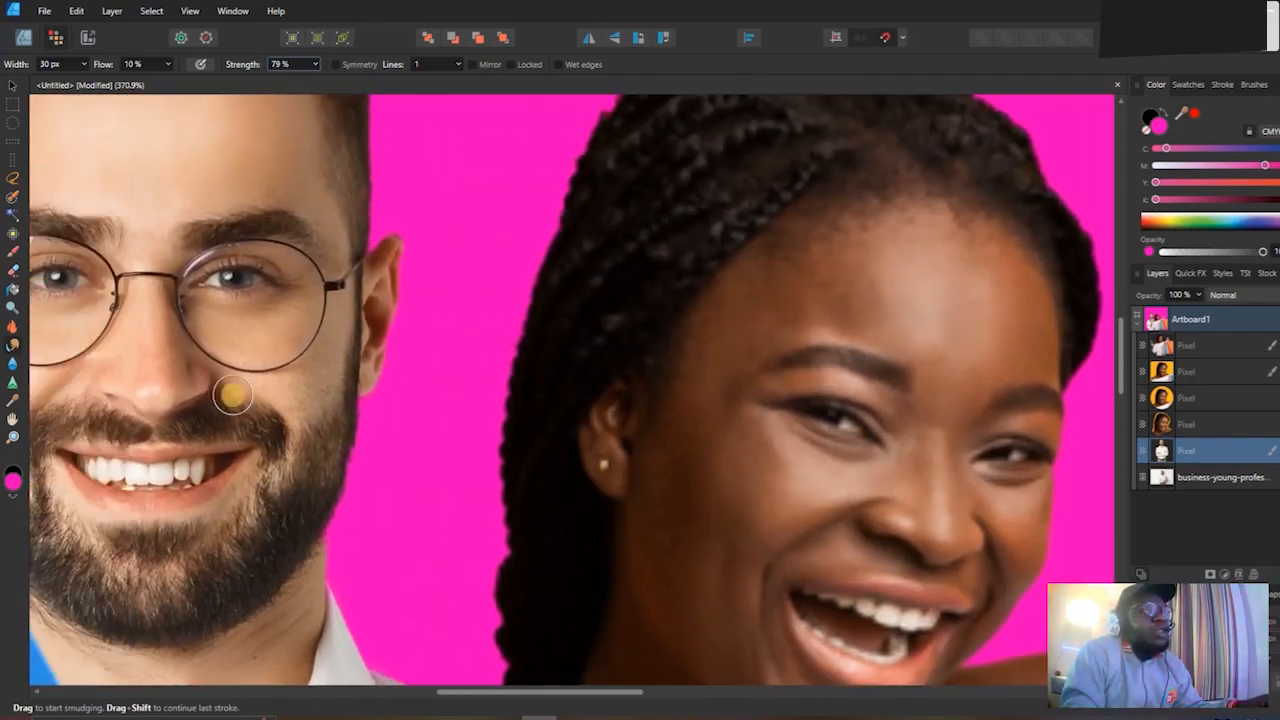
{"action": "scroll", "coordinate": [300, 390], "scroll_direction": "up", "scroll_amount": 4}
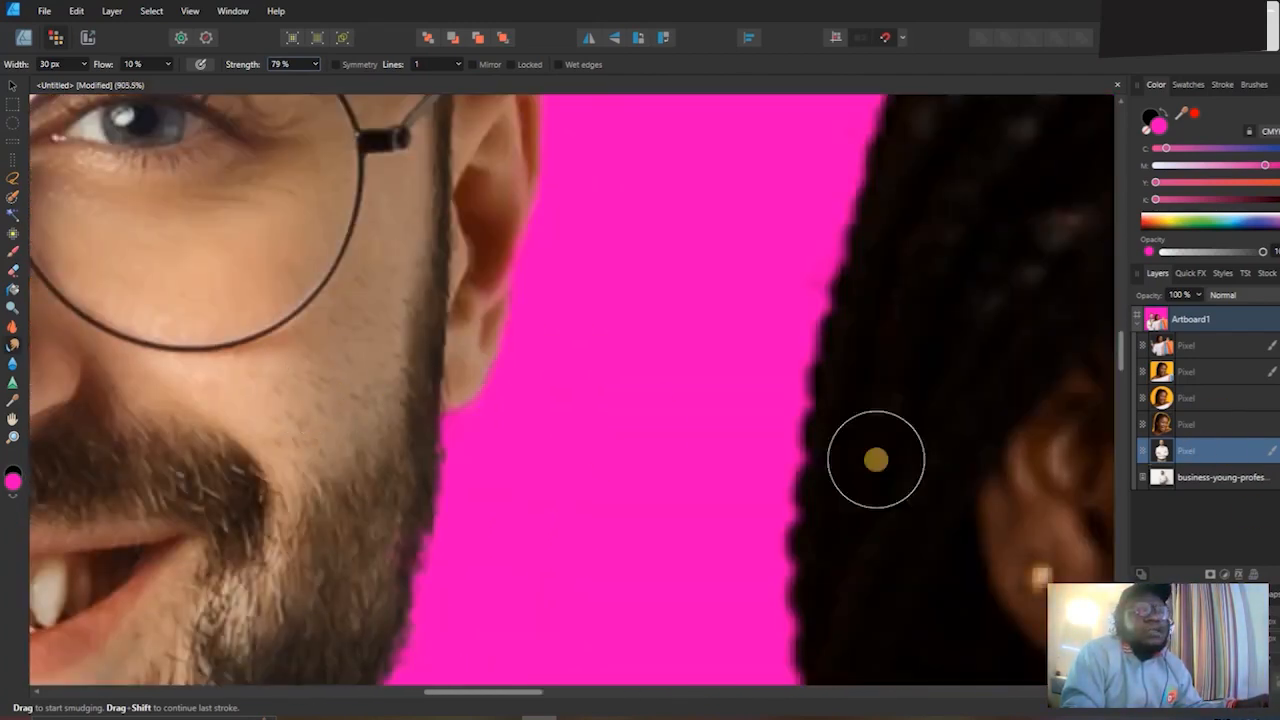
{"action": "scroll", "coordinate": [602, 477], "scroll_direction": "down", "scroll_amount": 3}
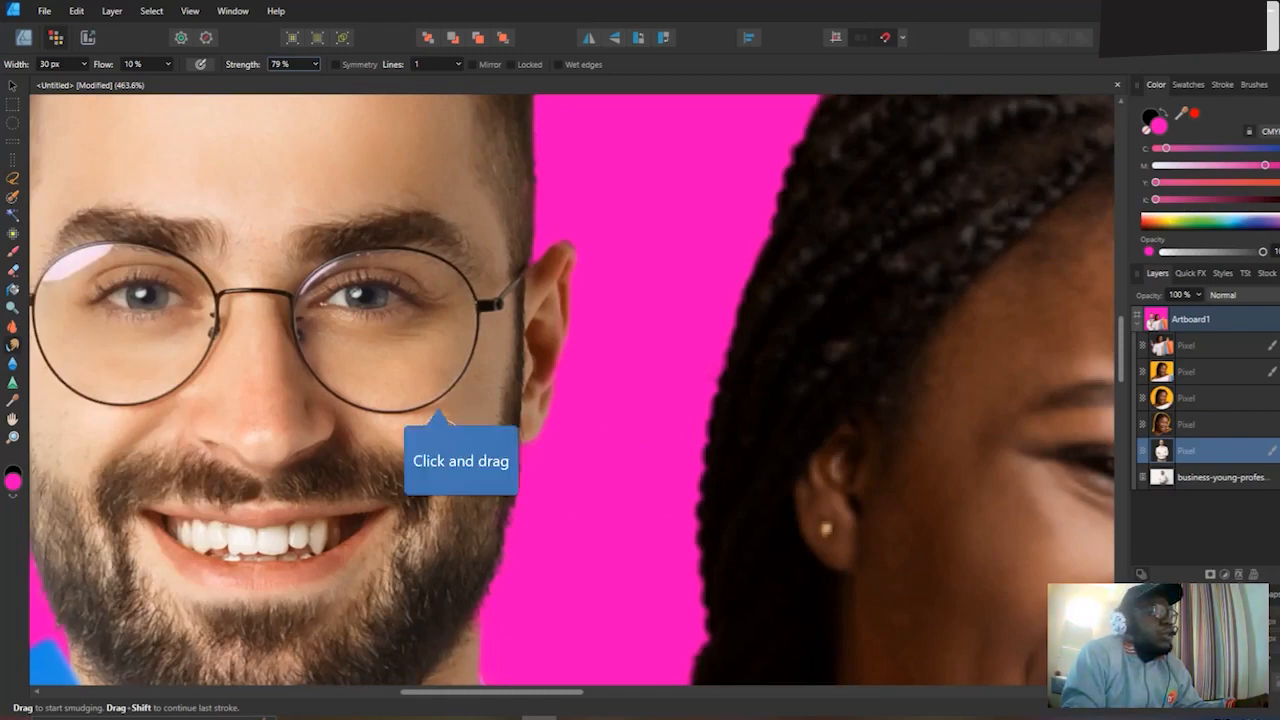
{"action": "double_click", "coordinate": [433, 442]}
{"action": "mouse_move", "coordinate": [468, 393]}
{"action": "left_mouse_down"}
{"action": "mouse_move", "coordinate": [480, 432]}
{"action": "mouse_move", "coordinate": [472, 380]}
{"action": "left_mouse_up"}
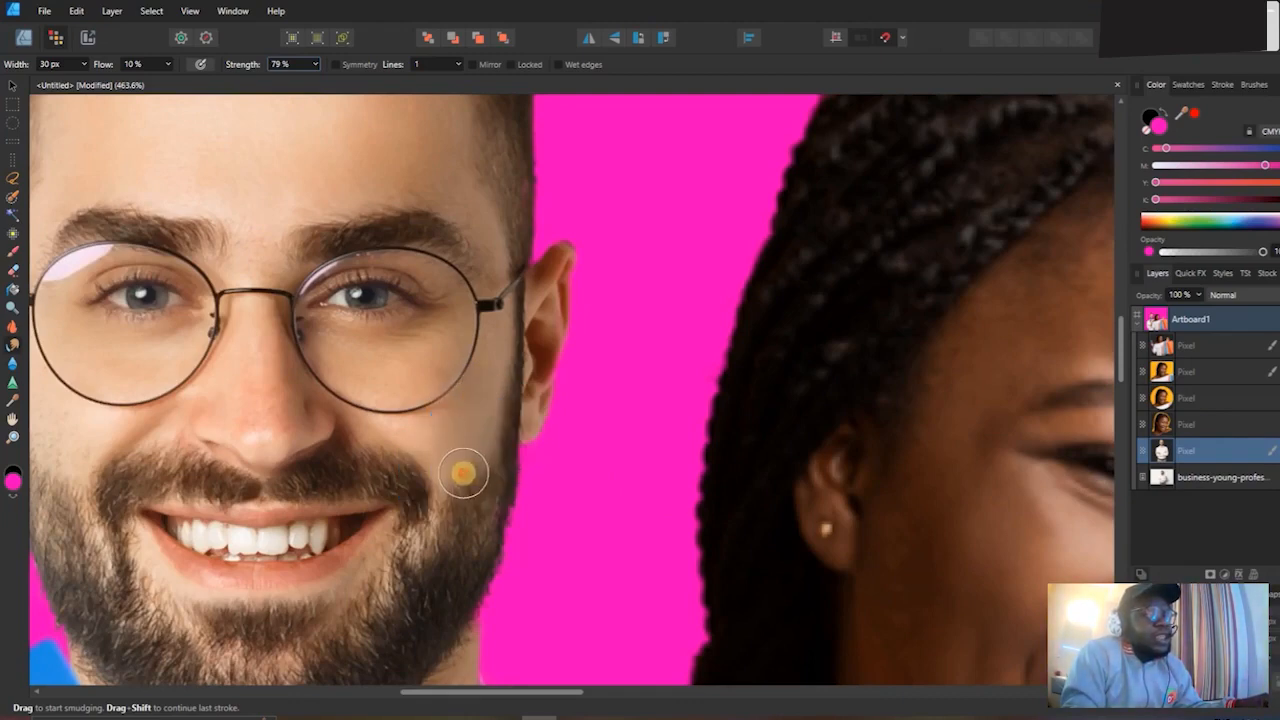
{"action": "left_click_drag", "start_coordinate": [472, 446], "coordinate": [438, 446]}
Smudge the stubble on the man's other cheek, below the lens on the side away from the woman.
{"action": "scroll", "coordinate": [436, 452], "scroll_direction": "down", "scroll_amount": 3}
{"action": "scroll", "coordinate": [429, 455], "scroll_direction": "left", "scroll_amount": 2}
{"action": "scroll", "coordinate": [389, 460], "scroll_direction": "down", "scroll_amount": 3}
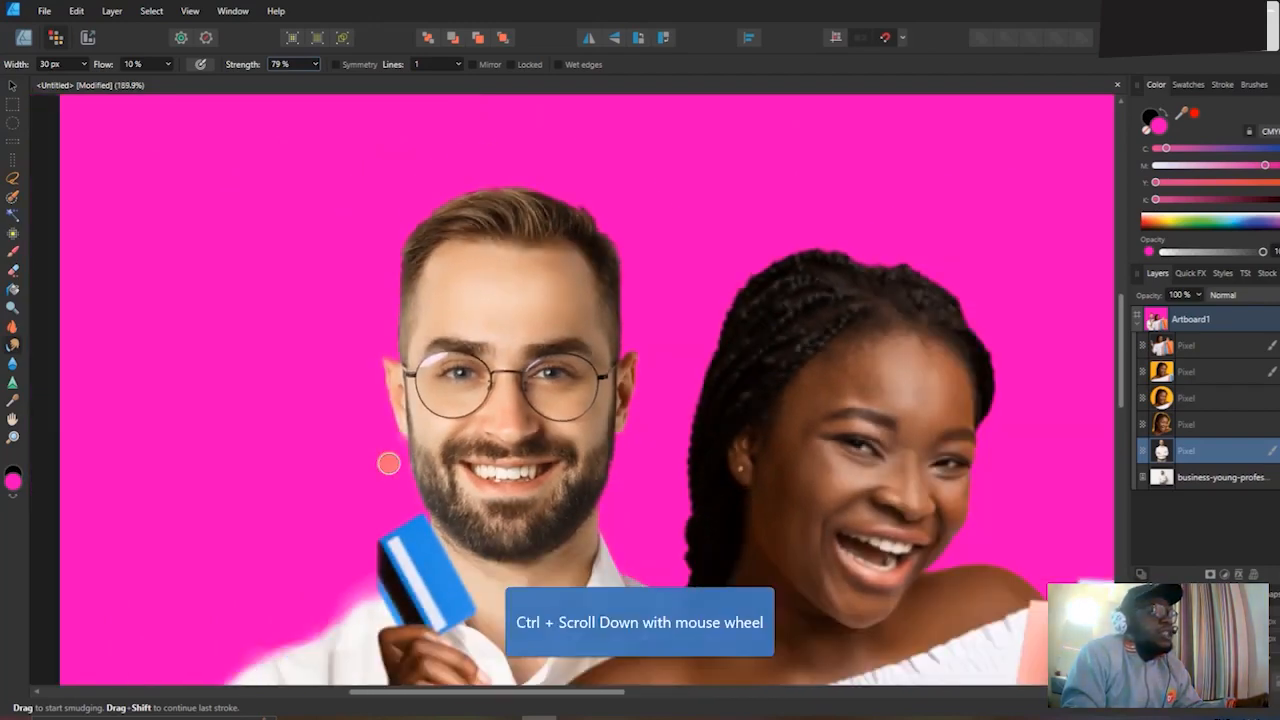
{"action": "scroll", "coordinate": [391, 447], "scroll_direction": "up", "scroll_amount": 3}
{"action": "scroll", "coordinate": [391, 447], "scroll_direction": "up", "scroll_amount": 3}
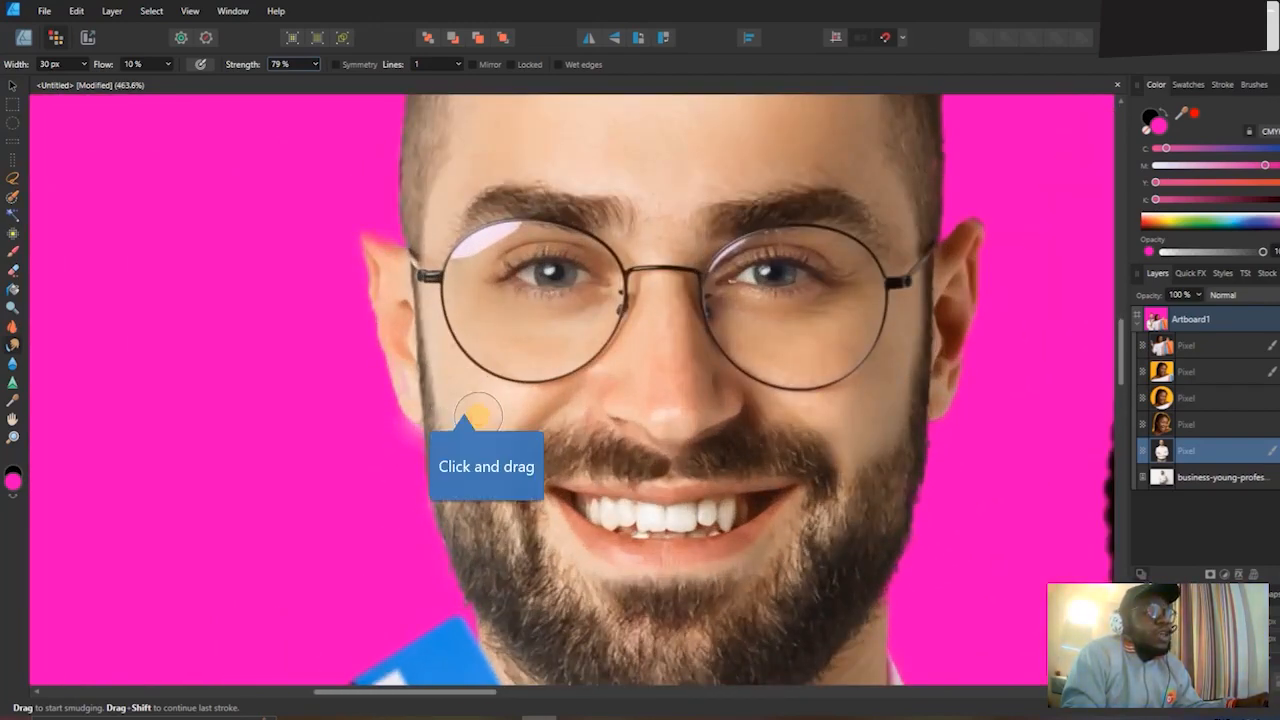
{"action": "mouse_move", "coordinate": [480, 452]}
{"action": "left_mouse_down"}
{"action": "mouse_move", "coordinate": [454, 387]}
{"action": "mouse_move", "coordinate": [497, 418]}
{"action": "mouse_move", "coordinate": [503, 391]}
{"action": "mouse_move", "coordinate": [451, 372]}
{"action": "mouse_move", "coordinate": [451, 404]}
{"action": "mouse_move", "coordinate": [491, 423]}
{"action": "left_mouse_up"}
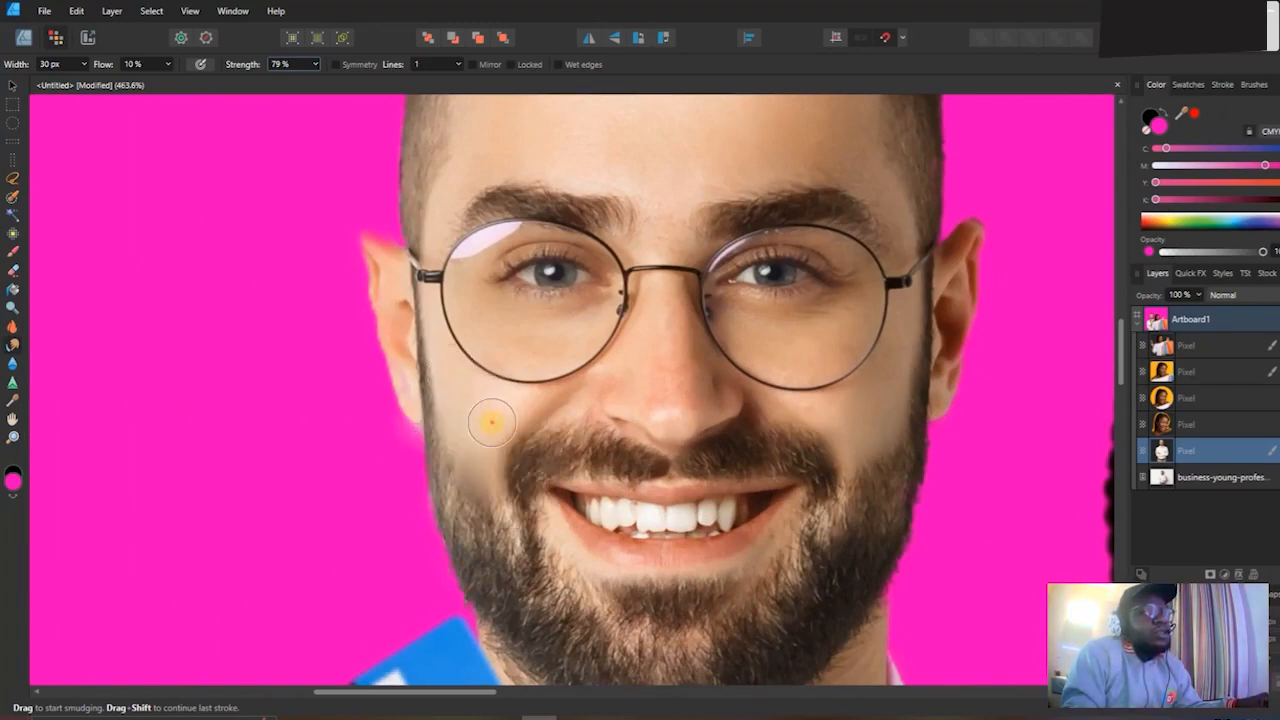
Set the Smudge Brush strength to 62%.
{"action": "scroll", "coordinate": [469, 460], "scroll_direction": "down", "scroll_amount": 8}
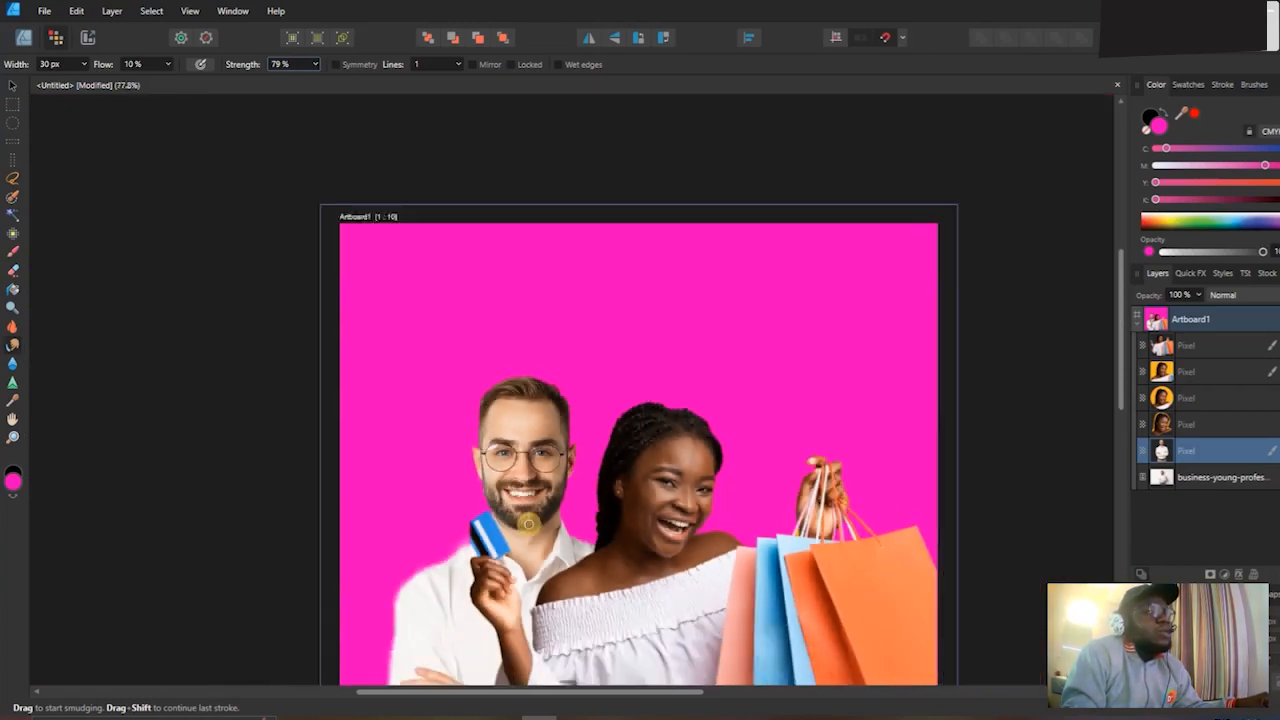
{"action": "scroll", "coordinate": [527, 524], "scroll_direction": "right", "scroll_amount": 2}
{"action": "scroll", "coordinate": [527, 524], "scroll_direction": "up", "scroll_amount": 4}
{"action": "scroll", "coordinate": [386, 514], "scroll_direction": "left", "scroll_amount": 2}
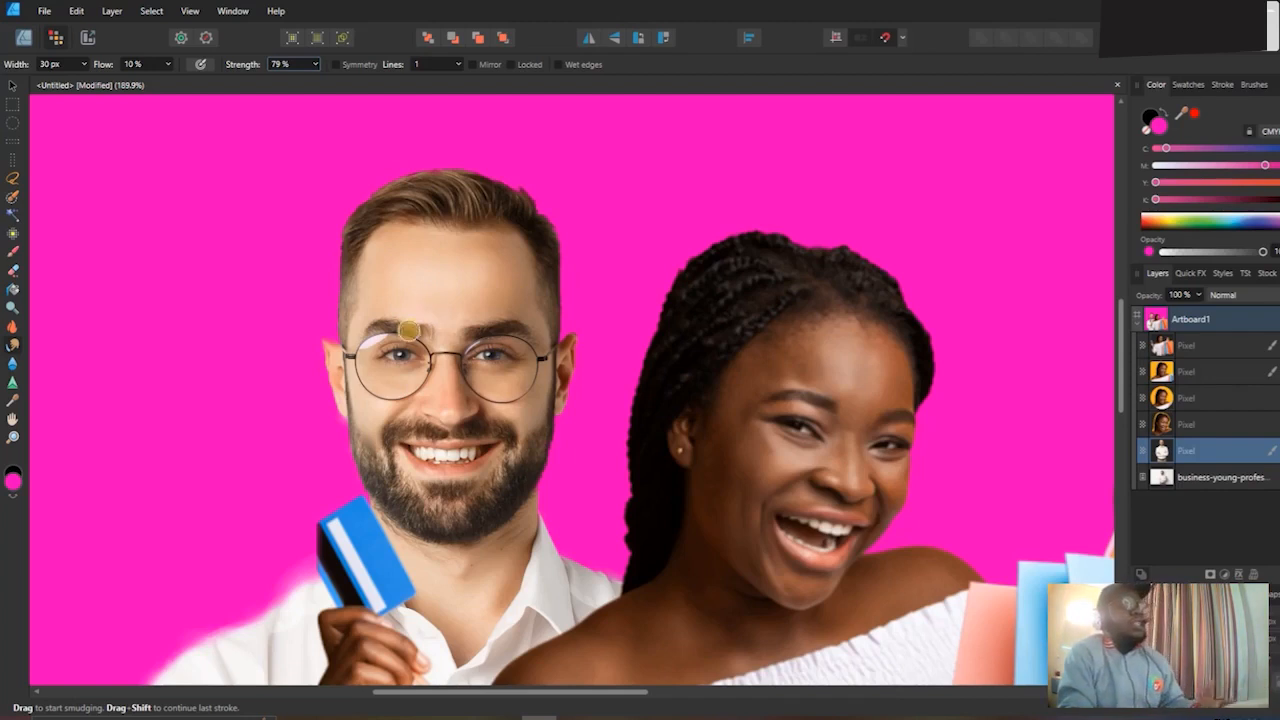
{"action": "left_click", "coordinate": [316, 64]}
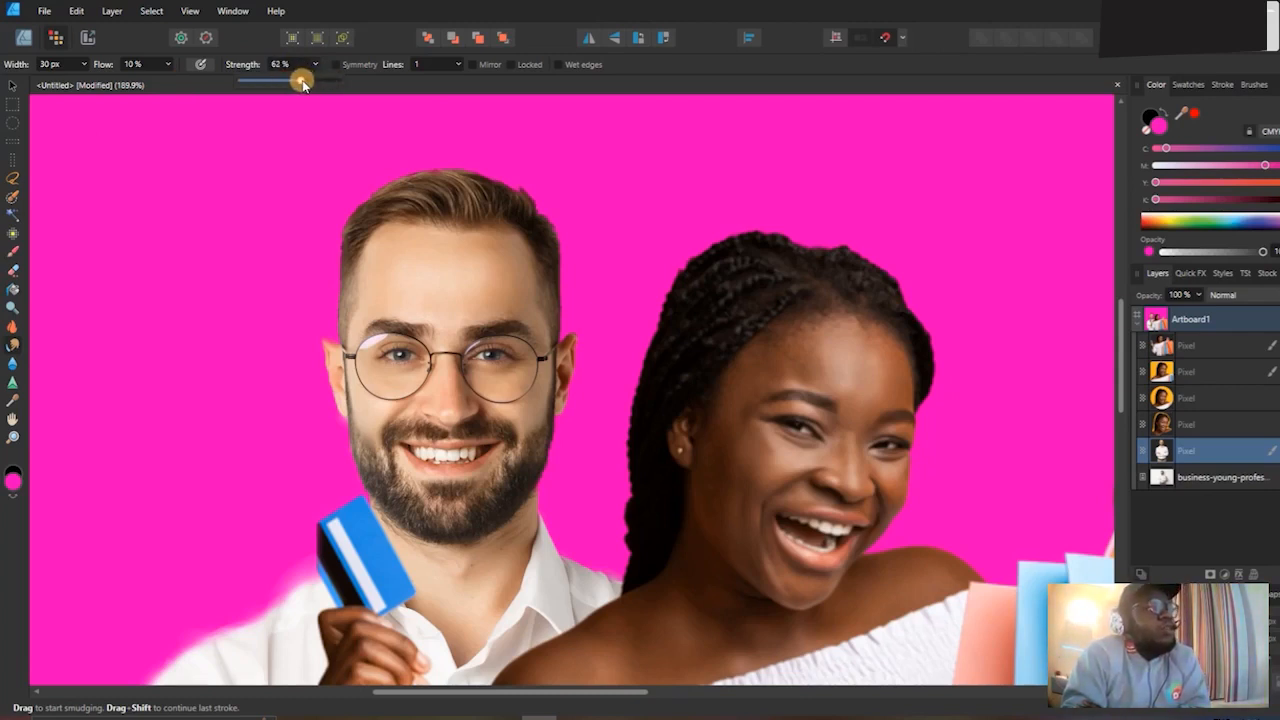
Set the Blur Brush width to 346.3 px for the man's face, and return to the Move Tool.
{"action": "left_click", "coordinate": [13, 365]}
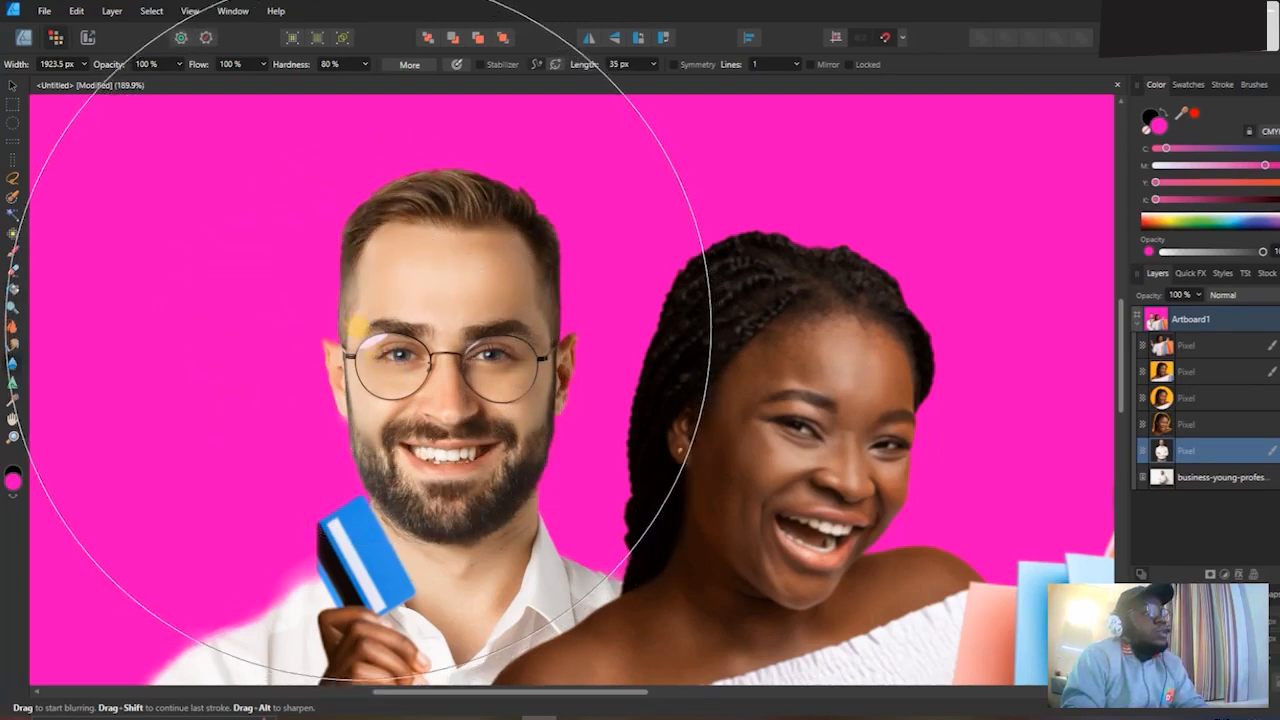
{"action": "key", "text": "bracketleft"}
{"action": "key", "text": "bracketleft"}
{"action": "key", "text": "bracketleft"}
{"action": "key", "text": "bracketleft"}
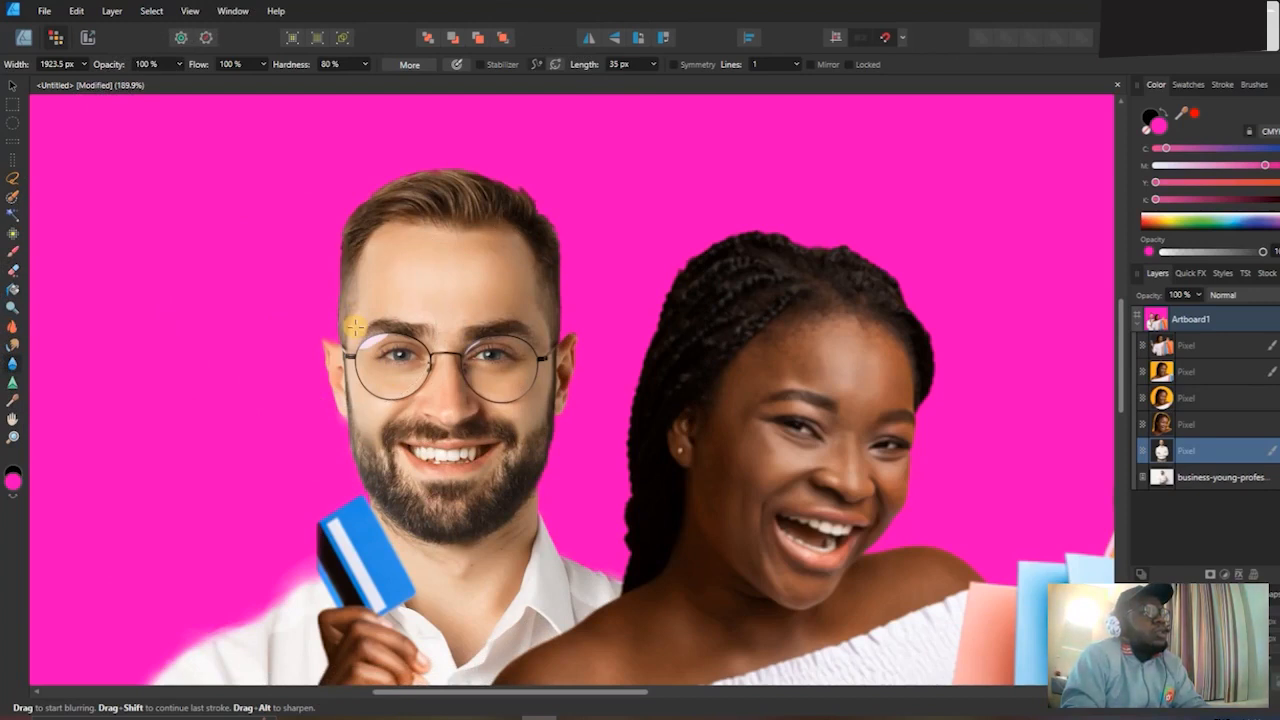
{"action": "scroll", "coordinate": [355, 327], "scroll_direction": "down", "scroll_amount": 2}
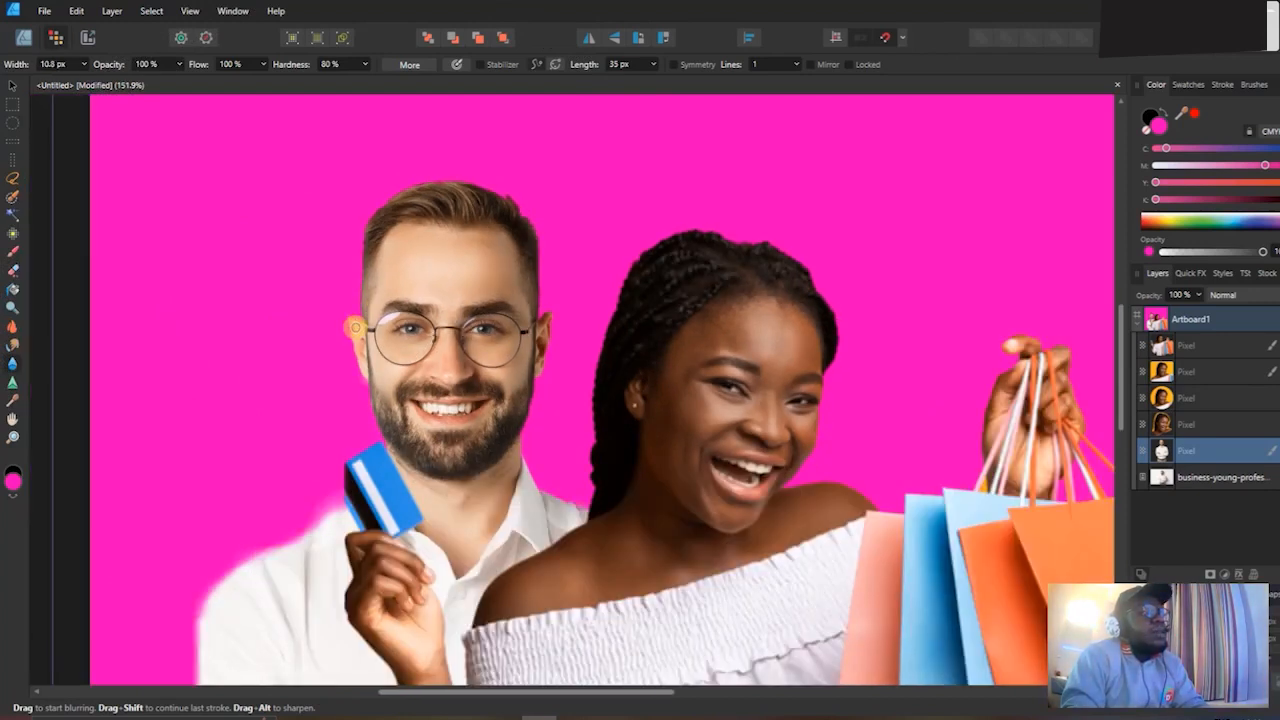
{"action": "key", "text": "bracketright"}
{"action": "key", "text": "bracketright"}
{"action": "key", "text": "bracketright"}
{"action": "key", "text": "bracketright"}
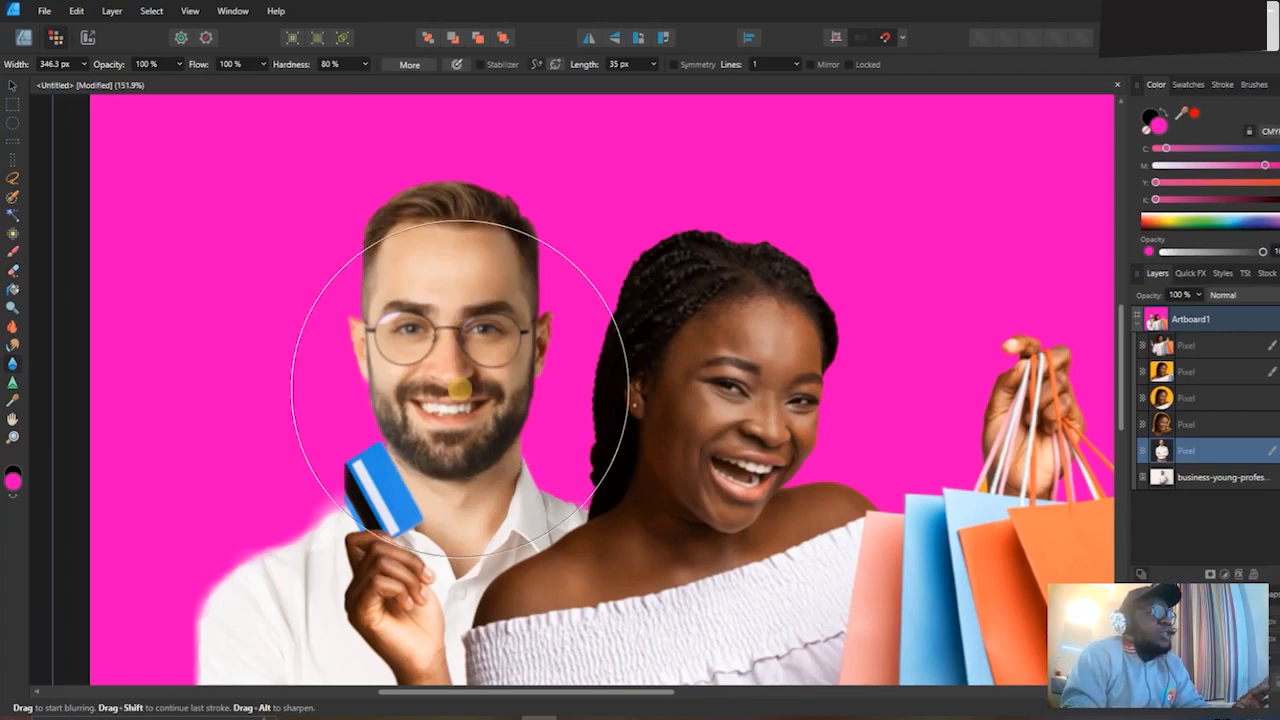
{"action": "left_click", "coordinate": [12, 88]}
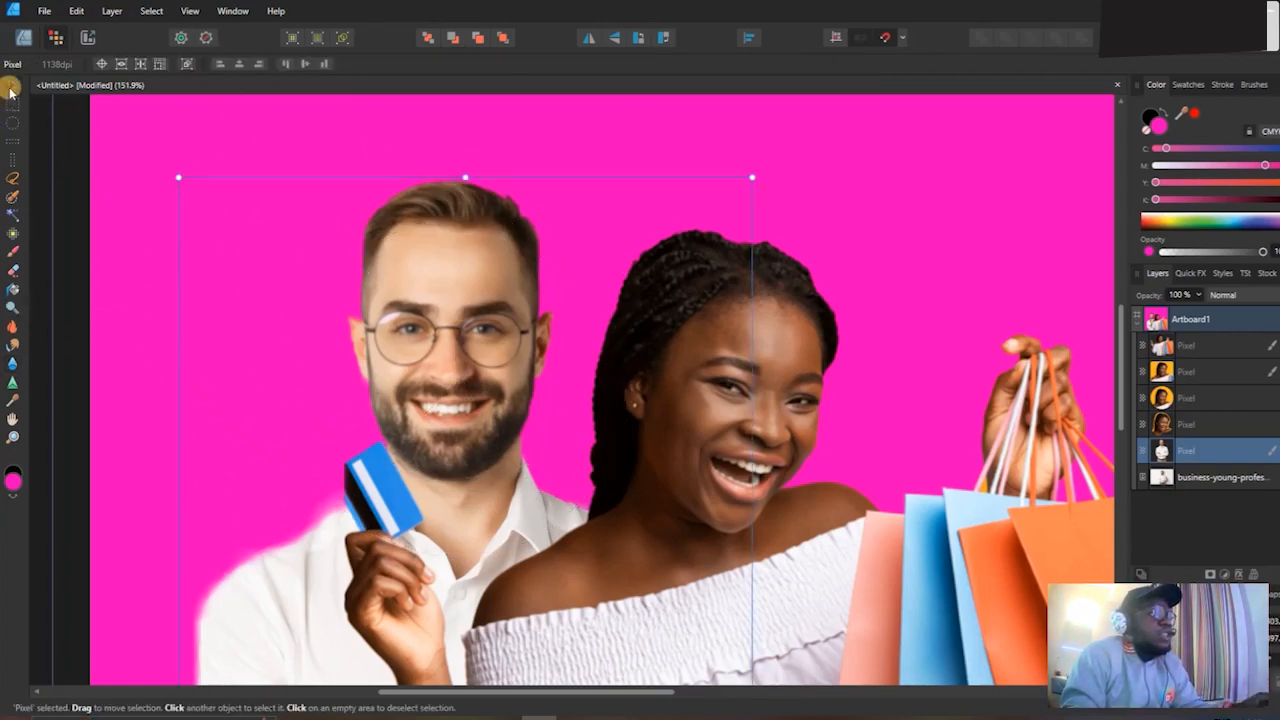
Deselect the man's pixel layer on the artboard.
{"action": "left_click", "coordinate": [232, 218]}
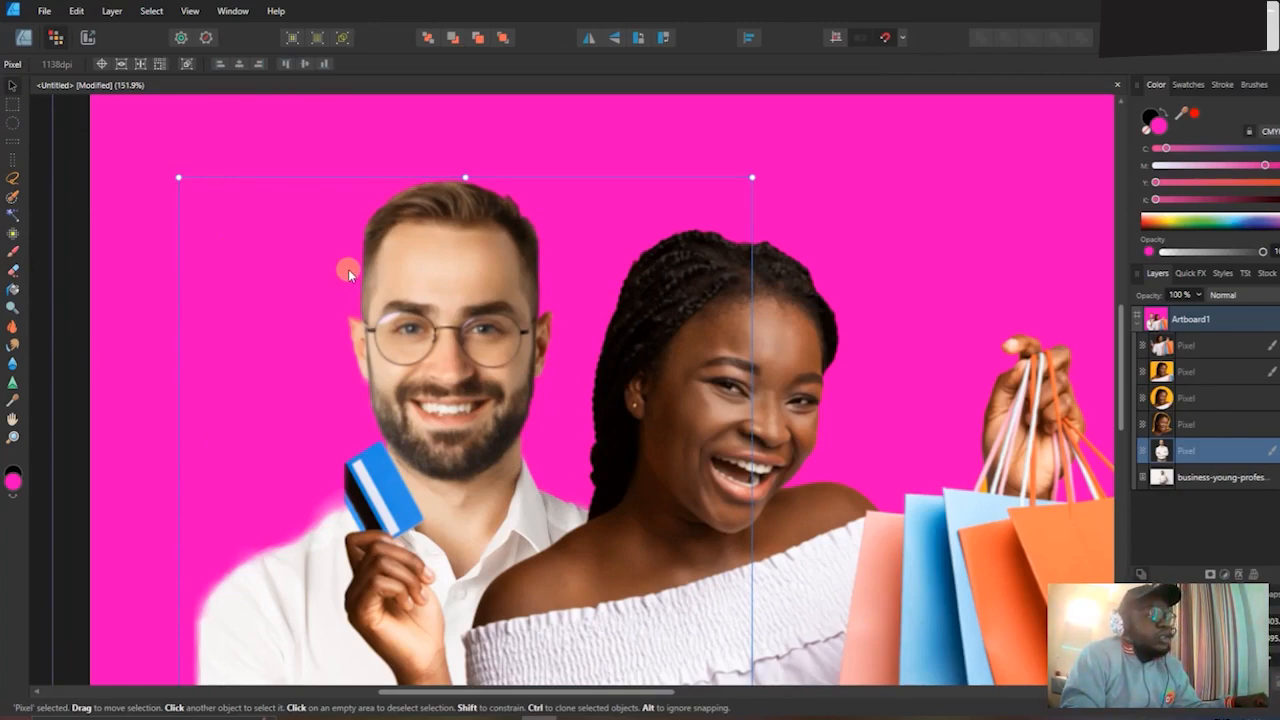
{"action": "scroll", "coordinate": [346, 264], "scroll_direction": "down", "scroll_amount": 3}
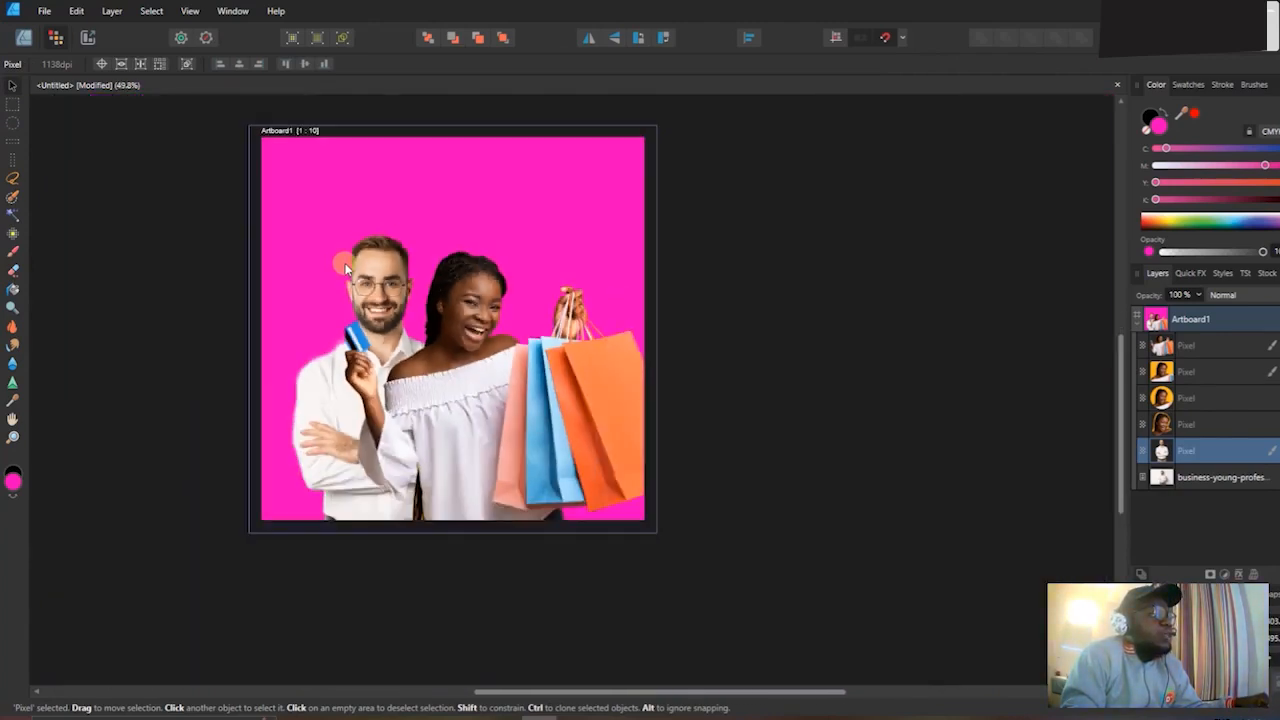
{"action": "scroll", "coordinate": [340, 260], "scroll_direction": "up", "scroll_amount": 2}
{"action": "scroll", "coordinate": [331, 258], "scroll_direction": "left", "scroll_amount": 3}
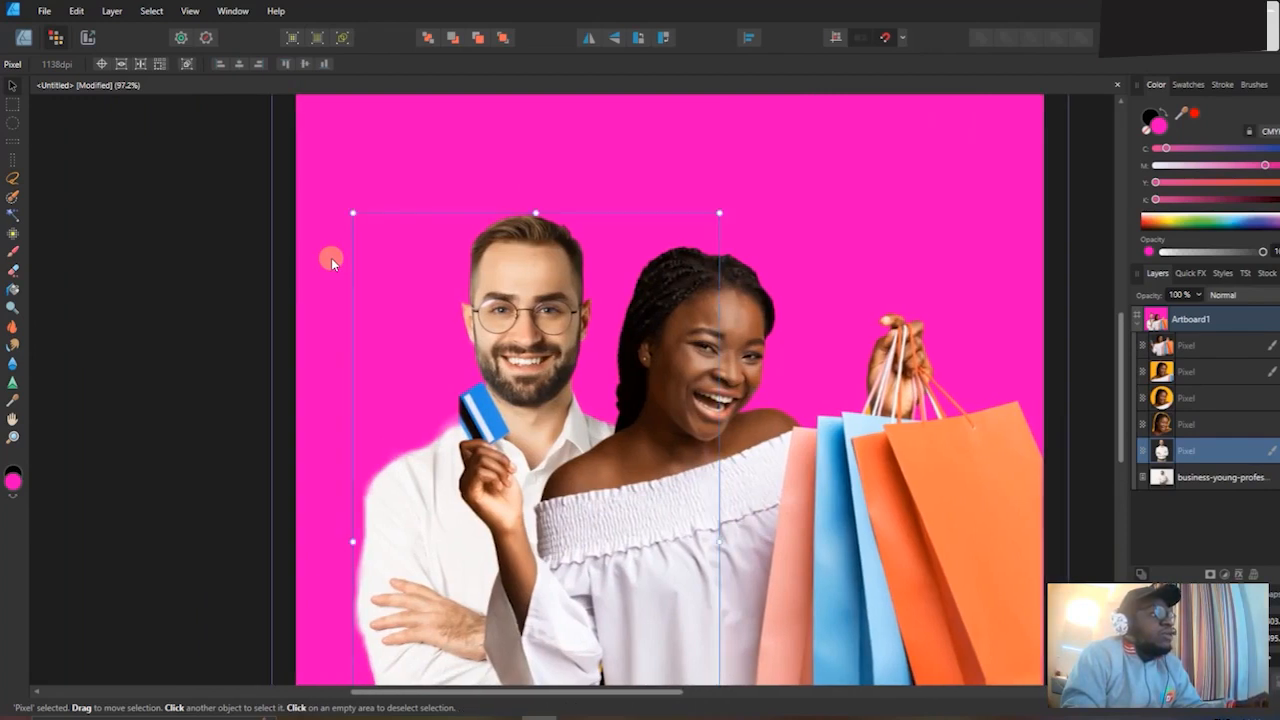
{"action": "left_click", "coordinate": [222, 333]}
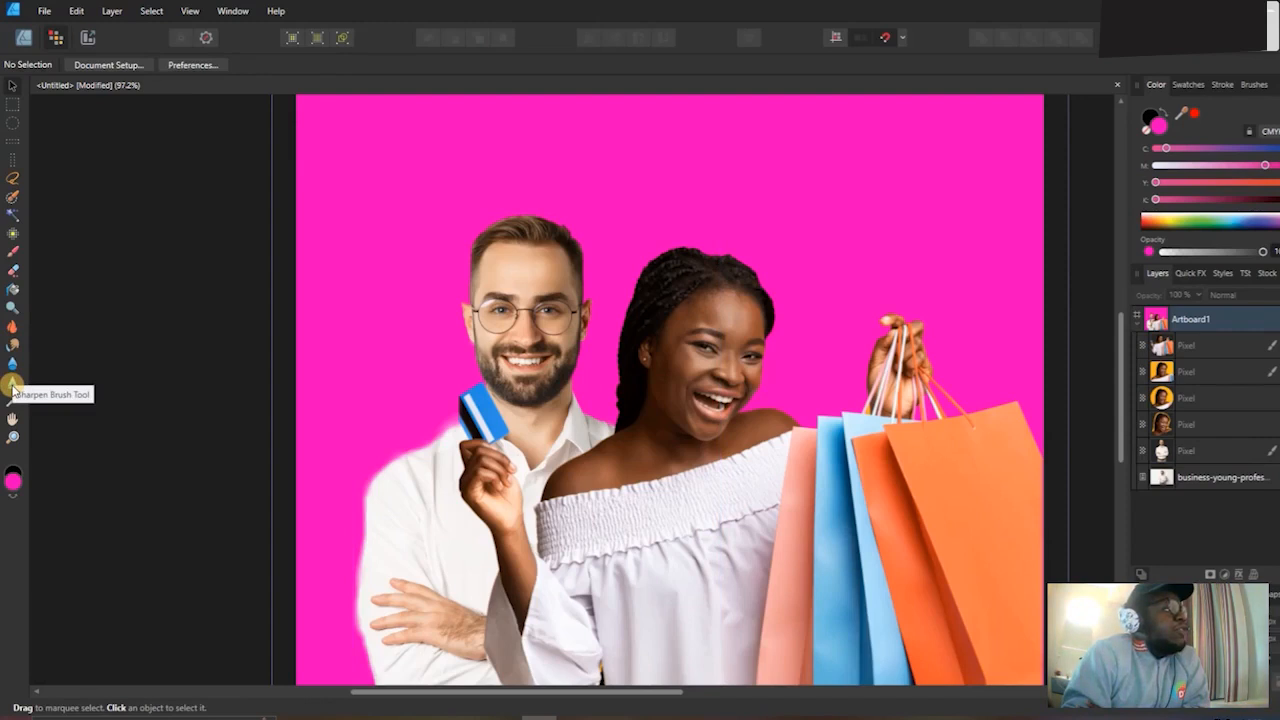
Activate the Sharpen Brush Tool and select the pixel layer of the woman holding the shopping bags.
{"action": "left_click", "coordinate": [12, 385]}
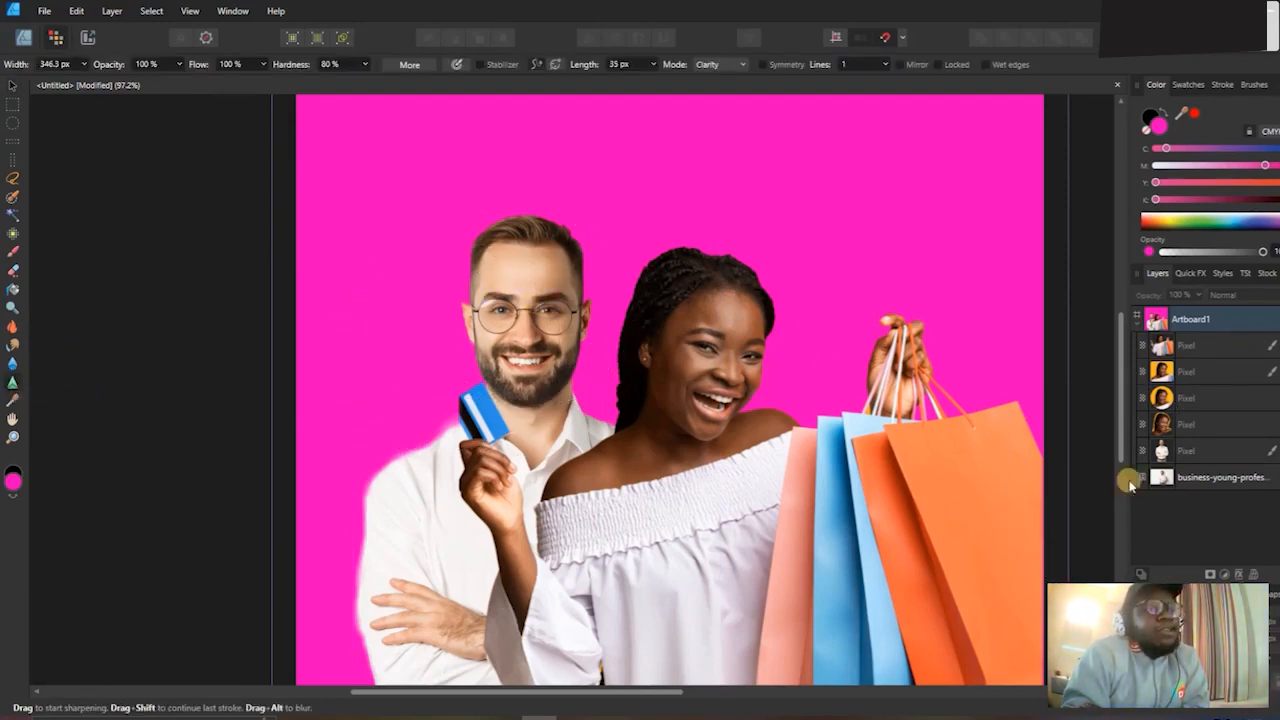
{"action": "left_click", "coordinate": [1211, 453]}
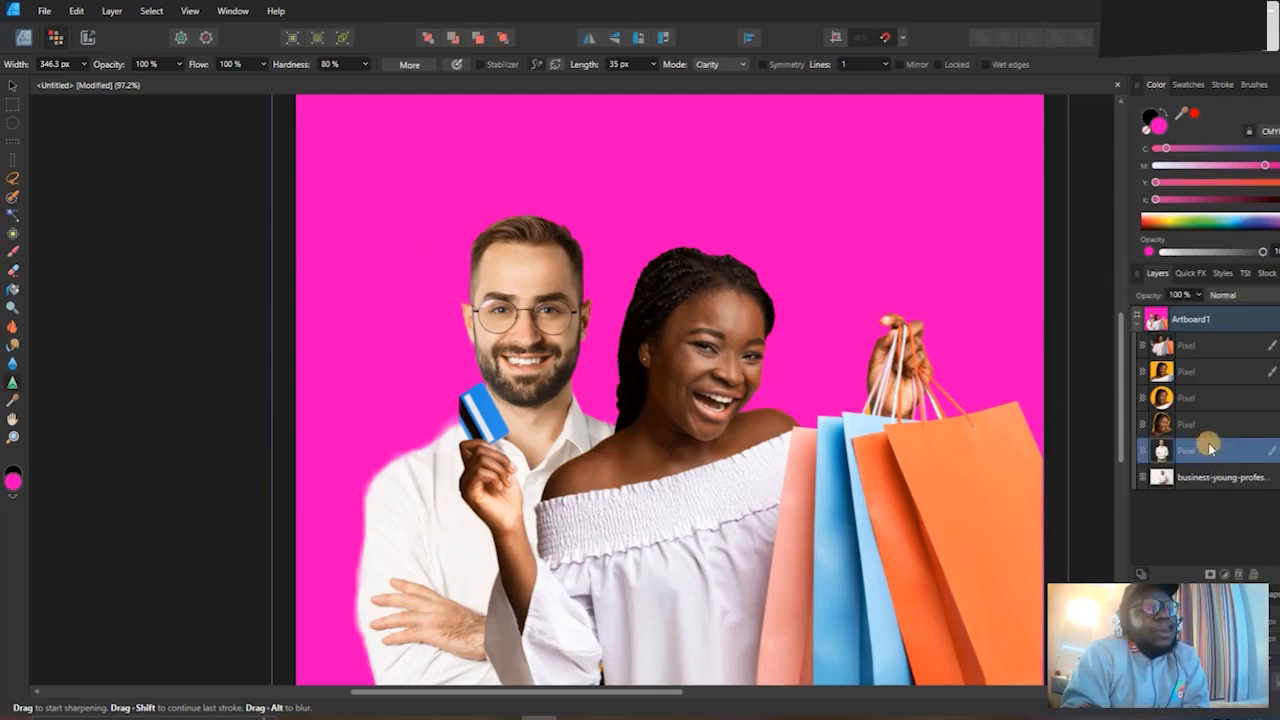
{"action": "left_click", "coordinate": [1192, 347]}
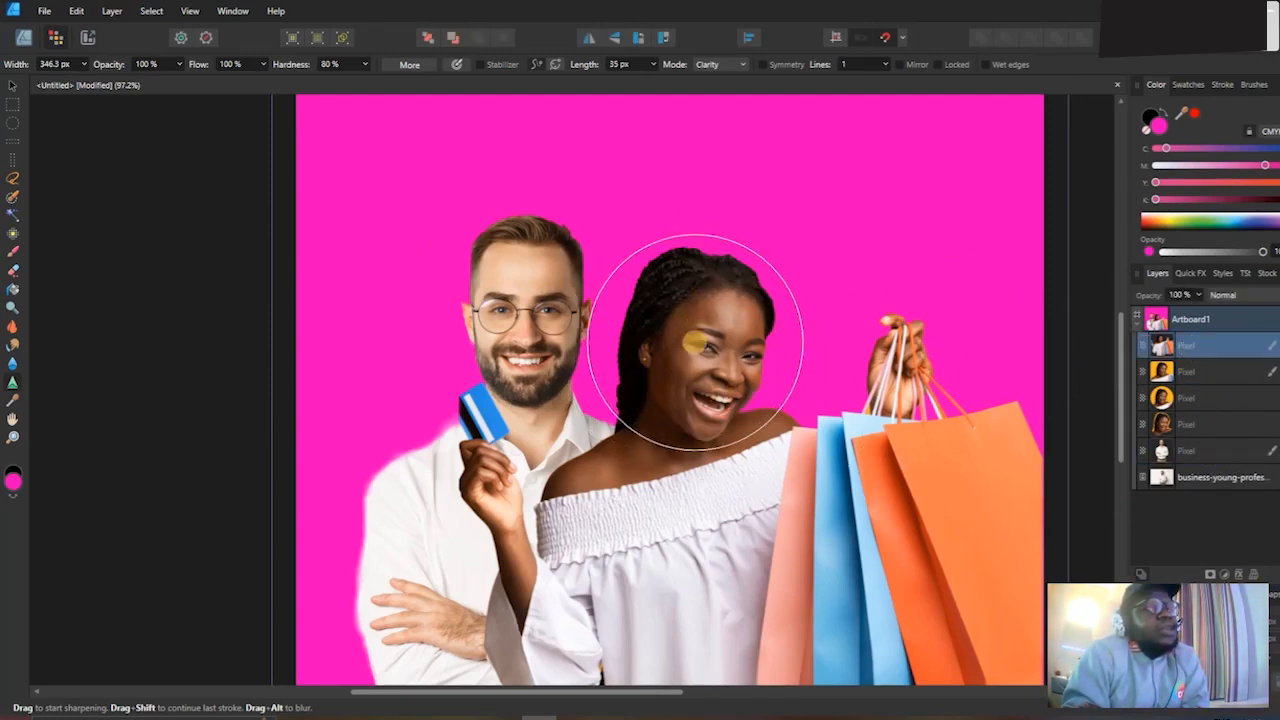
{"action": "left_click", "coordinate": [262, 66]}
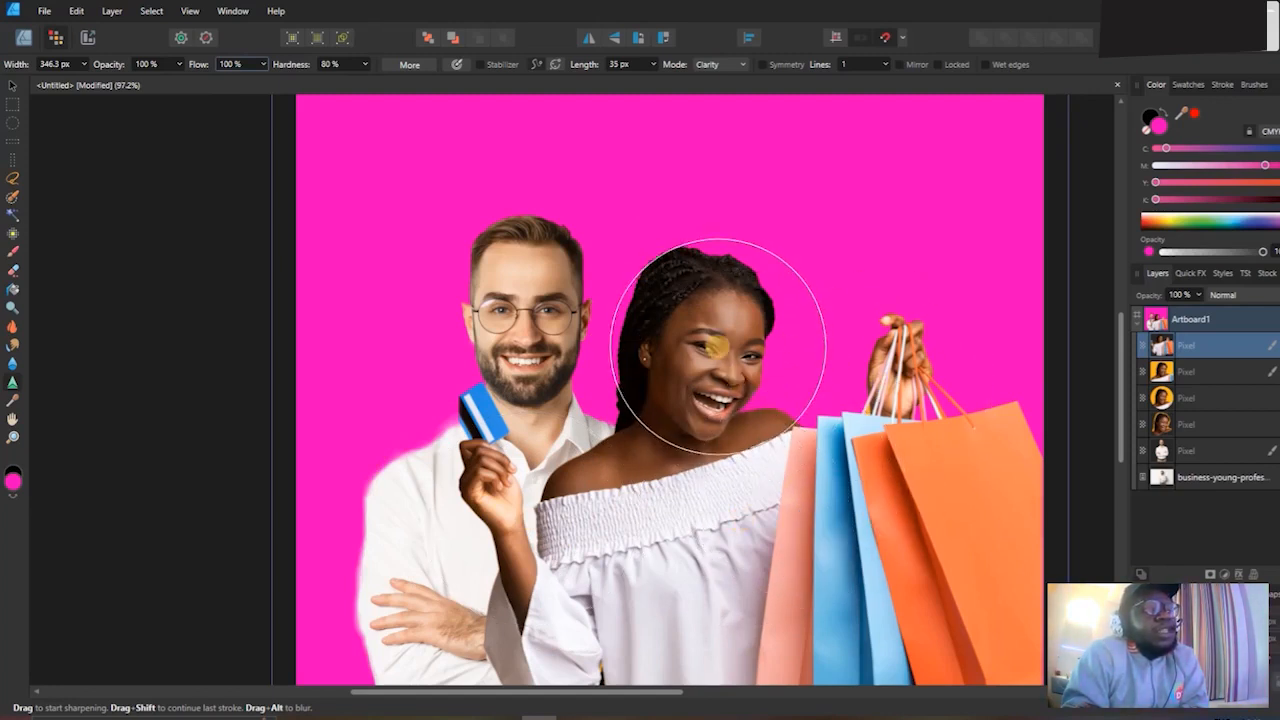
Try a Sharpen Brush stroke on the woman's face and neck area, undo it, and return to the Move Tool.
{"action": "scroll", "coordinate": [685, 530], "scroll_direction": "down", "scroll_amount": 3}
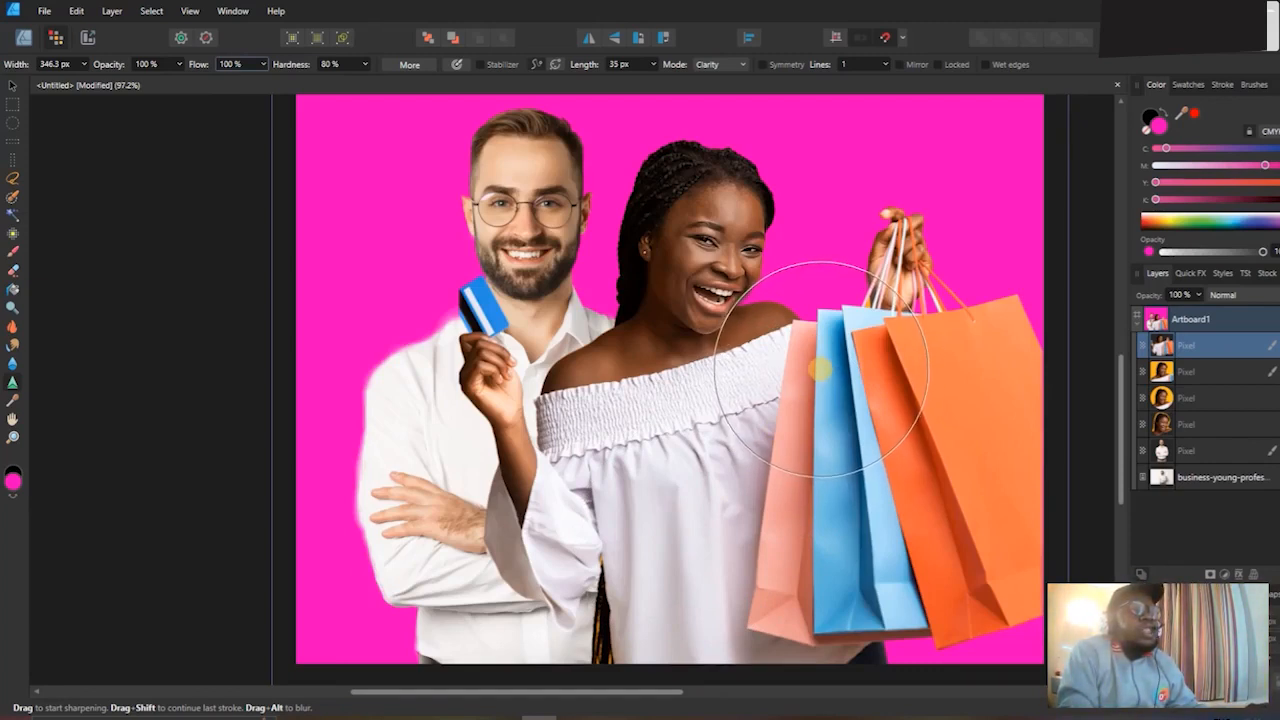
{"action": "scroll", "coordinate": [820, 368], "scroll_direction": "down", "scroll_amount": 3}
{"action": "scroll", "coordinate": [848, 322], "scroll_direction": "up", "scroll_amount": 1}
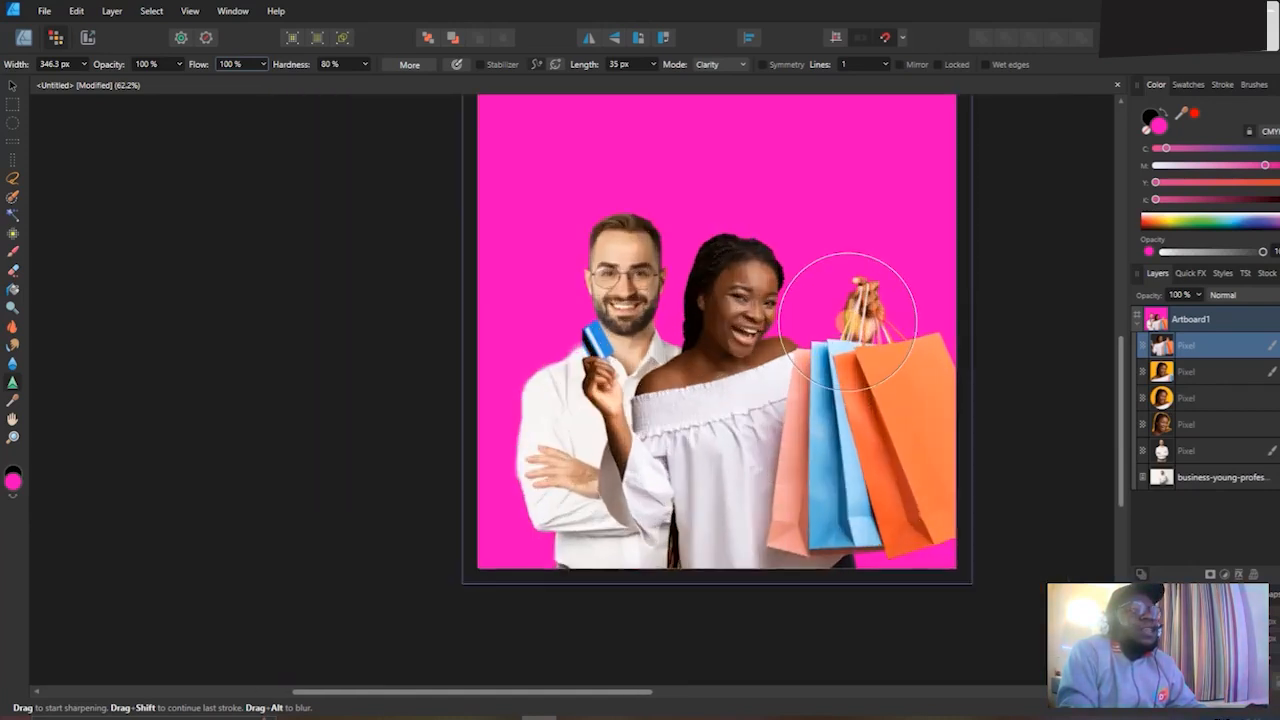
{"action": "scroll", "coordinate": [848, 322], "scroll_direction": "up", "scroll_amount": 1}
{"action": "mouse_move", "coordinate": [722, 388]}
{"action": "left_mouse_down"}
{"action": "mouse_move", "coordinate": [749, 371]}
{"action": "mouse_move", "coordinate": [734, 372]}
{"action": "left_mouse_up"}
{"action": "key", "text": "ctrl+z"}
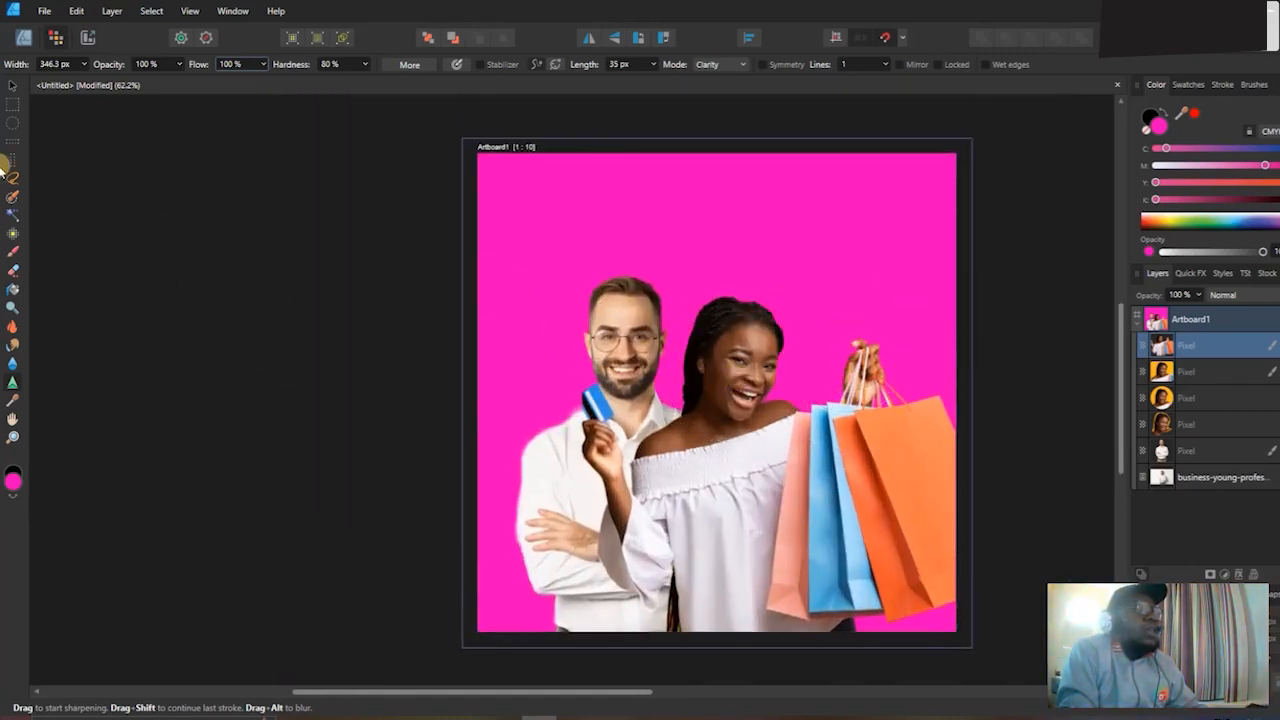
{"action": "left_click", "coordinate": [12, 86]}
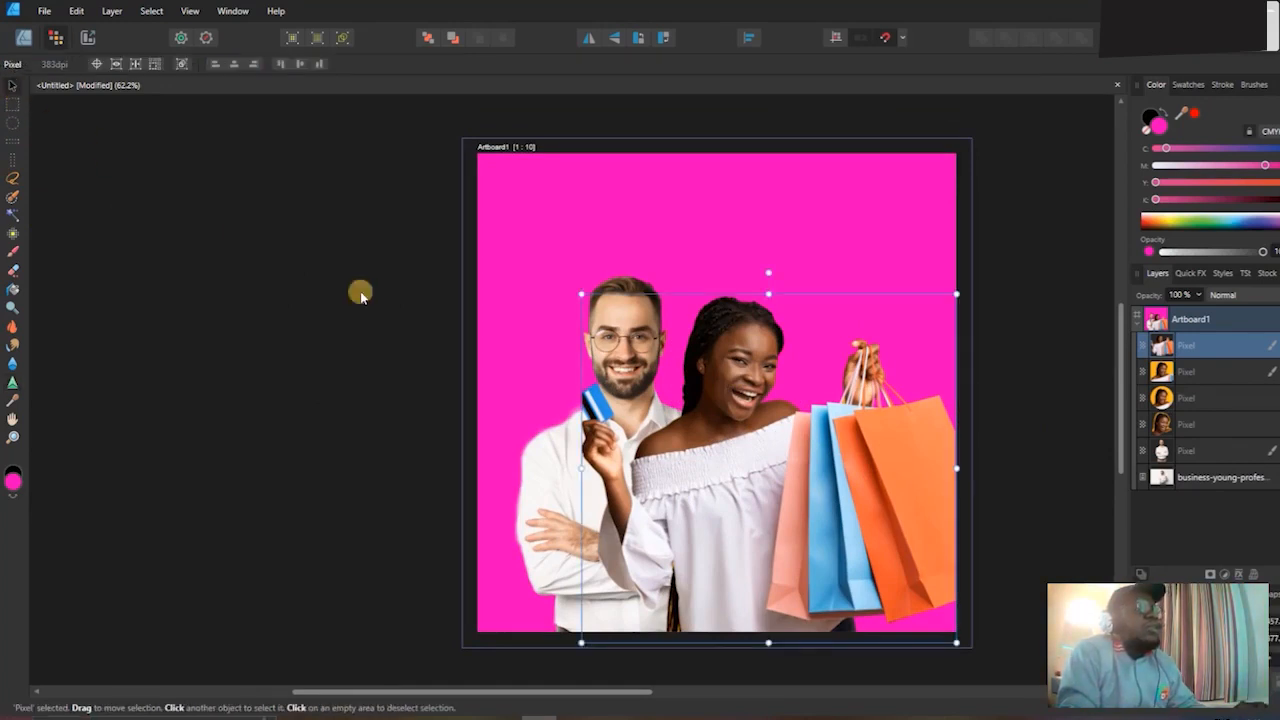
Go through the Color Picker, View and Zoom Tools in turn, and return to the Move Tool.
{"action": "left_click", "coordinate": [14, 402]}
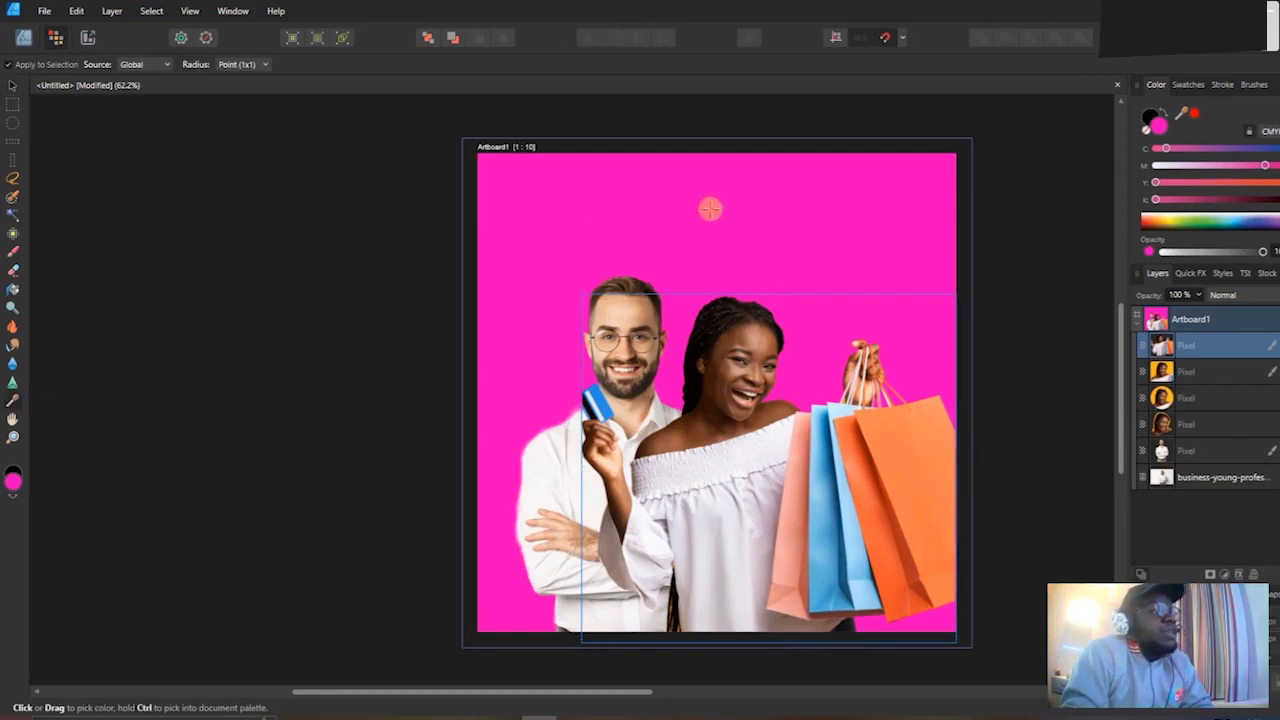
{"action": "left_click", "coordinate": [15, 419]}
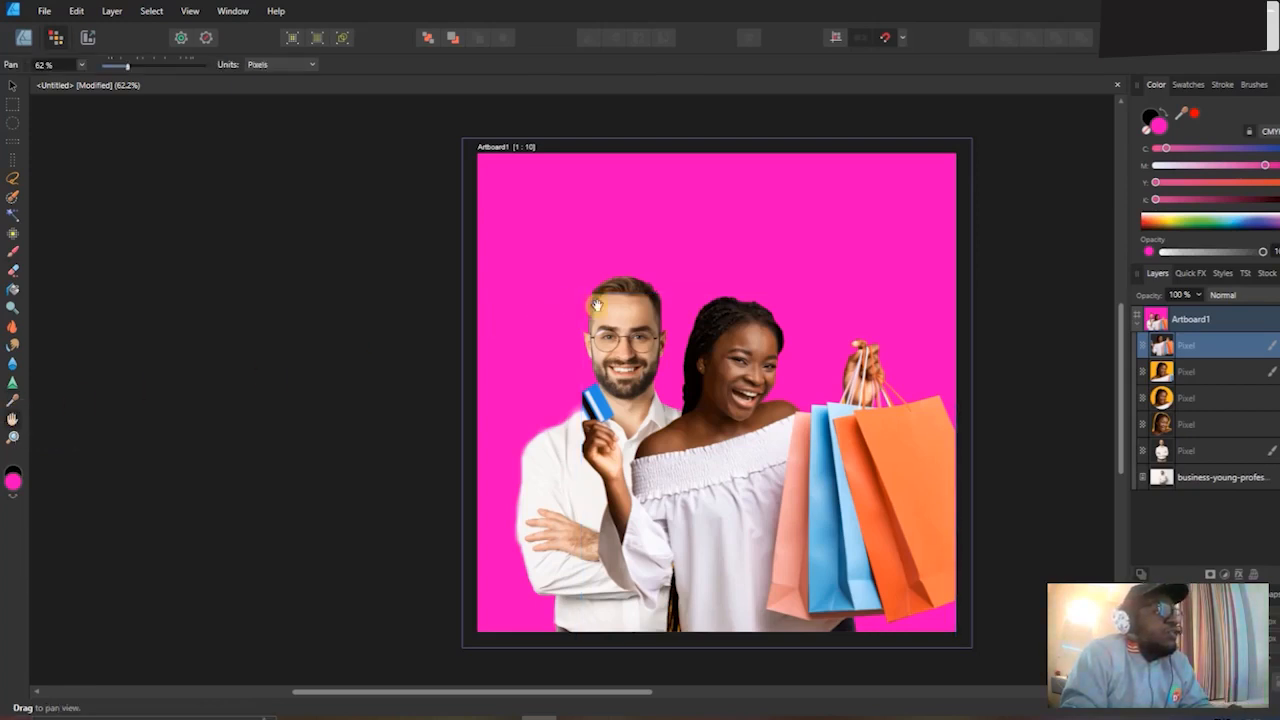
{"action": "left_click", "coordinate": [14, 436]}
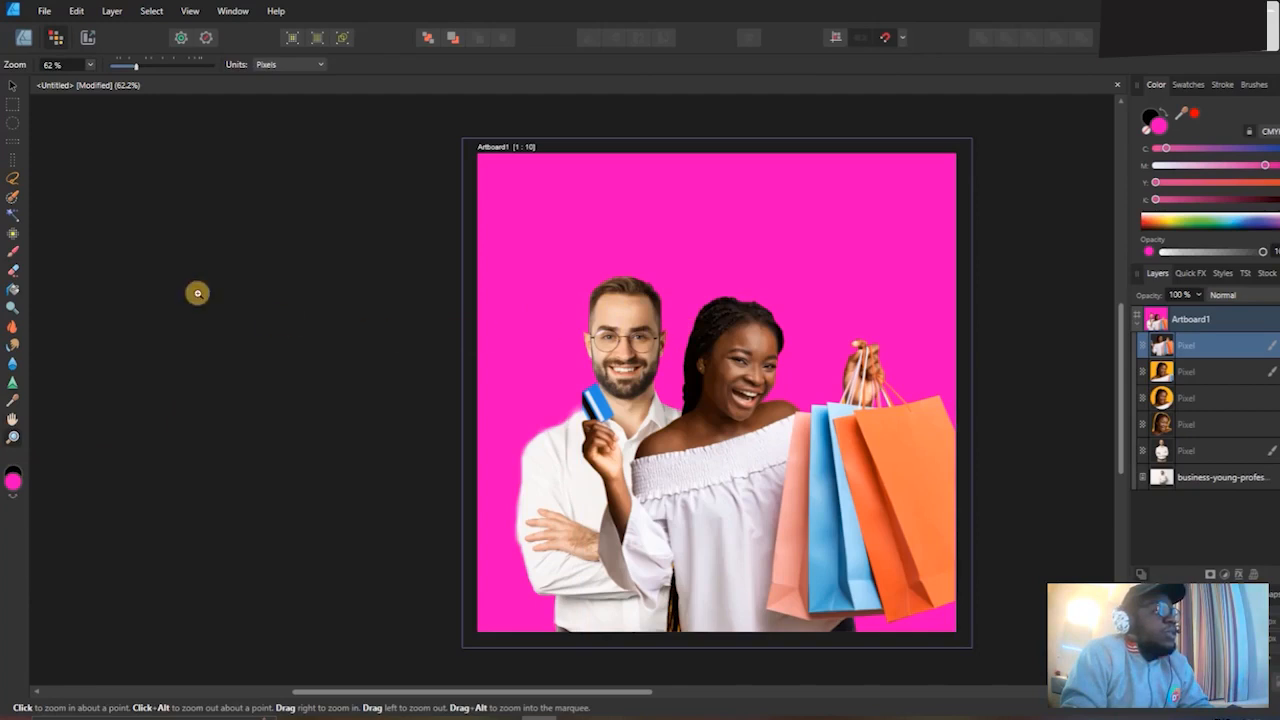
{"action": "left_click", "coordinate": [13, 86]}
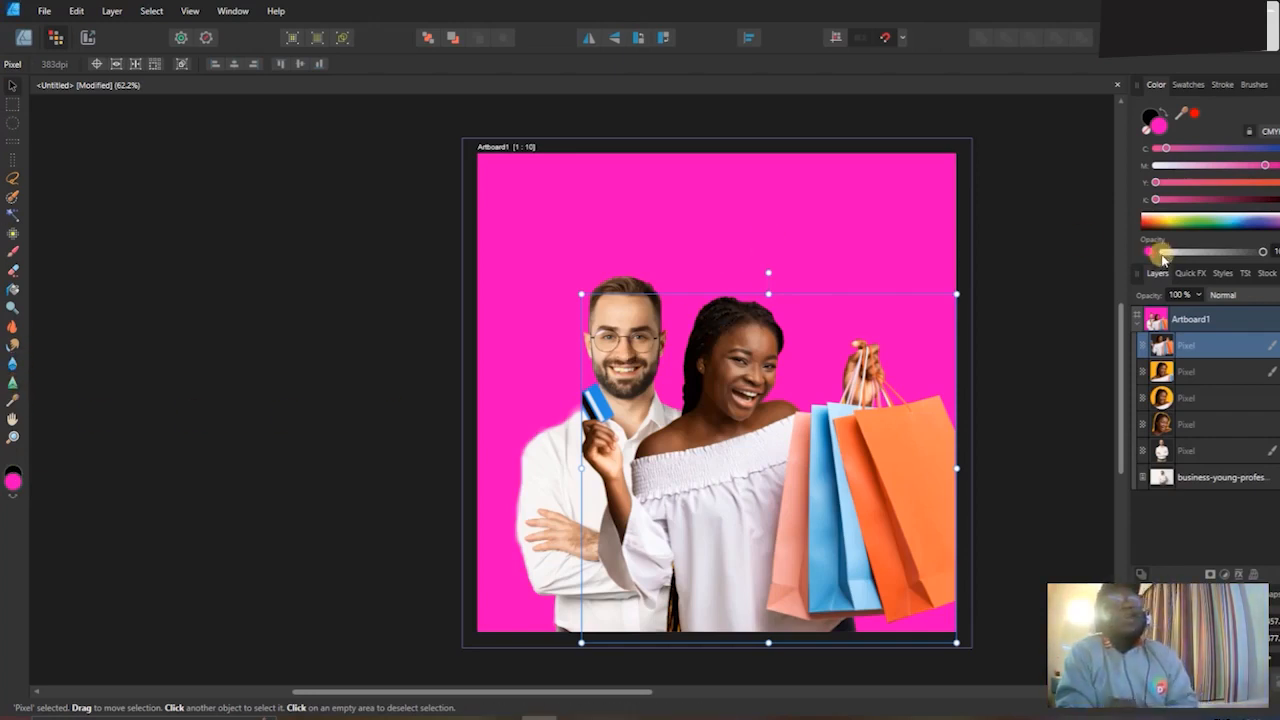
Try varying the Fill Opacity of the woman's layer in Quick FX and restore it to 100%.
{"action": "left_click", "coordinate": [1189, 272]}
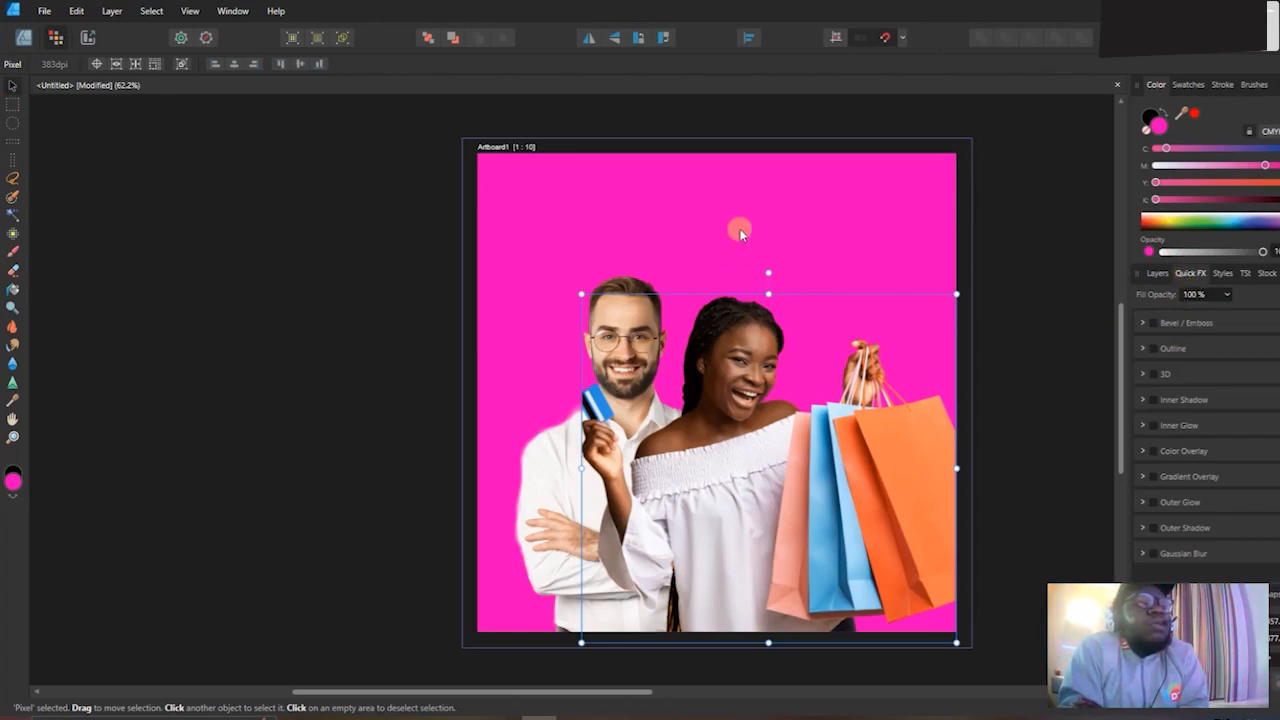
{"action": "left_click", "coordinate": [1227, 294]}
{"action": "mouse_move", "coordinate": [1212, 311]}
{"action": "left_mouse_down"}
{"action": "mouse_move", "coordinate": [1086, 320]}
{"action": "mouse_move", "coordinate": [1234, 306]}
{"action": "left_mouse_up"}
{"action": "left_click", "coordinate": [1158, 276]}
{"action": "left_click", "coordinate": [1158, 278]}
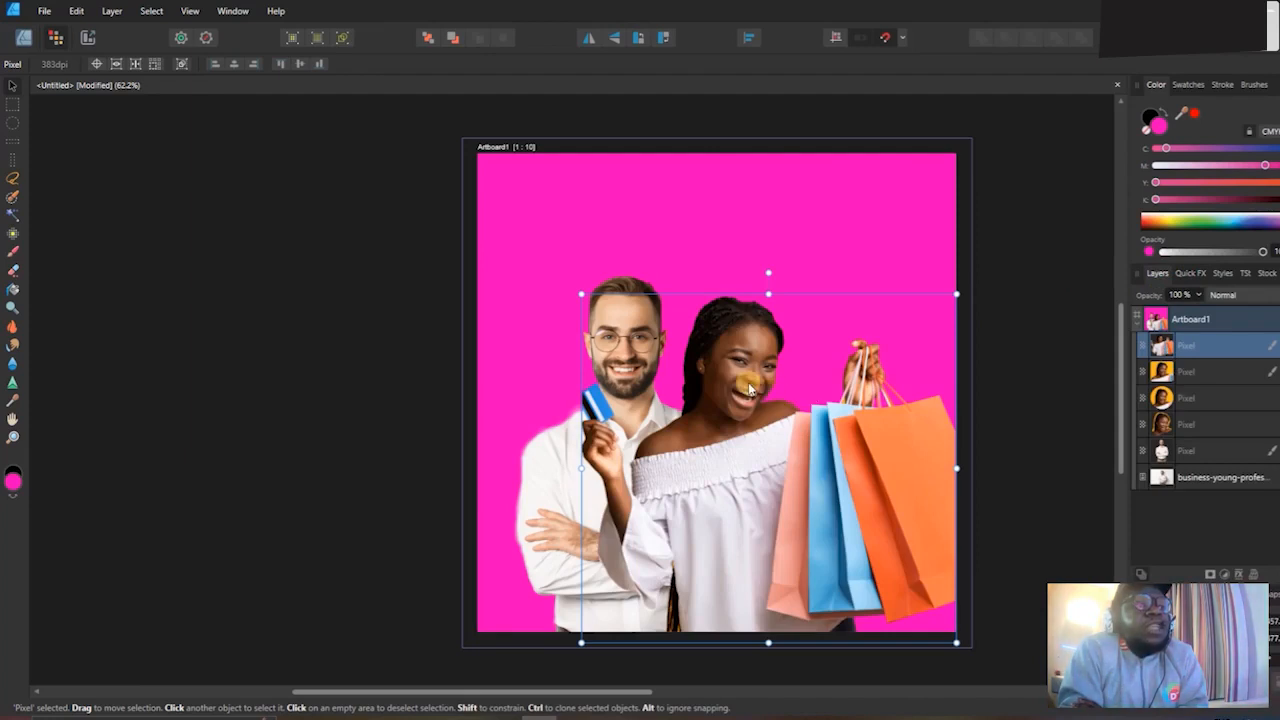
{"action": "left_click", "coordinate": [1182, 274]}
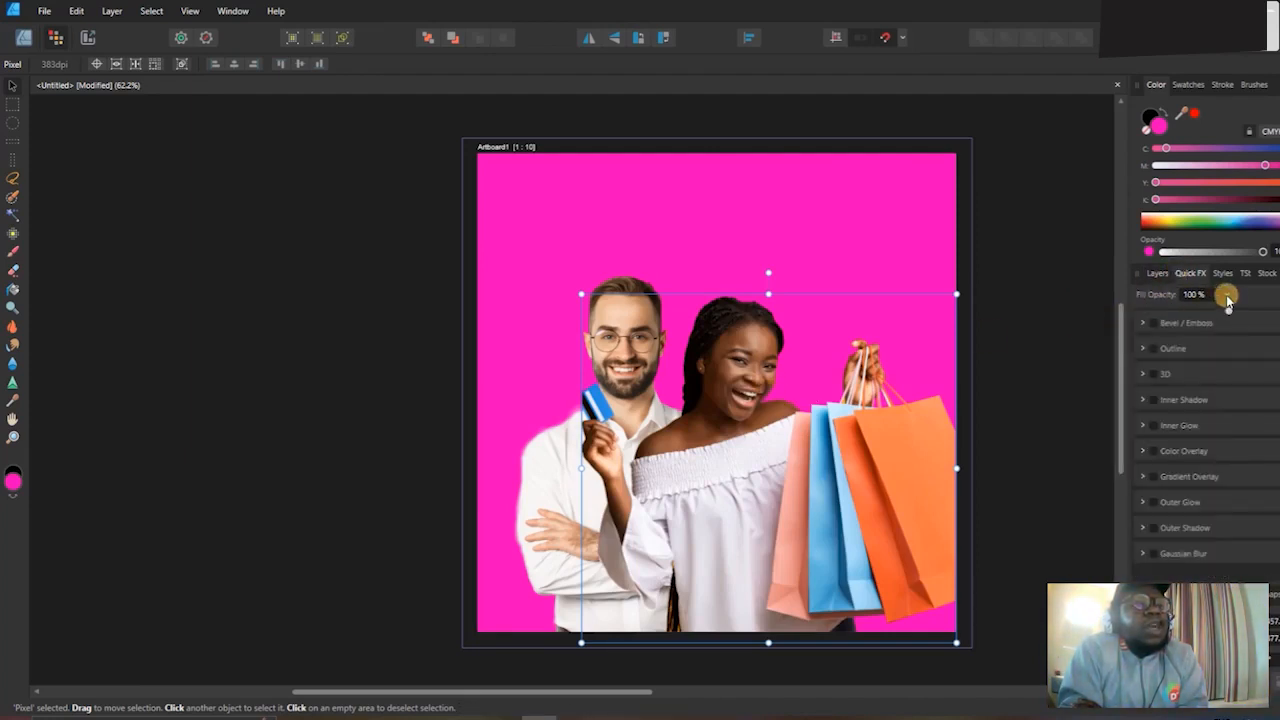
{"action": "mouse_move", "coordinate": [1227, 296]}
{"action": "left_mouse_down"}
{"action": "mouse_move", "coordinate": [1140, 320]}
{"action": "mouse_move", "coordinate": [1250, 315]}
{"action": "mouse_move", "coordinate": [1250, 290]}
{"action": "left_mouse_up"}
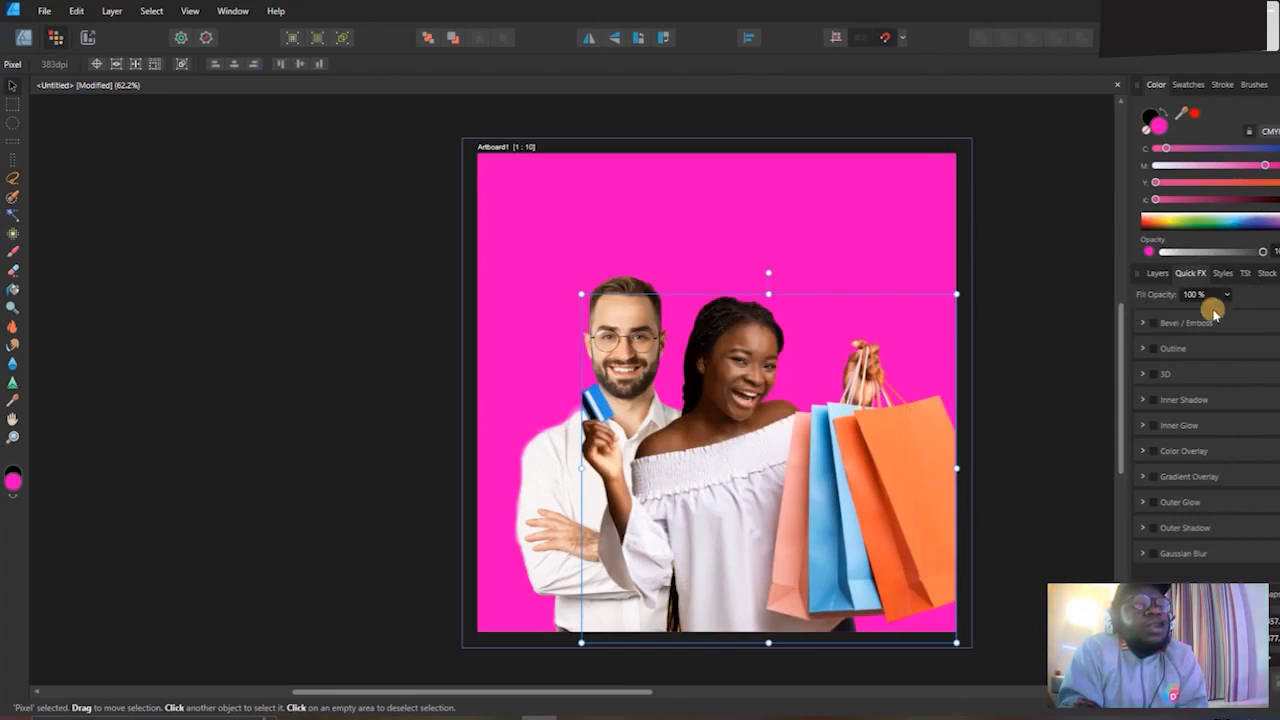
Enable Bevel / Emboss on the woman's layer and open the detailed Layer Effects settings beside the artwork.
{"action": "left_click", "coordinate": [1154, 322]}
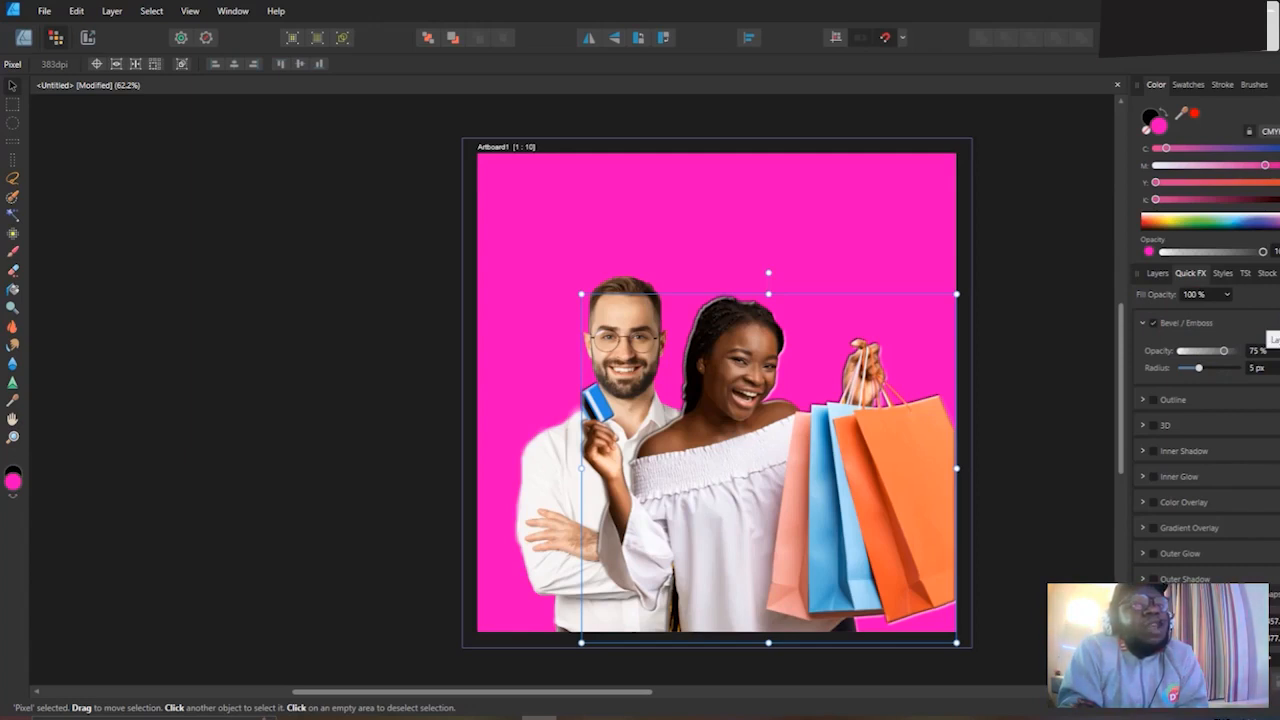
{"action": "left_click", "coordinate": [1272, 340]}
{"action": "left_click_drag", "start_coordinate": [643, 157], "coordinate": [252, 173]}
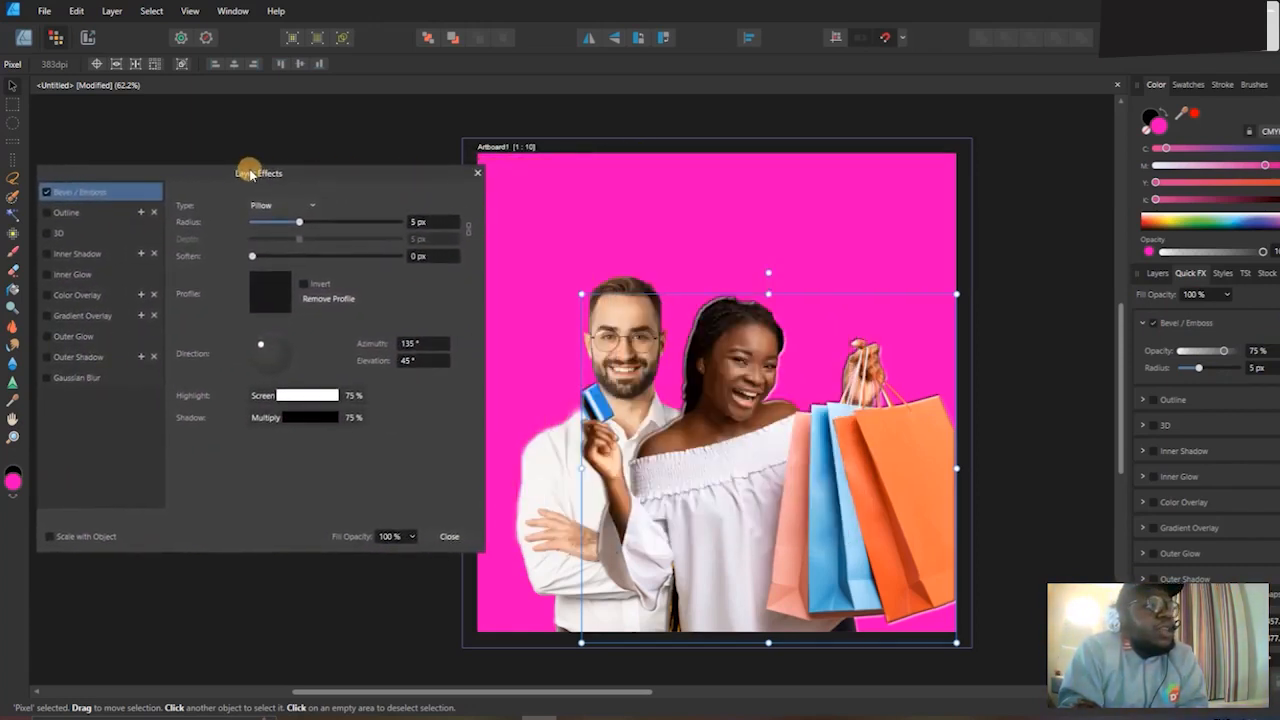
{"action": "left_click", "coordinate": [44, 193]}
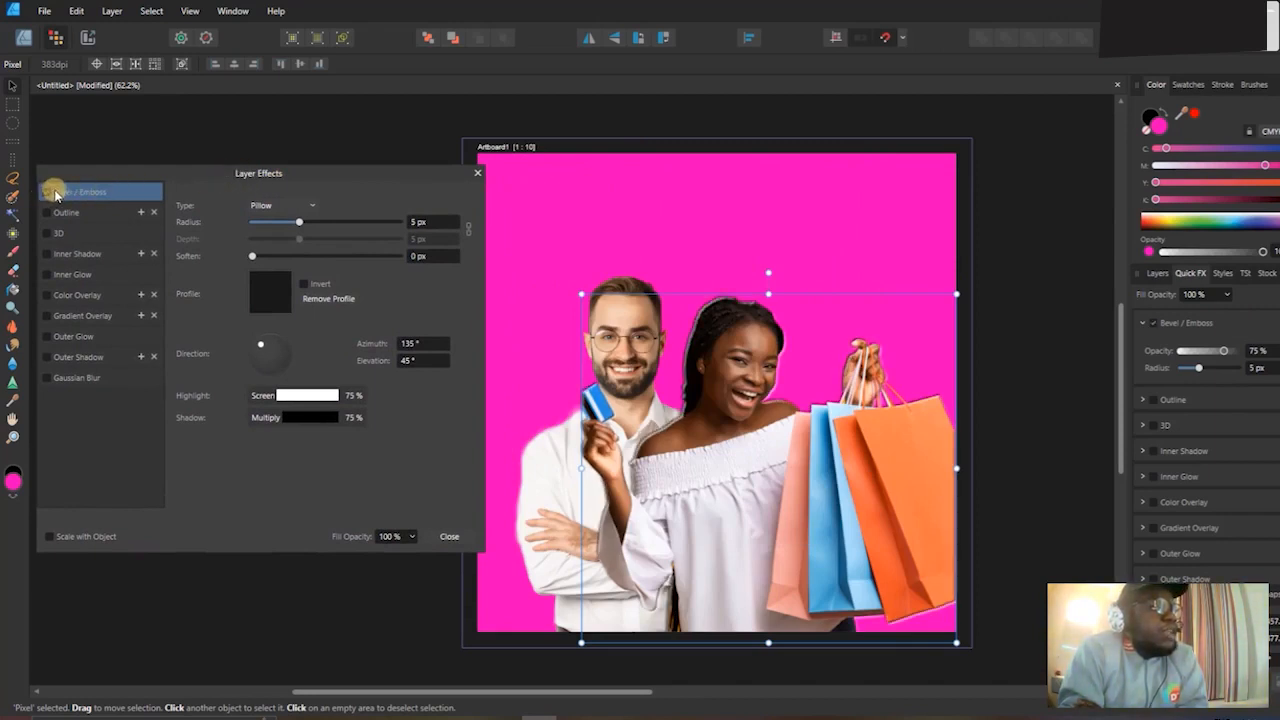
Set the Bevel / Emboss type to Inner and its softening to 8.9 px.
{"action": "left_click", "coordinate": [311, 208]}
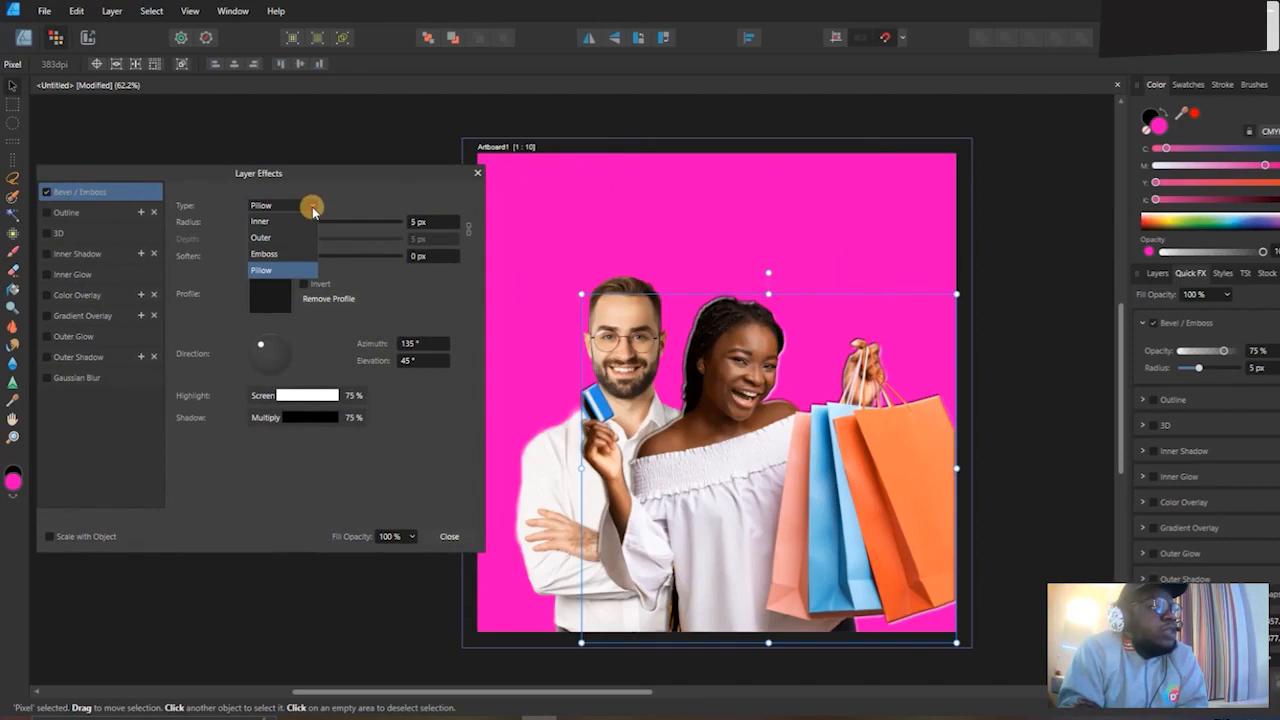
{"action": "left_click", "coordinate": [302, 222]}
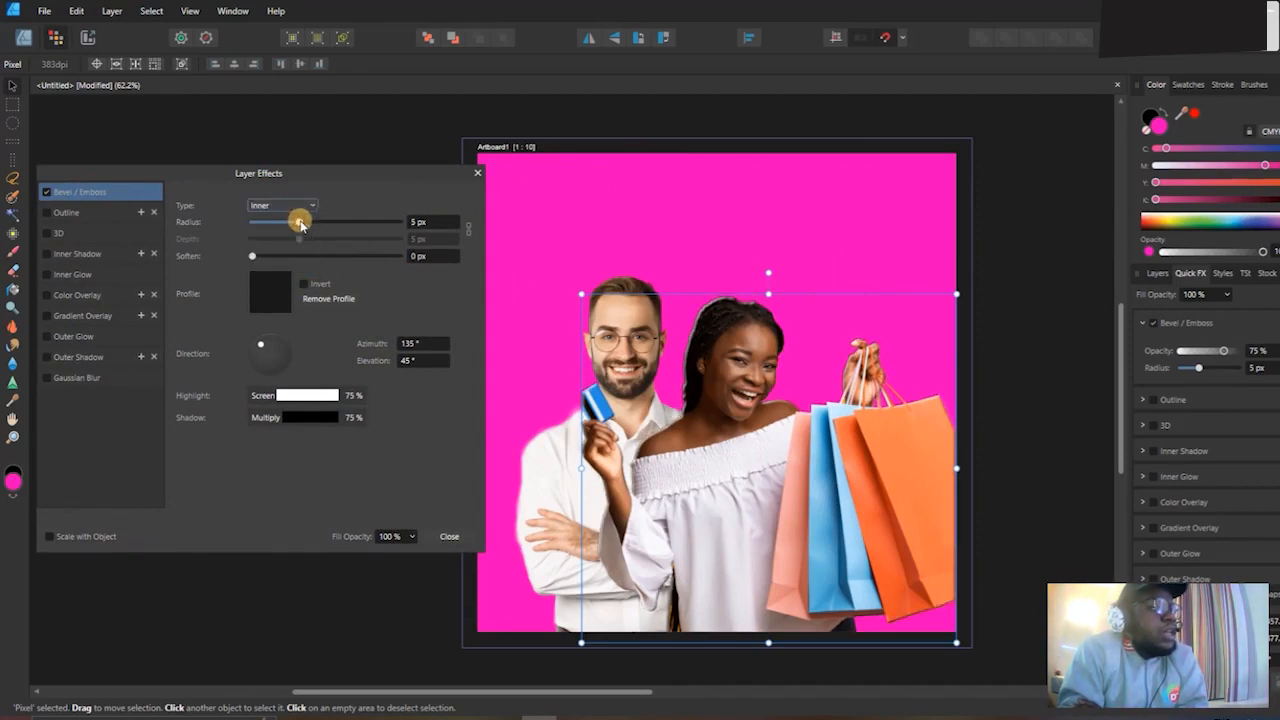
{"action": "left_click_drag", "start_coordinate": [277, 257], "coordinate": [318, 260]}
Try the Outer and Emboss bevel types on the woman's layer, and set the type to Pillow.
{"action": "left_click", "coordinate": [277, 210]}
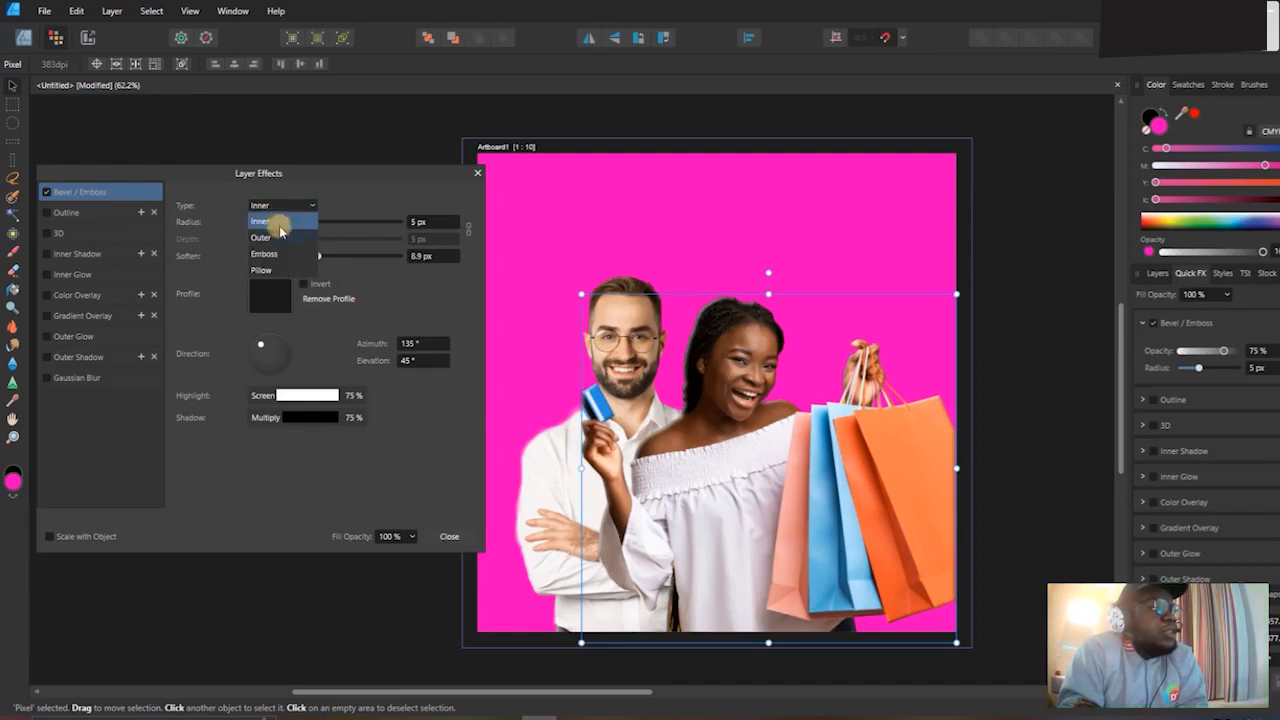
{"action": "left_click", "coordinate": [280, 226]}
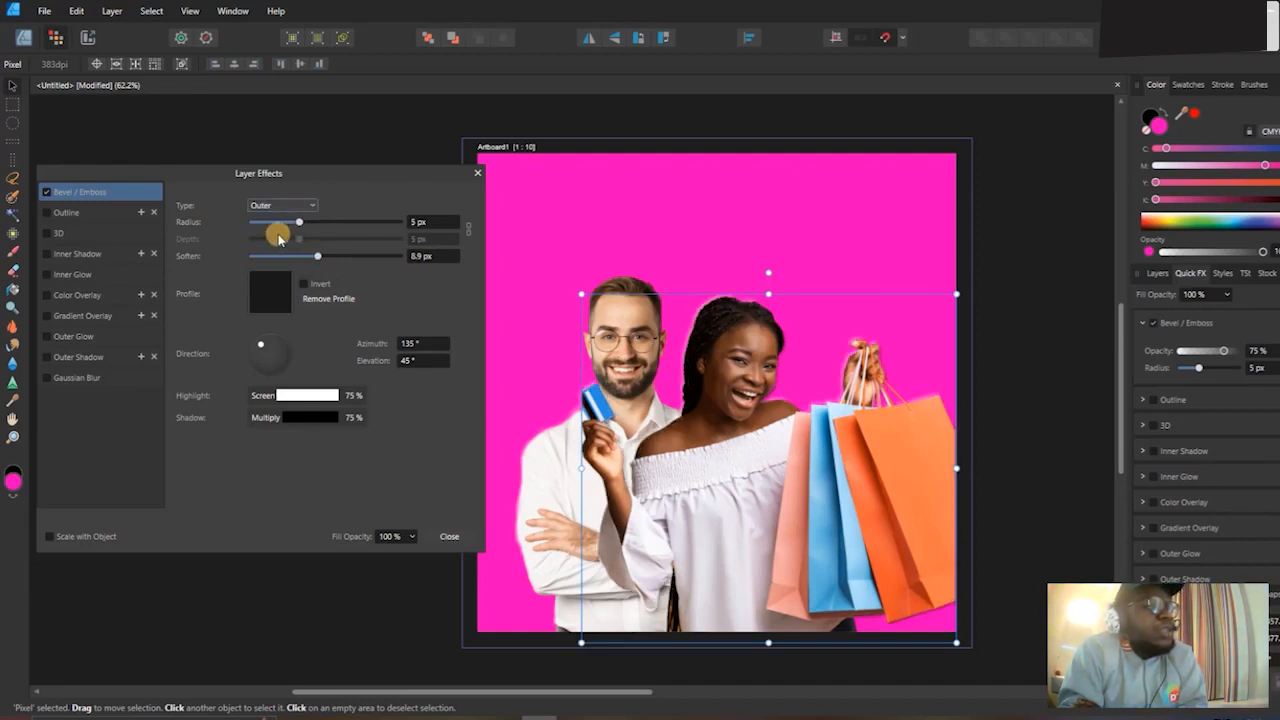
{"action": "left_click", "coordinate": [290, 206]}
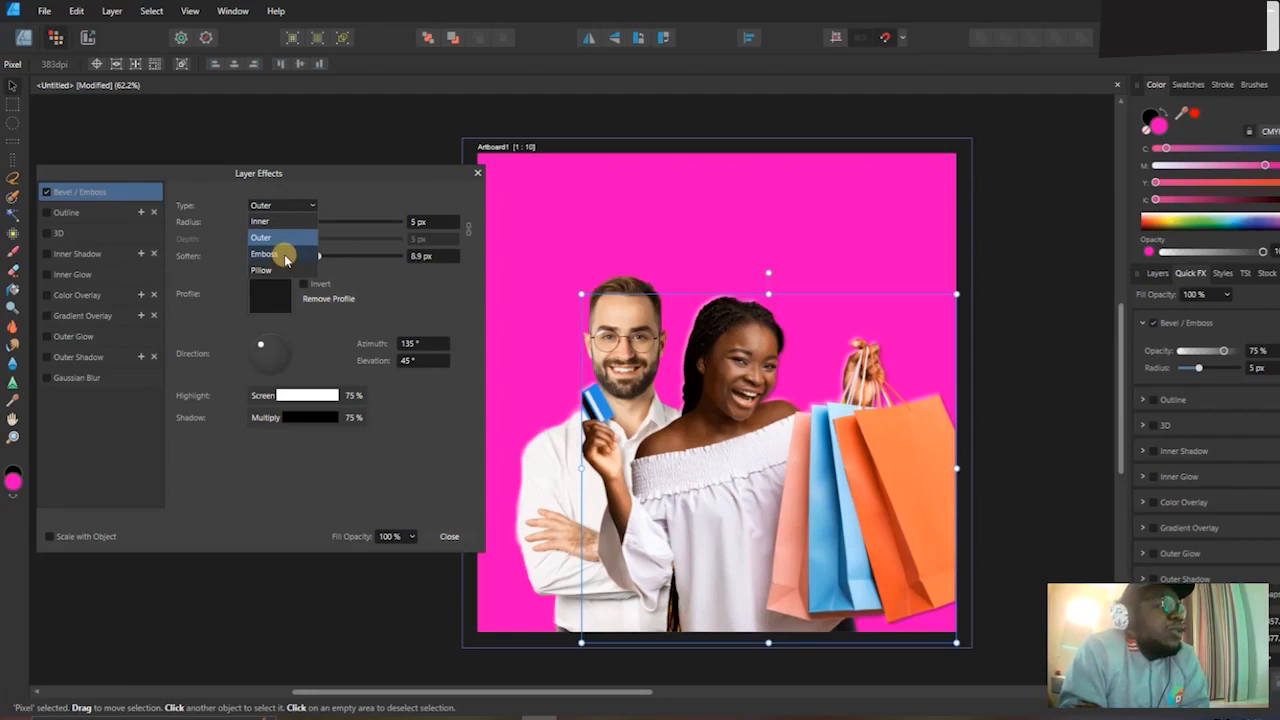
{"action": "left_click", "coordinate": [285, 256]}
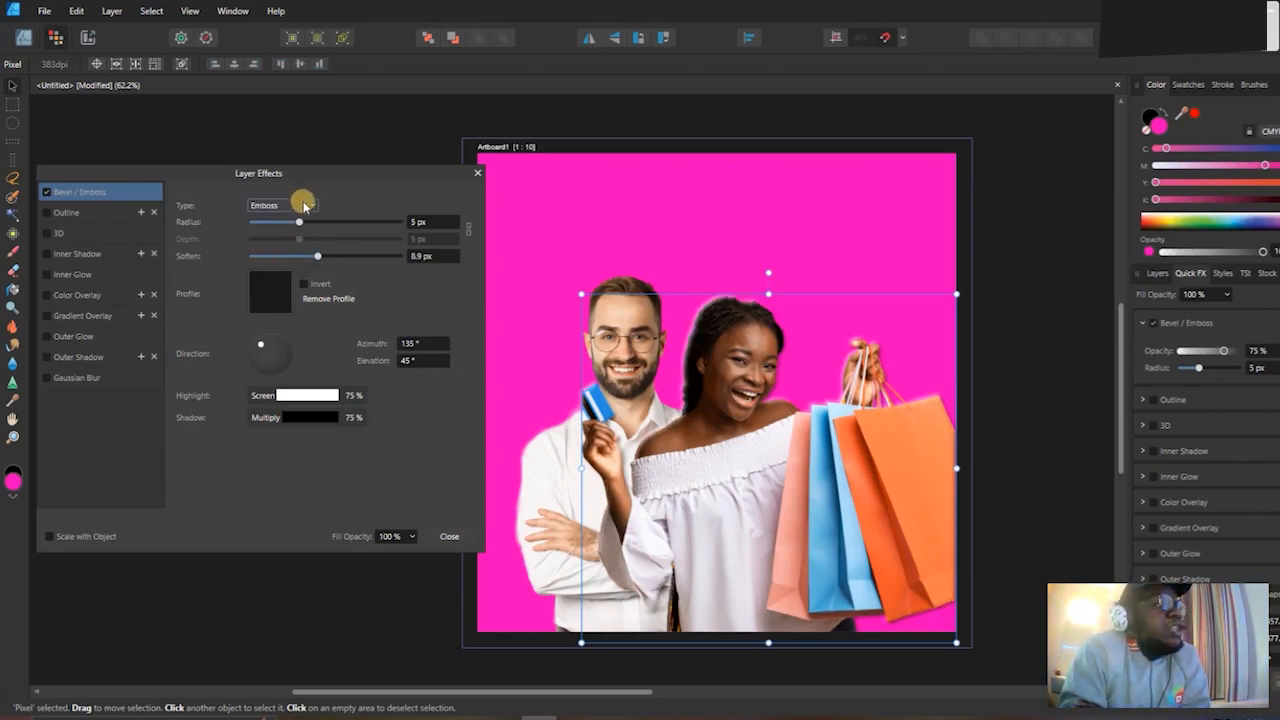
{"action": "left_click", "coordinate": [304, 205]}
{"action": "left_click", "coordinate": [287, 267]}
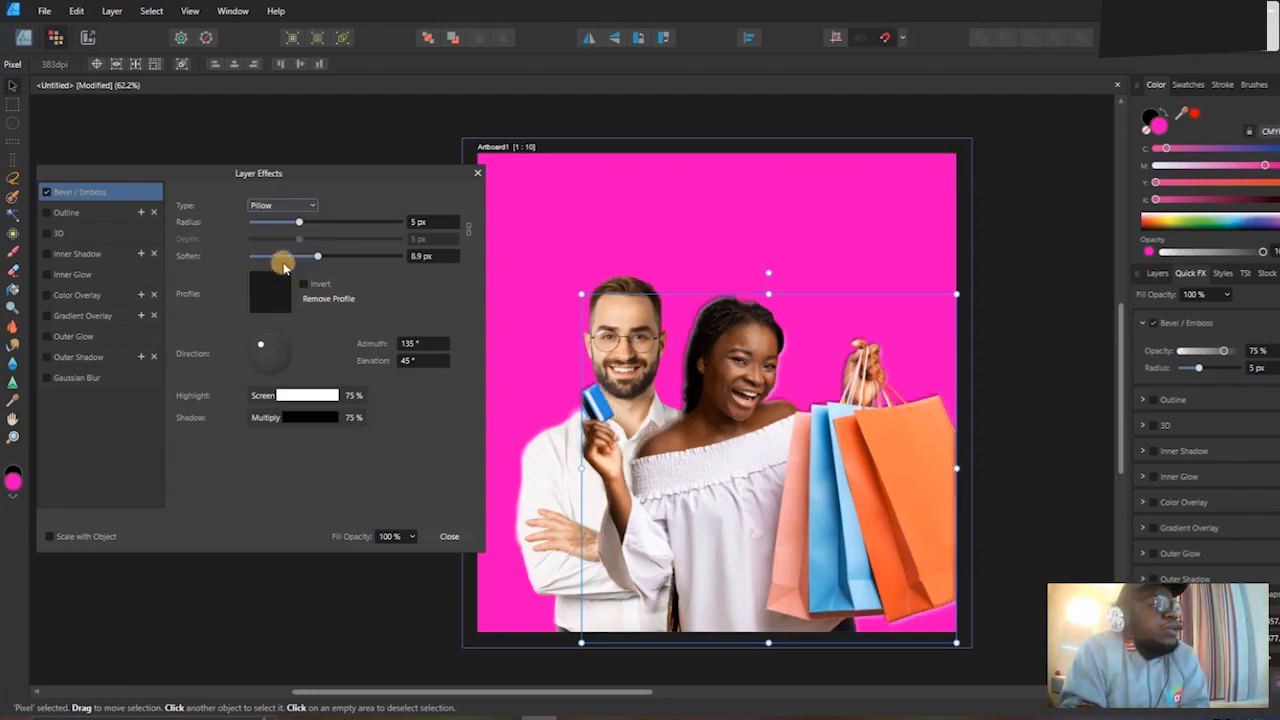
Replace the woman's Bevel / Emboss effect with a solid white (FFFFFF) Outline of 4.7 px radius.
{"action": "left_click", "coordinate": [45, 193]}
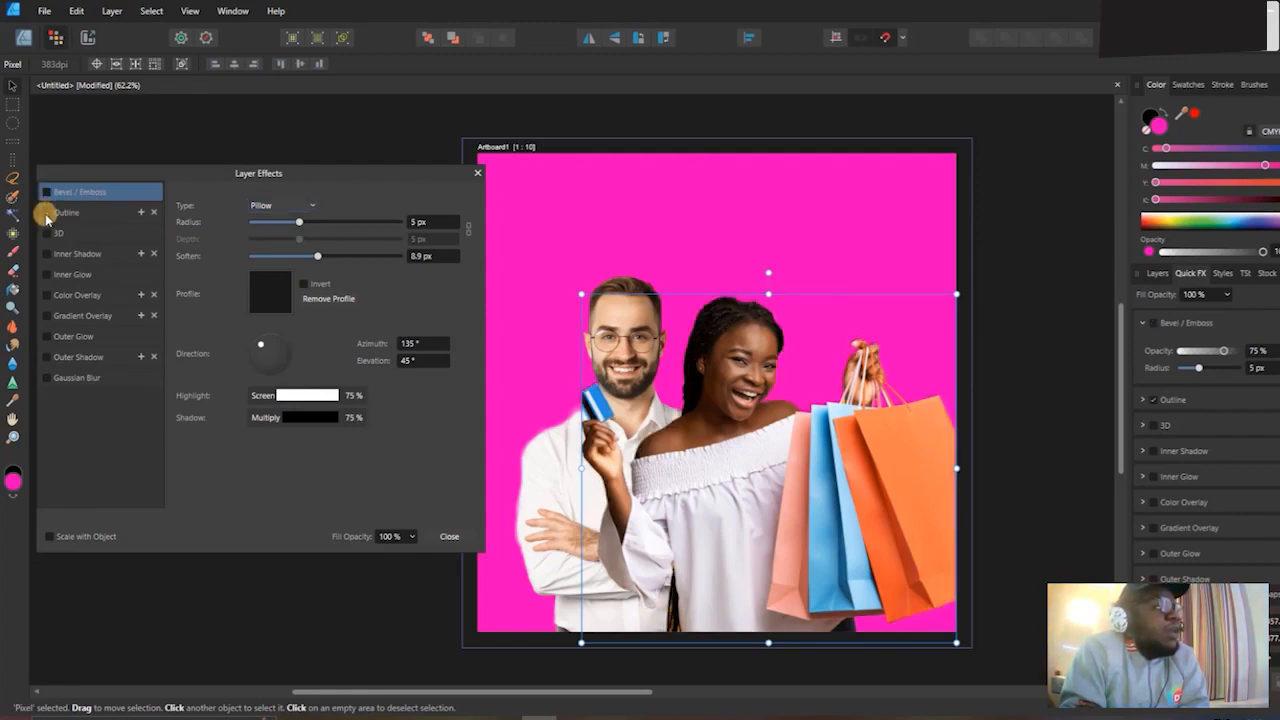
{"action": "left_click", "coordinate": [78, 212]}
{"action": "left_click_drag", "start_coordinate": [270, 243], "coordinate": [303, 243]}
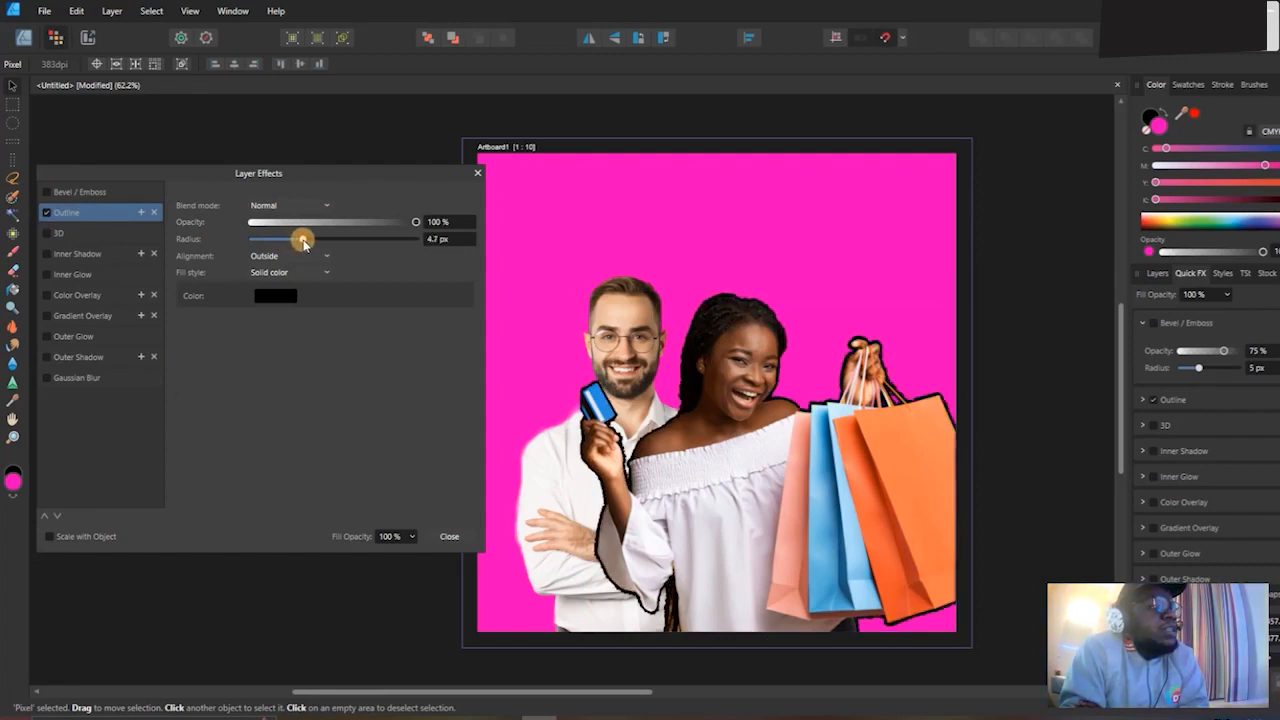
{"action": "left_click", "coordinate": [276, 295]}
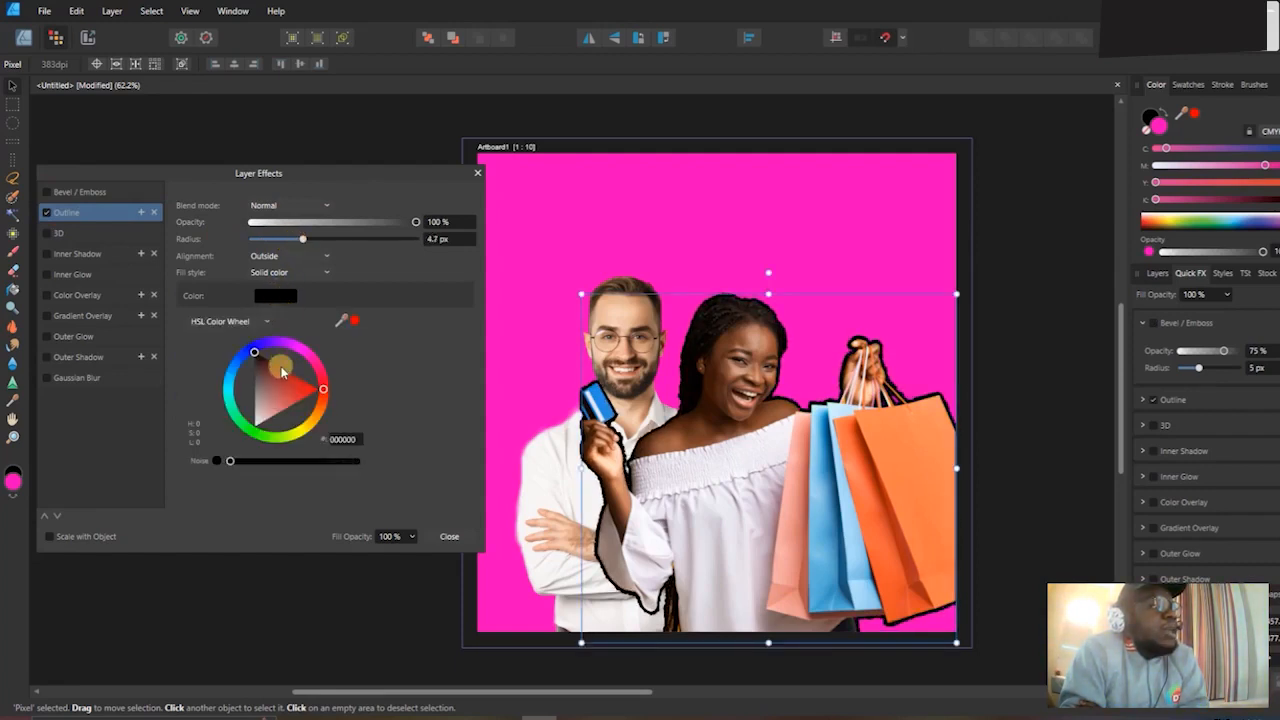
{"action": "left_click_drag", "start_coordinate": [282, 372], "coordinate": [214, 437]}
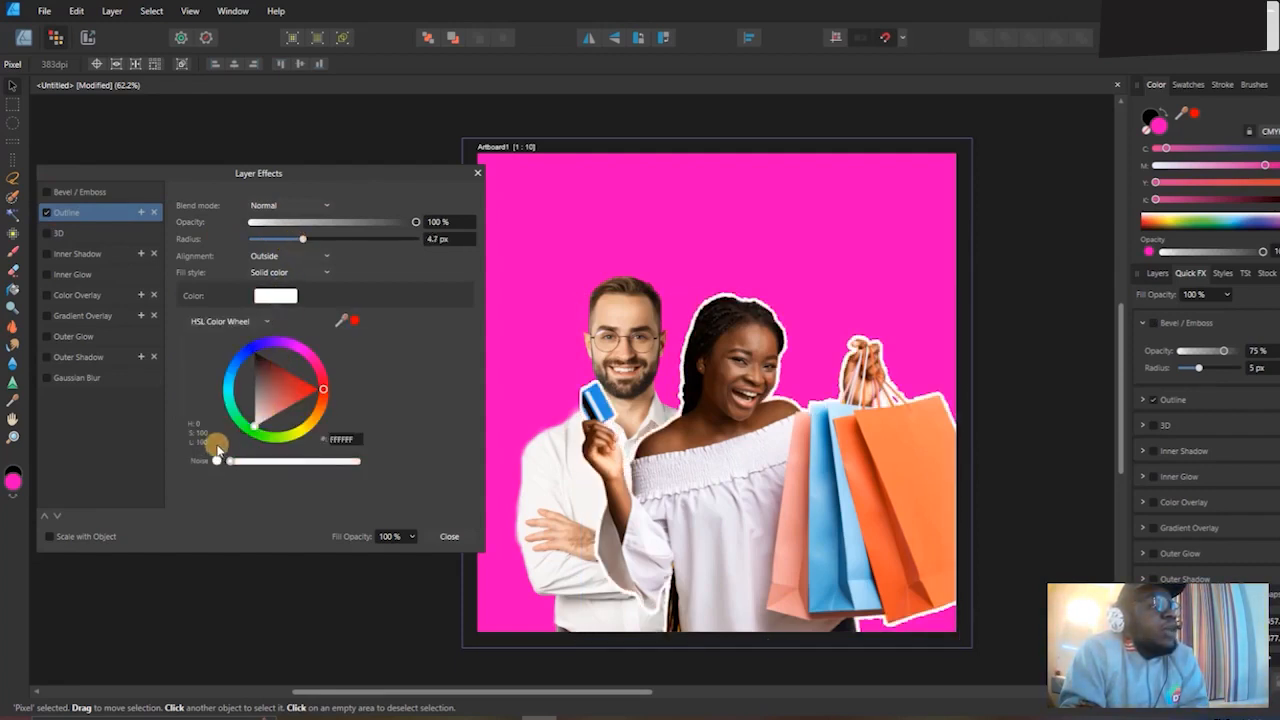
{"action": "left_click", "coordinate": [397, 333]}
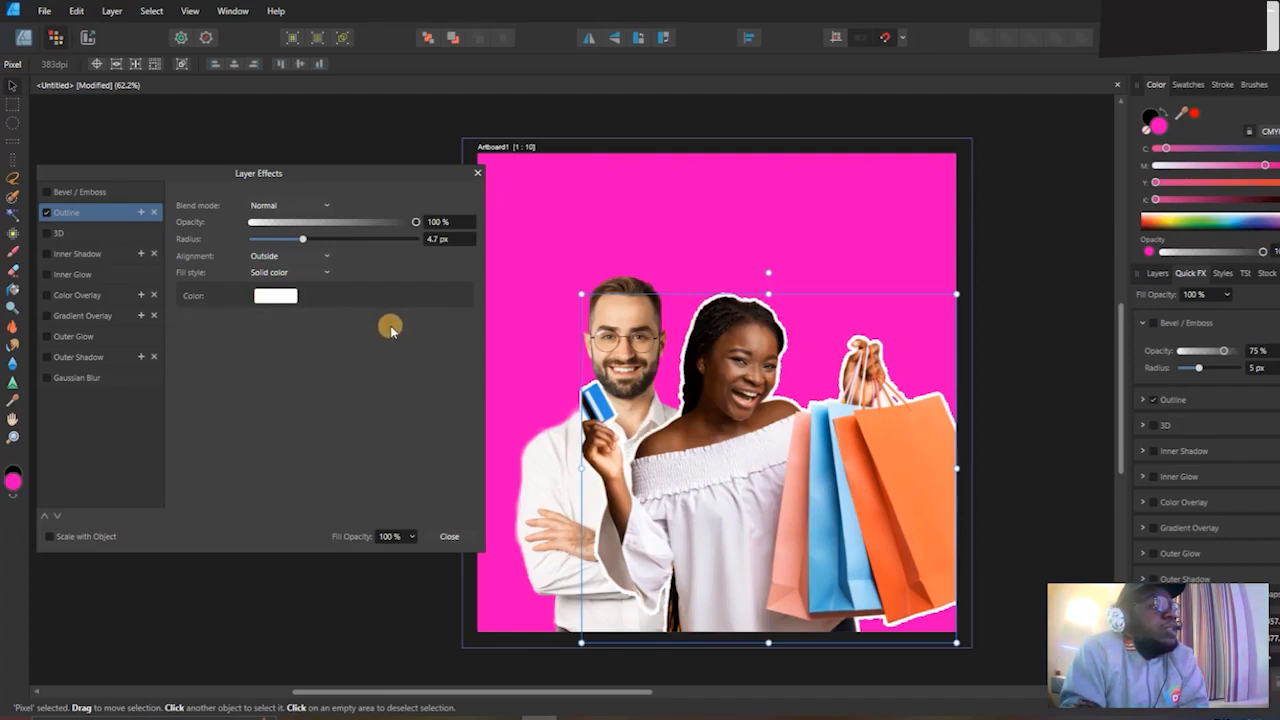
Try Inside alignment on the woman's Outline, raise its radius to 21.9 px, and set the alignment to Outside.
{"action": "left_click", "coordinate": [287, 258]}
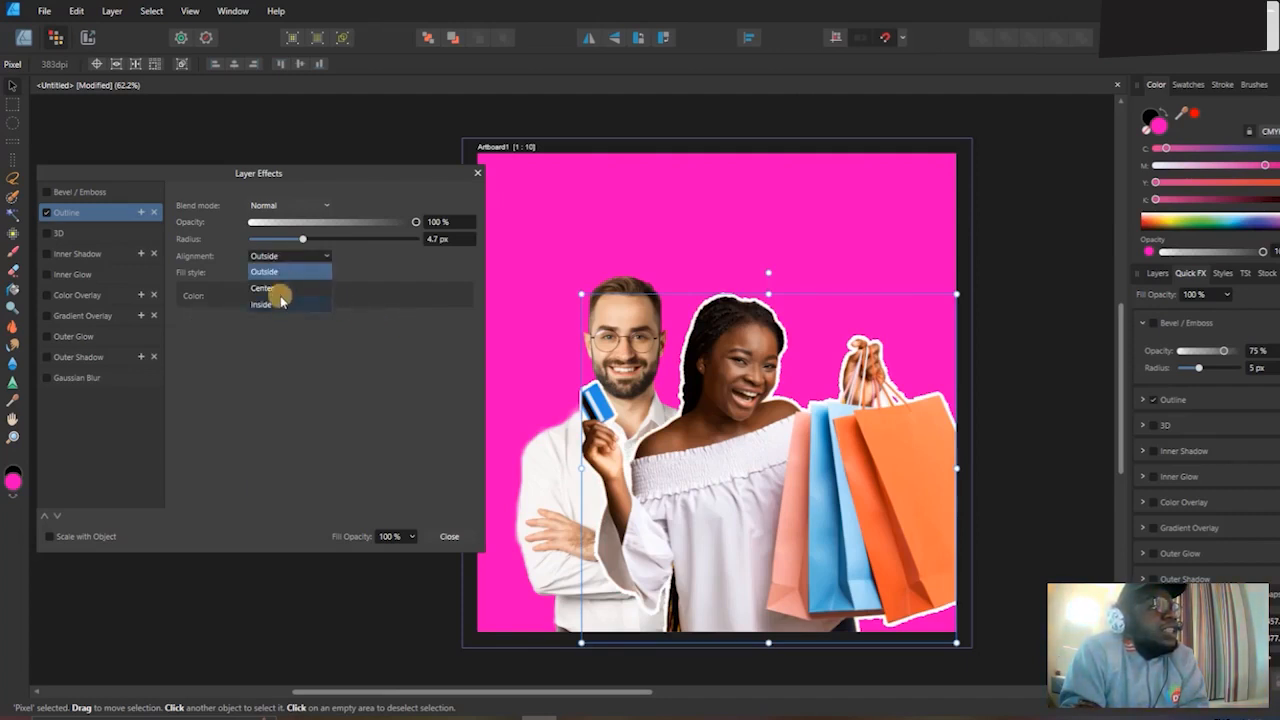
{"action": "left_click", "coordinate": [279, 307]}
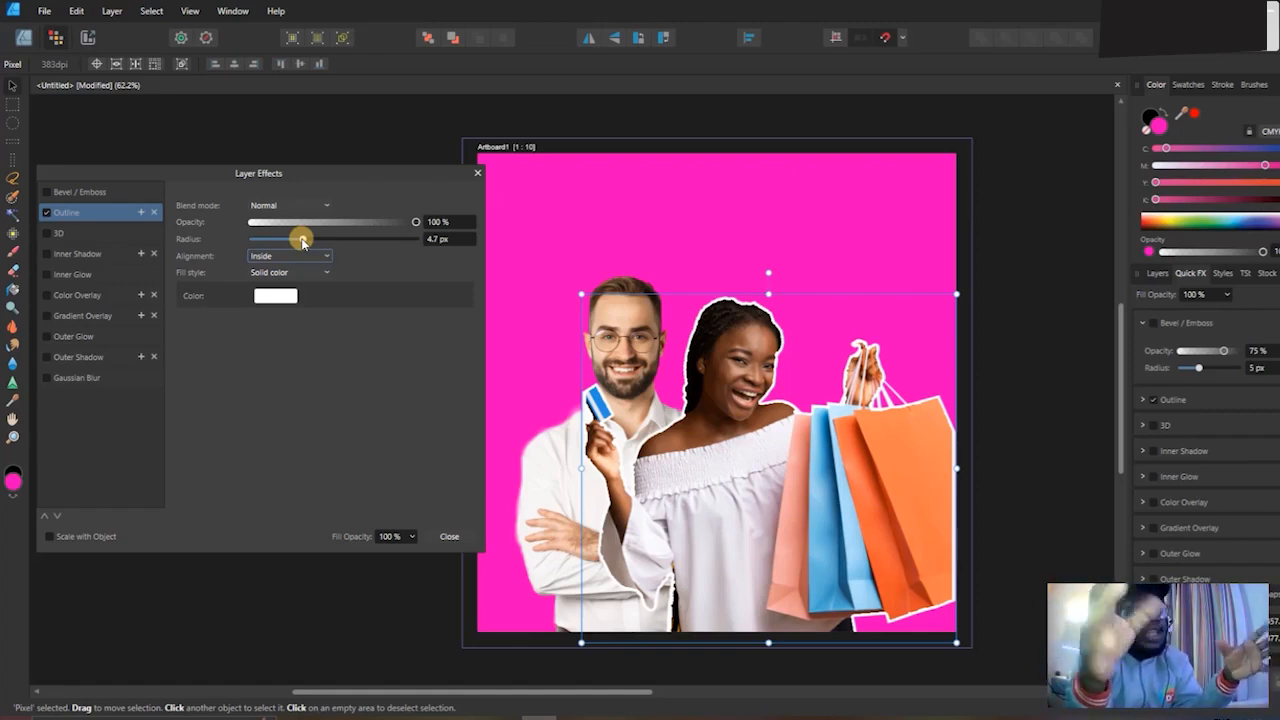
{"action": "left_click_drag", "start_coordinate": [303, 241], "coordinate": [344, 238]}
{"action": "left_click", "coordinate": [290, 255]}
{"action": "left_click", "coordinate": [295, 272]}
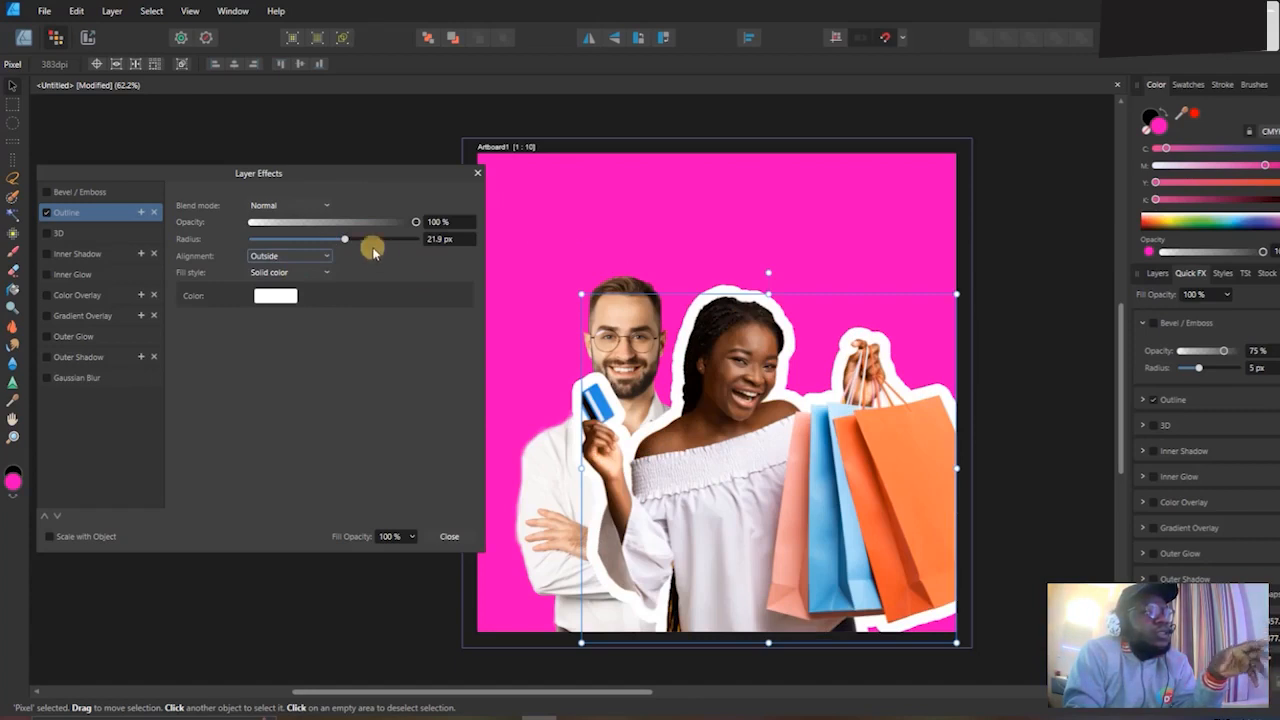
Align the woman's Outline to Center and set its radius to 2.6 px.
{"action": "left_click", "coordinate": [316, 256]}
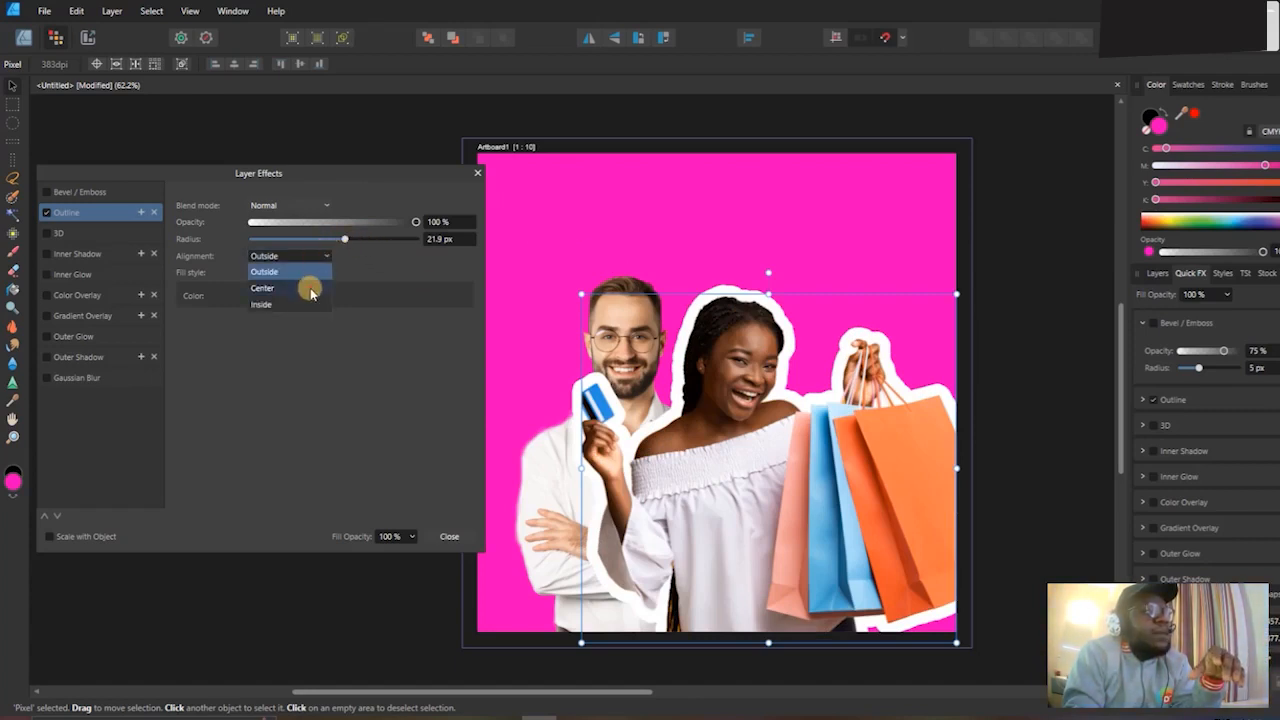
{"action": "left_click", "coordinate": [312, 290]}
{"action": "mouse_move", "coordinate": [344, 243]}
{"action": "left_mouse_down"}
{"action": "mouse_move", "coordinate": [378, 245]}
{"action": "mouse_move", "coordinate": [355, 249]}
{"action": "left_mouse_up"}
{"action": "left_click_drag", "start_coordinate": [344, 248], "coordinate": [295, 256]}
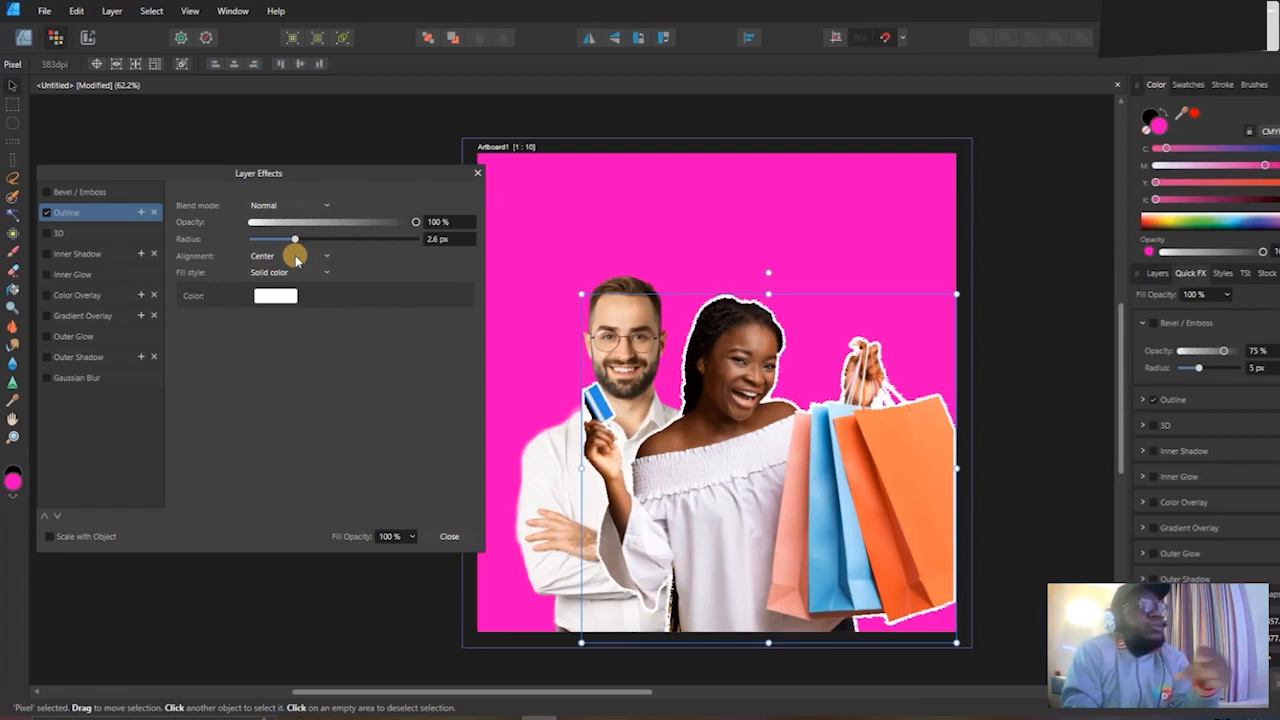
Replace the woman's Outline with a 3D effect of 30.4 px radius and 10.7 px softening.
{"action": "left_click", "coordinate": [45, 213]}
{"action": "left_click", "coordinate": [68, 233]}
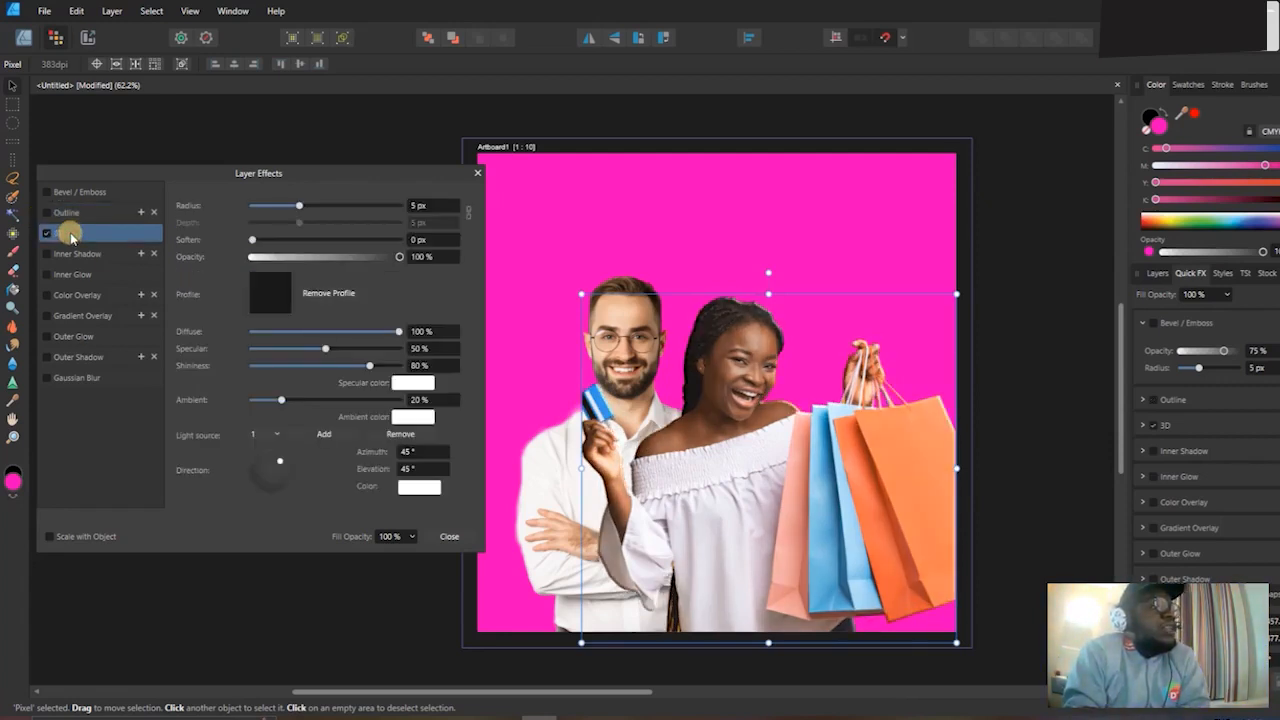
{"action": "left_click_drag", "start_coordinate": [268, 241], "coordinate": [348, 226]}
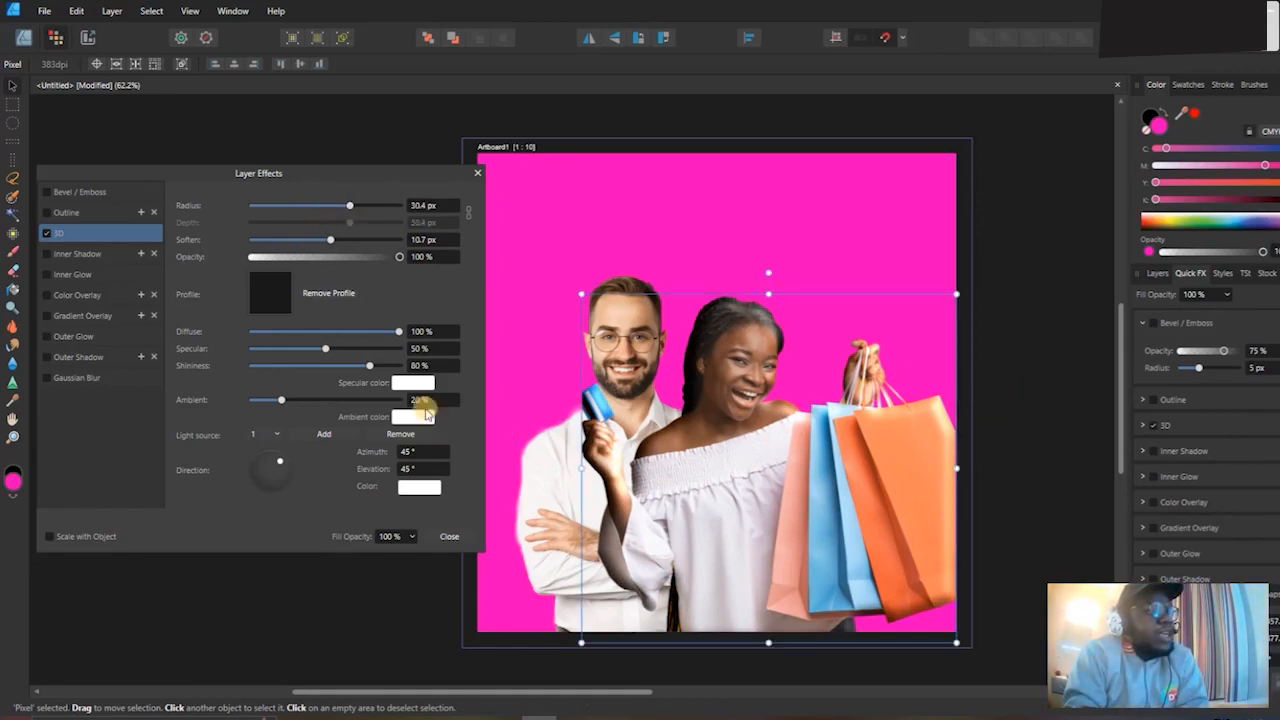
Replace the woman's 3D effect with an Inner Shadow of 18.9 px radius and 26.9 px offset, and close the Layer Effects settings.
{"action": "left_click", "coordinate": [40, 233]}
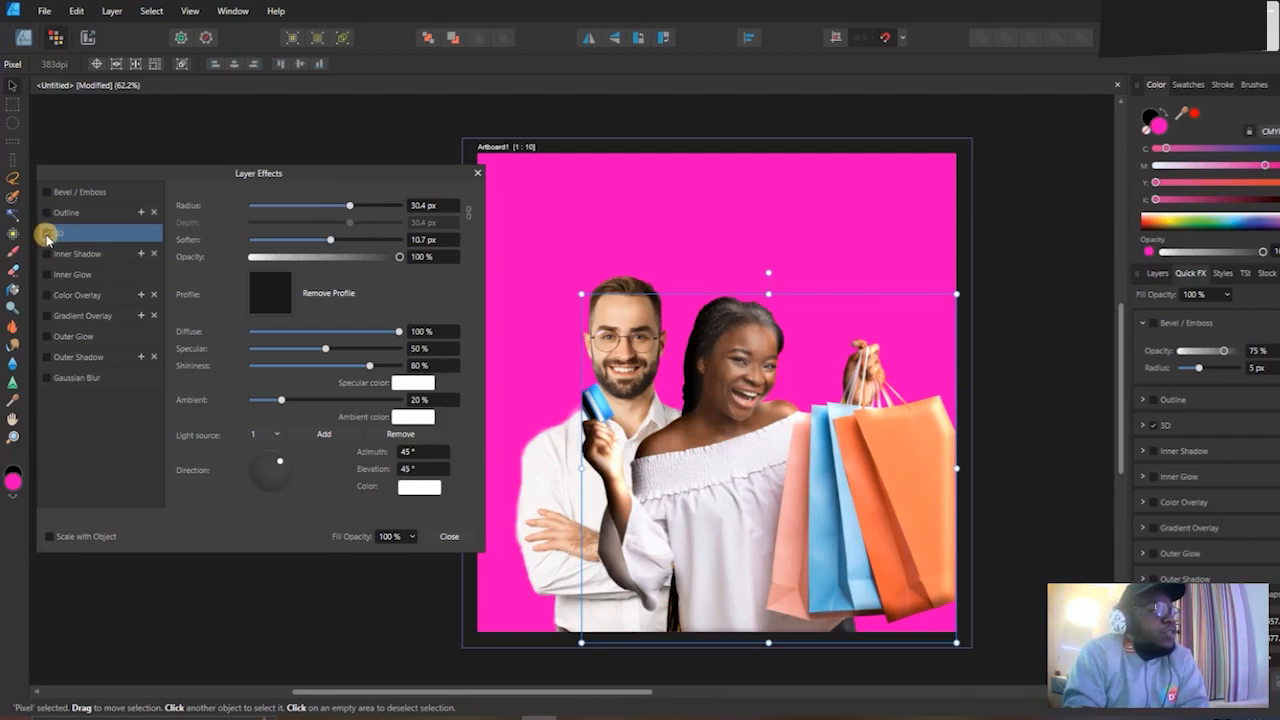
{"action": "left_click", "coordinate": [46, 235]}
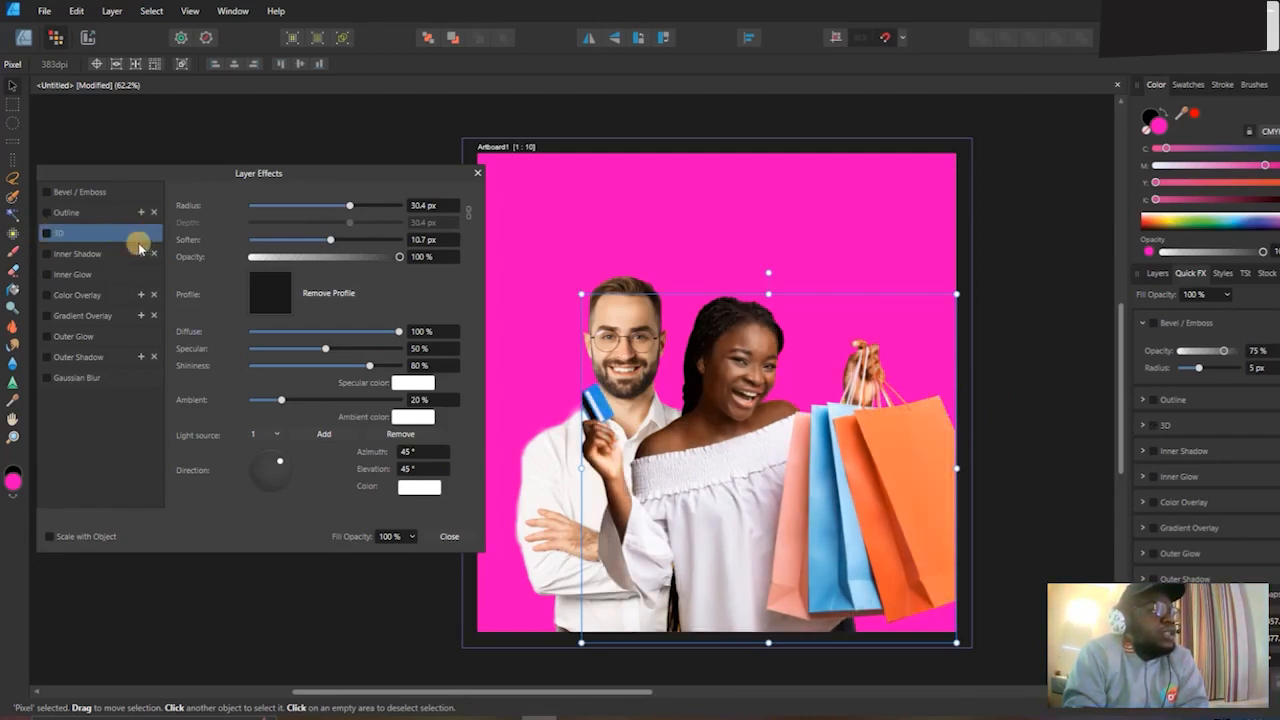
{"action": "left_click", "coordinate": [53, 254]}
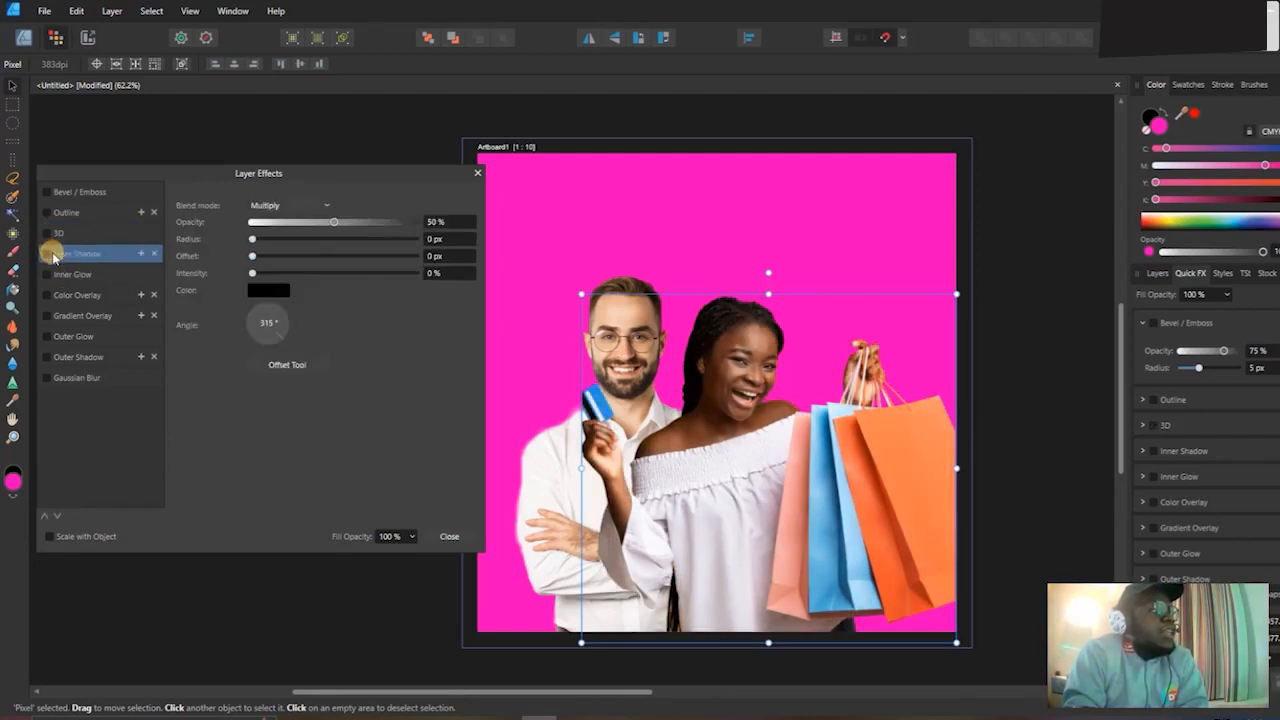
{"action": "left_click_drag", "start_coordinate": [253, 241], "coordinate": [355, 266]}
{"action": "left_click", "coordinate": [833, 545]}
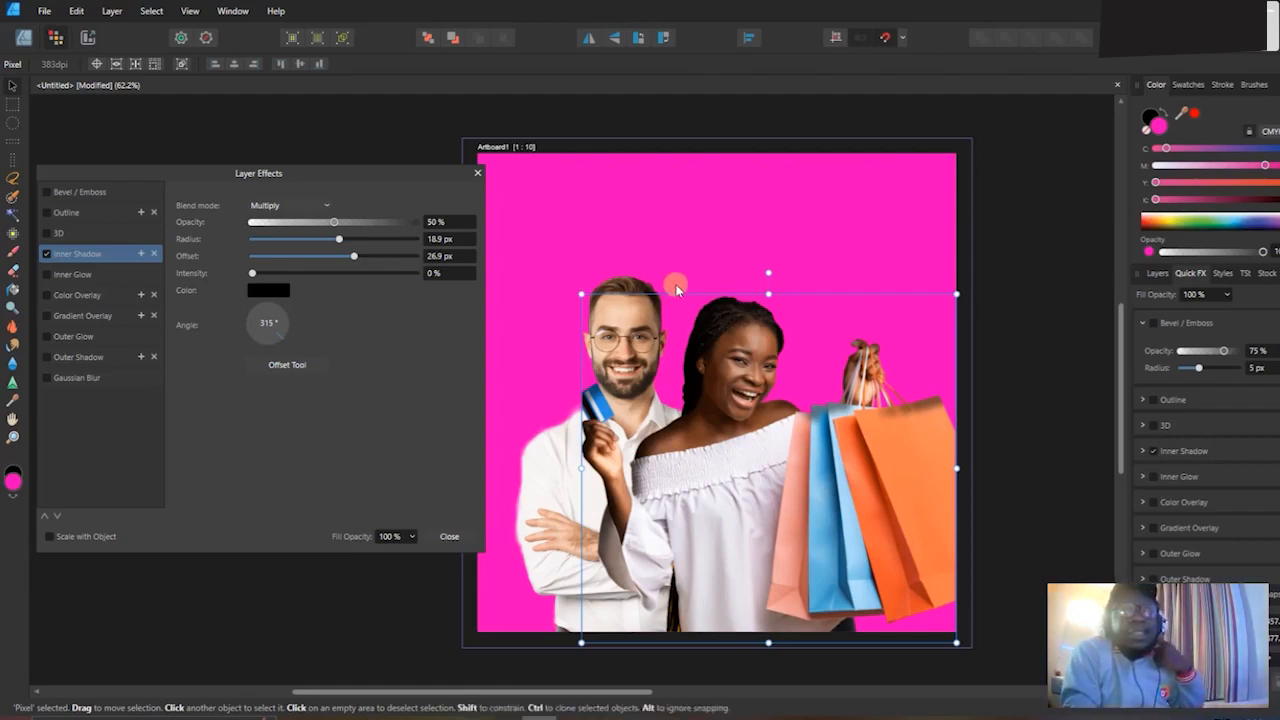
{"action": "left_click", "coordinate": [447, 535]}
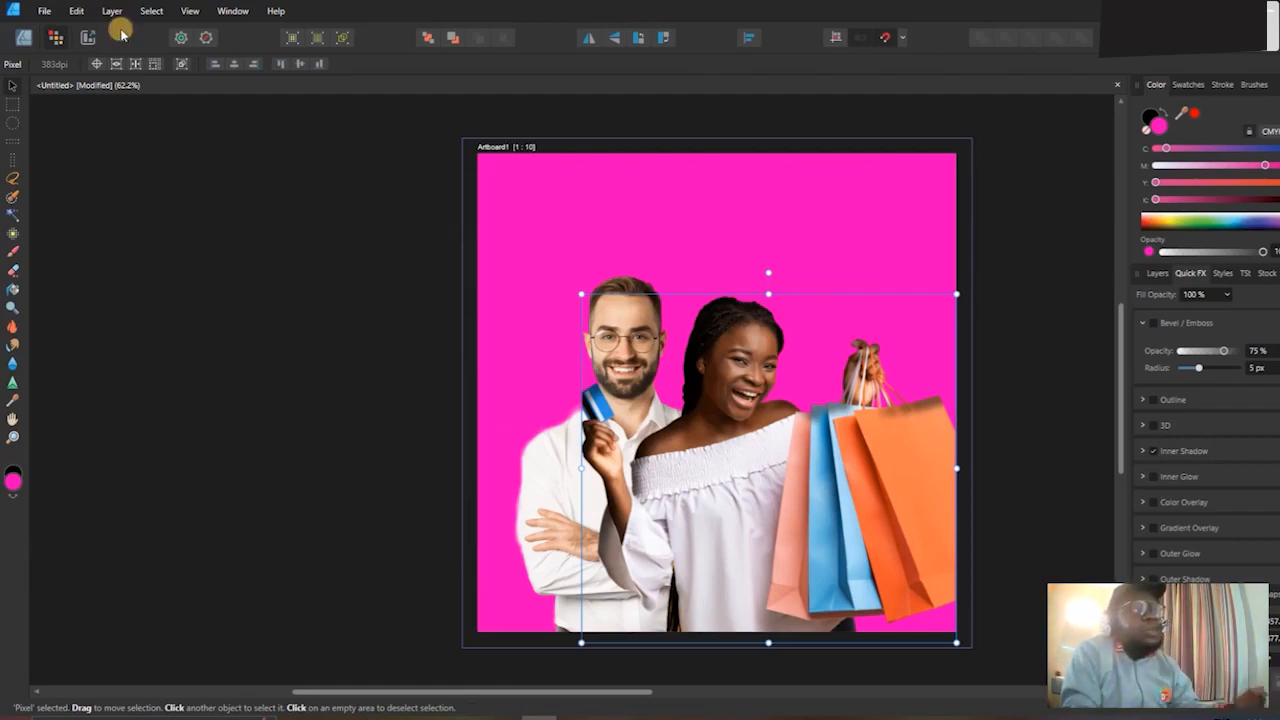
Switch to the Designer persona and draw a white-filled rectangle (FFFFFF) on the pink background above the man's head.
{"action": "left_click", "coordinate": [22, 37]}
{"action": "left_click", "coordinate": [660, 268]}
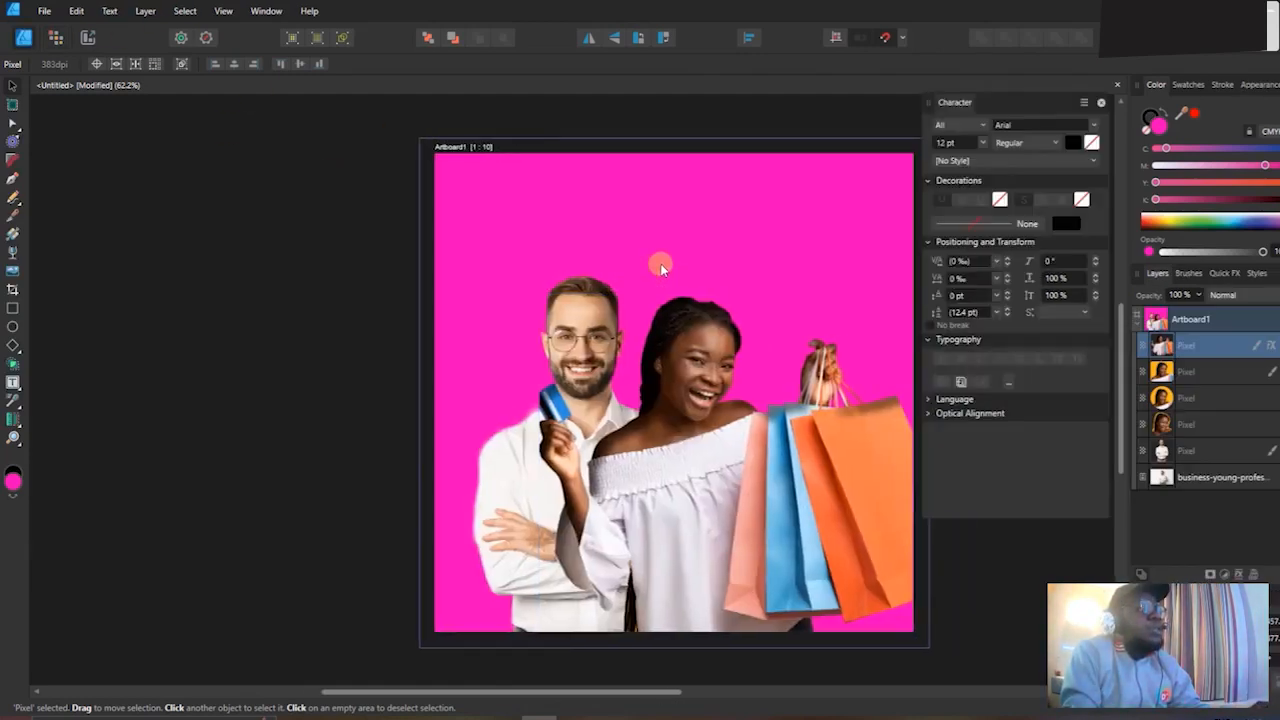
{"action": "left_click", "coordinate": [12, 309]}
{"action": "scroll", "coordinate": [568, 171], "scroll_direction": "up", "scroll_amount": 3}
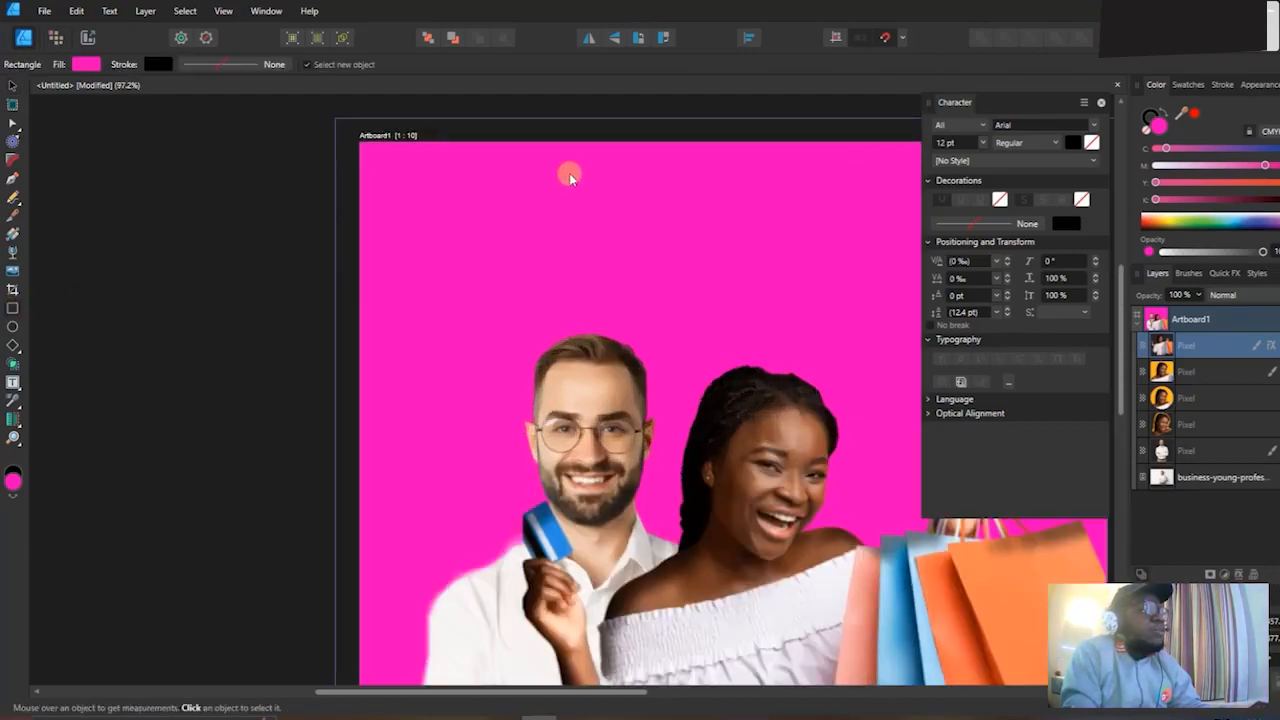
{"action": "left_click_drag", "start_coordinate": [560, 189], "coordinate": [734, 349]}
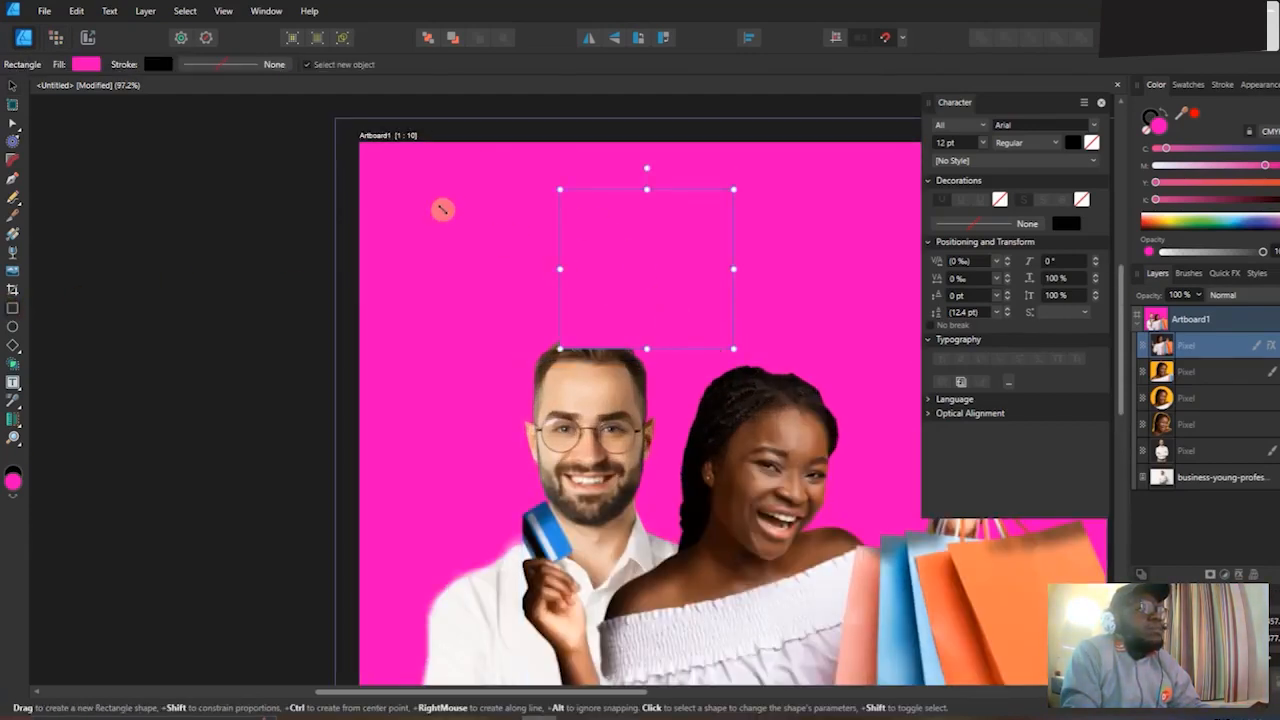
{"action": "left_click", "coordinate": [86, 64]}
{"action": "left_click", "coordinate": [131, 221]}
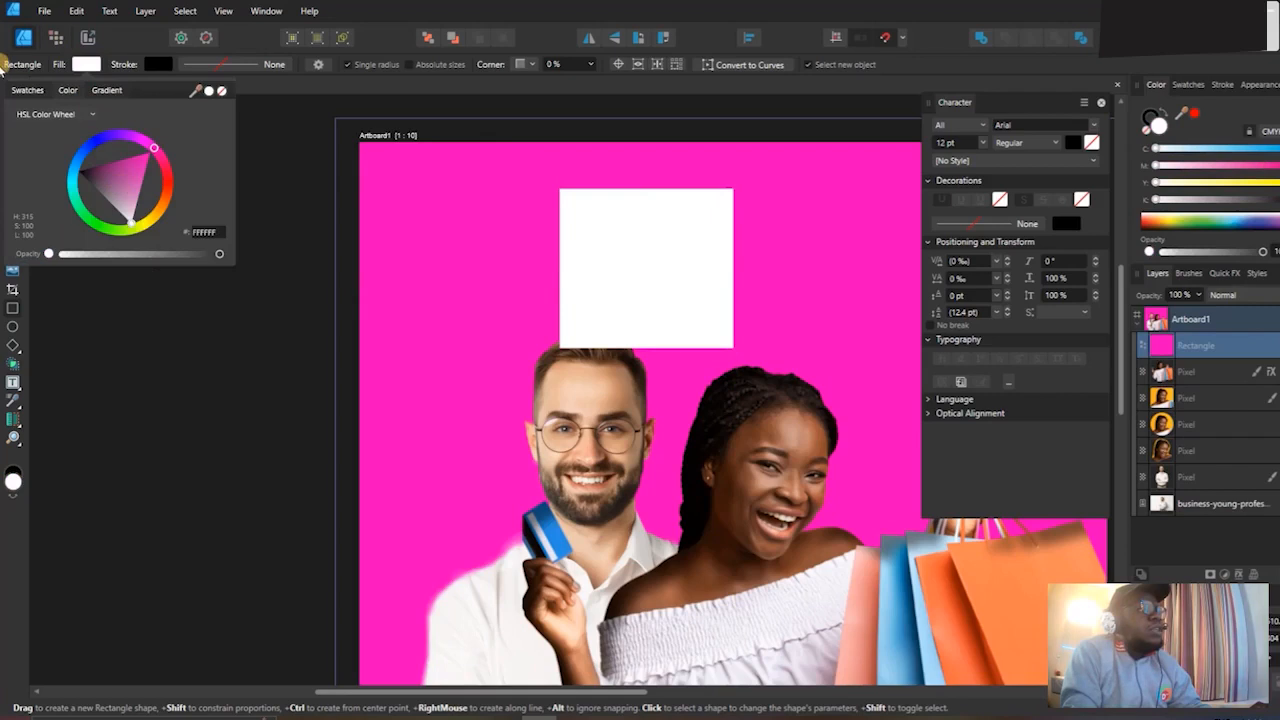
{"action": "left_click", "coordinate": [147, 283]}
{"action": "left_click", "coordinate": [12, 85]}
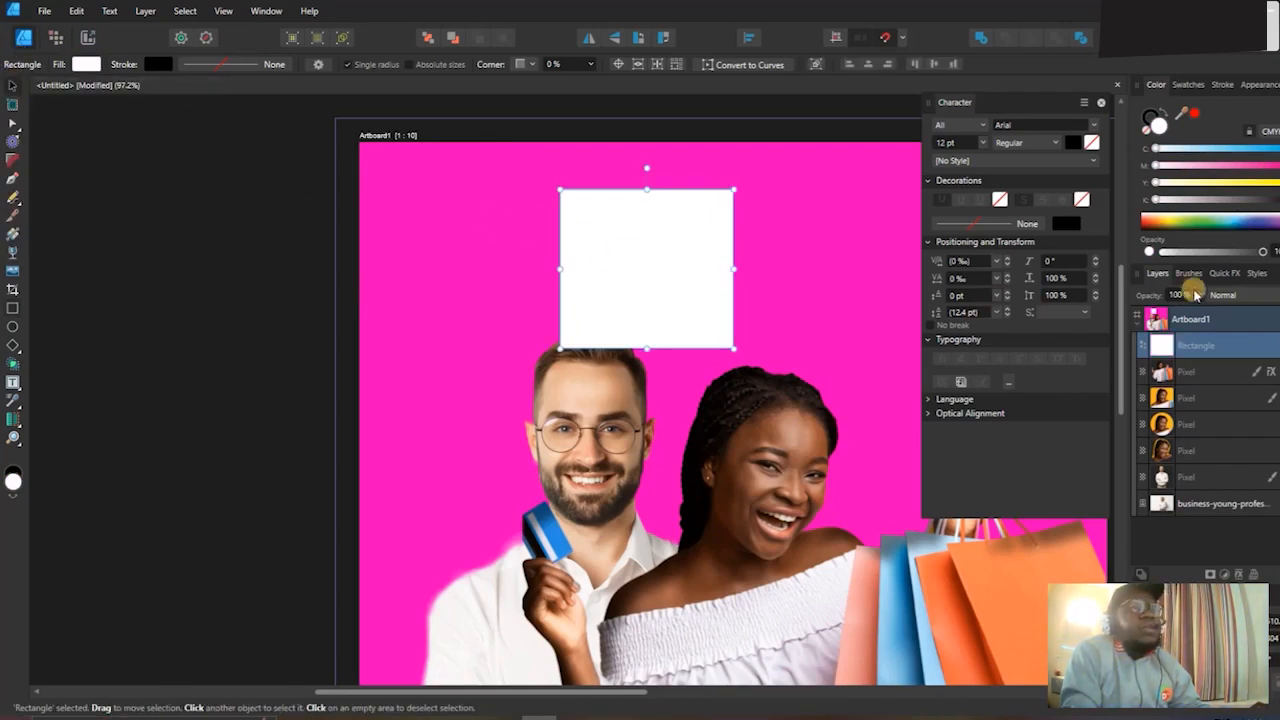
Add an Inner Shadow to the white rectangle with 18.1 px radius, 20.8 px offset and 23% intensity.
{"action": "left_click", "coordinate": [1219, 276]}
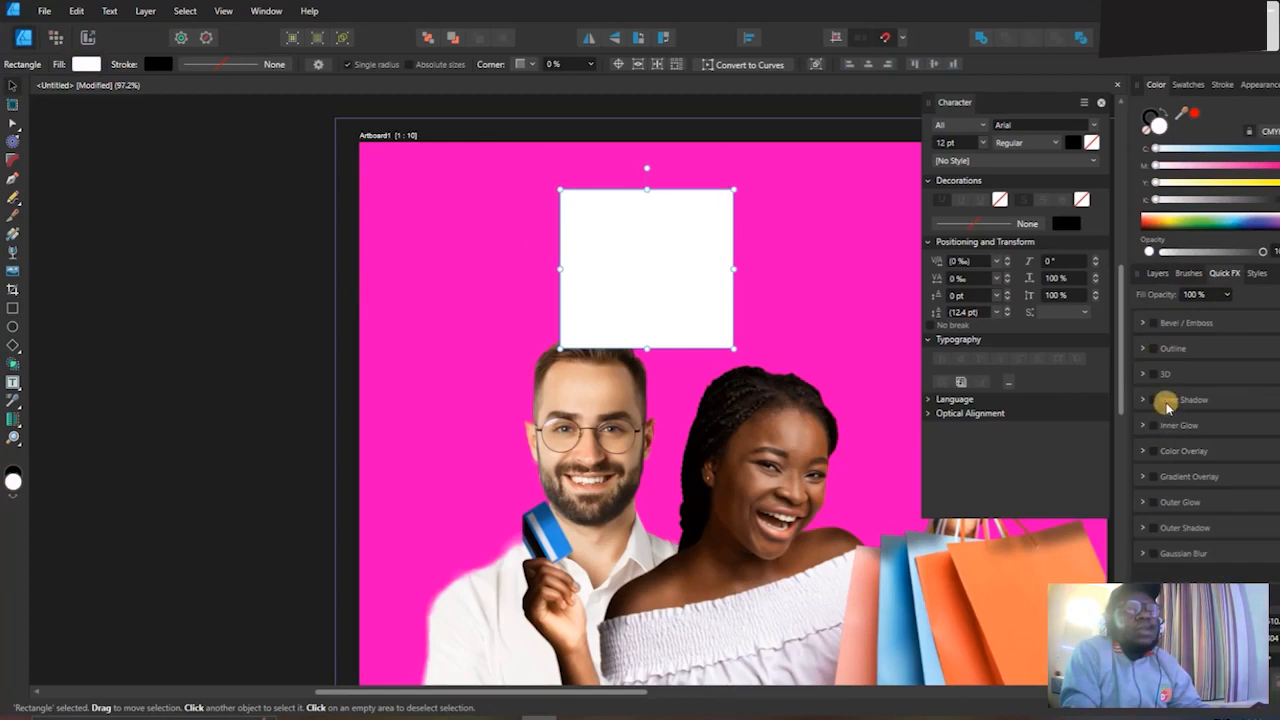
{"action": "left_click", "coordinate": [1154, 401]}
{"action": "left_click", "coordinate": [1278, 400]}
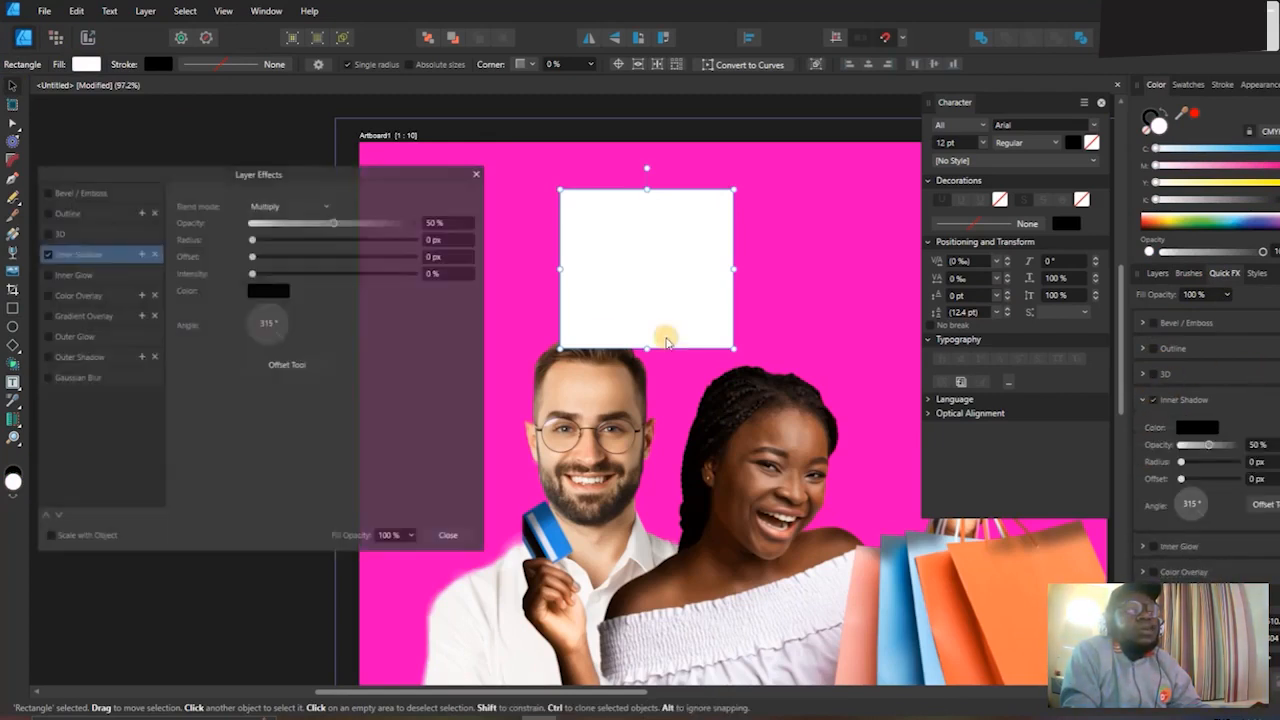
{"action": "left_click_drag", "start_coordinate": [254, 240], "coordinate": [338, 240]}
{"action": "left_click", "coordinate": [297, 268]}
{"action": "left_click_drag", "start_coordinate": [297, 274], "coordinate": [340, 259]}
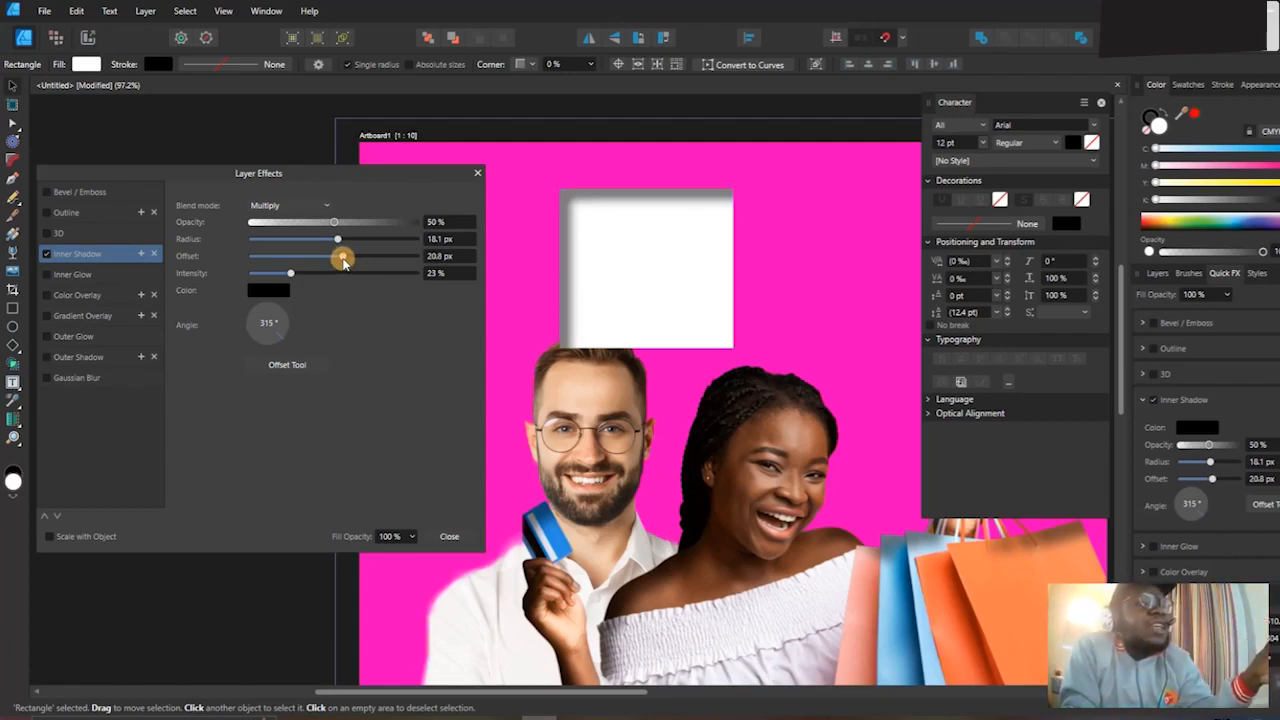
Raise the rectangle's Inner Shadow intensity to 51% and nudge the rectangle slightly on the artboard.
{"action": "left_click", "coordinate": [563, 220]}
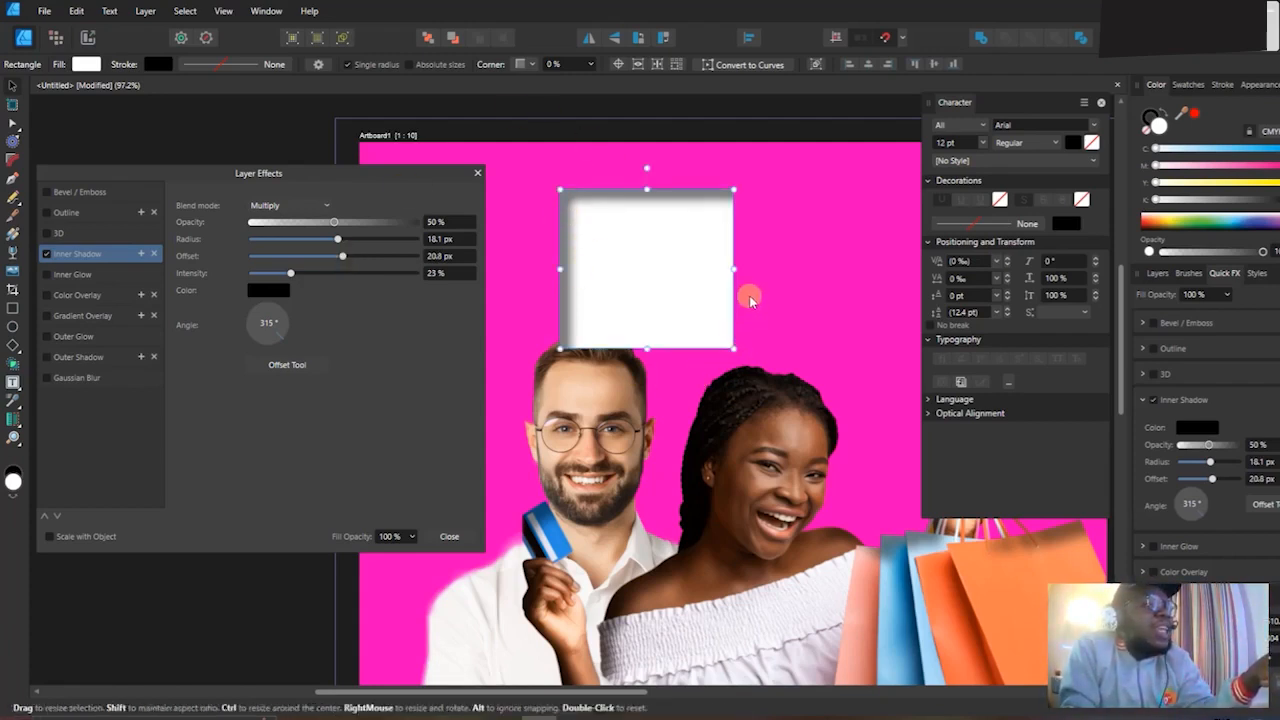
{"action": "left_click_drag", "start_coordinate": [290, 273], "coordinate": [333, 277]}
{"action": "left_click_drag", "start_coordinate": [628, 261], "coordinate": [635, 265]}
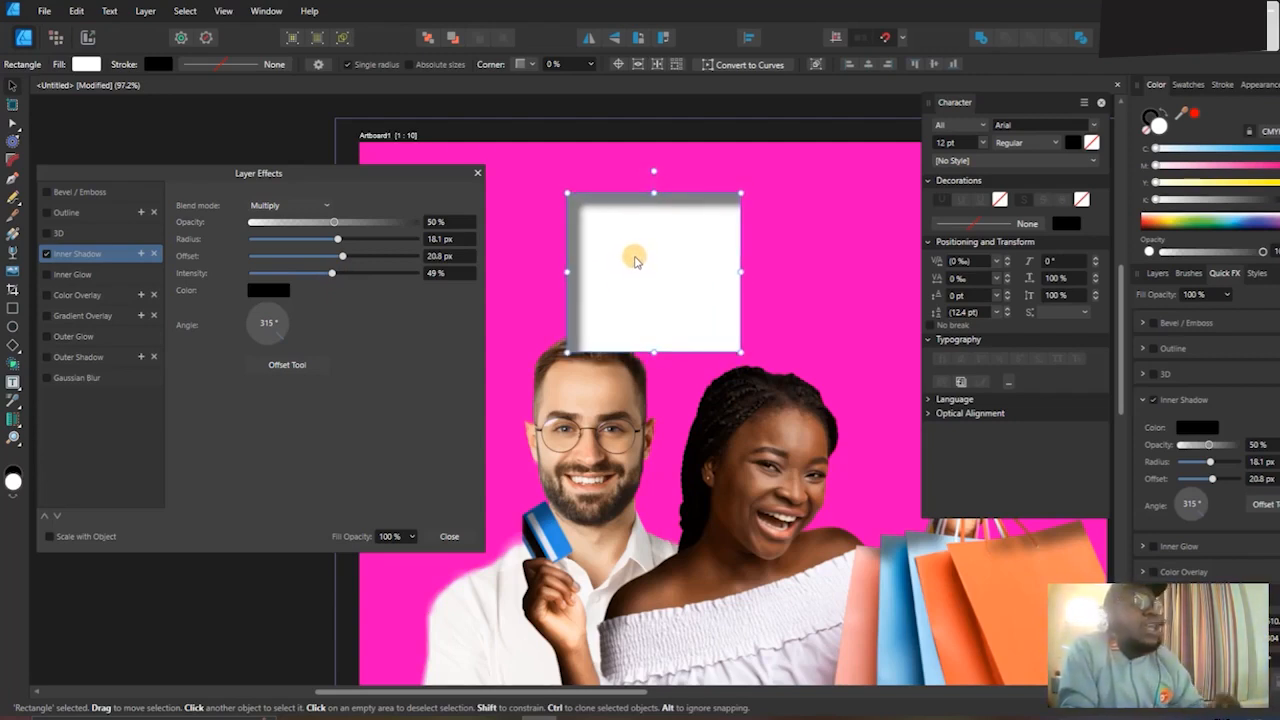
{"action": "mouse_move", "coordinate": [336, 272]}
{"action": "left_mouse_down"}
{"action": "mouse_move", "coordinate": [360, 278]}
{"action": "mouse_move", "coordinate": [334, 273]}
{"action": "left_mouse_up"}
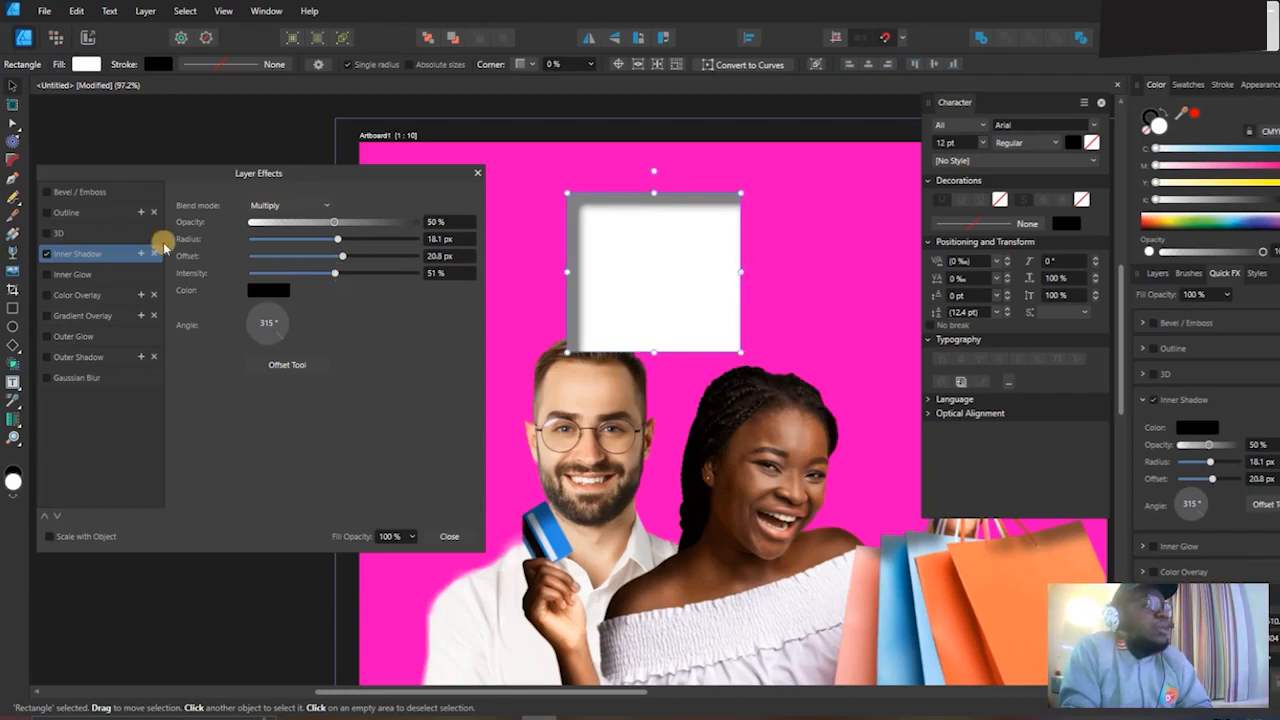
Swap the rectangle's Inner Shadow for an Inner Glow, close the Layer Effects settings and delete the rectangle.
{"action": "left_click", "coordinate": [45, 254]}
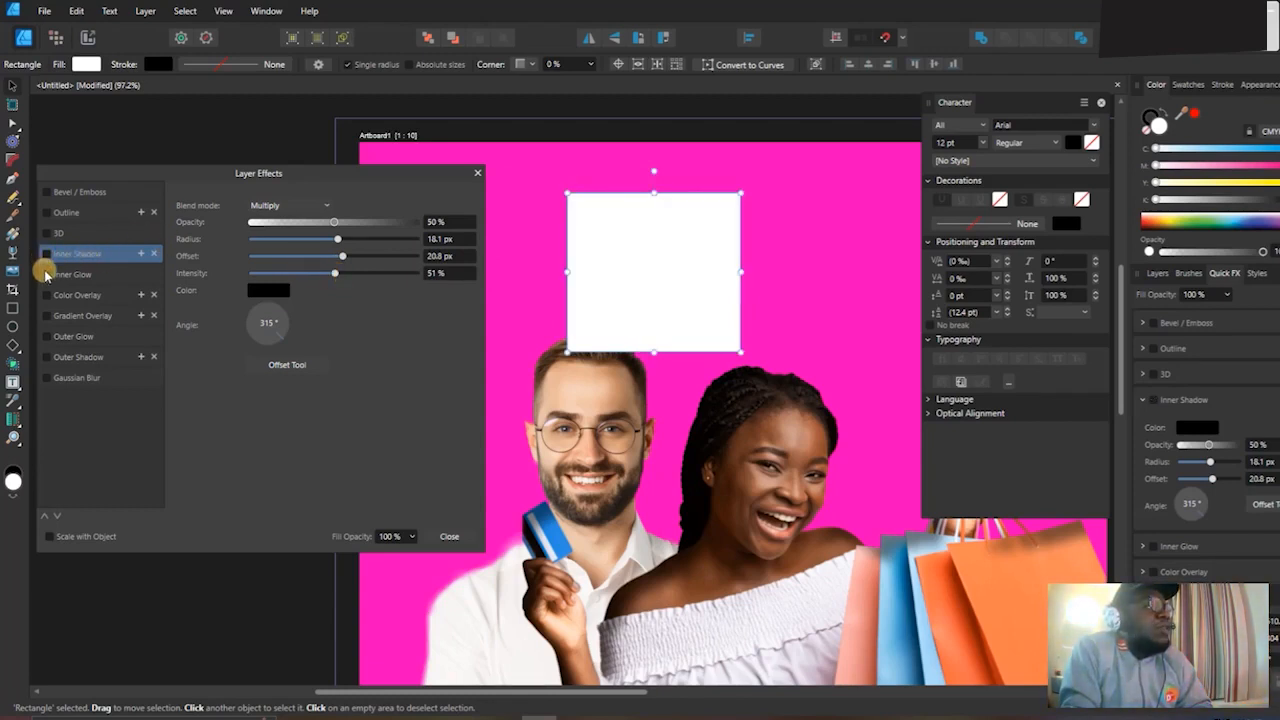
{"action": "left_click", "coordinate": [70, 274]}
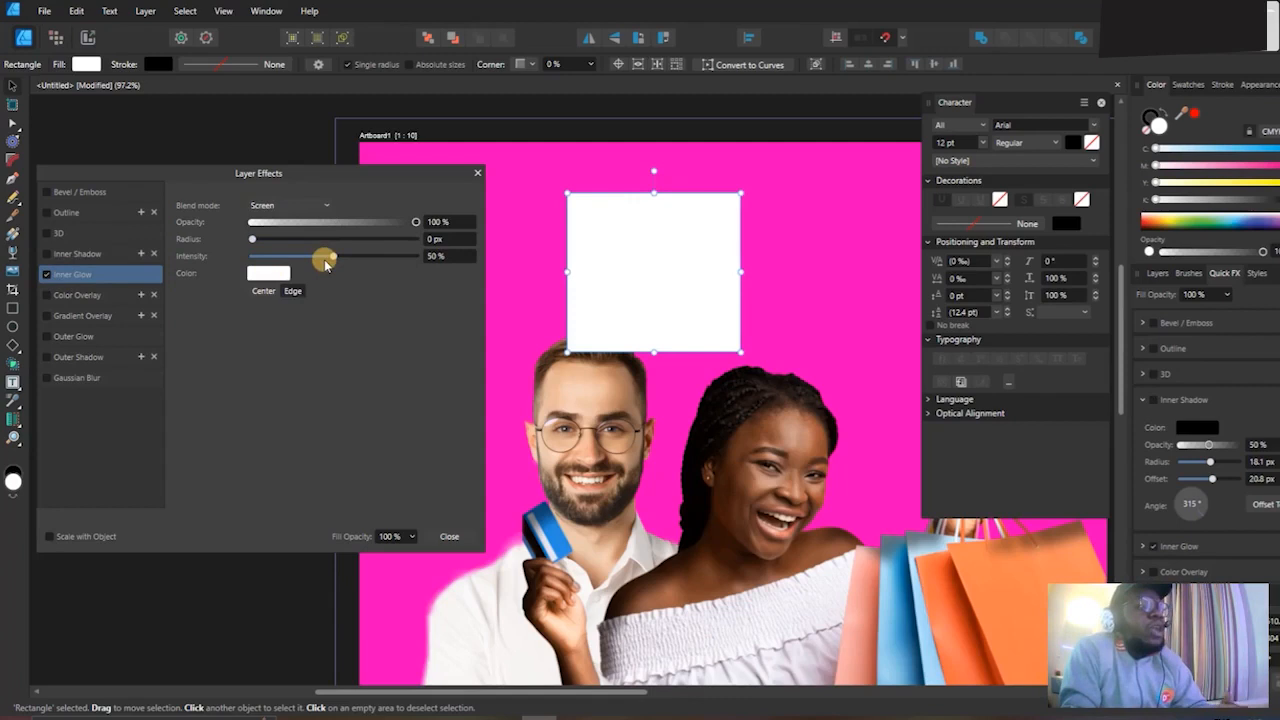
{"action": "left_click", "coordinate": [447, 535]}
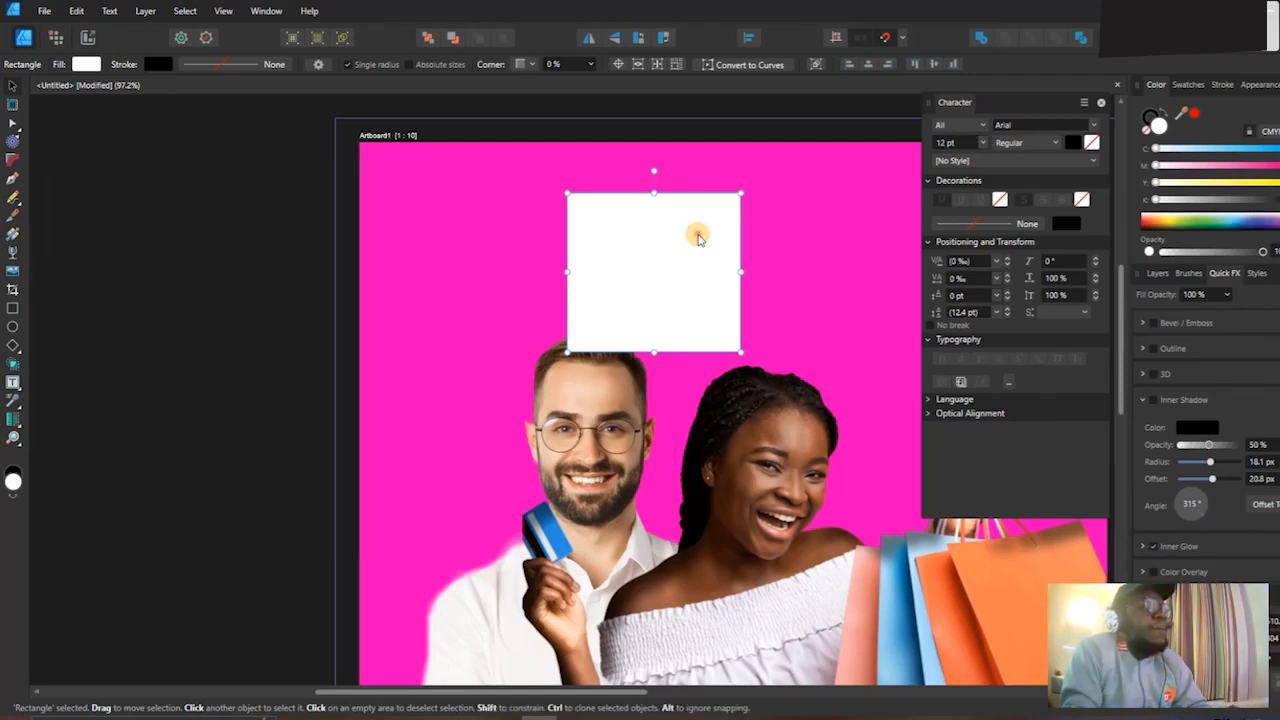
{"action": "key", "text": "Delete"}
Replace the Inner Shadow on the woman's layer with an Inner Glow of 29.9 px radius.
{"action": "scroll", "coordinate": [666, 392], "scroll_direction": "up", "scroll_amount": 2}
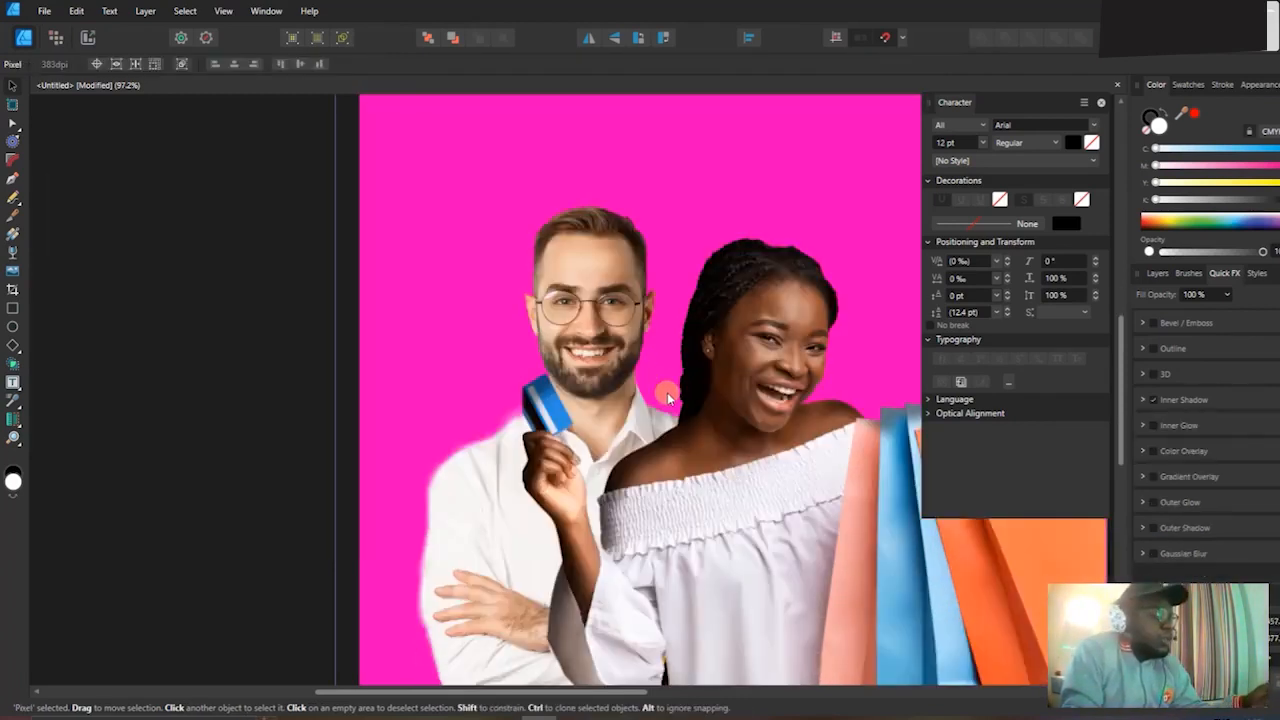
{"action": "left_click", "coordinate": [1144, 400]}
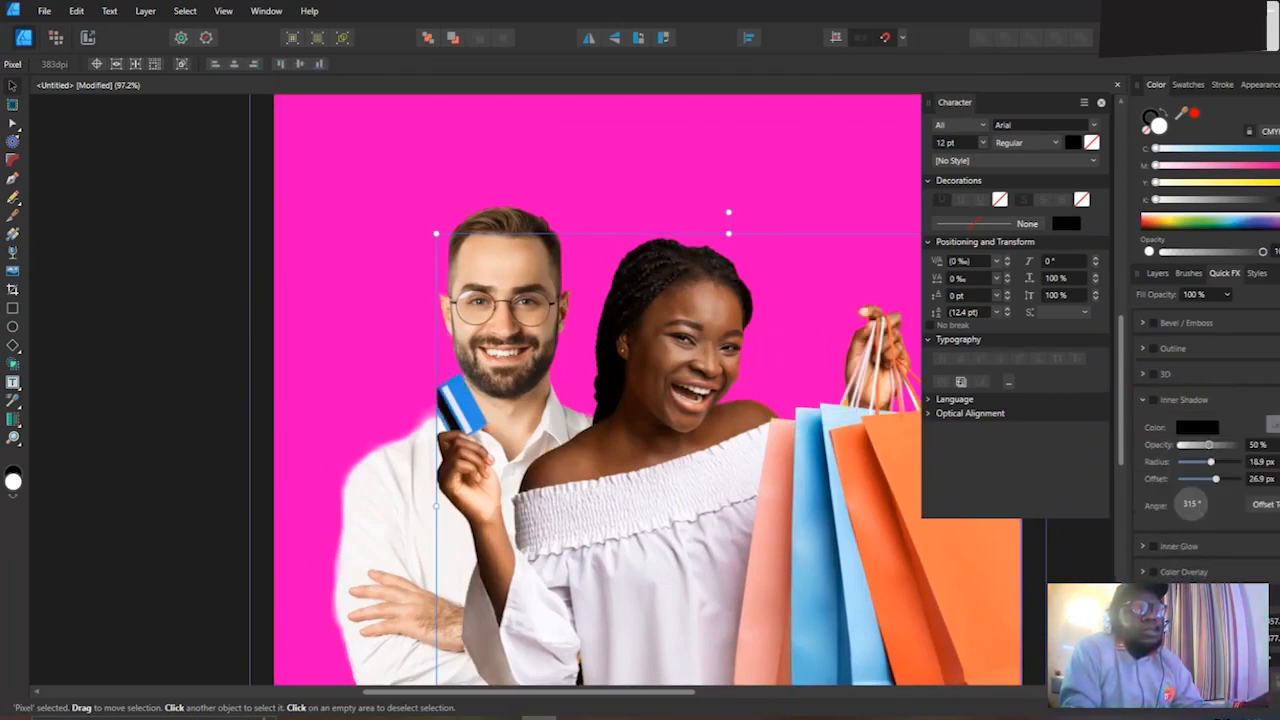
{"action": "left_click", "coordinate": [1272, 424]}
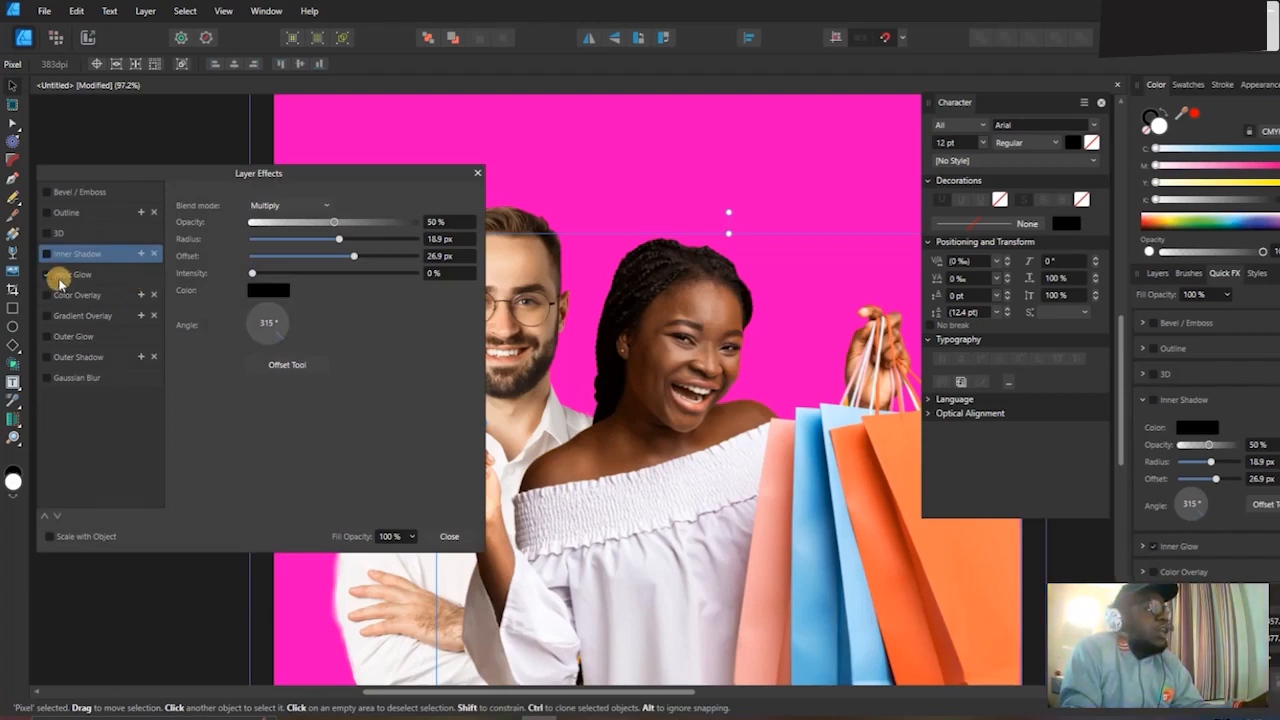
{"action": "left_click", "coordinate": [58, 274]}
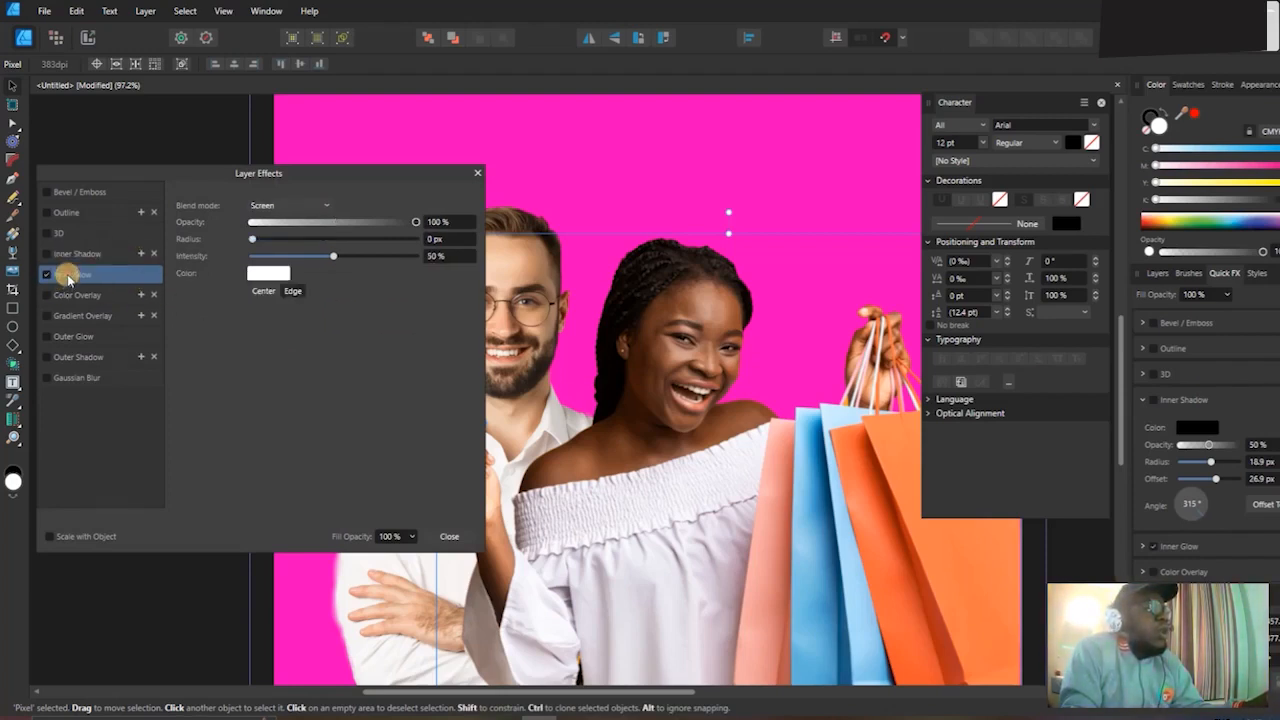
{"action": "left_click_drag", "start_coordinate": [270, 242], "coordinate": [359, 249]}
Colour the woman's Inner Glow orange (FF5300), try the Center option, and set the glow back to Edge.
{"action": "left_click", "coordinate": [280, 272]}
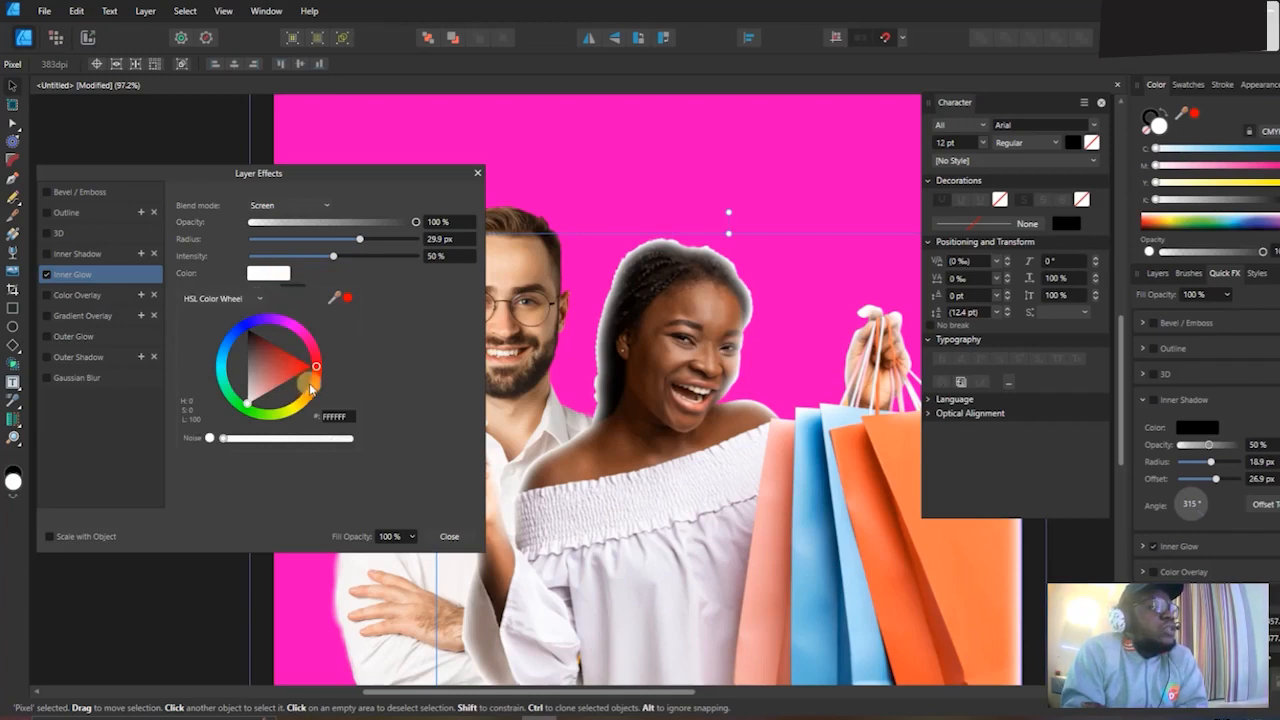
{"action": "left_click_drag", "start_coordinate": [314, 375], "coordinate": [311, 381]}
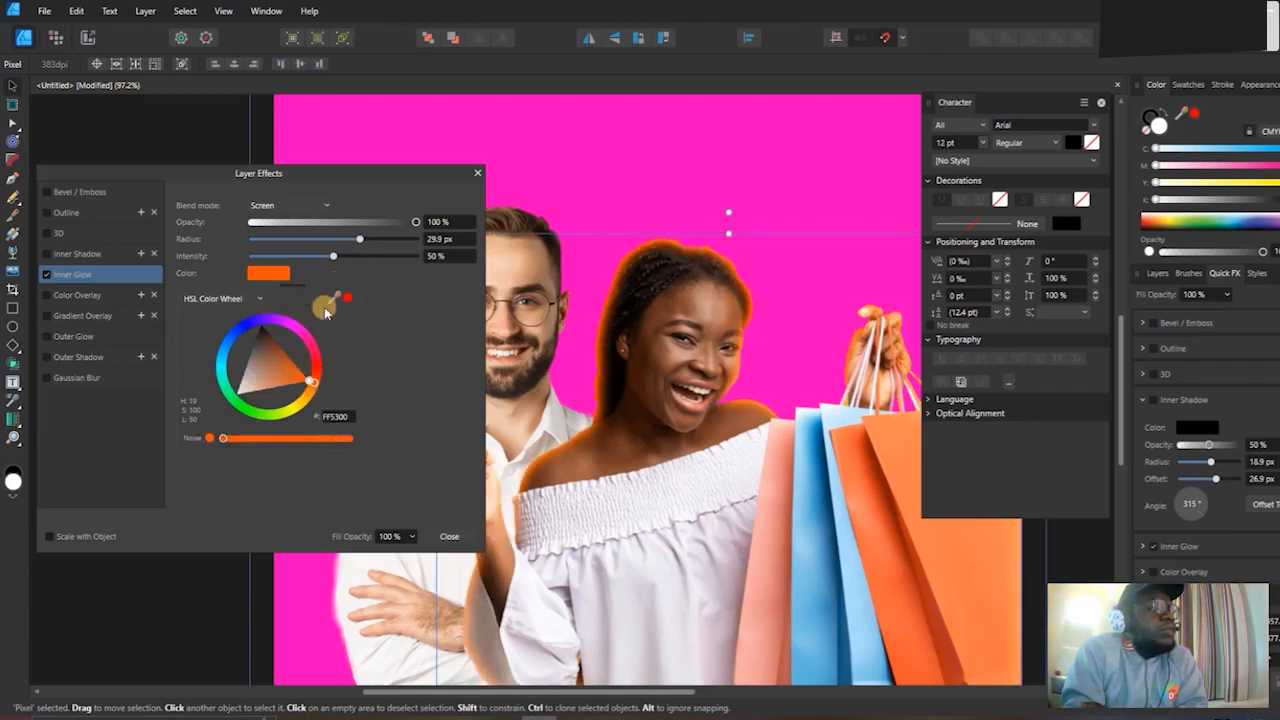
{"action": "left_click", "coordinate": [387, 297]}
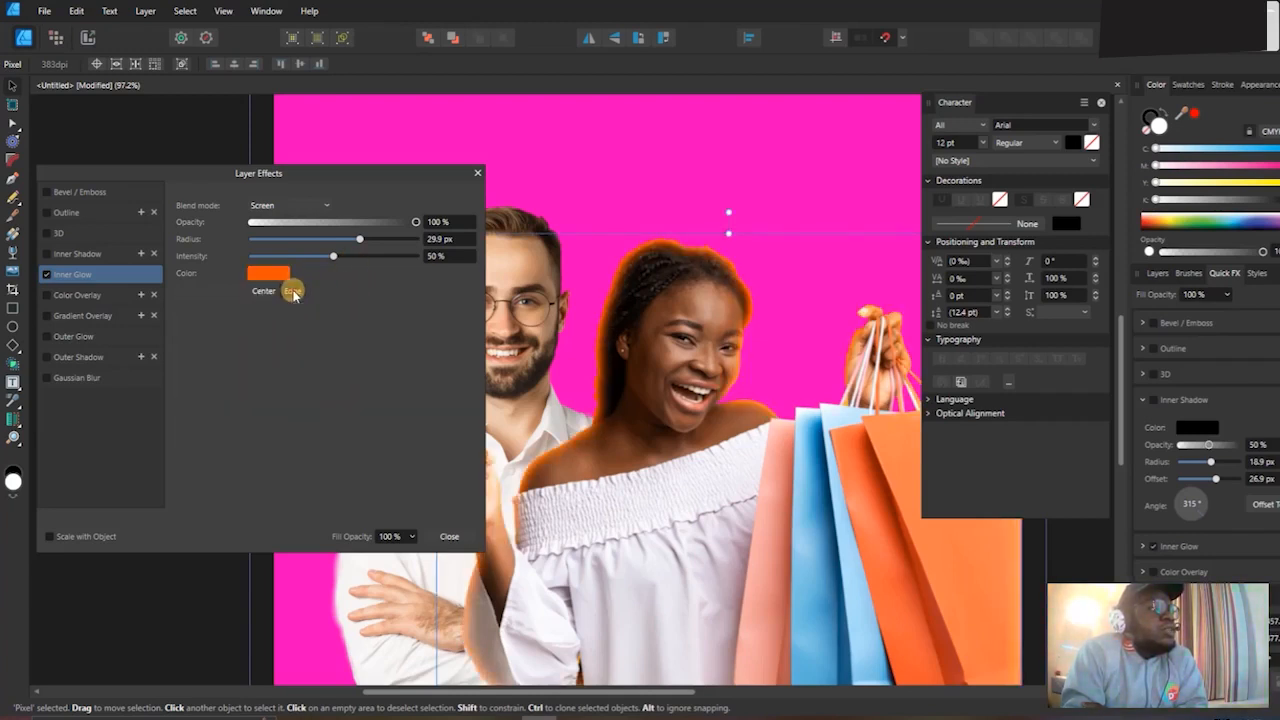
{"action": "left_click", "coordinate": [254, 290]}
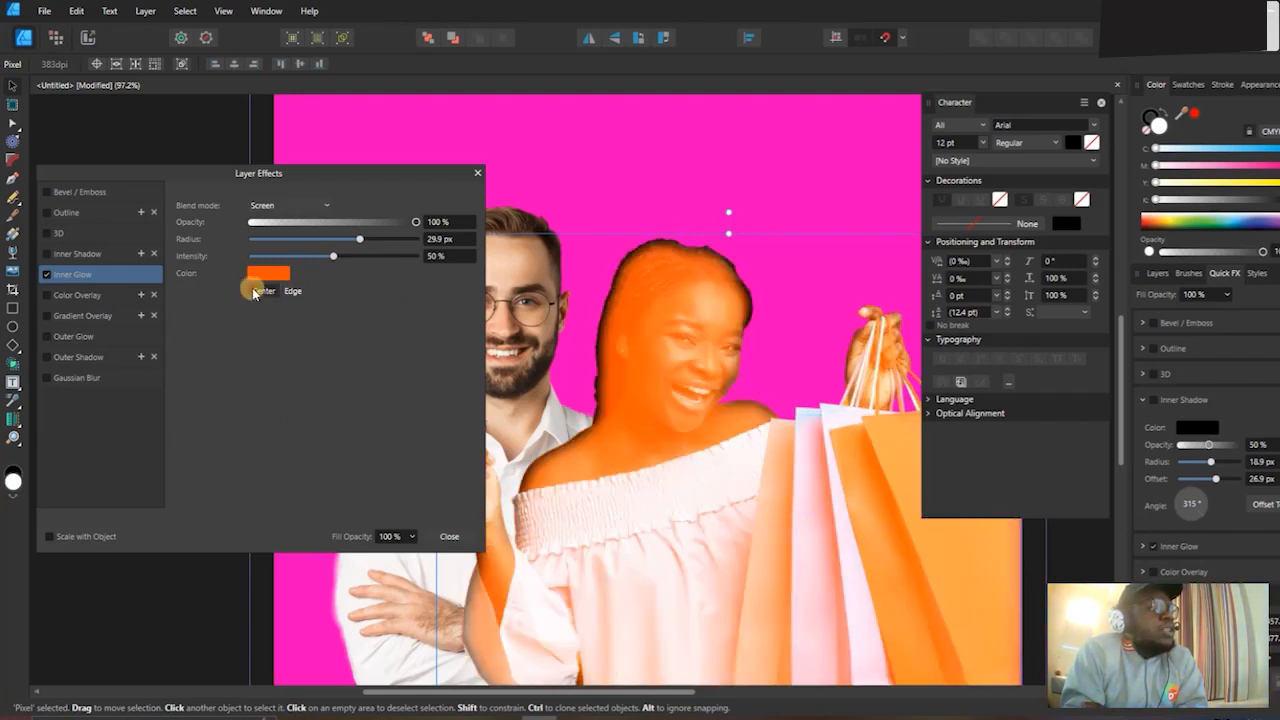
{"action": "left_click", "coordinate": [295, 294]}
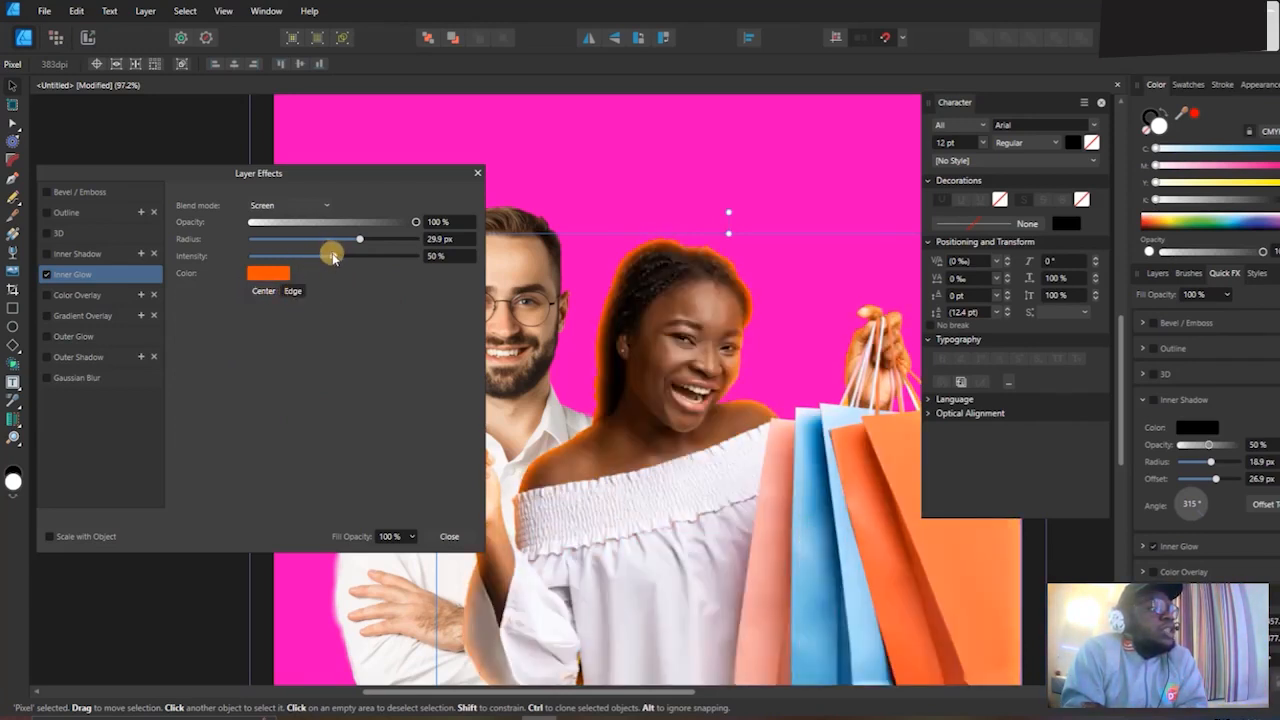
Set the woman's Inner Glow to 90% opacity and 48% intensity.
{"action": "left_click_drag", "start_coordinate": [333, 257], "coordinate": [314, 256]}
{"action": "left_click_drag", "start_coordinate": [371, 221], "coordinate": [398, 248]}
{"action": "scroll", "coordinate": [827, 336], "scroll_direction": "down", "scroll_amount": 2}
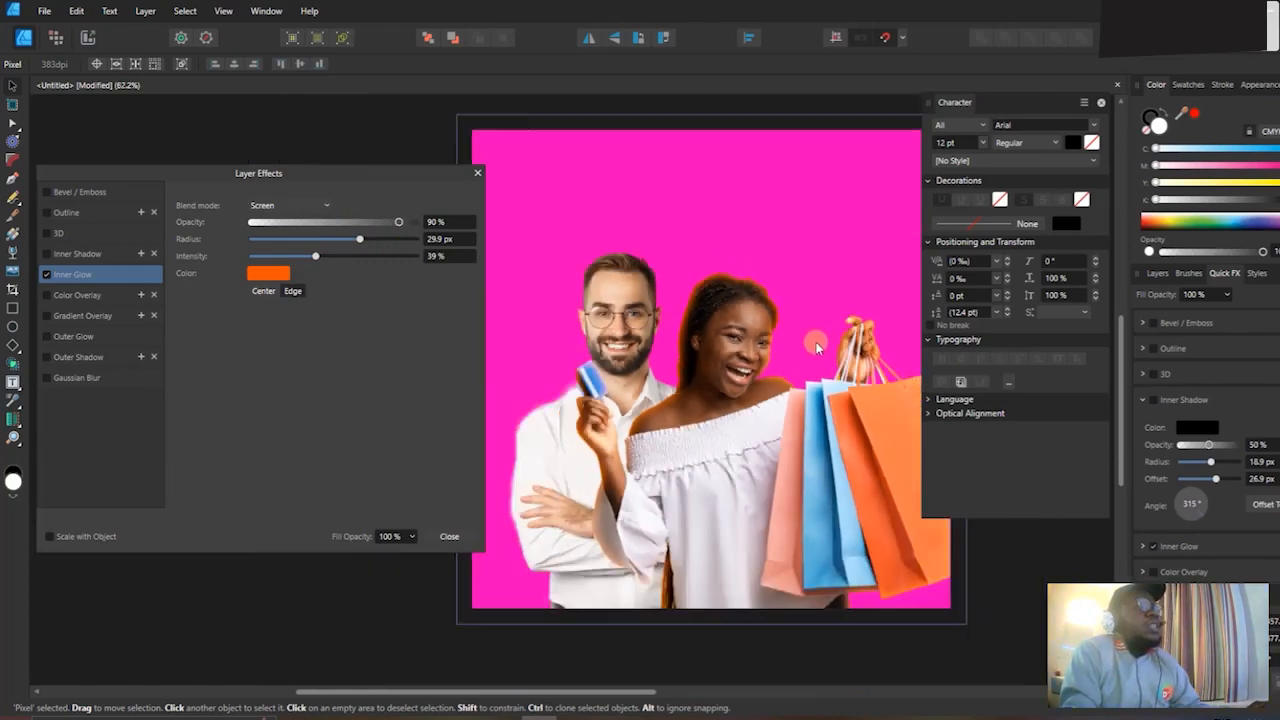
{"action": "left_click_drag", "start_coordinate": [836, 343], "coordinate": [759, 342]}
{"action": "scroll", "coordinate": [748, 342], "scroll_direction": "up", "scroll_amount": 1}
{"action": "left_click_drag", "start_coordinate": [315, 256], "coordinate": [337, 264]}
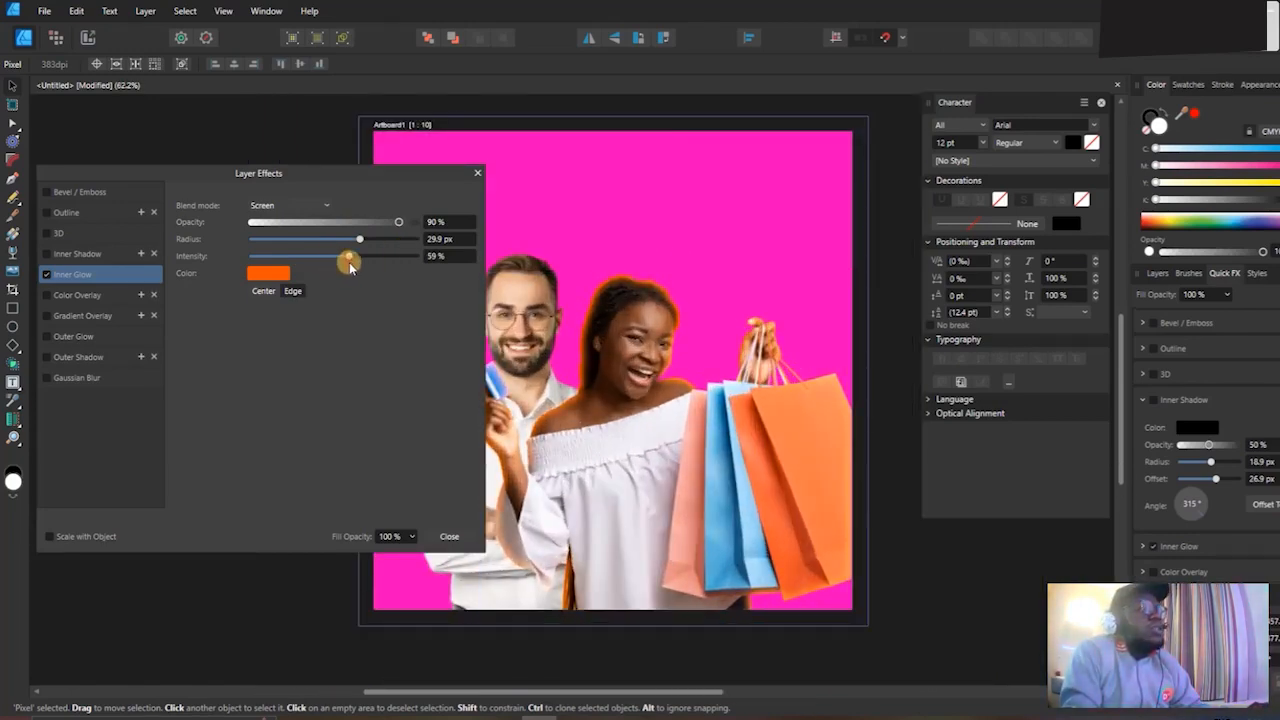
{"action": "left_click_drag", "start_coordinate": [349, 256], "coordinate": [331, 256]}
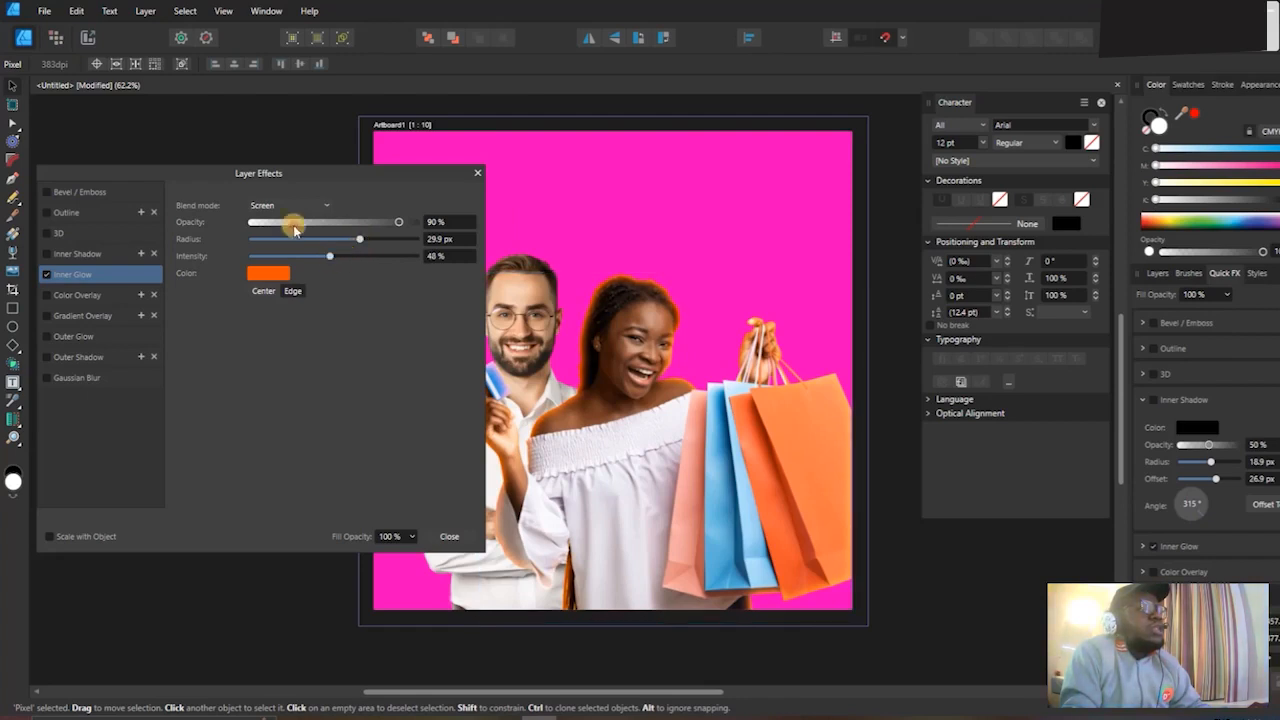
Preview the blend modes for the Inner Glow, keep Screen, and close the Layer Effects settings.
{"action": "left_click", "coordinate": [287, 207]}
{"action": "scroll", "coordinate": [290, 220], "scroll_direction": "up", "scroll_amount": 3}
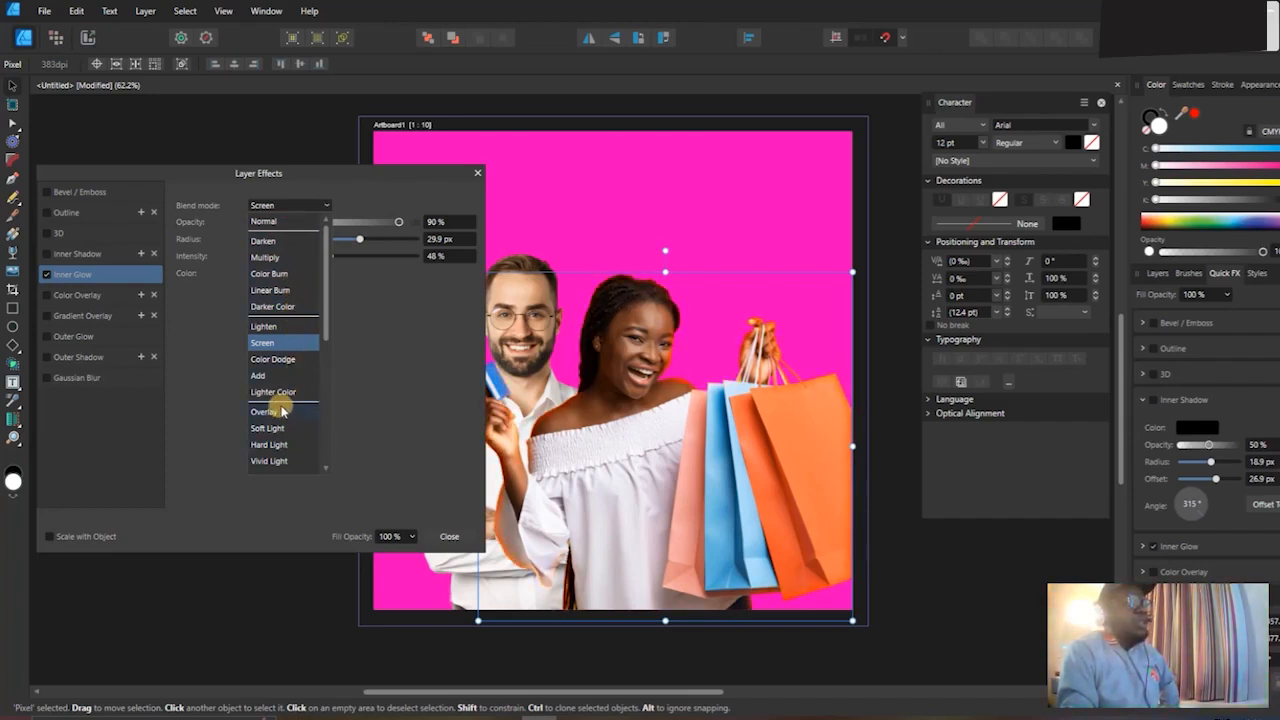
{"action": "scroll", "coordinate": [284, 460], "scroll_direction": "down", "scroll_amount": 4}
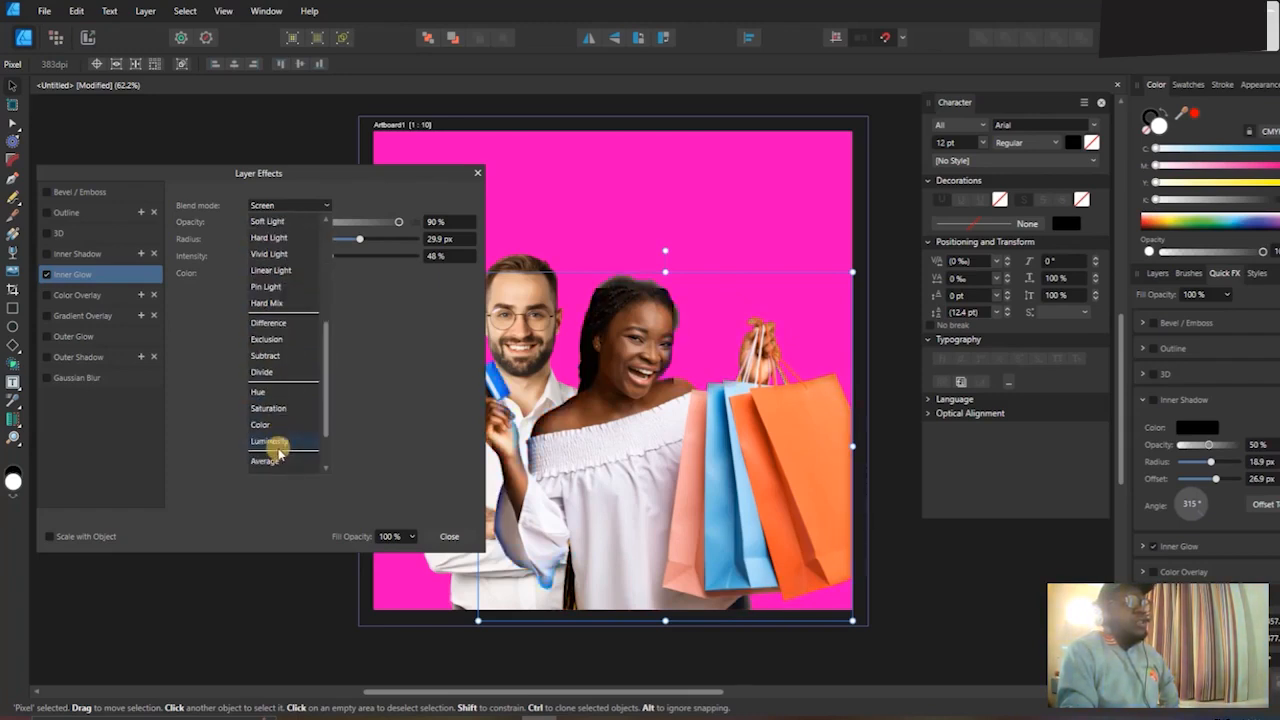
{"action": "left_click", "coordinate": [402, 306]}
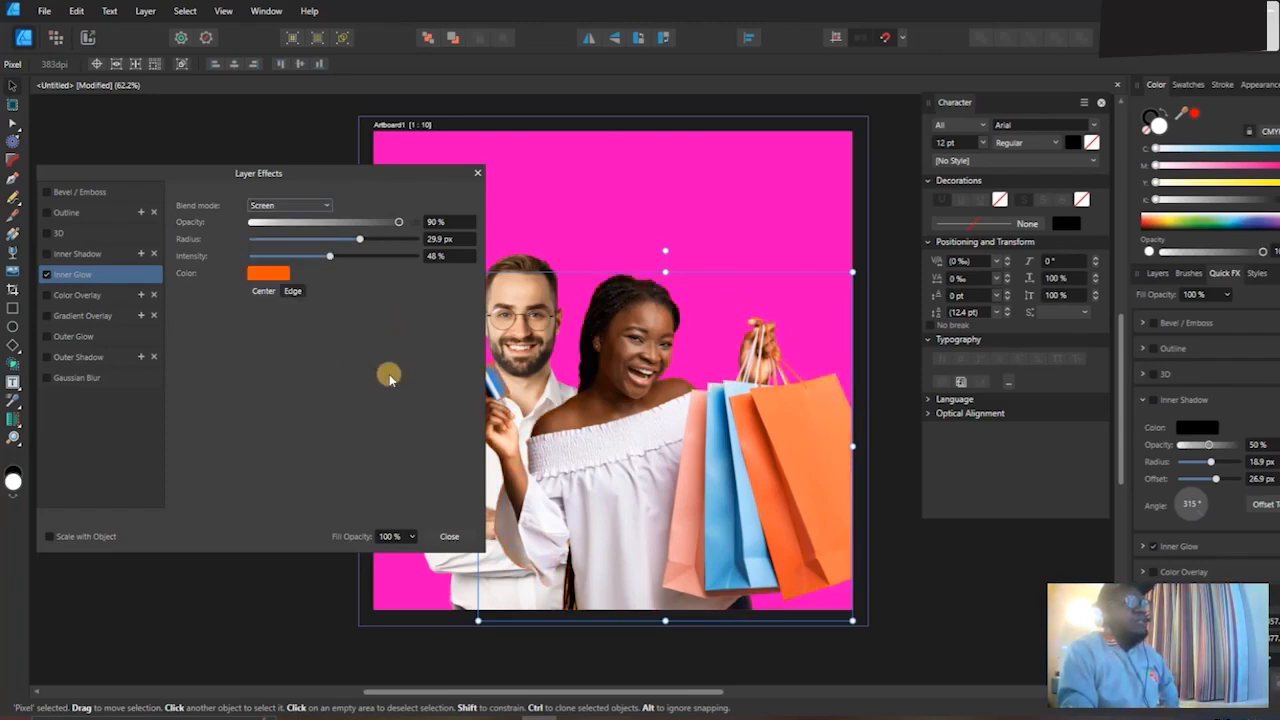
{"action": "left_click", "coordinate": [448, 538]}
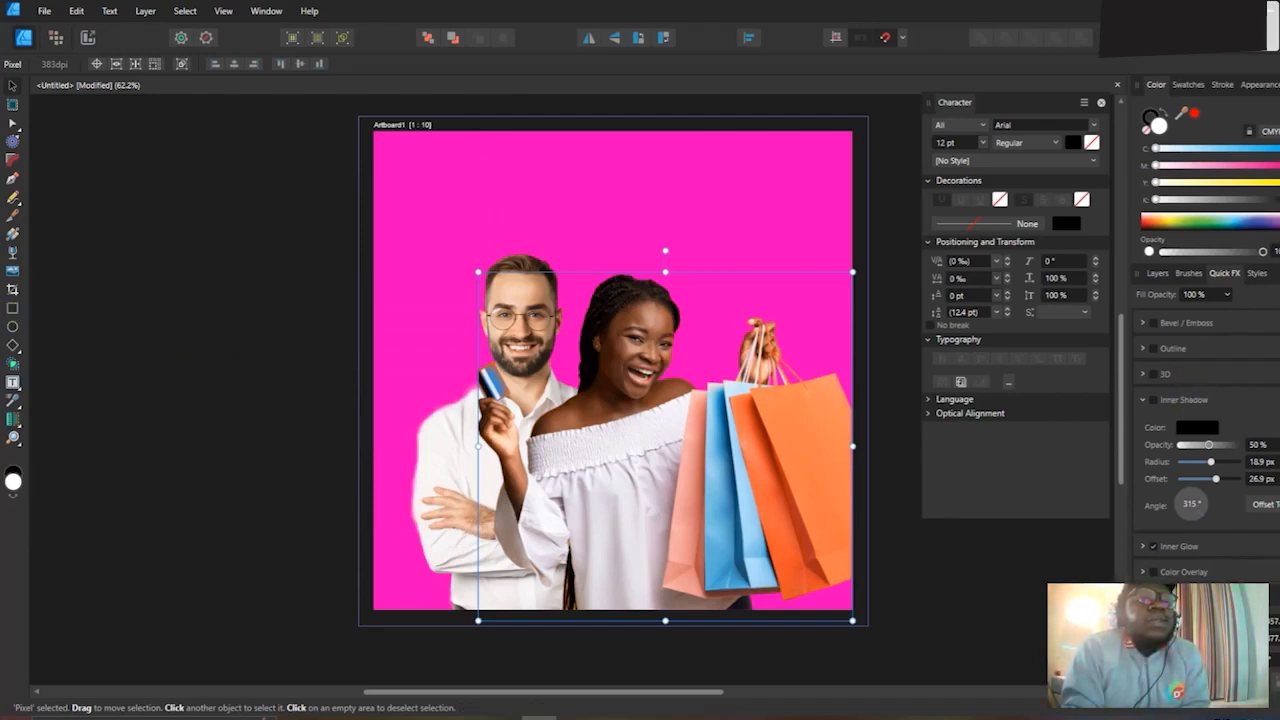
Replace the woman's Inner Glow with a red (FF0000) Color Overlay and shift her slightly left.
{"action": "left_click", "coordinate": [1278, 400]}
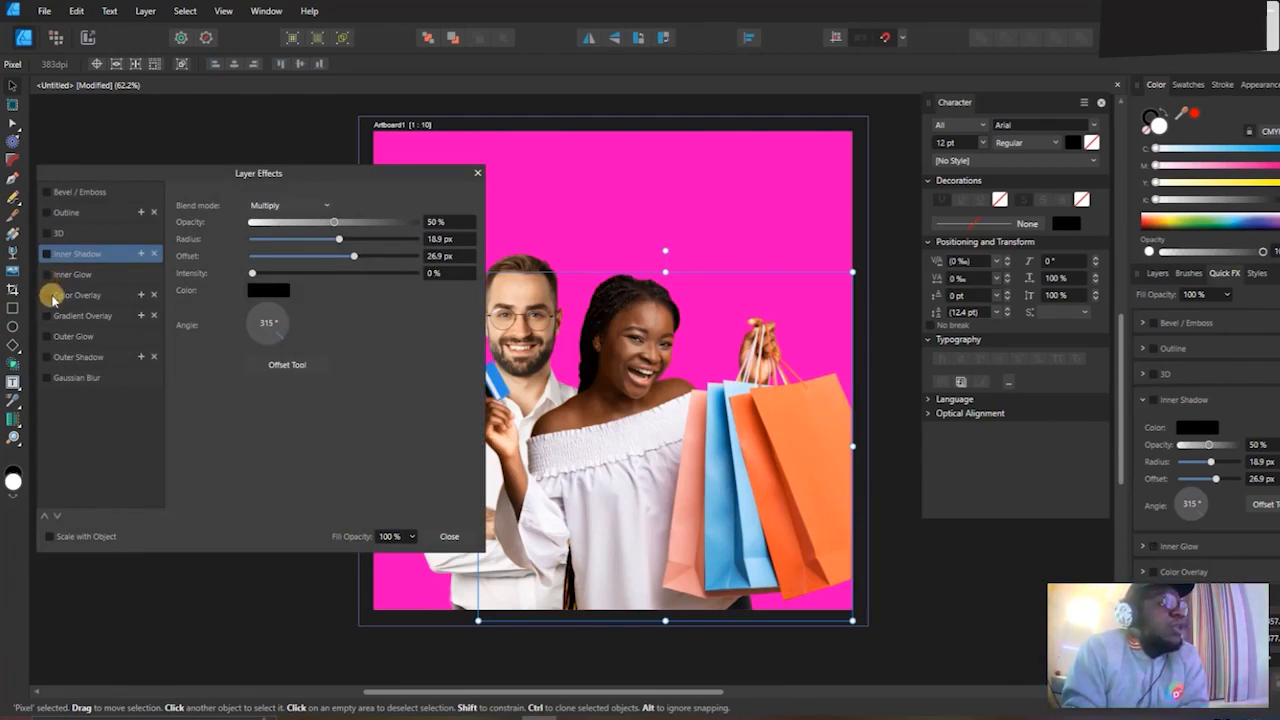
{"action": "left_click", "coordinate": [53, 300]}
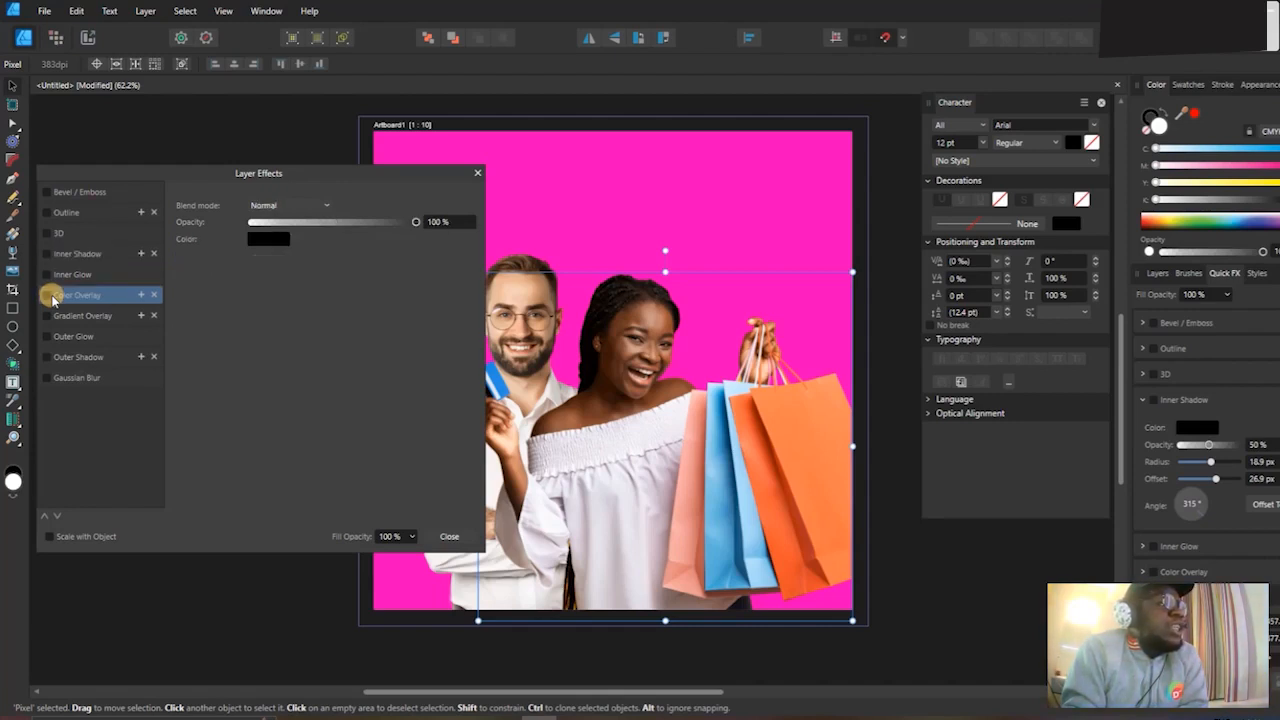
{"action": "left_click", "coordinate": [46, 295]}
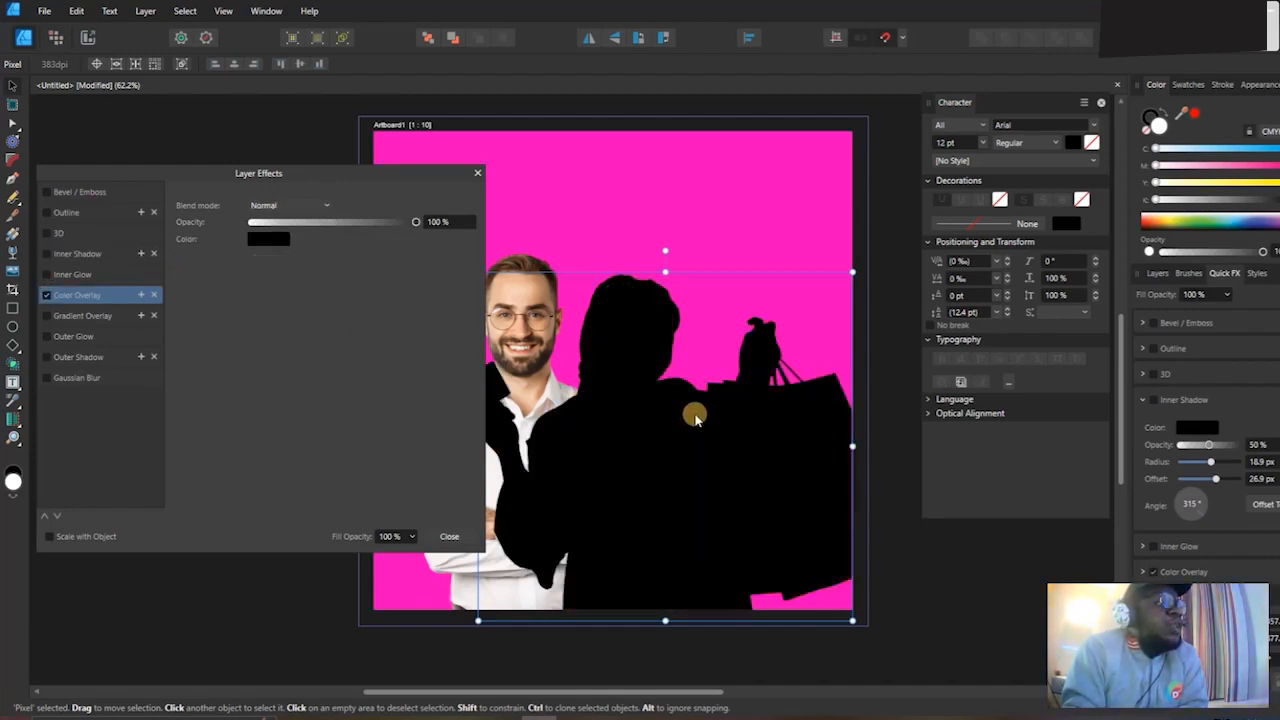
{"action": "left_click_drag", "start_coordinate": [695, 418], "coordinate": [651, 416]}
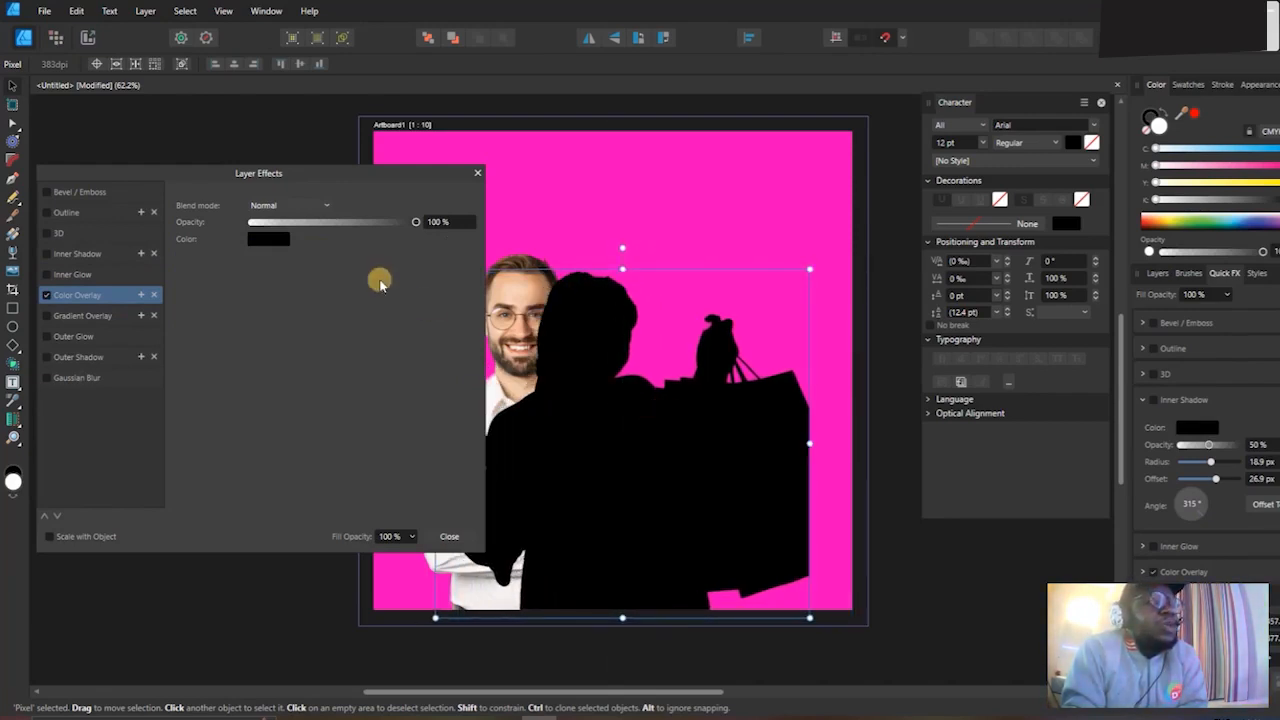
{"action": "left_click", "coordinate": [268, 238]}
{"action": "left_click_drag", "start_coordinate": [275, 316], "coordinate": [315, 340]}
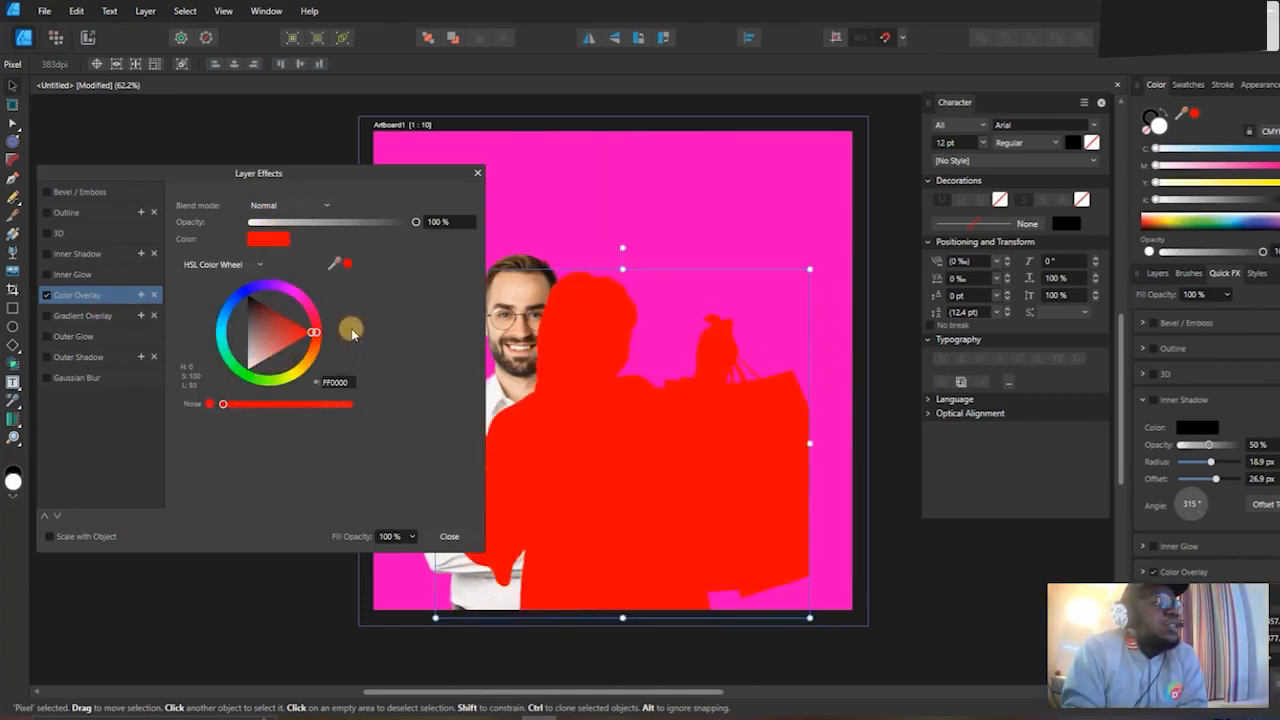
Preview other blend modes for the Color Overlay and switch the overlay off.
{"action": "left_click", "coordinate": [409, 328]}
{"action": "left_click", "coordinate": [298, 210]}
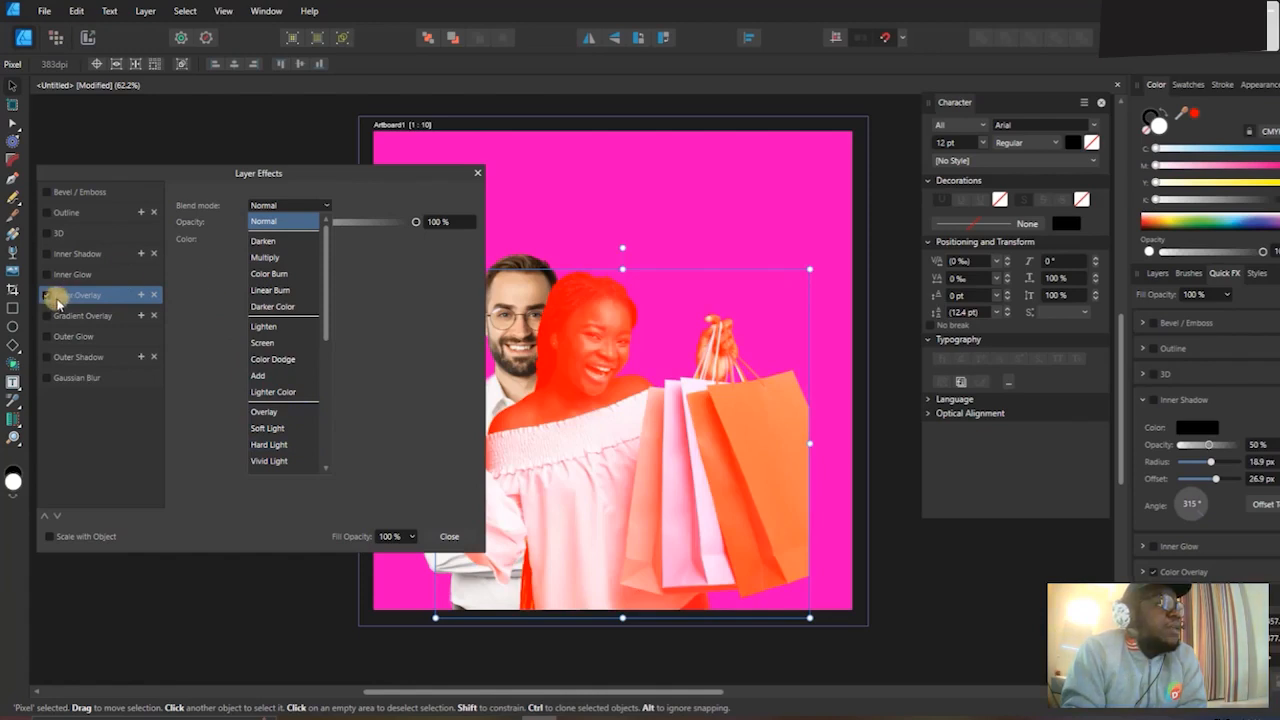
{"action": "left_click", "coordinate": [49, 299]}
{"action": "left_click", "coordinate": [49, 299]}
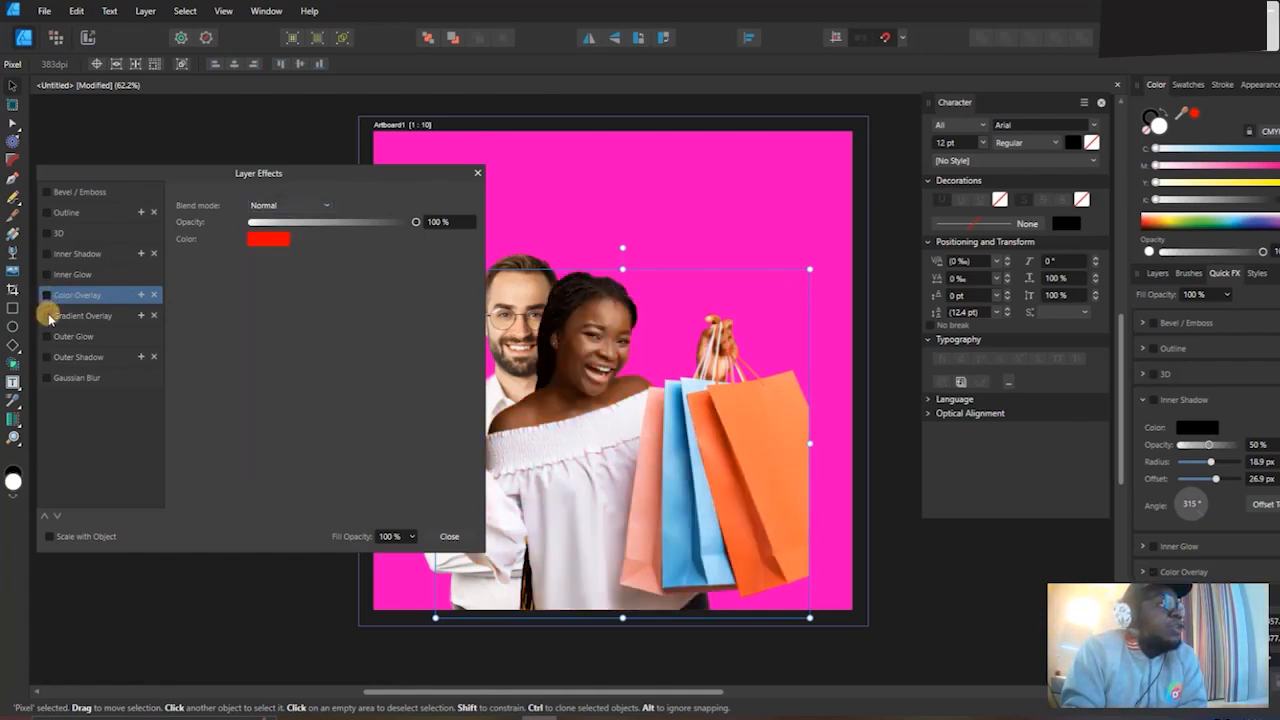
Apply a linear Gradient Overlay to the woman, running from red to orange.
{"action": "left_click", "coordinate": [46, 315]}
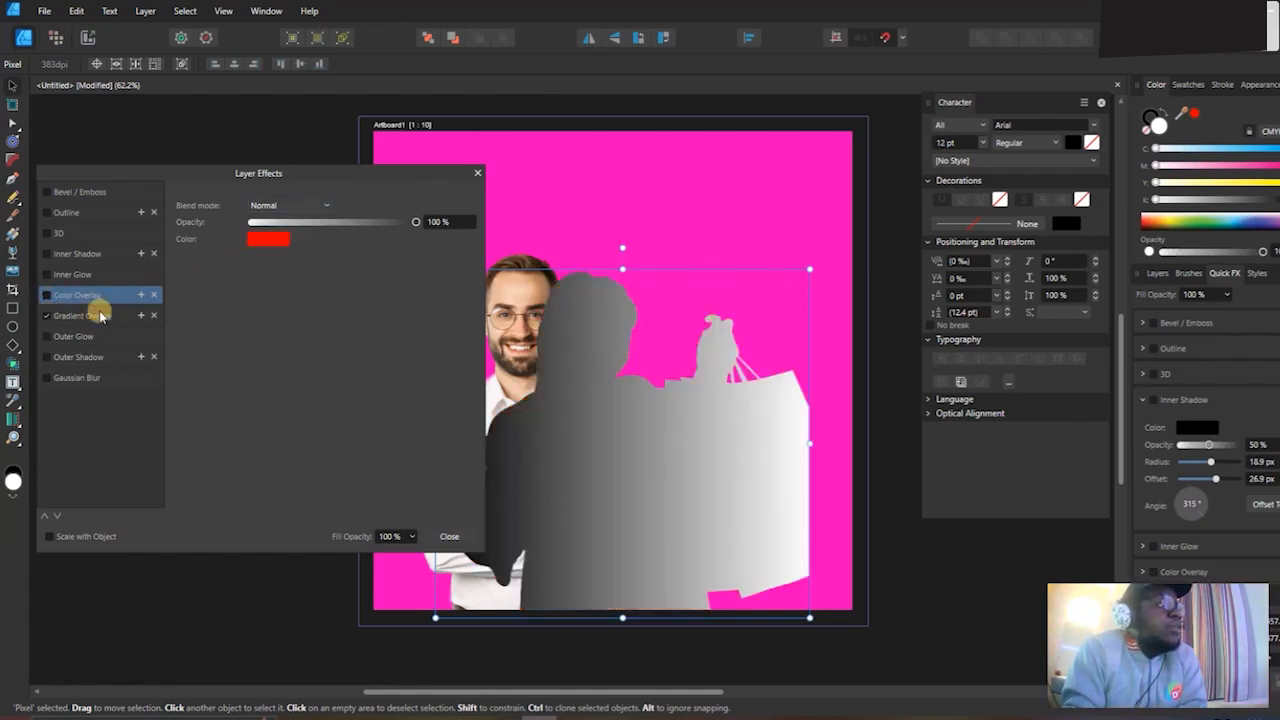
{"action": "left_click", "coordinate": [97, 315]}
{"action": "left_click", "coordinate": [270, 265]}
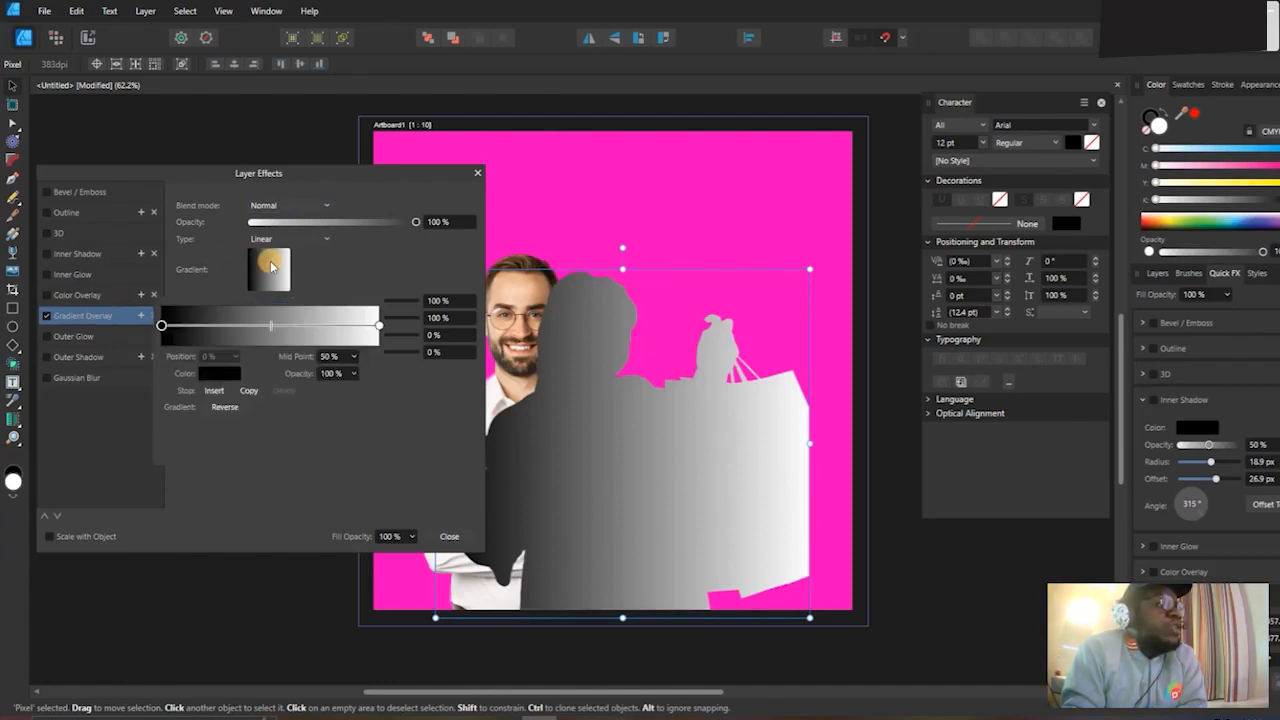
{"action": "left_click", "coordinate": [163, 327]}
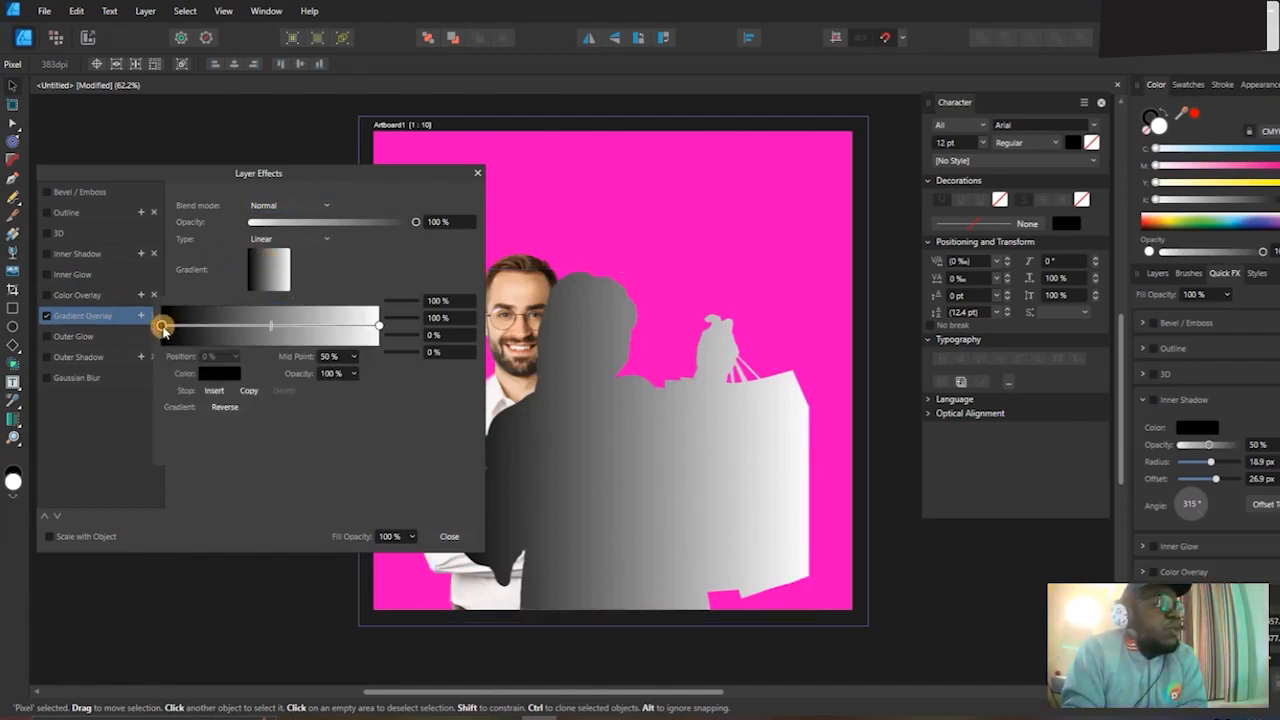
{"action": "left_click", "coordinate": [223, 376]}
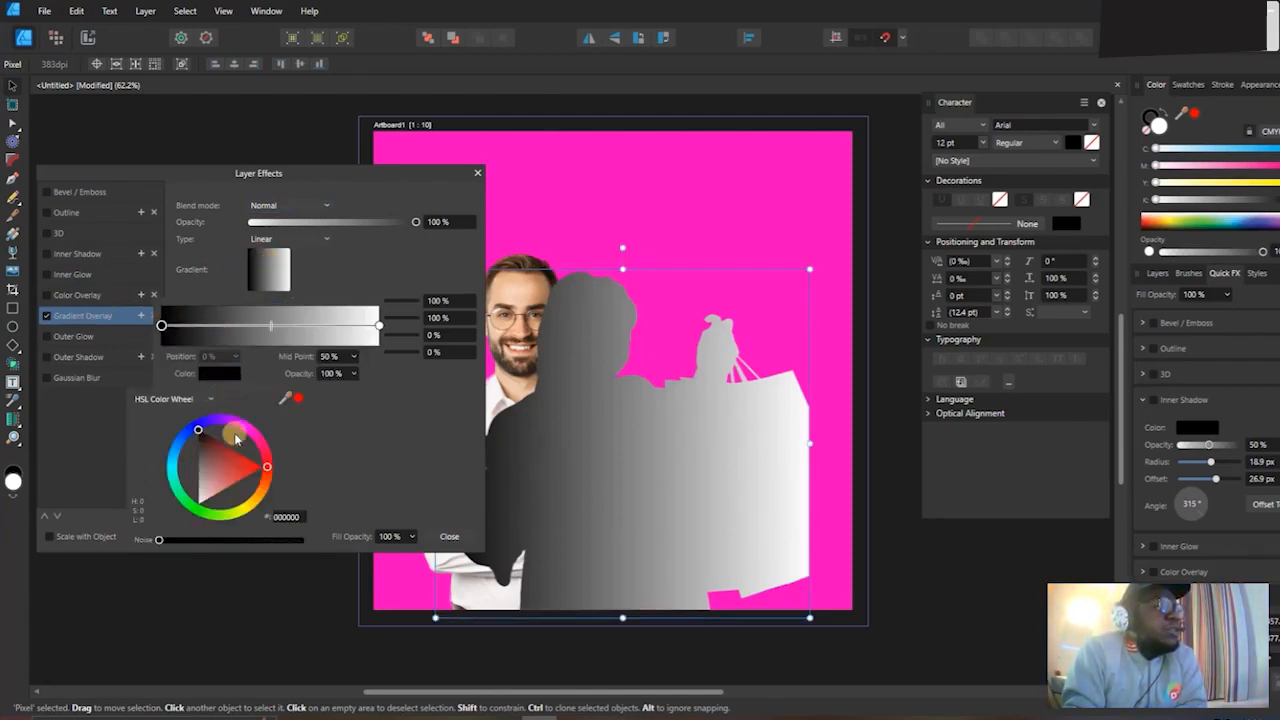
{"action": "left_click", "coordinate": [255, 471]}
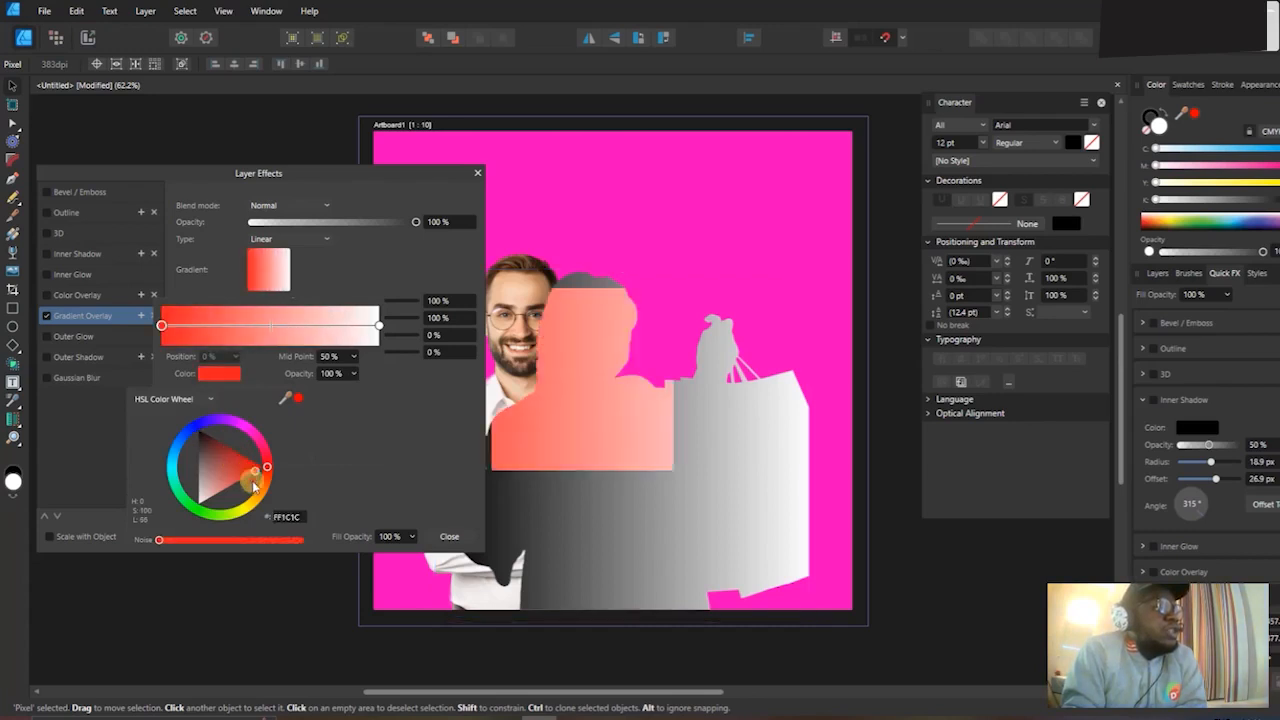
{"action": "left_click", "coordinate": [379, 326]}
{"action": "left_click", "coordinate": [206, 376]}
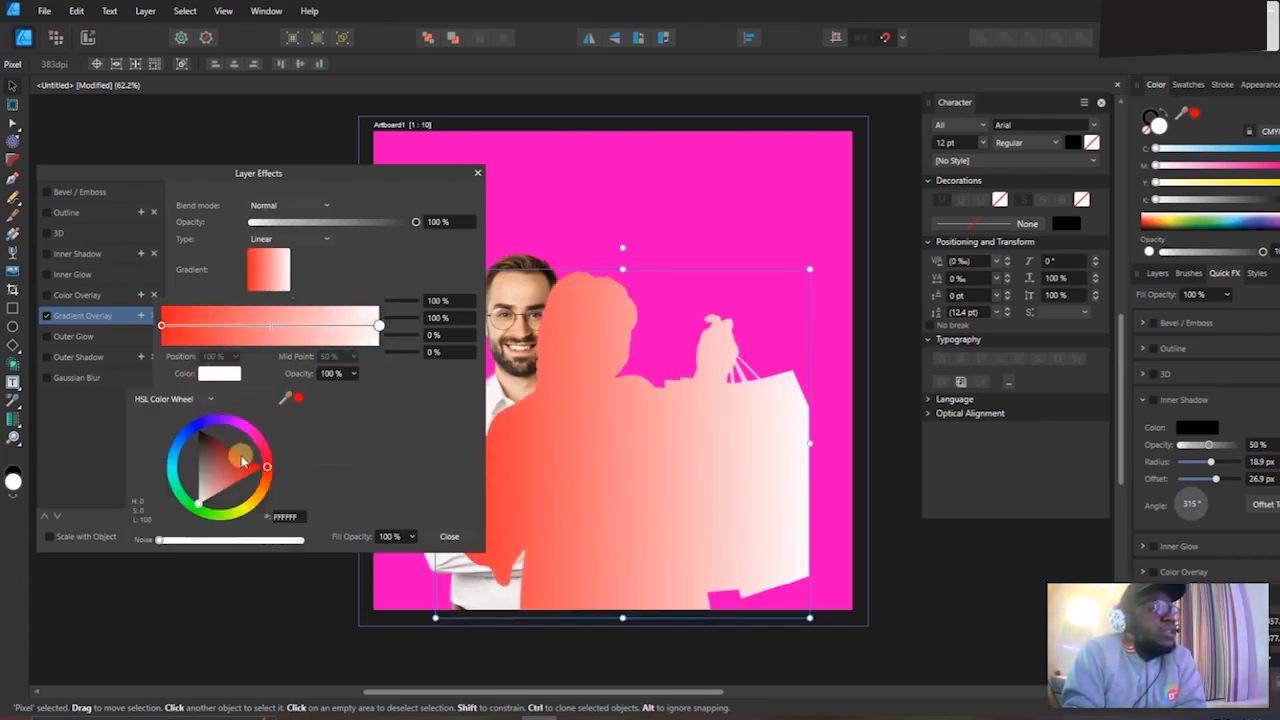
{"action": "left_click_drag", "start_coordinate": [263, 476], "coordinate": [264, 500]}
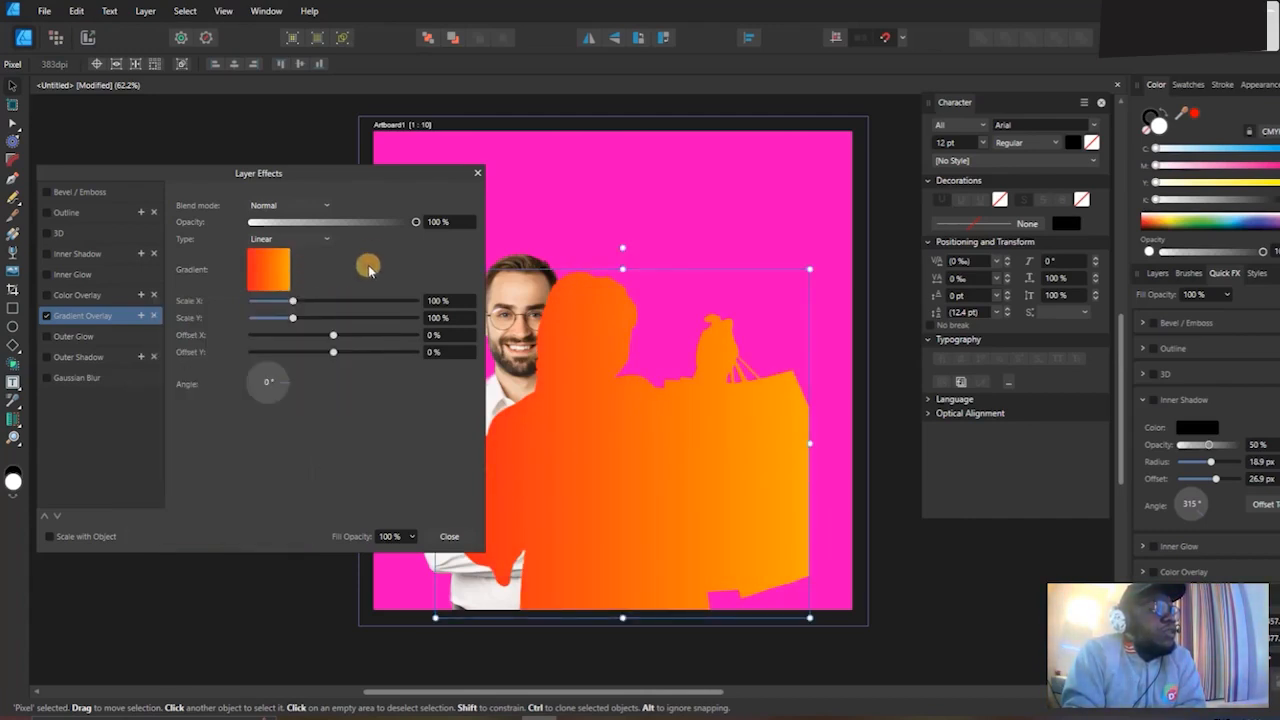
Preview other blend modes for the Gradient Overlay and switch it off.
{"action": "left_click", "coordinate": [308, 206]}
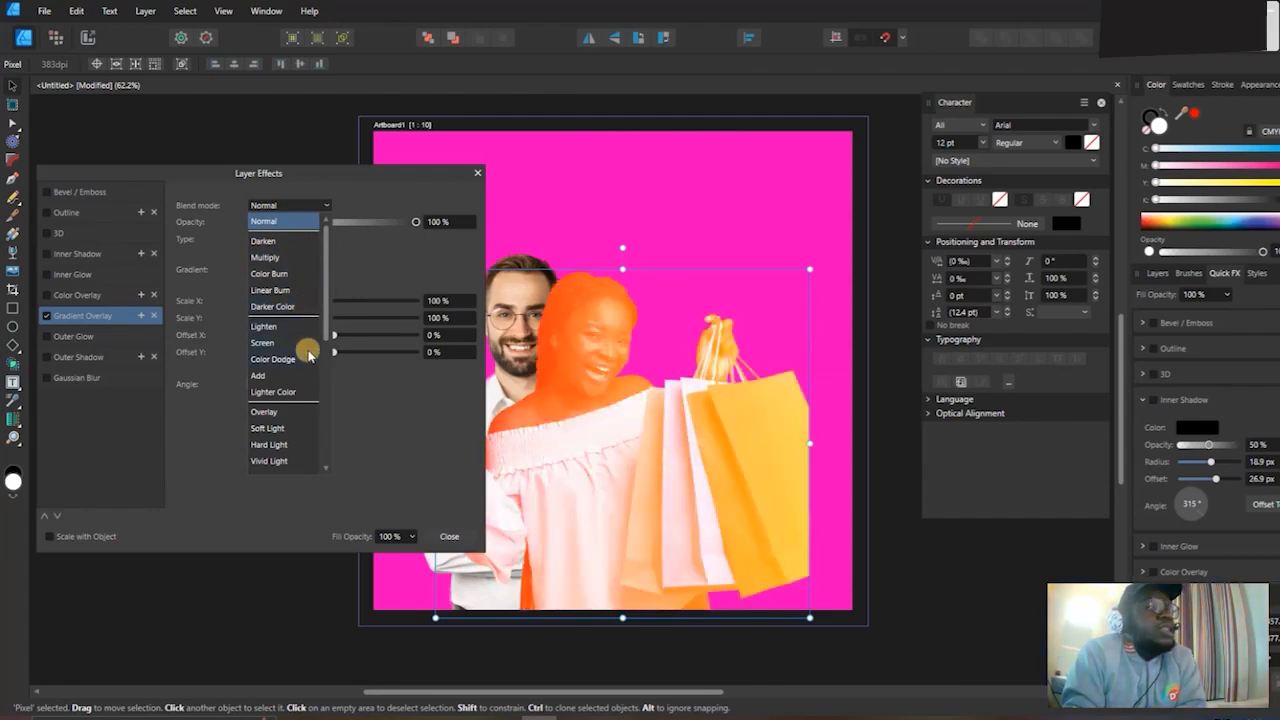
{"action": "left_click", "coordinate": [44, 318]}
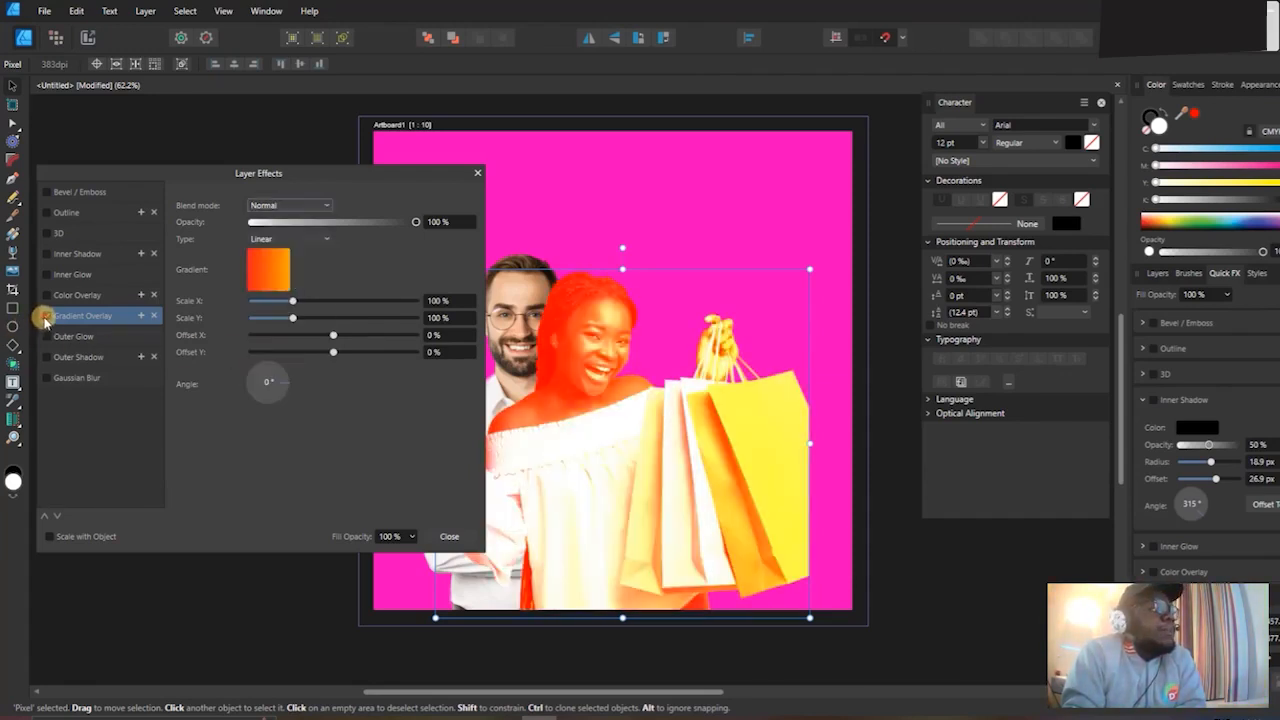
{"action": "left_click", "coordinate": [46, 317]}
Apply an Outer Glow to the woman with a 27.6 px radius and orange colour (FFA300).
{"action": "left_click", "coordinate": [64, 338]}
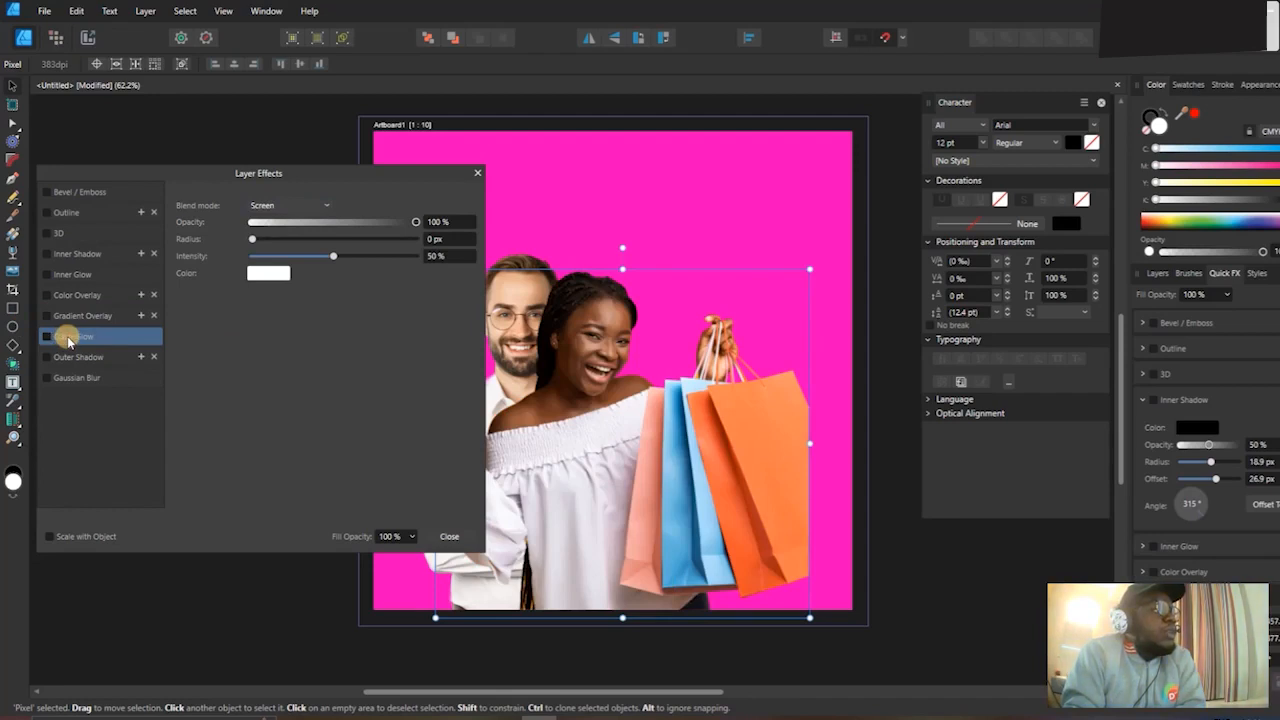
{"action": "left_click", "coordinate": [48, 338]}
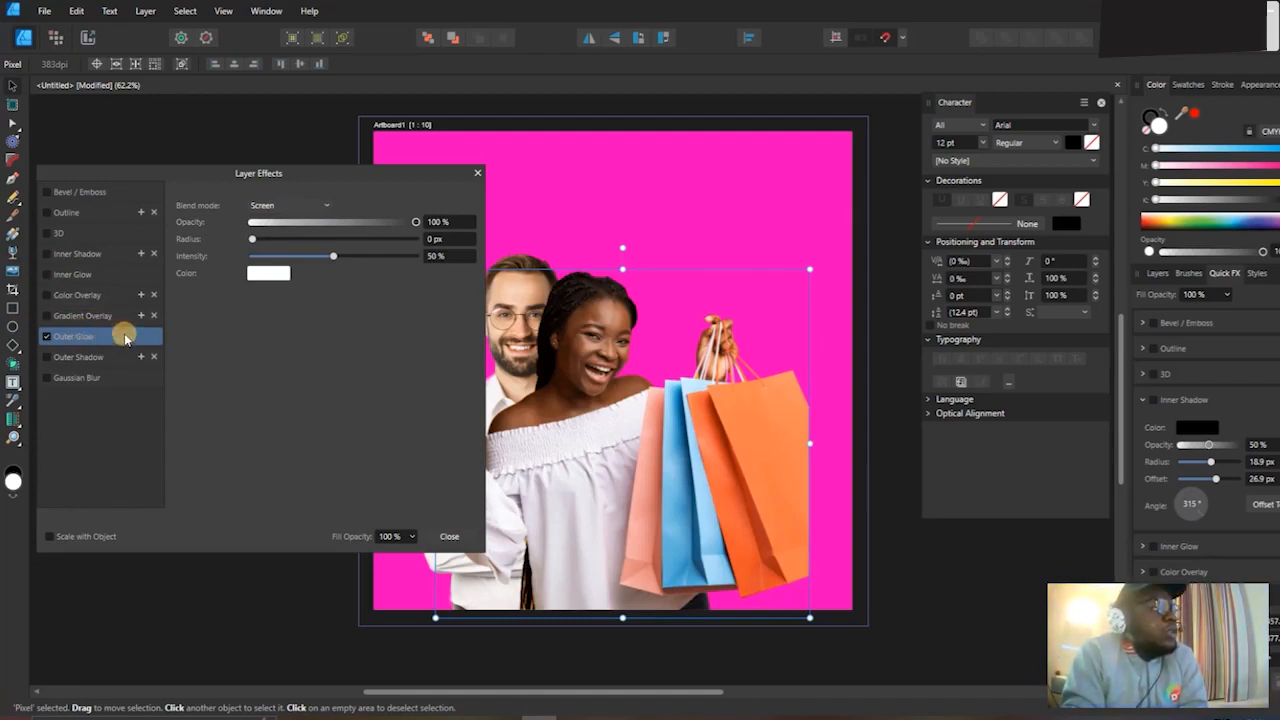
{"action": "left_click_drag", "start_coordinate": [271, 239], "coordinate": [357, 256]}
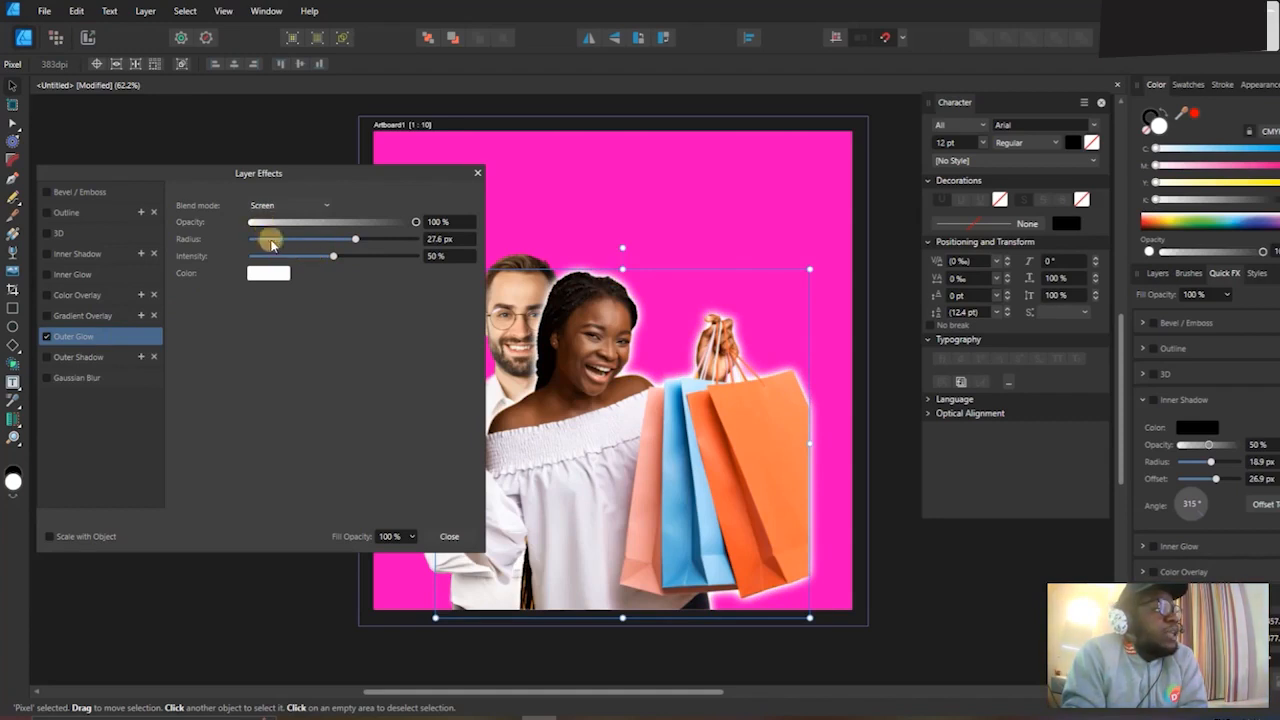
{"action": "left_click", "coordinate": [274, 273]}
{"action": "left_click_drag", "start_coordinate": [313, 367], "coordinate": [310, 397]}
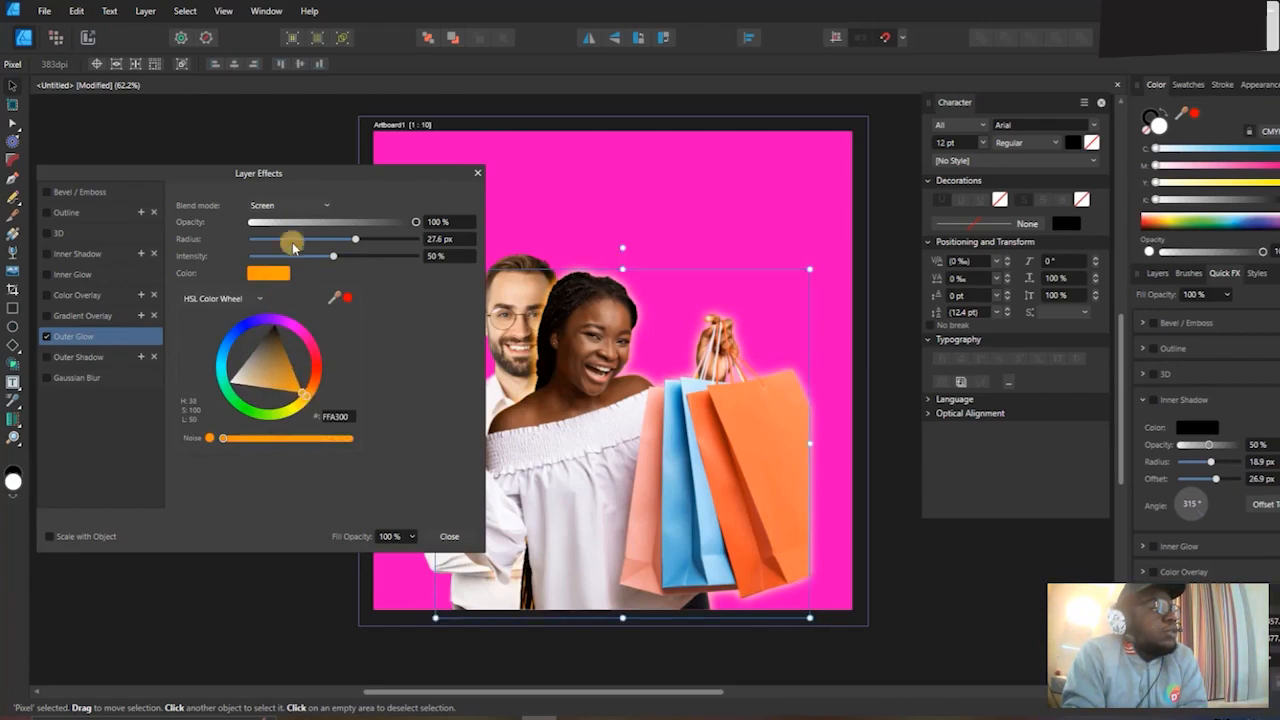
{"action": "left_click", "coordinate": [341, 189]}
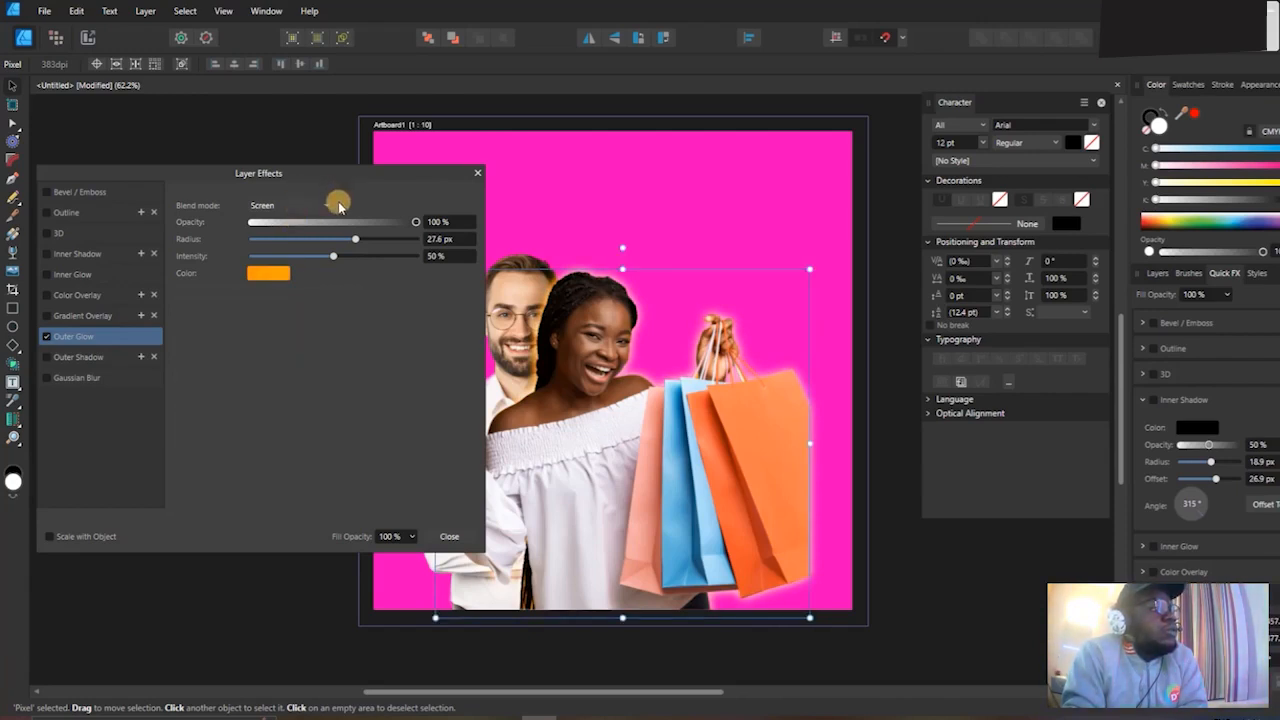
Try the Outer Glow at 54.3 px radius, 81% intensity and Soft Light blending, and close the settings with the glow off.
{"action": "left_click_drag", "start_coordinate": [333, 256], "coordinate": [383, 256]}
{"action": "left_click", "coordinate": [314, 204]}
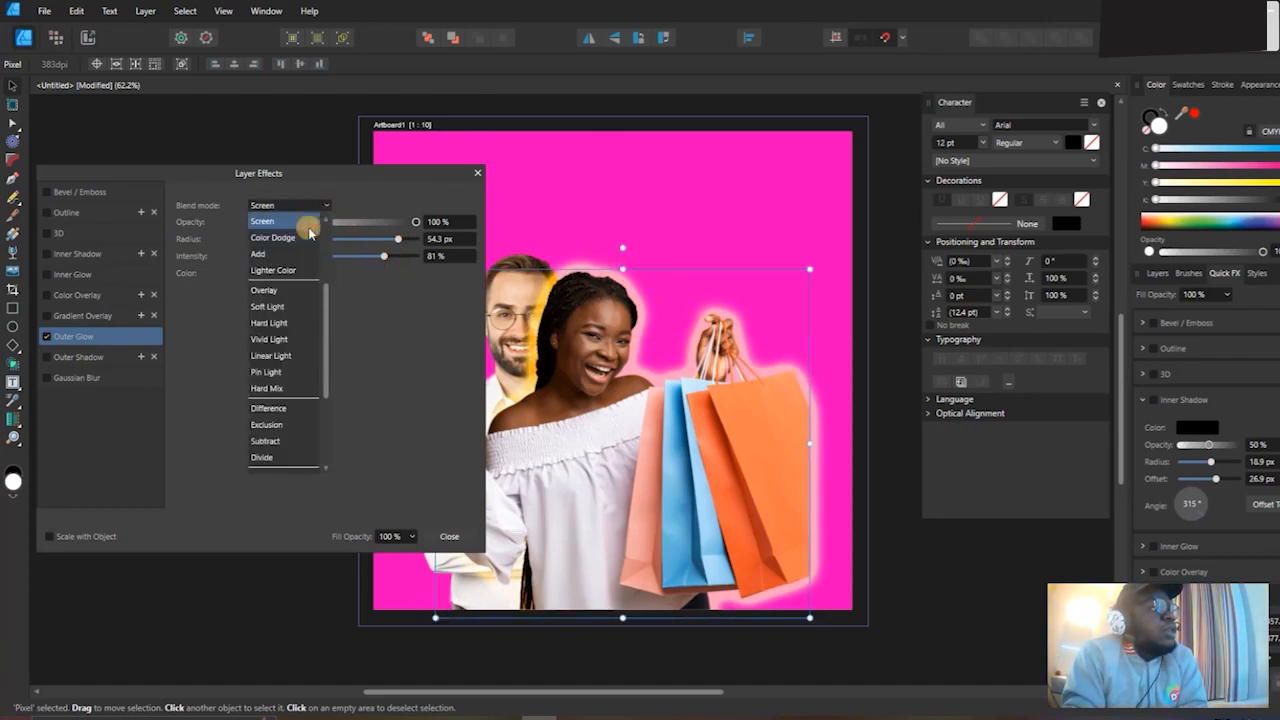
{"action": "left_click", "coordinate": [296, 306]}
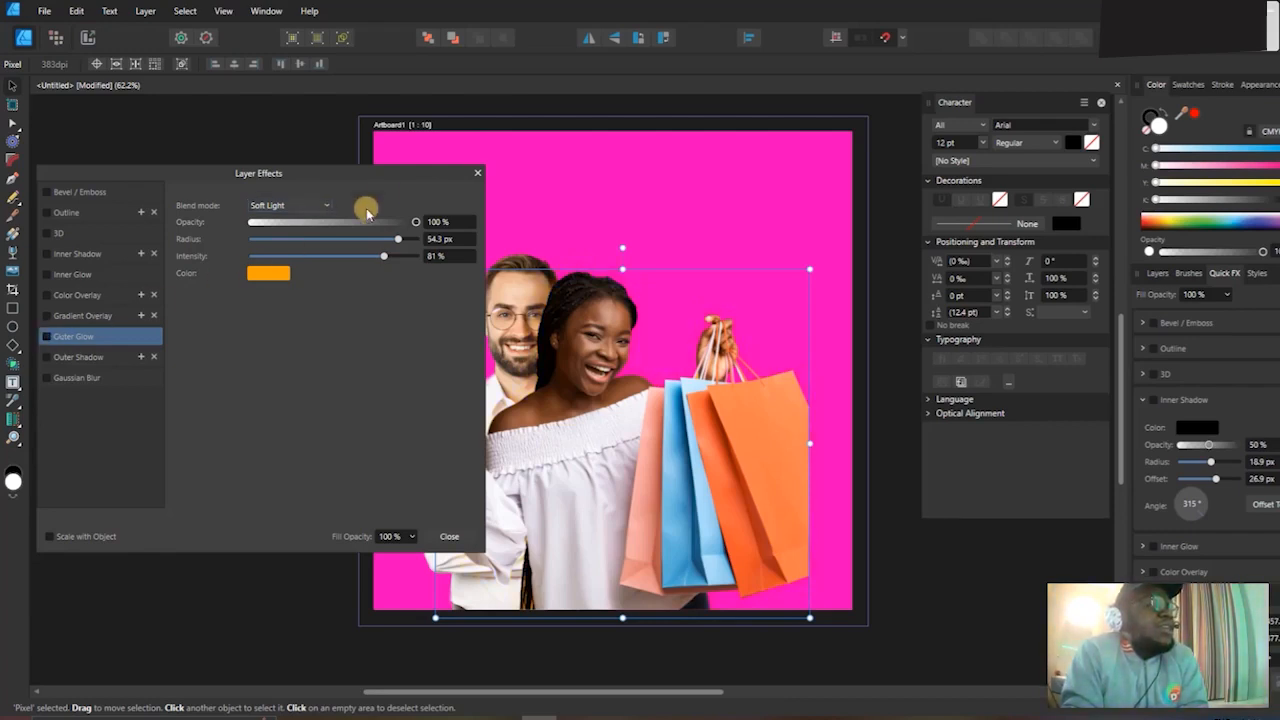
{"action": "left_click", "coordinate": [476, 174]}
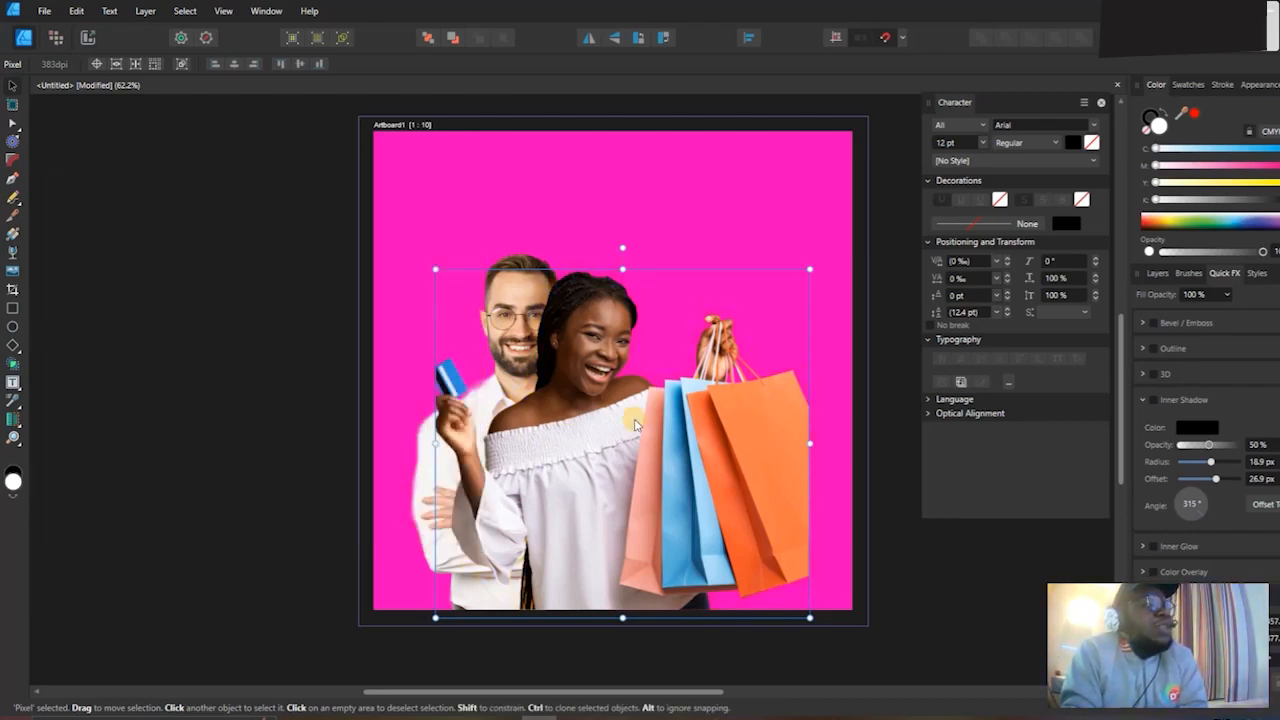
Try to nudge the woman down and enlarge her slightly on the artboard.
{"action": "left_click_drag", "start_coordinate": [627, 427], "coordinate": [628, 437]}
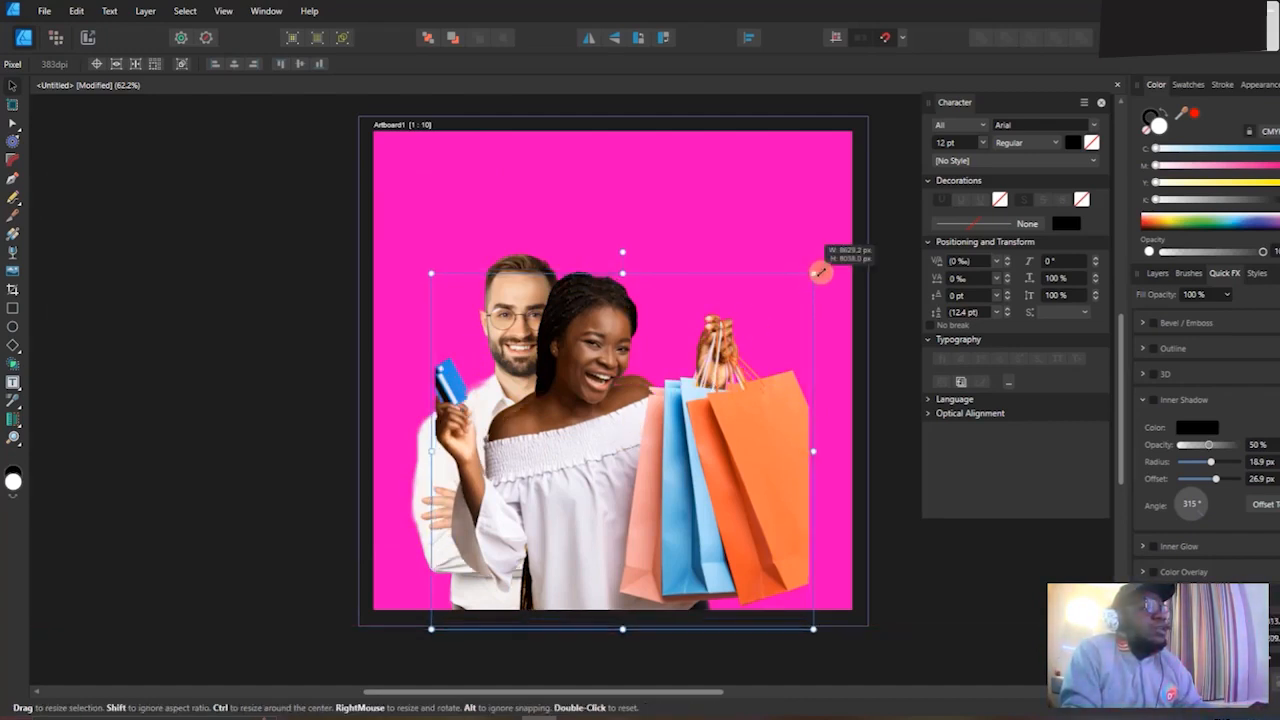
{"action": "left_click_drag", "start_coordinate": [809, 276], "coordinate": [826, 262]}
{"action": "left_click_drag", "start_coordinate": [740, 383], "coordinate": [740, 384]}
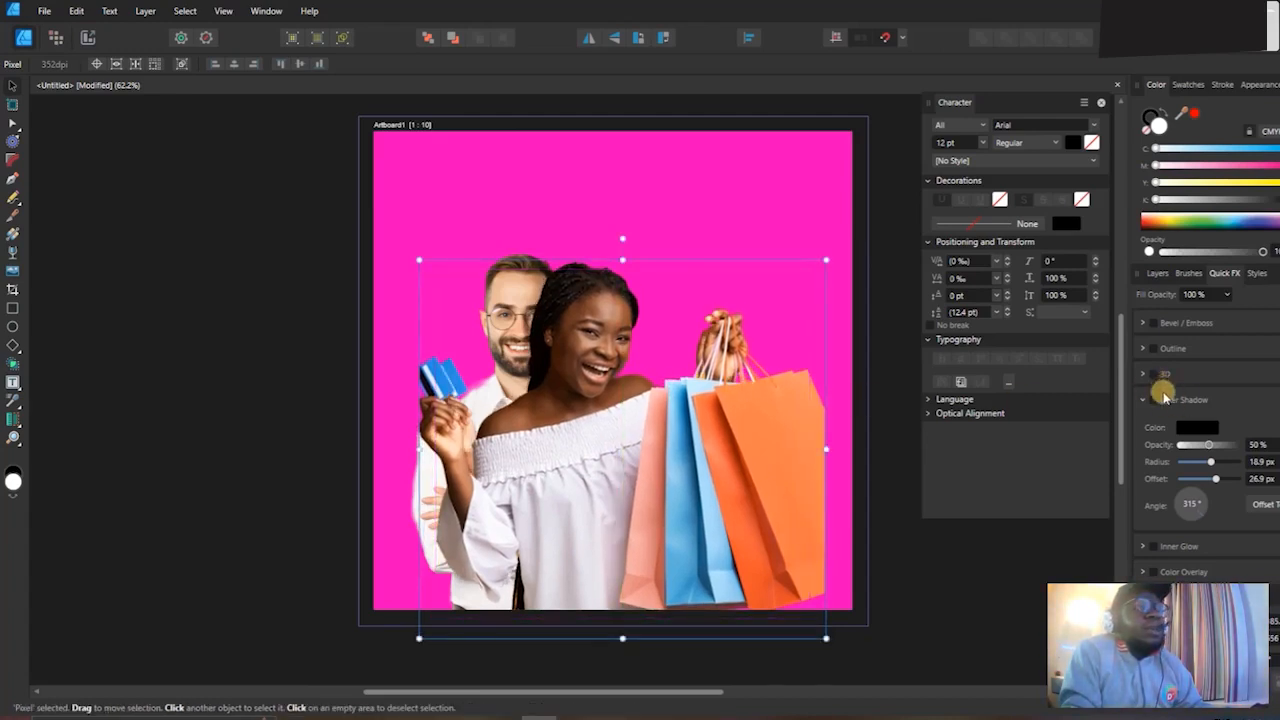
Enable the Outer Shadow effect on the woman's layer.
{"action": "scroll", "coordinate": [1168, 433], "scroll_direction": "down", "scroll_amount": 3}
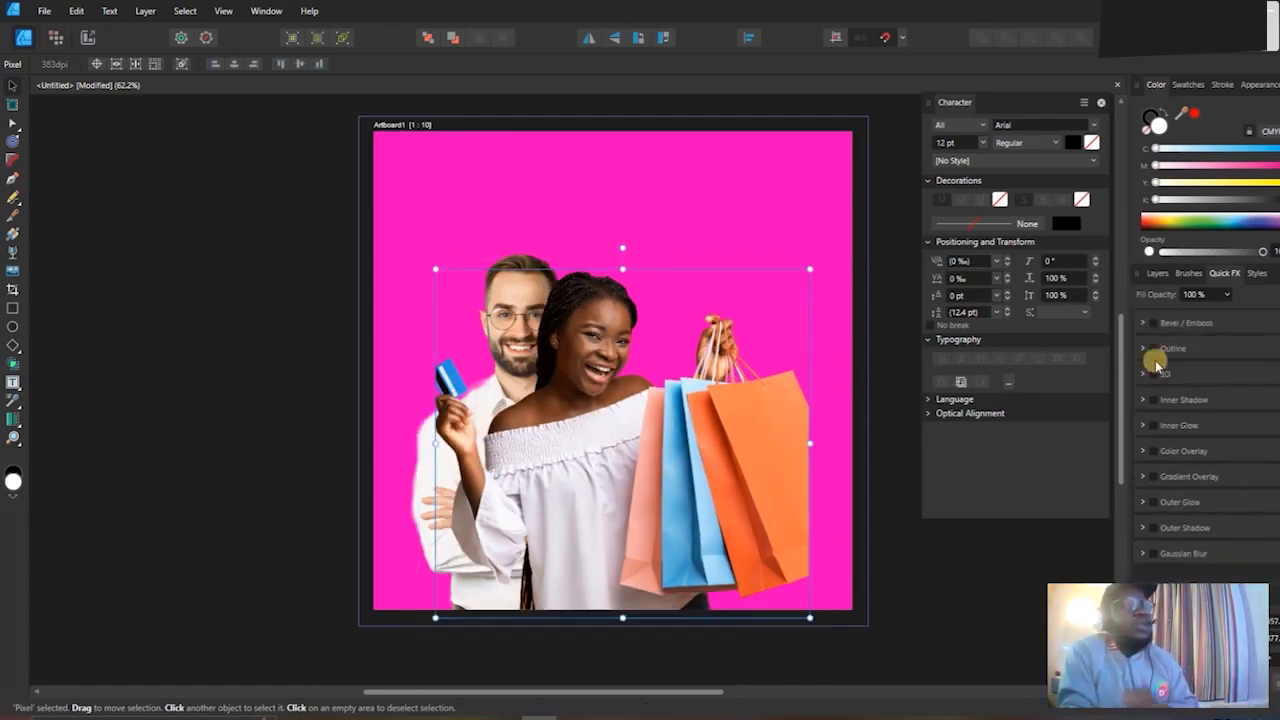
{"action": "left_click", "coordinate": [1165, 527]}
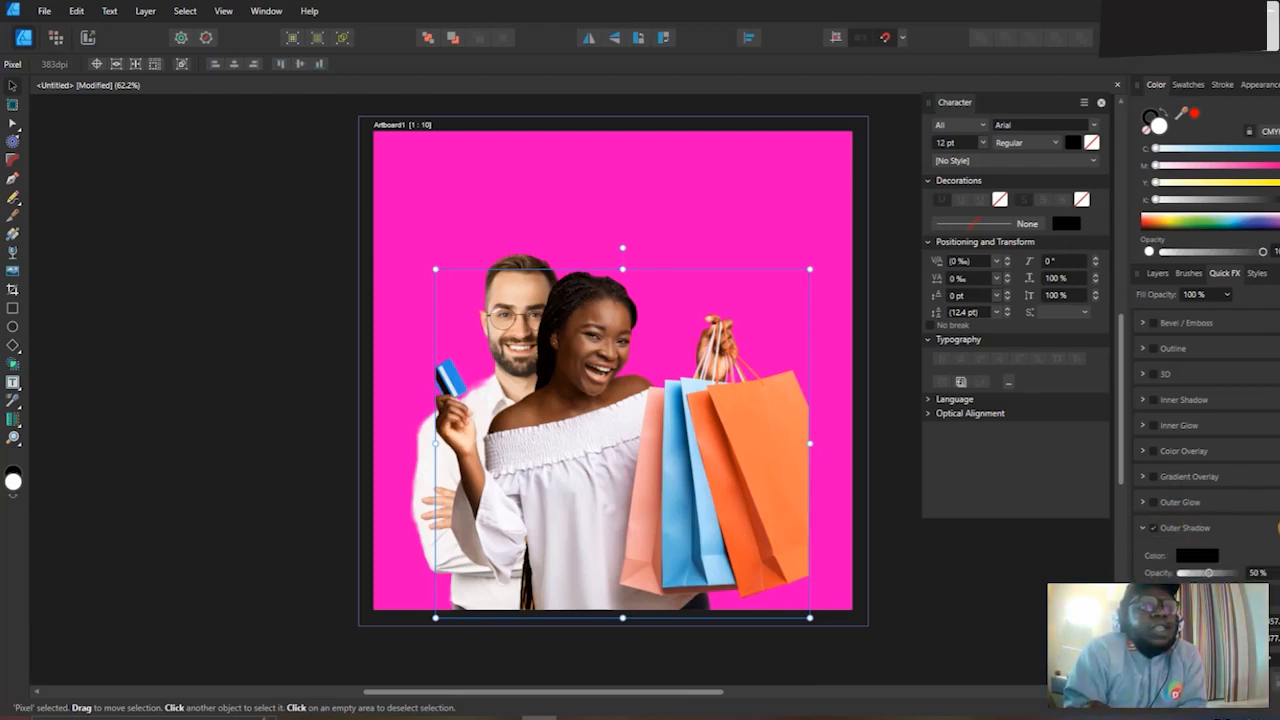
Try the Outer Shadow on the woman with a 7.4 px radius, 21.1 px offset and 19% intensity.
{"action": "left_click", "coordinate": [1272, 548]}
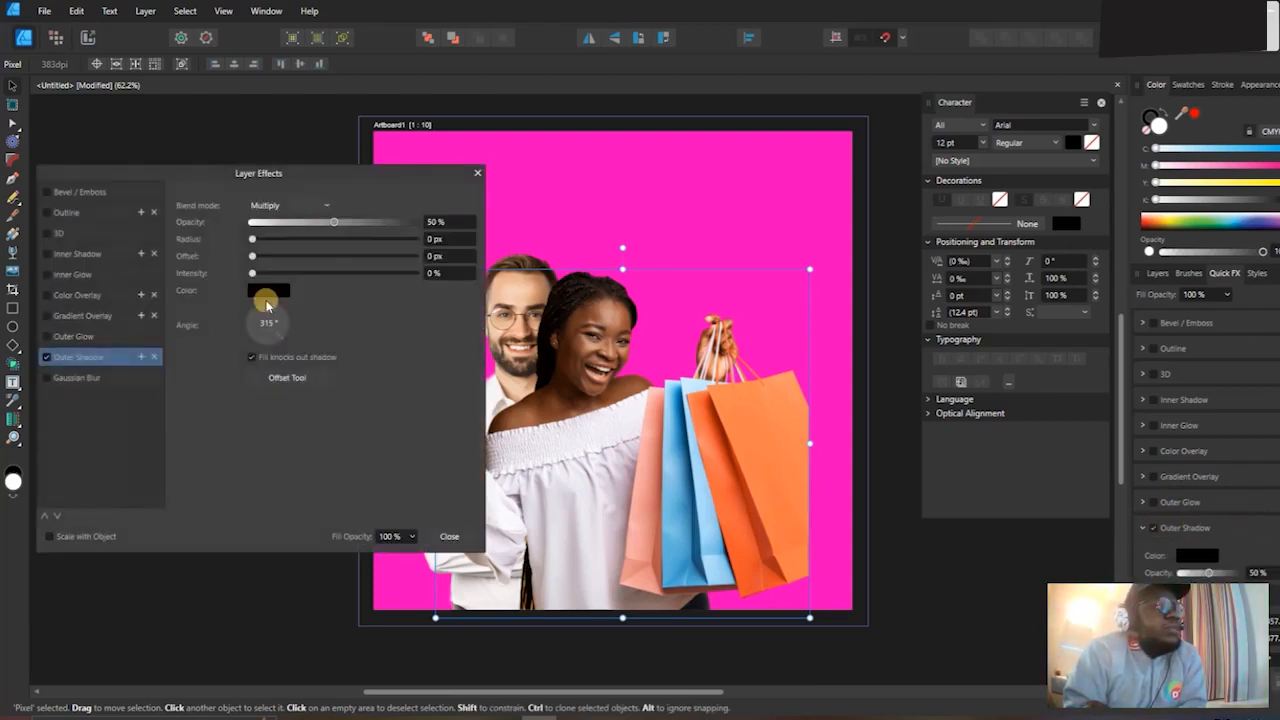
{"action": "left_click_drag", "start_coordinate": [253, 243], "coordinate": [343, 260]}
{"action": "left_click", "coordinate": [664, 373]}
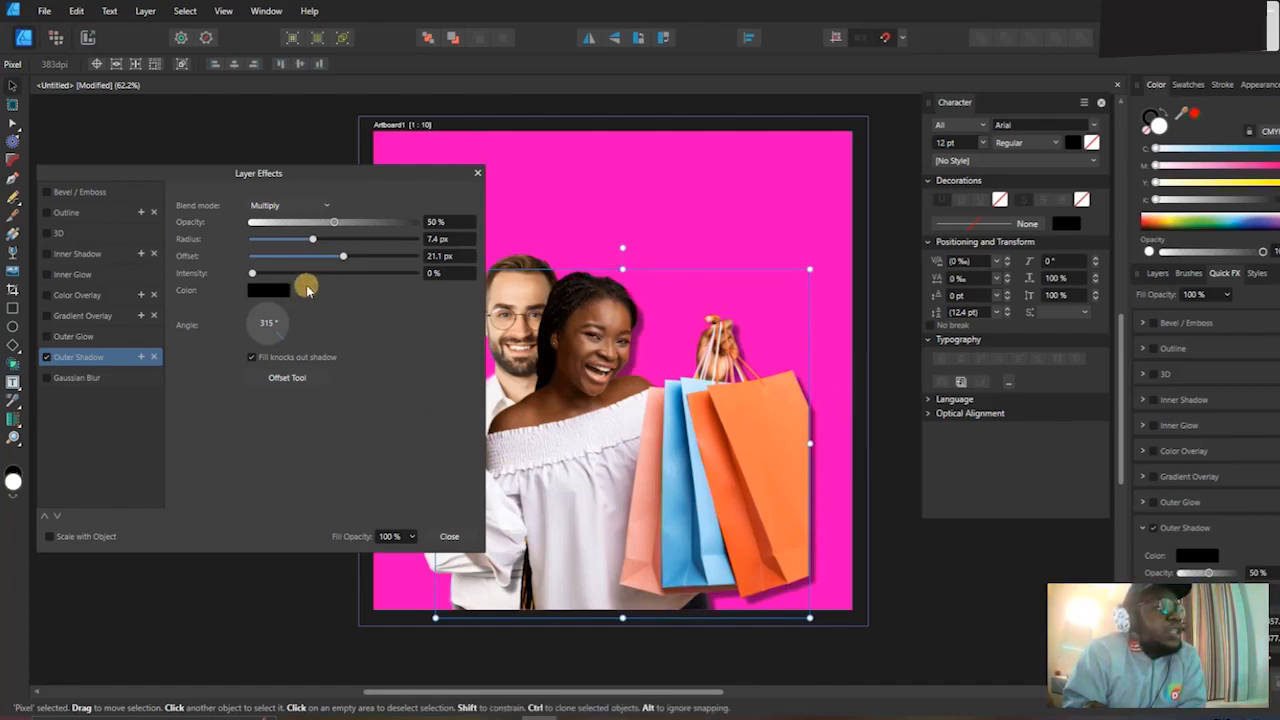
{"action": "mouse_move", "coordinate": [306, 281]}
{"action": "left_mouse_down"}
{"action": "mouse_move", "coordinate": [330, 278]}
{"action": "mouse_move", "coordinate": [283, 285]}
{"action": "left_mouse_up"}
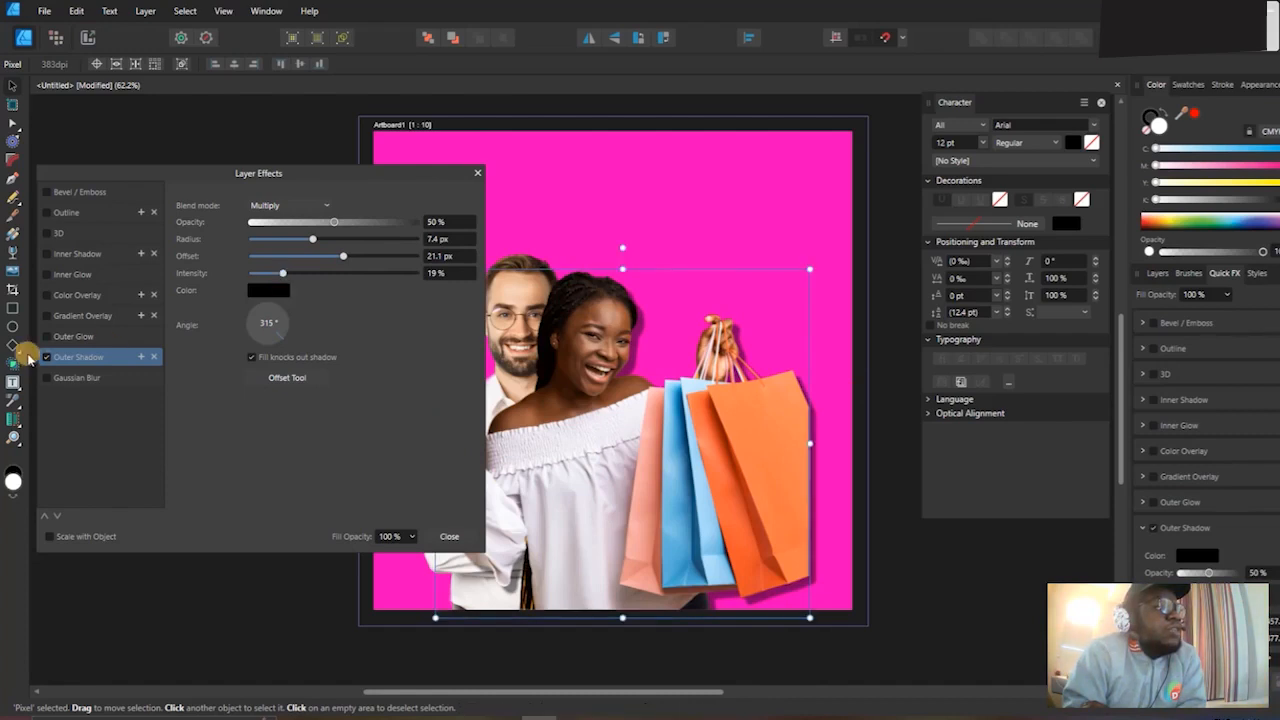
Try a 44.4 px Gaussian Blur on the woman with and without Preserve alpha, and close the effects with the blur off.
{"action": "left_click", "coordinate": [76, 377]}
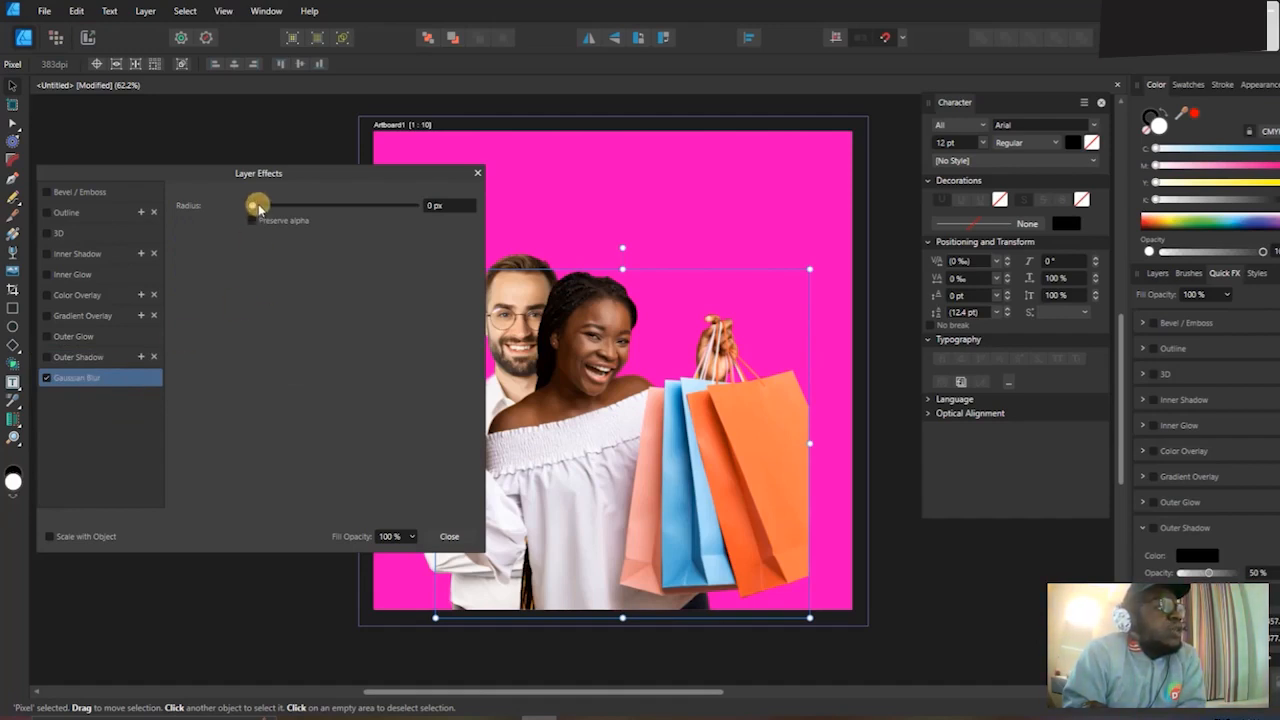
{"action": "left_click_drag", "start_coordinate": [258, 208], "coordinate": [354, 216]}
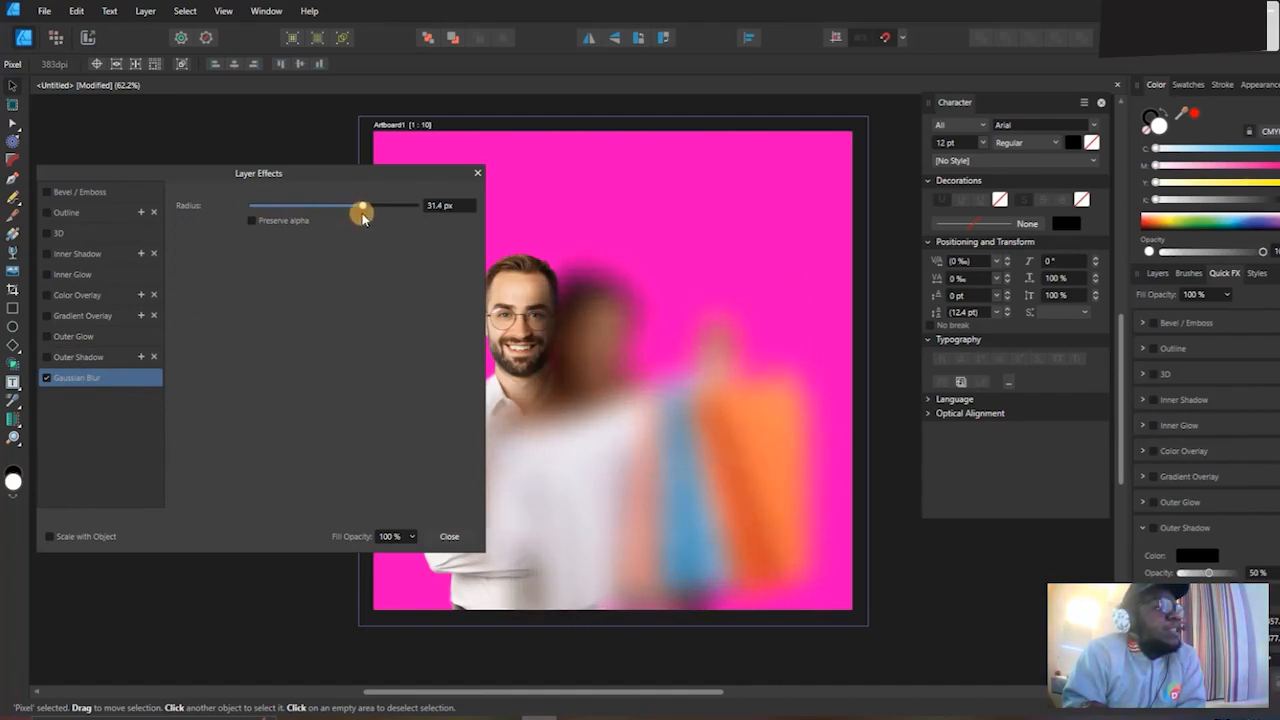
{"action": "left_click_drag", "start_coordinate": [361, 208], "coordinate": [386, 206]}
{"action": "left_click", "coordinate": [250, 223]}
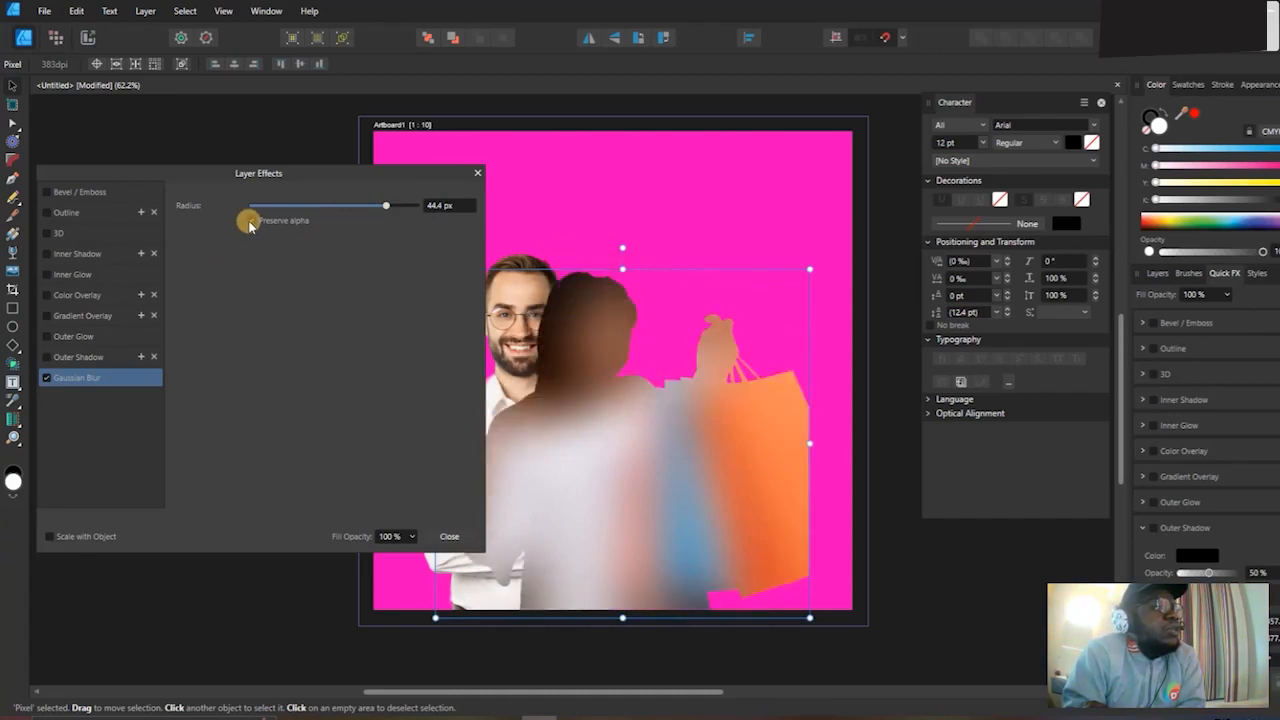
{"action": "left_click", "coordinate": [250, 222]}
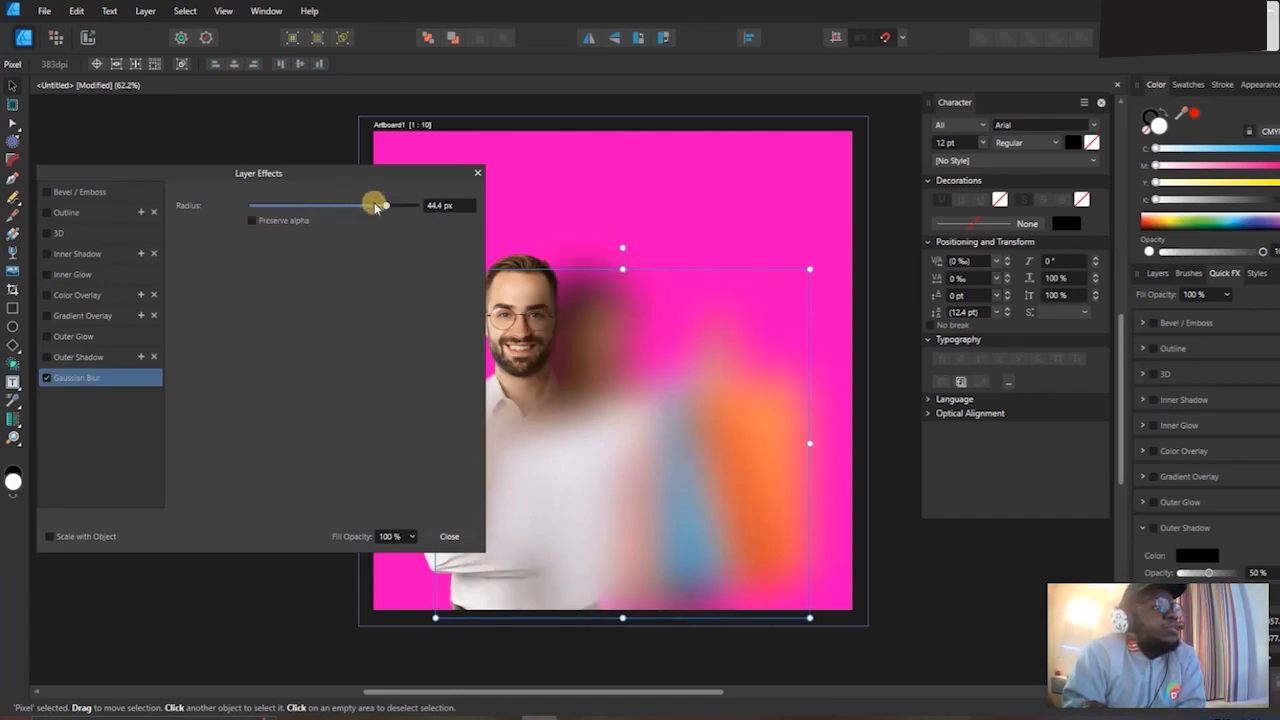
{"action": "left_click", "coordinate": [46, 379]}
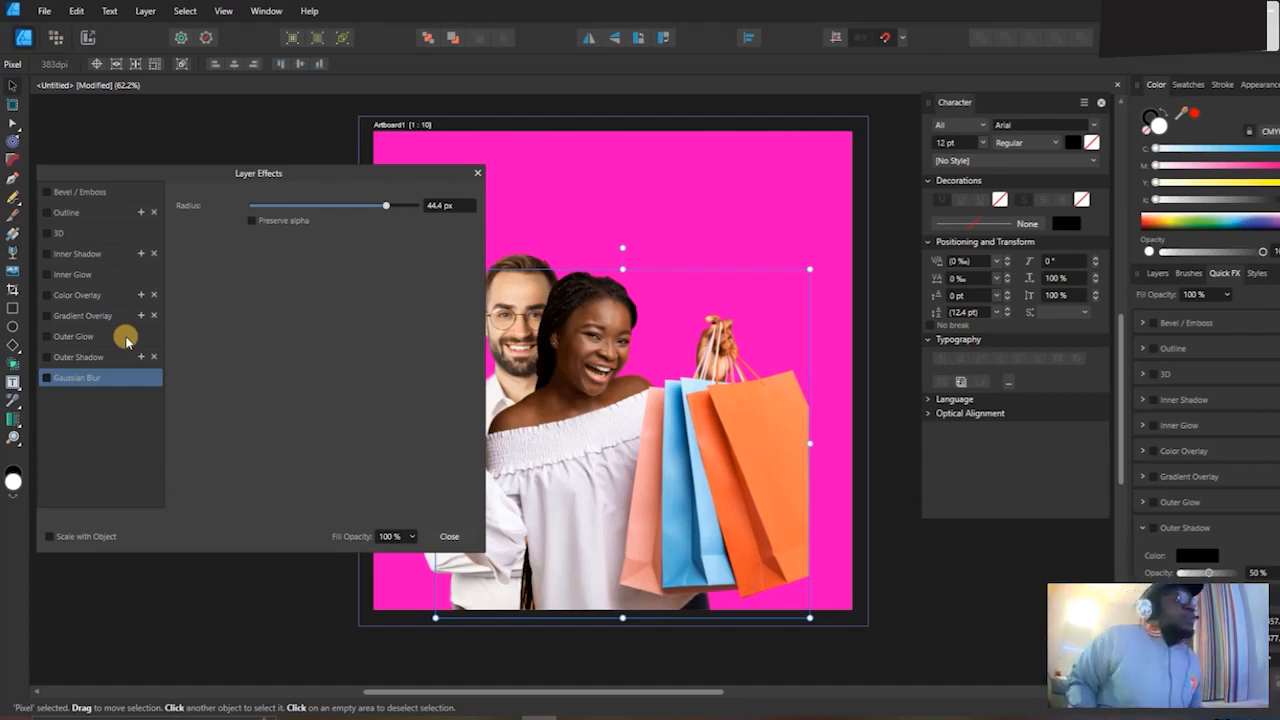
{"action": "left_click", "coordinate": [449, 536]}
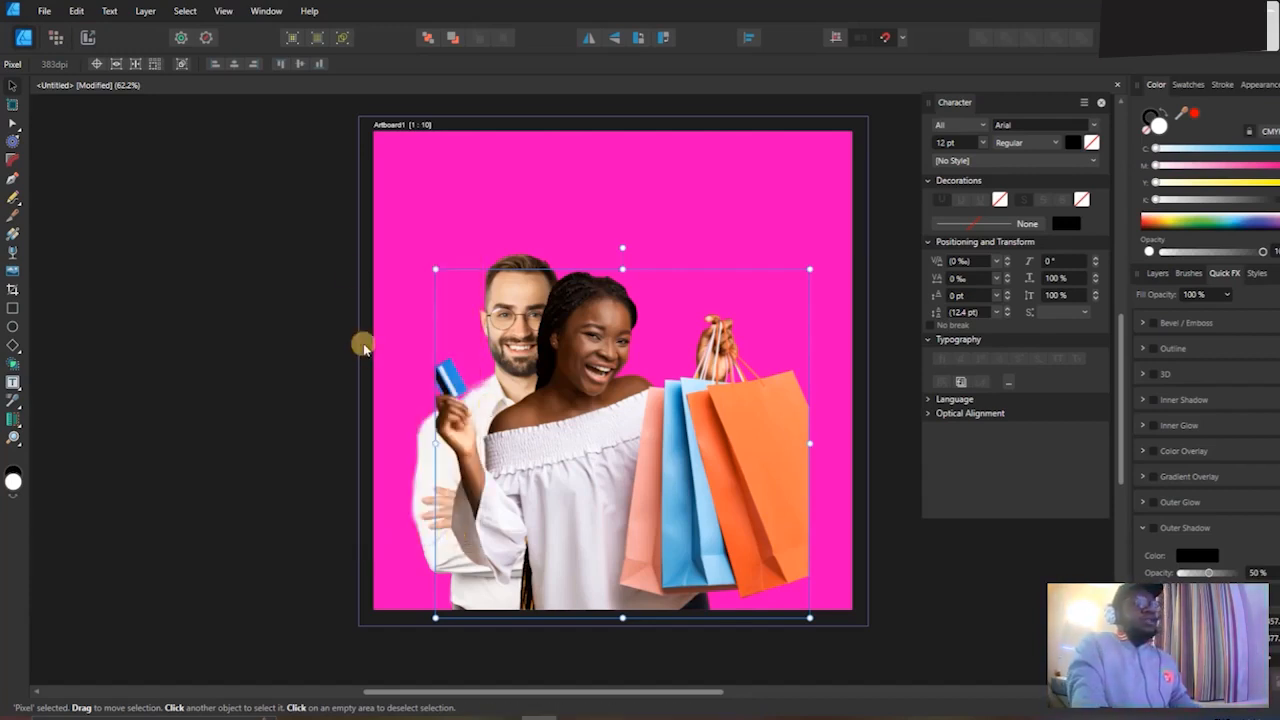
Review the list of layer effects and the default style presets, picking out the Unicorn style.
{"action": "scroll", "coordinate": [1190, 429], "scroll_direction": "down", "scroll_amount": 2}
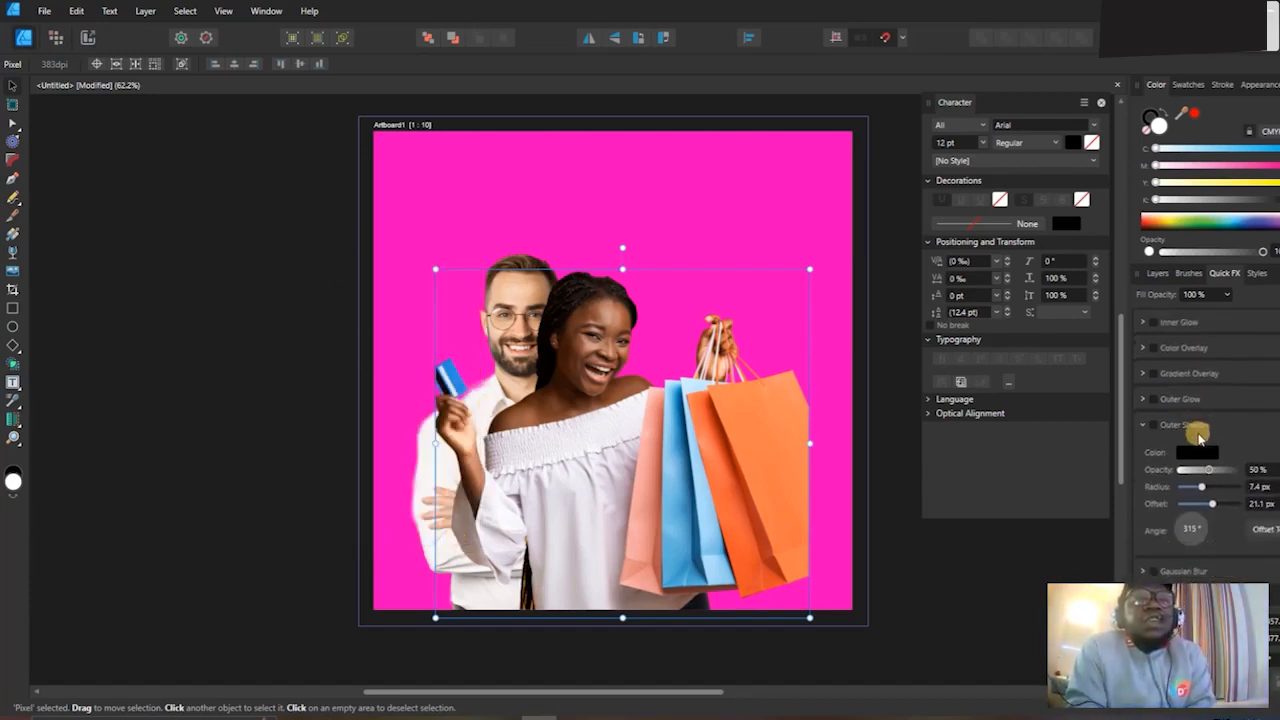
{"action": "scroll", "coordinate": [1212, 401], "scroll_direction": "up", "scroll_amount": 2}
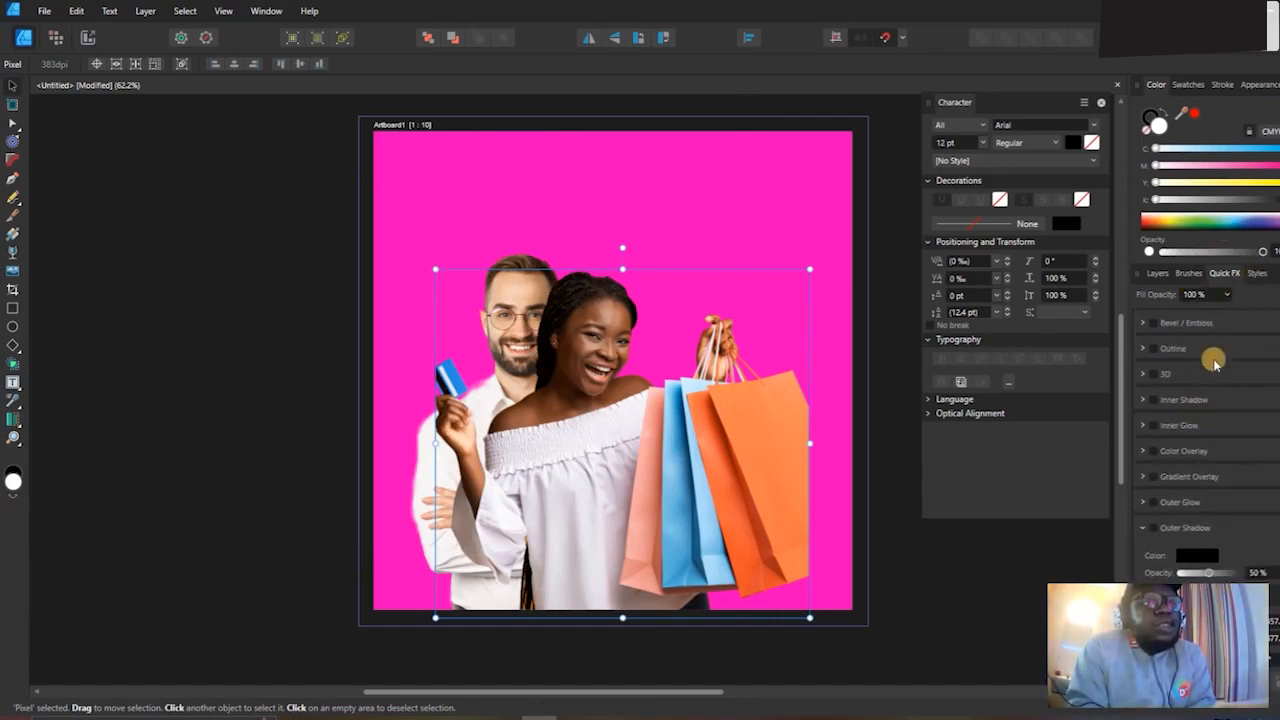
{"action": "left_click", "coordinate": [1251, 276]}
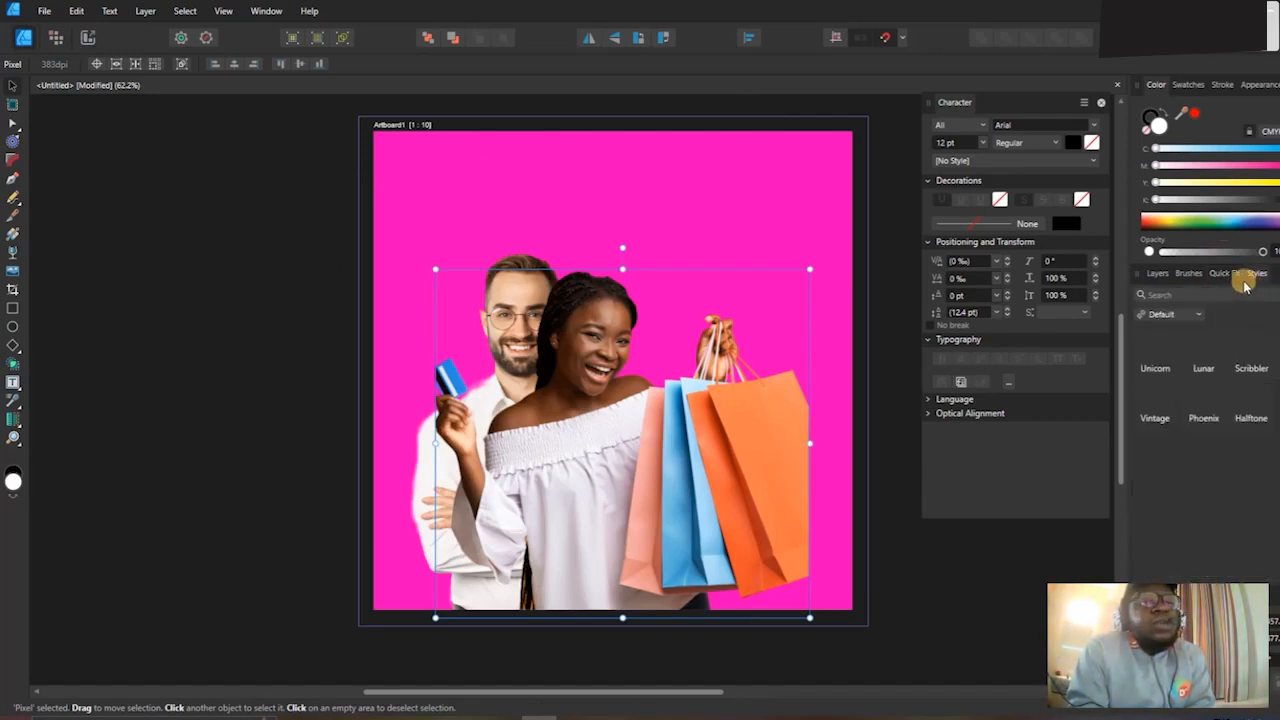
{"action": "left_click", "coordinate": [1215, 275]}
{"action": "left_click", "coordinate": [1253, 276]}
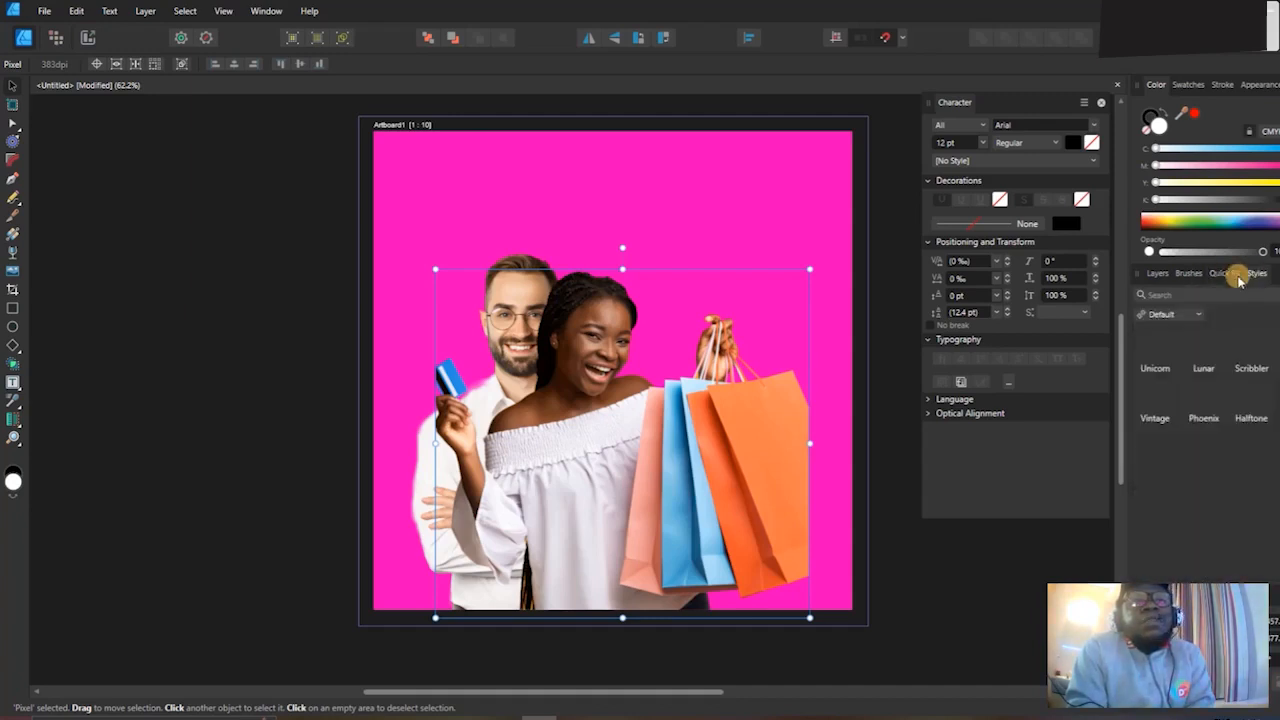
{"action": "left_click", "coordinate": [1157, 369]}
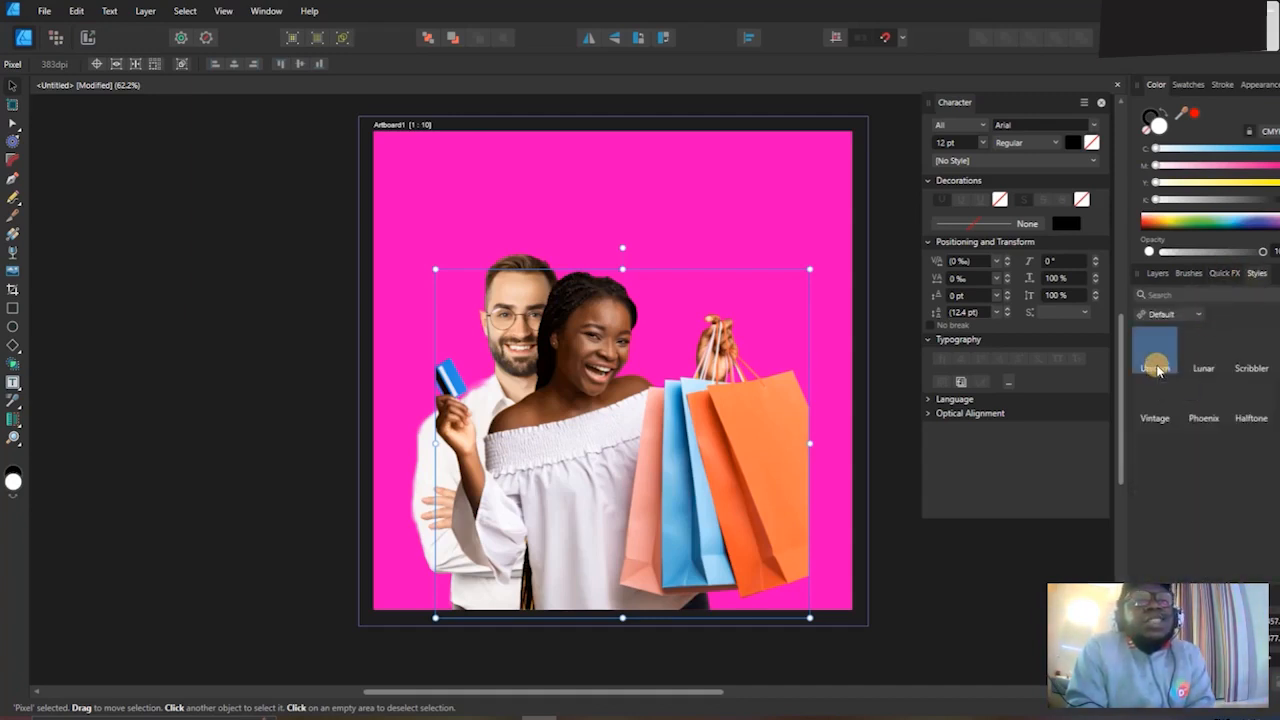
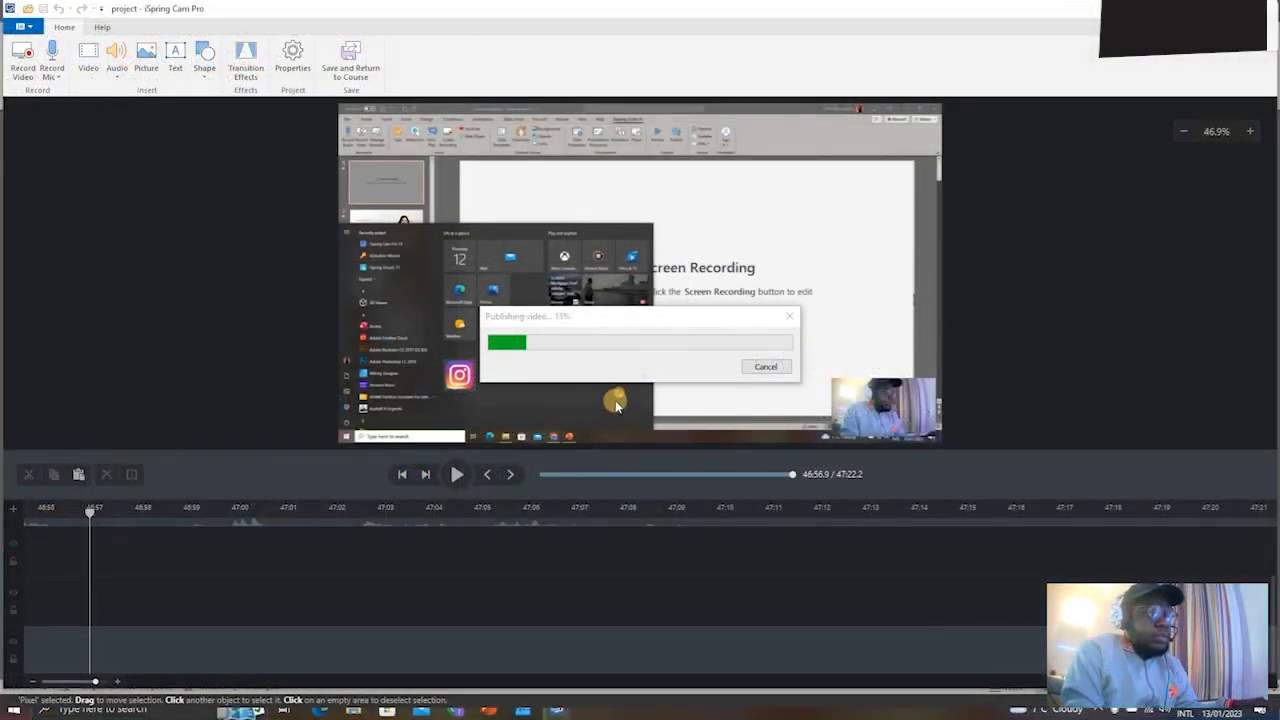
Switch from iSpring Cam Pro back to Affinity Designer and maximize its window.
{"action": "key", "text": "alt+Tab"}
{"action": "key", "text": "alt+Tab"}
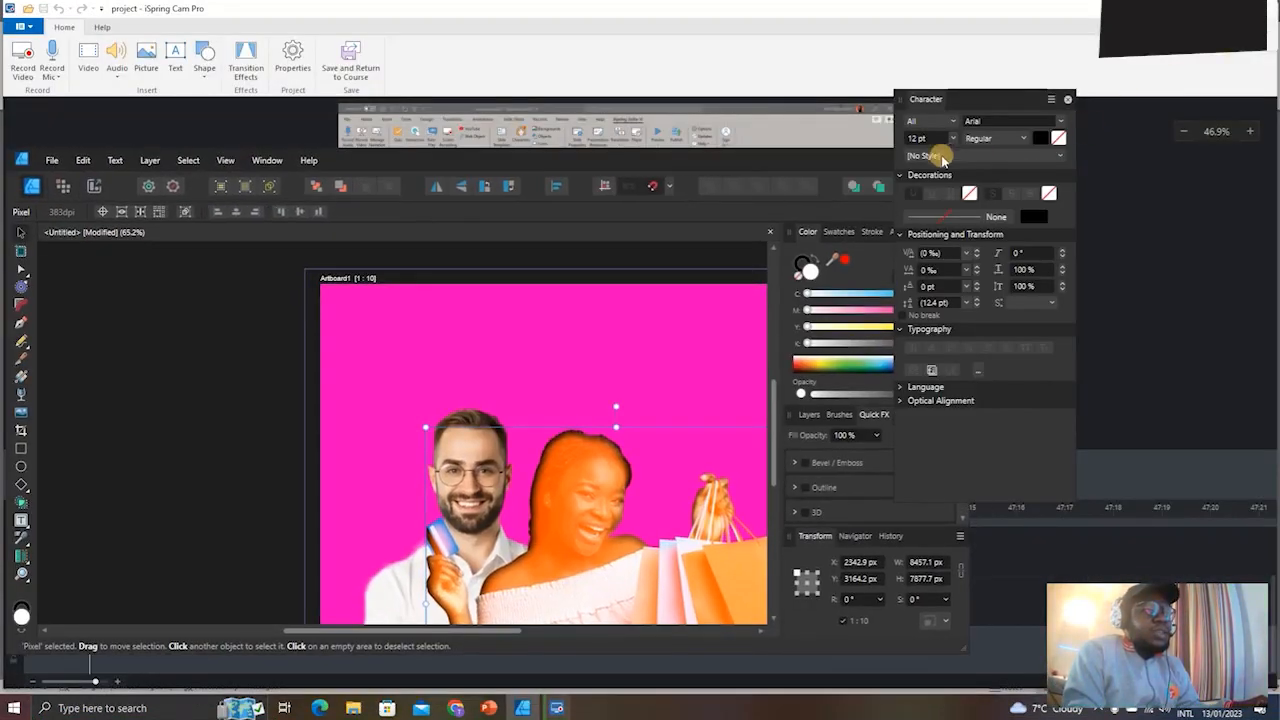
{"action": "left_click_drag", "start_coordinate": [818, 158], "coordinate": [700, 94]}
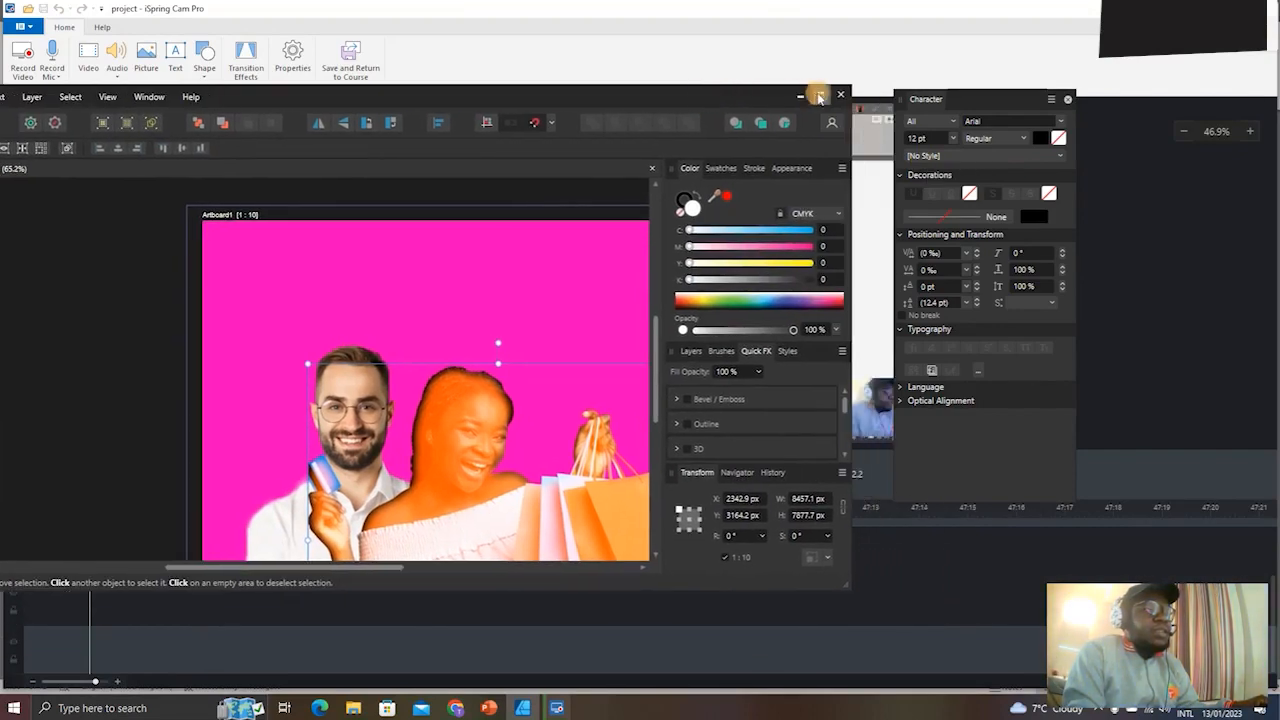
{"action": "left_click", "coordinate": [821, 96]}
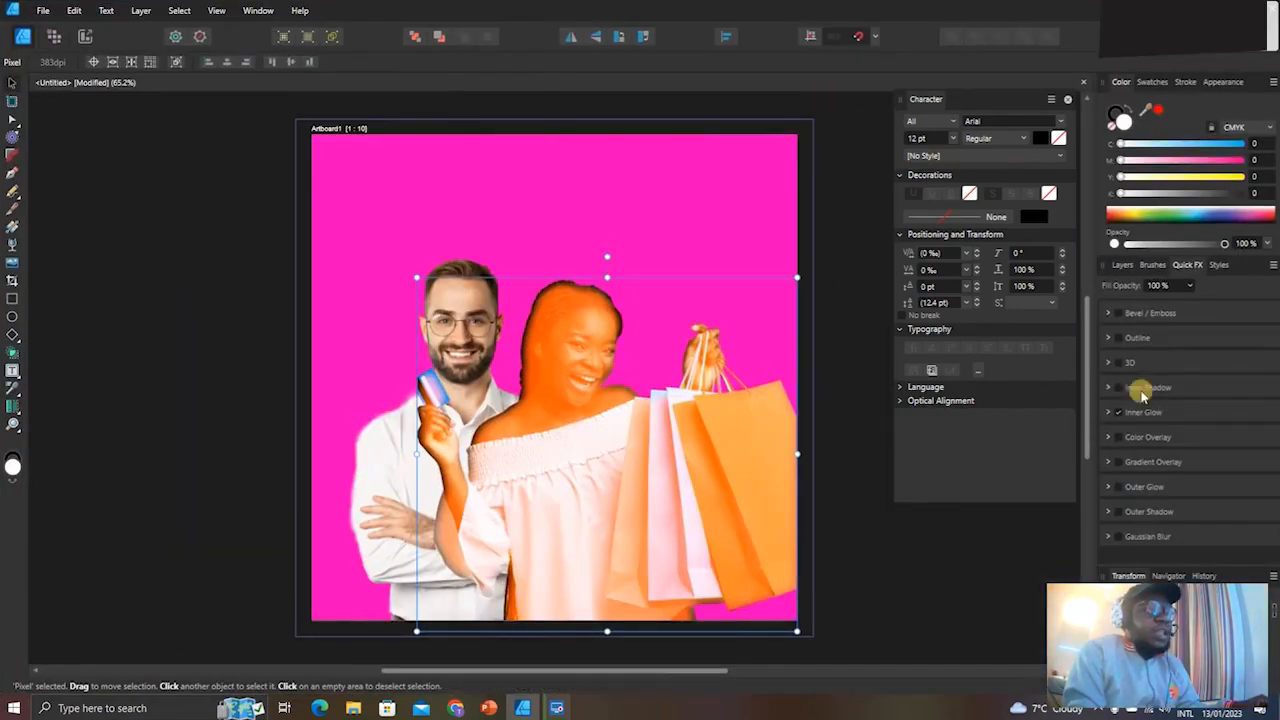
Move the woman slightly down on the artboard.
{"action": "left_click", "coordinate": [1121, 265]}
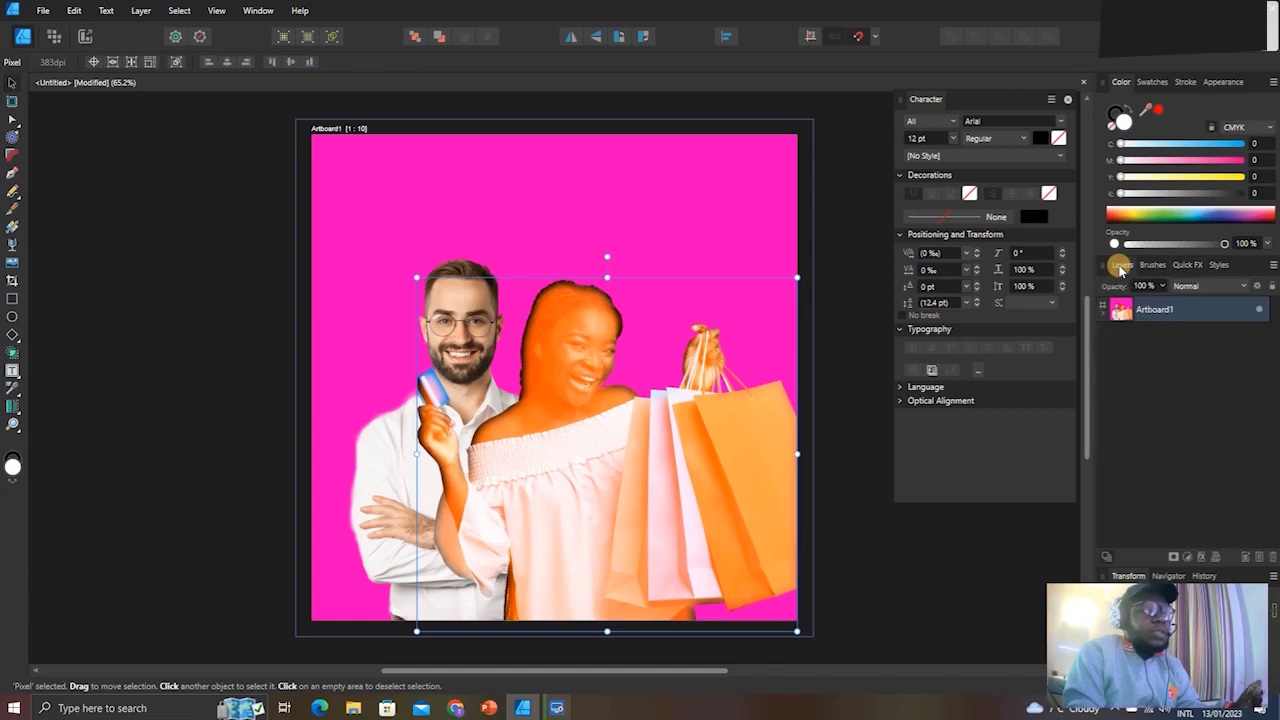
{"action": "left_click", "coordinate": [1156, 268]}
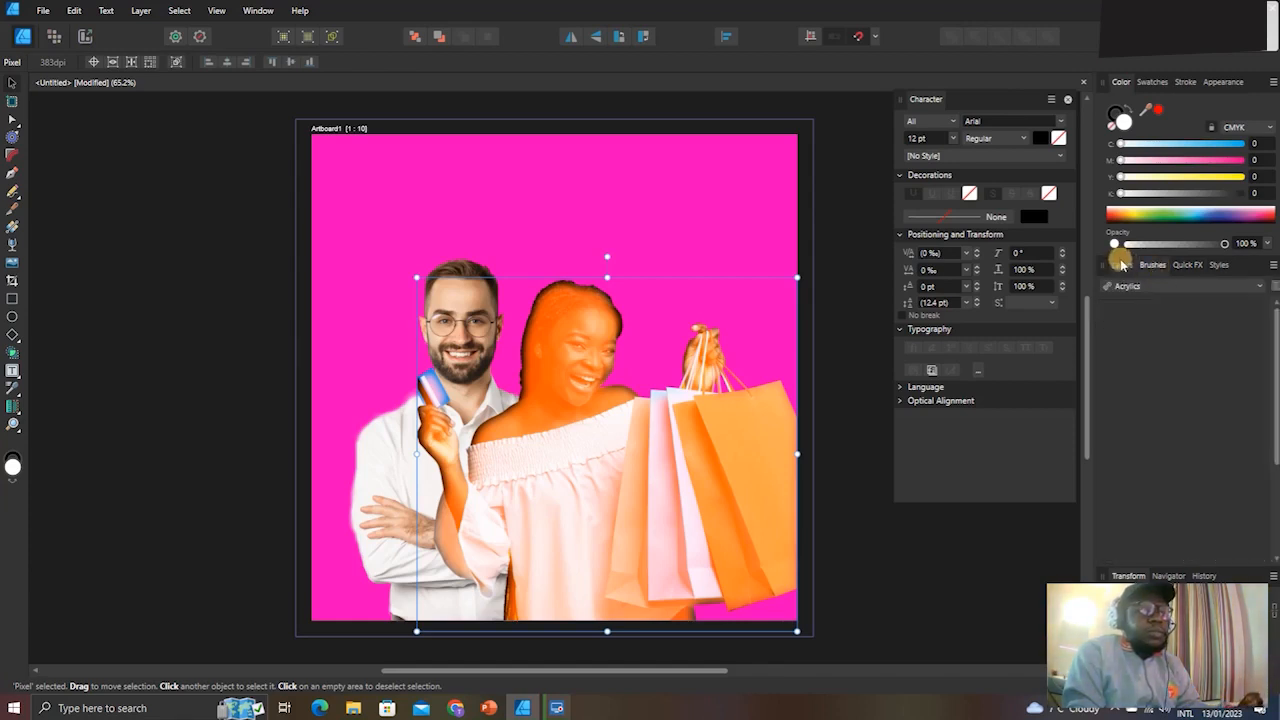
{"action": "left_click", "coordinate": [1114, 267]}
{"action": "left_click_drag", "start_coordinate": [549, 456], "coordinate": [549, 449]}
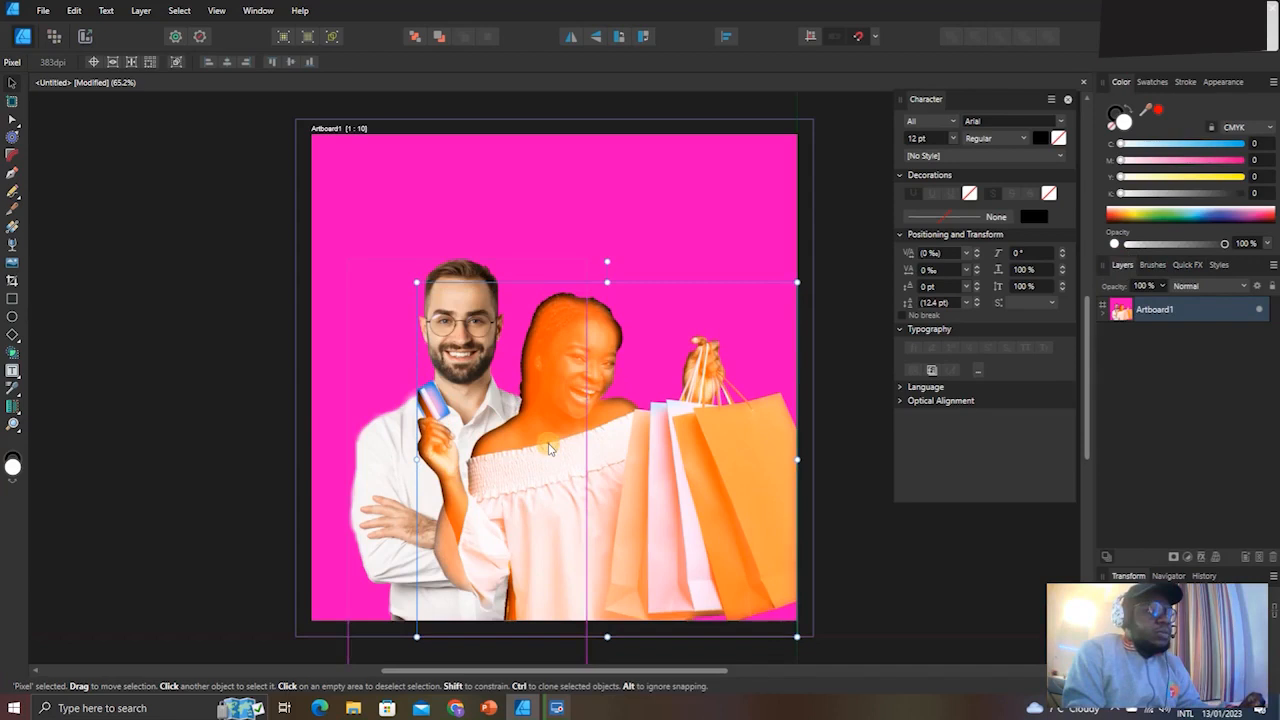
Look through the brushes, the layer effects and the style presets, ending on the document's layers.
{"action": "left_click", "coordinate": [1154, 266]}
{"action": "left_click", "coordinate": [1189, 266]}
{"action": "left_click", "coordinate": [1219, 265]}
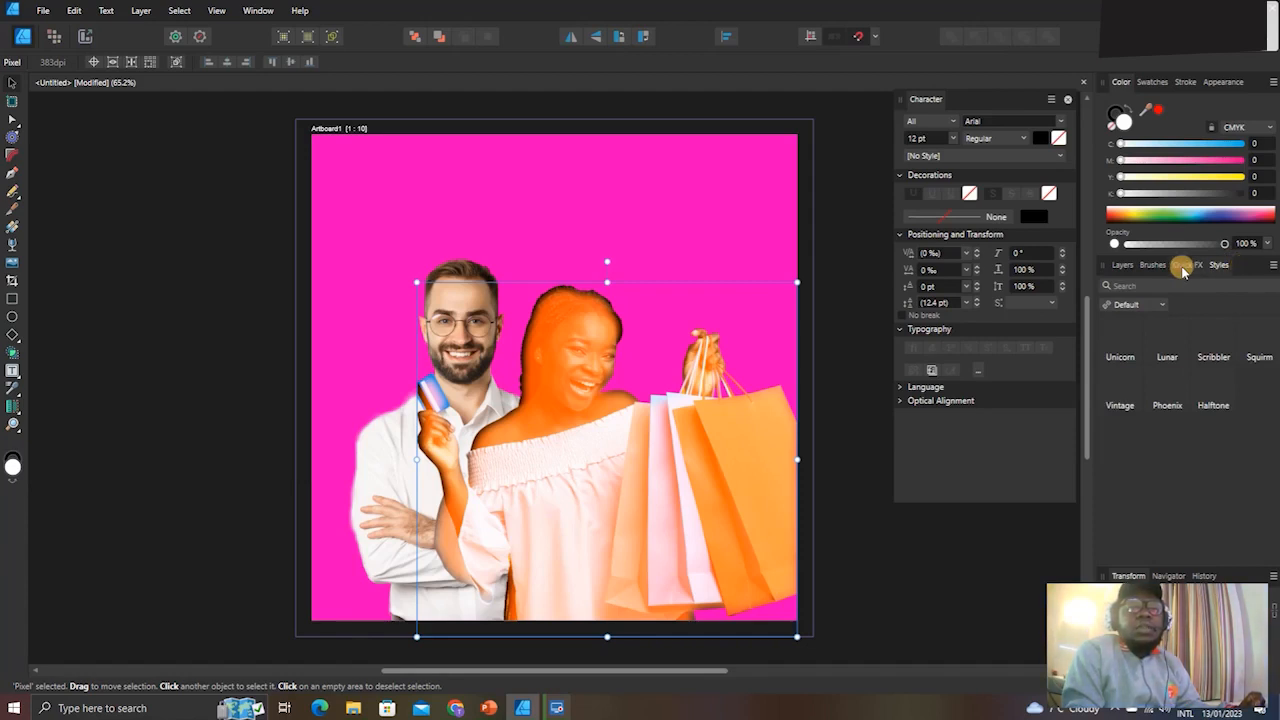
{"action": "left_click", "coordinate": [1183, 268]}
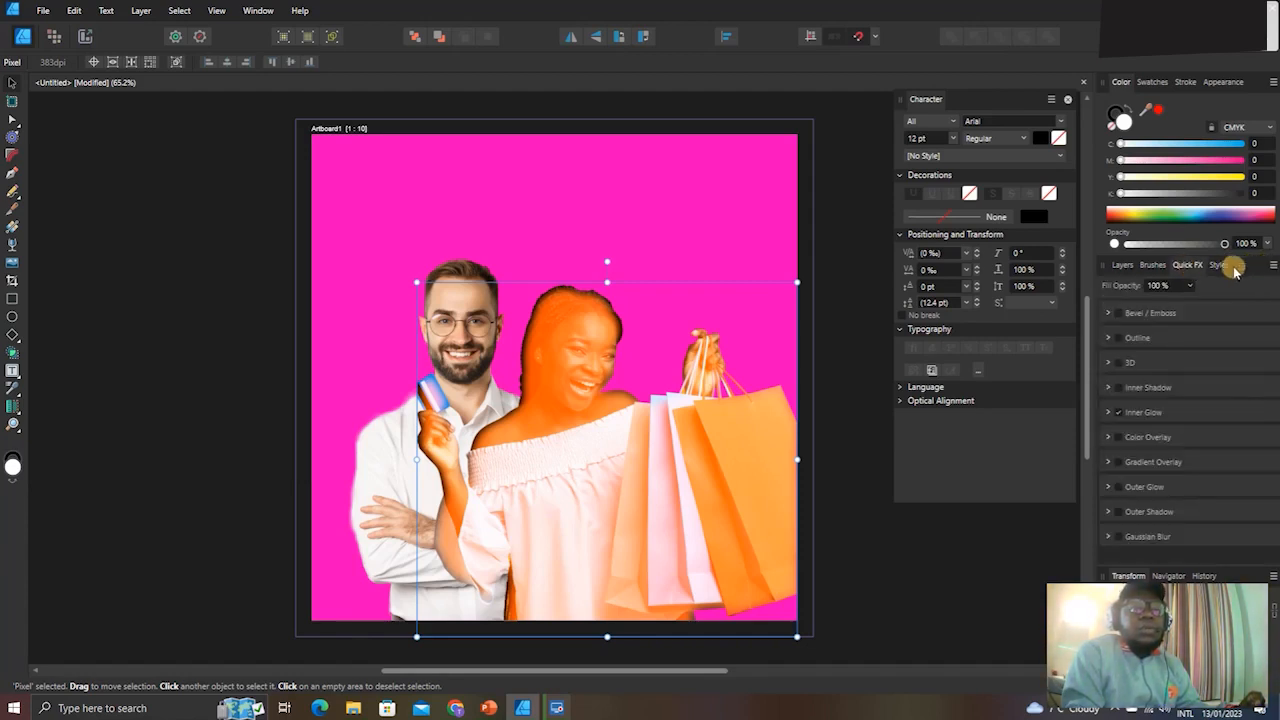
{"action": "left_click", "coordinate": [1155, 267]}
{"action": "left_click", "coordinate": [1127, 267]}
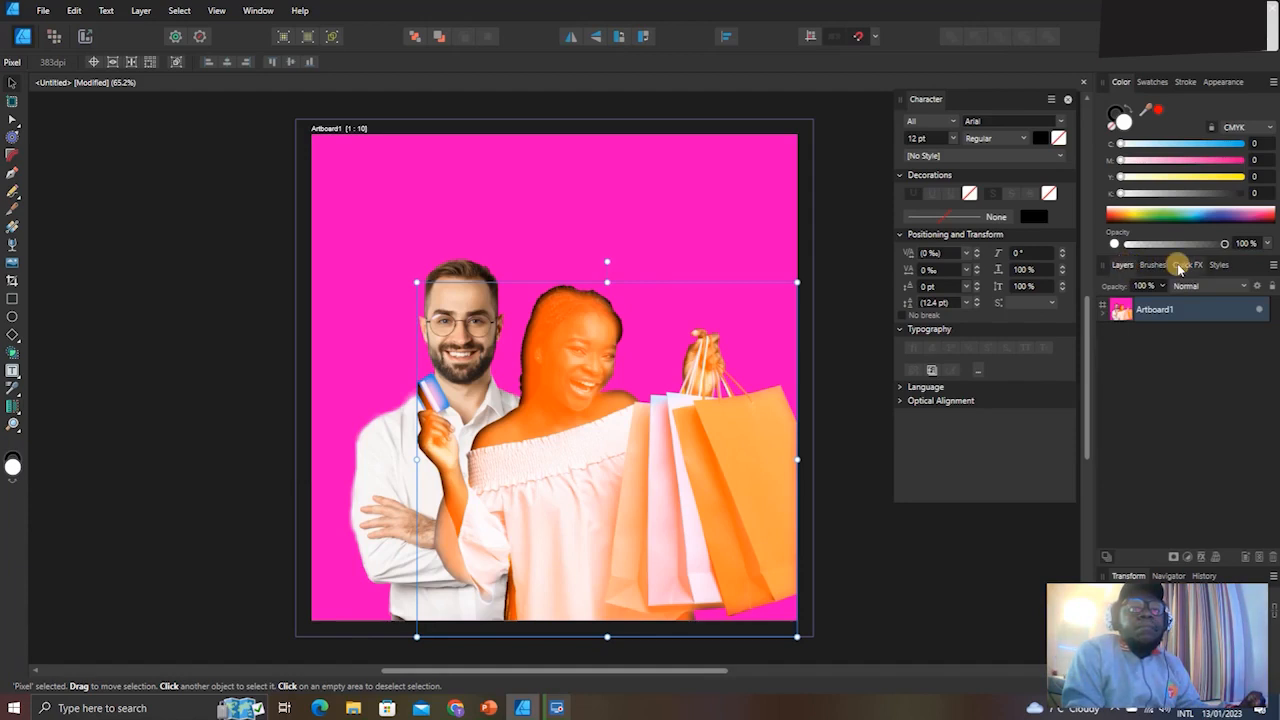
Switch to the Pixel Persona and show the Pexels stock photo library.
{"action": "left_click", "coordinate": [46, 40]}
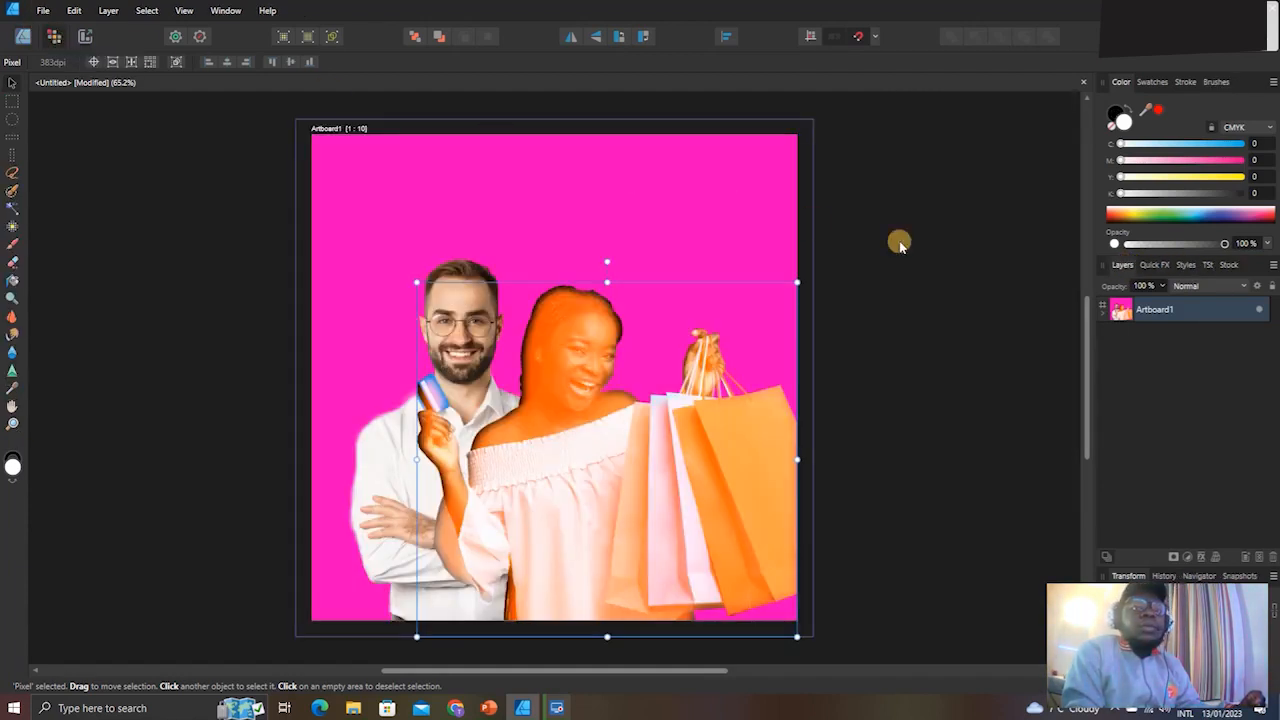
{"action": "left_click", "coordinate": [1228, 265]}
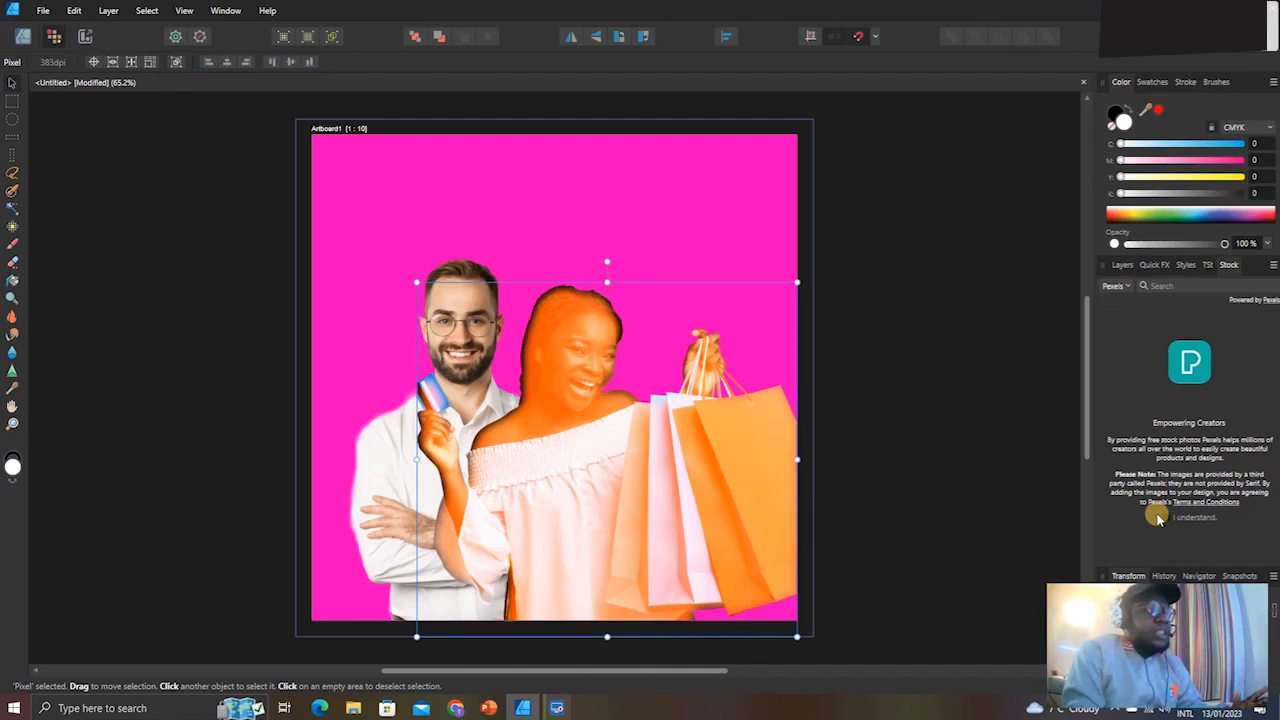
{"action": "mouse_move", "coordinate": [696, 476]}
{"action": "left_mouse_down"}
{"action": "mouse_move", "coordinate": [686, 480]}
{"action": "mouse_move", "coordinate": [697, 480]}
{"action": "left_mouse_up"}
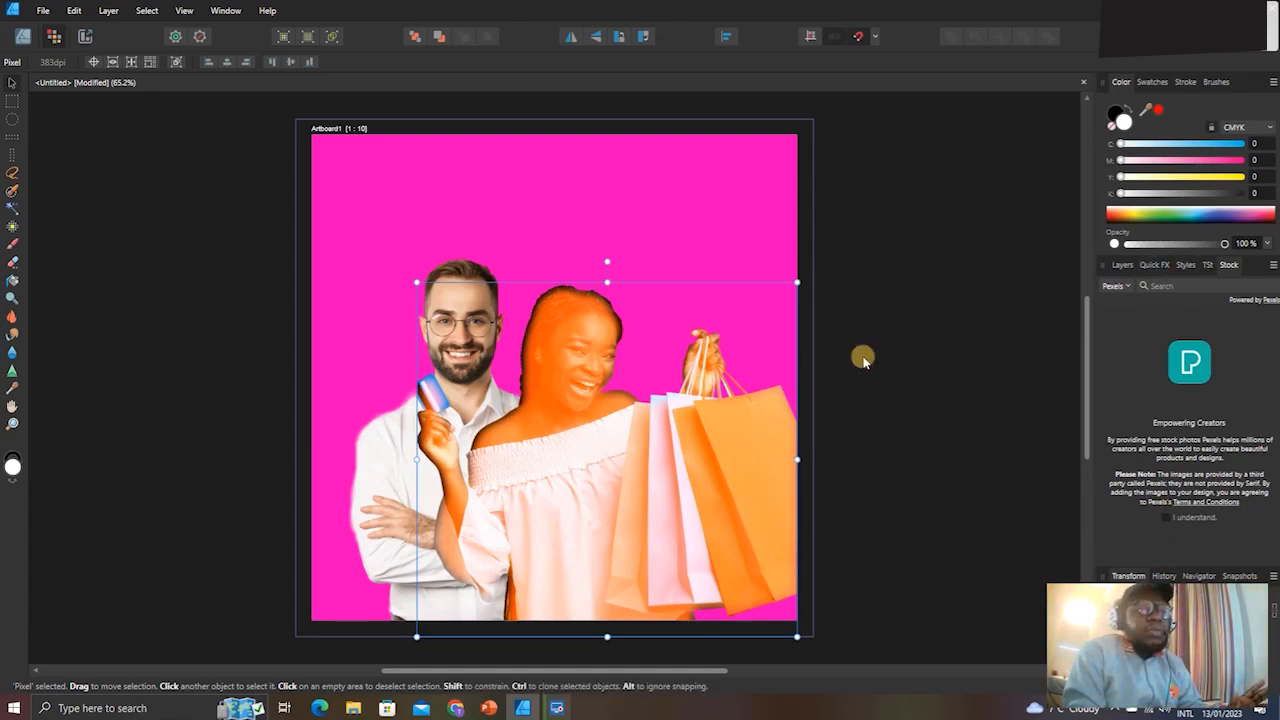
Expand the layers of Artboard1 and turn off the Inner Glow on the woman's layer.
{"action": "left_click", "coordinate": [1124, 266]}
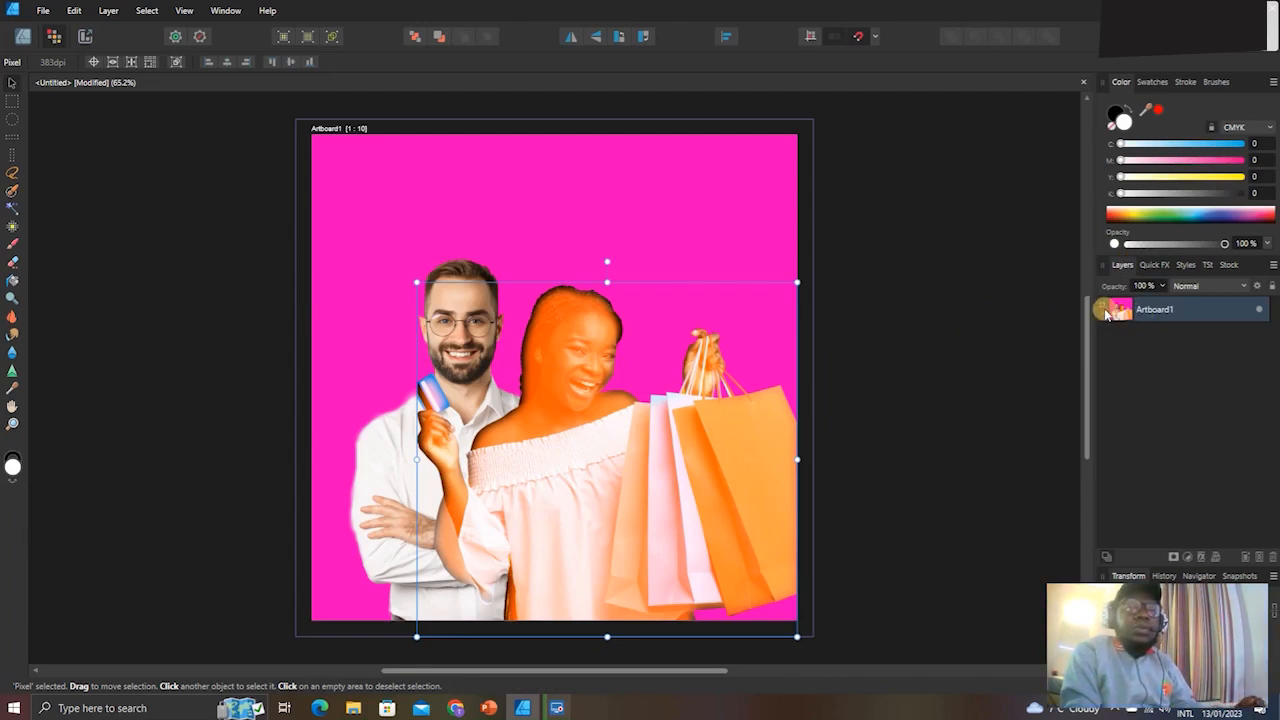
{"action": "left_click", "coordinate": [1103, 311]}
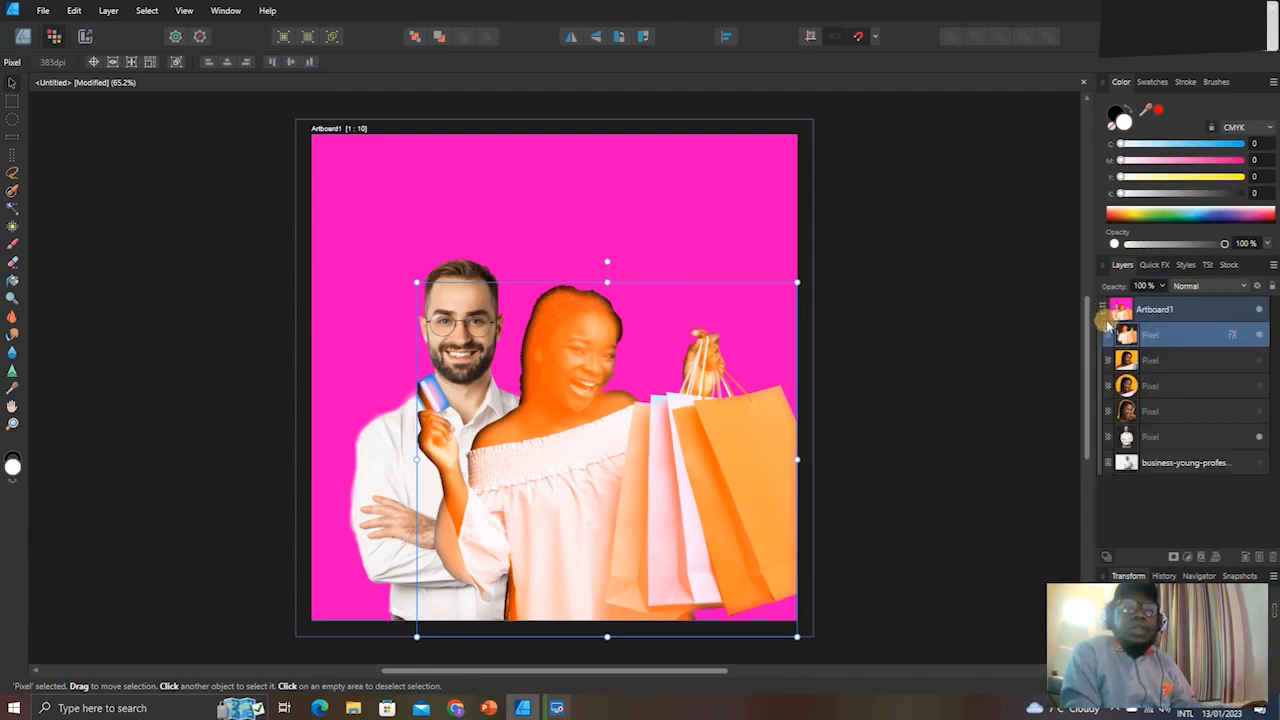
{"action": "left_click", "coordinate": [1234, 338]}
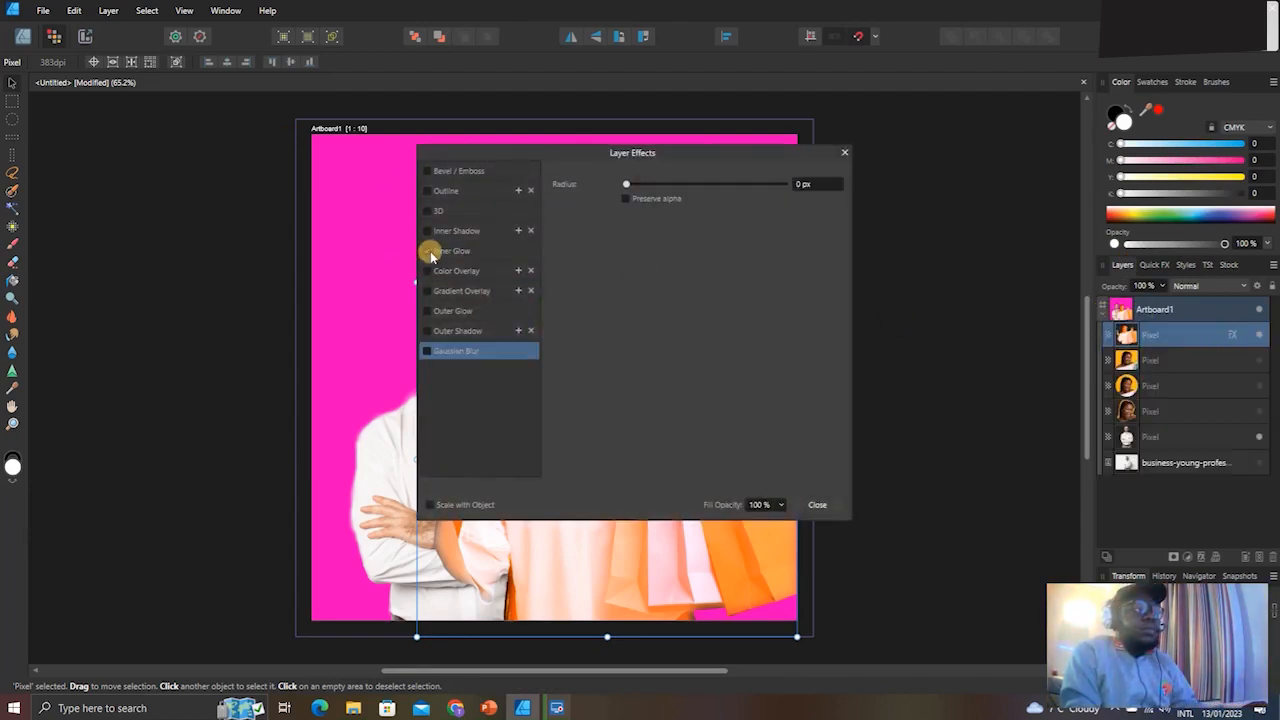
{"action": "left_click", "coordinate": [845, 153]}
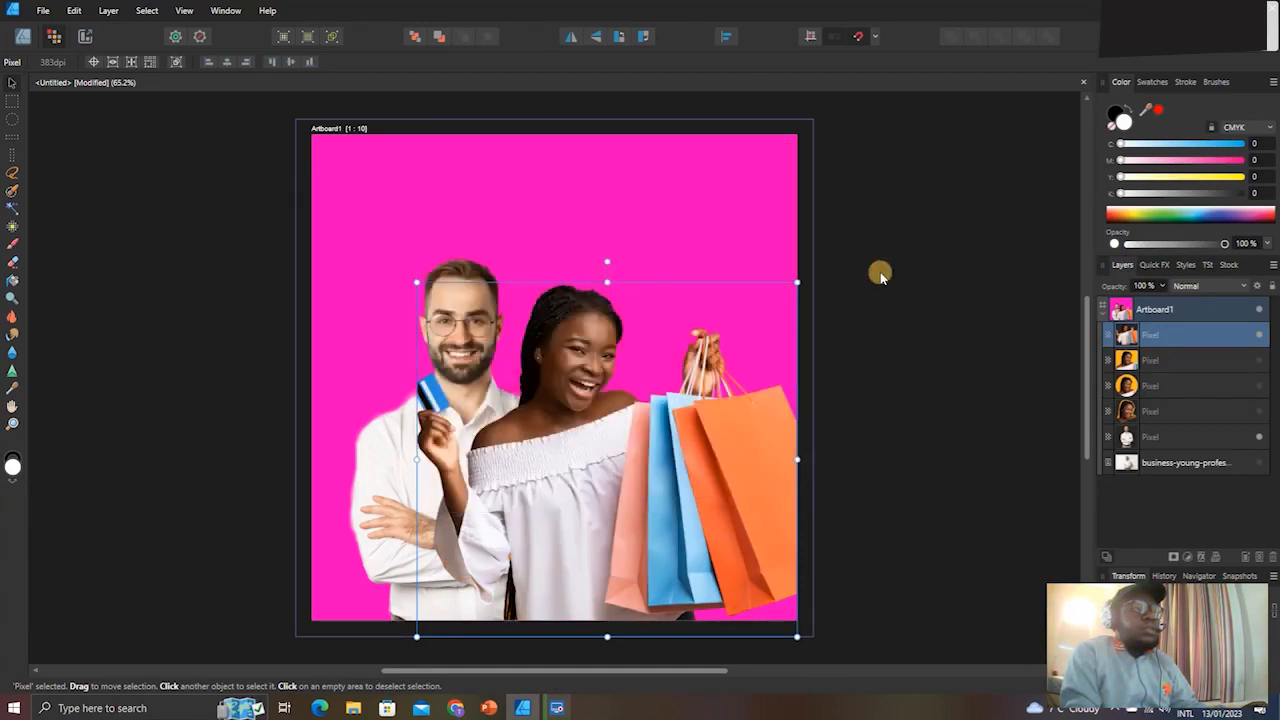
{"action": "left_click", "coordinate": [899, 348]}
{"action": "left_click", "coordinate": [553, 371]}
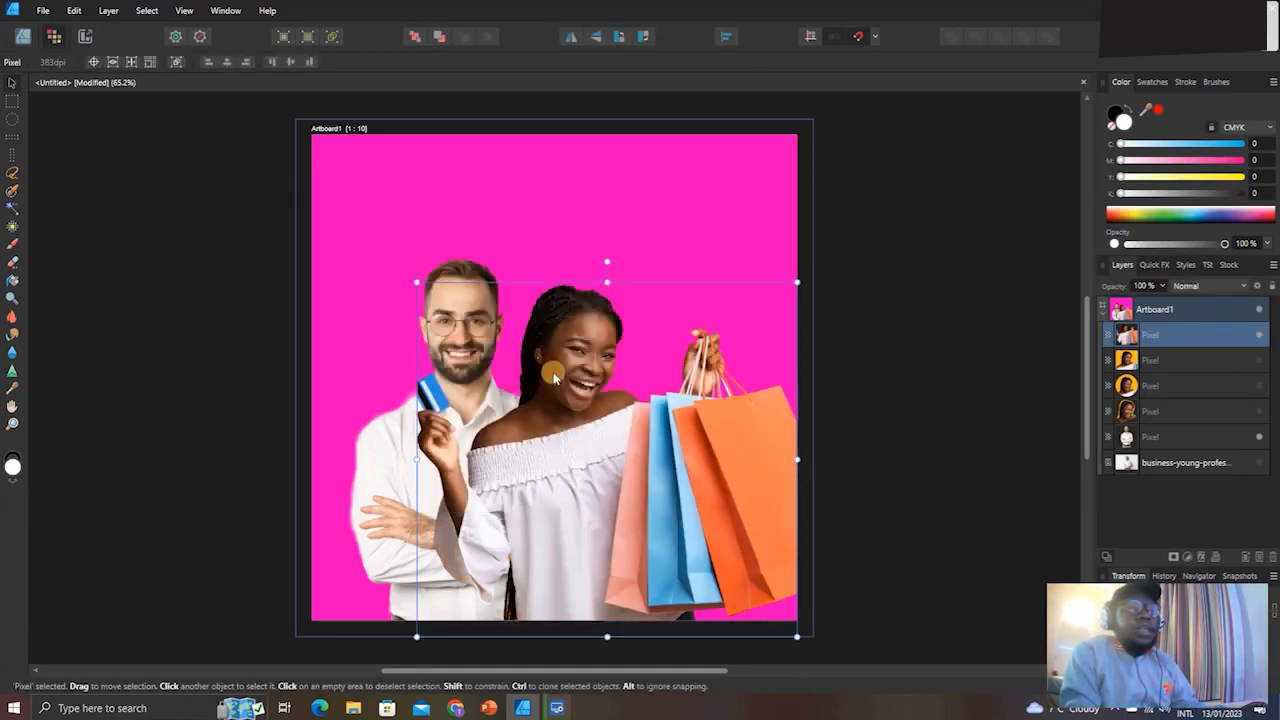
Accept the Pexels terms for stock photos and undock the Stock panel beside the artboard.
{"action": "left_click", "coordinate": [1228, 265]}
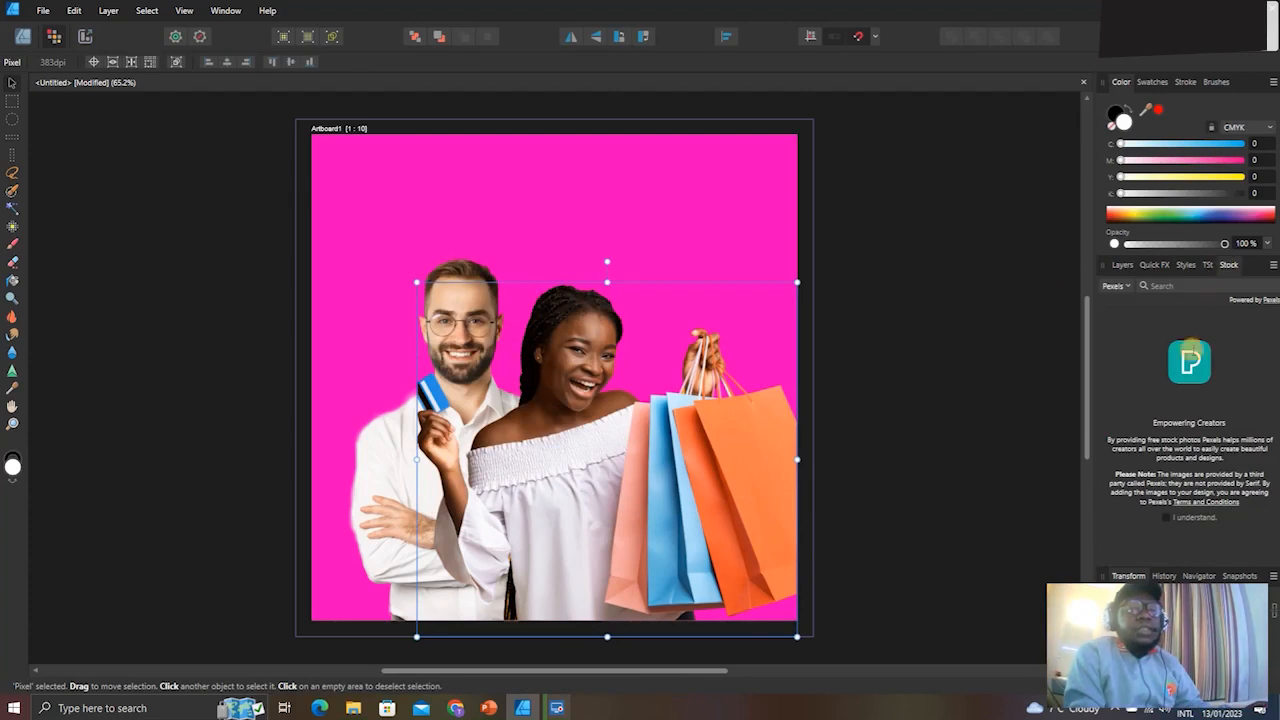
{"action": "left_click", "coordinate": [1172, 516]}
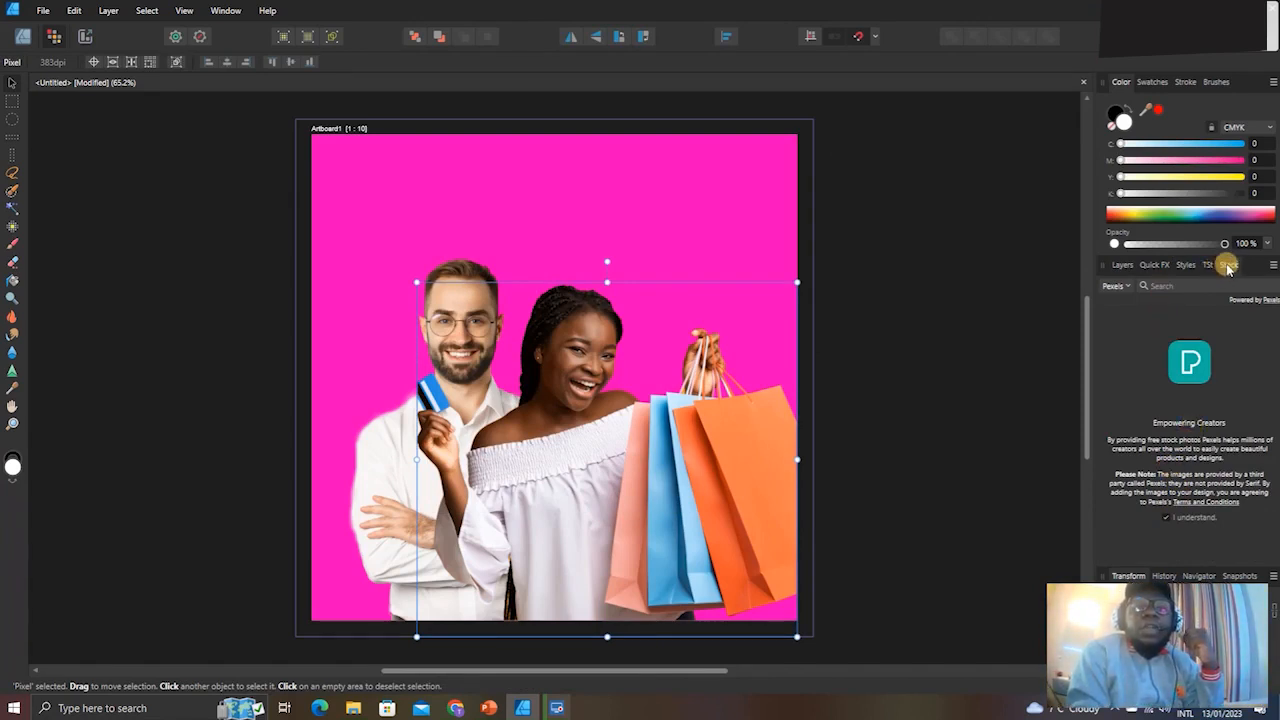
{"action": "left_click_drag", "start_coordinate": [1228, 268], "coordinate": [912, 210]}
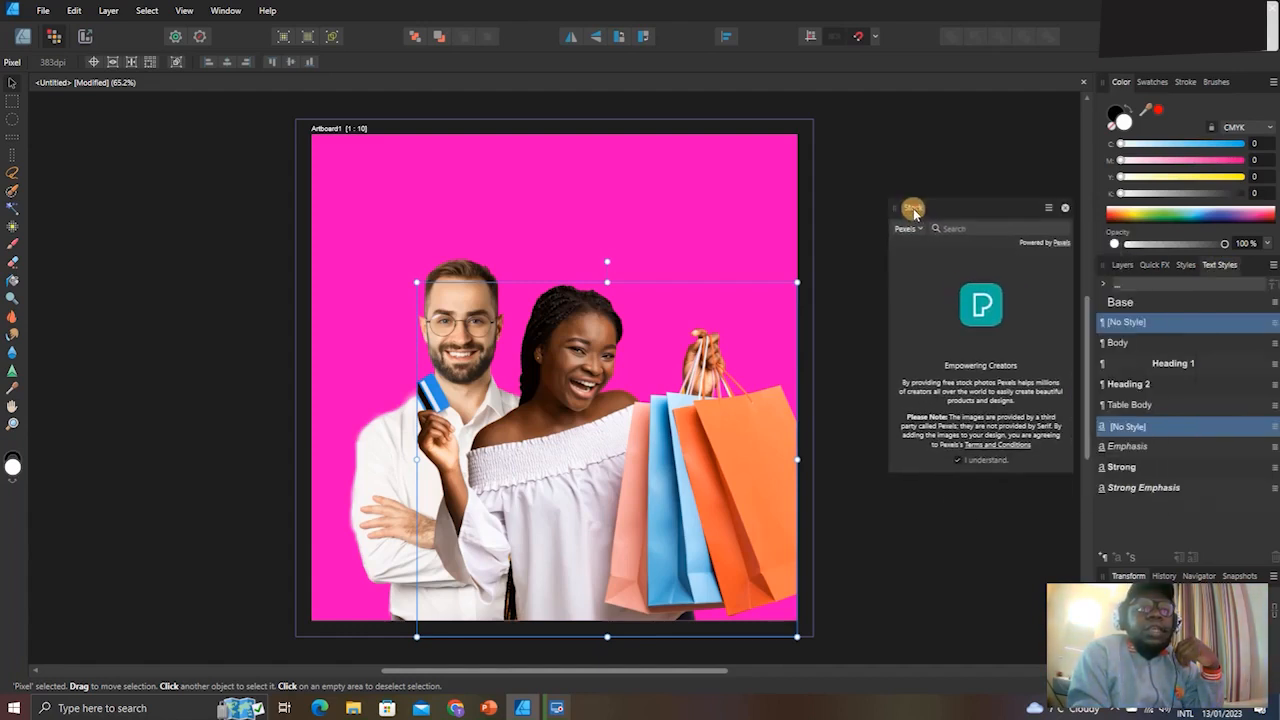
Show the Pexels website briefly, close it, and view the Pixabay stock source before returning to Pexels.
{"action": "left_click", "coordinate": [956, 458]}
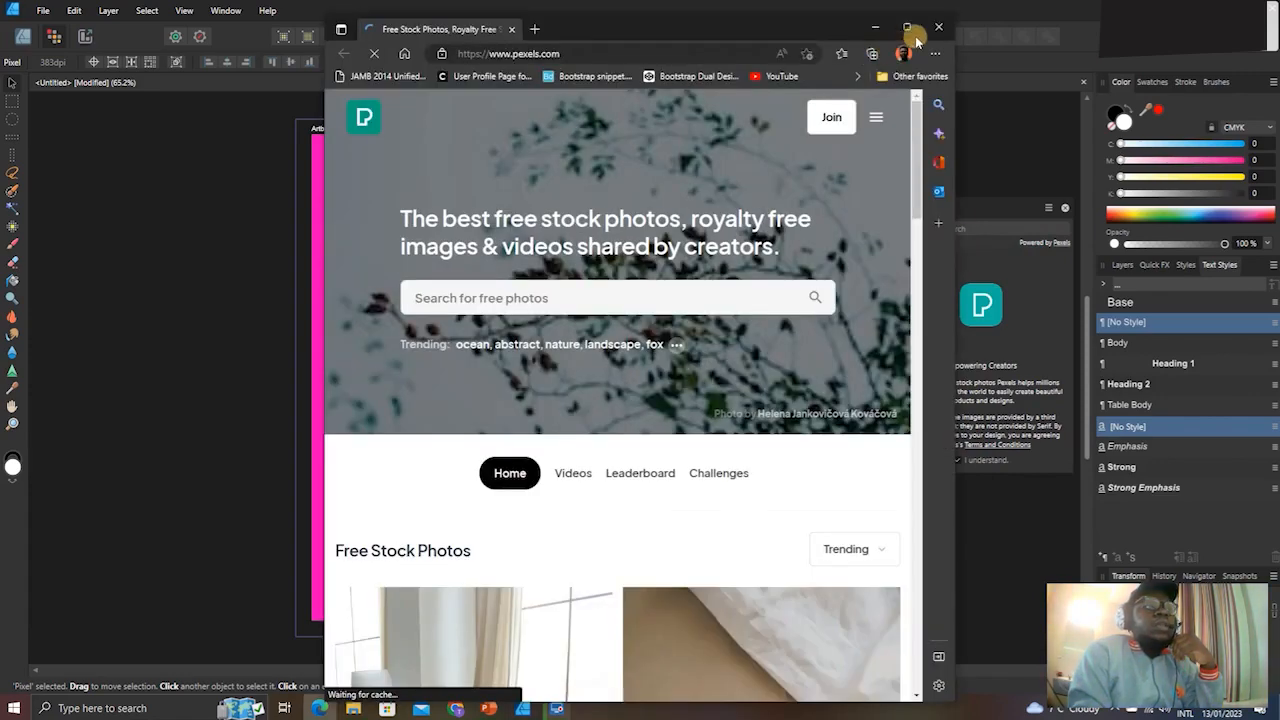
{"action": "left_click", "coordinate": [938, 28]}
{"action": "left_click", "coordinate": [918, 232]}
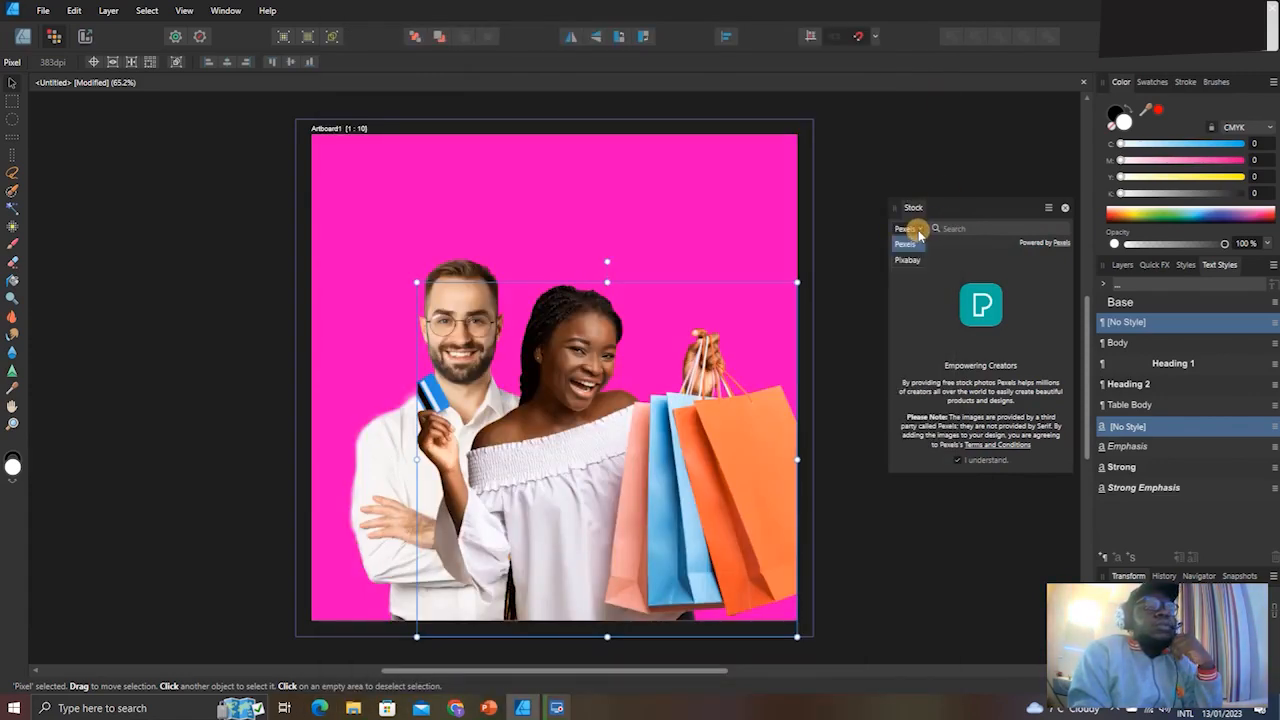
{"action": "left_click", "coordinate": [920, 250]}
{"action": "left_click", "coordinate": [910, 230]}
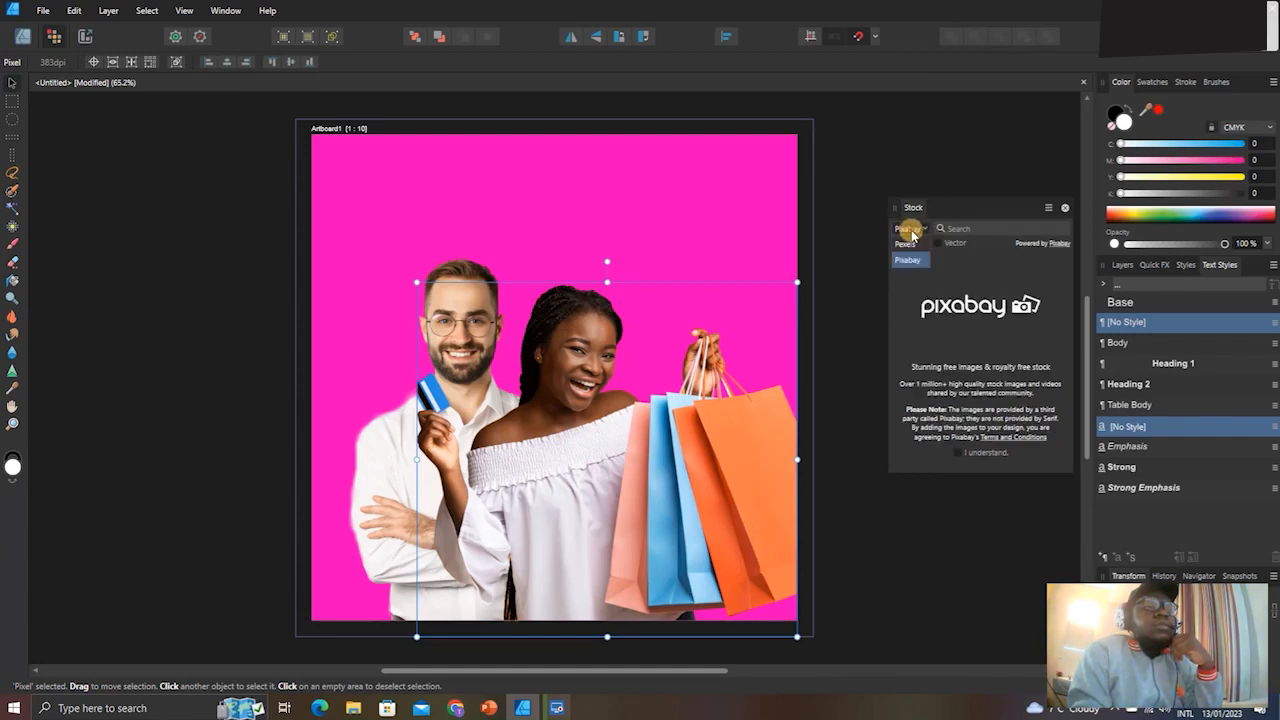
{"action": "left_click", "coordinate": [910, 245]}
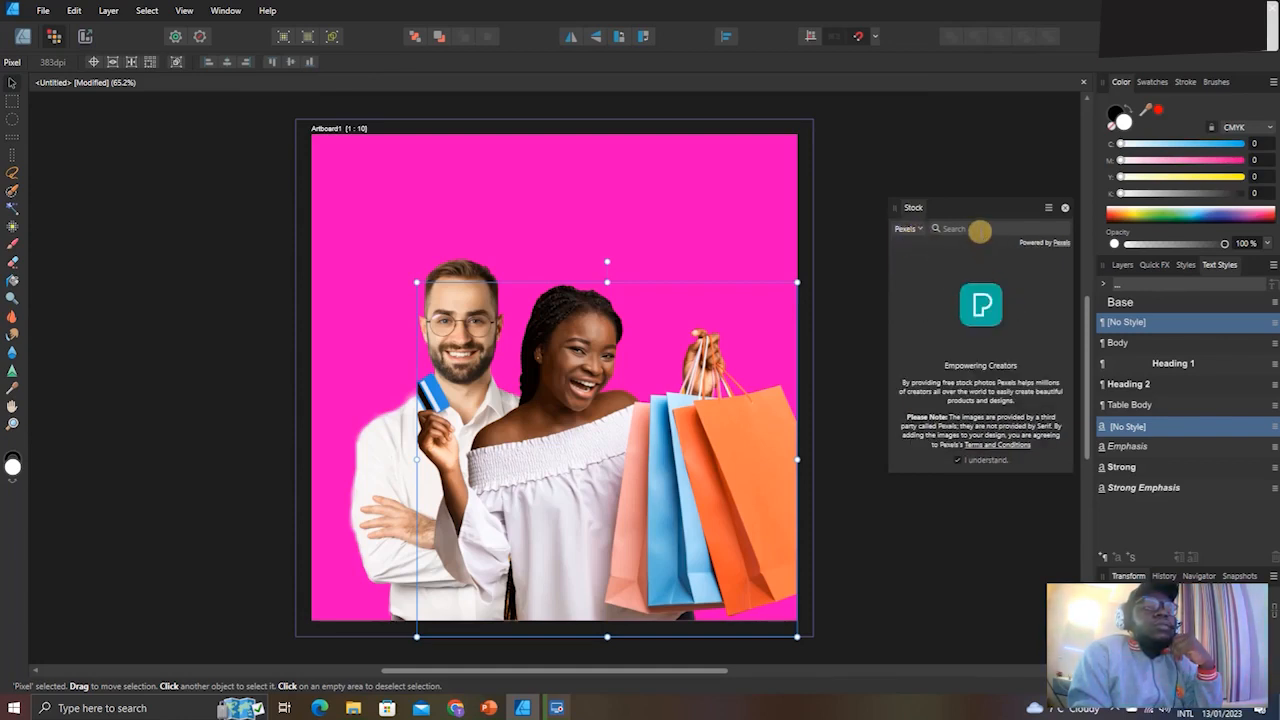
Search the Pexels stock photos for "black lady holding bags".
{"action": "type", "text": "brid"}
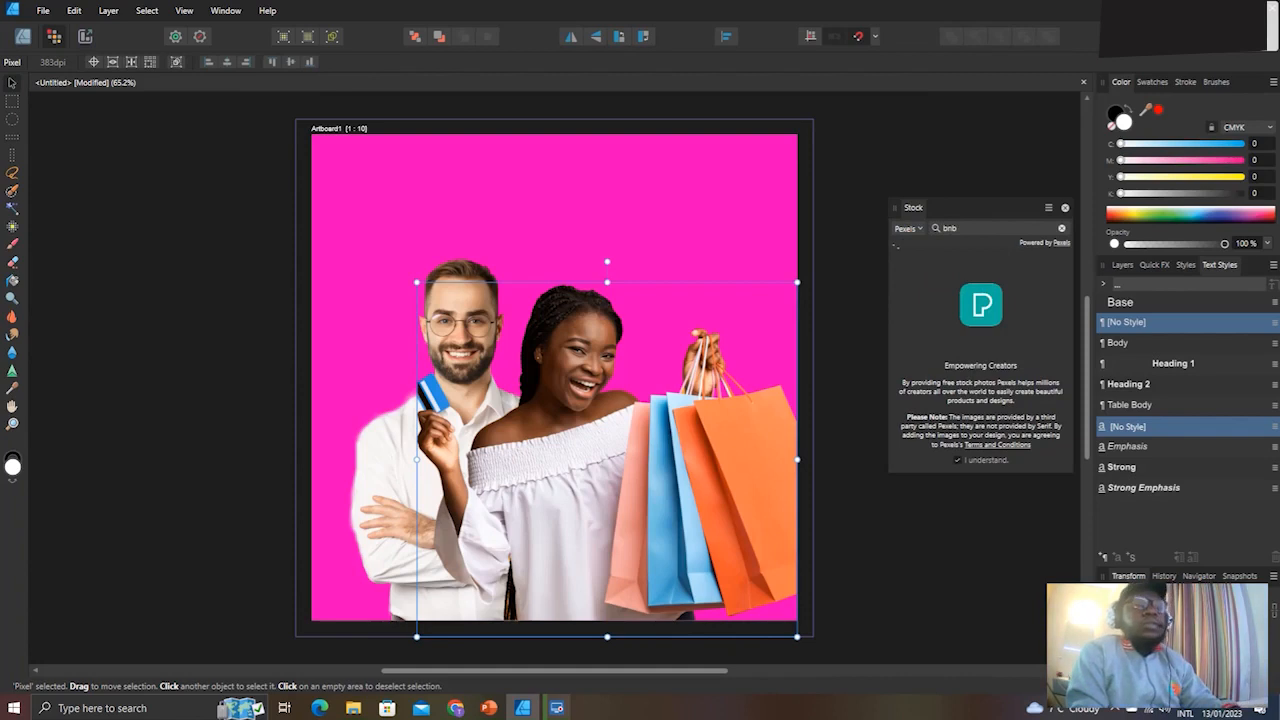
{"action": "left_click_drag", "start_coordinate": [974, 229], "coordinate": [937, 232]}
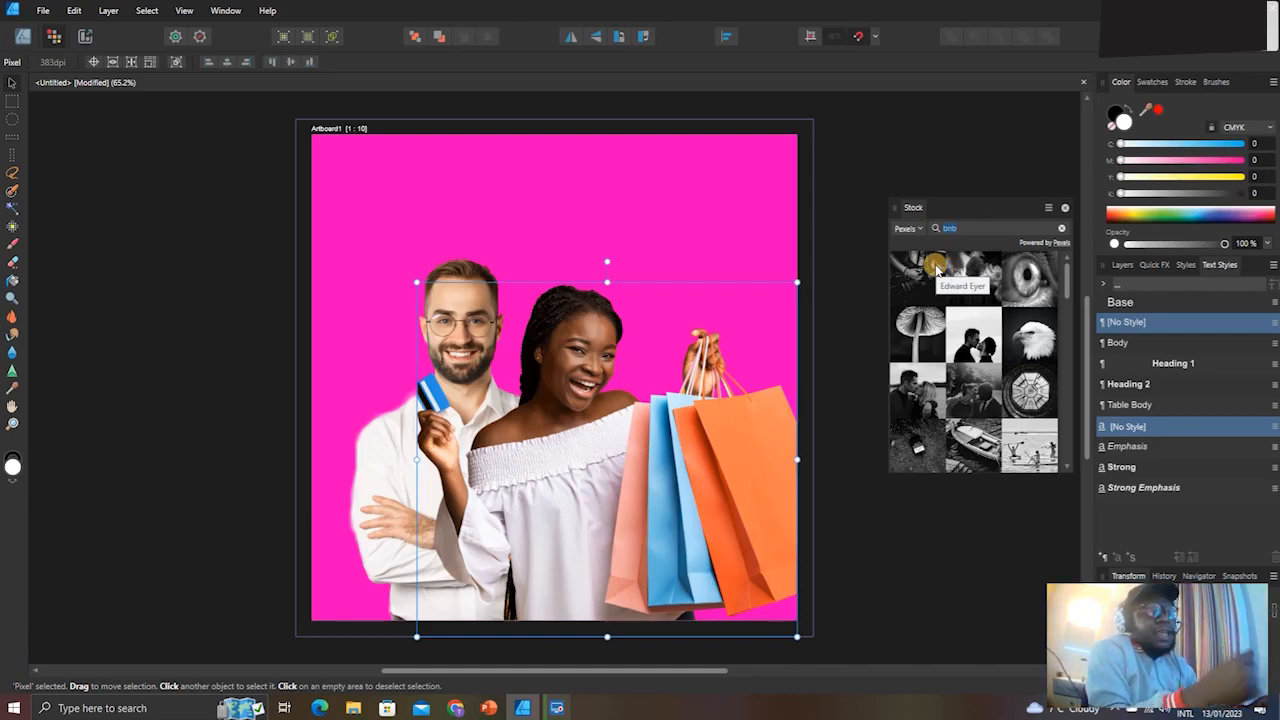
{"action": "type", "text": "black p"}
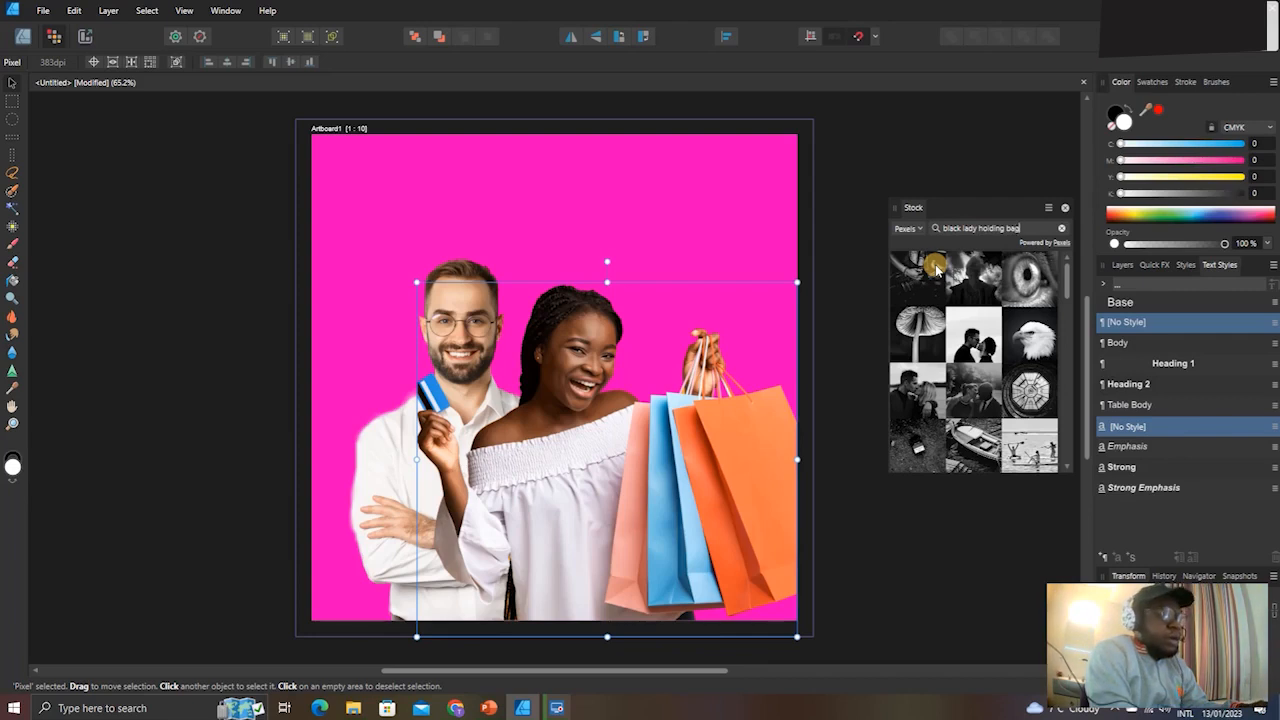
{"action": "type", "text": "ady holding bags"}
{"action": "key", "text": "Return"}
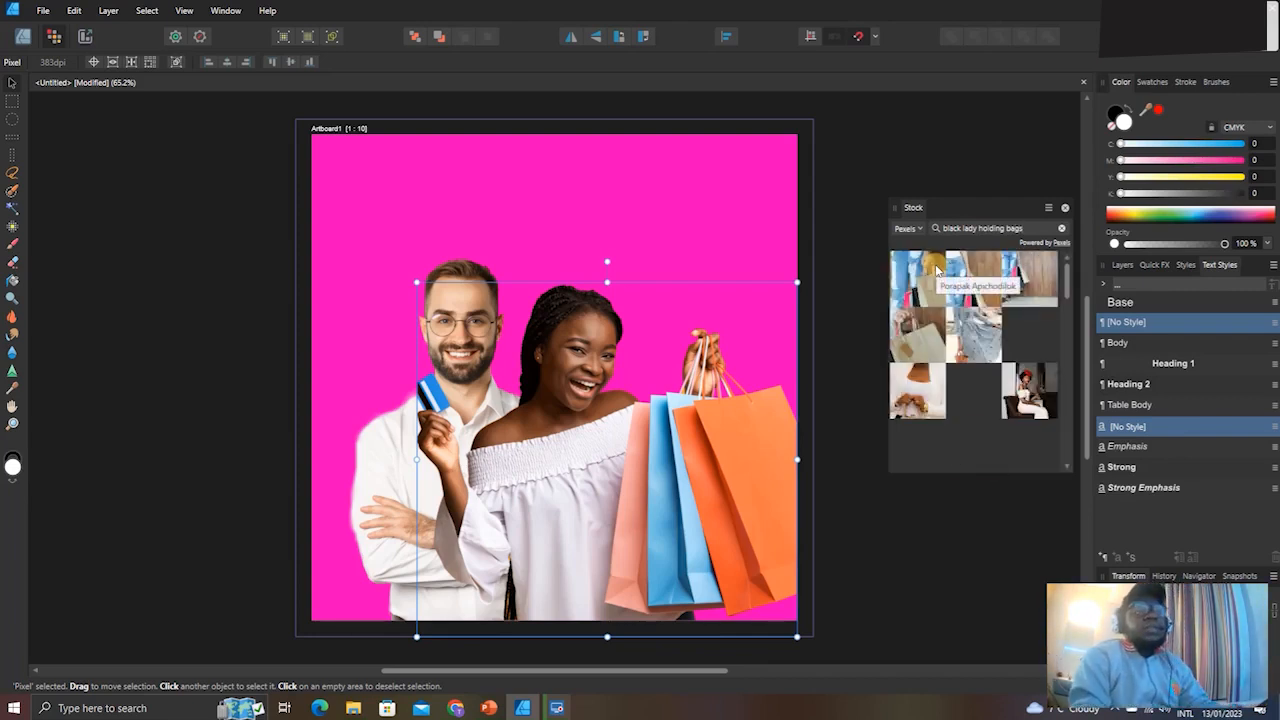
Browse the stock photo results and place the photo of the woman in the blue patterned off-shoulder dress on Artboard1.
{"action": "scroll", "coordinate": [970, 335], "scroll_direction": "down", "scroll_amount": 5}
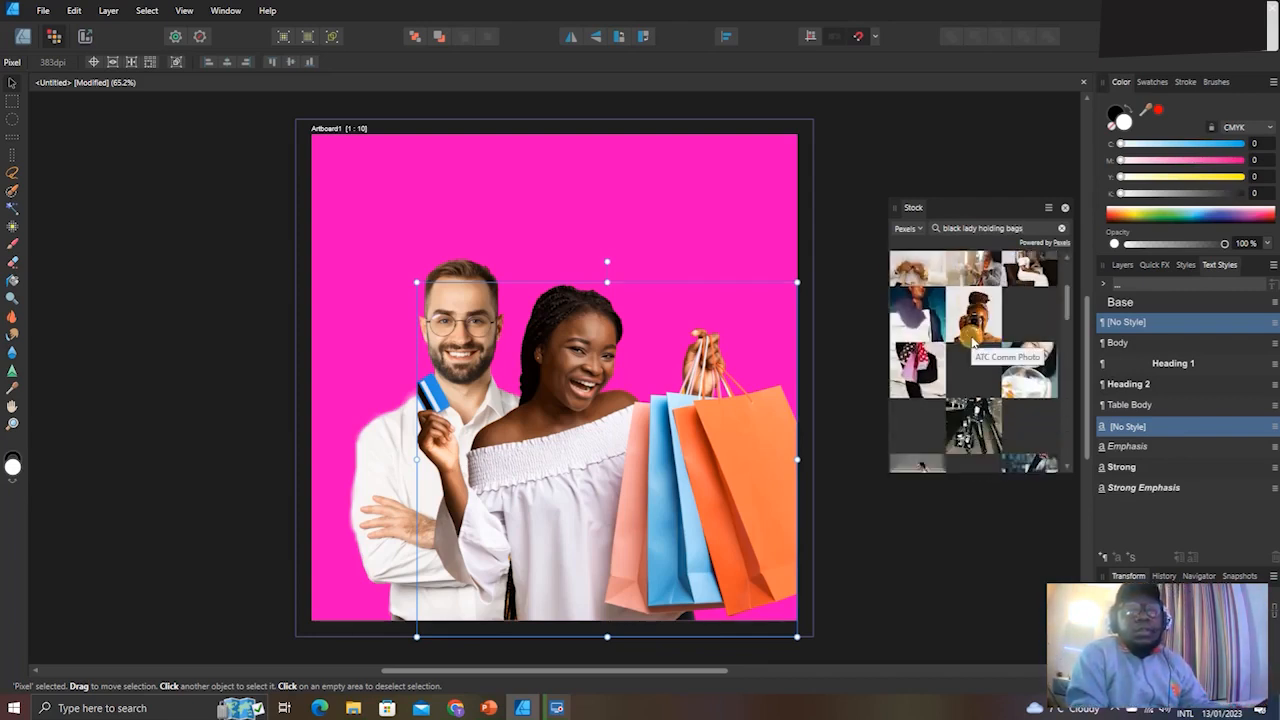
{"action": "scroll", "coordinate": [973, 342], "scroll_direction": "down", "scroll_amount": 3}
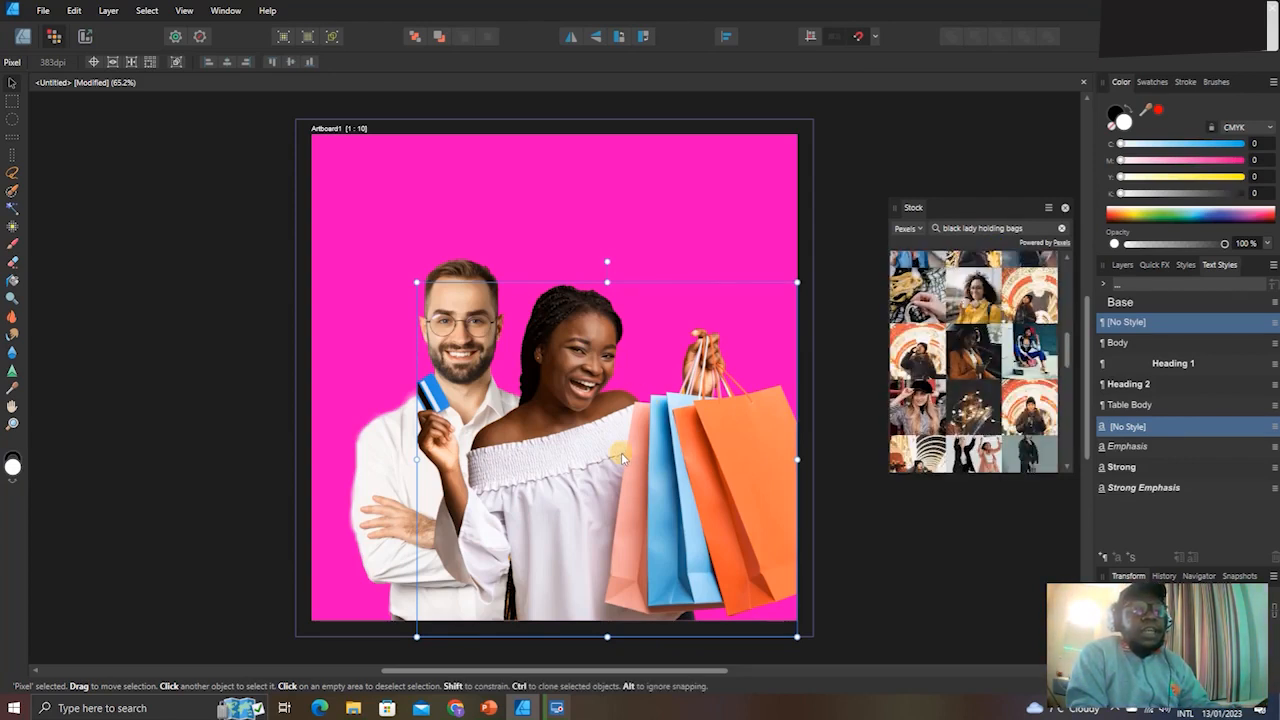
{"action": "scroll", "coordinate": [986, 364], "scroll_direction": "down", "scroll_amount": 5}
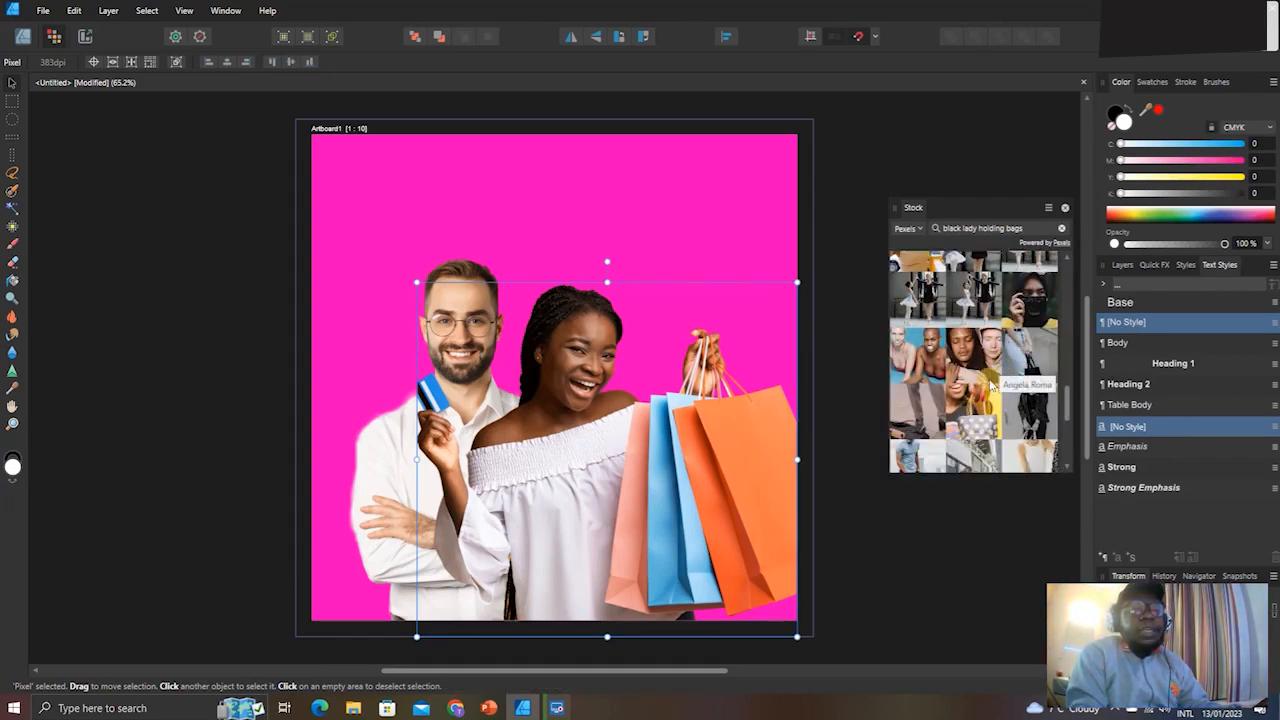
{"action": "scroll", "coordinate": [982, 425], "scroll_direction": "down", "scroll_amount": 2}
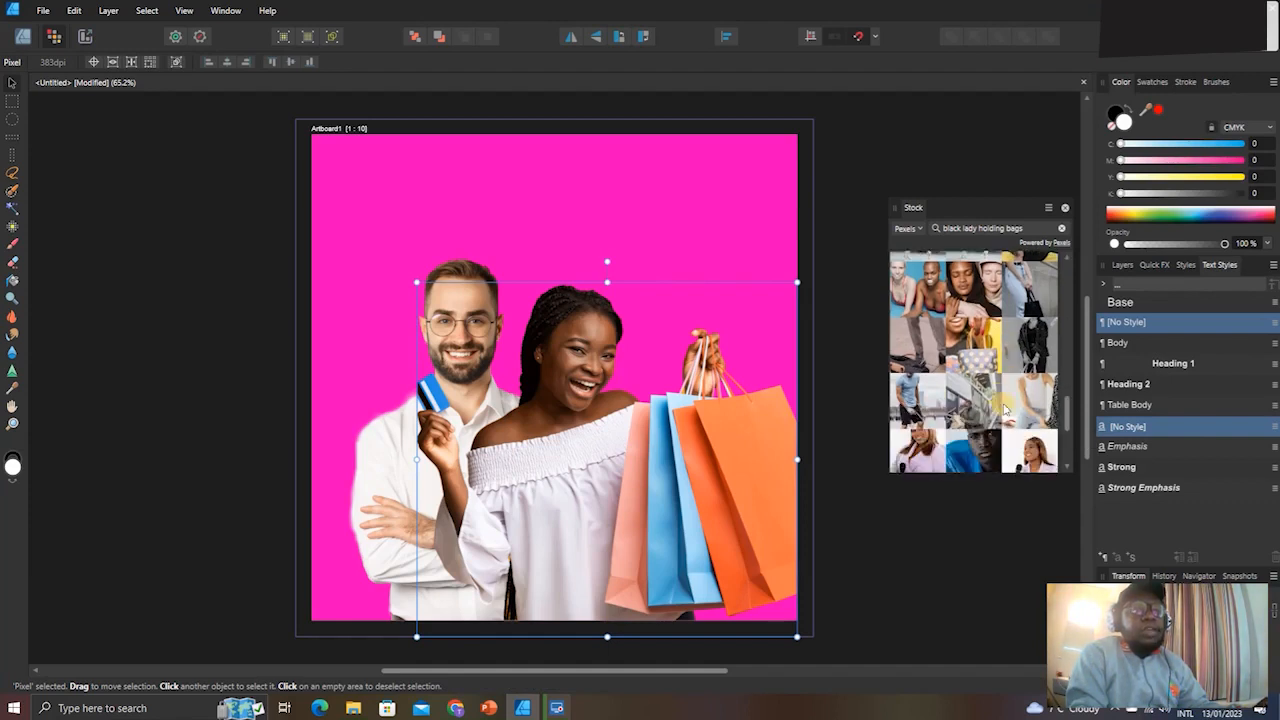
{"action": "scroll", "coordinate": [993, 362], "scroll_direction": "down", "scroll_amount": 3}
{"action": "left_click", "coordinate": [908, 228]}
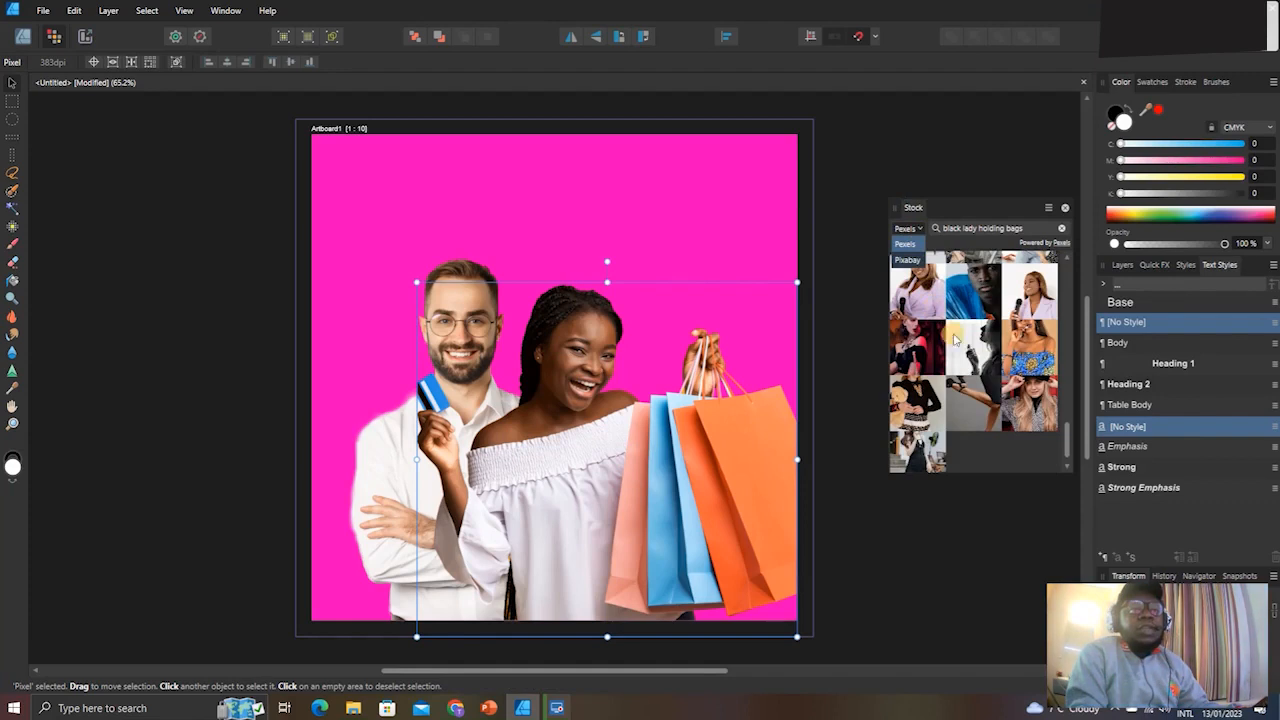
{"action": "left_click", "coordinate": [1038, 344]}
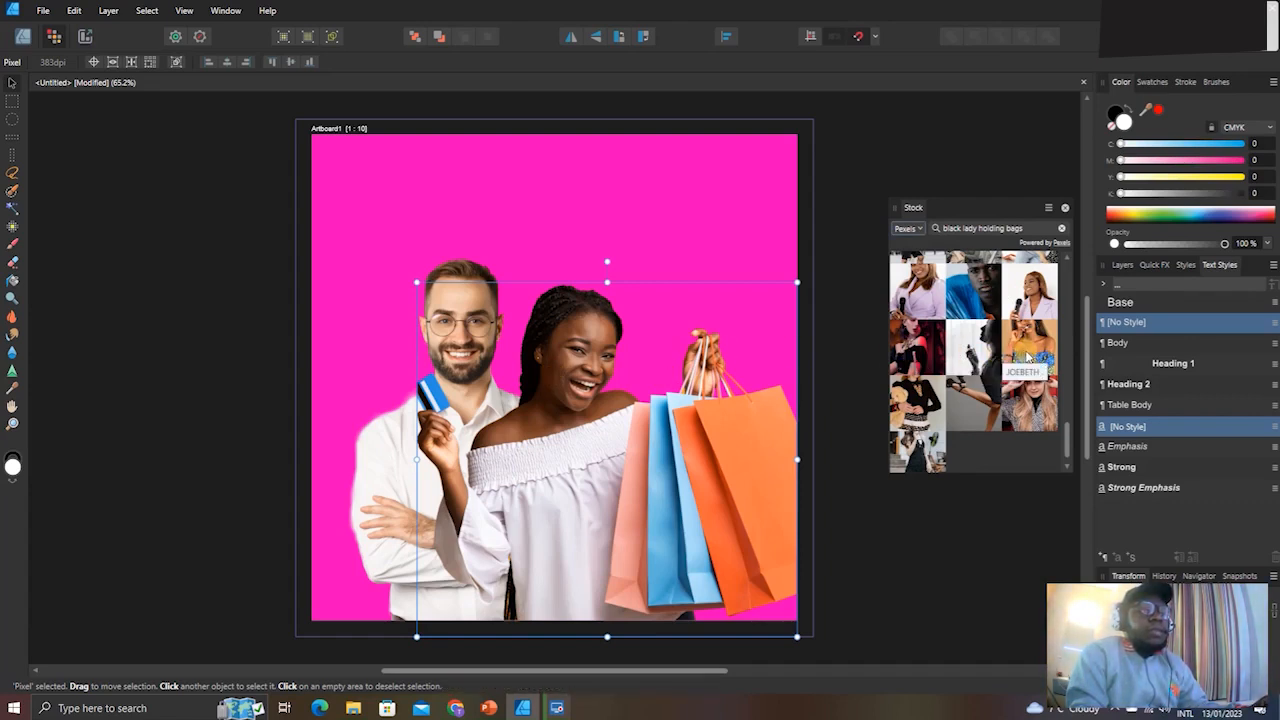
{"action": "left_click_drag", "start_coordinate": [1028, 356], "coordinate": [576, 366]}
Scale the placed stock photo down to about 24% and position it over the people so it spans the artboard's height.
{"action": "scroll", "coordinate": [601, 346], "scroll_direction": "down", "scroll_amount": 4}
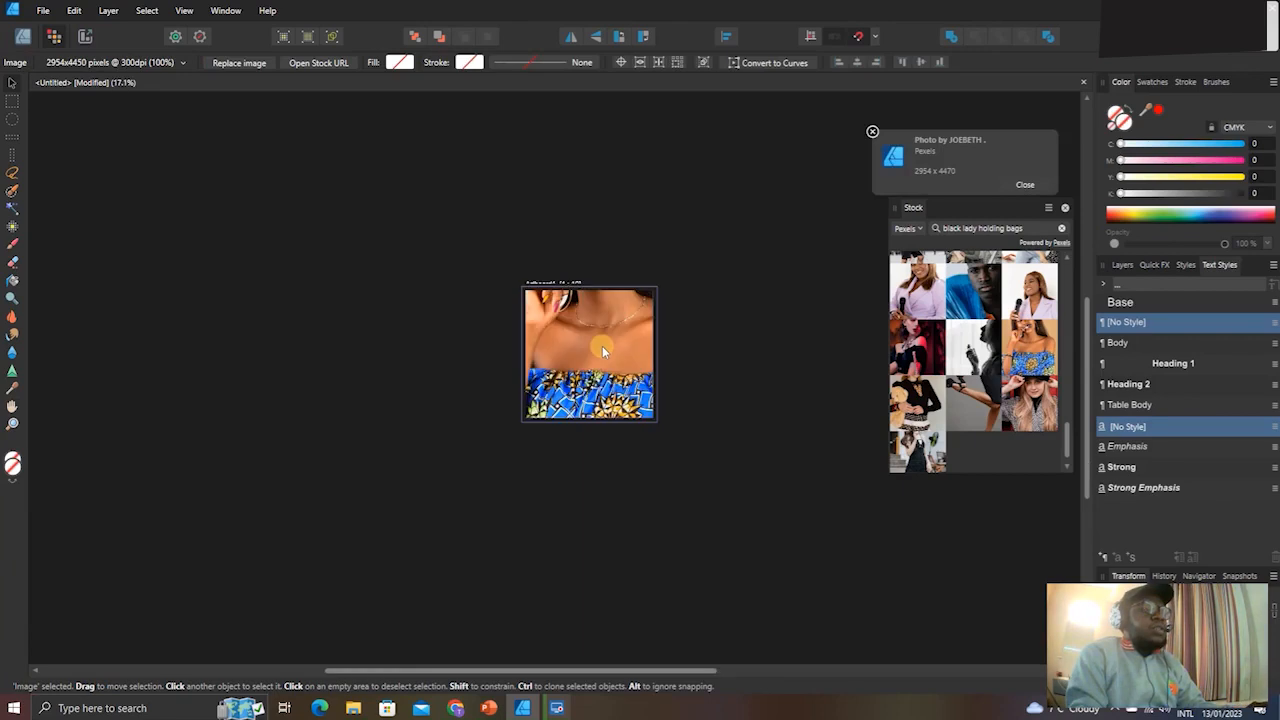
{"action": "left_click_drag", "start_coordinate": [715, 178], "coordinate": [634, 289]}
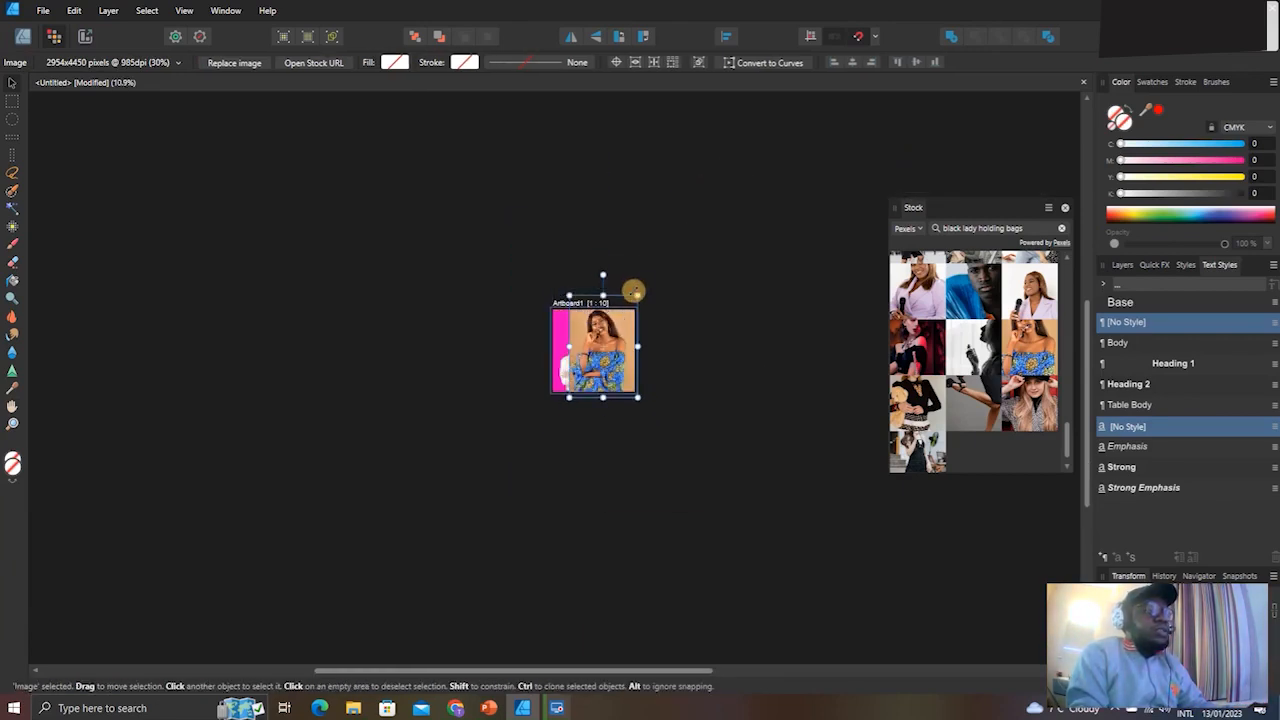
{"action": "scroll", "coordinate": [632, 315], "scroll_direction": "up", "scroll_amount": 3}
{"action": "scroll", "coordinate": [635, 276], "scroll_direction": "up", "scroll_amount": 2}
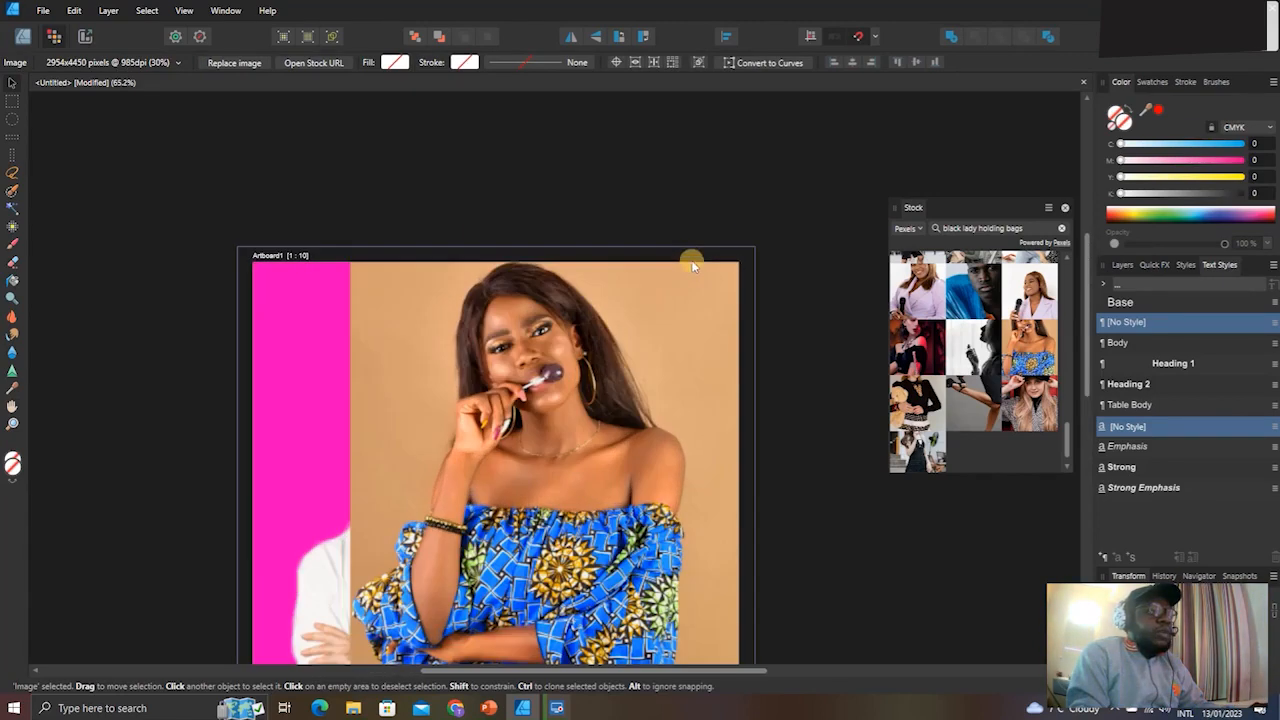
{"action": "left_click_drag", "start_coordinate": [750, 183], "coordinate": [708, 260]}
{"action": "scroll", "coordinate": [658, 304], "scroll_direction": "down", "scroll_amount": 2}
{"action": "left_click_drag", "start_coordinate": [597, 326], "coordinate": [602, 344]}
{"action": "scroll", "coordinate": [602, 344], "scroll_direction": "down", "scroll_amount": 3}
{"action": "left_click_drag", "start_coordinate": [711, 507], "coordinate": [724, 512]}
{"action": "scroll", "coordinate": [700, 455], "scroll_direction": "up", "scroll_amount": 1}
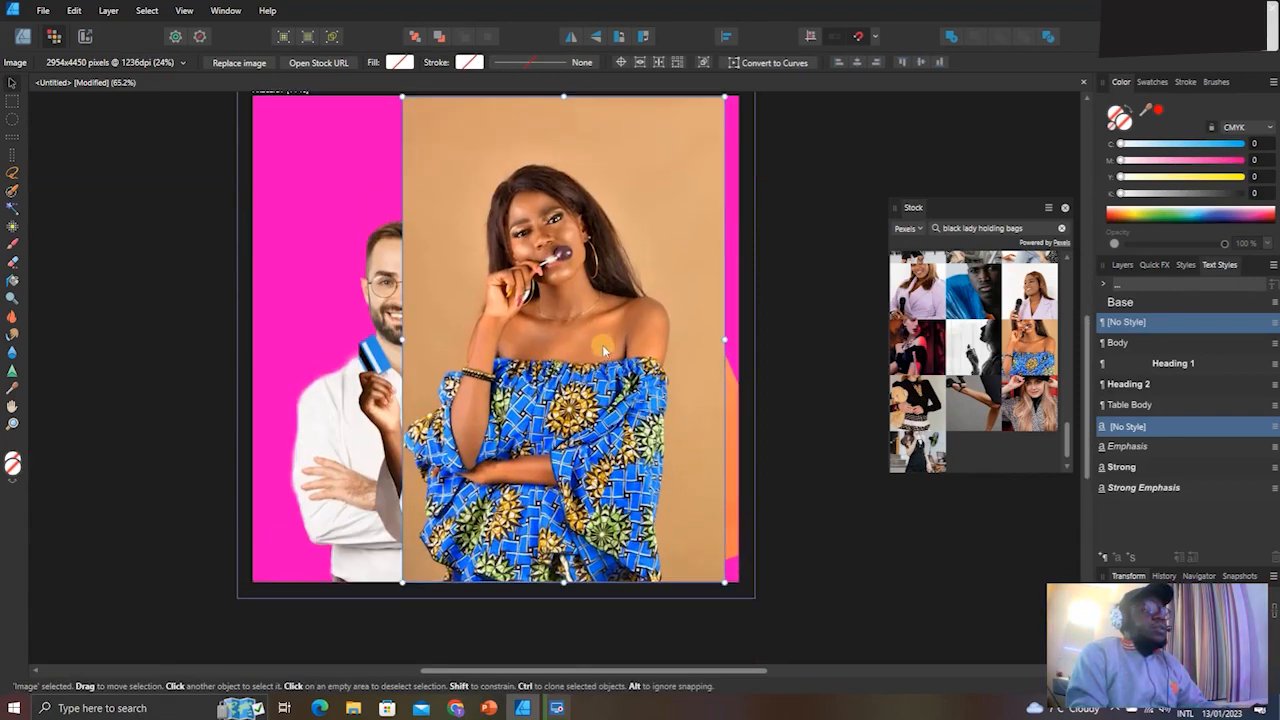
{"action": "scroll", "coordinate": [595, 335], "scroll_direction": "up", "scroll_amount": 5}
{"action": "scroll", "coordinate": [567, 285], "scroll_direction": "down", "scroll_amount": 5}
{"action": "scroll", "coordinate": [540, 265], "scroll_direction": "up", "scroll_amount": 2}
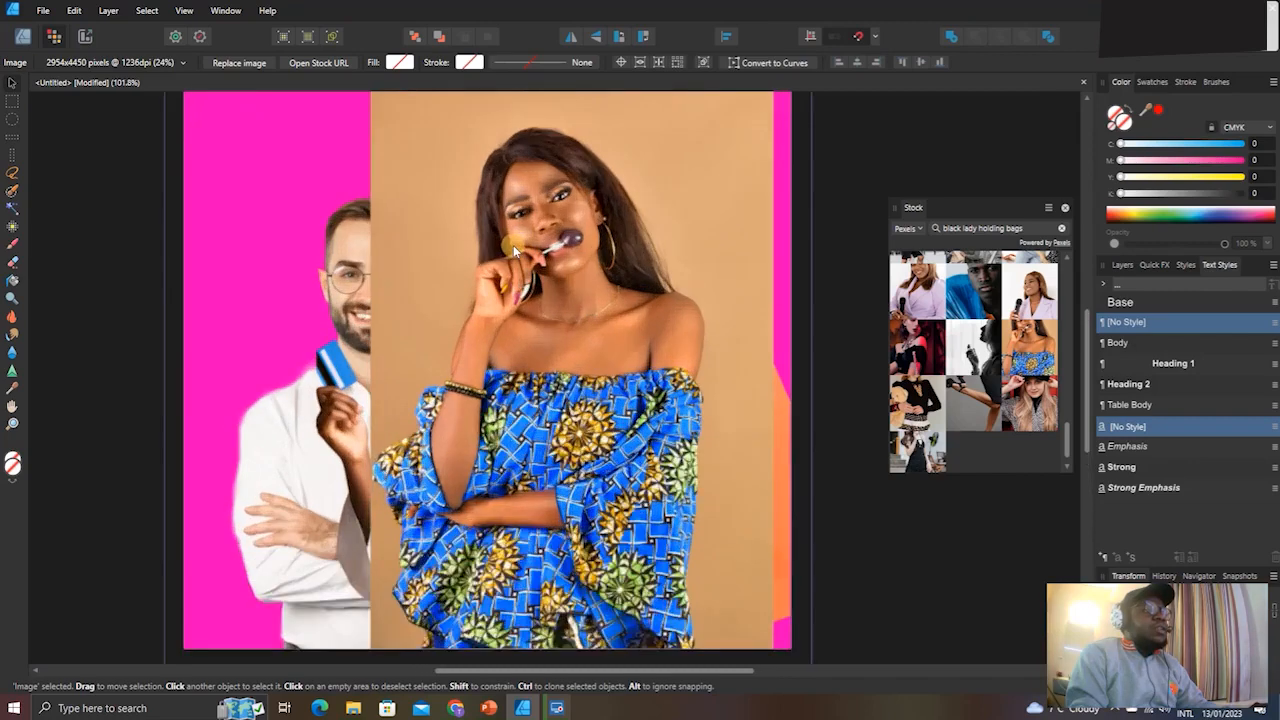
{"action": "scroll", "coordinate": [513, 245], "scroll_direction": "up", "scroll_amount": 2}
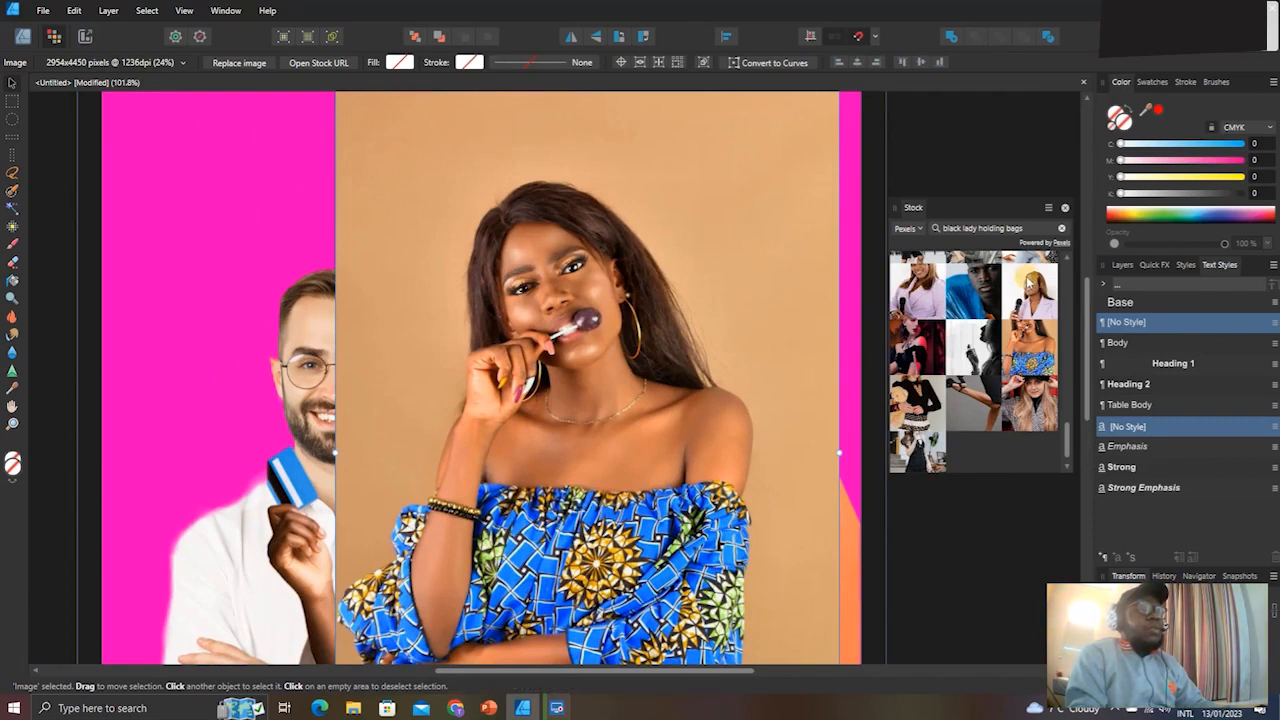
{"action": "left_click", "coordinate": [643, 292]}
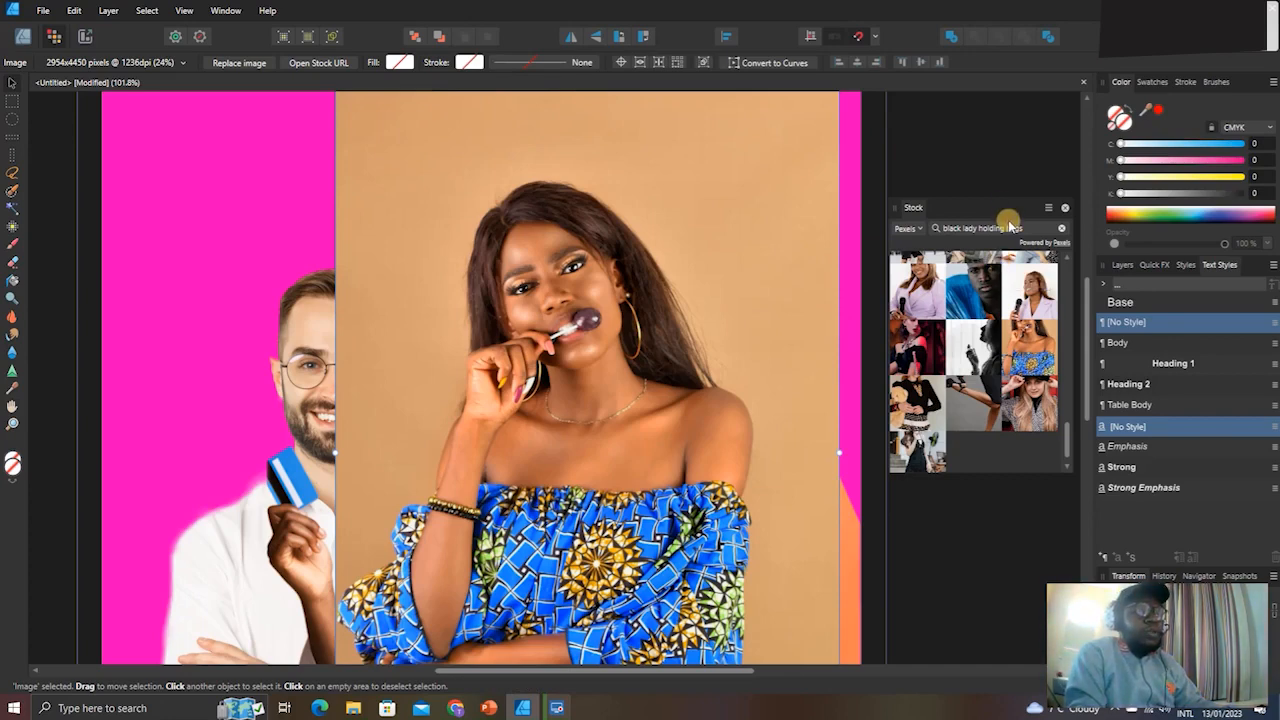
{"action": "key", "text": "ctrl+0"}
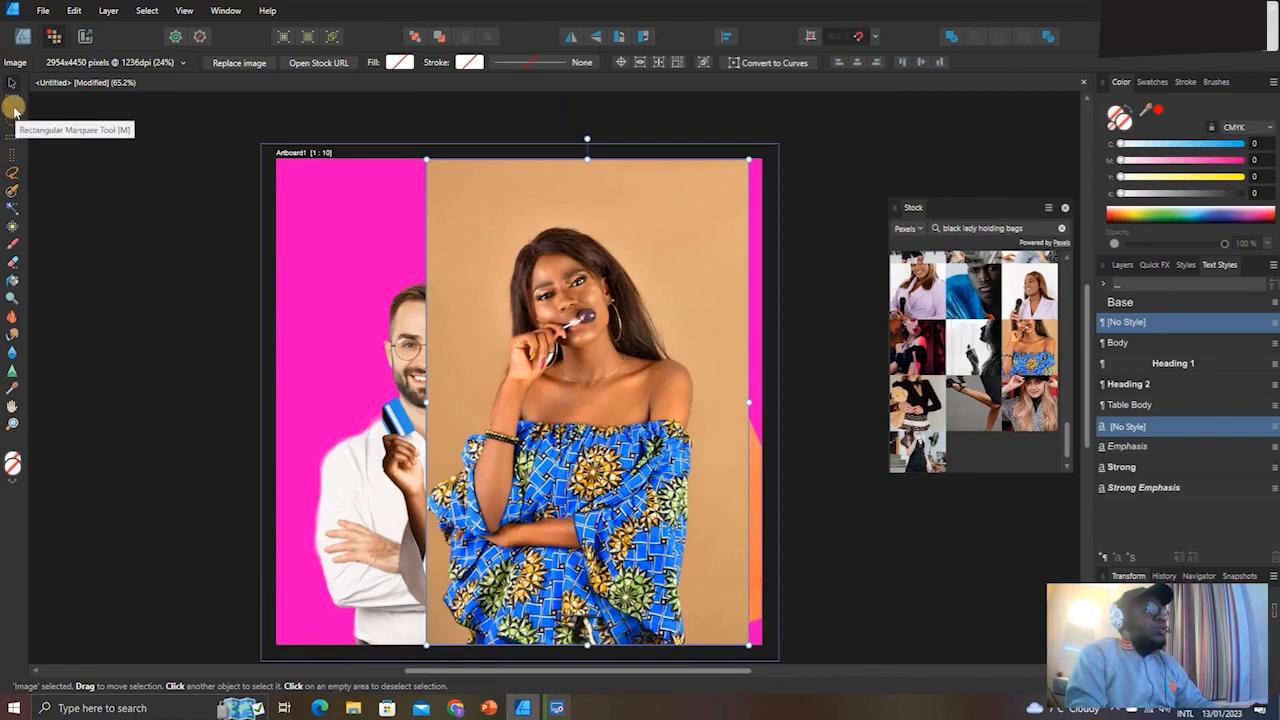
Select the woman in the blue patterned dress with the Selection Brush at a width of 98.2 px and check the selection's edges.
{"action": "left_click", "coordinate": [12, 191]}
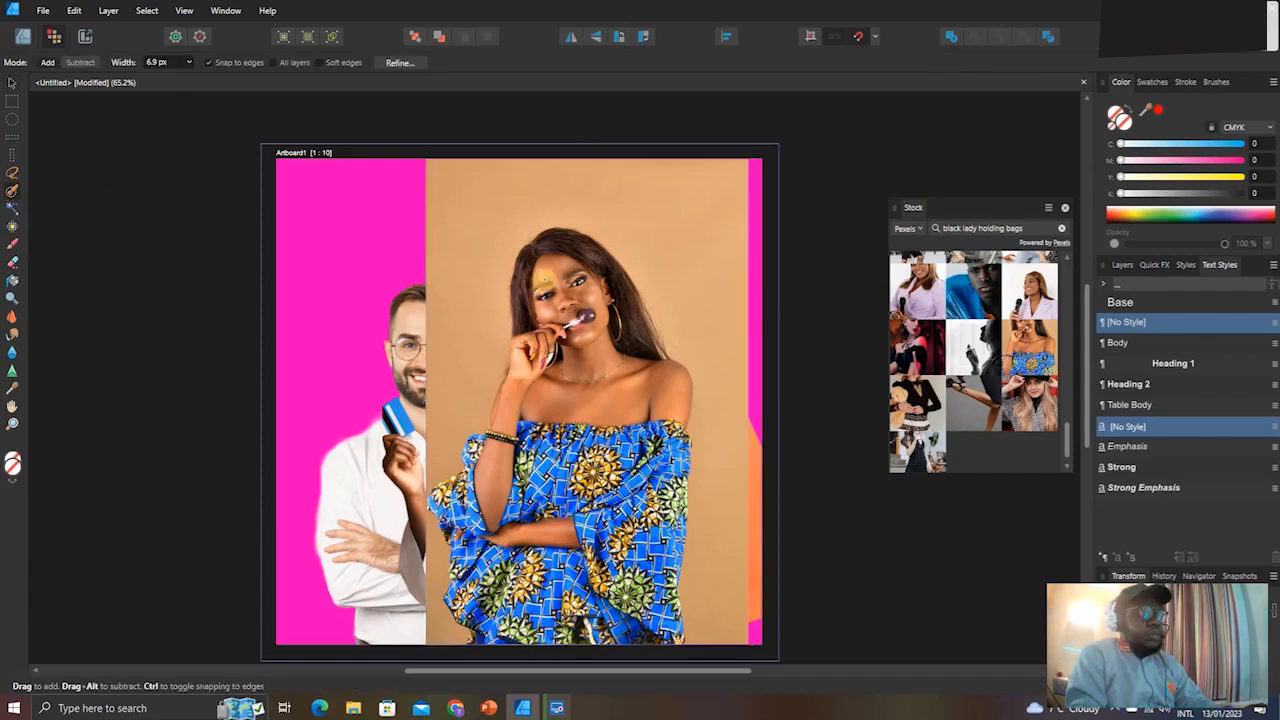
{"action": "key", "text": "bracketright"}
{"action": "key", "text": "bracketright"}
{"action": "key", "text": "bracketright"}
{"action": "key", "text": "bracketright"}
{"action": "mouse_move", "coordinate": [552, 283]}
{"action": "left_mouse_down"}
{"action": "mouse_move", "coordinate": [585, 376]}
{"action": "mouse_move", "coordinate": [598, 290]}
{"action": "mouse_move", "coordinate": [624, 337]}
{"action": "mouse_move", "coordinate": [597, 418]}
{"action": "mouse_move", "coordinate": [619, 420]}
{"action": "mouse_move", "coordinate": [662, 386]}
{"action": "mouse_move", "coordinate": [655, 576]}
{"action": "mouse_move", "coordinate": [659, 533]}
{"action": "mouse_move", "coordinate": [662, 580]}
{"action": "left_mouse_up"}
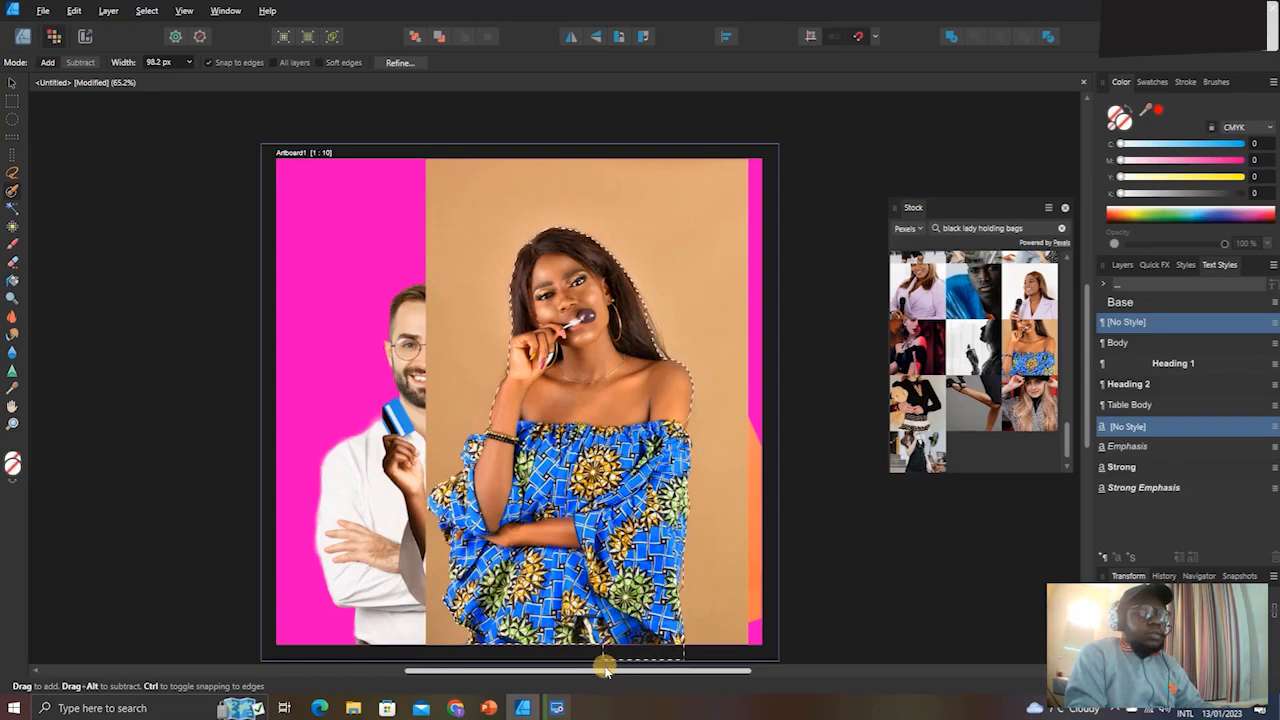
{"action": "scroll", "coordinate": [603, 664], "scroll_direction": "down", "scroll_amount": 2}
{"action": "left_click_drag", "start_coordinate": [599, 602], "coordinate": [656, 601]}
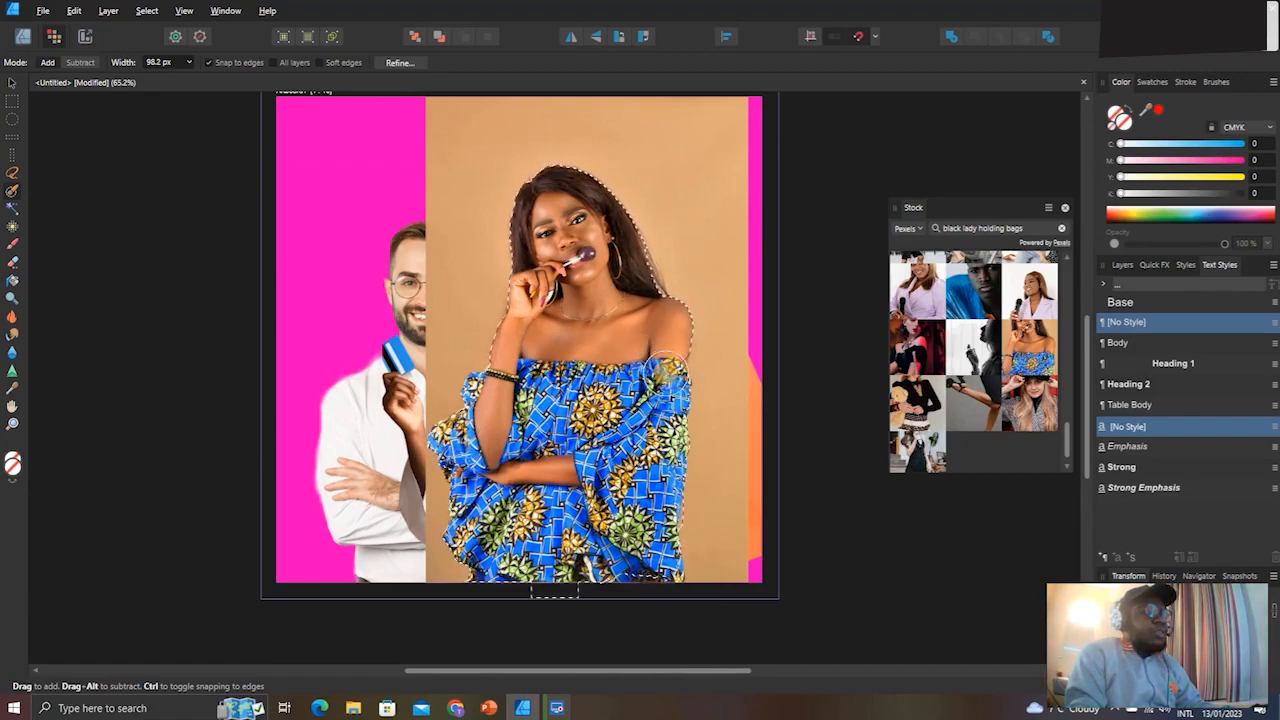
{"action": "scroll", "coordinate": [667, 365], "scroll_direction": "up", "scroll_amount": 4}
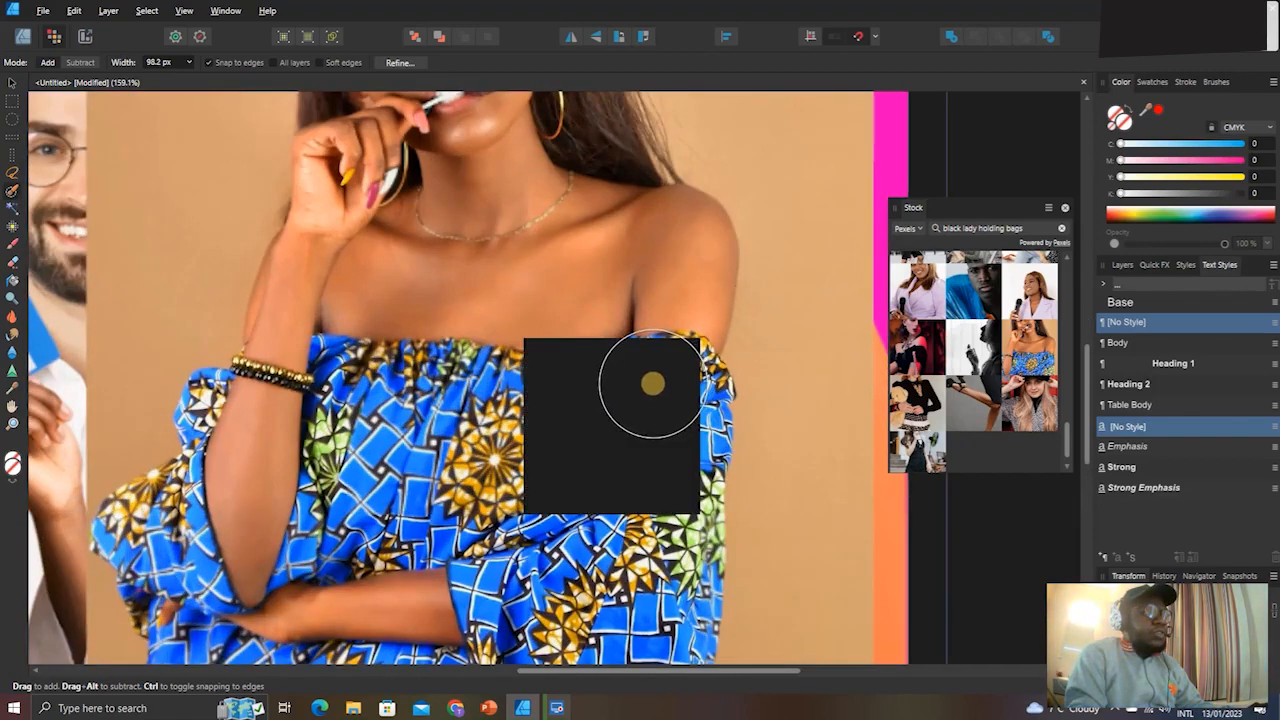
{"action": "scroll", "coordinate": [575, 460], "scroll_direction": "down", "scroll_amount": 3}
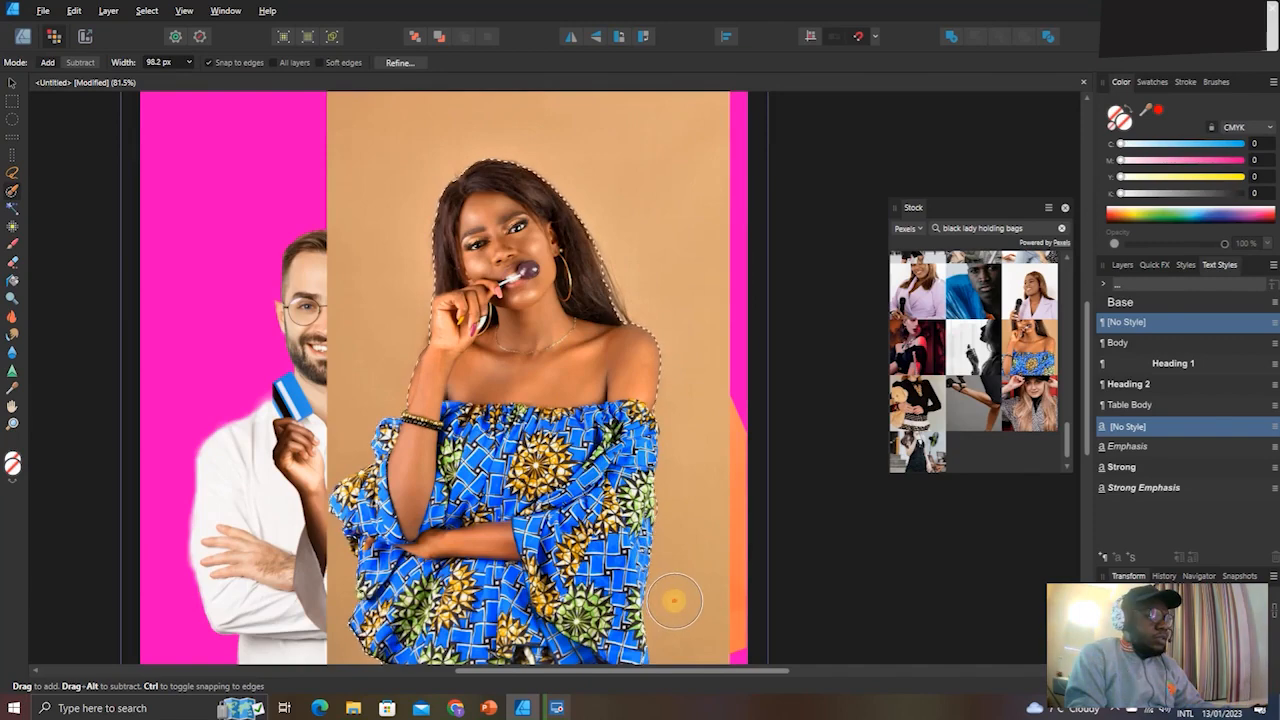
Refine the woman's selection with a border width of 0% and output it as a new layer.
{"action": "left_click", "coordinate": [392, 63]}
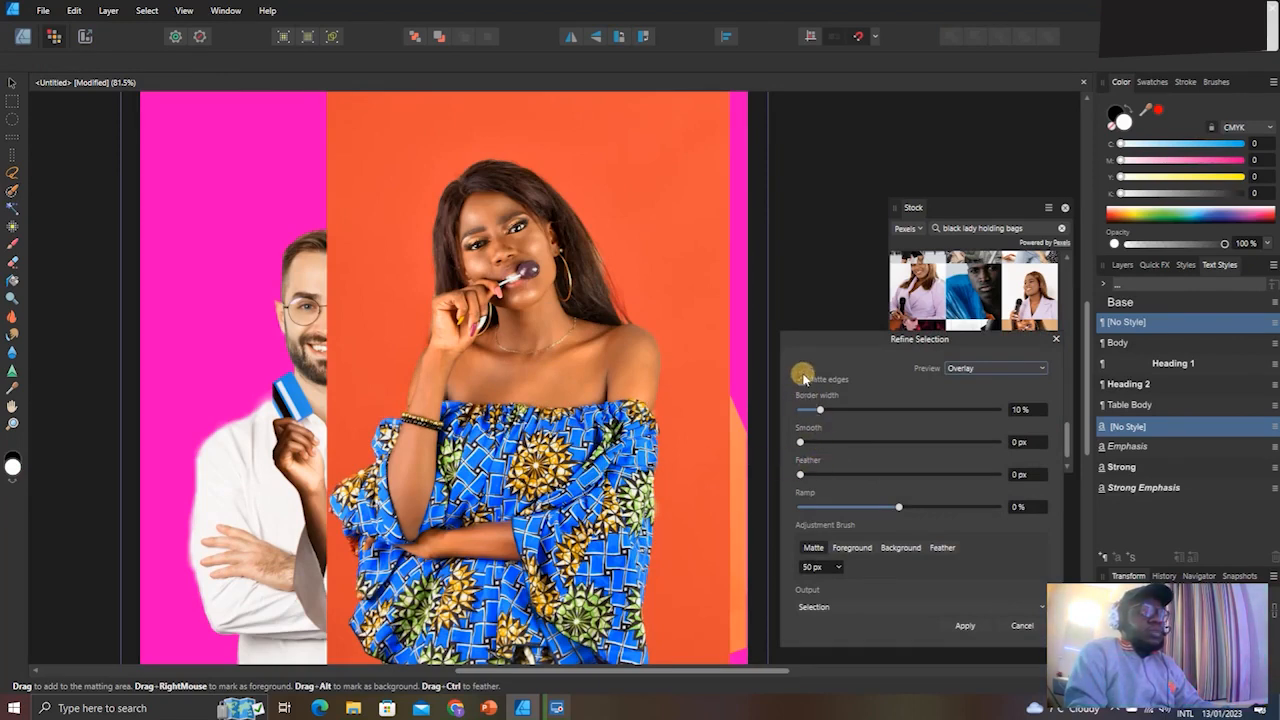
{"action": "left_click_drag", "start_coordinate": [814, 411], "coordinate": [800, 408]}
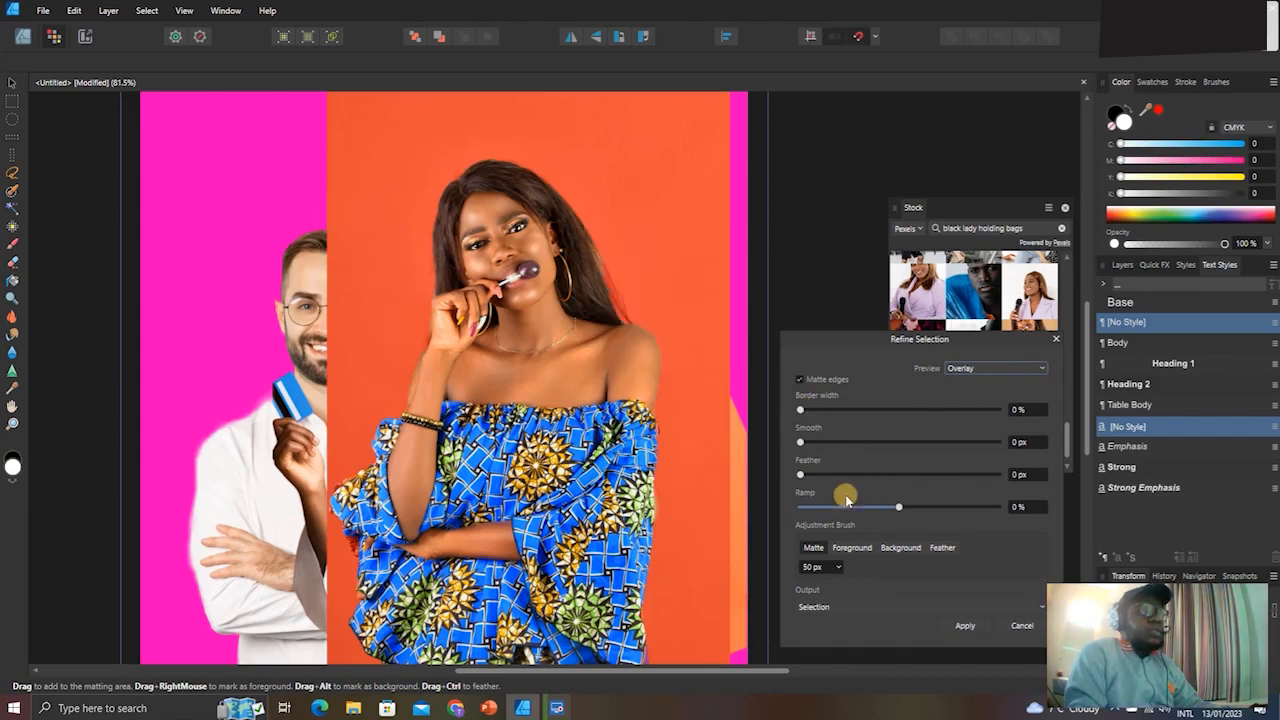
{"action": "left_click", "coordinate": [868, 605]}
{"action": "left_click", "coordinate": [868, 652]}
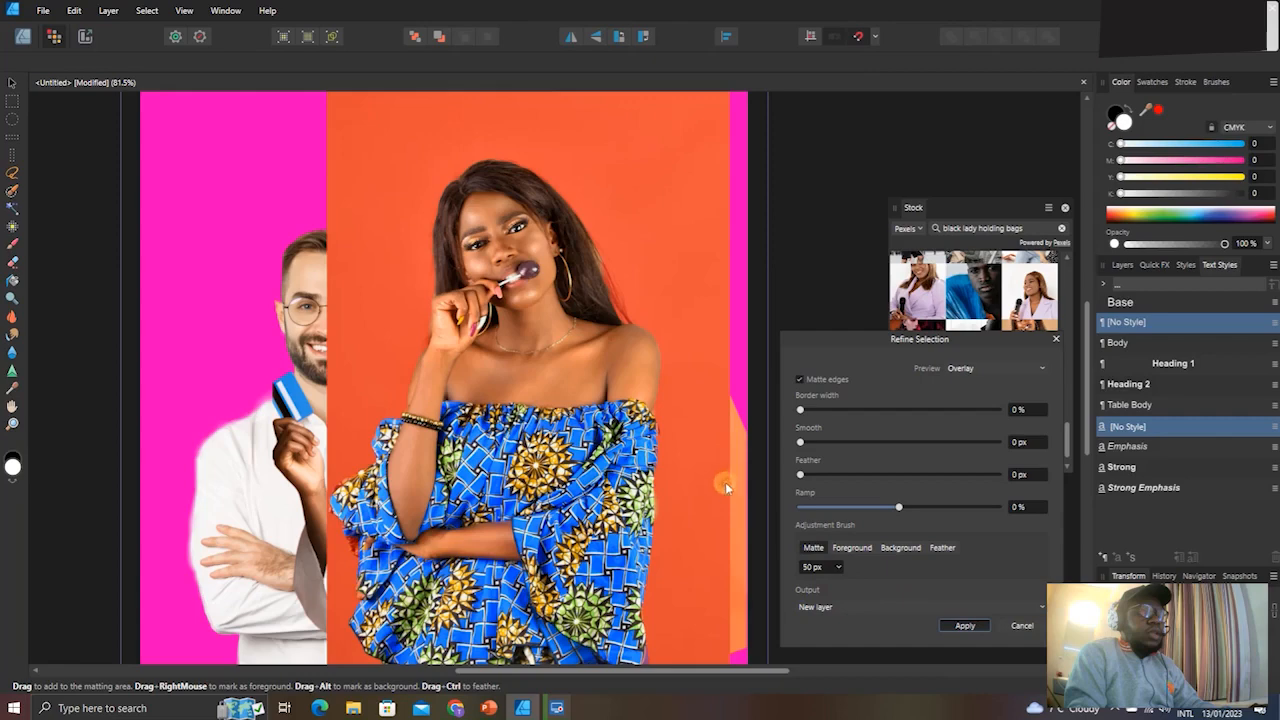
{"action": "key", "text": "Return"}
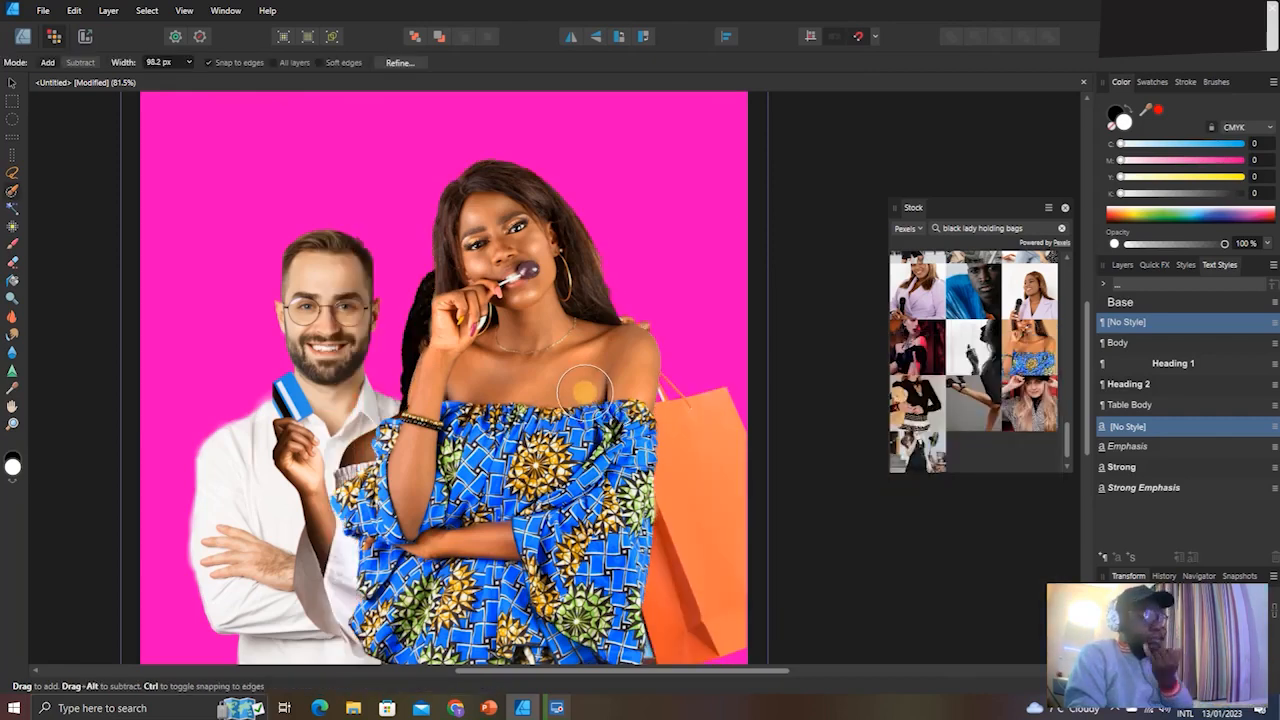
Shift the cut-out woman in the blue dress slightly left and move her layer back one, behind the woman with the shopping bags.
{"action": "left_click", "coordinate": [12, 82]}
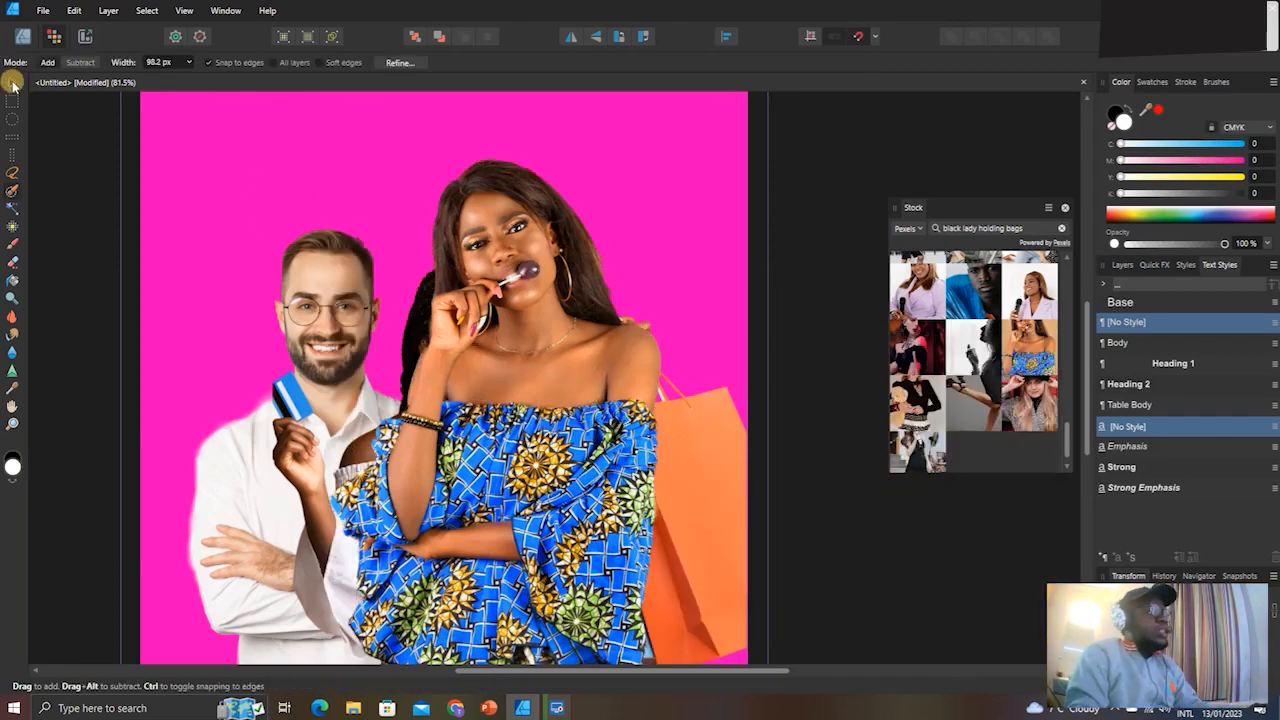
{"action": "left_click_drag", "start_coordinate": [556, 305], "coordinate": [535, 298]}
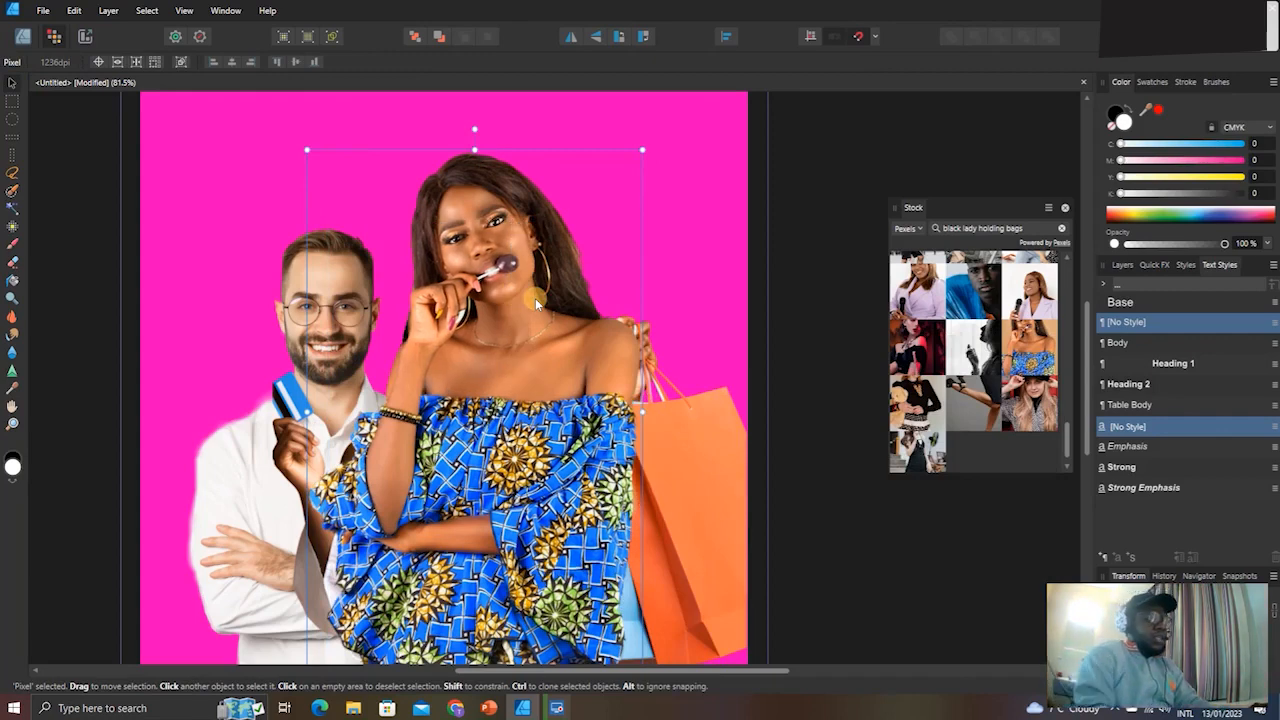
{"action": "key", "text": "ctrl+bracketleft"}
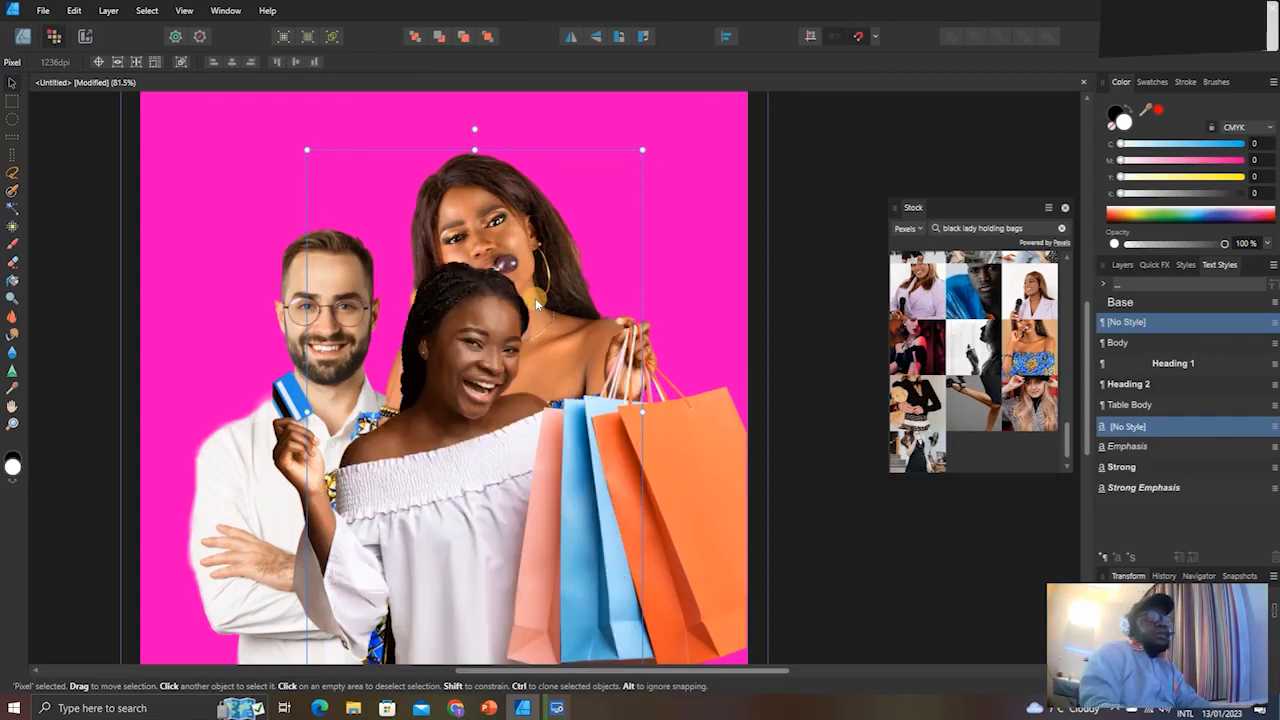
{"action": "scroll", "coordinate": [548, 226], "scroll_direction": "down", "scroll_amount": 2}
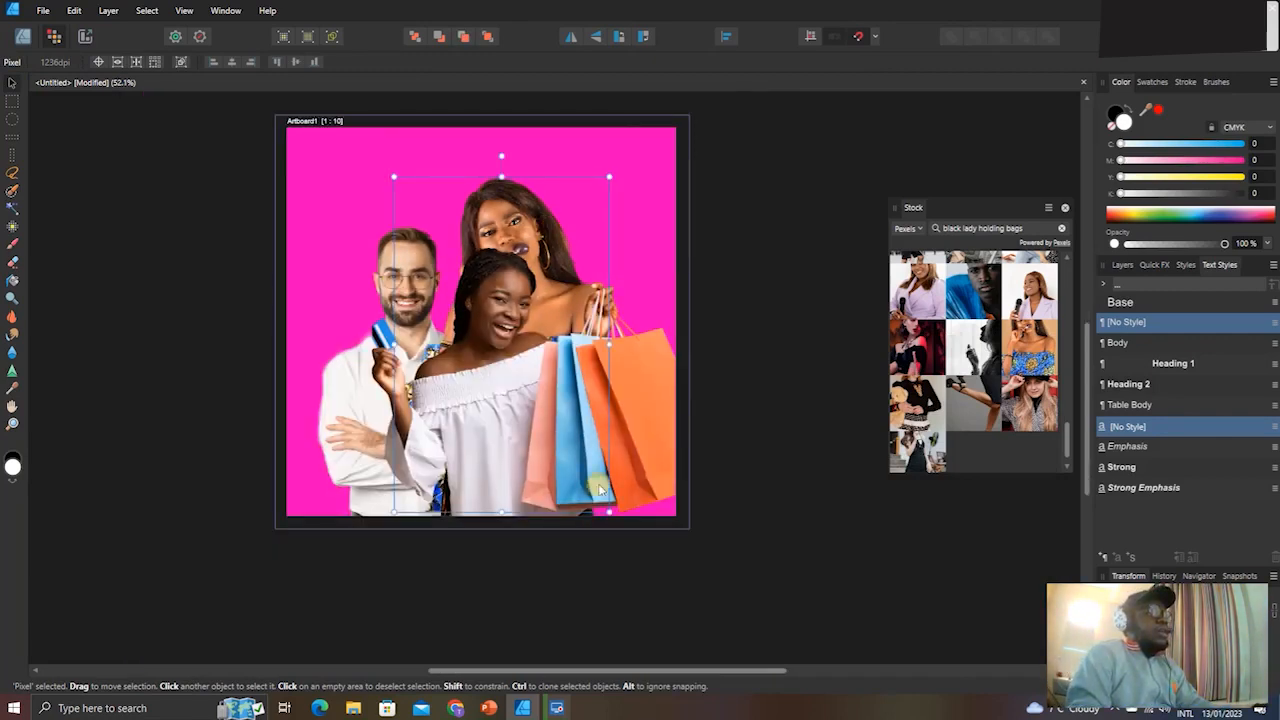
Enlarge the cut-out woman in the blue dress, move her up and left, and shift the woman with the shopping bags to the right.
{"action": "left_click_drag", "start_coordinate": [609, 512], "coordinate": [616, 553]}
{"action": "left_click_drag", "start_coordinate": [510, 228], "coordinate": [501, 243]}
{"action": "left_click_drag", "start_coordinate": [527, 366], "coordinate": [584, 370]}
Bring the man in the white shirt in front of both women and place him at the artboard's lower-left edge.
{"action": "left_click", "coordinate": [378, 338]}
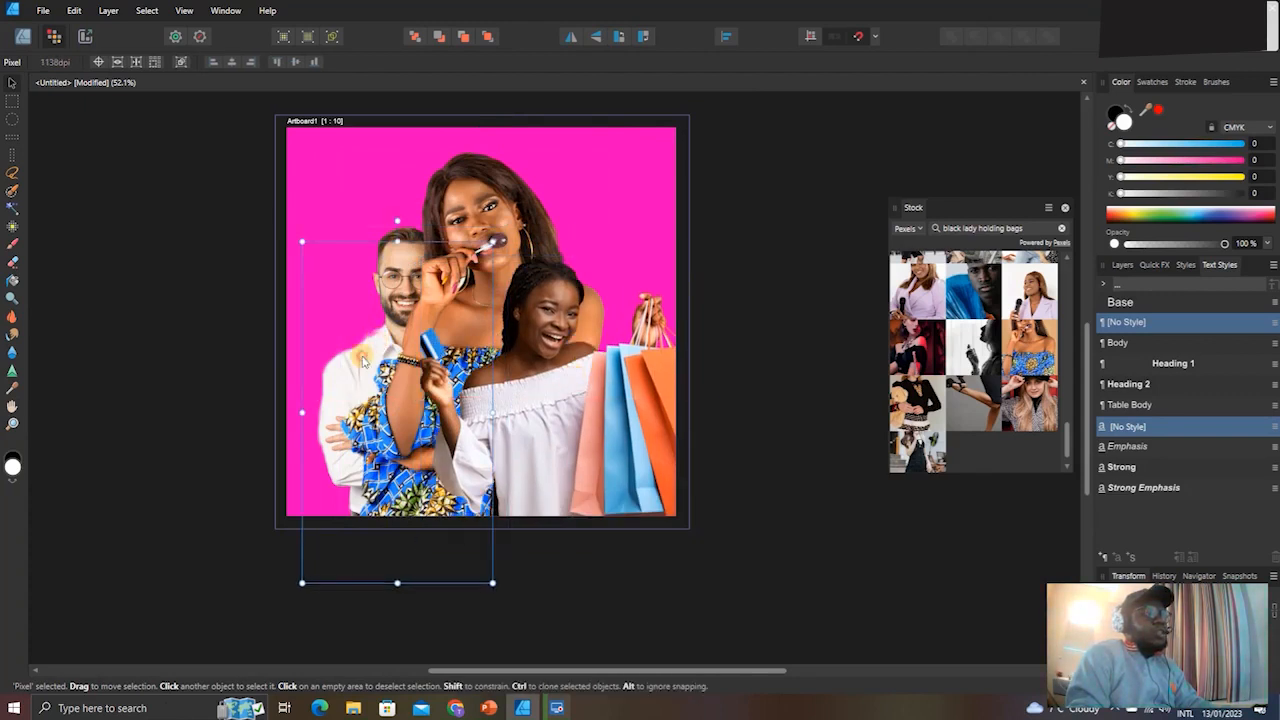
{"action": "key", "text": "ctrl+bracketright"}
{"action": "key", "text": "ctrl+bracketright"}
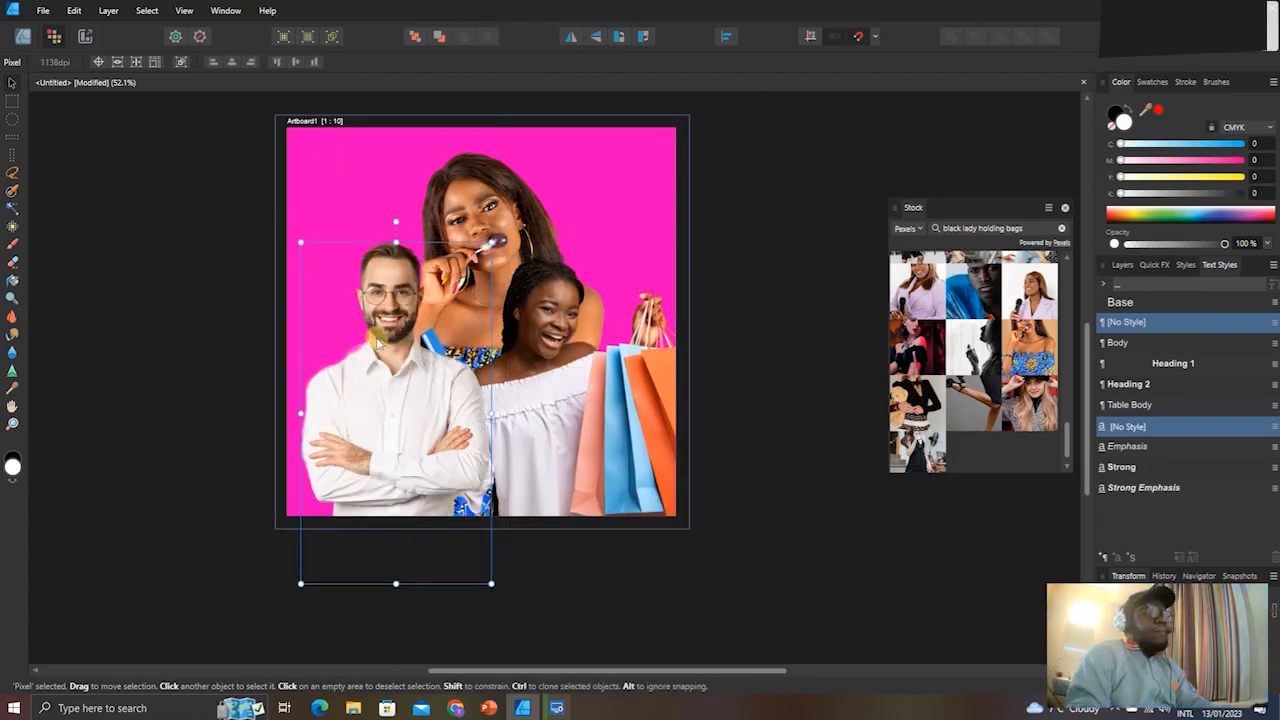
{"action": "key", "text": "ctrl+bracketleft"}
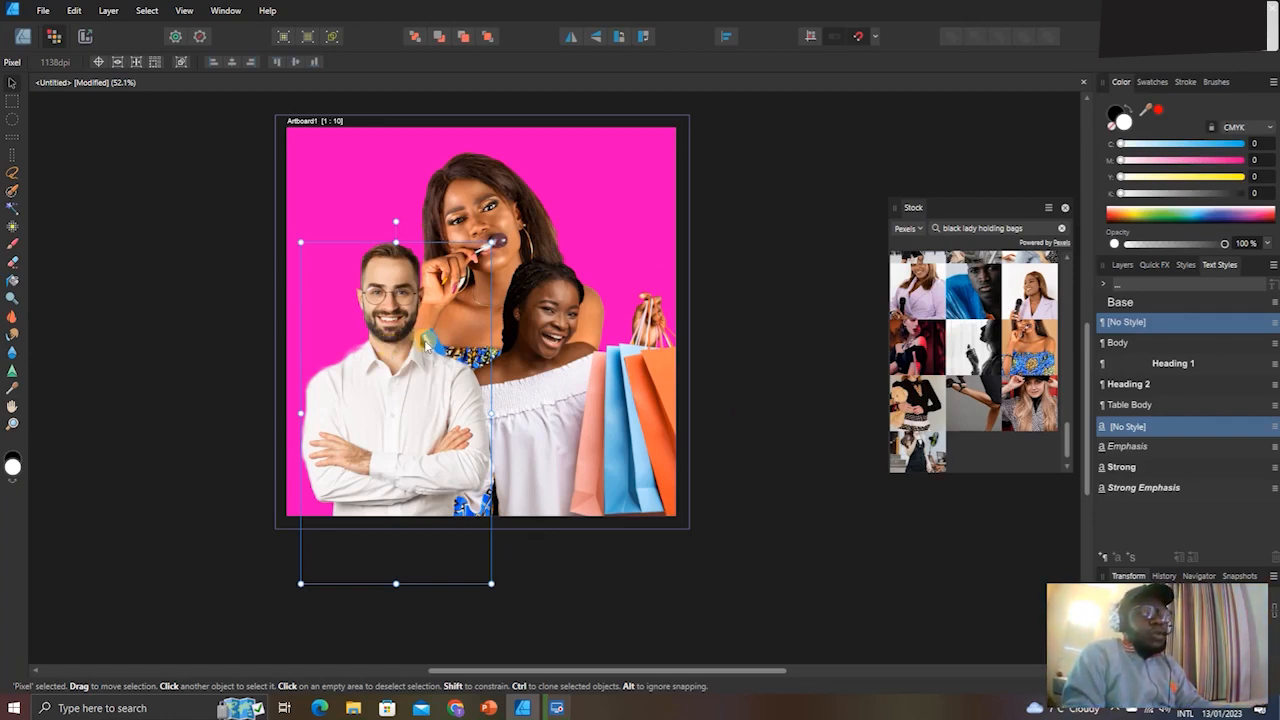
{"action": "left_click_drag", "start_coordinate": [425, 345], "coordinate": [411, 350]}
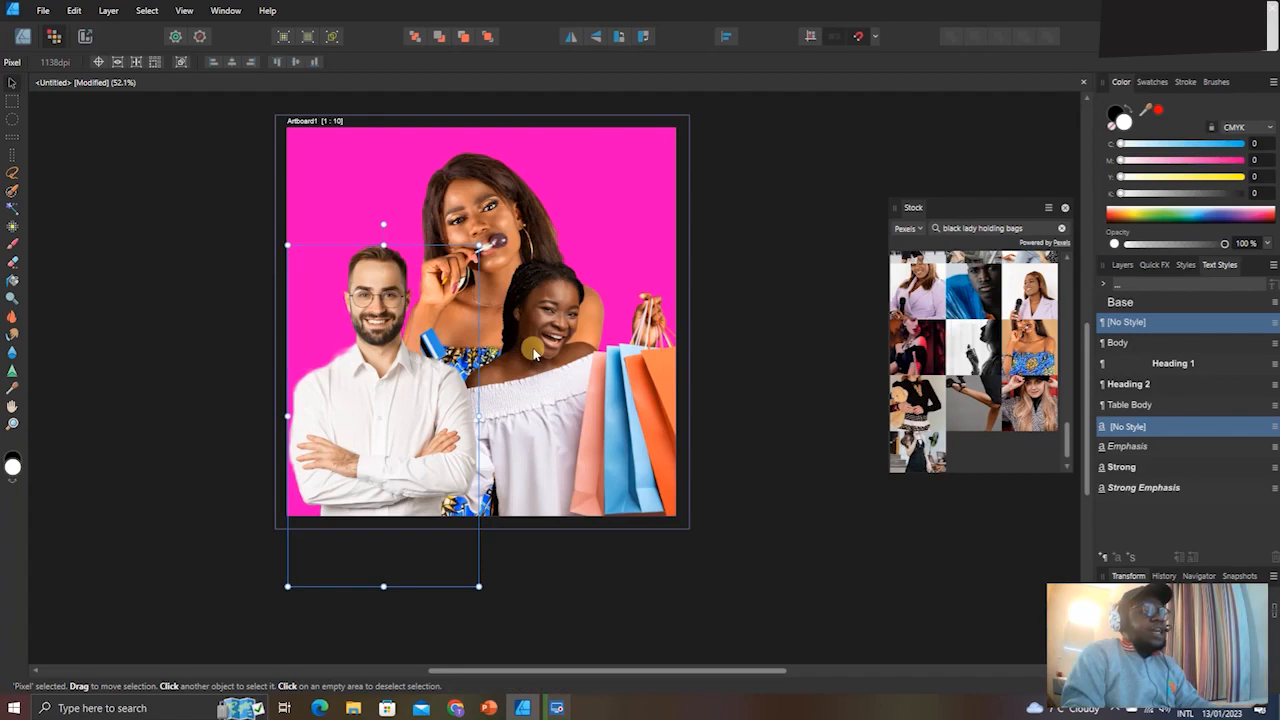
Add a mask to the man's pixel layer and try selecting it for editing with the Paint Brush tool.
{"action": "left_click", "coordinate": [1126, 266]}
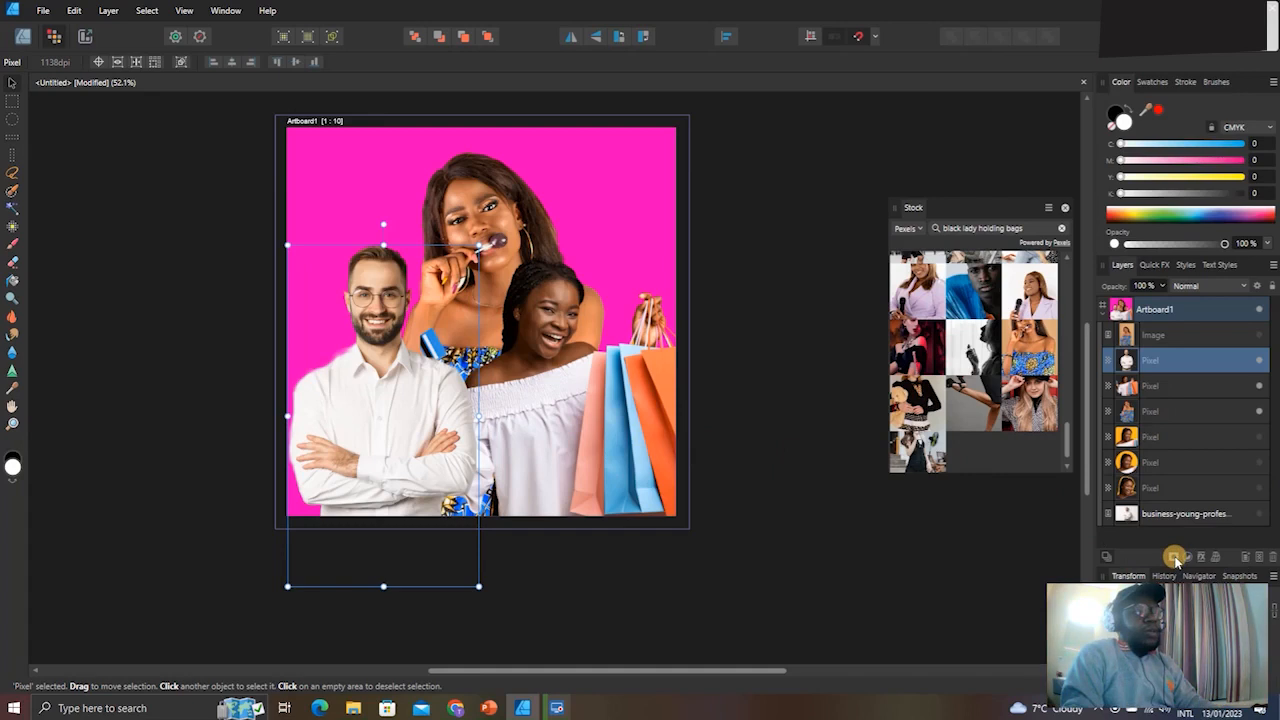
{"action": "left_click", "coordinate": [1175, 560]}
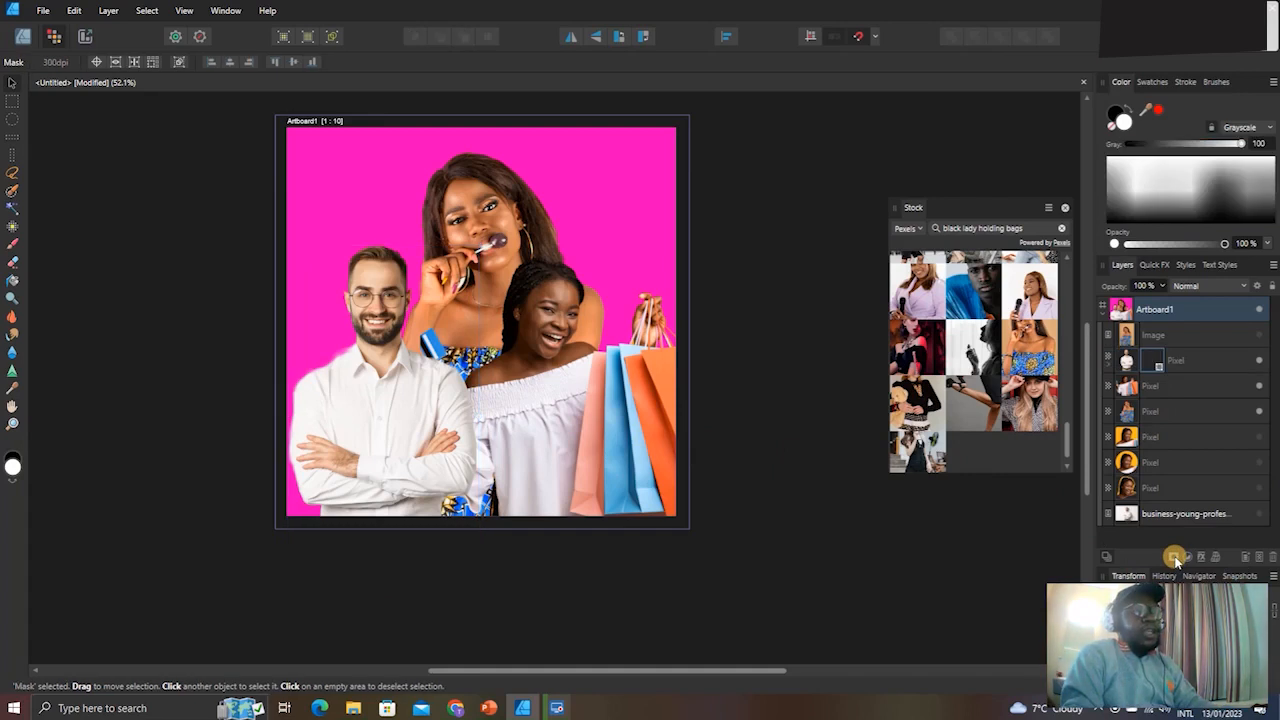
{"action": "left_click", "coordinate": [1168, 359]}
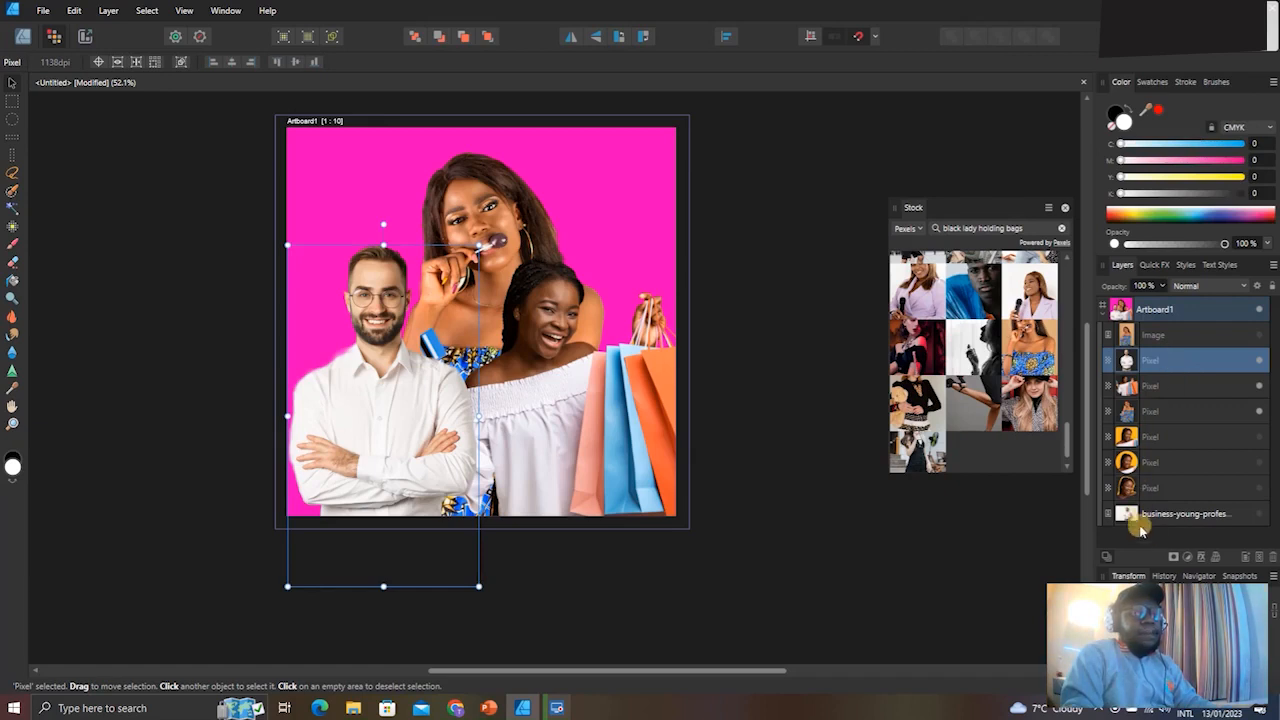
{"action": "left_click", "coordinate": [1172, 557]}
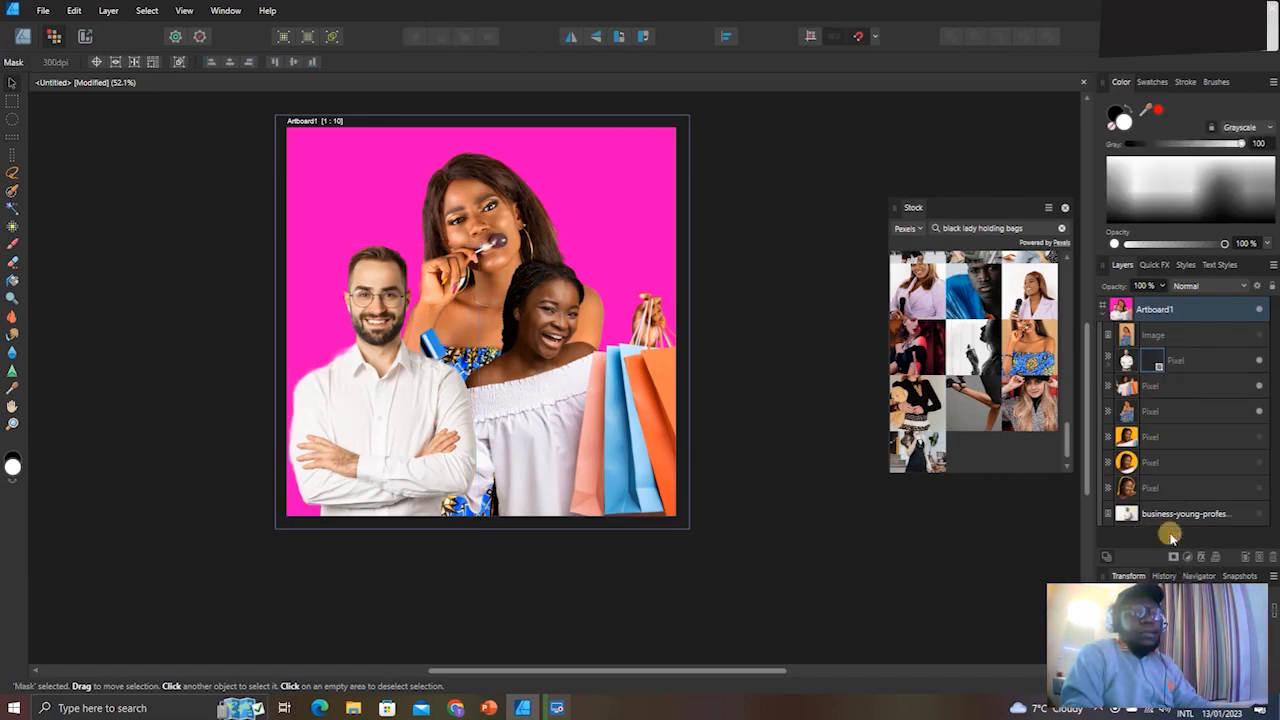
{"action": "left_click", "coordinate": [1161, 371]}
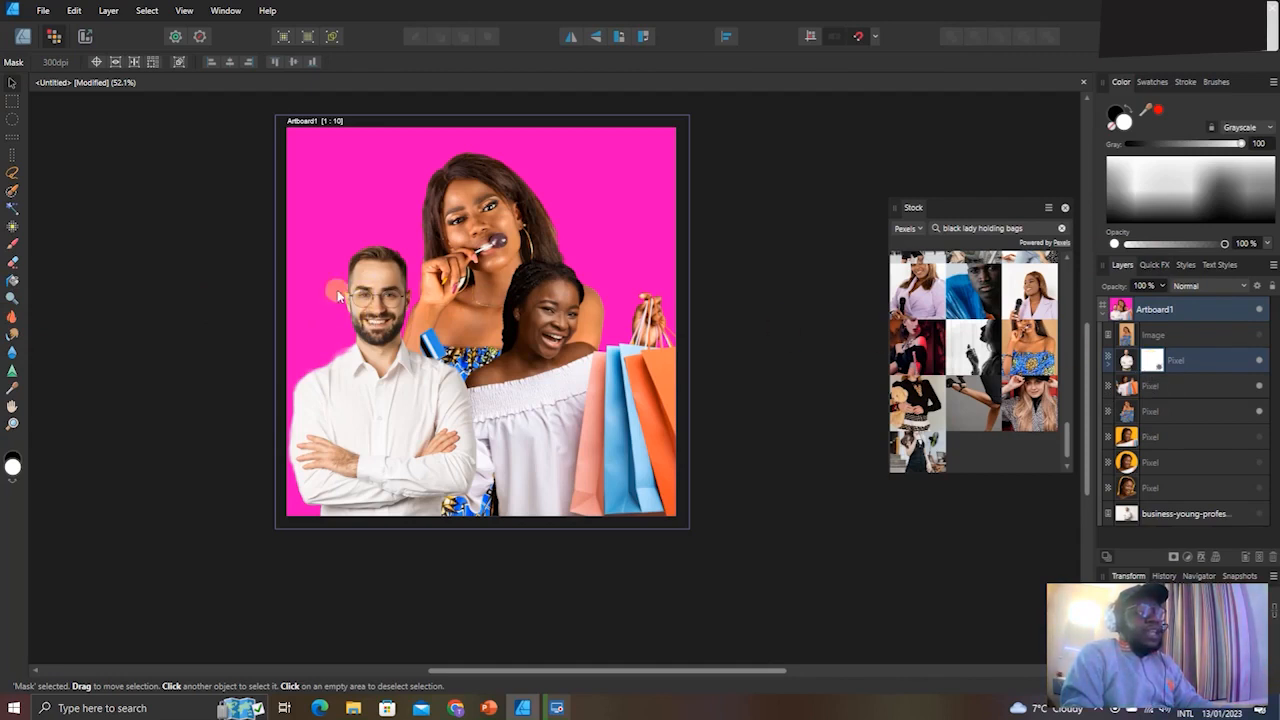
{"action": "left_click", "coordinate": [12, 243]}
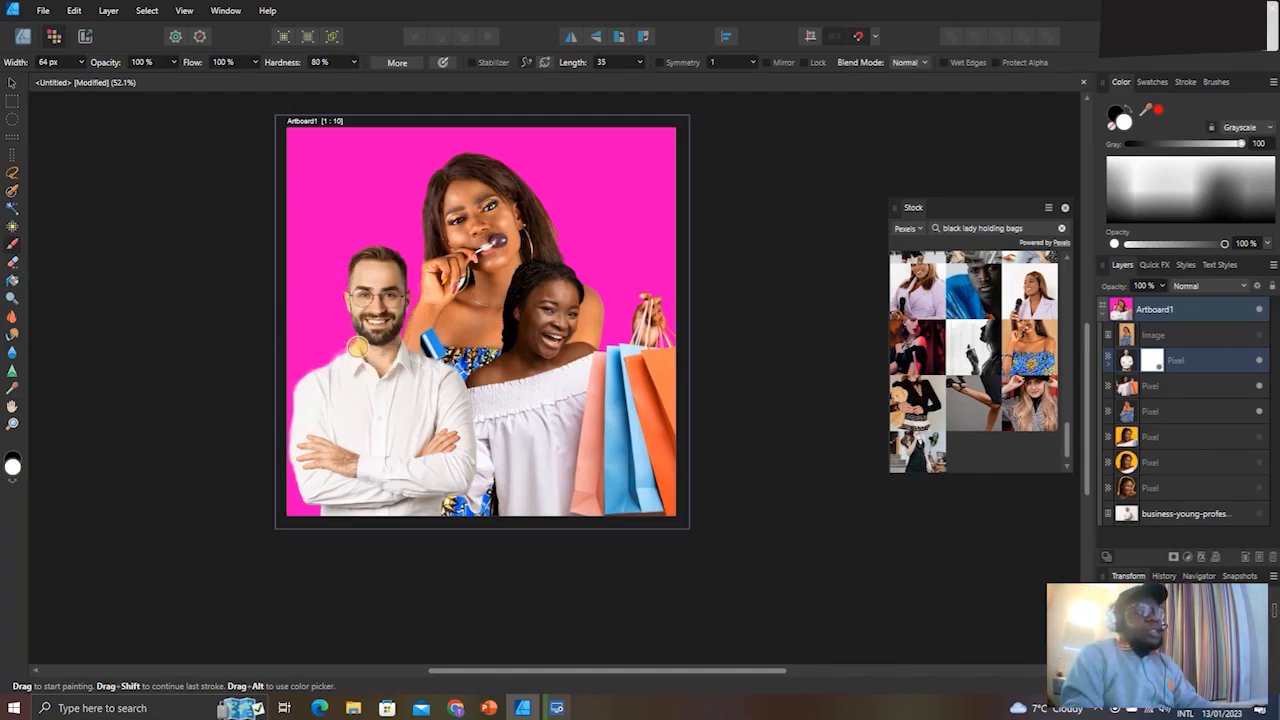
{"action": "left_click", "coordinate": [12, 84]}
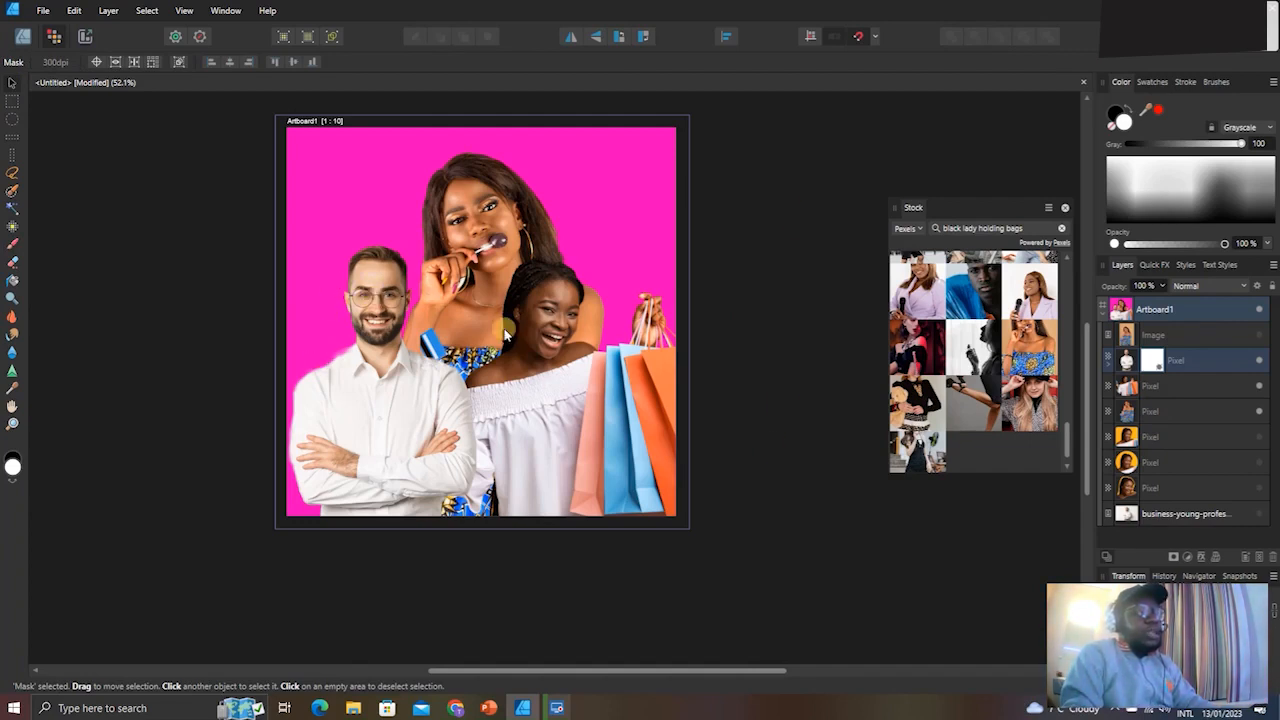
Delete the mask from the man's pixel layer, keeping his position on the artboard.
{"action": "right_click", "coordinate": [1155, 364]}
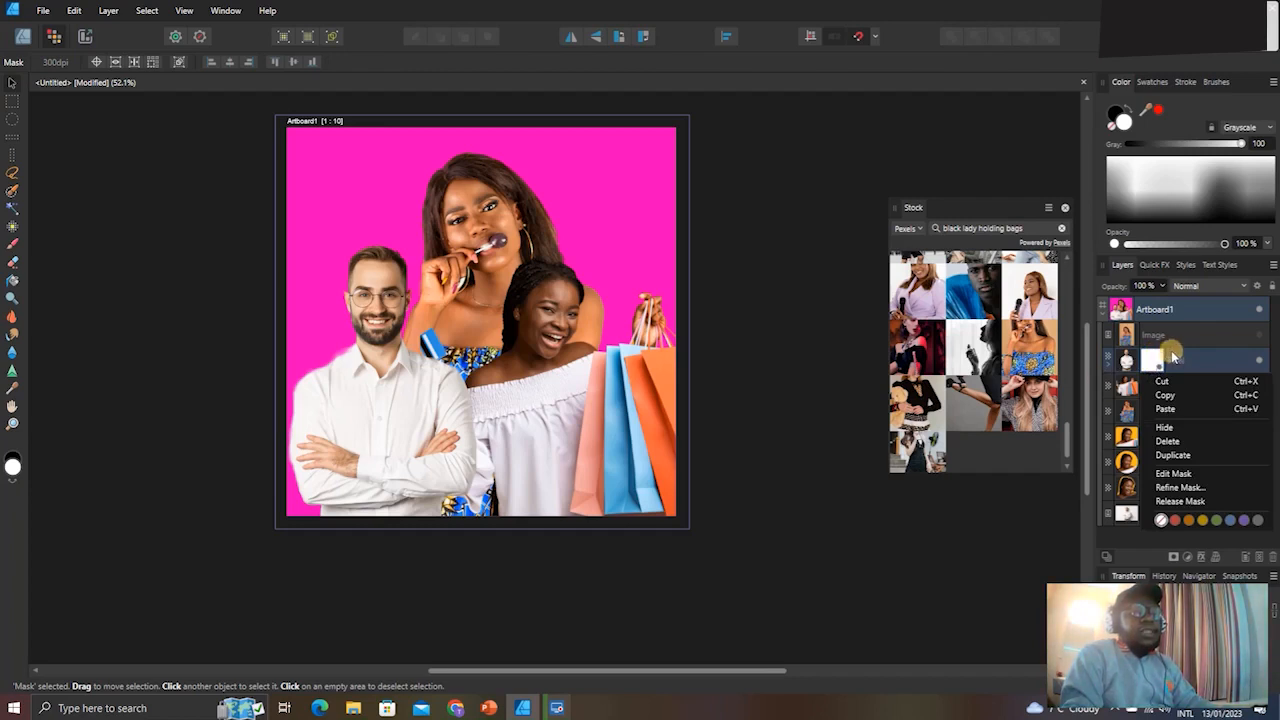
{"action": "left_click", "coordinate": [1160, 365]}
{"action": "left_click", "coordinate": [1160, 367]}
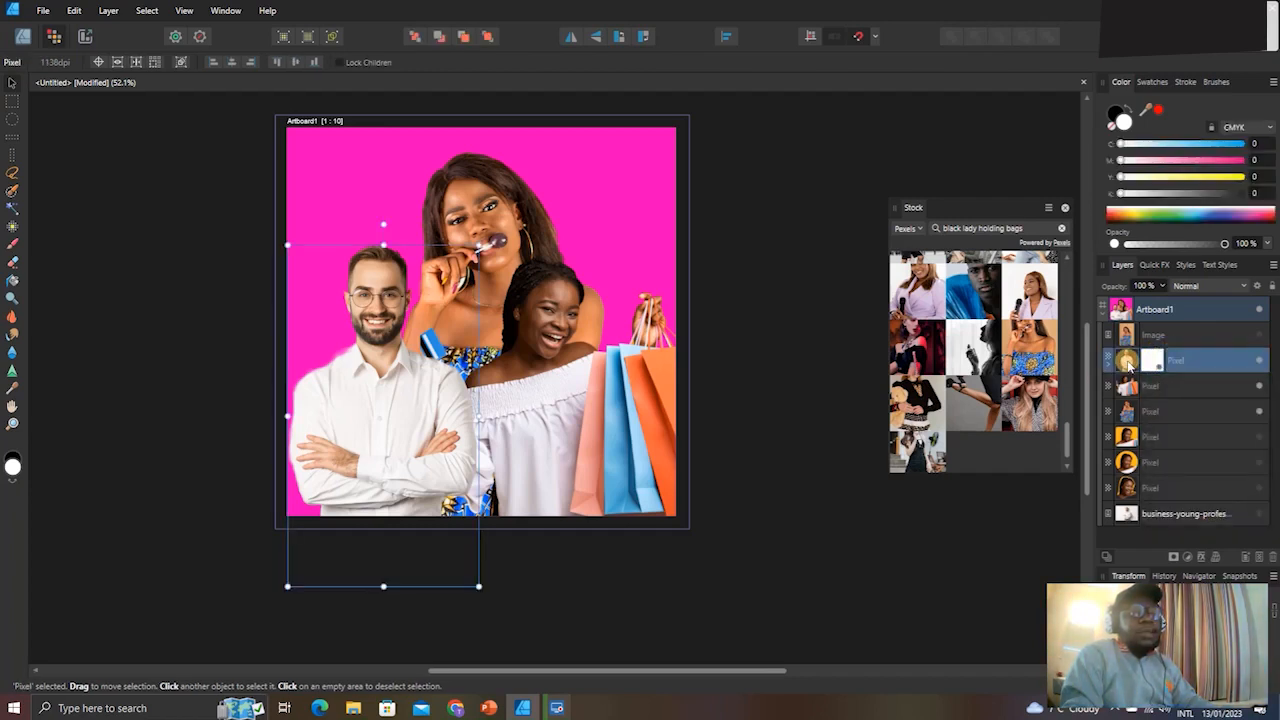
{"action": "left_click", "coordinate": [1160, 368]}
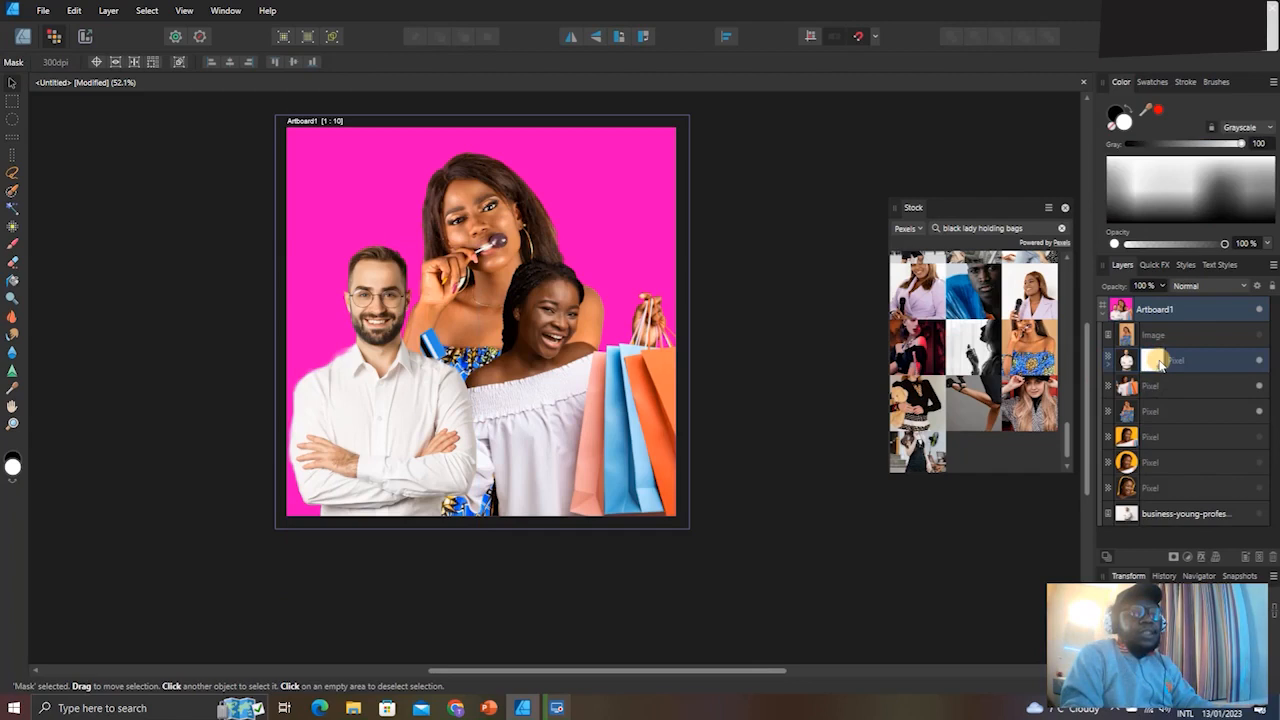
{"action": "right_click", "coordinate": [1160, 366]}
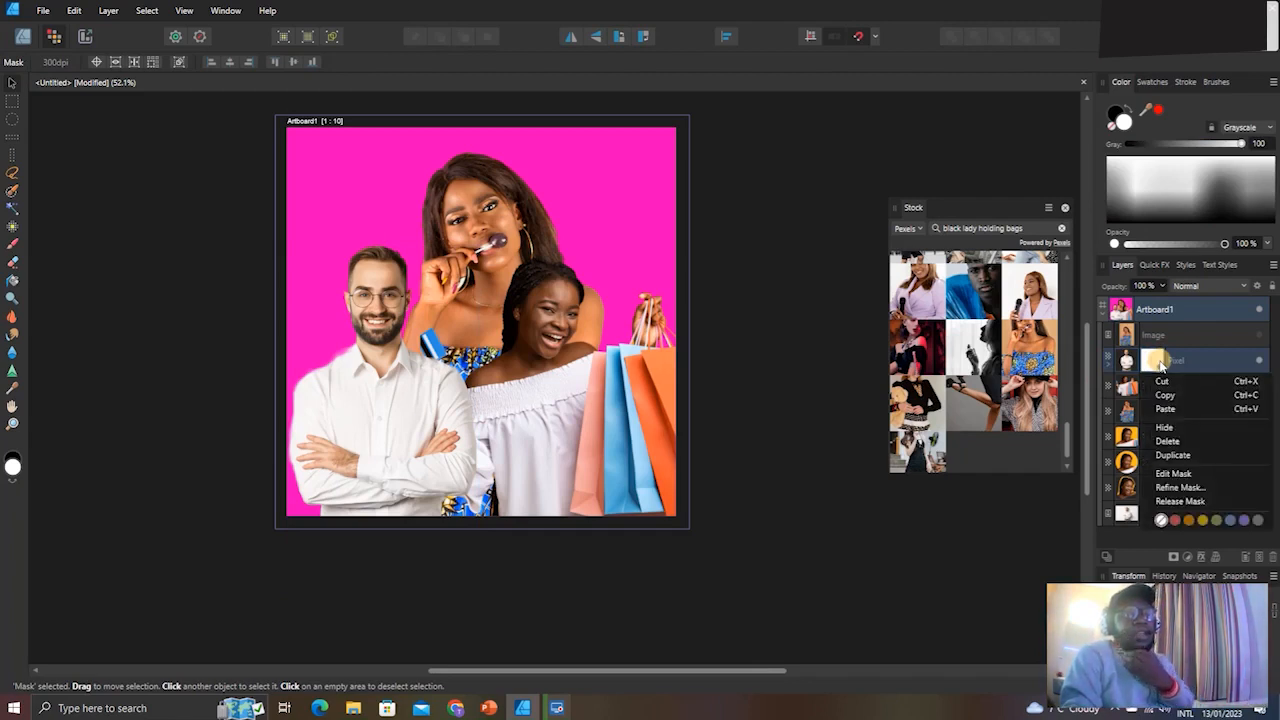
{"action": "left_click", "coordinate": [1165, 443]}
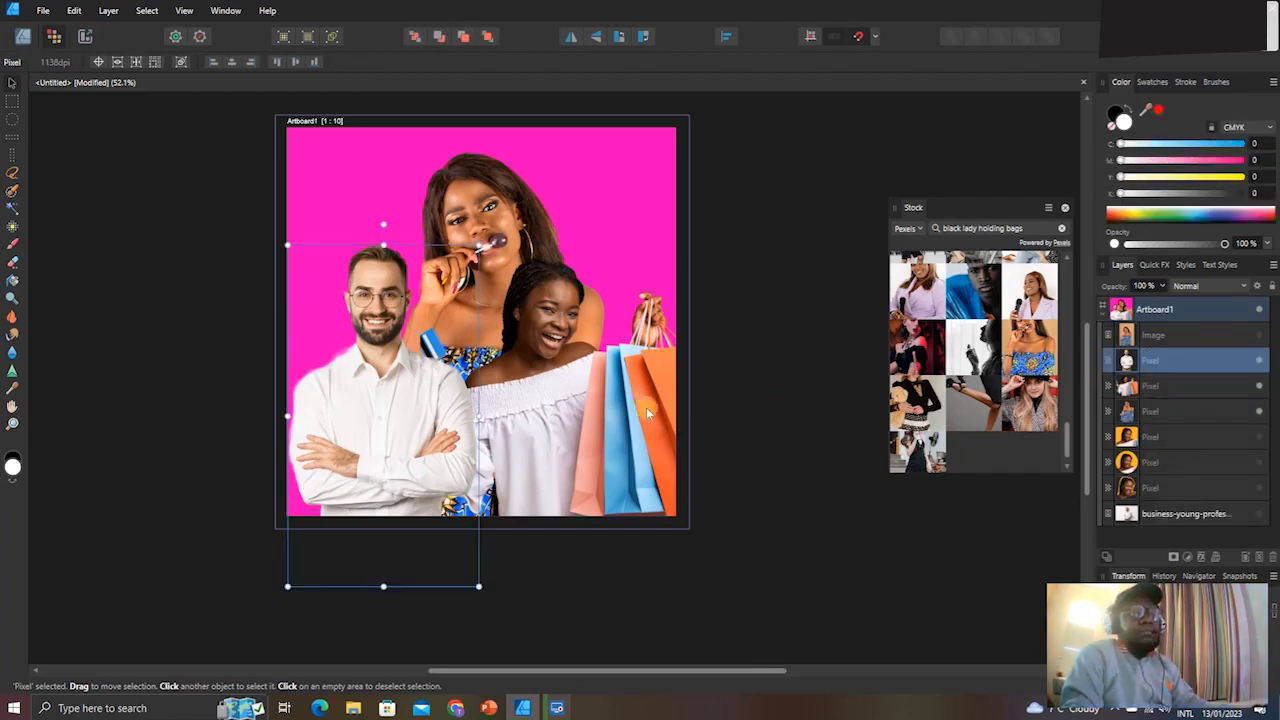
{"action": "left_click_drag", "start_coordinate": [414, 413], "coordinate": [428, 415]}
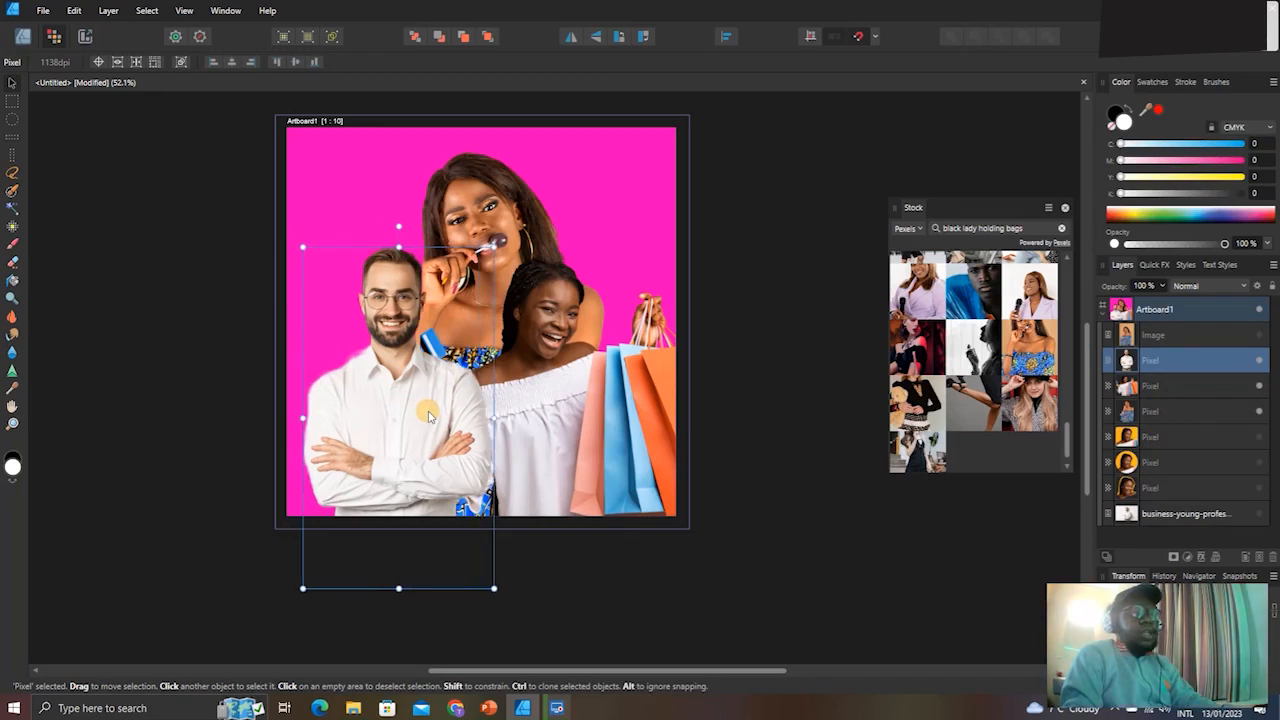
{"action": "key", "text": "ctrl+z"}
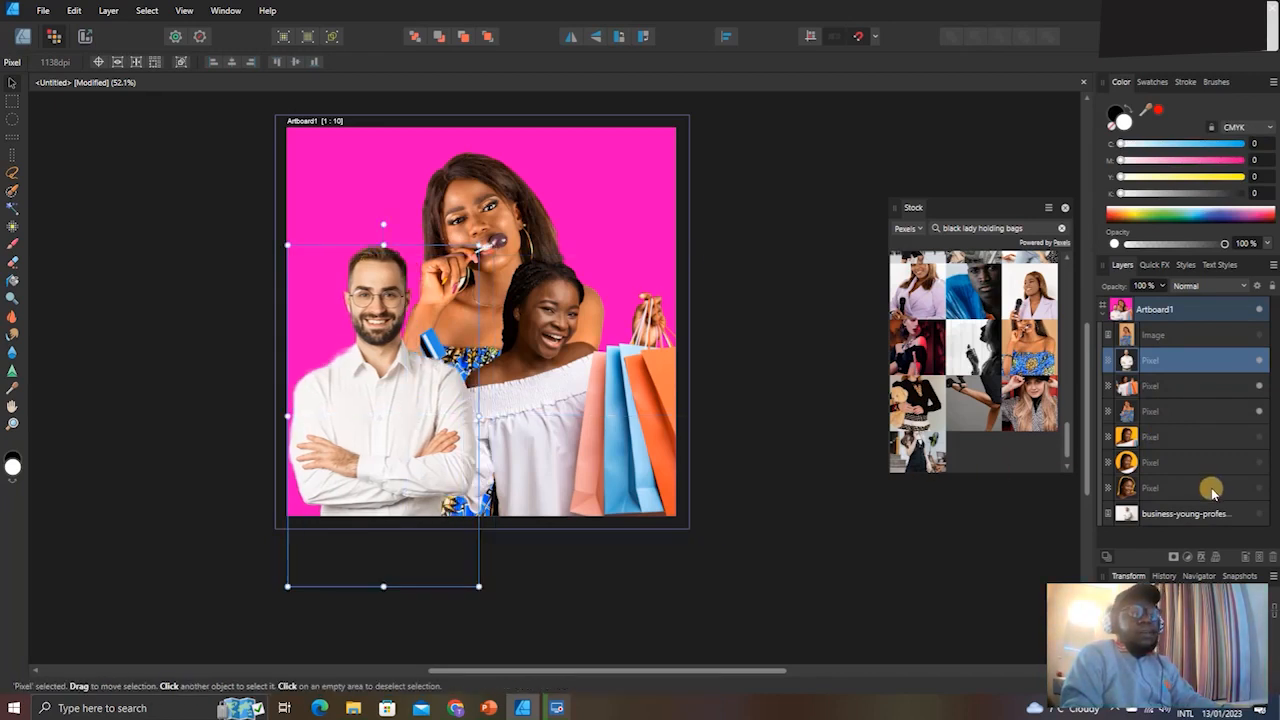
Try a Levels adjustment on the man with black level 12%, white level 71%, gamma 1.454 and output black level 3%, then delete it.
{"action": "left_click", "coordinate": [1185, 557]}
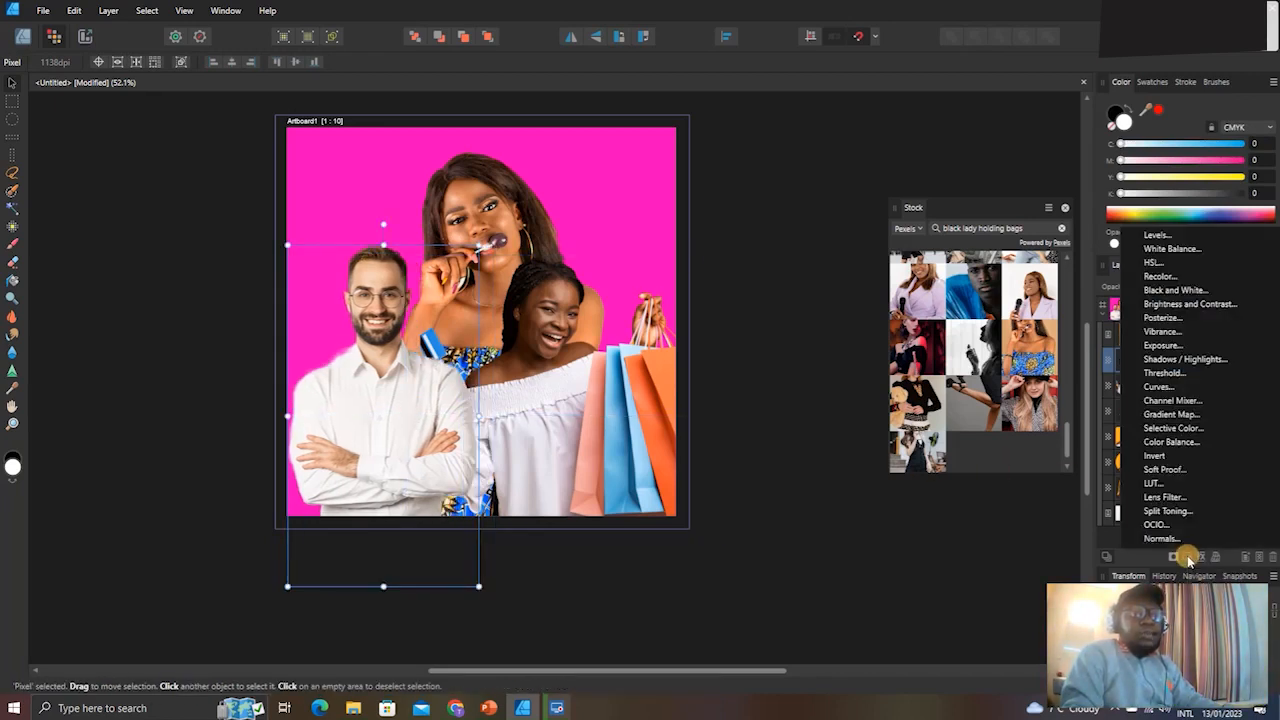
{"action": "left_click", "coordinate": [1172, 236]}
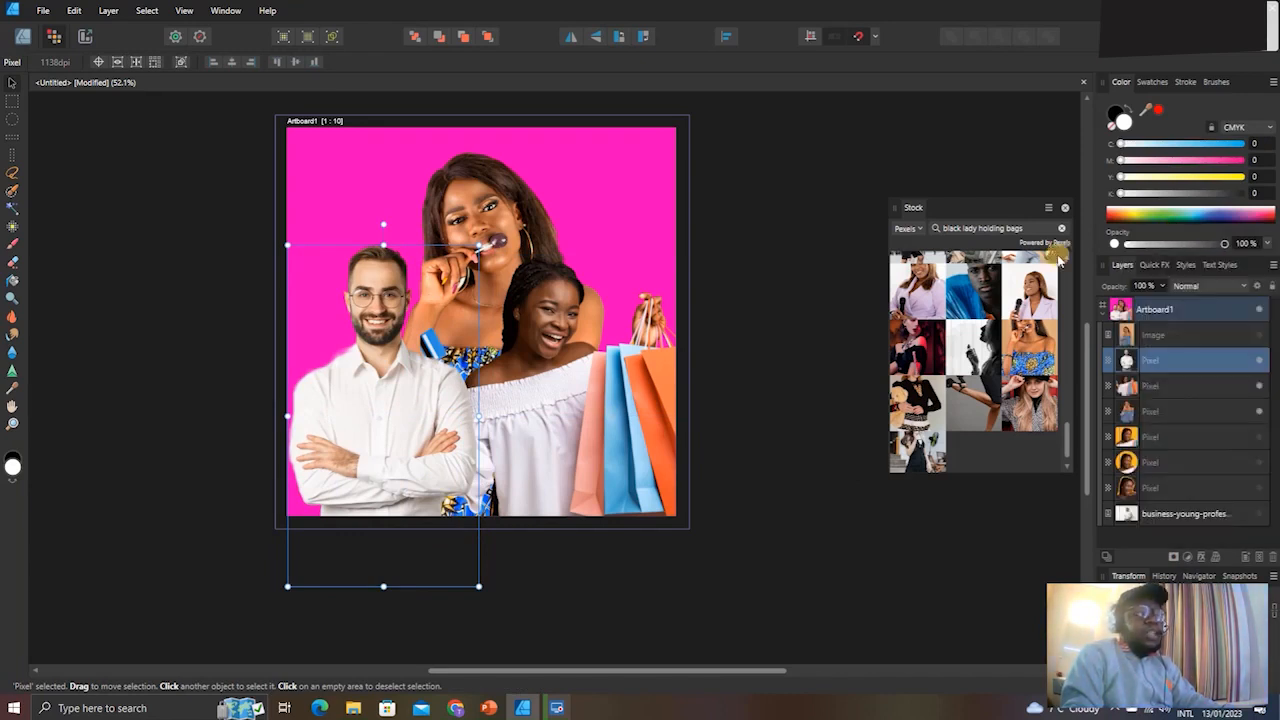
{"action": "mouse_move", "coordinate": [782, 489]}
{"action": "left_mouse_down"}
{"action": "mouse_move", "coordinate": [829, 491]}
{"action": "mouse_move", "coordinate": [813, 490]}
{"action": "mouse_move", "coordinate": [837, 520]}
{"action": "mouse_move", "coordinate": [883, 520]}
{"action": "mouse_move", "coordinate": [800, 523]}
{"action": "mouse_move", "coordinate": [975, 519]}
{"action": "mouse_move", "coordinate": [979, 552]}
{"action": "left_mouse_up"}
{"action": "left_click", "coordinate": [818, 519]}
{"action": "left_click_drag", "start_coordinate": [857, 584], "coordinate": [790, 582]}
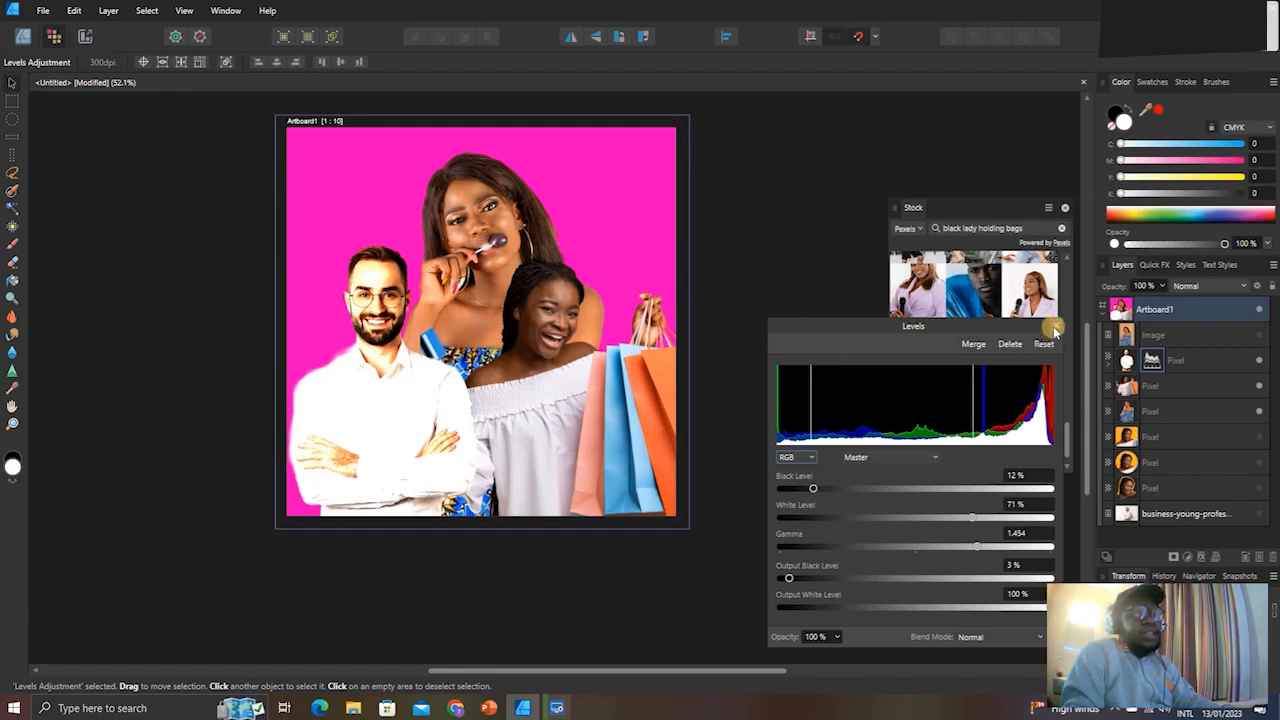
{"action": "left_click", "coordinate": [1010, 343]}
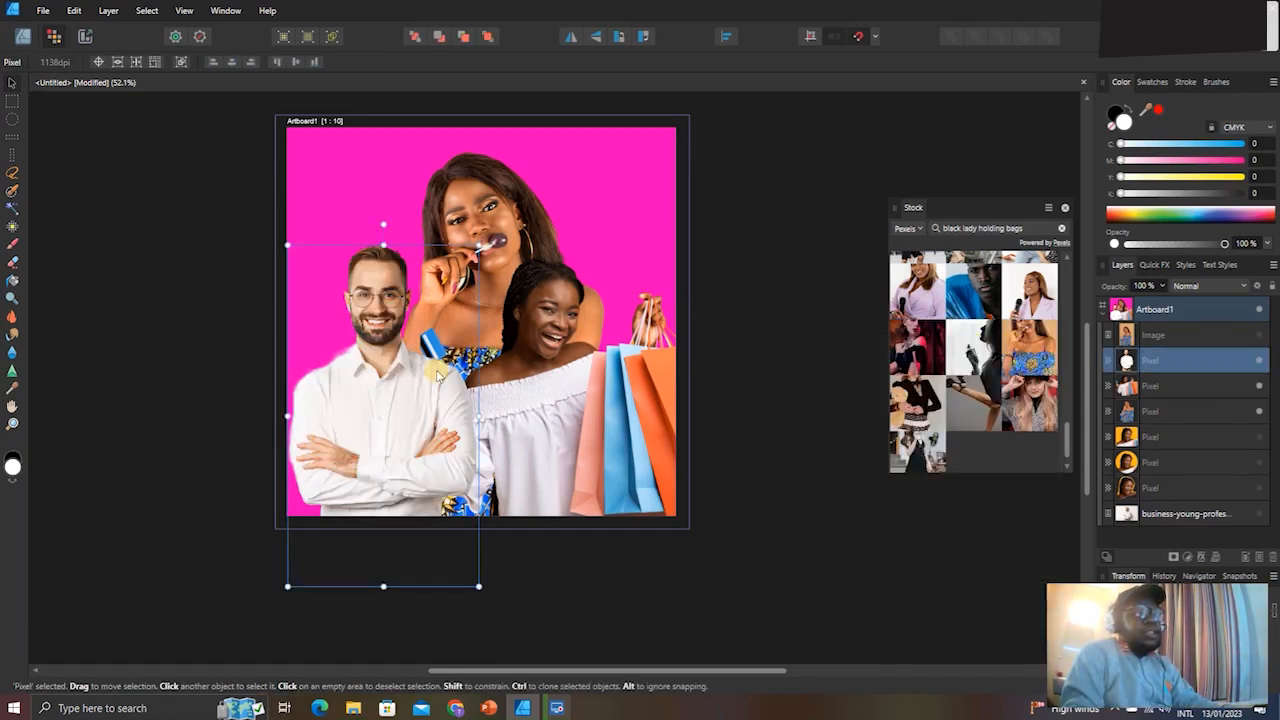
Try a White Balance adjustment on the man with white balance 67% and tint -59%, and merge it into his layer.
{"action": "left_click", "coordinate": [1188, 558]}
{"action": "left_click", "coordinate": [1160, 247]}
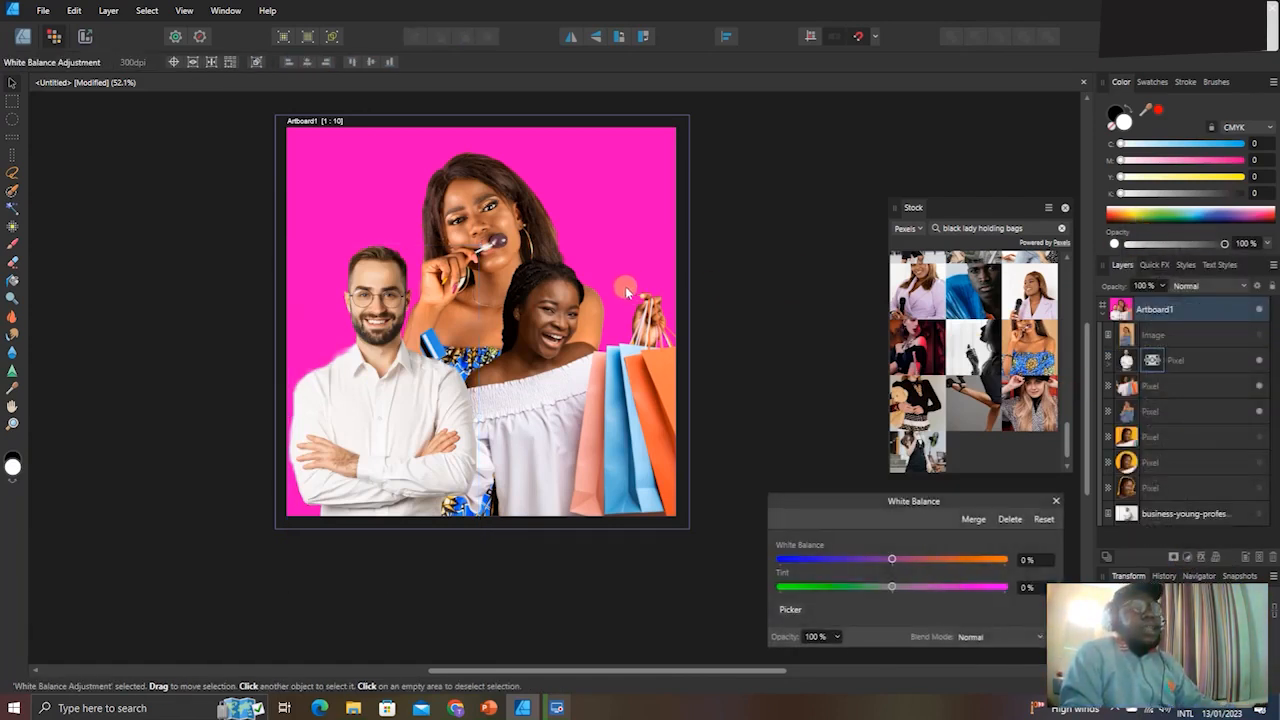
{"action": "left_click_drag", "start_coordinate": [893, 563], "coordinate": [968, 566]}
{"action": "left_click_drag", "start_coordinate": [891, 588], "coordinate": [825, 590]}
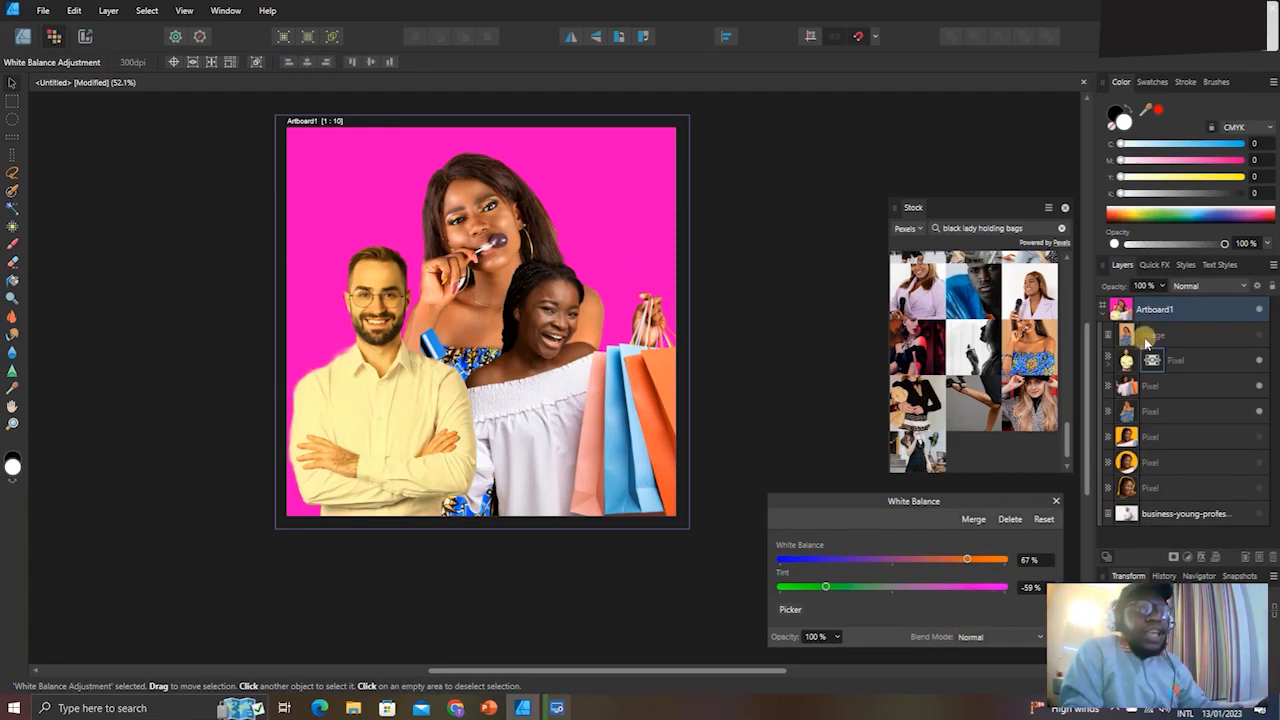
{"action": "left_click", "coordinate": [974, 519]}
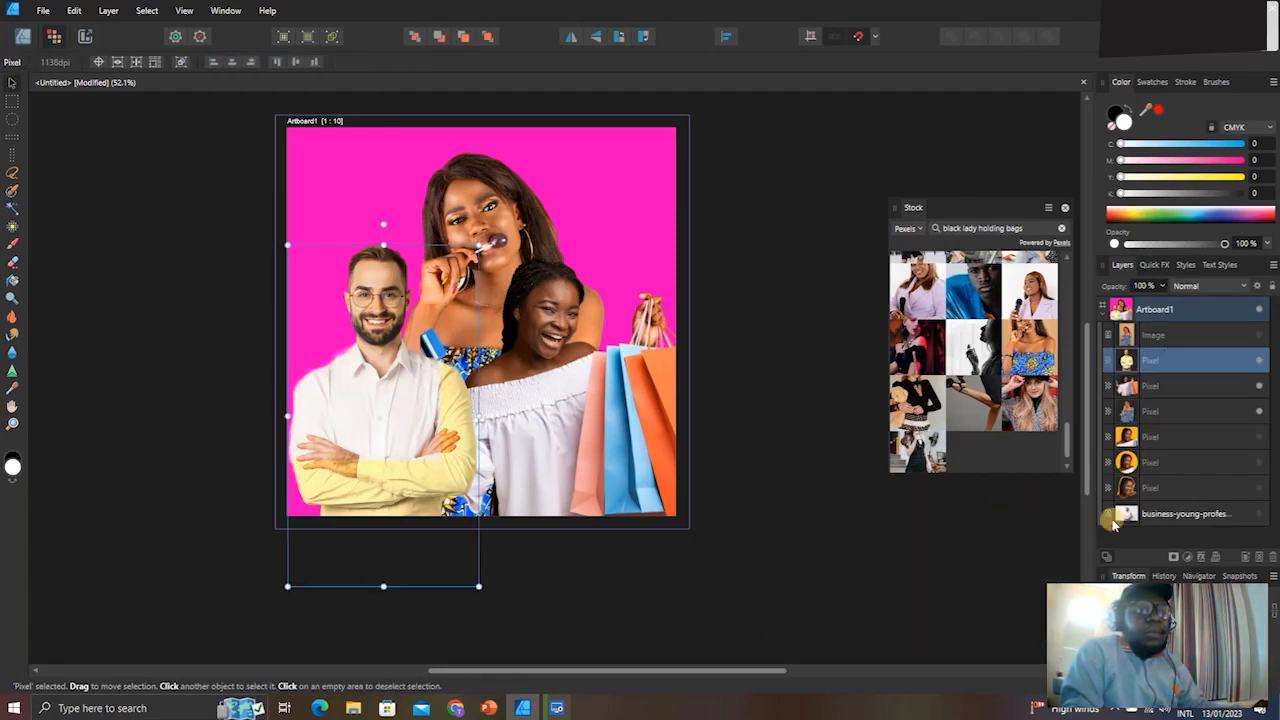
Apply an HSL adjustment to the man with a hue shift of 78.4° and the Multiply blend mode.
{"action": "left_click", "coordinate": [1181, 557]}
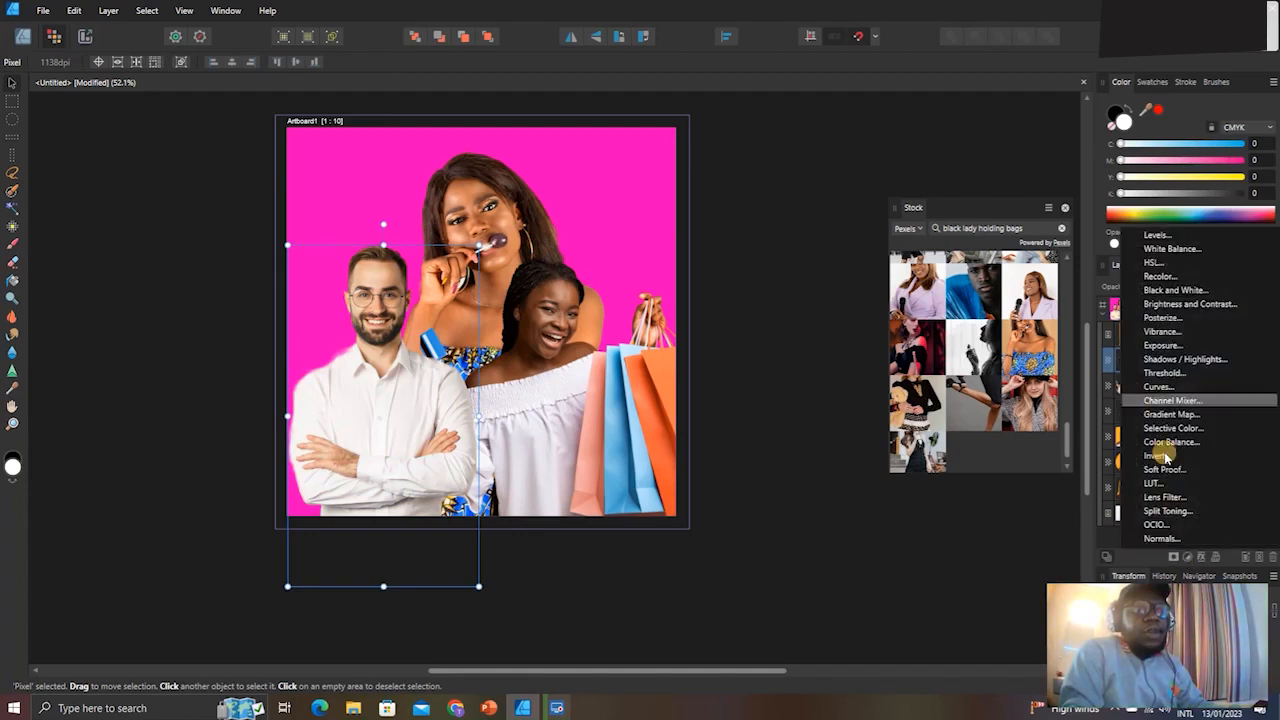
{"action": "left_click", "coordinate": [1153, 263]}
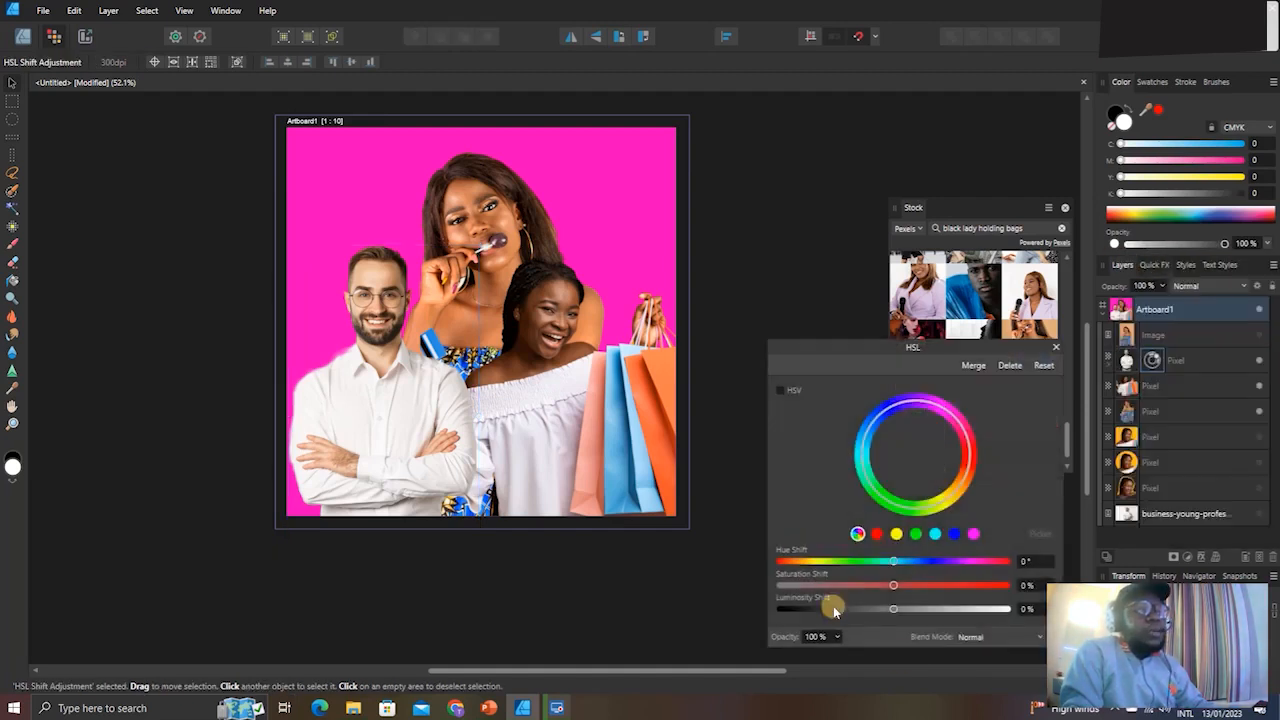
{"action": "left_click", "coordinate": [972, 638]}
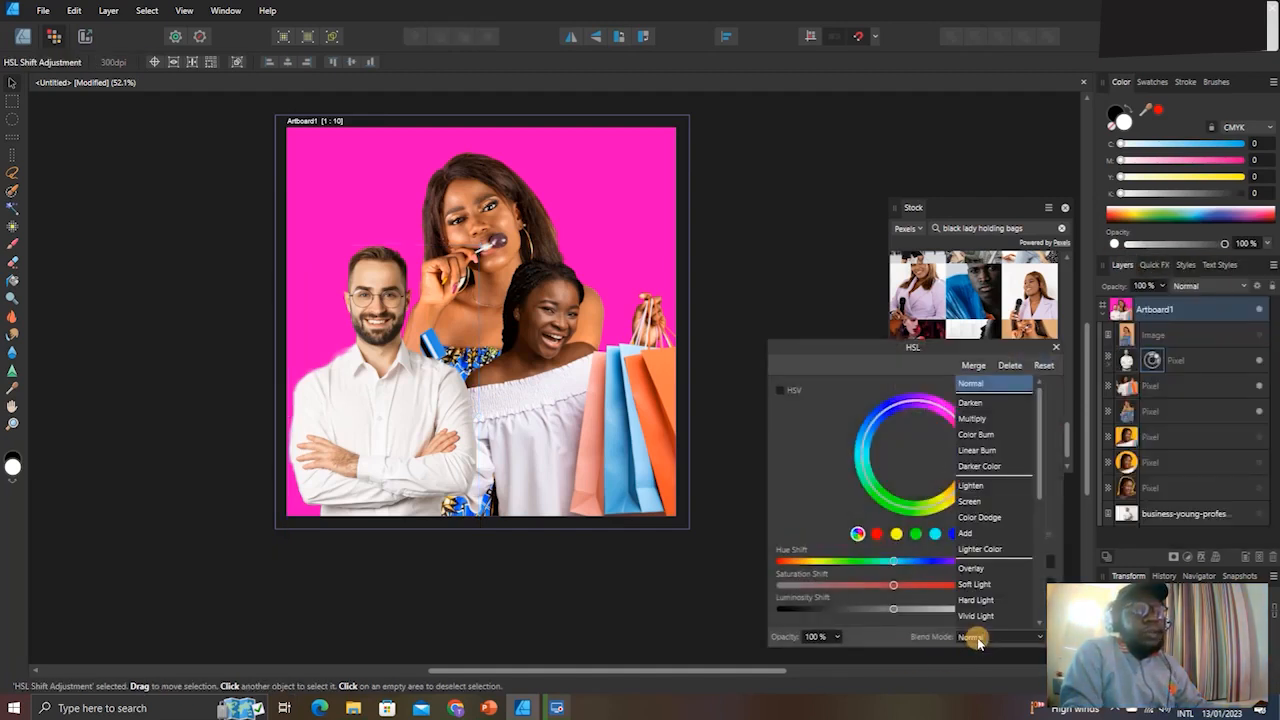
{"action": "left_click", "coordinate": [971, 636]}
{"action": "left_click_drag", "start_coordinate": [851, 348], "coordinate": [755, 300]}
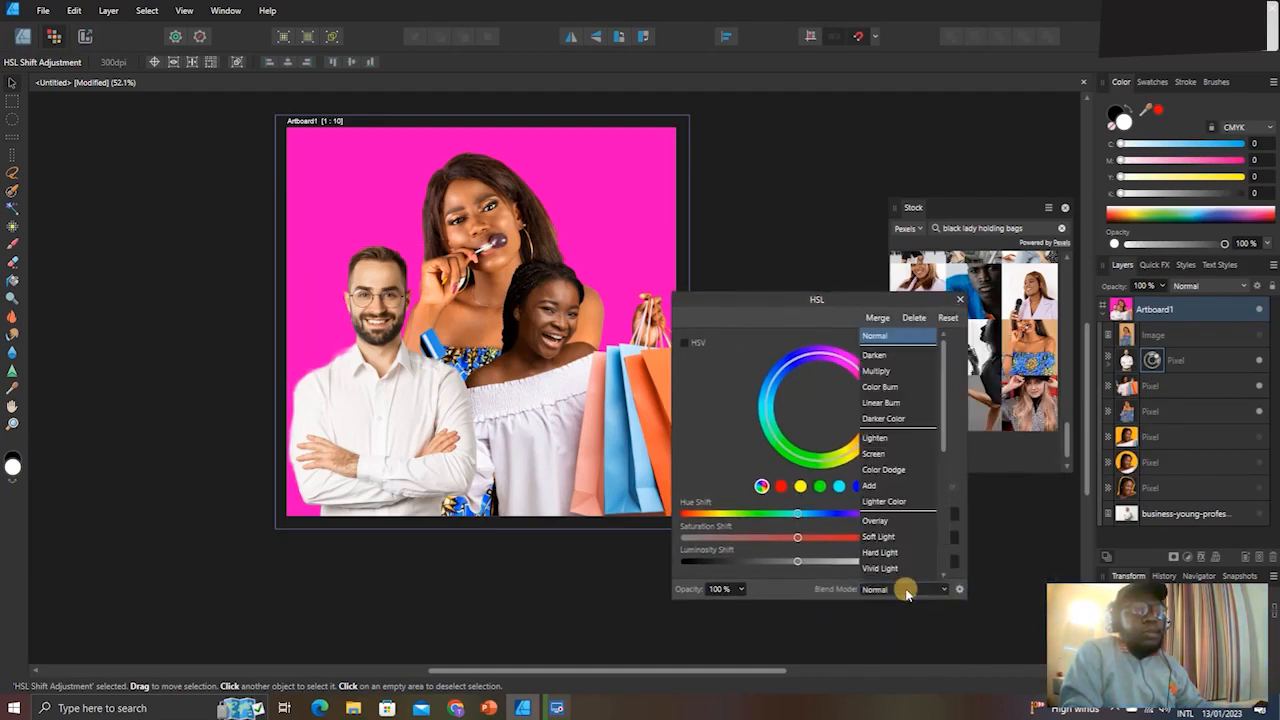
{"action": "left_click_drag", "start_coordinate": [793, 514], "coordinate": [848, 516]}
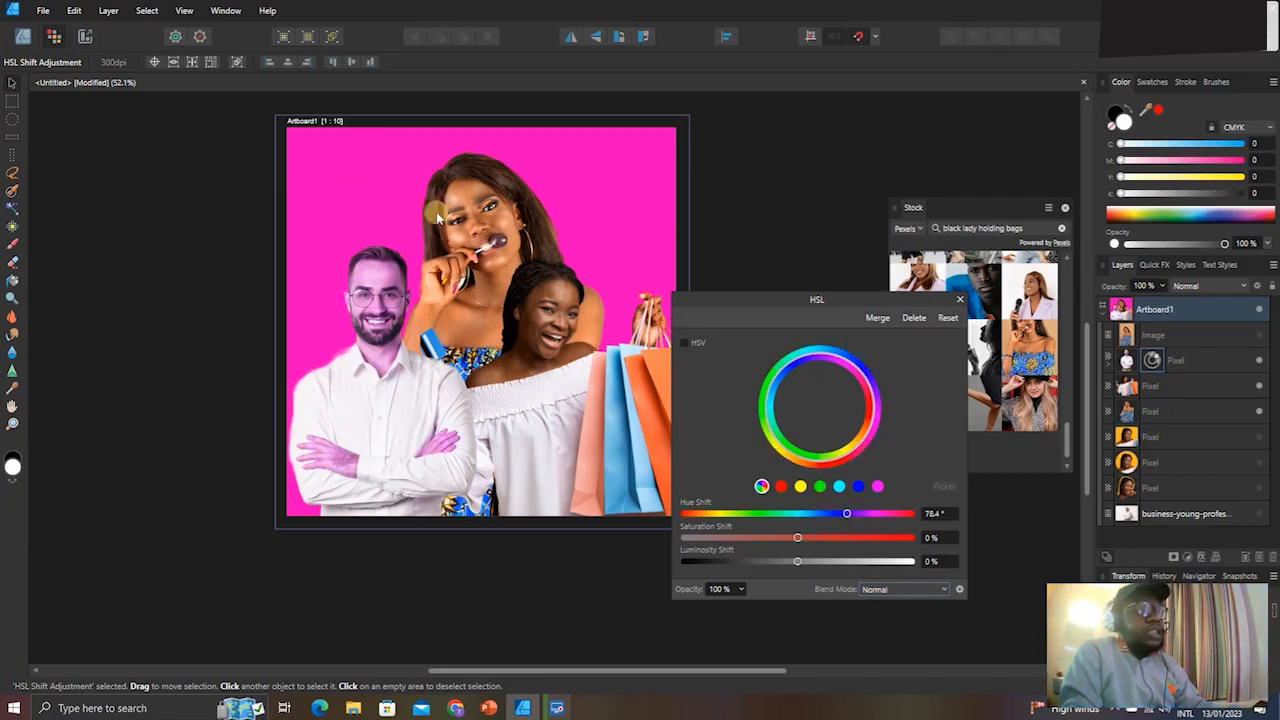
{"action": "left_click", "coordinate": [866, 589]}
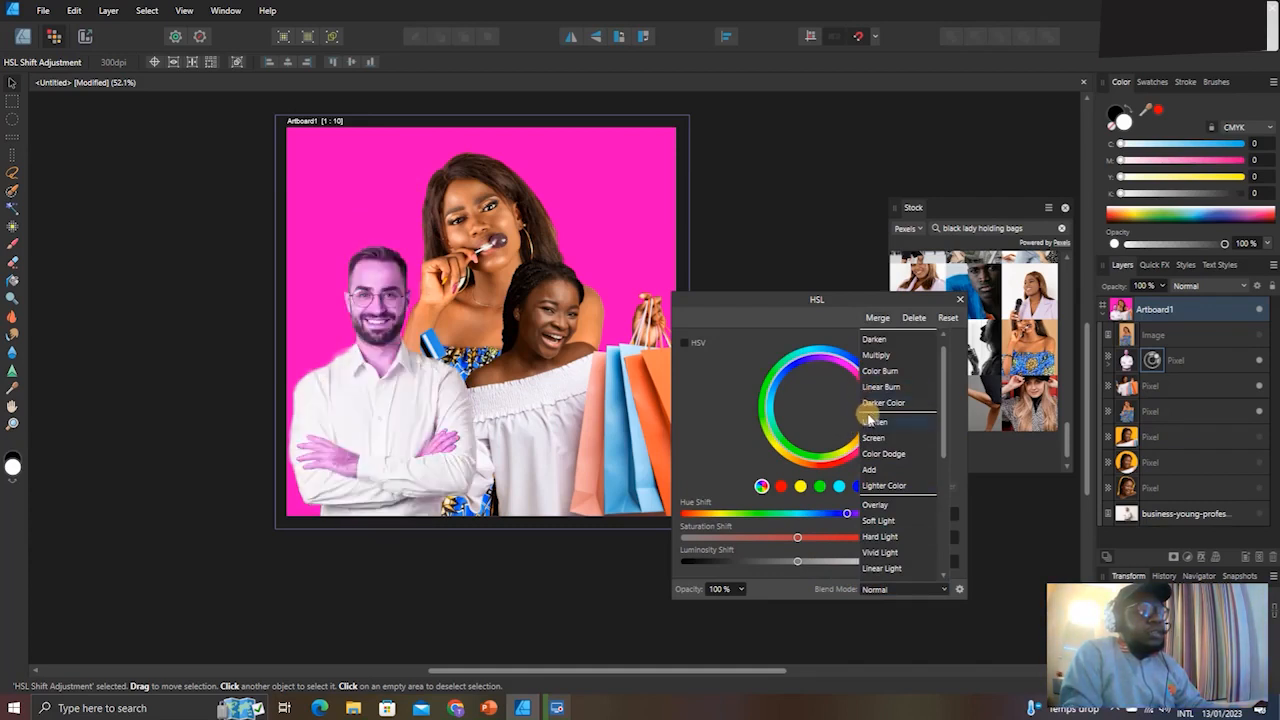
{"action": "scroll", "coordinate": [870, 405], "scroll_direction": "up", "scroll_amount": 1}
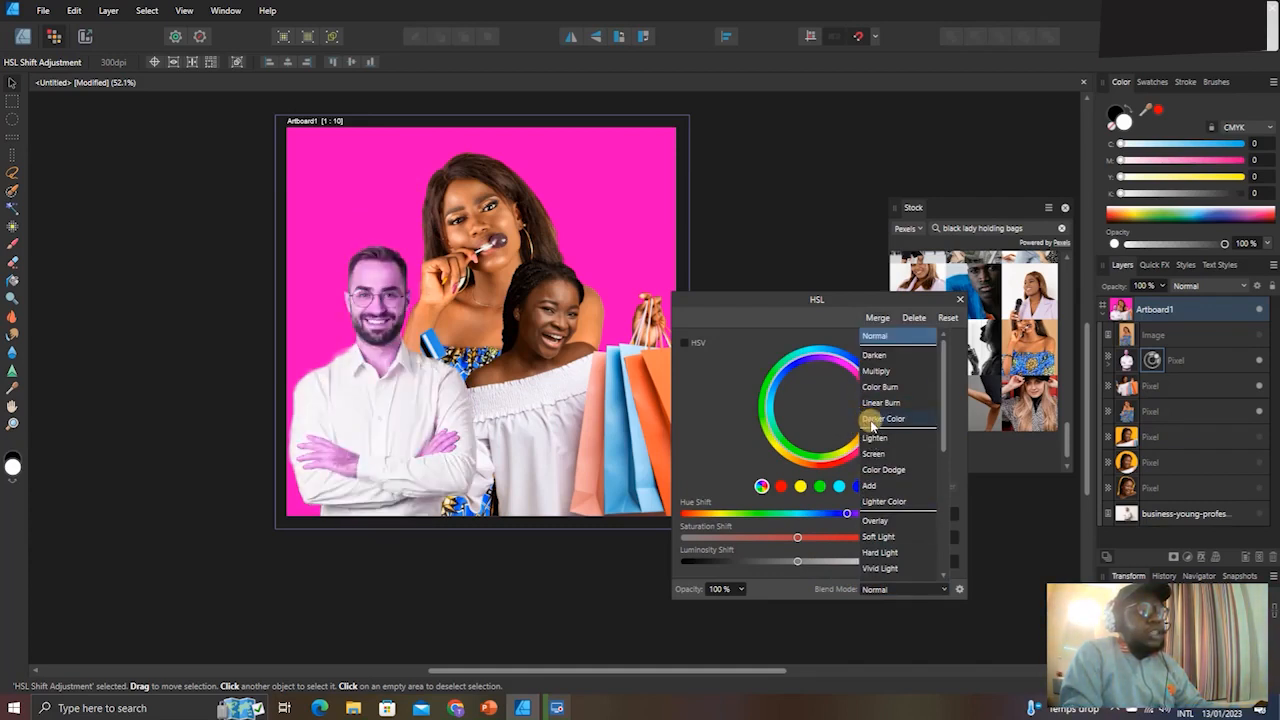
{"action": "left_click", "coordinate": [884, 371]}
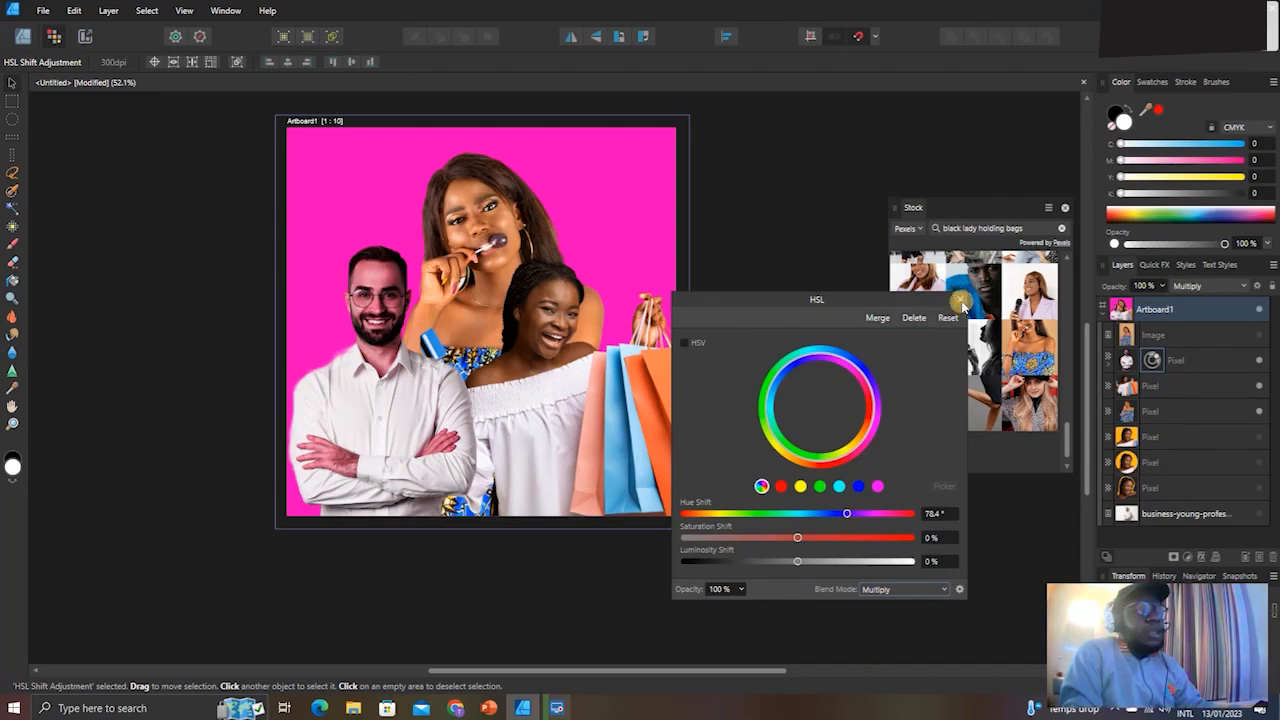
{"action": "left_click", "coordinate": [958, 300]}
Try a Black & White adjustment with a reduced red level on the woman holding shopping bags, and delete it.
{"action": "left_click", "coordinate": [547, 434]}
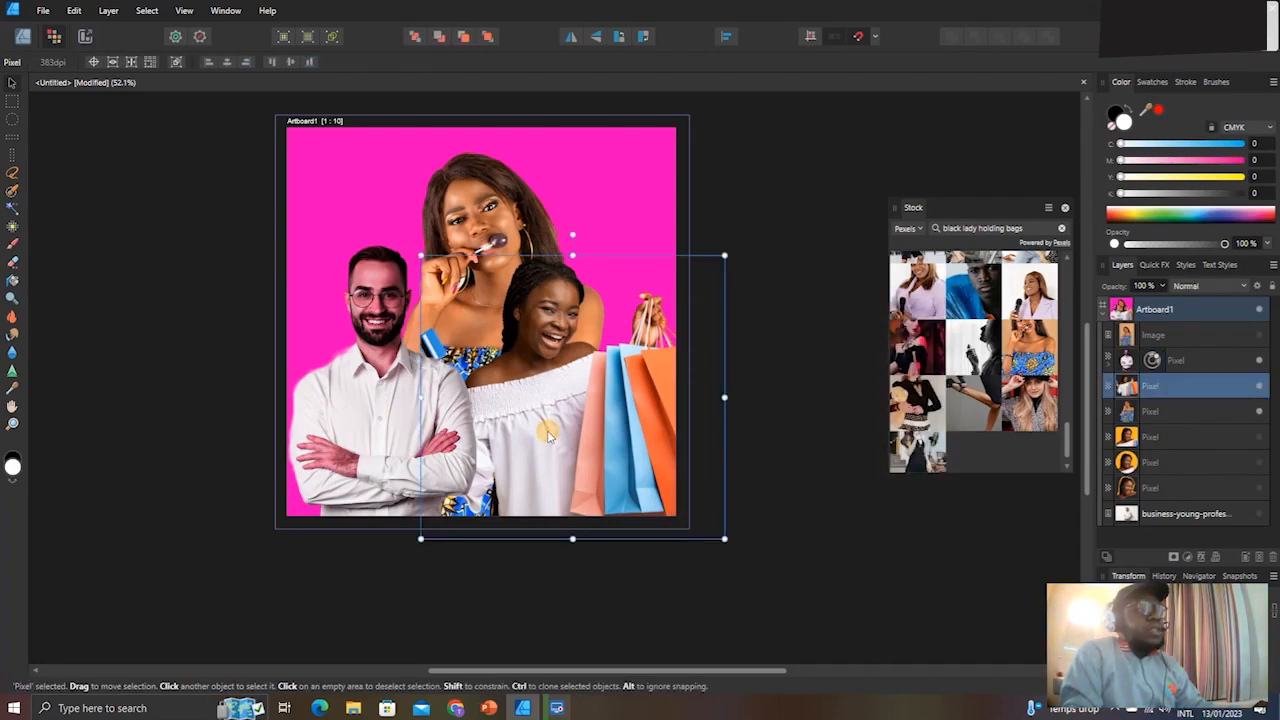
{"action": "left_click", "coordinate": [1186, 558]}
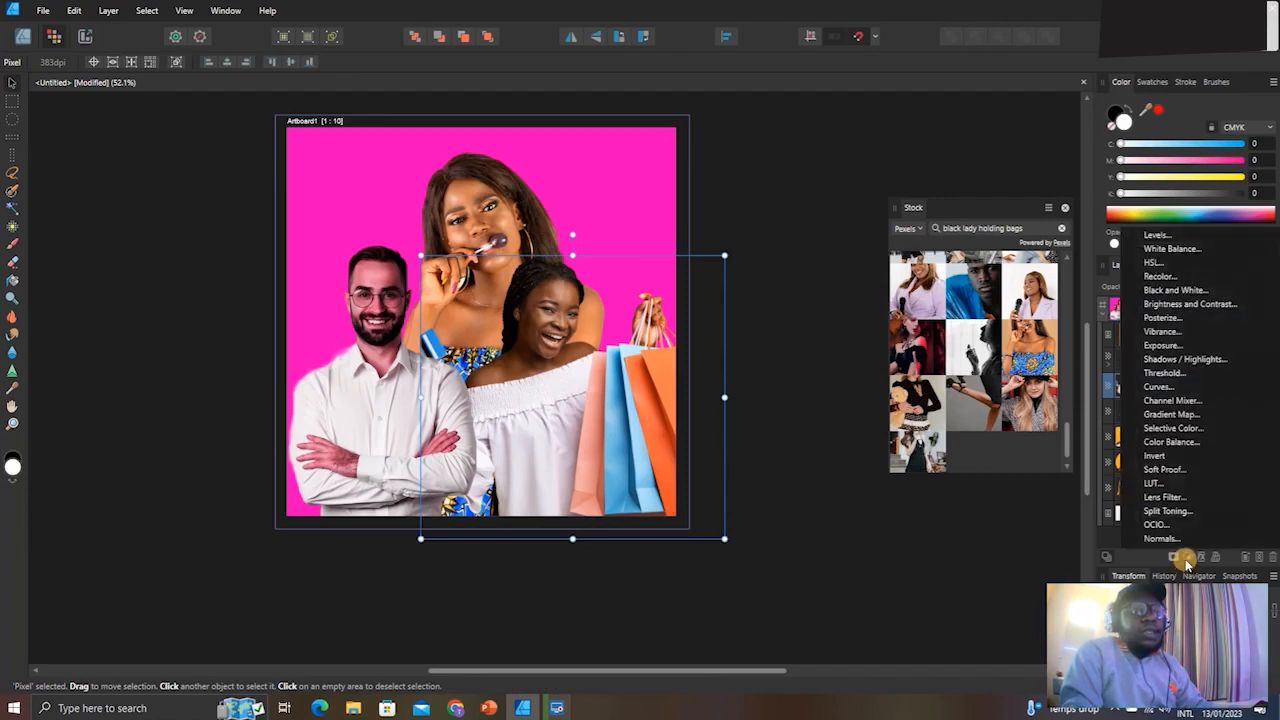
{"action": "left_click", "coordinate": [1175, 290]}
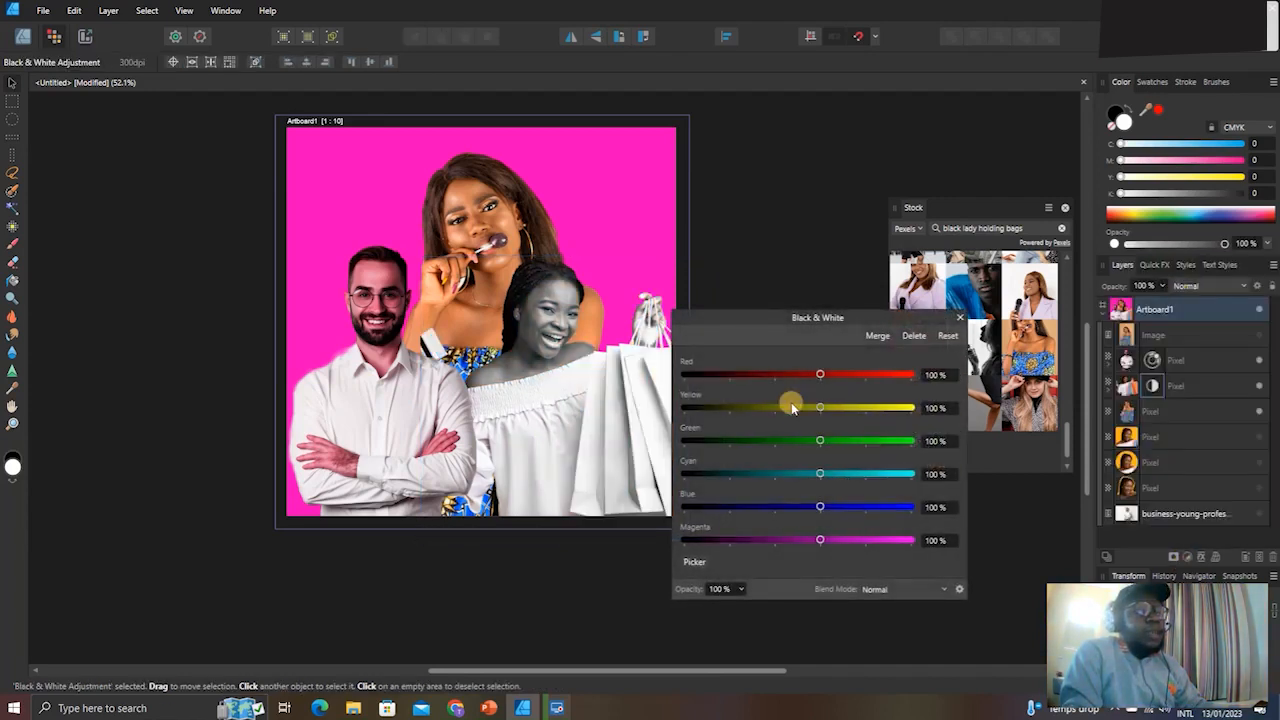
{"action": "left_click", "coordinate": [796, 375]}
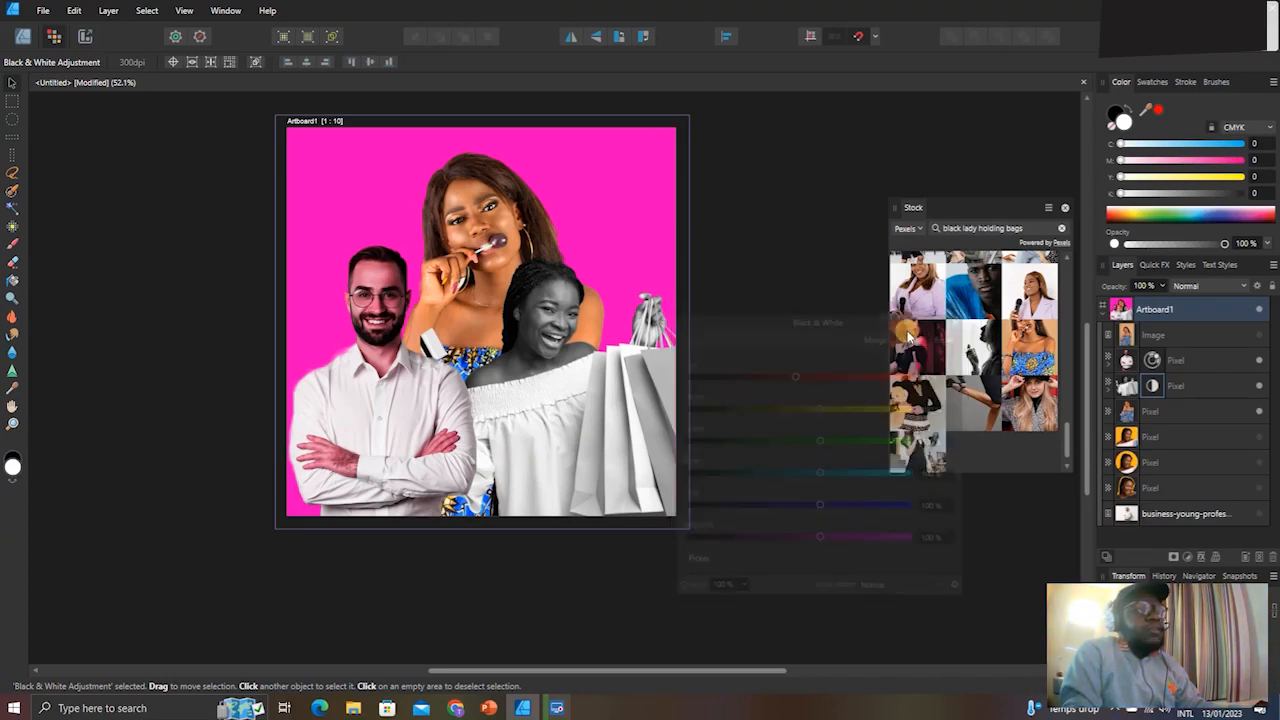
{"action": "left_click", "coordinate": [913, 336]}
Remove the man and the woman with shopping bags from the artboard, and move the woman in the patterned dress slightly down.
{"action": "left_click", "coordinate": [362, 357]}
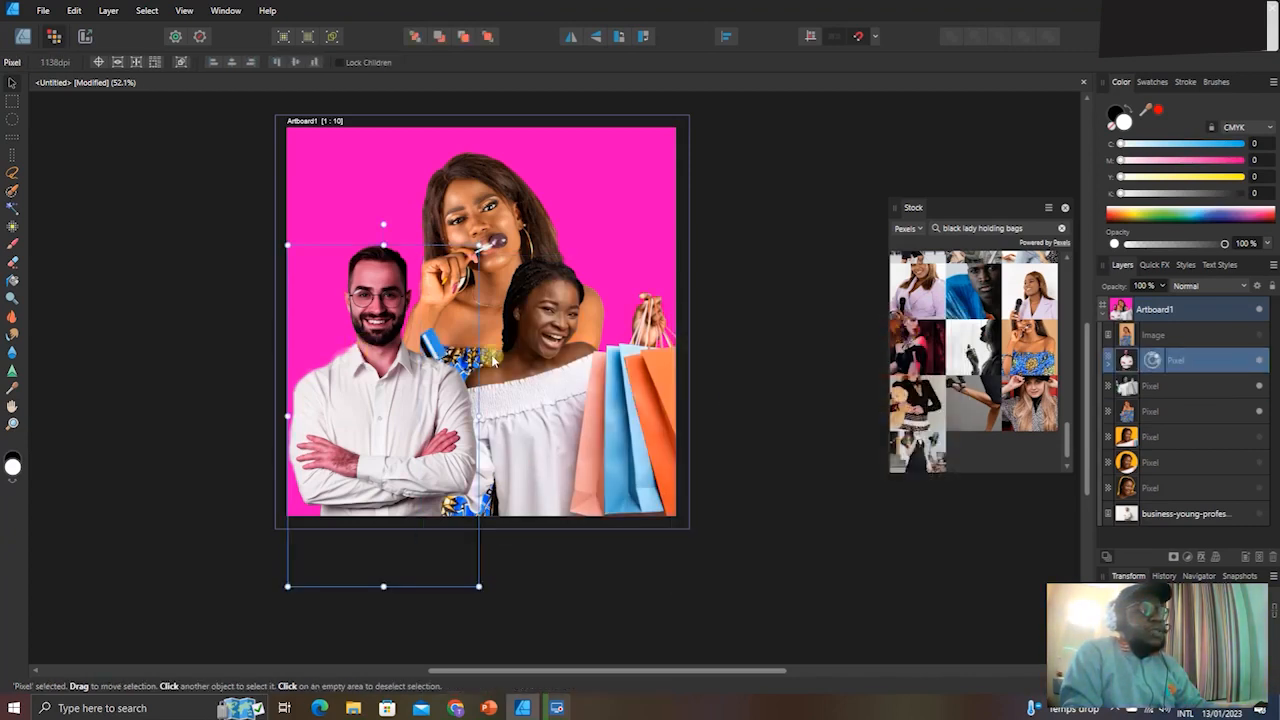
{"action": "left_click", "coordinate": [546, 398], "text": "shift"}
{"action": "key", "text": "Delete"}
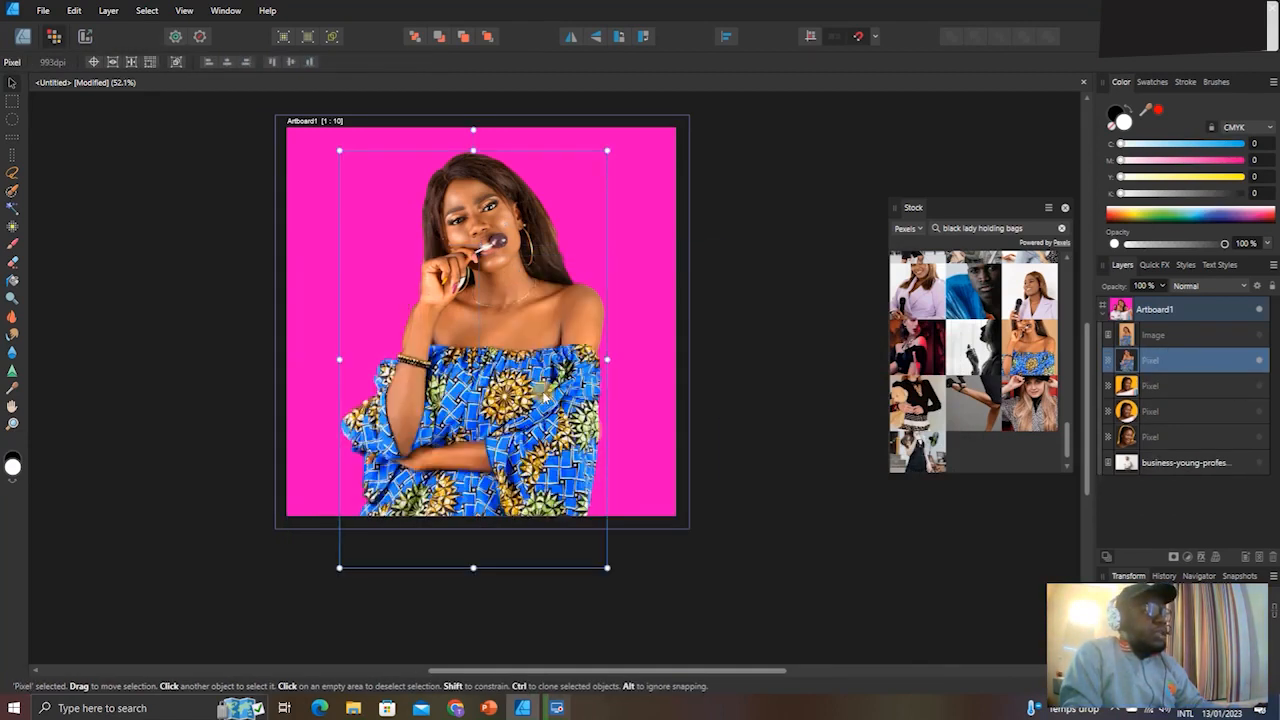
{"action": "left_click_drag", "start_coordinate": [522, 344], "coordinate": [522, 366]}
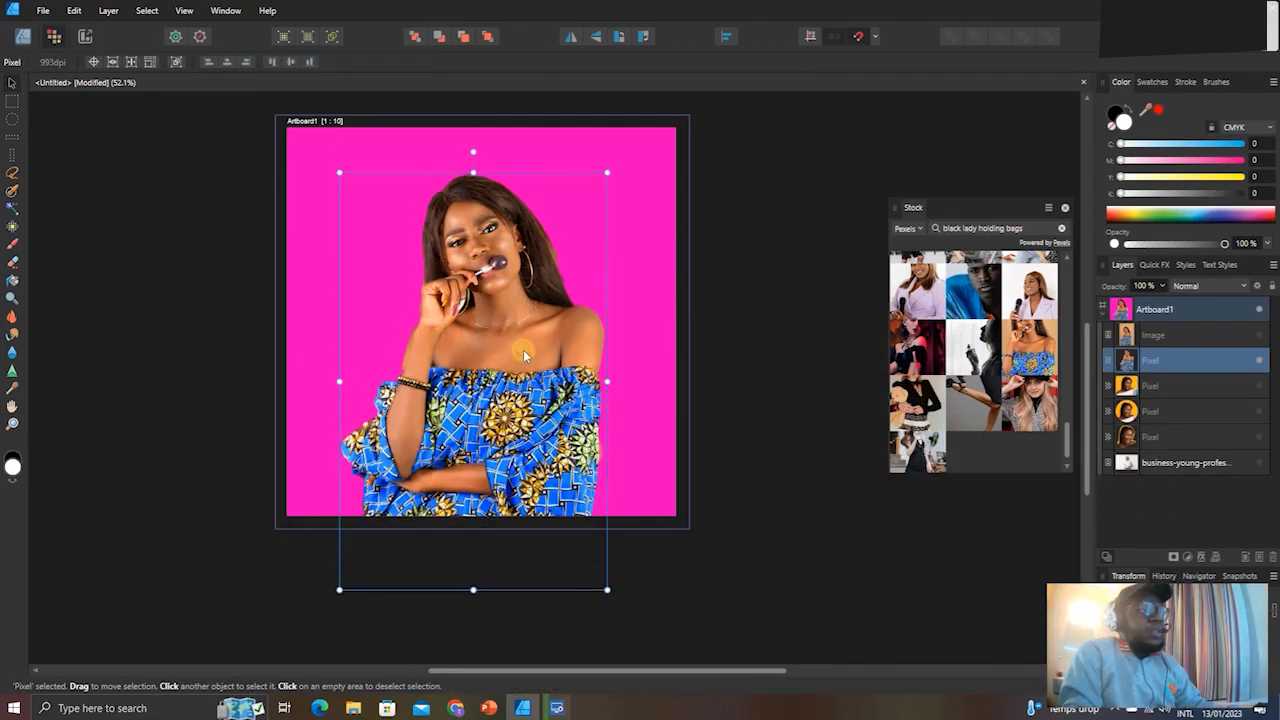
Apply a Black & White adjustment with a lowered red level to the woman in the patterned dress.
{"action": "left_click", "coordinate": [1187, 556]}
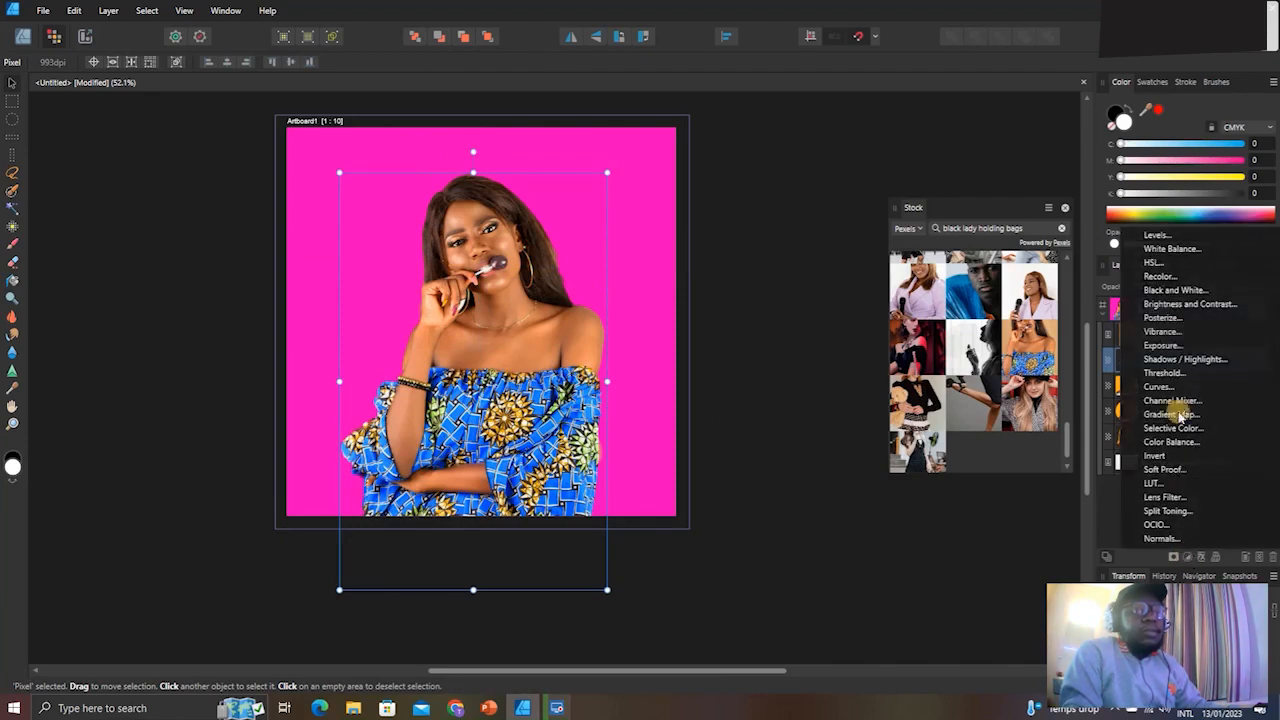
{"action": "left_click", "coordinate": [1176, 291]}
{"action": "left_click_drag", "start_coordinate": [815, 374], "coordinate": [771, 374]}
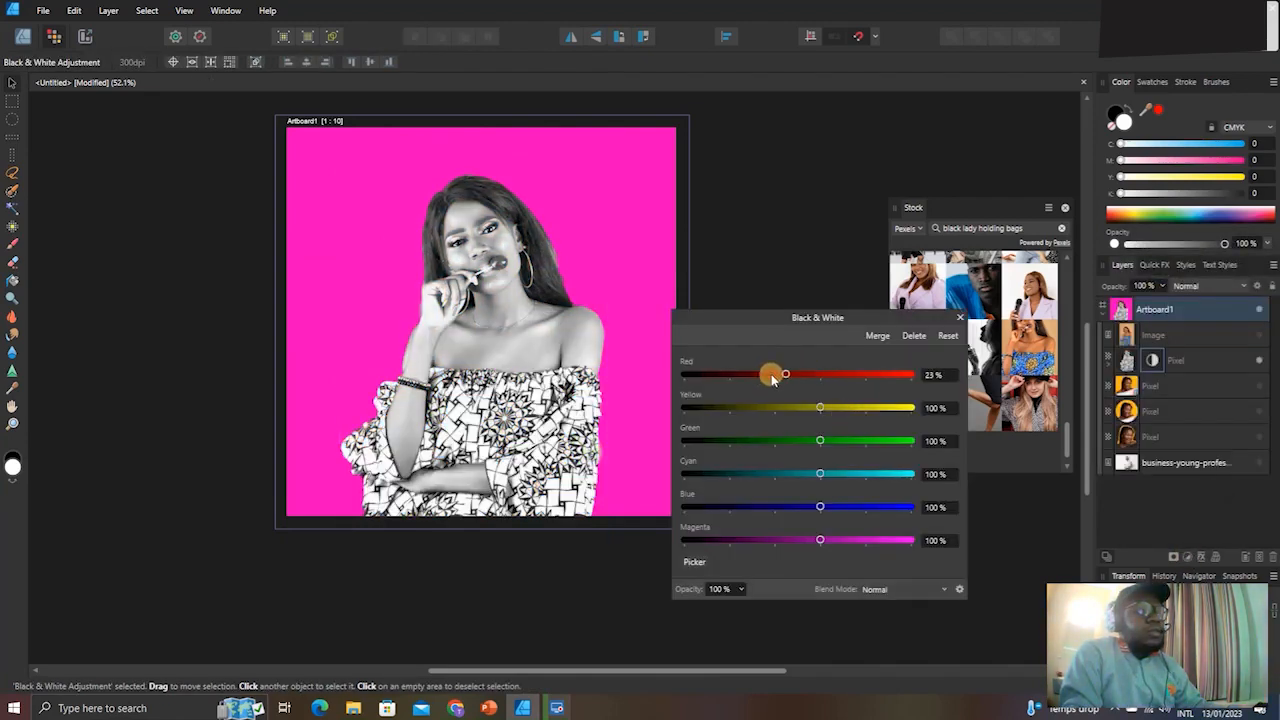
{"action": "left_click", "coordinate": [962, 320]}
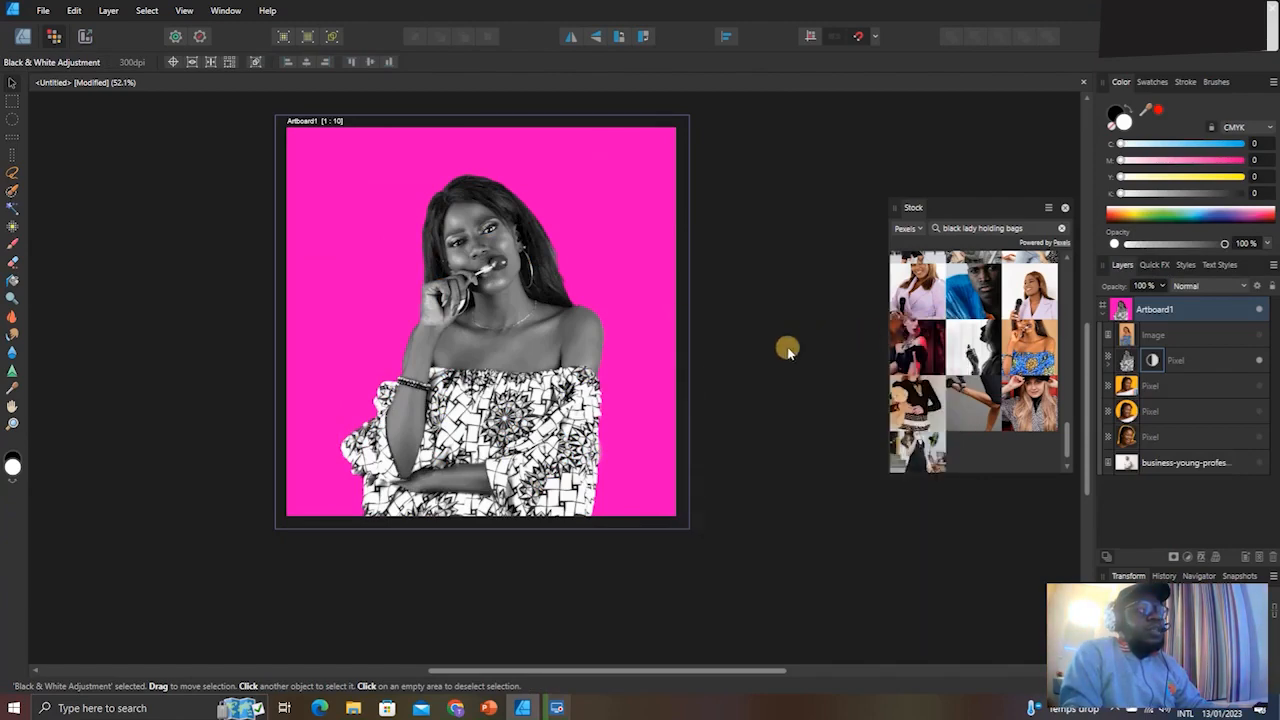
Undo the recent edits back to the three-person arrangement, and select the man together with the woman holding shopping bags.
{"action": "key", "text": "Delete"}
{"action": "key", "text": "ctrl+z"}
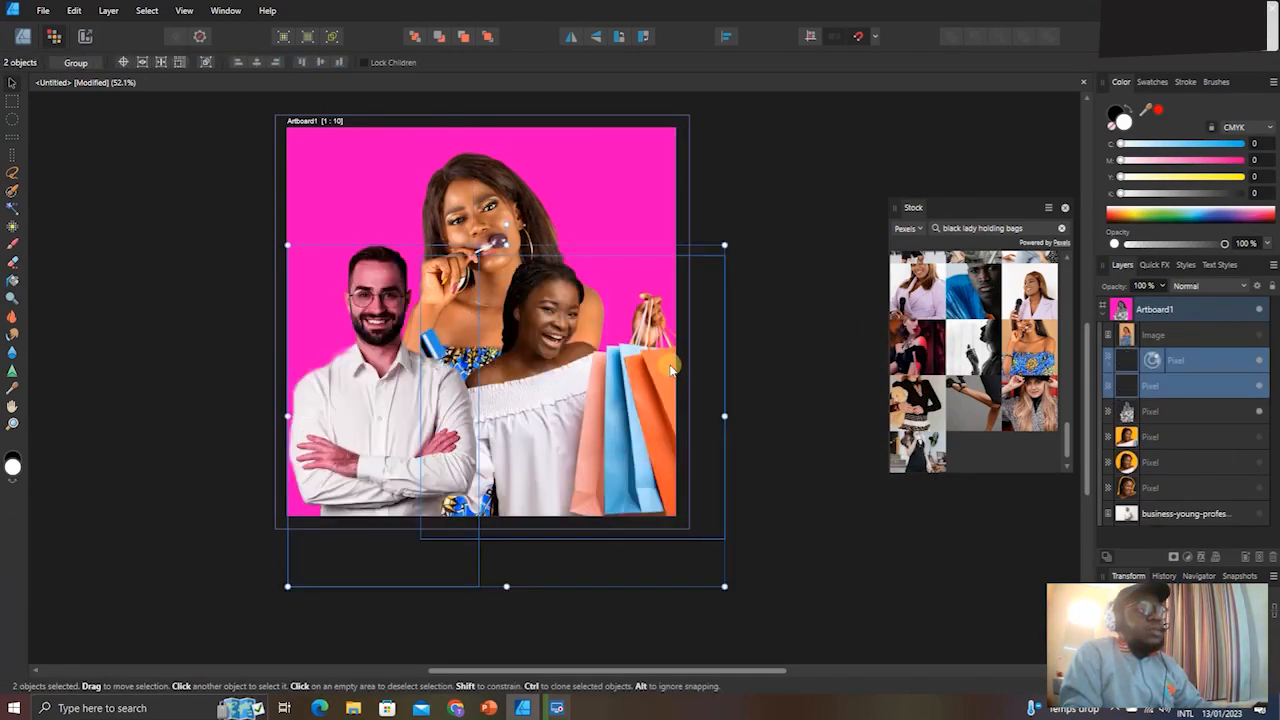
{"action": "left_click", "coordinate": [114, 379]}
{"action": "left_click", "coordinate": [308, 383]}
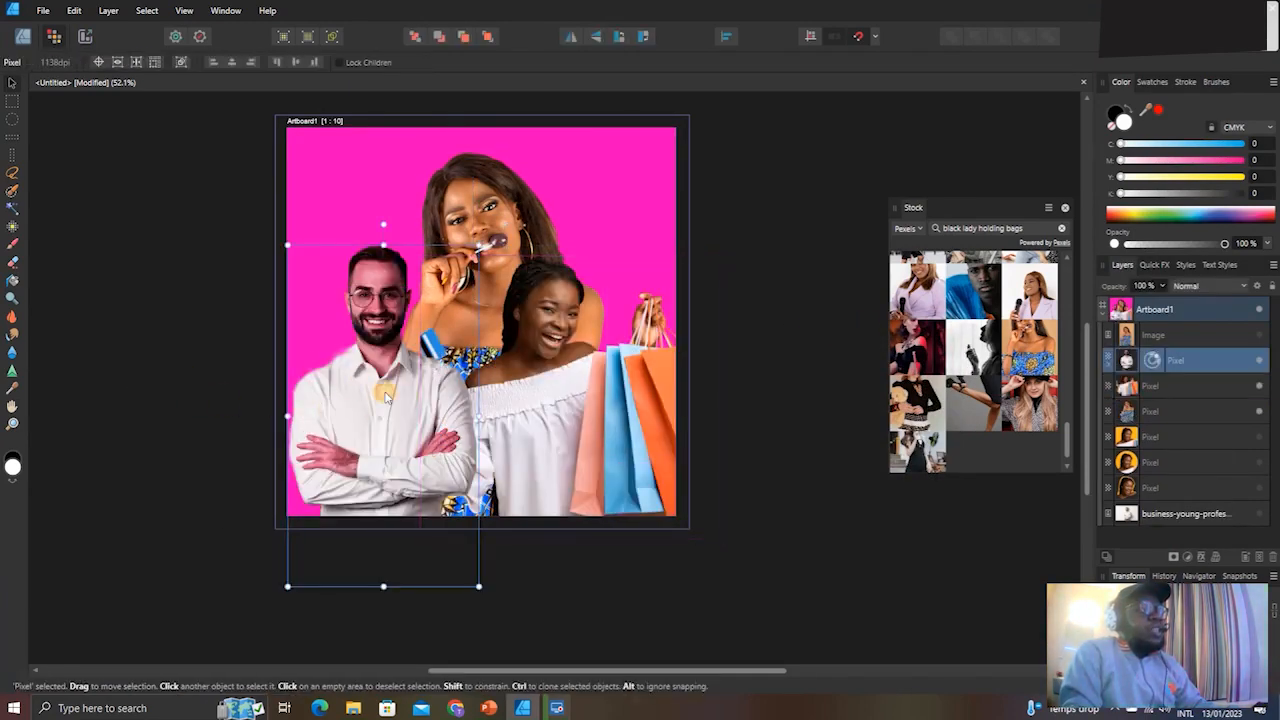
{"action": "left_click", "coordinate": [563, 403], "text": "shift"}
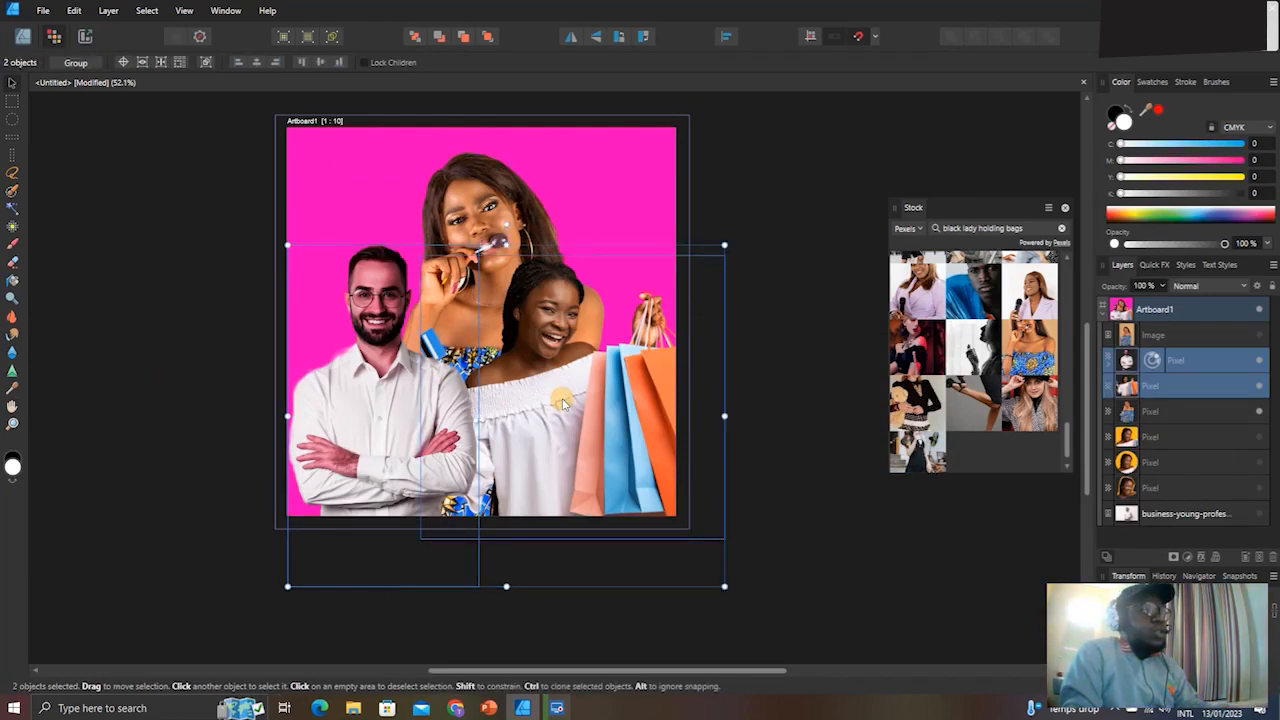
Switch to the Designer Persona, keeping the man and the woman with shopping bags selected.
{"action": "key", "text": "space"}
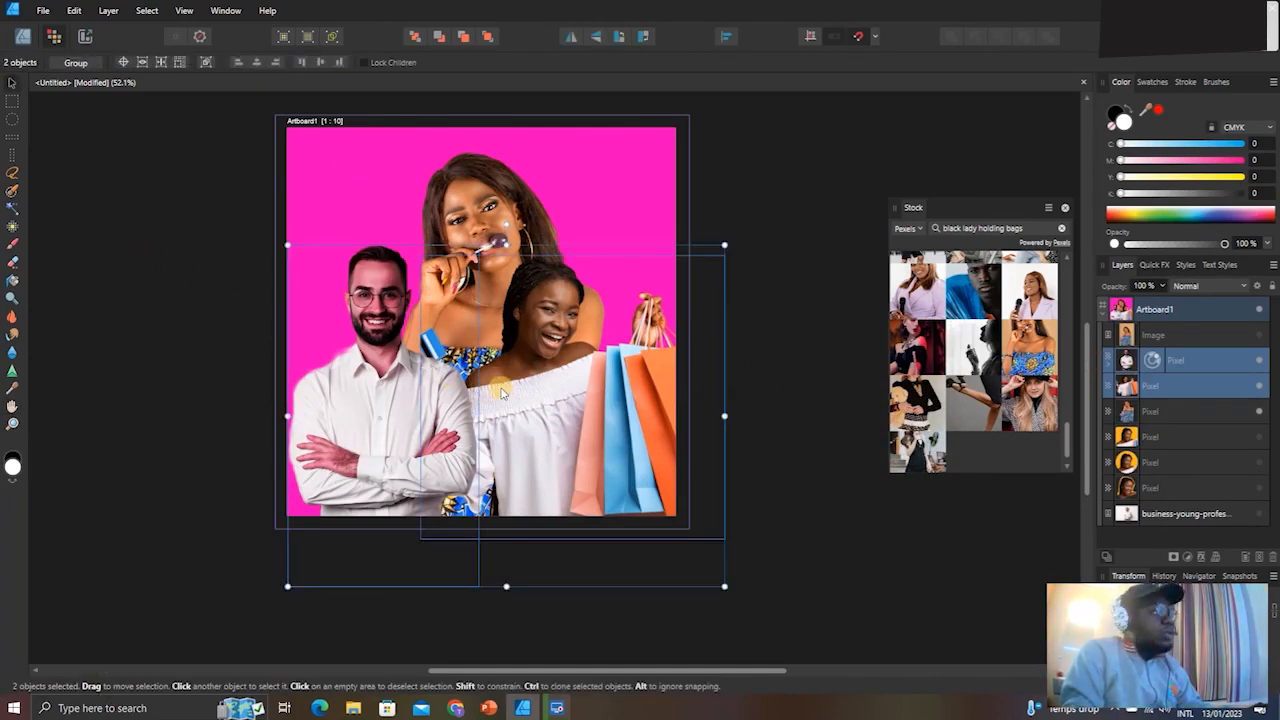
{"action": "key", "text": "i"}
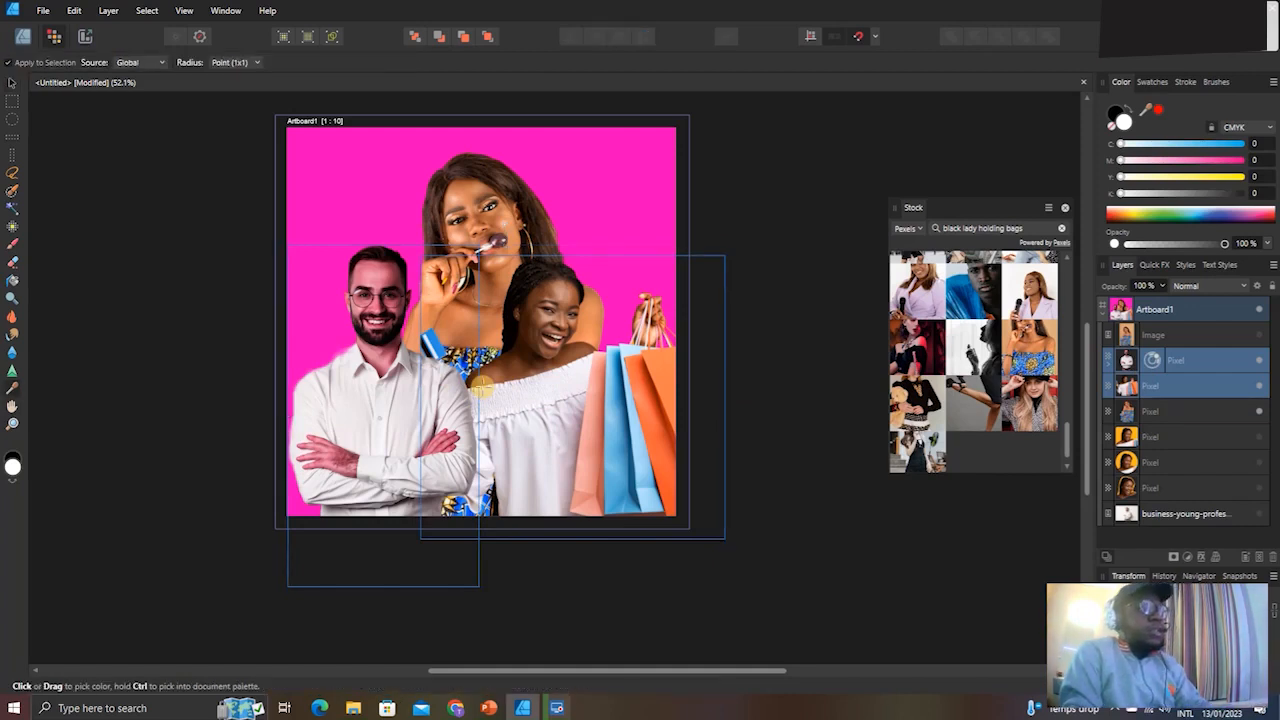
{"action": "left_click", "coordinate": [12, 83]}
{"action": "left_click", "coordinate": [22, 40]}
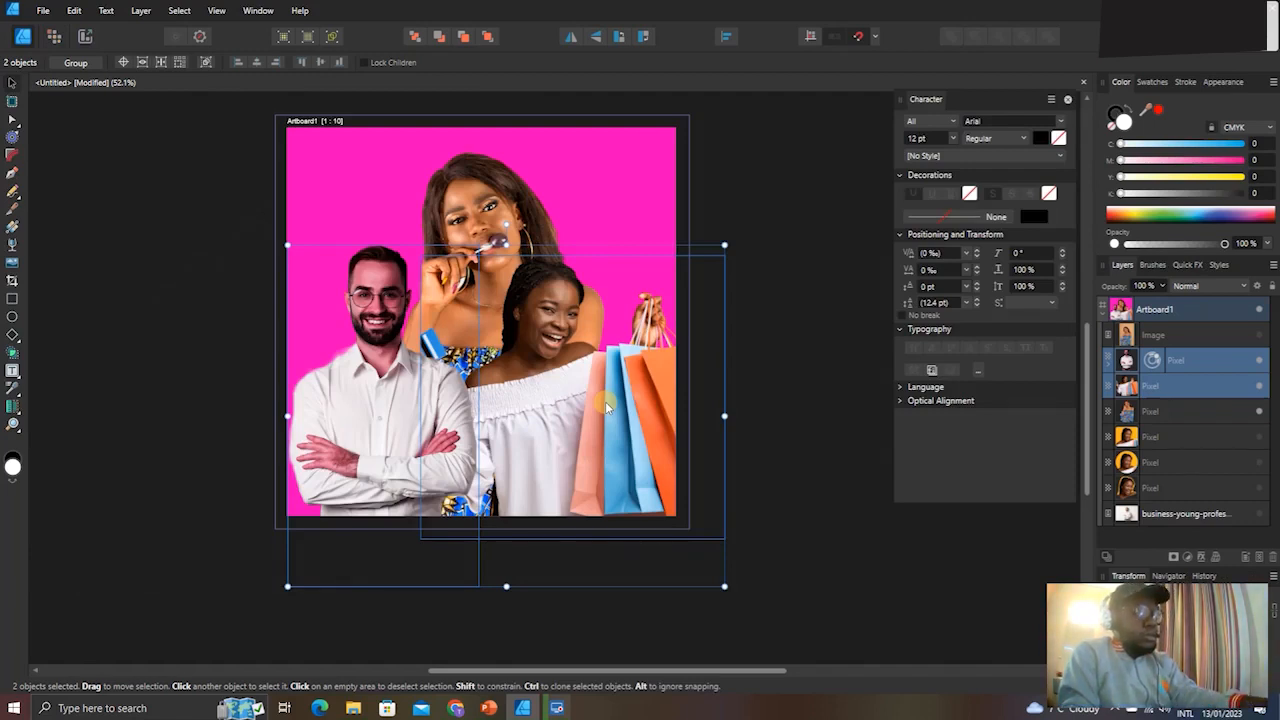
Try isolating the man and the woman with shopping bags, try isolating the man alone, and undo both.
{"action": "key", "text": "ctrl+z"}
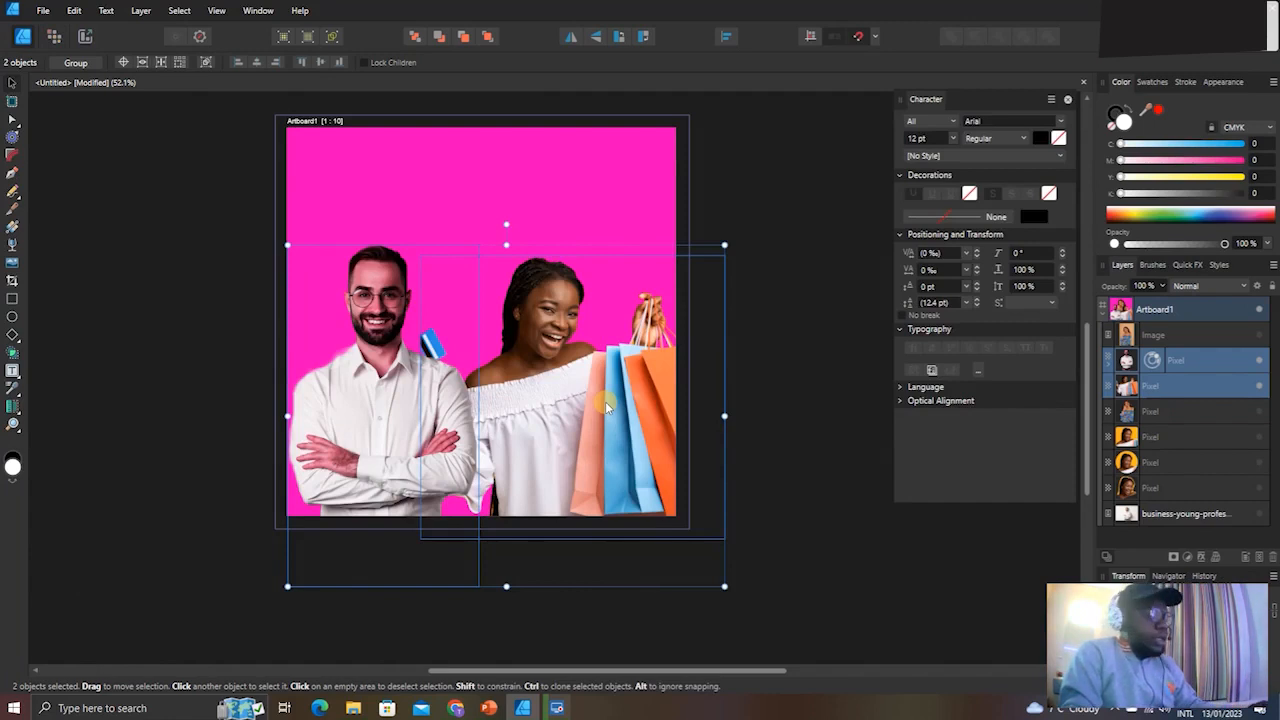
{"action": "key", "text": "alt"}
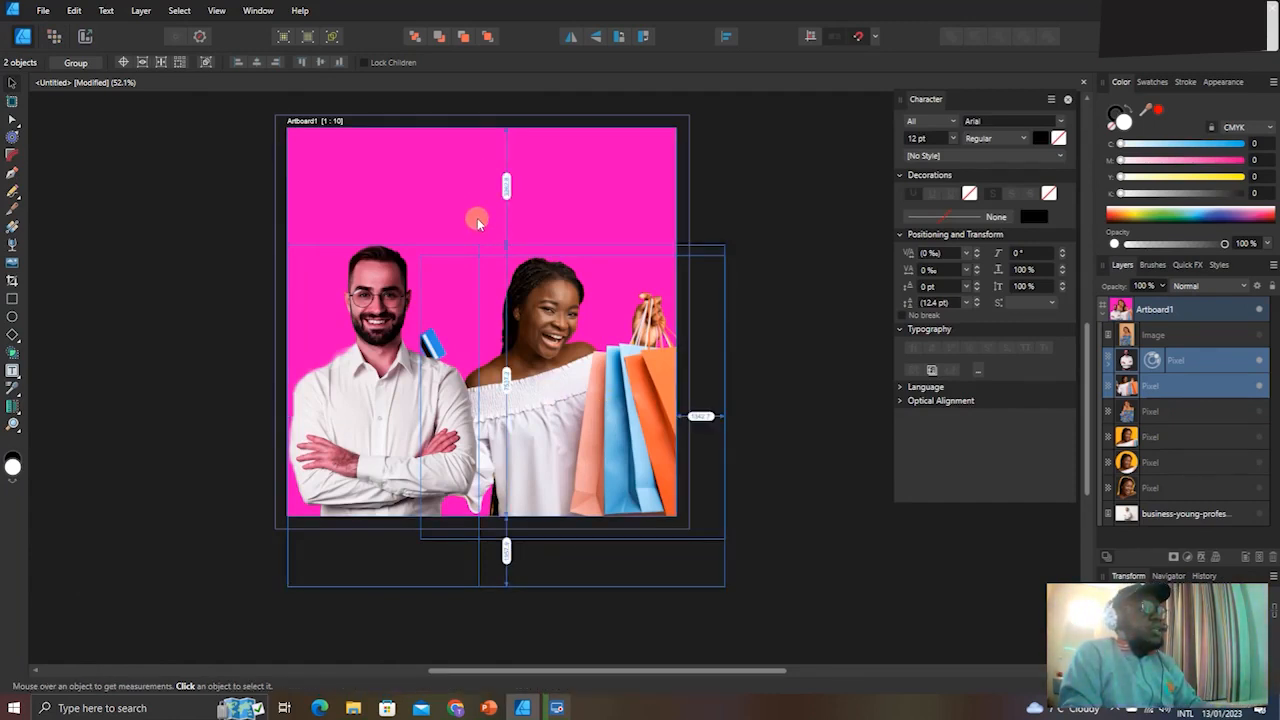
{"action": "left_click", "coordinate": [355, 372]}
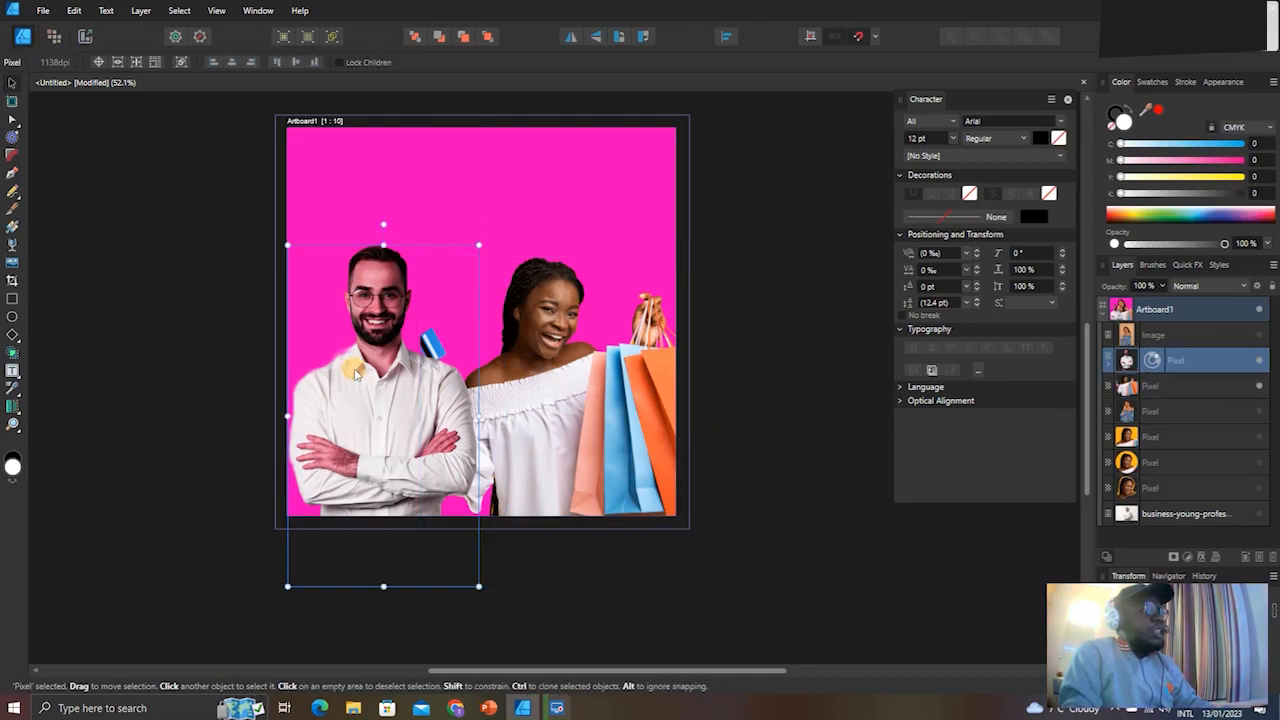
{"action": "key", "text": "alt"}
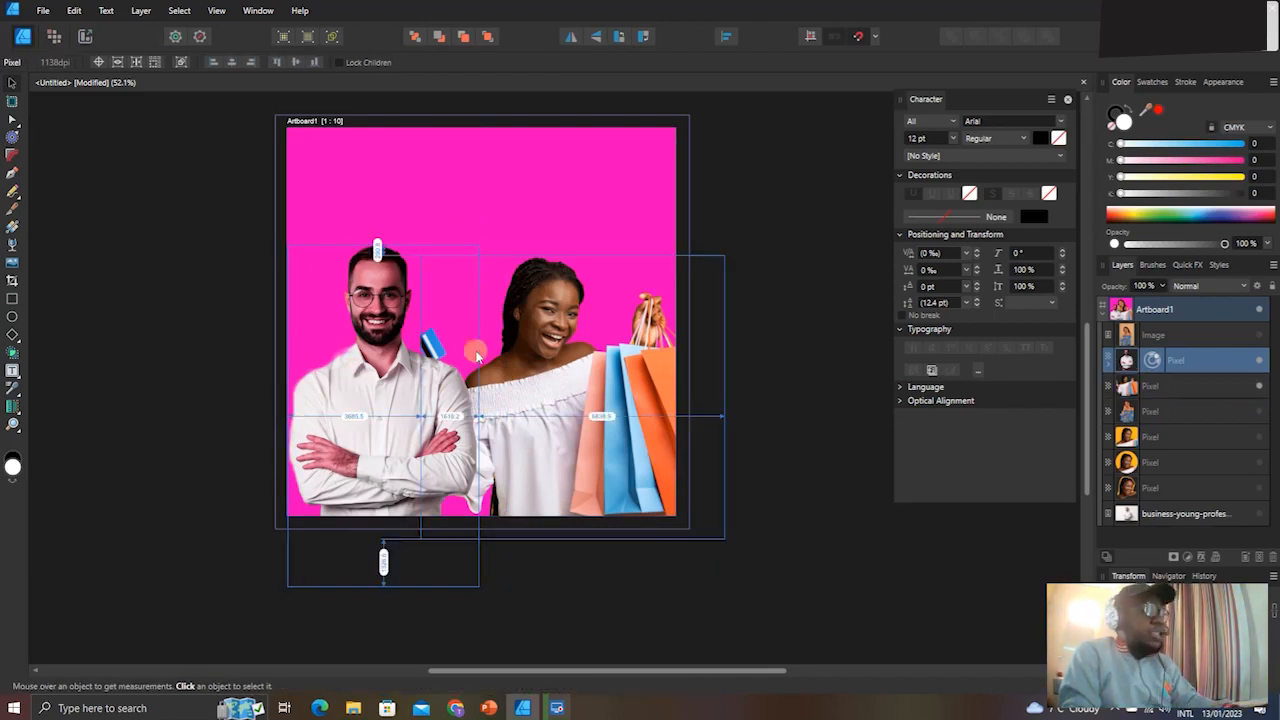
{"action": "left_click", "coordinate": [610, 359], "text": "alt"}
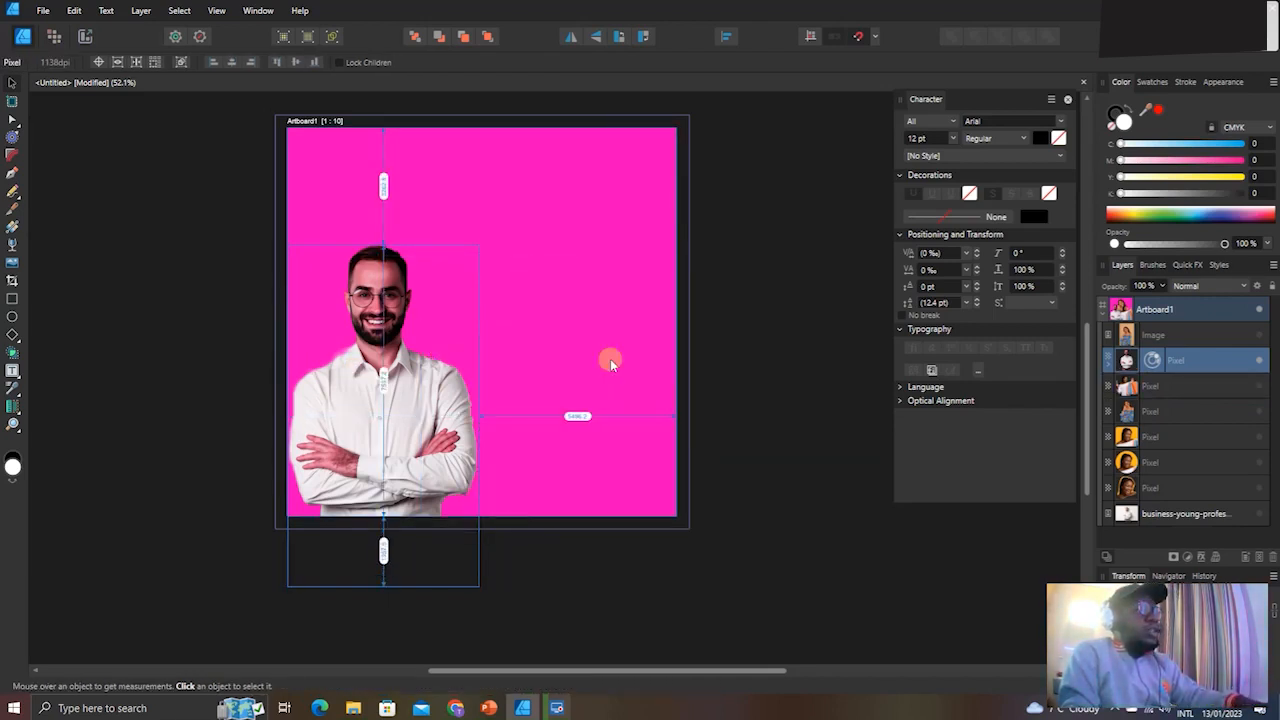
{"action": "left_click", "coordinate": [440, 372]}
{"action": "key", "text": "ctrl+z"}
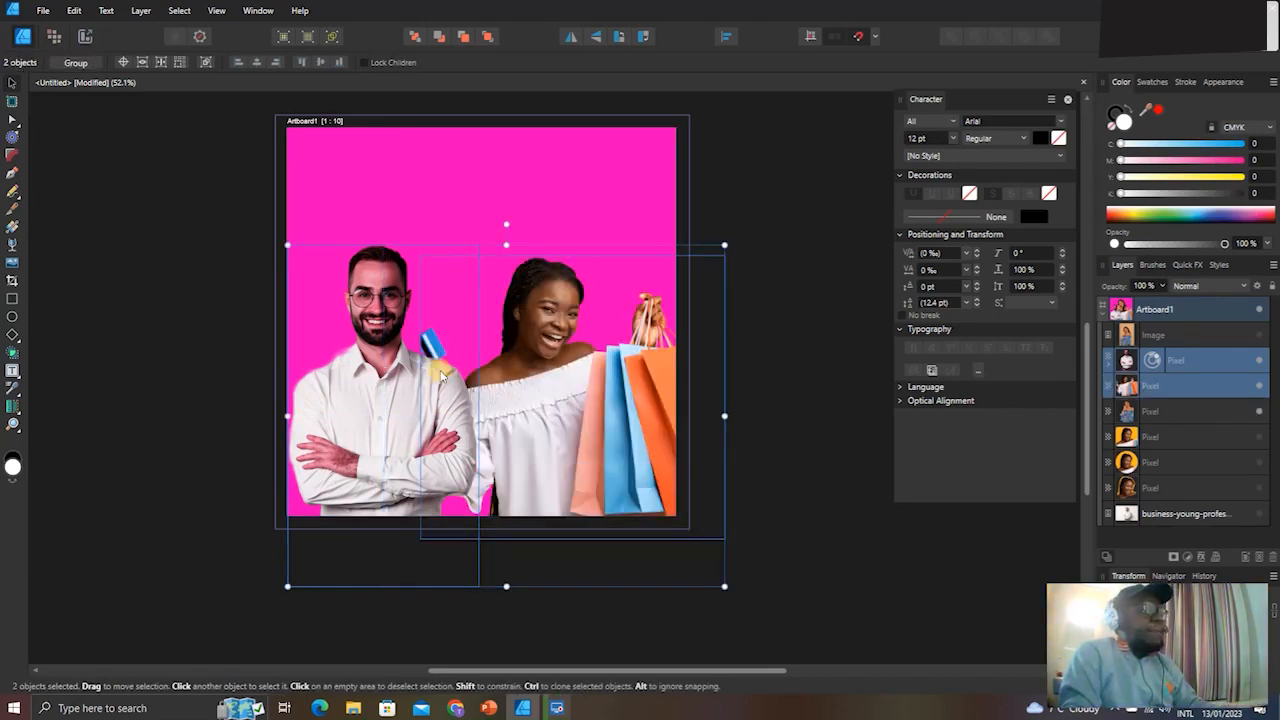
{"action": "key", "text": "ctrl+z"}
Try isolating the woman in the patterned dress by hiding the other two people, and bring them back.
{"action": "left_click", "coordinate": [530, 372]}
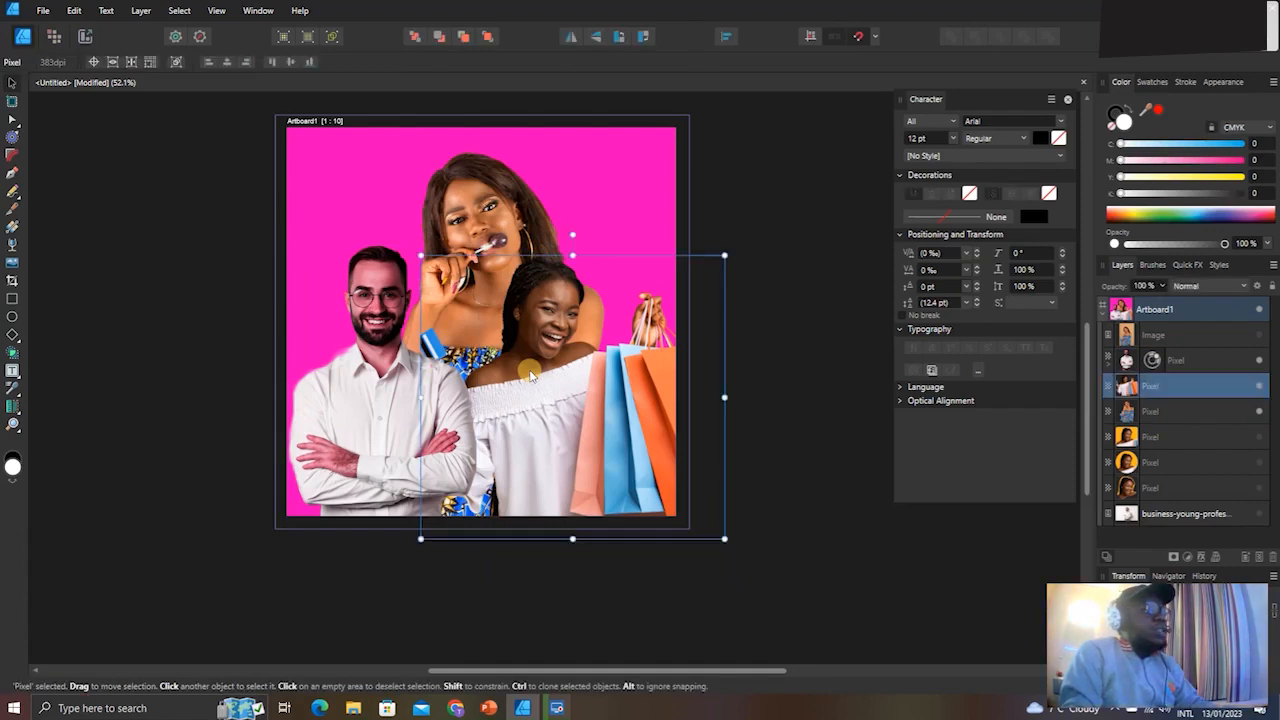
{"action": "left_click", "coordinate": [373, 362]}
{"action": "left_click", "coordinate": [487, 207]}
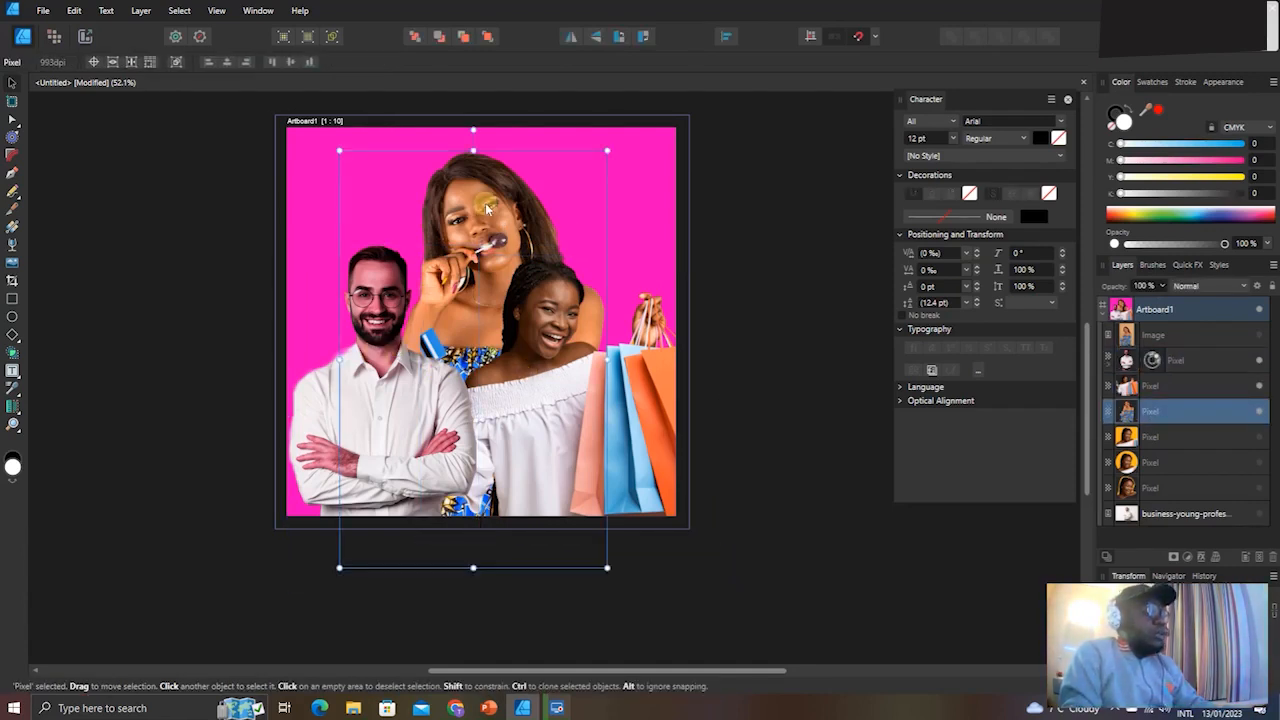
{"action": "key", "text": "ctrl+z"}
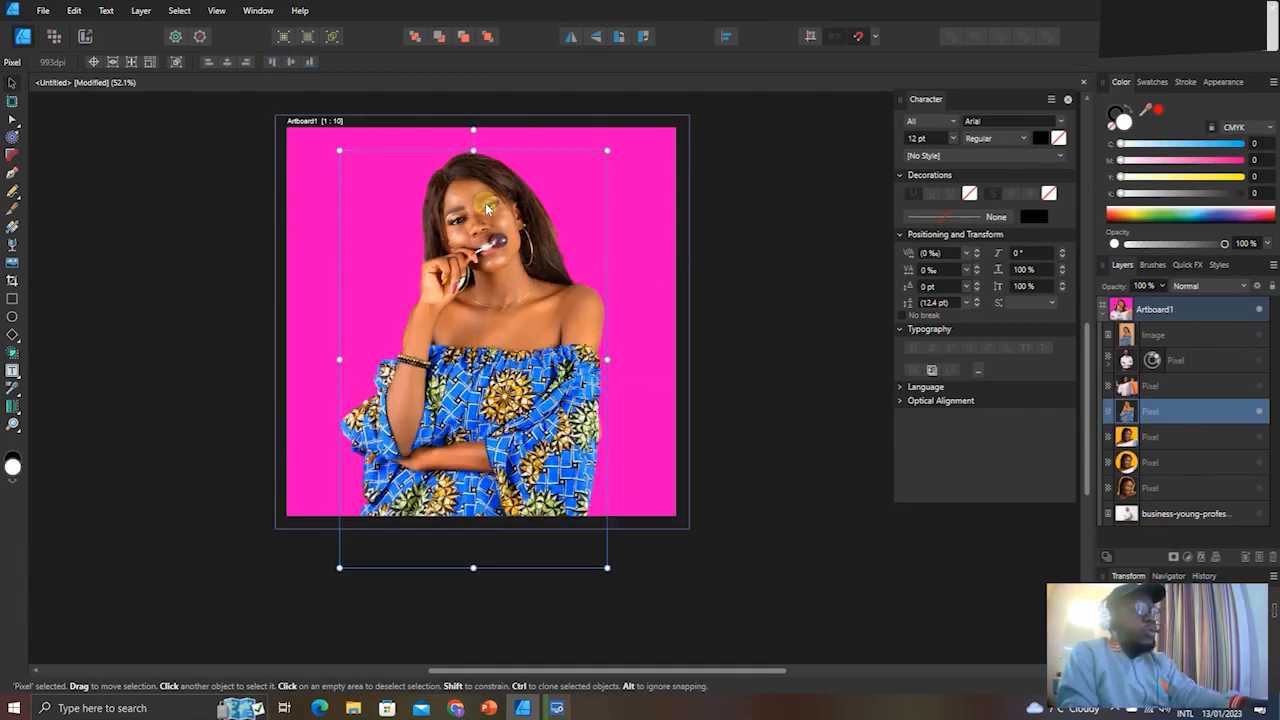
{"action": "key", "text": "ctrl+shift+z"}
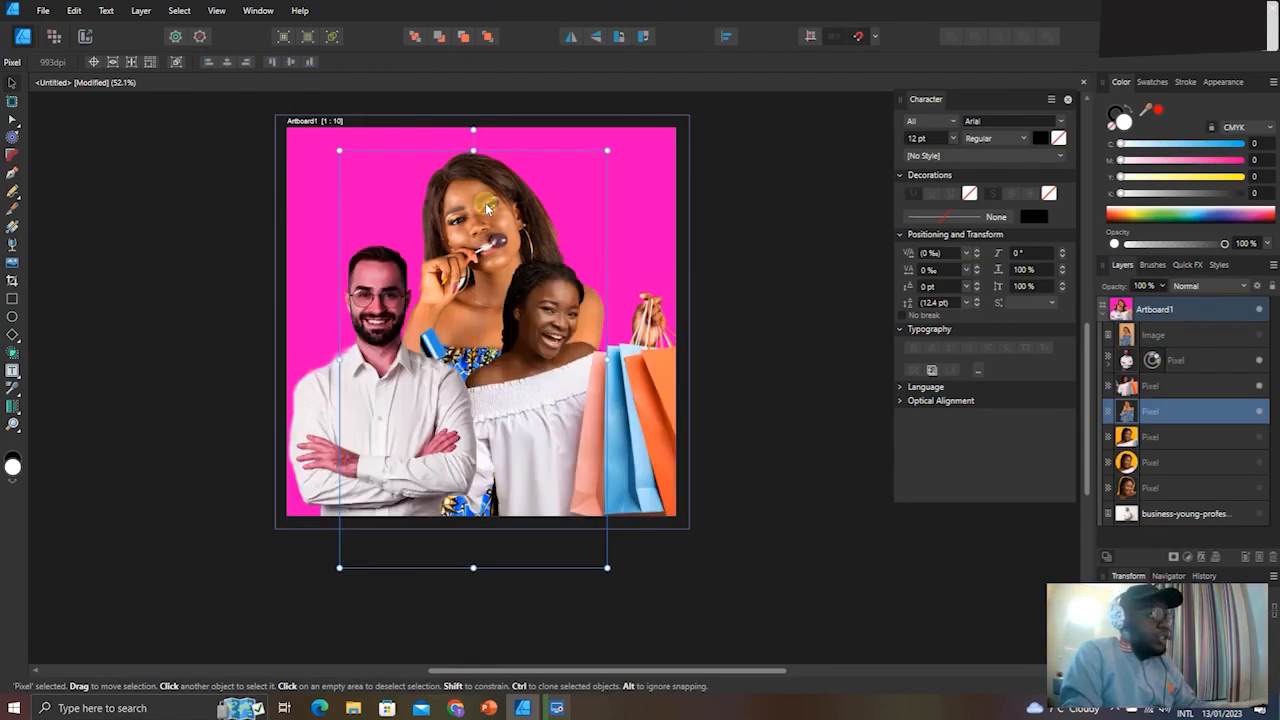
Switch to the Pixel Persona, select the man and the woman in the patterned dress in turn, and clear the selection.
{"action": "left_click", "coordinate": [54, 36]}
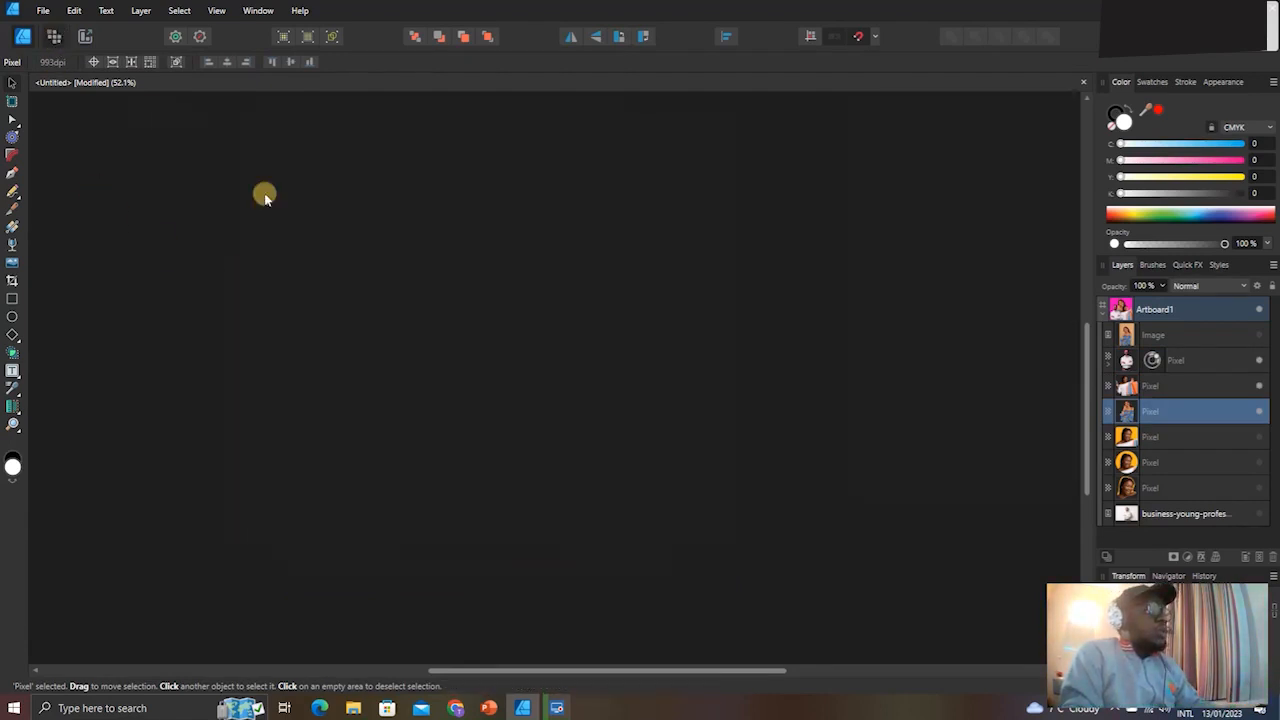
{"action": "left_click", "coordinate": [425, 388]}
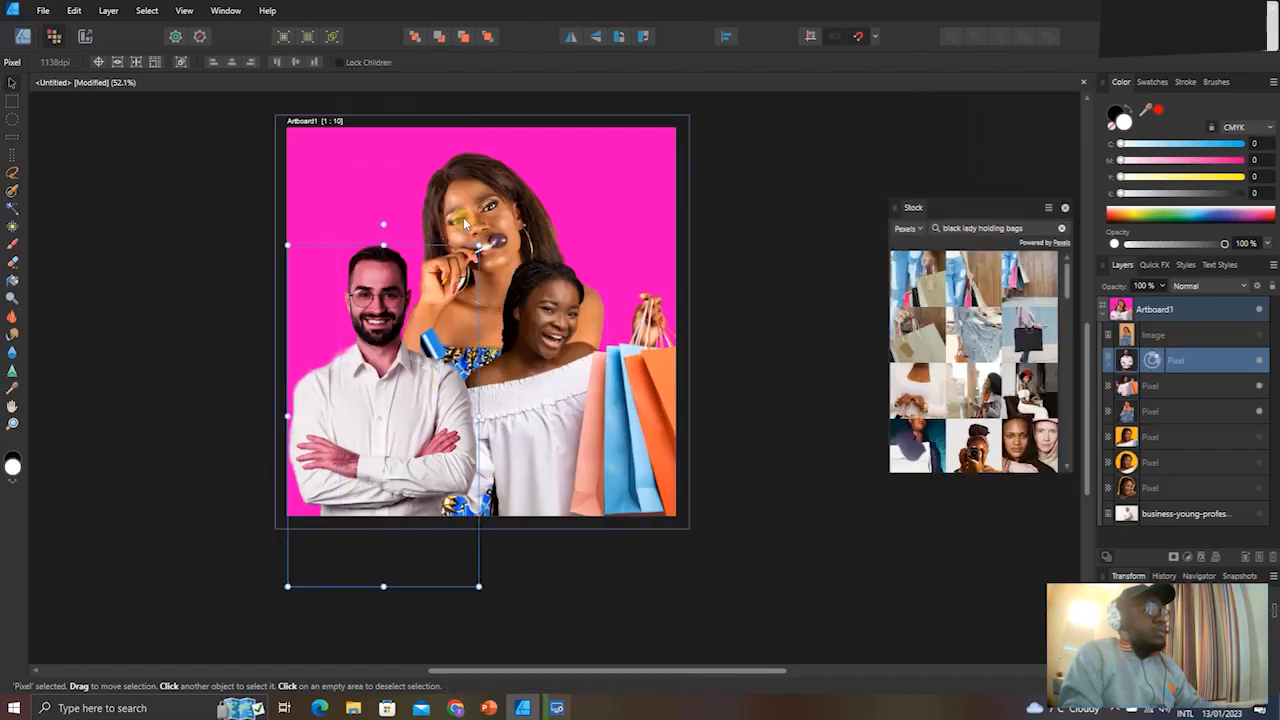
{"action": "left_click", "coordinate": [465, 225]}
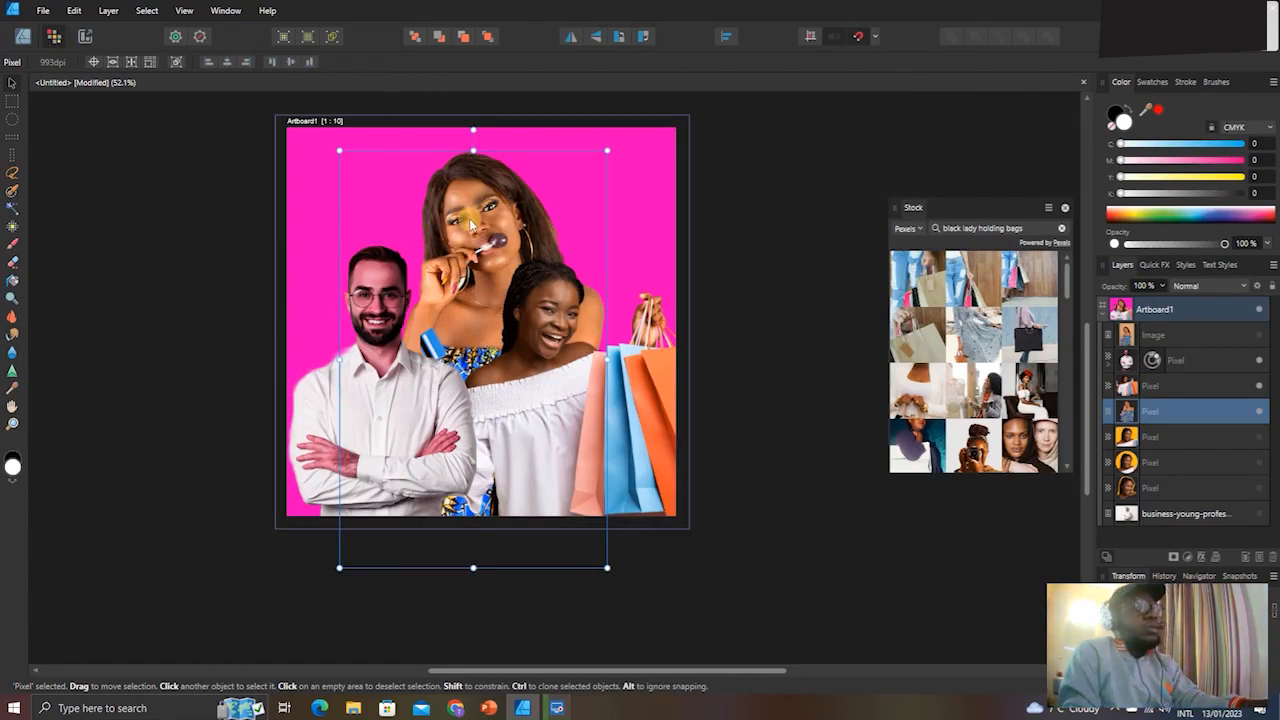
{"action": "left_click", "coordinate": [270, 248]}
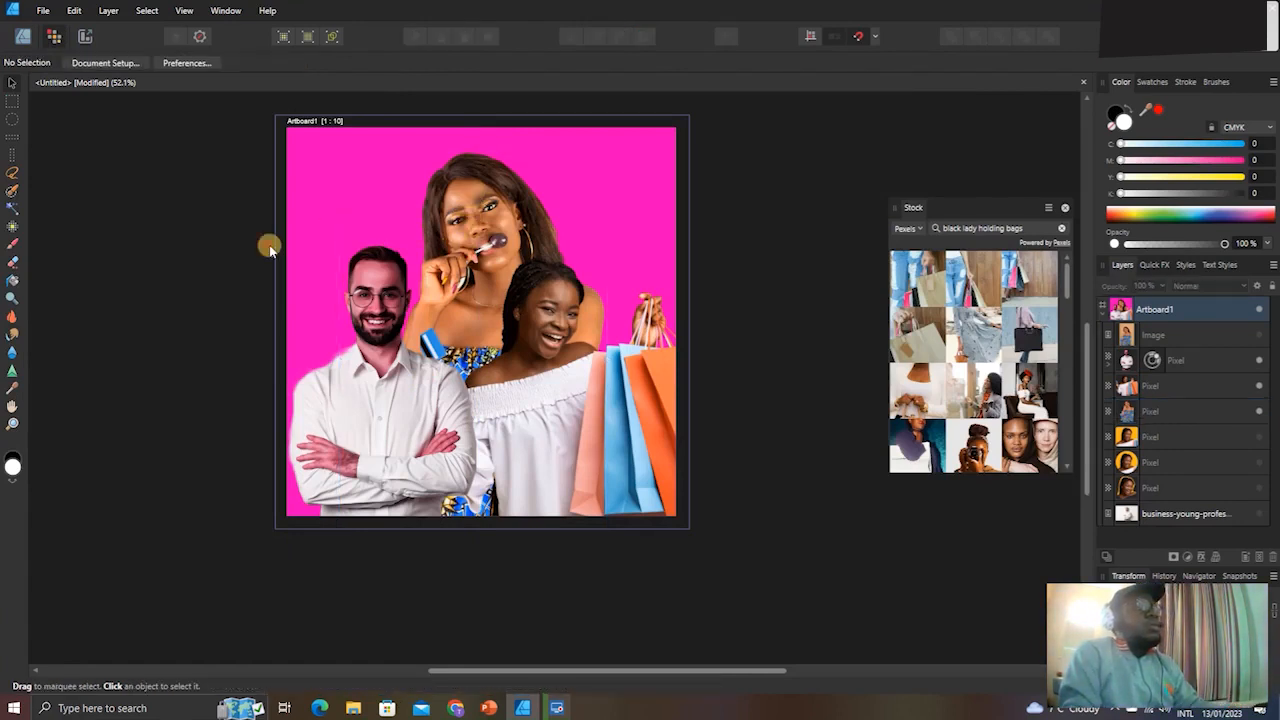
Select the woman in the patterned dress, return to the Designer Persona and hide the other two people.
{"action": "left_click", "coordinate": [457, 211]}
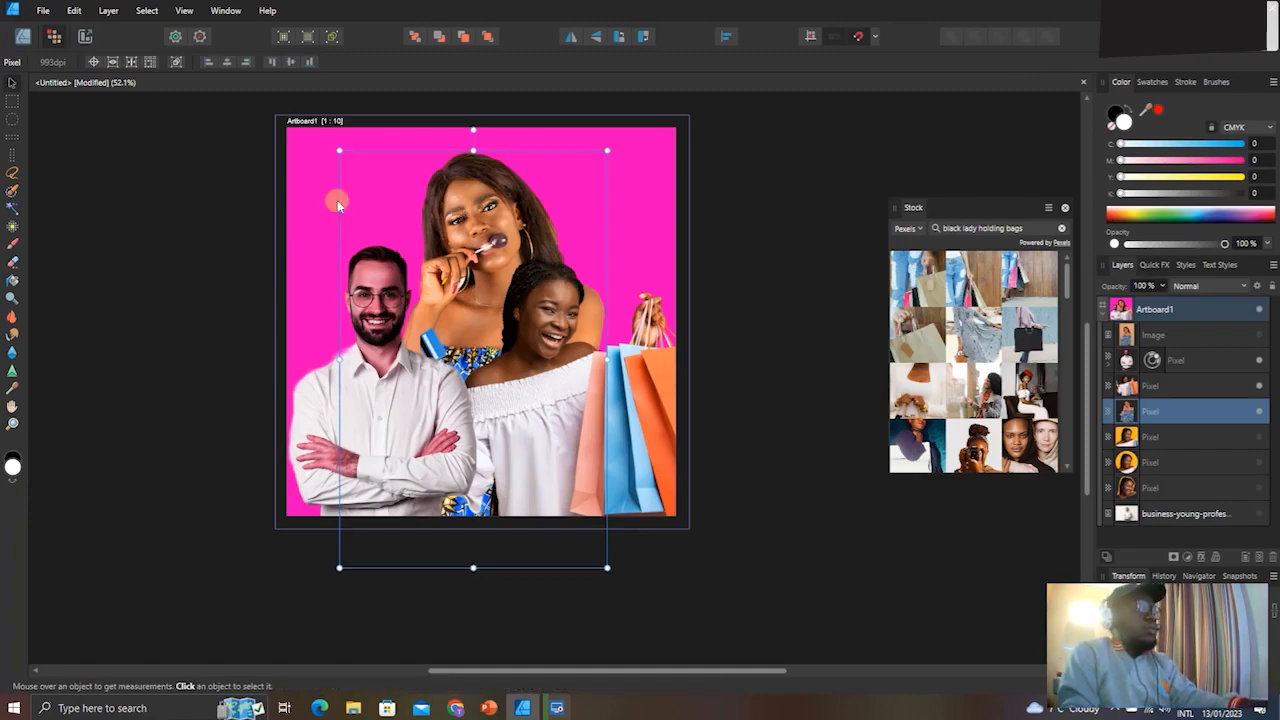
{"action": "left_click", "coordinate": [21, 39]}
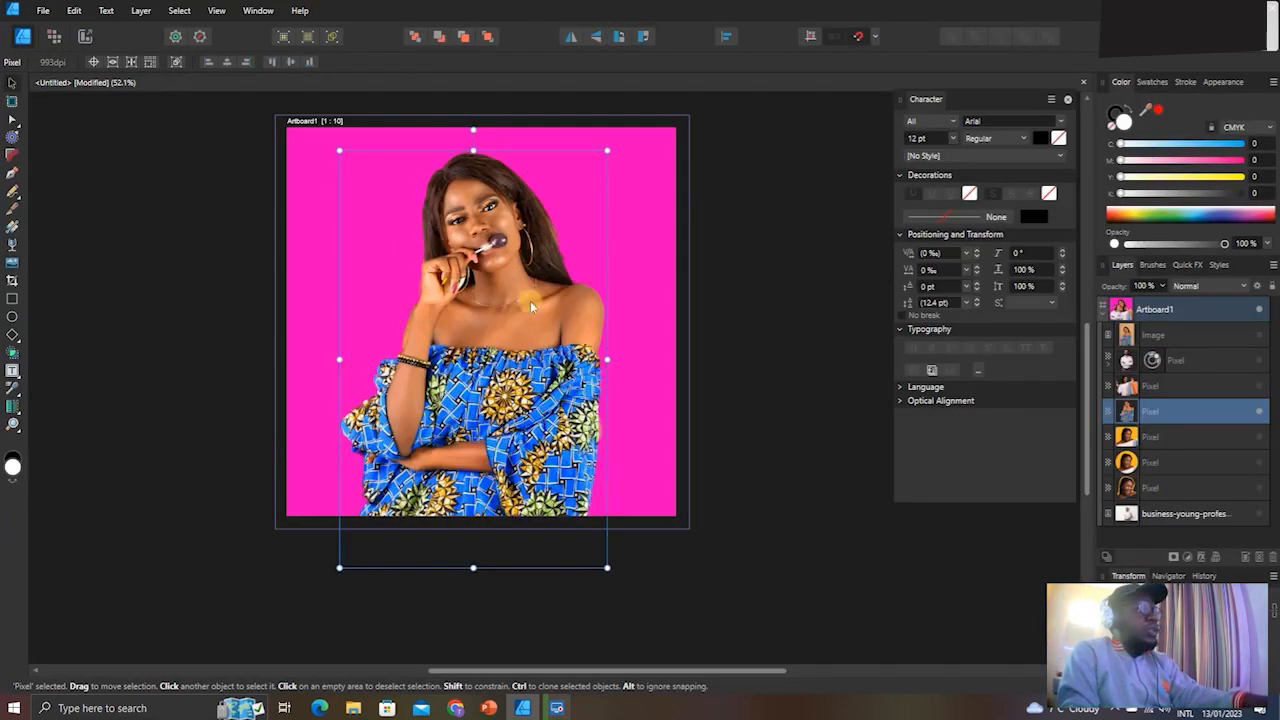
Apply a Black & White adjustment with red at 31% to the woman in the patterned dress, and move her slightly down.
{"action": "left_click", "coordinate": [1192, 557]}
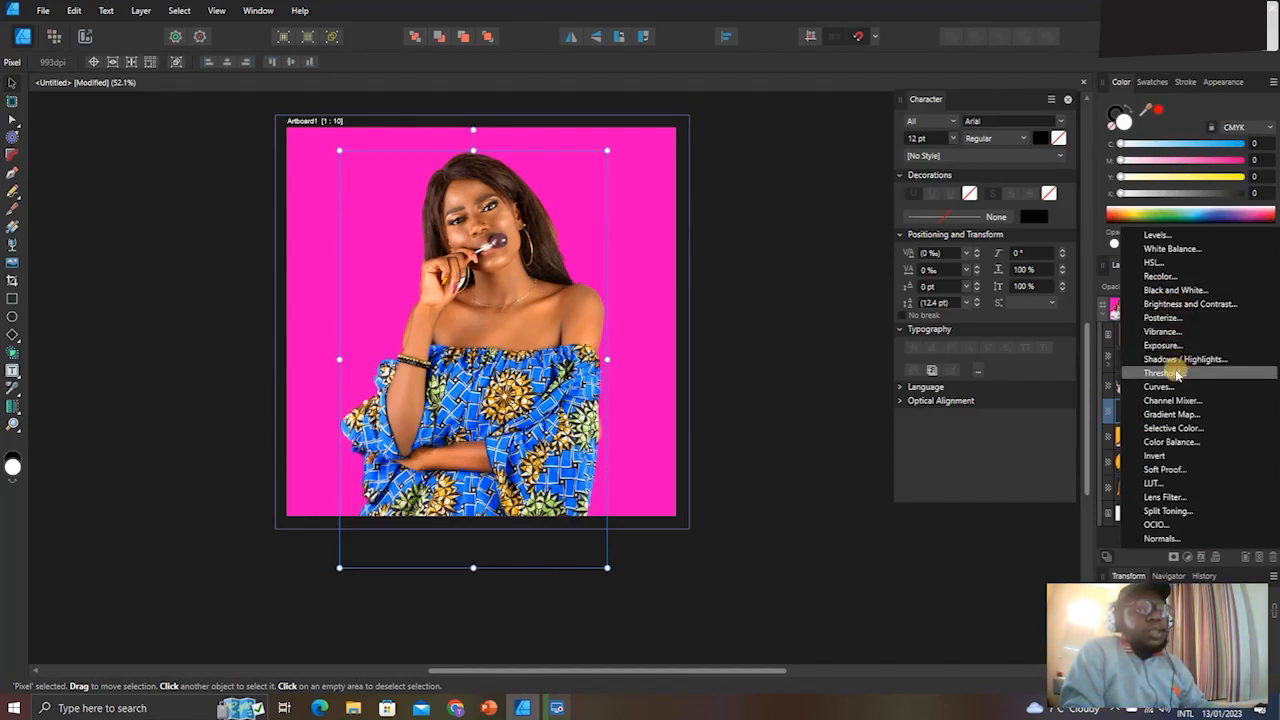
{"action": "left_click", "coordinate": [1170, 290]}
{"action": "left_click_drag", "start_coordinate": [810, 374], "coordinate": [792, 377]}
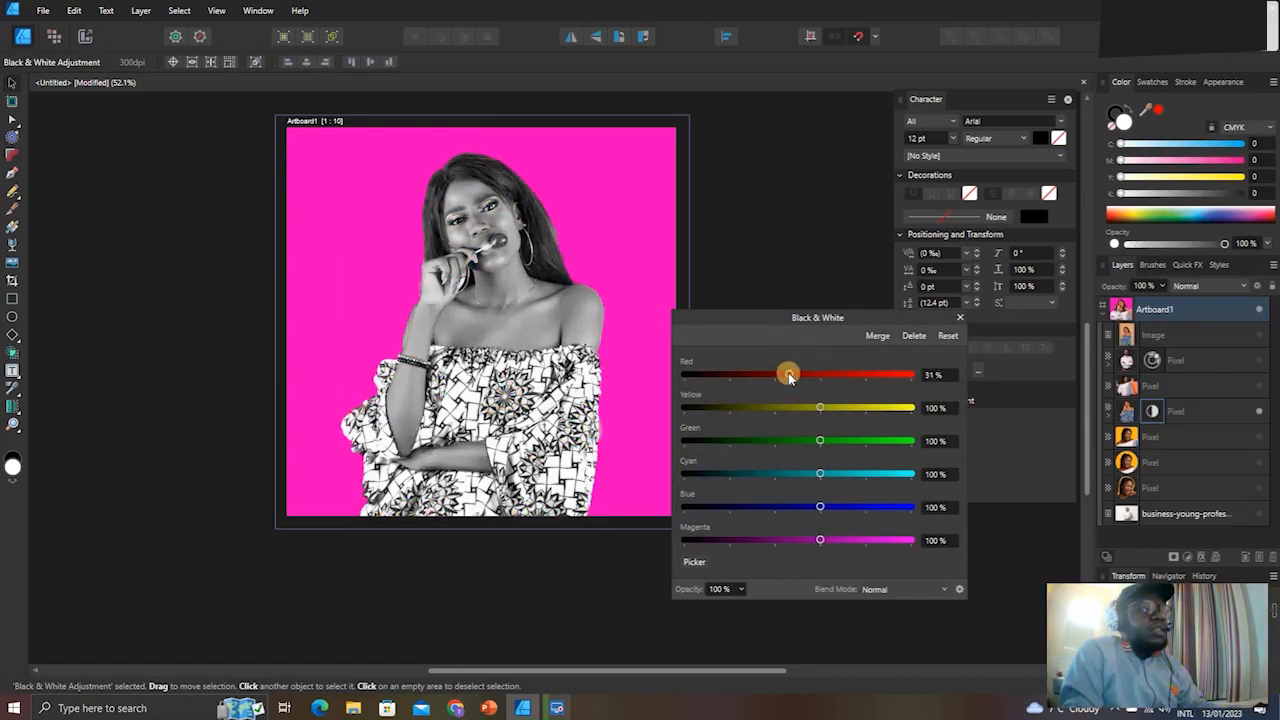
{"action": "left_click", "coordinate": [957, 318]}
{"action": "left_click", "coordinate": [519, 338]}
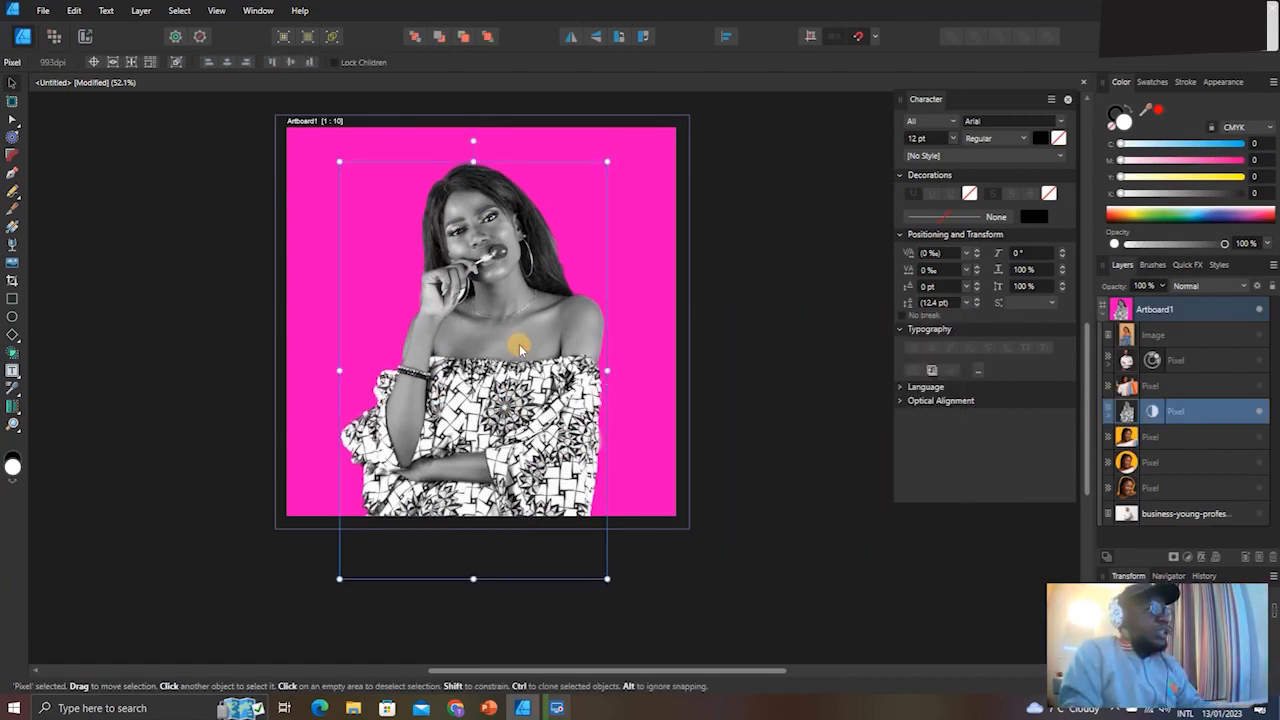
Duplicate the black-and-white woman, try shifting the copy slightly sideways to show the one beneath, and undo the shift.
{"action": "key", "text": "ctrl+j"}
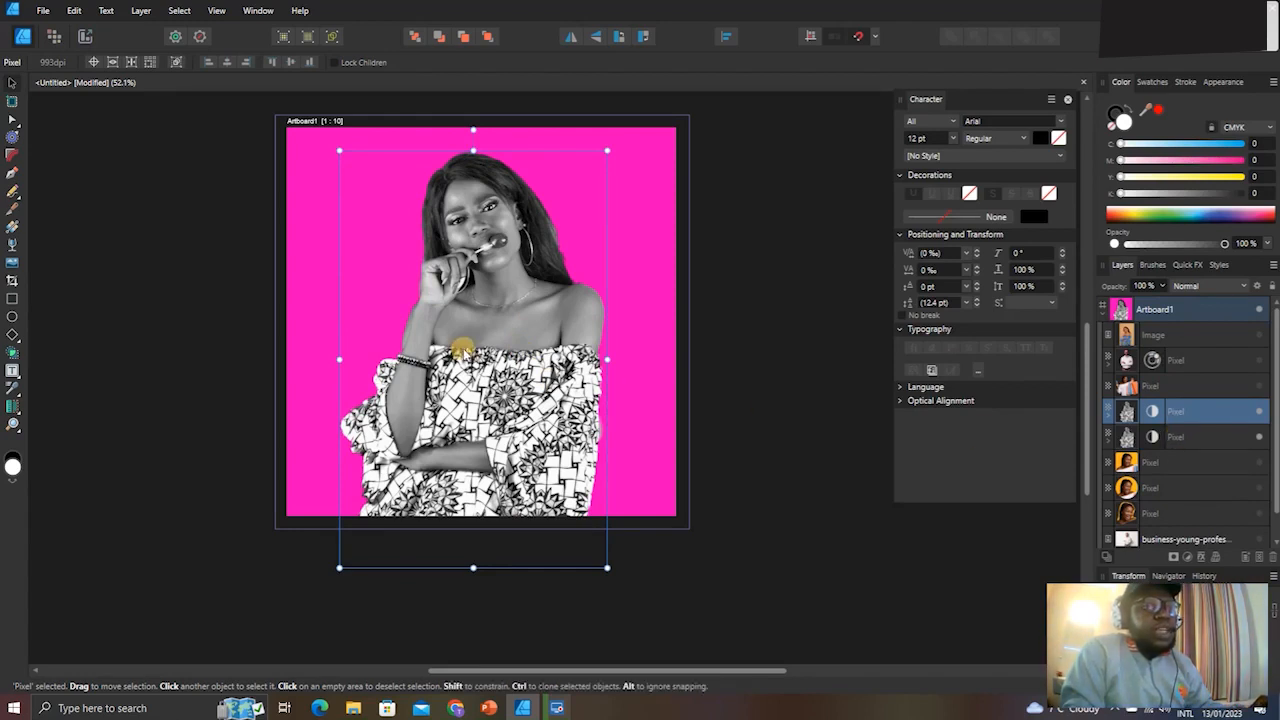
{"action": "left_click_drag", "start_coordinate": [497, 310], "coordinate": [482, 313]}
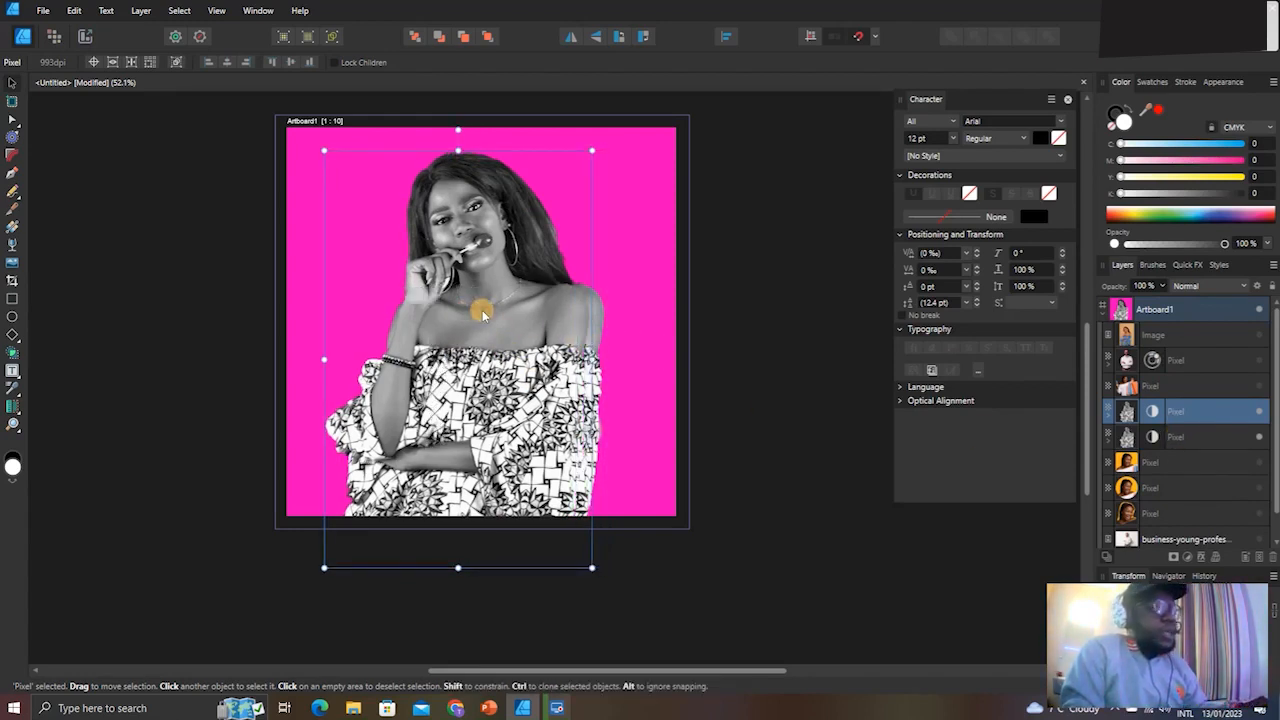
{"action": "key", "text": "ctrl+z"}
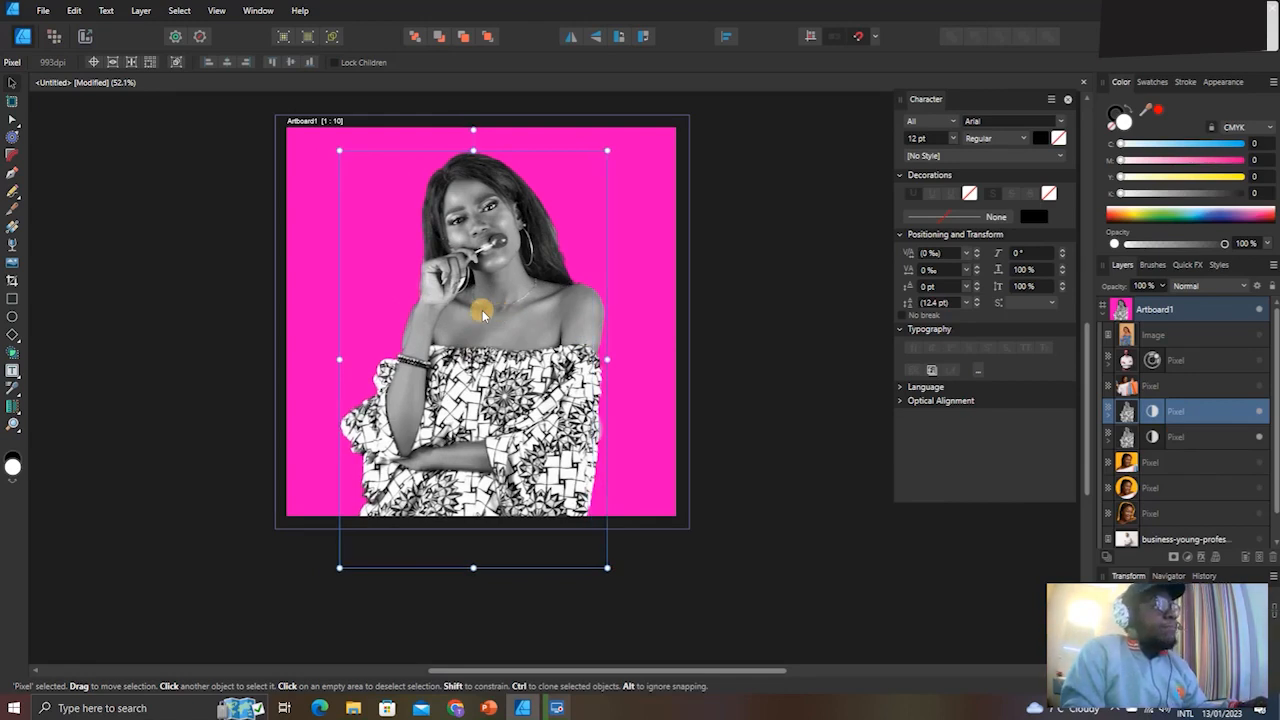
{"action": "left_click", "coordinate": [1188, 557]}
{"action": "left_click", "coordinate": [1188, 557]}
{"action": "left_click", "coordinate": [1188, 557]}
{"action": "left_click", "coordinate": [1003, 533]}
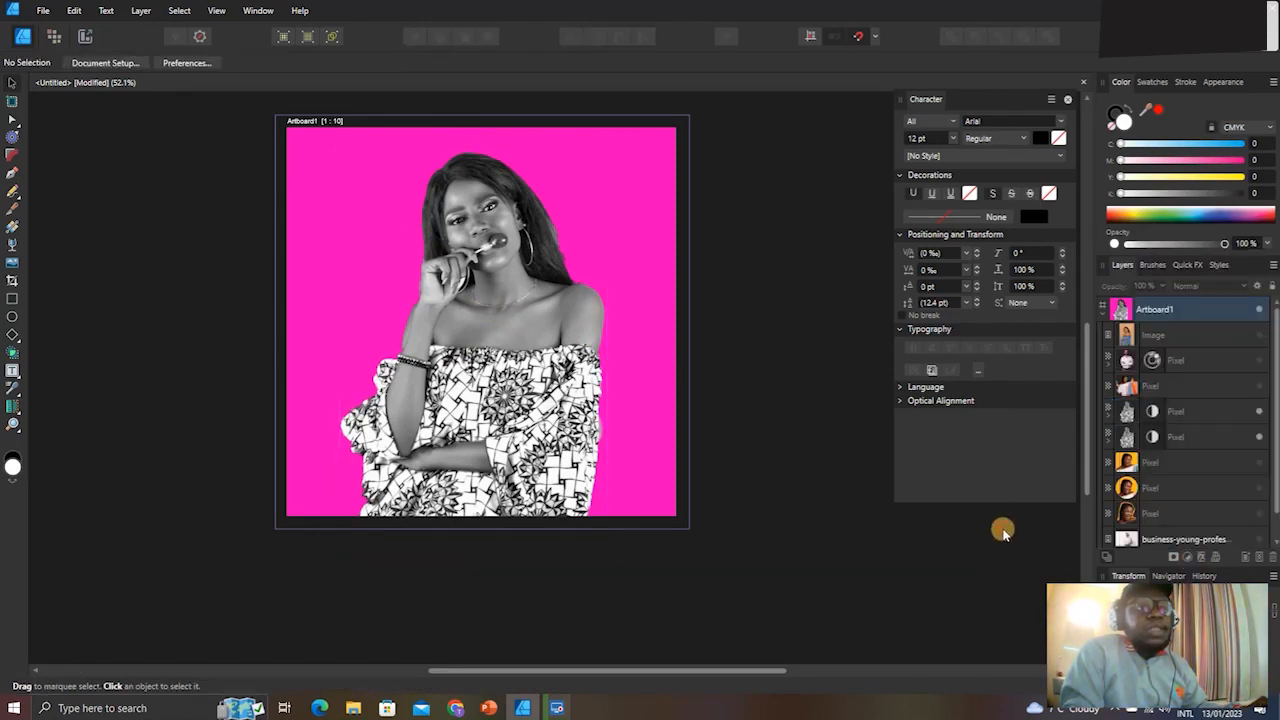
Delete the Black & White adjustment from the upper copy of the woman, then try a small sideways shift and undo it.
{"action": "left_click", "coordinate": [1173, 415]}
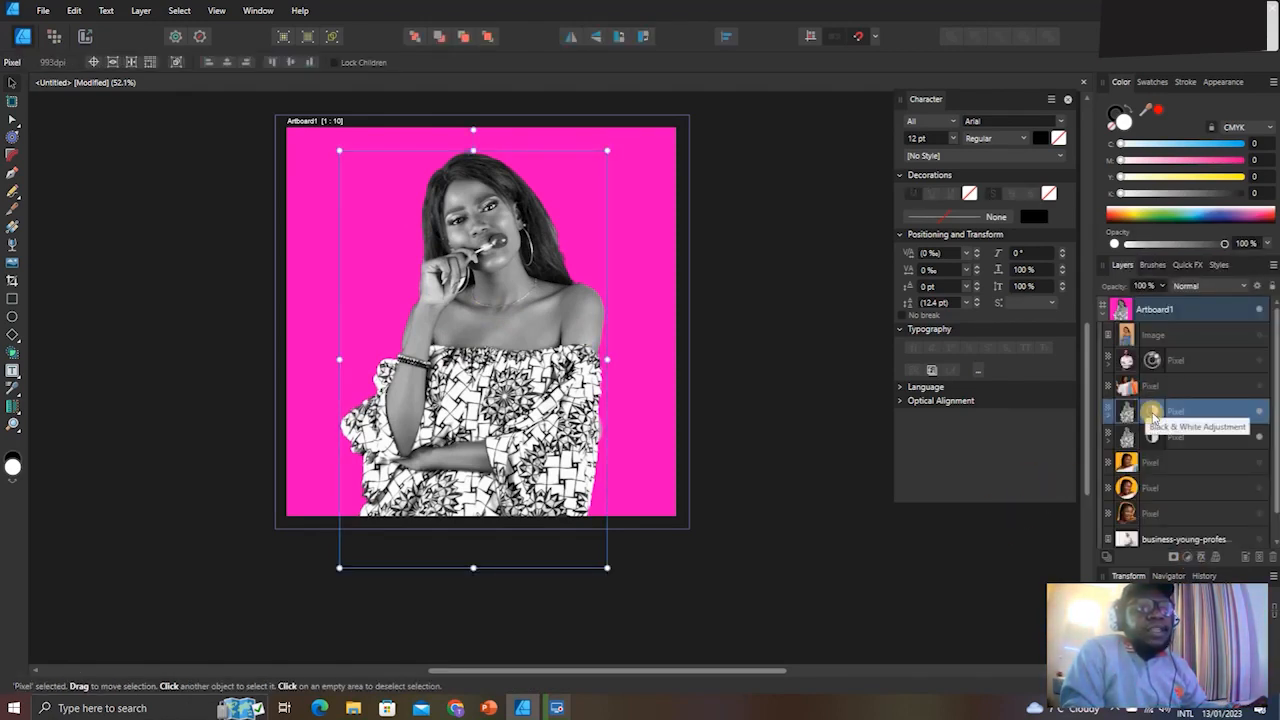
{"action": "double_click", "coordinate": [1152, 412]}
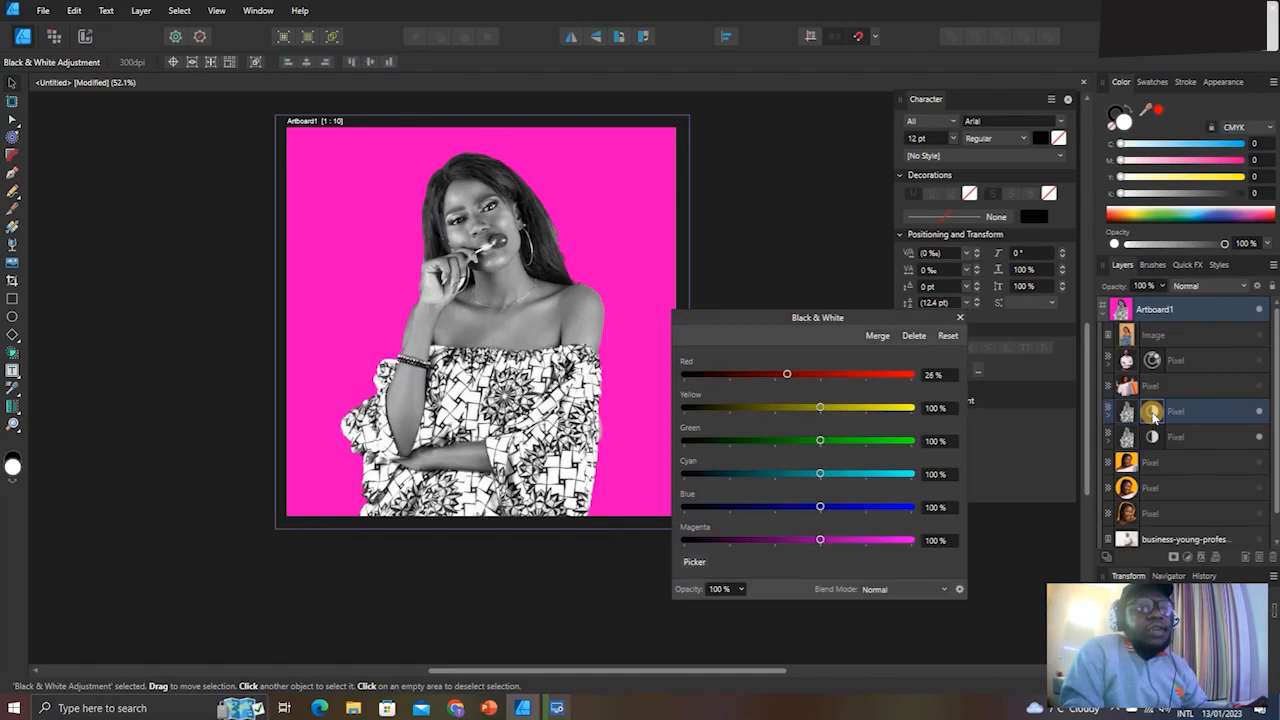
{"action": "left_click", "coordinate": [914, 335]}
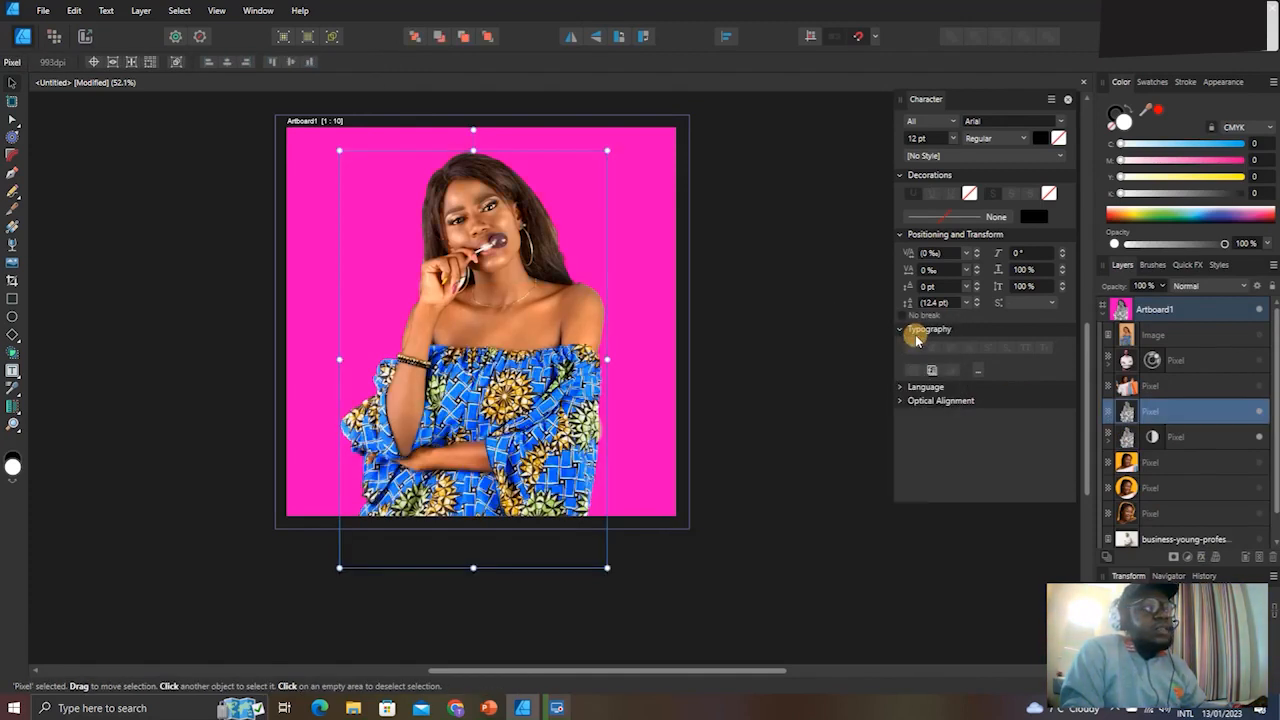
{"action": "left_click_drag", "start_coordinate": [537, 330], "coordinate": [529, 330]}
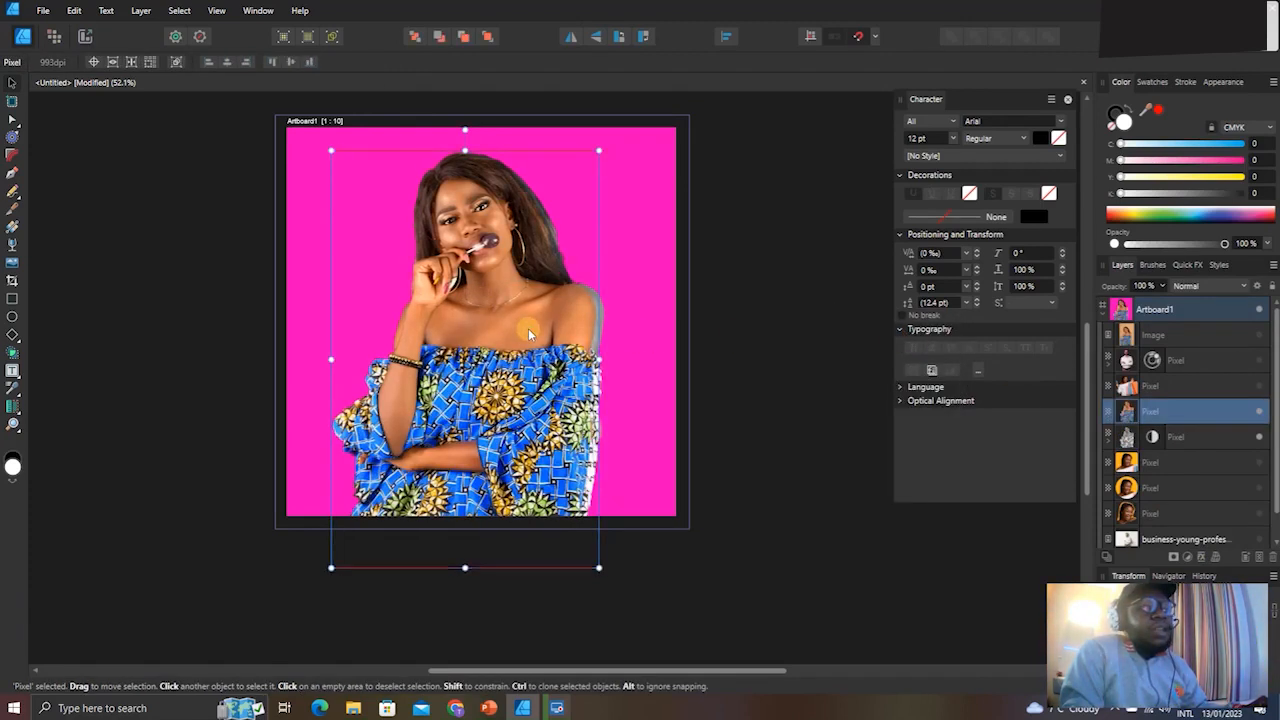
{"action": "key", "text": "ctrl+z"}
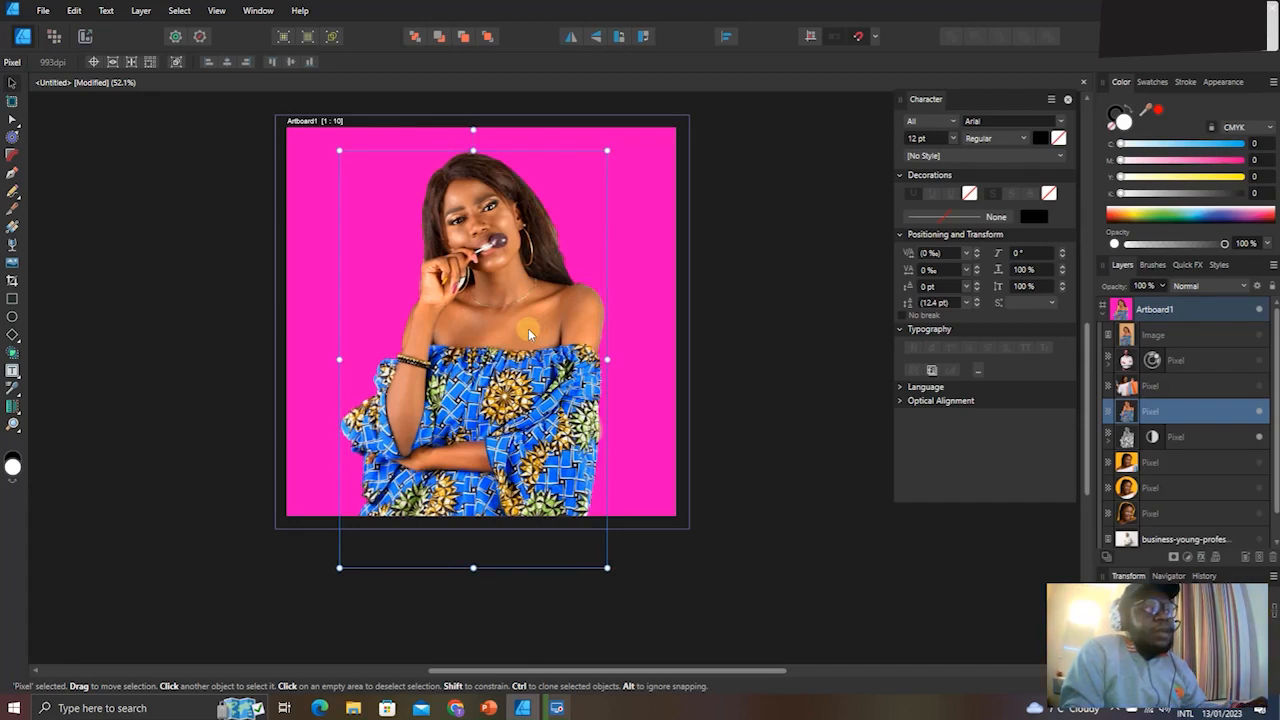
Apply a Recolor adjustment with the hue at 35° to the upper copy of the woman.
{"action": "left_click", "coordinate": [1190, 557]}
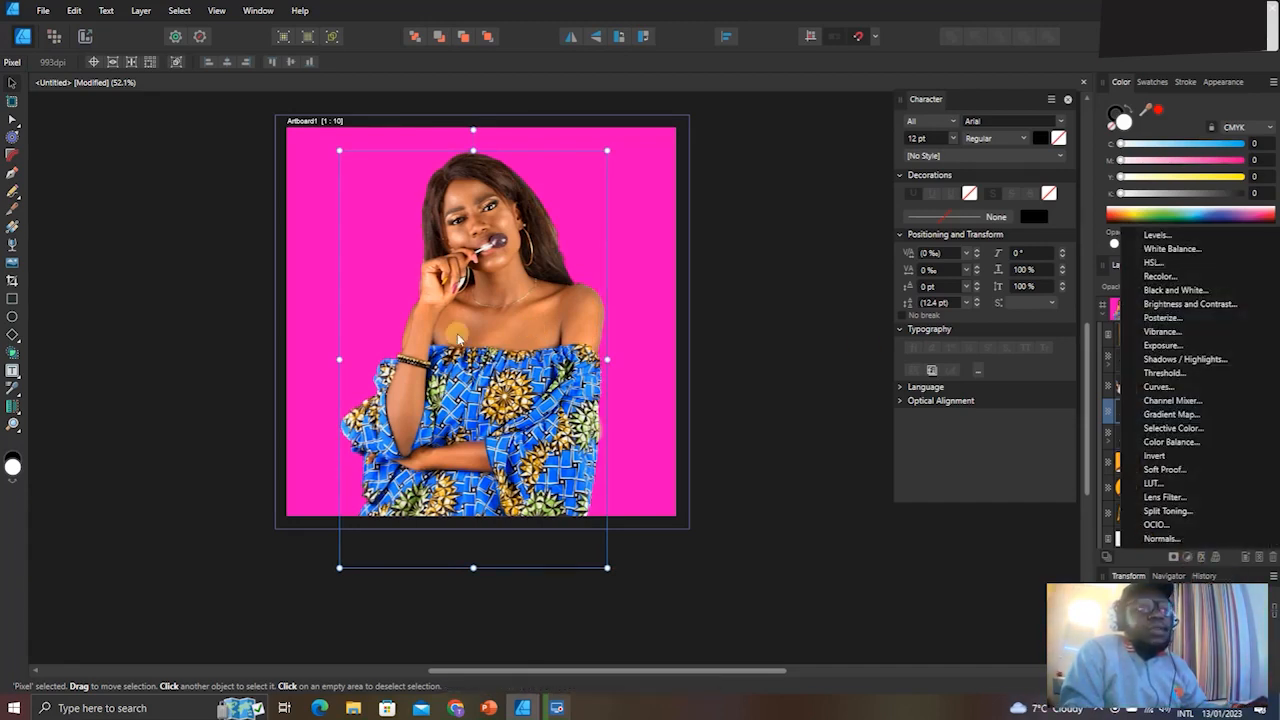
{"action": "left_click", "coordinate": [1198, 274]}
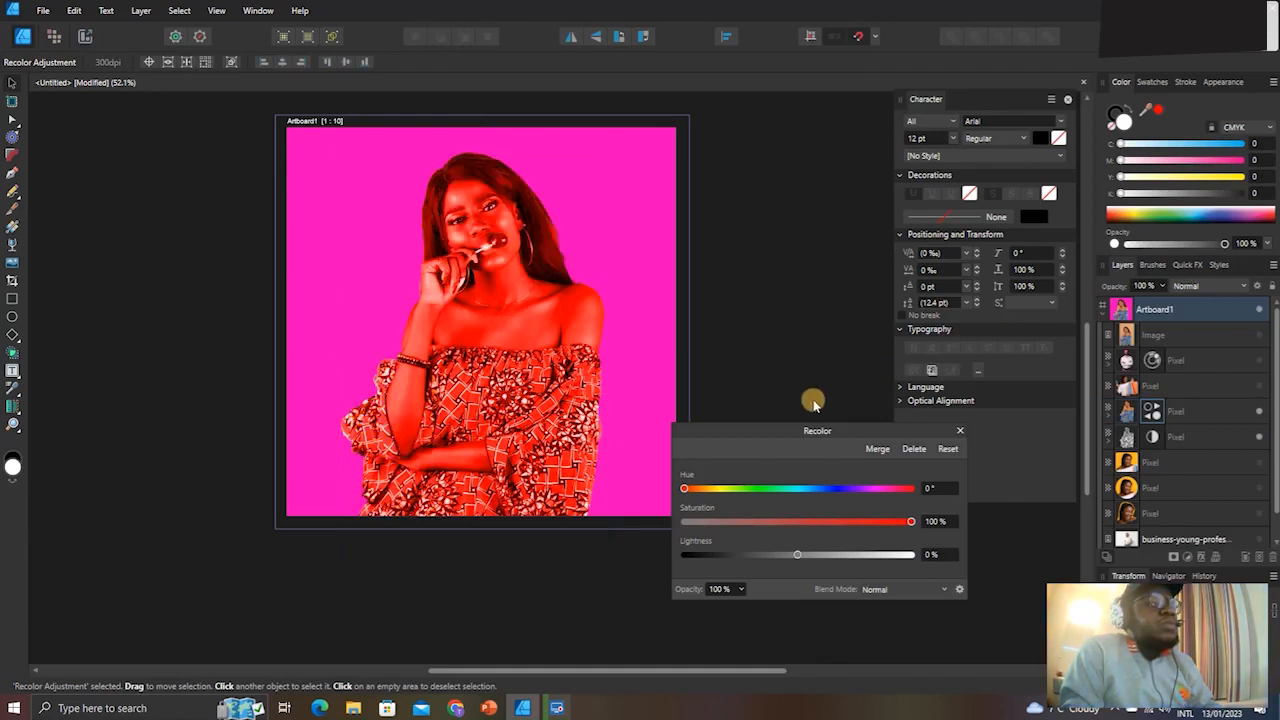
{"action": "left_click_drag", "start_coordinate": [755, 490], "coordinate": [708, 495]}
{"action": "left_click_drag", "start_coordinate": [711, 495], "coordinate": [707, 492]}
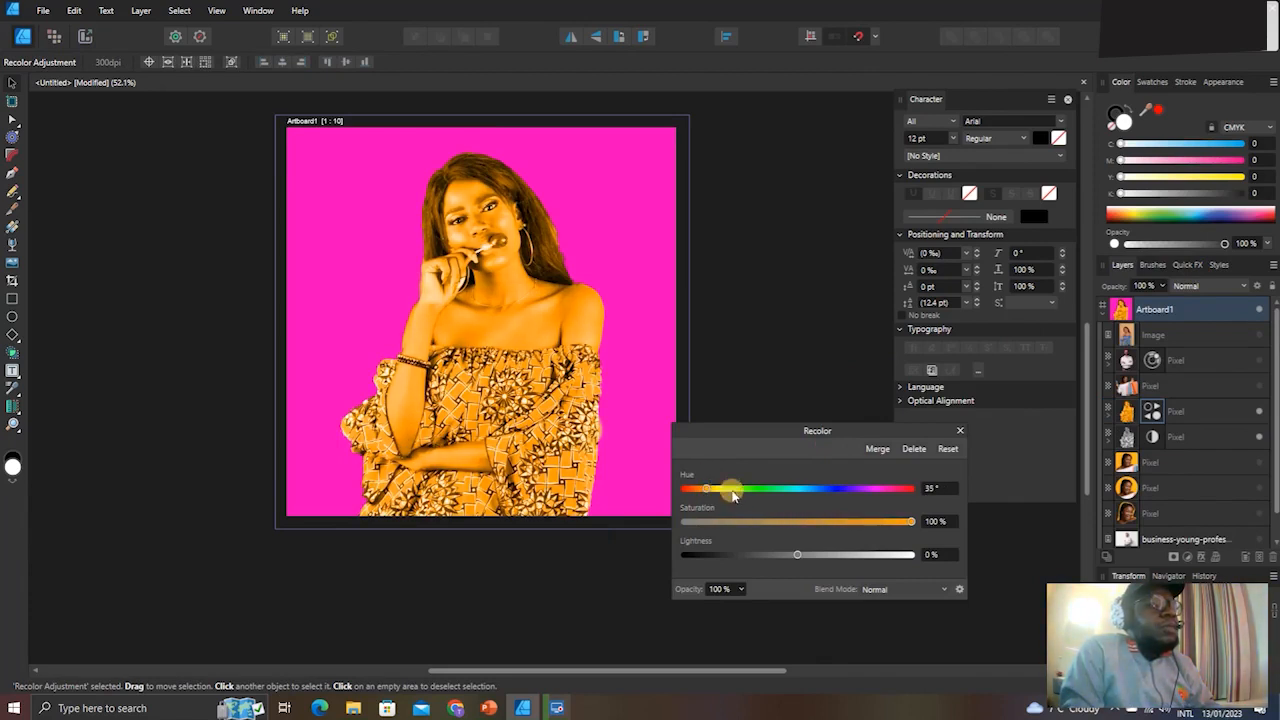
Preview blend modes for the Recolor adjustment on the woman's layer, leave the mode at Normal, and delete the adjustment.
{"action": "left_click", "coordinate": [899, 589]}
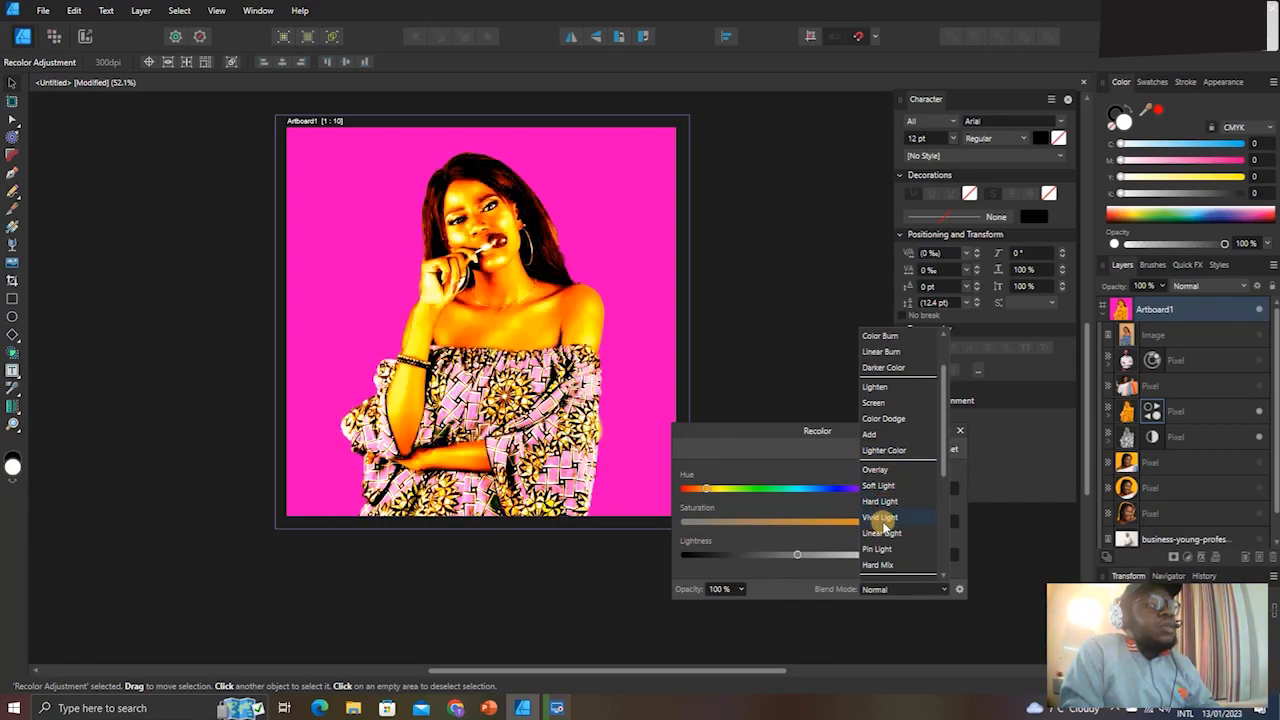
{"action": "left_click", "coordinate": [789, 453]}
{"action": "left_click", "coordinate": [913, 449]}
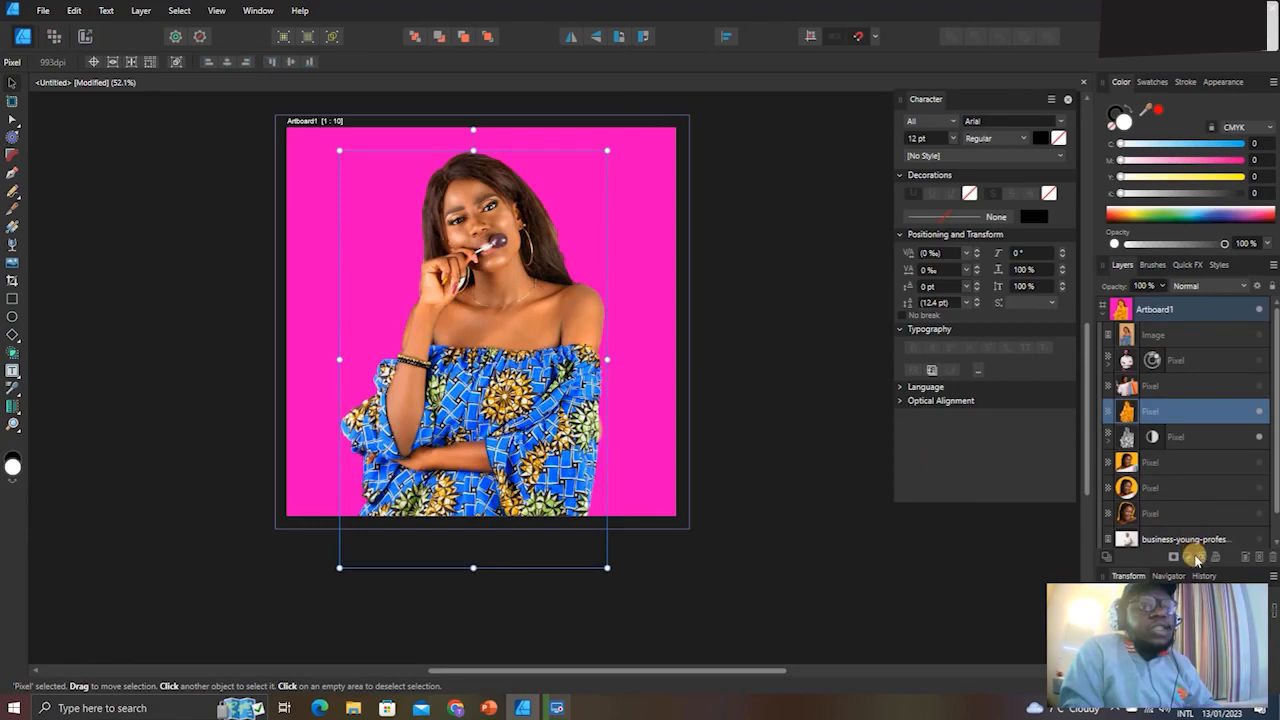
Add an HSL adjustment to the woman's layer with an overall hue shift of about 21.4° and a saturation shift of 57%.
{"action": "left_click", "coordinate": [1190, 557]}
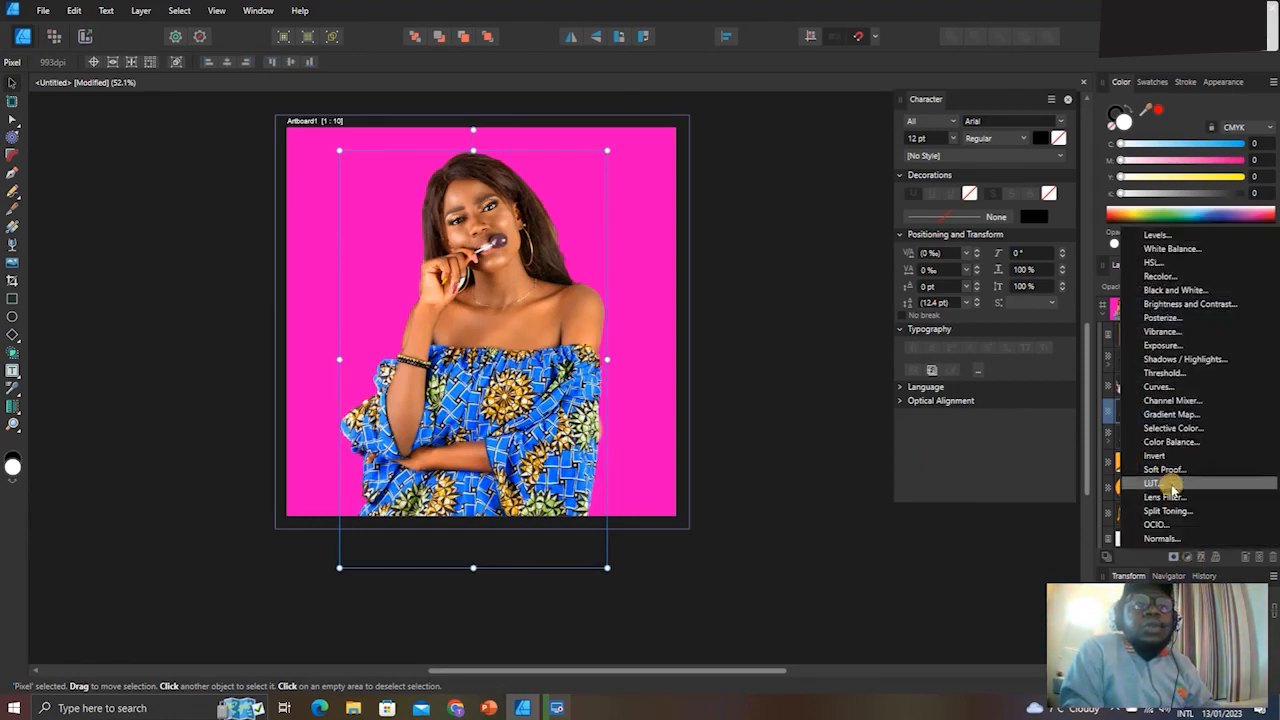
{"action": "left_click", "coordinate": [1157, 263]}
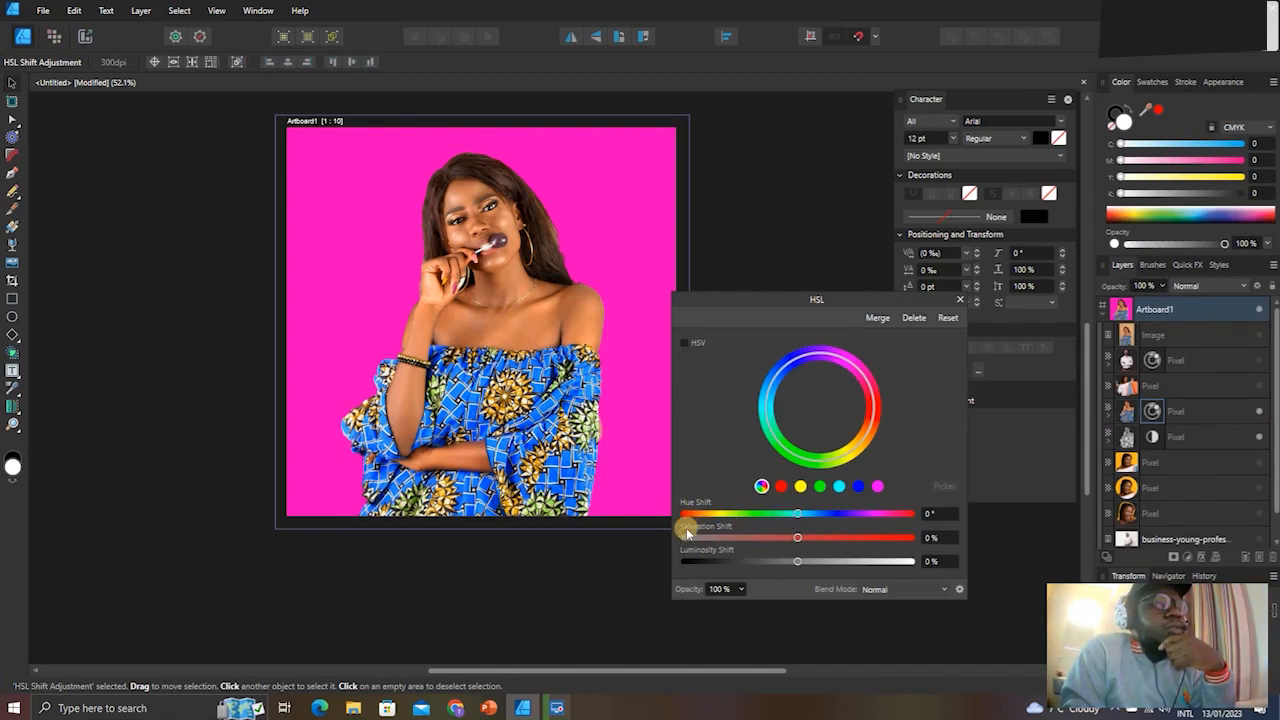
{"action": "left_click_drag", "start_coordinate": [793, 516], "coordinate": [762, 522]}
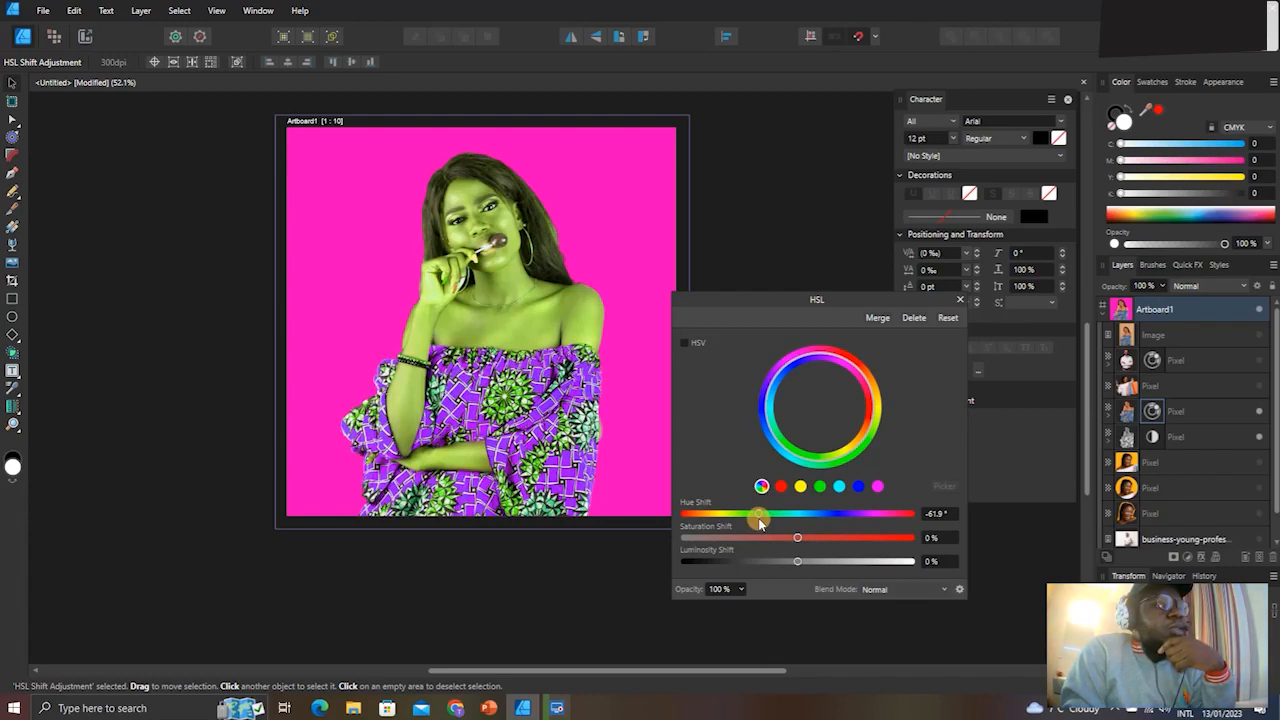
{"action": "left_click_drag", "start_coordinate": [744, 525], "coordinate": [740, 523]}
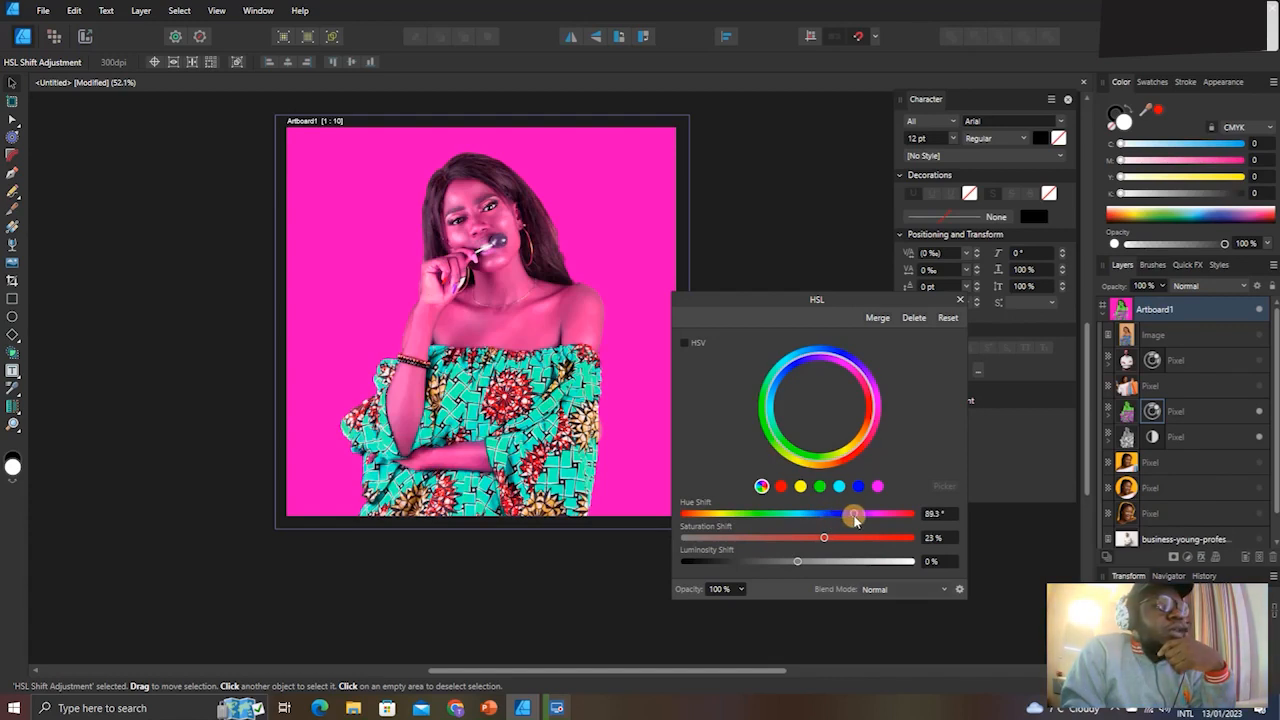
{"action": "left_click_drag", "start_coordinate": [855, 519], "coordinate": [868, 520]}
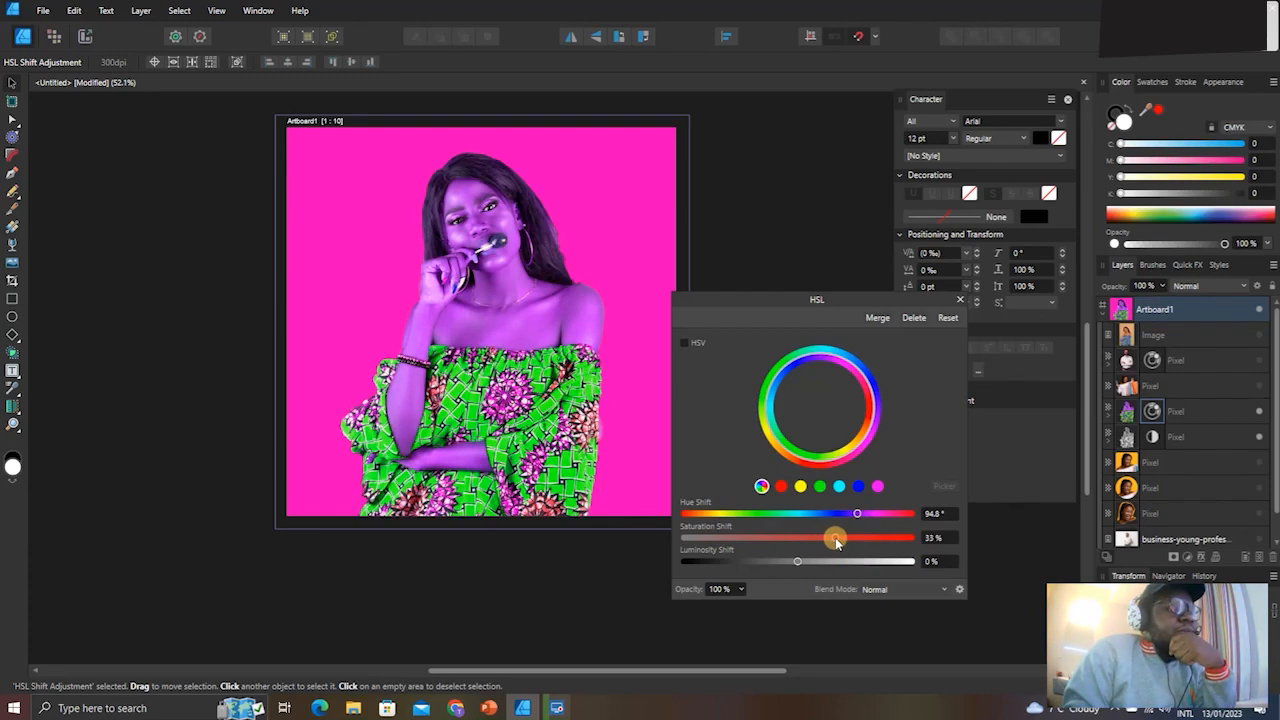
{"action": "left_click_drag", "start_coordinate": [836, 541], "coordinate": [842, 545]}
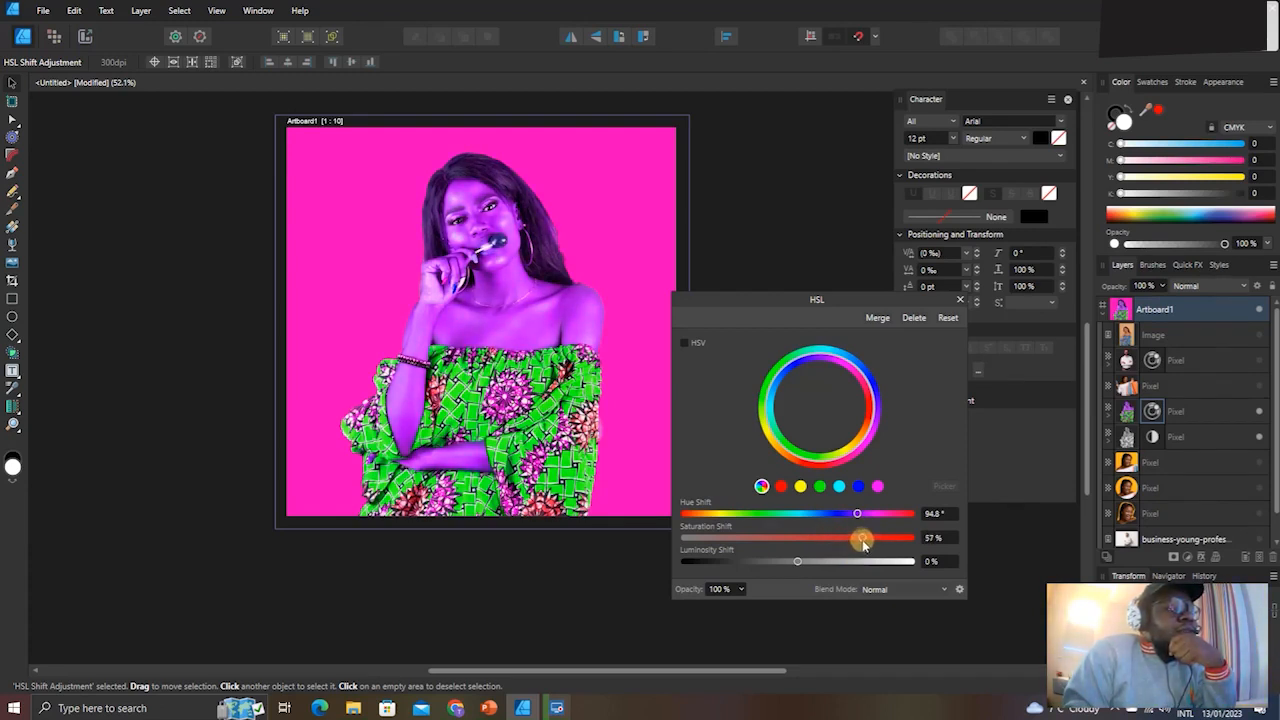
{"action": "left_click_drag", "start_coordinate": [857, 515], "coordinate": [811, 514]}
In the HSL adjustment, shift the yellow range's hue by about 25.8° and luminosity by 59%, and increase its saturation shift.
{"action": "left_click", "coordinate": [817, 486]}
{"action": "left_click", "coordinate": [840, 487]}
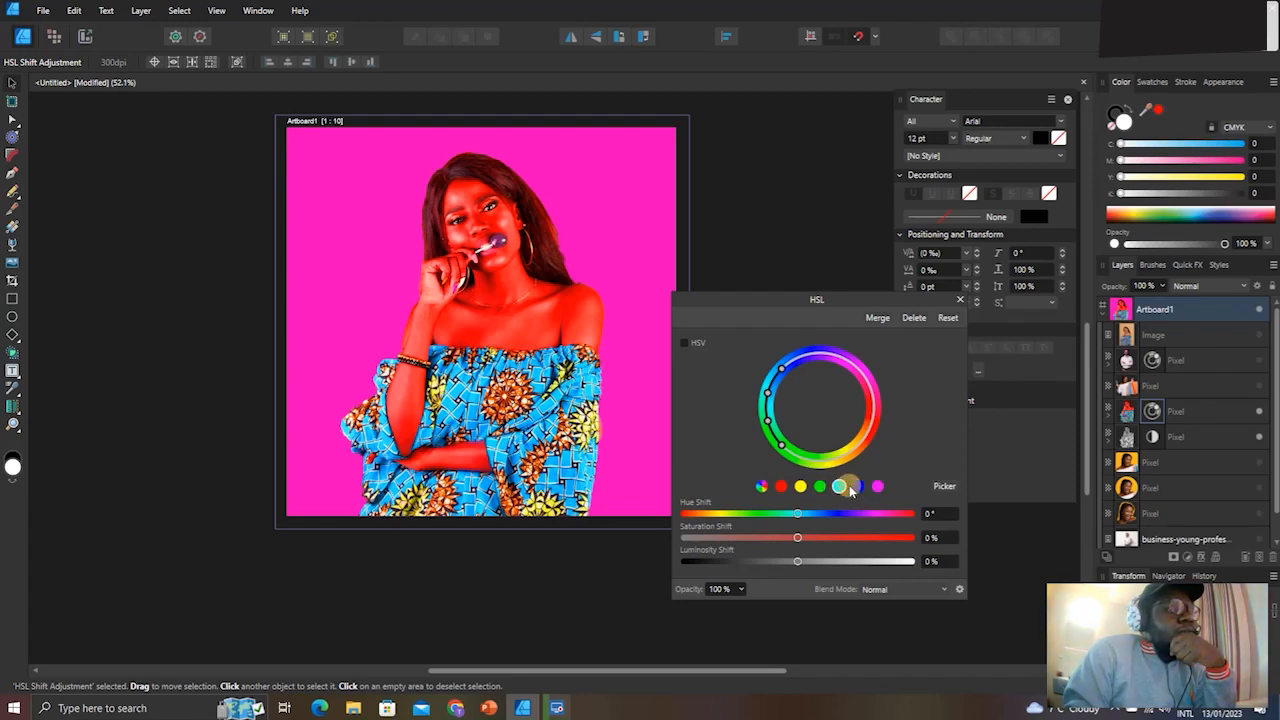
{"action": "left_click", "coordinate": [800, 487]}
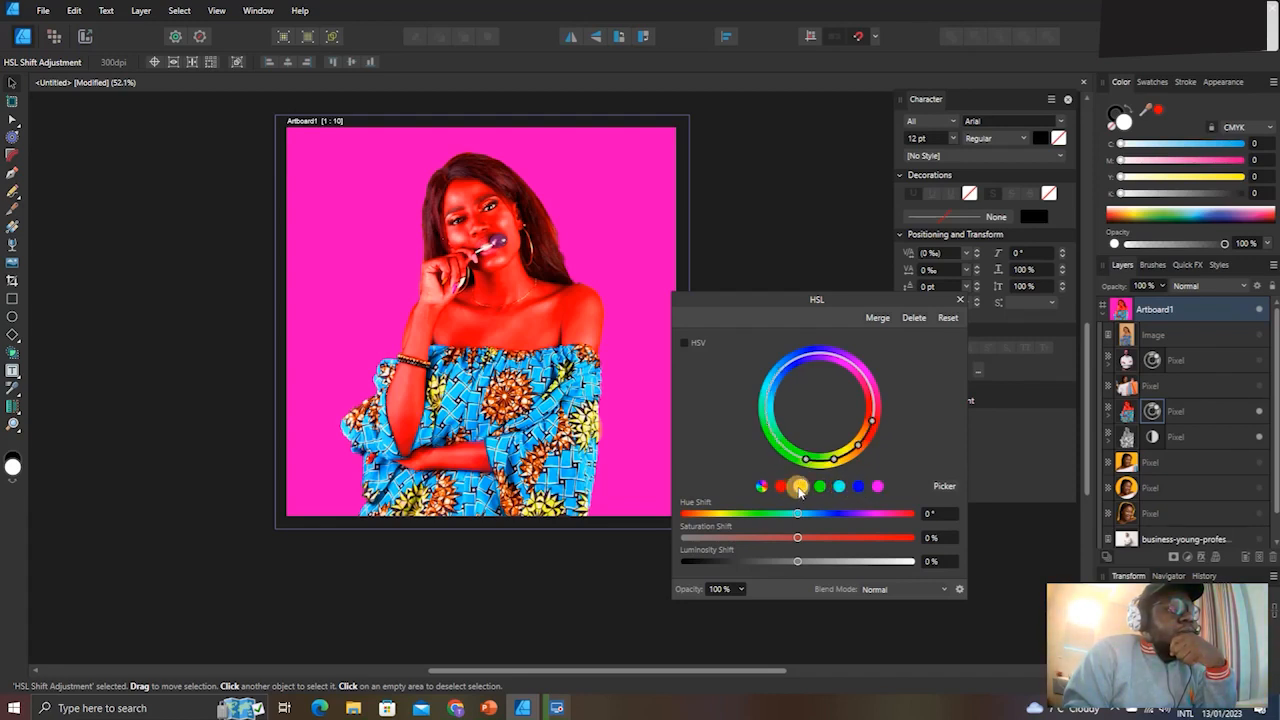
{"action": "mouse_move", "coordinate": [779, 520]}
{"action": "left_mouse_down"}
{"action": "mouse_move", "coordinate": [811, 524]}
{"action": "mouse_move", "coordinate": [766, 523]}
{"action": "left_mouse_up"}
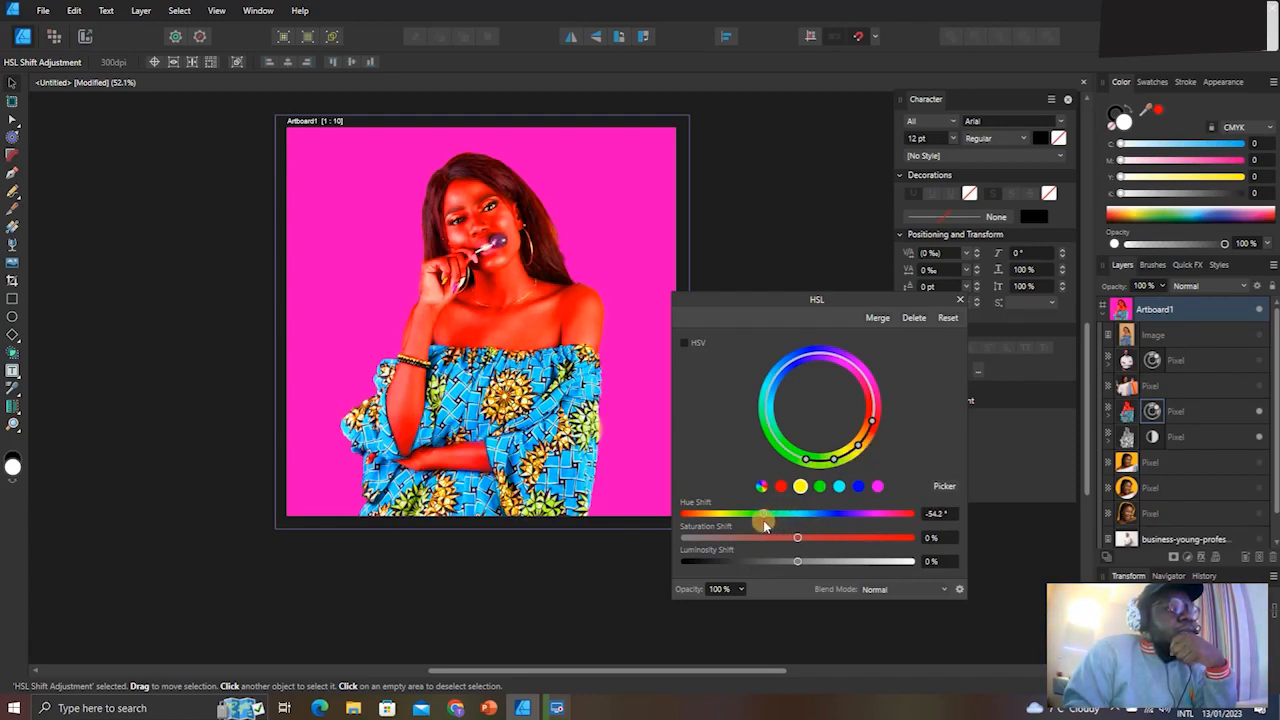
{"action": "left_click_drag", "start_coordinate": [800, 541], "coordinate": [783, 541]}
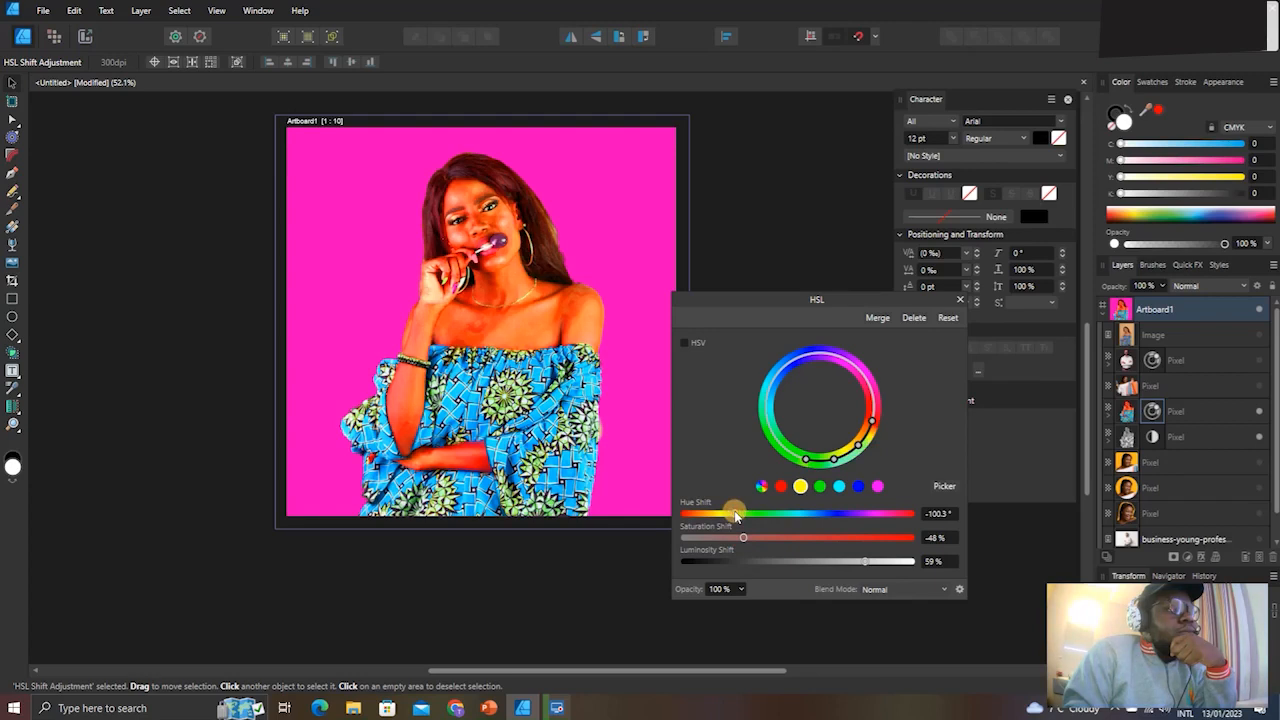
{"action": "left_click_drag", "start_coordinate": [770, 524], "coordinate": [811, 523]}
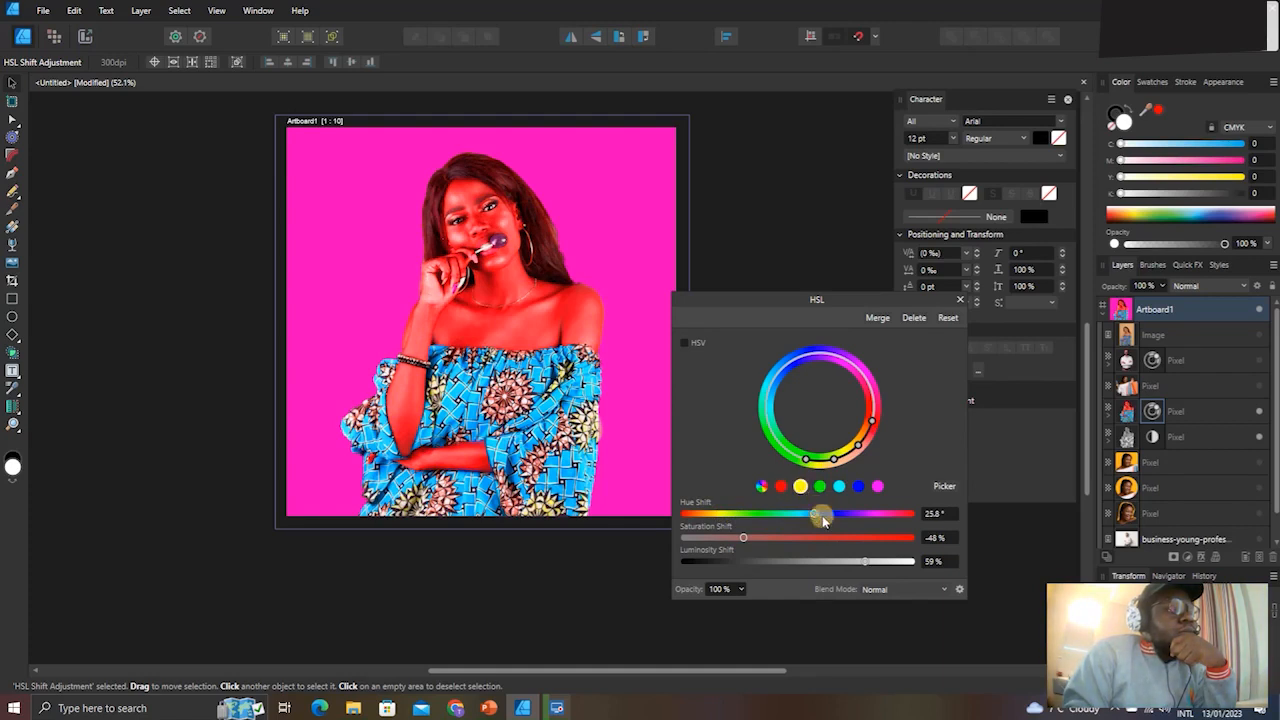
{"action": "left_click_drag", "start_coordinate": [832, 540], "coordinate": [868, 538]}
{"action": "left_click", "coordinate": [960, 302]}
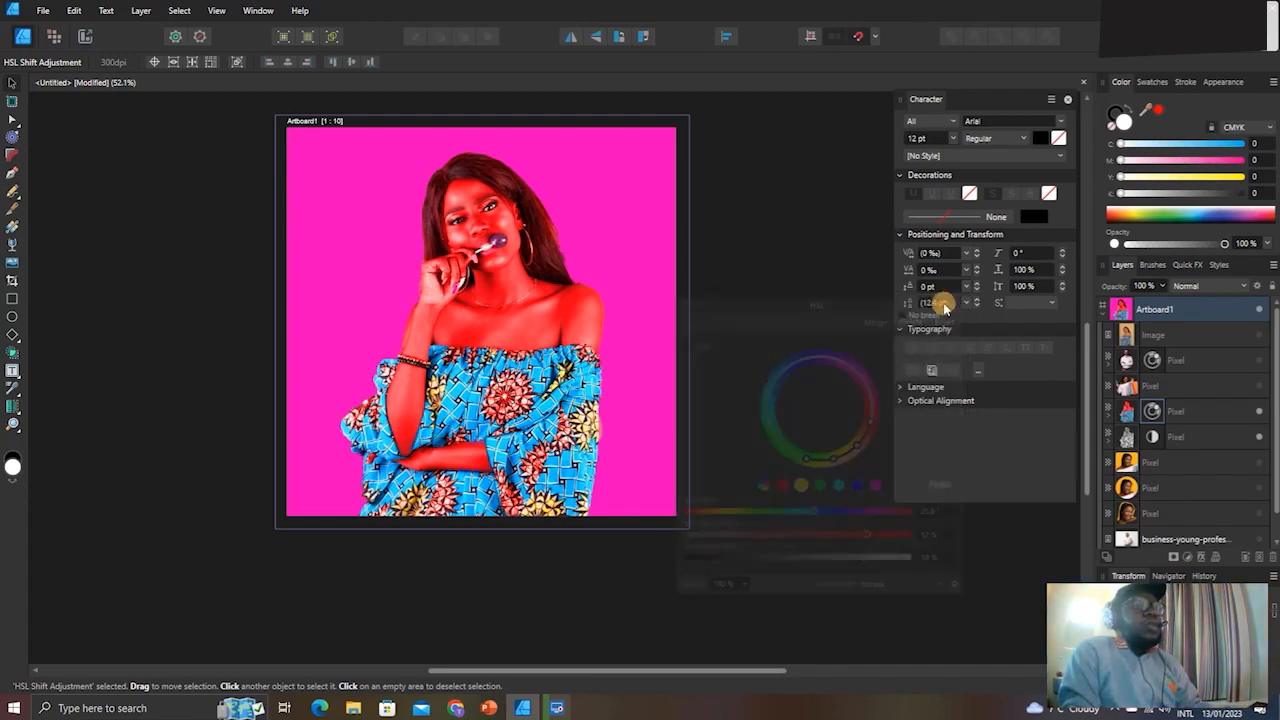
Switch to the Pixel Persona and erase the HSL-adjusted layer over the woman's face and neck with a large Erase Brush about 759 px wide.
{"action": "left_click", "coordinate": [511, 268]}
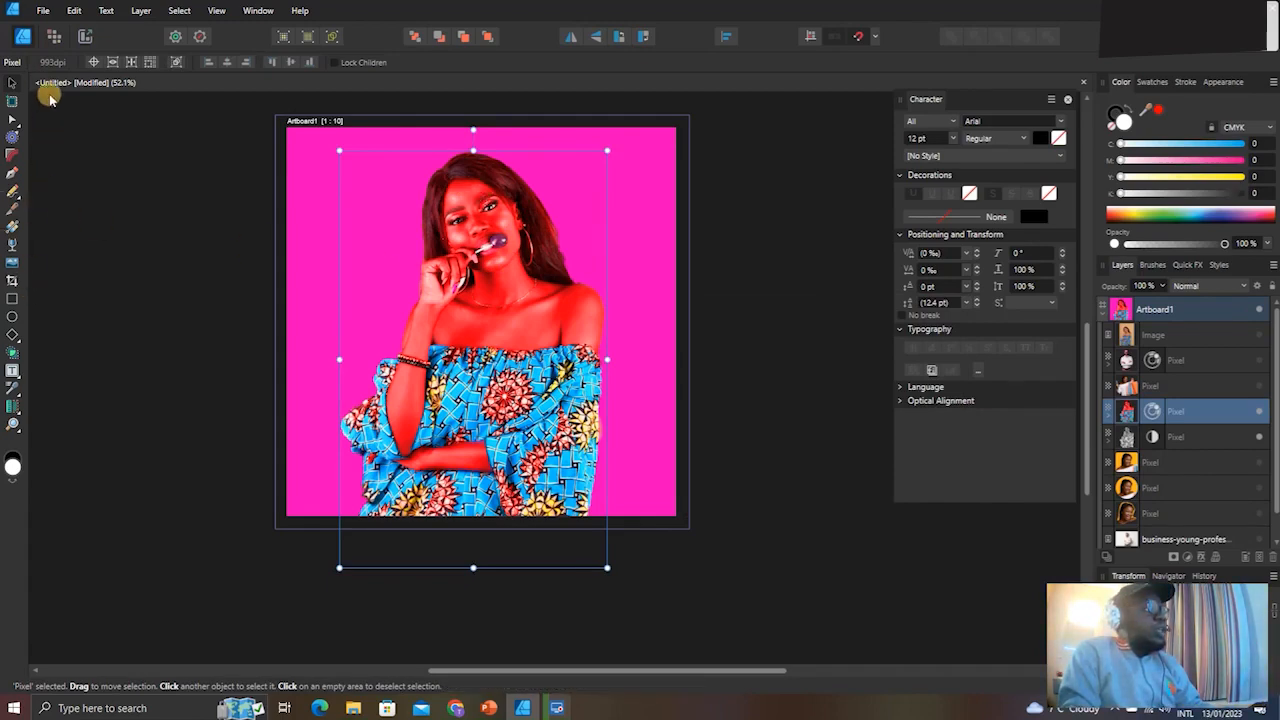
{"action": "left_click", "coordinate": [60, 38]}
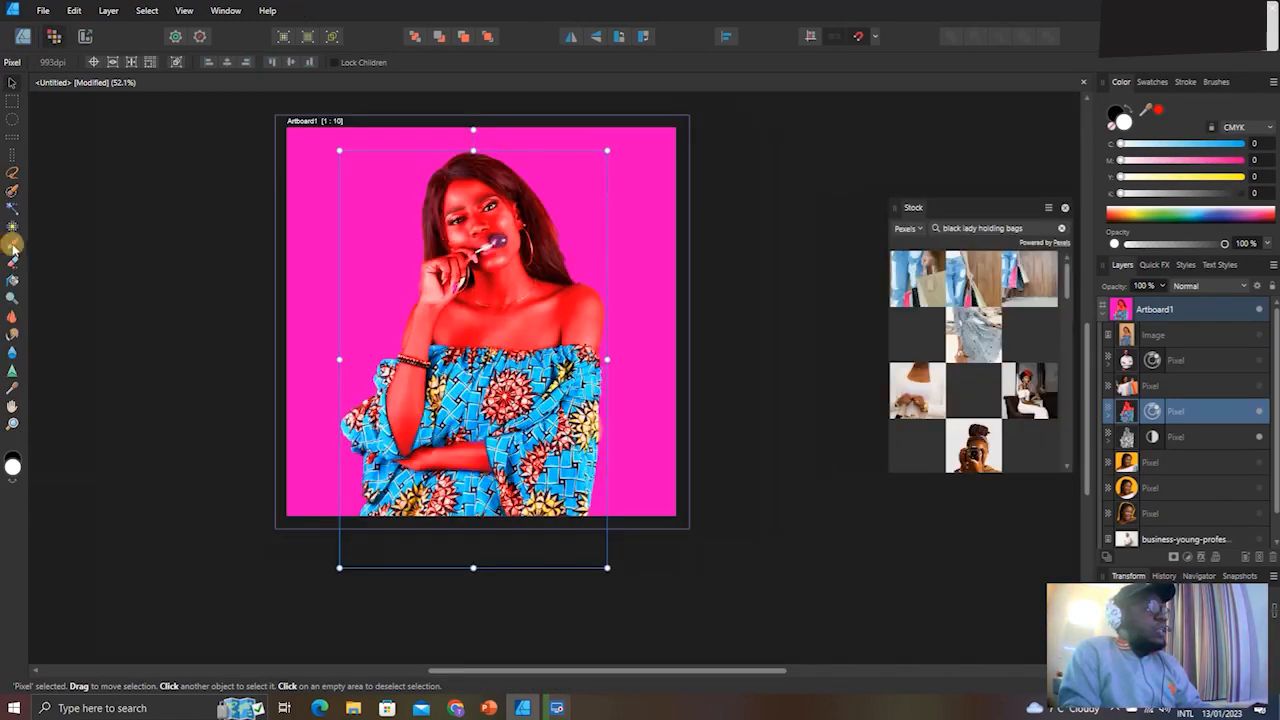
{"action": "left_click", "coordinate": [14, 263]}
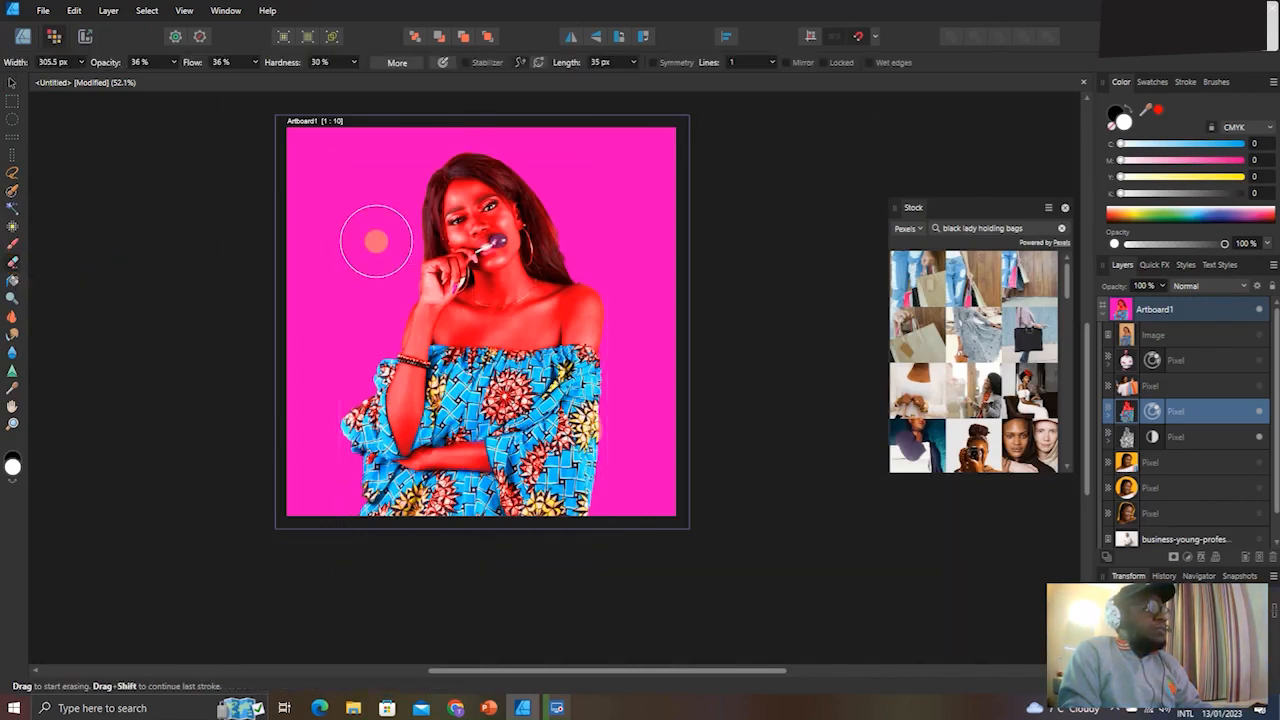
{"action": "key", "text": "bracketright"}
{"action": "key", "text": "bracketright"}
{"action": "key", "text": "bracketright"}
{"action": "key", "text": "bracketright"}
{"action": "key", "text": "bracketright"}
{"action": "key", "text": "bracketright"}
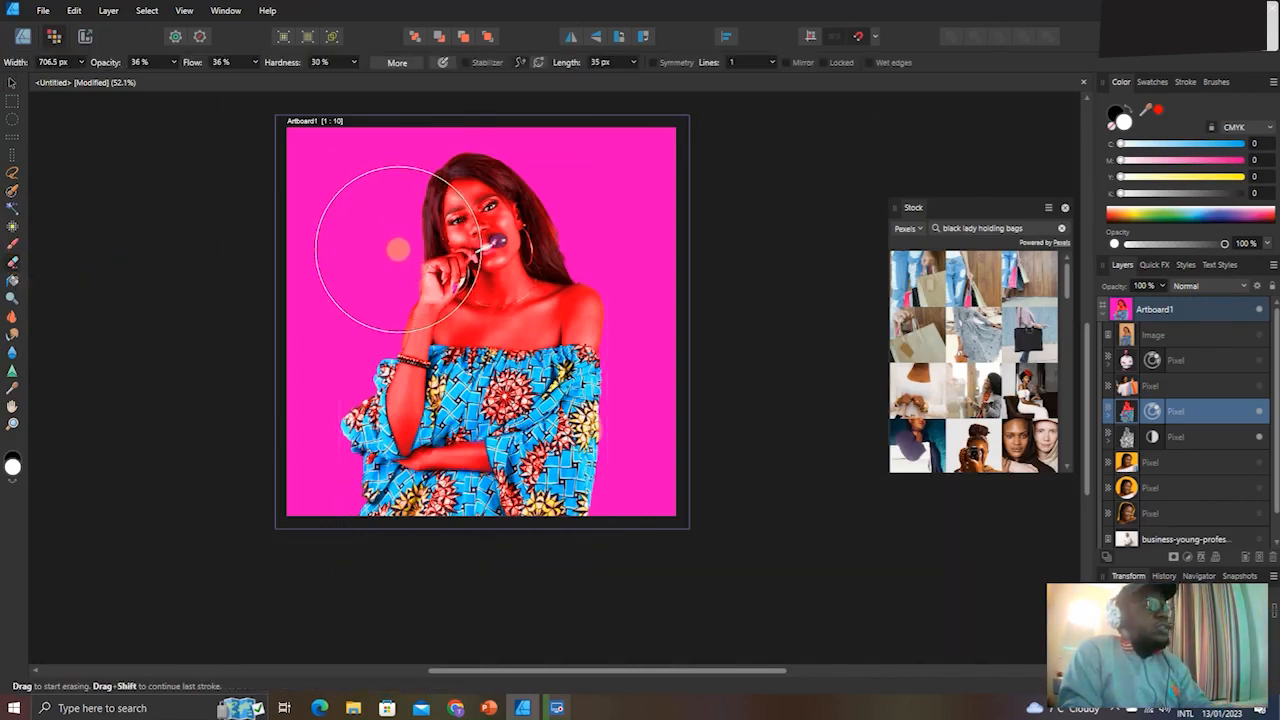
{"action": "key", "text": "bracketright"}
{"action": "key", "text": "bracketright"}
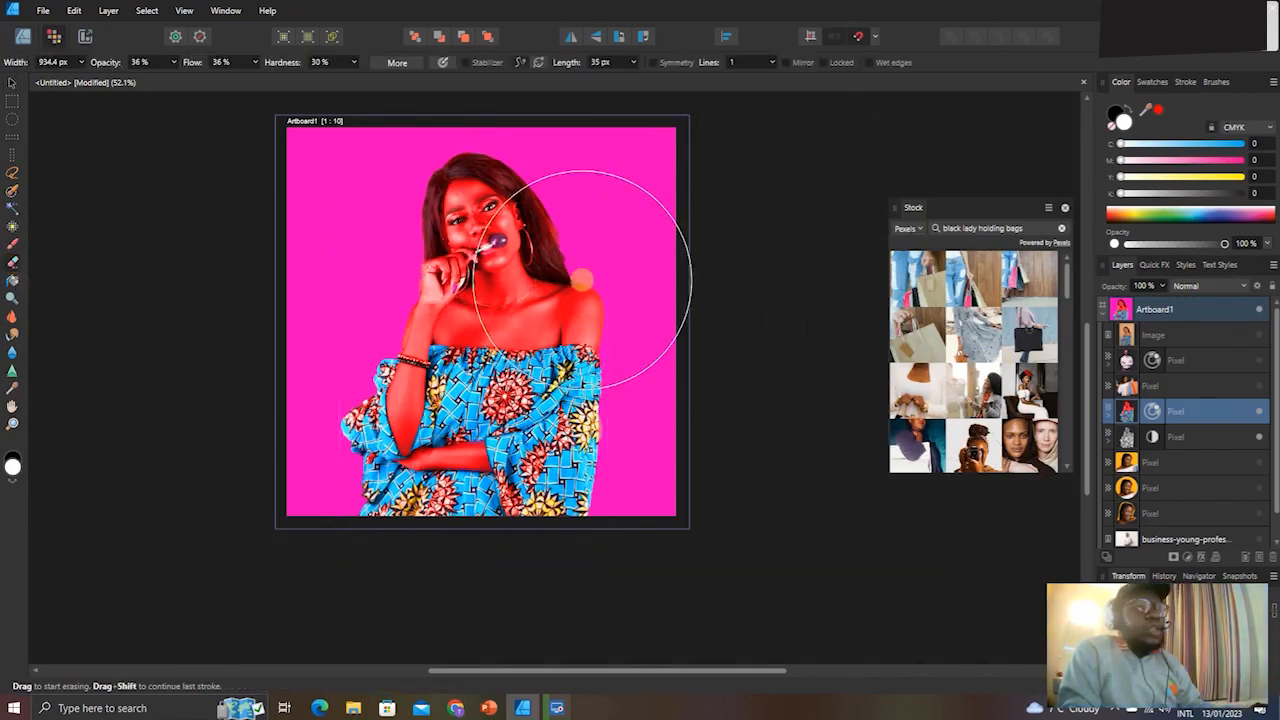
{"action": "key", "text": "bracketleft"}
{"action": "key", "text": "bracketleft"}
{"action": "key", "text": "bracketleft"}
{"action": "key", "text": "bracketleft"}
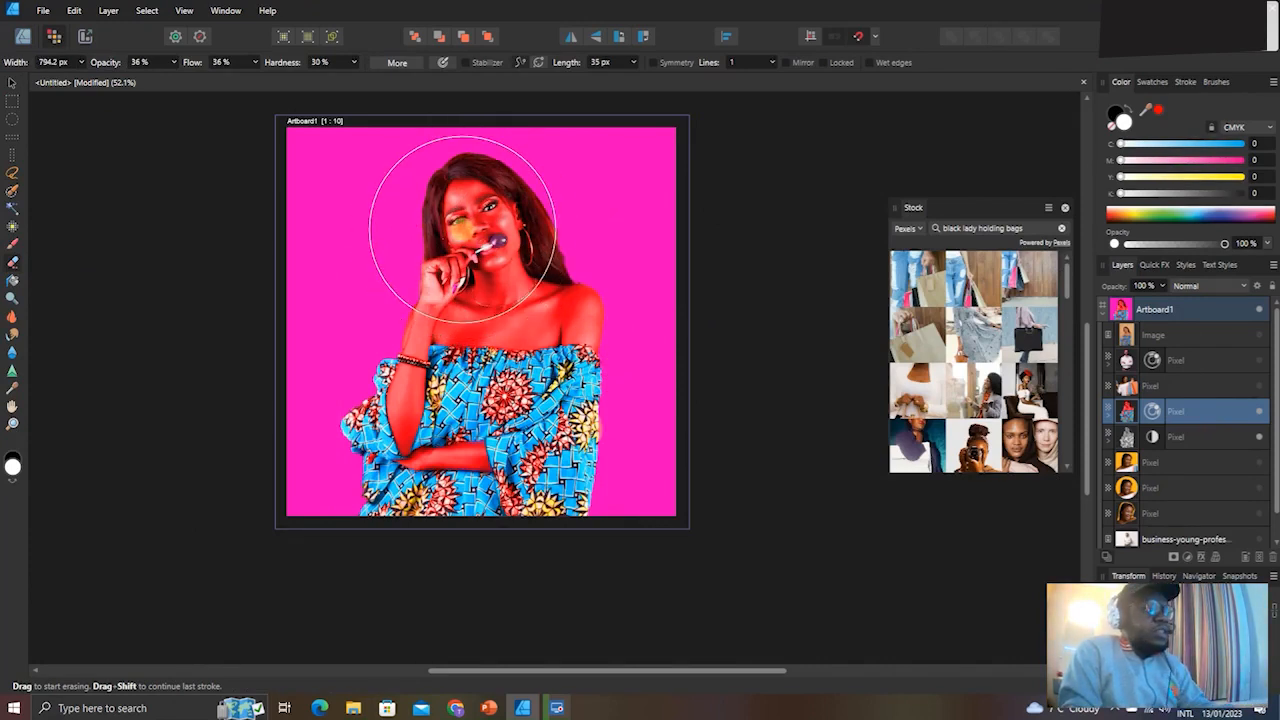
{"action": "key", "text": "bracketright"}
{"action": "mouse_move", "coordinate": [510, 234]}
{"action": "left_mouse_down"}
{"action": "mouse_move", "coordinate": [543, 206]}
{"action": "mouse_move", "coordinate": [477, 257]}
{"action": "mouse_move", "coordinate": [420, 263]}
{"action": "mouse_move", "coordinate": [467, 258]}
{"action": "mouse_move", "coordinate": [472, 245]}
{"action": "mouse_move", "coordinate": [495, 268]}
{"action": "left_mouse_up"}
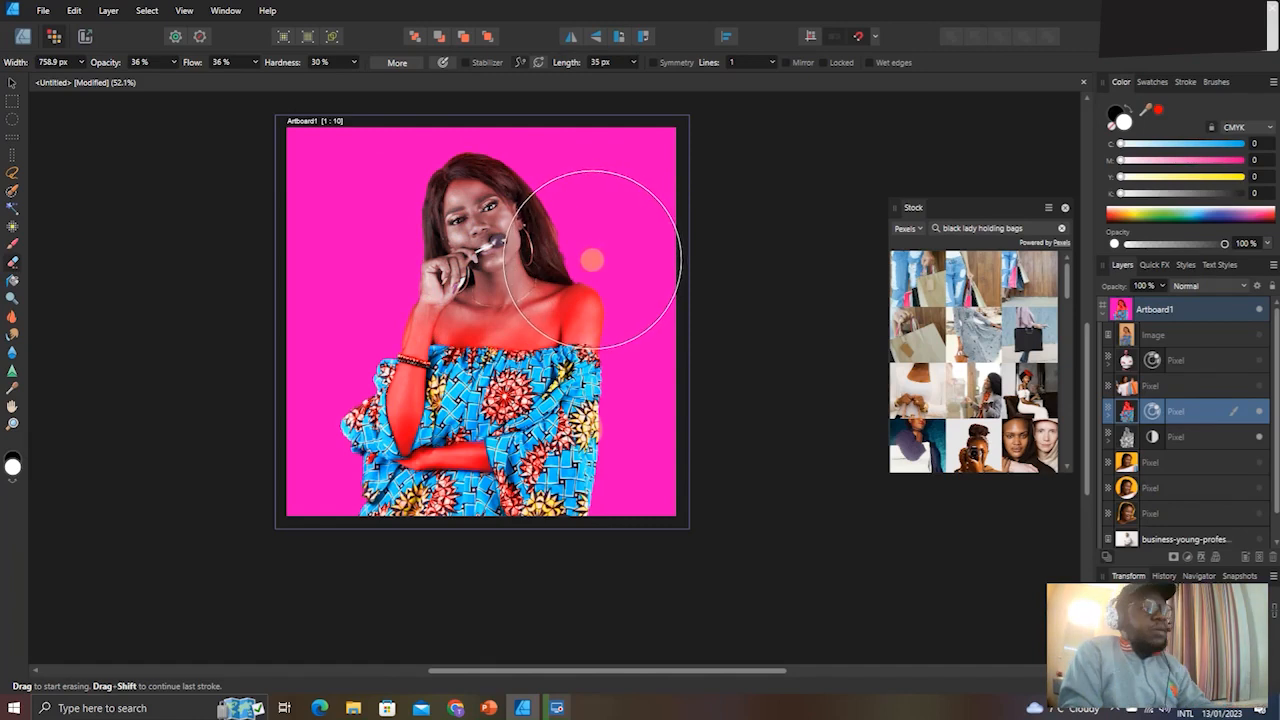
Erase the red tint from the woman's chest, shoulders and raised arm with a brush about 164 px wide.
{"action": "key", "text": "bracketleft"}
{"action": "key", "text": "bracketleft"}
{"action": "key", "text": "bracketleft"}
{"action": "key", "text": "bracketleft"}
{"action": "key", "text": "bracketleft"}
{"action": "key", "text": "bracketleft"}
{"action": "key", "text": "bracketleft"}
{"action": "key", "text": "bracketleft"}
{"action": "key", "text": "bracketright"}
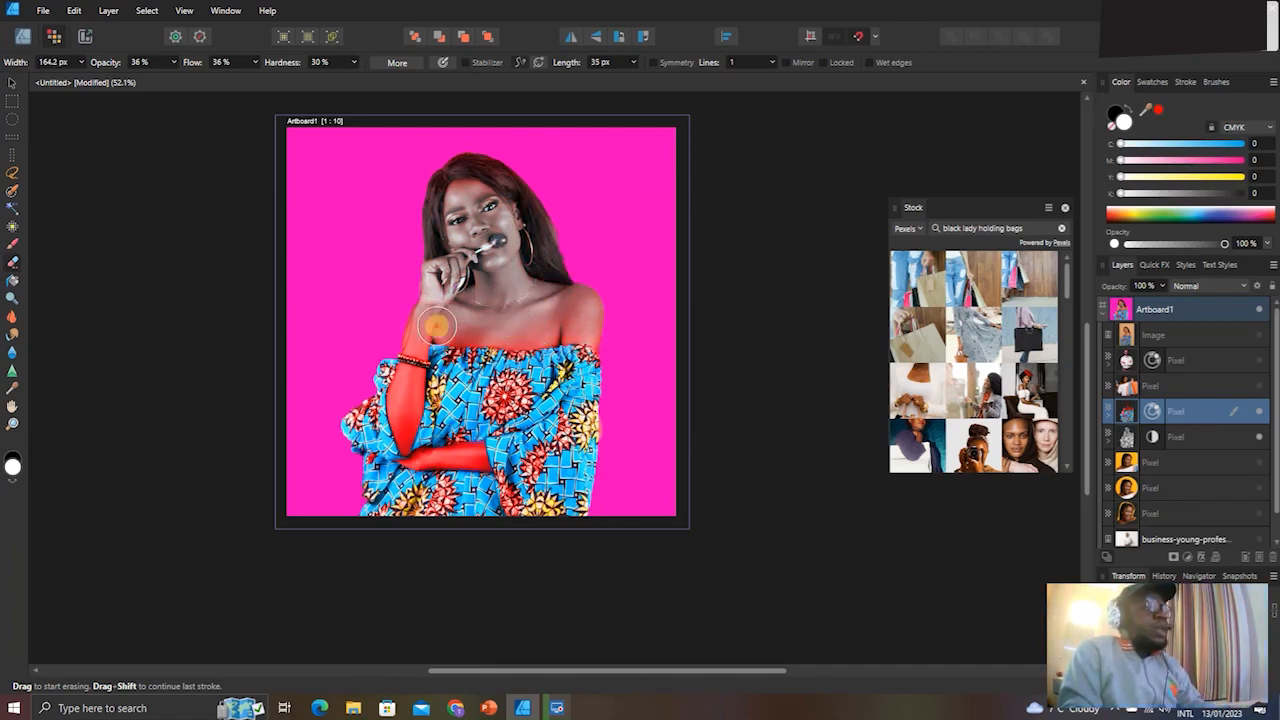
{"action": "mouse_move", "coordinate": [493, 327]}
{"action": "left_mouse_down"}
{"action": "mouse_move", "coordinate": [452, 328]}
{"action": "mouse_move", "coordinate": [553, 334]}
{"action": "mouse_move", "coordinate": [564, 330]}
{"action": "mouse_move", "coordinate": [540, 330]}
{"action": "mouse_move", "coordinate": [576, 316]}
{"action": "mouse_move", "coordinate": [606, 332]}
{"action": "mouse_move", "coordinate": [417, 323]}
{"action": "mouse_move", "coordinate": [419, 306]}
{"action": "mouse_move", "coordinate": [406, 444]}
{"action": "mouse_move", "coordinate": [425, 294]}
{"action": "mouse_move", "coordinate": [402, 412]}
{"action": "mouse_move", "coordinate": [437, 338]}
{"action": "left_mouse_up"}
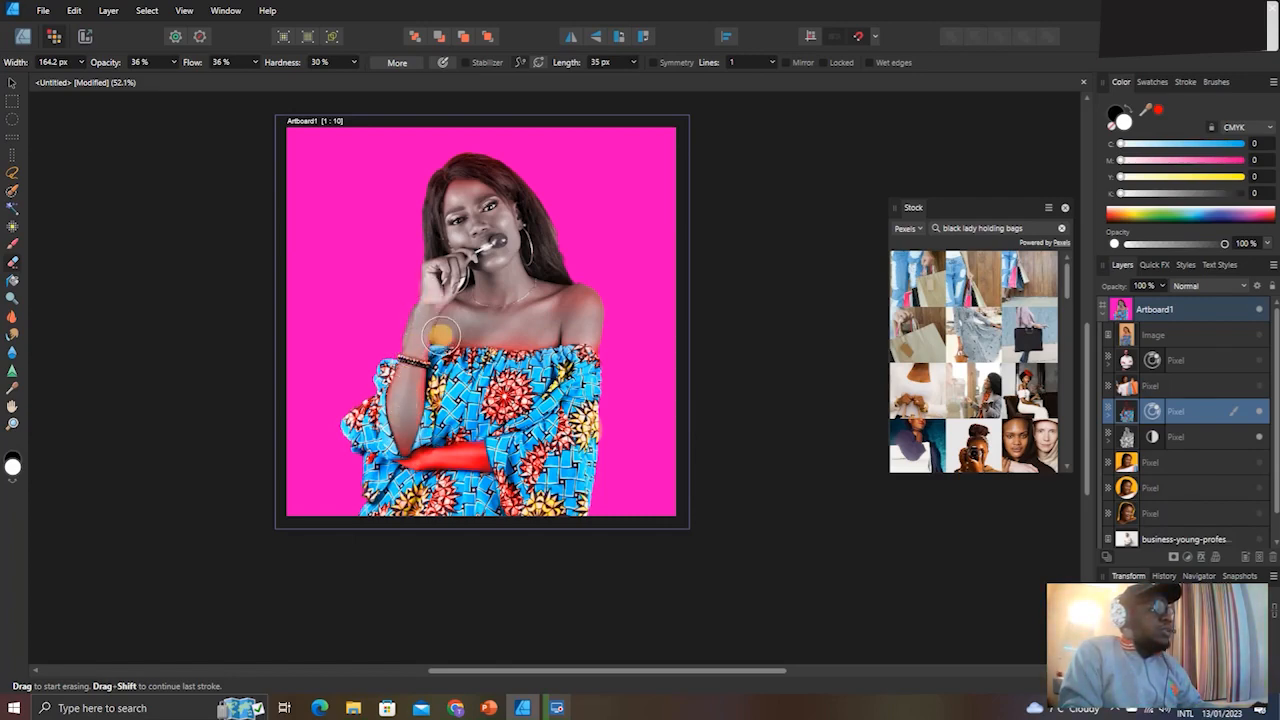
Erase the remaining red along the dress neckline with a small brush about 27.5 px wide.
{"action": "scroll", "coordinate": [443, 334], "scroll_direction": "up", "scroll_amount": 2}
{"action": "key", "text": "bracketleft"}
{"action": "key", "text": "bracketleft"}
{"action": "key", "text": "bracketleft"}
{"action": "key", "text": "bracketleft"}
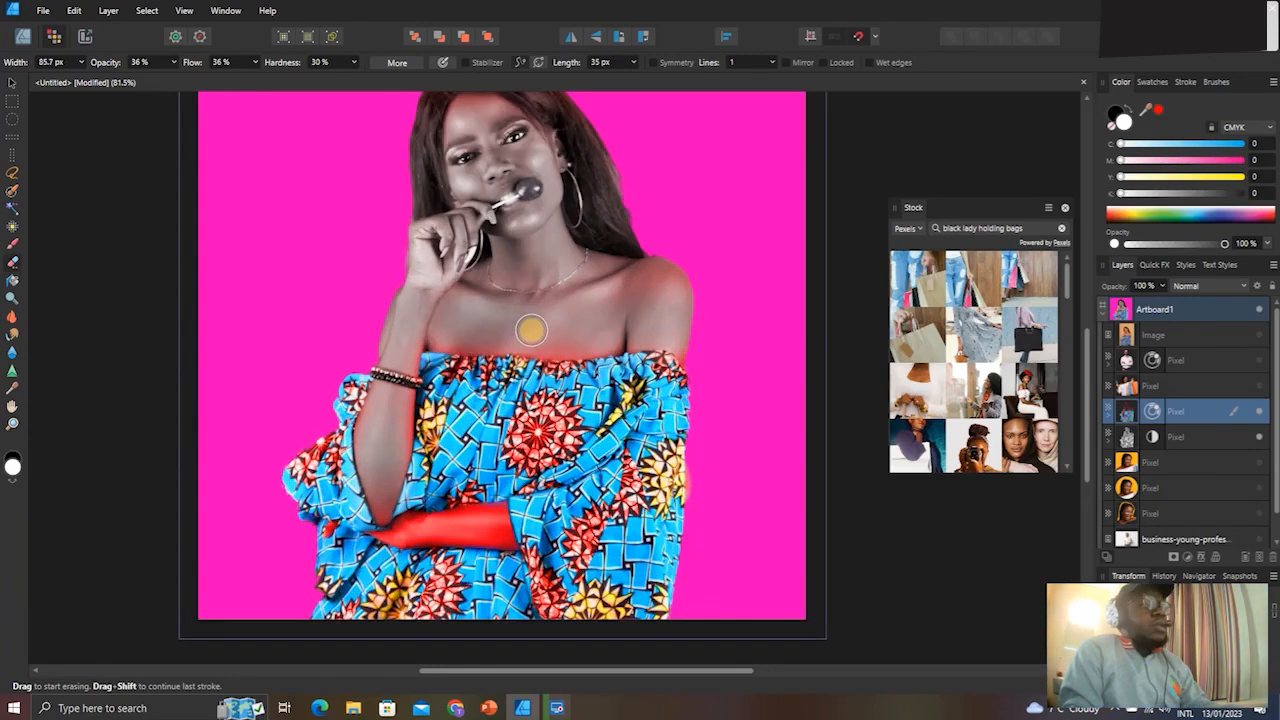
{"action": "scroll", "coordinate": [557, 337], "scroll_direction": "up", "scroll_amount": 4}
{"action": "key", "text": "bracketleft"}
{"action": "key", "text": "bracketleft"}
{"action": "key", "text": "bracketleft"}
{"action": "key", "text": "bracketleft"}
{"action": "key", "text": "bracketleft"}
{"action": "key", "text": "bracketleft"}
{"action": "key", "text": "bracketleft"}
{"action": "mouse_move", "coordinate": [686, 353]}
{"action": "left_mouse_down"}
{"action": "mouse_move", "coordinate": [604, 367]}
{"action": "mouse_move", "coordinate": [620, 363]}
{"action": "mouse_move", "coordinate": [507, 358]}
{"action": "mouse_move", "coordinate": [590, 360]}
{"action": "mouse_move", "coordinate": [496, 370]}
{"action": "mouse_move", "coordinate": [522, 365]}
{"action": "mouse_move", "coordinate": [285, 362]}
{"action": "mouse_move", "coordinate": [317, 345]}
{"action": "mouse_move", "coordinate": [249, 345]}
{"action": "mouse_move", "coordinate": [349, 361]}
{"action": "mouse_move", "coordinate": [527, 351]}
{"action": "mouse_move", "coordinate": [532, 366]}
{"action": "mouse_move", "coordinate": [559, 367]}
{"action": "mouse_move", "coordinate": [546, 369]}
{"action": "mouse_move", "coordinate": [617, 369]}
{"action": "mouse_move", "coordinate": [520, 371]}
{"action": "mouse_move", "coordinate": [607, 382]}
{"action": "mouse_move", "coordinate": [521, 387]}
{"action": "left_mouse_up"}
{"action": "key", "text": "ctrl+0"}
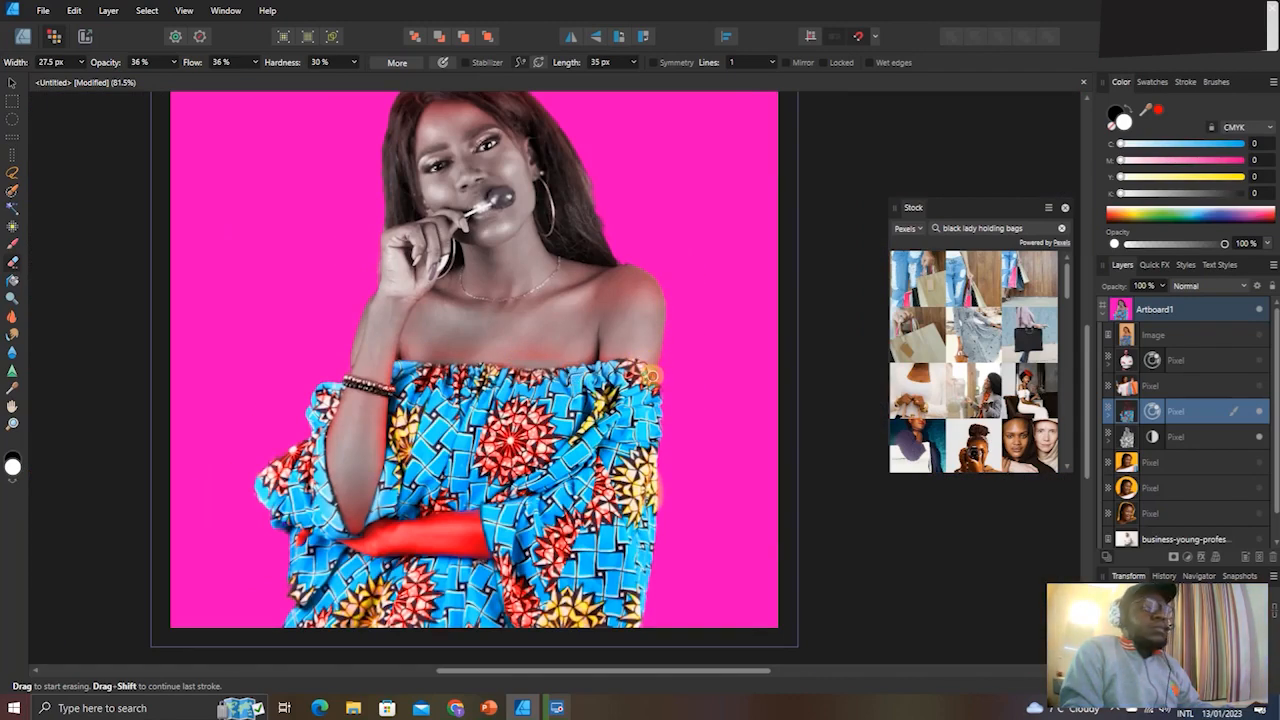
Erase the leftover colour from the woman's hair and face with the brush enlarged to about 391 px.
{"action": "scroll", "coordinate": [645, 355], "scroll_direction": "up", "scroll_amount": 2}
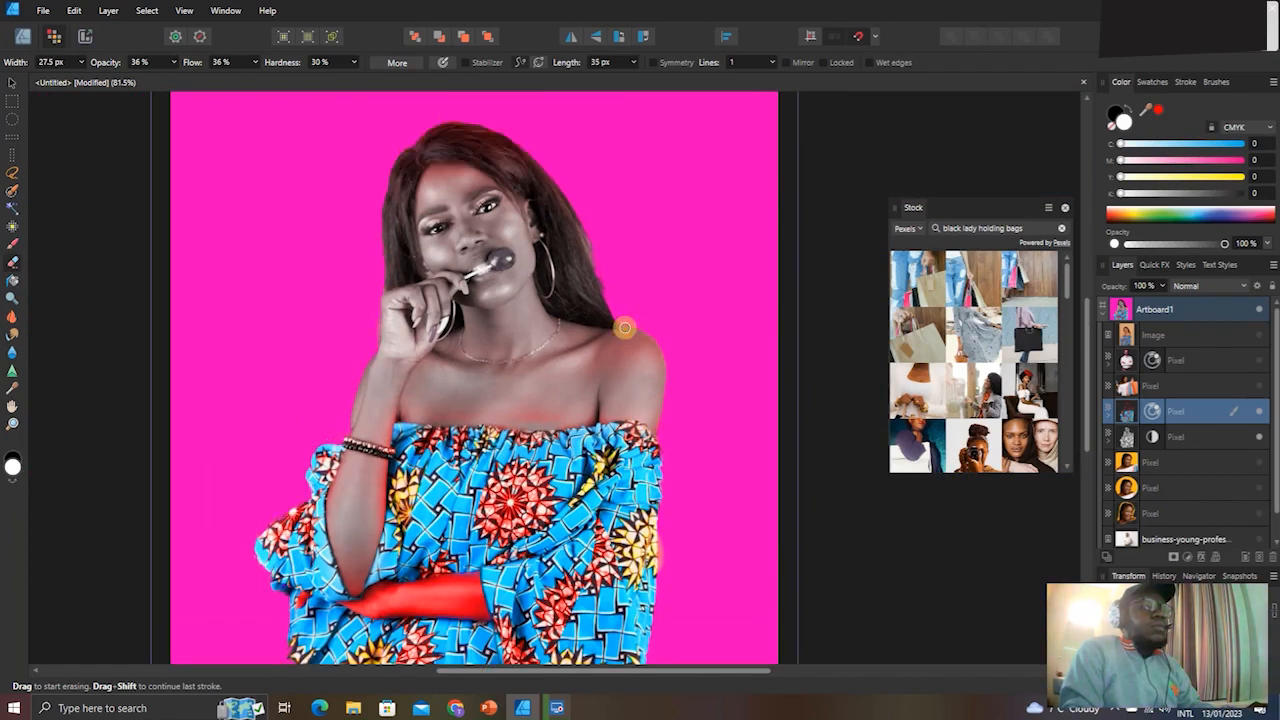
{"action": "key", "text": "bracketright"}
{"action": "key", "text": "bracketright"}
{"action": "key", "text": "bracketright"}
{"action": "key", "text": "bracketright"}
{"action": "key", "text": "bracketright"}
{"action": "key", "text": "bracketright"}
{"action": "key", "text": "bracketright"}
{"action": "key", "text": "bracketright"}
{"action": "key", "text": "bracketright"}
{"action": "key", "text": "bracketright"}
{"action": "key", "text": "bracketright"}
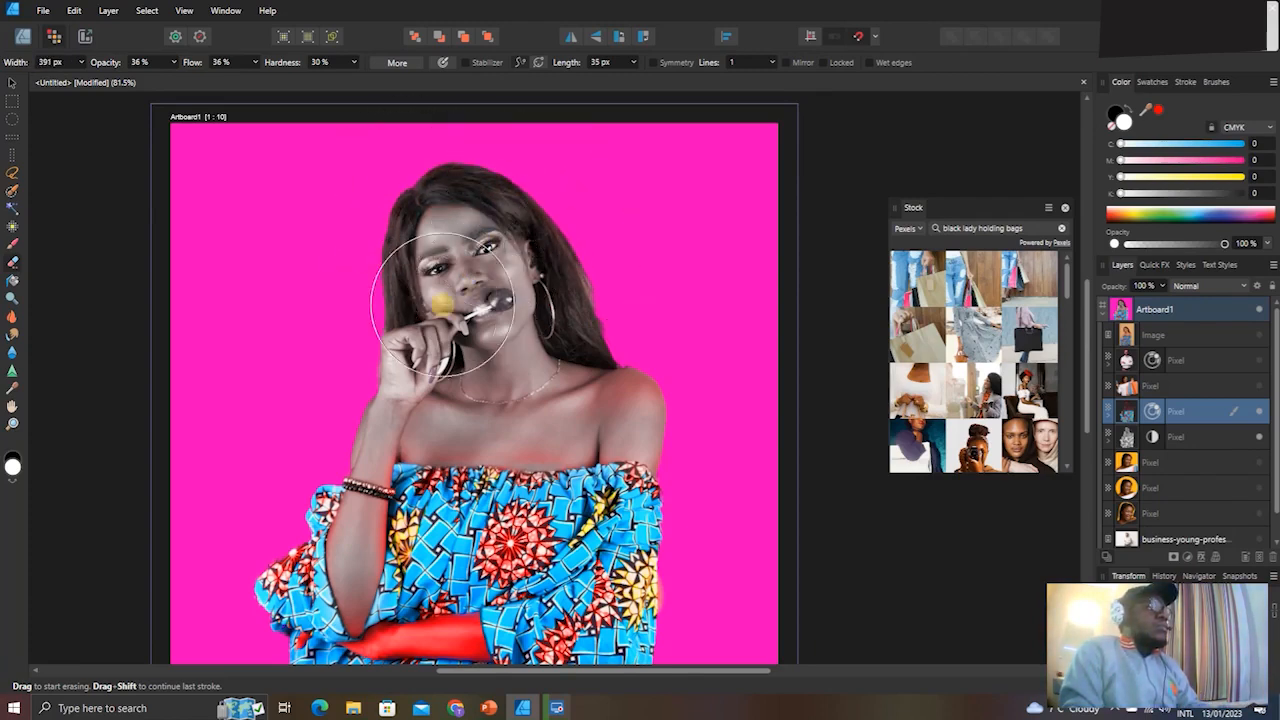
Erase the red from the folded forearm, hand and elbow with a brush about 90.6 px wide.
{"action": "scroll", "coordinate": [414, 330], "scroll_direction": "down", "scroll_amount": 5}
{"action": "key", "text": "bracketleft"}
{"action": "key", "text": "bracketleft"}
{"action": "key", "text": "bracketleft"}
{"action": "key", "text": "bracketleft"}
{"action": "key", "text": "bracketleft"}
{"action": "key", "text": "bracketleft"}
{"action": "key", "text": "bracketleft"}
{"action": "key", "text": "bracketleft"}
{"action": "key", "text": "bracketleft"}
{"action": "key", "text": "bracketleft"}
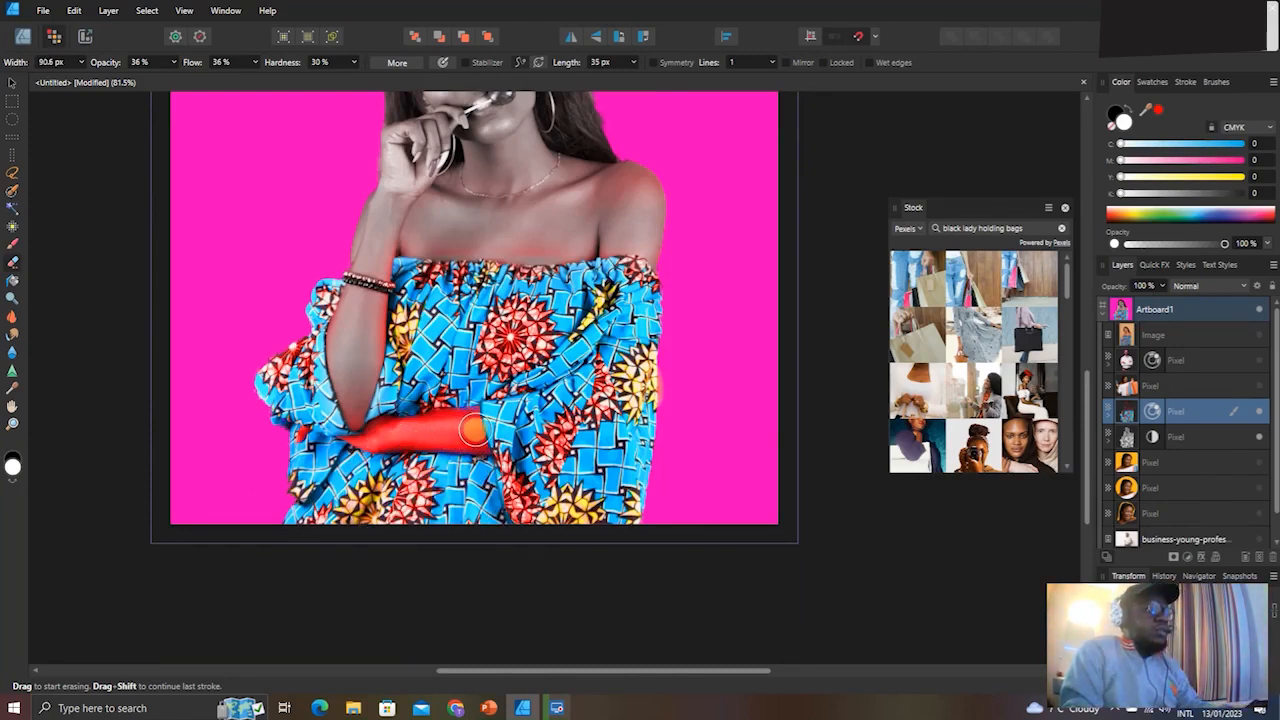
{"action": "scroll", "coordinate": [463, 432], "scroll_direction": "up", "scroll_amount": 3}
{"action": "mouse_move", "coordinate": [474, 404]}
{"action": "left_mouse_down"}
{"action": "mouse_move", "coordinate": [406, 434]}
{"action": "mouse_move", "coordinate": [433, 408]}
{"action": "mouse_move", "coordinate": [337, 427]}
{"action": "mouse_move", "coordinate": [390, 421]}
{"action": "mouse_move", "coordinate": [341, 437]}
{"action": "mouse_move", "coordinate": [386, 423]}
{"action": "mouse_move", "coordinate": [216, 427]}
{"action": "mouse_move", "coordinate": [243, 435]}
{"action": "mouse_move", "coordinate": [199, 454]}
{"action": "mouse_move", "coordinate": [282, 432]}
{"action": "mouse_move", "coordinate": [268, 450]}
{"action": "mouse_move", "coordinate": [379, 449]}
{"action": "mouse_move", "coordinate": [255, 453]}
{"action": "mouse_move", "coordinate": [345, 422]}
{"action": "mouse_move", "coordinate": [213, 430]}
{"action": "mouse_move", "coordinate": [424, 419]}
{"action": "mouse_move", "coordinate": [441, 397]}
{"action": "mouse_move", "coordinate": [460, 446]}
{"action": "mouse_move", "coordinate": [463, 395]}
{"action": "mouse_move", "coordinate": [480, 433]}
{"action": "mouse_move", "coordinate": [463, 465]}
{"action": "mouse_move", "coordinate": [253, 461]}
{"action": "mouse_move", "coordinate": [275, 447]}
{"action": "mouse_move", "coordinate": [271, 428]}
{"action": "mouse_move", "coordinate": [463, 419]}
{"action": "mouse_move", "coordinate": [488, 469]}
{"action": "mouse_move", "coordinate": [253, 471]}
{"action": "mouse_move", "coordinate": [218, 458]}
{"action": "mouse_move", "coordinate": [469, 450]}
{"action": "mouse_move", "coordinate": [349, 421]}
{"action": "mouse_move", "coordinate": [190, 442]}
{"action": "mouse_move", "coordinate": [180, 457]}
{"action": "mouse_move", "coordinate": [131, 454]}
{"action": "mouse_move", "coordinate": [401, 459]}
{"action": "mouse_move", "coordinate": [456, 445]}
{"action": "mouse_move", "coordinate": [436, 418]}
{"action": "mouse_move", "coordinate": [465, 405]}
{"action": "mouse_move", "coordinate": [481, 428]}
{"action": "mouse_move", "coordinate": [475, 387]}
{"action": "mouse_move", "coordinate": [351, 390]}
{"action": "mouse_move", "coordinate": [456, 394]}
{"action": "mouse_move", "coordinate": [478, 438]}
{"action": "mouse_move", "coordinate": [468, 444]}
{"action": "mouse_move", "coordinate": [140, 345]}
{"action": "mouse_move", "coordinate": [170, 390]}
{"action": "left_mouse_up"}
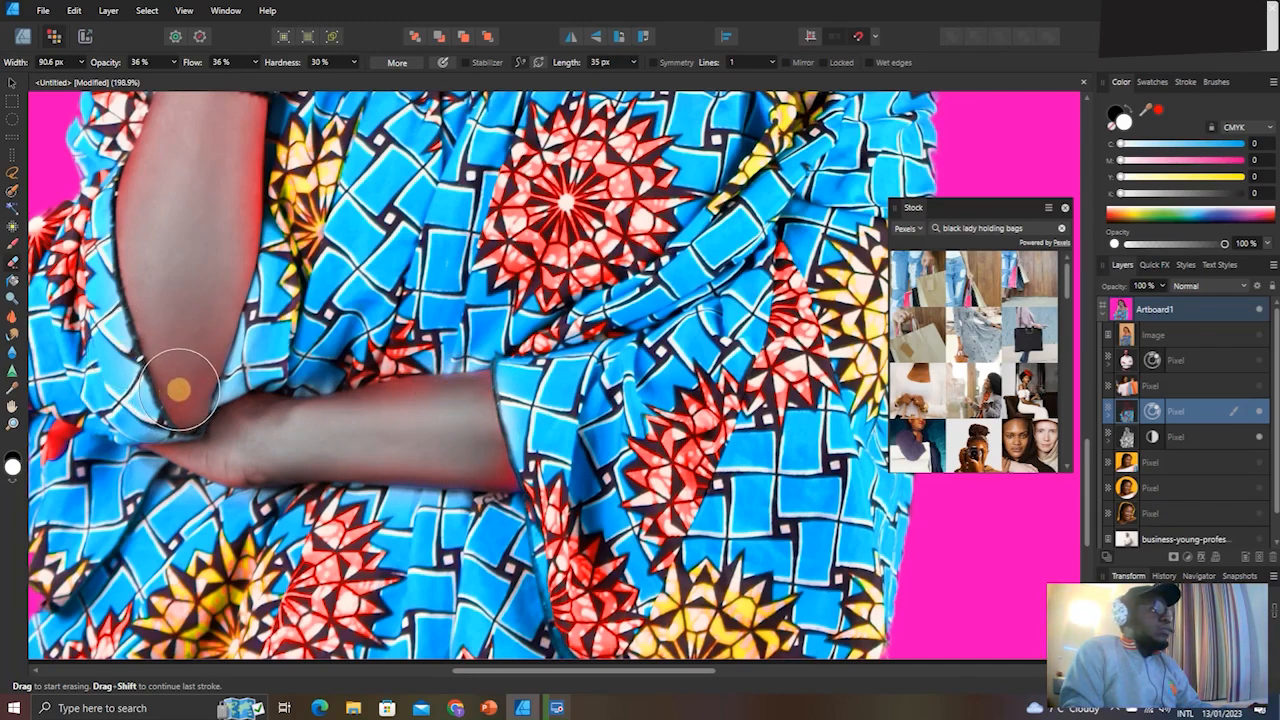
{"action": "scroll", "coordinate": [706, 378], "scroll_direction": "down", "scroll_amount": 3}
{"action": "scroll", "coordinate": [707, 376], "scroll_direction": "right", "scroll_amount": 3}
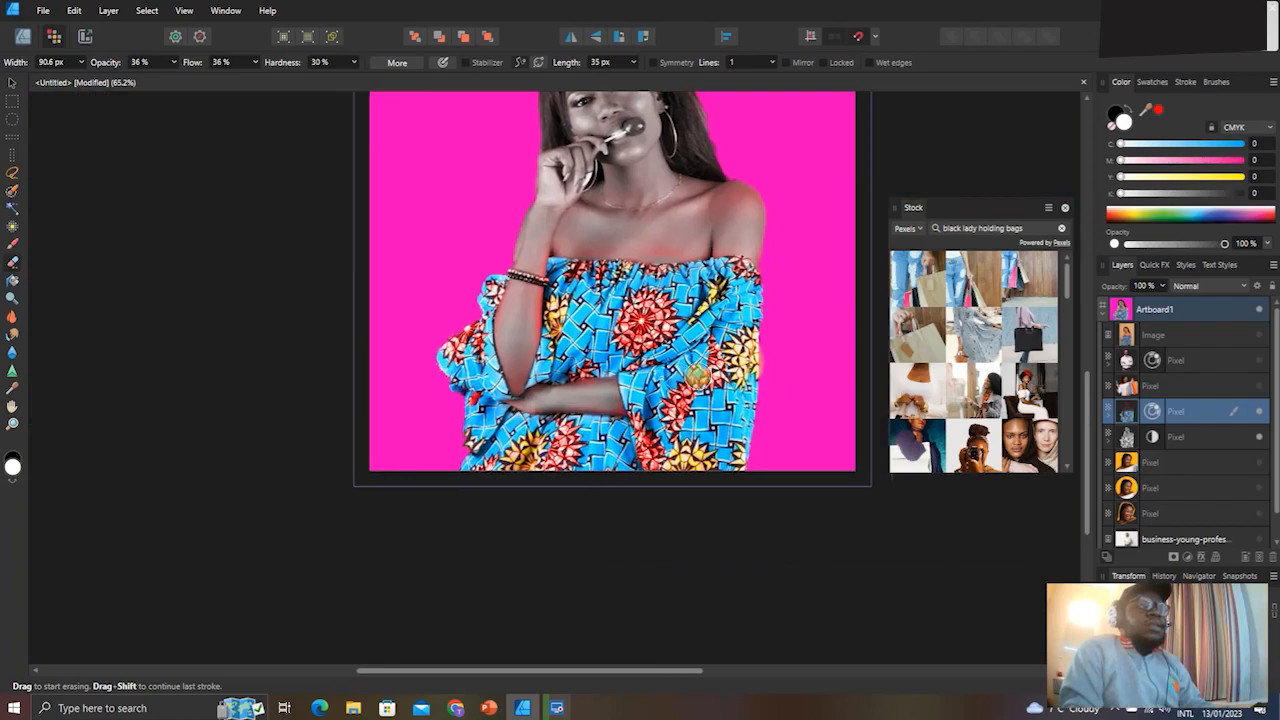
{"action": "scroll", "coordinate": [719, 305], "scroll_direction": "up", "scroll_amount": 1}
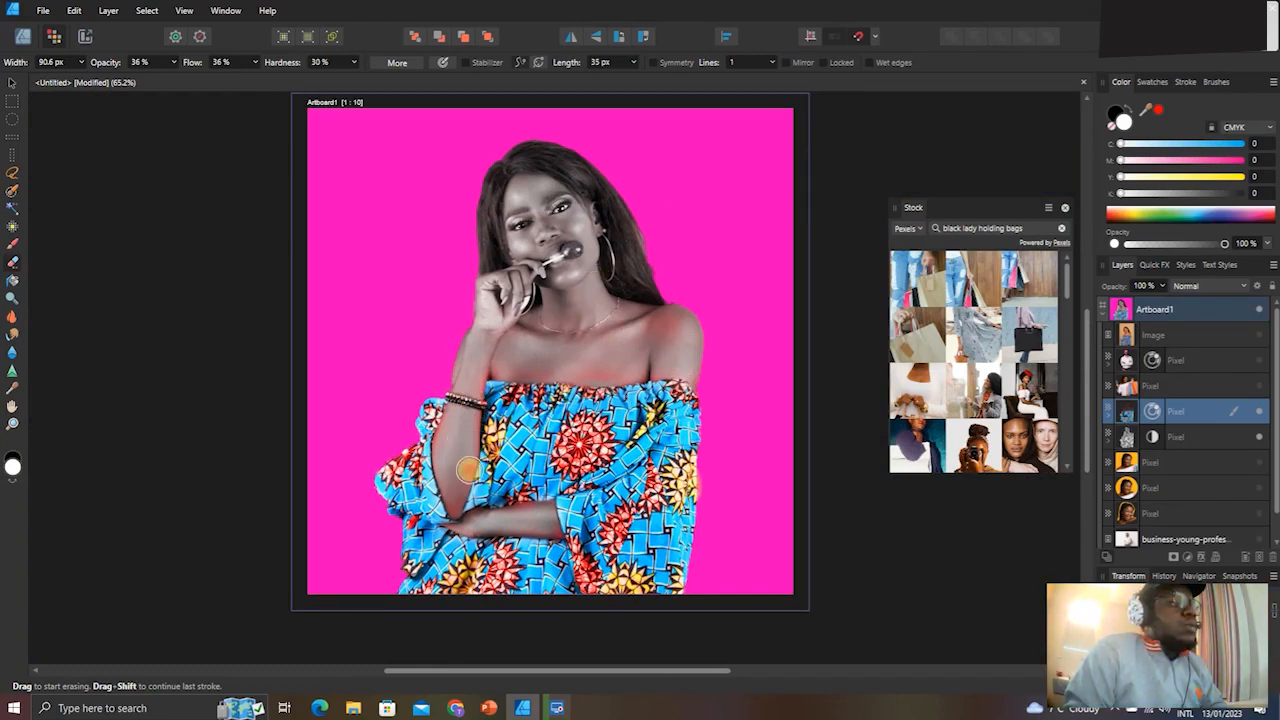
Hide and show the duplicate Pixel layer beneath to compare, and reselect the HSL-adjusted layer.
{"action": "left_click", "coordinate": [1191, 438]}
{"action": "left_click", "coordinate": [1261, 438]}
{"action": "left_click", "coordinate": [1259, 437]}
{"action": "left_click", "coordinate": [1198, 418]}
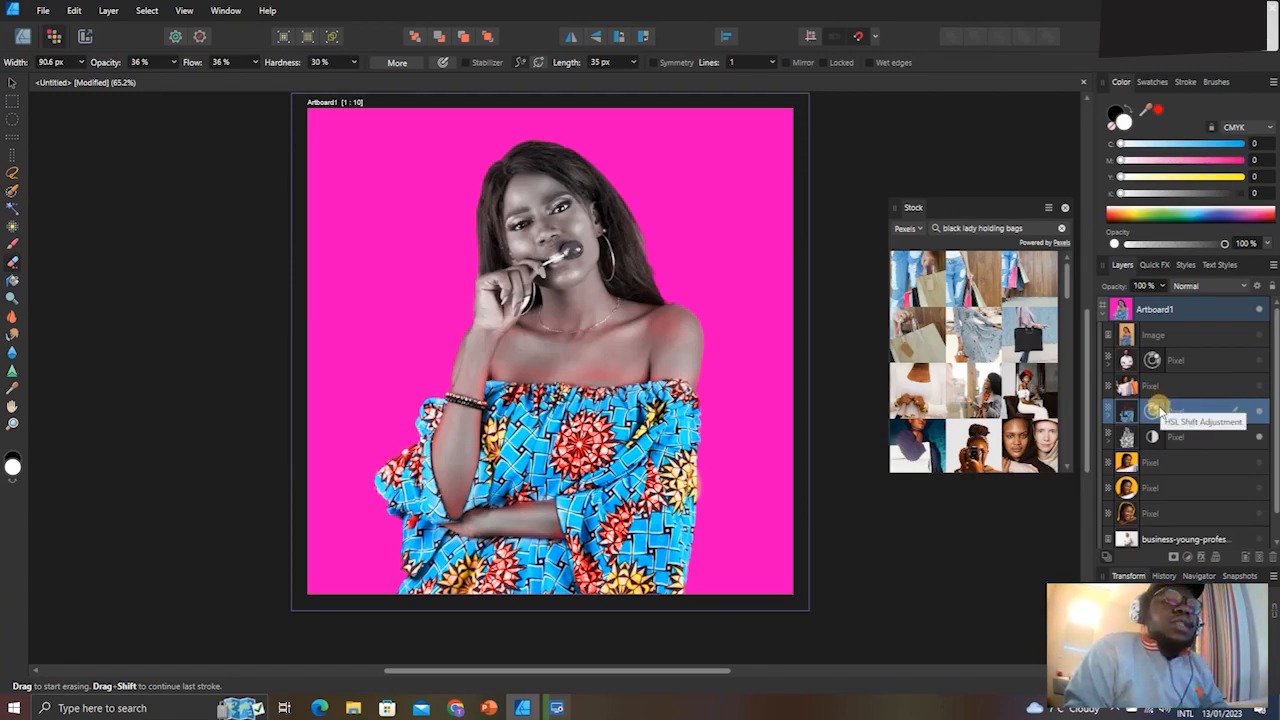
Recolour the dress yellow by setting the portrait layer's HSL hue shift to 167.1°.
{"action": "left_click", "coordinate": [1155, 411]}
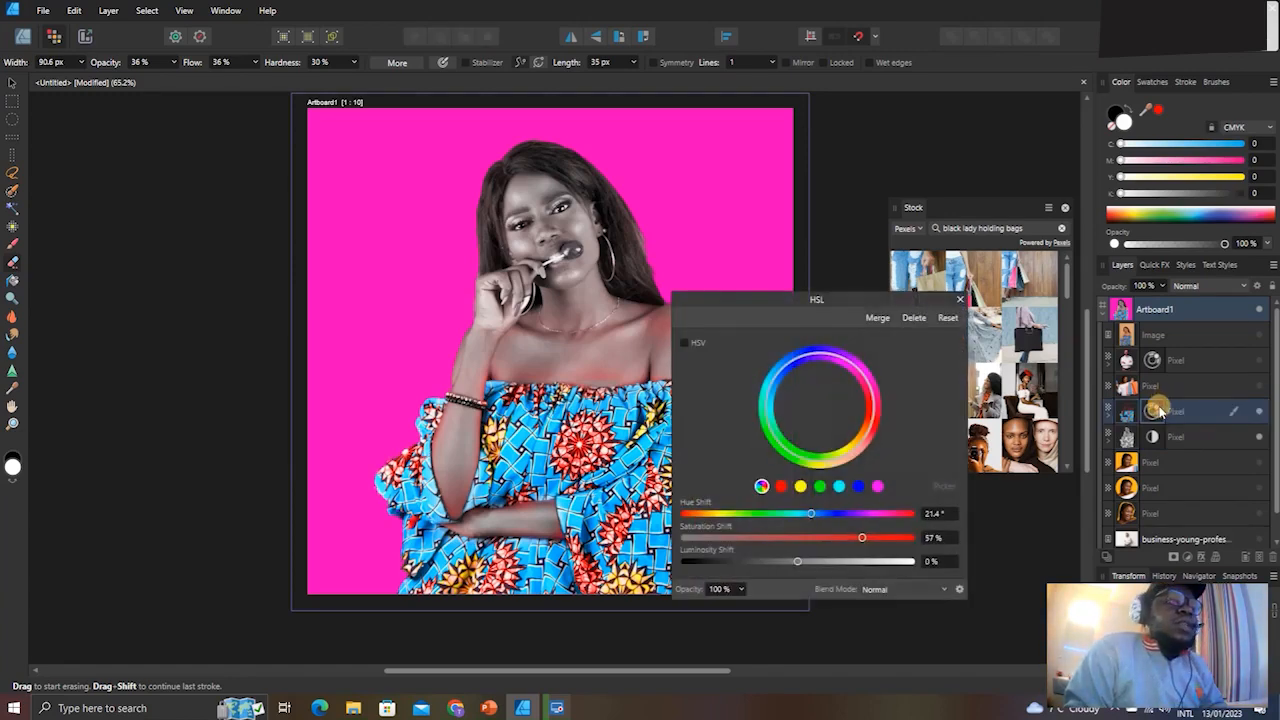
{"action": "left_click", "coordinate": [960, 300]}
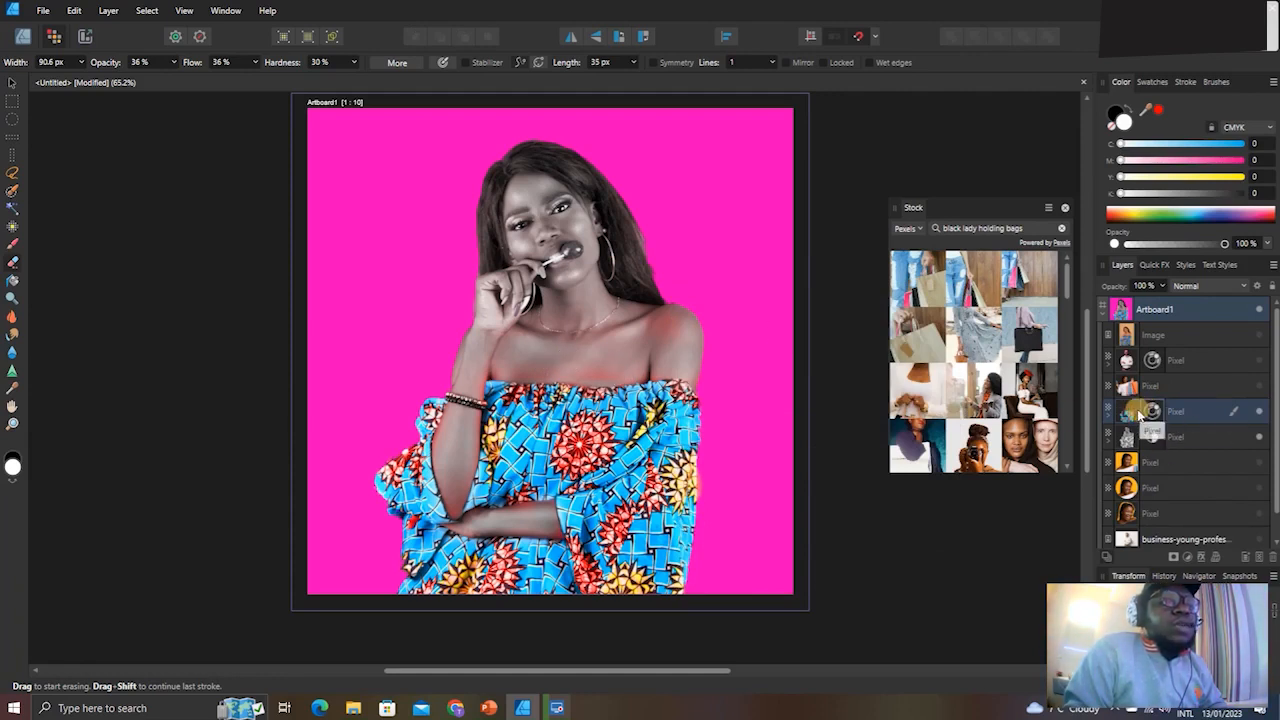
{"action": "left_click", "coordinate": [1153, 413]}
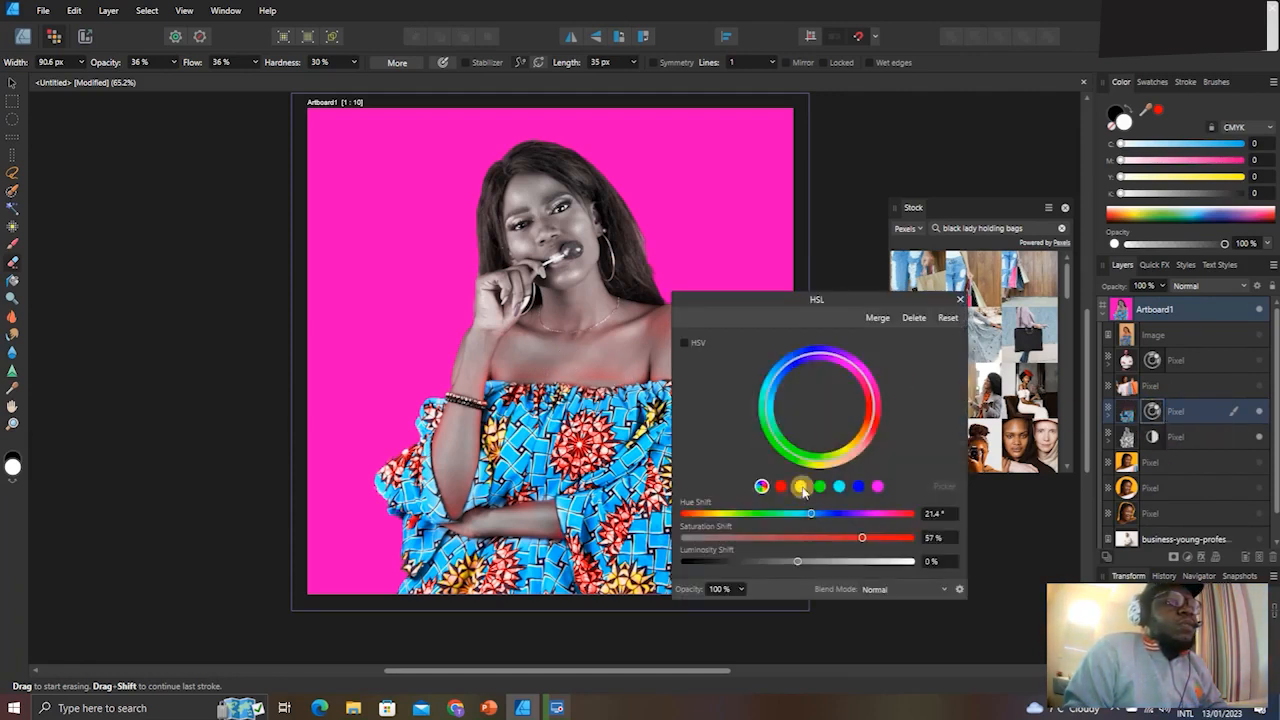
{"action": "left_click_drag", "start_coordinate": [808, 515], "coordinate": [875, 514]}
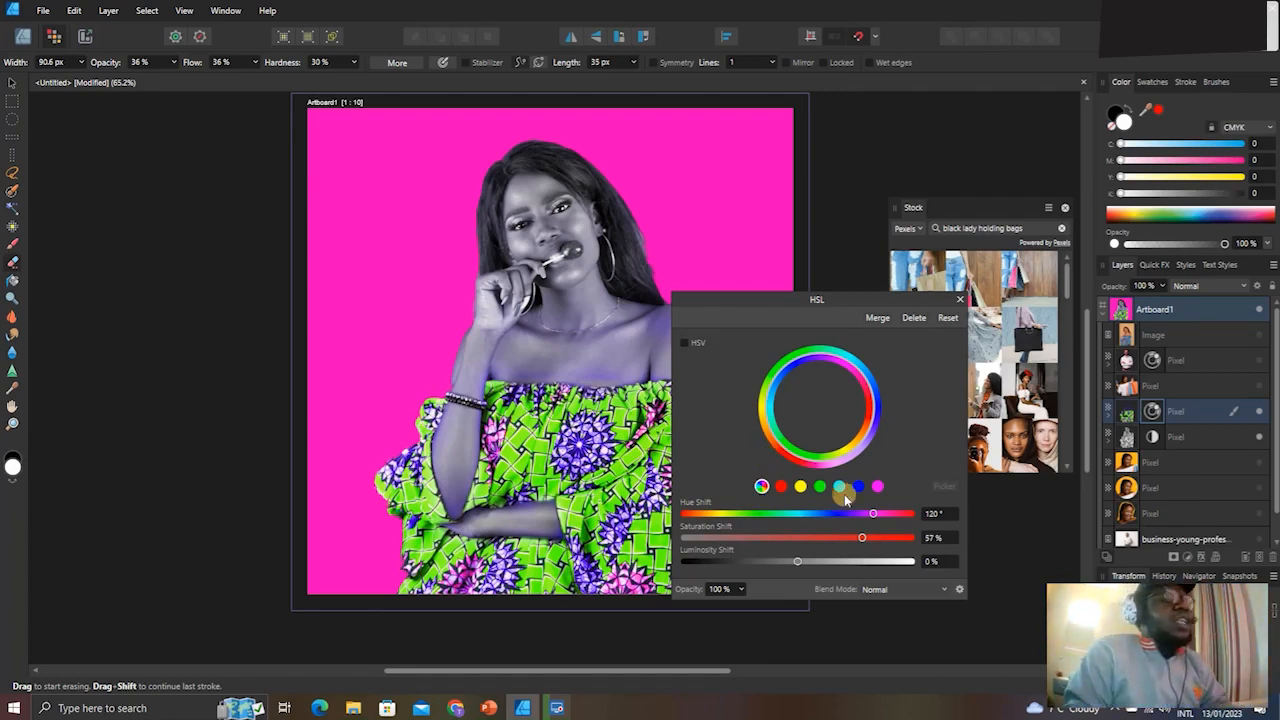
{"action": "left_click_drag", "start_coordinate": [891, 515], "coordinate": [902, 514]}
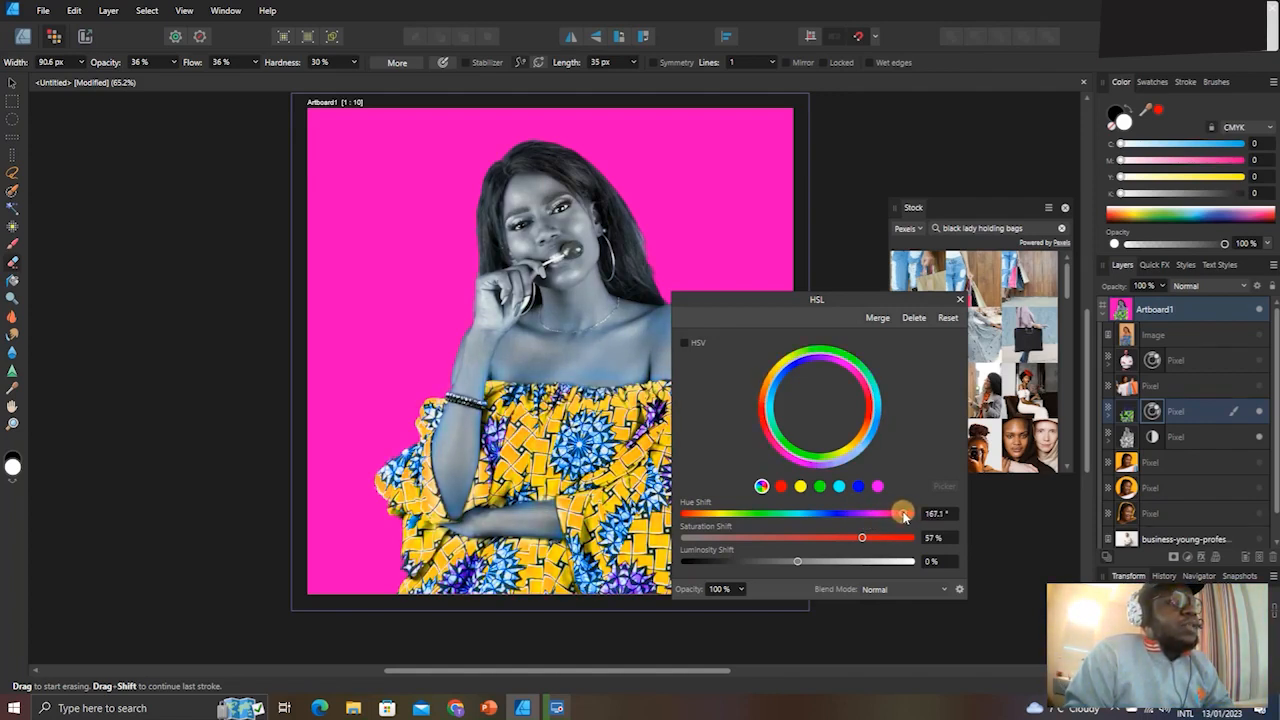
{"action": "left_click", "coordinate": [955, 299]}
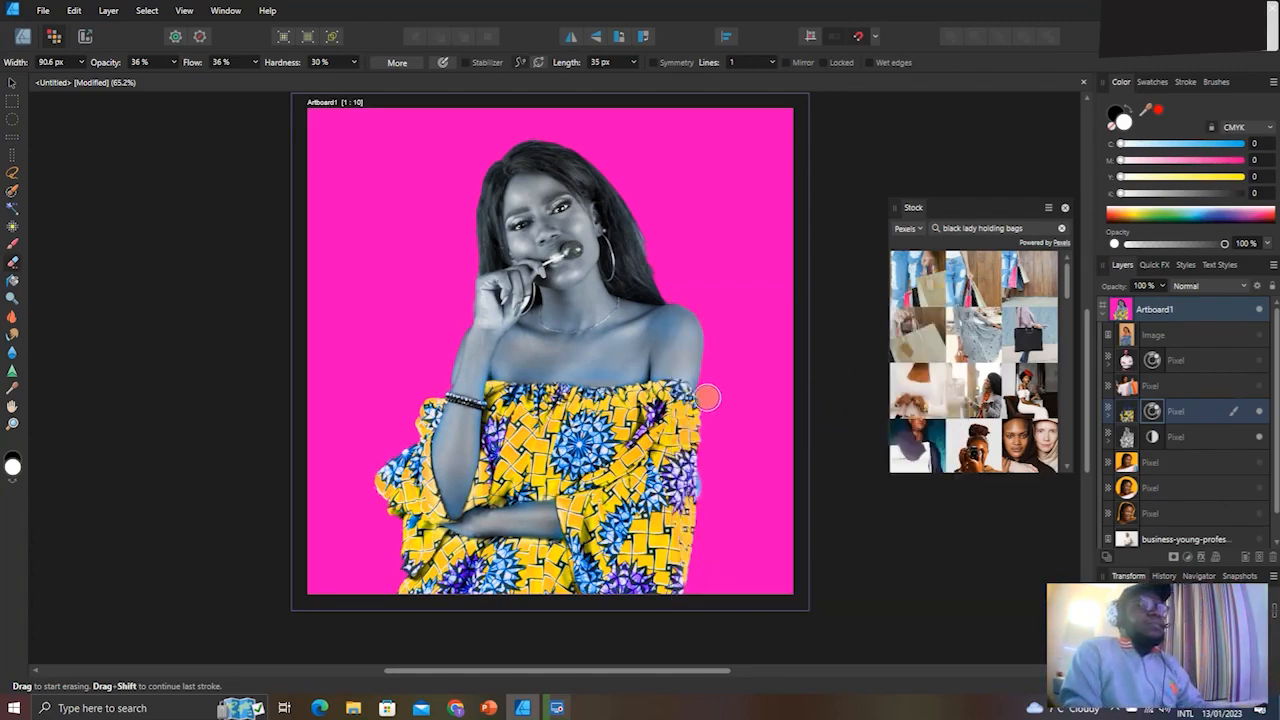
Add the artistic text MODEL across the woman's face on the artboard, sized at about 69.4 pt.
{"action": "scroll", "coordinate": [705, 385], "scroll_direction": "down", "scroll_amount": 2}
{"action": "scroll", "coordinate": [716, 343], "scroll_direction": "up", "scroll_amount": 1}
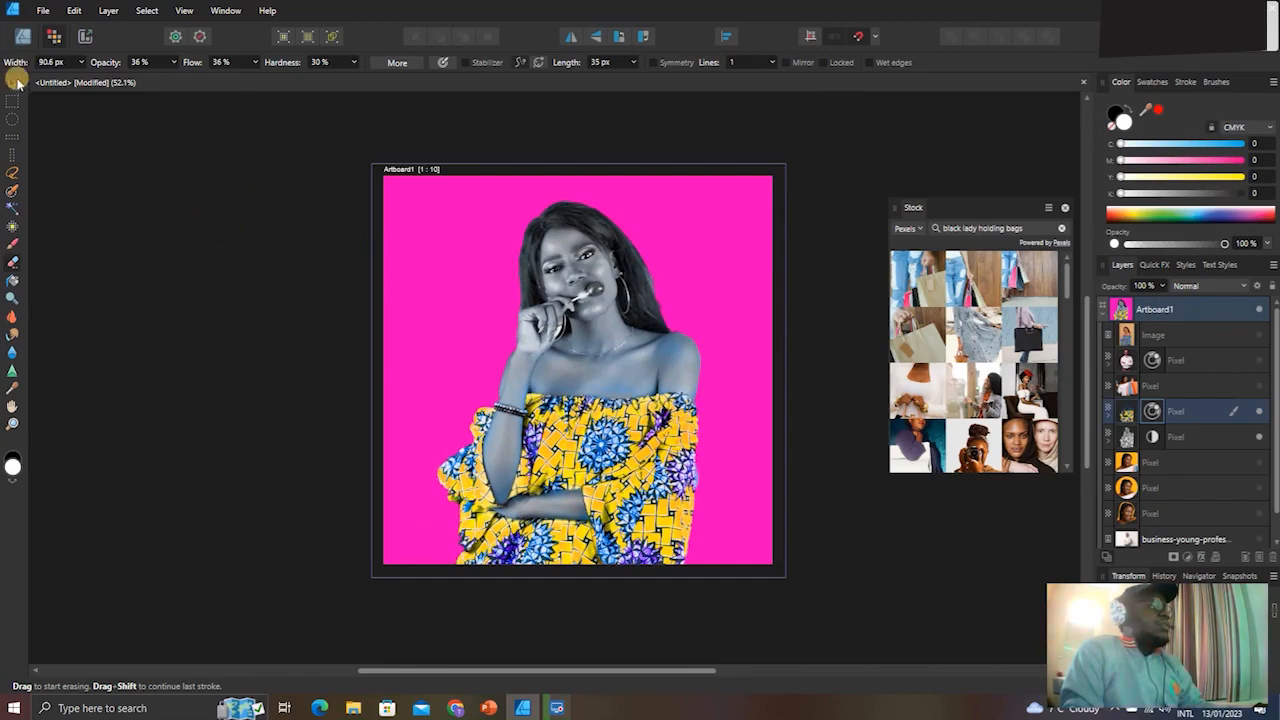
{"action": "left_click", "coordinate": [23, 36]}
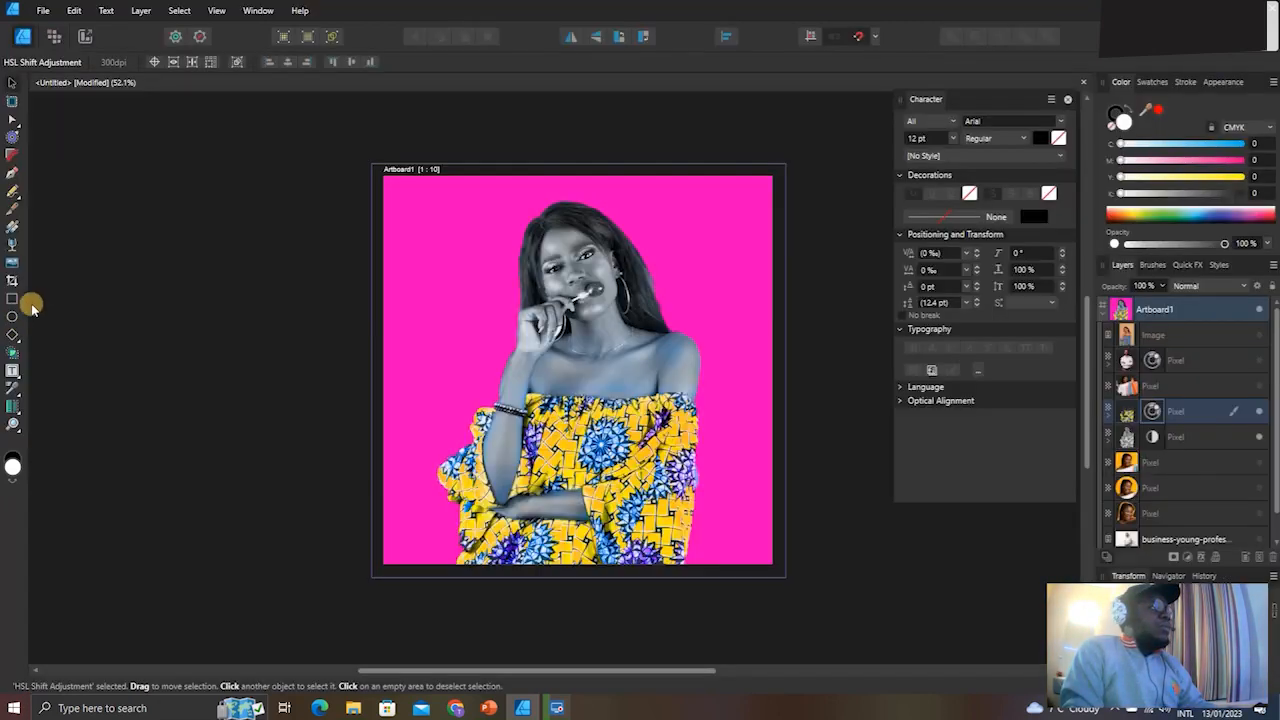
{"action": "left_click", "coordinate": [18, 369]}
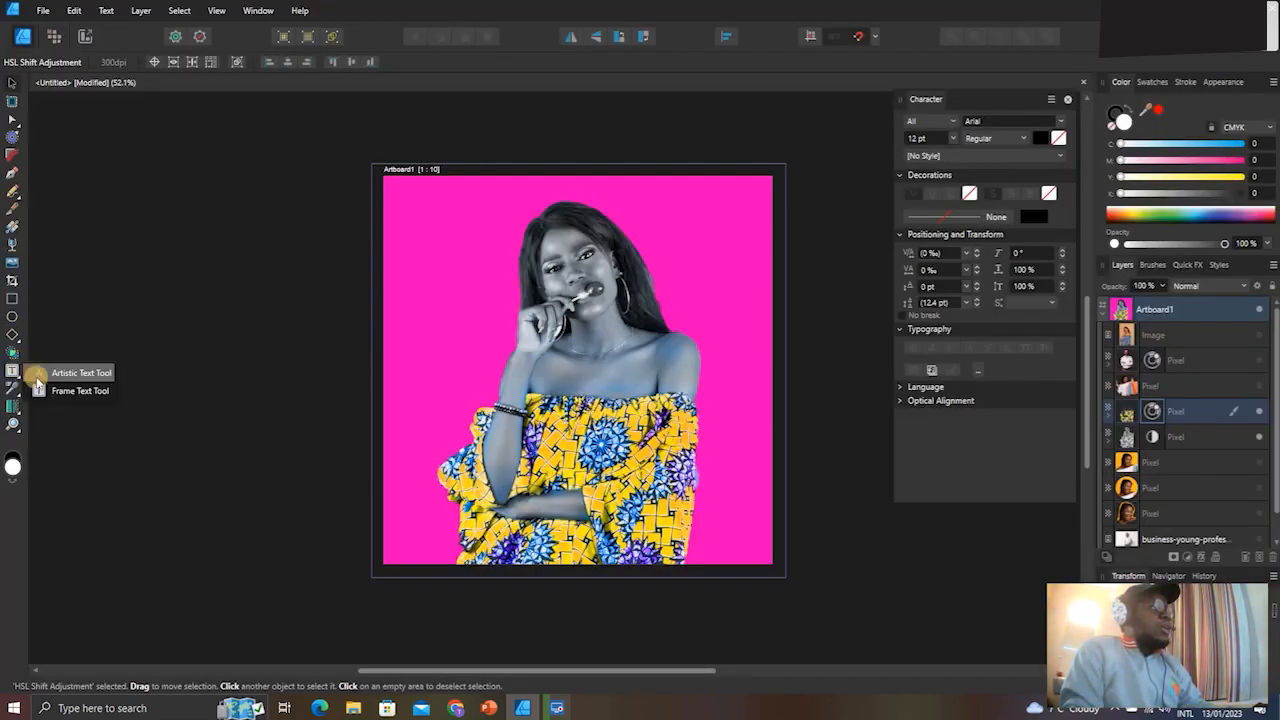
{"action": "left_click", "coordinate": [44, 377]}
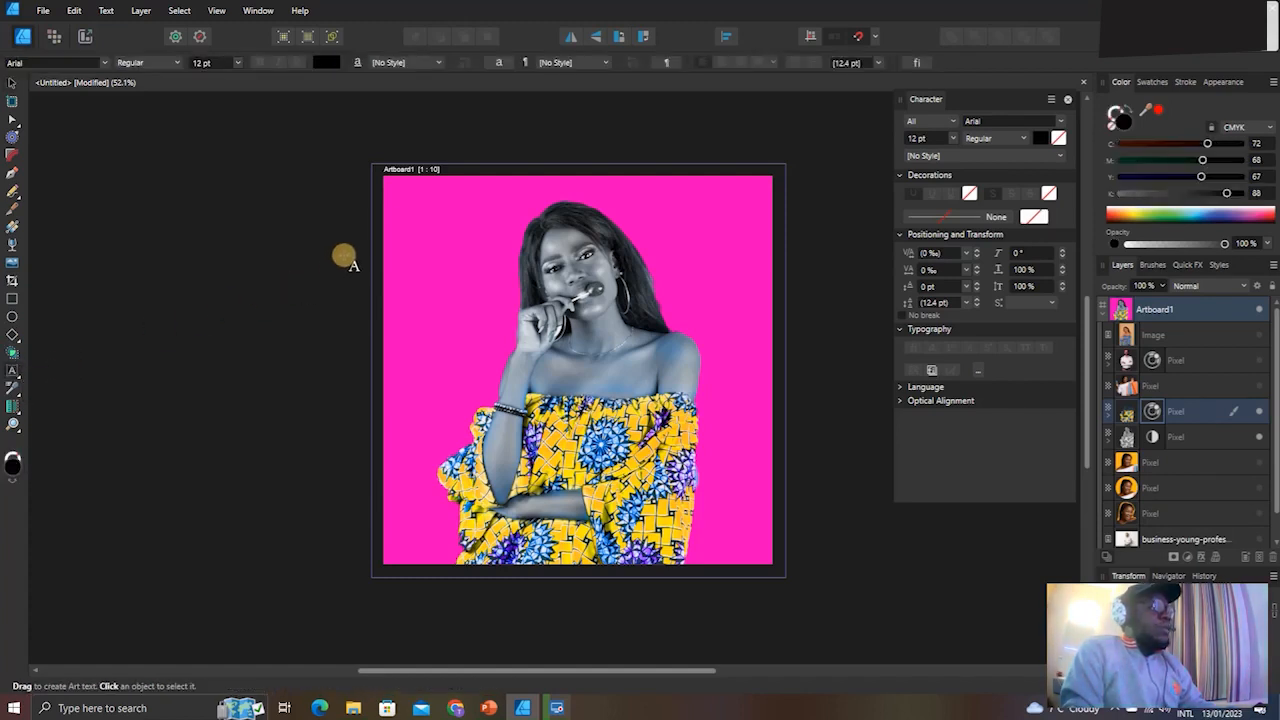
{"action": "left_click_drag", "start_coordinate": [436, 224], "coordinate": [500, 296]}
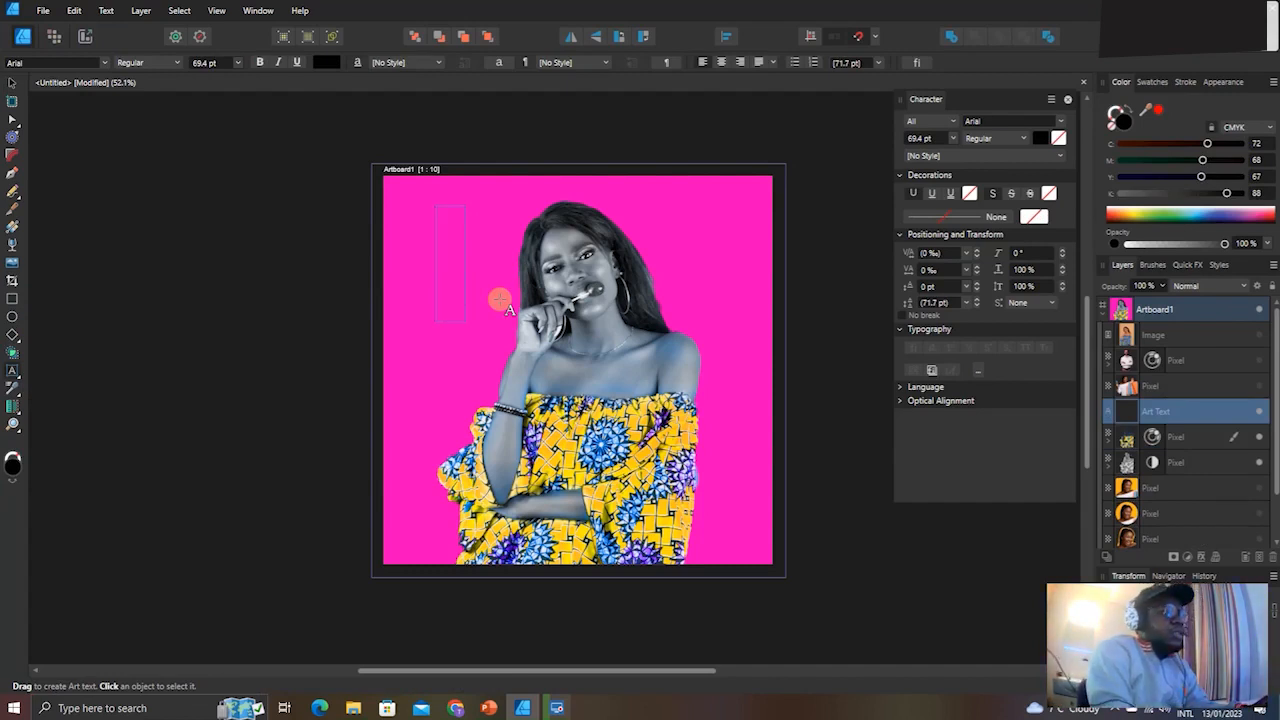
{"action": "type", "text": "MO"}
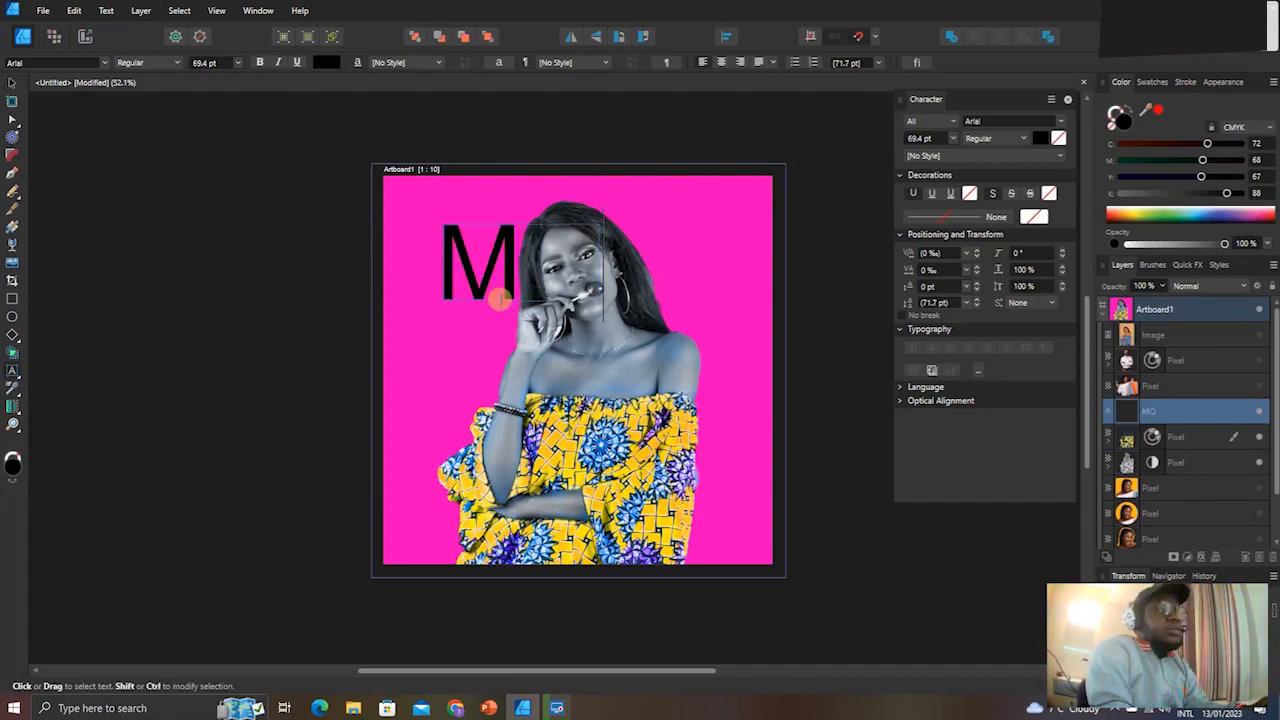
{"action": "type", "text": "DEL"}
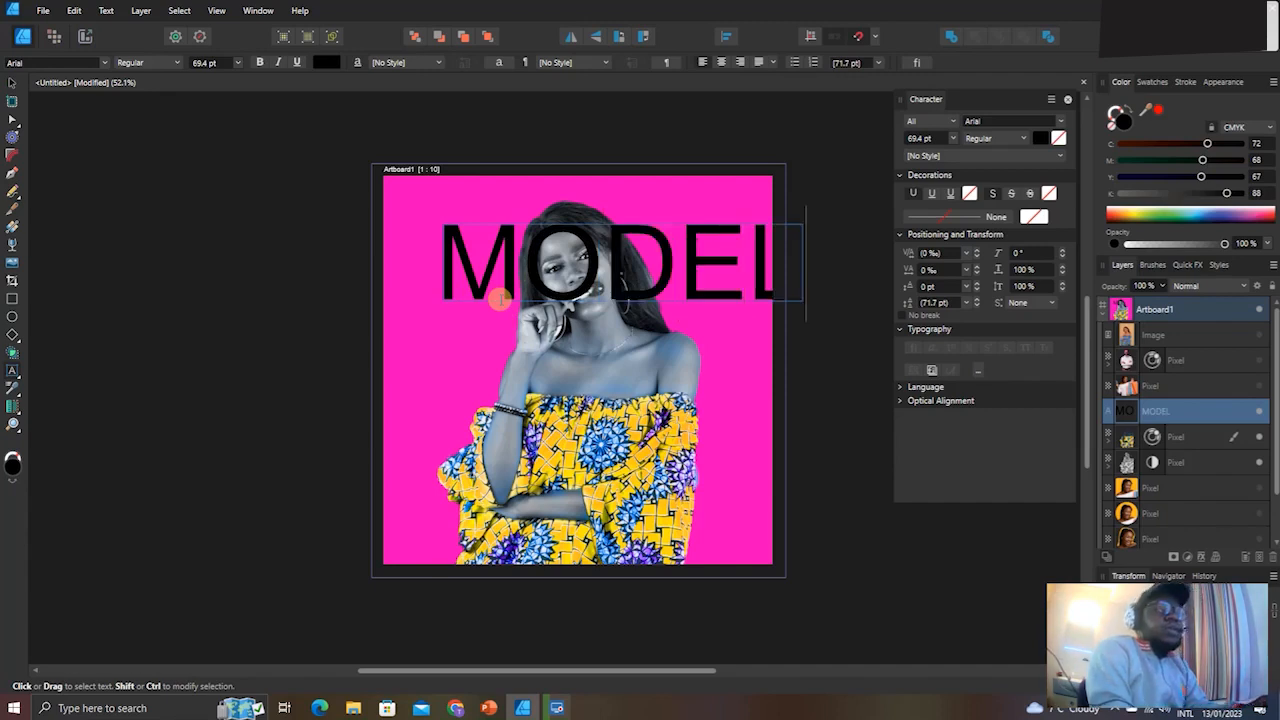
{"action": "key", "text": "Escape"}
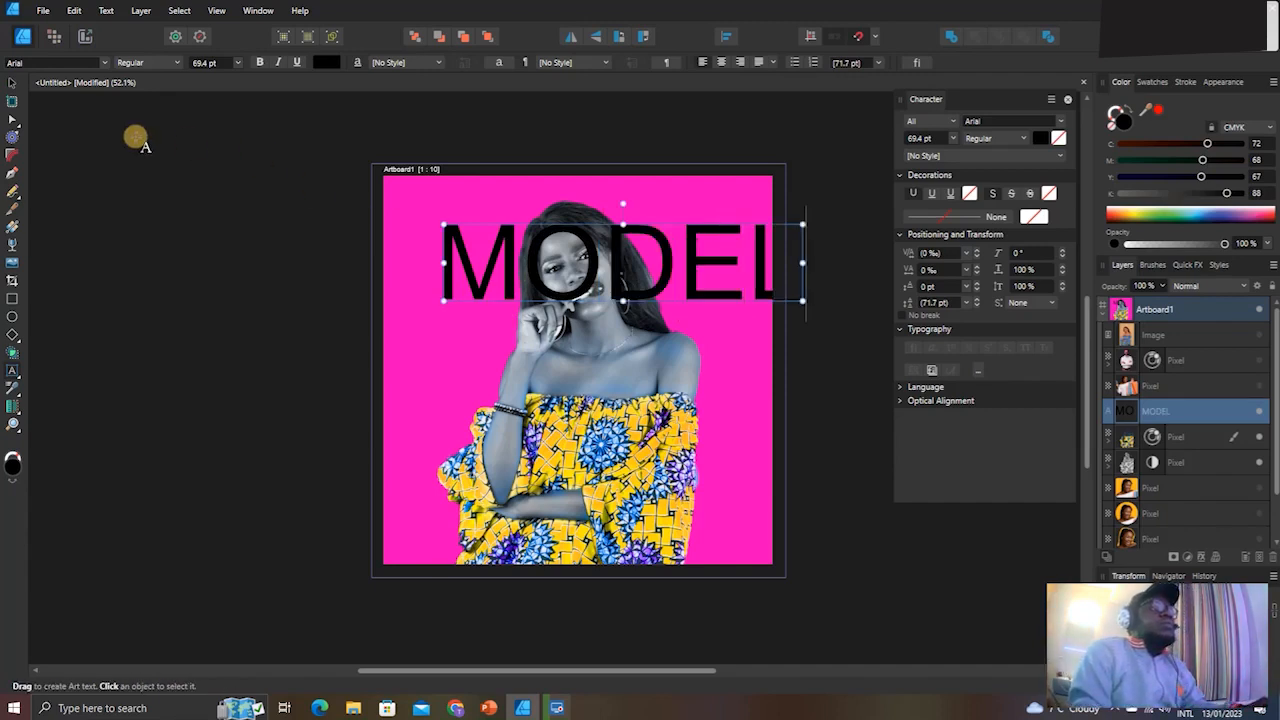
Shift the MODEL text slightly left and scale it down to about 58.9 pt.
{"action": "left_click", "coordinate": [19, 86]}
{"action": "left_click_drag", "start_coordinate": [632, 275], "coordinate": [615, 275]}
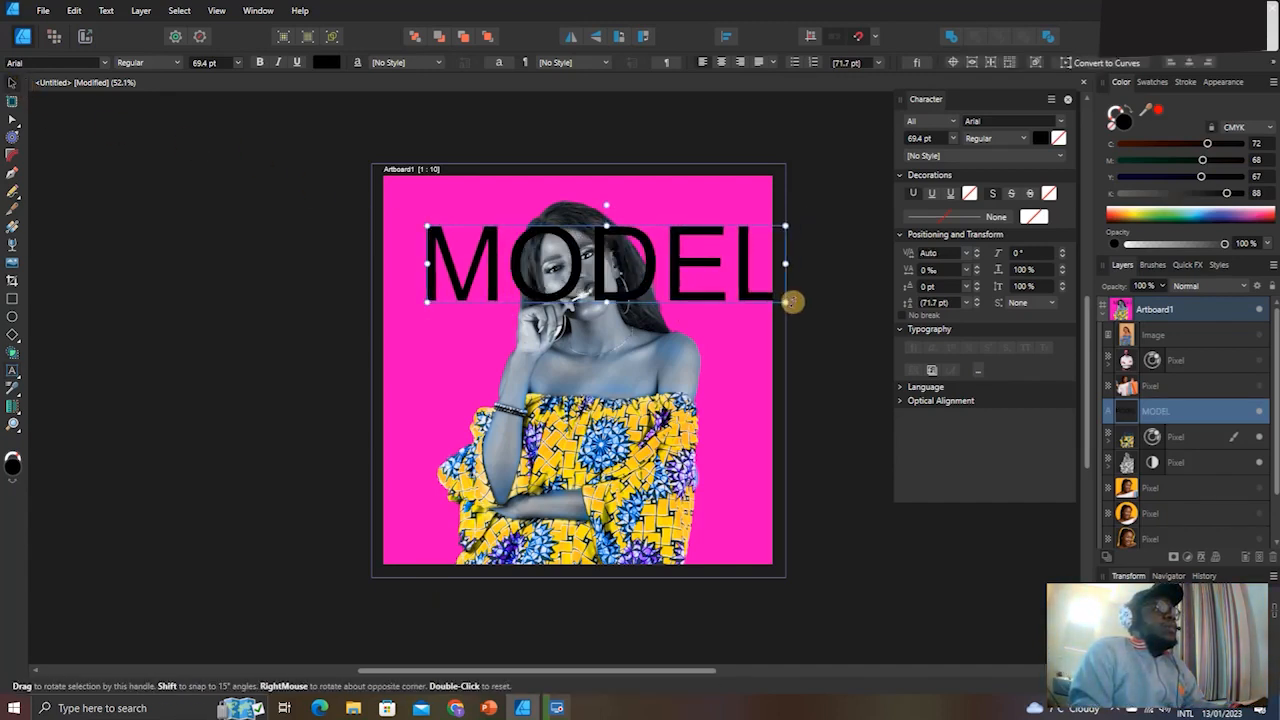
{"action": "left_click_drag", "start_coordinate": [791, 298], "coordinate": [762, 297]}
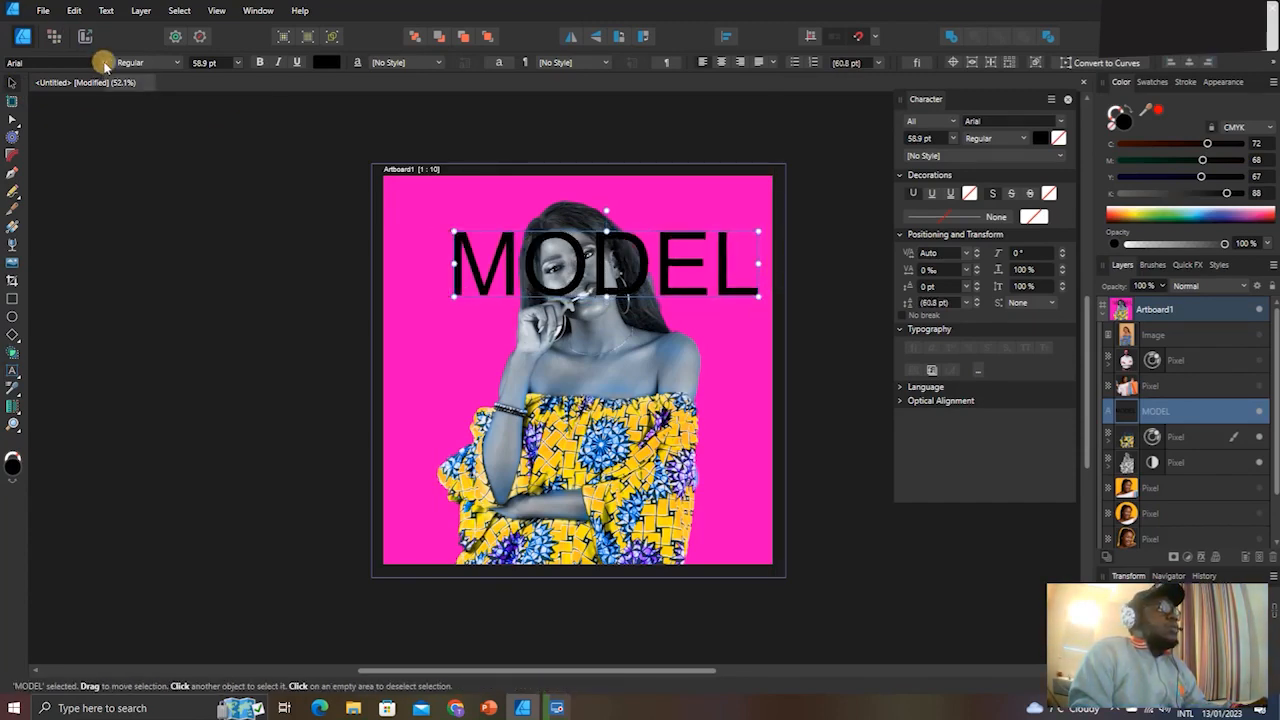
Set the MODEL text in Druk Wide Bold and fit it within the artboard at about 41.2 pt.
{"action": "left_click", "coordinate": [105, 63]}
{"action": "scroll", "coordinate": [185, 200], "scroll_direction": "down", "scroll_amount": 15}
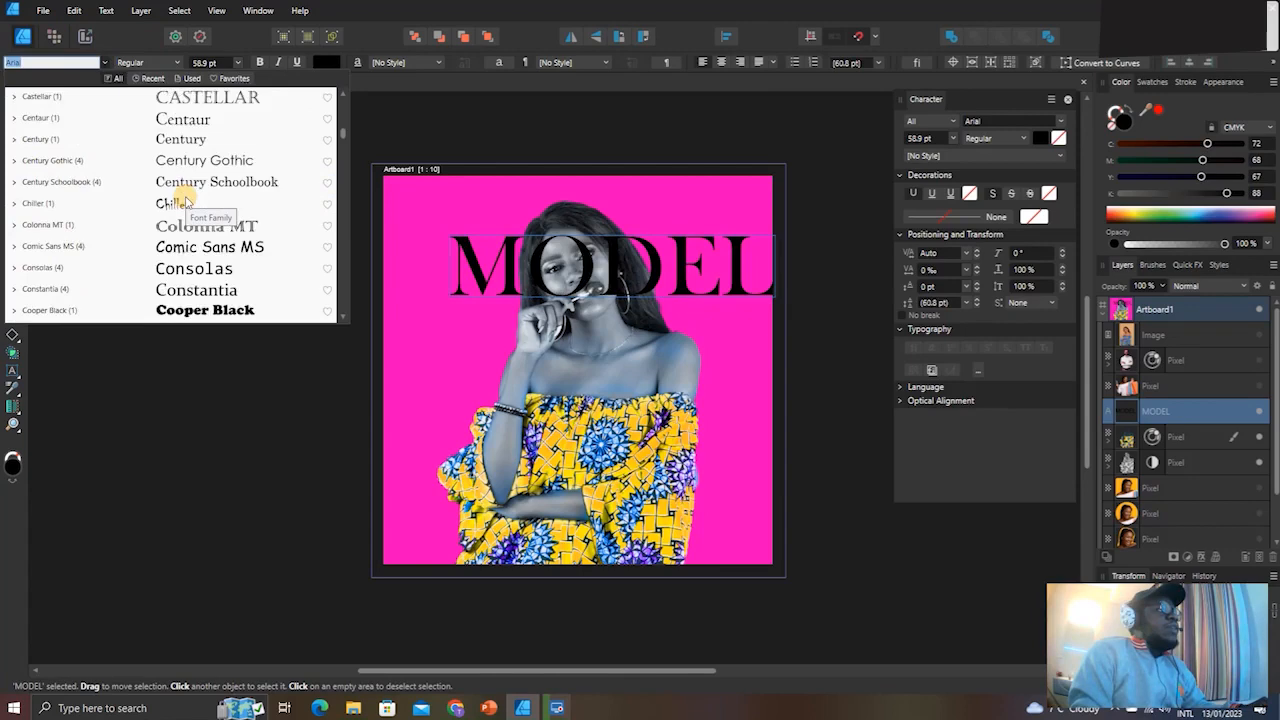
{"action": "scroll", "coordinate": [185, 200], "scroll_direction": "up", "scroll_amount": 3}
{"action": "left_click", "coordinate": [233, 228]}
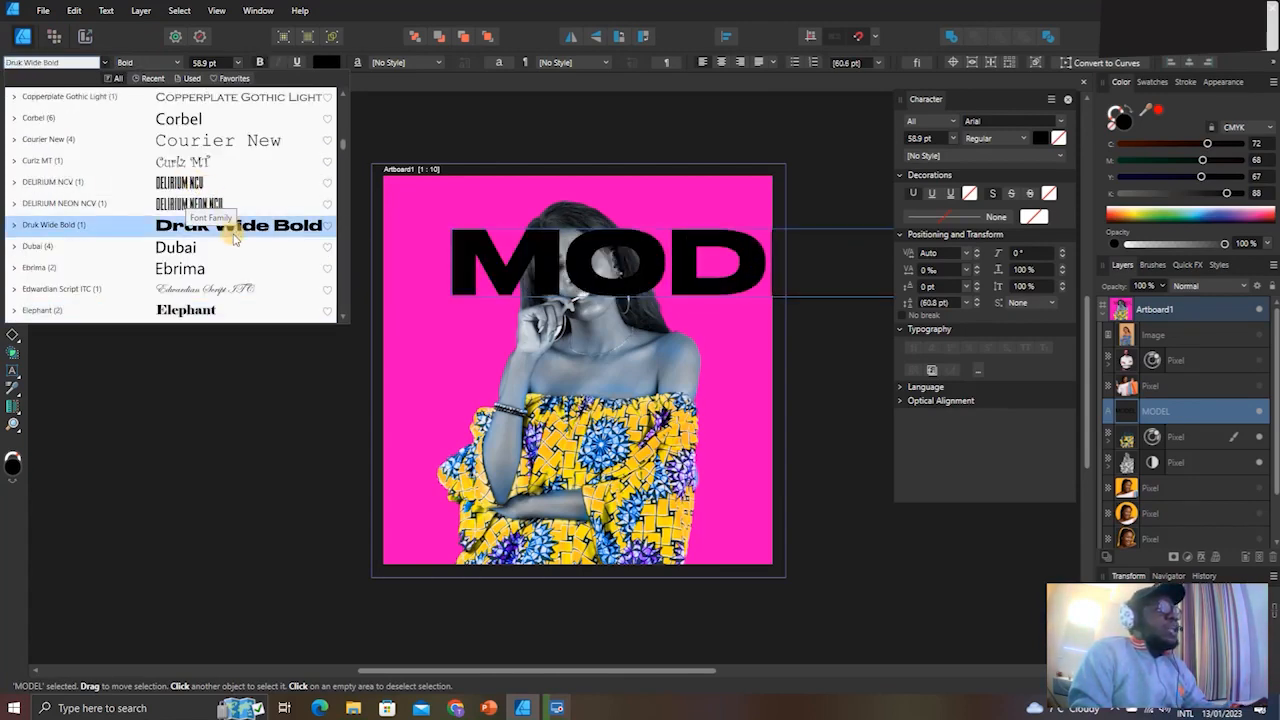
{"action": "left_click_drag", "start_coordinate": [449, 227], "coordinate": [612, 264]}
{"action": "left_click_drag", "start_coordinate": [730, 270], "coordinate": [535, 257]}
{"action": "left_click_drag", "start_coordinate": [735, 234], "coordinate": [752, 223]}
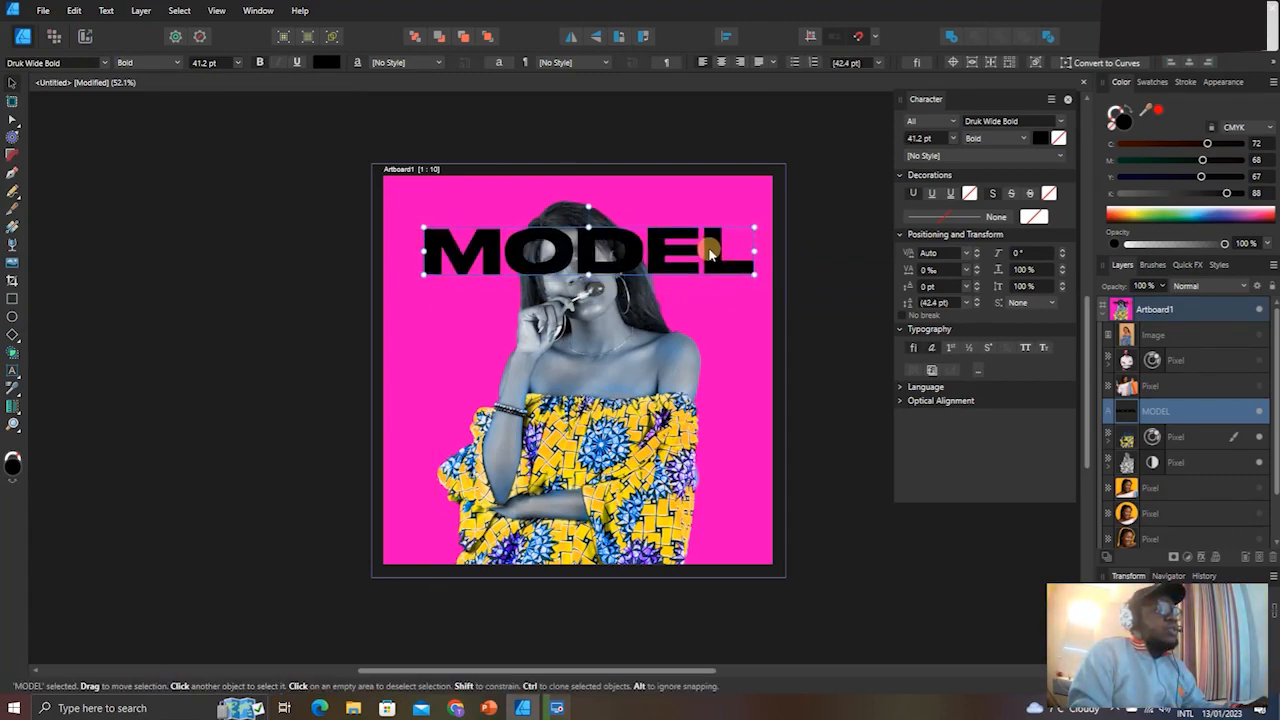
Fill the MODEL text with white and enlarge it to about 43.6 pt.
{"action": "left_click", "coordinate": [320, 62]}
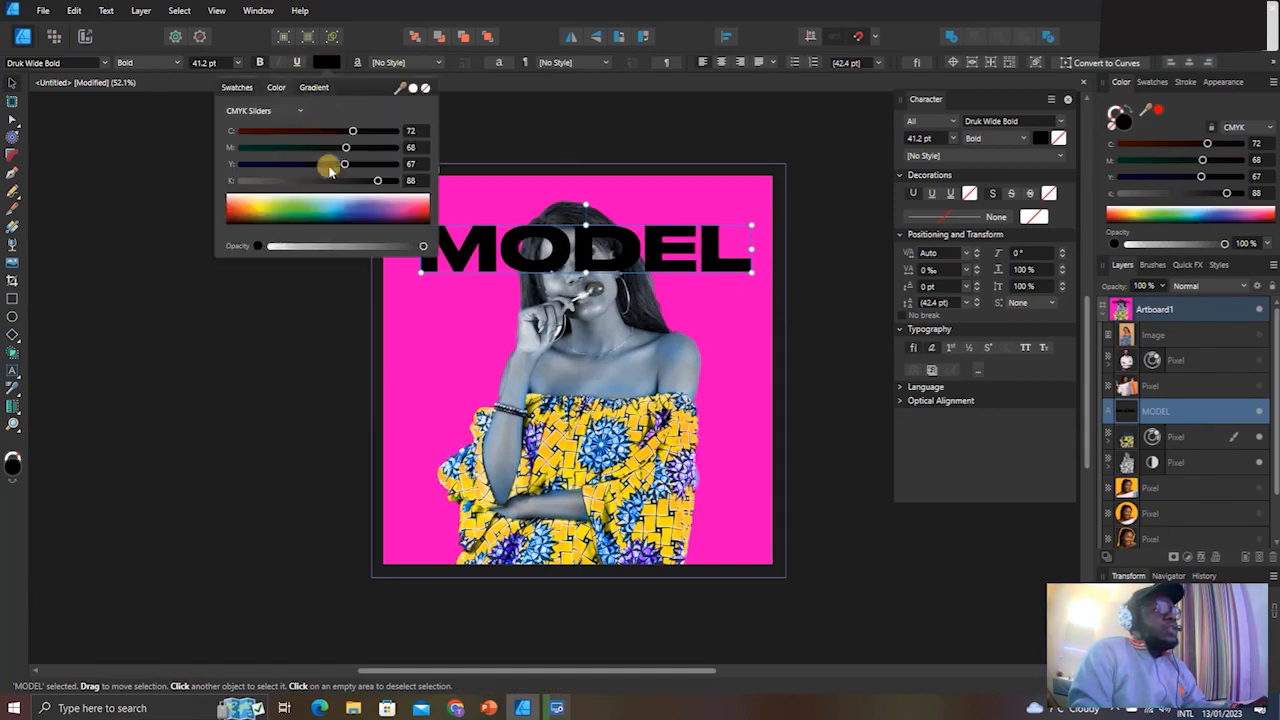
{"action": "left_click", "coordinate": [283, 112]}
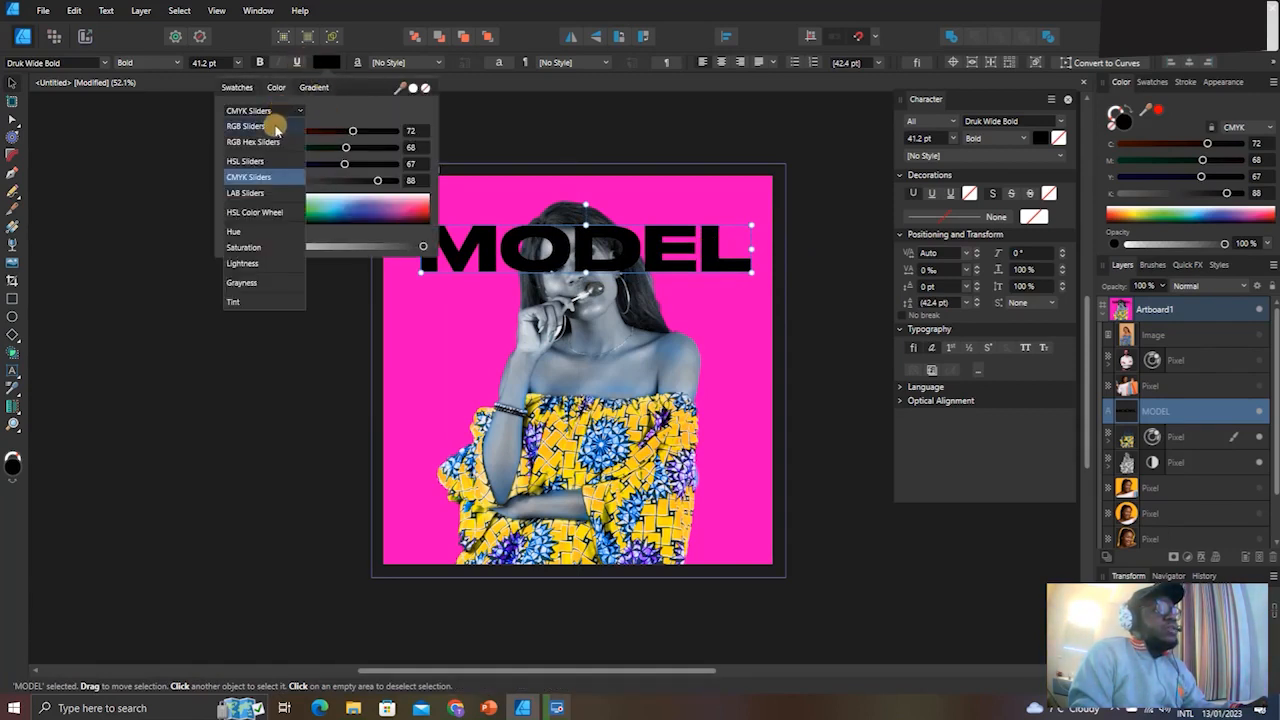
{"action": "left_click", "coordinate": [277, 206]}
{"action": "left_click_drag", "start_coordinate": [312, 185], "coordinate": [263, 251]}
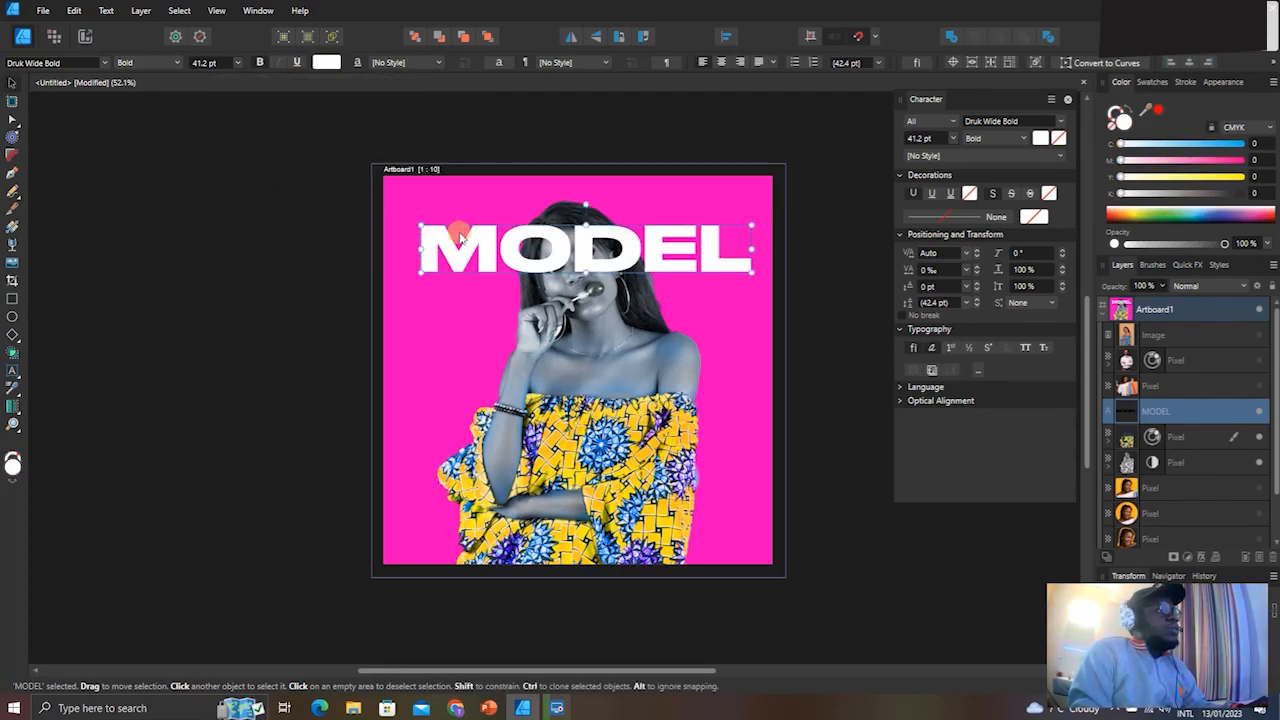
{"action": "left_click_drag", "start_coordinate": [748, 220], "coordinate": [754, 212]}
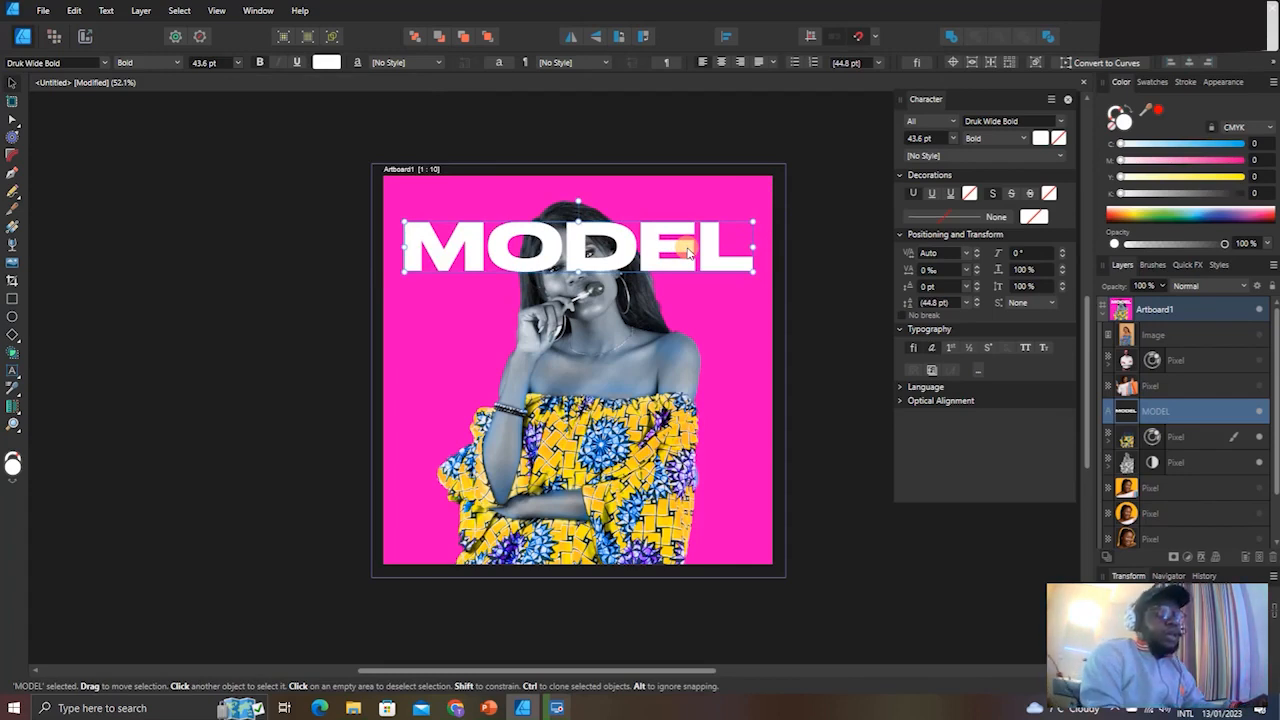
Send the MODEL text behind the woman and move it up near the artboard's upper edge.
{"action": "key", "text": "ctrl+bracketleft"}
{"action": "key", "text": "ctrl+bracketleft"}
{"action": "key", "text": "ctrl+bracketleft"}
{"action": "key", "text": "ctrl+bracketleft"}
{"action": "key", "text": "ctrl+bracketleft"}
{"action": "key", "text": "ctrl+bracketleft"}
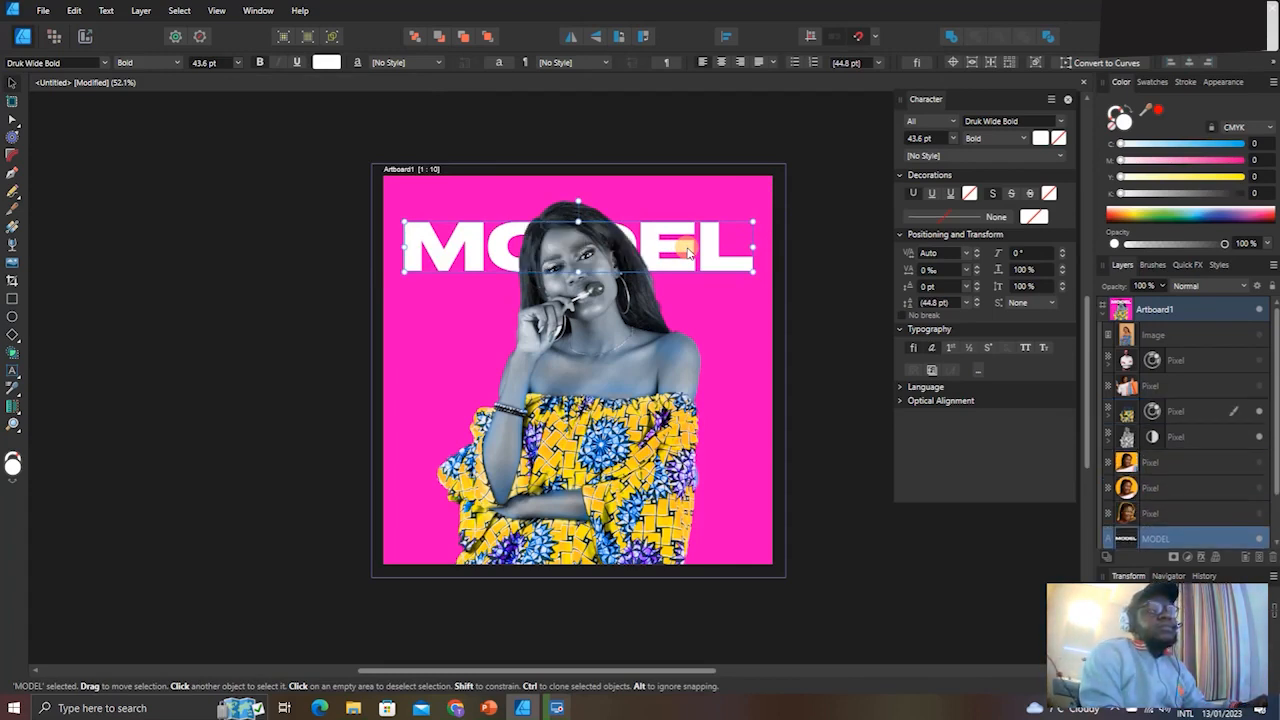
{"action": "left_click_drag", "start_coordinate": [688, 252], "coordinate": [690, 228]}
Group the woman's two visible Pixel layers and move her down so her head only slightly overlaps the MODEL text.
{"action": "left_click", "coordinate": [607, 316]}
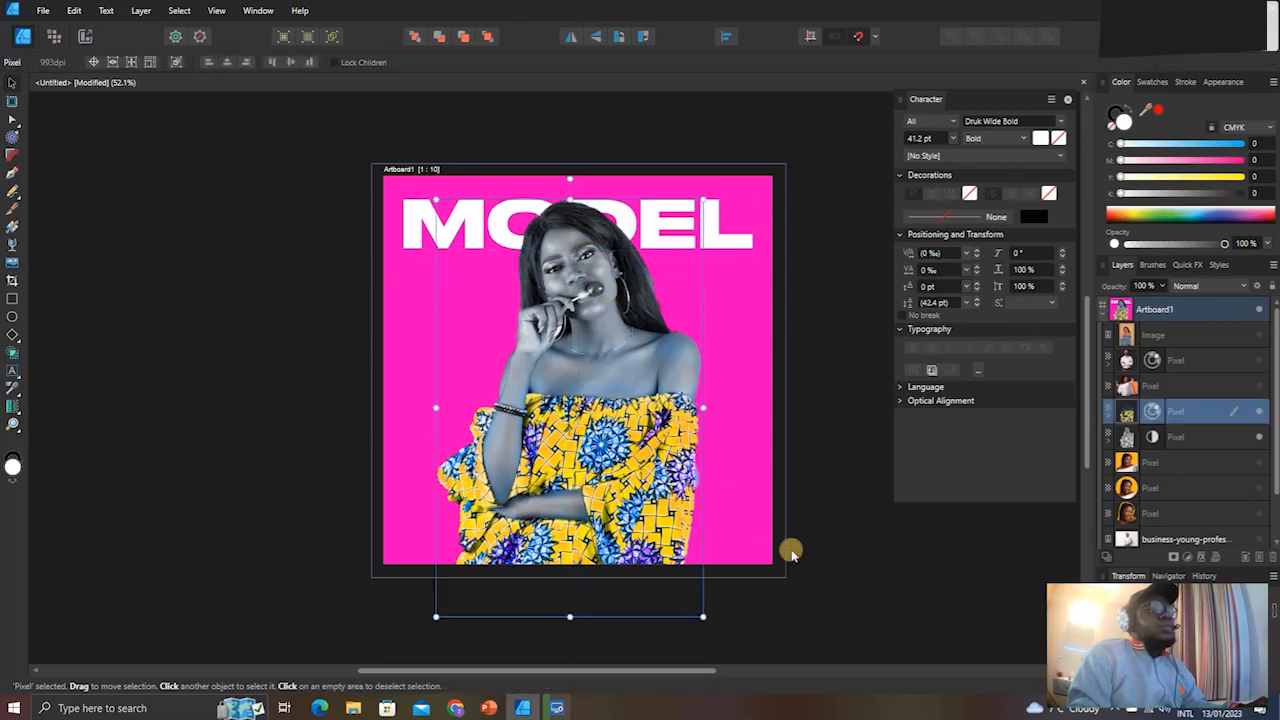
{"action": "left_click", "coordinate": [1185, 437], "text": "shift"}
{"action": "left_click_drag", "start_coordinate": [603, 373], "coordinate": [605, 401]}
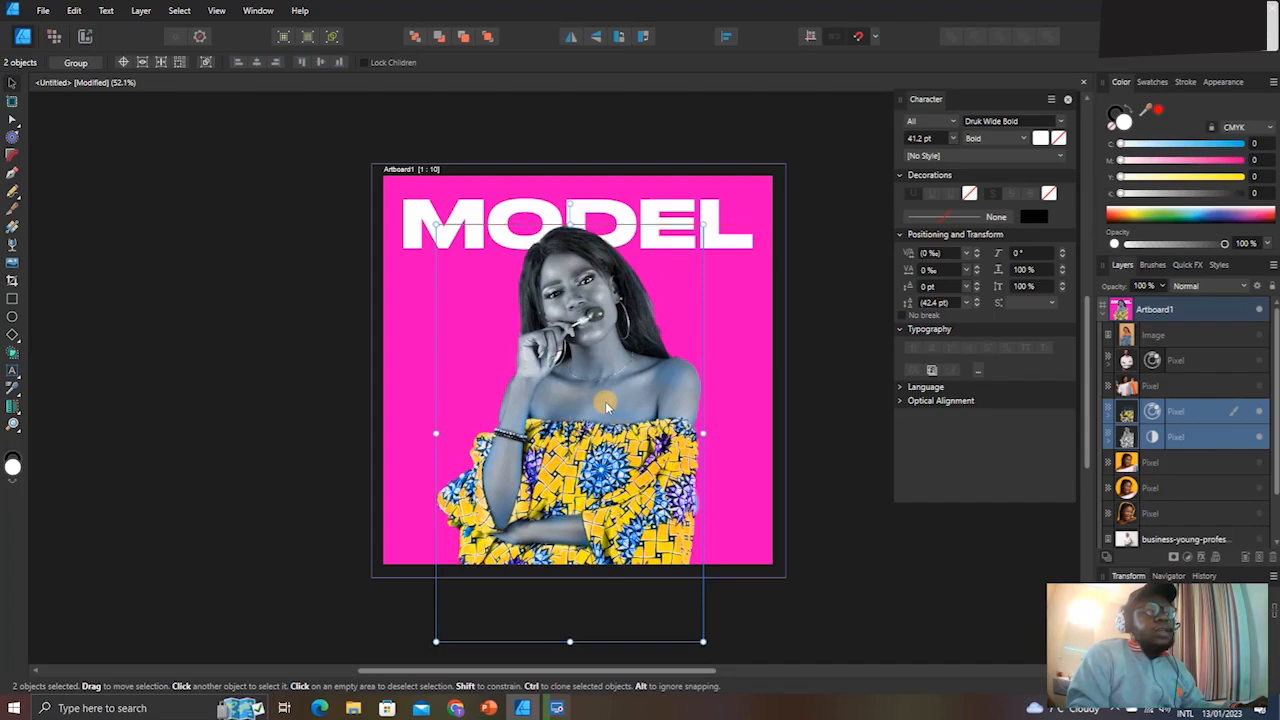
{"action": "key", "text": "ctrl"}
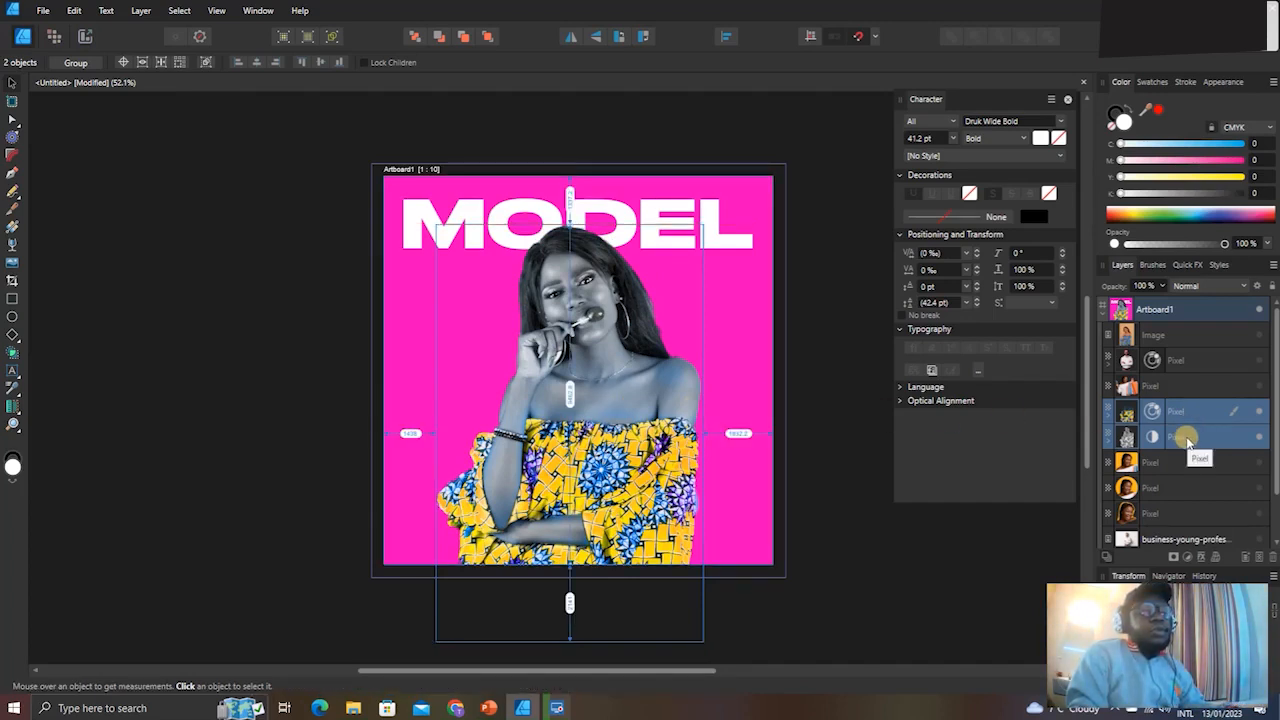
{"action": "key", "text": "ctrl+g"}
{"action": "left_click_drag", "start_coordinate": [585, 348], "coordinate": [585, 360]}
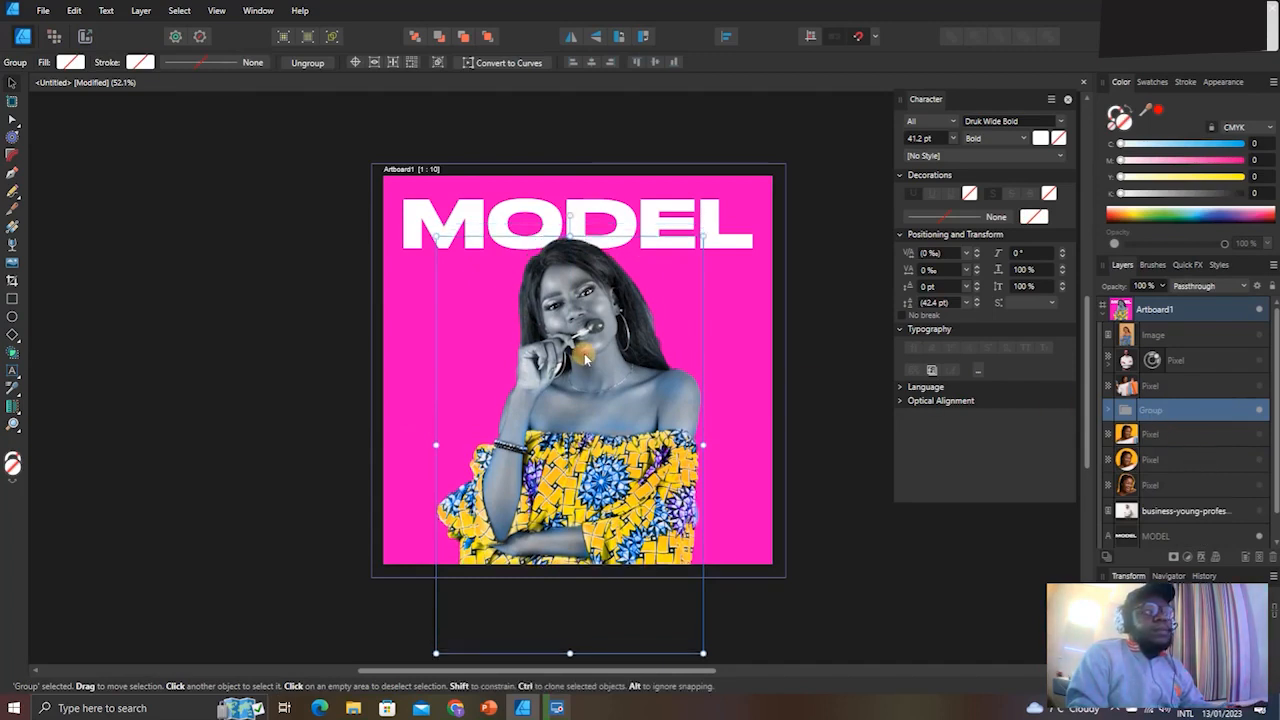
Place a duplicate of the MODEL text directly below the original and remove the copy's fill.
{"action": "left_click", "coordinate": [684, 226]}
{"action": "left_click_drag", "start_coordinate": [686, 226], "coordinate": [698, 290]}
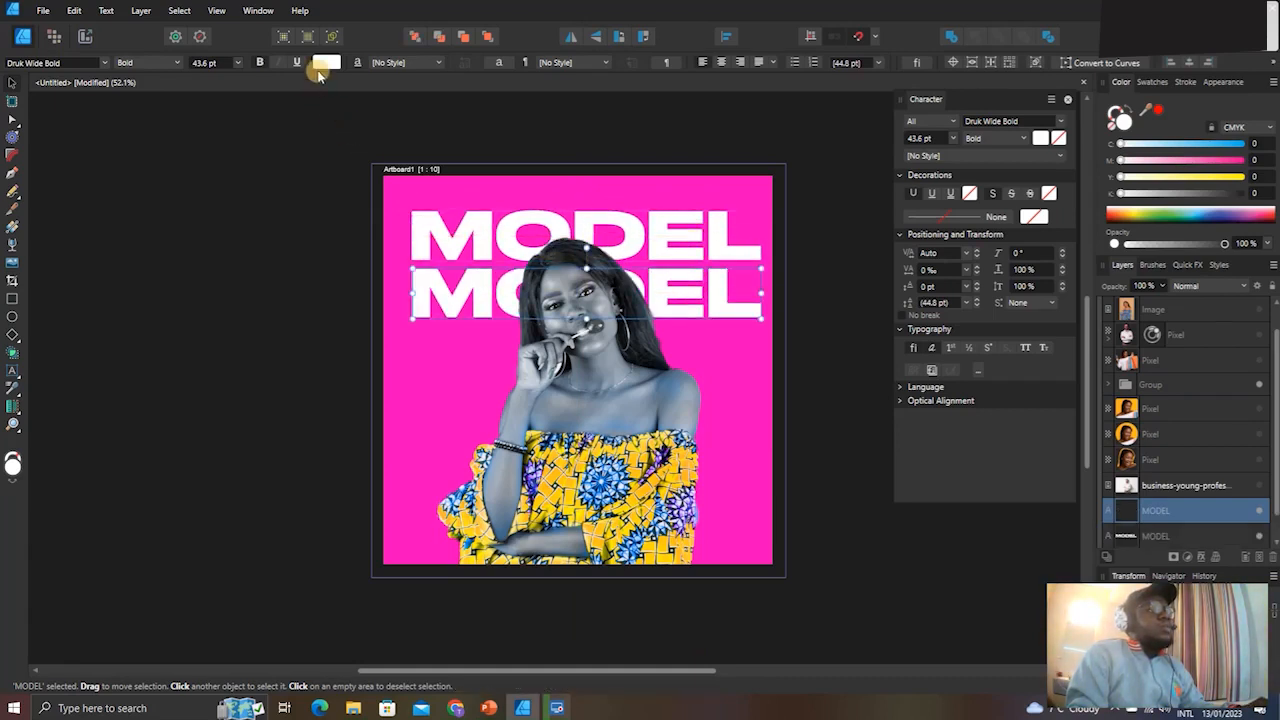
{"action": "left_click", "coordinate": [322, 62]}
{"action": "left_click", "coordinate": [426, 89]}
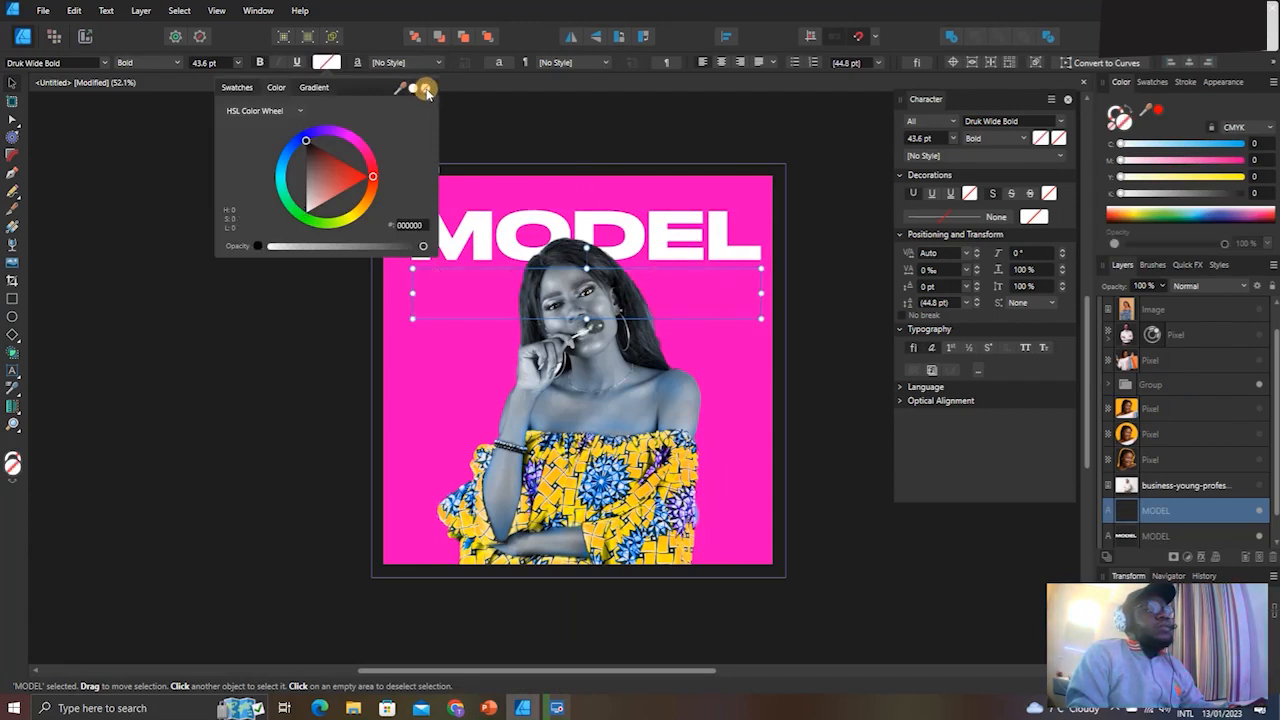
Give the lower MODEL copy a 1 pt outline coloured yellow, E3FF00.
{"action": "left_click", "coordinate": [1185, 83]}
{"action": "left_click_drag", "start_coordinate": [1148, 129], "coordinate": [1156, 131]}
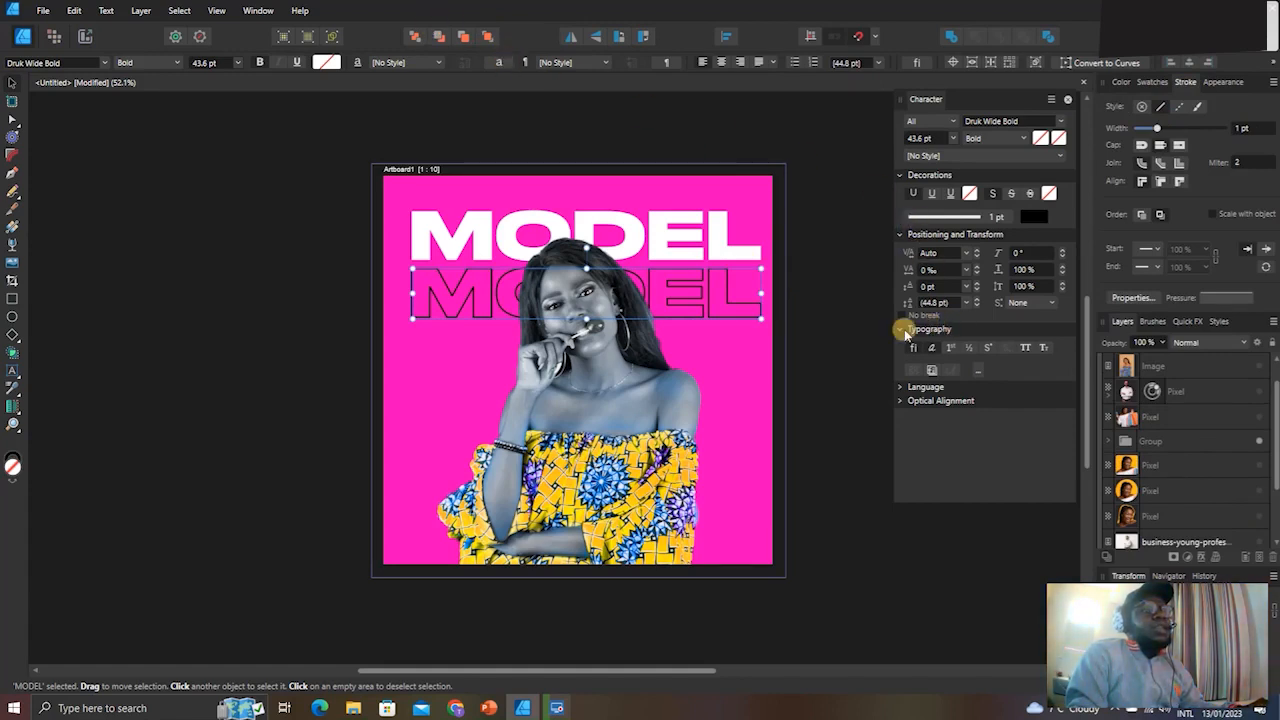
{"action": "left_click", "coordinate": [1031, 220]}
{"action": "left_click", "coordinate": [1012, 366]}
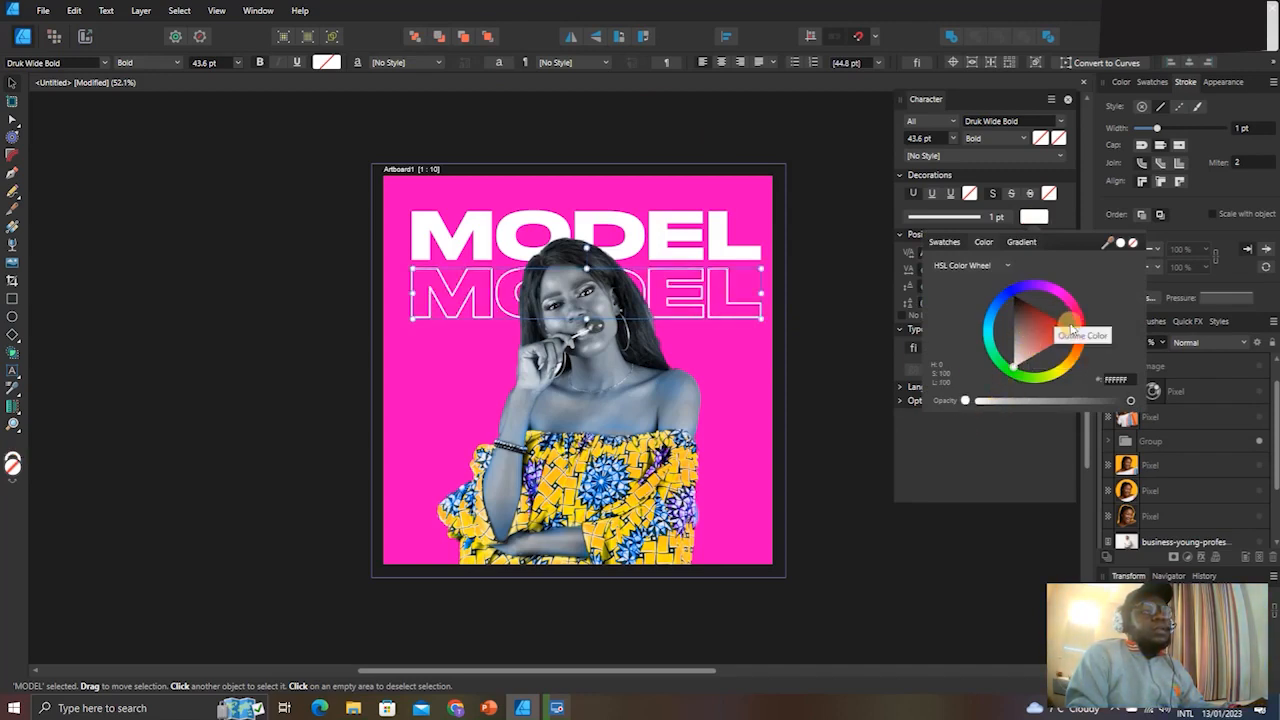
{"action": "left_click_drag", "start_coordinate": [1080, 350], "coordinate": [1053, 376]}
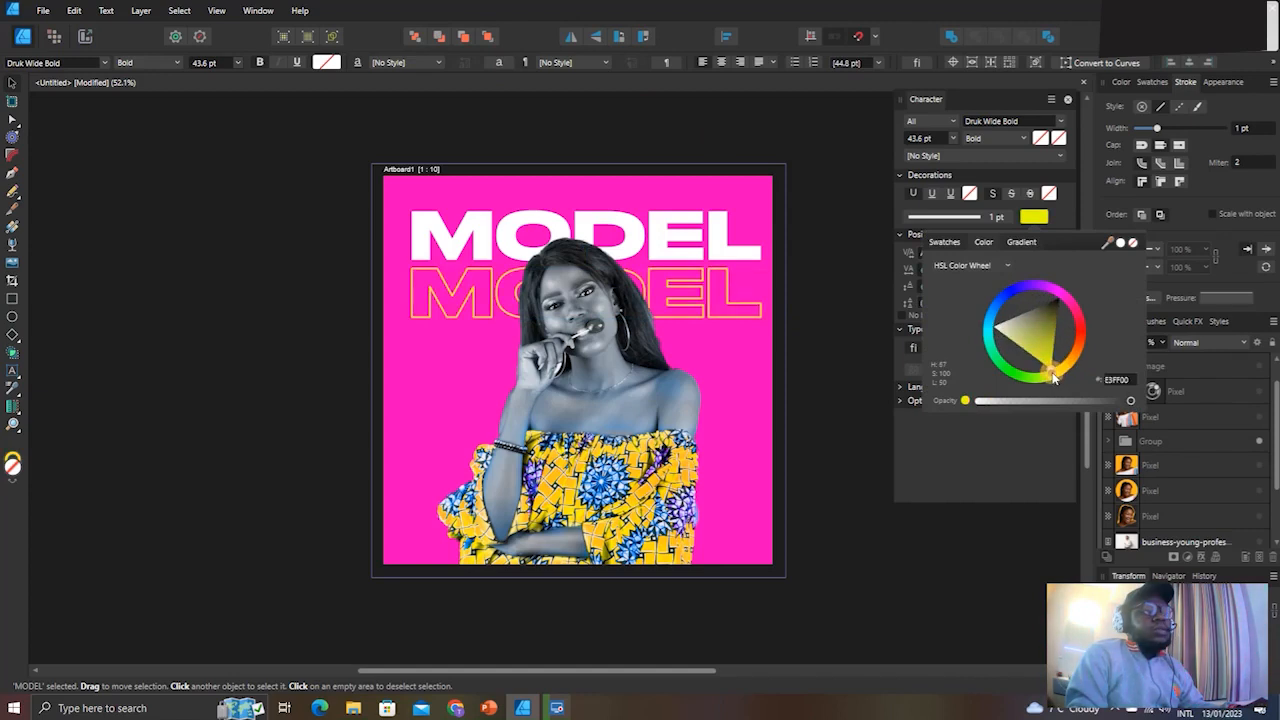
{"action": "left_click", "coordinate": [806, 348]}
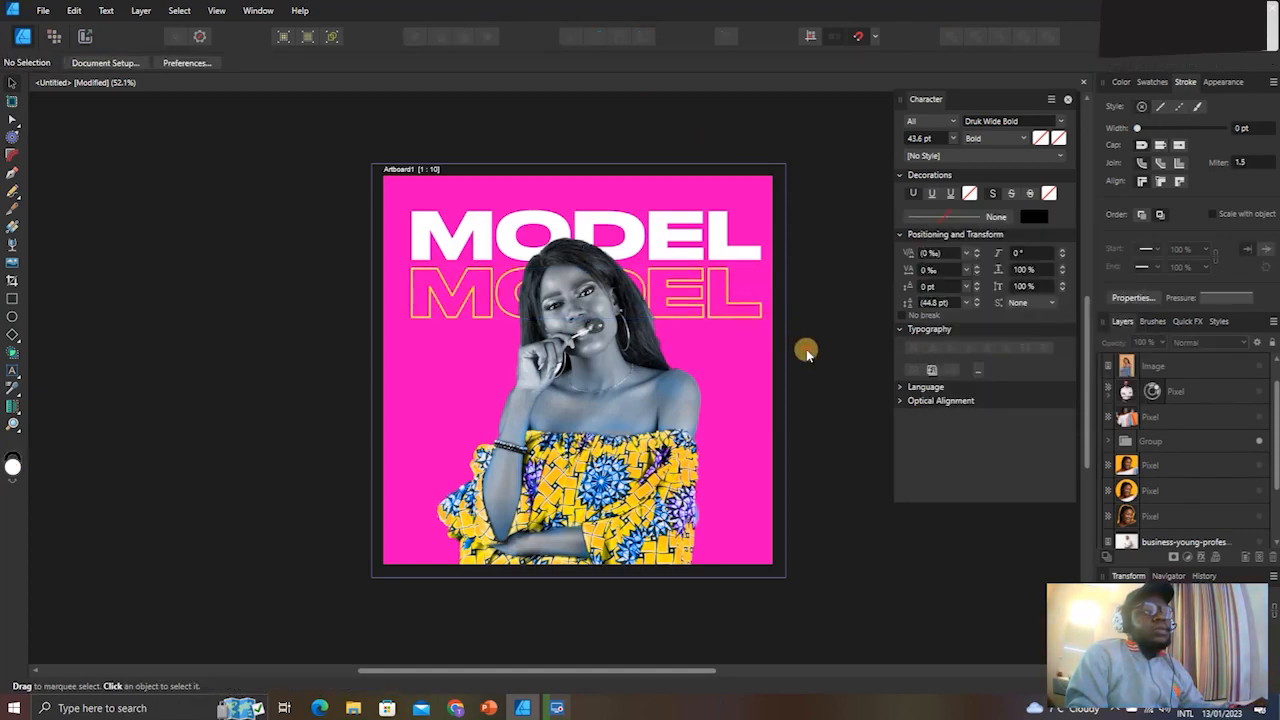
Place a copy of the yellow-outlined MODEL text directly below it and set the copy's outline to white, FFFFFF.
{"action": "left_click", "coordinate": [720, 280]}
{"action": "key", "text": "t"}
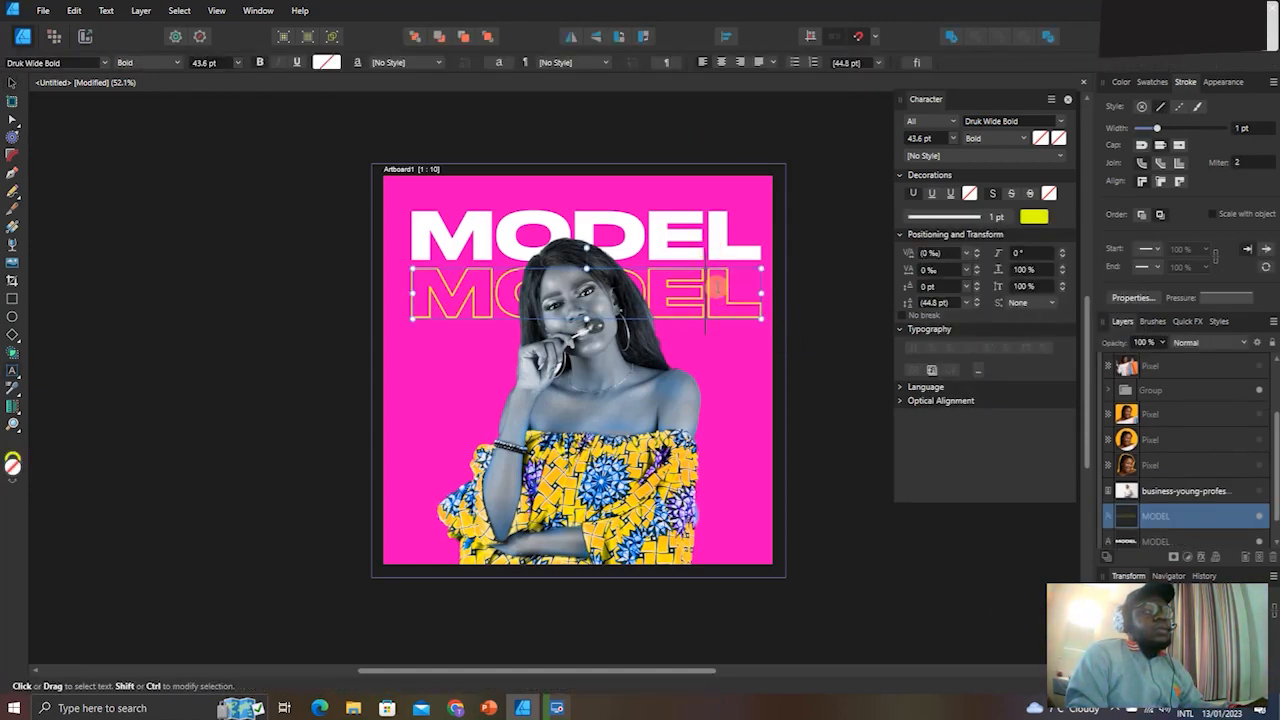
{"action": "left_click", "coordinate": [10, 80]}
{"action": "left_click_drag", "start_coordinate": [460, 302], "coordinate": [476, 369]}
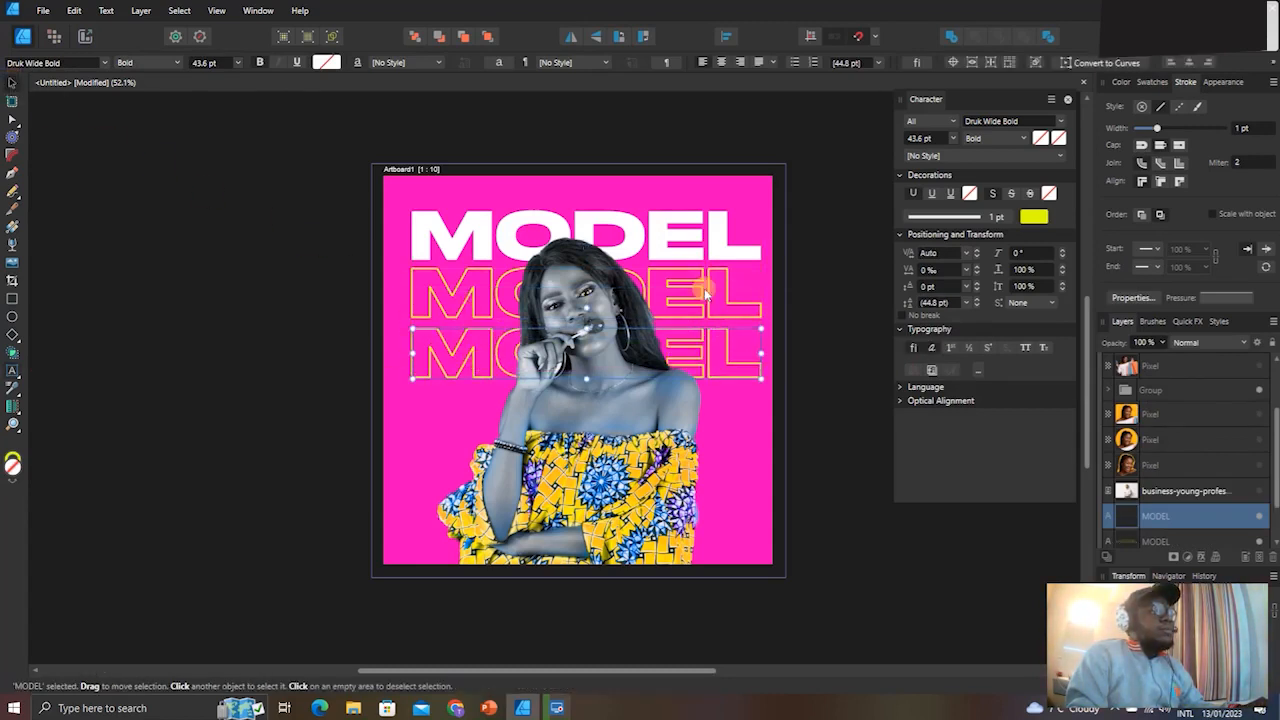
{"action": "left_click", "coordinate": [1034, 217]}
{"action": "left_click_drag", "start_coordinate": [1006, 342], "coordinate": [992, 329]}
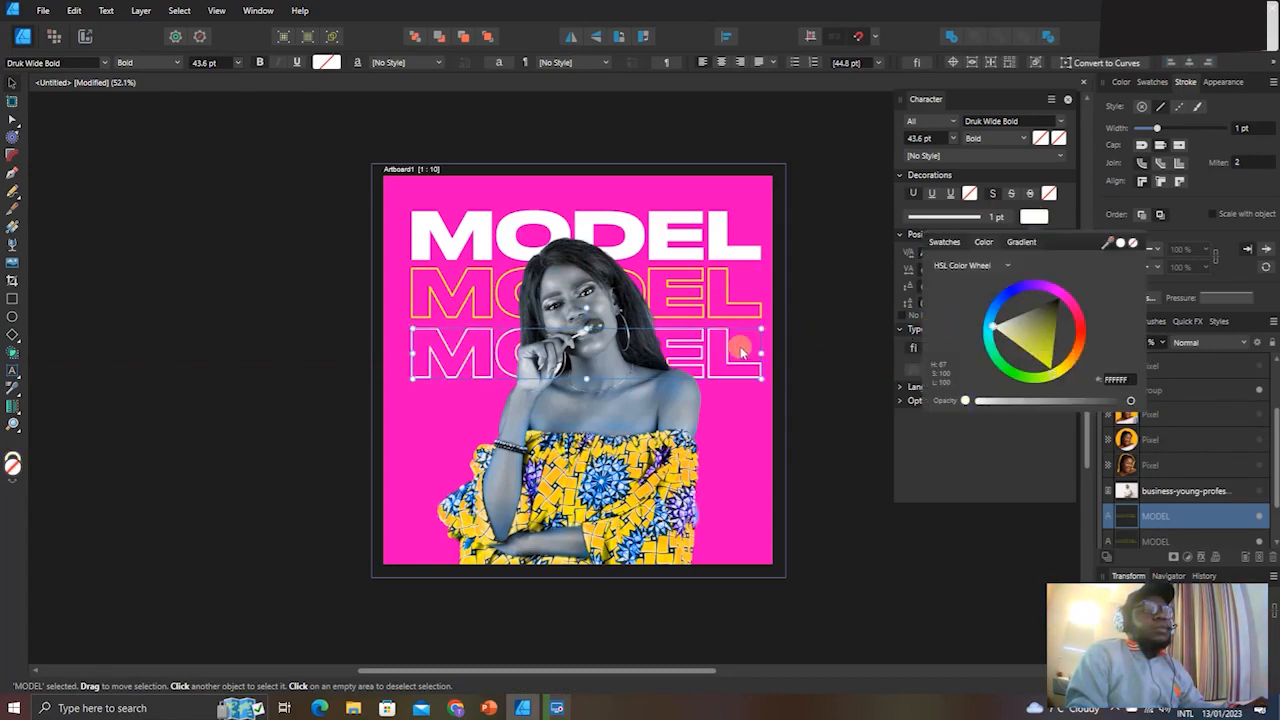
Place another copy of the white-outlined MODEL text directly below it as the fourth line.
{"action": "left_click", "coordinate": [722, 398]}
{"action": "left_click_drag", "start_coordinate": [729, 375], "coordinate": [733, 428]}
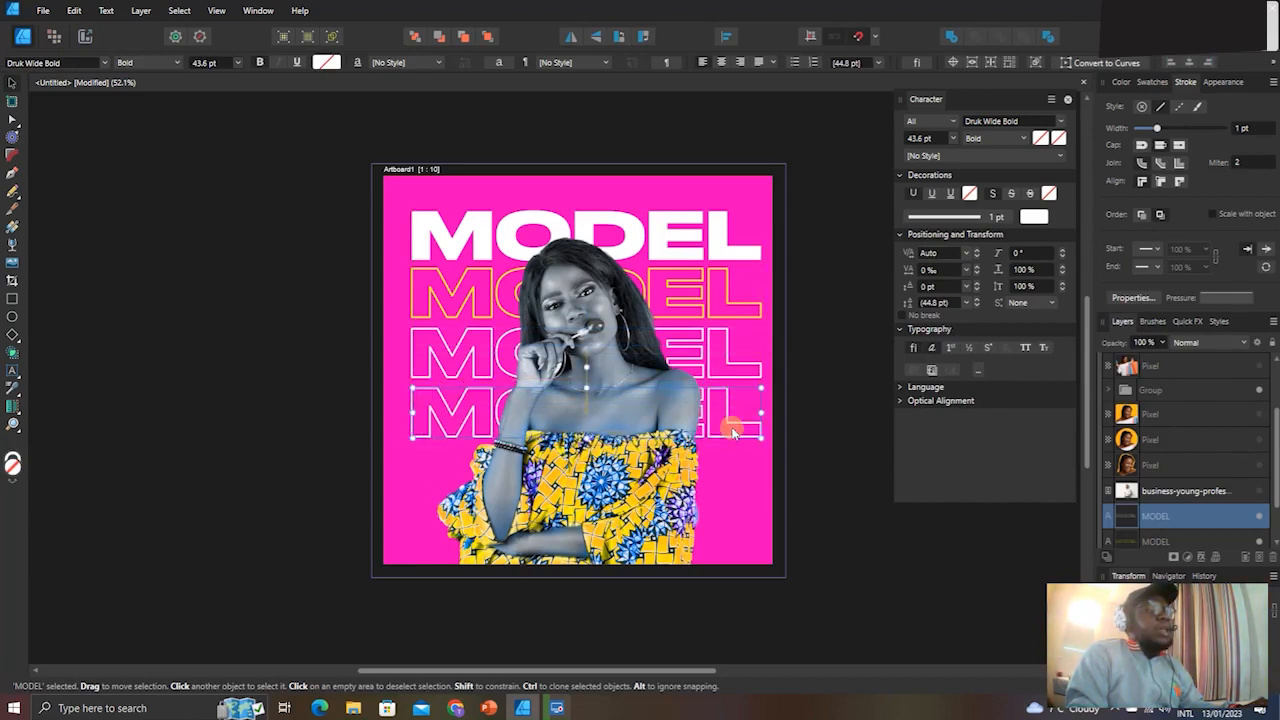
{"action": "left_click", "coordinate": [826, 258]}
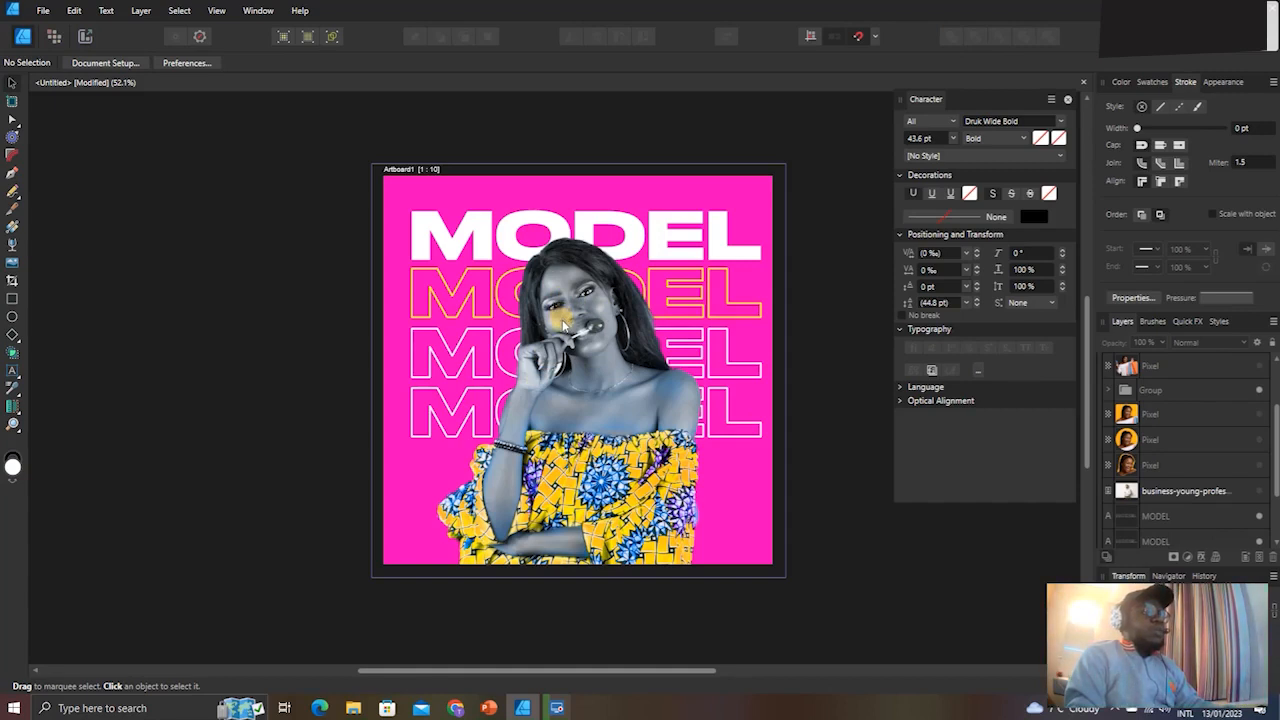
{"action": "left_click", "coordinate": [561, 316]}
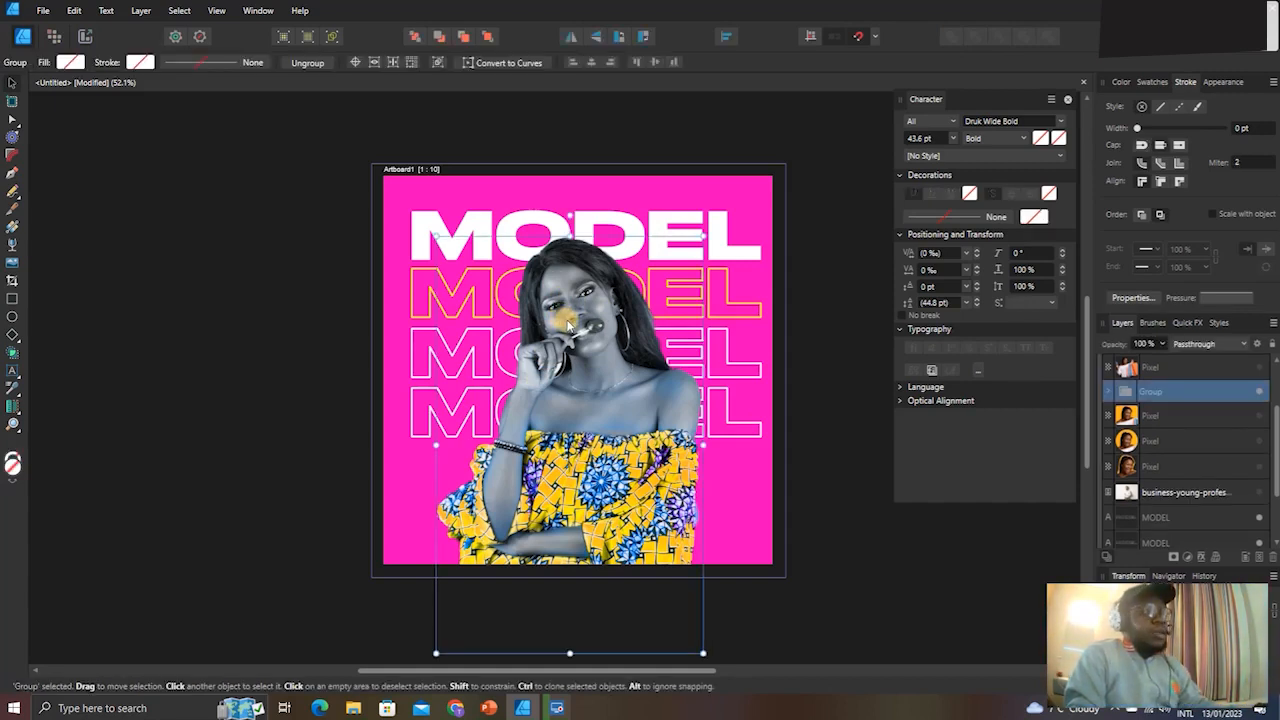
{"action": "left_click", "coordinate": [340, 420]}
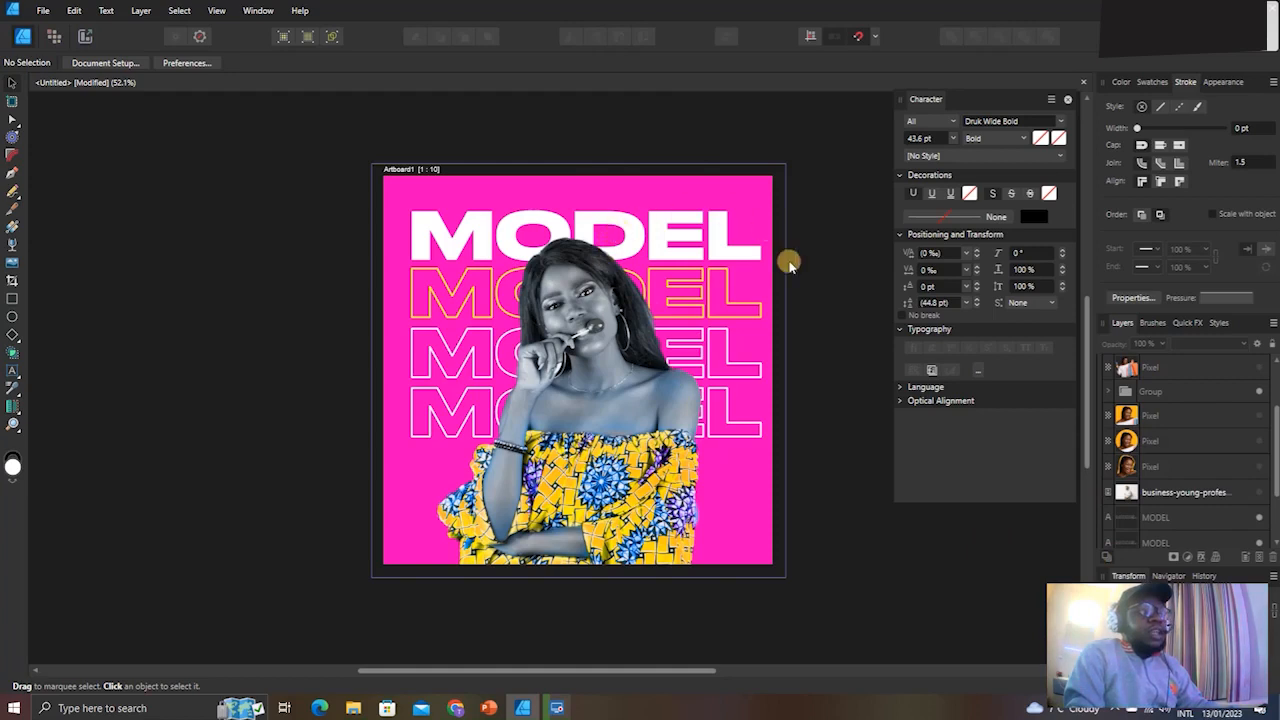
{"action": "left_click", "coordinate": [441, 240]}
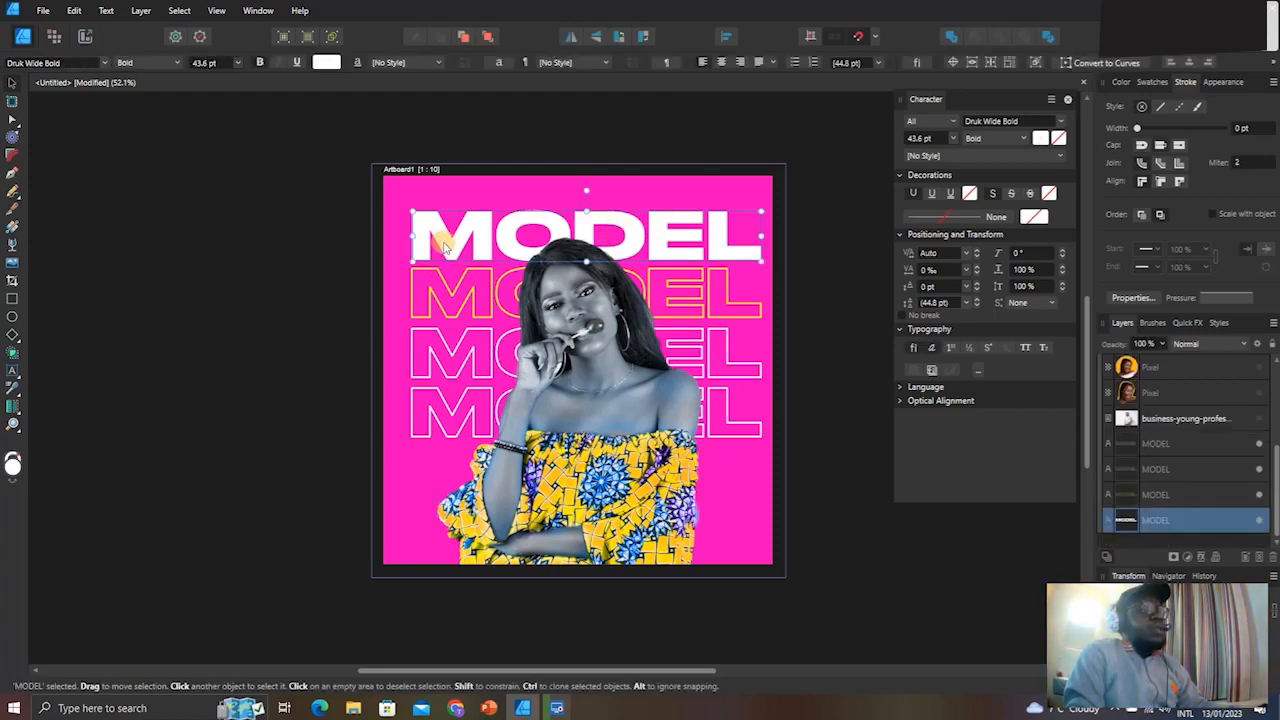
{"action": "left_click", "coordinate": [818, 342]}
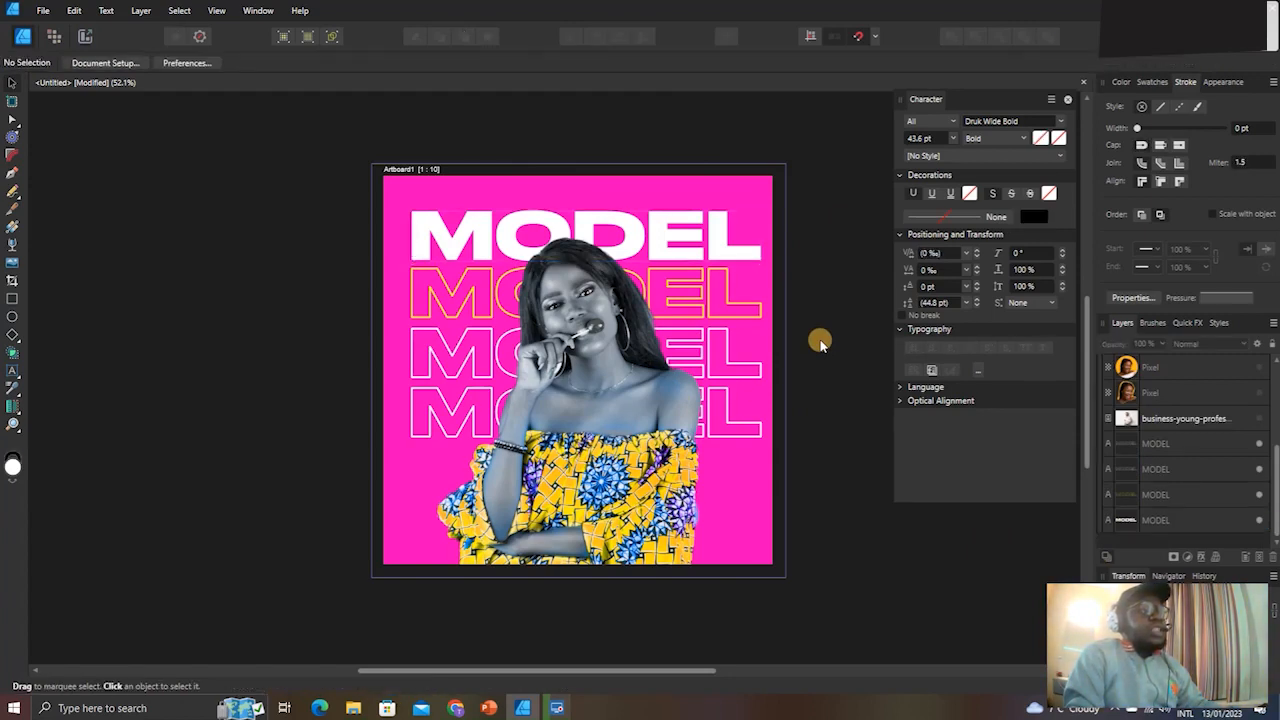
{"action": "left_click", "coordinate": [740, 254]}
{"action": "left_click", "coordinate": [740, 252]}
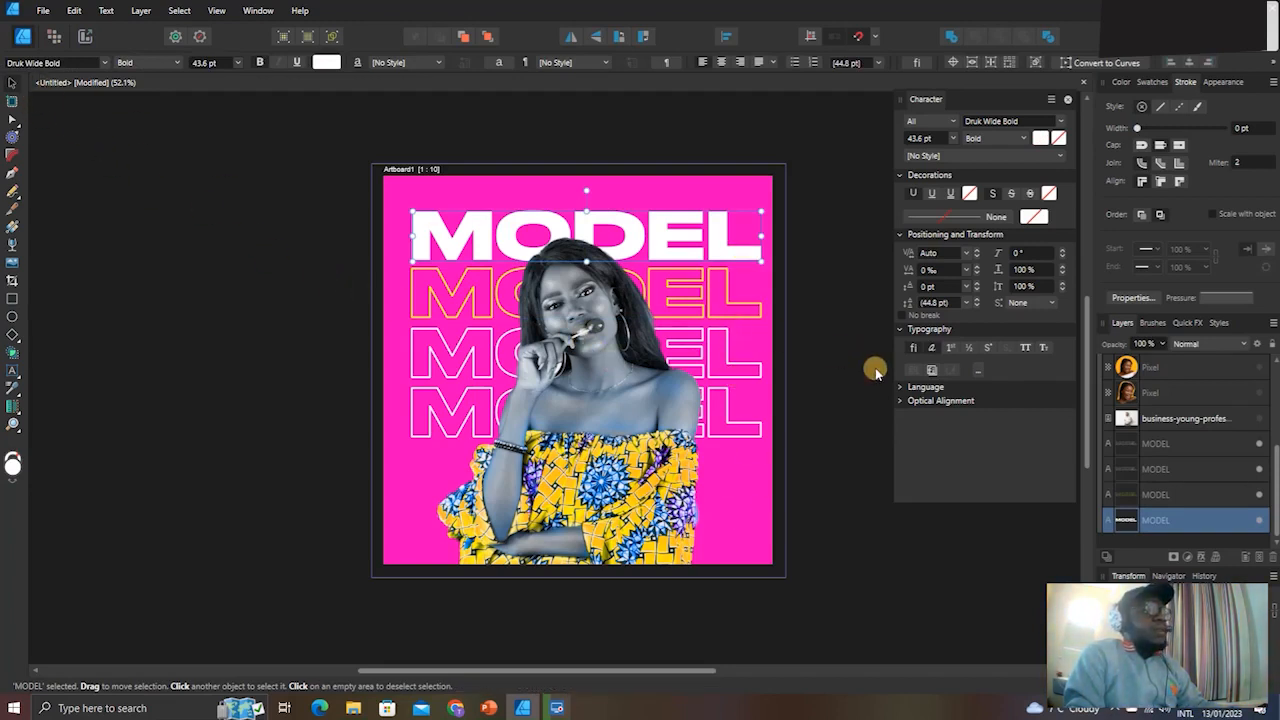
{"action": "left_click", "coordinate": [792, 375]}
{"action": "left_click", "coordinate": [470, 267]}
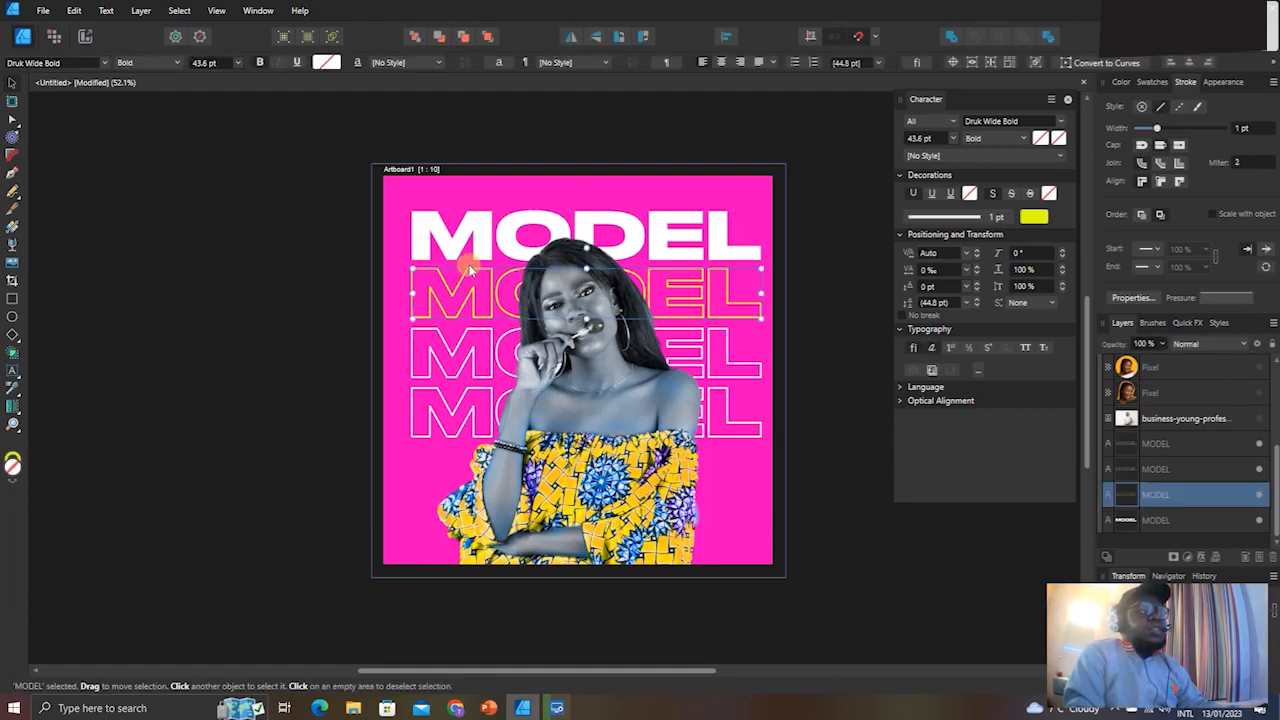
{"action": "left_click", "coordinate": [313, 259]}
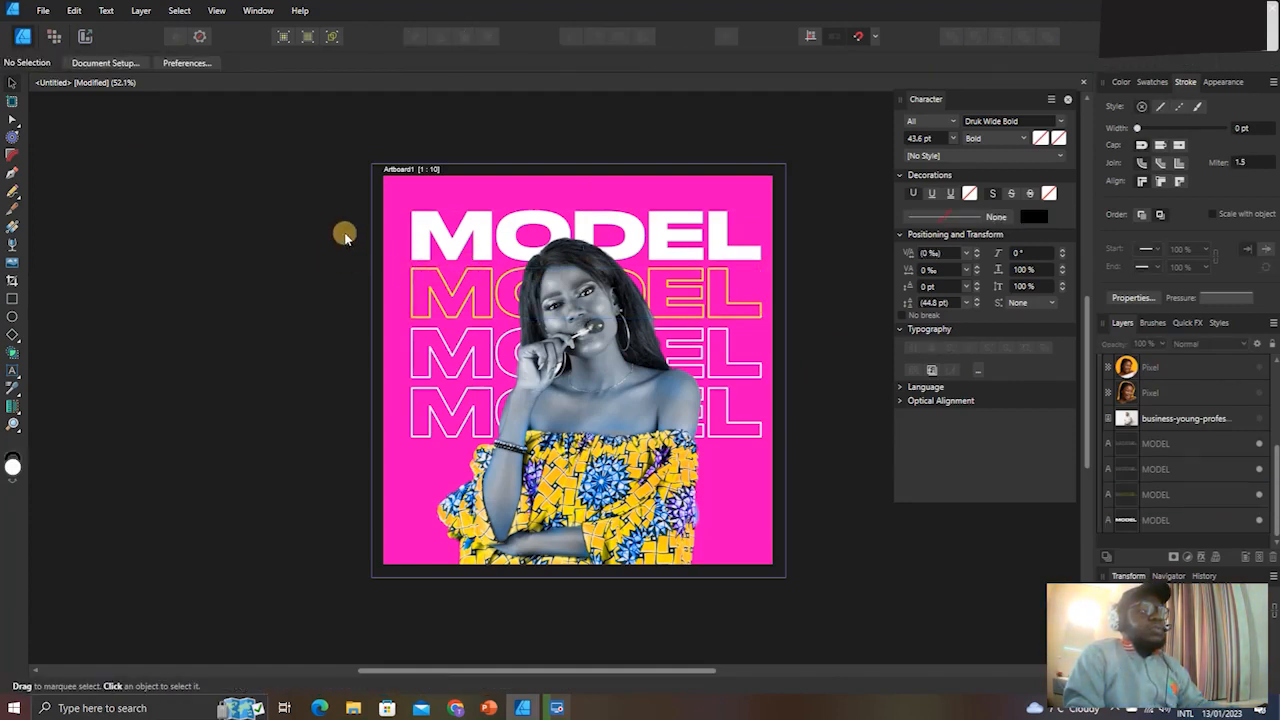
Insert a second artboard at the Document size beside the pink MODEL artboard.
{"action": "left_click", "coordinate": [413, 170]}
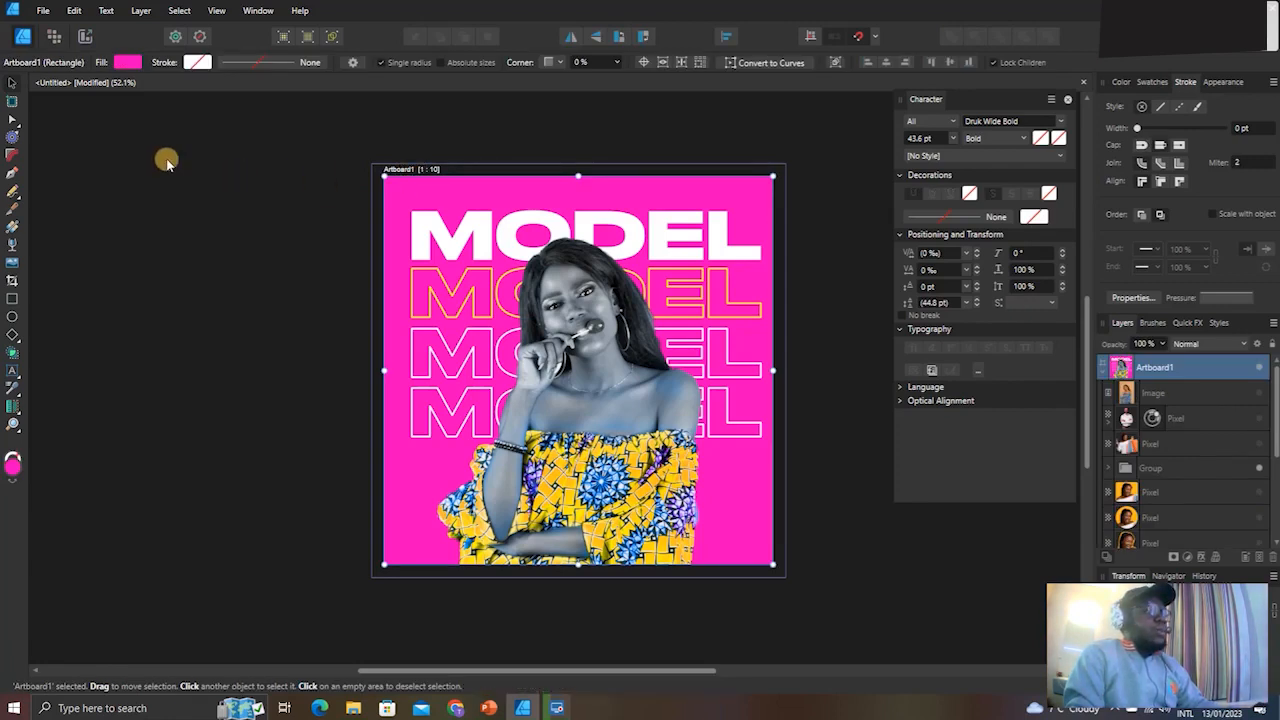
{"action": "left_click", "coordinate": [13, 101]}
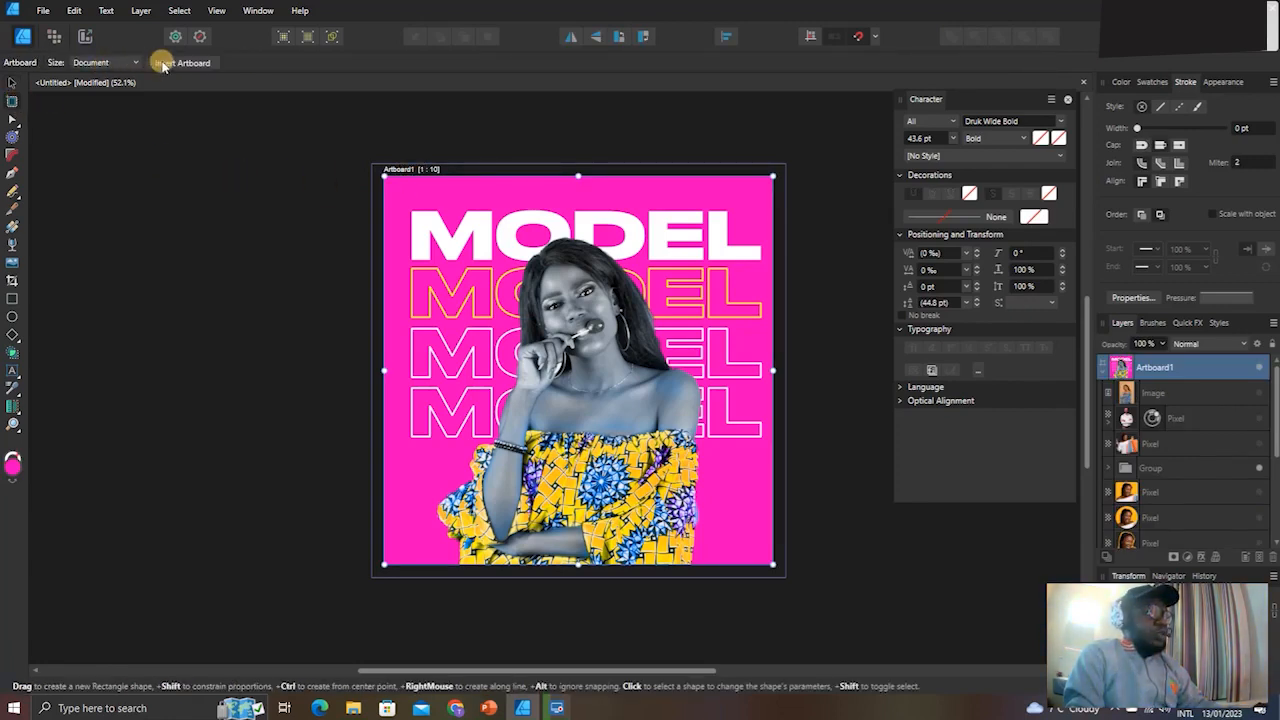
{"action": "left_click", "coordinate": [165, 63]}
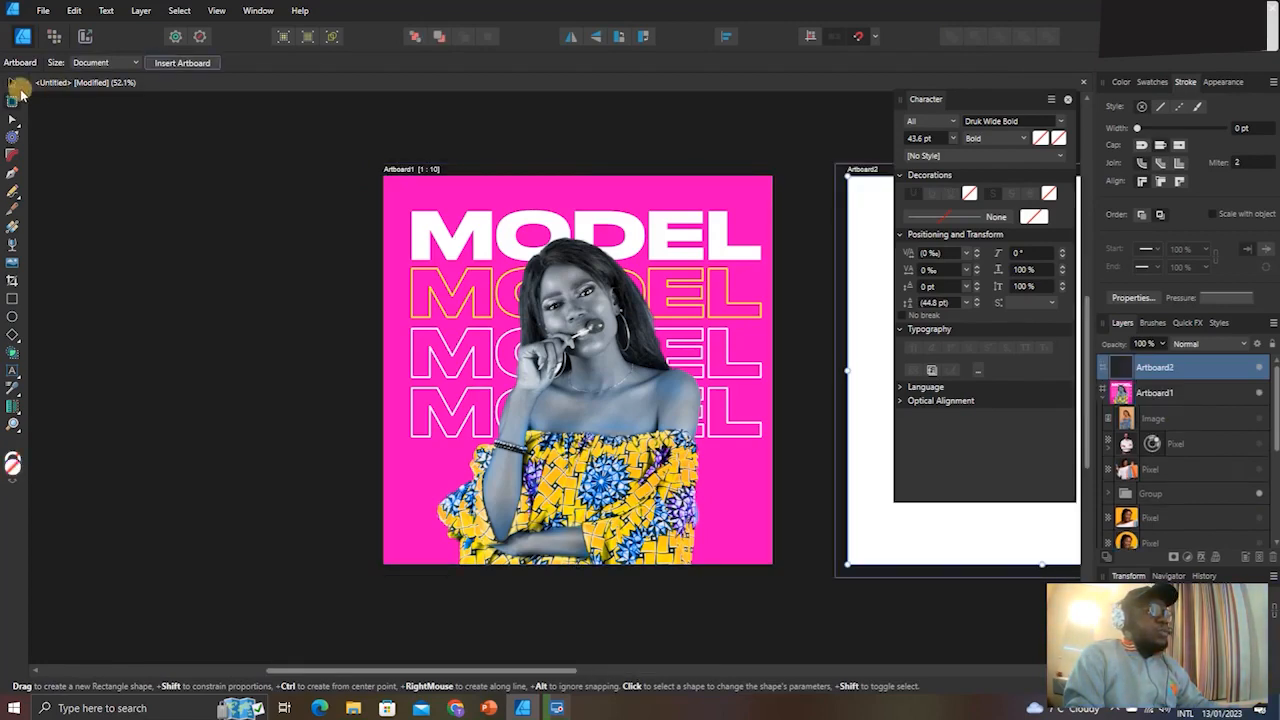
{"action": "left_click", "coordinate": [12, 83]}
{"action": "scroll", "coordinate": [662, 318], "scroll_direction": "right", "scroll_amount": 6}
{"action": "scroll", "coordinate": [662, 320], "scroll_direction": "right", "scroll_amount": 1}
{"action": "scroll", "coordinate": [744, 294], "scroll_direction": "up", "scroll_amount": 2}
{"action": "scroll", "coordinate": [744, 294], "scroll_direction": "down", "scroll_amount": 2}
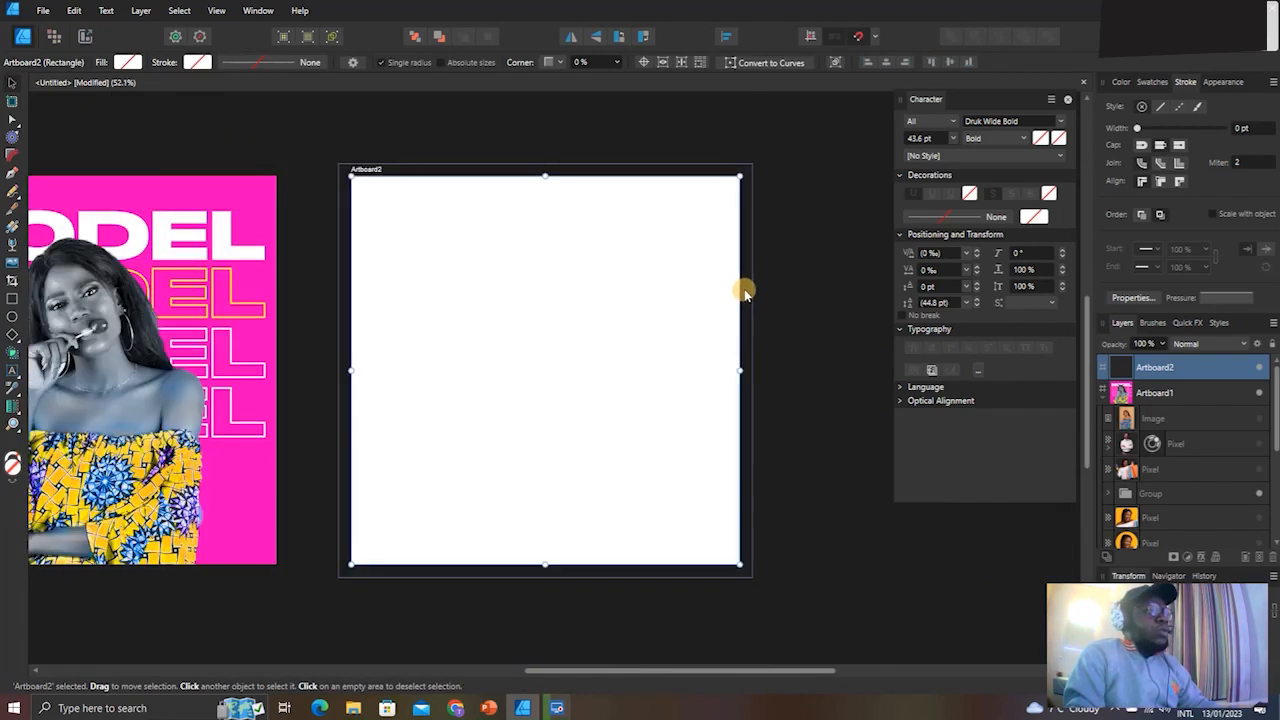
{"action": "scroll", "coordinate": [744, 294], "scroll_direction": "up", "scroll_amount": 1}
{"action": "scroll", "coordinate": [744, 294], "scroll_direction": "left", "scroll_amount": 1}
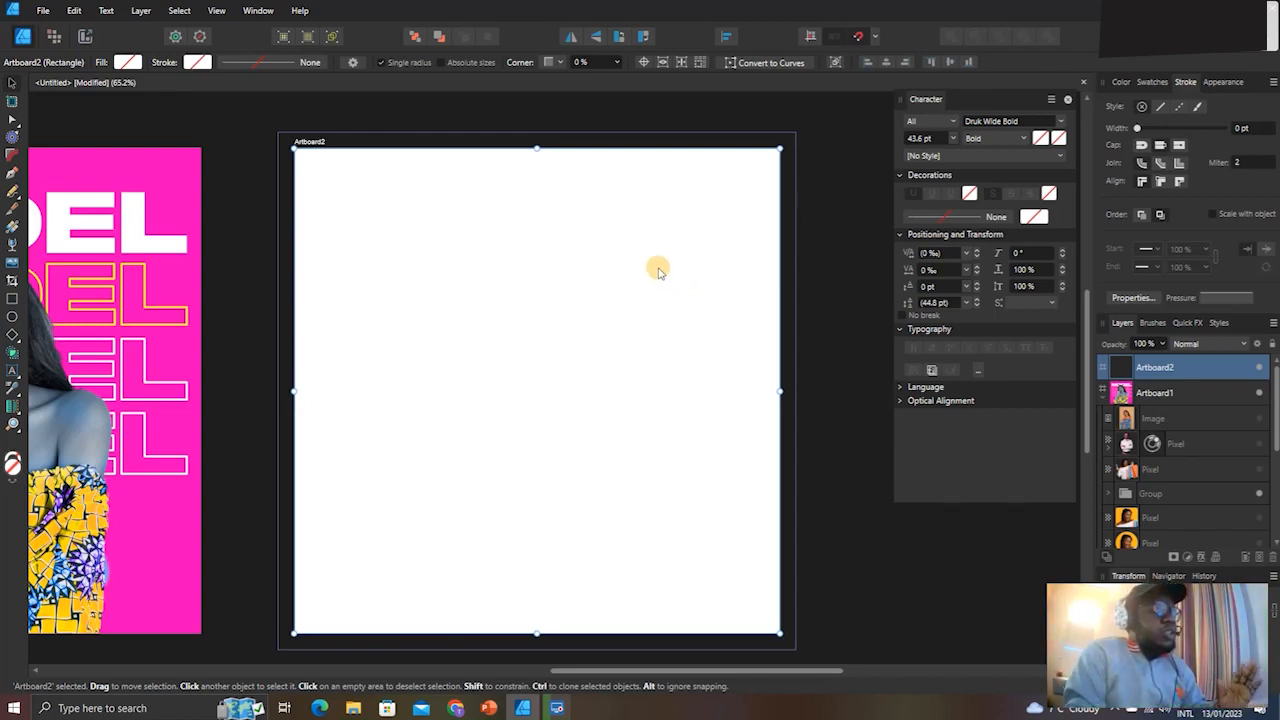
Add the artistic text "symbolic" at about 13.6 pt in the upper part of Artboard2.
{"action": "left_click", "coordinate": [16, 370]}
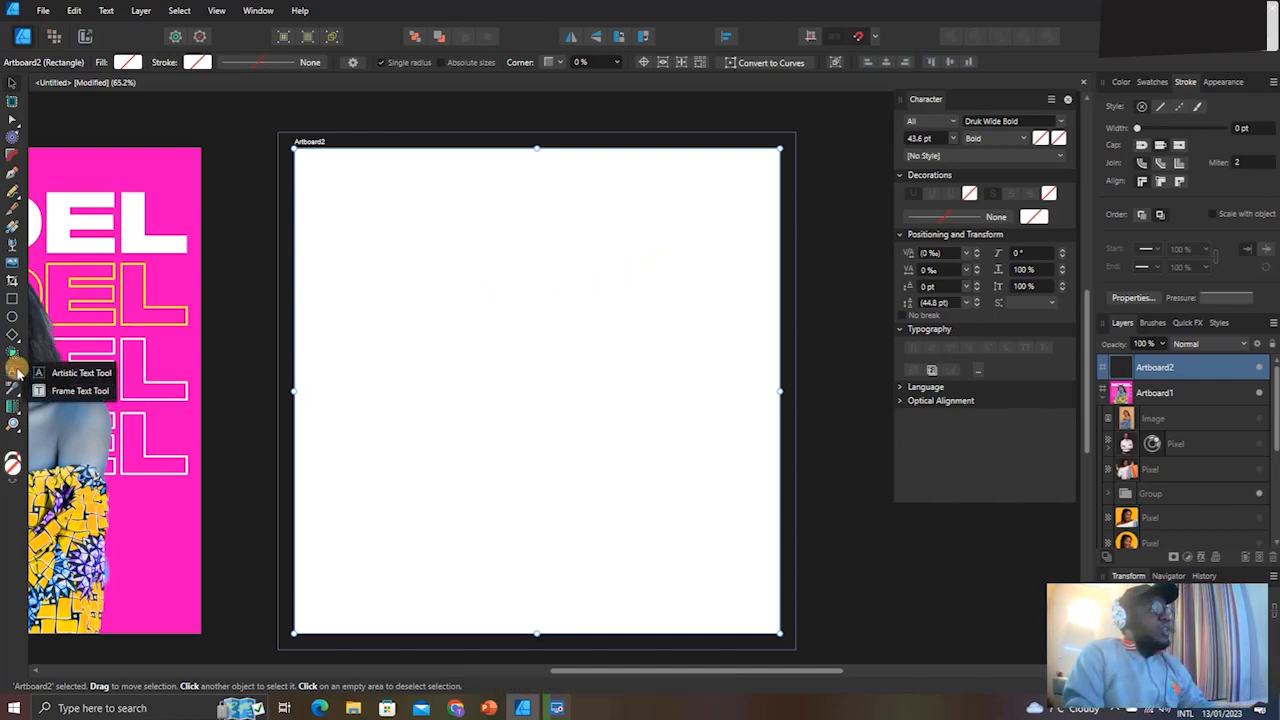
{"action": "left_click", "coordinate": [60, 372]}
{"action": "left_click_drag", "start_coordinate": [382, 262], "coordinate": [398, 267]}
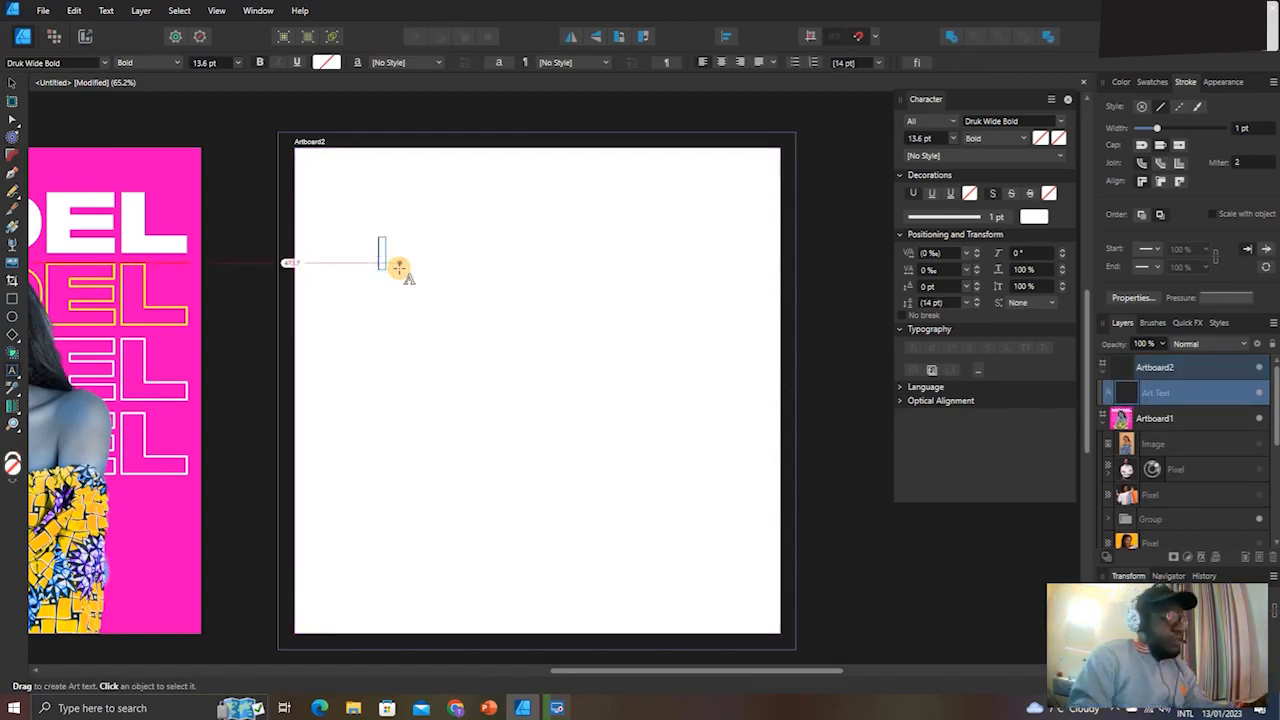
{"action": "type", "text": "symbol"}
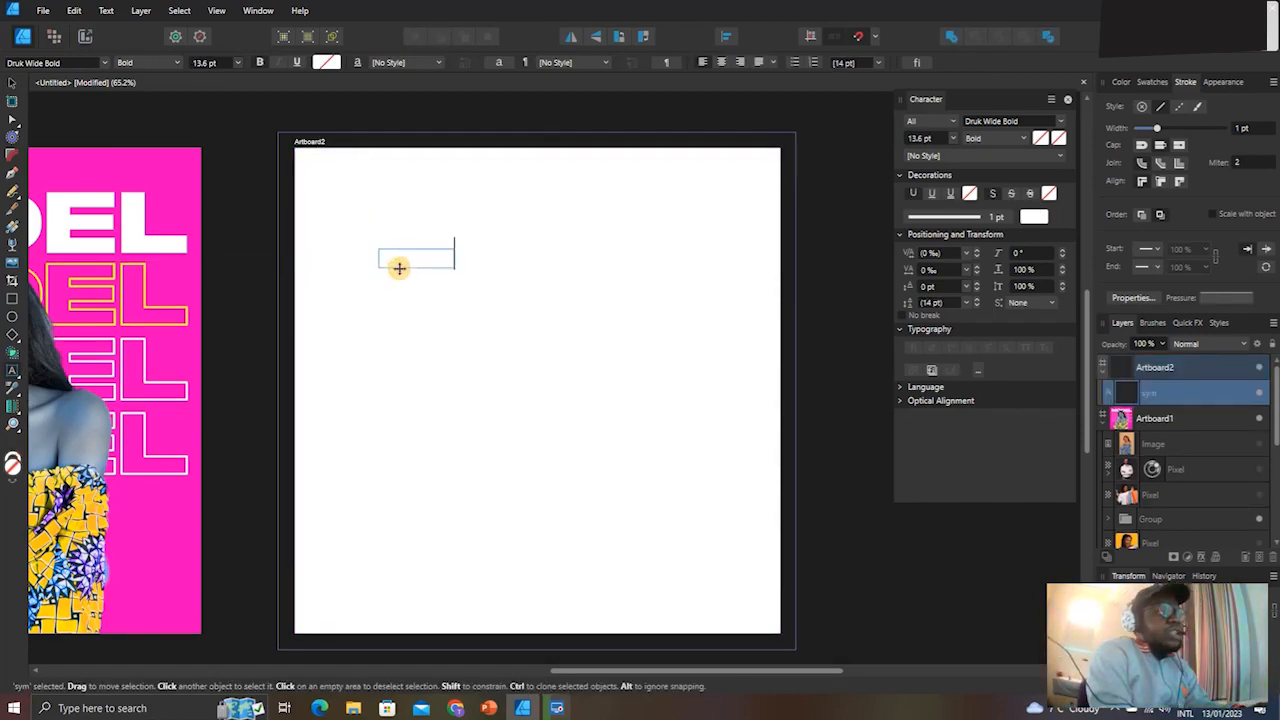
{"action": "type", "text": "ic"}
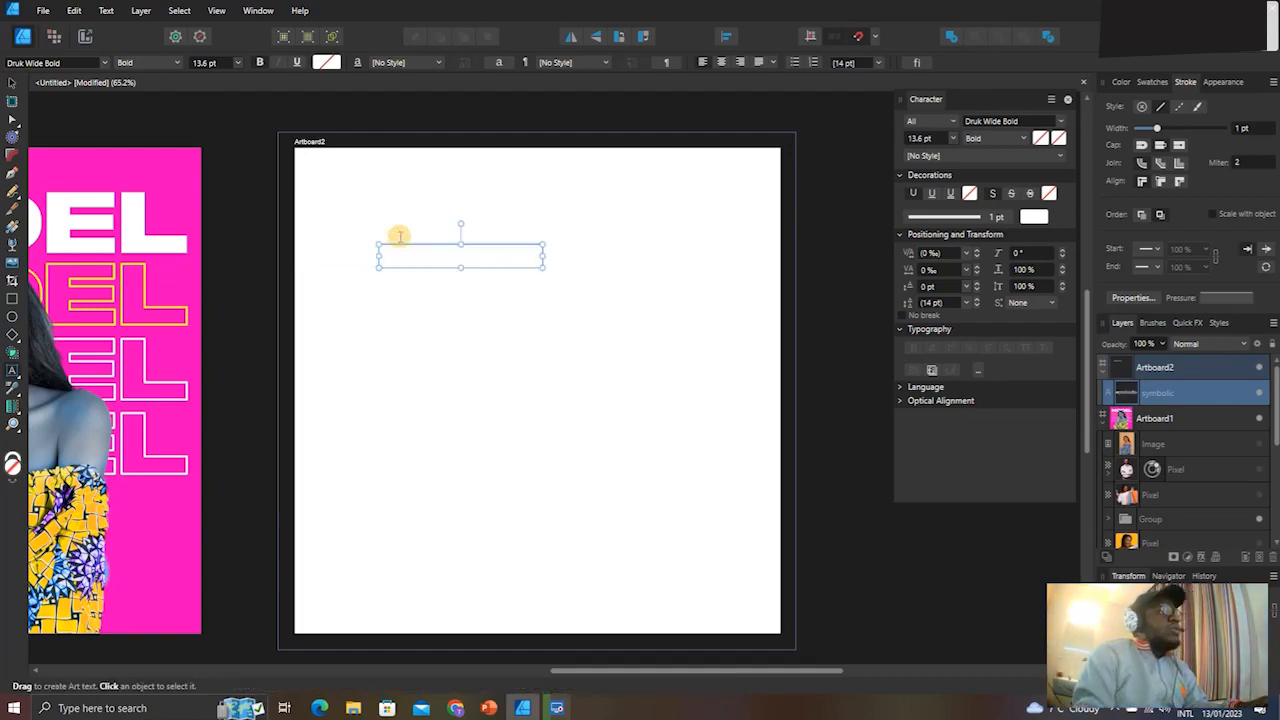
Fill the "symbolic" text with dark red, 440000, and remove its outline.
{"action": "key", "text": "ctrl+a"}
{"action": "left_click", "coordinate": [326, 62]}
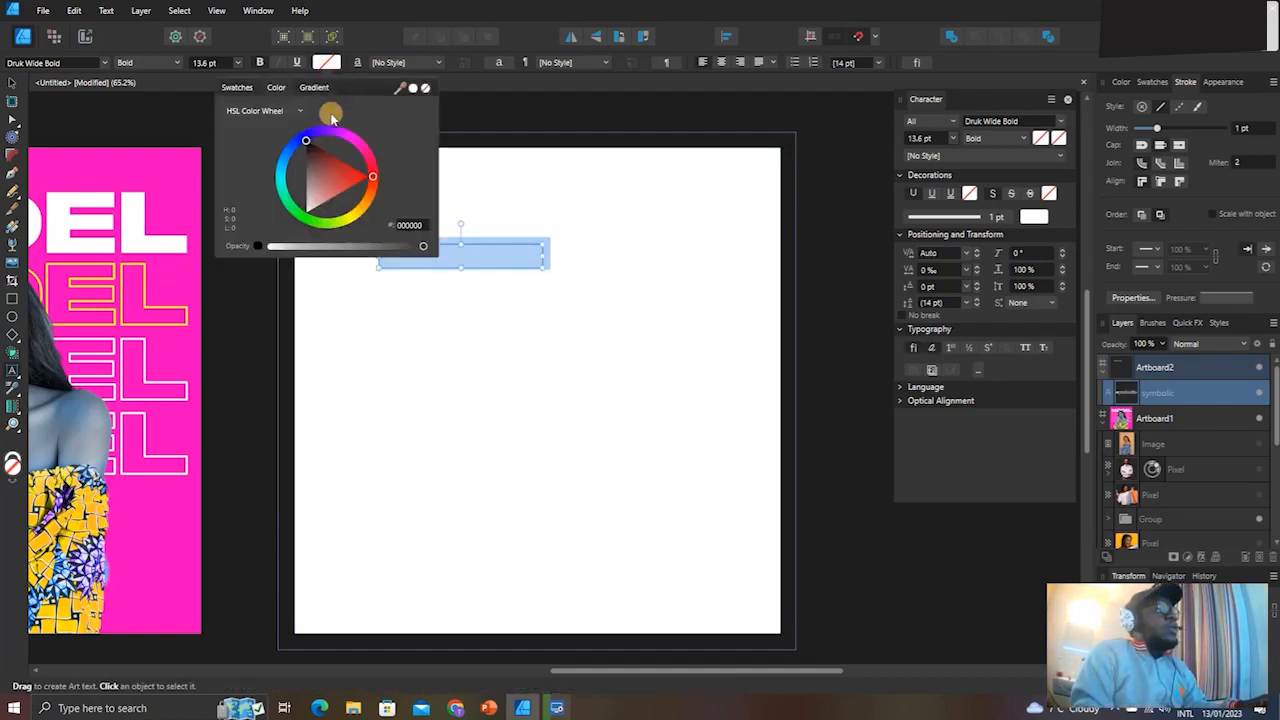
{"action": "left_click", "coordinate": [316, 158]}
{"action": "left_click_drag", "start_coordinate": [319, 143], "coordinate": [321, 128]}
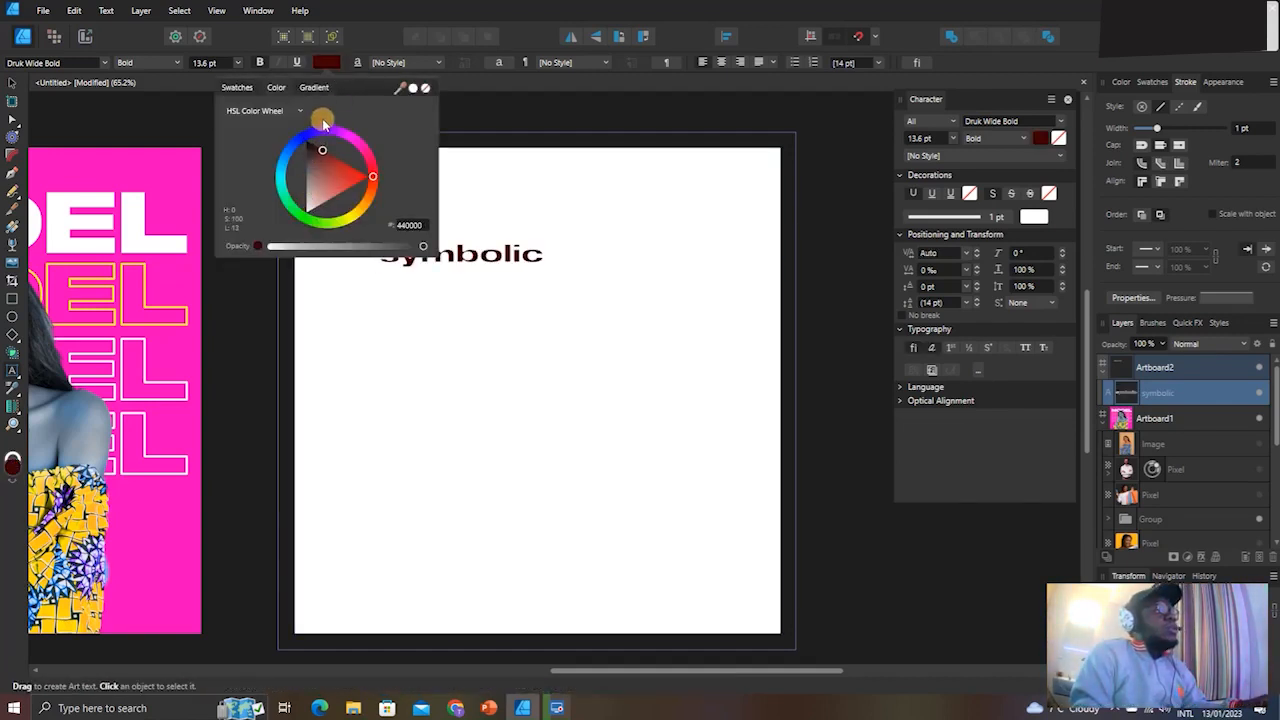
{"action": "left_click", "coordinate": [477, 256]}
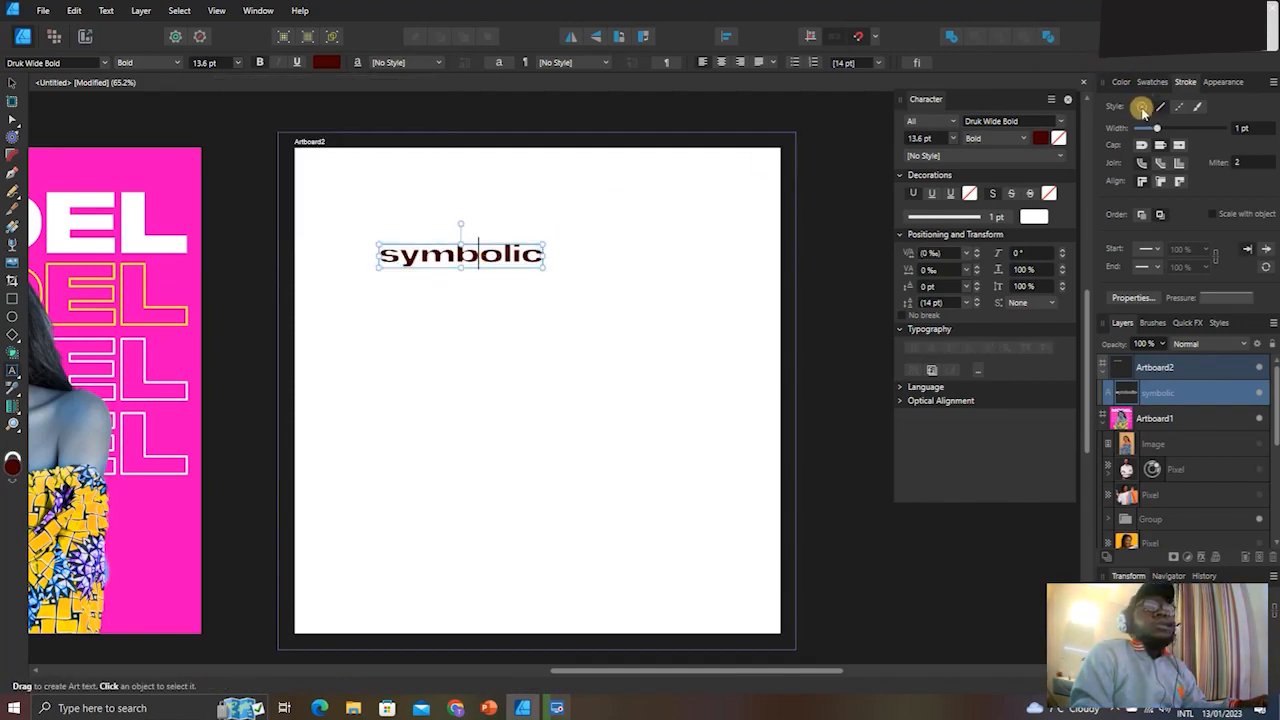
{"action": "left_click", "coordinate": [1142, 106]}
Shift "symbolic" slightly inward, place a copy offset just below it, and change the copy's wording to "illustrative".
{"action": "left_click", "coordinate": [14, 81]}
{"action": "mouse_move", "coordinate": [497, 258]}
{"action": "left_mouse_down"}
{"action": "mouse_move", "coordinate": [517, 253]}
{"action": "mouse_move", "coordinate": [593, 335]}
{"action": "mouse_move", "coordinate": [596, 298]}
{"action": "left_mouse_up"}
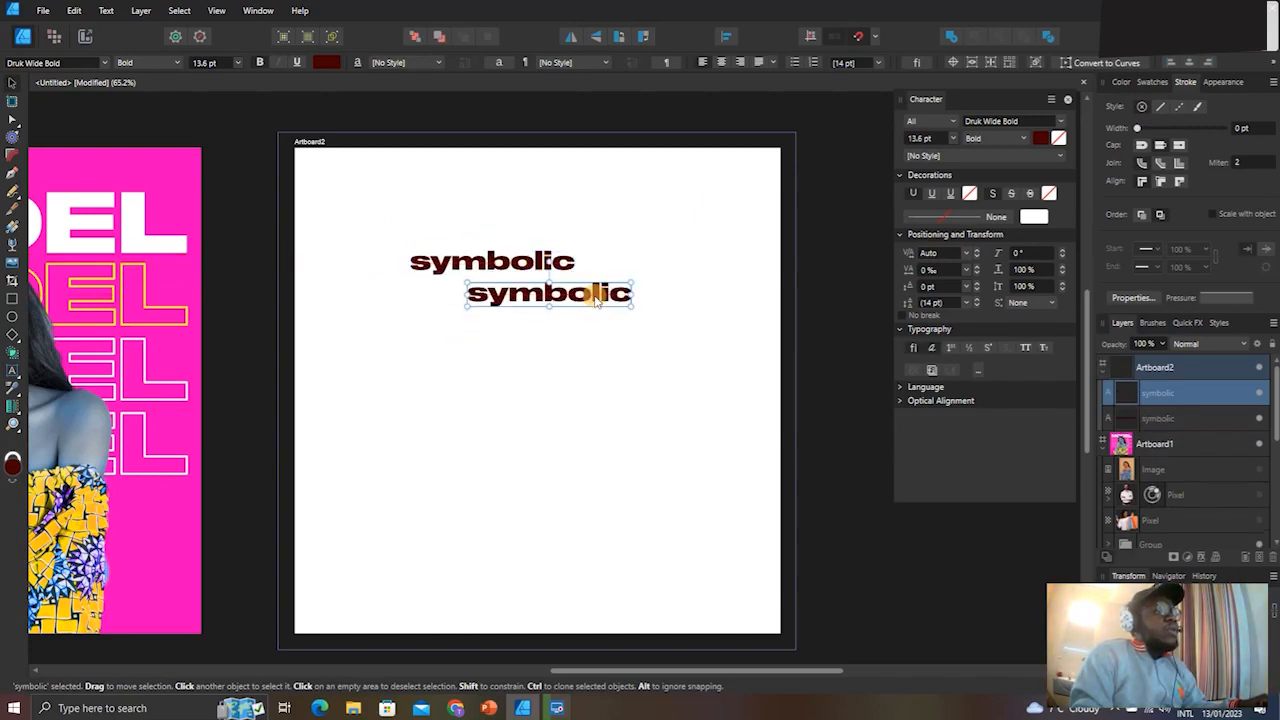
{"action": "double_click", "coordinate": [594, 293]}
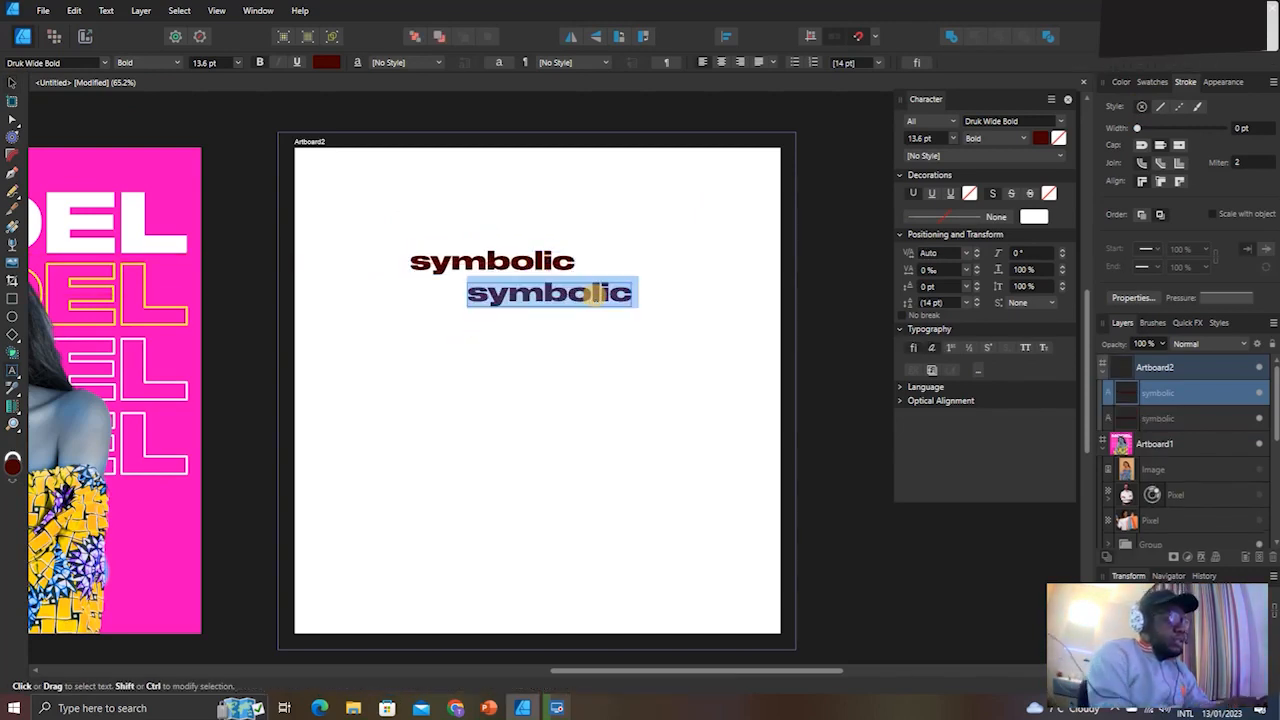
{"action": "type", "text": "illuystr"}
{"action": "key", "text": "BackSpace"}
{"action": "key", "text": "BackSpace"}
{"action": "key", "text": "BackSpace"}
{"action": "key", "text": "BackSpace"}
{"action": "type", "text": "strative"}
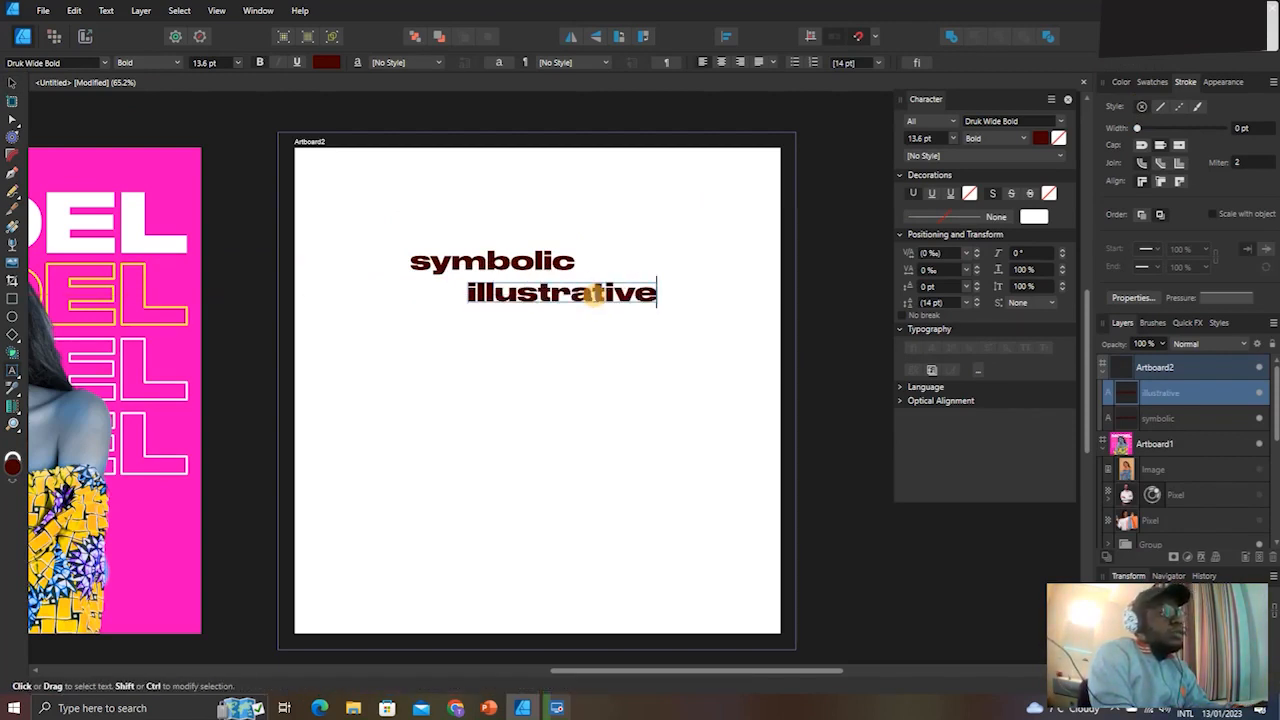
{"action": "key", "text": "Escape"}
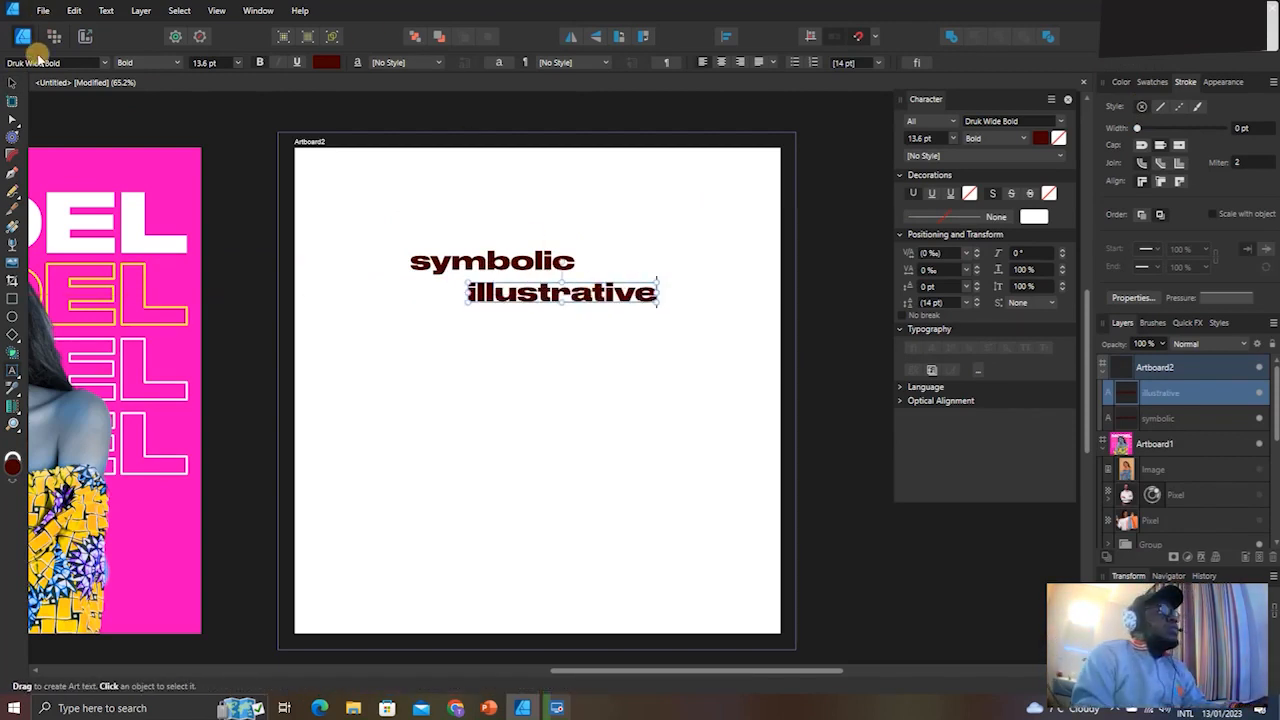
Place a copy of the "illustrative" text below it and change its wording to "typographic".
{"action": "left_click", "coordinate": [13, 81]}
{"action": "mouse_move", "coordinate": [495, 290]}
{"action": "left_mouse_down"}
{"action": "mouse_move", "coordinate": [494, 323]}
{"action": "mouse_move", "coordinate": [470, 333]}
{"action": "left_mouse_up"}
{"action": "double_click", "coordinate": [470, 333]}
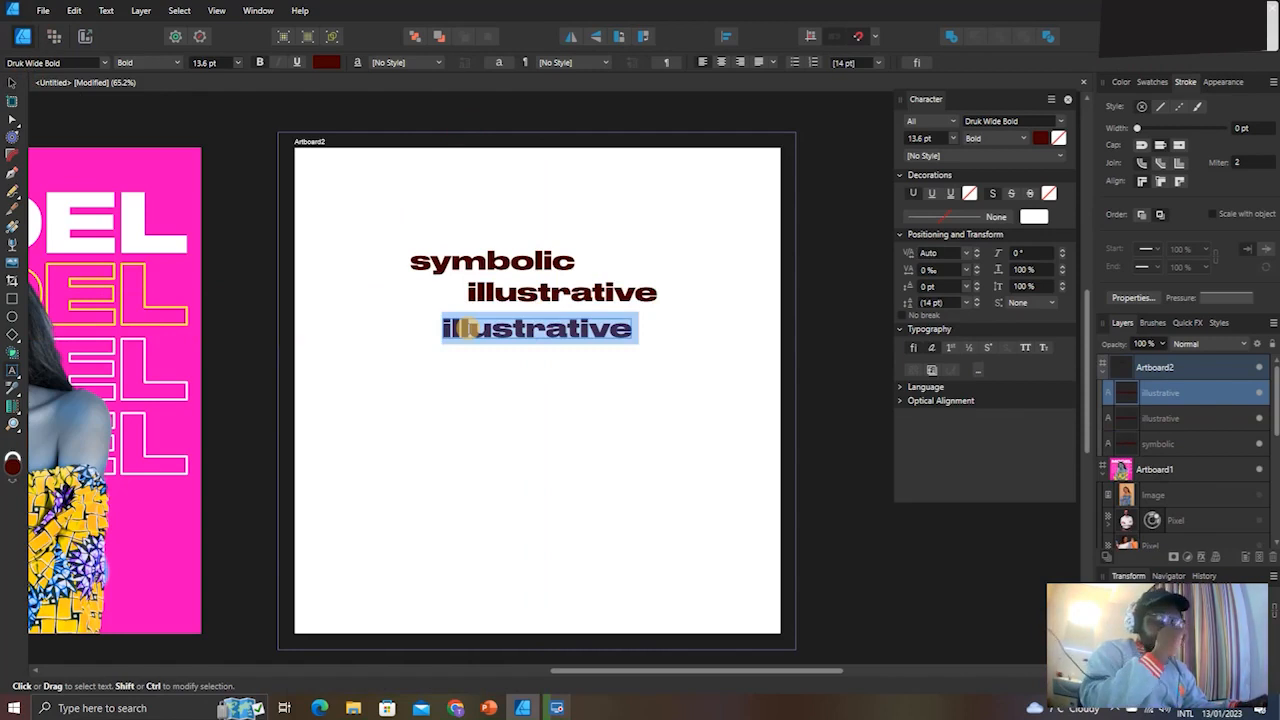
{"action": "type", "text": "ty"}
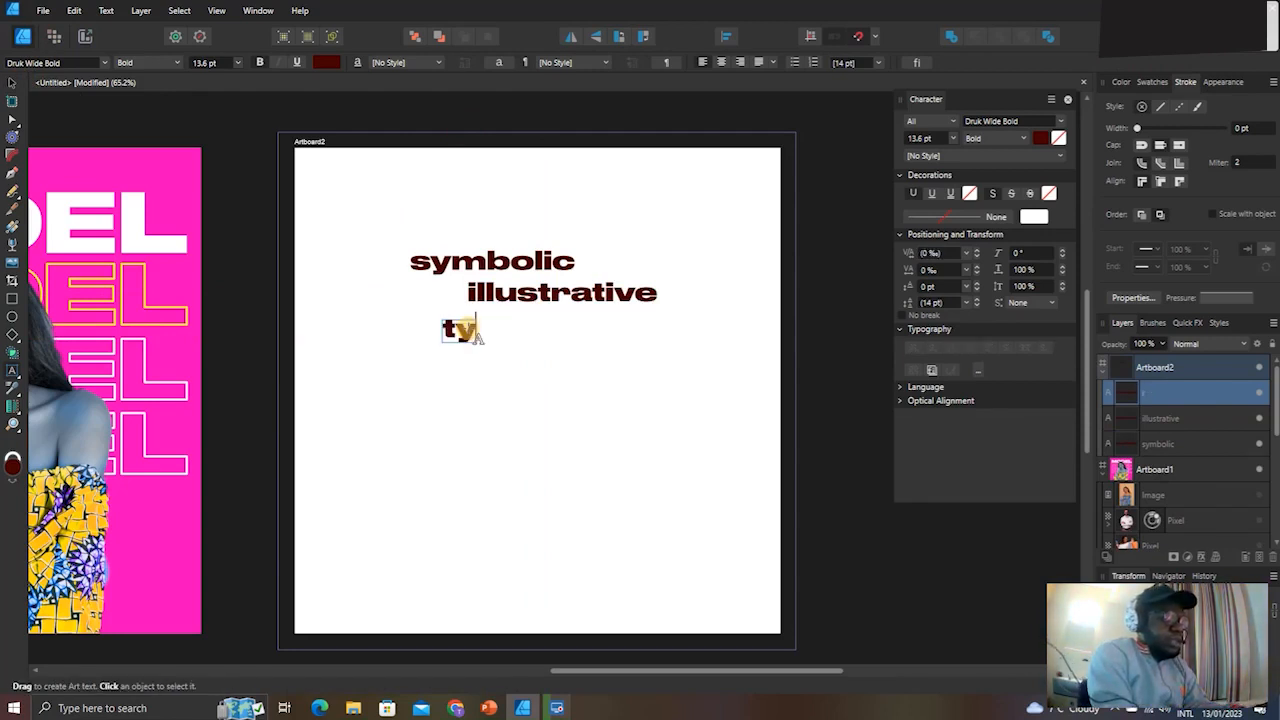
{"action": "type", "text": "pogr"}
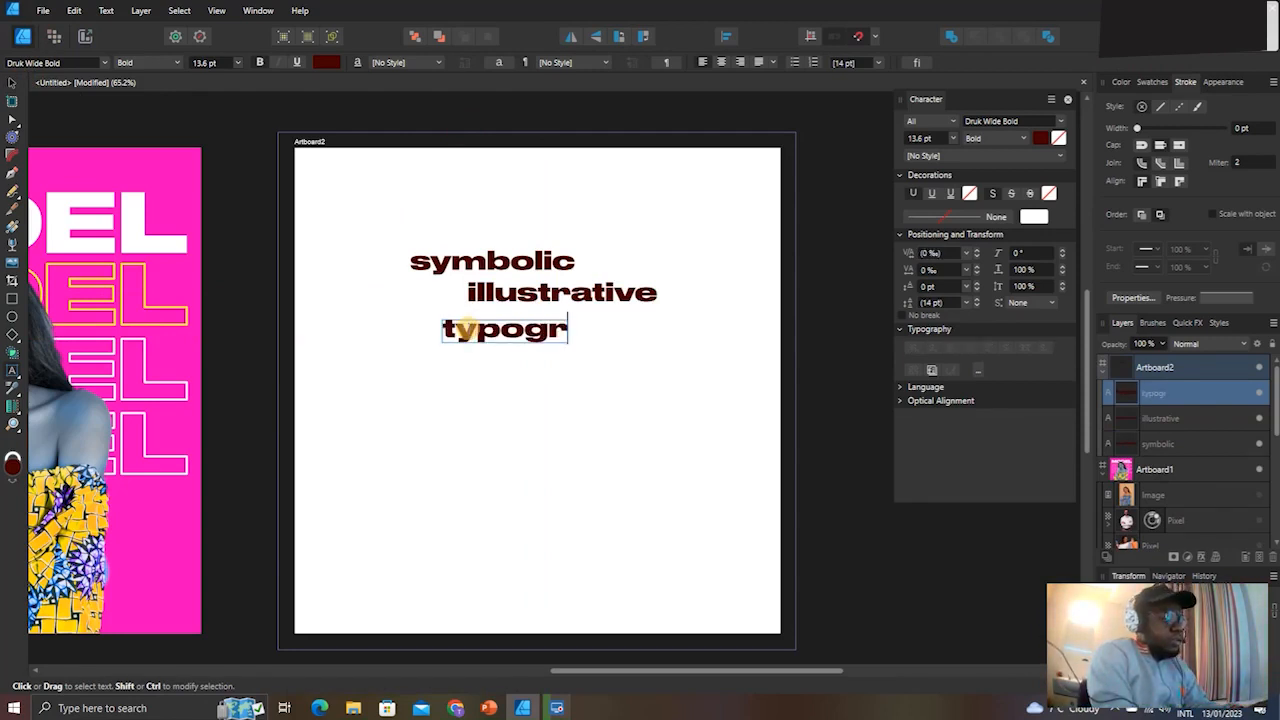
{"action": "type", "text": "aphic"}
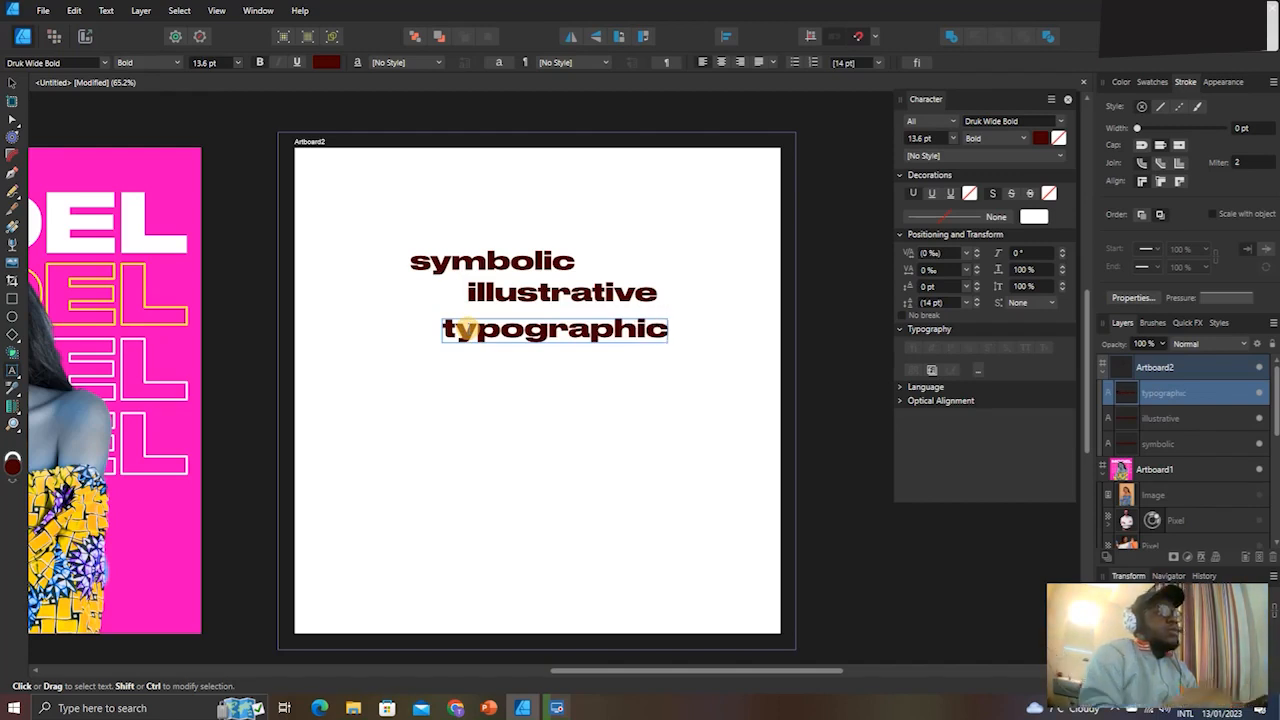
Move "typographic" up closer beneath "illustrative" and shift all three words down slightly together.
{"action": "left_click", "coordinate": [12, 82]}
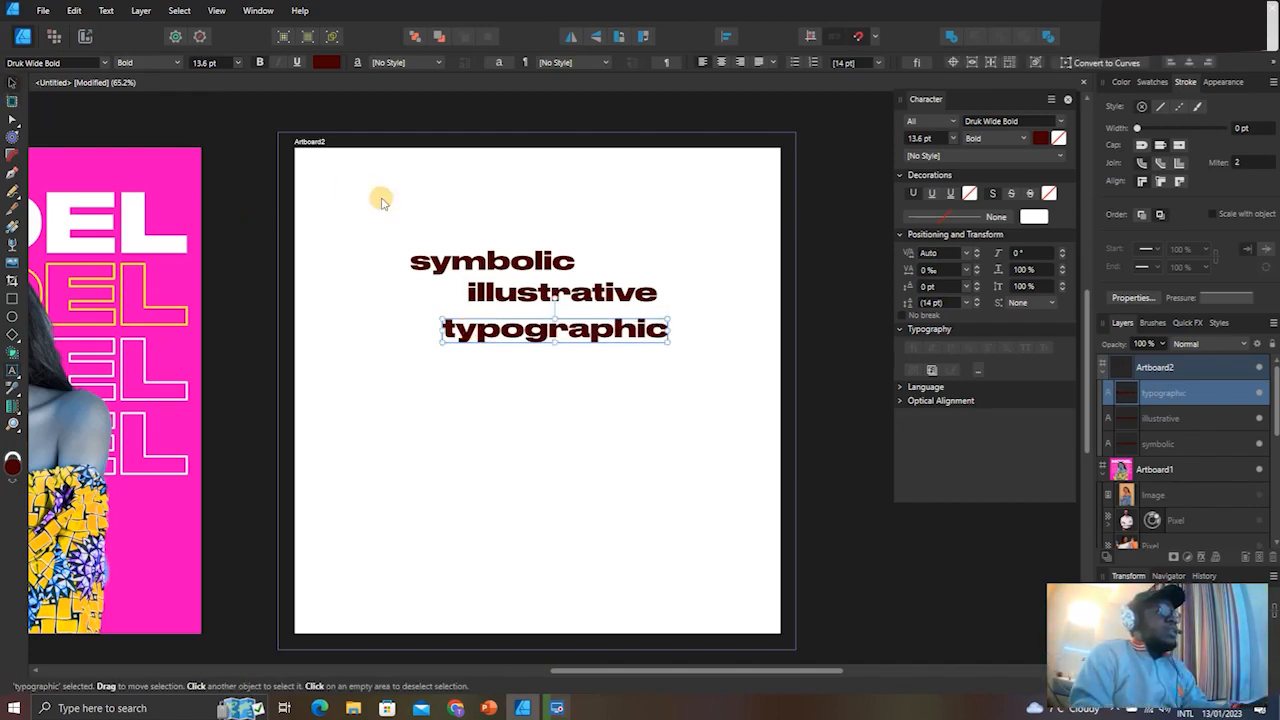
{"action": "left_click_drag", "start_coordinate": [518, 338], "coordinate": [517, 333]}
{"action": "left_click", "coordinate": [503, 263]}
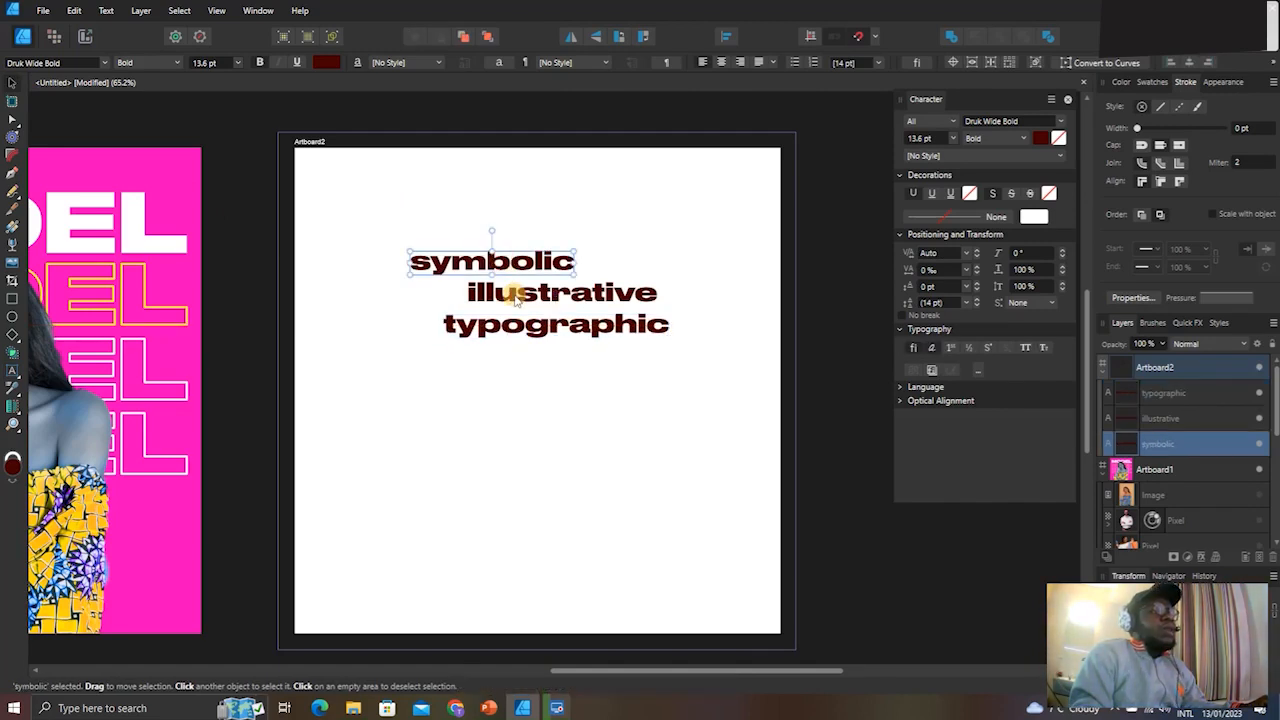
{"action": "left_click", "coordinate": [510, 292], "text": "shift"}
{"action": "left_click", "coordinate": [514, 330], "text": "shift"}
{"action": "left_click_drag", "start_coordinate": [513, 302], "coordinate": [517, 313]}
{"action": "left_click", "coordinate": [508, 362]}
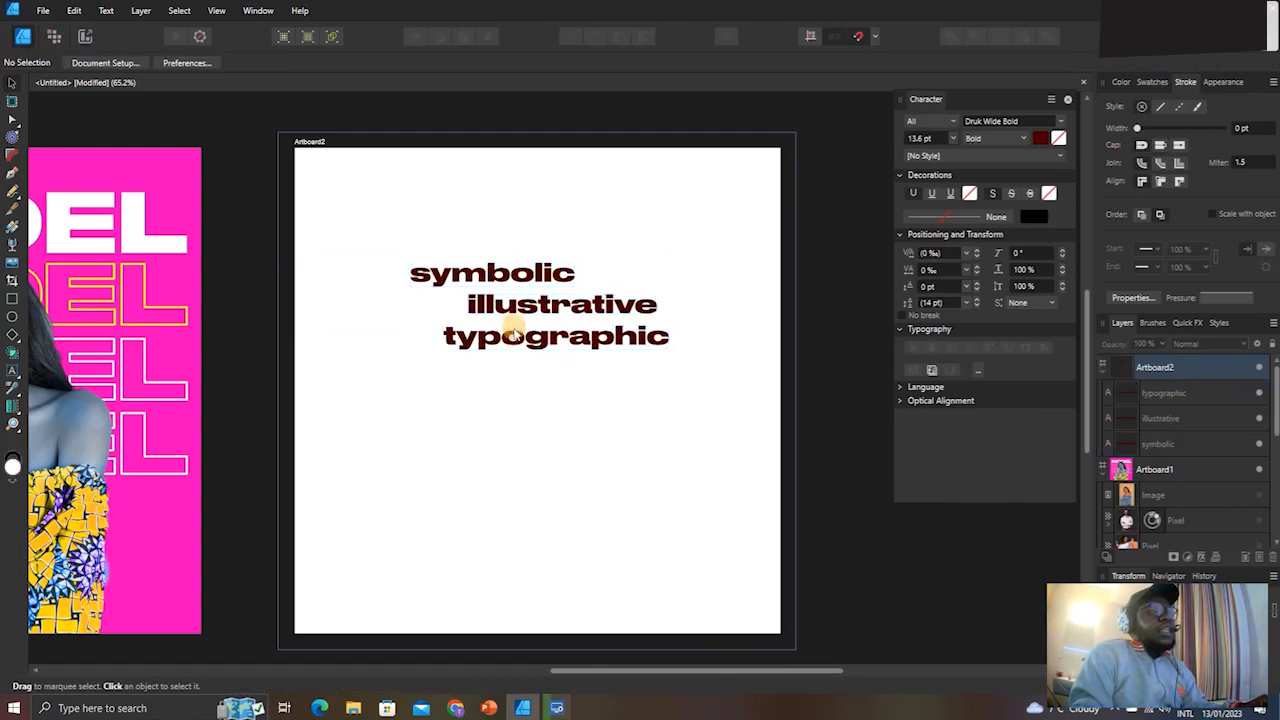
Try placing a copy of all three words just below the originals, and undo the copy.
{"action": "left_click", "coordinate": [509, 300]}
{"action": "left_click", "coordinate": [519, 338], "text": "shift"}
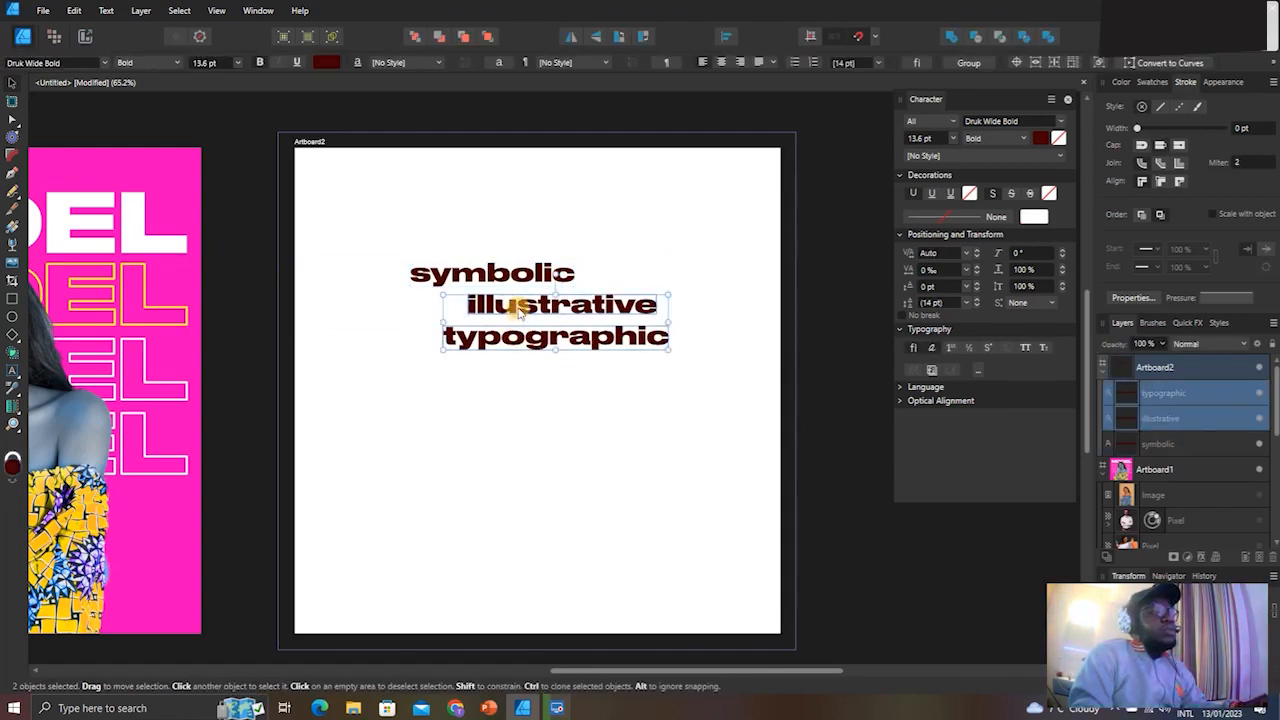
{"action": "left_click", "coordinate": [517, 362]}
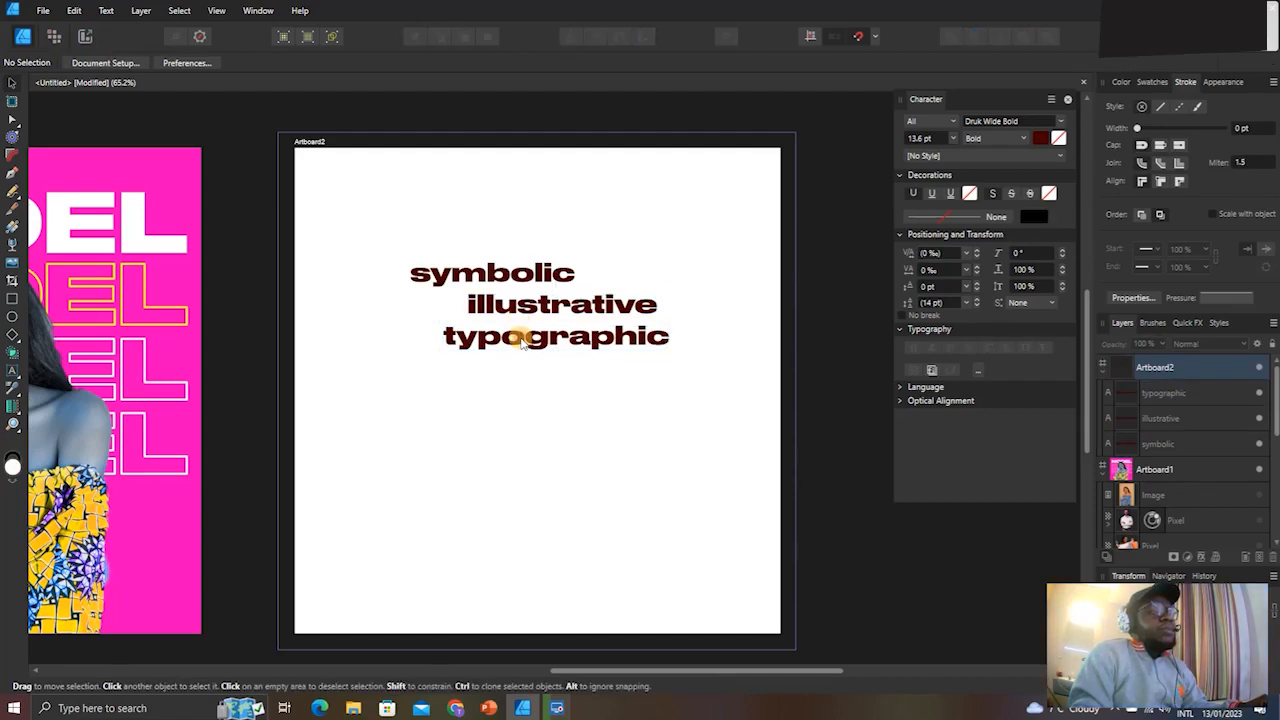
{"action": "left_click", "coordinate": [519, 338]}
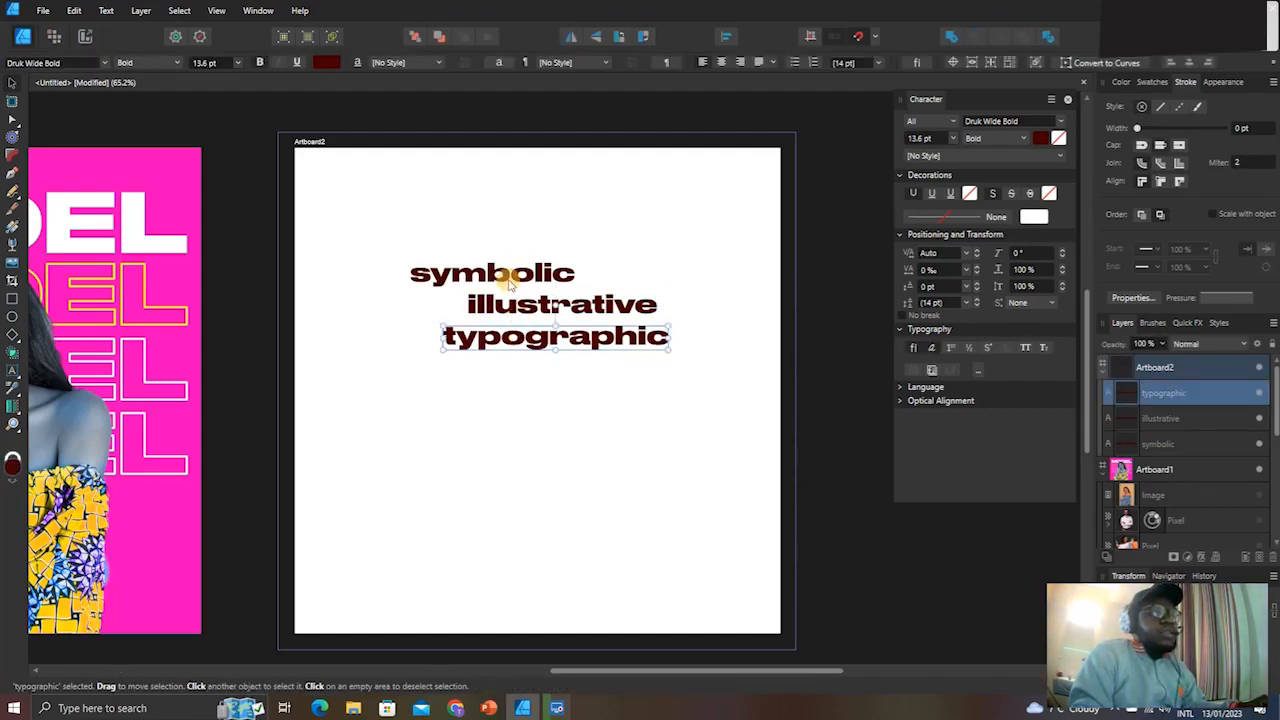
{"action": "left_click", "coordinate": [519, 313], "text": "shift"}
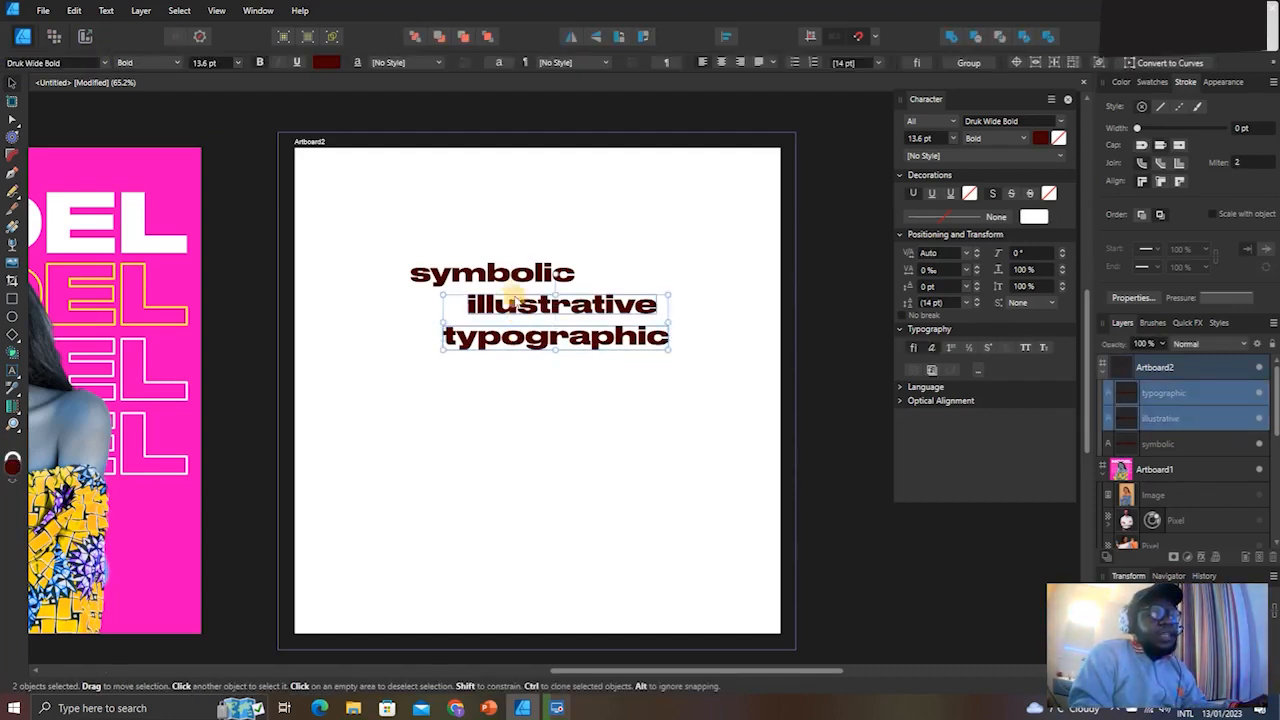
{"action": "left_click", "coordinate": [513, 276], "text": "shift"}
{"action": "mouse_move", "coordinate": [513, 276]}
{"action": "left_mouse_down"}
{"action": "mouse_move", "coordinate": [503, 366]}
{"action": "mouse_move", "coordinate": [521, 384]}
{"action": "left_mouse_up"}
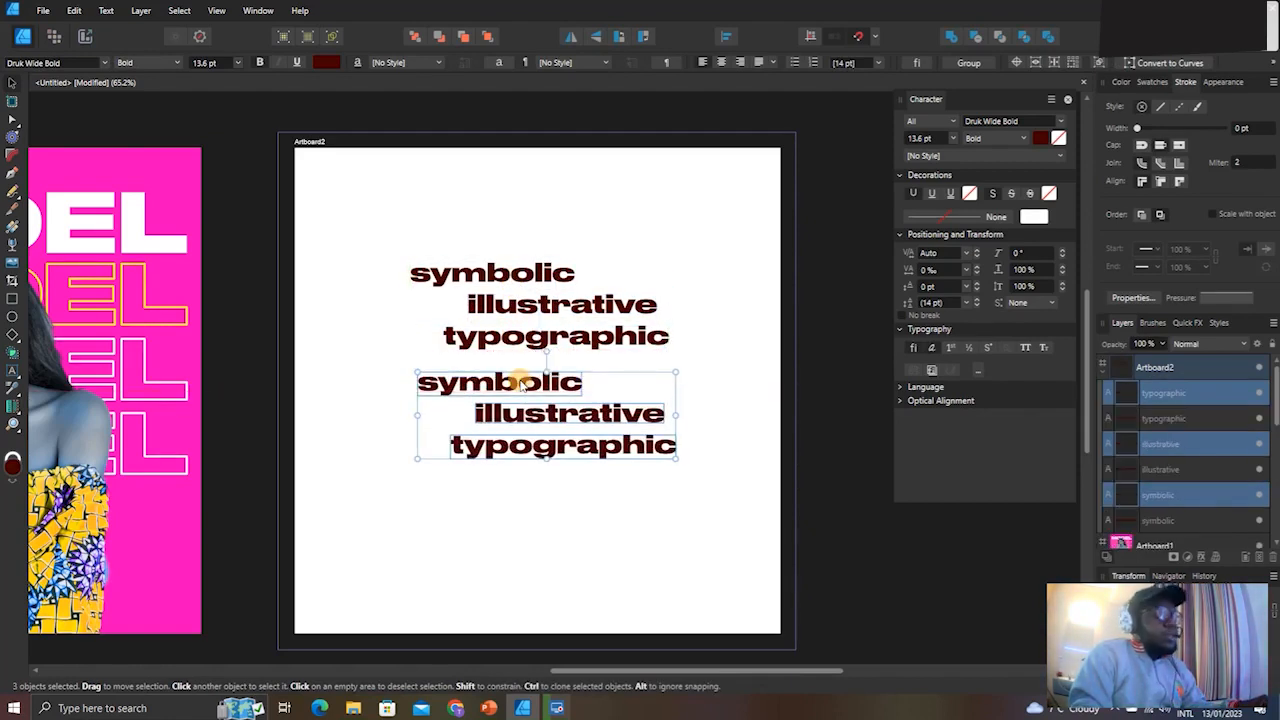
{"action": "key", "text": "ctrl+z"}
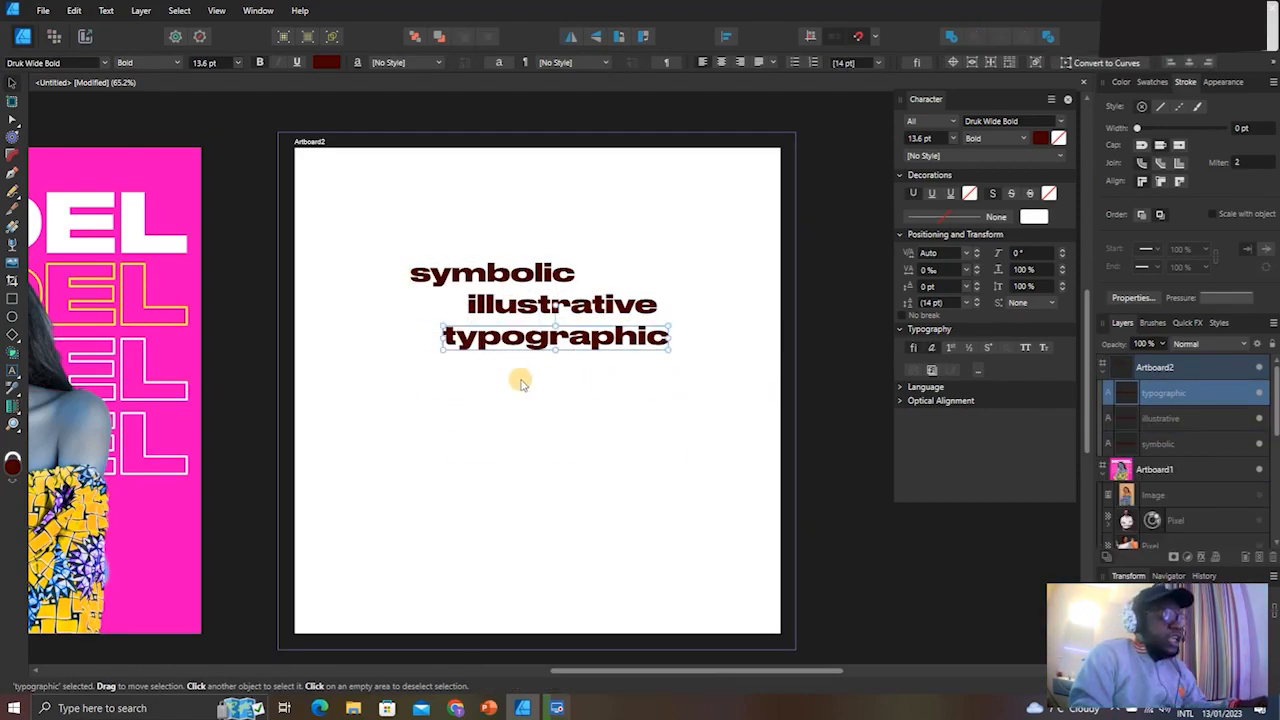
{"action": "left_click", "coordinate": [396, 236]}
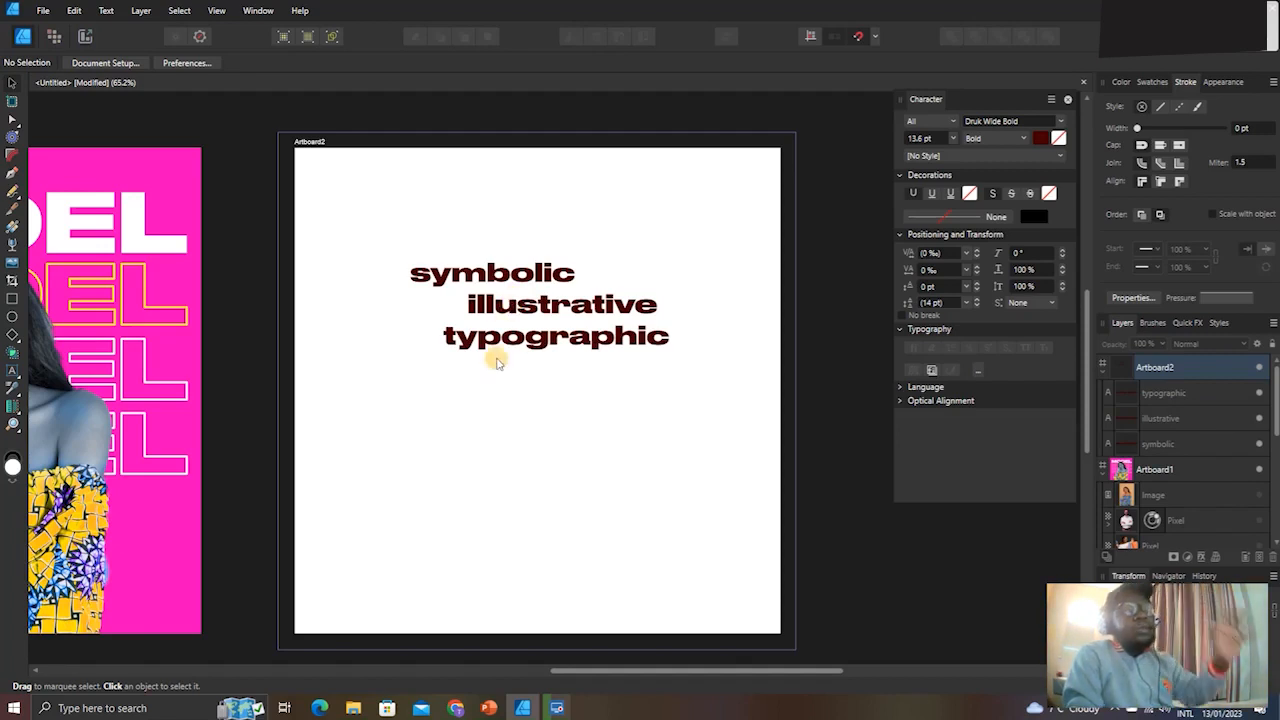
{"action": "left_click", "coordinate": [494, 302]}
{"action": "left_click", "coordinate": [500, 276]}
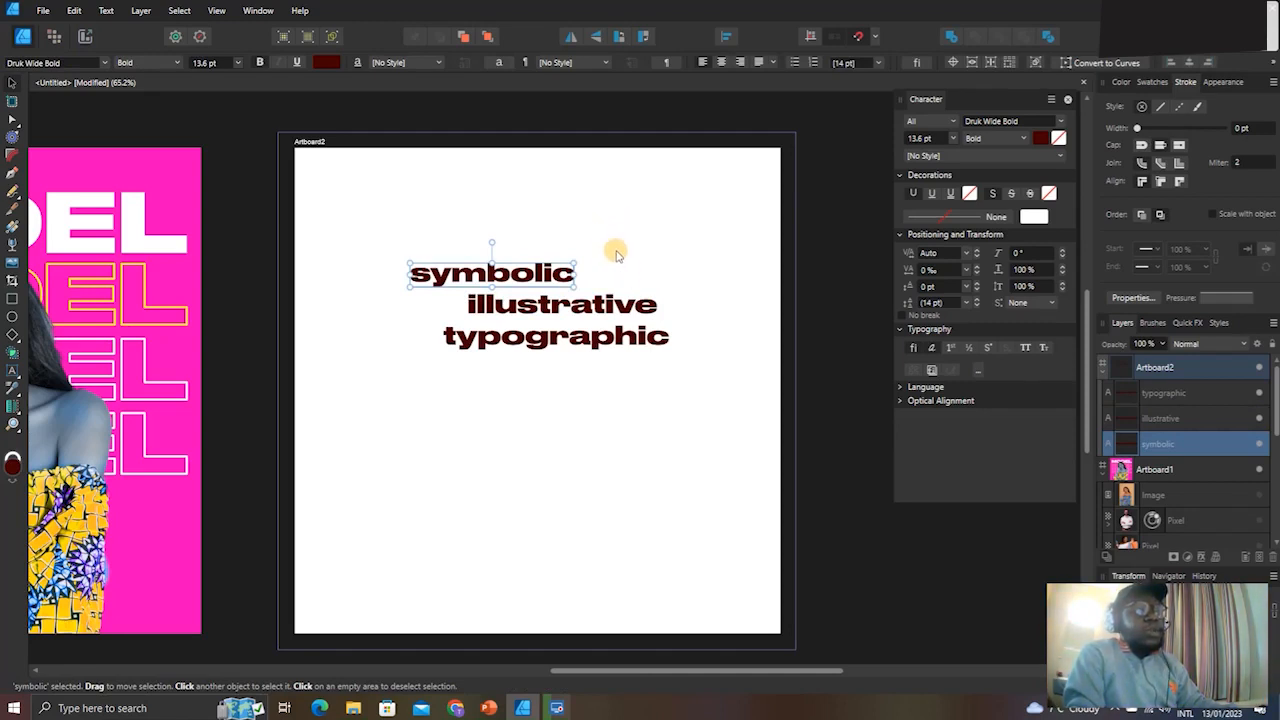
{"action": "left_click", "coordinate": [640, 300]}
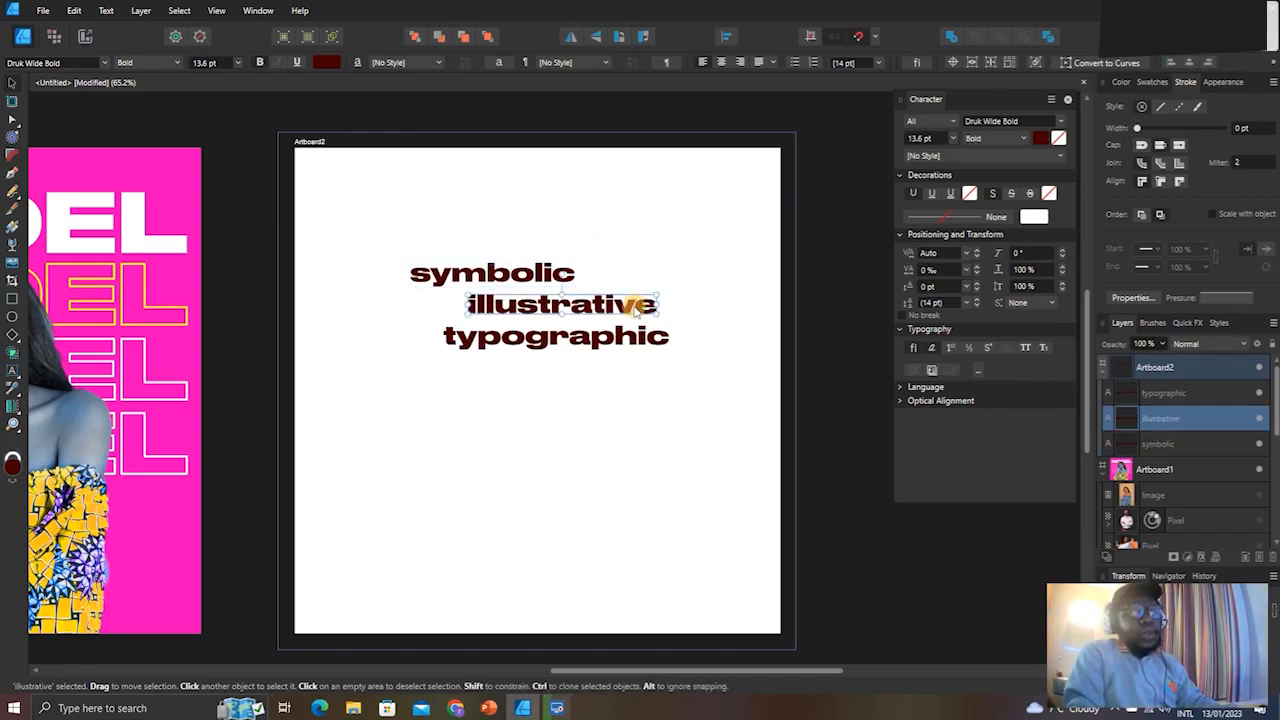
{"action": "left_click", "coordinate": [537, 437]}
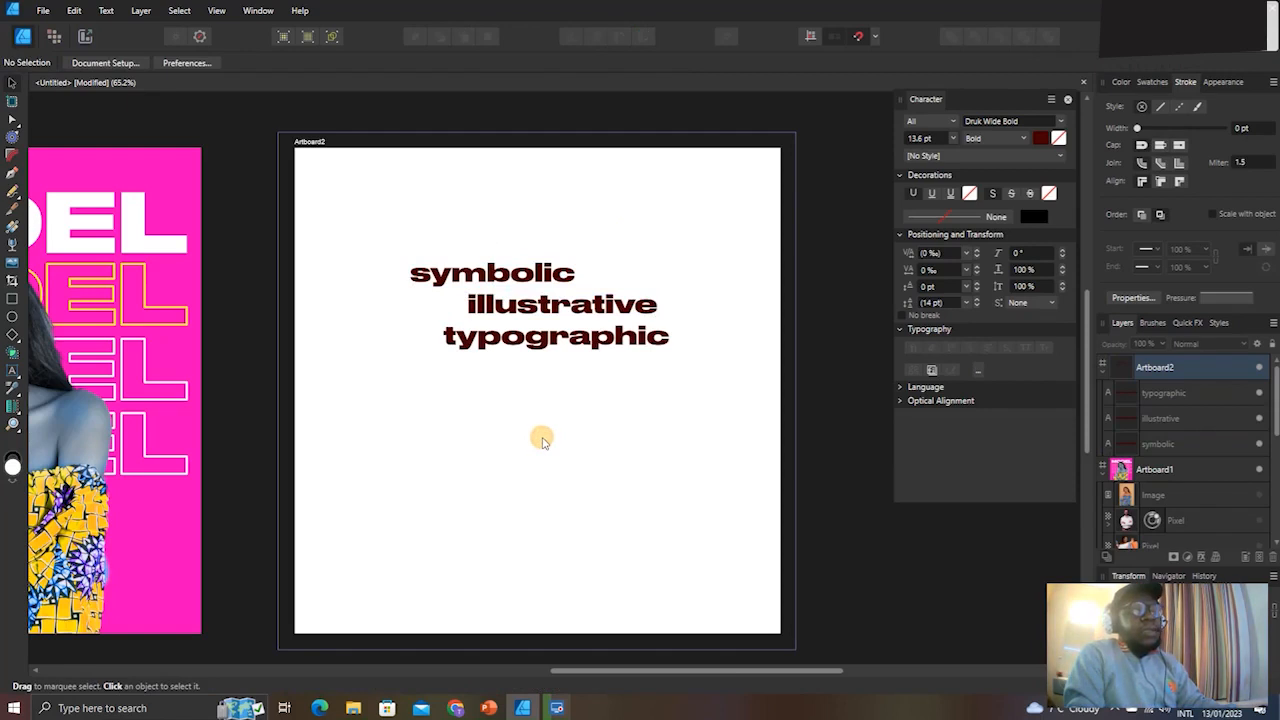
{"action": "left_click", "coordinate": [43, 10]}
{"action": "left_click", "coordinate": [427, 448]}
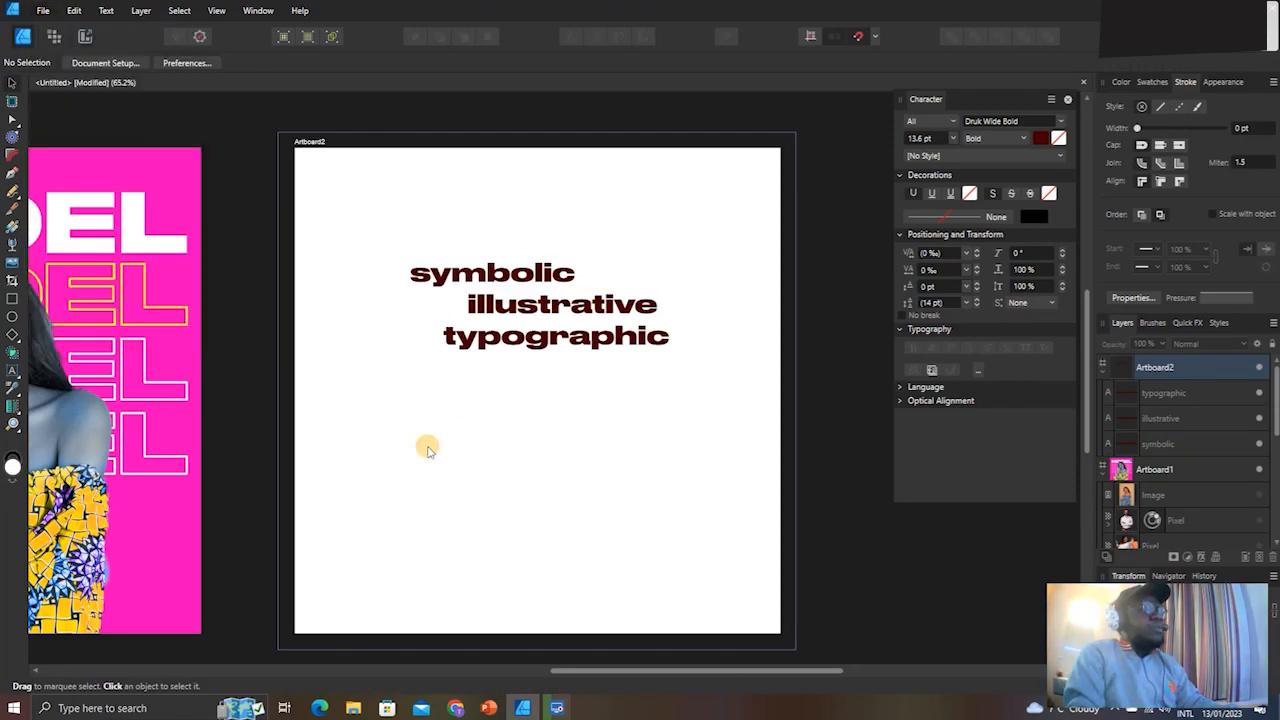
{"action": "left_click", "coordinate": [45, 12]}
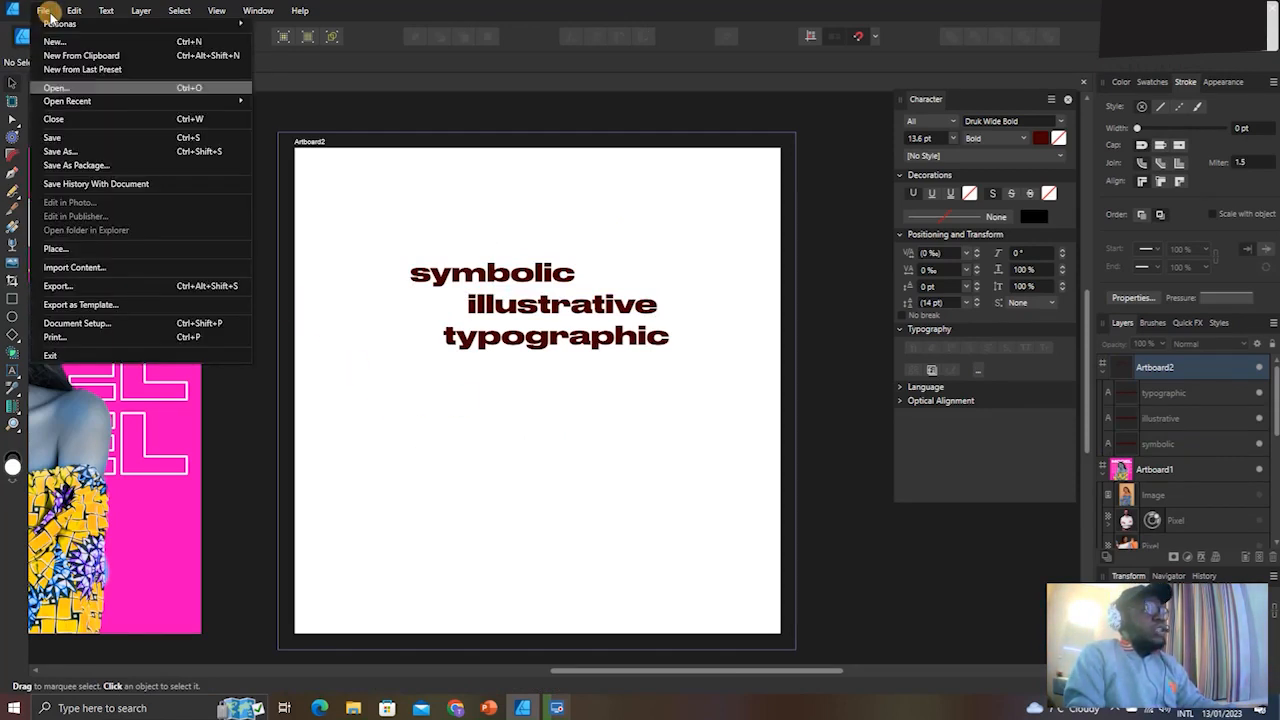
{"action": "left_click", "coordinate": [352, 380]}
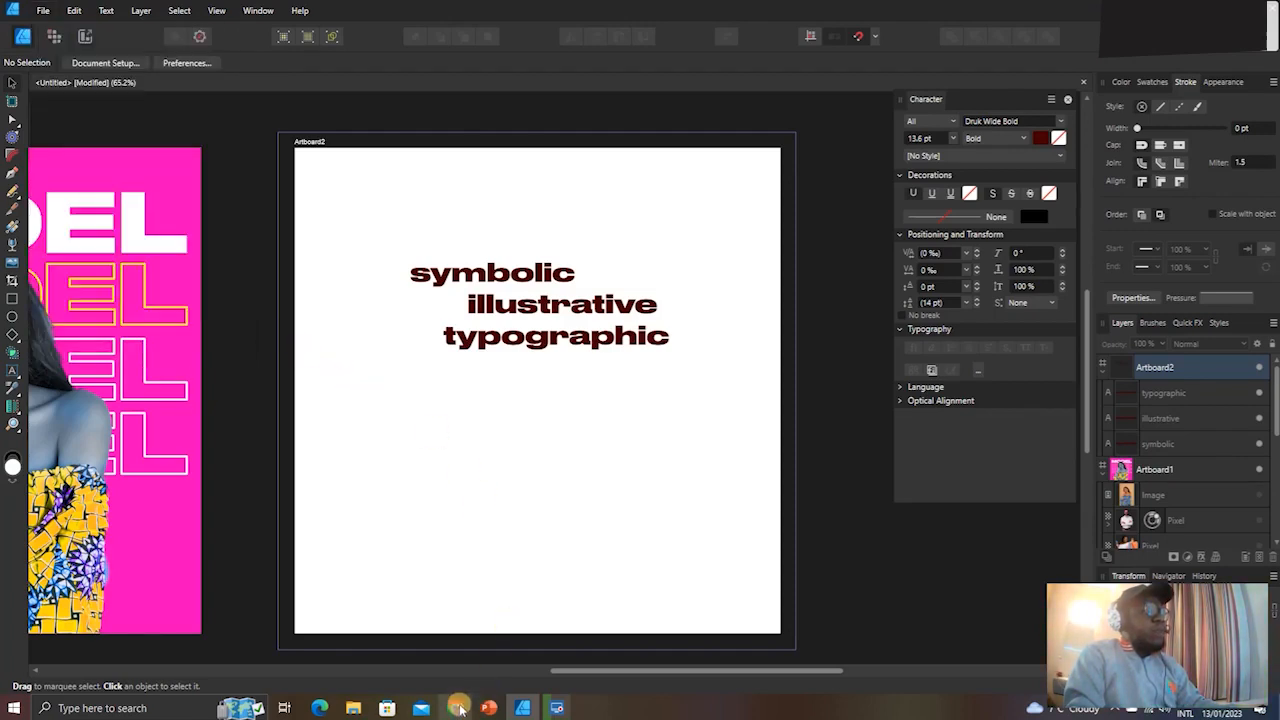
{"action": "left_click", "coordinate": [456, 660]}
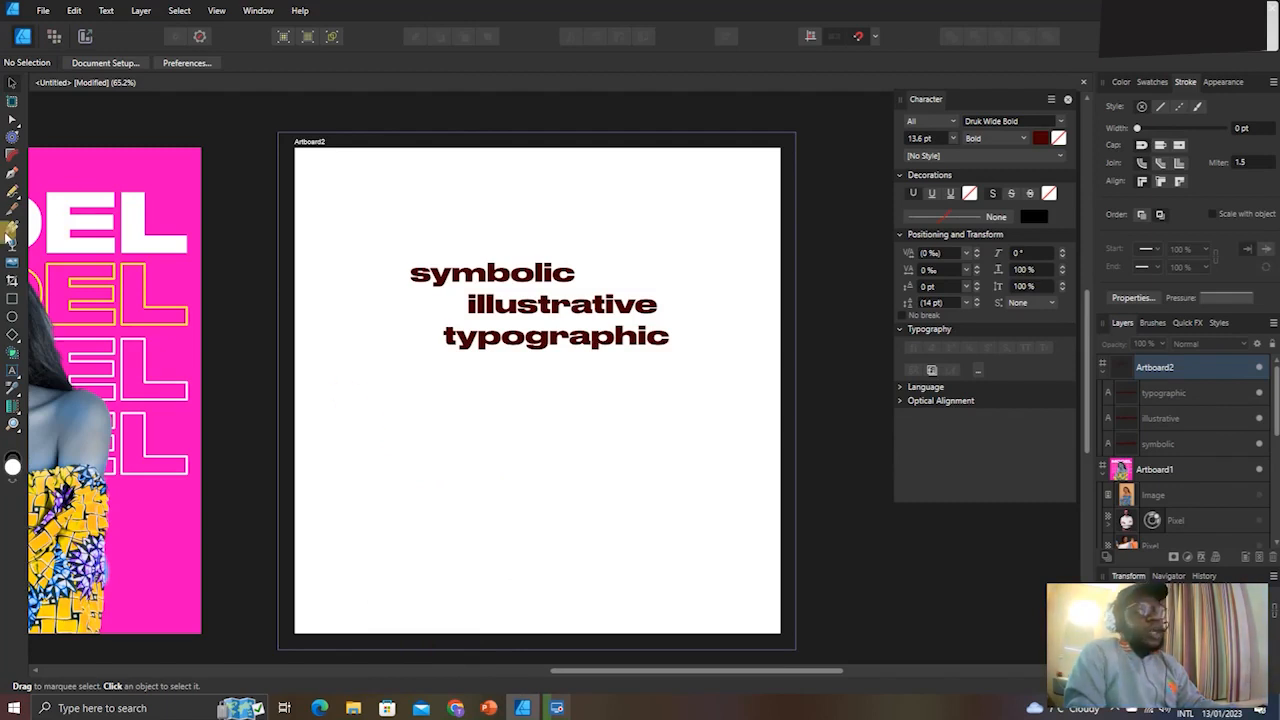
{"action": "left_click", "coordinate": [519, 311]}
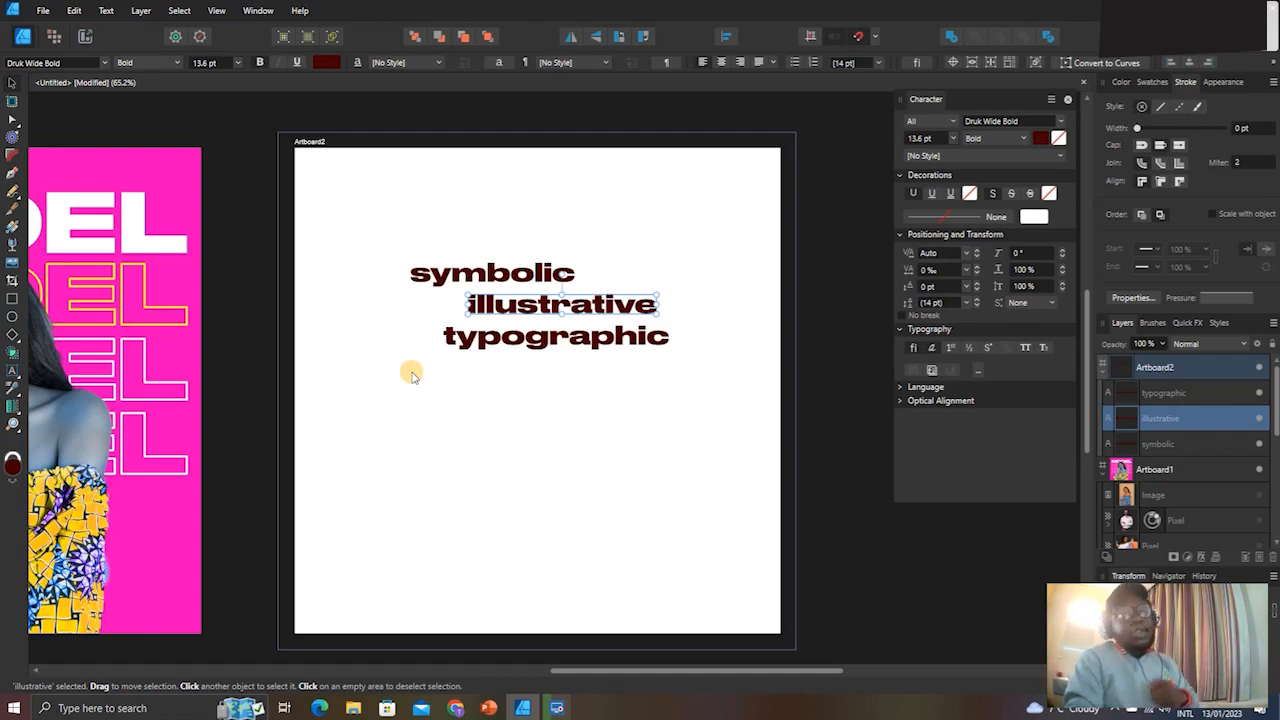
{"action": "left_click", "coordinate": [455, 343]}
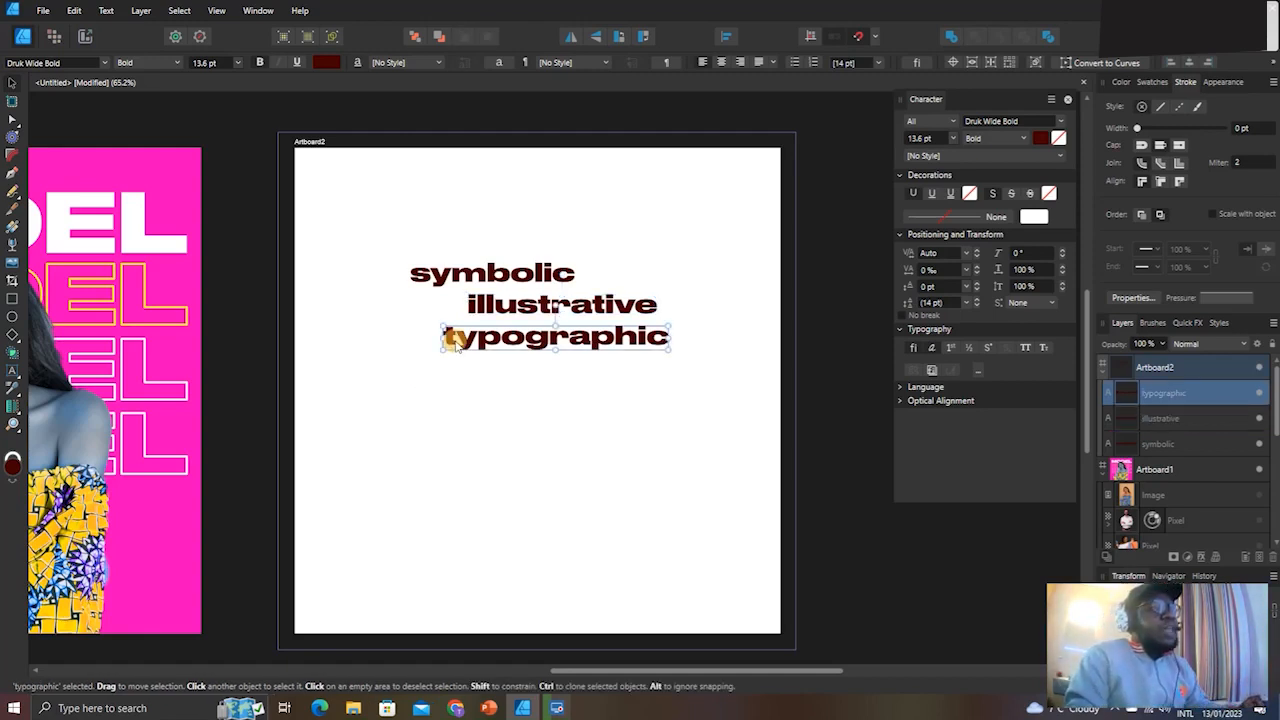
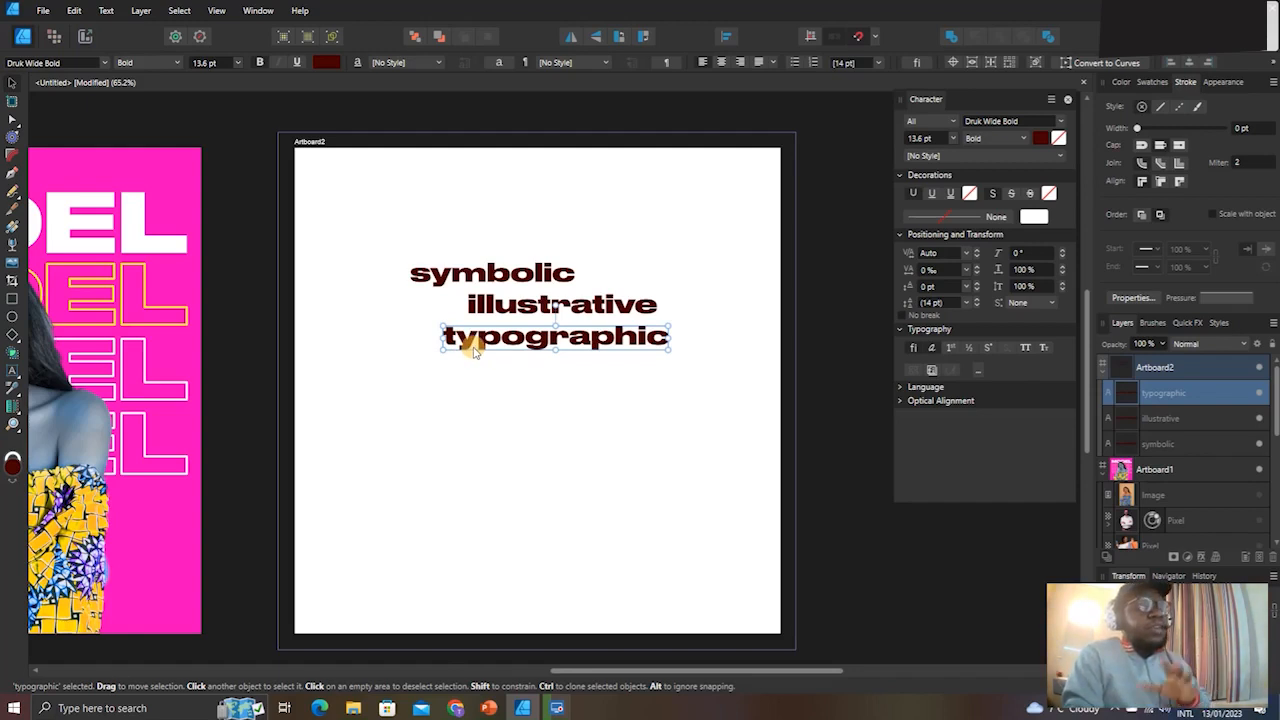
{"action": "left_click", "coordinate": [474, 385]}
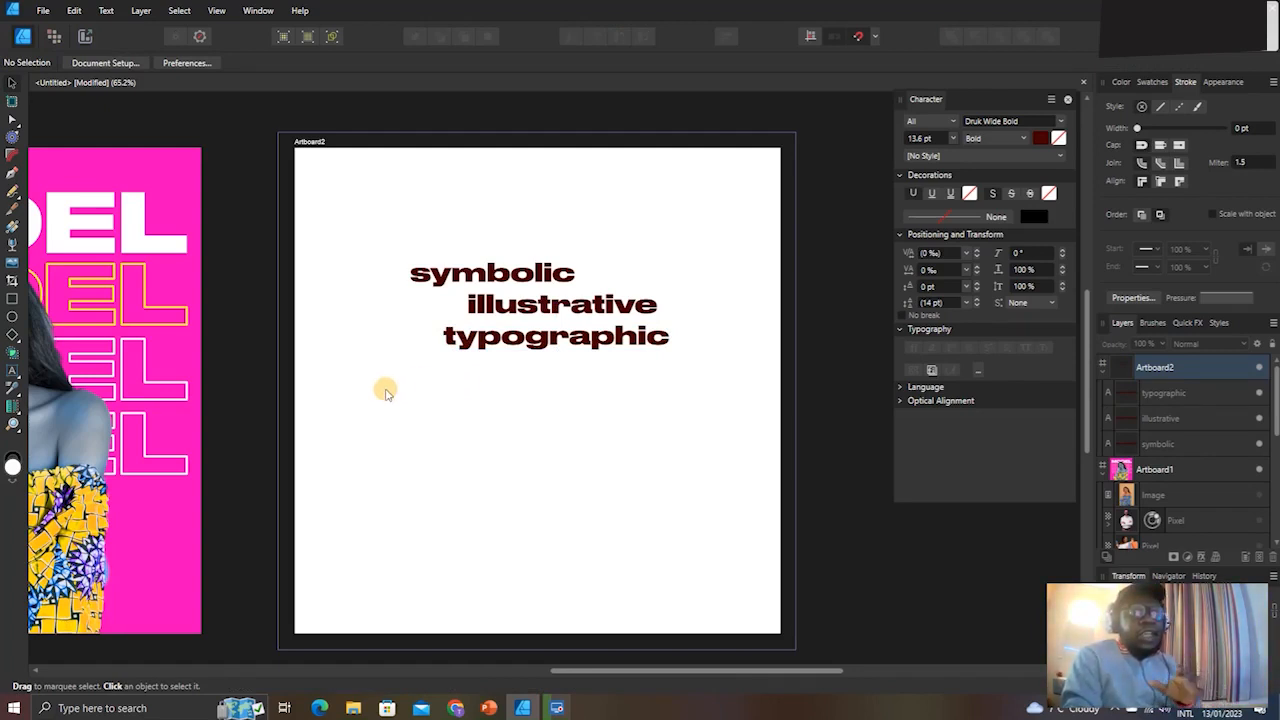
Move all three words together toward the artboard's upper-left corner and scale them down to about 11.5 pt.
{"action": "left_click_drag", "start_coordinate": [389, 242], "coordinate": [714, 363]}
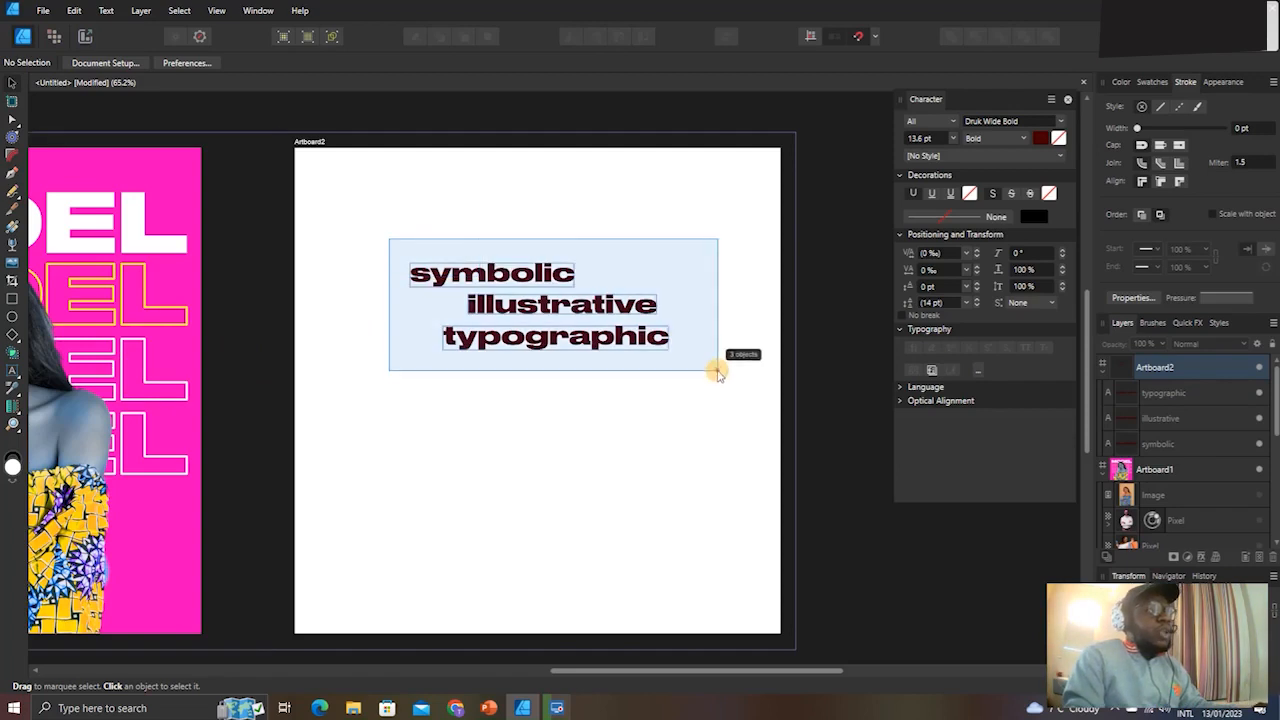
{"action": "left_click_drag", "start_coordinate": [609, 341], "coordinate": [550, 283]}
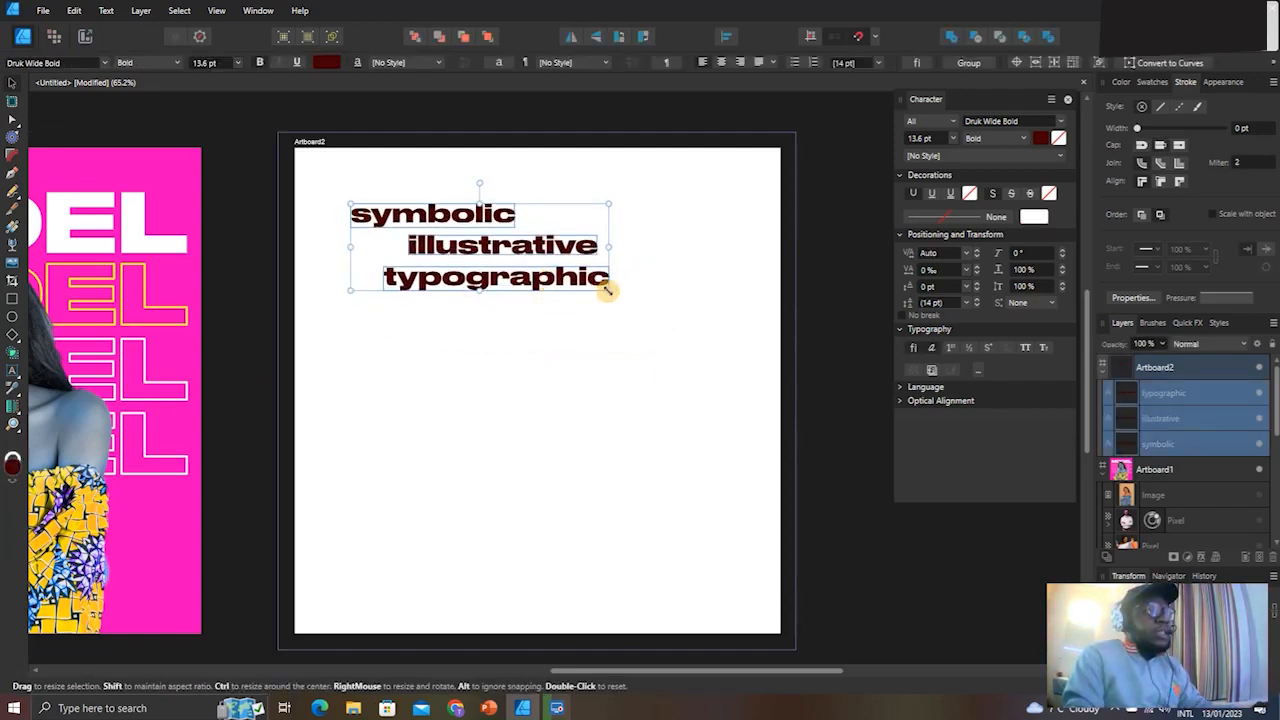
{"action": "left_click_drag", "start_coordinate": [608, 290], "coordinate": [489, 241]}
{"action": "left_click", "coordinate": [501, 364]}
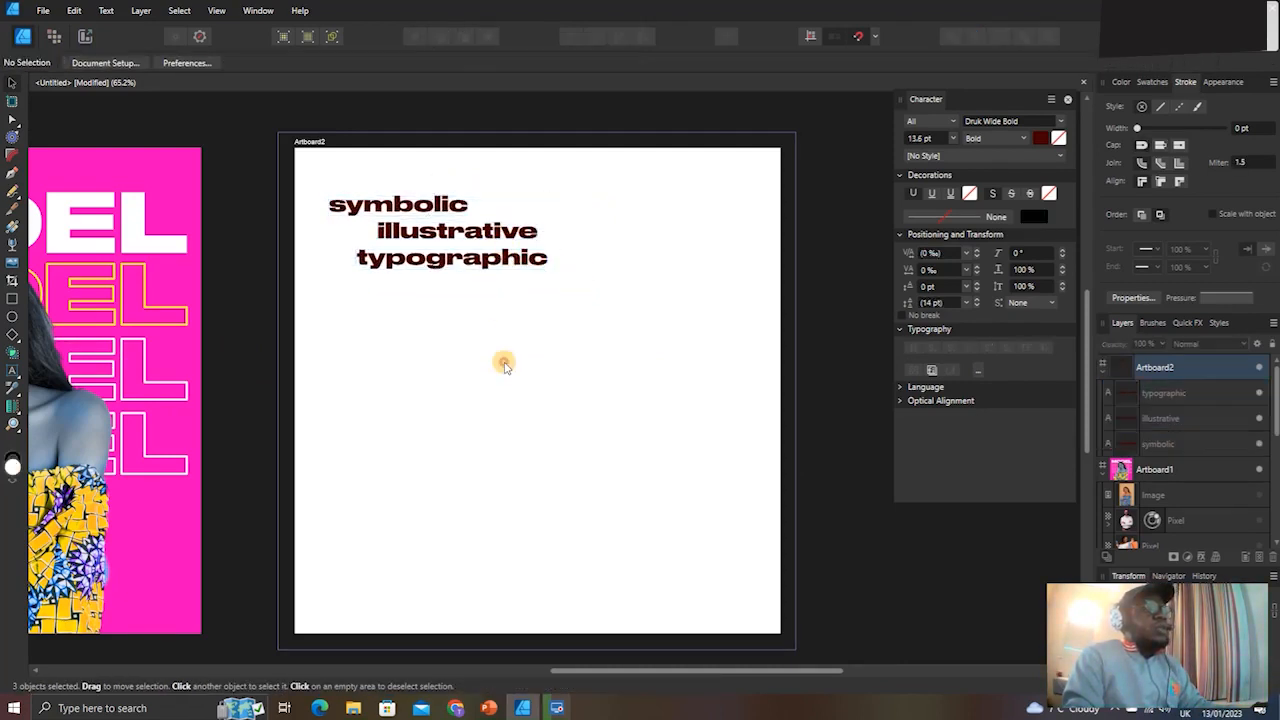
Spread the words into a triangle, with "illustrative" at the artboard's lower left, "typographic" at its lower right and "symbolic" centred above.
{"action": "left_click", "coordinate": [440, 232]}
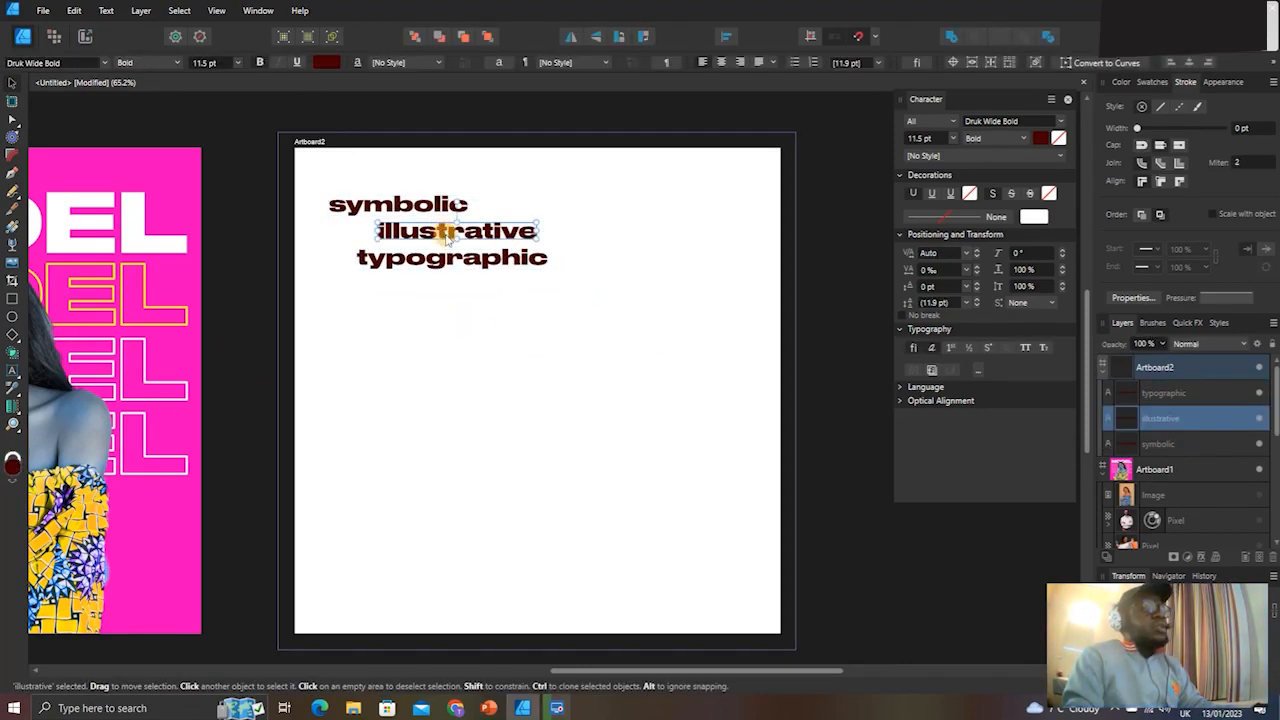
{"action": "left_click", "coordinate": [468, 256]}
{"action": "left_click_drag", "start_coordinate": [486, 277], "coordinate": [672, 515]}
{"action": "left_click", "coordinate": [451, 234]}
{"action": "left_click_drag", "start_coordinate": [453, 237], "coordinate": [404, 513]}
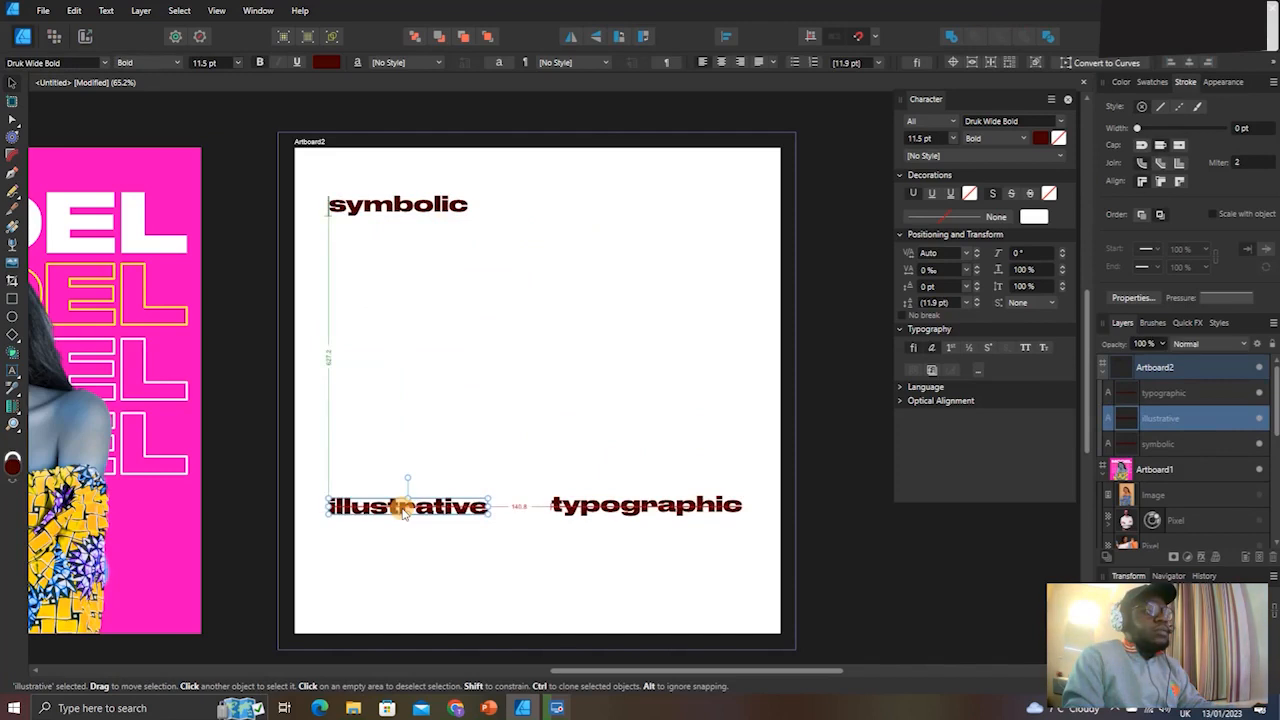
{"action": "left_click", "coordinate": [563, 507], "text": "shift"}
{"action": "left_click_drag", "start_coordinate": [571, 507], "coordinate": [577, 507]}
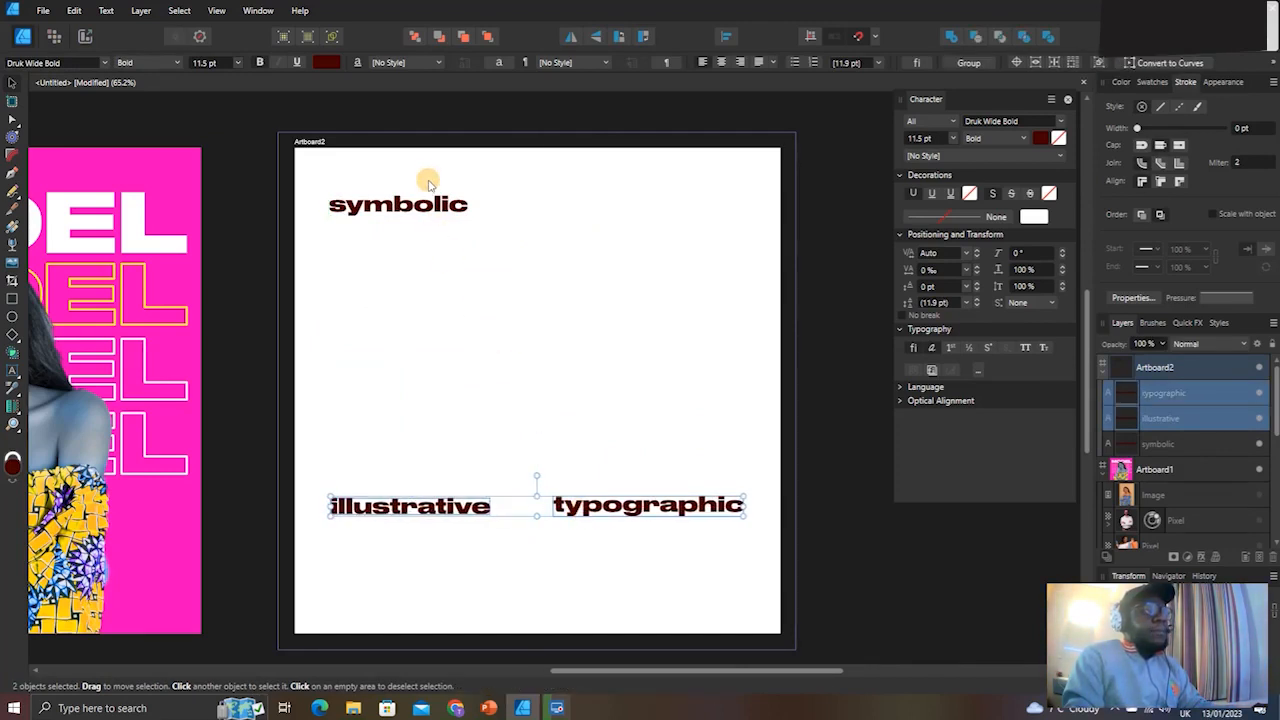
{"action": "left_click_drag", "start_coordinate": [435, 203], "coordinate": [580, 313]}
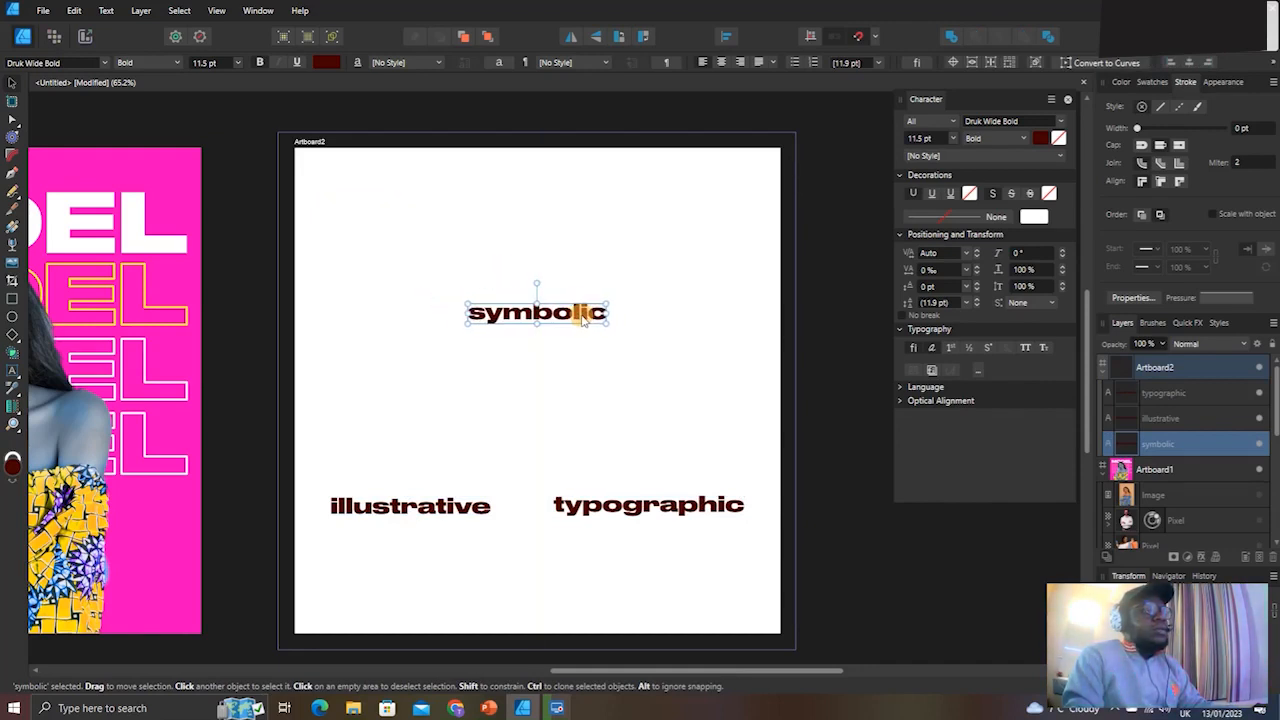
{"action": "left_click", "coordinate": [828, 321]}
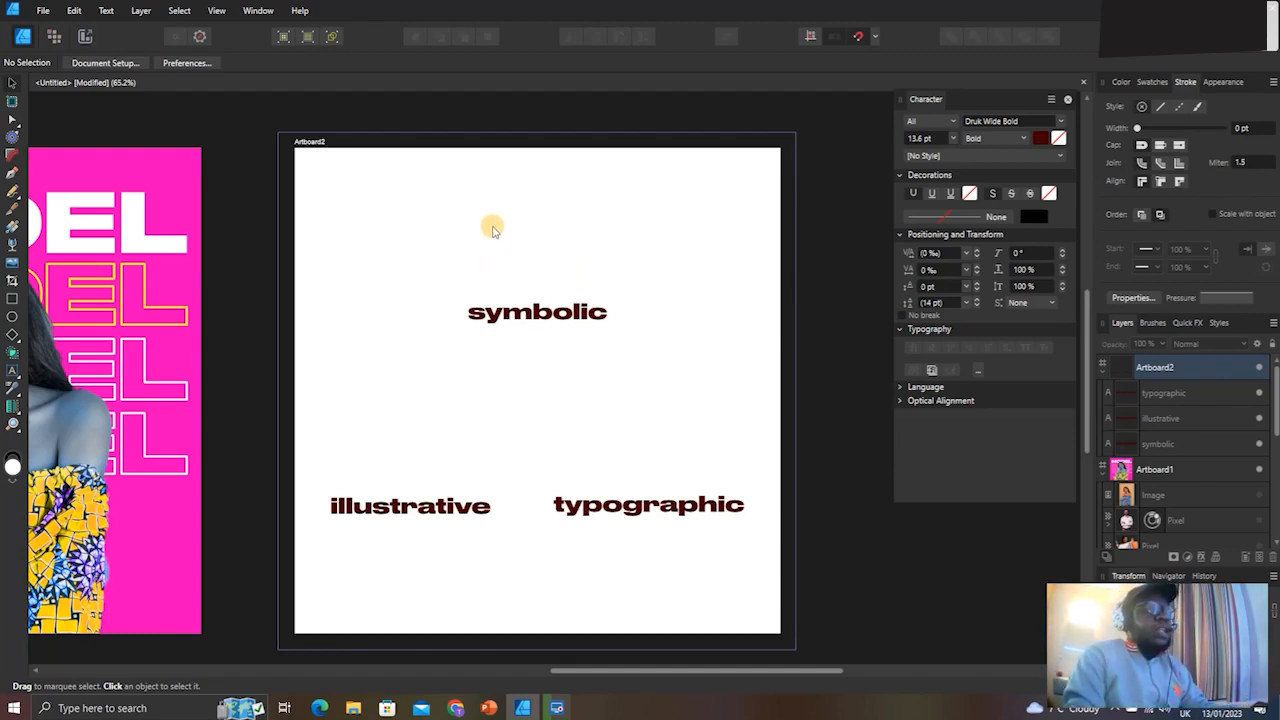
Draw a circle just above the word "symbolic", starting at the word's left edge.
{"action": "scroll", "coordinate": [497, 225], "scroll_direction": "up", "scroll_amount": 3, "text": "ctrl"}
{"action": "scroll", "coordinate": [551, 237], "scroll_direction": "up", "scroll_amount": 1}
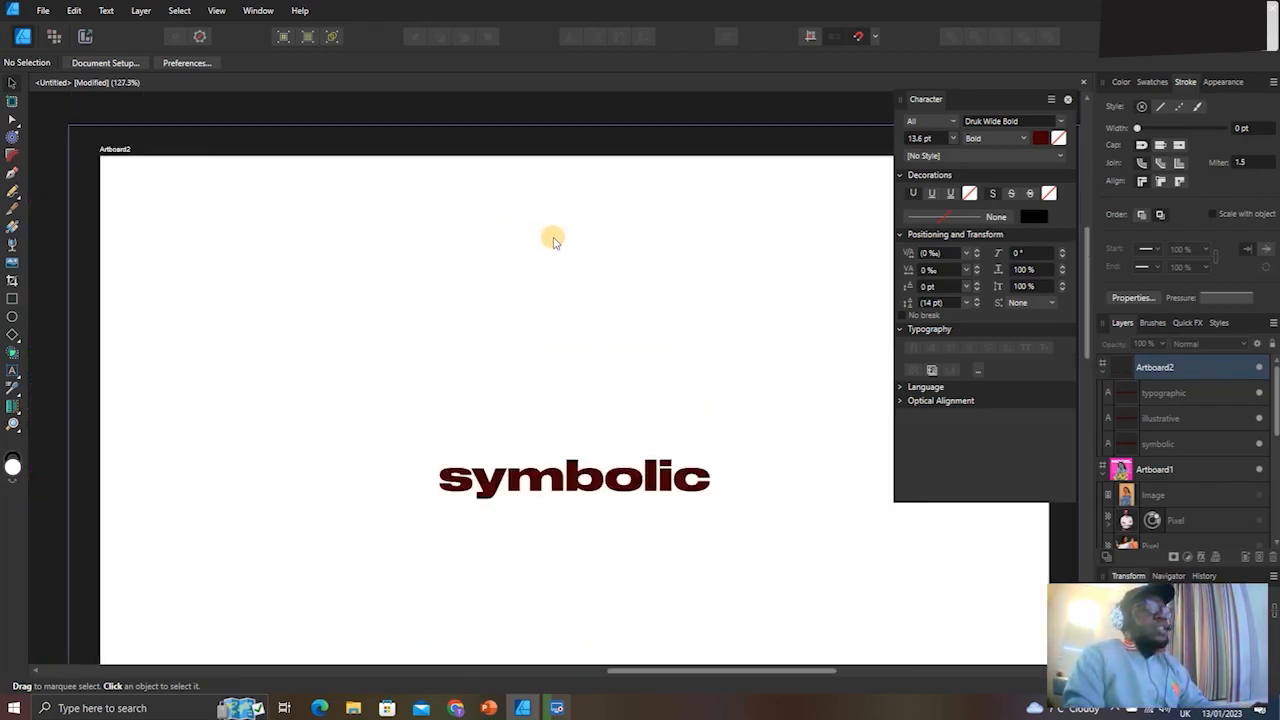
{"action": "scroll", "coordinate": [555, 241], "scroll_direction": "right", "scroll_amount": 1}
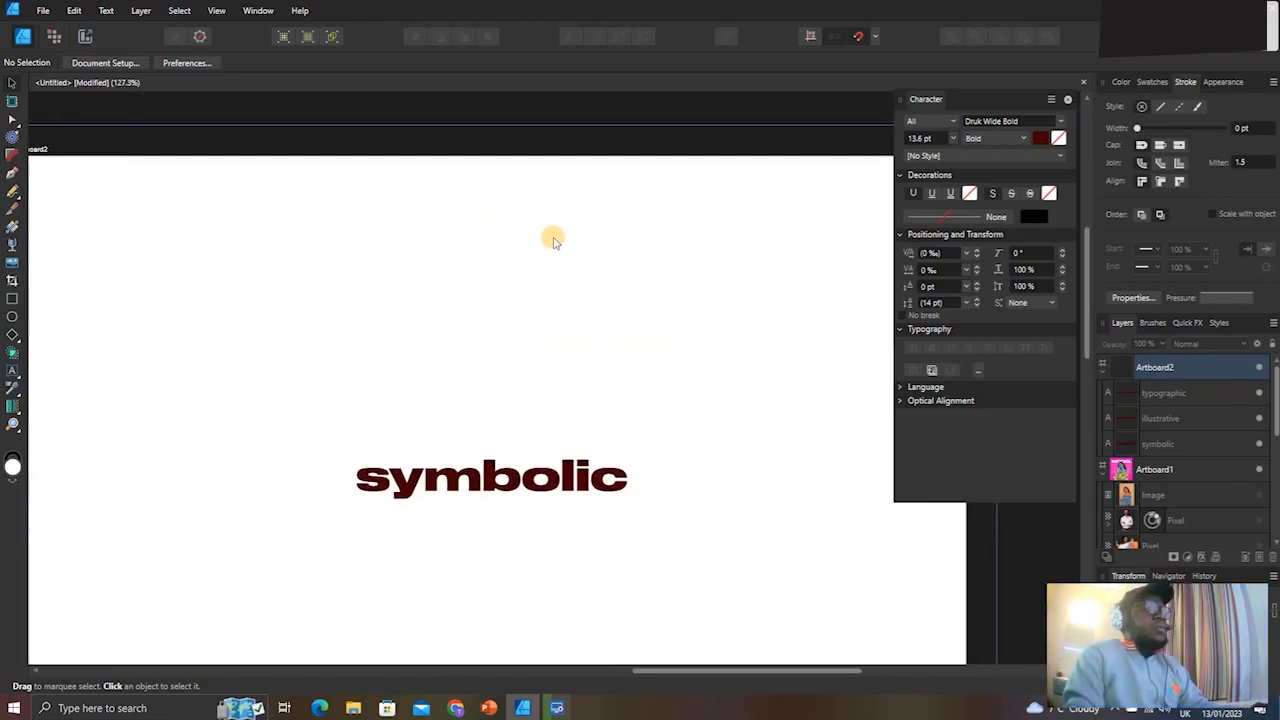
{"action": "left_click", "coordinate": [12, 316]}
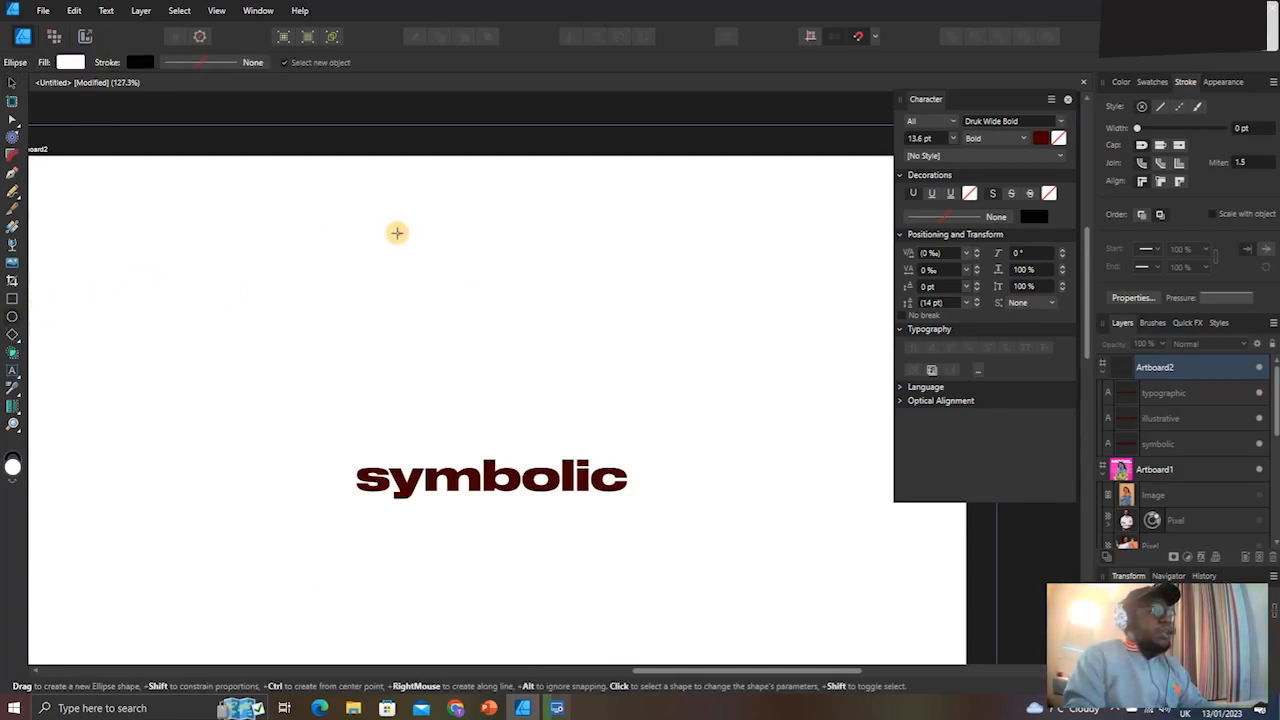
{"action": "left_click_drag", "start_coordinate": [355, 247], "coordinate": [565, 388]}
Fill the circle with near-black and centre it horizontally above "symbolic".
{"action": "left_click", "coordinate": [66, 63]}
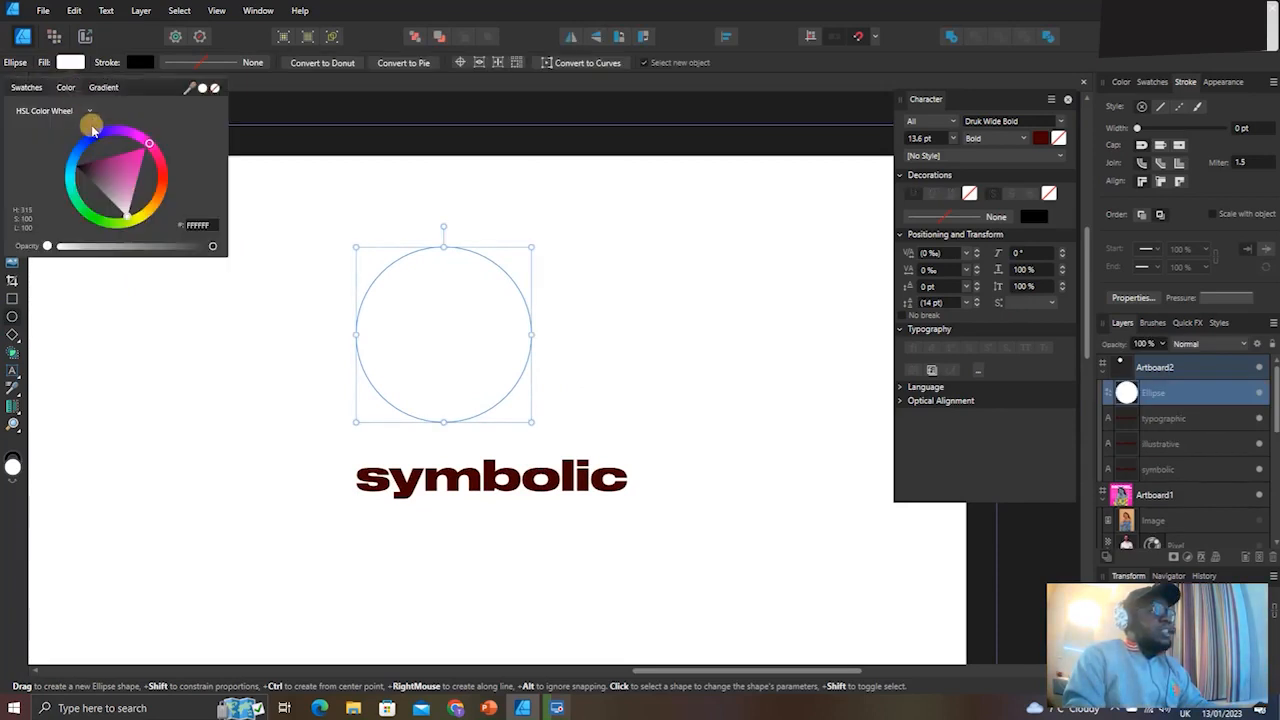
{"action": "mouse_move", "coordinate": [123, 188]}
{"action": "left_mouse_down"}
{"action": "mouse_move", "coordinate": [96, 140]}
{"action": "mouse_move", "coordinate": [114, 177]}
{"action": "mouse_move", "coordinate": [78, 168]}
{"action": "left_mouse_up"}
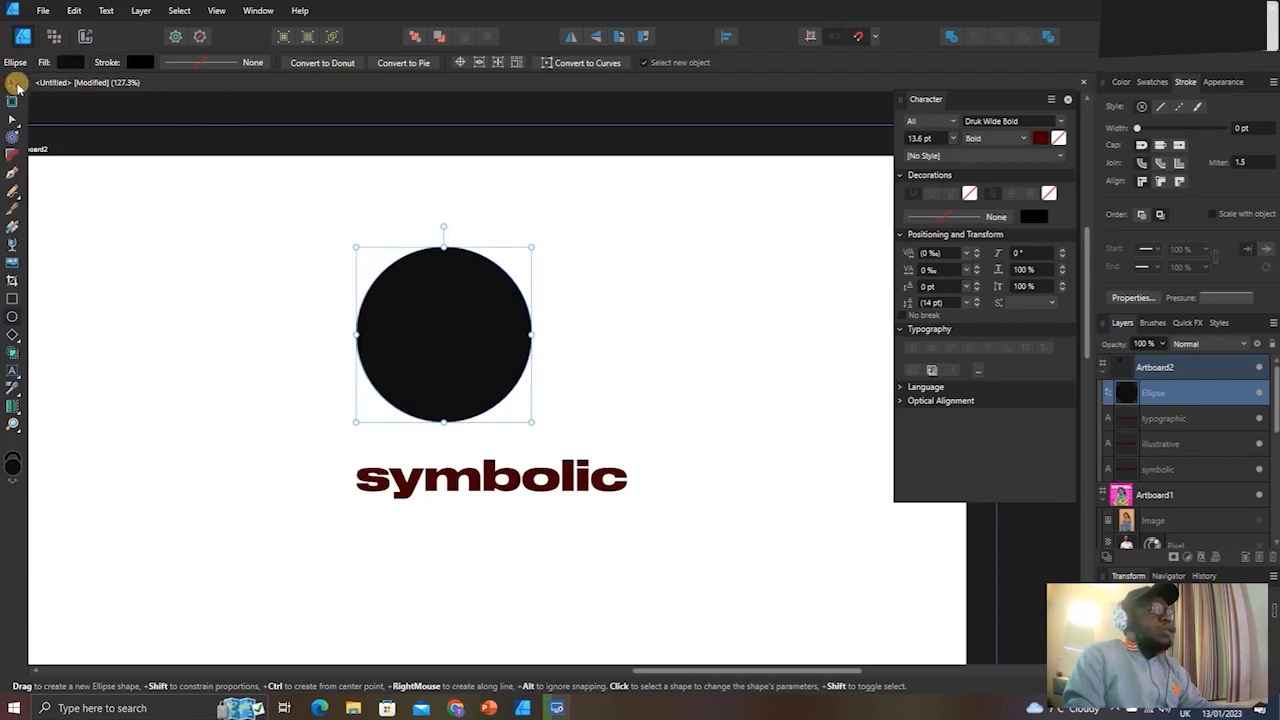
{"action": "left_click", "coordinate": [12, 83]}
{"action": "left_click_drag", "start_coordinate": [453, 315], "coordinate": [502, 320]}
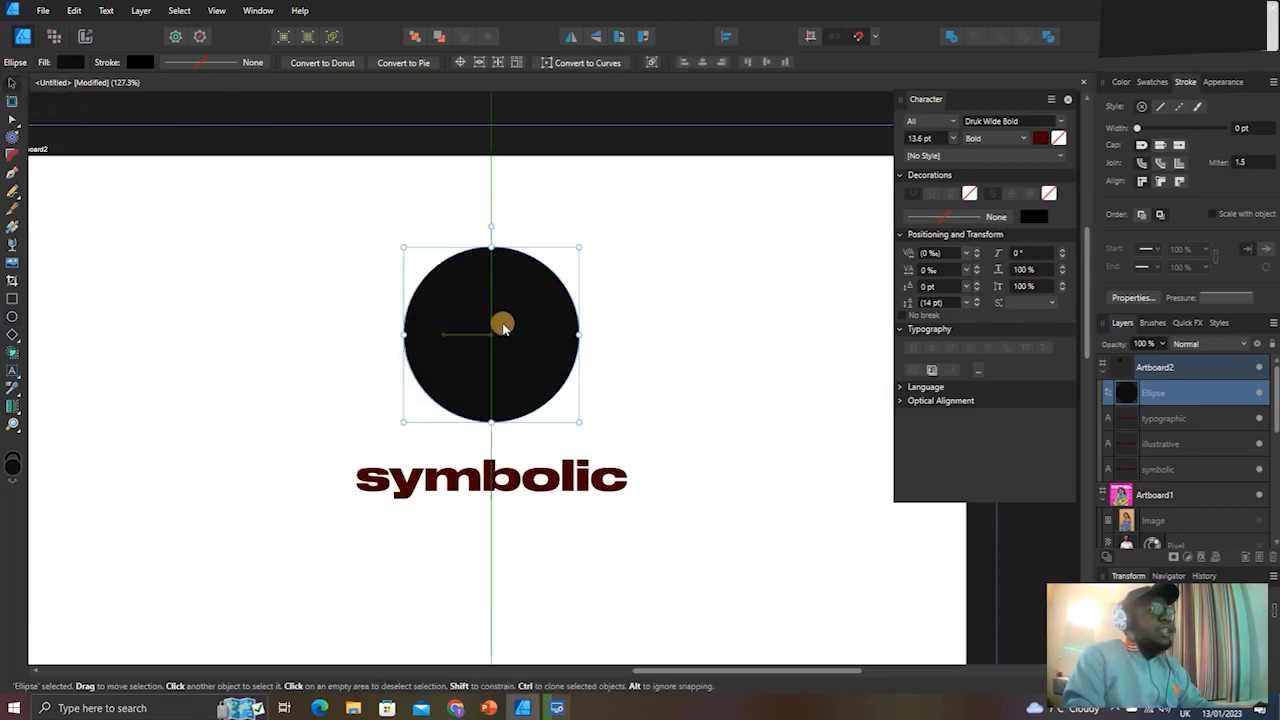
Change the fill colour of the "symbolic" text to black, 000000.
{"action": "left_click", "coordinate": [527, 480]}
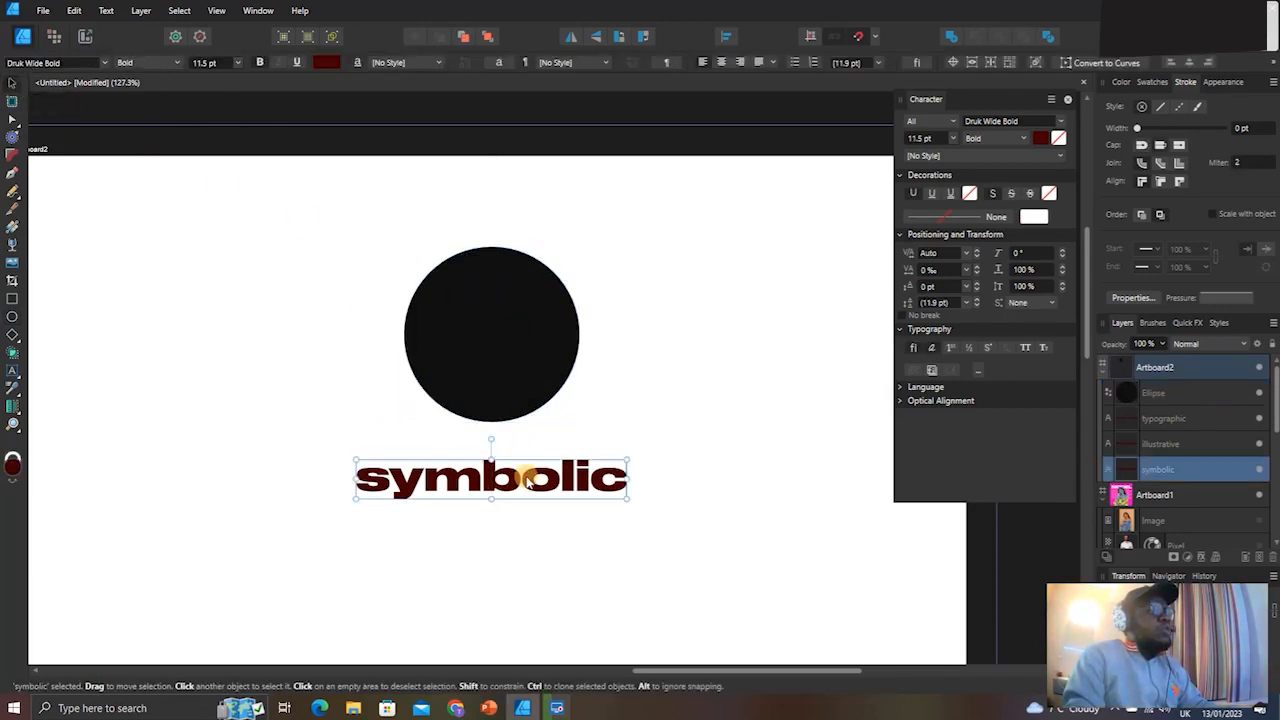
{"action": "left_click", "coordinate": [326, 62]}
{"action": "left_click_drag", "start_coordinate": [325, 153], "coordinate": [306, 132]}
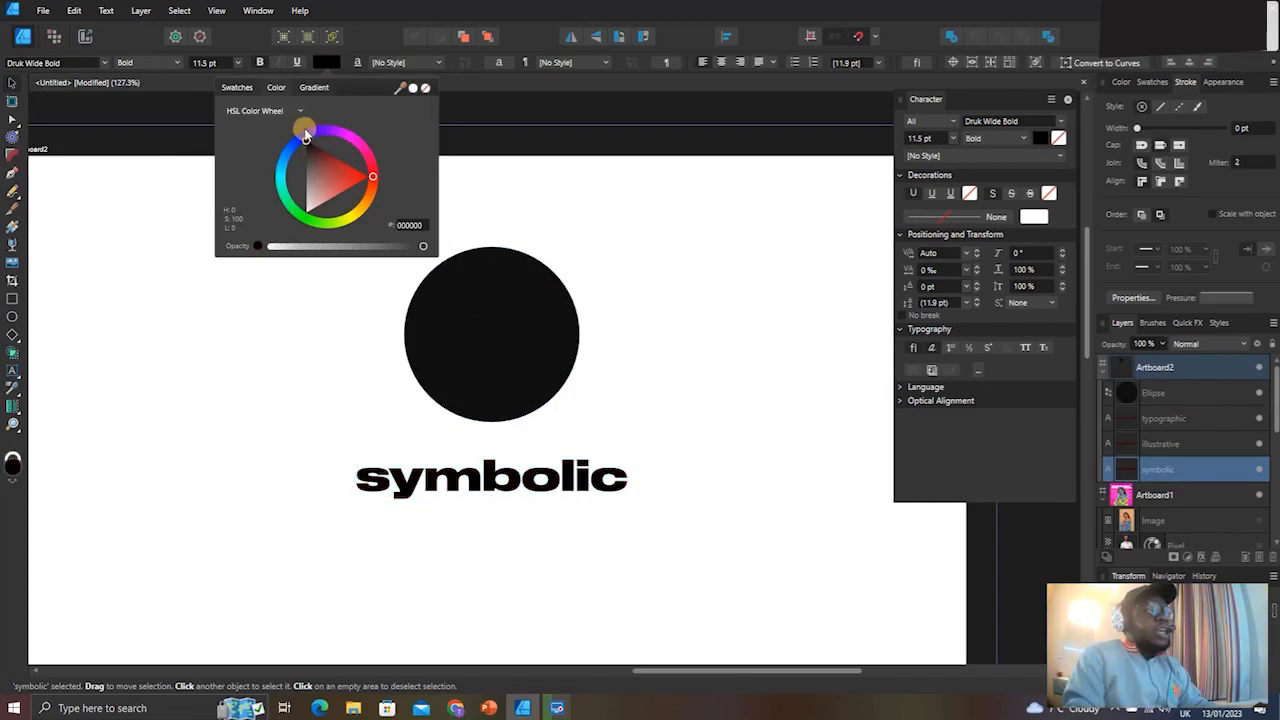
{"action": "left_click", "coordinate": [346, 503]}
{"action": "scroll", "coordinate": [347, 503], "scroll_direction": "down", "scroll_amount": 2}
{"action": "scroll", "coordinate": [343, 497], "scroll_direction": "down", "scroll_amount": 5}
{"action": "scroll", "coordinate": [354, 491], "scroll_direction": "up", "scroll_amount": 5}
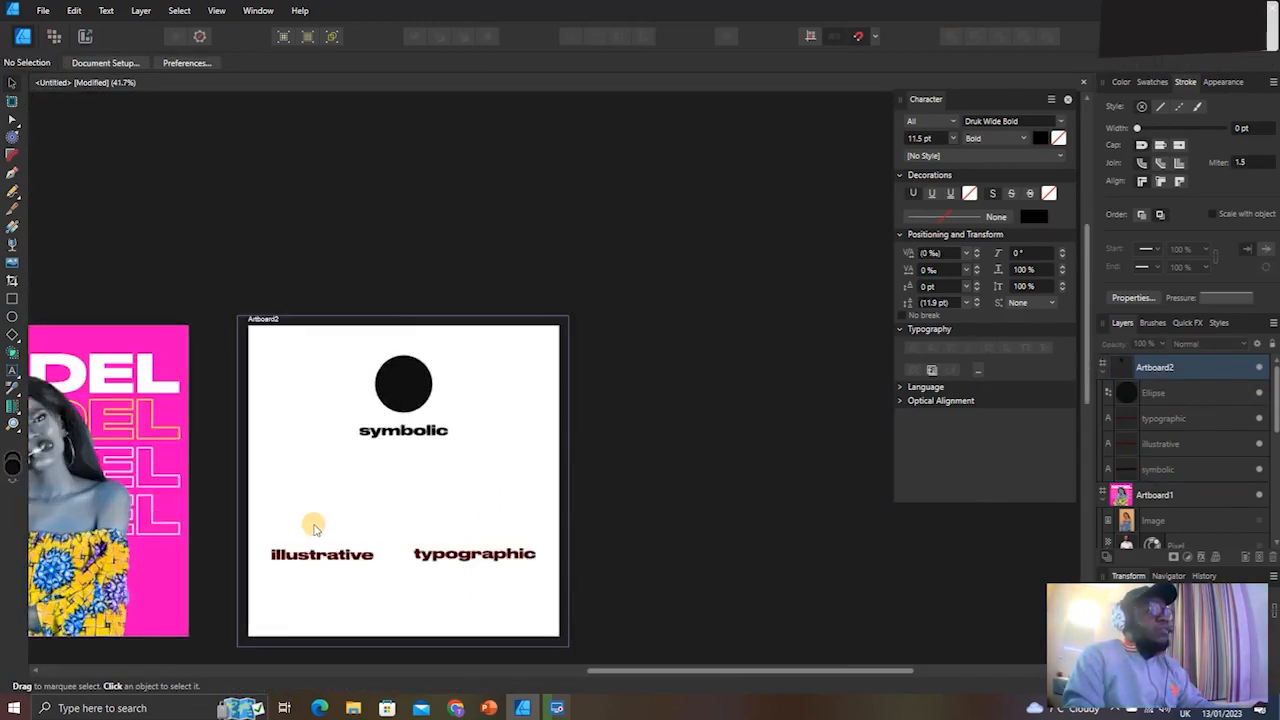
Change the fill colour of the "illustrative" and "typographic" texts to black.
{"action": "left_click", "coordinate": [352, 576]}
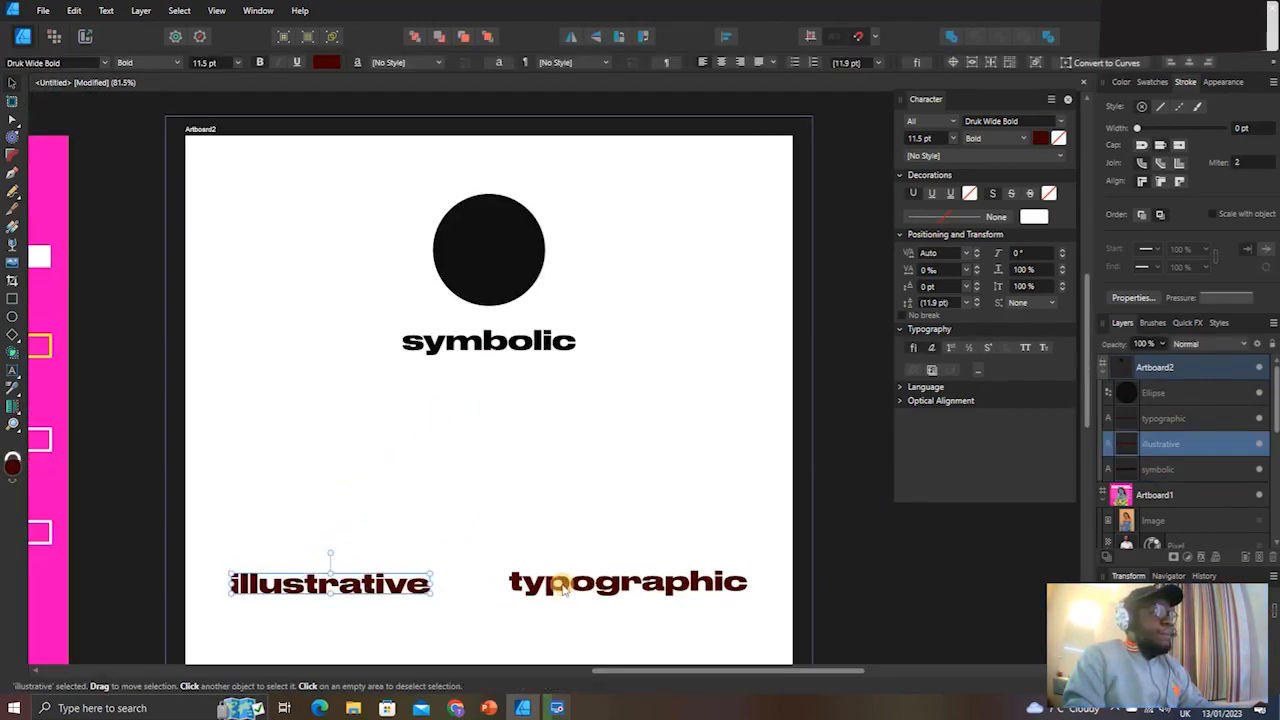
{"action": "left_click", "coordinate": [545, 575], "text": "shift"}
{"action": "left_click", "coordinate": [326, 62]}
{"action": "left_click", "coordinate": [307, 141]}
{"action": "left_click", "coordinate": [323, 380]}
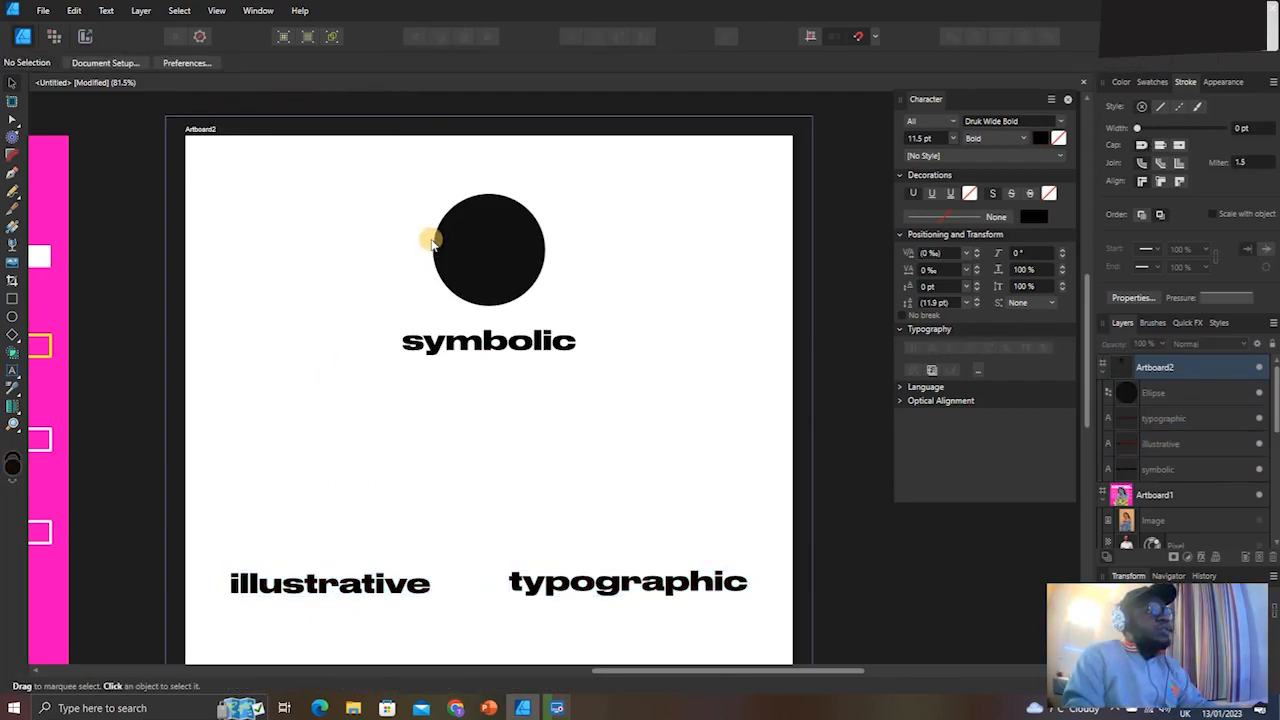
Duplicate the circle above "symbolic" and shrink the copy to about 70% of its diameter, centred inside the original.
{"action": "scroll", "coordinate": [430, 240], "scroll_direction": "up", "scroll_amount": 4}
{"action": "scroll", "coordinate": [588, 310], "scroll_direction": "right", "scroll_amount": 2}
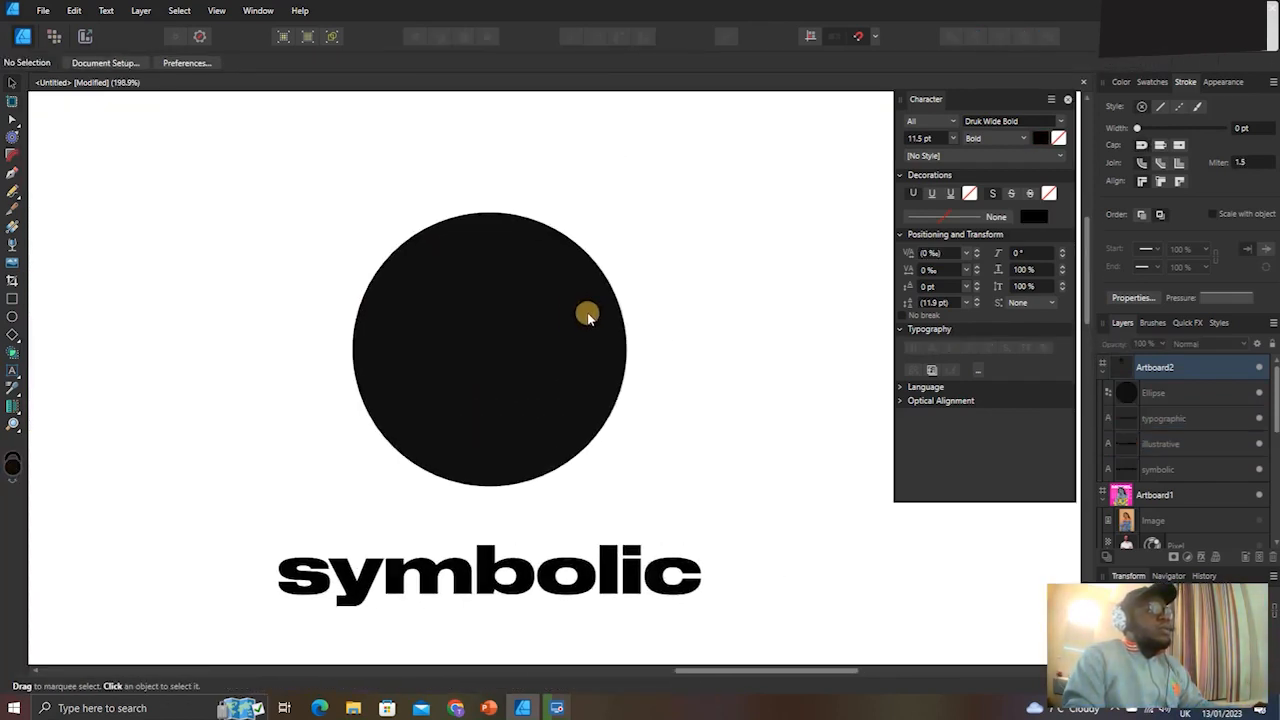
{"action": "left_click", "coordinate": [510, 300]}
{"action": "scroll", "coordinate": [500, 278], "scroll_direction": "up", "scroll_amount": 2}
{"action": "left_click_drag", "start_coordinate": [500, 278], "coordinate": [500, 298]}
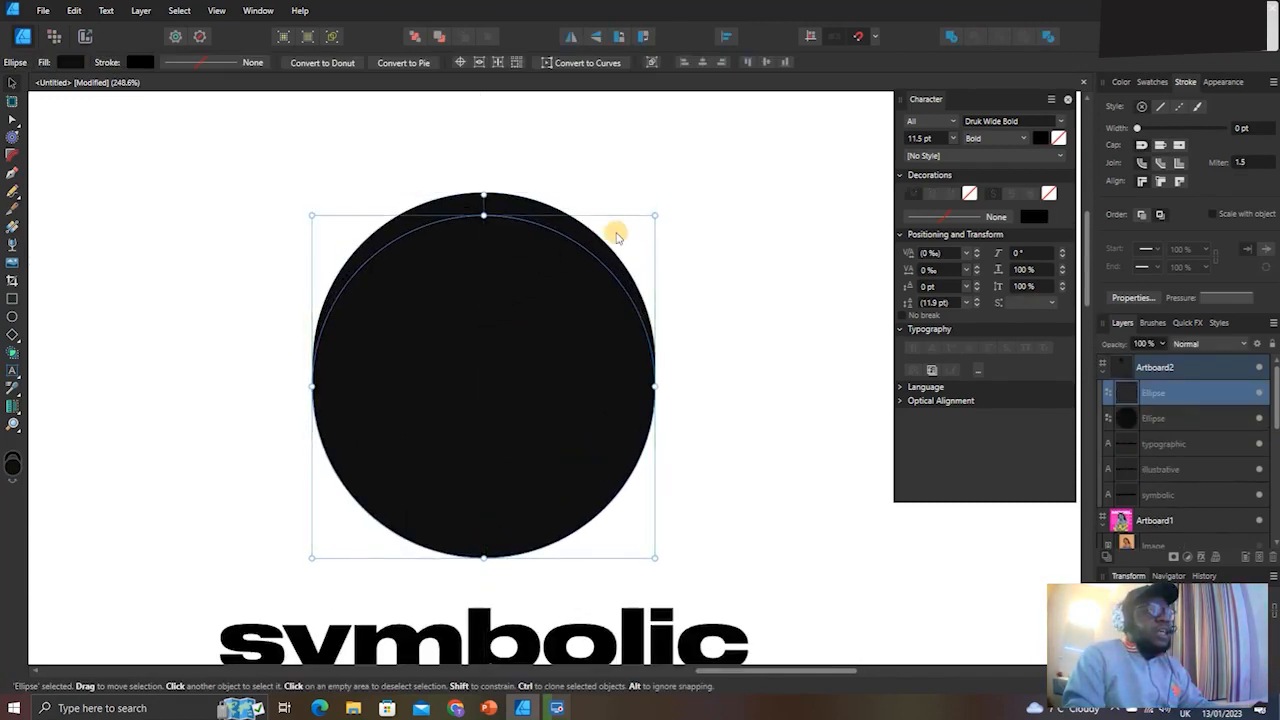
{"action": "mouse_move", "coordinate": [654, 211]}
{"action": "left_mouse_down"}
{"action": "mouse_move", "coordinate": [636, 244]}
{"action": "mouse_move", "coordinate": [609, 263]}
{"action": "mouse_move", "coordinate": [604, 252]}
{"action": "left_mouse_up"}
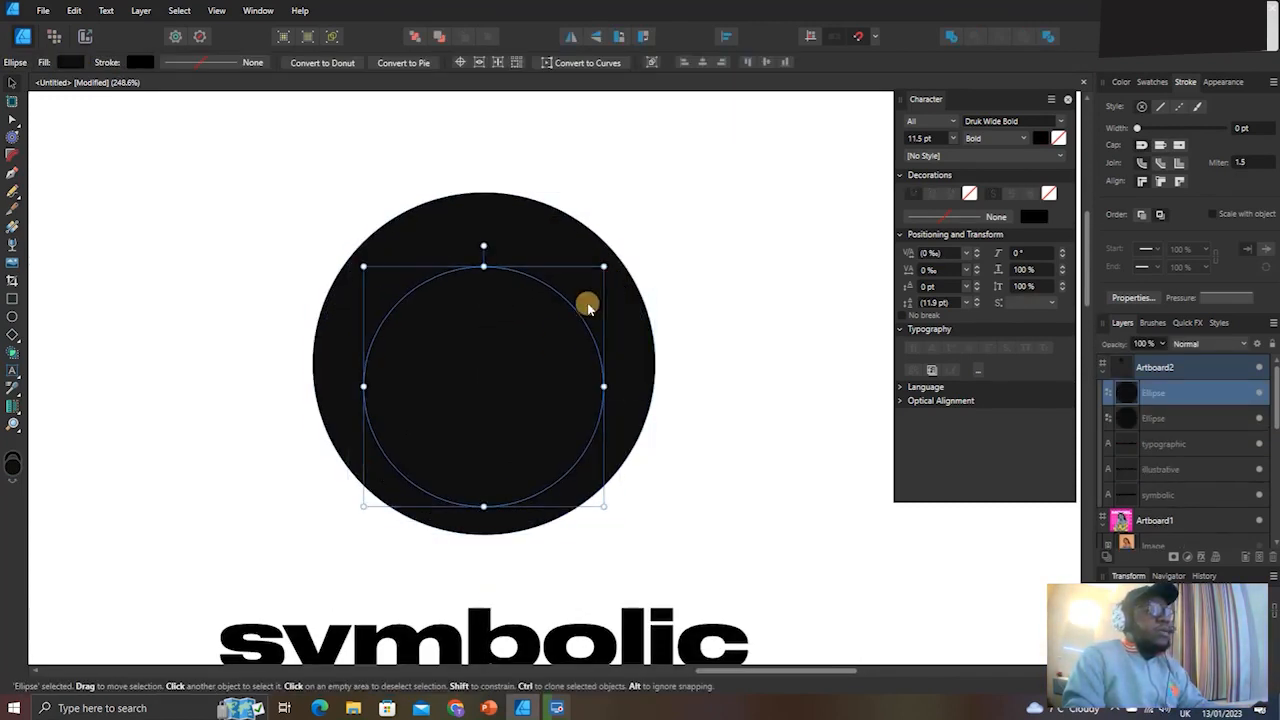
{"action": "left_click_drag", "start_coordinate": [547, 341], "coordinate": [543, 332]}
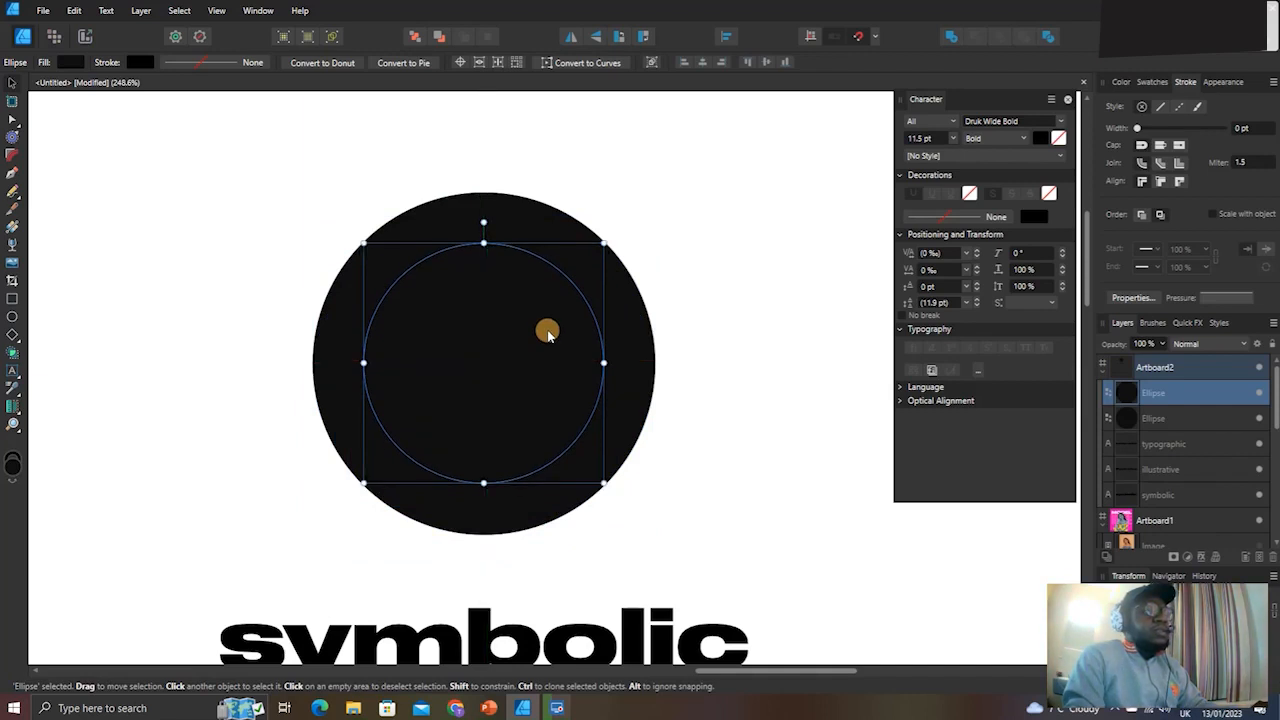
Fill the inner circle with white and reduce it to about half the outer circle's diameter, keeping it concentric.
{"action": "left_click", "coordinate": [74, 63]}
{"action": "left_click_drag", "start_coordinate": [118, 200], "coordinate": [162, 342]}
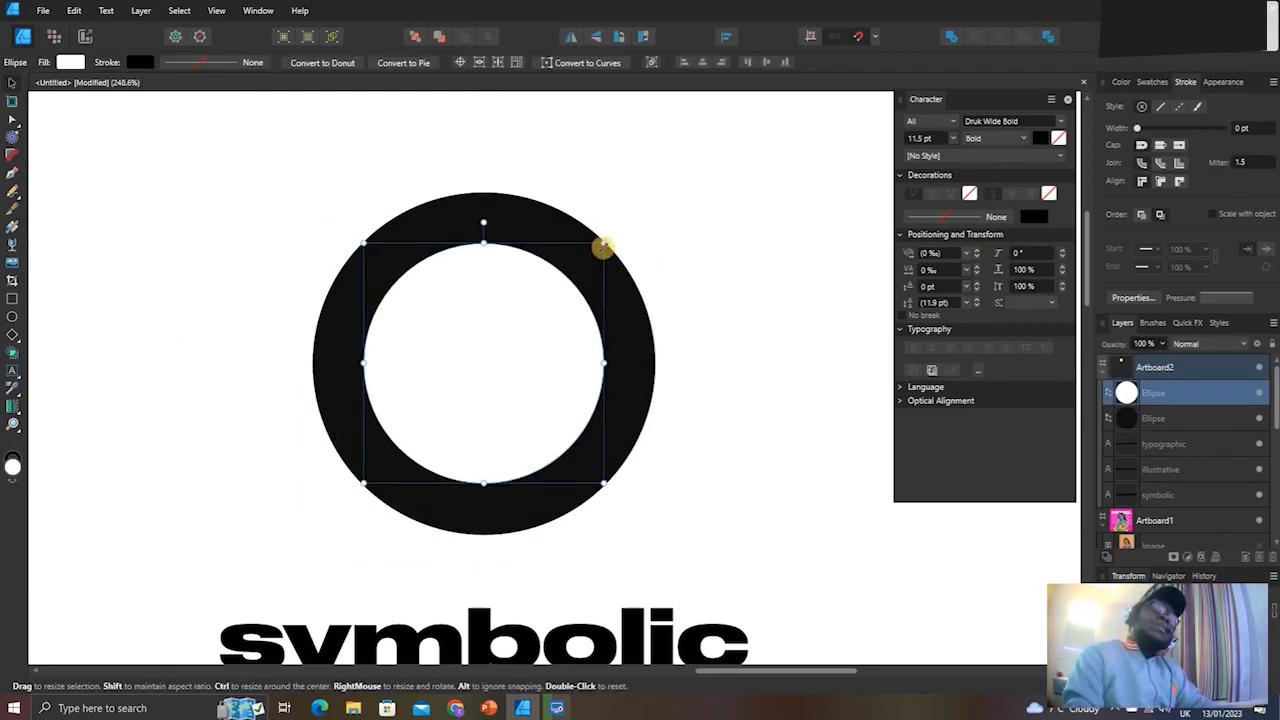
{"action": "left_click_drag", "start_coordinate": [603, 245], "coordinate": [568, 279]}
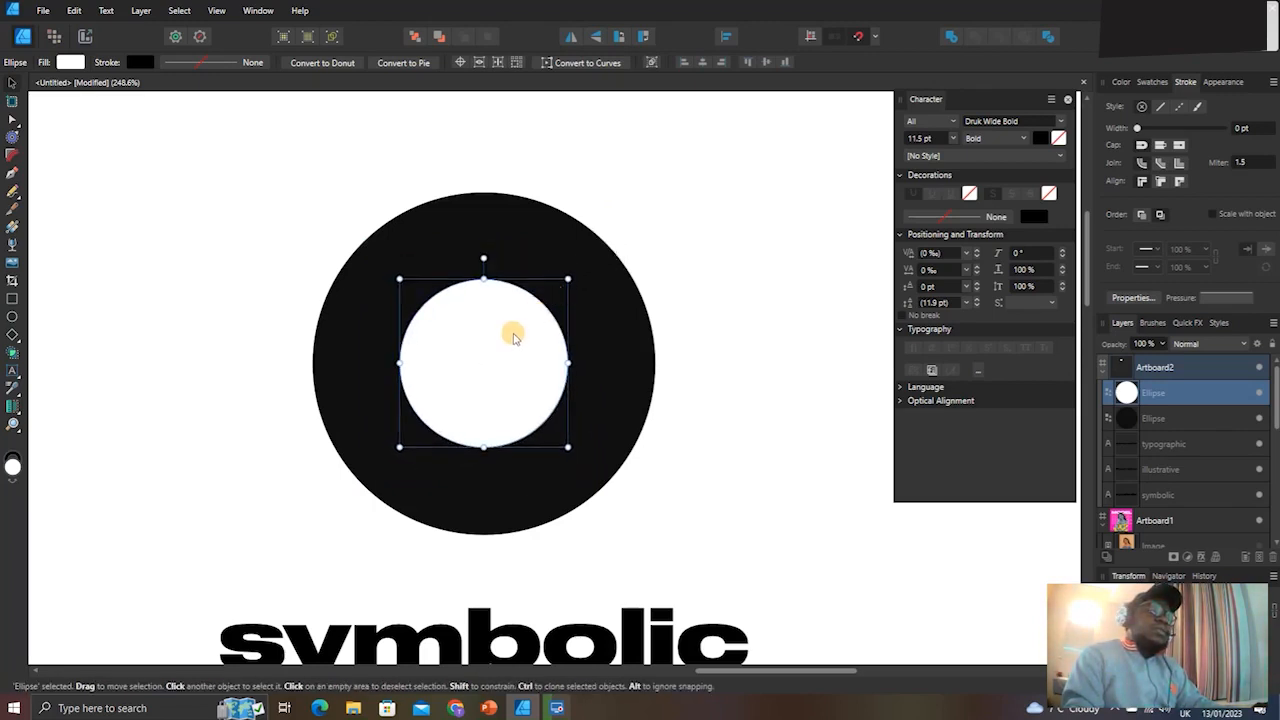
Duplicate the white circle, shrink the copy into a small concentric dot and fill it with dark purple 160712.
{"action": "left_click_drag", "start_coordinate": [511, 341], "coordinate": [510, 369]}
{"action": "left_click_drag", "start_coordinate": [567, 307], "coordinate": [501, 375]}
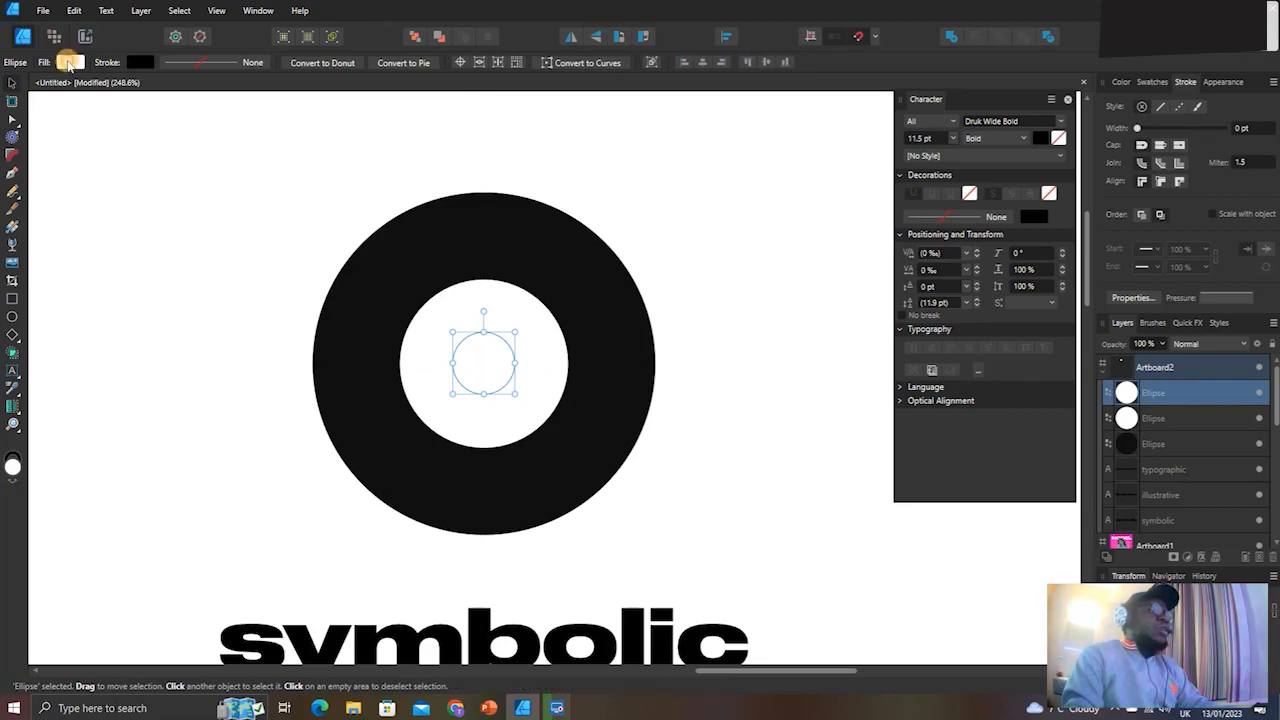
{"action": "left_click", "coordinate": [68, 63]}
{"action": "left_click_drag", "start_coordinate": [117, 194], "coordinate": [82, 166]}
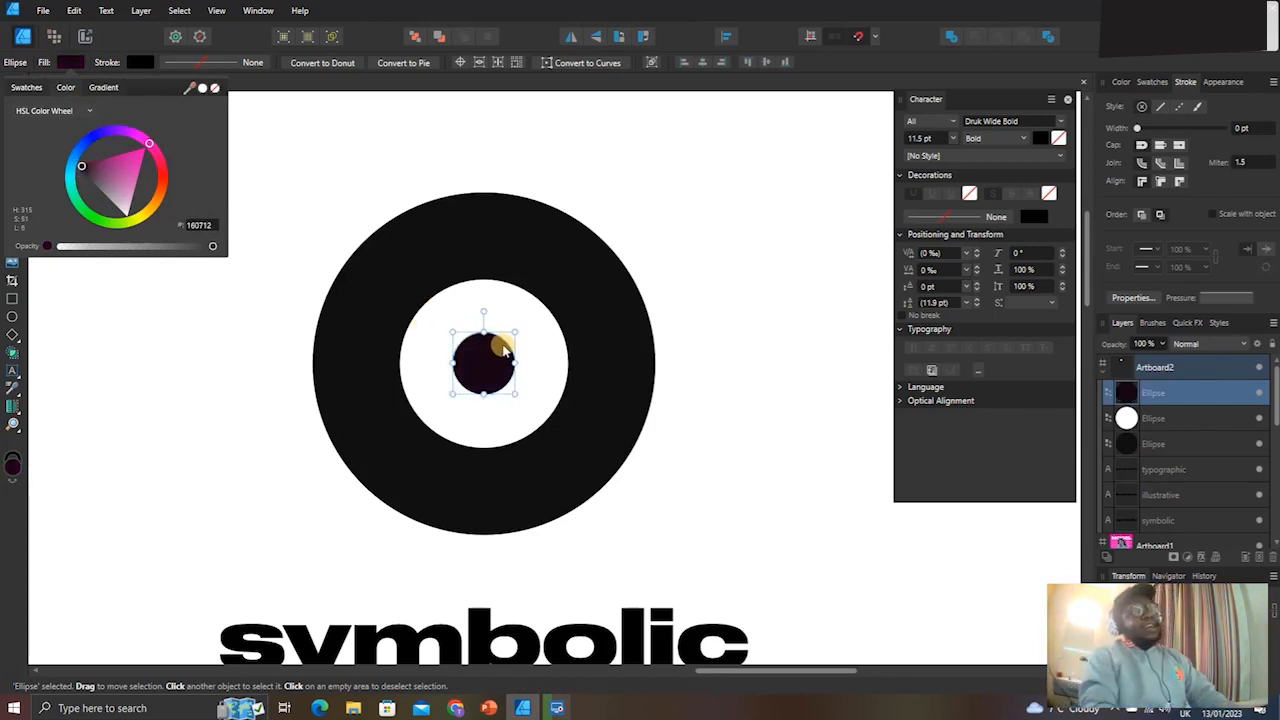
Draw a horizontal bar from the dot's centre out into the black ring, with corners rounded to 93%.
{"action": "scroll", "coordinate": [505, 358], "scroll_direction": "up", "scroll_amount": 3}
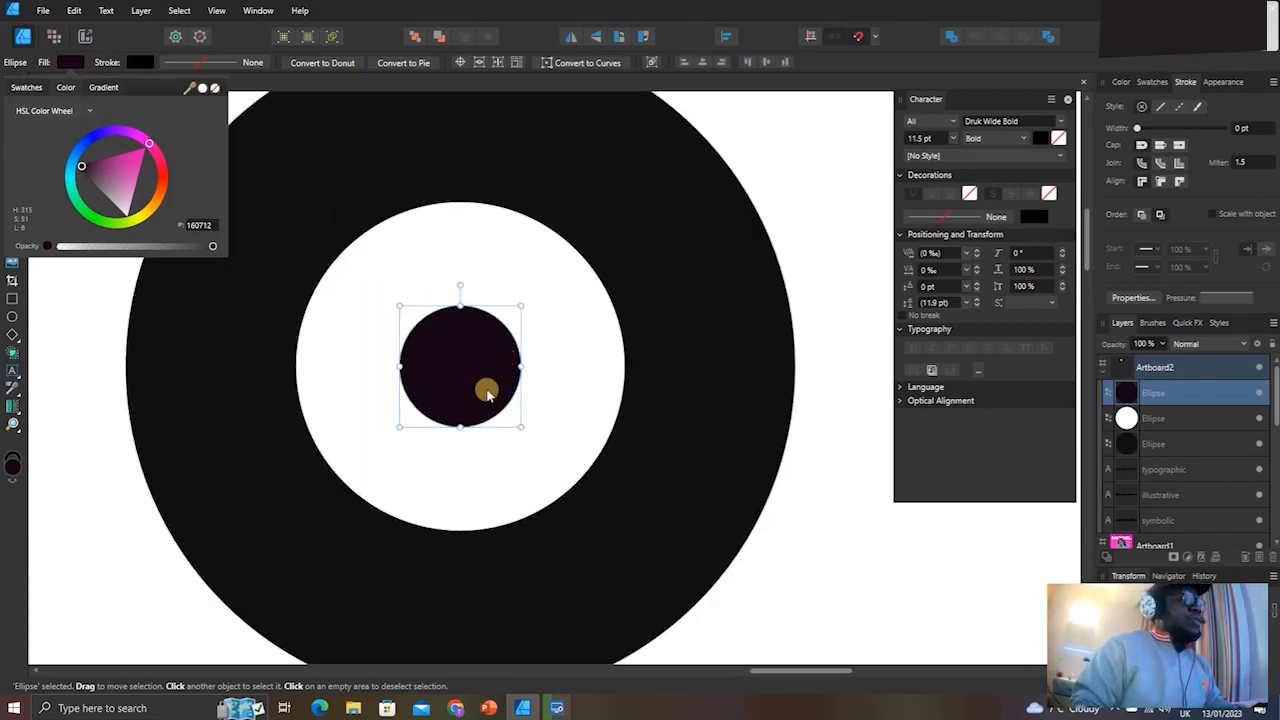
{"action": "scroll", "coordinate": [487, 386], "scroll_direction": "down", "scroll_amount": 3}
{"action": "scroll", "coordinate": [497, 372], "scroll_direction": "up", "scroll_amount": 3}
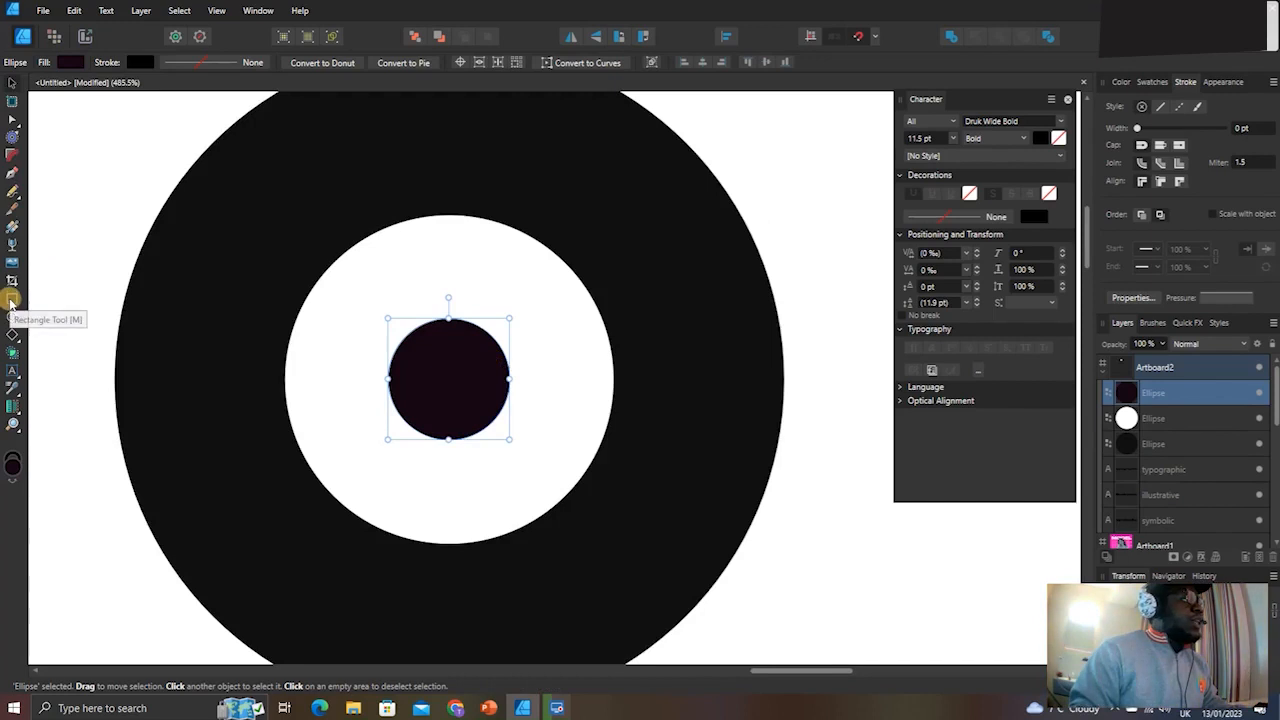
{"action": "left_click", "coordinate": [12, 298]}
{"action": "left_click_drag", "start_coordinate": [448, 348], "coordinate": [660, 418]}
{"action": "left_click_drag", "start_coordinate": [663, 418], "coordinate": [663, 418]}
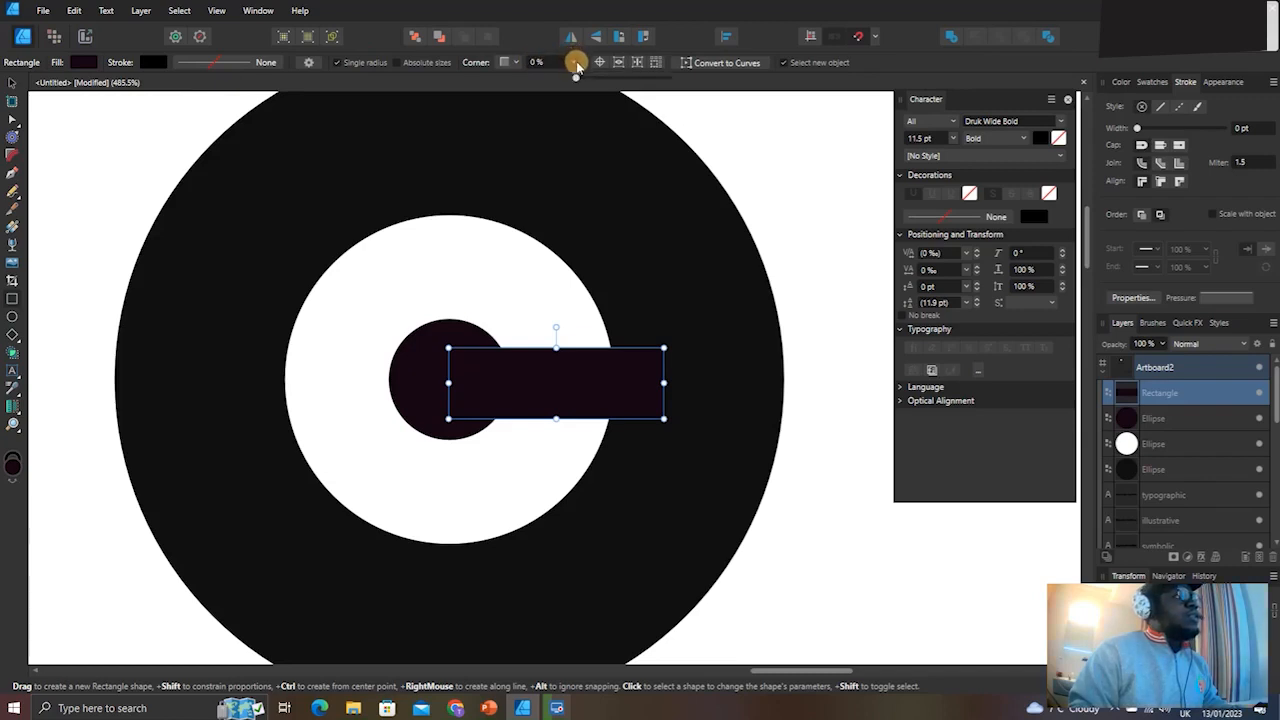
{"action": "left_click_drag", "start_coordinate": [577, 82], "coordinate": [662, 82]}
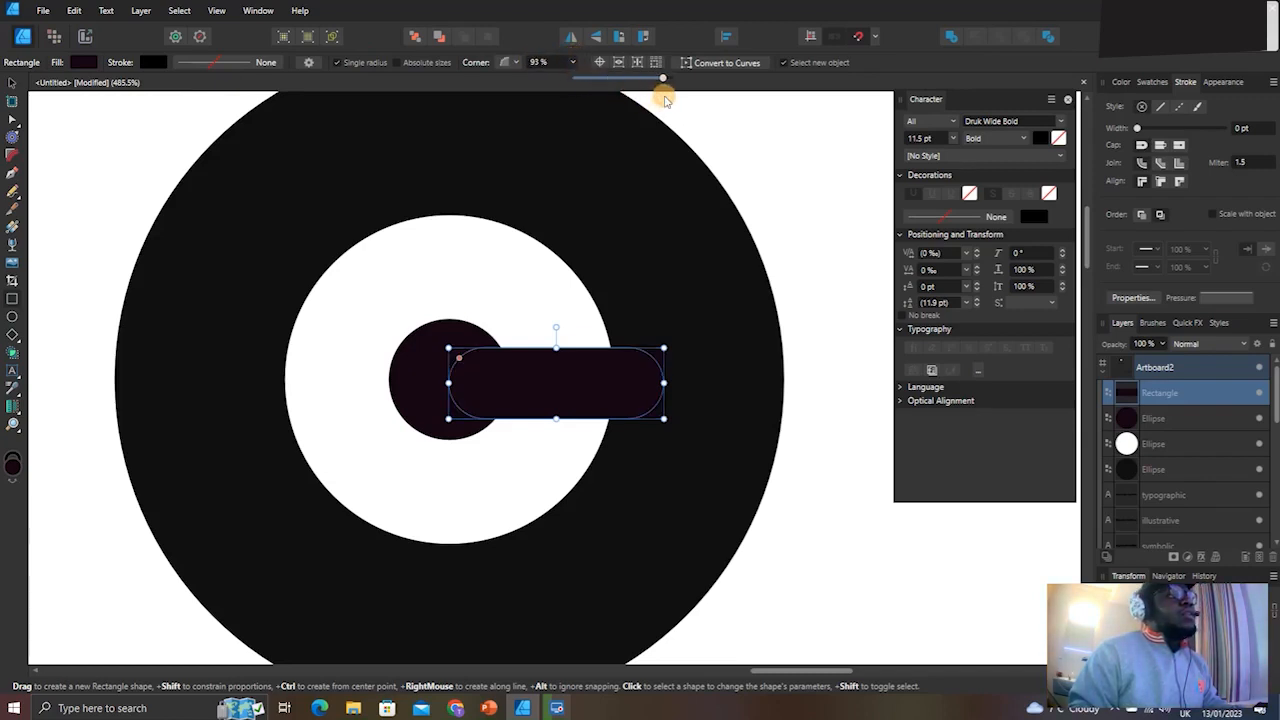
{"action": "left_click", "coordinate": [12, 83]}
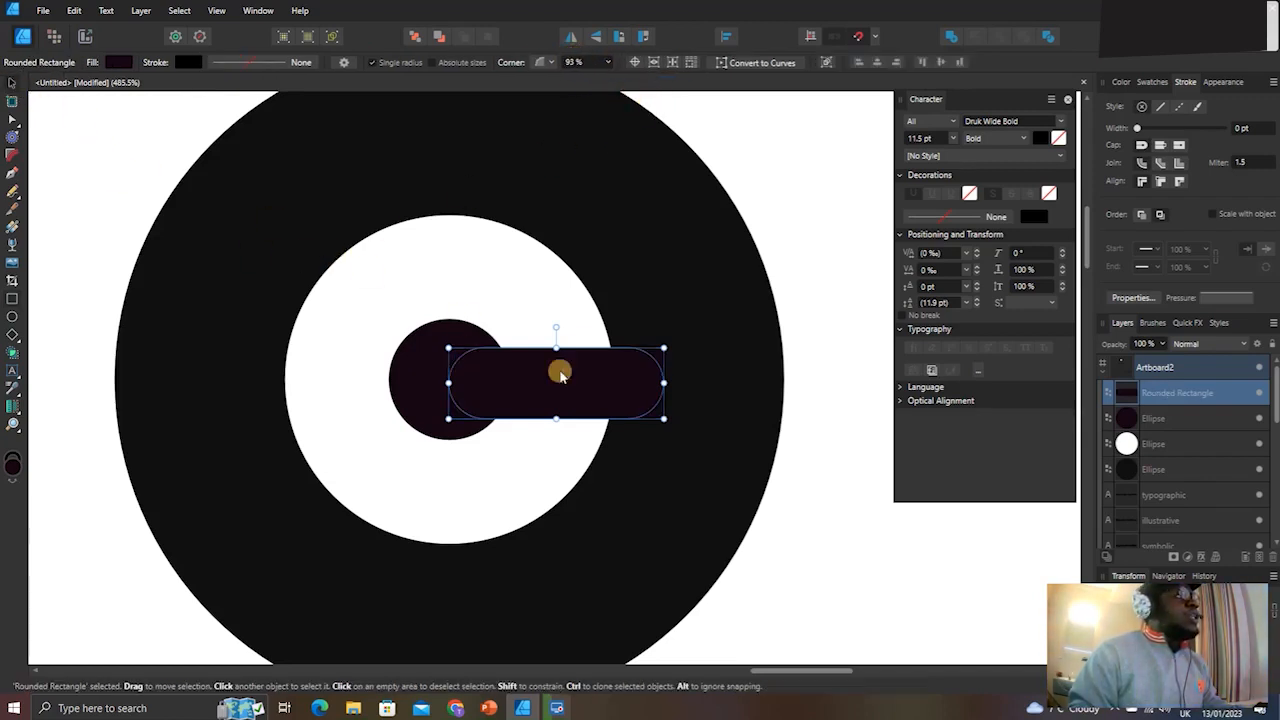
{"action": "left_click_drag", "start_coordinate": [663, 383], "coordinate": [690, 382]}
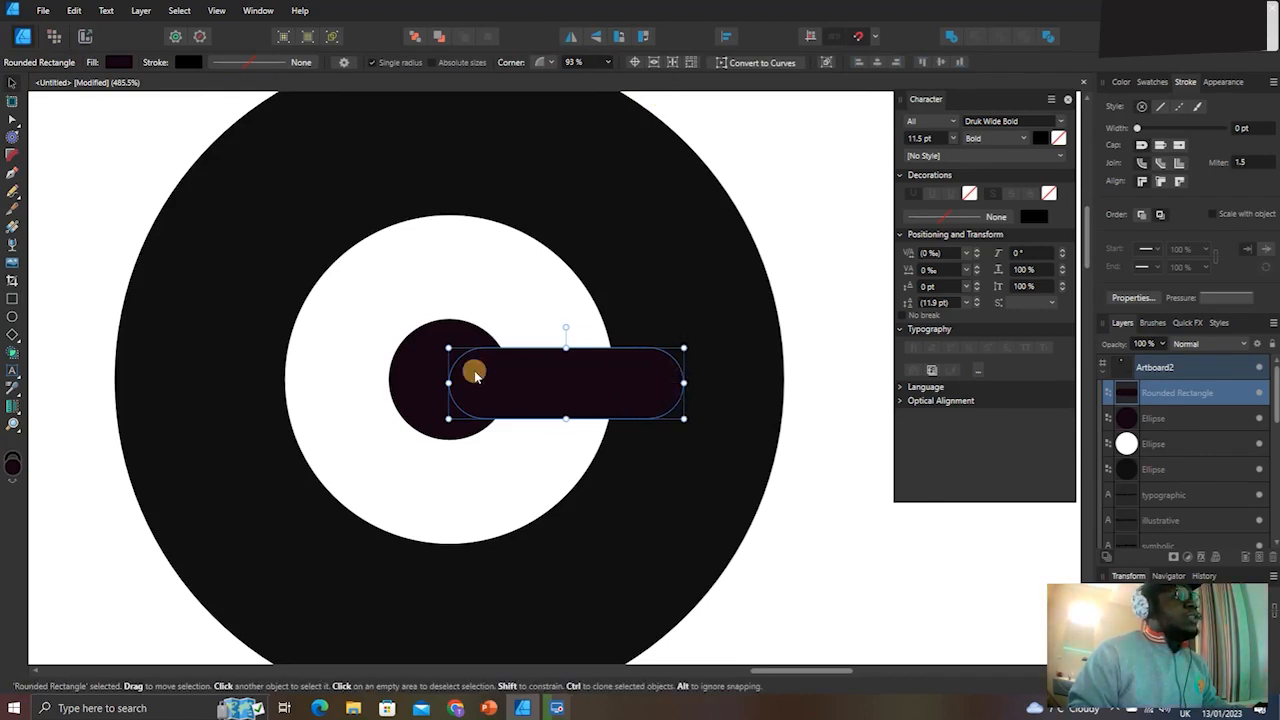
Subtract the rounded bar from the small dark circle to leave a crescent open to the right.
{"action": "scroll", "coordinate": [474, 377], "scroll_direction": "down", "scroll_amount": 3}
{"action": "scroll", "coordinate": [474, 377], "scroll_direction": "up", "scroll_amount": 3}
{"action": "left_click", "coordinate": [445, 335]}
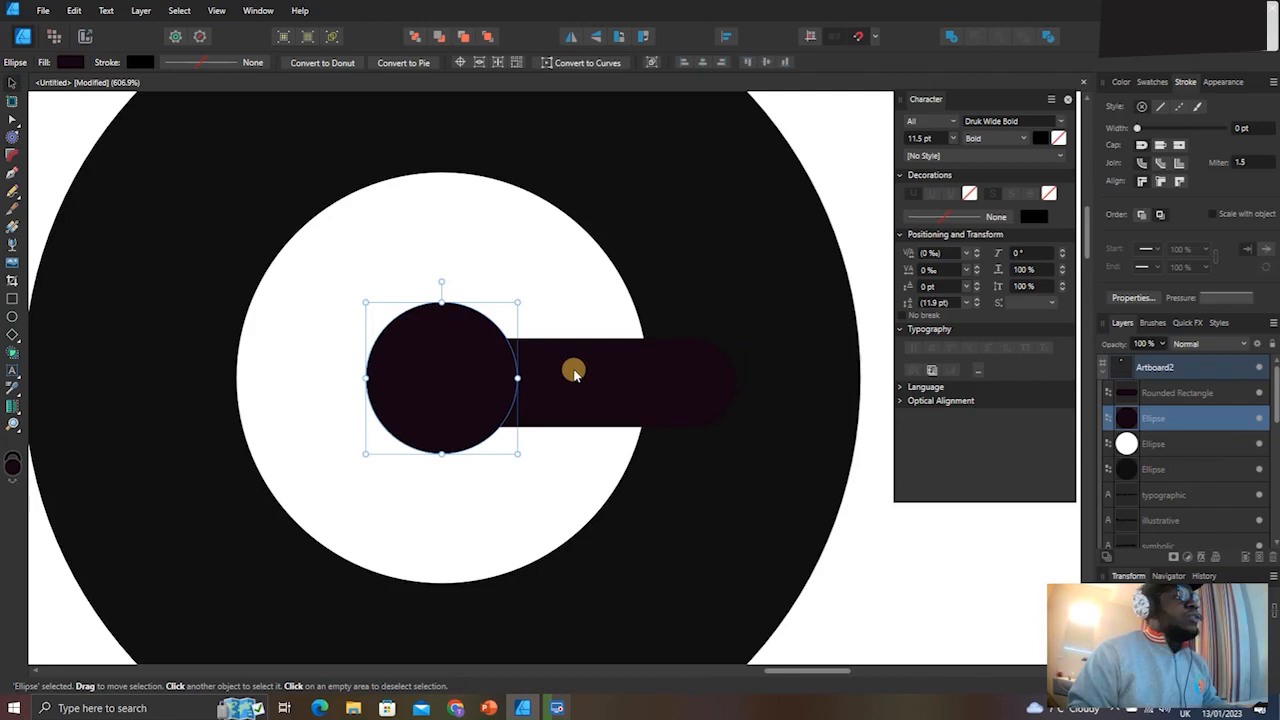
{"action": "left_click", "coordinate": [450, 371]}
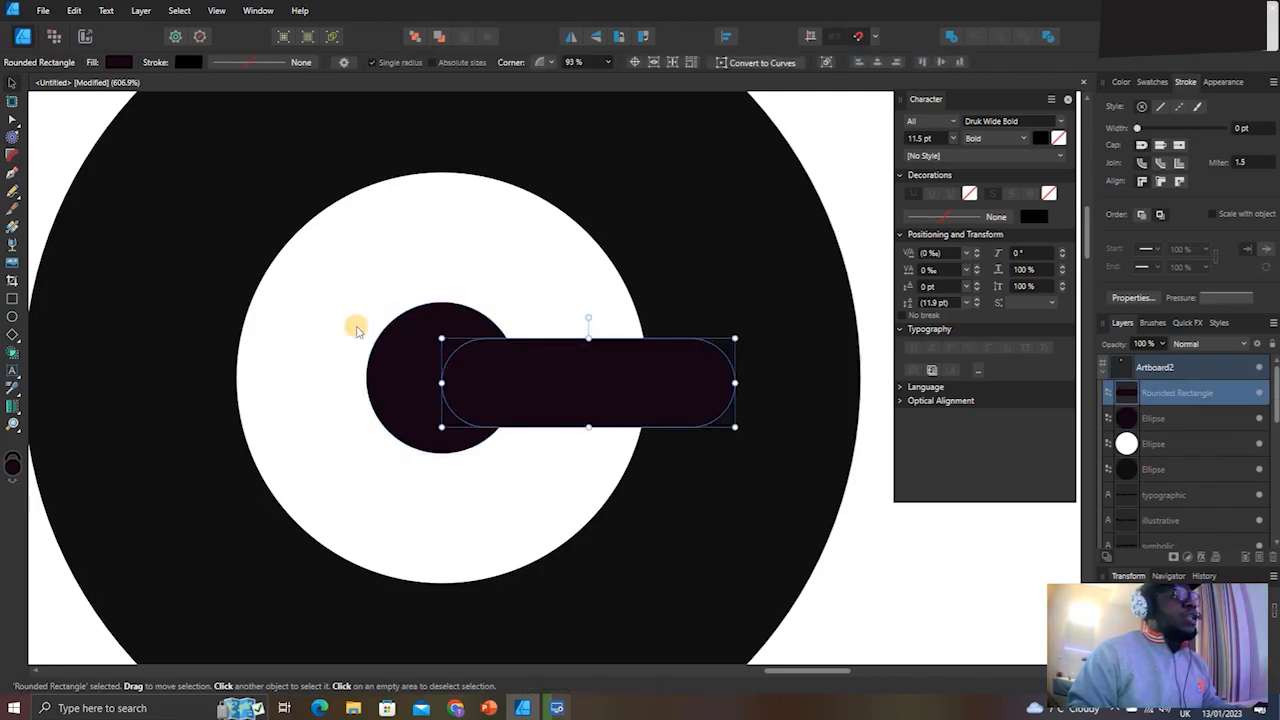
{"action": "left_click", "coordinate": [407, 367], "text": "shift"}
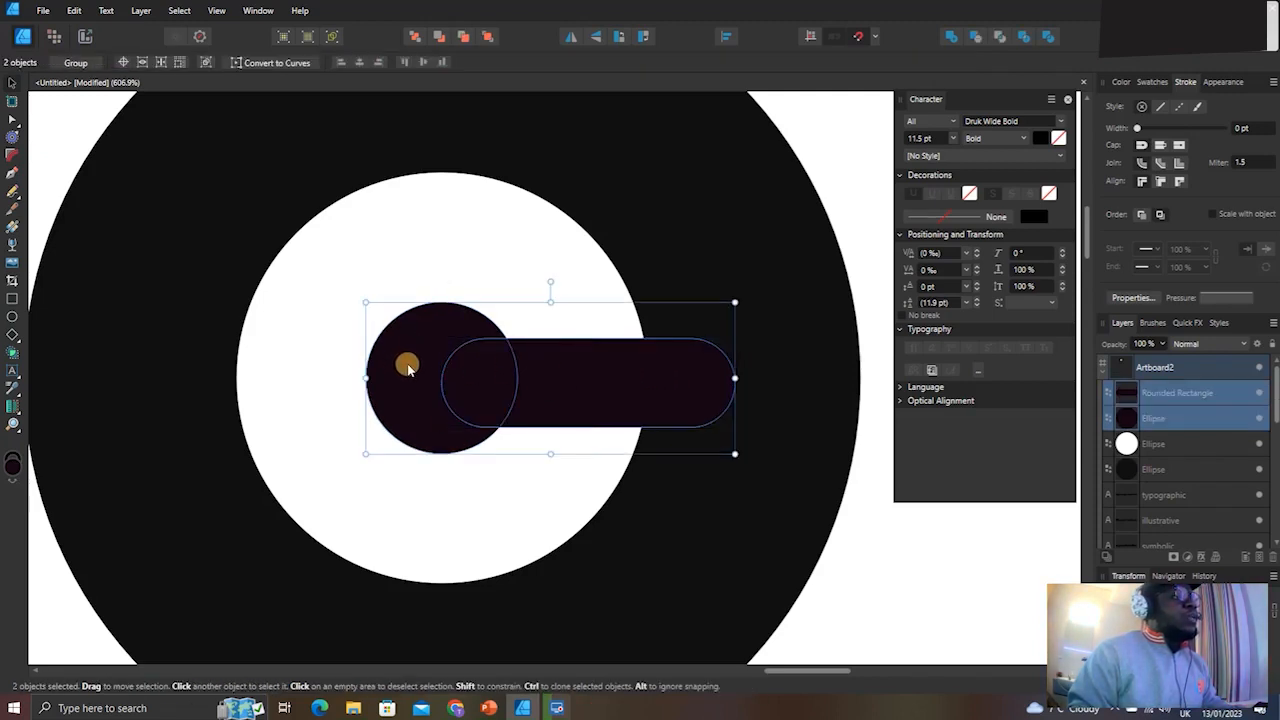
{"action": "left_click", "coordinate": [971, 40]}
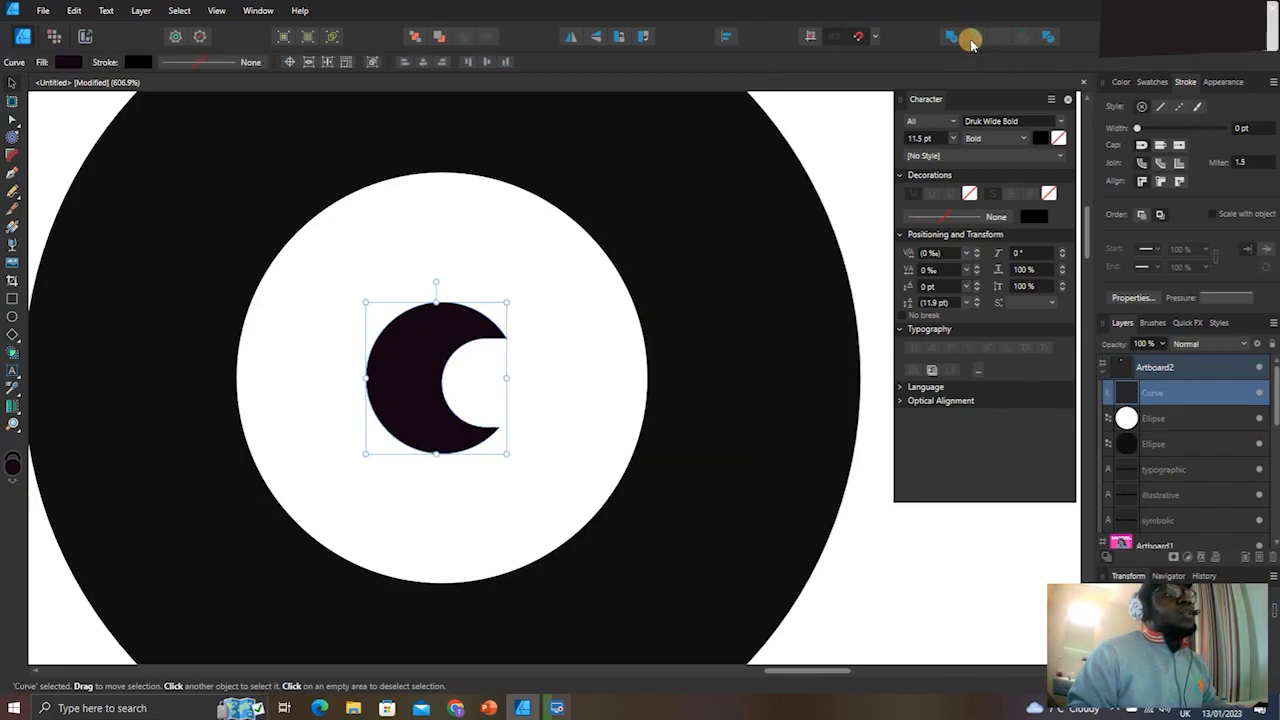
Draw a thinner horizontal bar from inside the crescent's notch into the black ring, with corners rounded to 99%.
{"action": "scroll", "coordinate": [518, 320], "scroll_direction": "down", "scroll_amount": 4}
{"action": "scroll", "coordinate": [520, 322], "scroll_direction": "up", "scroll_amount": 2}
{"action": "scroll", "coordinate": [518, 322], "scroll_direction": "up", "scroll_amount": 1}
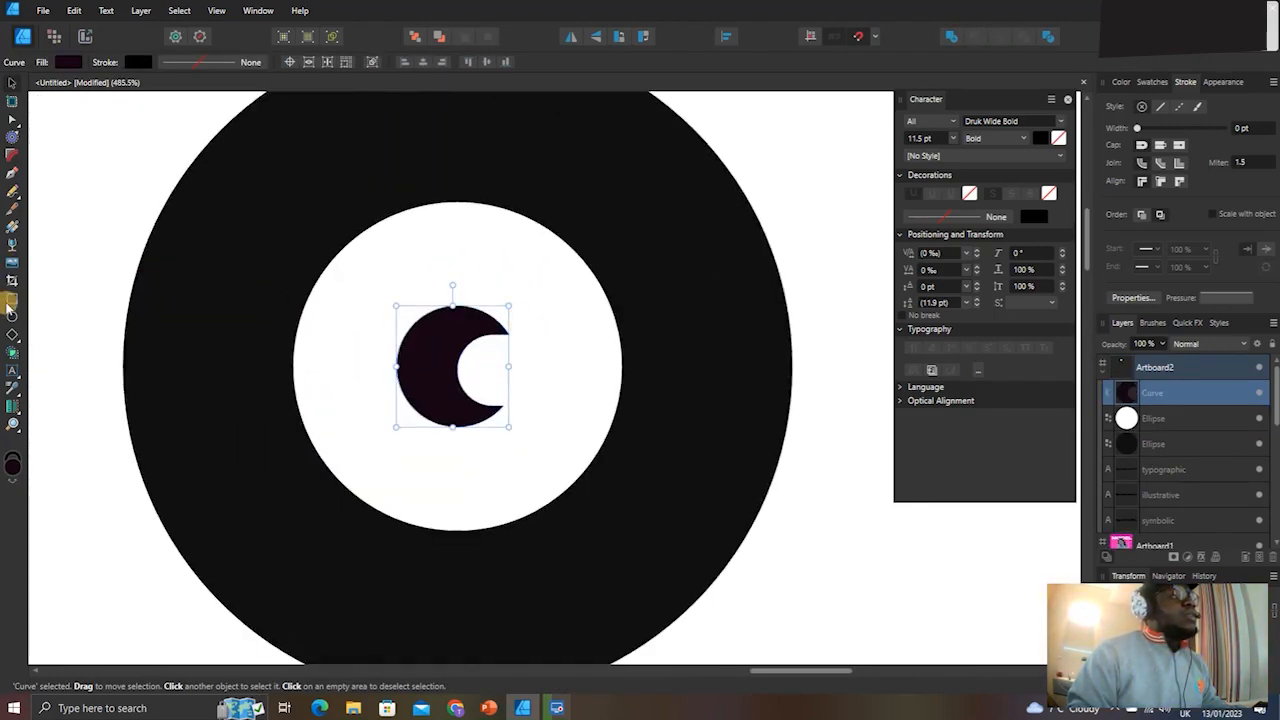
{"action": "left_click", "coordinate": [12, 298]}
{"action": "scroll", "coordinate": [566, 363], "scroll_direction": "up", "scroll_amount": 3}
{"action": "left_click_drag", "start_coordinate": [372, 334], "coordinate": [750, 413]}
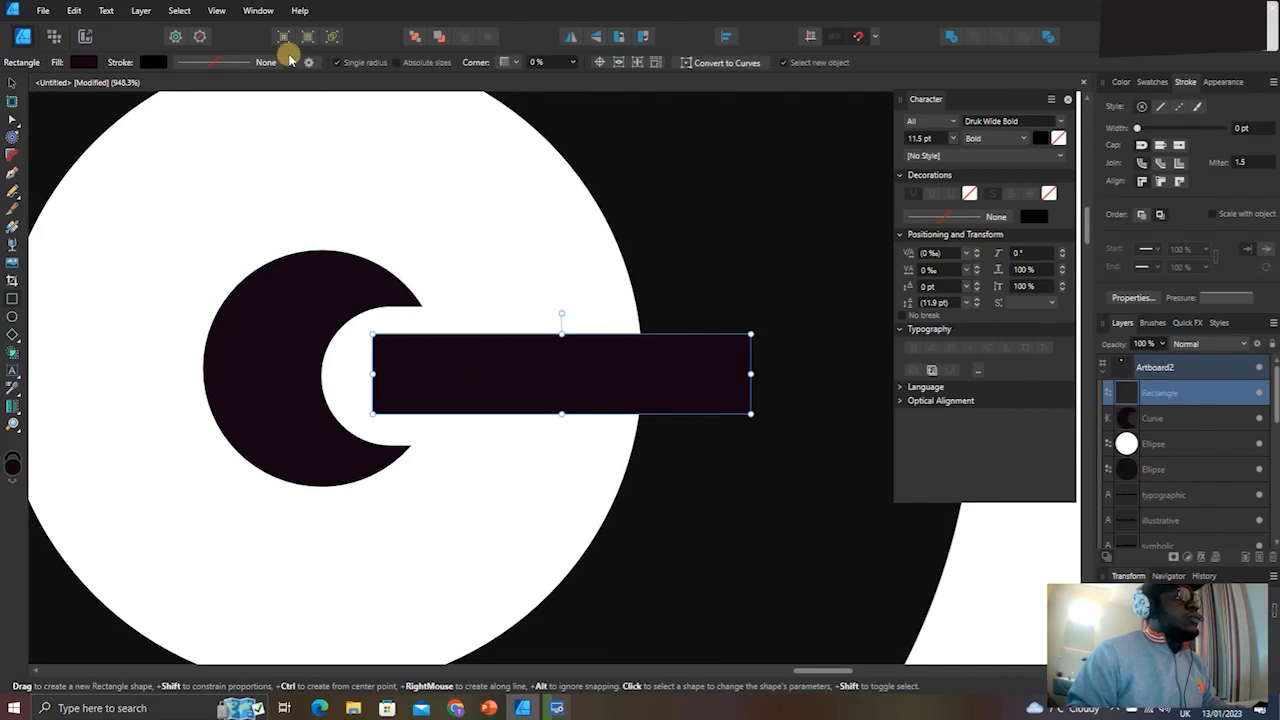
{"action": "left_click_drag", "start_coordinate": [588, 80], "coordinate": [668, 78]}
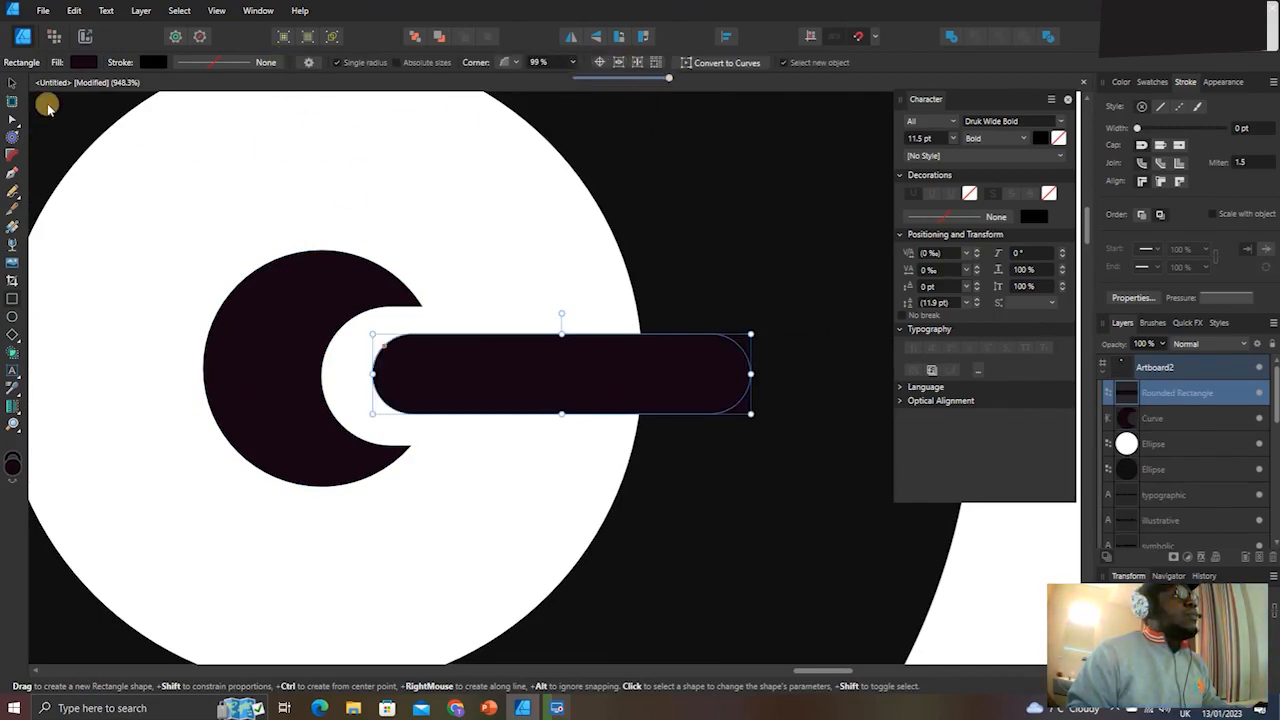
{"action": "left_click", "coordinate": [14, 84]}
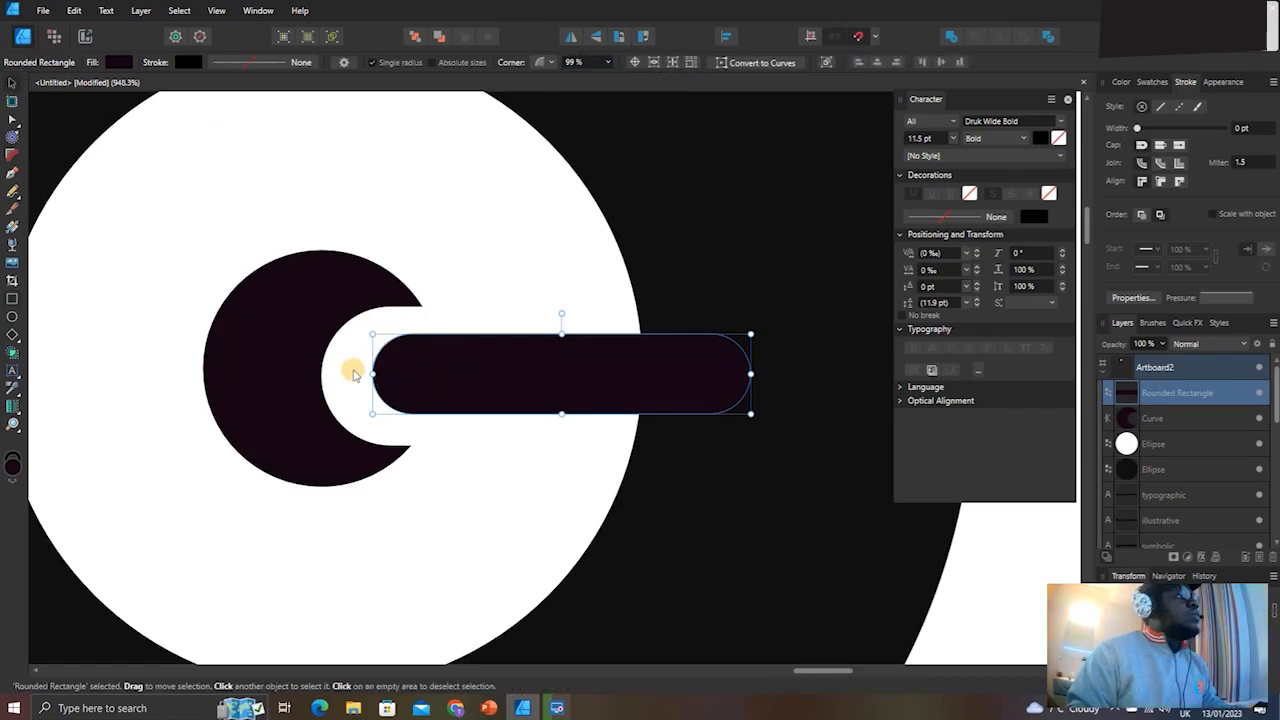
{"action": "left_click_drag", "start_coordinate": [368, 374], "coordinate": [341, 371]}
Enlarge the crescent and thin bar together slightly and reposition them within the white circle.
{"action": "scroll", "coordinate": [432, 372], "scroll_direction": "down", "scroll_amount": 5}
{"action": "scroll", "coordinate": [432, 372], "scroll_direction": "down", "scroll_amount": 3}
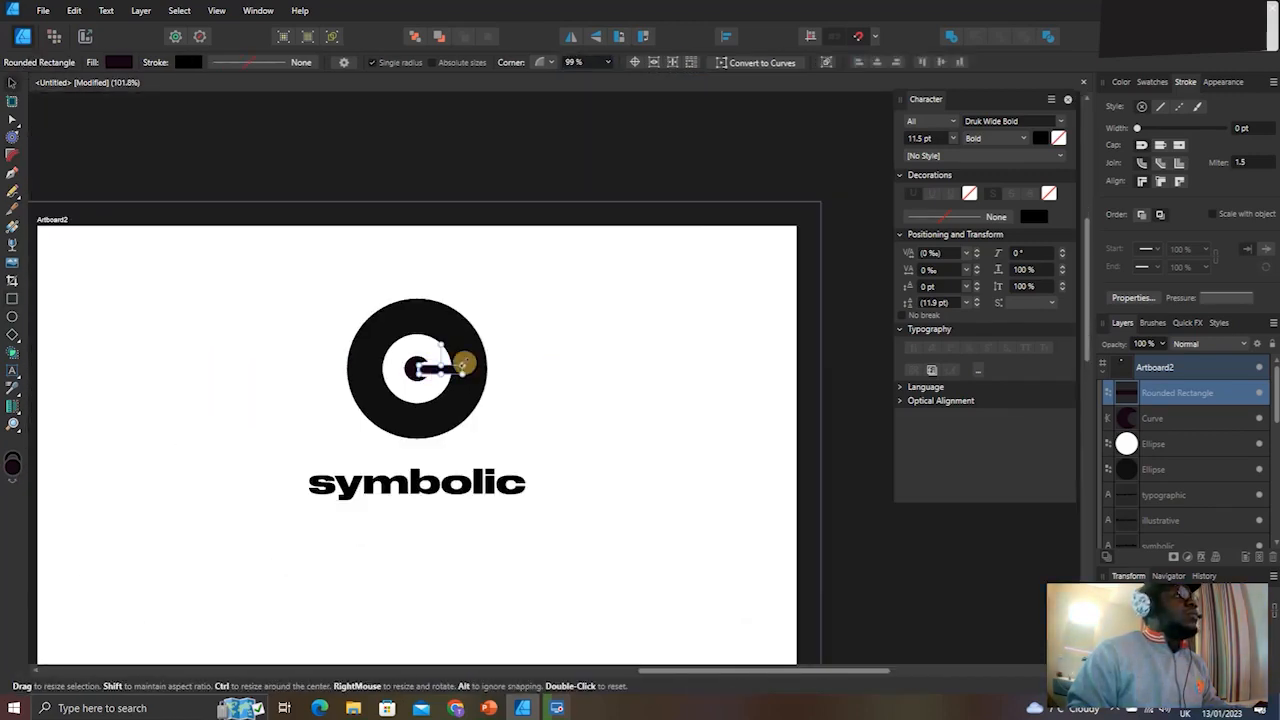
{"action": "scroll", "coordinate": [443, 366], "scroll_direction": "up", "scroll_amount": 4}
{"action": "left_click", "coordinate": [305, 363], "text": "shift"}
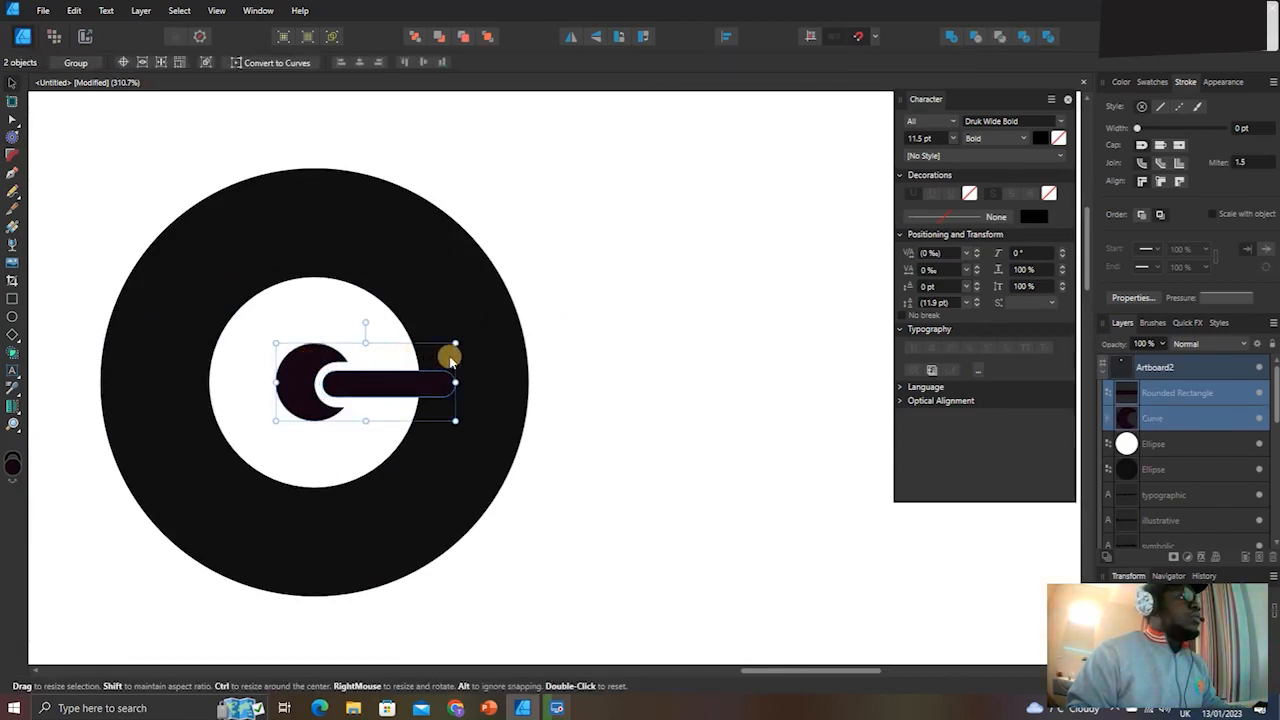
{"action": "left_click_drag", "start_coordinate": [452, 342], "coordinate": [471, 336]}
{"action": "left_click_drag", "start_coordinate": [424, 395], "coordinate": [434, 395]}
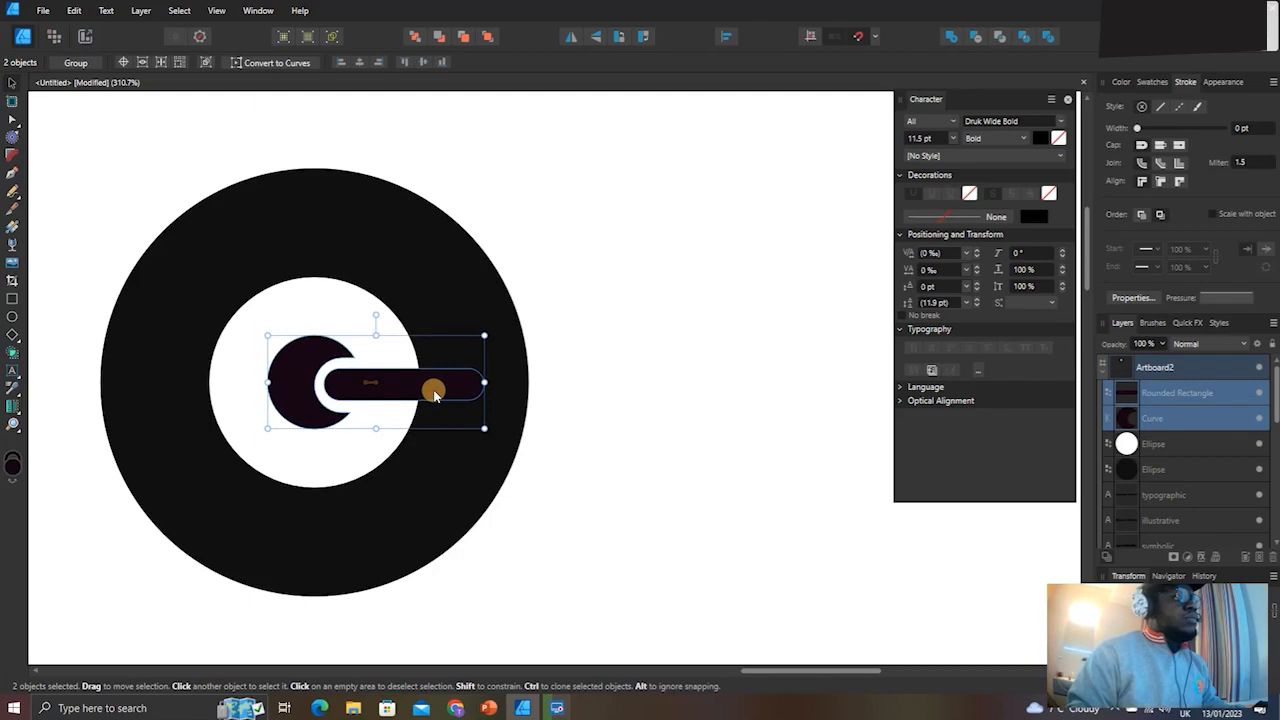
{"action": "left_click", "coordinate": [615, 339]}
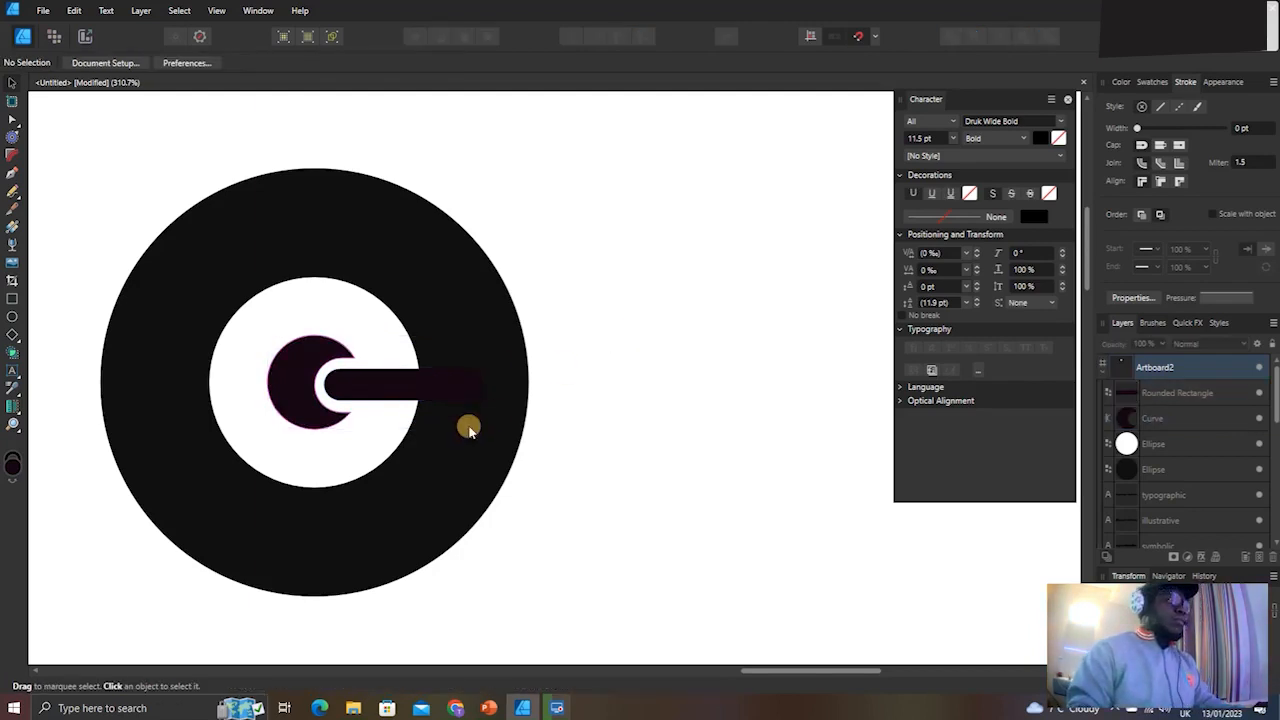
Draw an upright rectangle in the black ring below the white circle and round its corners to 86%.
{"action": "scroll", "coordinate": [394, 443], "scroll_direction": "left", "scroll_amount": 3}
{"action": "scroll", "coordinate": [557, 420], "scroll_direction": "down", "scroll_amount": 3}
{"action": "scroll", "coordinate": [623, 289], "scroll_direction": "up", "scroll_amount": 5}
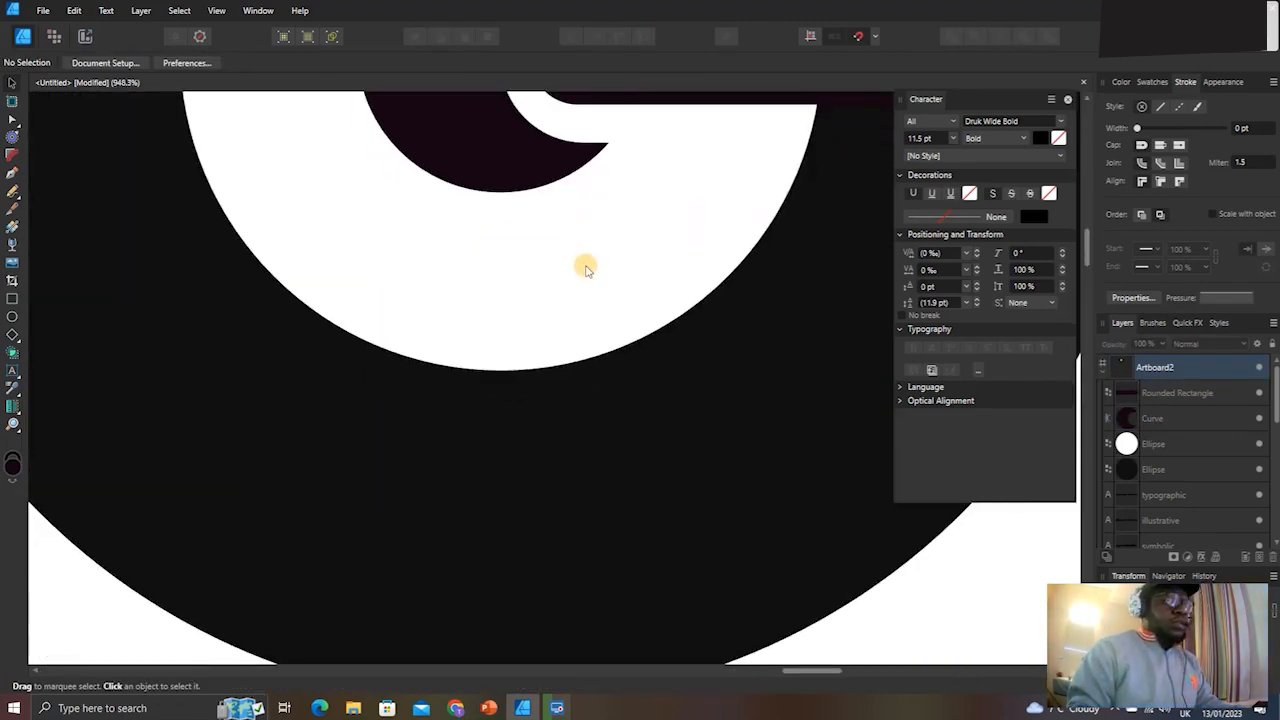
{"action": "left_click", "coordinate": [12, 316]}
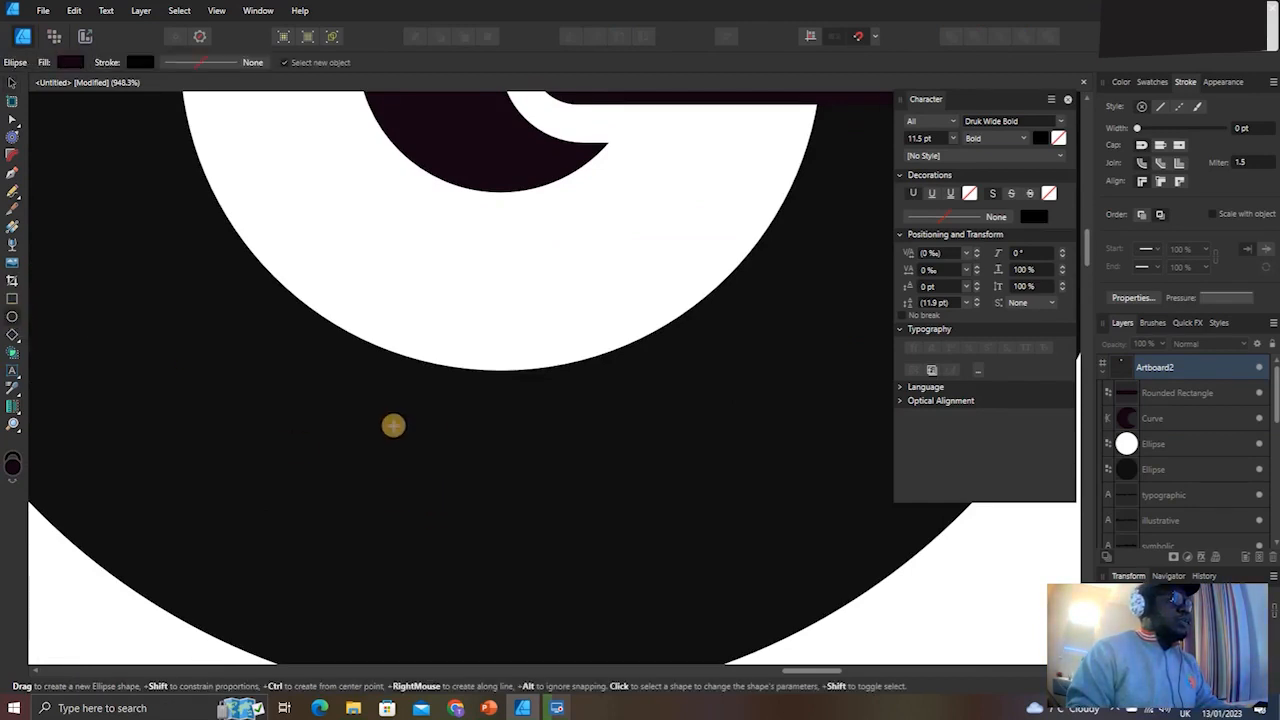
{"action": "left_click", "coordinate": [12, 298]}
{"action": "mouse_move", "coordinate": [397, 407]}
{"action": "left_mouse_down"}
{"action": "mouse_move", "coordinate": [517, 586]}
{"action": "mouse_move", "coordinate": [521, 623]}
{"action": "left_mouse_up"}
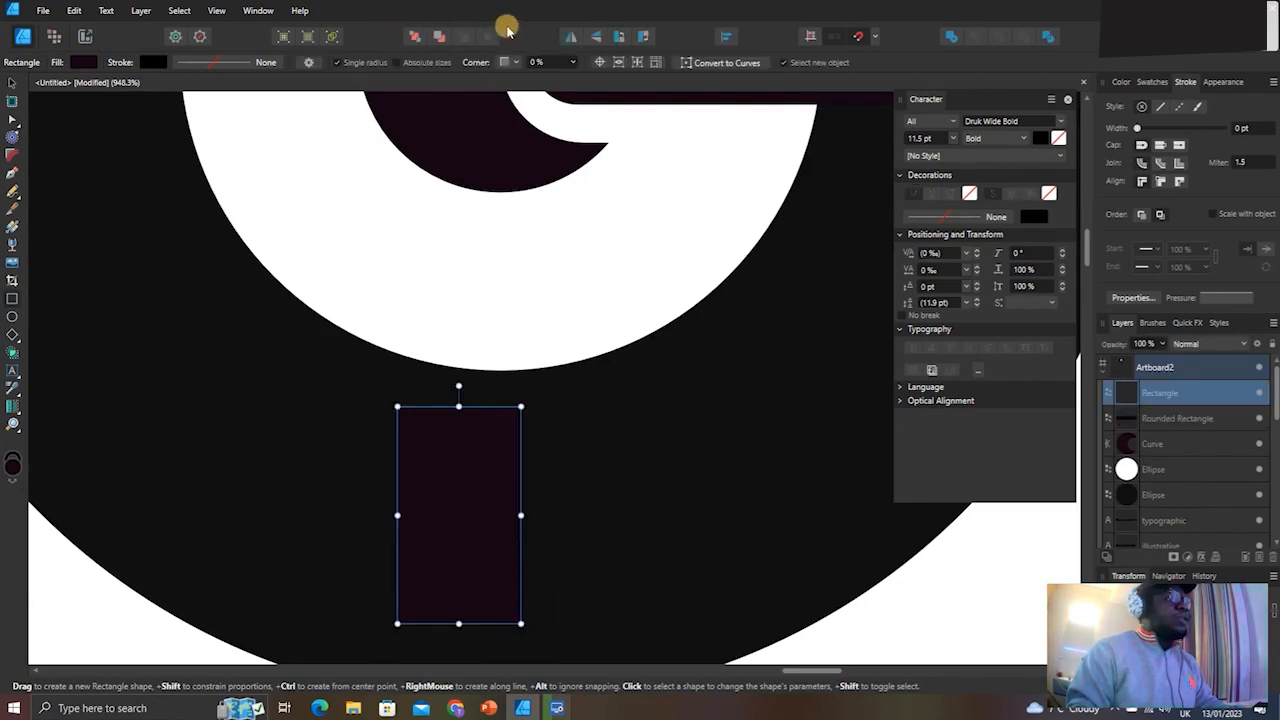
{"action": "left_click", "coordinate": [508, 62]}
{"action": "left_click", "coordinate": [521, 94]}
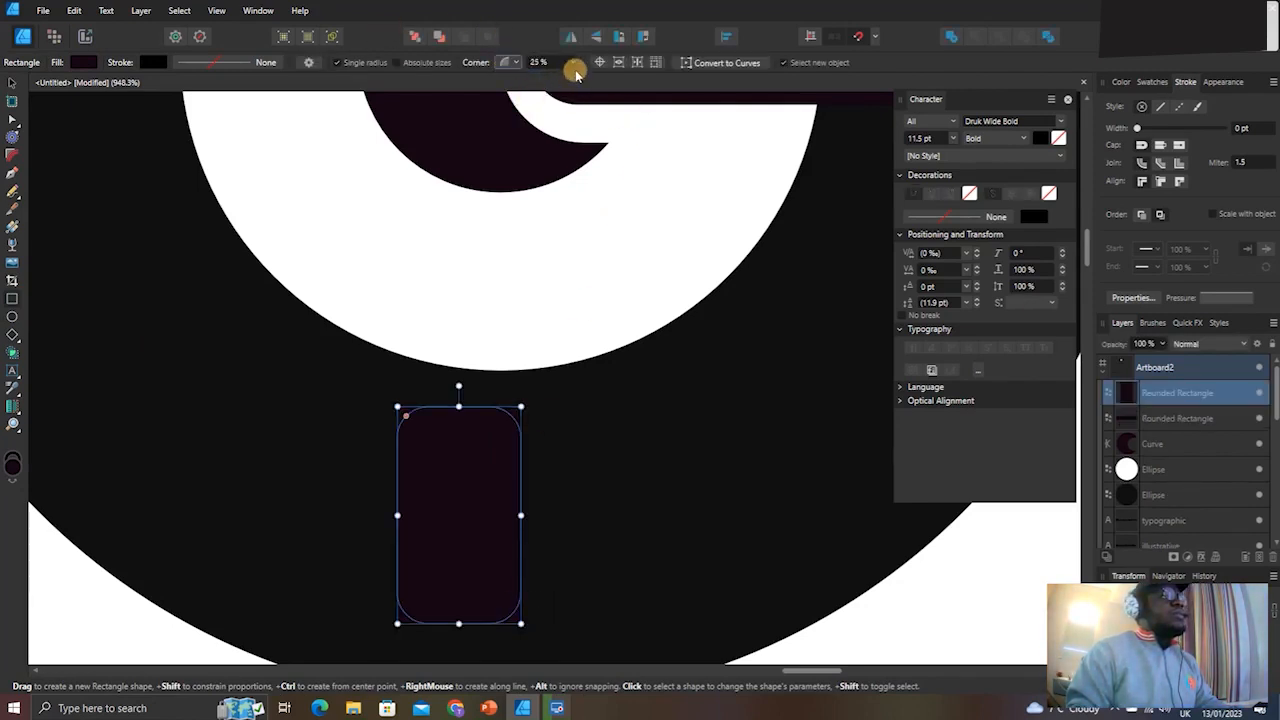
{"action": "left_click_drag", "start_coordinate": [572, 68], "coordinate": [633, 77]}
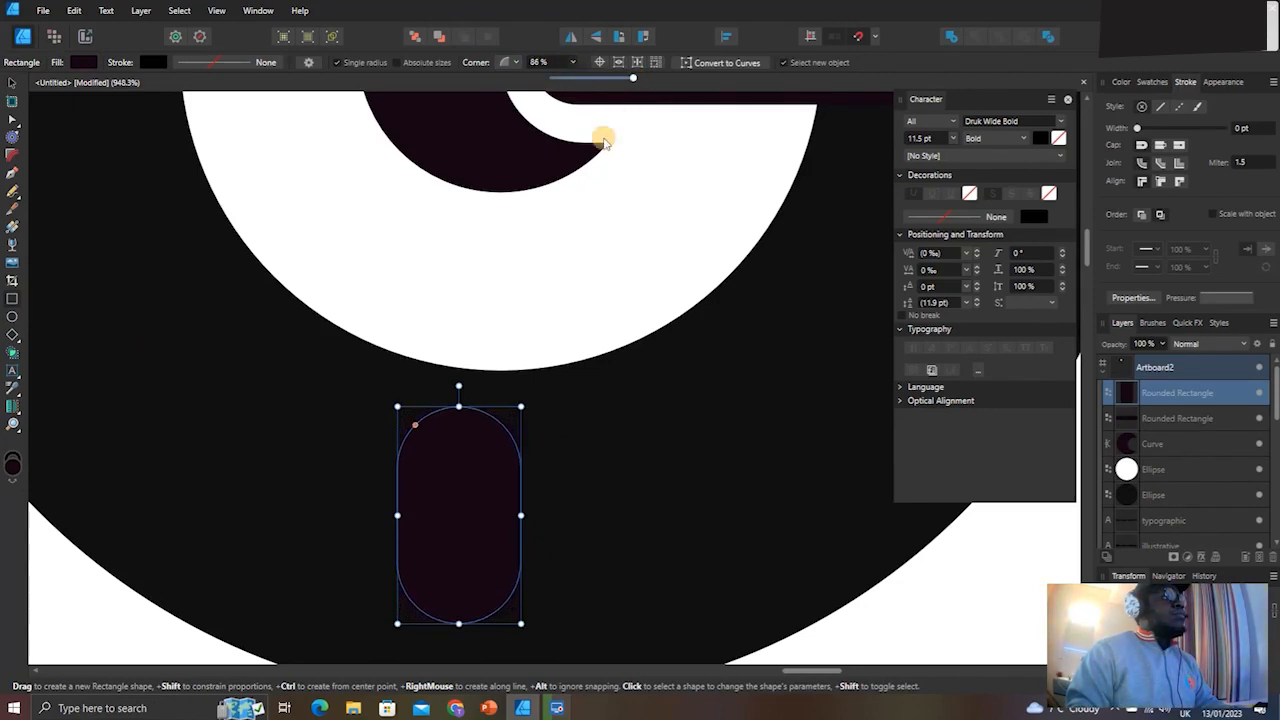
Fill the upright rounded rectangle in the lower part of the black ring with white.
{"action": "scroll", "coordinate": [563, 271], "scroll_direction": "down", "scroll_amount": 3}
{"action": "scroll", "coordinate": [514, 351], "scroll_direction": "up", "scroll_amount": 2}
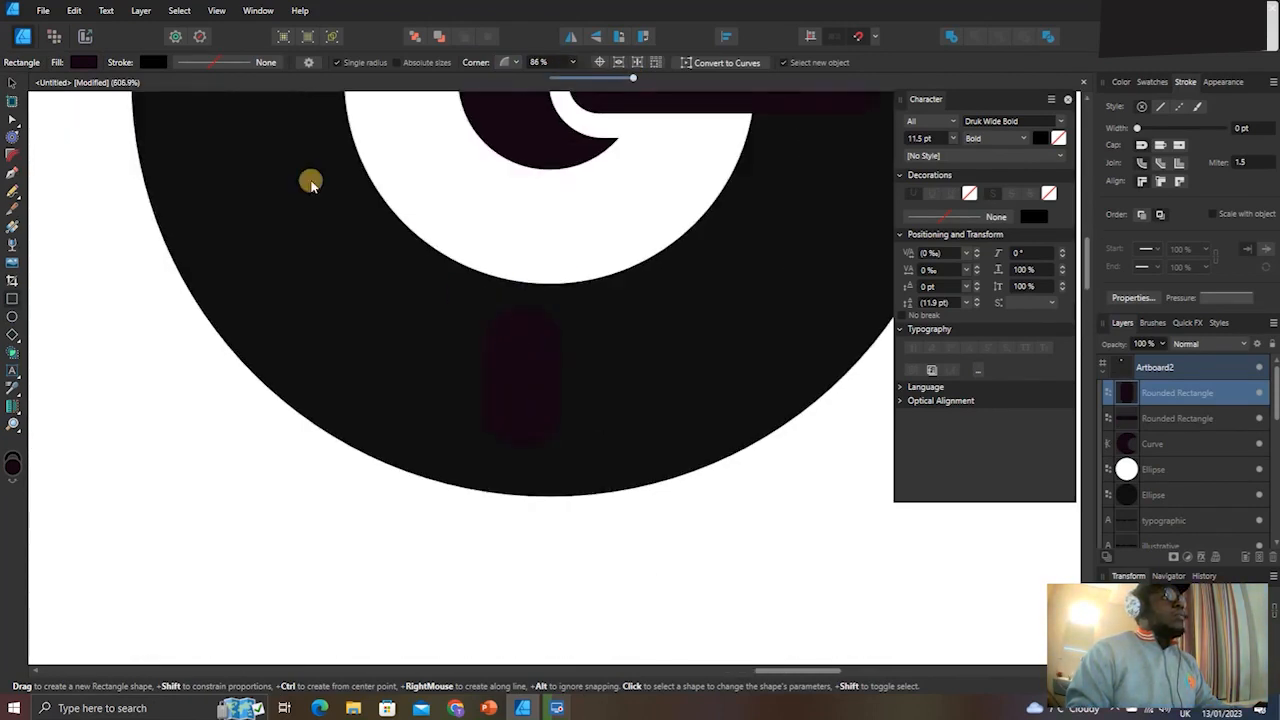
{"action": "left_click", "coordinate": [90, 67]}
{"action": "left_click_drag", "start_coordinate": [110, 150], "coordinate": [163, 296]}
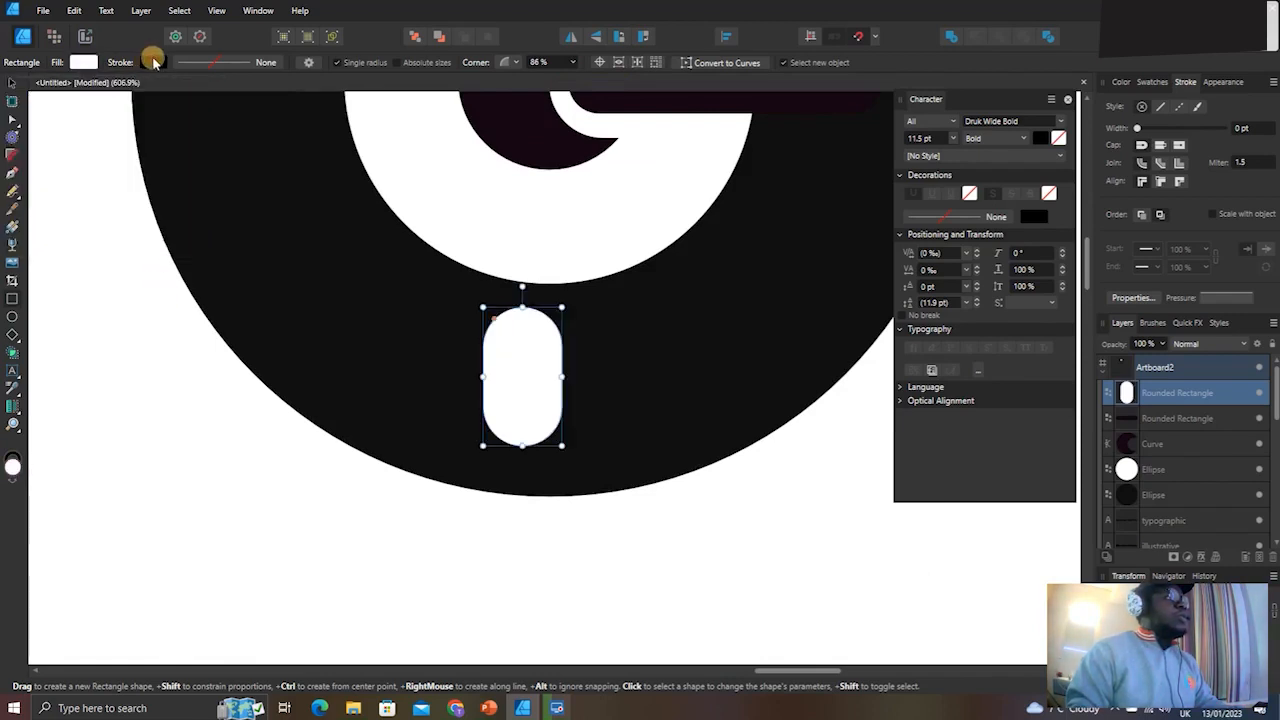
Narrow the white rounded rectangle and centre it below the white circle inside the black ring.
{"action": "left_click", "coordinate": [13, 85]}
{"action": "left_click_drag", "start_coordinate": [547, 369], "coordinate": [562, 402]}
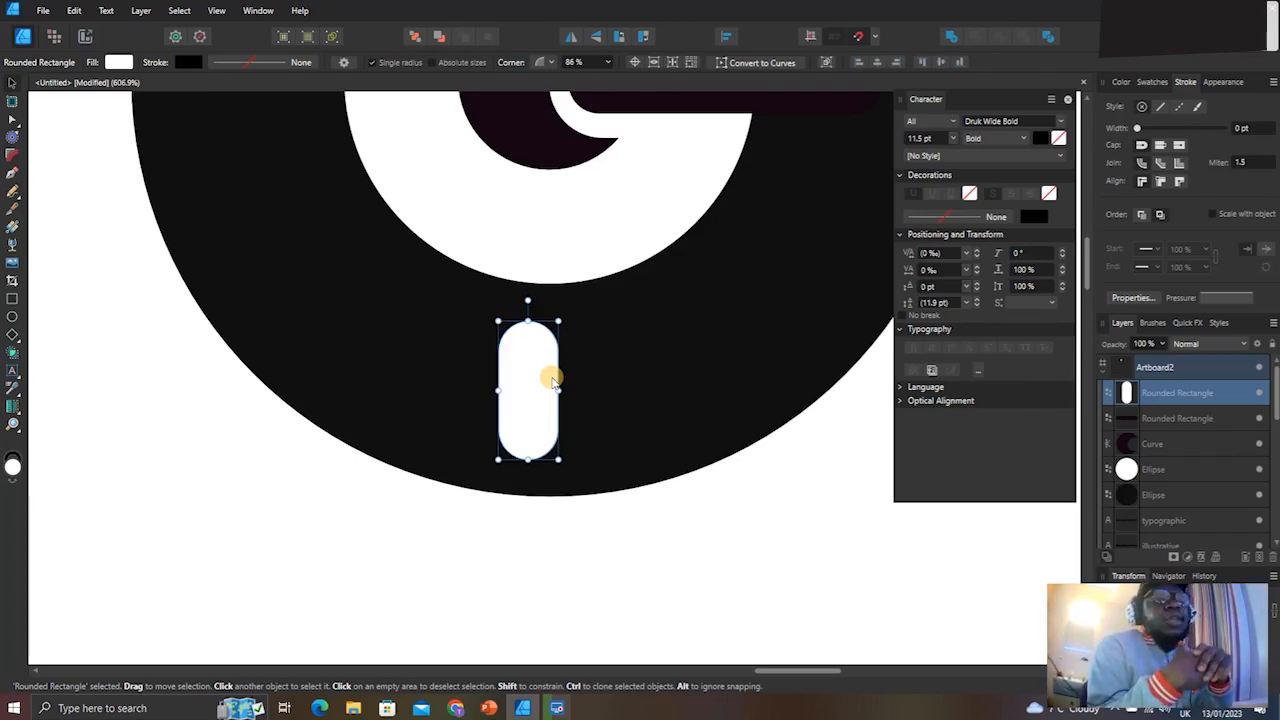
{"action": "scroll", "coordinate": [509, 374], "scroll_direction": "down", "scroll_amount": 5}
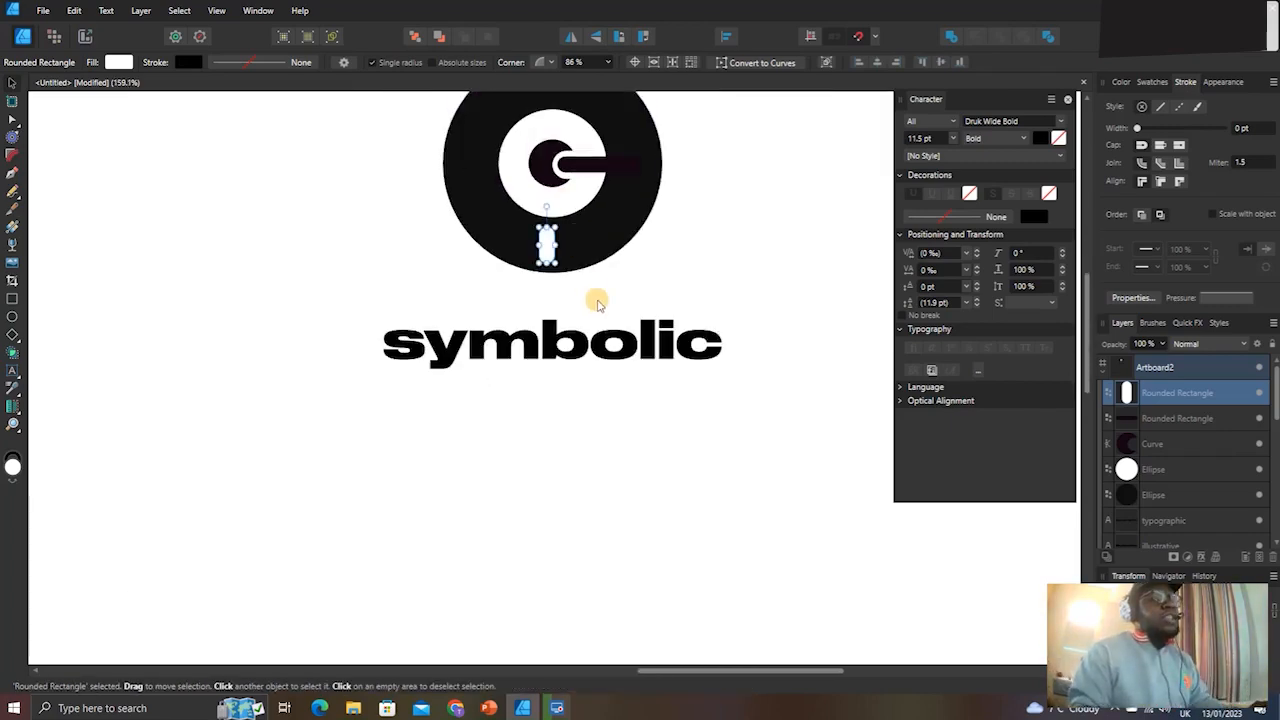
{"action": "scroll", "coordinate": [597, 297], "scroll_direction": "down", "scroll_amount": 4}
{"action": "scroll", "coordinate": [598, 402], "scroll_direction": "up", "scroll_amount": 6}
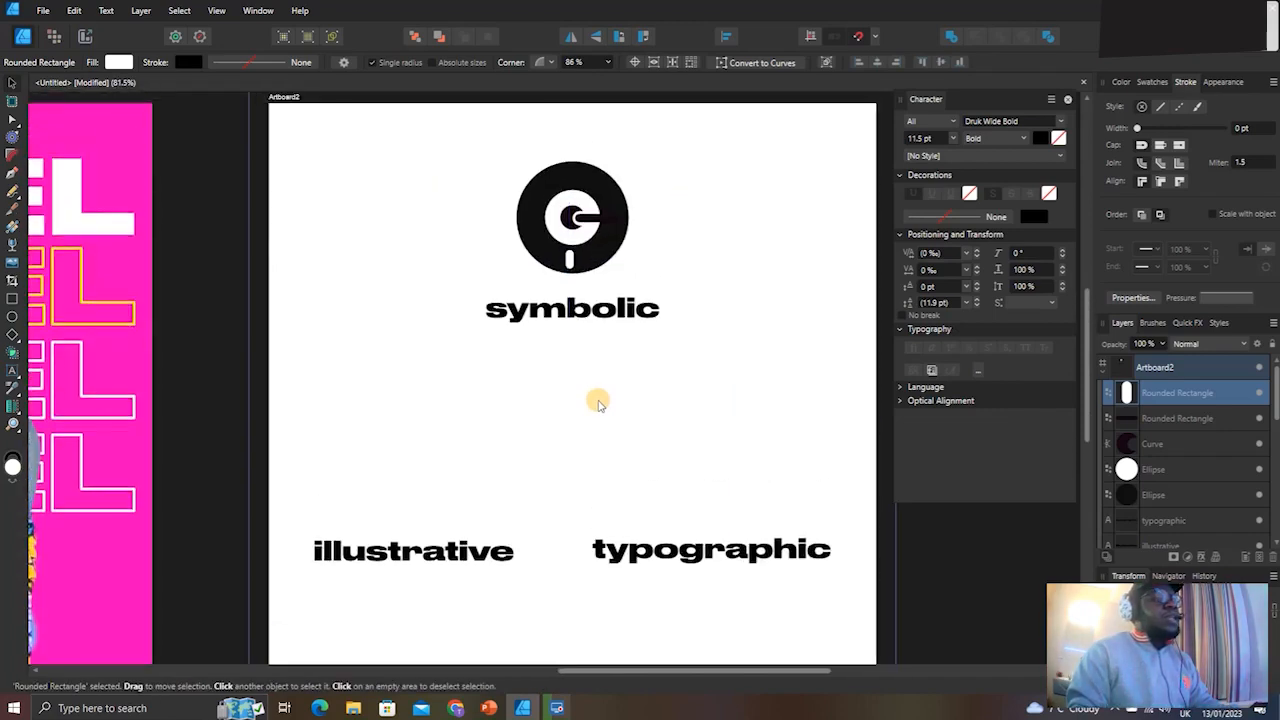
{"action": "scroll", "coordinate": [586, 313], "scroll_direction": "up", "scroll_amount": 5}
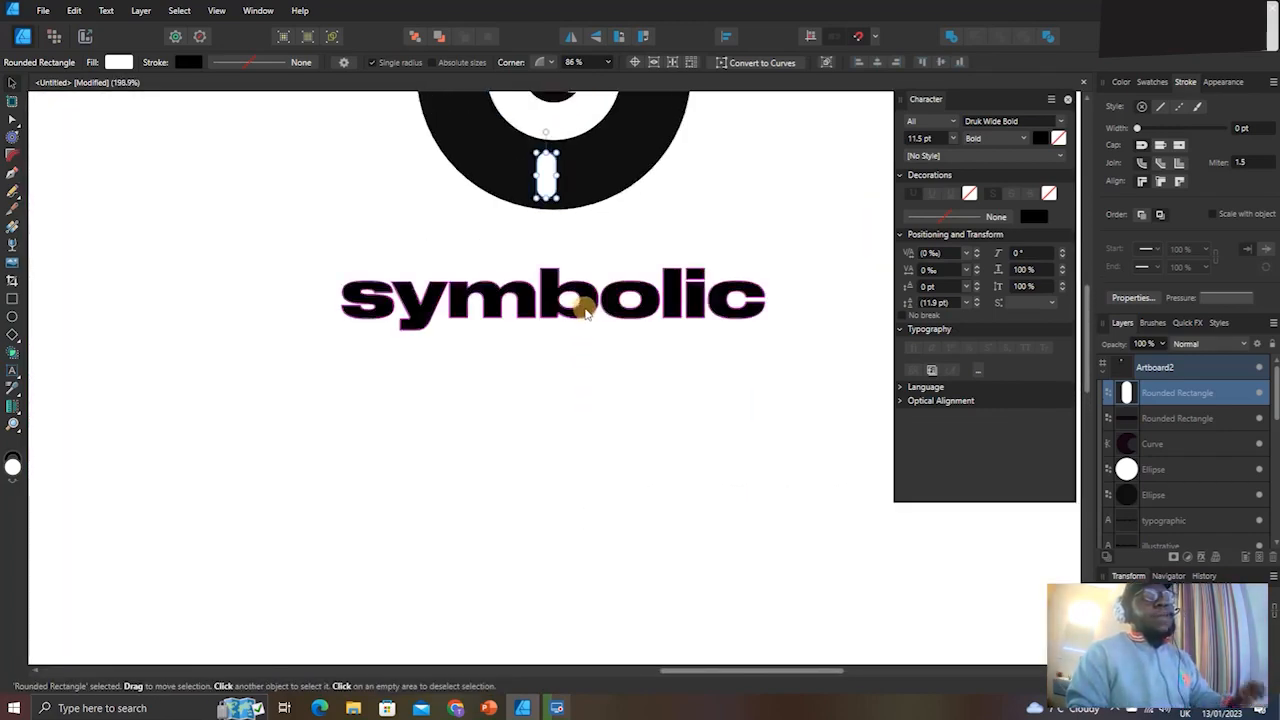
{"action": "scroll", "coordinate": [544, 340], "scroll_direction": "up", "scroll_amount": 5}
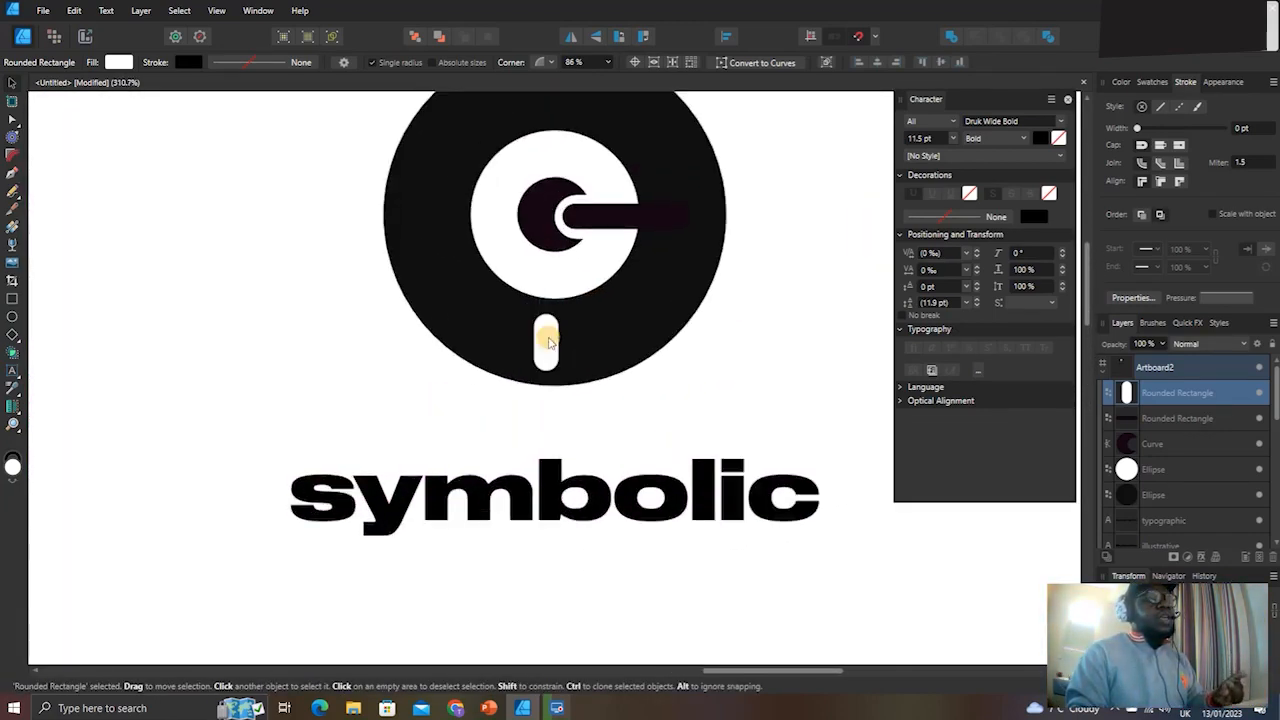
{"action": "left_click_drag", "start_coordinate": [548, 348], "coordinate": [556, 348]}
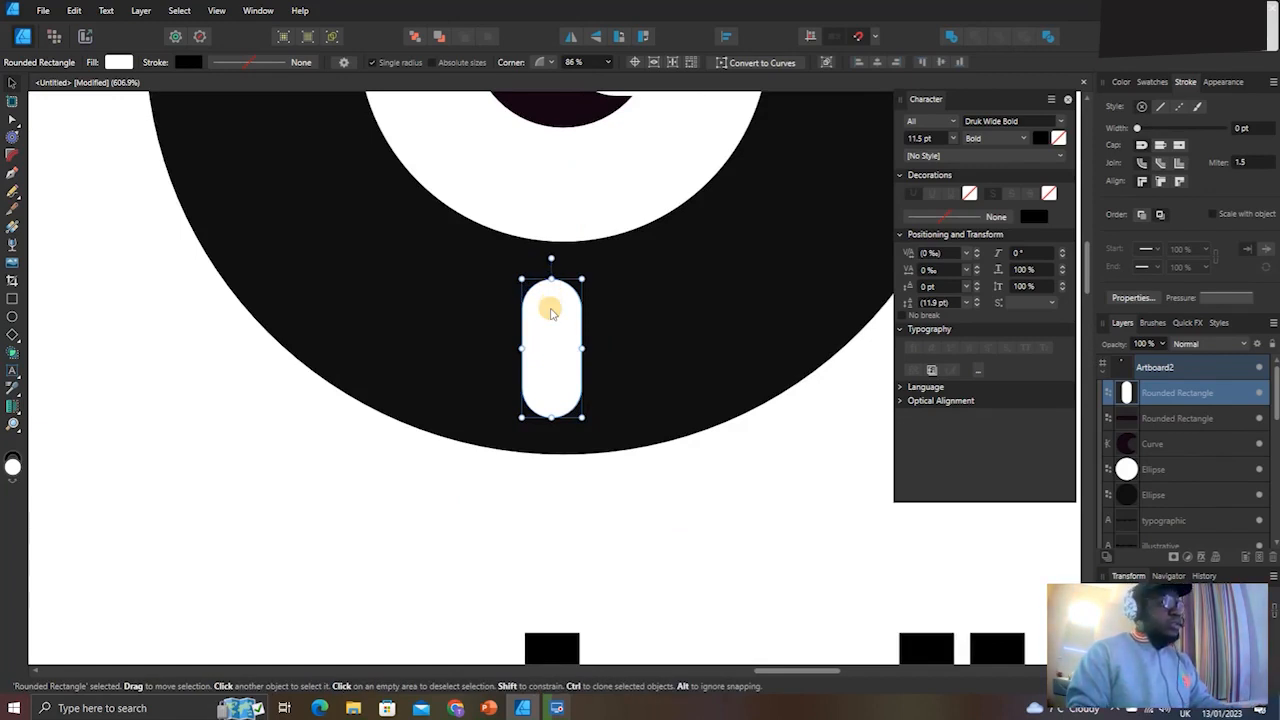
Replace the white rounded rectangle with a white teardrop shape in the lower part of the black ring.
{"action": "key", "text": "Delete"}
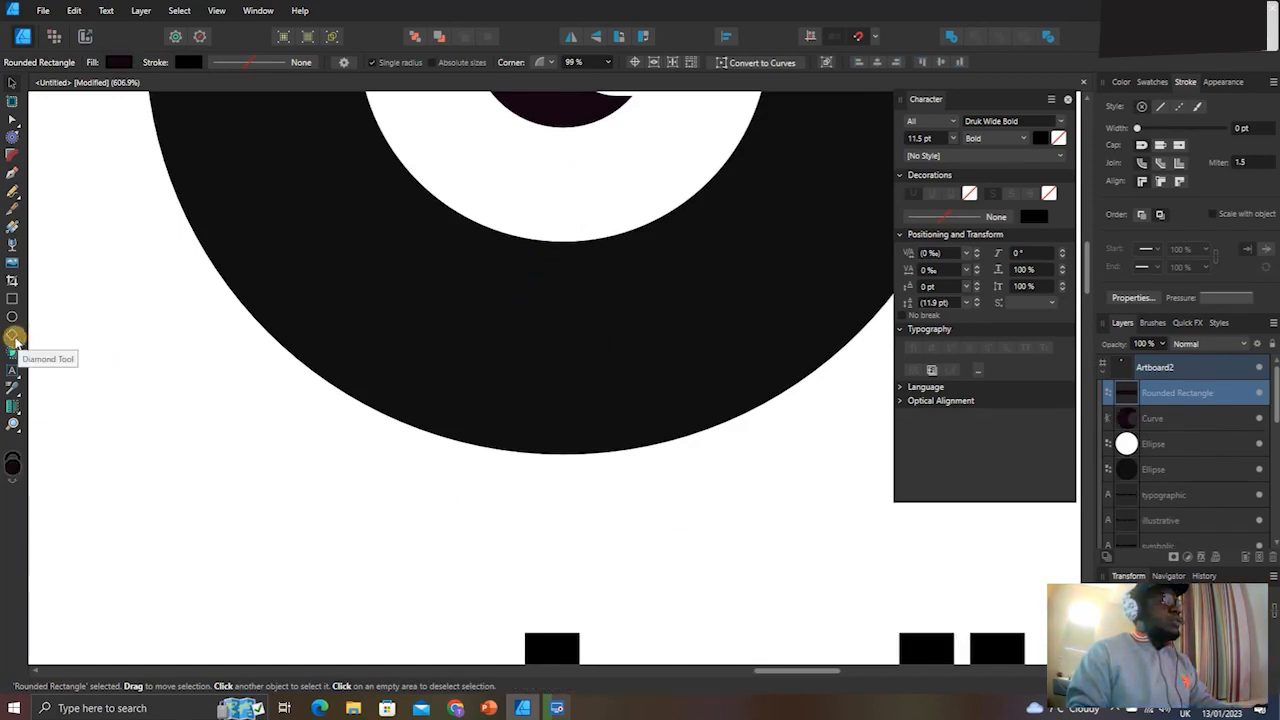
{"action": "left_click", "coordinate": [13, 338]}
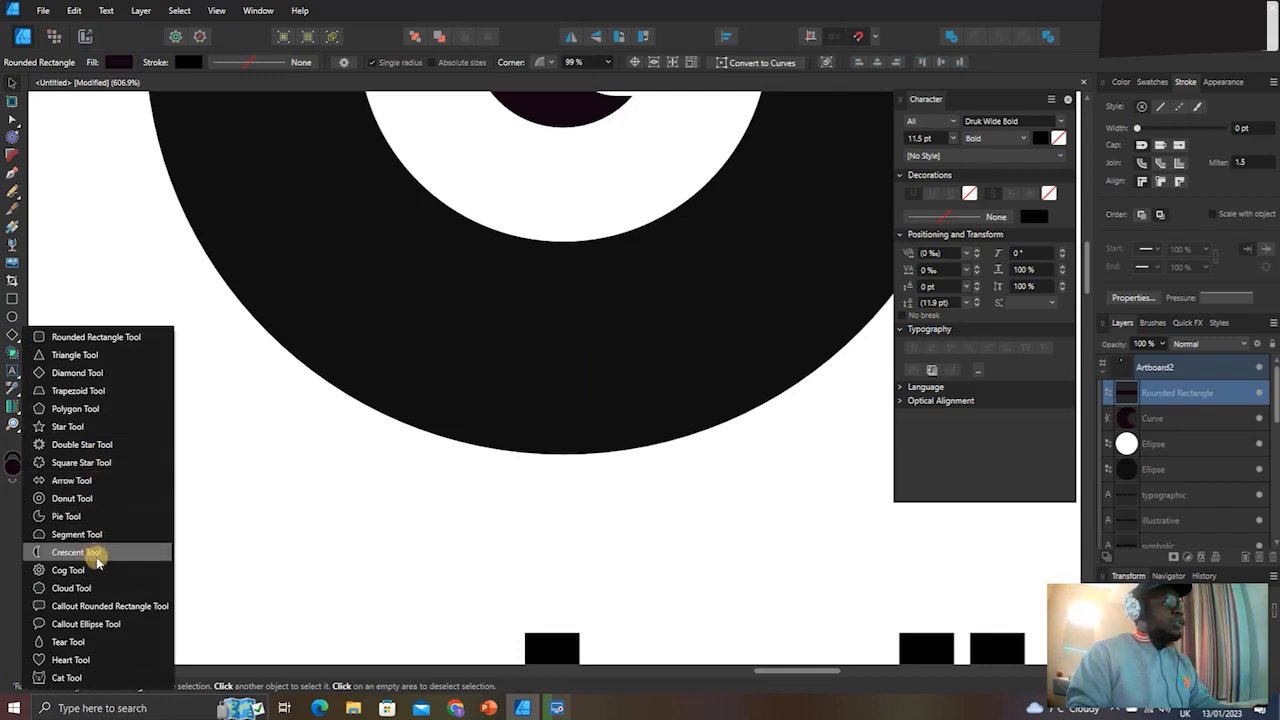
{"action": "left_click", "coordinate": [86, 643]}
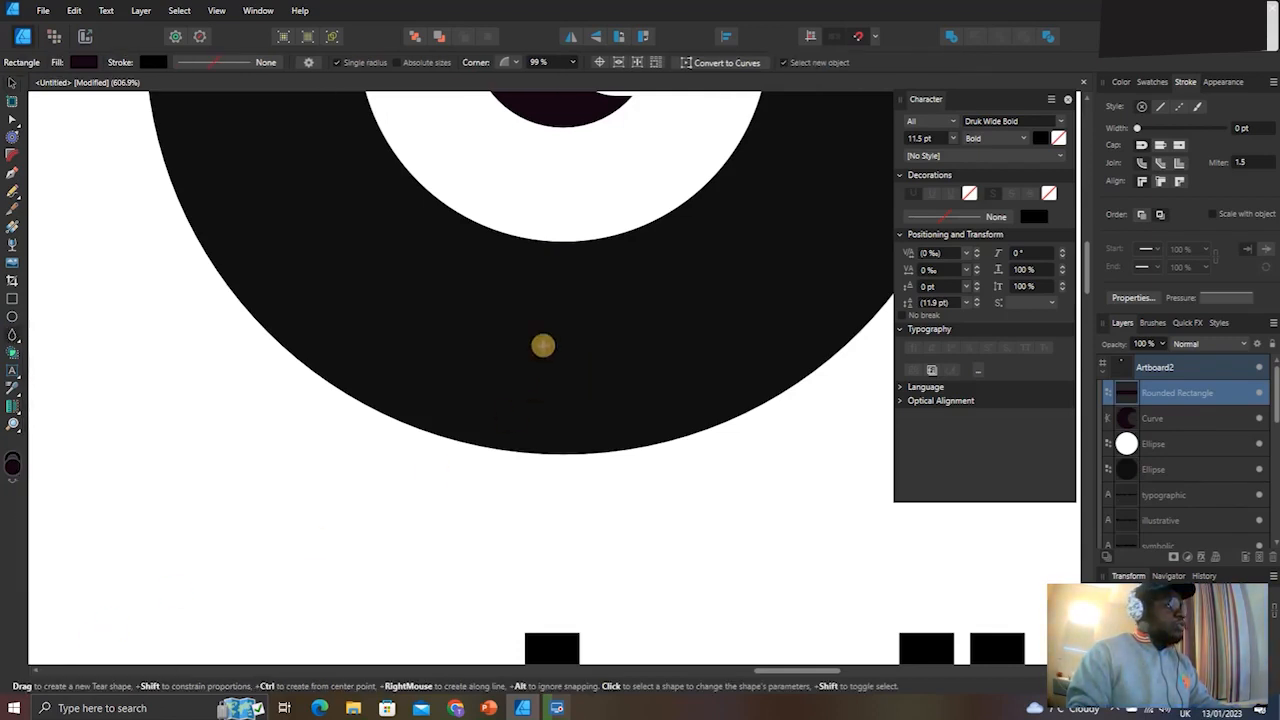
{"action": "left_click_drag", "start_coordinate": [515, 272], "coordinate": [604, 394]}
{"action": "scroll", "coordinate": [591, 346], "scroll_direction": "up", "scroll_amount": 1}
{"action": "left_click_drag", "start_coordinate": [582, 339], "coordinate": [603, 345]}
{"action": "scroll", "coordinate": [600, 340], "scroll_direction": "down", "scroll_amount": 8}
{"action": "scroll", "coordinate": [596, 334], "scroll_direction": "up", "scroll_amount": 5}
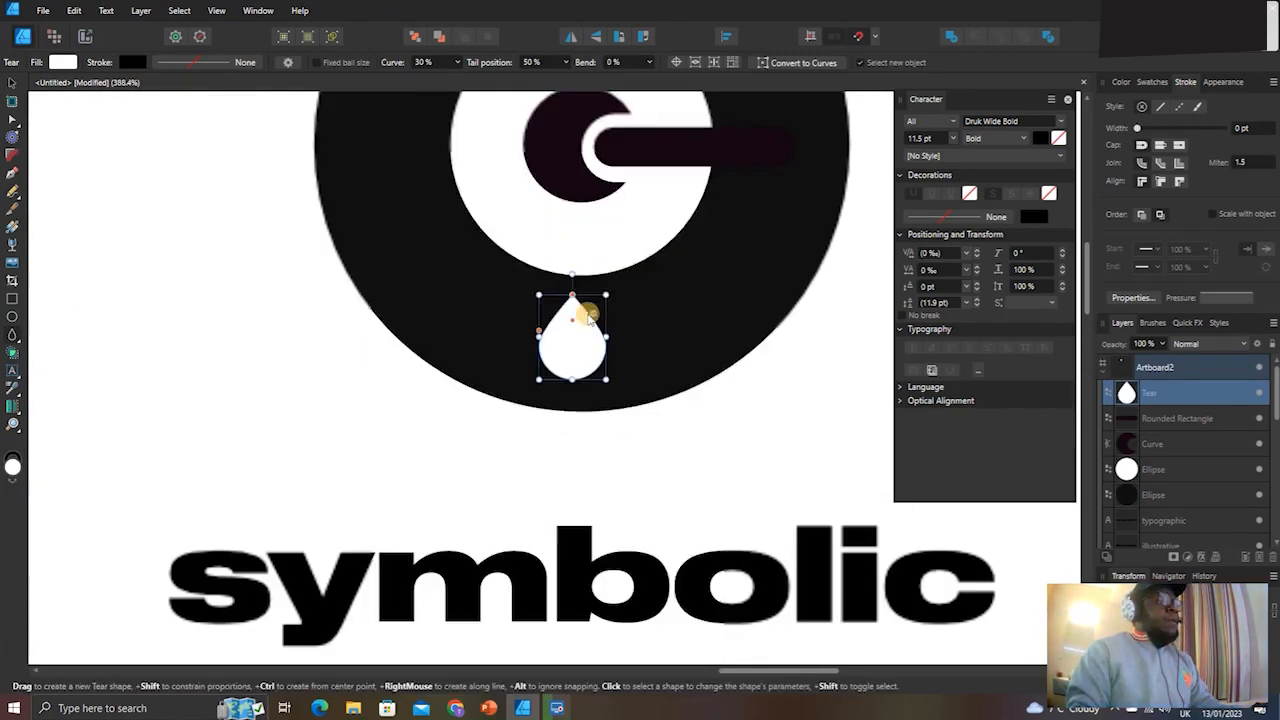
Shrink the white teardrop around its centre and deselect it.
{"action": "left_click_drag", "start_coordinate": [606, 291], "coordinate": [598, 305]}
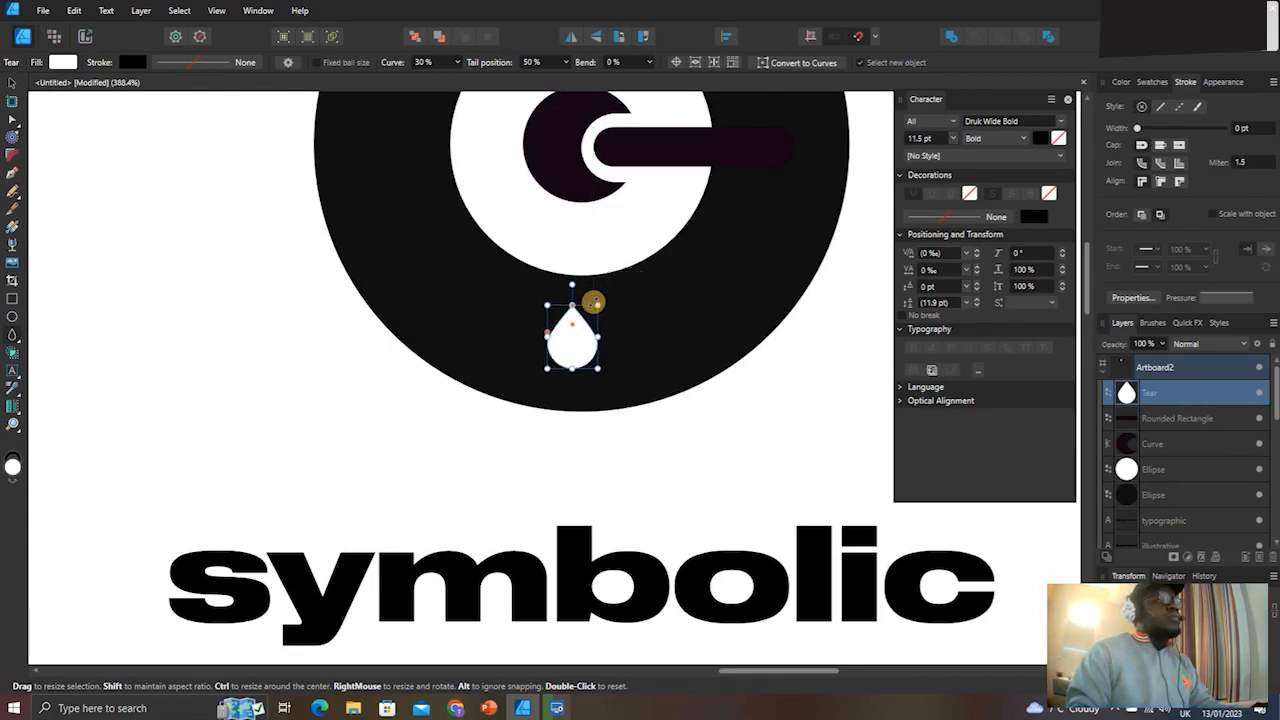
{"action": "left_click", "coordinate": [9, 86]}
{"action": "scroll", "coordinate": [600, 345], "scroll_direction": "down", "scroll_amount": 5}
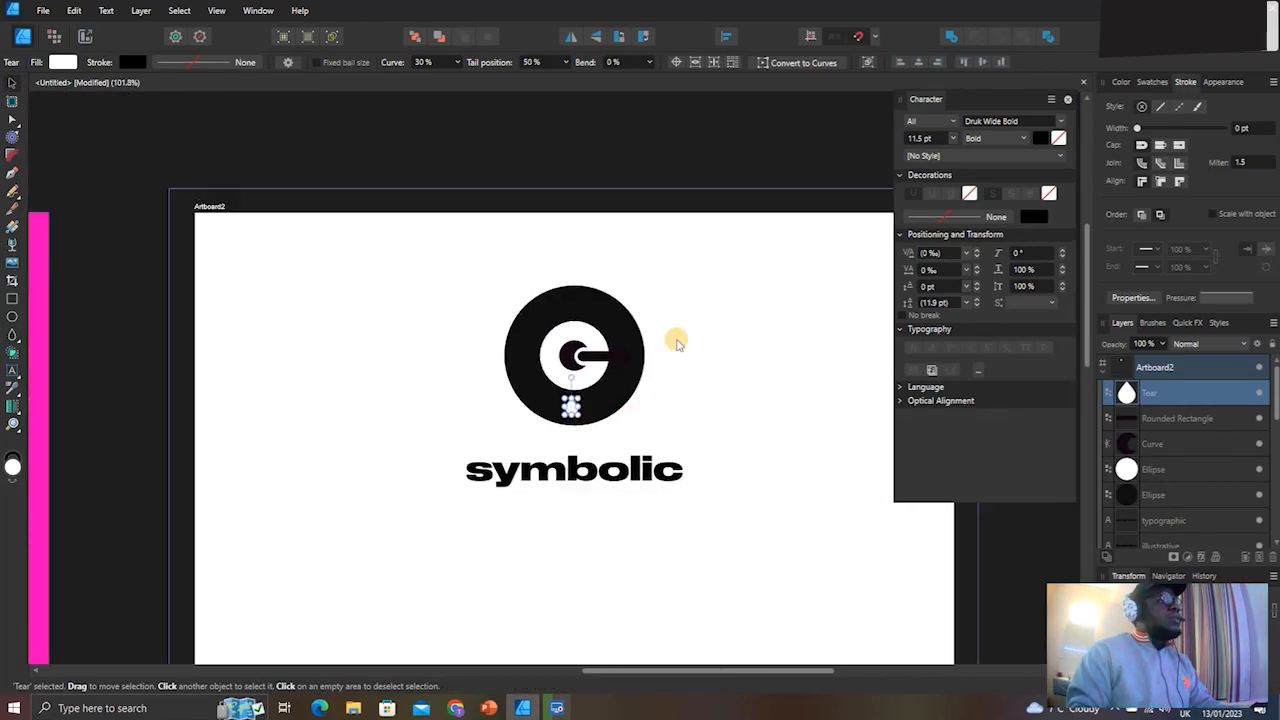
{"action": "left_click", "coordinate": [693, 393]}
Examine the symbolic emblem up close and in the context of the whole second artboard.
{"action": "scroll", "coordinate": [625, 325], "scroll_direction": "down", "scroll_amount": 3}
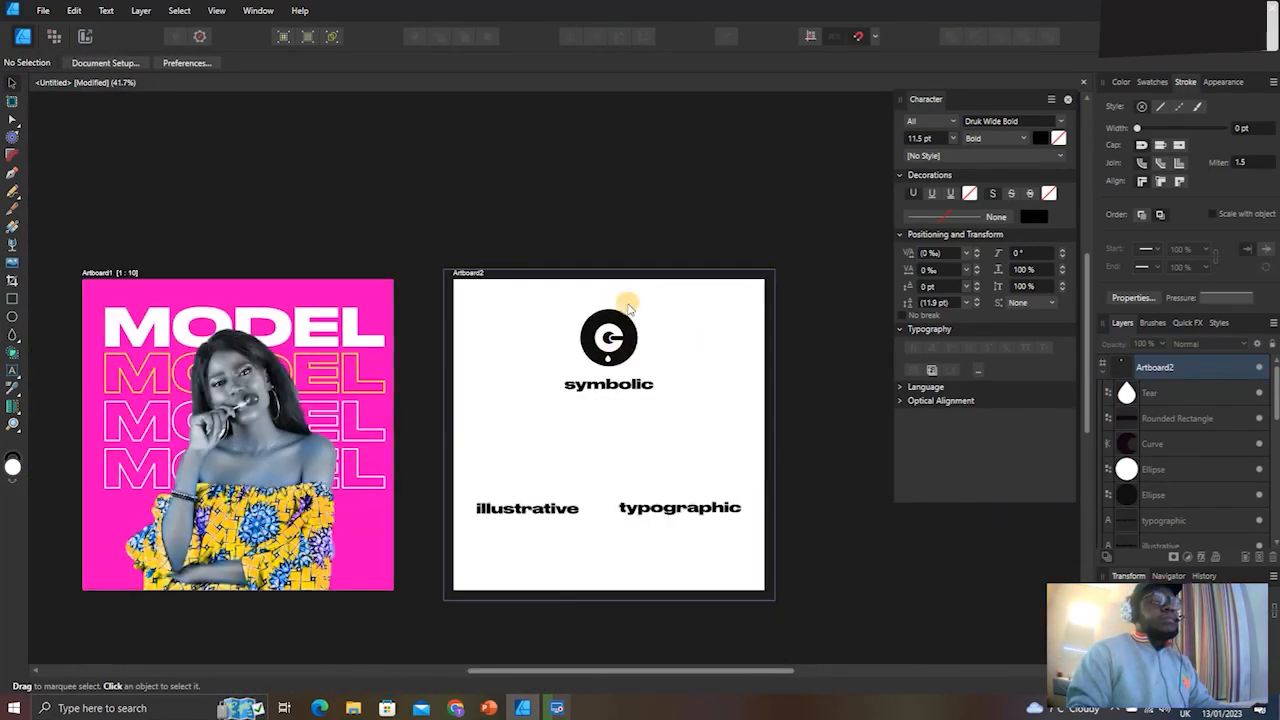
{"action": "scroll", "coordinate": [614, 310], "scroll_direction": "up", "scroll_amount": 3}
{"action": "scroll", "coordinate": [614, 310], "scroll_direction": "down", "scroll_amount": 2}
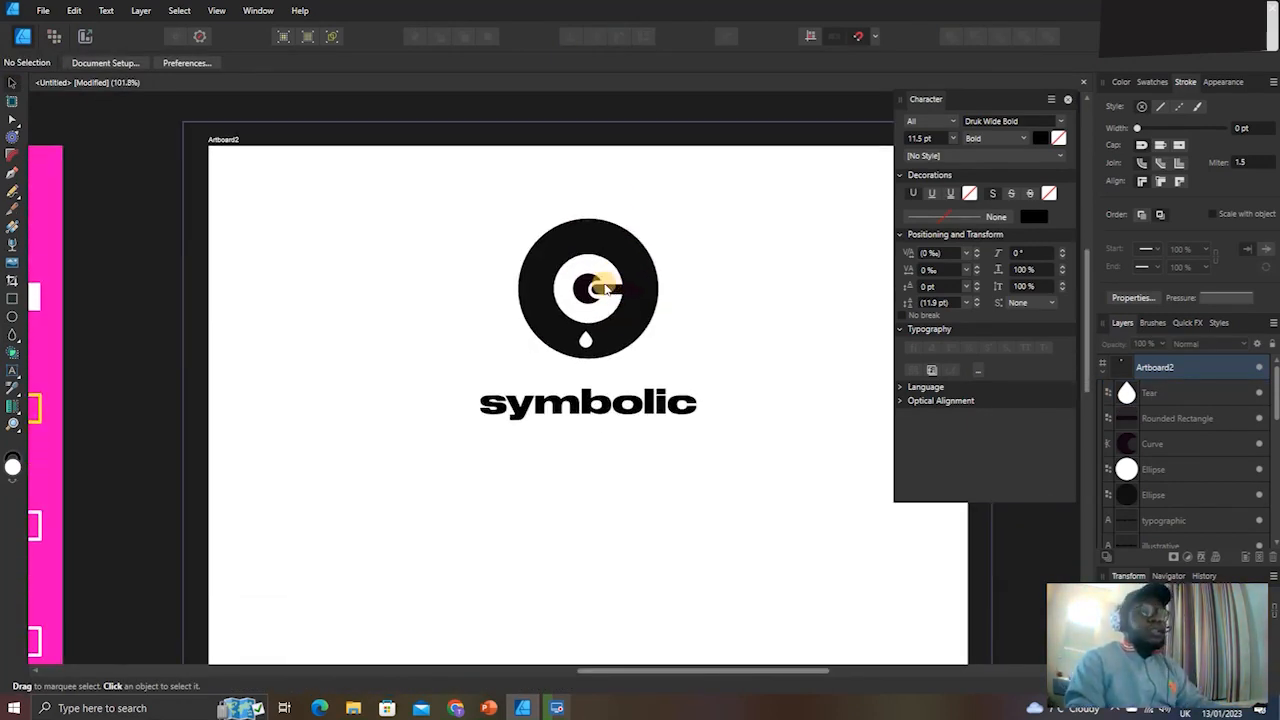
{"action": "scroll", "coordinate": [615, 300], "scroll_direction": "up", "scroll_amount": 4}
{"action": "scroll", "coordinate": [610, 322], "scroll_direction": "down", "scroll_amount": 2}
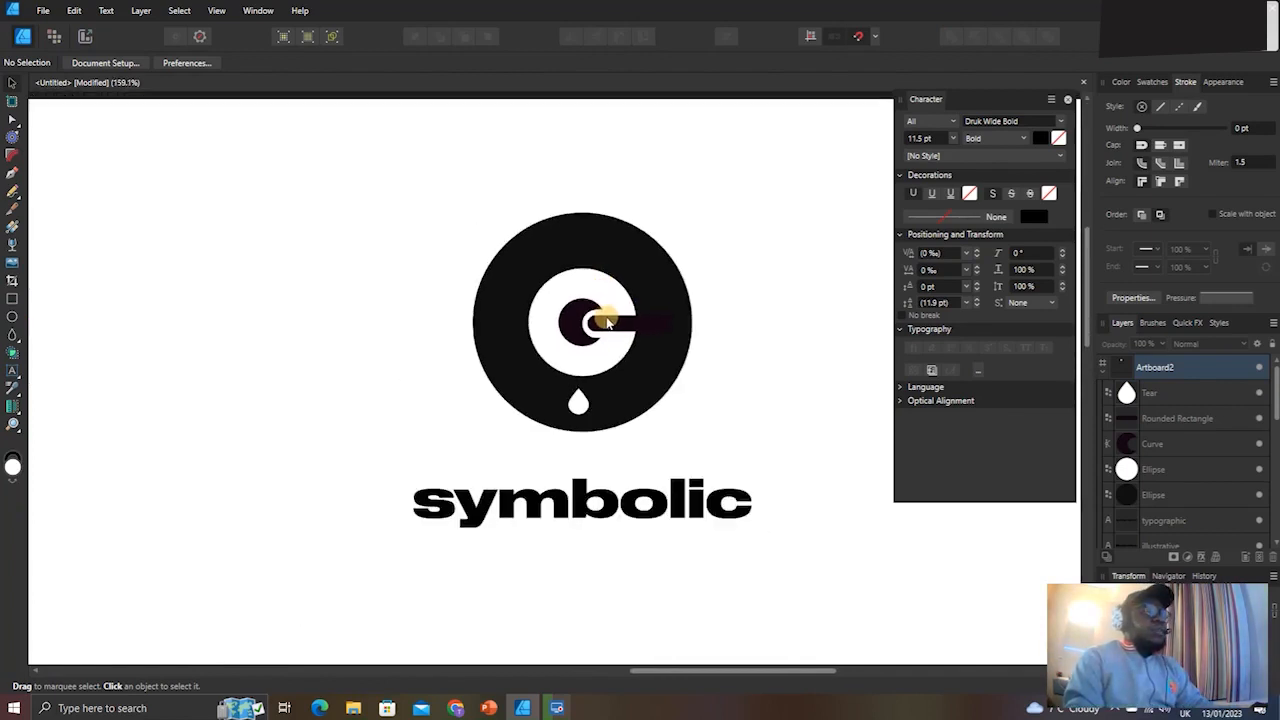
{"action": "scroll", "coordinate": [612, 320], "scroll_direction": "down", "scroll_amount": 3}
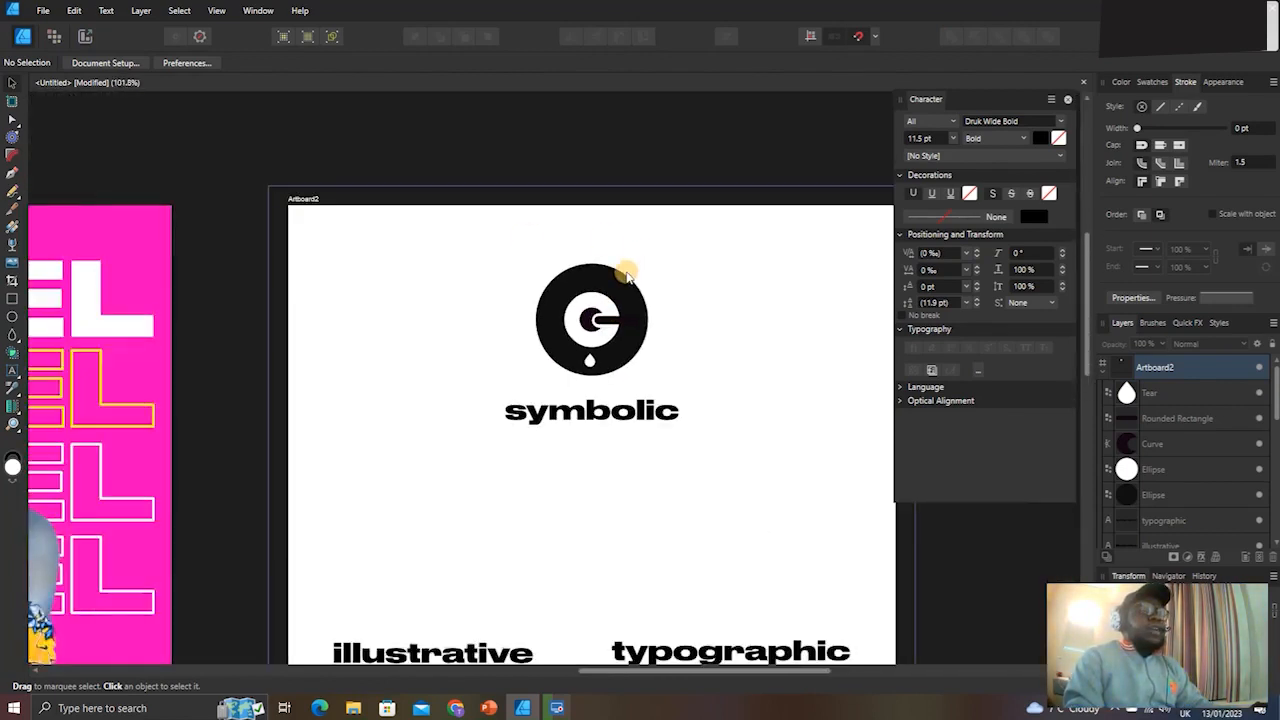
{"action": "scroll", "coordinate": [627, 276], "scroll_direction": "up", "scroll_amount": 1}
{"action": "scroll", "coordinate": [567, 340], "scroll_direction": "down", "scroll_amount": 2}
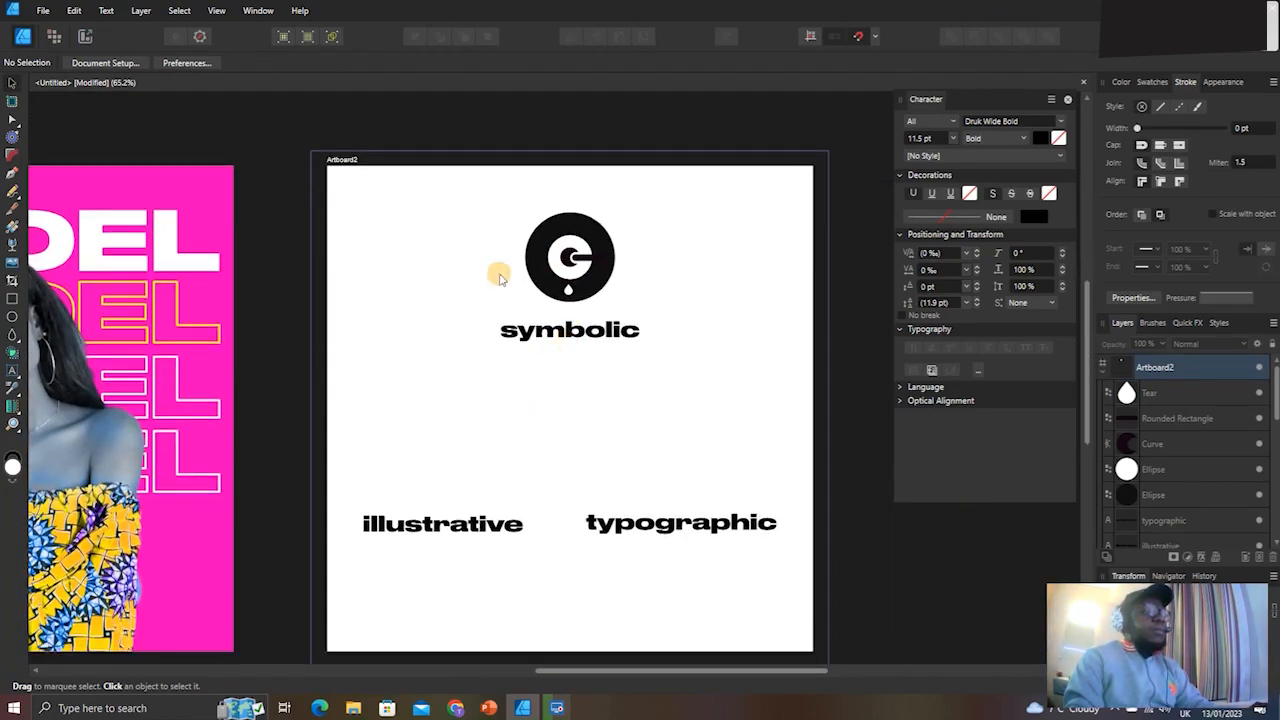
Group the five emblem shapes and place a slightly smaller copy of the group above the illustrative label.
{"action": "left_click_drag", "start_coordinate": [474, 194], "coordinate": [665, 315]}
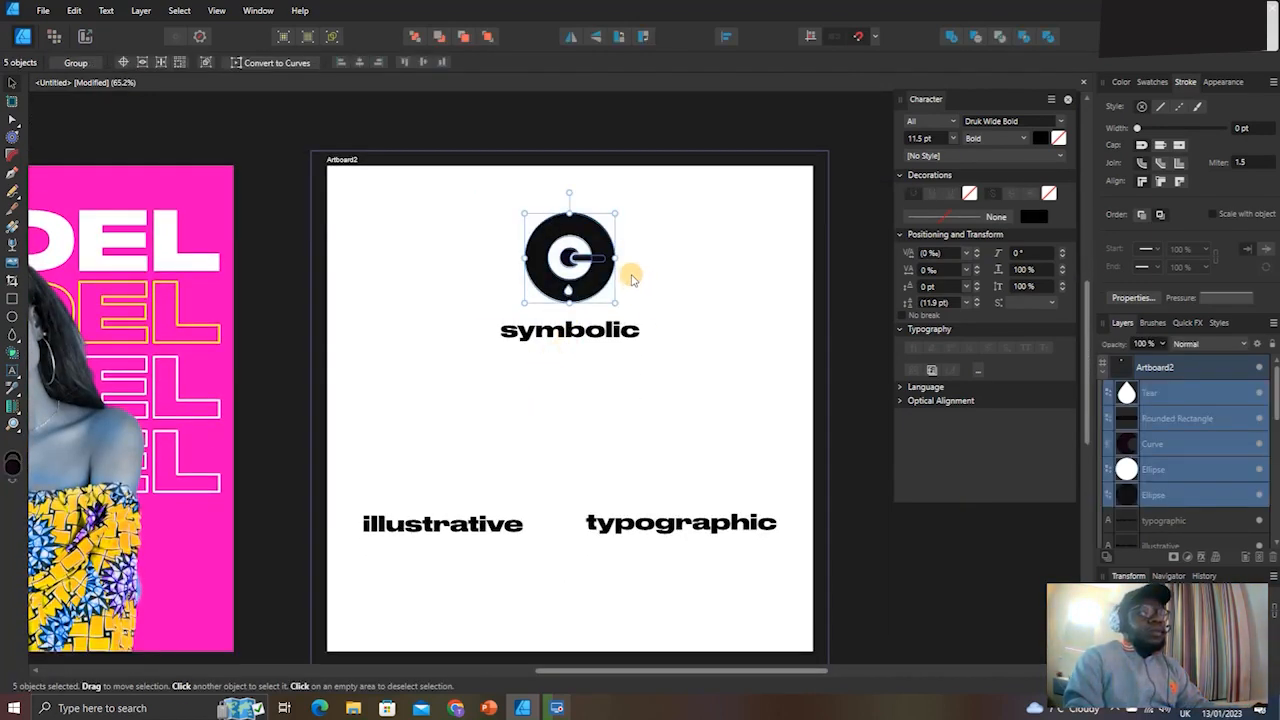
{"action": "left_click", "coordinate": [506, 231]}
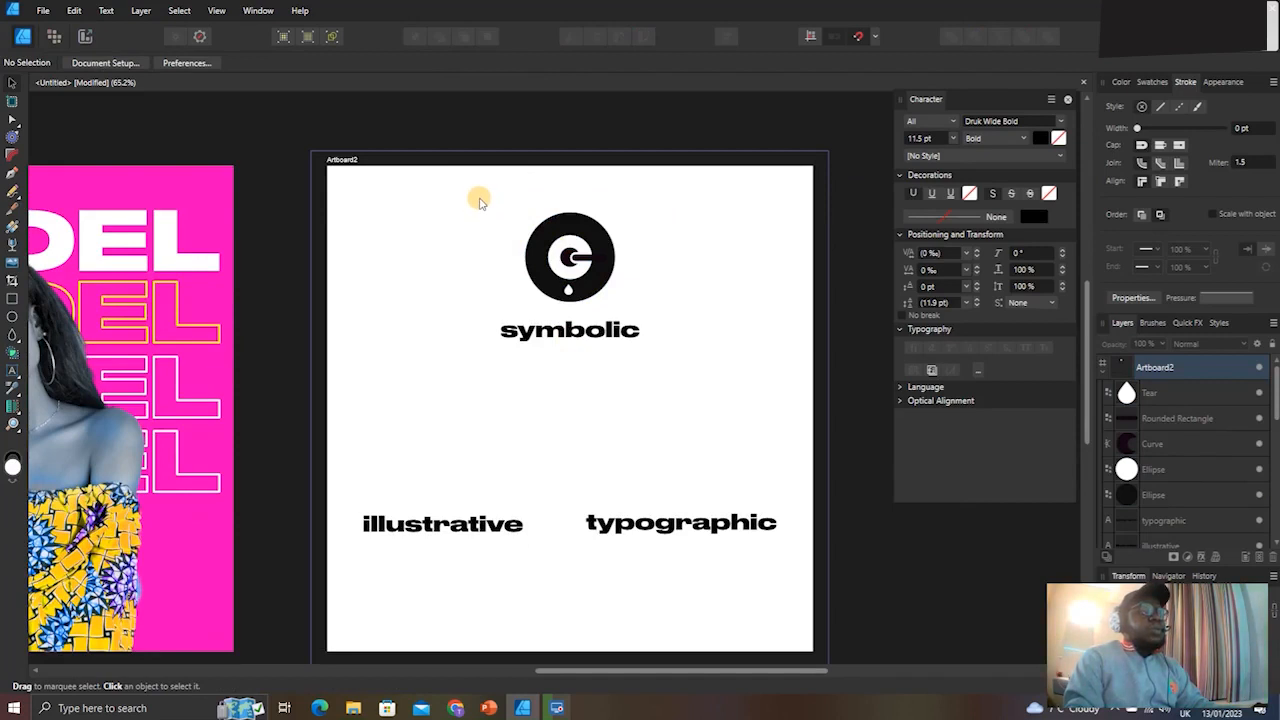
{"action": "left_click_drag", "start_coordinate": [479, 201], "coordinate": [666, 304]}
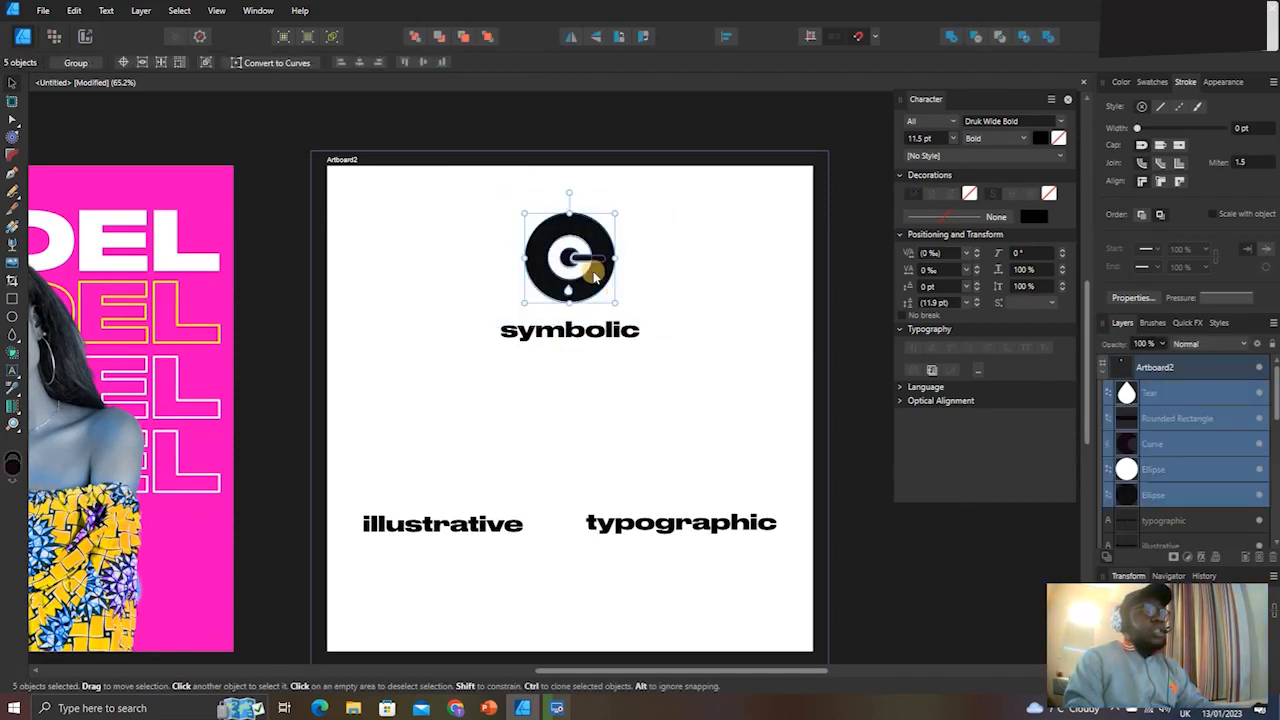
{"action": "key", "text": "ctrl+g"}
{"action": "left_click_drag", "start_coordinate": [583, 256], "coordinate": [460, 446]}
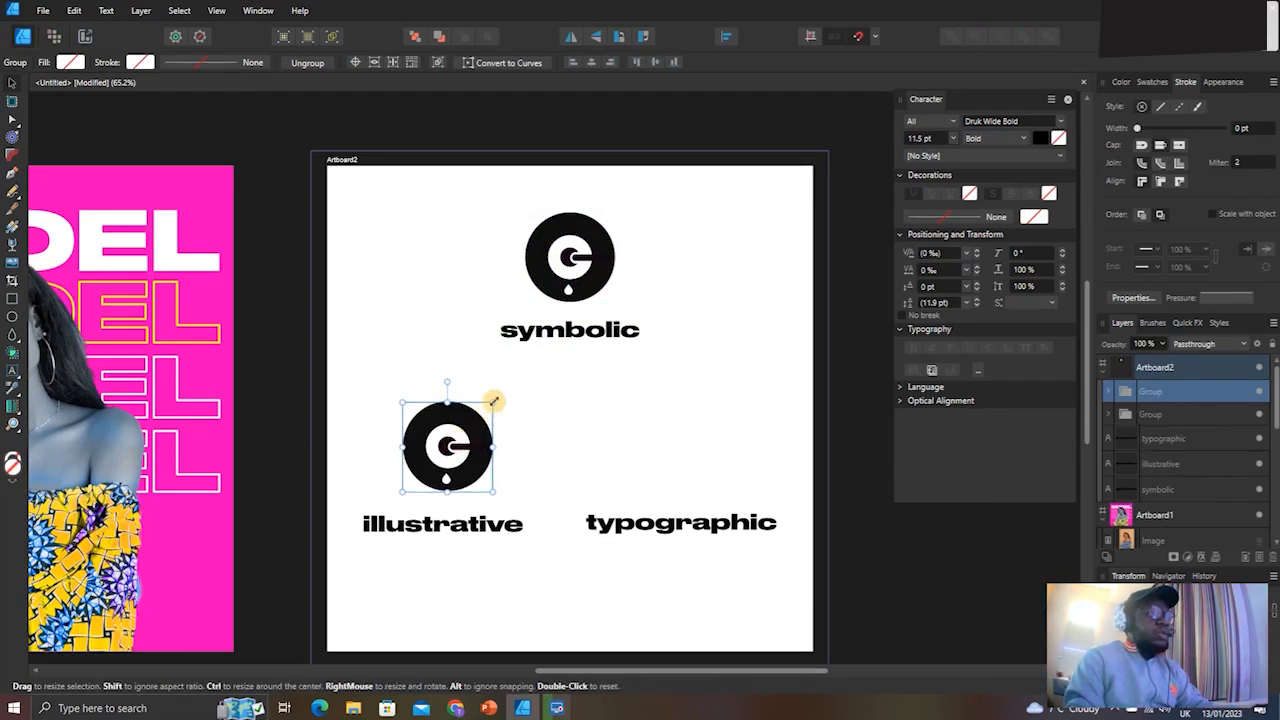
{"action": "left_click_drag", "start_coordinate": [491, 401], "coordinate": [480, 418]}
Duplicate the copied emblem's thin bar below its black circle and widen it to slightly less than the circle's width.
{"action": "scroll", "coordinate": [443, 515], "scroll_direction": "up", "scroll_amount": 6}
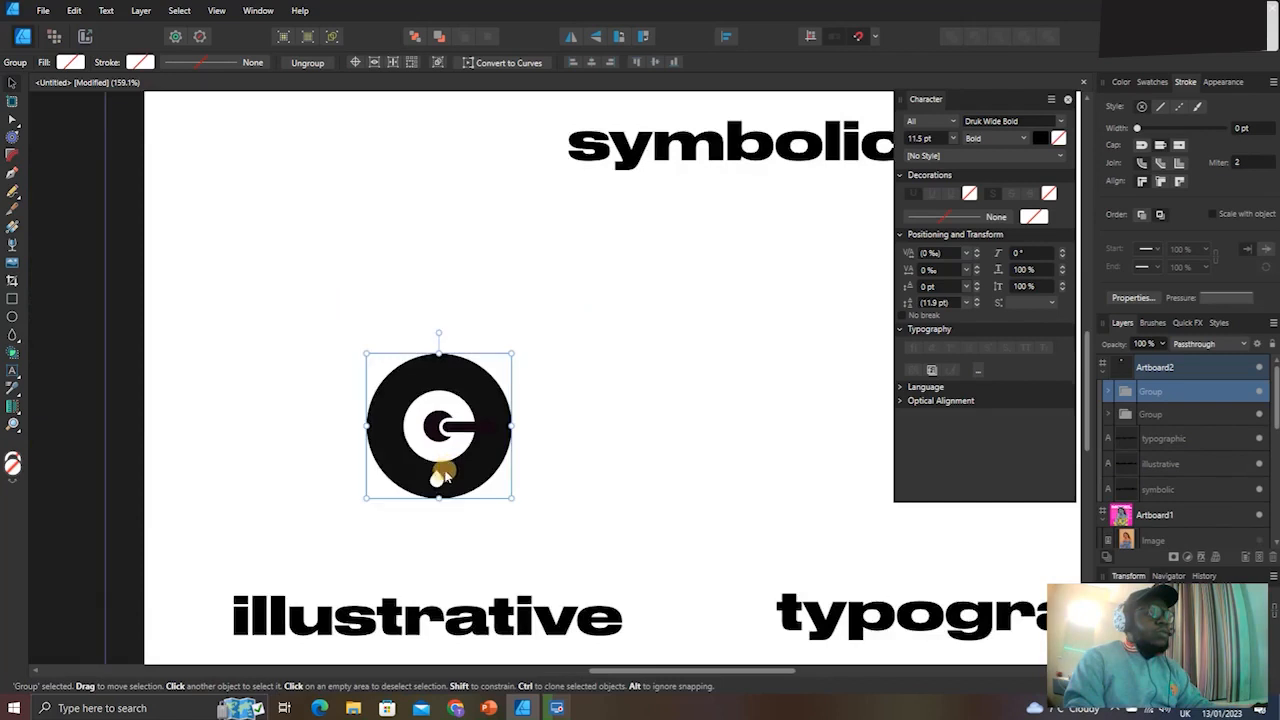
{"action": "left_click", "coordinate": [432, 551]}
{"action": "scroll", "coordinate": [431, 543], "scroll_direction": "down", "scroll_amount": 2}
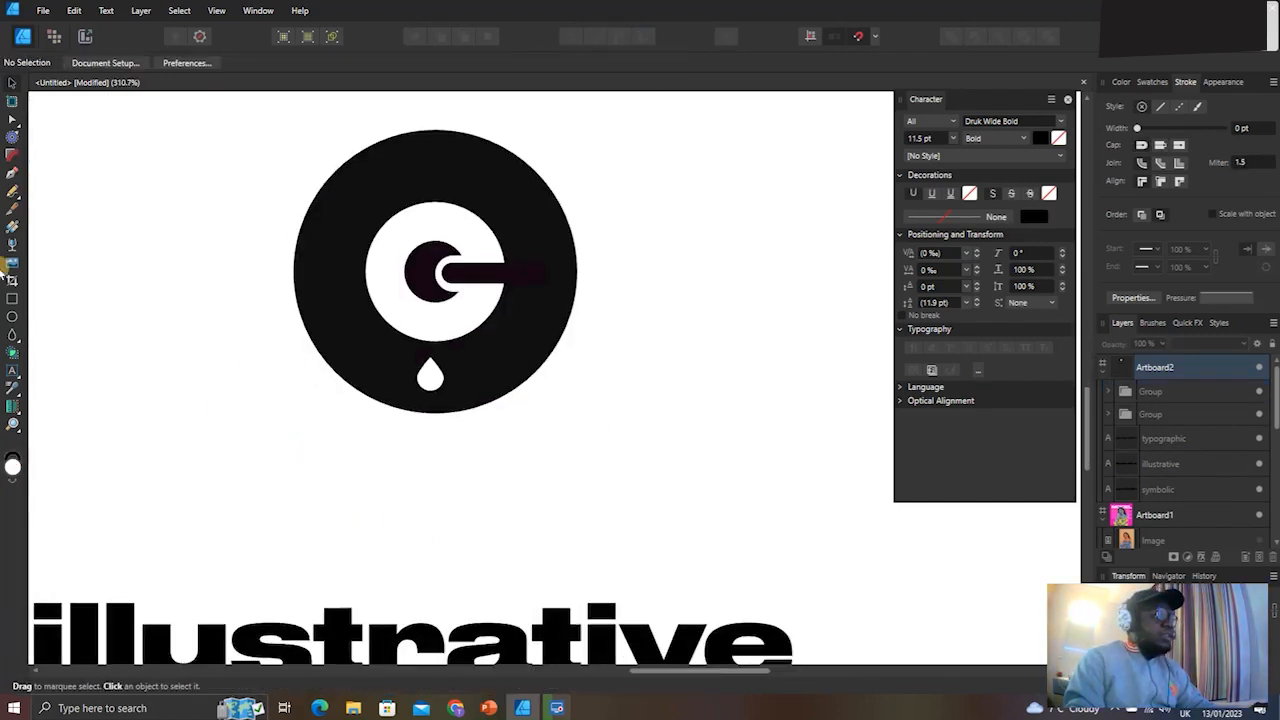
{"action": "left_click", "coordinate": [477, 270]}
{"action": "double_click", "coordinate": [479, 275]}
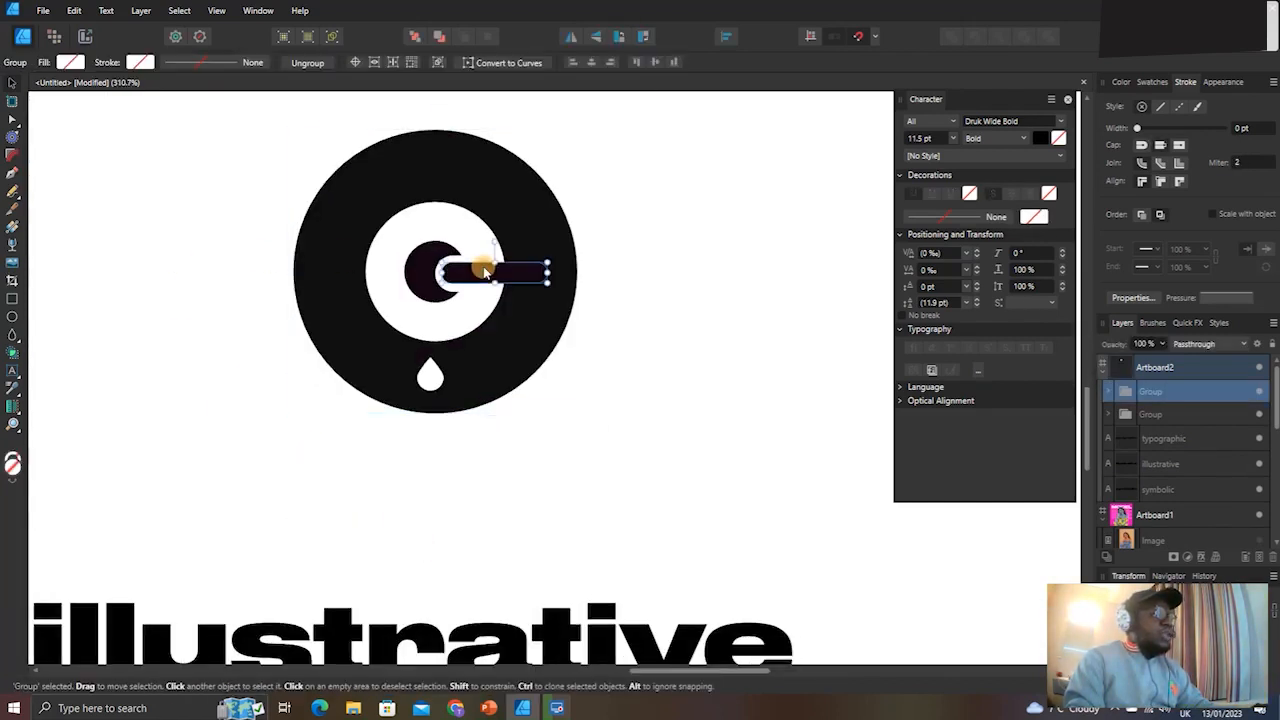
{"action": "mouse_move", "coordinate": [486, 276]}
{"action": "left_mouse_down"}
{"action": "mouse_move", "coordinate": [400, 417]}
{"action": "mouse_move", "coordinate": [350, 457]}
{"action": "mouse_move", "coordinate": [393, 476]}
{"action": "mouse_move", "coordinate": [463, 432]}
{"action": "mouse_move", "coordinate": [566, 424]}
{"action": "mouse_move", "coordinate": [490, 432]}
{"action": "left_mouse_up"}
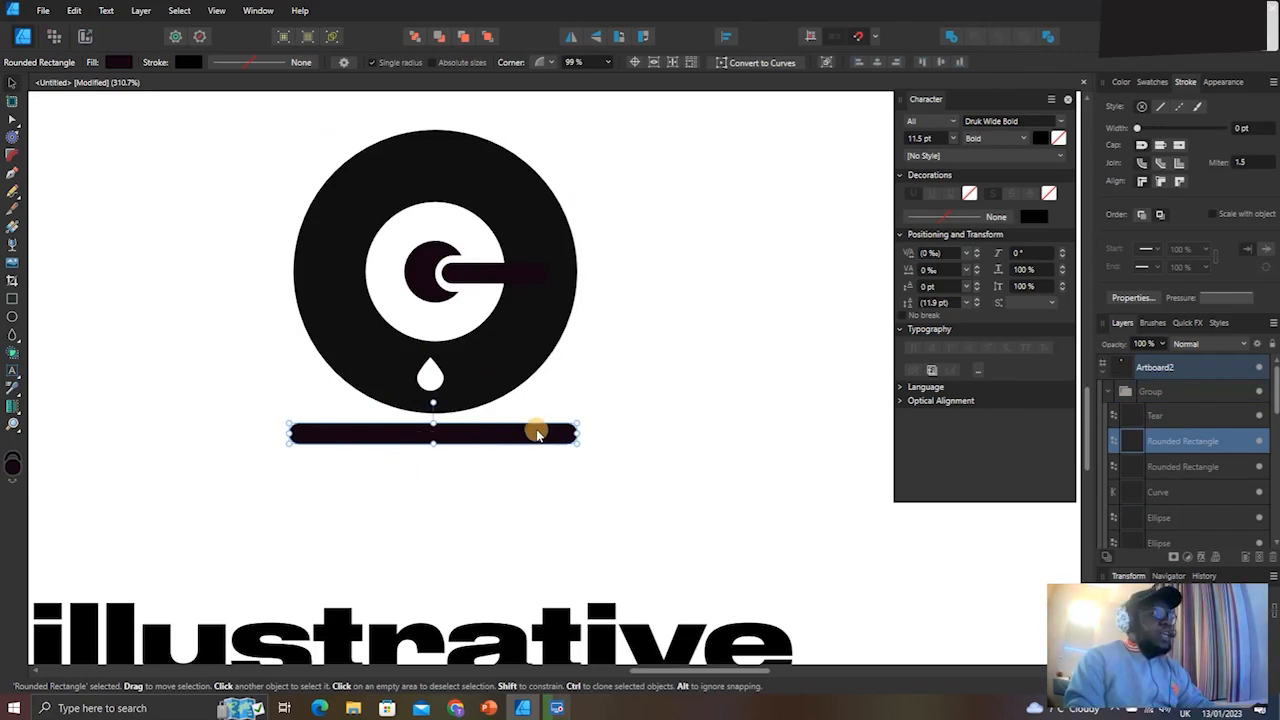
{"action": "left_click_drag", "start_coordinate": [571, 432], "coordinate": [566, 432]}
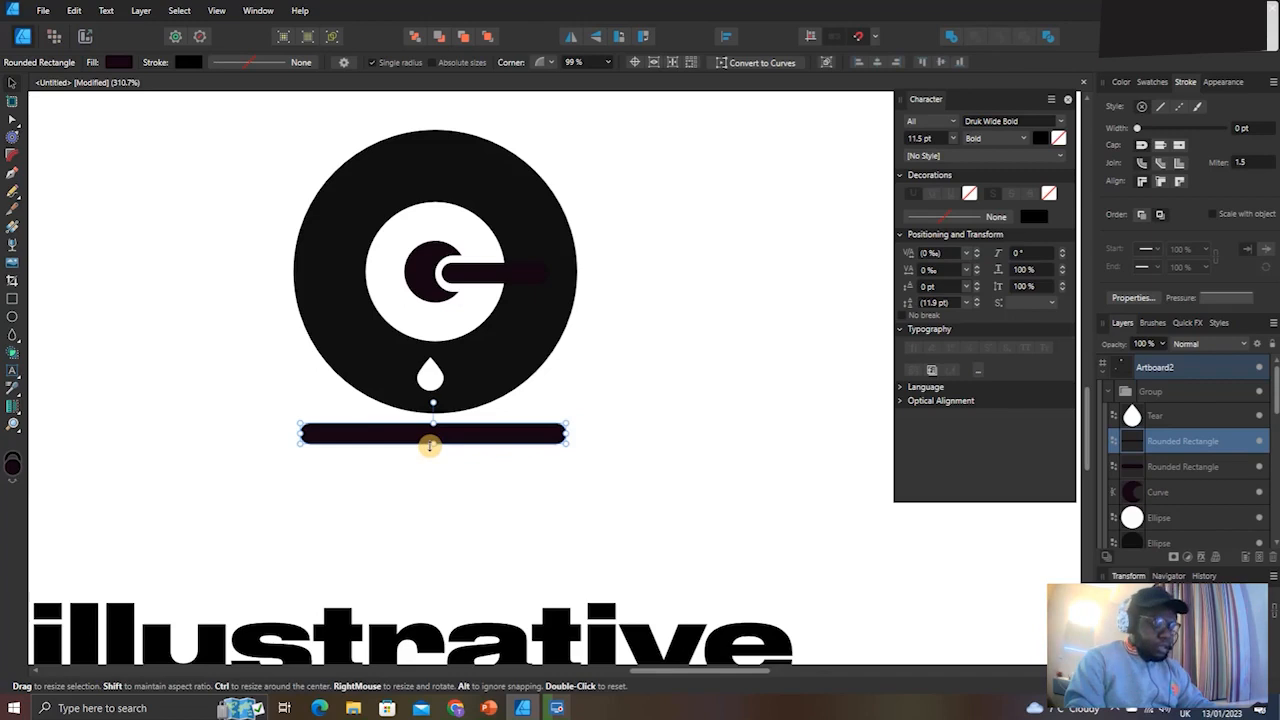
{"action": "left_click_drag", "start_coordinate": [429, 449], "coordinate": [430, 451]}
Duplicate the wide horizontal bar below itself, shortened to about half its length and tilted into a diagonal leg.
{"action": "scroll", "coordinate": [457, 434], "scroll_direction": "down", "scroll_amount": 4}
{"action": "scroll", "coordinate": [463, 434], "scroll_direction": "up", "scroll_amount": 3}
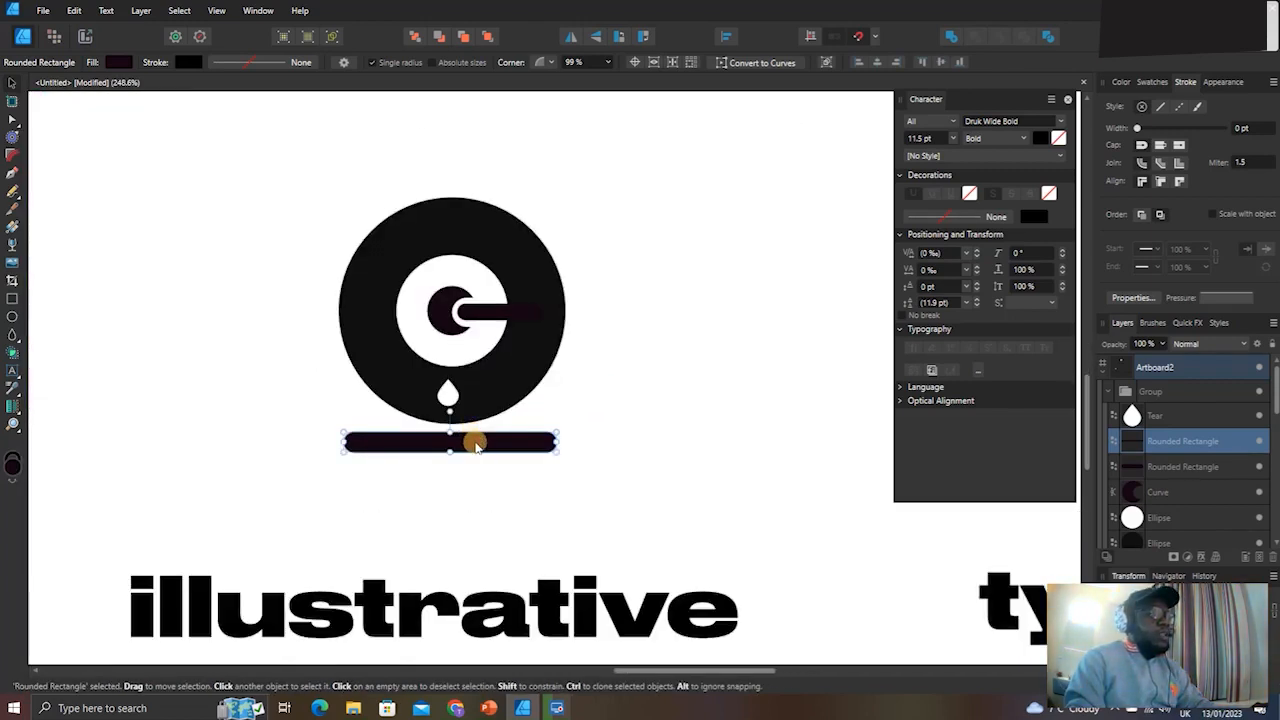
{"action": "mouse_move", "coordinate": [476, 448]}
{"action": "left_mouse_down"}
{"action": "mouse_move", "coordinate": [466, 522]}
{"action": "mouse_move", "coordinate": [493, 501]}
{"action": "mouse_move", "coordinate": [520, 543]}
{"action": "mouse_move", "coordinate": [506, 519]}
{"action": "left_mouse_up"}
{"action": "left_click_drag", "start_coordinate": [497, 430], "coordinate": [403, 500]}
{"action": "left_click", "coordinate": [440, 540]}
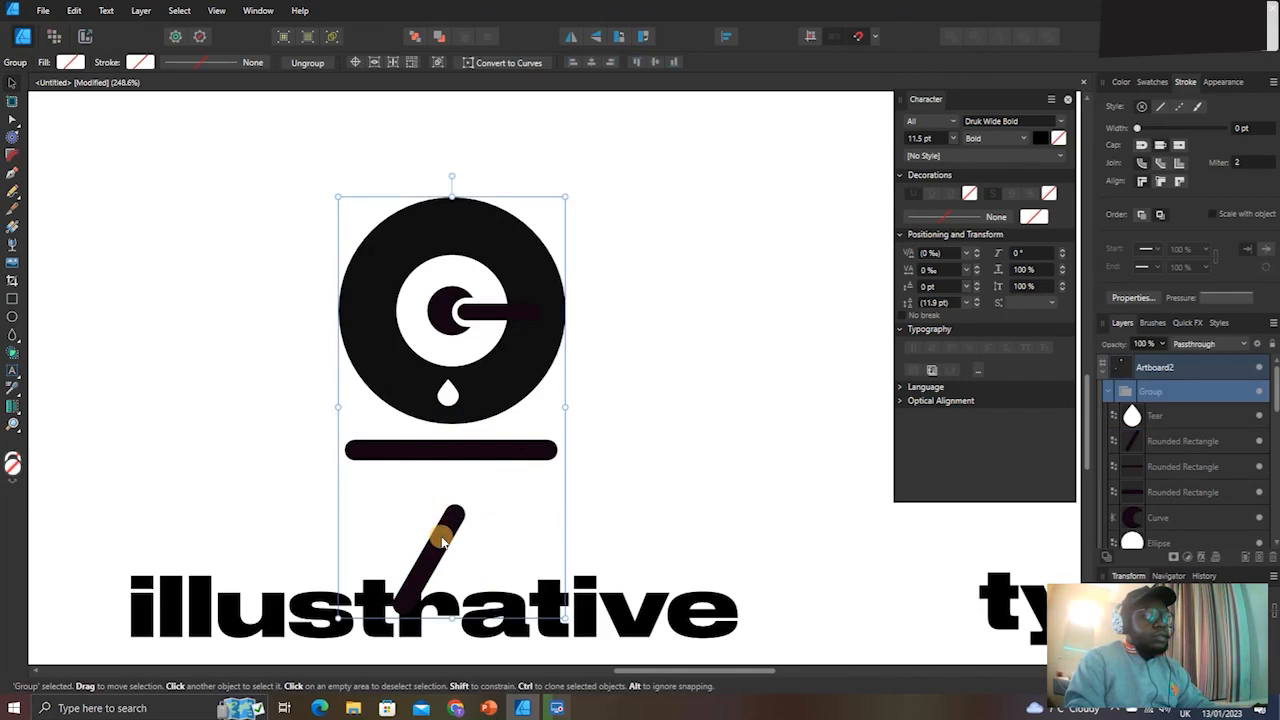
{"action": "double_click", "coordinate": [440, 540]}
Attach the diagonal leg under the horizontal bar and add a horizontally flipped copy as the second leg.
{"action": "mouse_move", "coordinate": [440, 540]}
{"action": "left_mouse_down"}
{"action": "mouse_move", "coordinate": [410, 512]}
{"action": "mouse_move", "coordinate": [418, 480]}
{"action": "mouse_move", "coordinate": [488, 484]}
{"action": "left_mouse_up"}
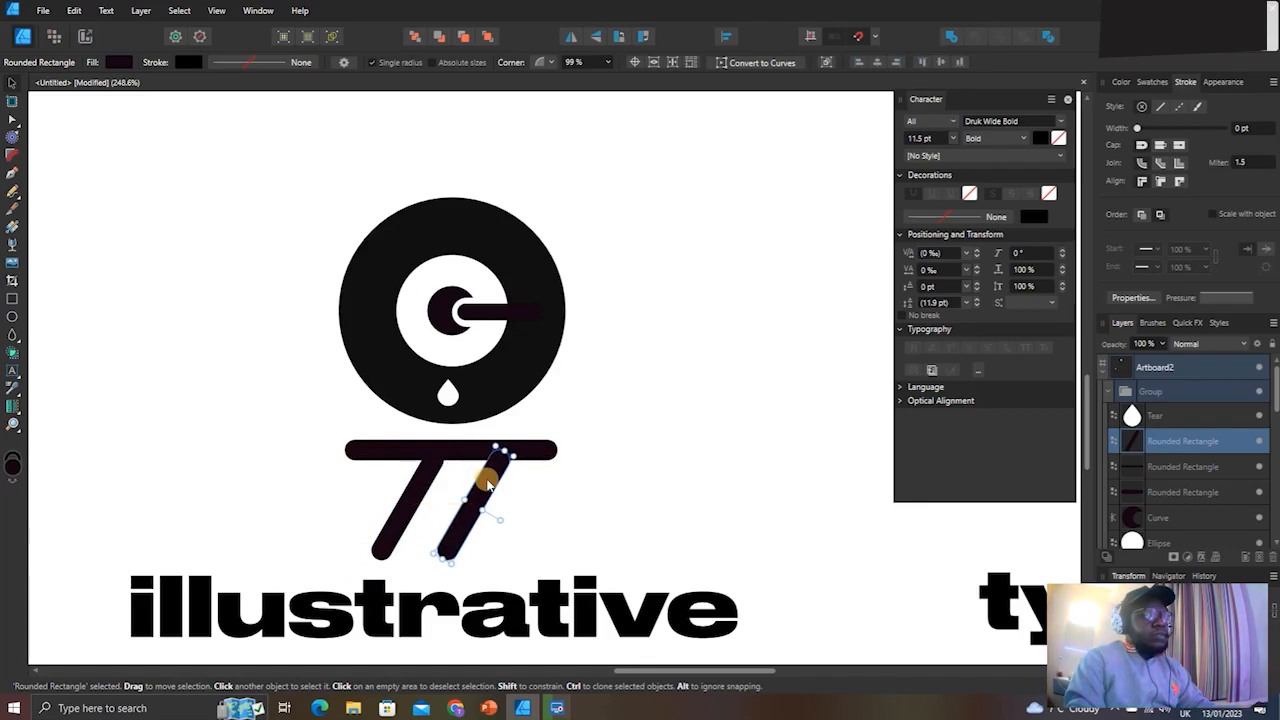
{"action": "left_click", "coordinate": [571, 36]}
{"action": "left_click_drag", "start_coordinate": [467, 484], "coordinate": [490, 479]}
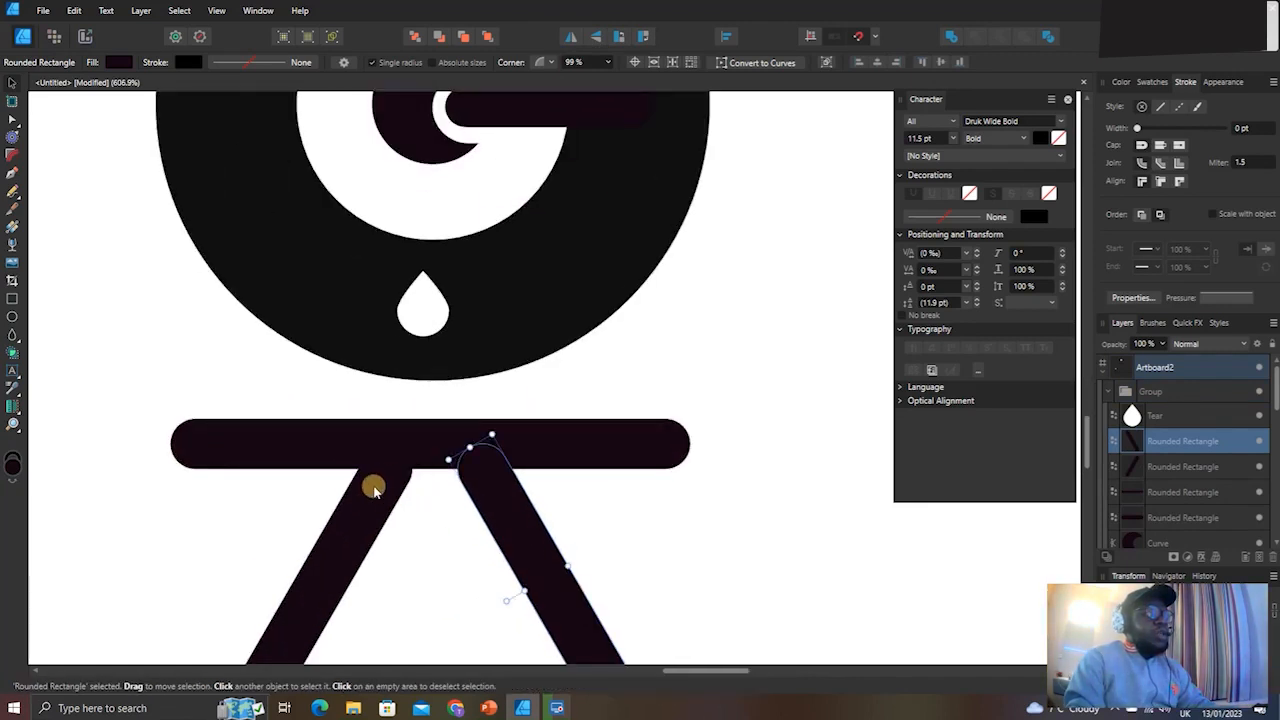
Nudge both legs inward so their upper ends tuck into the middle of the horizontal bar.
{"action": "left_click", "coordinate": [371, 495]}
{"action": "left_click_drag", "start_coordinate": [373, 494], "coordinate": [374, 495]}
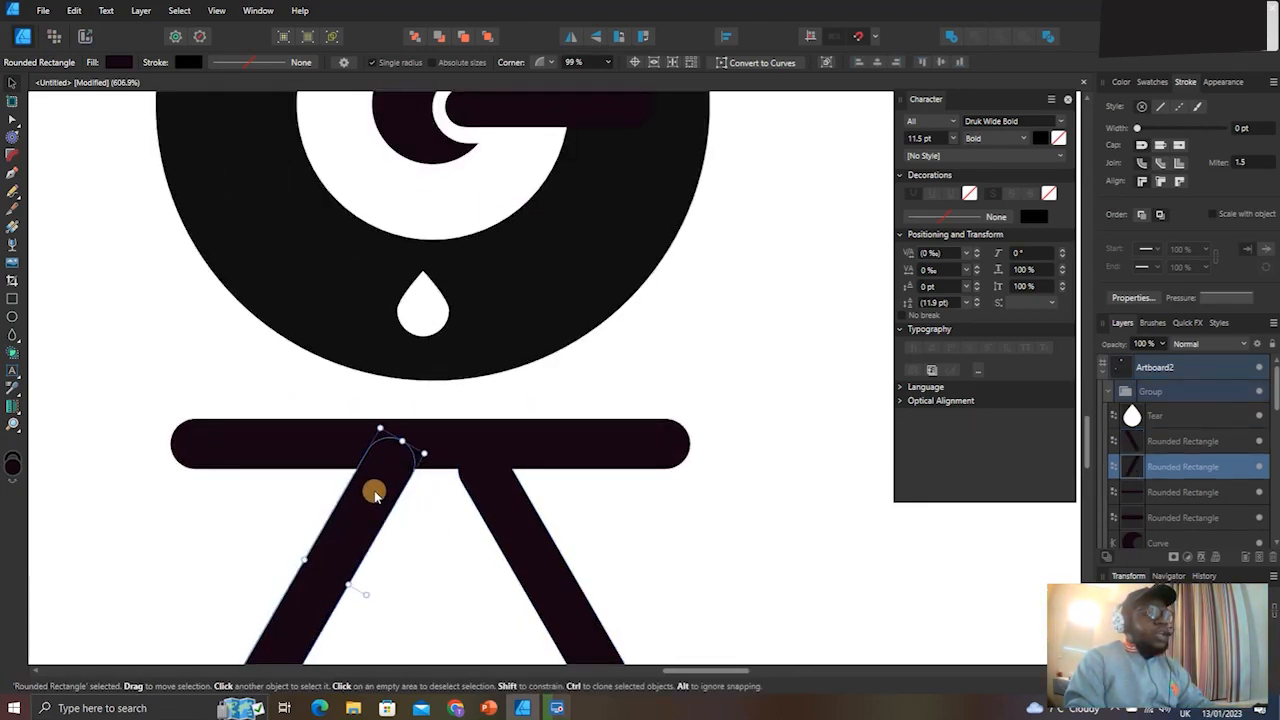
{"action": "left_click", "coordinate": [477, 501]}
{"action": "left_click_drag", "start_coordinate": [477, 500], "coordinate": [473, 497]}
{"action": "scroll", "coordinate": [473, 497], "scroll_direction": "down", "scroll_amount": 6}
{"action": "scroll", "coordinate": [480, 497], "scroll_direction": "up", "scroll_amount": 4}
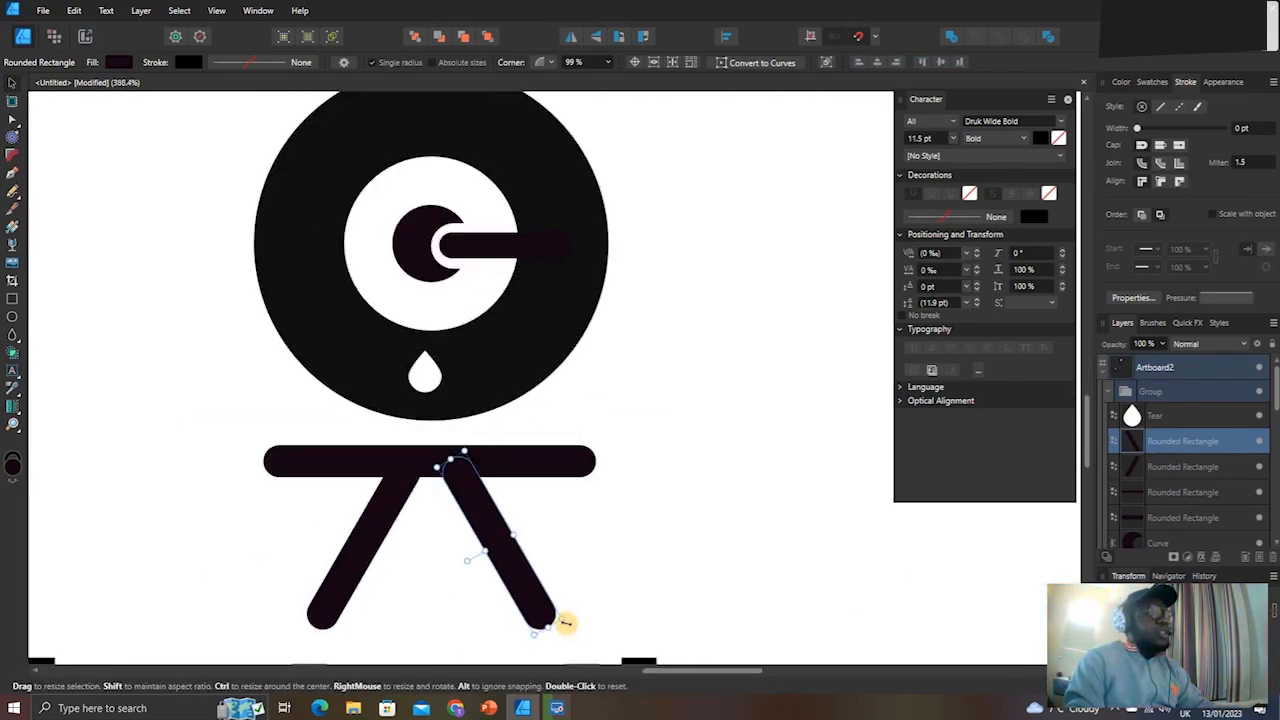
Shorten both diagonal legs by pulling their lower ends up slightly along their own direction.
{"action": "left_click_drag", "start_coordinate": [549, 621], "coordinate": [527, 601]}
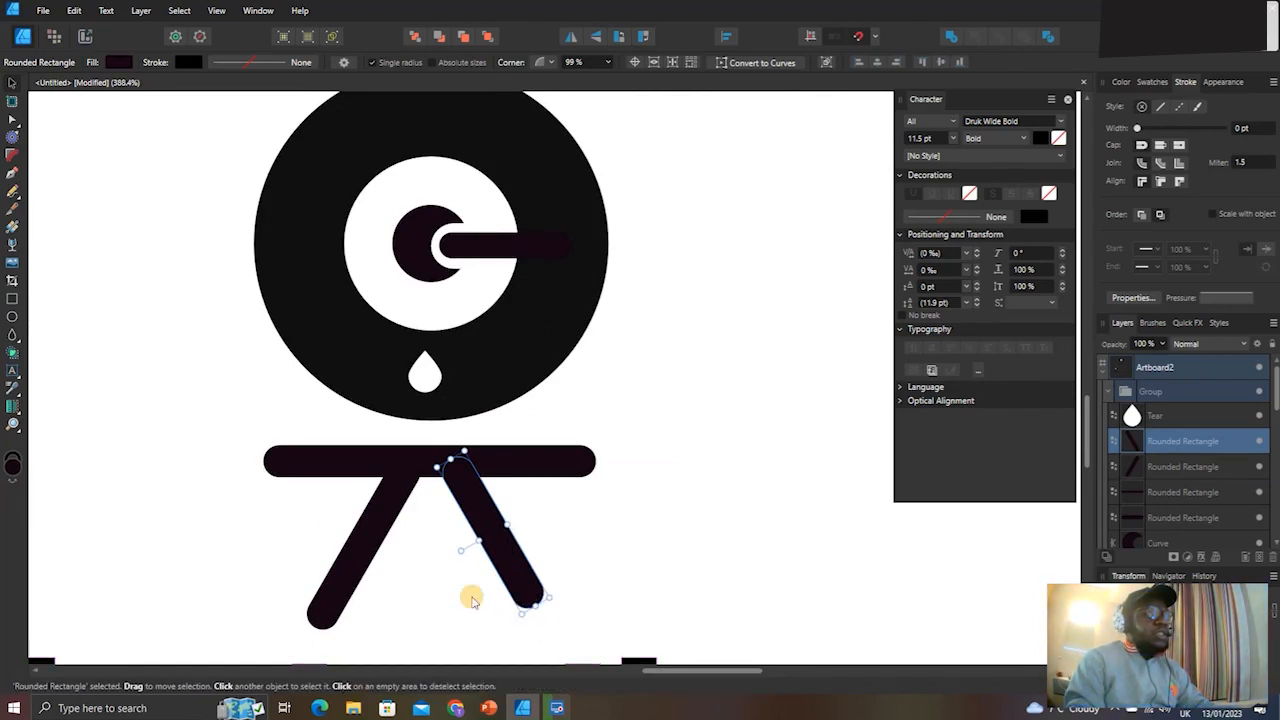
{"action": "left_click", "coordinate": [325, 583]}
{"action": "left_click_drag", "start_coordinate": [313, 626], "coordinate": [331, 597]}
{"action": "left_click", "coordinate": [445, 598]}
{"action": "scroll", "coordinate": [437, 586], "scroll_direction": "down", "scroll_amount": 3}
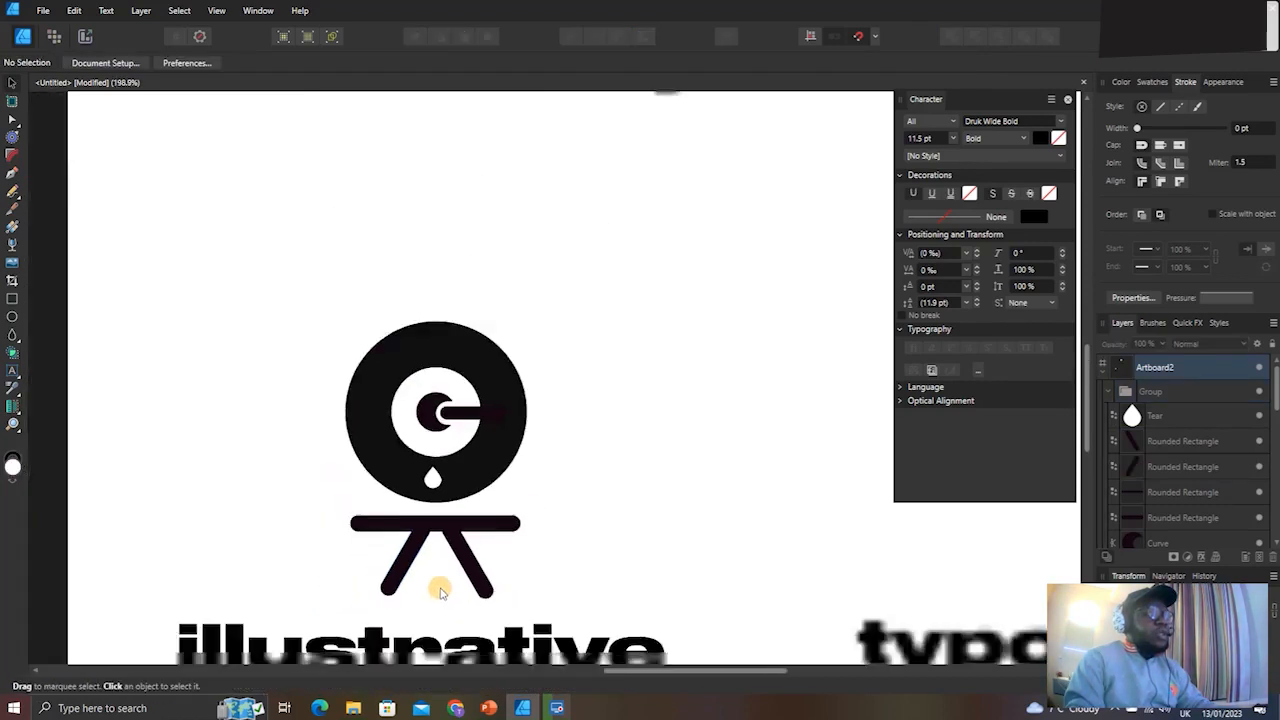
Nudge both legs together slightly so they sit centred beneath the horizontal bar.
{"action": "scroll", "coordinate": [434, 577], "scroll_direction": "up", "scroll_amount": 5}
{"action": "left_click", "coordinate": [385, 532]}
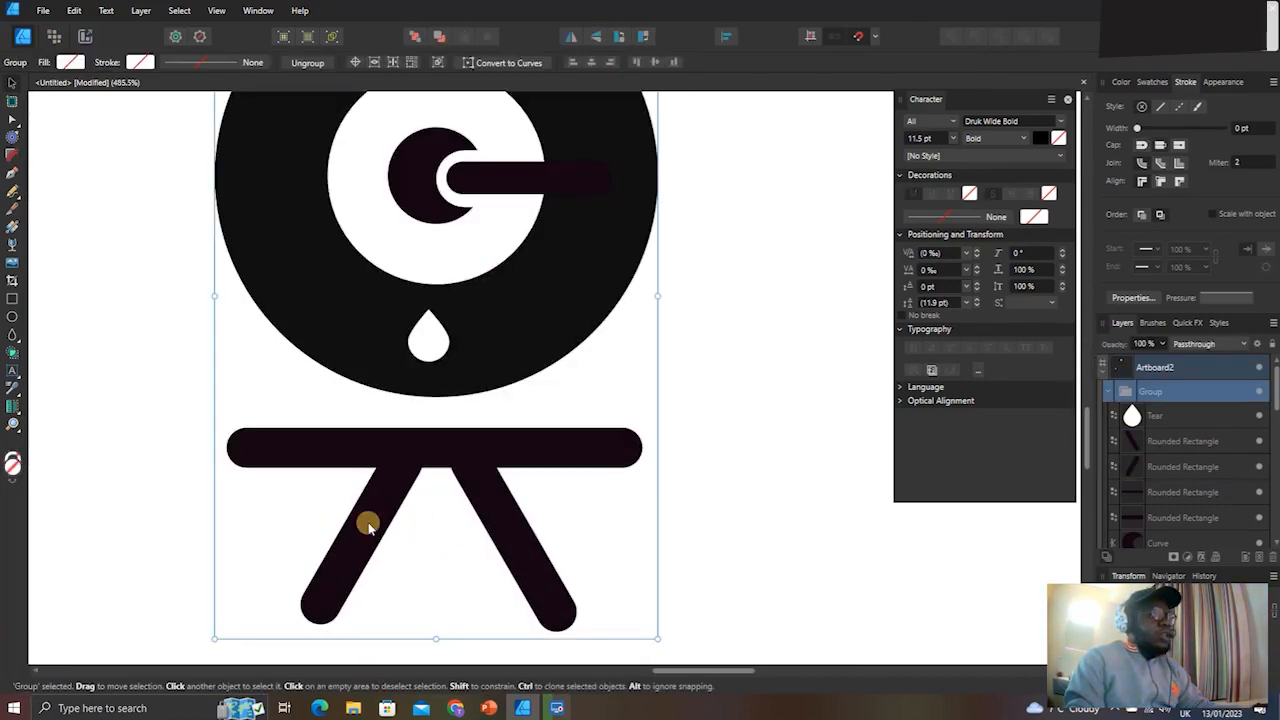
{"action": "double_click", "coordinate": [366, 524]}
{"action": "left_click", "coordinate": [496, 521], "text": "shift"}
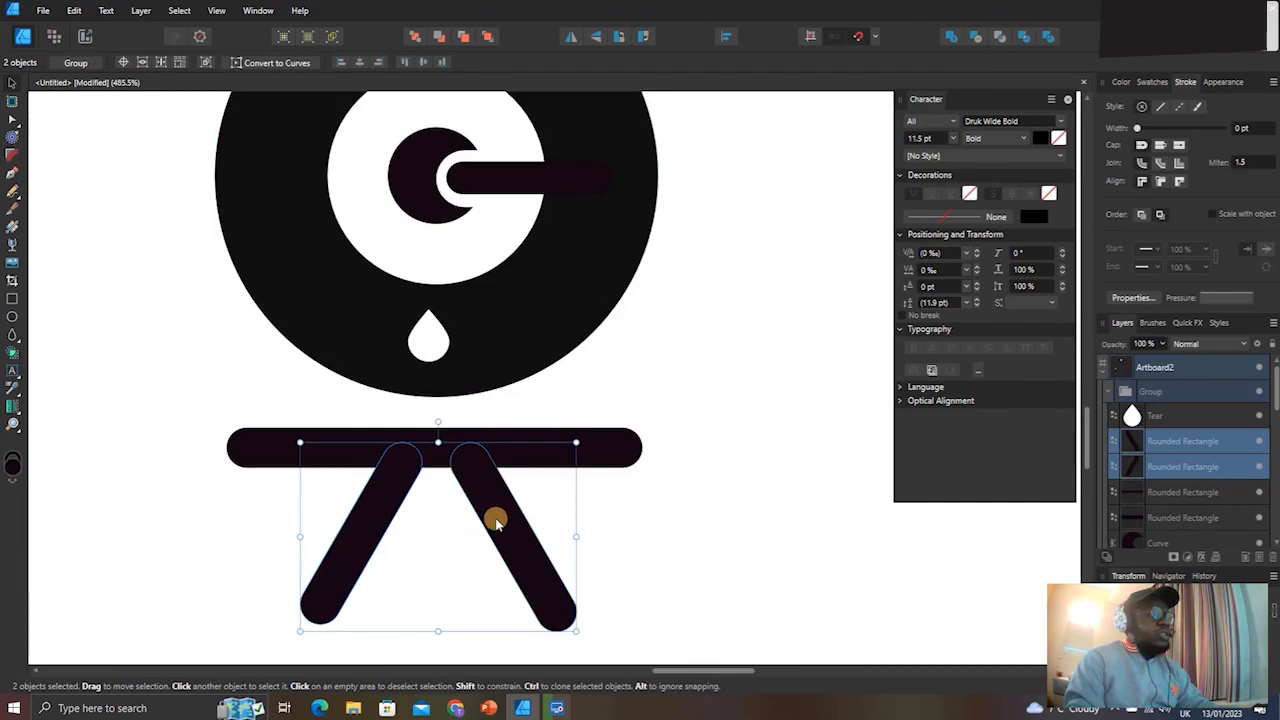
{"action": "left_click_drag", "start_coordinate": [493, 525], "coordinate": [498, 528]}
{"action": "scroll", "coordinate": [506, 492], "scroll_direction": "down", "scroll_amount": 7}
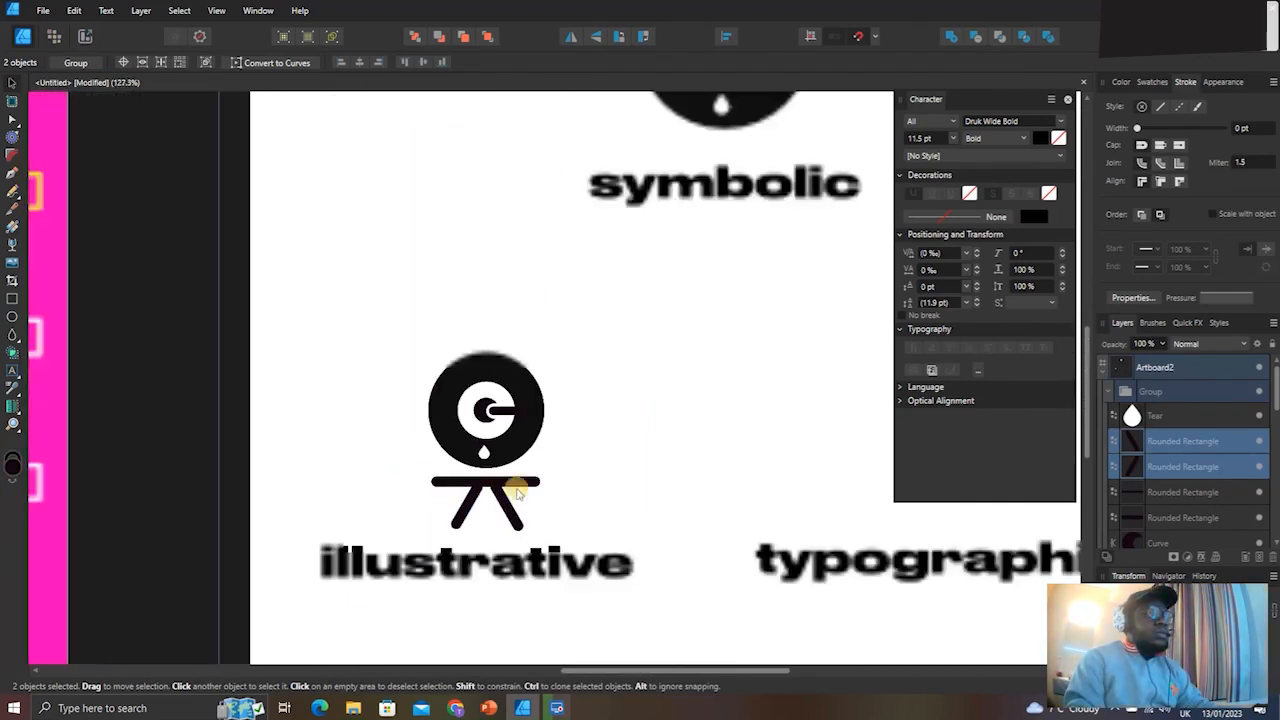
{"action": "left_click", "coordinate": [601, 440]}
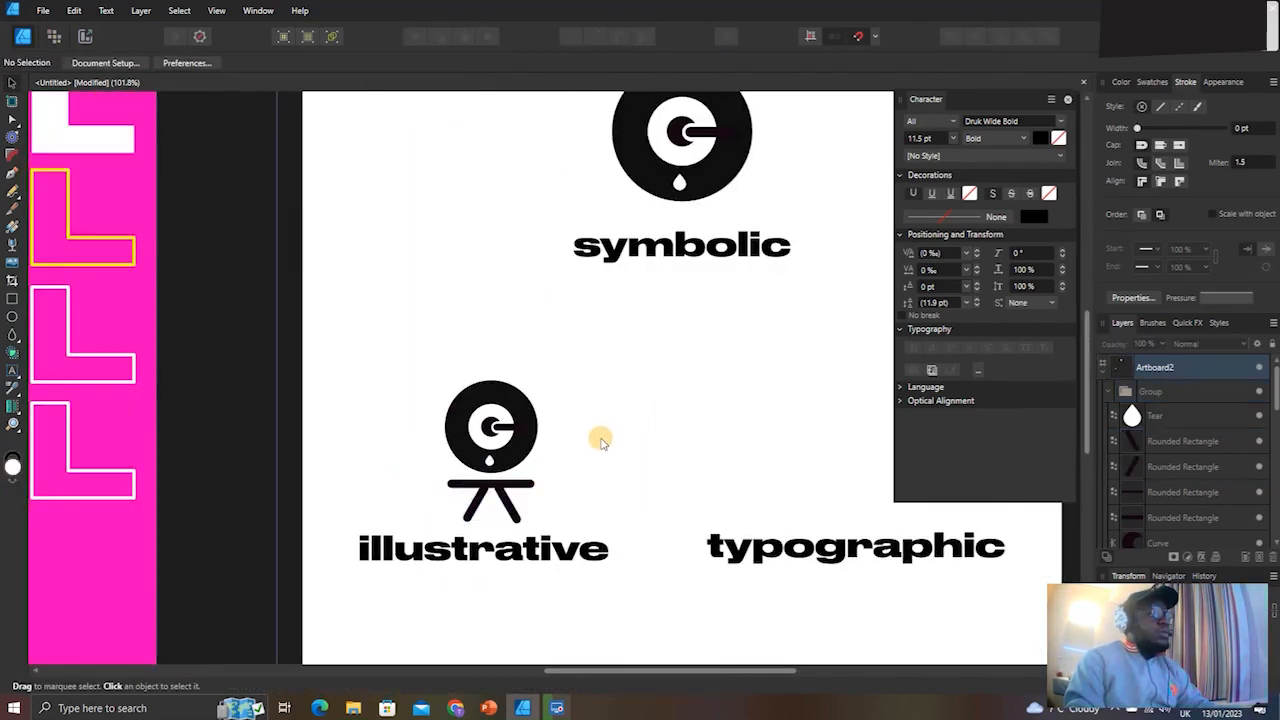
Turn the horizontal bar and both legs upside down together so the legs rise from the bar below the circle.
{"action": "scroll", "coordinate": [460, 476], "scroll_direction": "up", "scroll_amount": 4}
{"action": "left_click", "coordinate": [466, 485]}
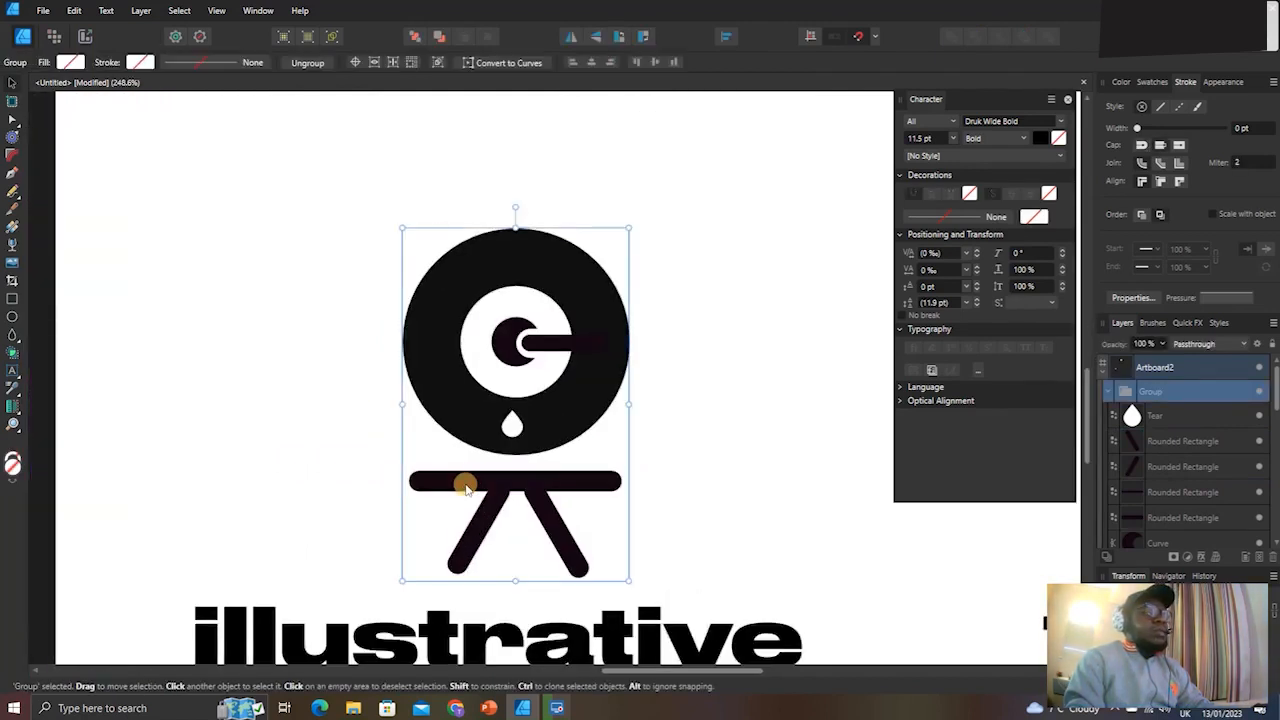
{"action": "double_click", "coordinate": [466, 485]}
{"action": "left_click", "coordinate": [486, 520], "text": "shift"}
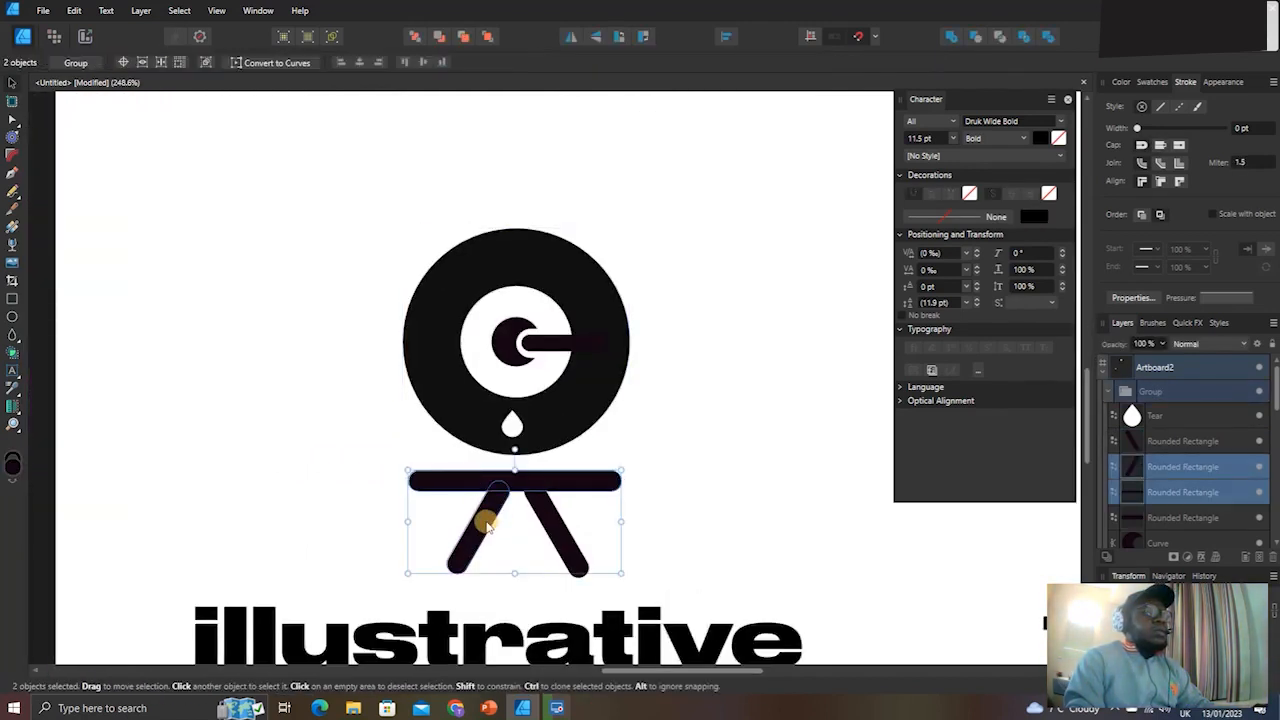
{"action": "left_click", "coordinate": [551, 527], "text": "shift"}
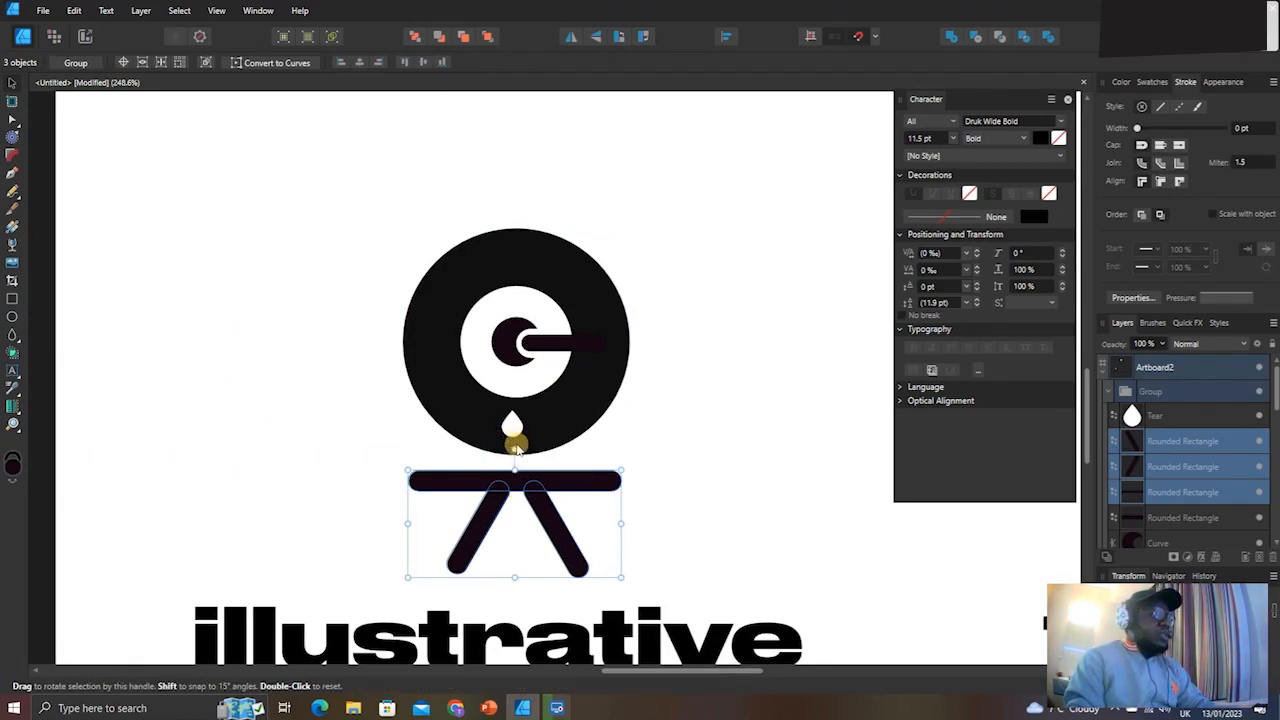
{"action": "left_click_drag", "start_coordinate": [511, 447], "coordinate": [531, 533]}
Lengthen the right-hand leg at both ends and place it diagonally along the circle's lower right side.
{"action": "left_click", "coordinate": [533, 515]}
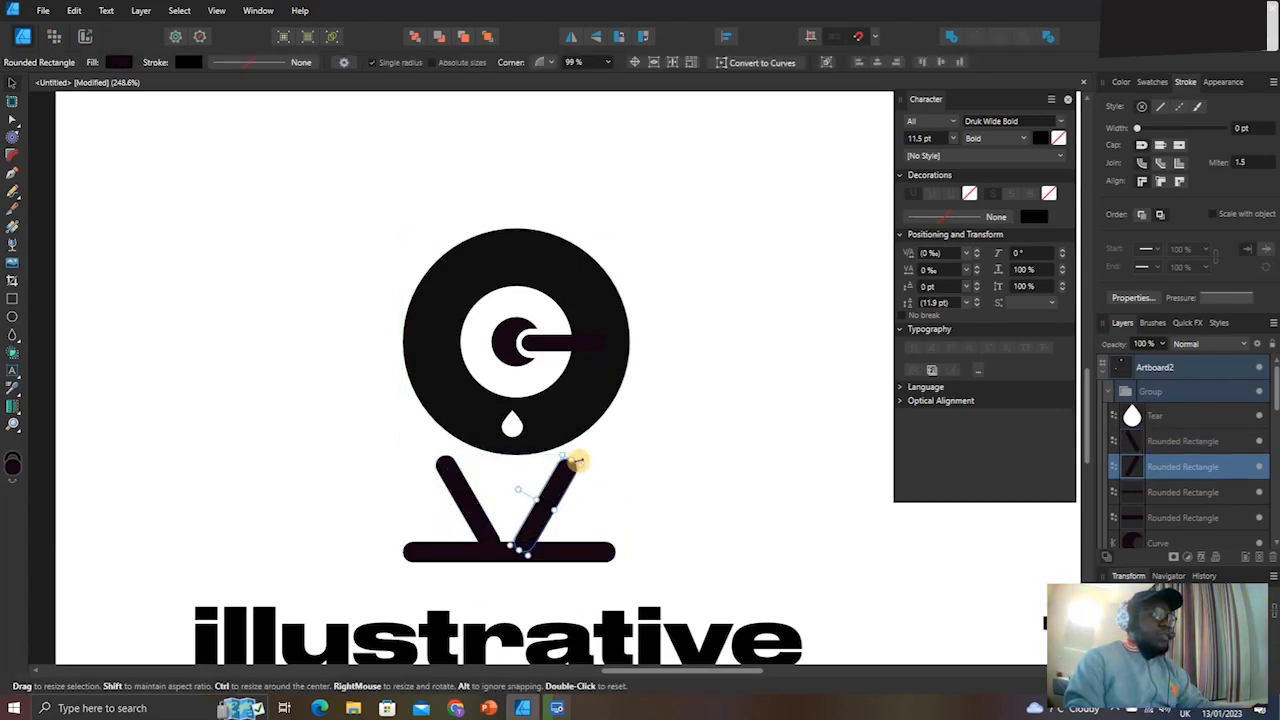
{"action": "left_click_drag", "start_coordinate": [577, 460], "coordinate": [643, 402]}
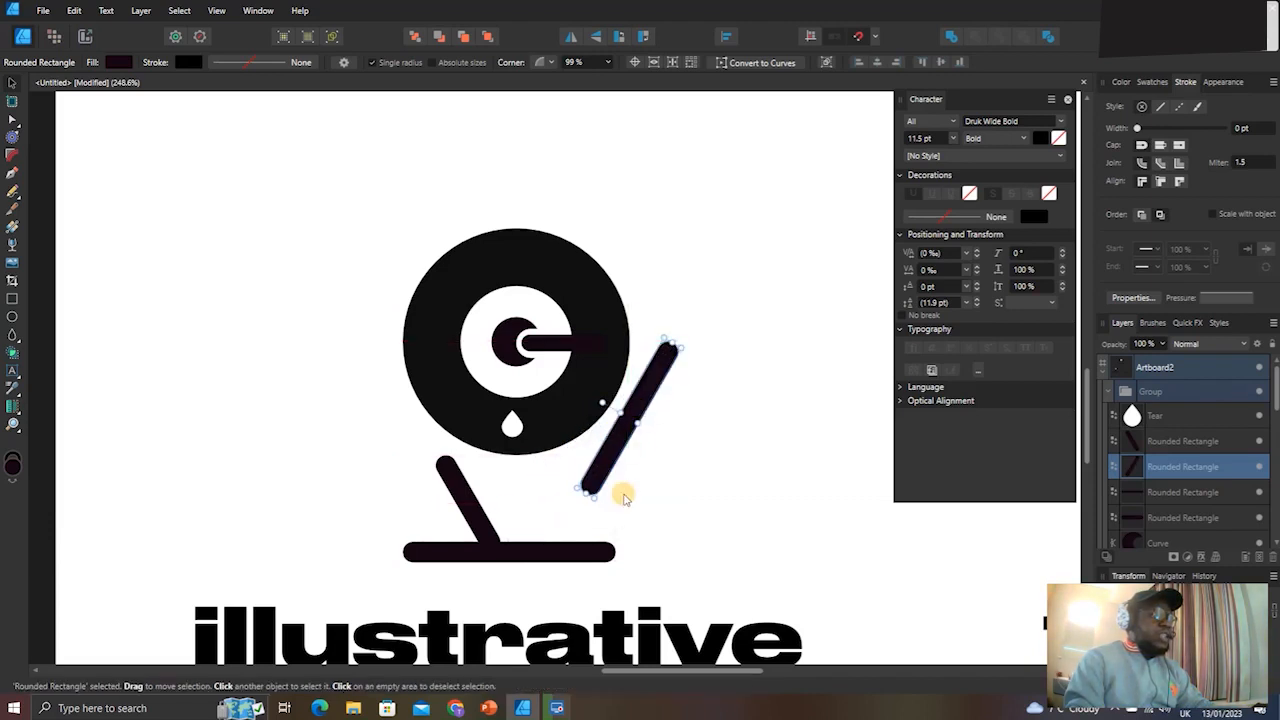
{"action": "left_click_drag", "start_coordinate": [596, 507], "coordinate": [560, 516]}
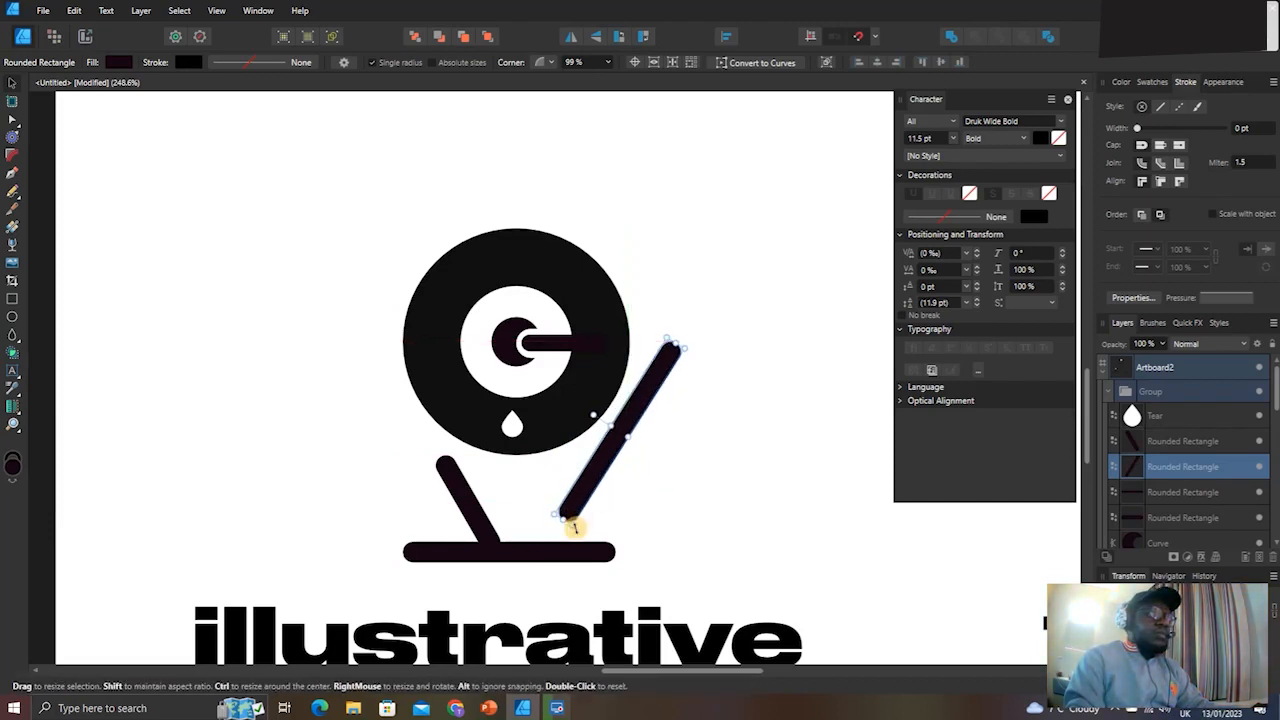
Replace the short left leg with a horizontally flipped copy of the long one, placed level on the circle's left side.
{"action": "left_click", "coordinate": [483, 518]}
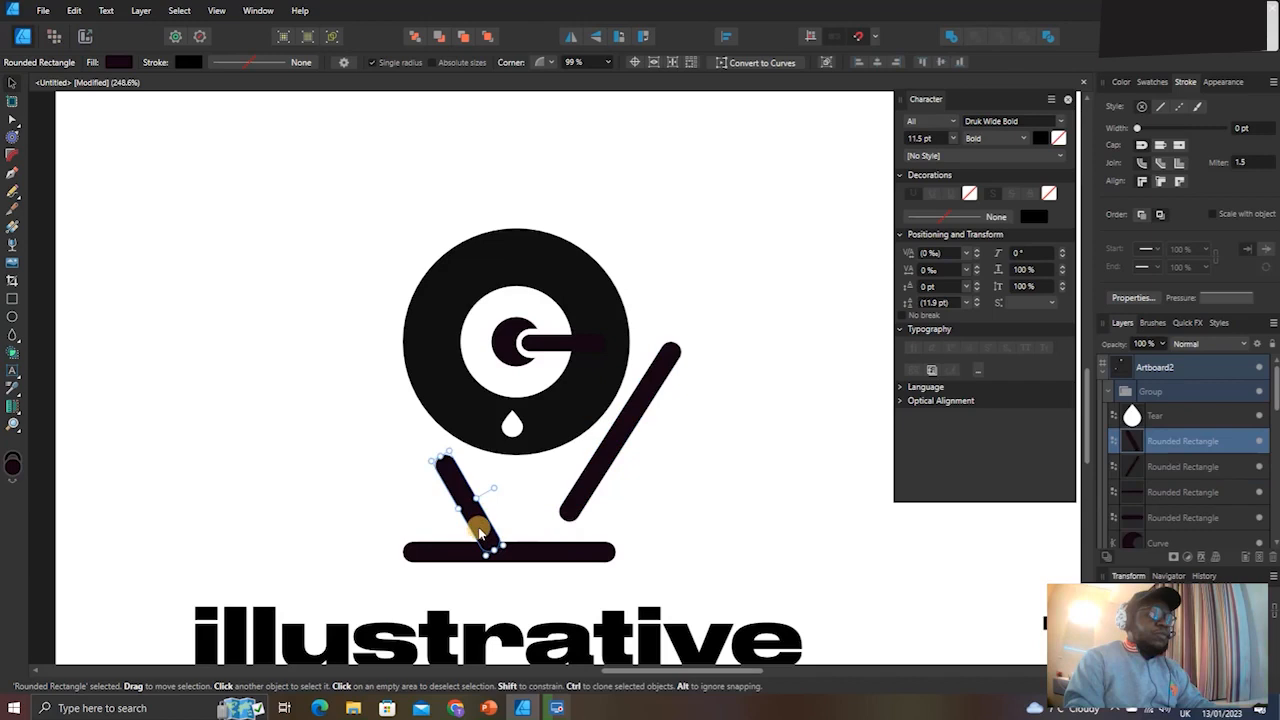
{"action": "left_click_drag", "start_coordinate": [480, 532], "coordinate": [428, 450]}
{"action": "left_click", "coordinate": [592, 474]}
{"action": "left_click_drag", "start_coordinate": [600, 457], "coordinate": [469, 457]}
{"action": "left_click", "coordinate": [571, 37]}
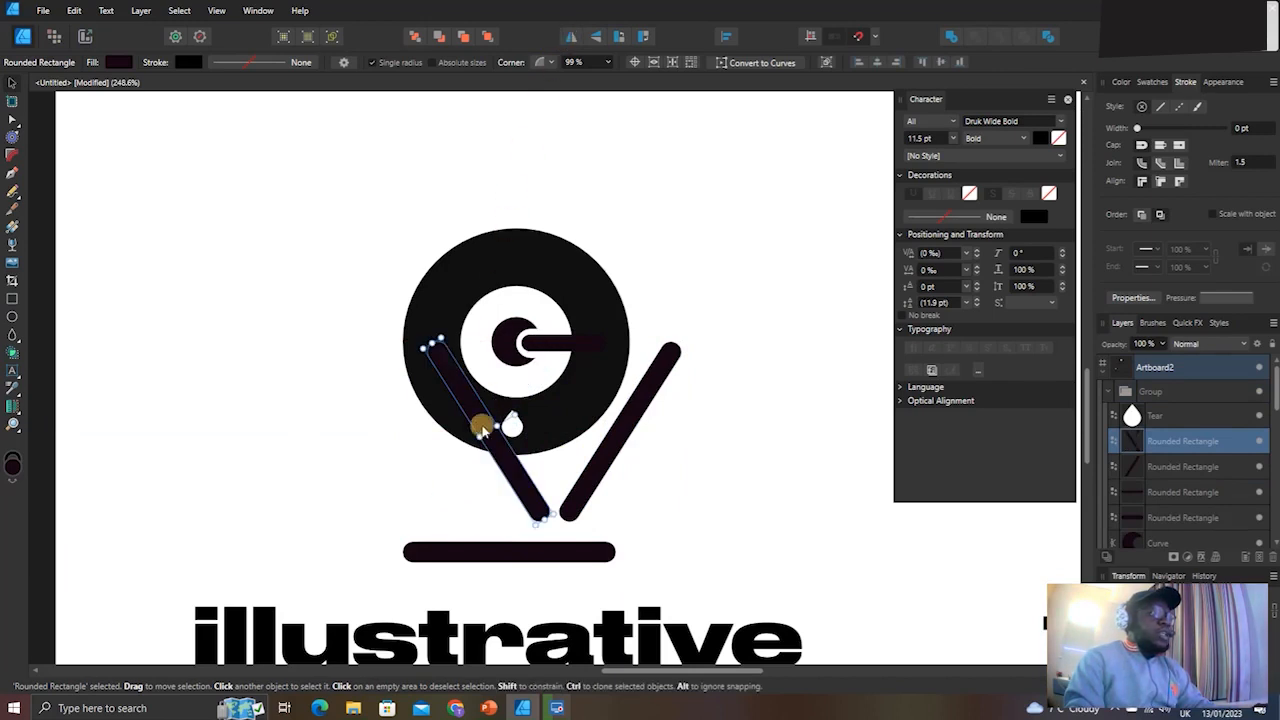
{"action": "left_click_drag", "start_coordinate": [509, 478], "coordinate": [426, 480]}
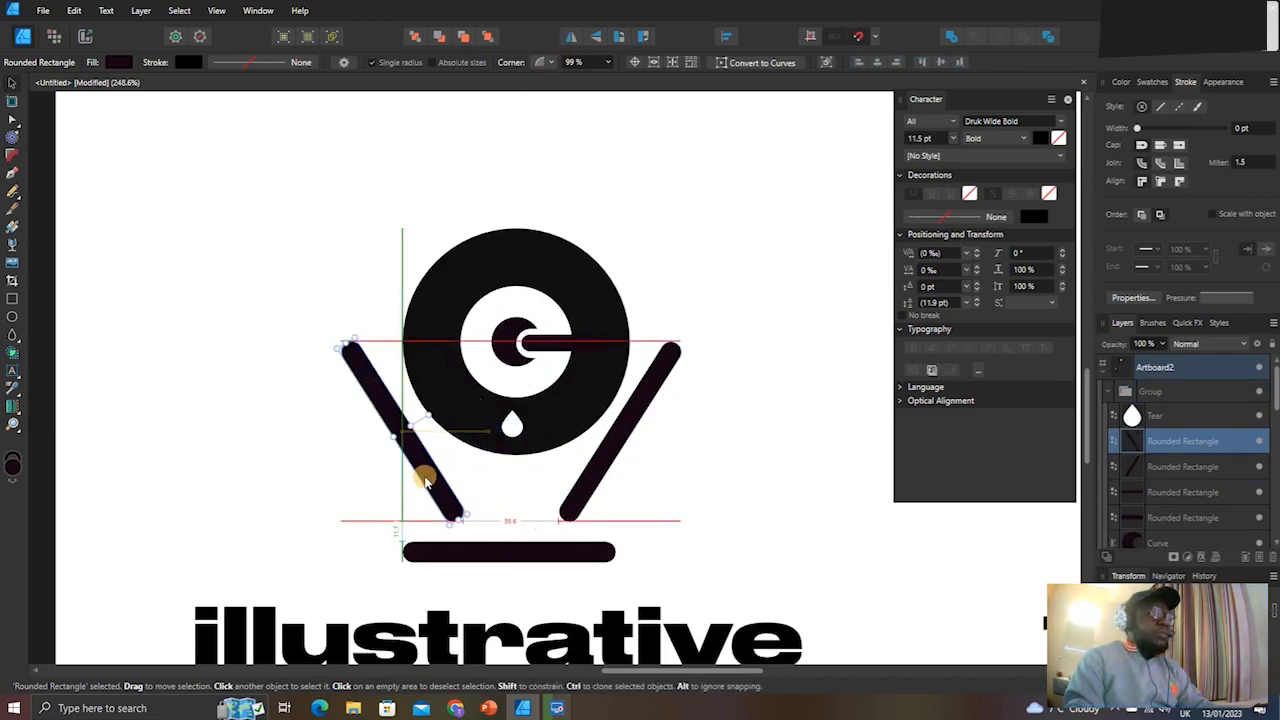
Enlarge the horizontal base bar slightly and centre it below the circle.
{"action": "left_click", "coordinate": [540, 553]}
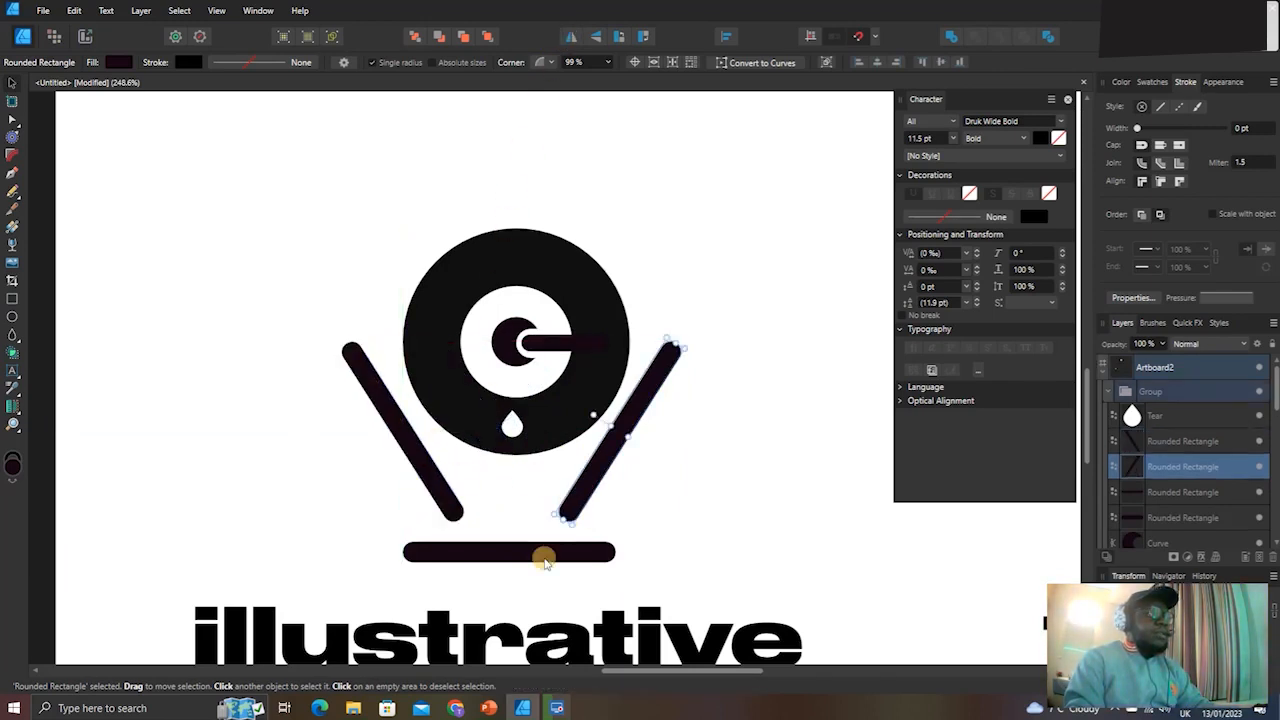
{"action": "left_click_drag", "start_coordinate": [532, 550], "coordinate": [637, 511]}
{"action": "left_click_drag", "start_coordinate": [515, 522], "coordinate": [552, 545]}
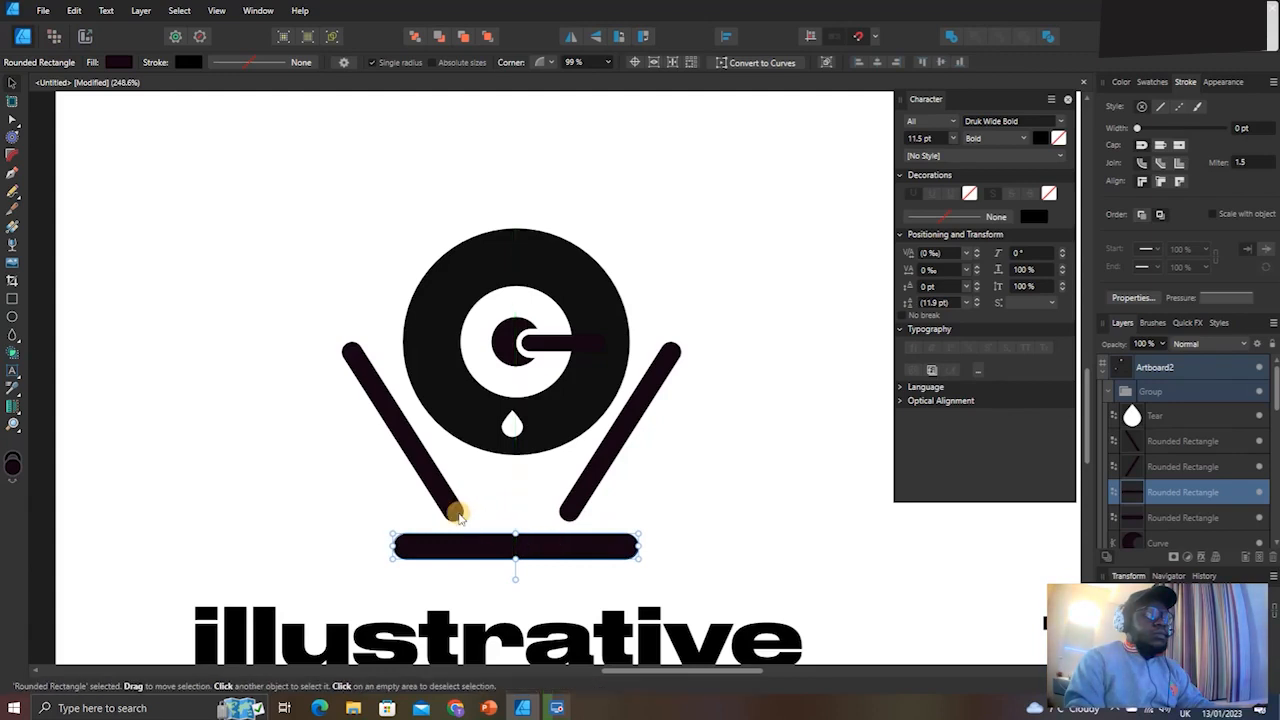
Extend the lower ends of both diagonal arms into the base bar and lengthen the right arm's upper end slightly.
{"action": "left_click", "coordinate": [451, 510]}
{"action": "left_click_drag", "start_coordinate": [453, 512], "coordinate": [476, 532]}
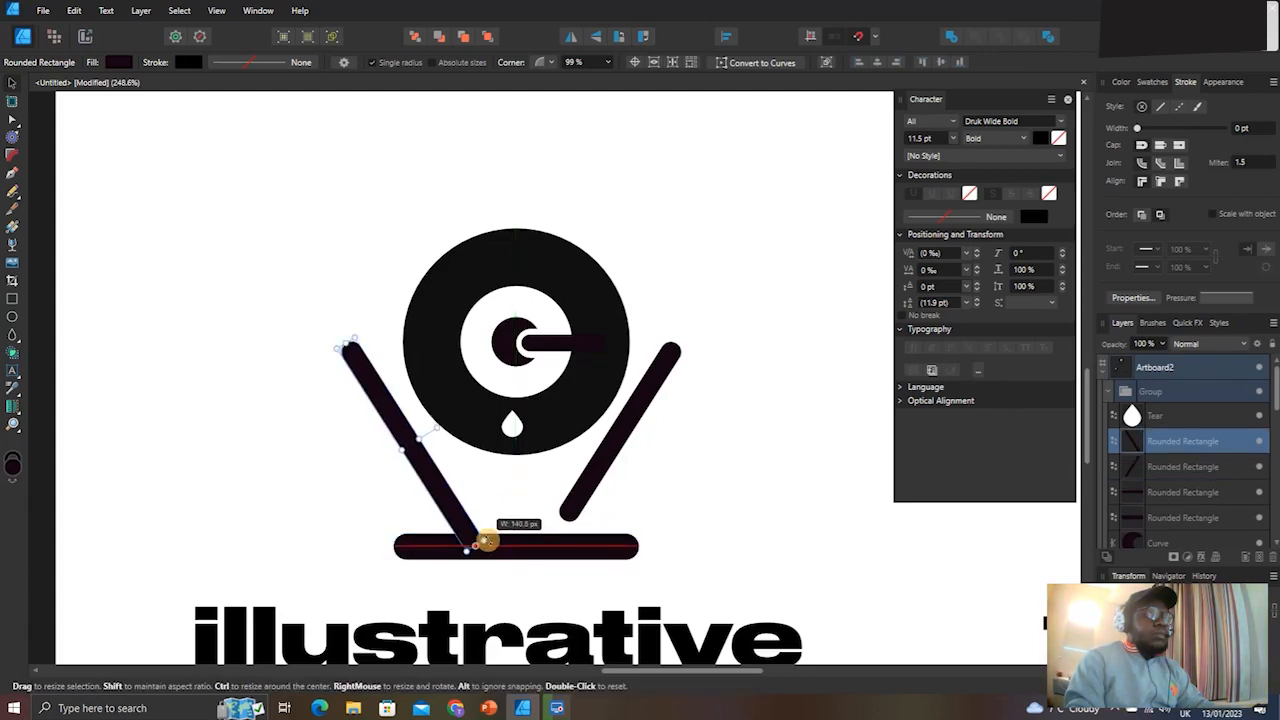
{"action": "left_click", "coordinate": [560, 519]}
{"action": "left_click_drag", "start_coordinate": [563, 518], "coordinate": [534, 545]}
{"action": "left_click_drag", "start_coordinate": [670, 347], "coordinate": [688, 335]}
{"action": "scroll", "coordinate": [566, 350], "scroll_direction": "down", "scroll_amount": 5}
{"action": "scroll", "coordinate": [568, 371], "scroll_direction": "up", "scroll_amount": 7}
{"action": "scroll", "coordinate": [534, 423], "scroll_direction": "down", "scroll_amount": 3}
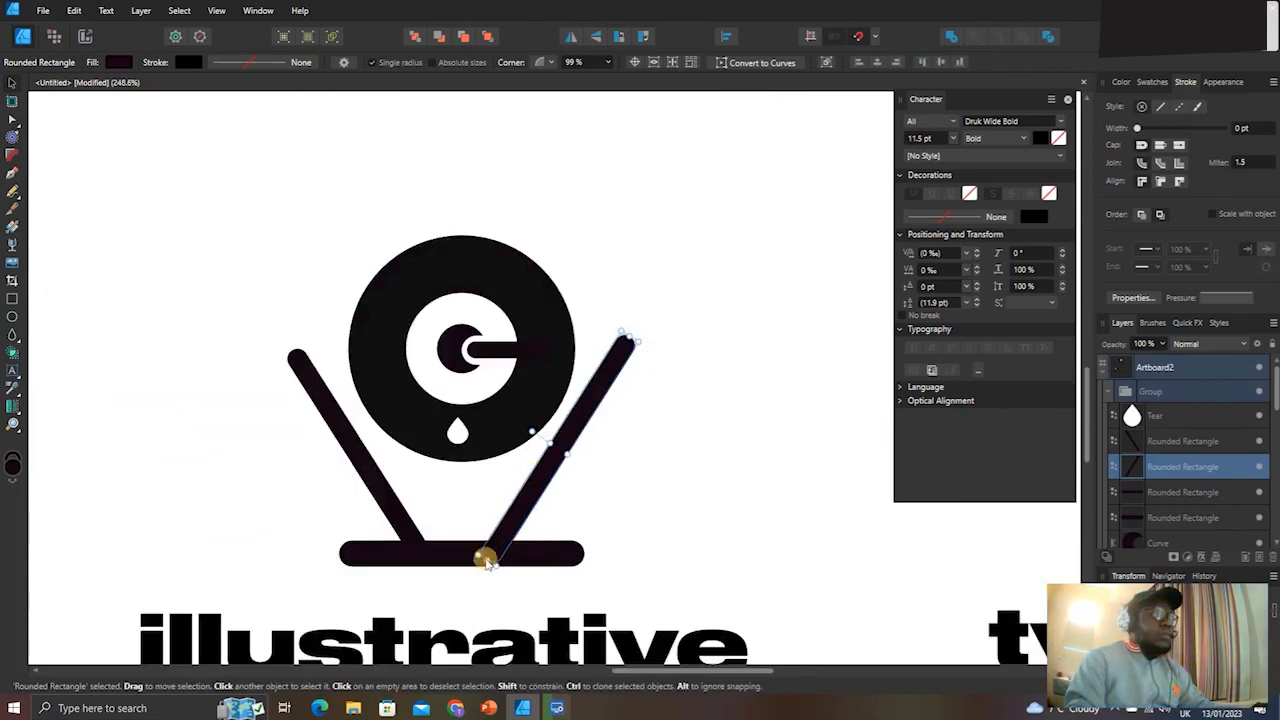
Delete the base bar and both diagonal arms, leaving only the circular emblem.
{"action": "left_click", "coordinate": [455, 560], "text": "shift"}
{"action": "left_click", "coordinate": [398, 532], "text": "shift"}
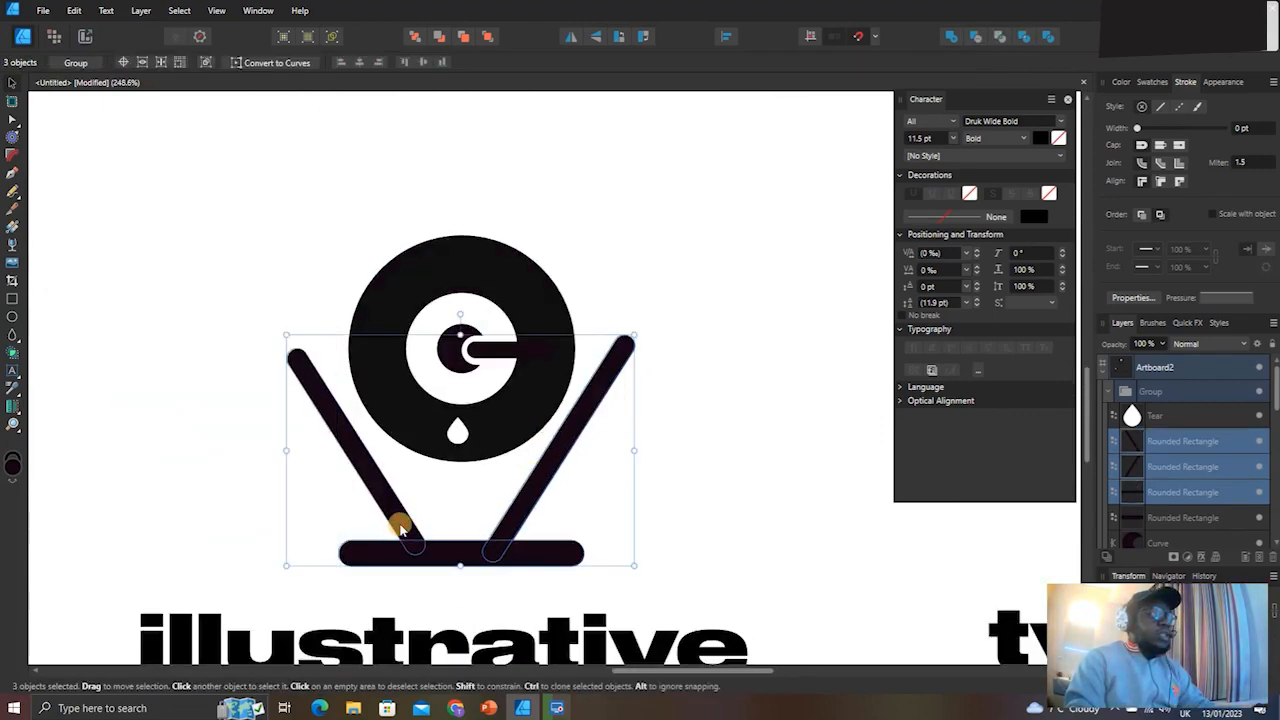
{"action": "key", "text": "Delete"}
{"action": "left_click", "coordinate": [360, 508]}
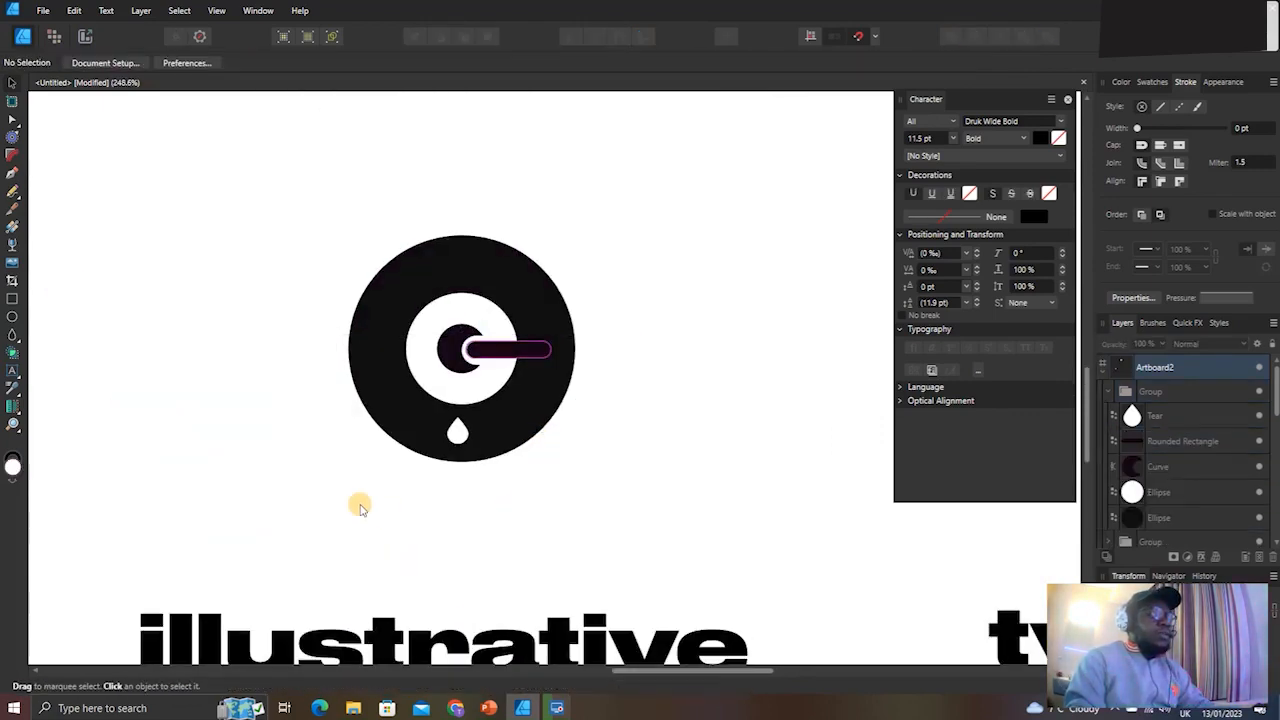
Add the letter "v" as artistic text in Druk Wide Bold and place it just below the circle.
{"action": "left_click", "coordinate": [16, 372]}
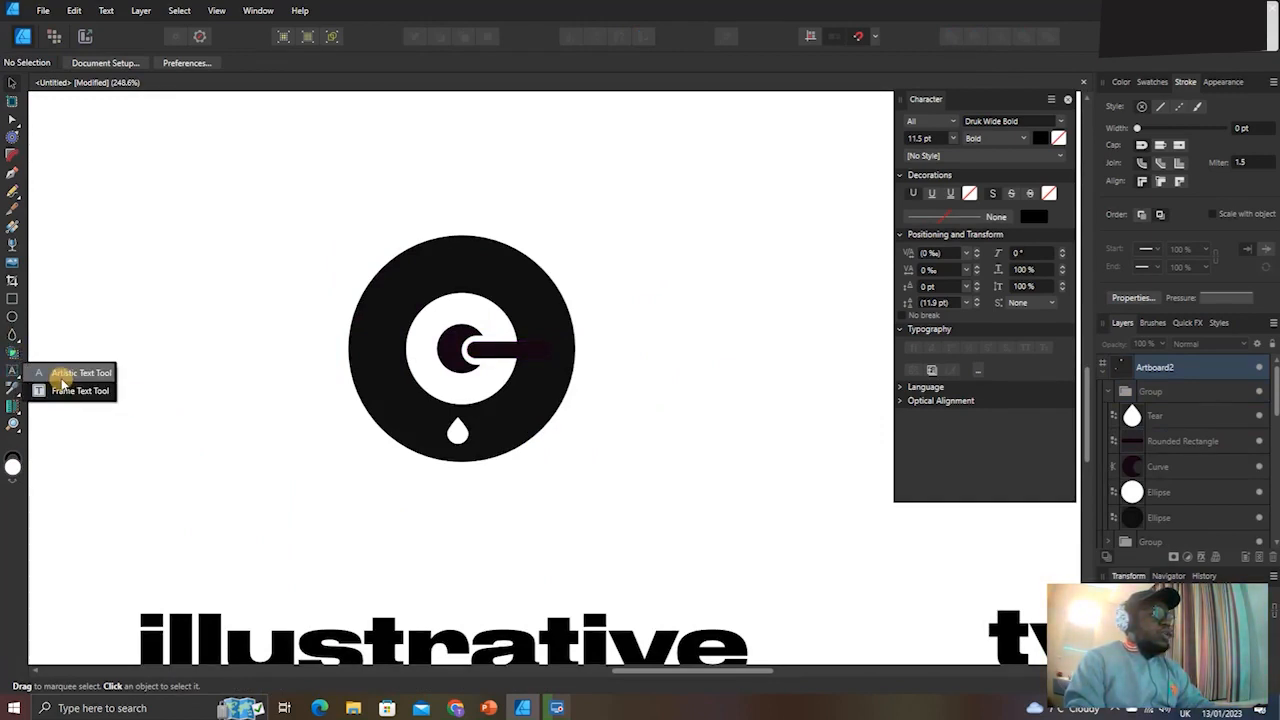
{"action": "left_click", "coordinate": [62, 380]}
{"action": "left_click_drag", "start_coordinate": [142, 240], "coordinate": [297, 403]}
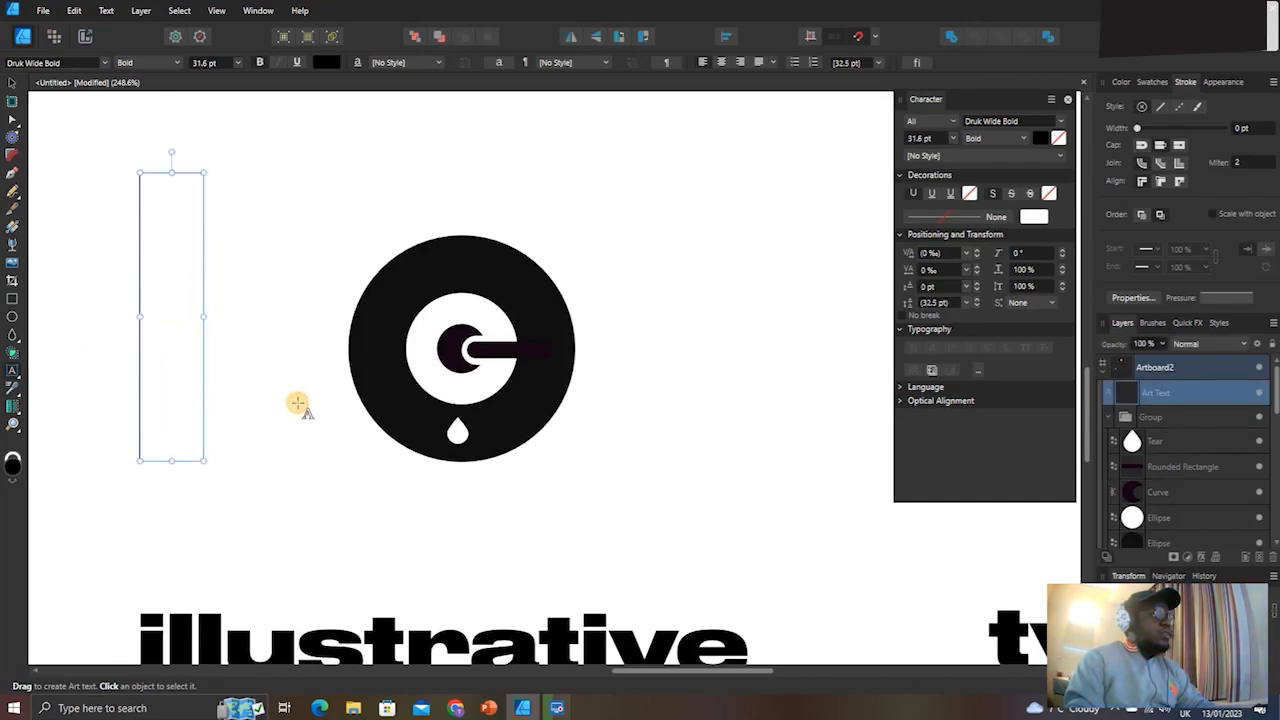
{"action": "type", "text": "V"}
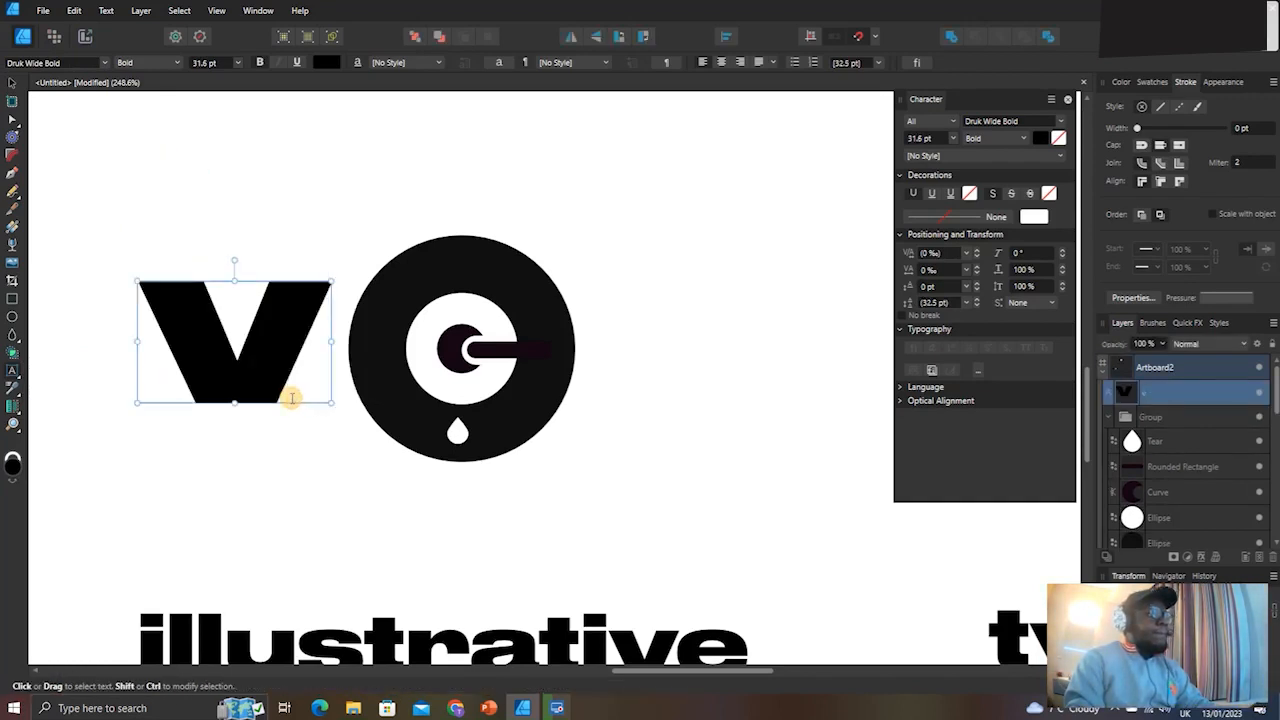
{"action": "left_click", "coordinate": [12, 82]}
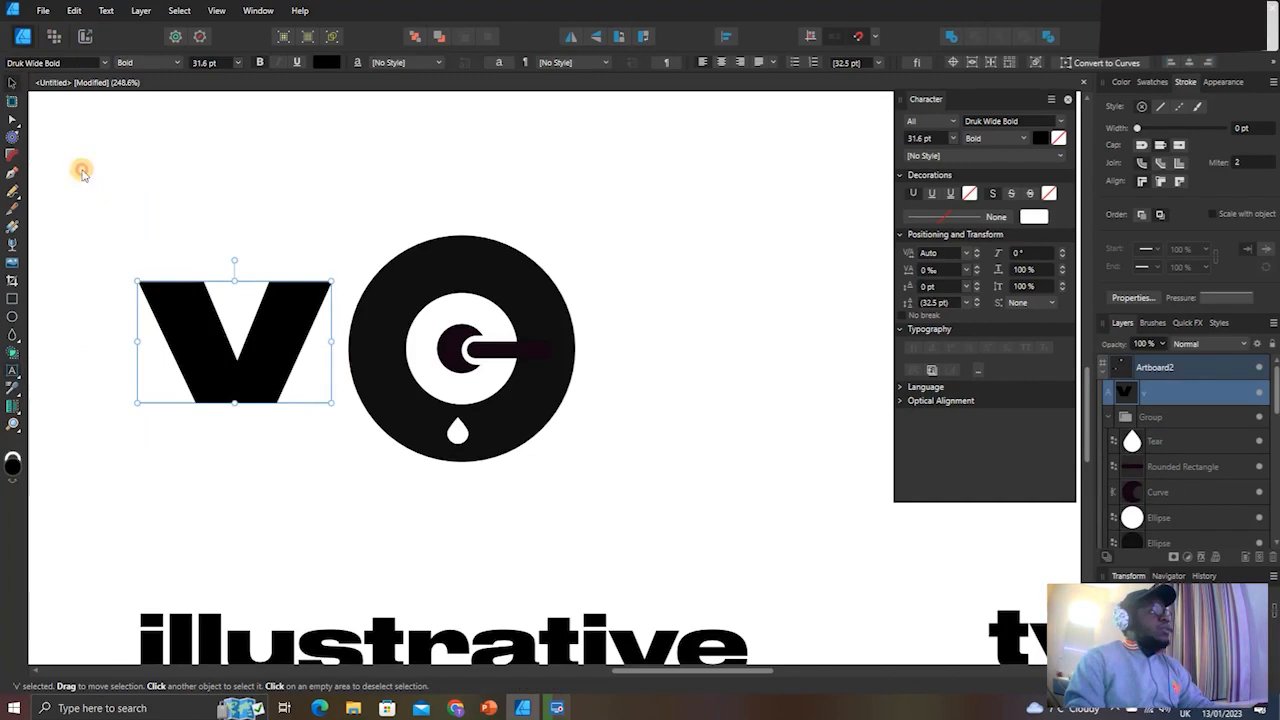
{"action": "left_click_drag", "start_coordinate": [263, 341], "coordinate": [557, 518]}
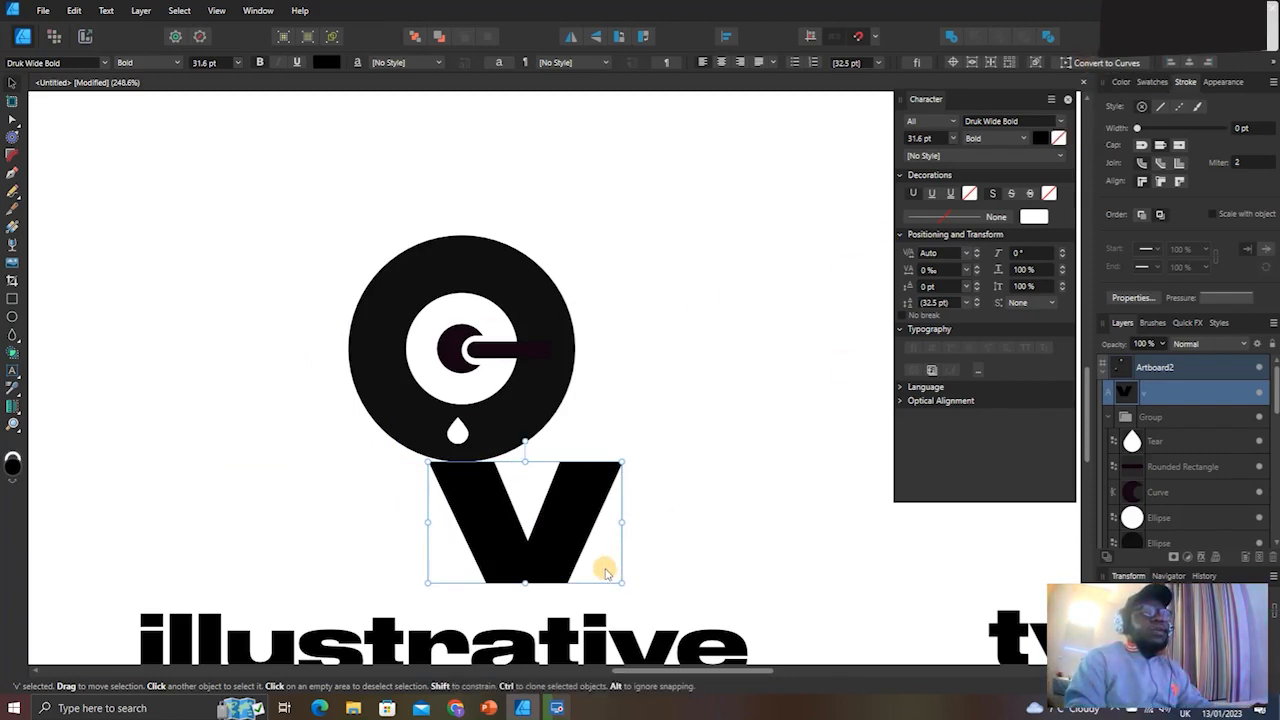
Convert the letter "v" to curves and centre it over the circle's lower edge around the teardrop.
{"action": "key", "text": "ctrl+Return"}
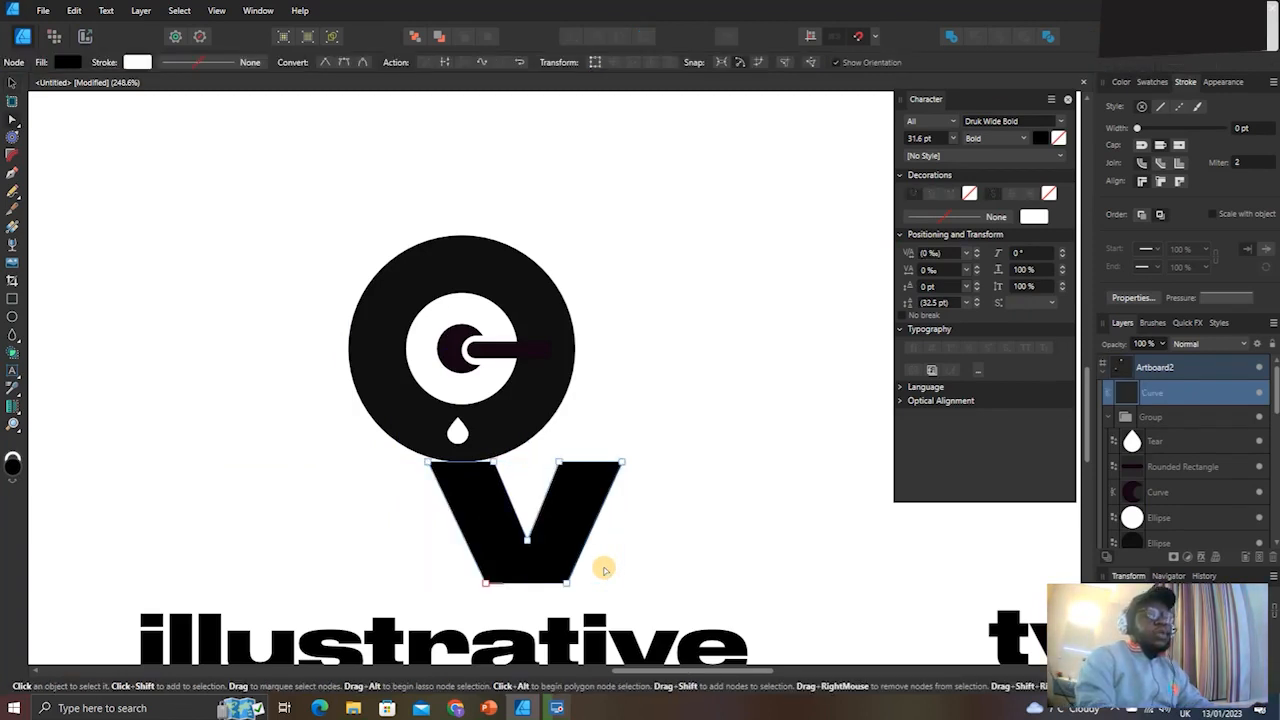
{"action": "left_click", "coordinate": [13, 86]}
{"action": "left_click_drag", "start_coordinate": [584, 523], "coordinate": [513, 493]}
Reshape the v's nodes by spreading both arm tops outward past the circle and lowering its base and inner corner.
{"action": "key", "text": "a"}
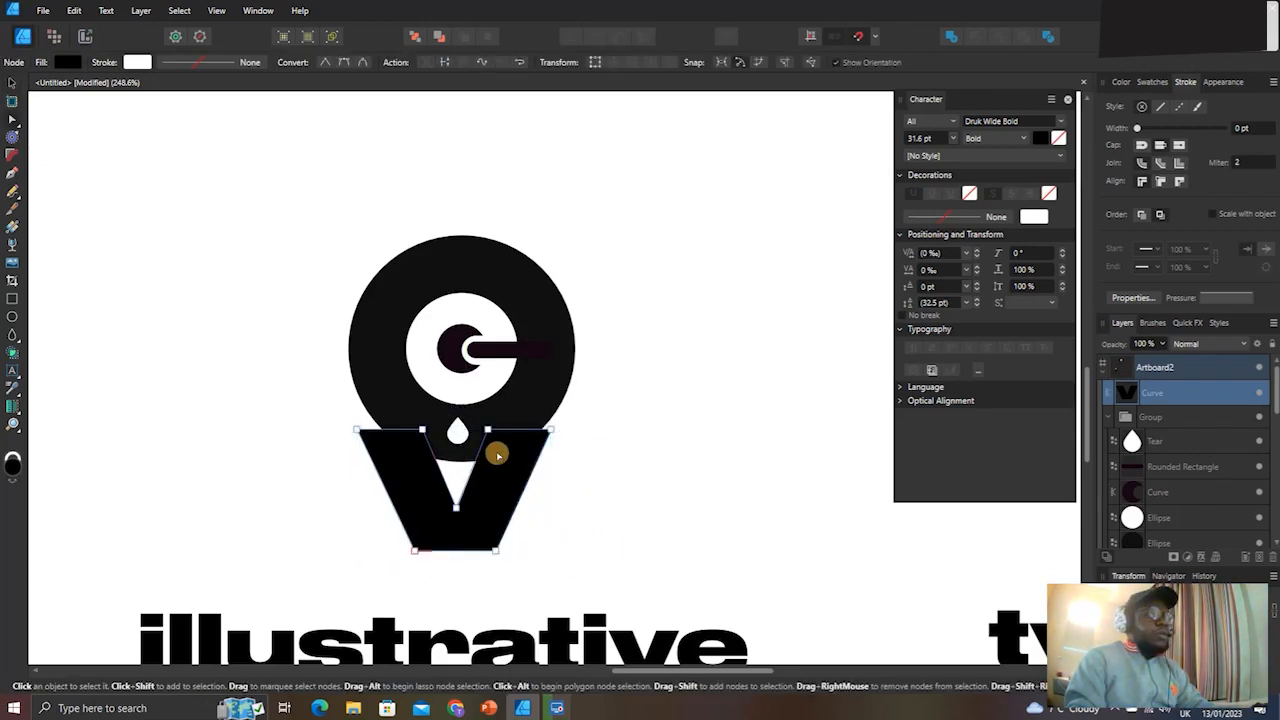
{"action": "left_click_drag", "start_coordinate": [474, 406], "coordinate": [597, 449]}
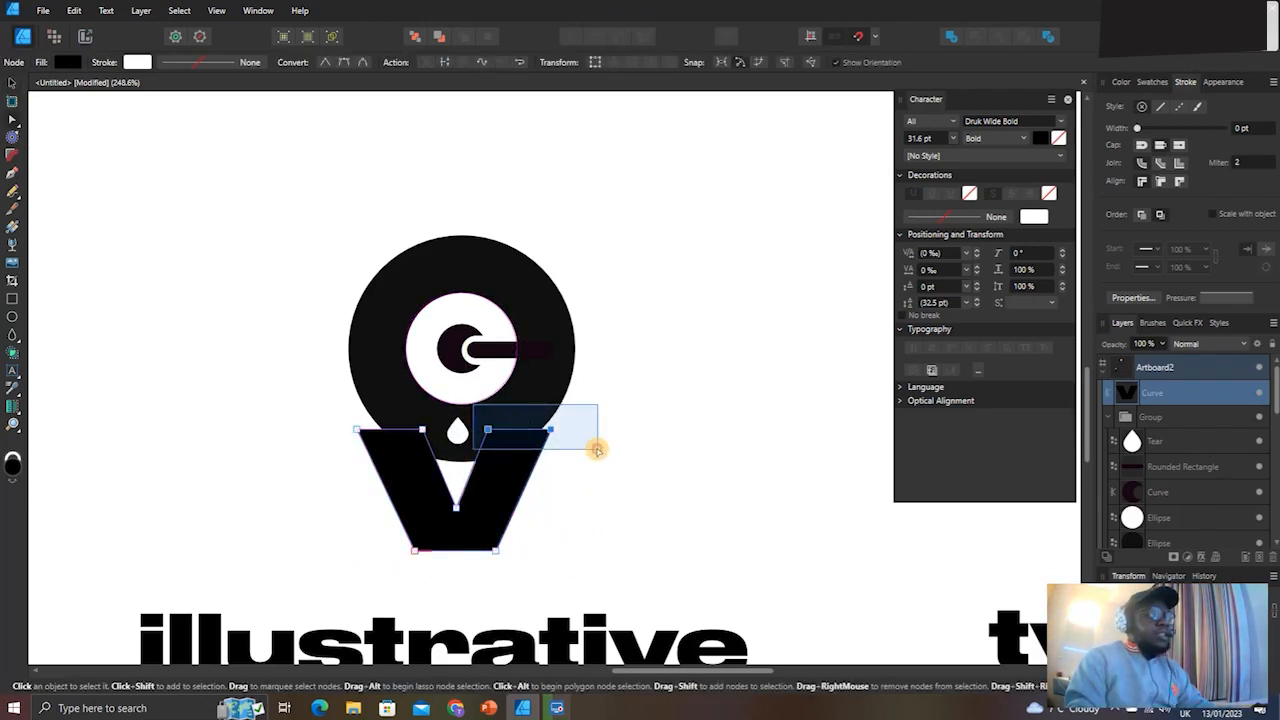
{"action": "left_click_drag", "start_coordinate": [489, 426], "coordinate": [586, 400]}
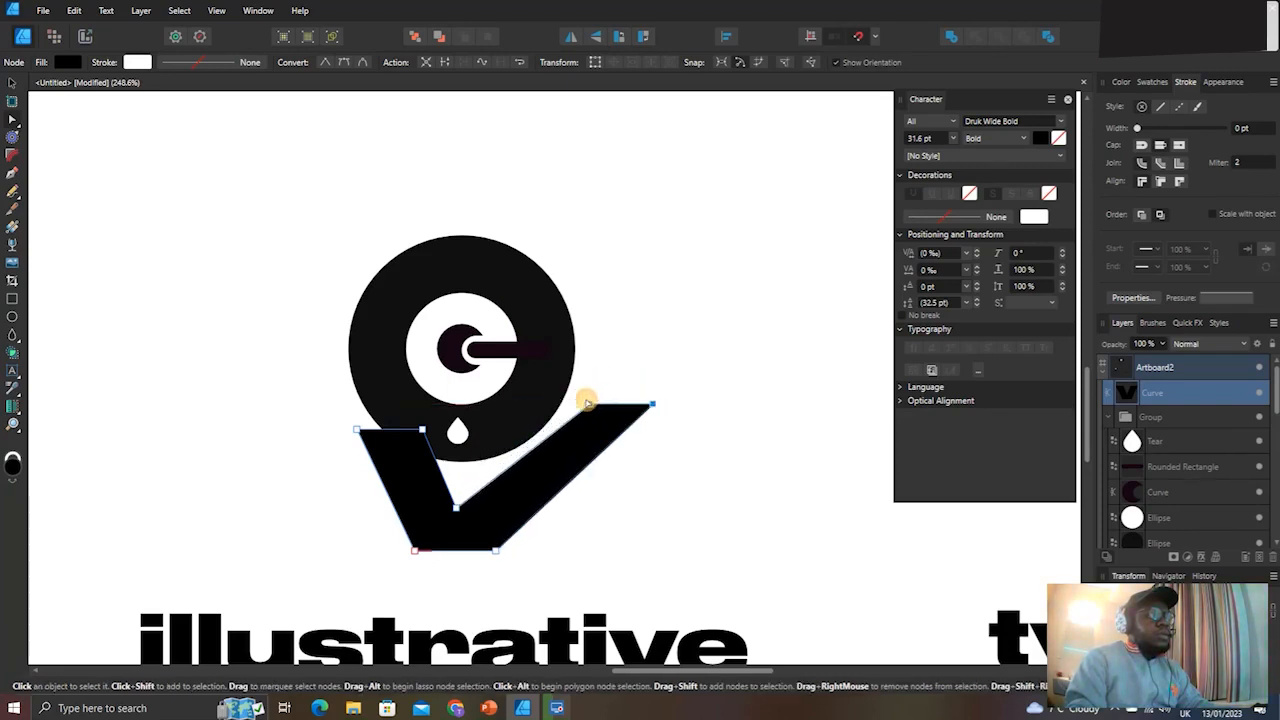
{"action": "left_click_drag", "start_coordinate": [308, 410], "coordinate": [344, 403]}
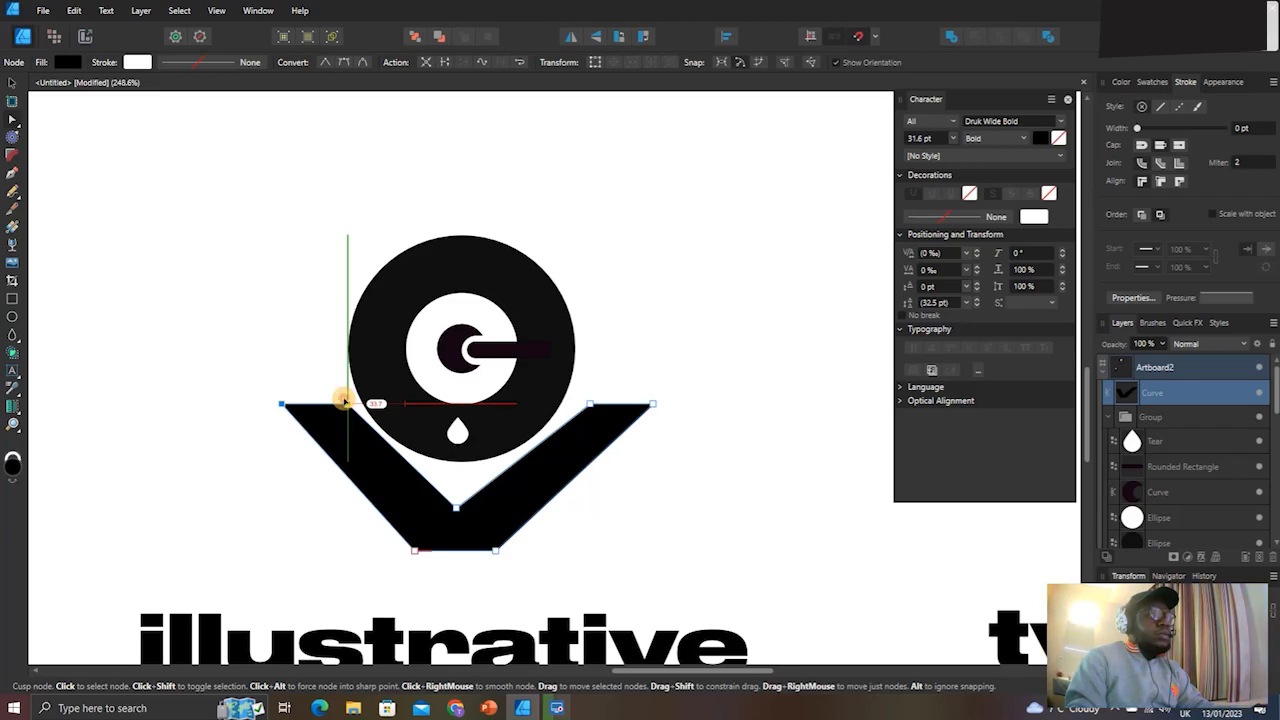
{"action": "left_click_drag", "start_coordinate": [343, 400], "coordinate": [343, 400]}
{"action": "left_click_drag", "start_coordinate": [367, 517], "coordinate": [491, 595]}
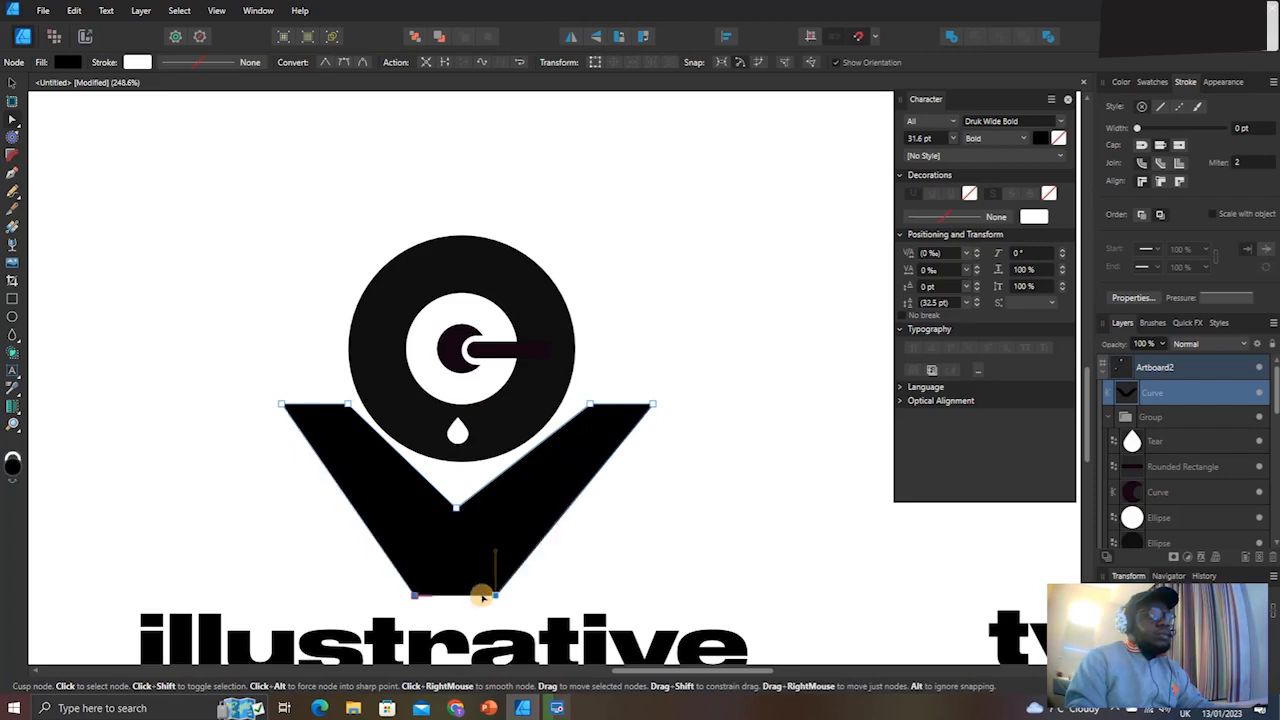
{"action": "left_click_drag", "start_coordinate": [404, 478], "coordinate": [471, 563]}
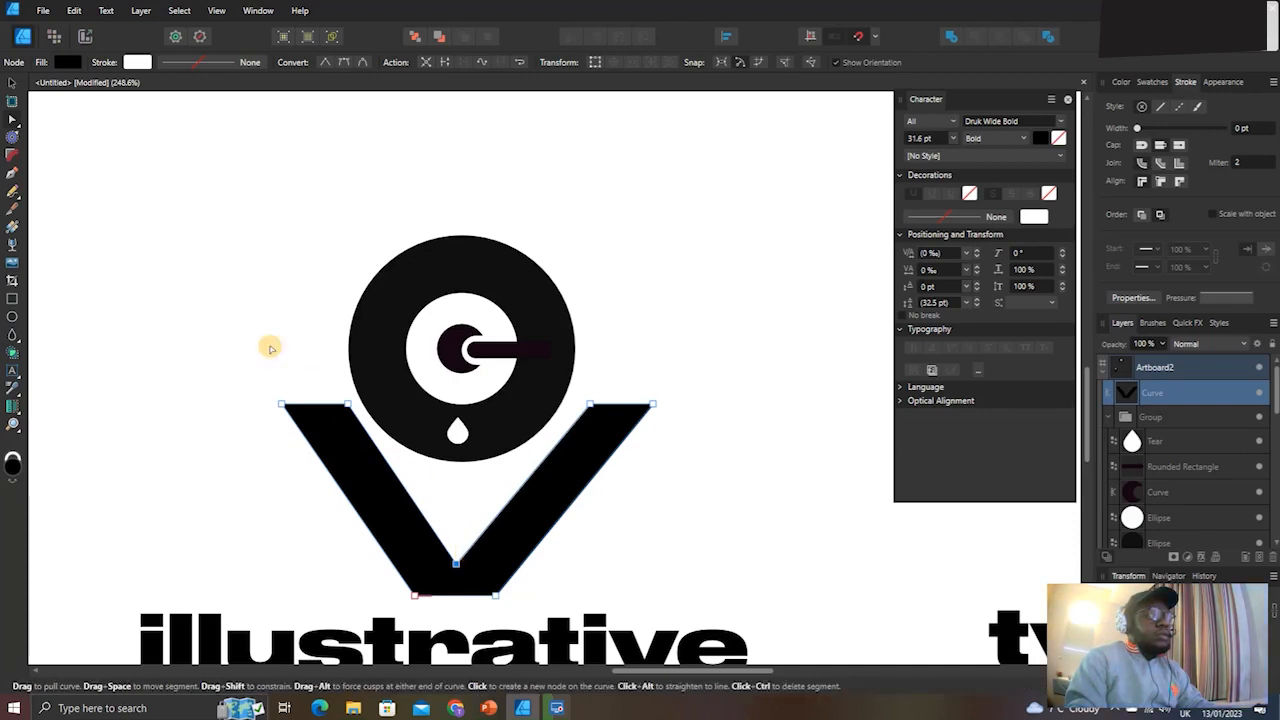
Widen the v shape and raise it so its two arms cradle the circle from below.
{"action": "left_click", "coordinate": [12, 87]}
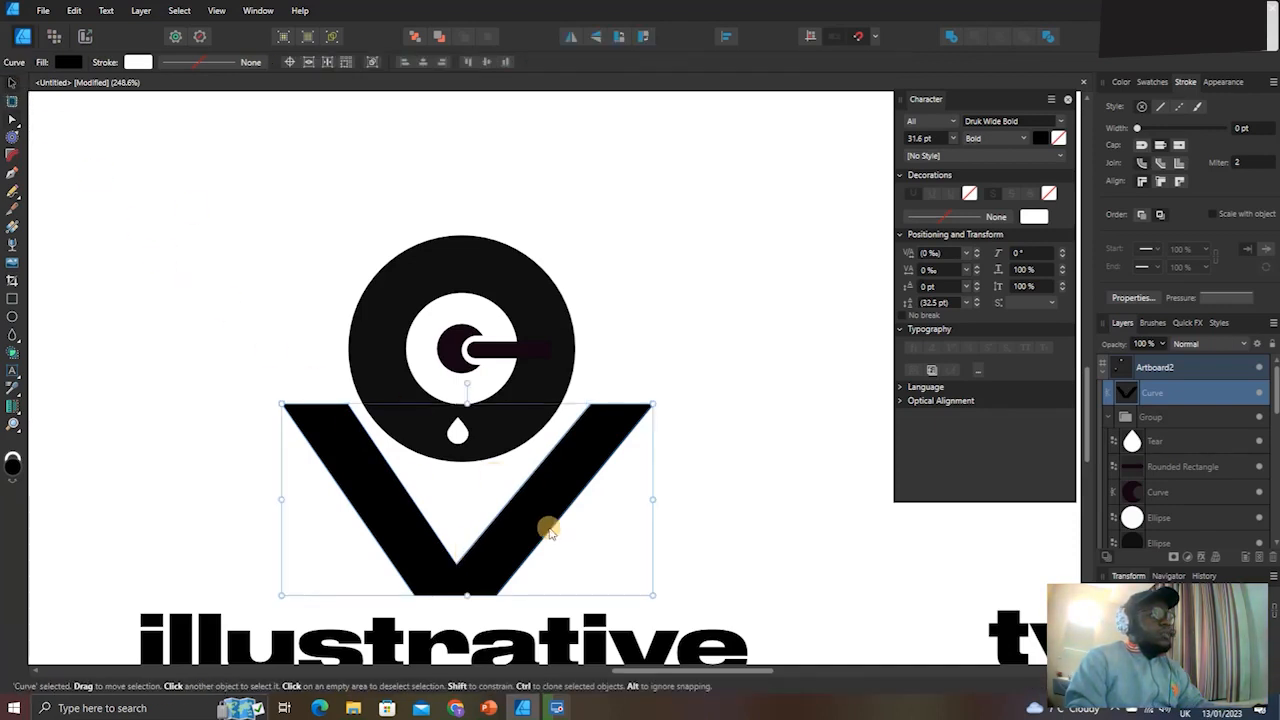
{"action": "left_click_drag", "start_coordinate": [549, 532], "coordinate": [549, 509]}
{"action": "left_click_drag", "start_coordinate": [651, 477], "coordinate": [696, 488]}
{"action": "left_click_drag", "start_coordinate": [549, 481], "coordinate": [555, 460]}
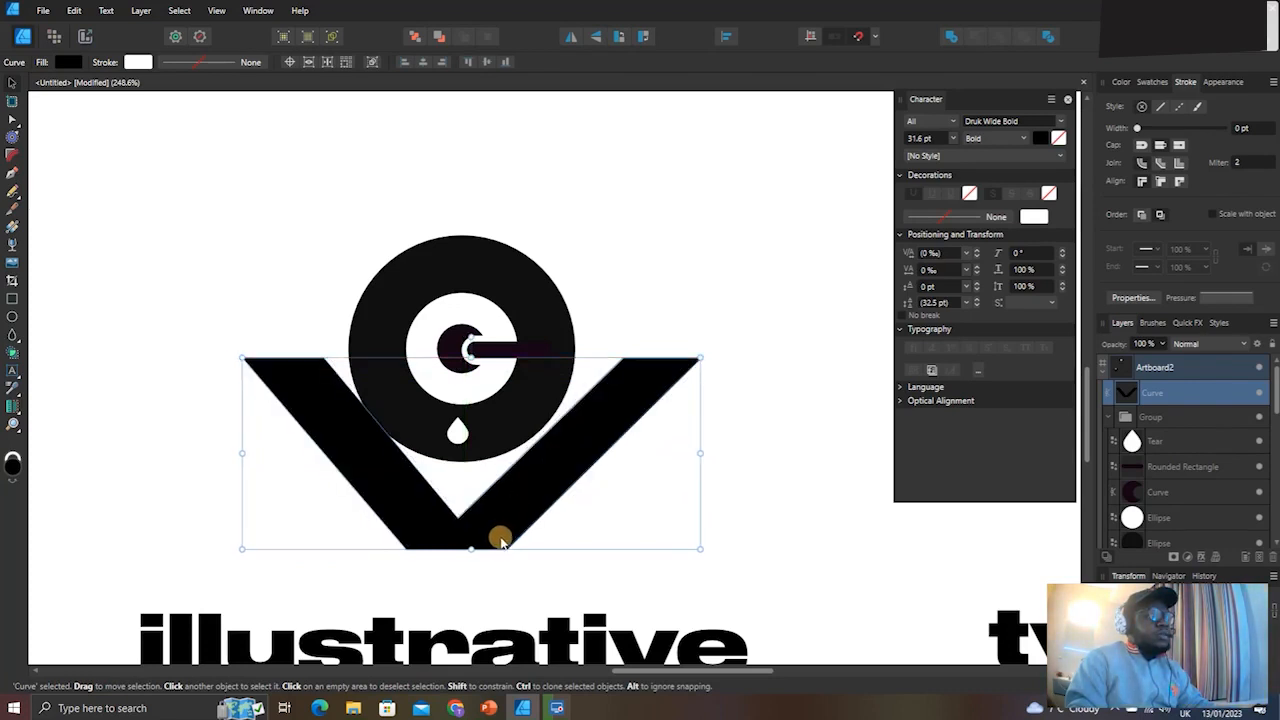
Stretch the v shape taller from its base and nudge it slightly left beneath the circle.
{"action": "left_click_drag", "start_coordinate": [471, 548], "coordinate": [470, 578]}
{"action": "left_click_drag", "start_coordinate": [505, 535], "coordinate": [501, 535]}
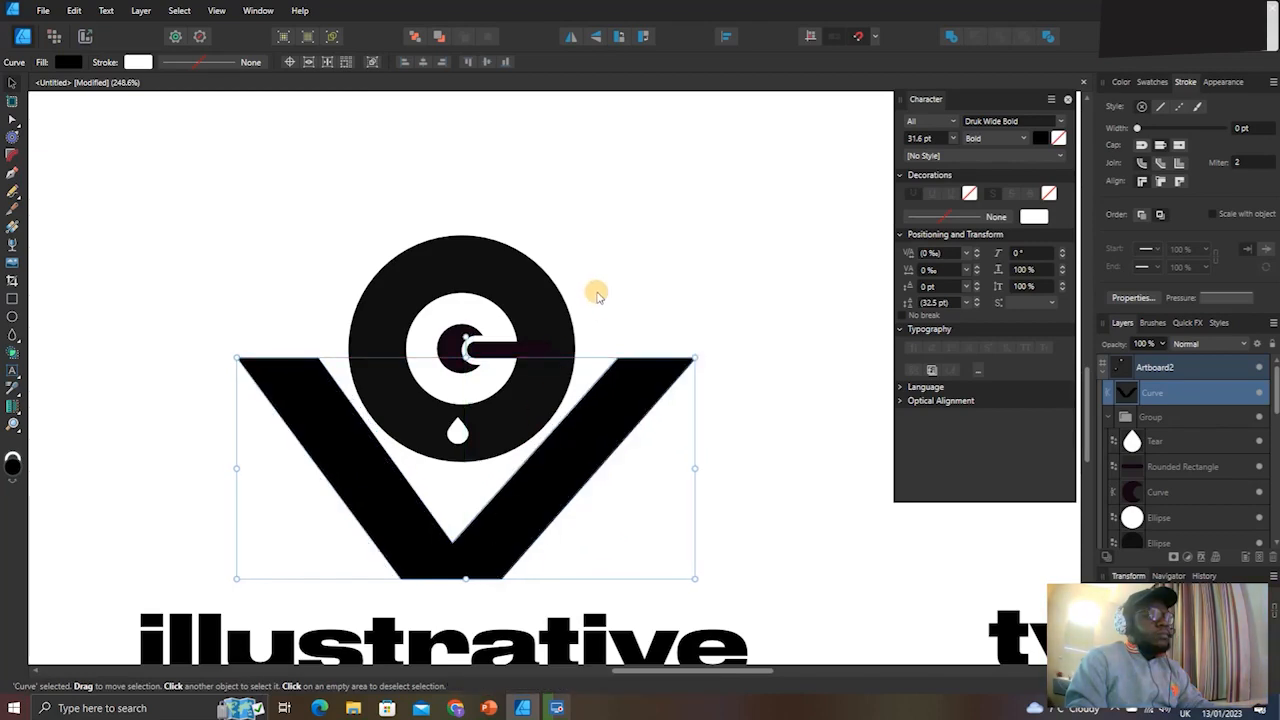
{"action": "left_click", "coordinate": [594, 289]}
{"action": "scroll", "coordinate": [594, 289], "scroll_direction": "down", "scroll_amount": 4}
{"action": "scroll", "coordinate": [594, 300], "scroll_direction": "up", "scroll_amount": 4}
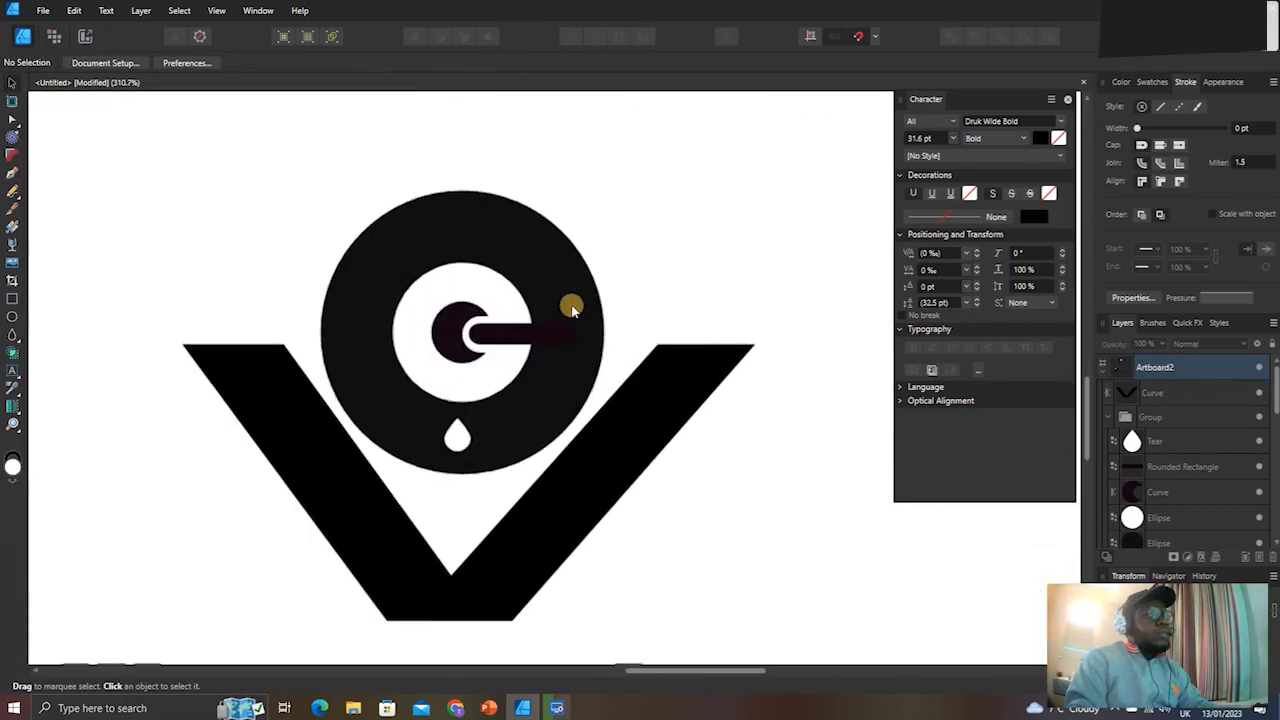
Reshape the v's upper nodes so both arms are slimmer and open wider on each side of the circle.
{"action": "left_click", "coordinate": [520, 522]}
{"action": "key", "text": "a"}
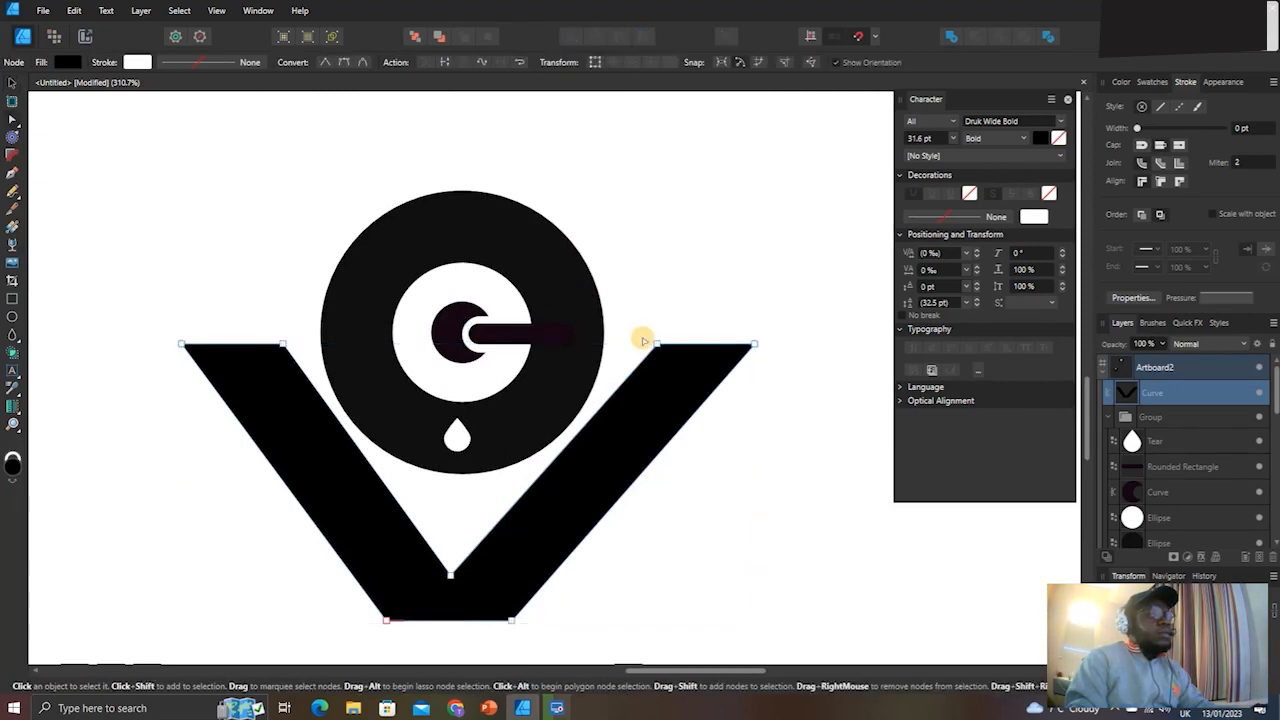
{"action": "left_click_drag", "start_coordinate": [638, 313], "coordinate": [661, 350]}
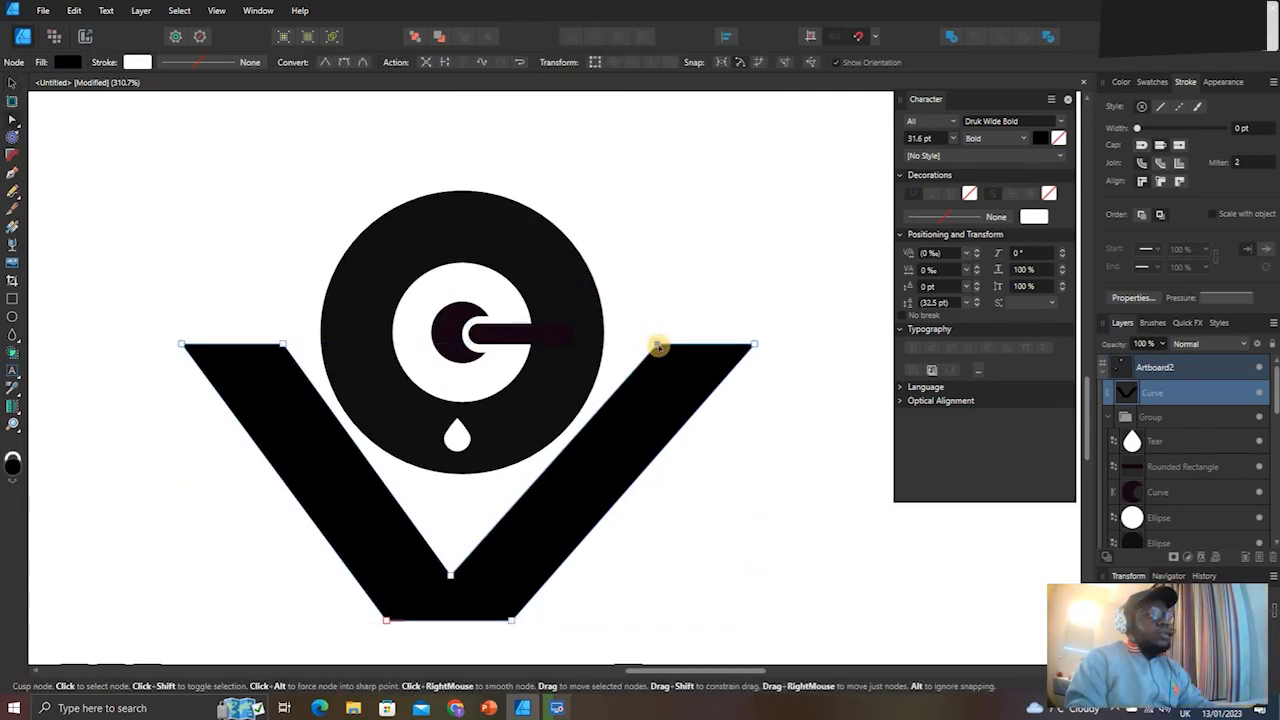
{"action": "left_click_drag", "start_coordinate": [408, 549], "coordinate": [472, 598]}
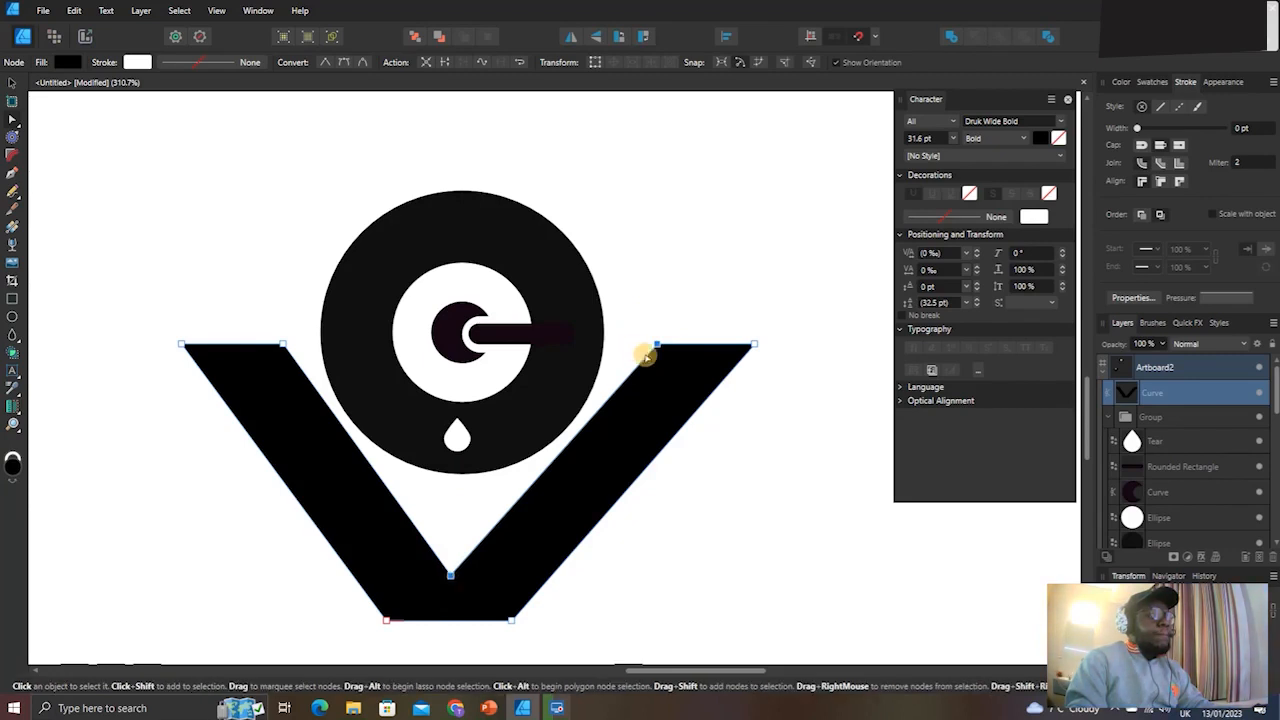
{"action": "left_click", "coordinate": [657, 345]}
{"action": "left_click_drag", "start_coordinate": [657, 345], "coordinate": [773, 345]}
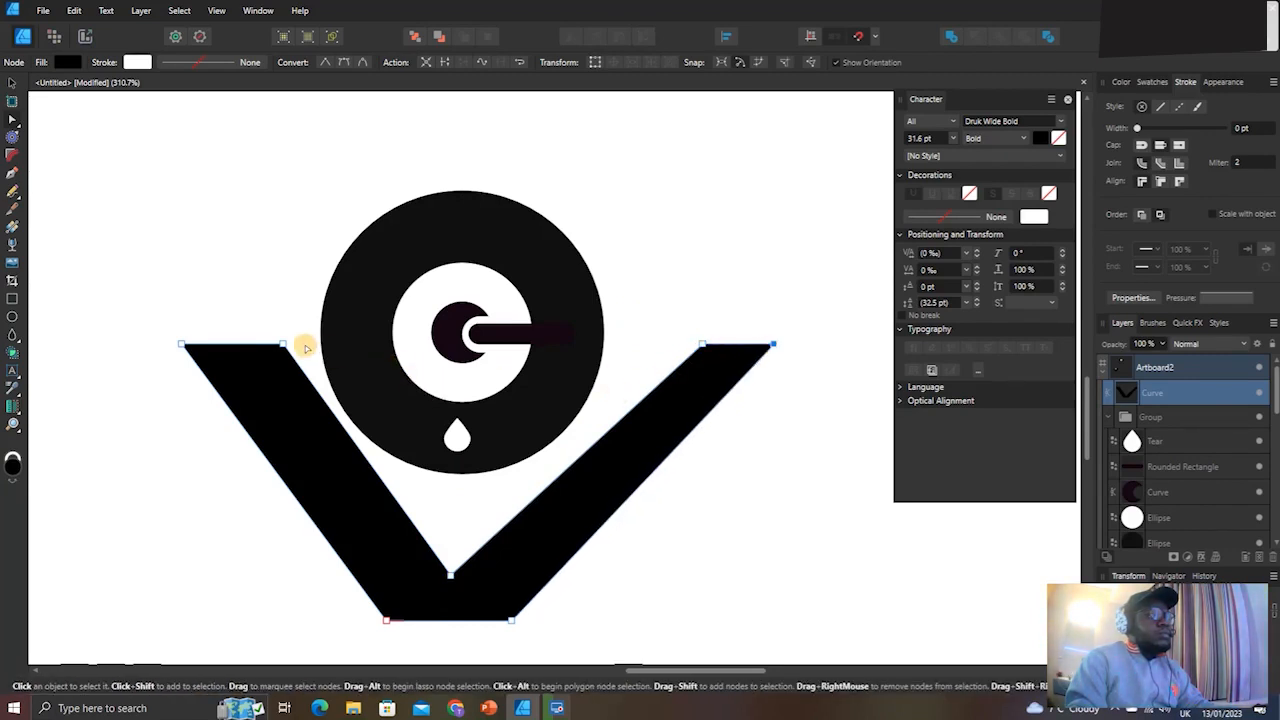
{"action": "left_click_drag", "start_coordinate": [281, 347], "coordinate": [246, 356]}
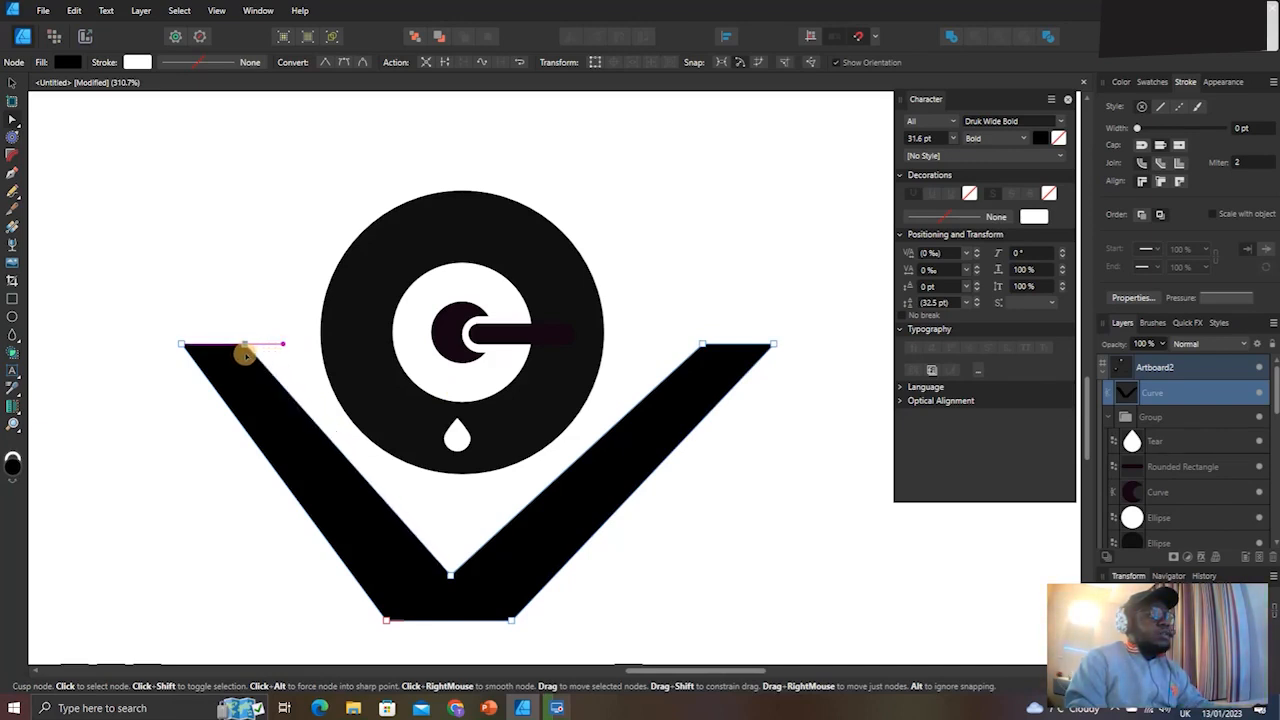
{"action": "scroll", "coordinate": [325, 500], "scroll_direction": "down", "scroll_amount": 2}
{"action": "left_click_drag", "start_coordinate": [337, 507], "coordinate": [547, 532]}
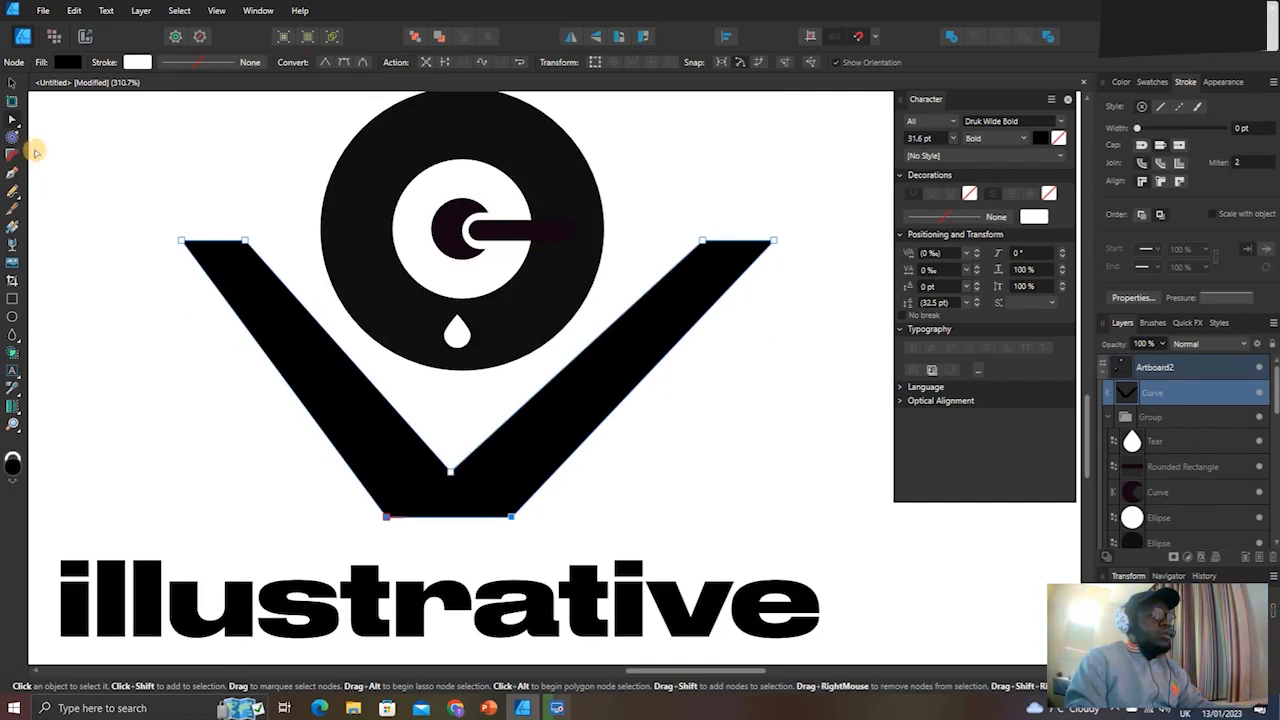
{"action": "left_click", "coordinate": [15, 85]}
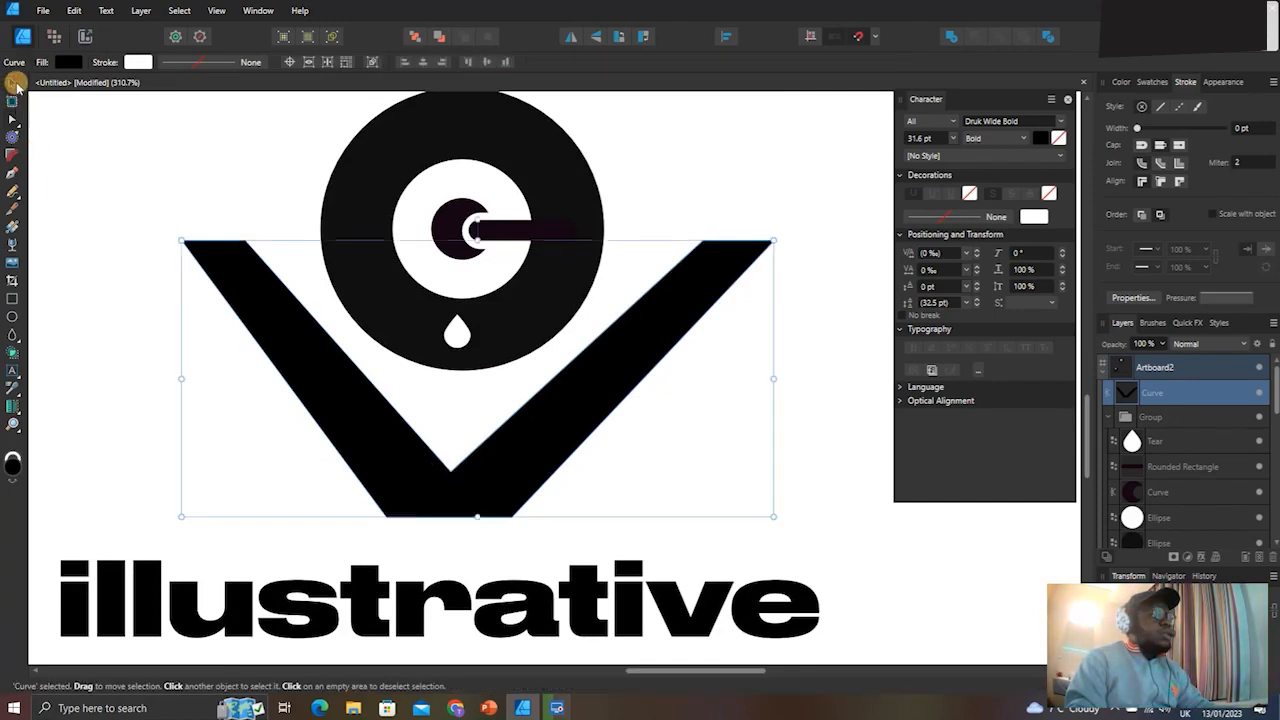
Draw a long, thin black rectangle across the base of the v and round its corners to 32%.
{"action": "left_click", "coordinate": [11, 299]}
{"action": "left_click_drag", "start_coordinate": [221, 538], "coordinate": [651, 500]}
{"action": "left_click", "coordinate": [80, 63]}
{"action": "left_click_drag", "start_coordinate": [116, 182], "coordinate": [75, 165]}
{"action": "left_click", "coordinate": [522, 62]}
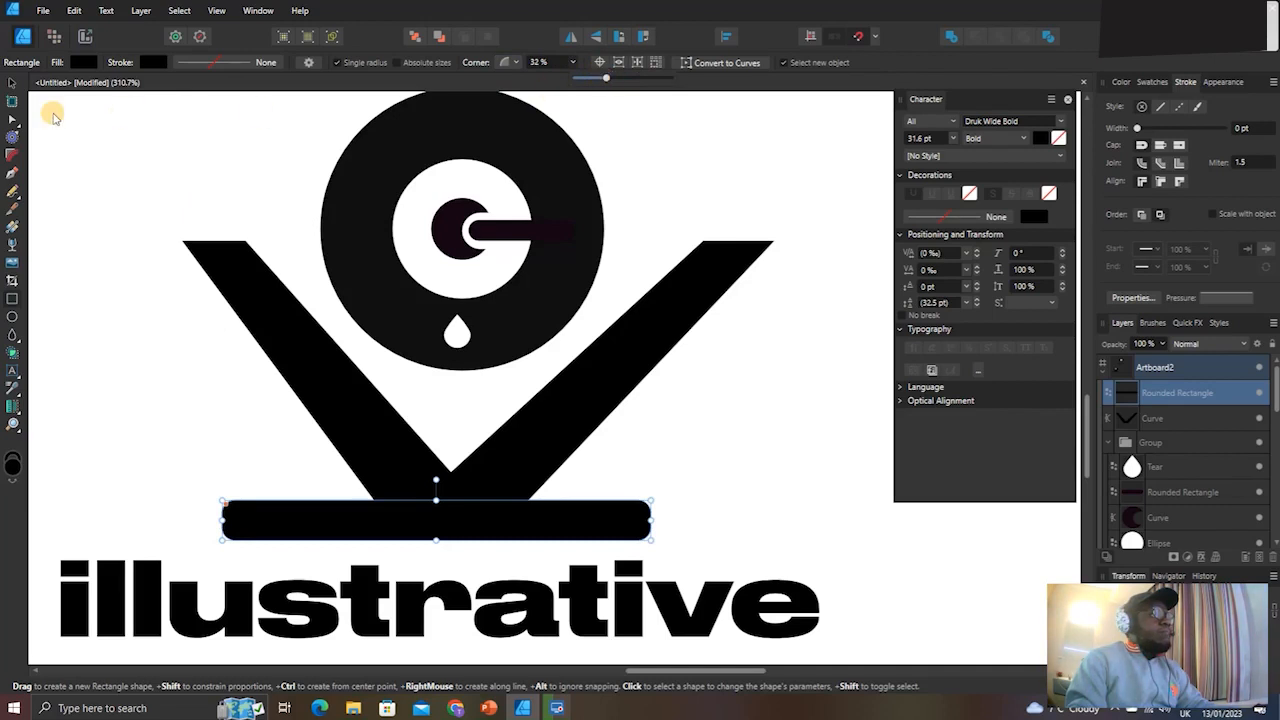
Centre the rounded bar beneath the v and raise the v to leave a small gap above it.
{"action": "left_click", "coordinate": [12, 82]}
{"action": "left_click_drag", "start_coordinate": [480, 505], "coordinate": [494, 541]}
{"action": "left_click_drag", "start_coordinate": [455, 490], "coordinate": [462, 470]}
{"action": "mouse_move", "coordinate": [467, 536]}
{"action": "left_mouse_down"}
{"action": "mouse_move", "coordinate": [457, 515]}
{"action": "mouse_move", "coordinate": [484, 530]}
{"action": "left_mouse_up"}
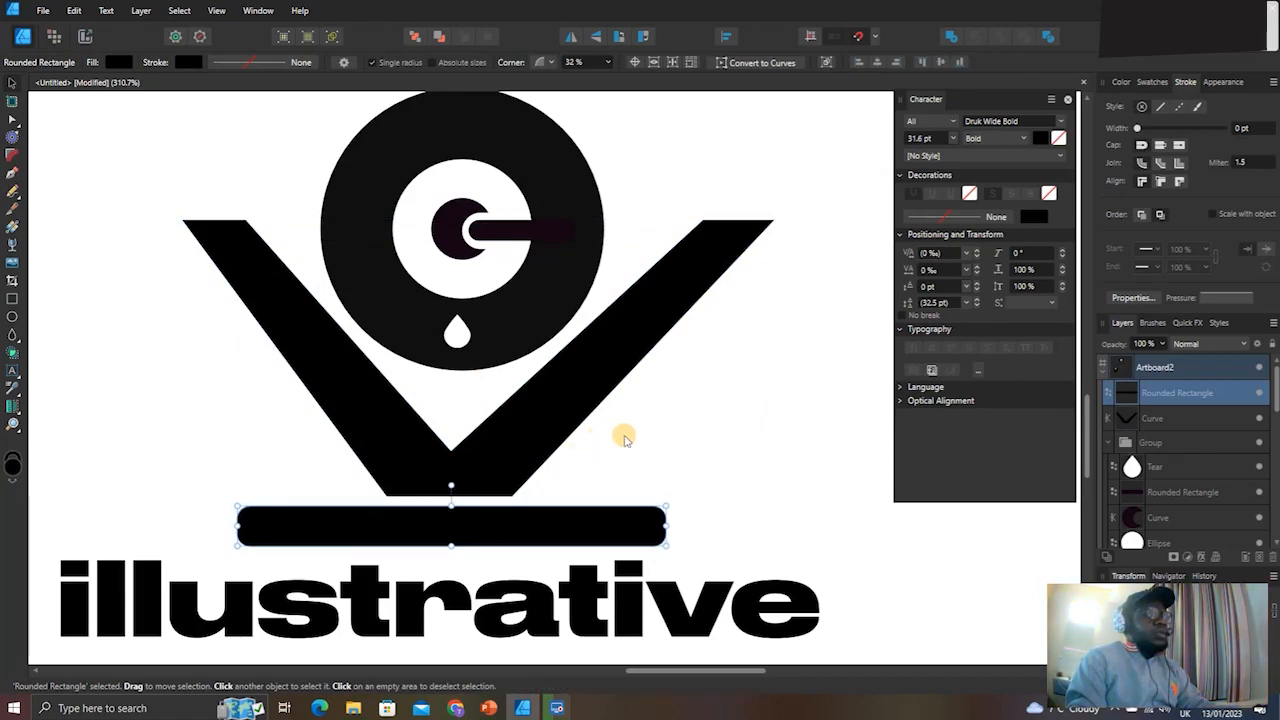
{"action": "left_click", "coordinate": [640, 434]}
{"action": "scroll", "coordinate": [640, 434], "scroll_direction": "down", "scroll_amount": 5}
{"action": "scroll", "coordinate": [603, 390], "scroll_direction": "up", "scroll_amount": 4}
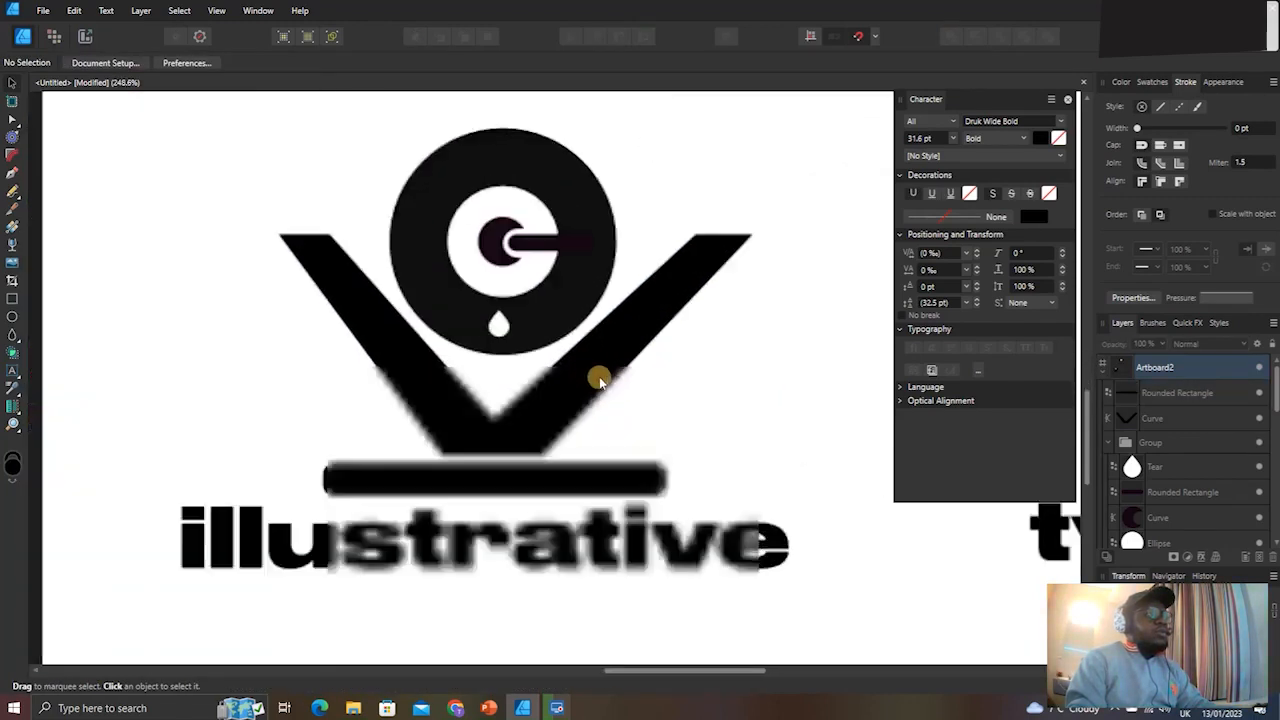
Shrink the circle emblem, v and base bar together and place them above the start of the "illustrative" label.
{"action": "scroll", "coordinate": [600, 374], "scroll_direction": "down", "scroll_amount": 6}
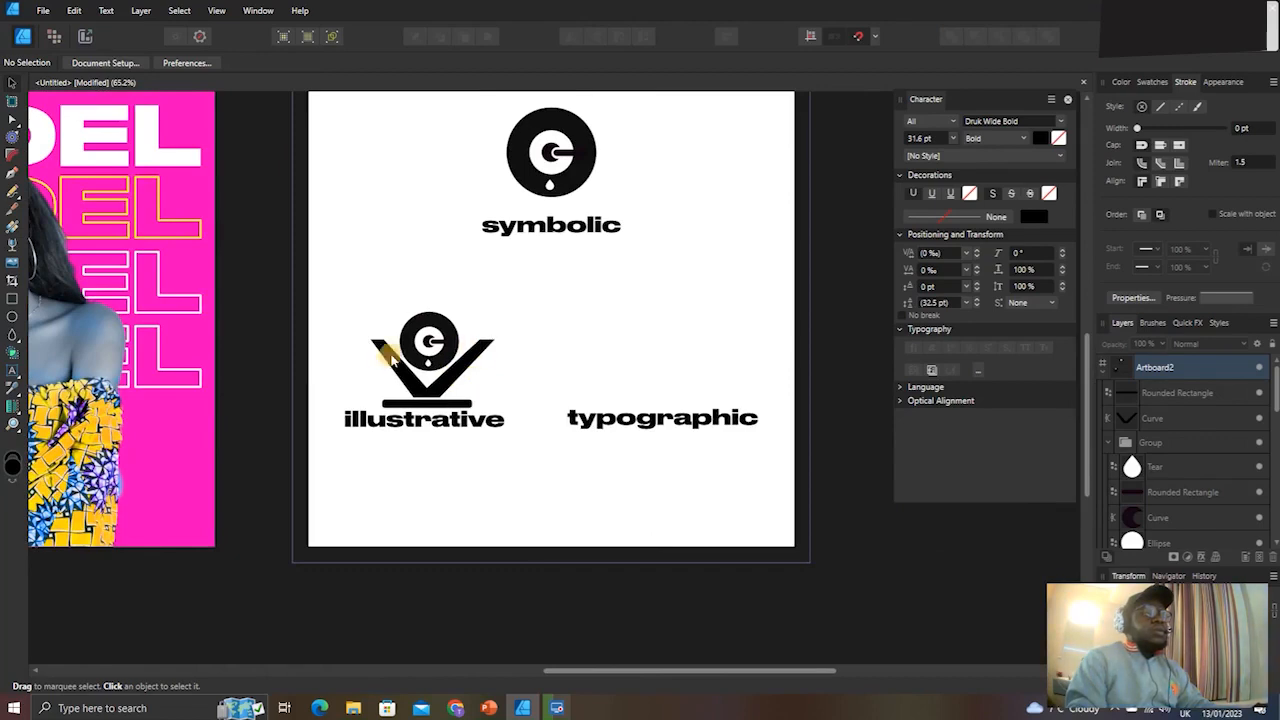
{"action": "scroll", "coordinate": [392, 360], "scroll_direction": "up", "scroll_amount": 3}
{"action": "left_click_drag", "start_coordinate": [310, 252], "coordinate": [690, 508]}
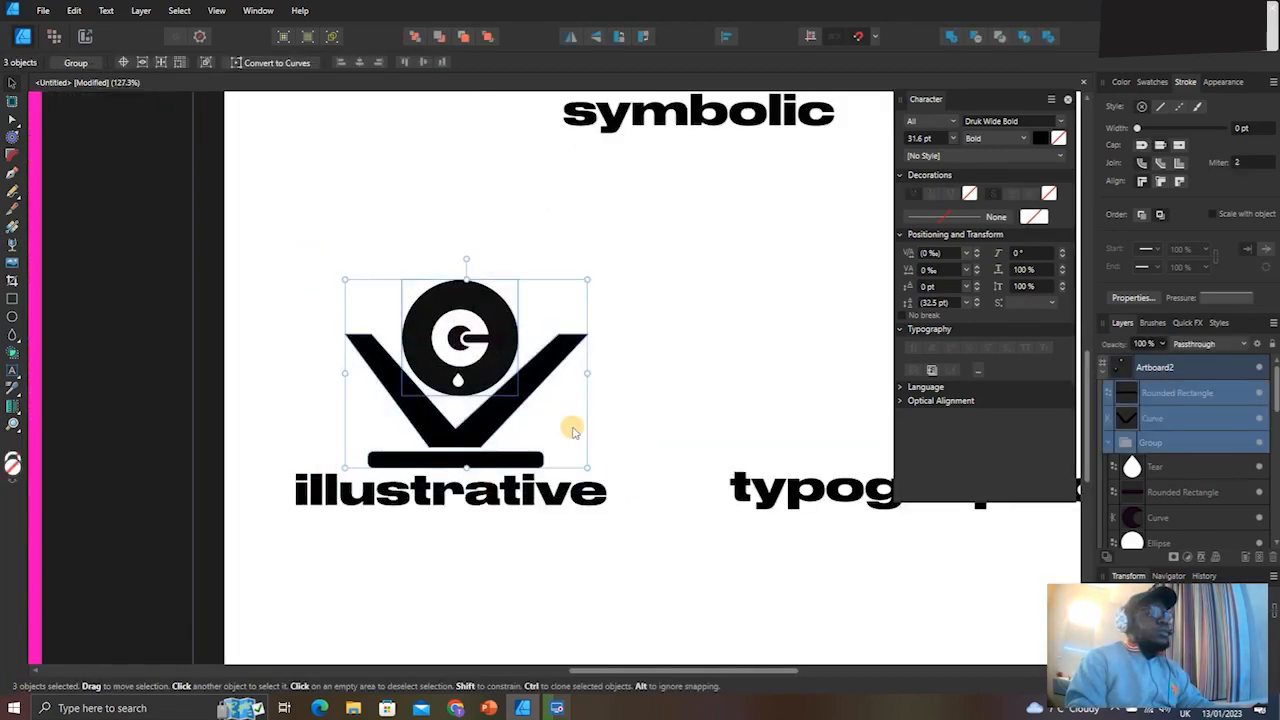
{"action": "left_click_drag", "start_coordinate": [540, 390], "coordinate": [512, 389]}
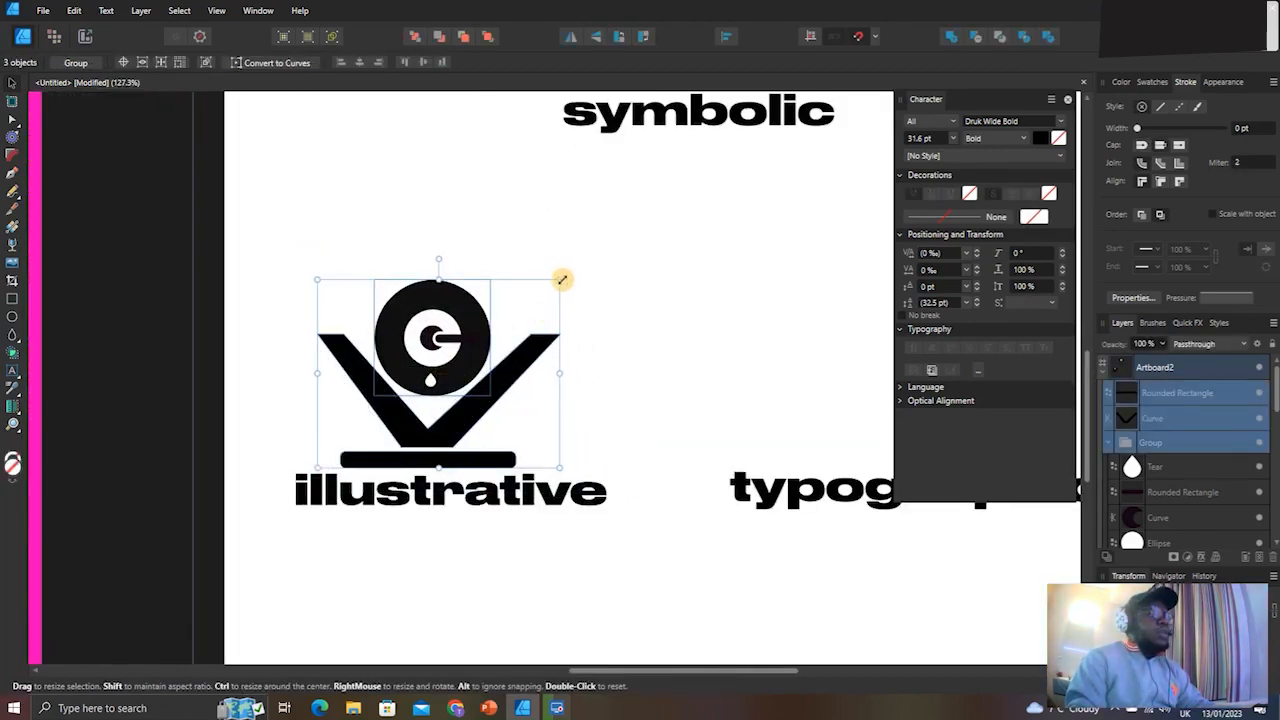
{"action": "left_click_drag", "start_coordinate": [544, 295], "coordinate": [519, 312]}
{"action": "left_click_drag", "start_coordinate": [472, 358], "coordinate": [432, 368]}
Duplicate the "illustrative" text beside the emblem and change the copy to "OPTIC".
{"action": "left_click", "coordinate": [505, 488]}
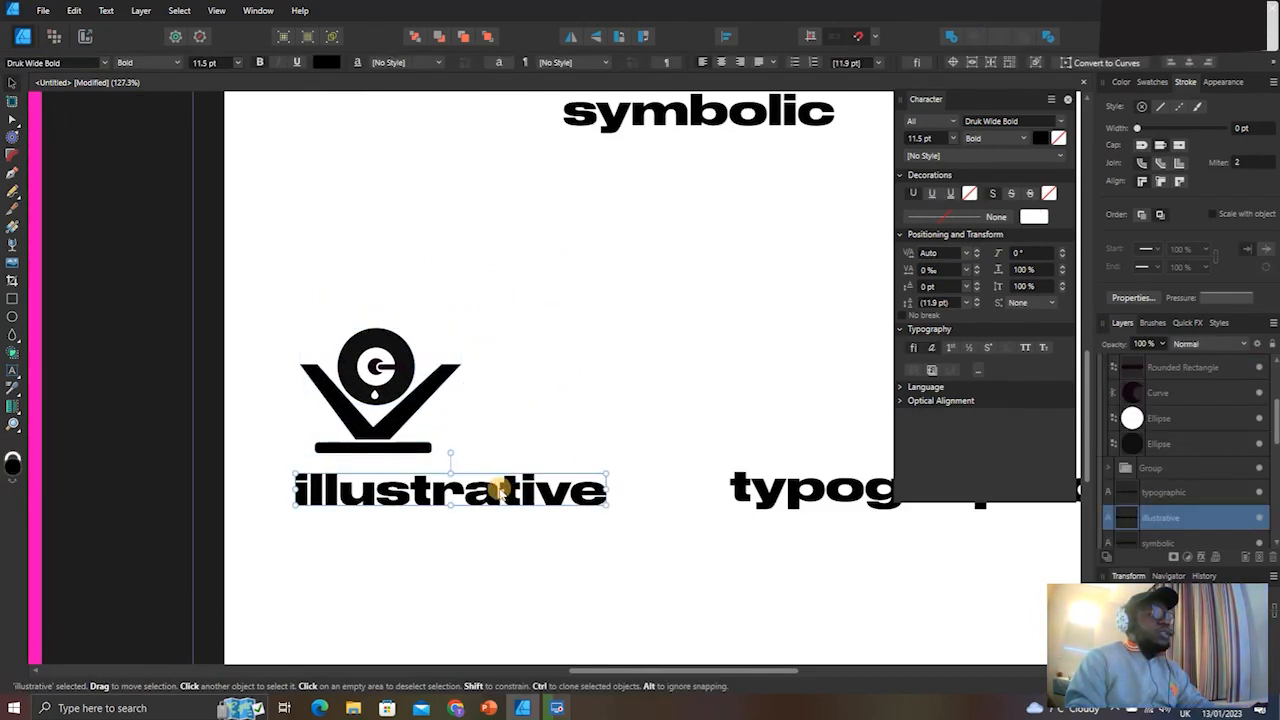
{"action": "left_click_drag", "start_coordinate": [457, 470], "coordinate": [610, 372]}
{"action": "double_click", "coordinate": [617, 378]}
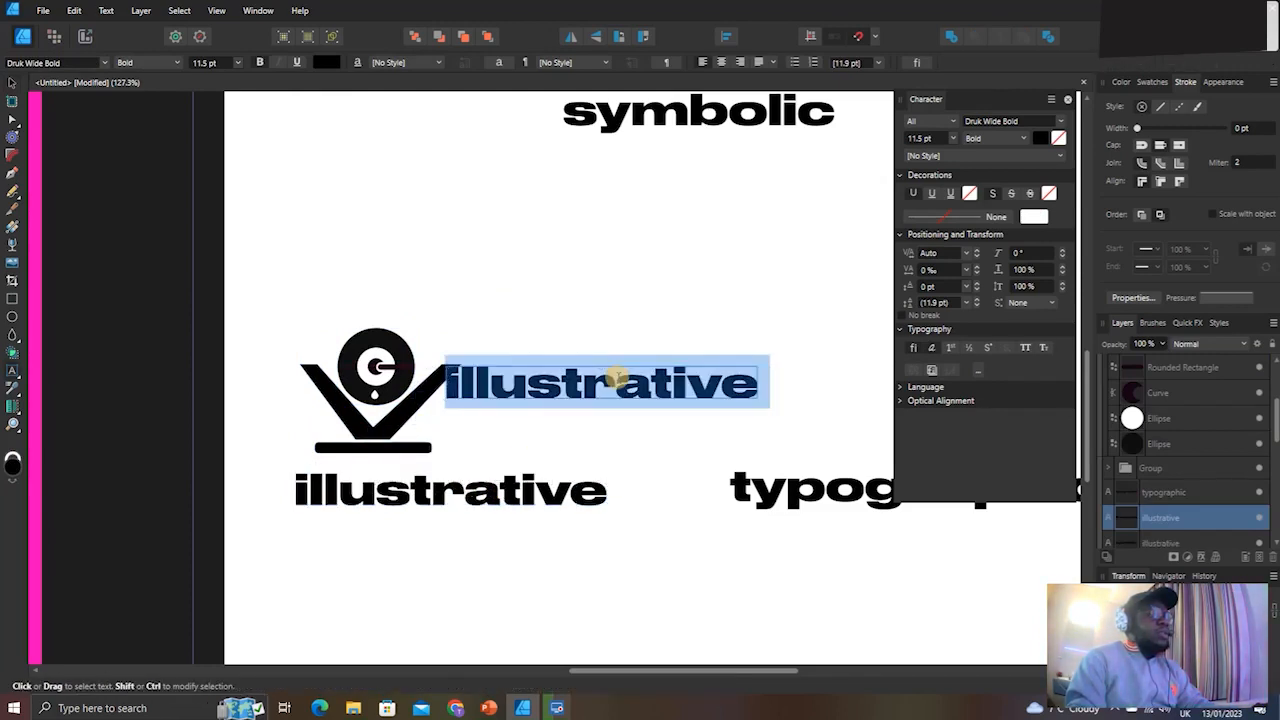
{"action": "key", "text": "BackSpace"}
{"action": "type", "text": "OP"}
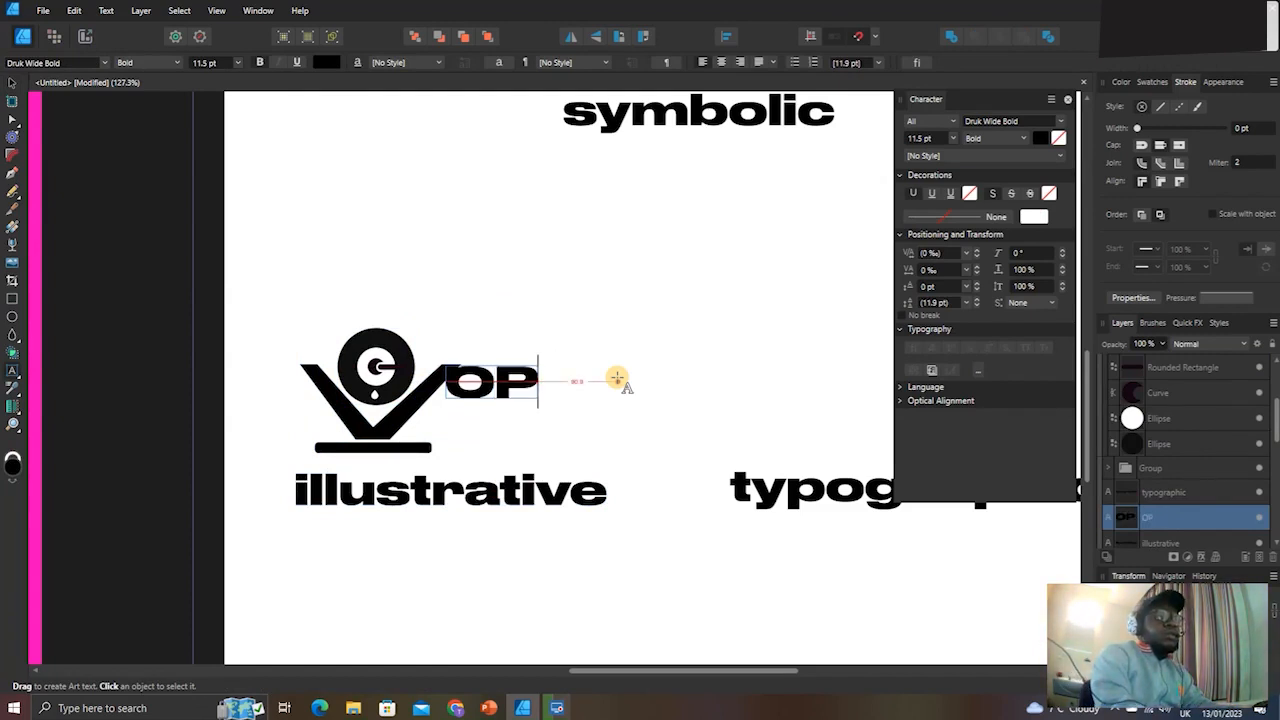
{"action": "type", "text": "TIC"}
{"action": "key", "text": "Escape"}
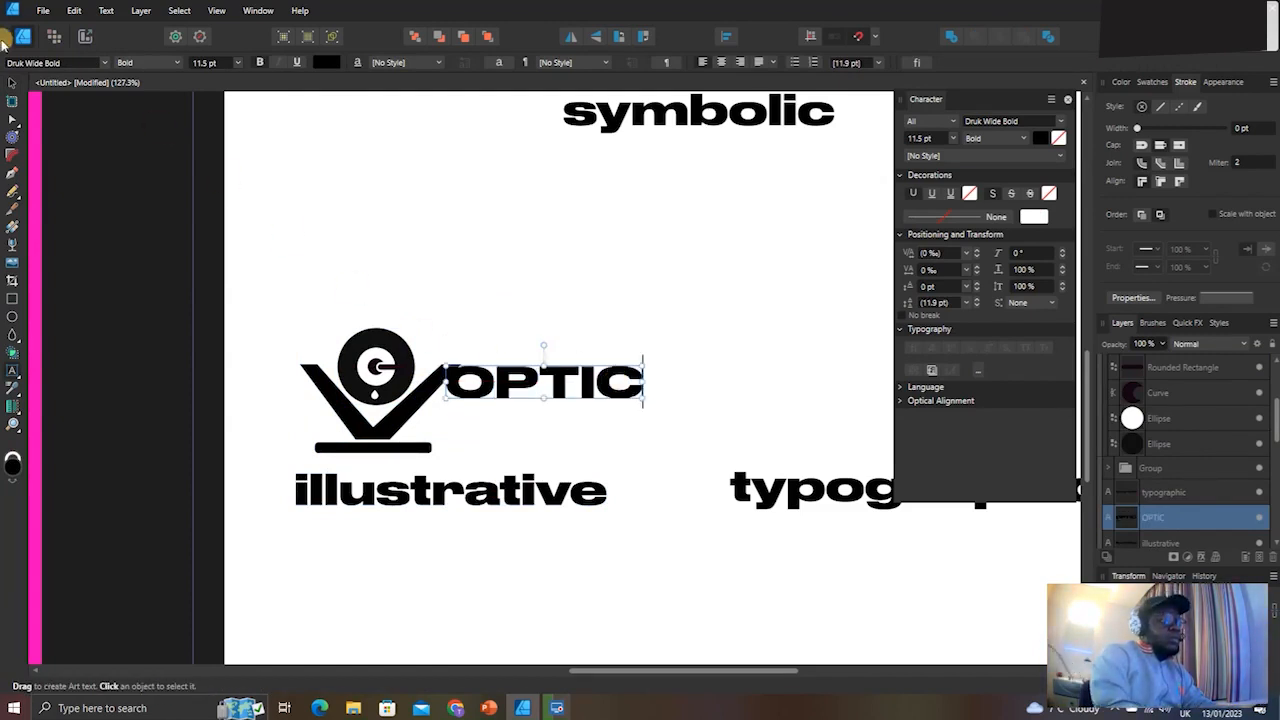
{"action": "key", "text": "v"}
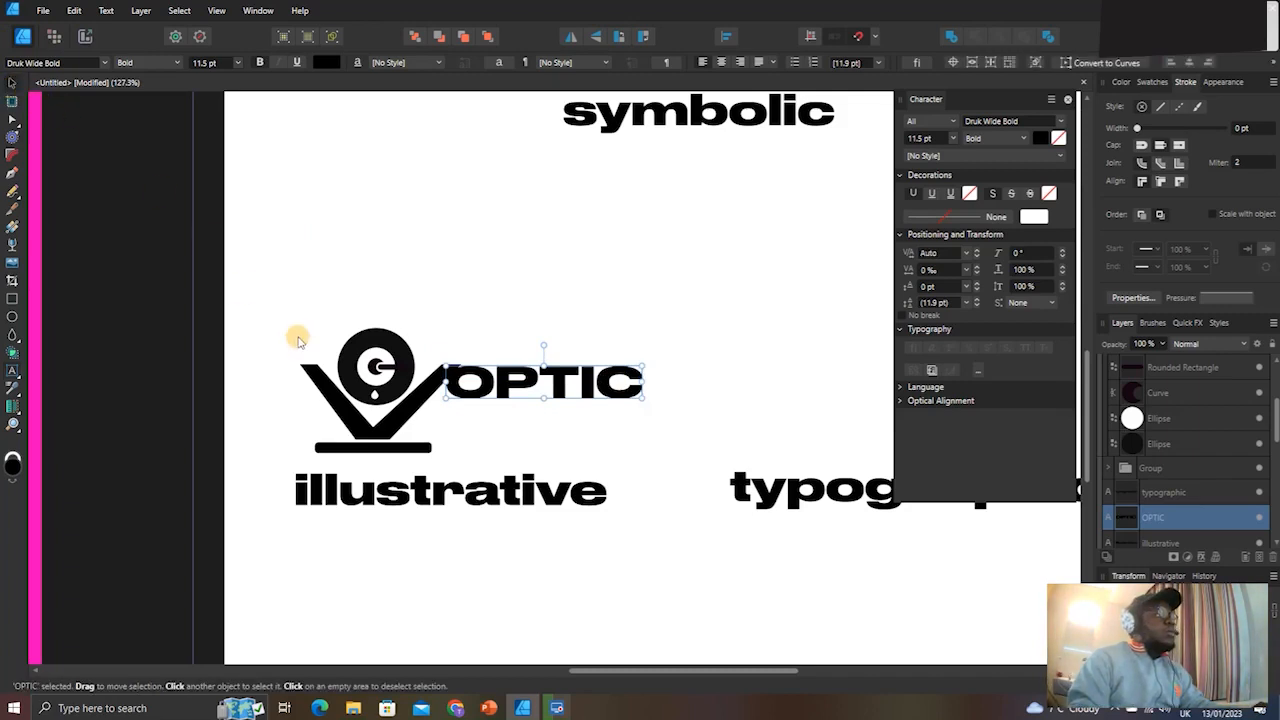
Move the "OPTIC" text clear of the emblem's v and enlarge it.
{"action": "left_click", "coordinate": [274, 306]}
{"action": "left_click_drag", "start_coordinate": [272, 305], "coordinate": [484, 426]}
{"action": "left_click_drag", "start_coordinate": [535, 383], "coordinate": [558, 391]}
{"action": "left_click_drag", "start_coordinate": [656, 367], "coordinate": [706, 371]}
Move "typographic" to the artboard's lower-left corner, then enlarge the illustrative logo with its label and centre them under "symbolic".
{"action": "key", "text": "ctrl+0"}
{"action": "left_click", "coordinate": [691, 429]}
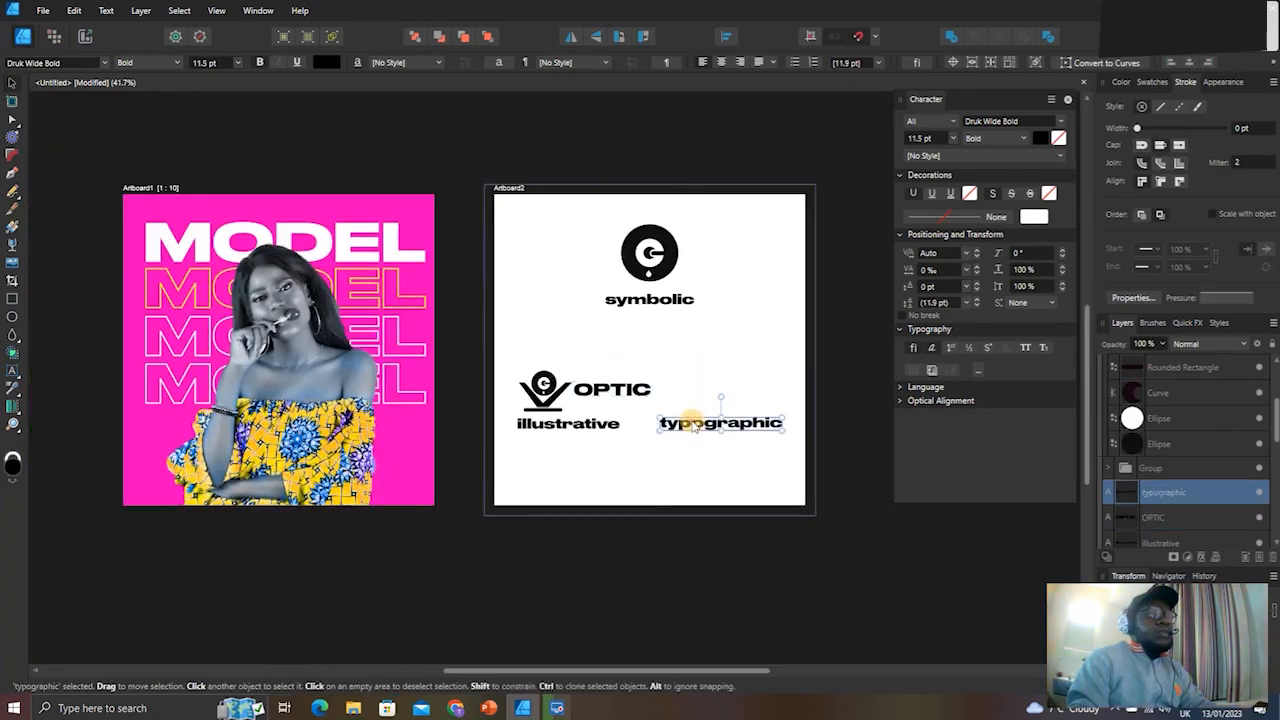
{"action": "left_click_drag", "start_coordinate": [700, 428], "coordinate": [537, 484]}
{"action": "left_click_drag", "start_coordinate": [477, 352], "coordinate": [677, 451]}
{"action": "left_click_drag", "start_coordinate": [646, 400], "coordinate": [694, 361]}
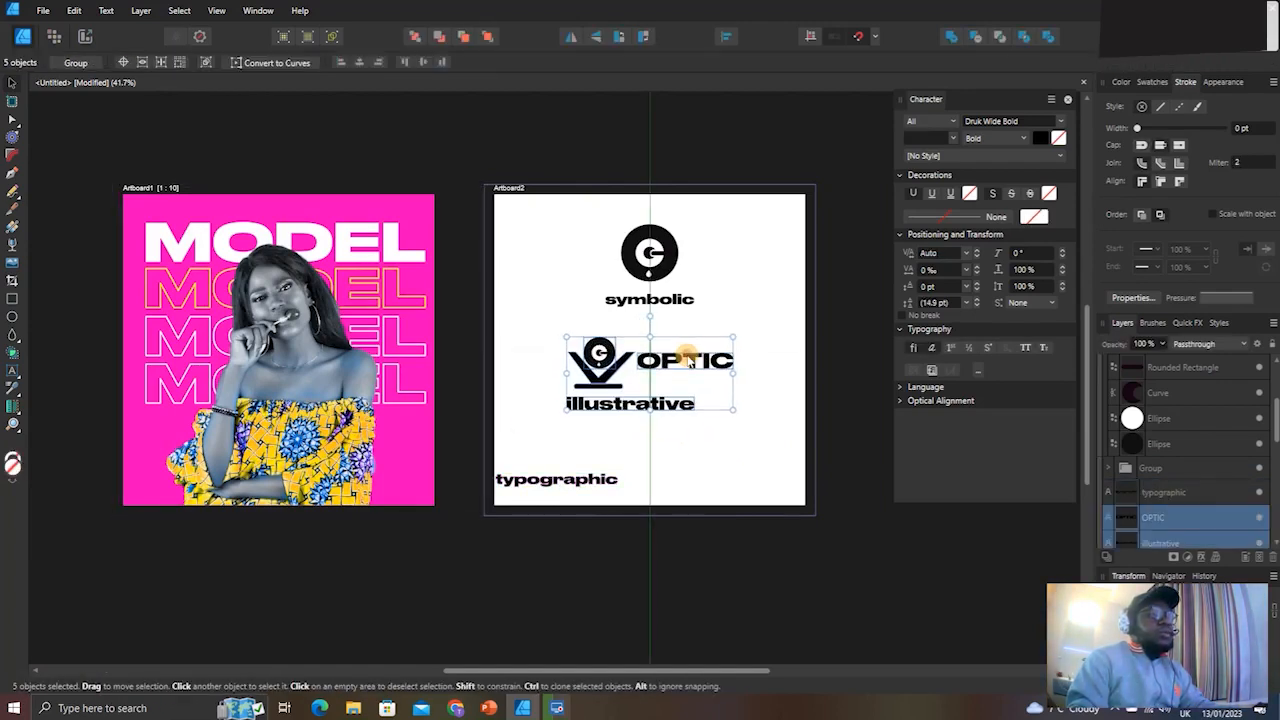
Enlarge "OPTIC" to 19.7 pt, shrink the emblem beside it and close the gap between the two.
{"action": "scroll", "coordinate": [692, 356], "scroll_direction": "up", "scroll_amount": 5}
{"action": "scroll", "coordinate": [688, 357], "scroll_direction": "right", "scroll_amount": 1}
{"action": "left_click", "coordinate": [694, 361]}
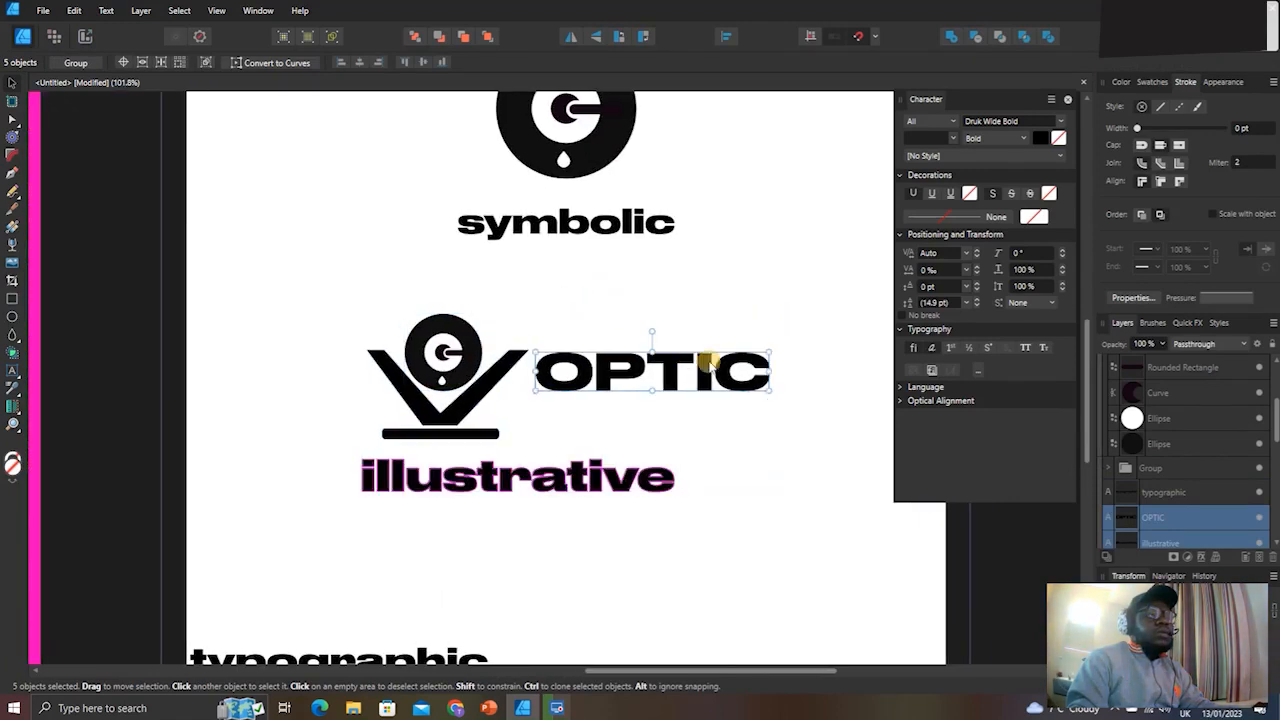
{"action": "left_click_drag", "start_coordinate": [774, 352], "coordinate": [806, 342]}
{"action": "left_click_drag", "start_coordinate": [322, 295], "coordinate": [541, 450]}
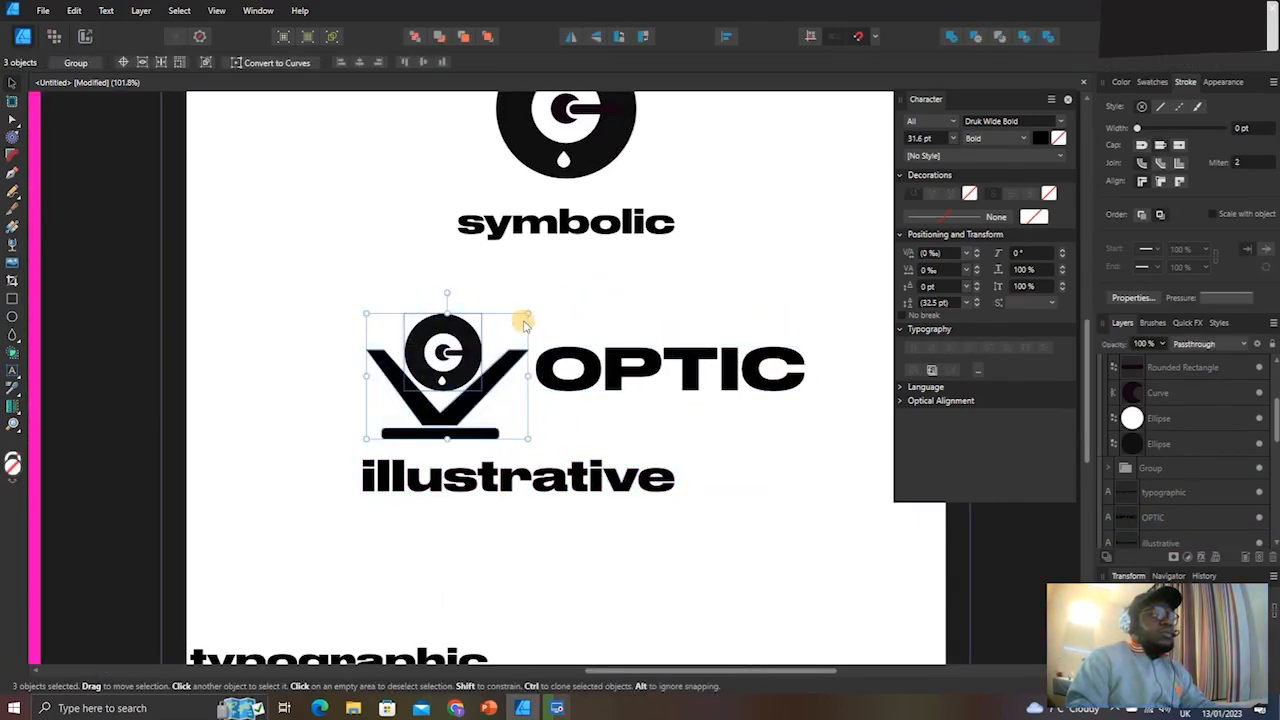
{"action": "left_click_drag", "start_coordinate": [523, 317], "coordinate": [470, 373]}
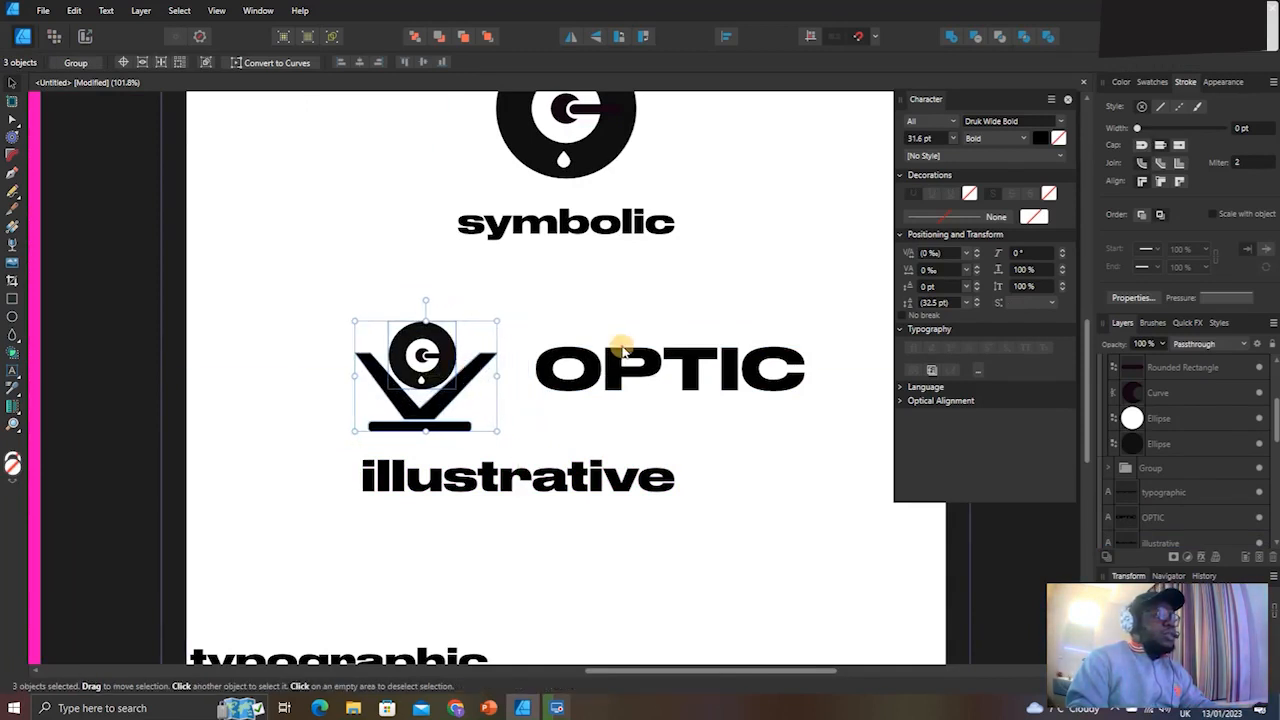
{"action": "left_click", "coordinate": [634, 366]}
{"action": "left_click_drag", "start_coordinate": [634, 366], "coordinate": [613, 380]}
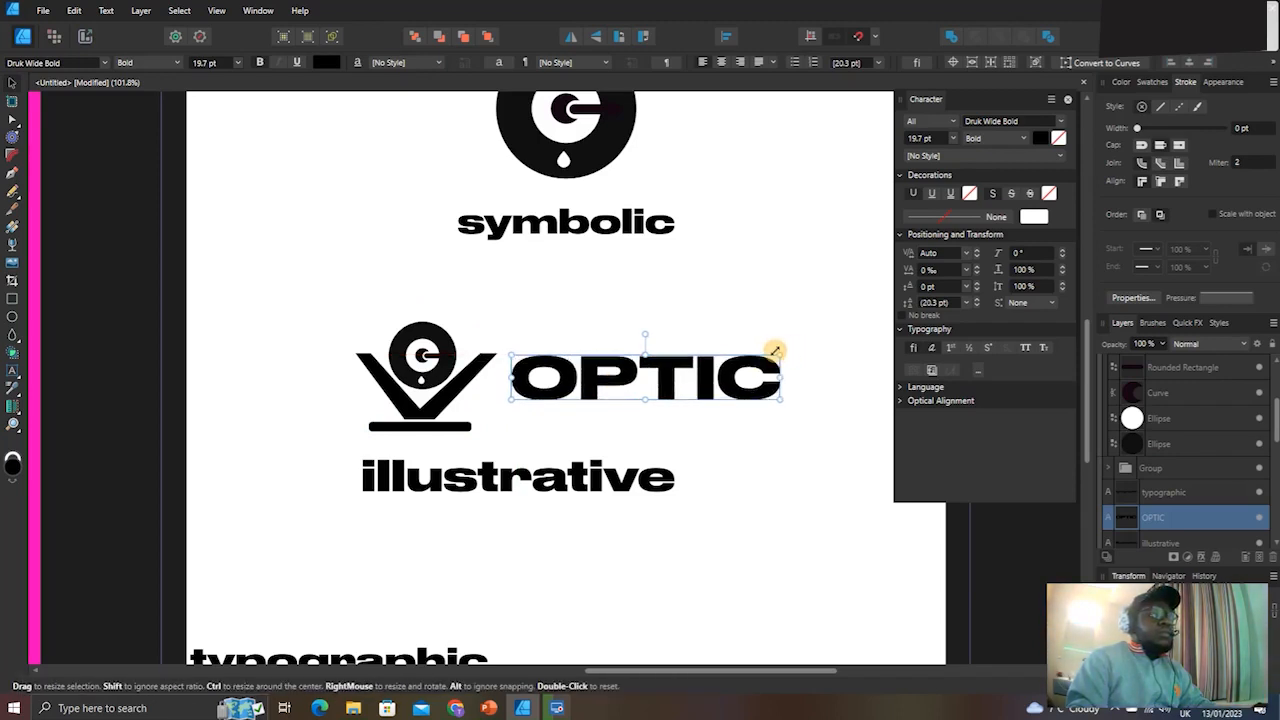
Duplicate "OPTIC" below itself at 13.7 pt and change the copy to "VERSE".
{"action": "left_click_drag", "start_coordinate": [775, 350], "coordinate": [667, 445]}
{"action": "double_click", "coordinate": [634, 423]}
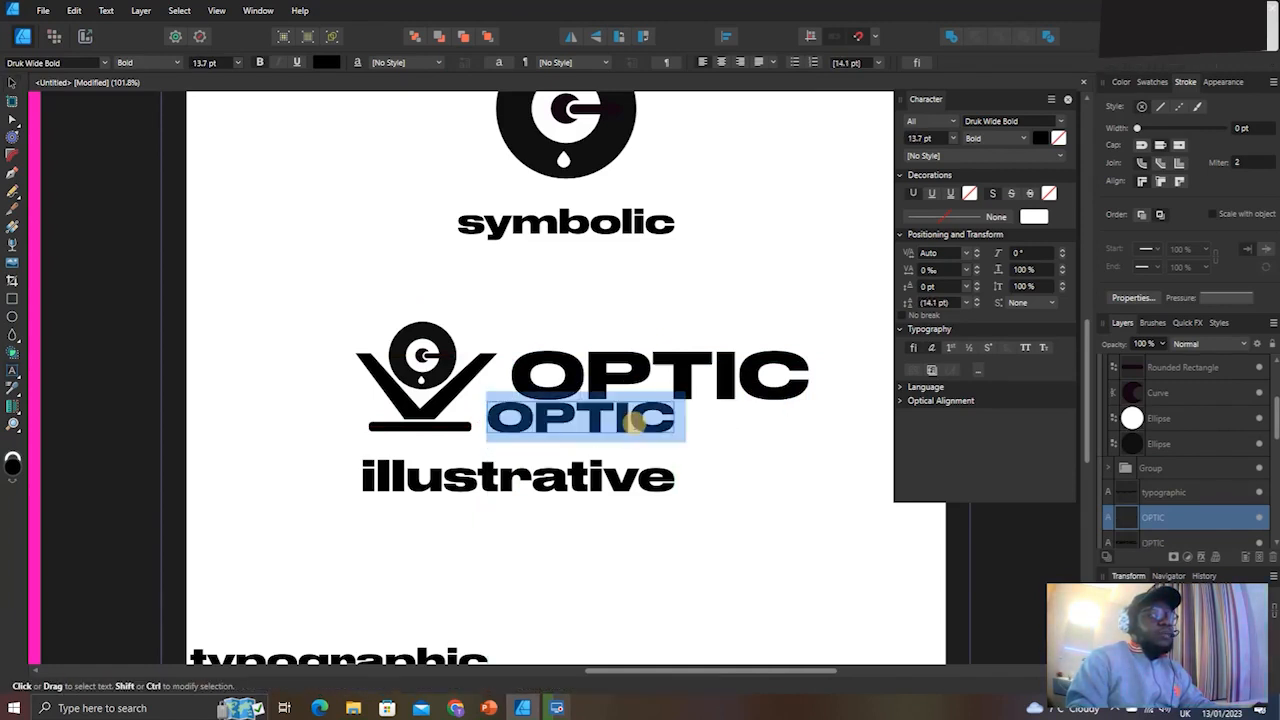
{"action": "type", "text": "VERSE"}
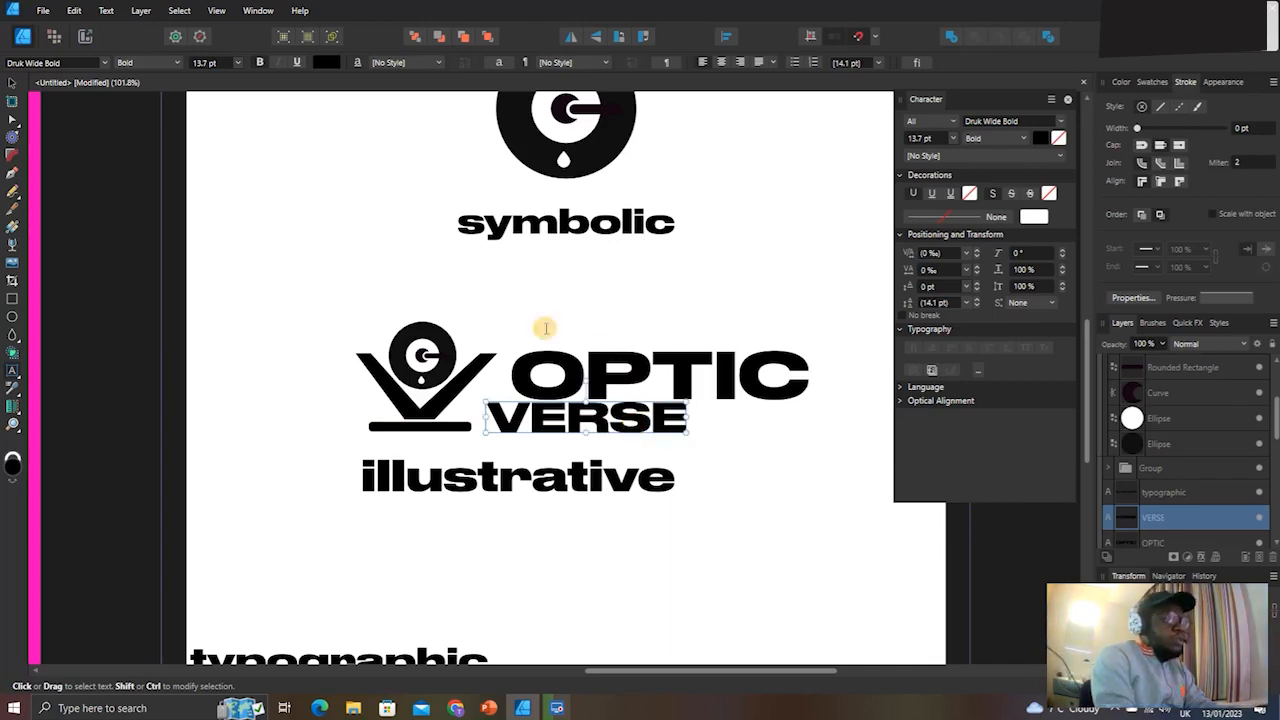
{"action": "key", "text": "Escape"}
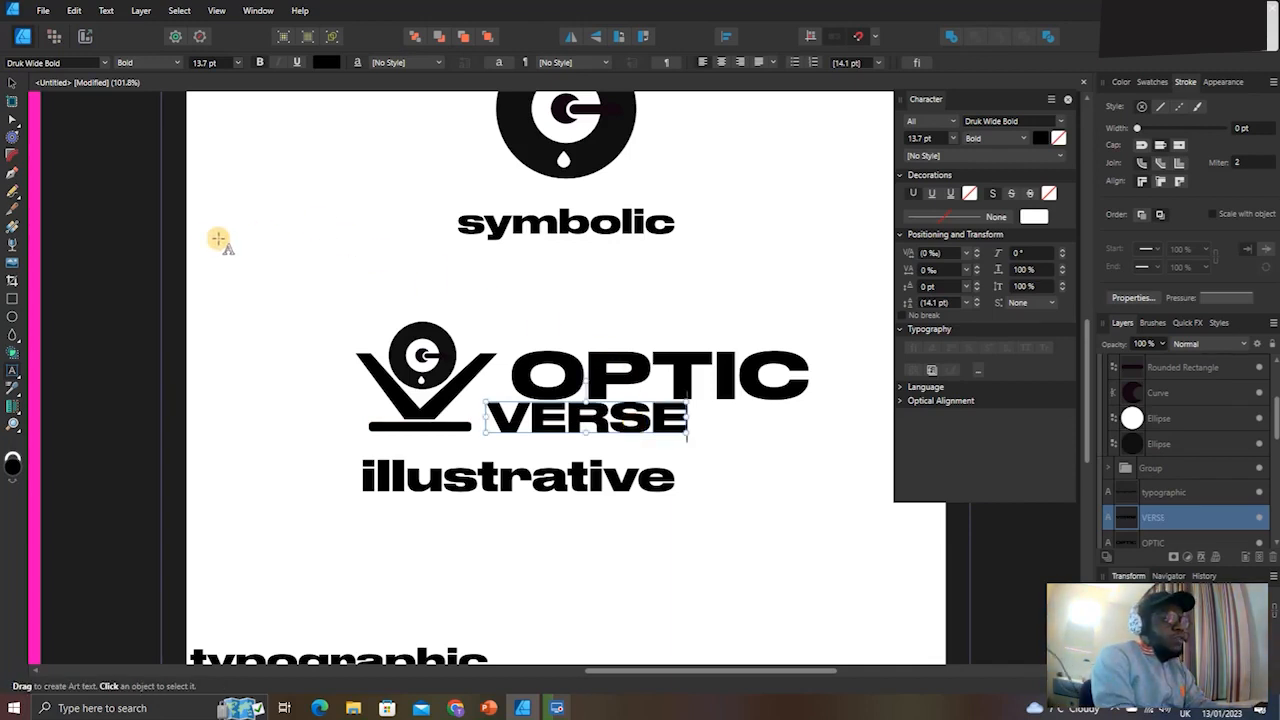
Place "VERSE" directly beneath "OPTIC", starting just inside its left edge.
{"action": "left_click", "coordinate": [14, 84]}
{"action": "left_click_drag", "start_coordinate": [640, 420], "coordinate": [784, 429]}
{"action": "left_click", "coordinate": [573, 429]}
{"action": "scroll", "coordinate": [561, 426], "scroll_direction": "up", "scroll_amount": 5}
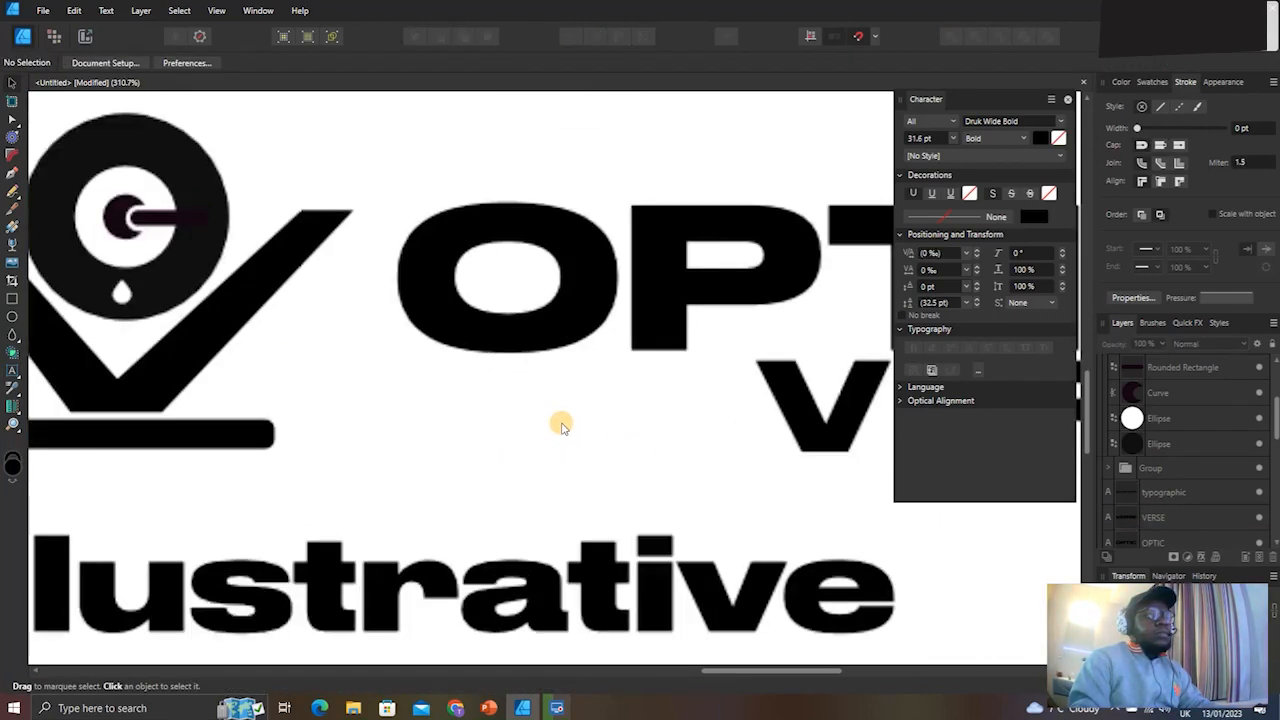
{"action": "scroll", "coordinate": [667, 395], "scroll_direction": "down", "scroll_amount": 6}
{"action": "left_click_drag", "start_coordinate": [840, 400], "coordinate": [745, 404]}
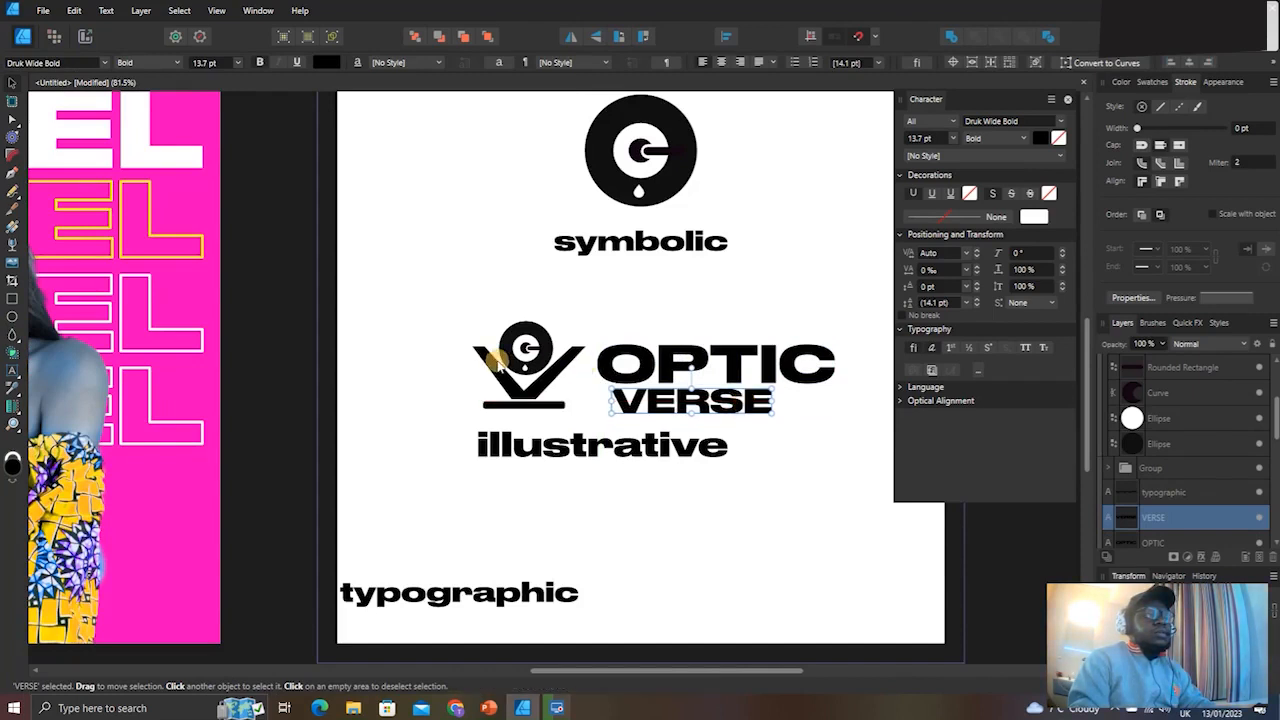
Move the "illustrative" label aside to the right and place "OPTIC" and "VERSE" together below the emblem.
{"action": "left_click_drag", "start_coordinate": [576, 462], "coordinate": [740, 478]}
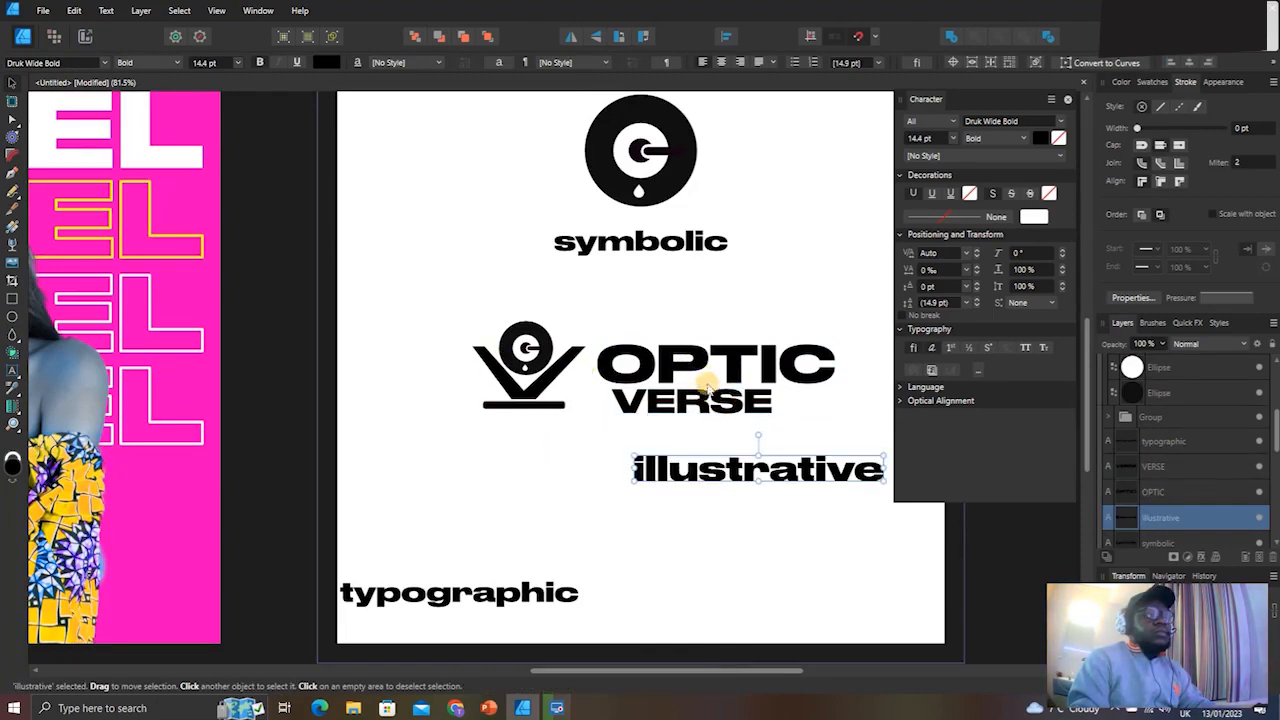
{"action": "left_click", "coordinate": [705, 368]}
{"action": "left_click", "coordinate": [731, 396], "text": "shift"}
{"action": "left_click_drag", "start_coordinate": [731, 396], "coordinate": [580, 481]}
{"action": "left_click", "coordinate": [558, 479]}
Move the stacked OPTIC VERSE logo to the artboard's left half and raise the "illustrative" label beside it.
{"action": "left_click_drag", "start_coordinate": [376, 295], "coordinate": [694, 523]}
{"action": "left_click_drag", "start_coordinate": [645, 489], "coordinate": [534, 439]}
{"action": "left_click", "coordinate": [737, 470]}
{"action": "left_click_drag", "start_coordinate": [737, 480], "coordinate": [732, 408]}
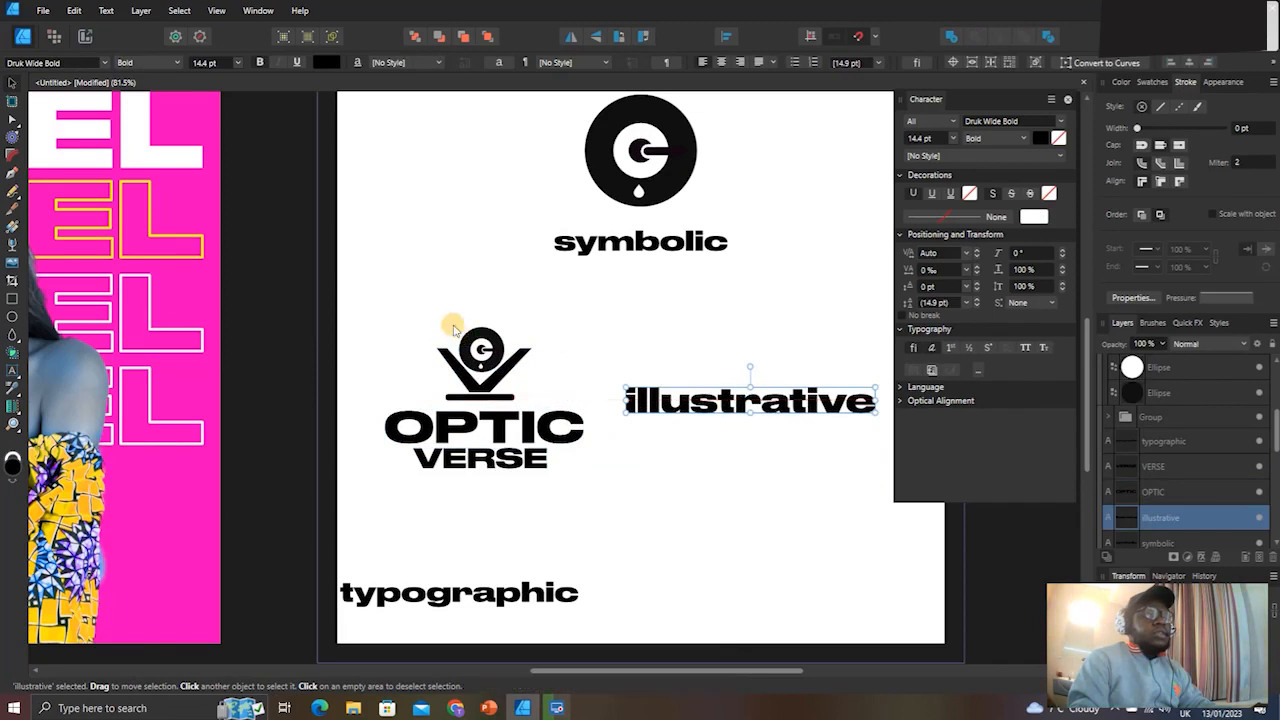
Enlarge the emblem slightly and position it above "OPTIC", then lower the "illustrative" label a little.
{"action": "left_click_drag", "start_coordinate": [392, 300], "coordinate": [588, 402]}
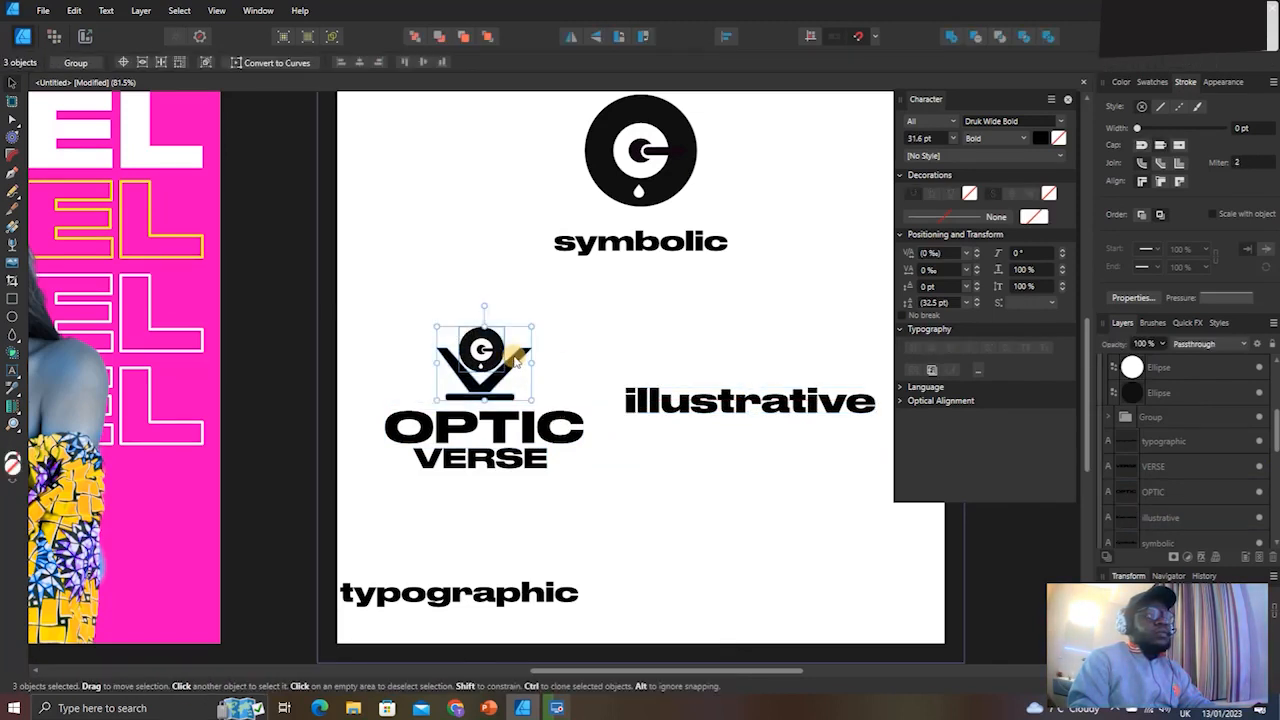
{"action": "left_click_drag", "start_coordinate": [531, 323], "coordinate": [544, 318]}
{"action": "mouse_move", "coordinate": [503, 388]}
{"action": "left_mouse_down"}
{"action": "mouse_move", "coordinate": [500, 372]}
{"action": "mouse_move", "coordinate": [515, 376]}
{"action": "left_mouse_up"}
{"action": "left_click_drag", "start_coordinate": [670, 402], "coordinate": [673, 412]}
{"action": "scroll", "coordinate": [660, 262], "scroll_direction": "up", "scroll_amount": 1}
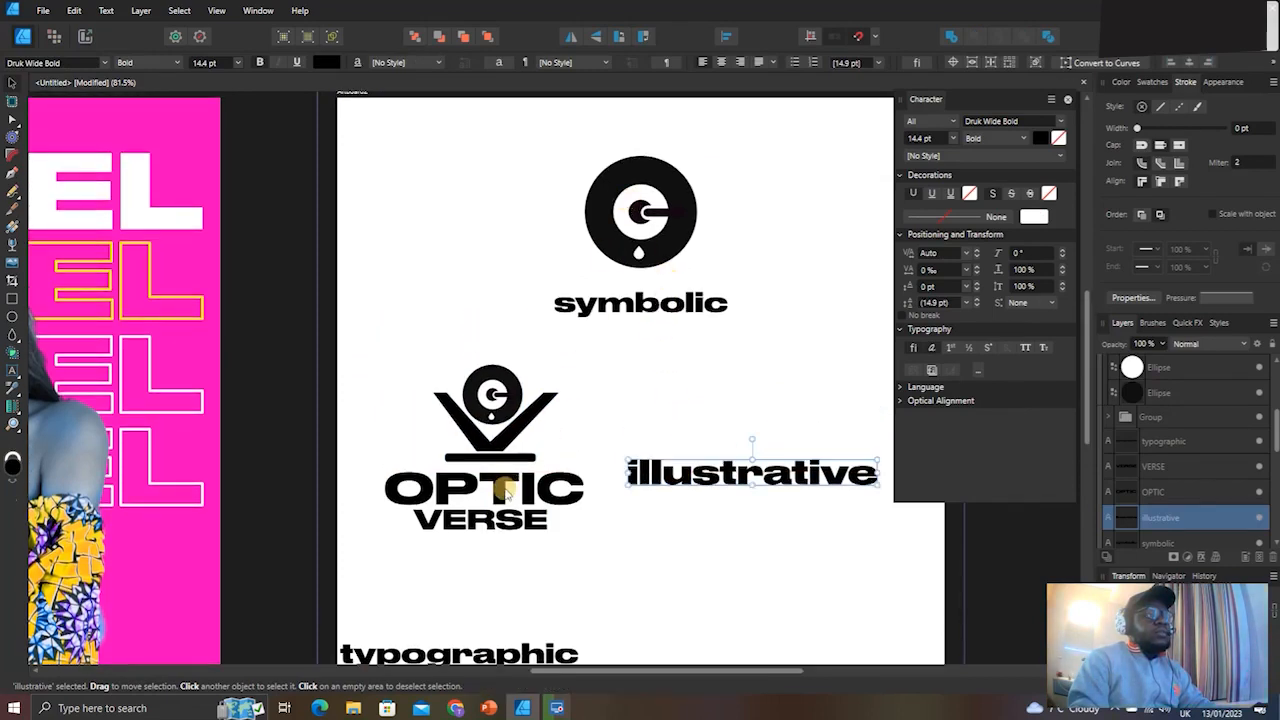
Move the "typographic" label to the artboard's right half, directly beneath the "illustrative" label.
{"action": "scroll", "coordinate": [505, 490], "scroll_direction": "down", "scroll_amount": 2}
{"action": "left_click", "coordinate": [481, 533]}
{"action": "left_click_drag", "start_coordinate": [486, 537], "coordinate": [781, 487]}
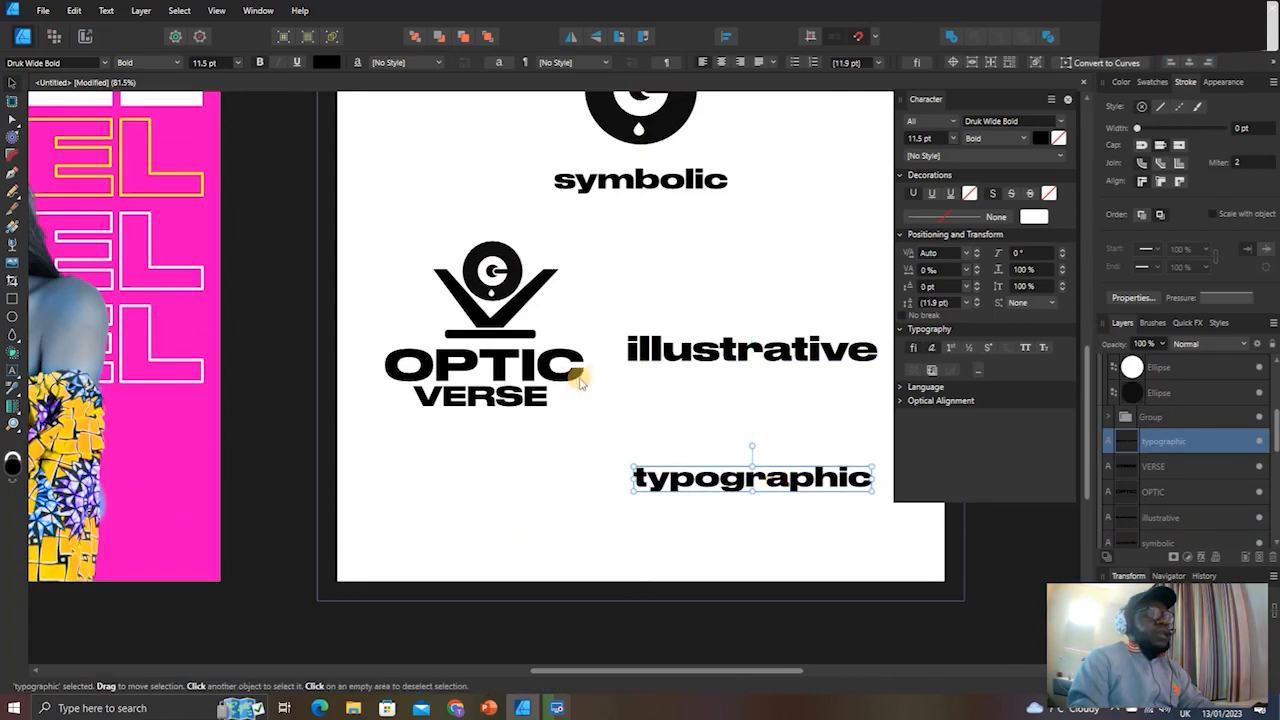
Duplicate the stacked "OPTIC" and "VERSE" text below the illustrative logo, beside the "typographic" label.
{"action": "left_click", "coordinate": [540, 385]}
{"action": "left_click", "coordinate": [541, 369], "text": "shift"}
{"action": "left_click_drag", "start_coordinate": [538, 369], "coordinate": [560, 477]}
{"action": "scroll", "coordinate": [490, 481], "scroll_direction": "up", "scroll_amount": 3}
Delete the "O" from the copied "OPTIC" and shift "PTIC" right to leave room for a replacement letter.
{"action": "double_click", "coordinate": [411, 461]}
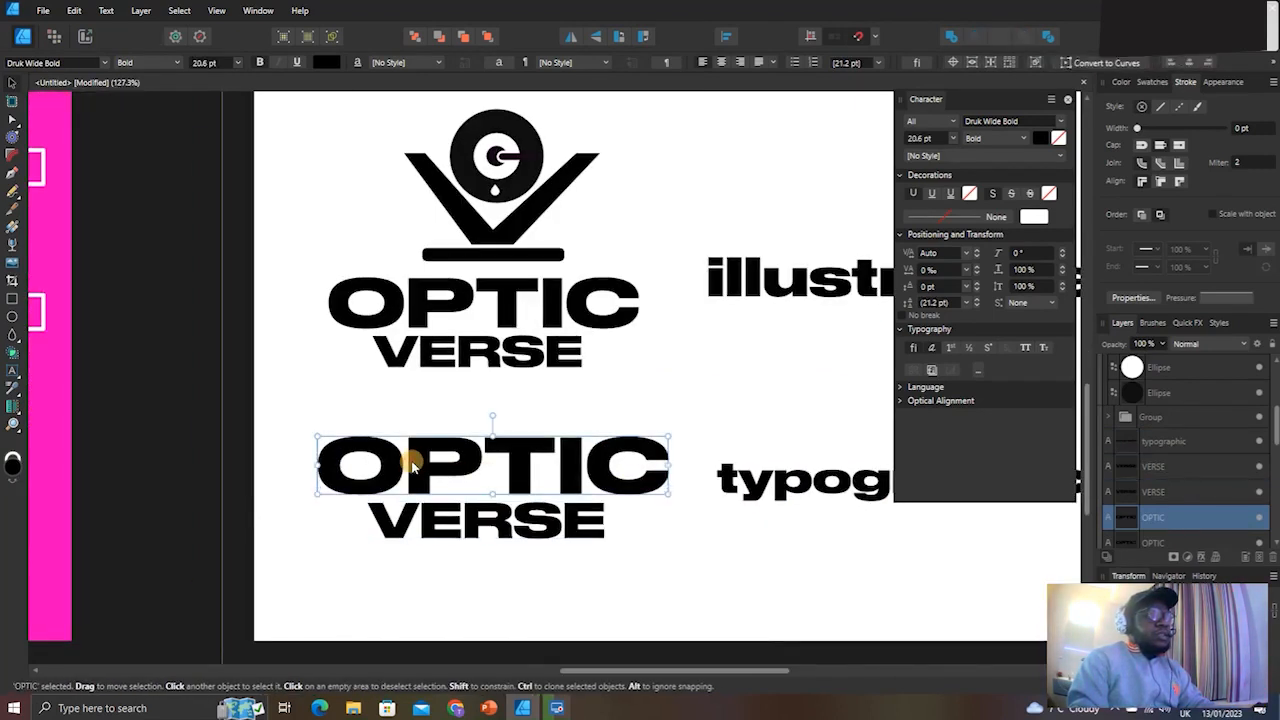
{"action": "key", "text": "Left"}
{"action": "key", "text": "Delete"}
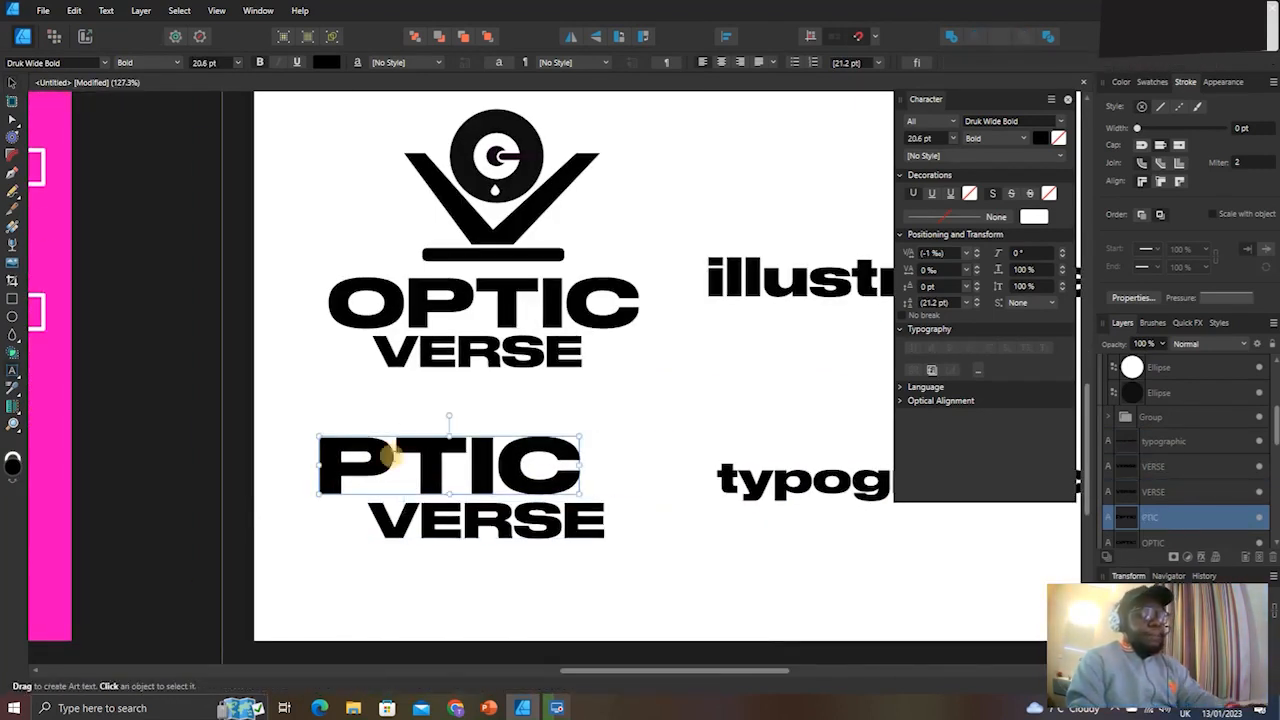
{"action": "left_click", "coordinate": [13, 86]}
{"action": "left_click_drag", "start_coordinate": [471, 457], "coordinate": [545, 480]}
{"action": "scroll", "coordinate": [543, 286], "scroll_direction": "up", "scroll_amount": 3}
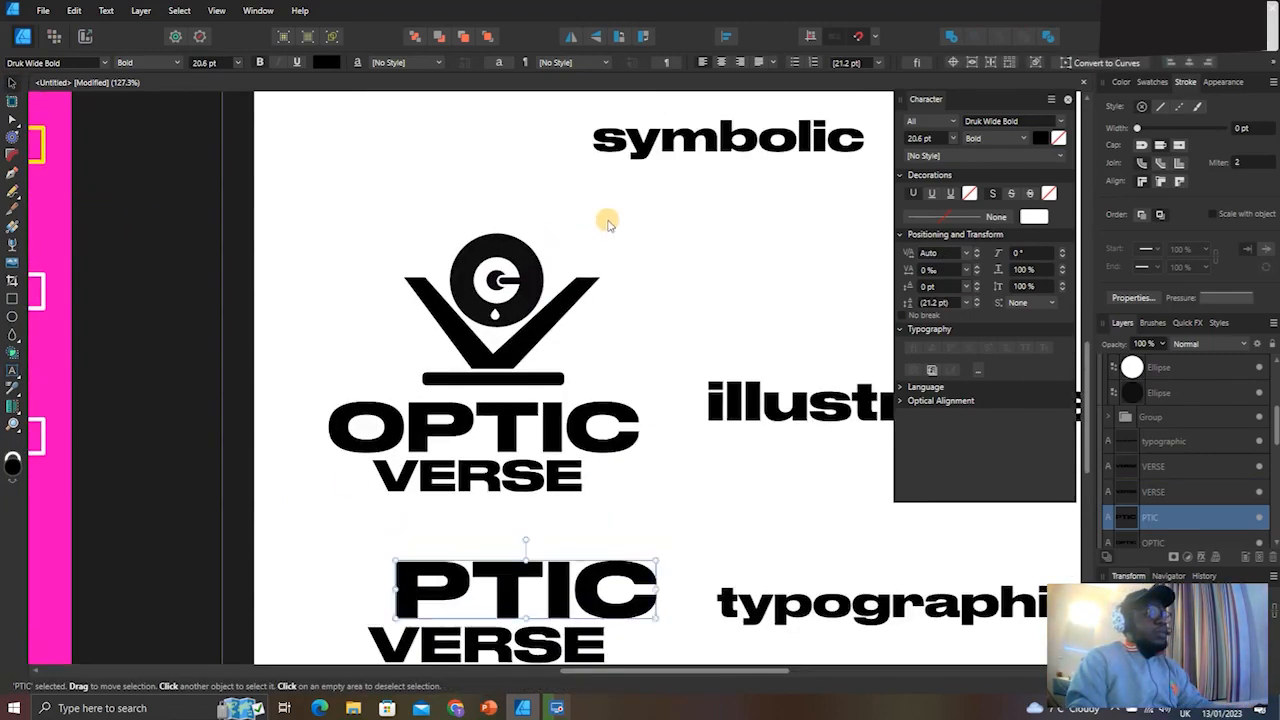
Copy the symbolic round emblem in front of "PTIC" and shrink it to letter height as the missing "O".
{"action": "scroll", "coordinate": [606, 217], "scroll_direction": "down", "scroll_amount": 4}
{"action": "left_click", "coordinate": [662, 168]}
{"action": "left_click_drag", "start_coordinate": [674, 168], "coordinate": [510, 406]}
{"action": "scroll", "coordinate": [523, 400], "scroll_direction": "up", "scroll_amount": 5}
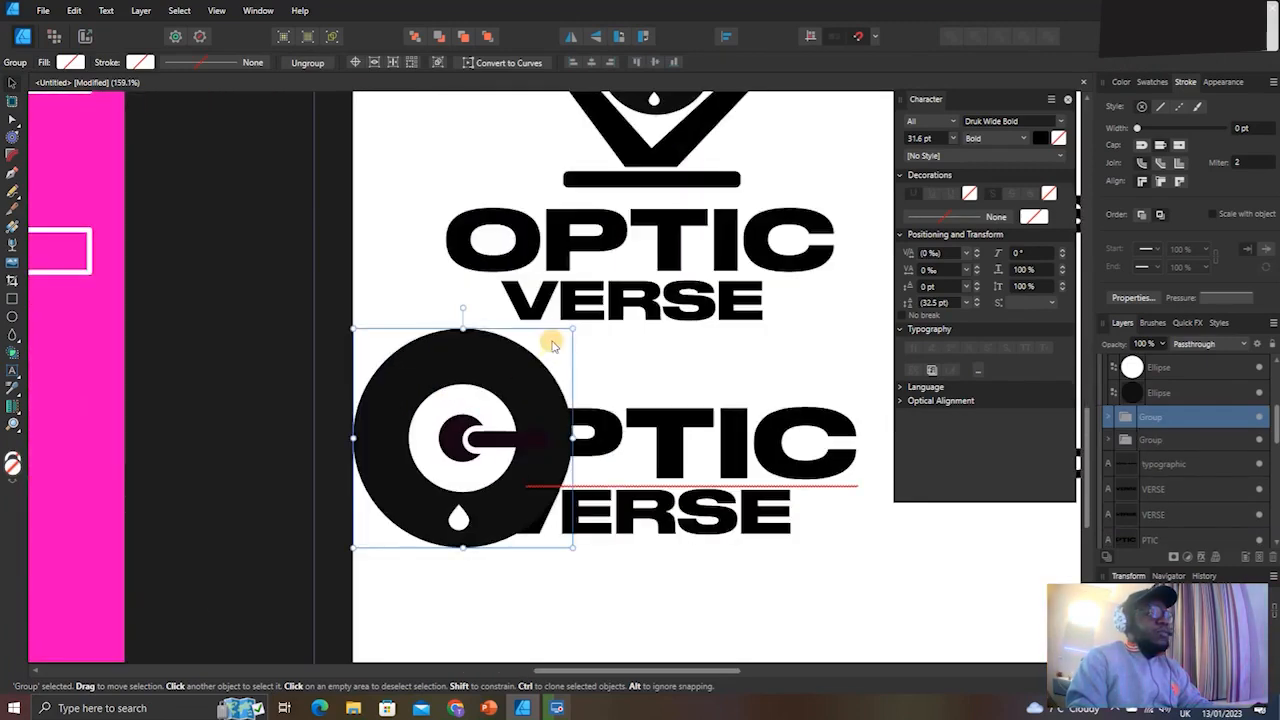
{"action": "left_click_drag", "start_coordinate": [553, 348], "coordinate": [514, 403]}
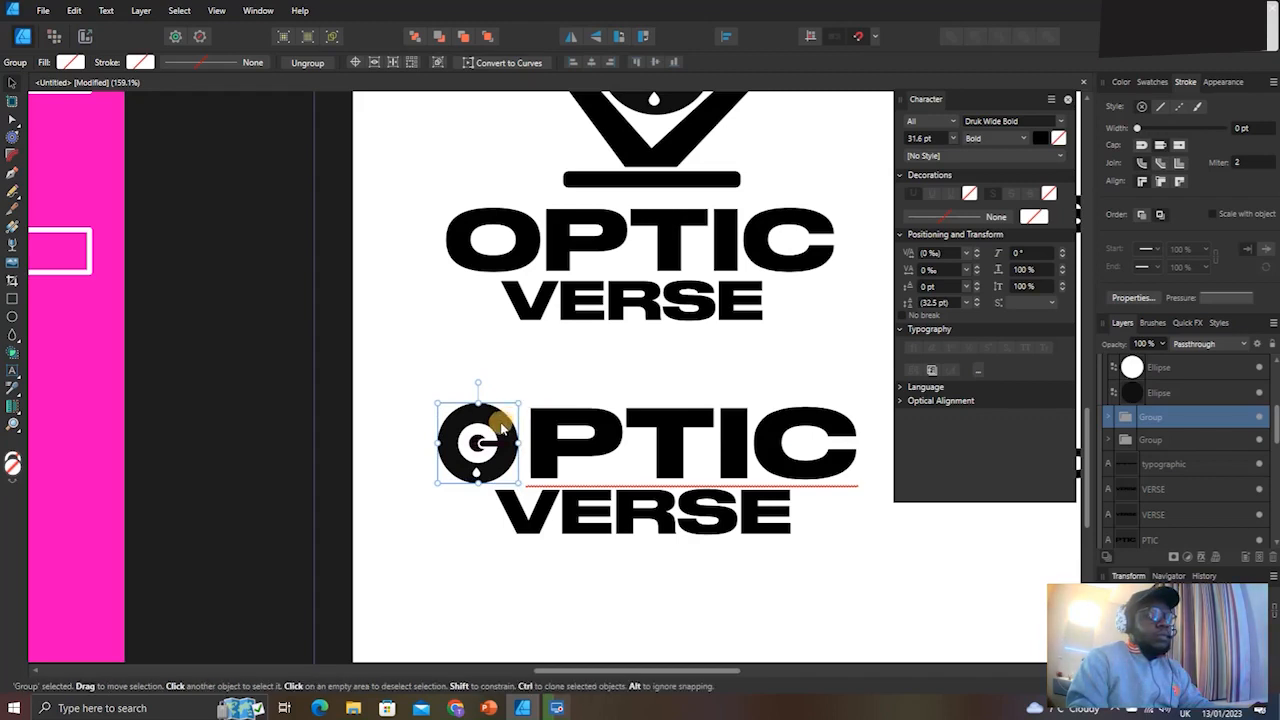
{"action": "left_click_drag", "start_coordinate": [505, 430], "coordinate": [505, 429]}
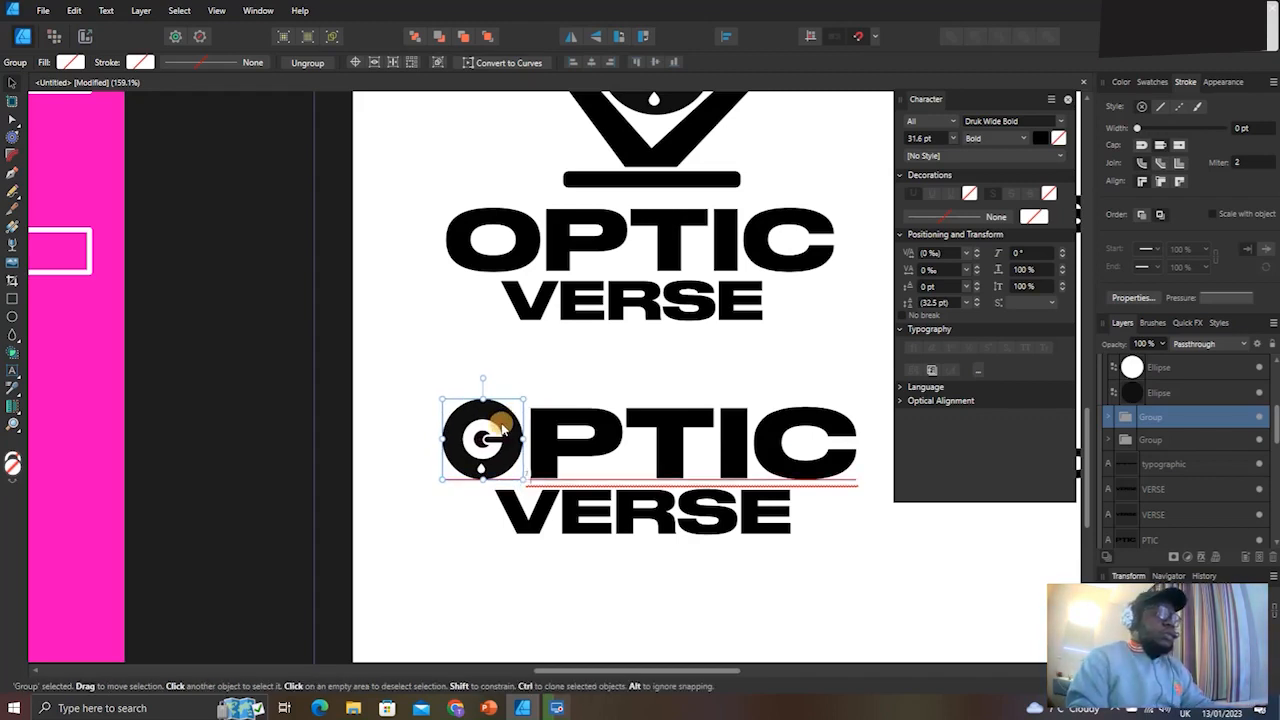
{"action": "left_click", "coordinate": [507, 364]}
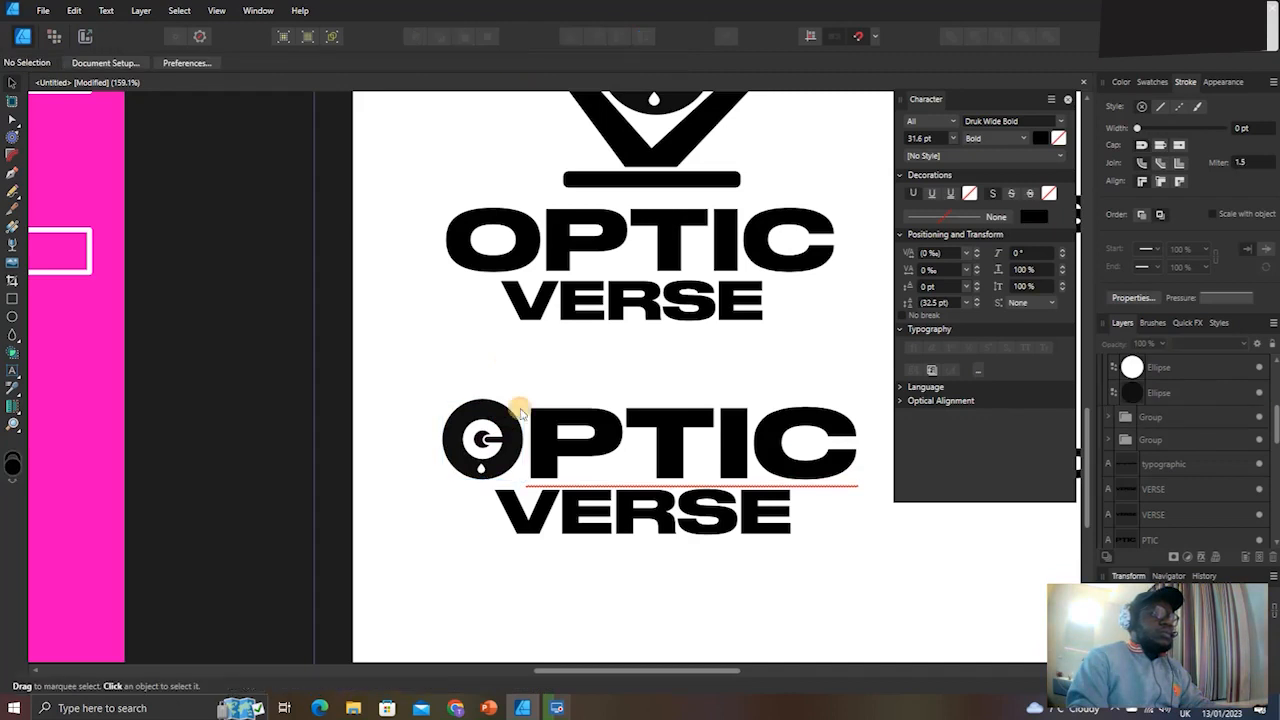
Shift the lower "VERSE" left so its start lines up with the left edge of the emblem "O".
{"action": "left_click", "coordinate": [556, 534]}
{"action": "left_click_drag", "start_coordinate": [573, 516], "coordinate": [521, 510]}
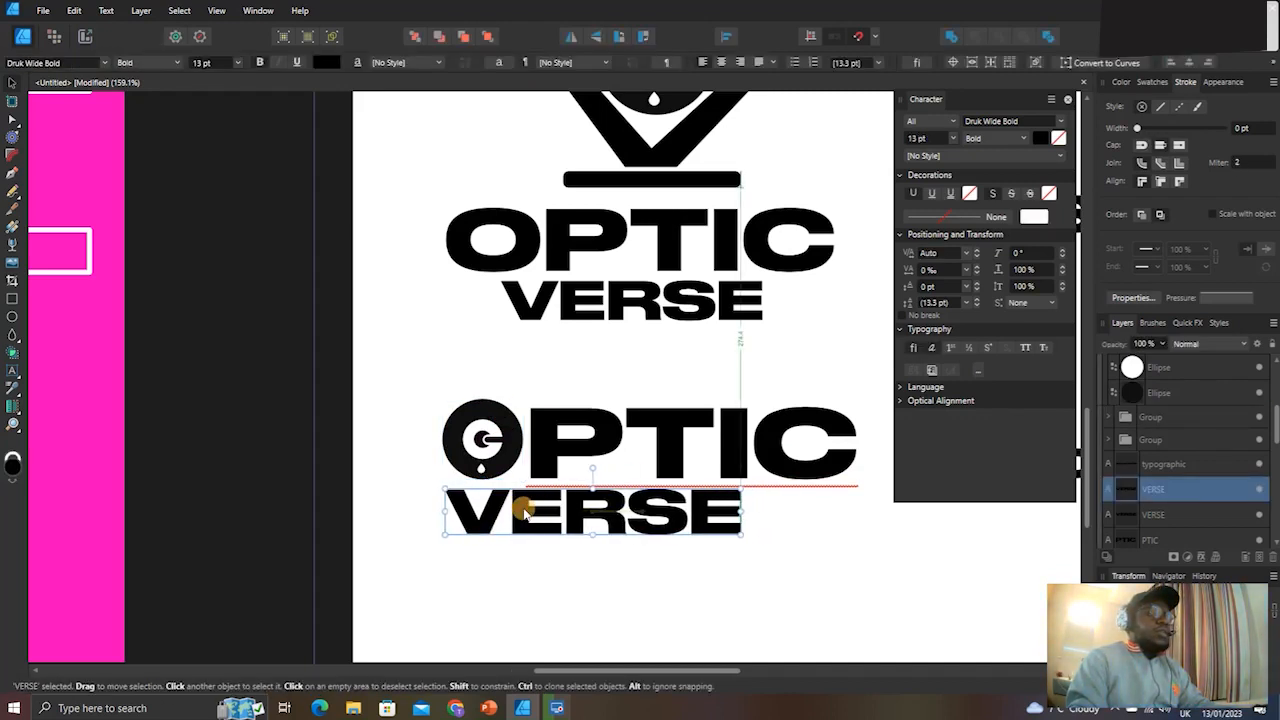
{"action": "left_click", "coordinate": [686, 554]}
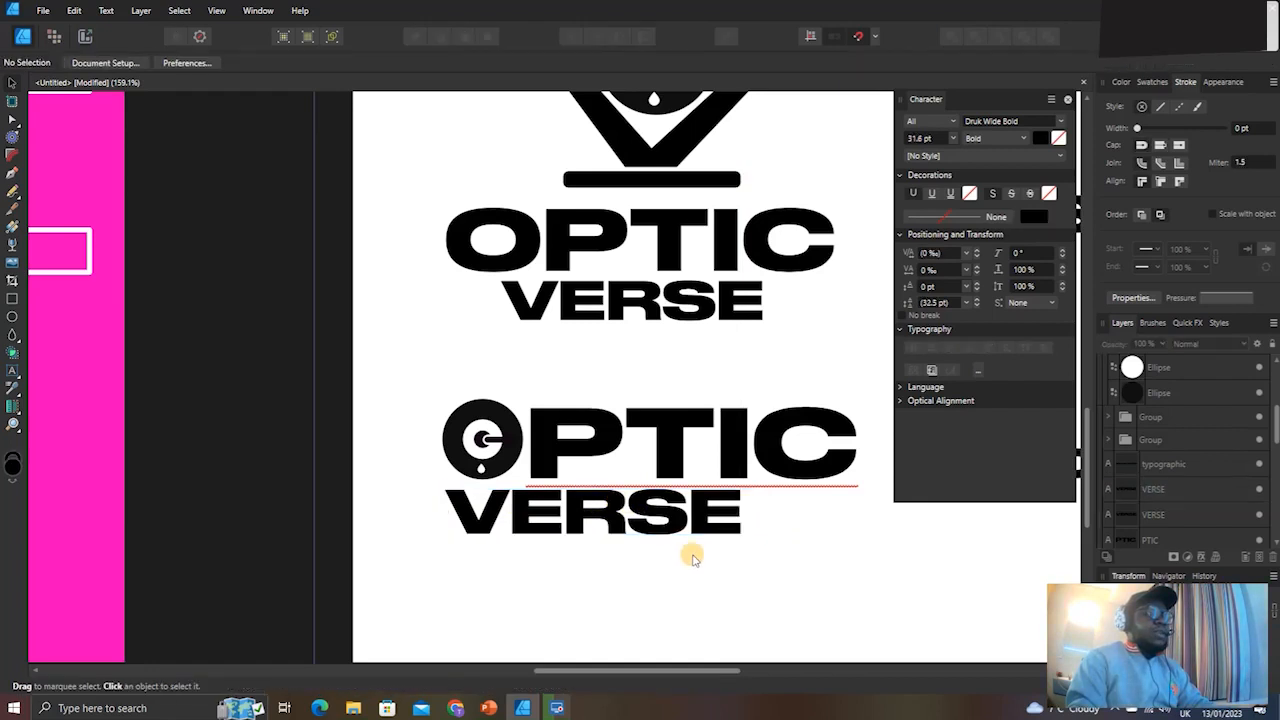
Copy the illustrative emblem's horizontal bar beside the lower "VERSE" and fit its length beneath the "C".
{"action": "scroll", "coordinate": [674, 543], "scroll_direction": "right", "scroll_amount": 4}
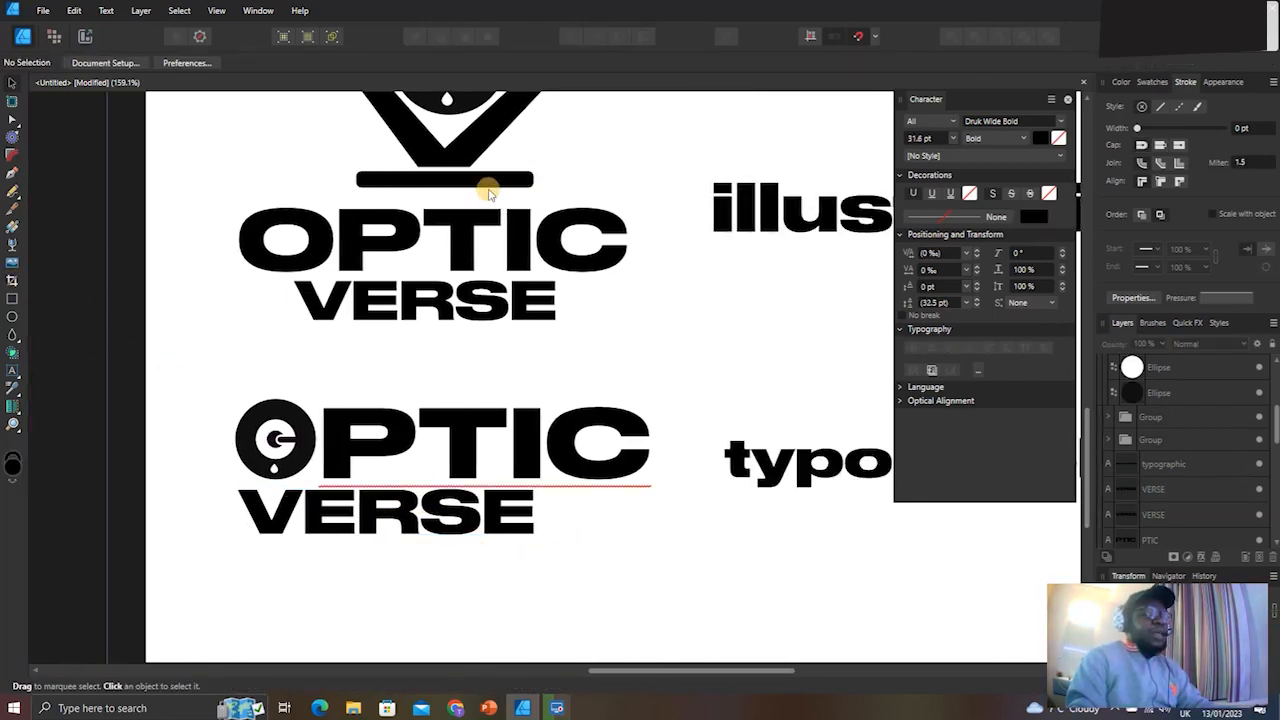
{"action": "left_click", "coordinate": [489, 186]}
{"action": "mouse_move", "coordinate": [489, 186]}
{"action": "left_mouse_down"}
{"action": "mouse_move", "coordinate": [657, 520]}
{"action": "mouse_move", "coordinate": [674, 509]}
{"action": "left_mouse_up"}
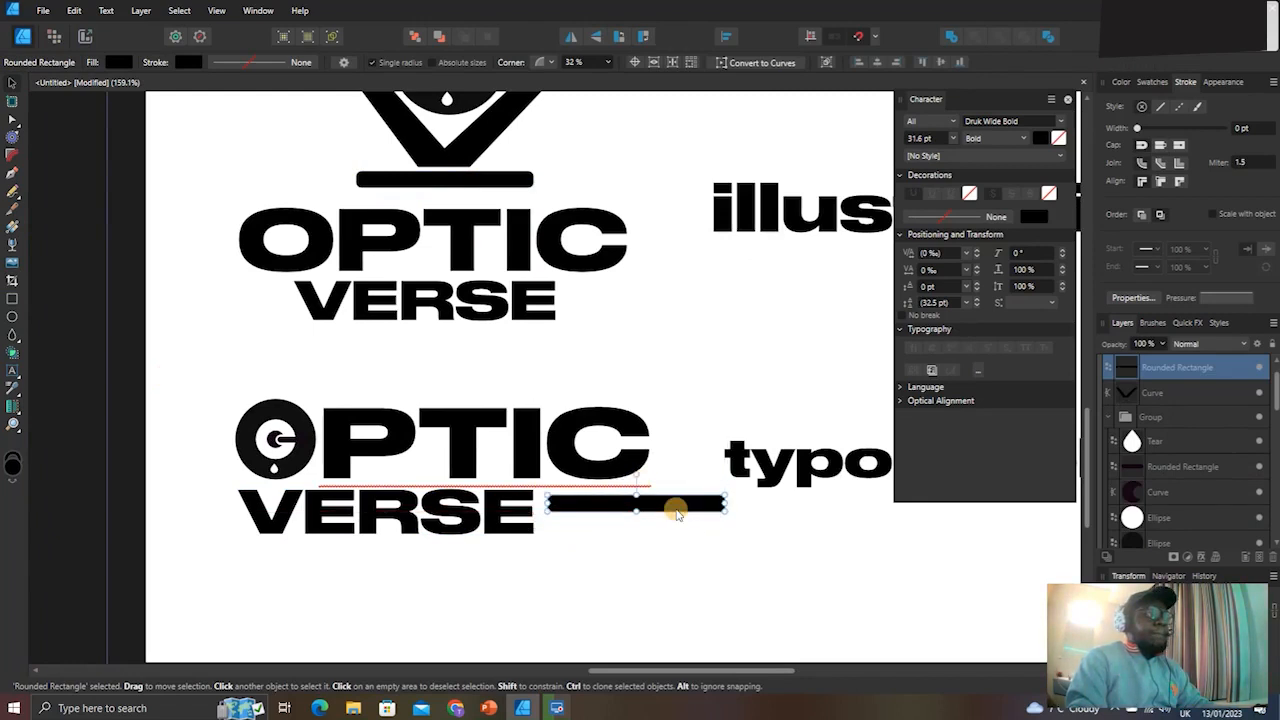
{"action": "left_click_drag", "start_coordinate": [697, 513], "coordinate": [648, 513]}
{"action": "scroll", "coordinate": [595, 512], "scroll_direction": "up", "scroll_amount": 3}
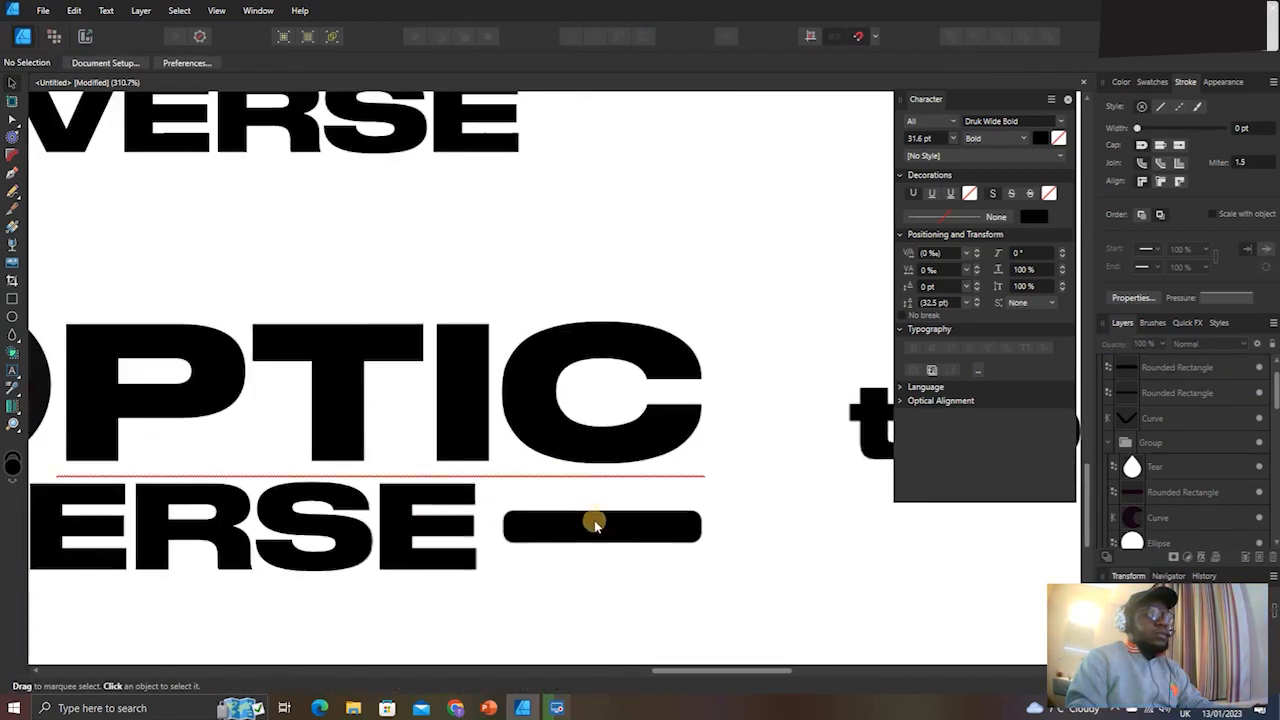
Thin the copied bar, set its corner radius to 0%, and shorten it slightly at both ends.
{"action": "left_click_drag", "start_coordinate": [602, 521], "coordinate": [605, 522]}
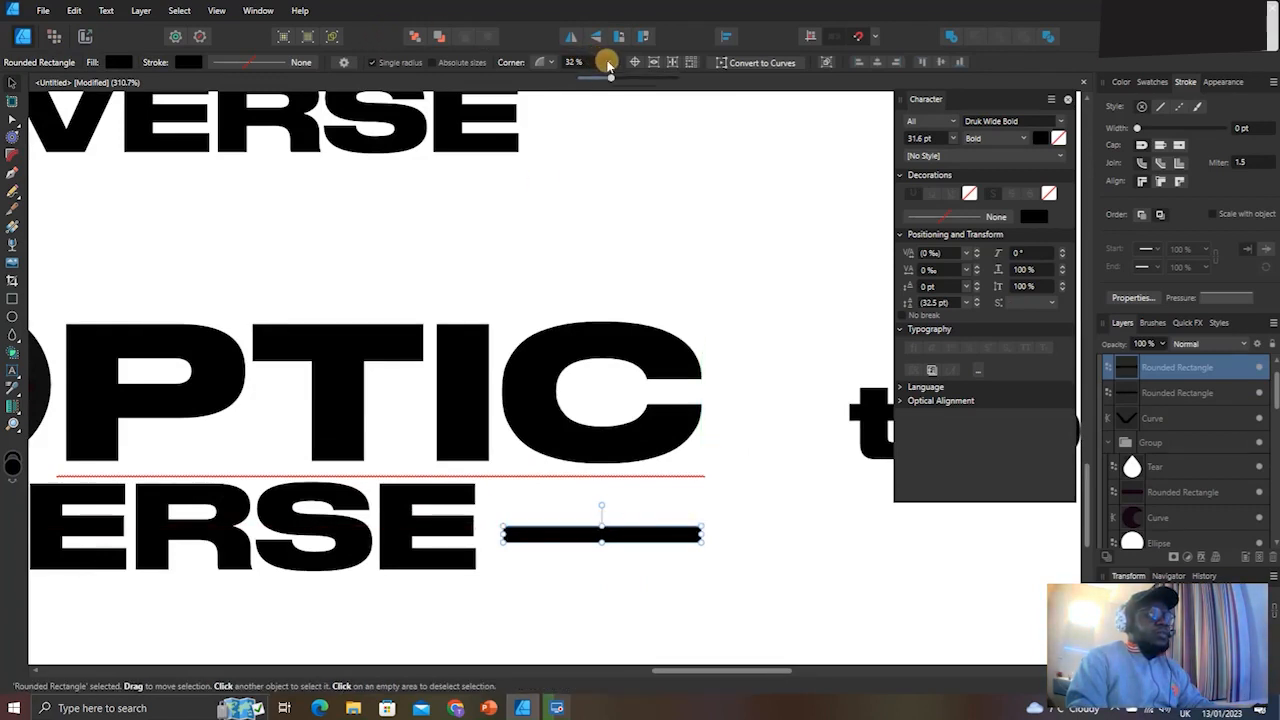
{"action": "left_click_drag", "start_coordinate": [596, 81], "coordinate": [572, 90]}
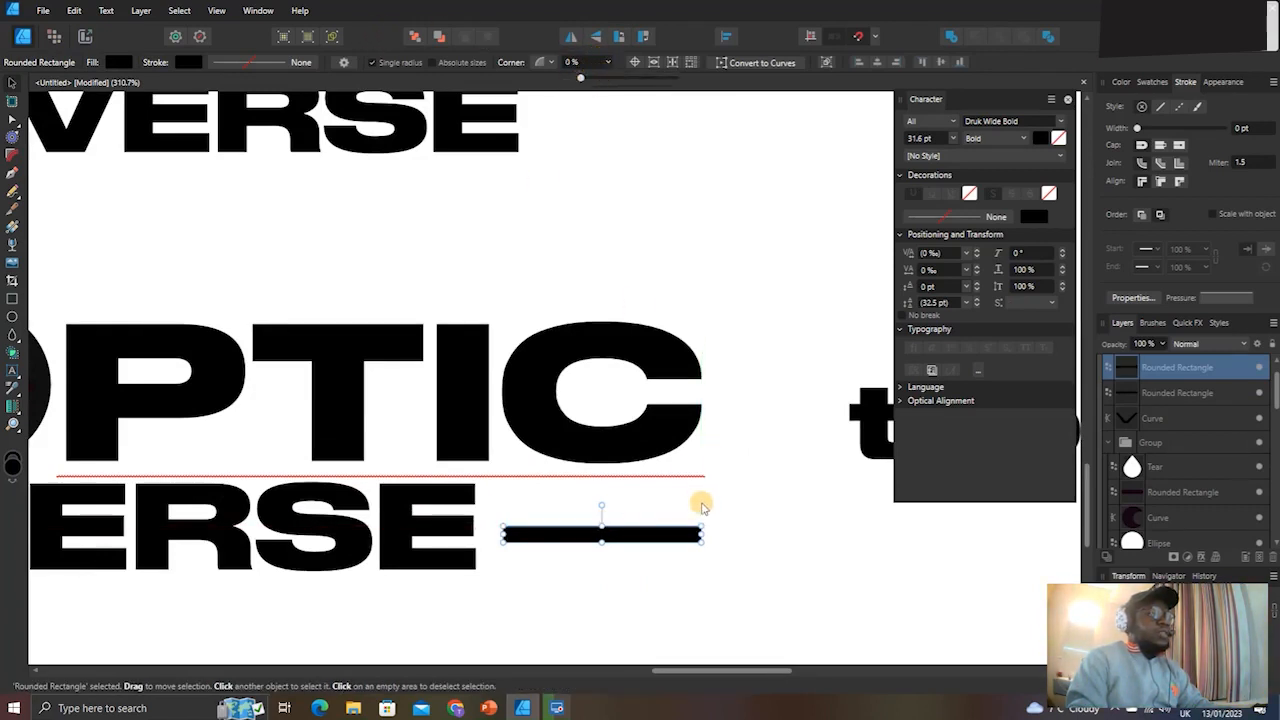
{"action": "left_click_drag", "start_coordinate": [702, 533], "coordinate": [694, 533]}
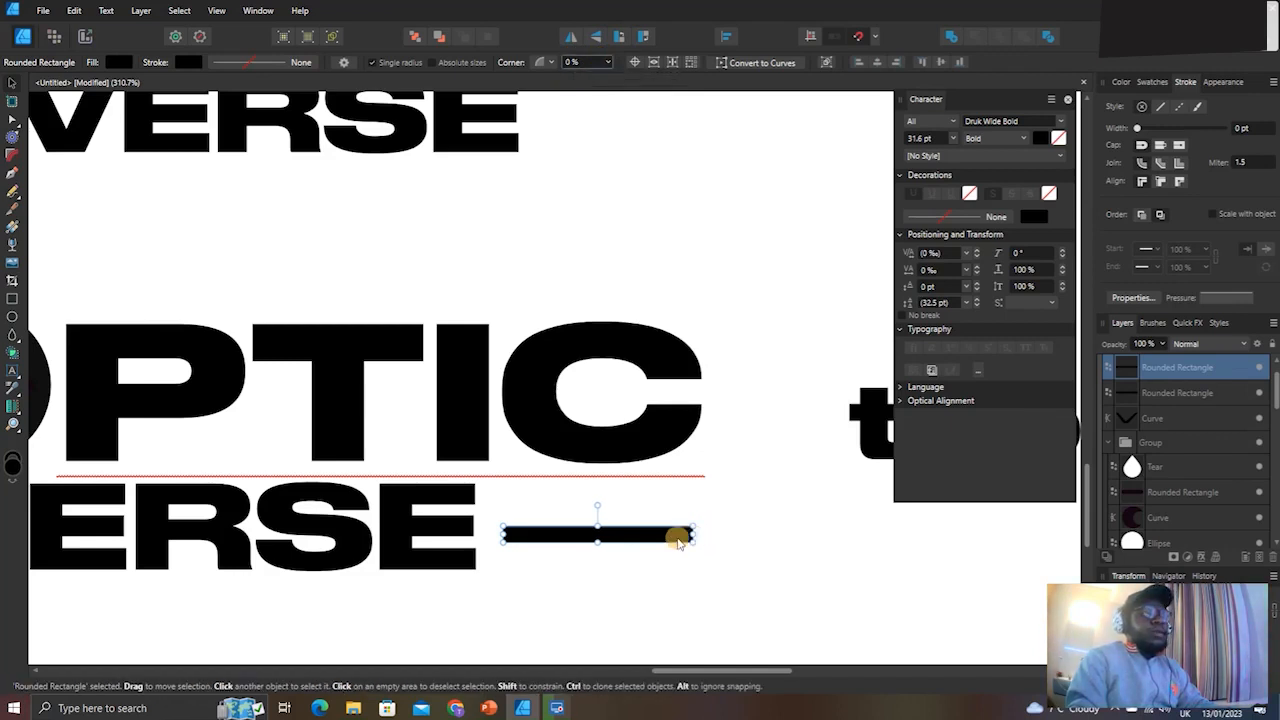
{"action": "left_click_drag", "start_coordinate": [507, 535], "coordinate": [510, 535]}
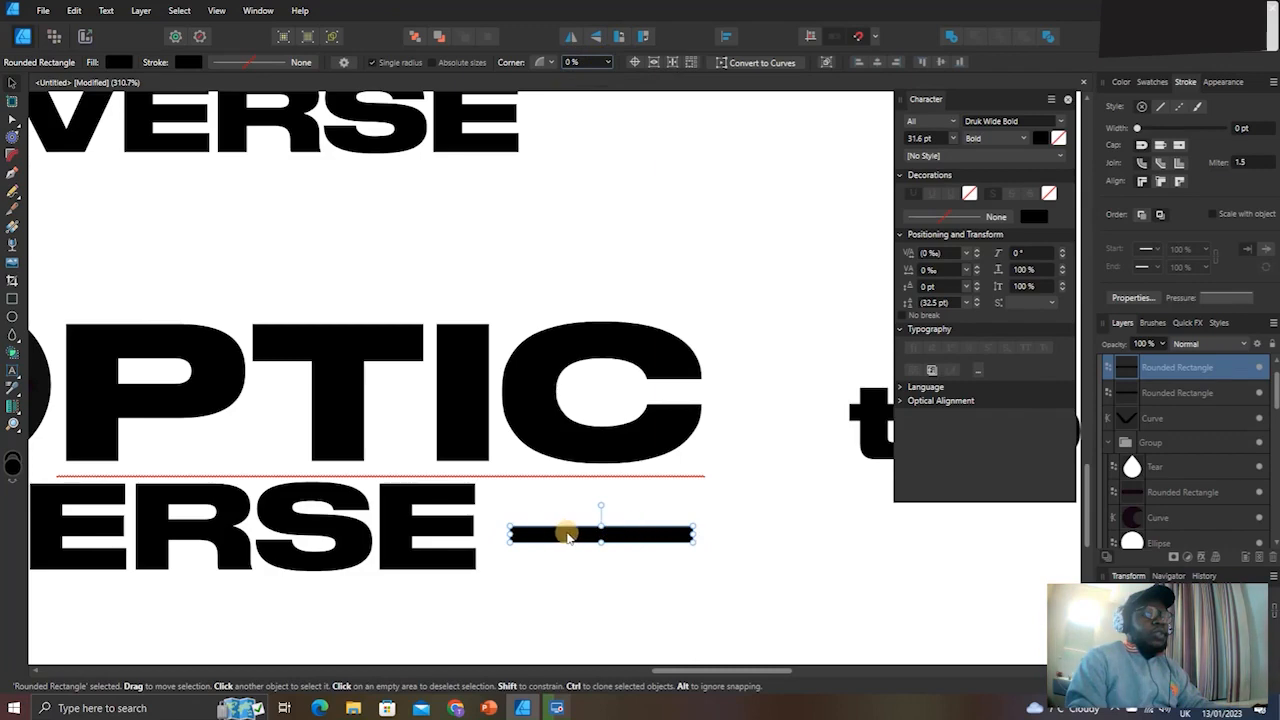
{"action": "mouse_move", "coordinate": [509, 535]}
{"action": "left_mouse_down"}
{"action": "mouse_move", "coordinate": [492, 535]}
{"action": "mouse_move", "coordinate": [520, 535]}
{"action": "left_mouse_up"}
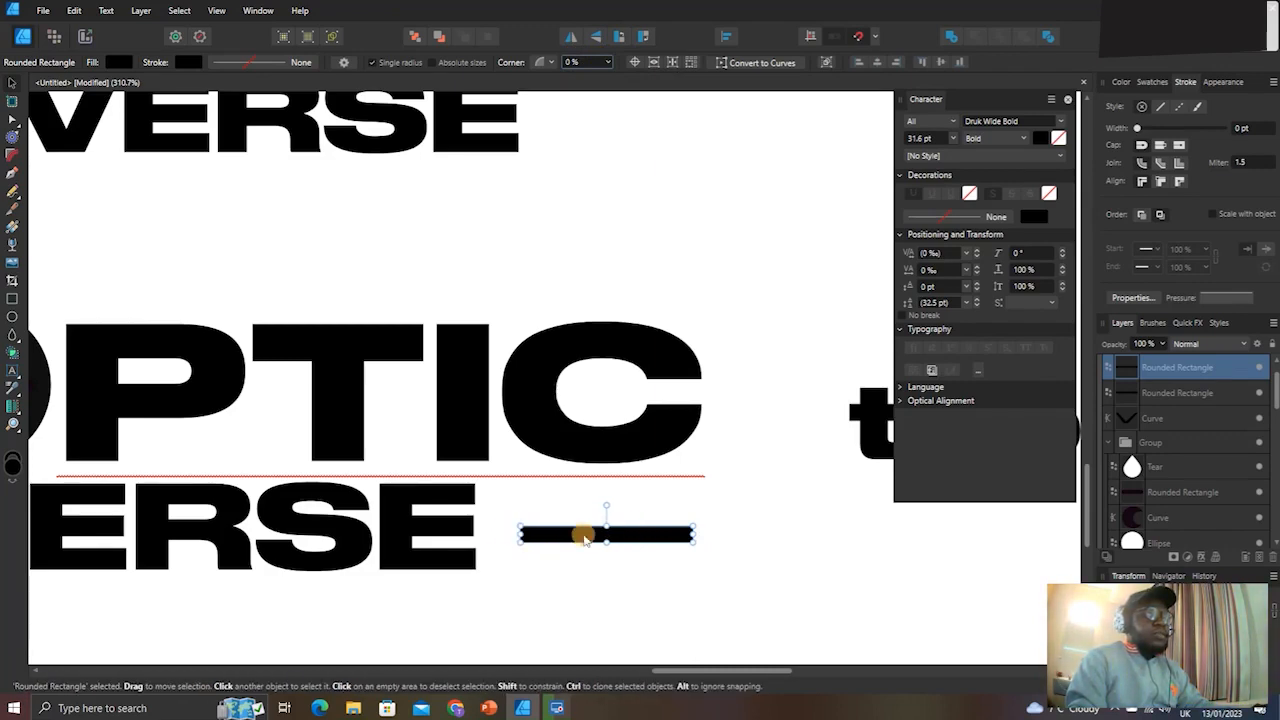
{"action": "scroll", "coordinate": [646, 540], "scroll_direction": "down", "scroll_amount": 4}
{"action": "left_click", "coordinate": [640, 562]}
{"action": "scroll", "coordinate": [634, 539], "scroll_direction": "up", "scroll_amount": 4}
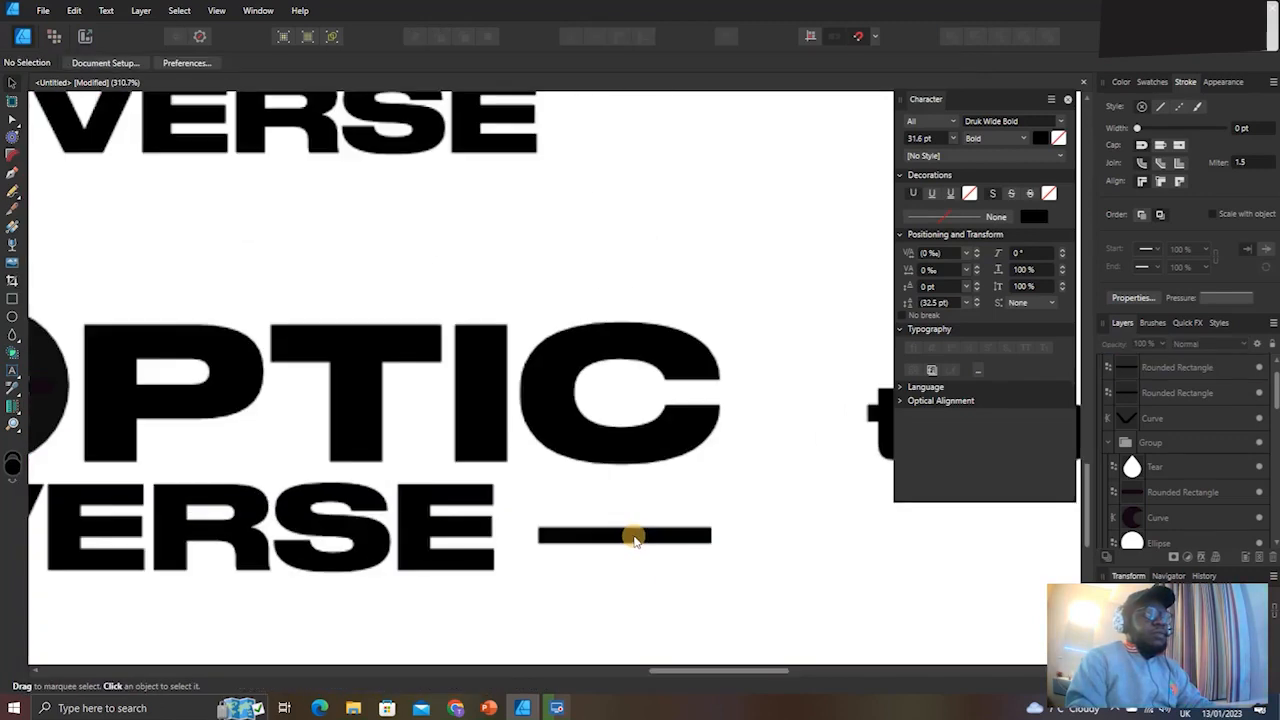
Extend the bar left into the final "E" of "VERSE" and match its thickness to the letter's middle arm.
{"action": "left_click", "coordinate": [634, 540]}
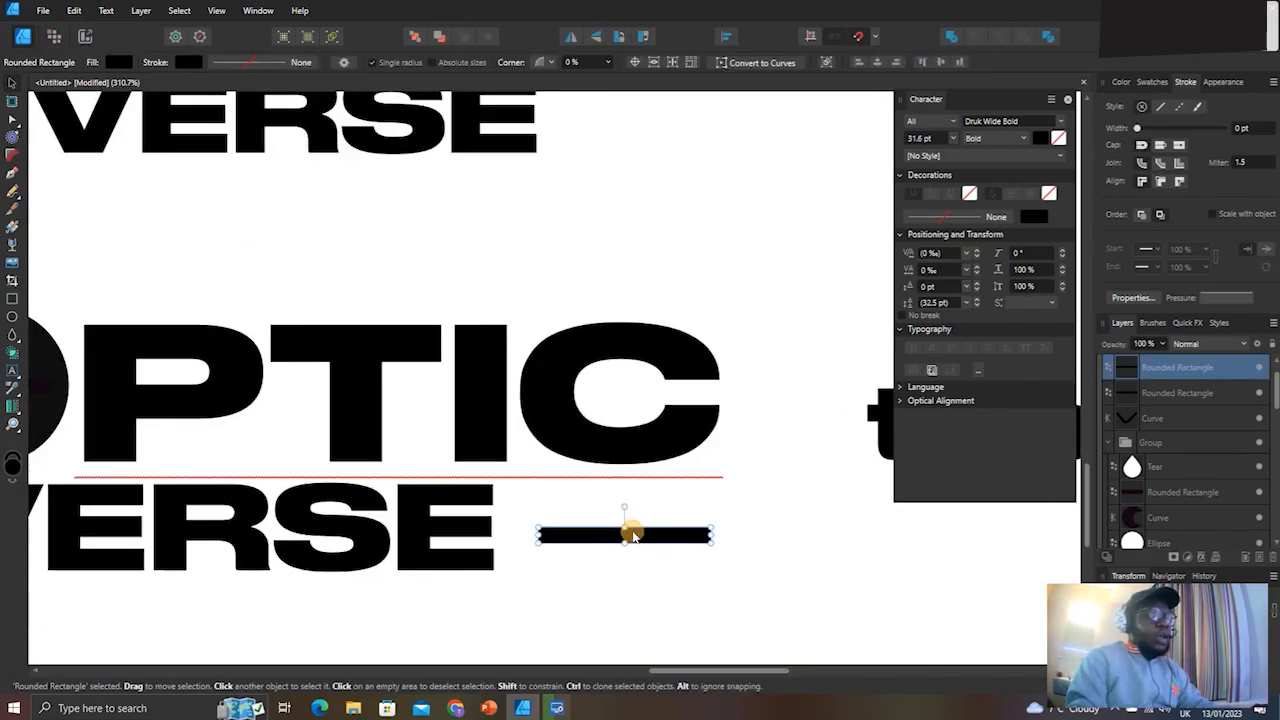
{"action": "left_click_drag", "start_coordinate": [538, 533], "coordinate": [417, 530]}
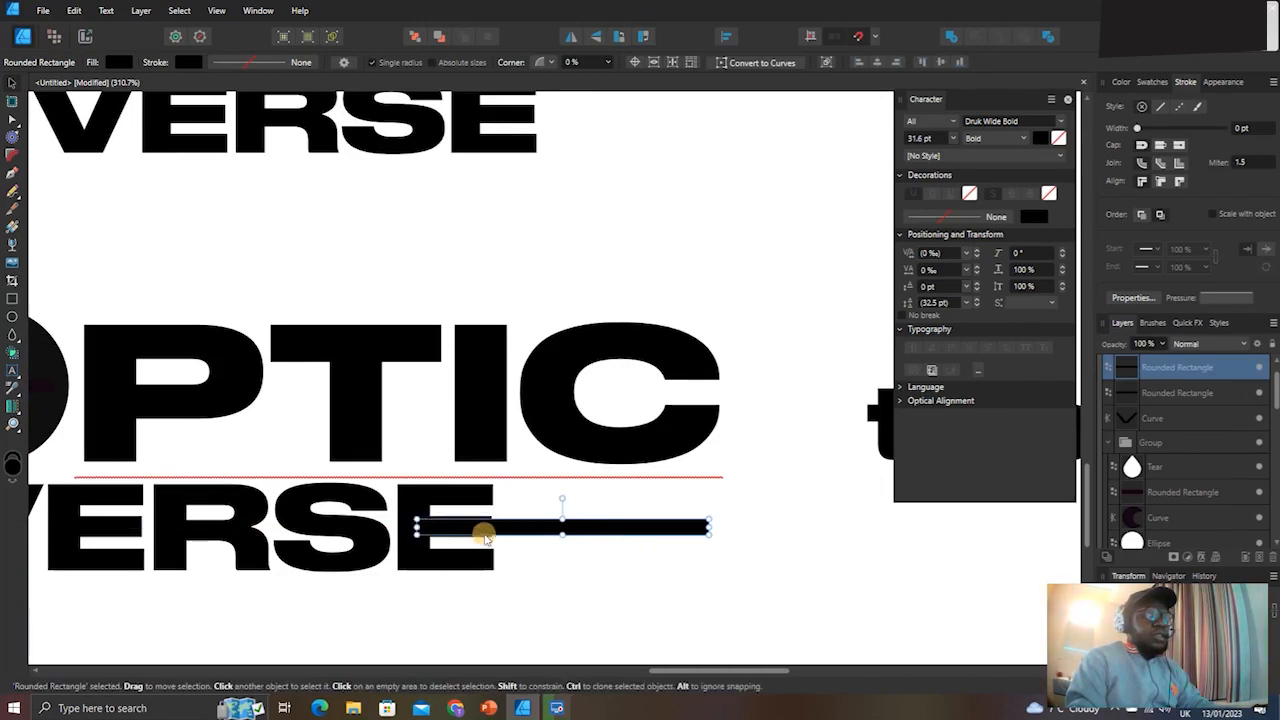
{"action": "scroll", "coordinate": [571, 514], "scroll_direction": "up", "scroll_amount": 3}
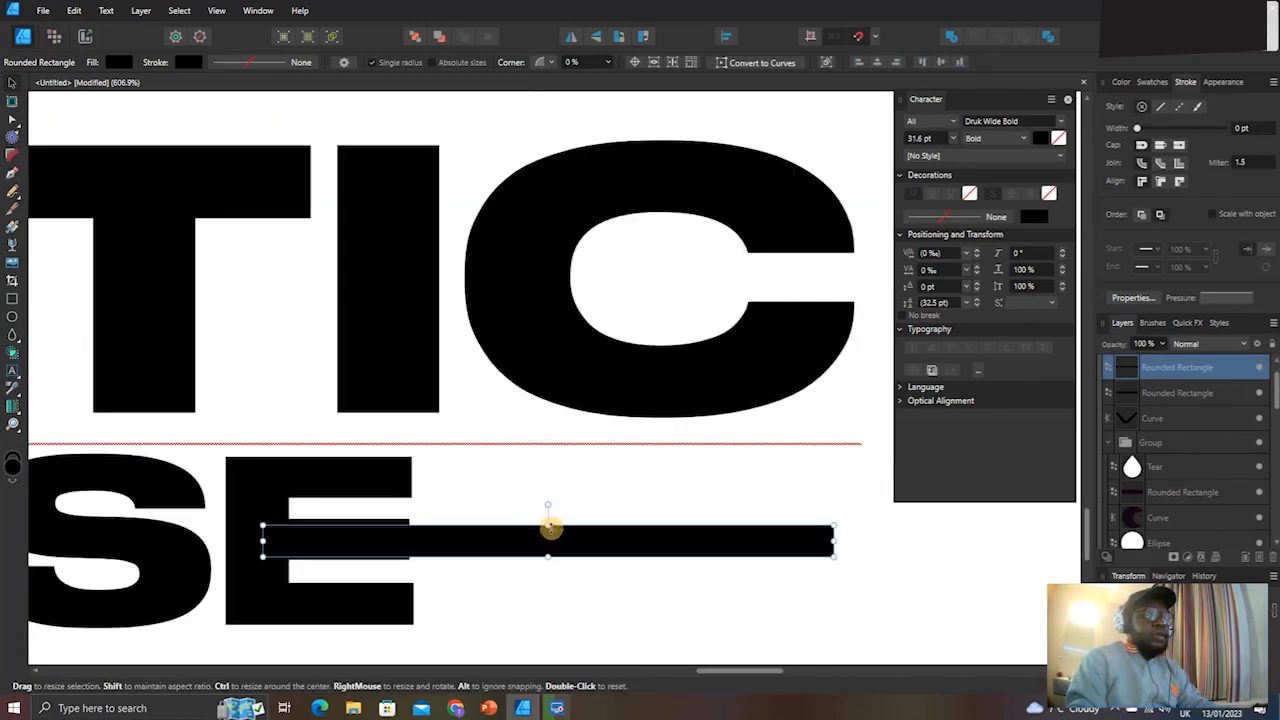
{"action": "left_click_drag", "start_coordinate": [551, 527], "coordinate": [546, 559]}
{"action": "scroll", "coordinate": [547, 558], "scroll_direction": "down", "scroll_amount": 4}
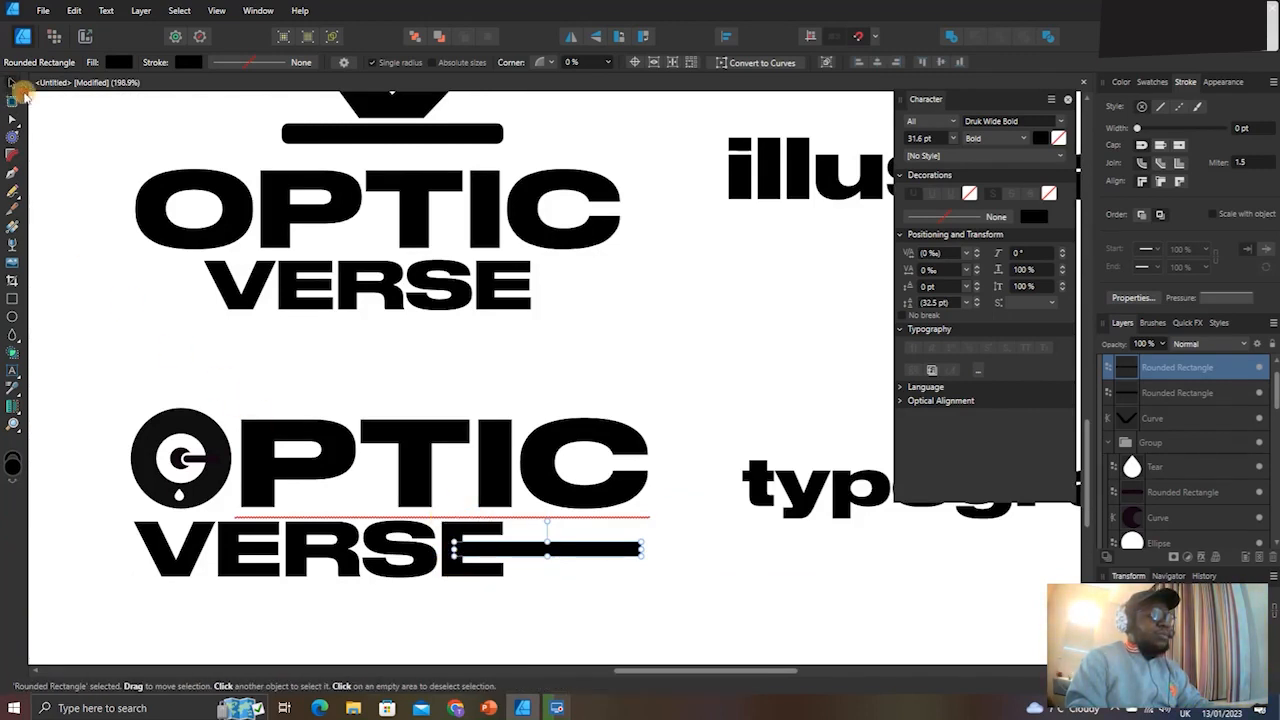
{"action": "left_click", "coordinate": [686, 590]}
{"action": "scroll", "coordinate": [610, 502], "scroll_direction": "down", "scroll_amount": 4}
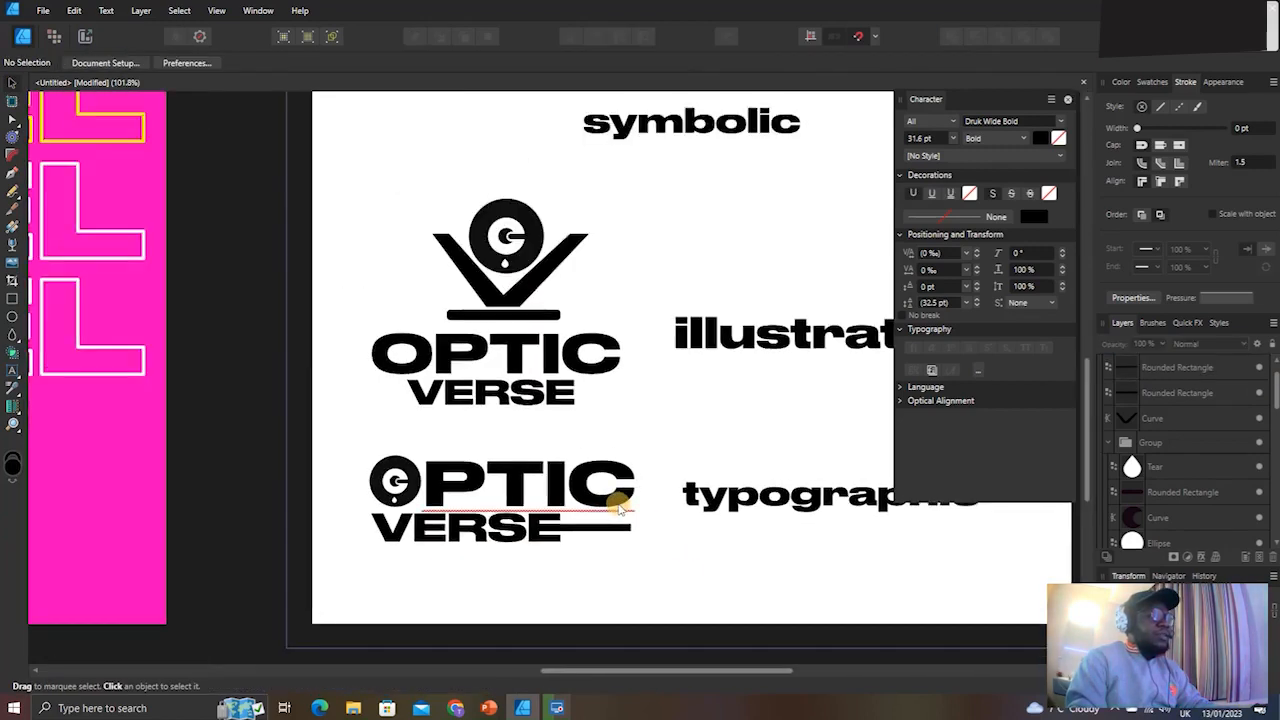
Lower the "typographic" label slightly so it sits level with the middle of the typographic logo.
{"action": "scroll", "coordinate": [467, 436], "scroll_direction": "up", "scroll_amount": 1}
{"action": "scroll", "coordinate": [421, 571], "scroll_direction": "down", "scroll_amount": 2}
{"action": "left_click_drag", "start_coordinate": [377, 529], "coordinate": [596, 625]}
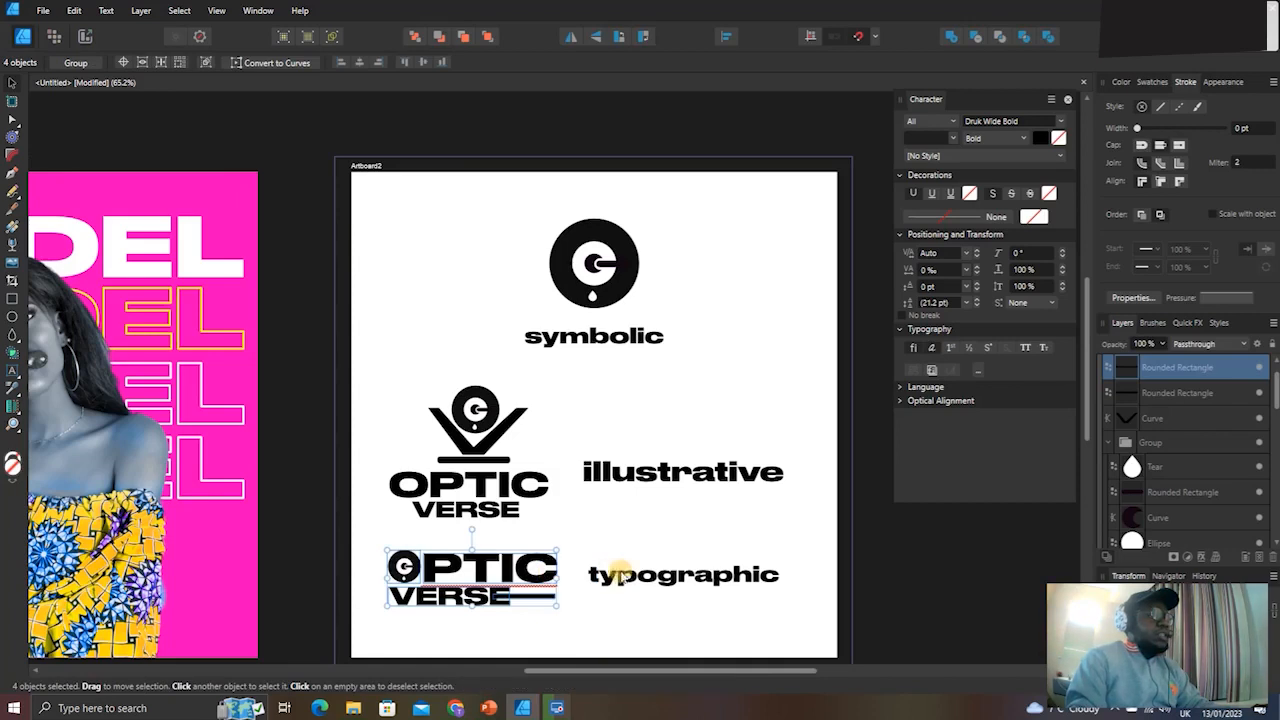
{"action": "left_click", "coordinate": [628, 575]}
{"action": "left_click_drag", "start_coordinate": [636, 583], "coordinate": [636, 590]}
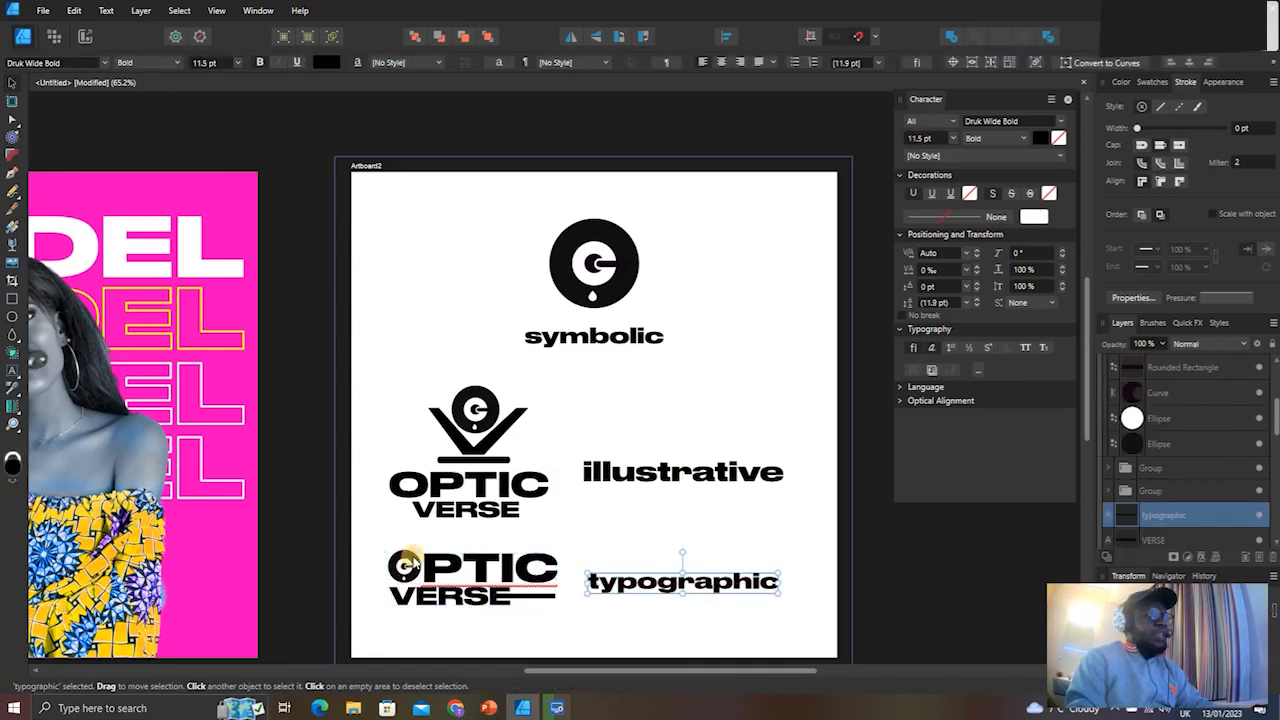
Raise the illustrative logo and its label together slightly to widen the gap above the typographic row.
{"action": "left_click_drag", "start_coordinate": [383, 533], "coordinate": [588, 621]}
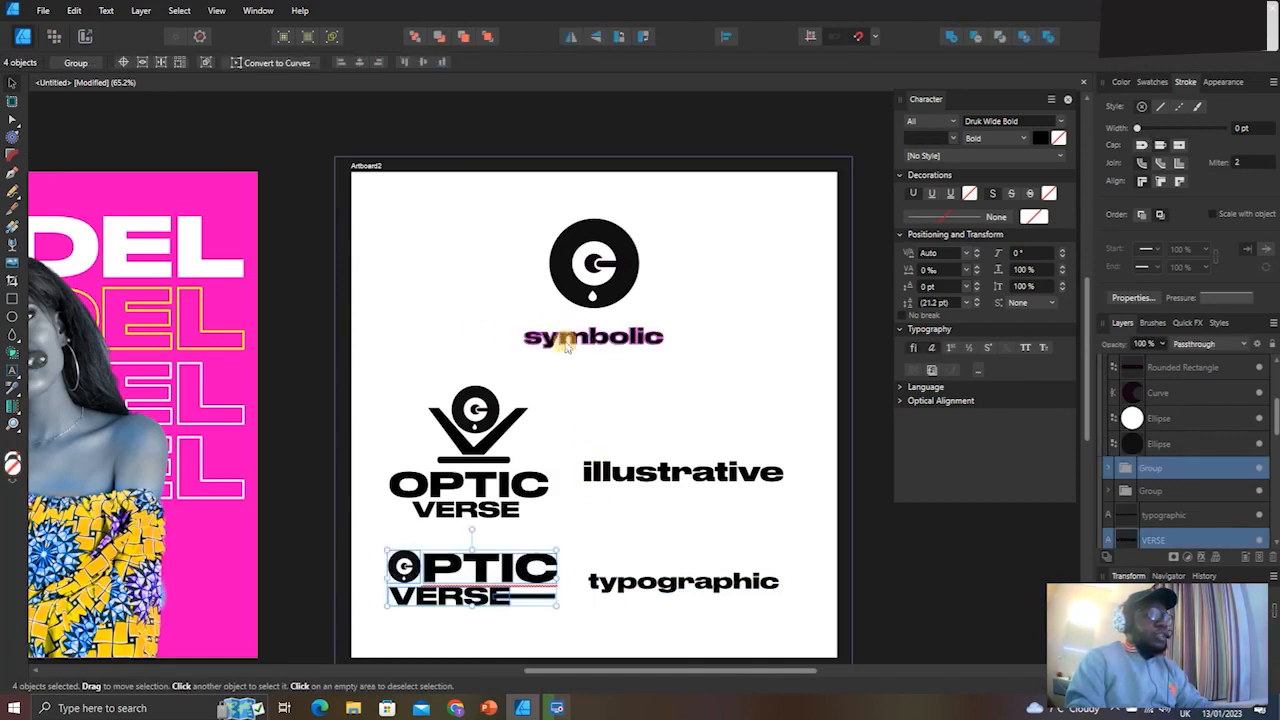
{"action": "left_click_drag", "start_coordinate": [352, 353], "coordinate": [808, 543]}
{"action": "left_click_drag", "start_coordinate": [709, 486], "coordinate": [706, 471]}
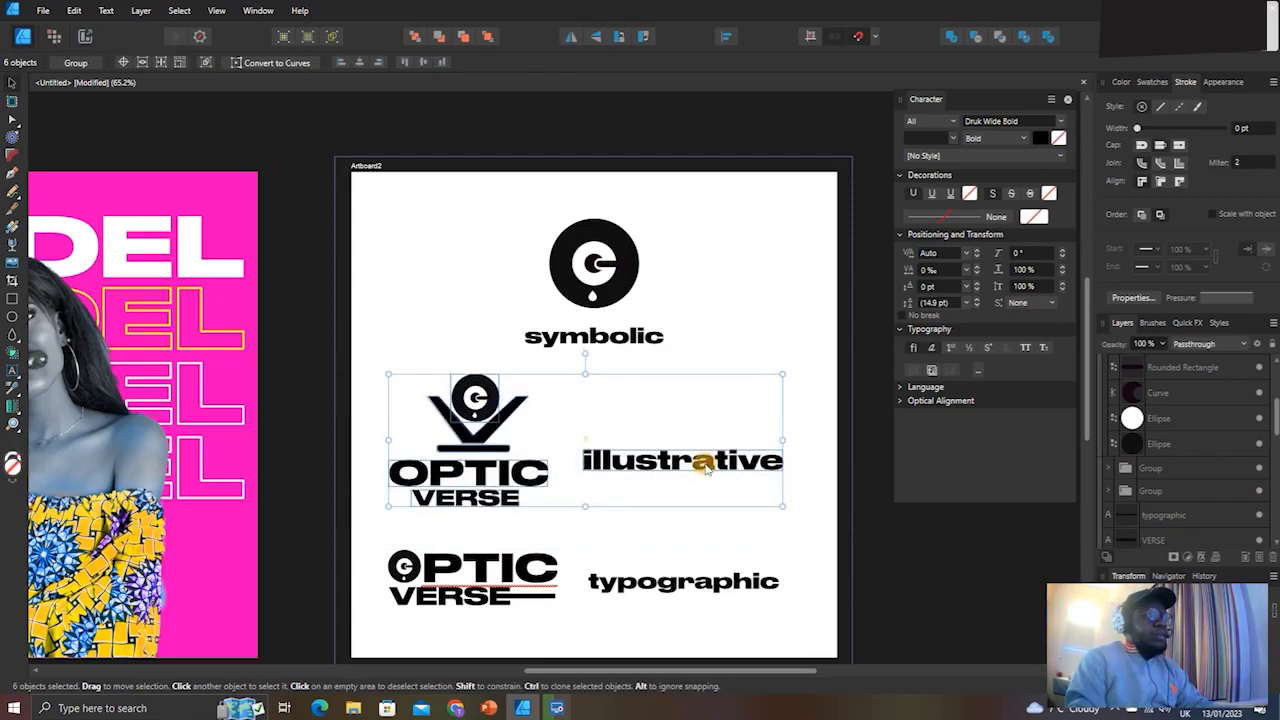
Examine the layout of the three logo categories and compare the artboard with the neighbouring MODEL poster.
{"action": "left_click", "coordinate": [367, 556]}
{"action": "left_click_drag", "start_coordinate": [365, 529], "coordinate": [813, 648]}
{"action": "scroll", "coordinate": [668, 577], "scroll_direction": "left", "scroll_amount": 2}
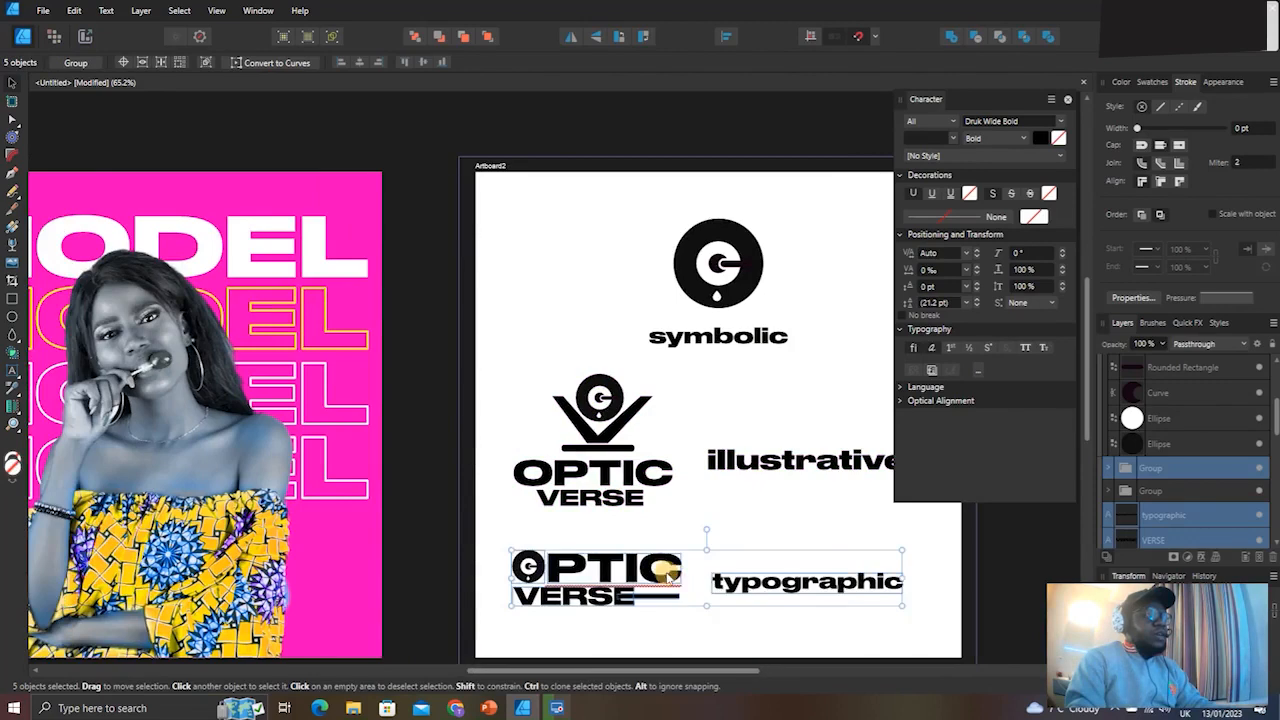
{"action": "scroll", "coordinate": [668, 572], "scroll_direction": "left", "scroll_amount": 3}
{"action": "scroll", "coordinate": [637, 511], "scroll_direction": "down", "scroll_amount": 3}
{"action": "scroll", "coordinate": [637, 511], "scroll_direction": "right", "scroll_amount": 2}
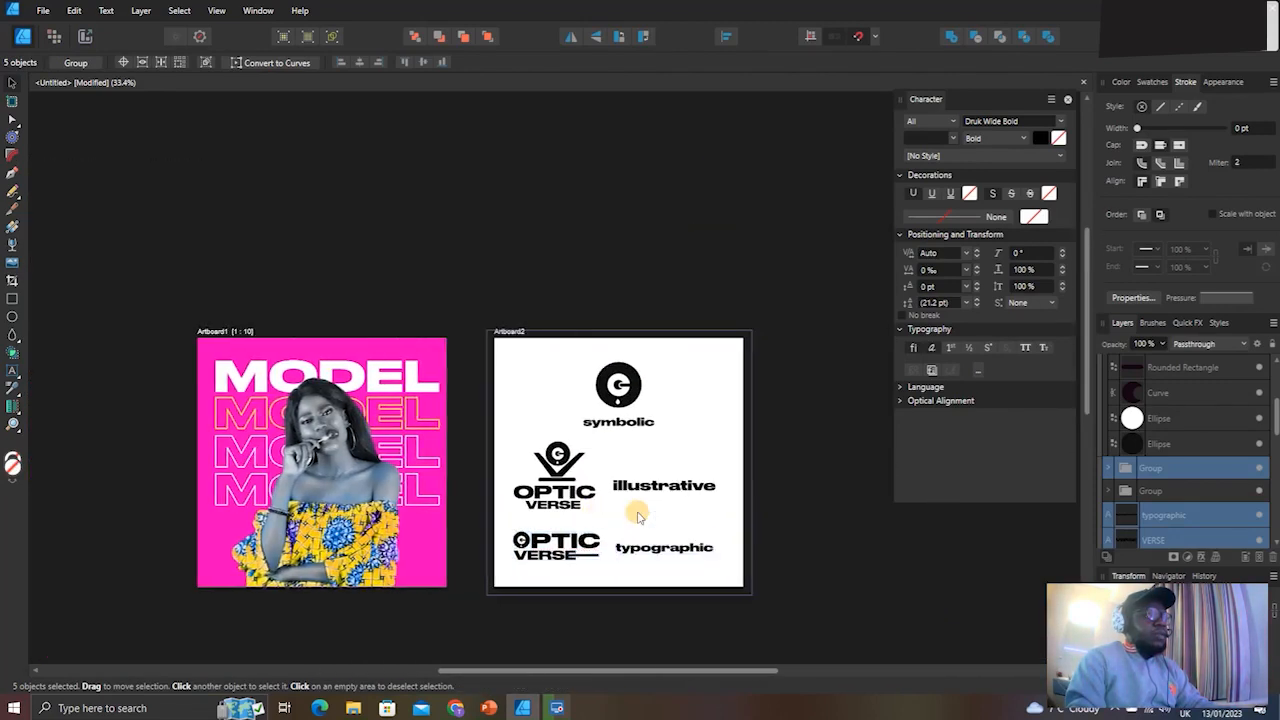
{"action": "scroll", "coordinate": [637, 511], "scroll_direction": "up", "scroll_amount": 3}
{"action": "scroll", "coordinate": [585, 432], "scroll_direction": "left", "scroll_amount": 3}
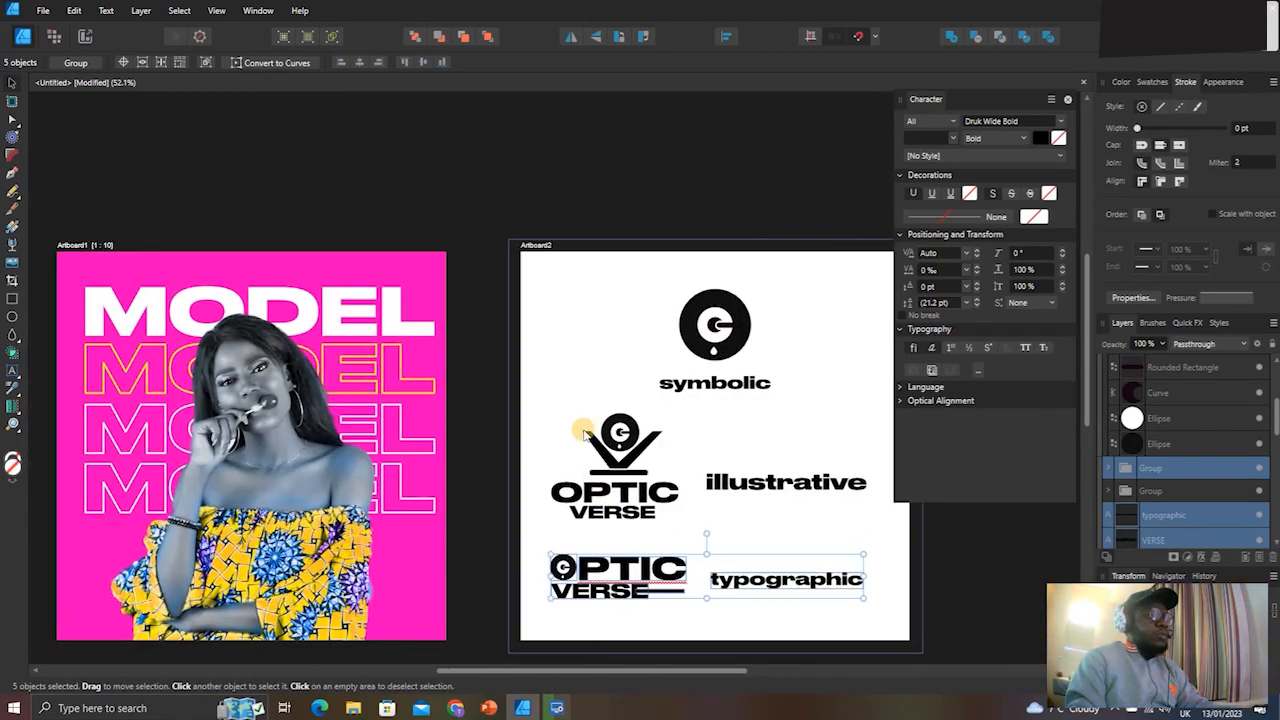
{"action": "left_click", "coordinate": [642, 283]}
{"action": "left_click_drag", "start_coordinate": [618, 271], "coordinate": [828, 436]}
{"action": "left_click", "coordinate": [530, 340]}
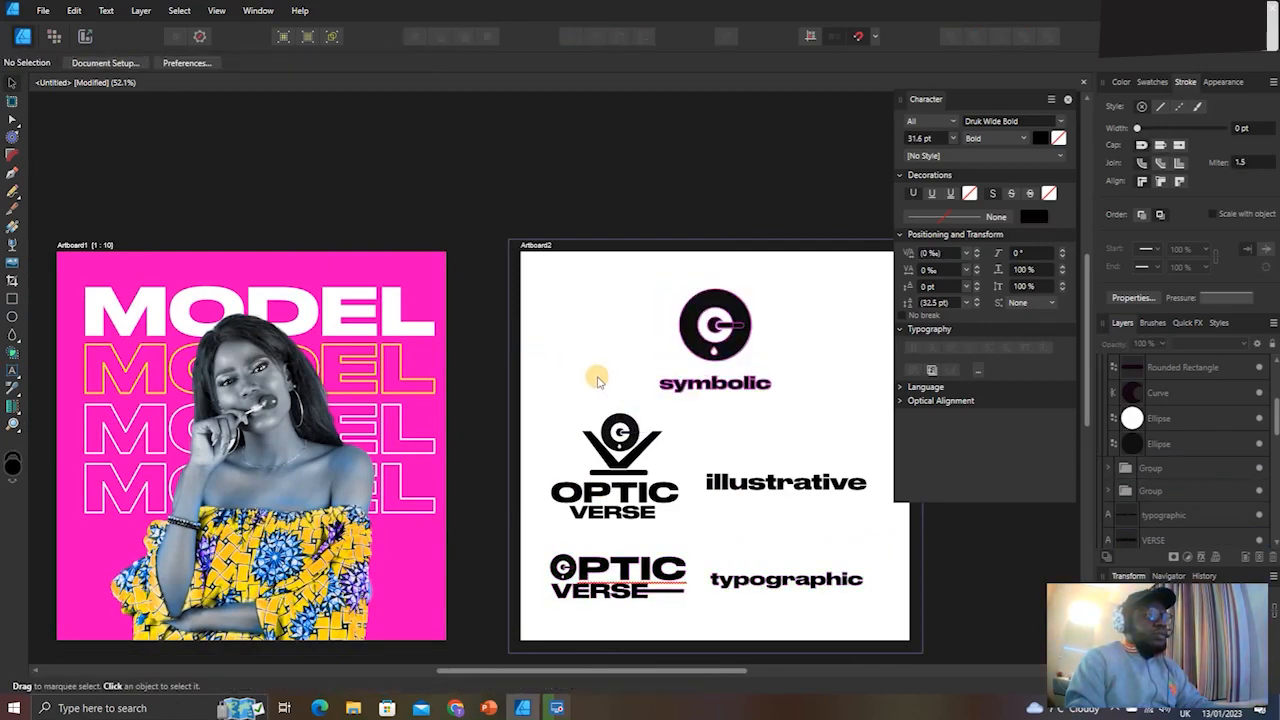
{"action": "scroll", "coordinate": [590, 378], "scroll_direction": "down", "scroll_amount": 3}
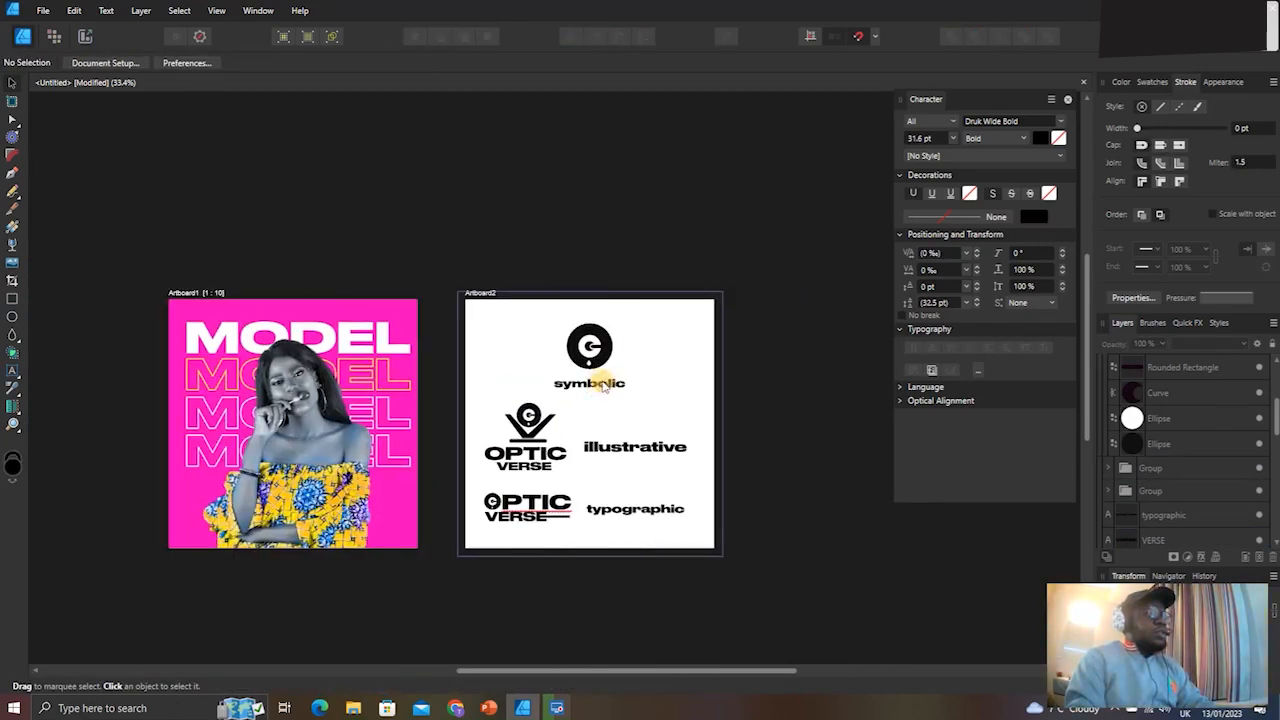
{"action": "scroll", "coordinate": [600, 380], "scroll_direction": "left", "scroll_amount": 5}
{"action": "scroll", "coordinate": [532, 351], "scroll_direction": "up", "scroll_amount": 4}
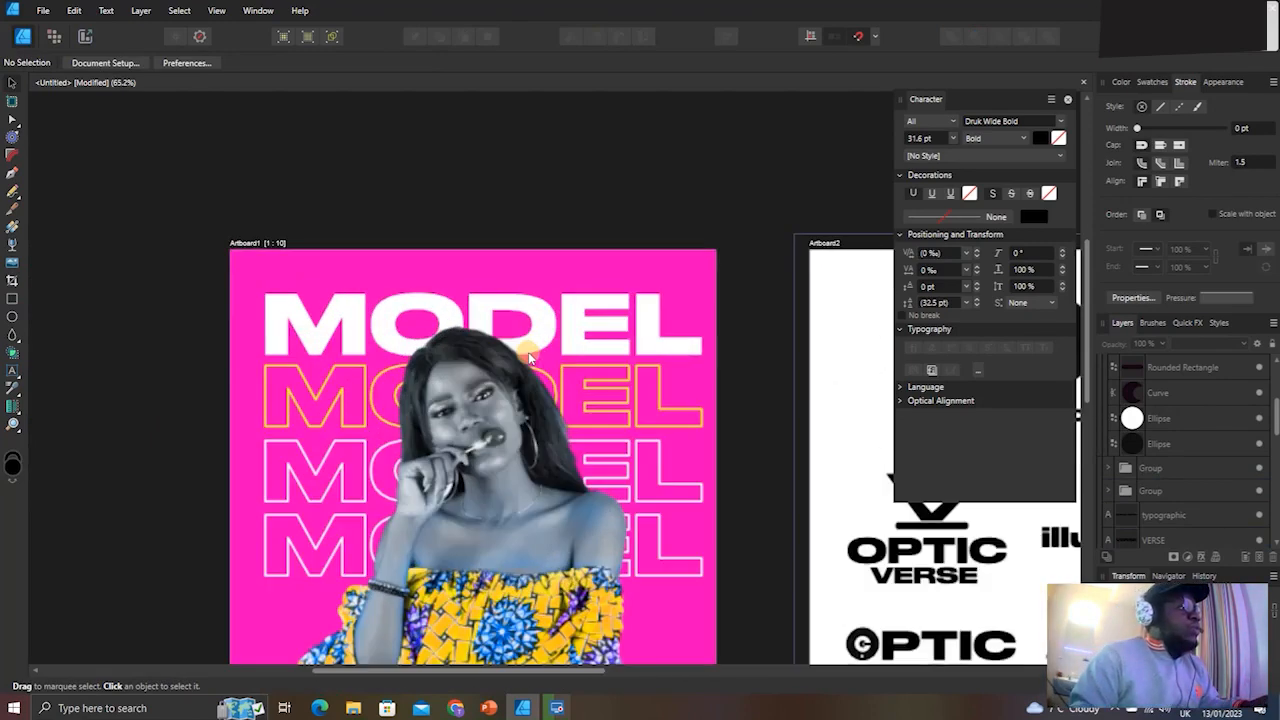
{"action": "scroll", "coordinate": [520, 356], "scroll_direction": "left", "scroll_amount": 3}
{"action": "scroll", "coordinate": [600, 370], "scroll_direction": "down", "scroll_amount": 2}
{"action": "scroll", "coordinate": [665, 377], "scroll_direction": "down", "scroll_amount": 2}
{"action": "scroll", "coordinate": [665, 377], "scroll_direction": "down", "scroll_amount": 3}
{"action": "scroll", "coordinate": [620, 385], "scroll_direction": "right", "scroll_amount": 4}
{"action": "scroll", "coordinate": [562, 391], "scroll_direction": "up", "scroll_amount": 3}
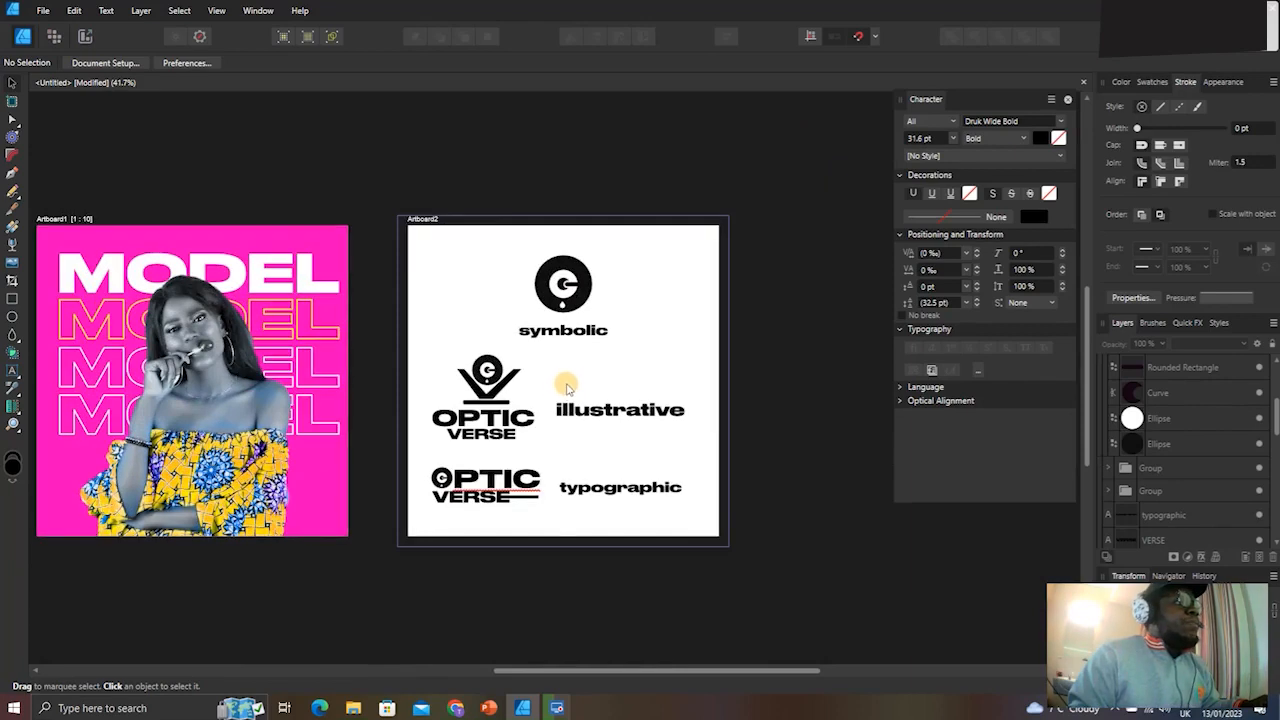
Review the MODEL poster and the logo categories artboard side by side, comparing their overall compositions.
{"action": "scroll", "coordinate": [567, 385], "scroll_direction": "up", "scroll_amount": 1}
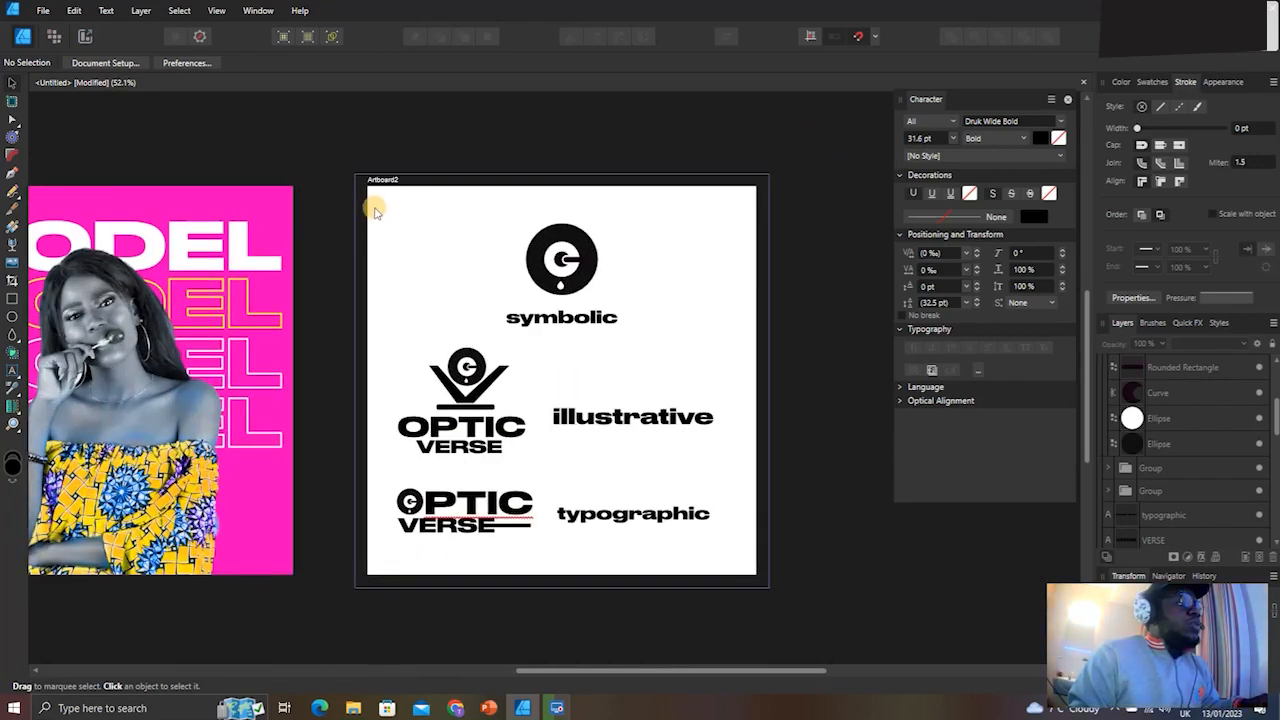
{"action": "scroll", "coordinate": [297, 271], "scroll_direction": "left", "scroll_amount": 4}
{"action": "left_click_drag", "start_coordinate": [212, 176], "coordinate": [686, 597]}
{"action": "left_click", "coordinate": [651, 561]}
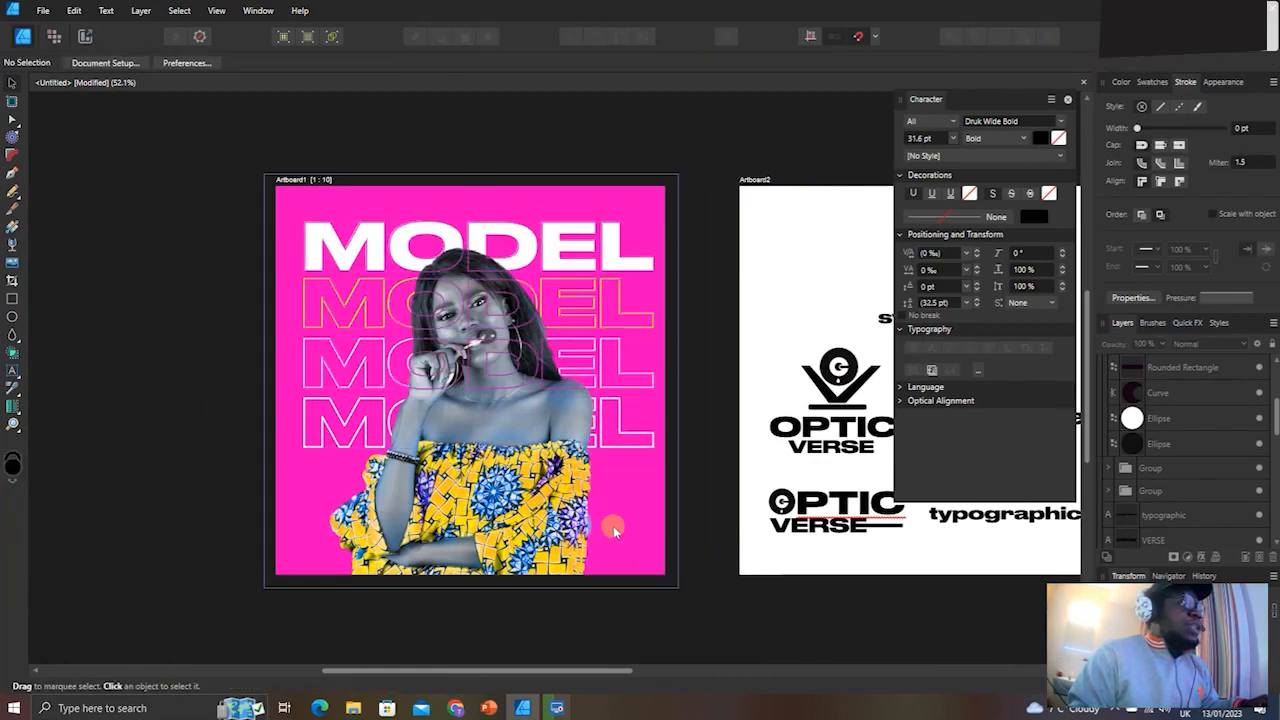
{"action": "scroll", "coordinate": [433, 366], "scroll_direction": "right", "scroll_amount": 5}
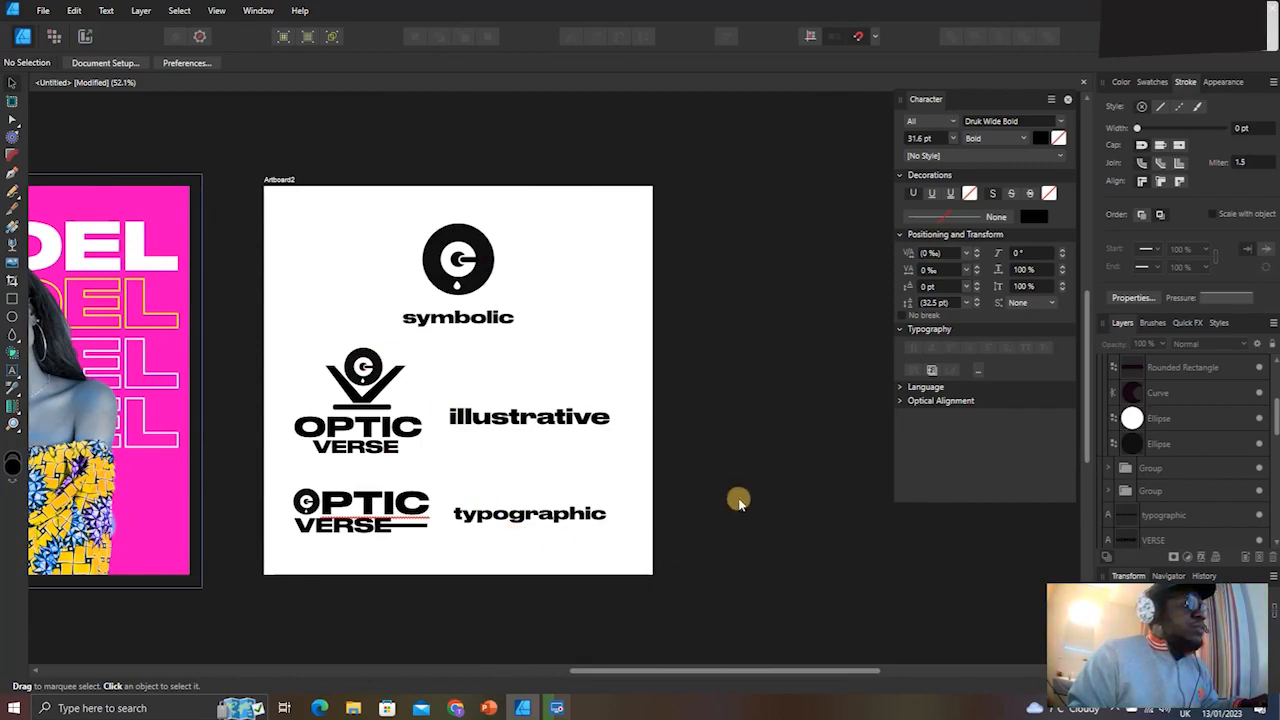
{"action": "scroll", "coordinate": [737, 500], "scroll_direction": "up", "scroll_amount": 2}
{"action": "scroll", "coordinate": [720, 491], "scroll_direction": "left", "scroll_amount": 3}
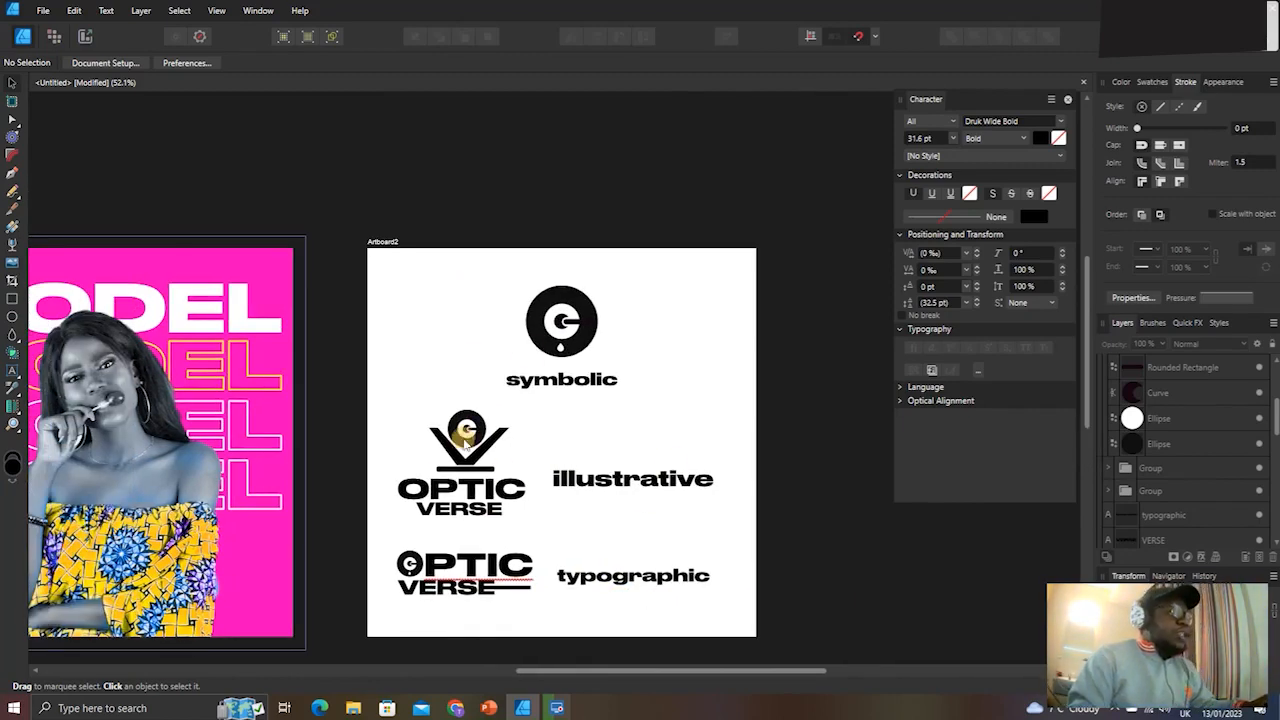
{"action": "scroll", "coordinate": [466, 434], "scroll_direction": "left", "scroll_amount": 6}
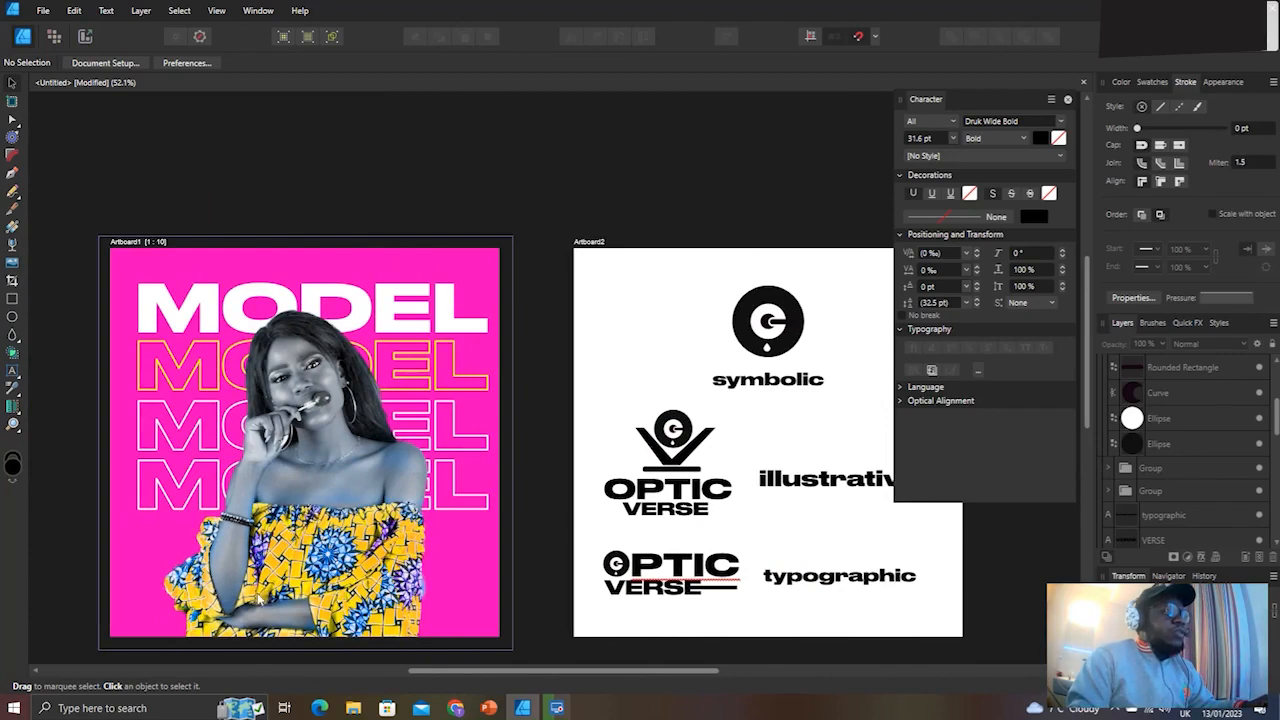
{"action": "scroll", "coordinate": [600, 471], "scroll_direction": "down", "scroll_amount": 3}
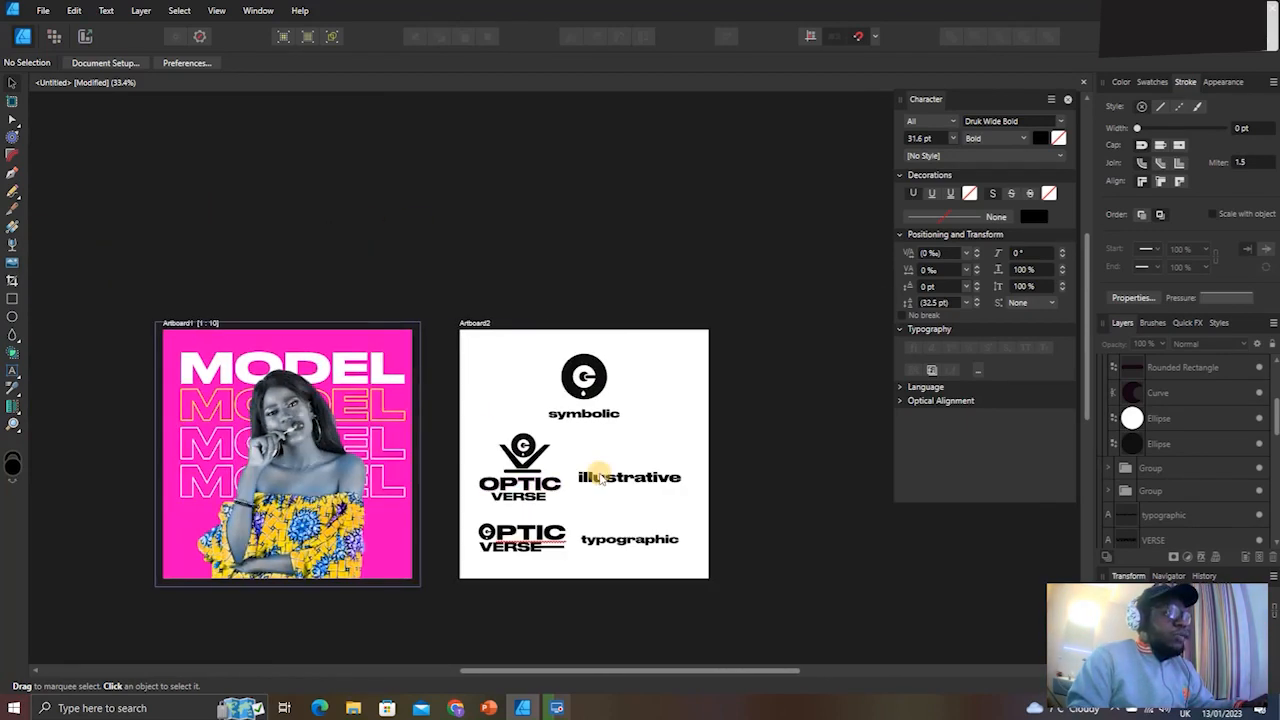
{"action": "scroll", "coordinate": [598, 470], "scroll_direction": "left", "scroll_amount": 7}
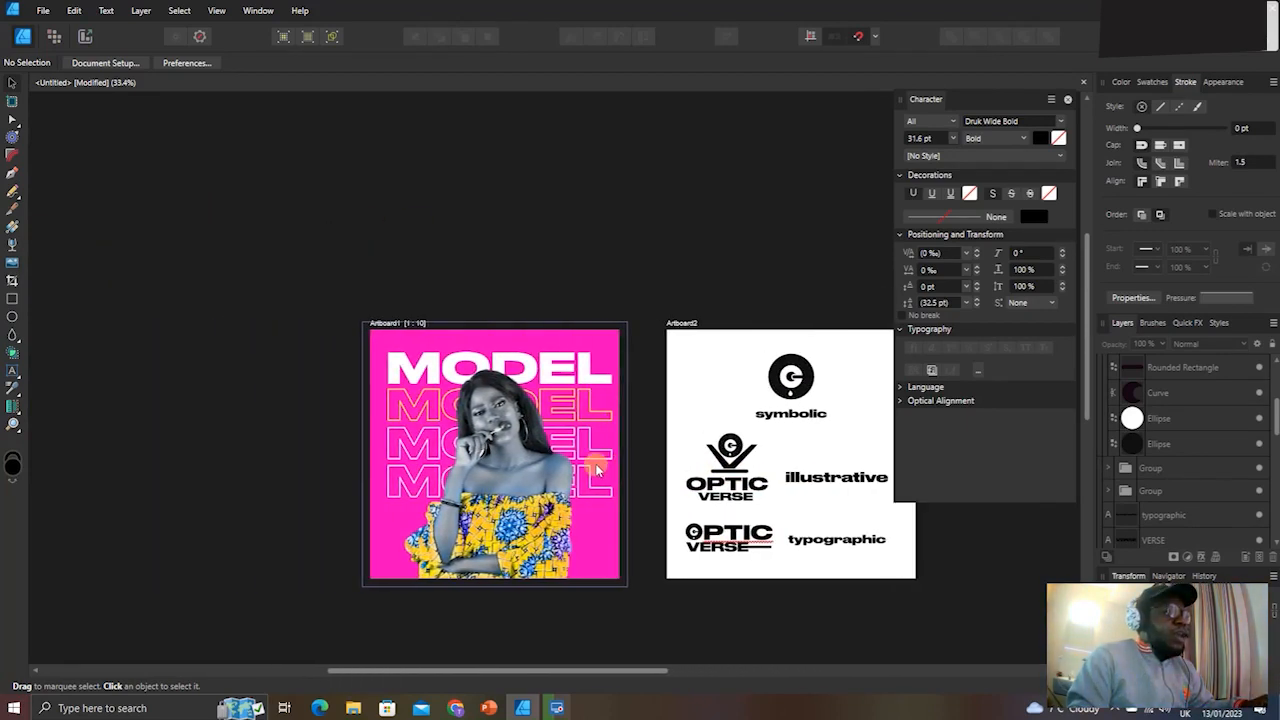
{"action": "scroll", "coordinate": [597, 467], "scroll_direction": "right", "scroll_amount": 6}
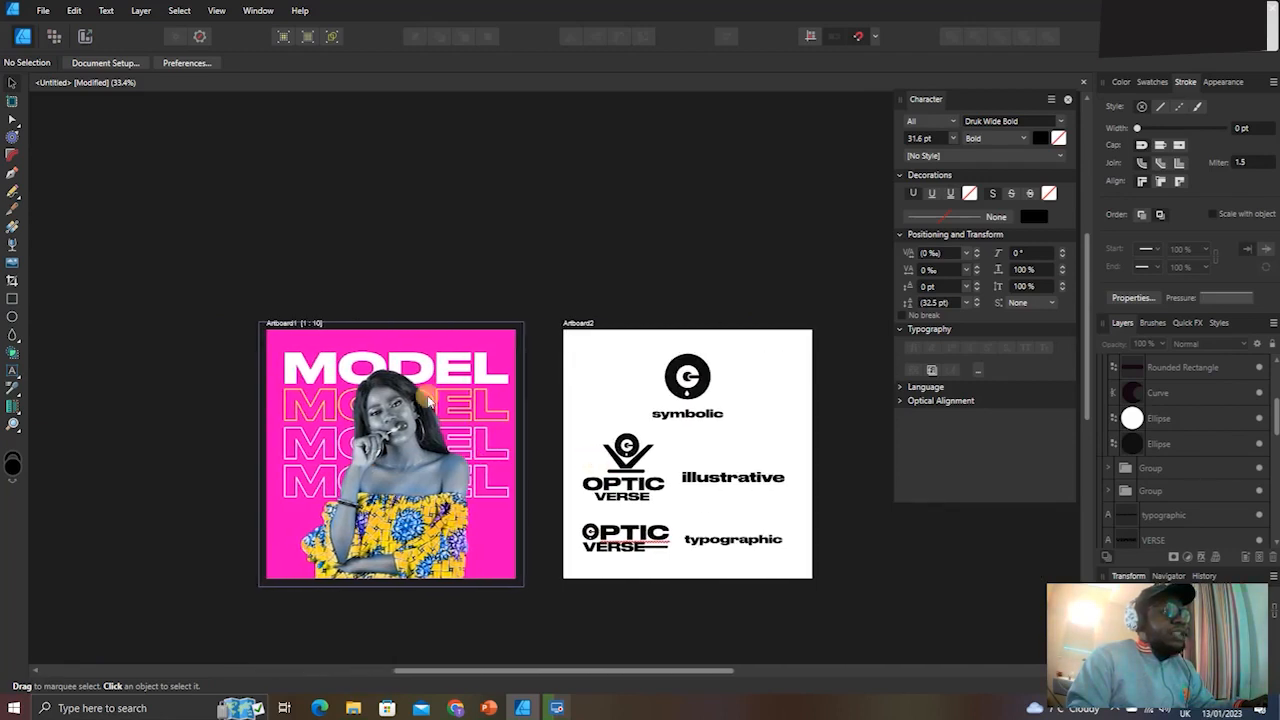
{"action": "left_click_drag", "start_coordinate": [260, 292], "coordinate": [550, 602]}
{"action": "left_click_drag", "start_coordinate": [871, 594], "coordinate": [552, 296]}
{"action": "left_click", "coordinate": [537, 278]}
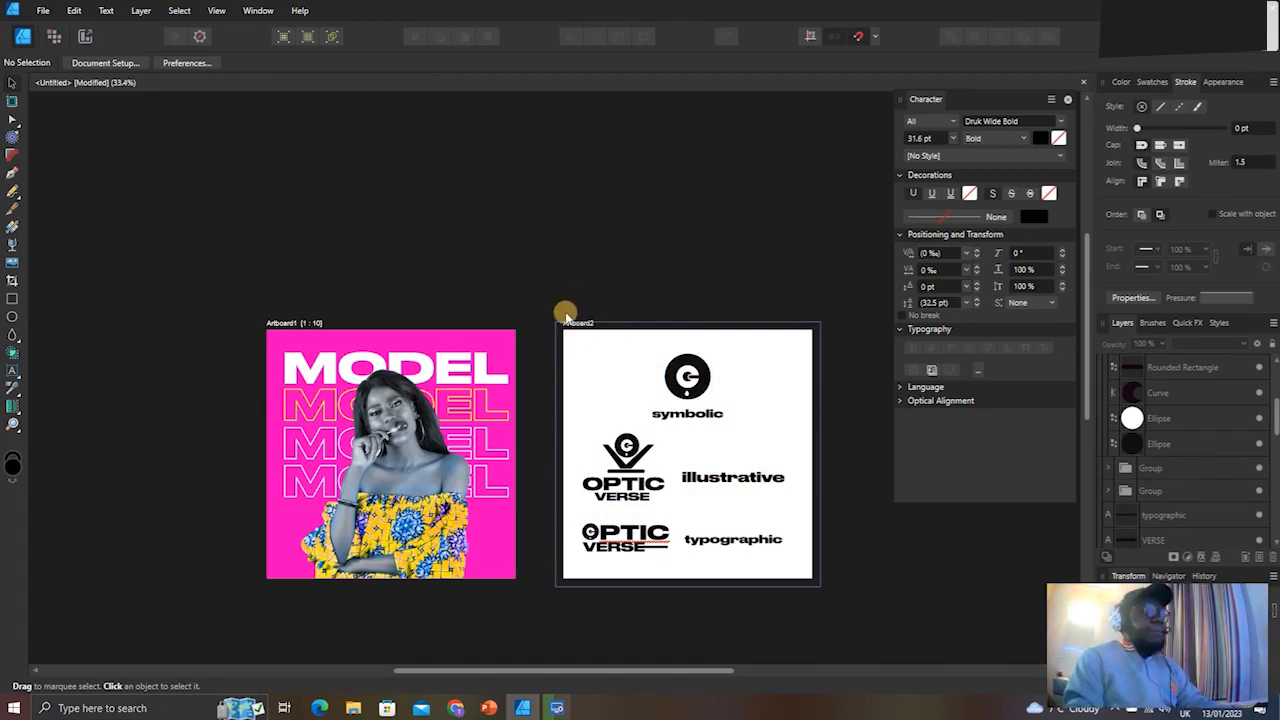
{"action": "scroll", "coordinate": [556, 274], "scroll_direction": "right", "scroll_amount": 3}
{"action": "scroll", "coordinate": [556, 276], "scroll_direction": "left", "scroll_amount": 4}
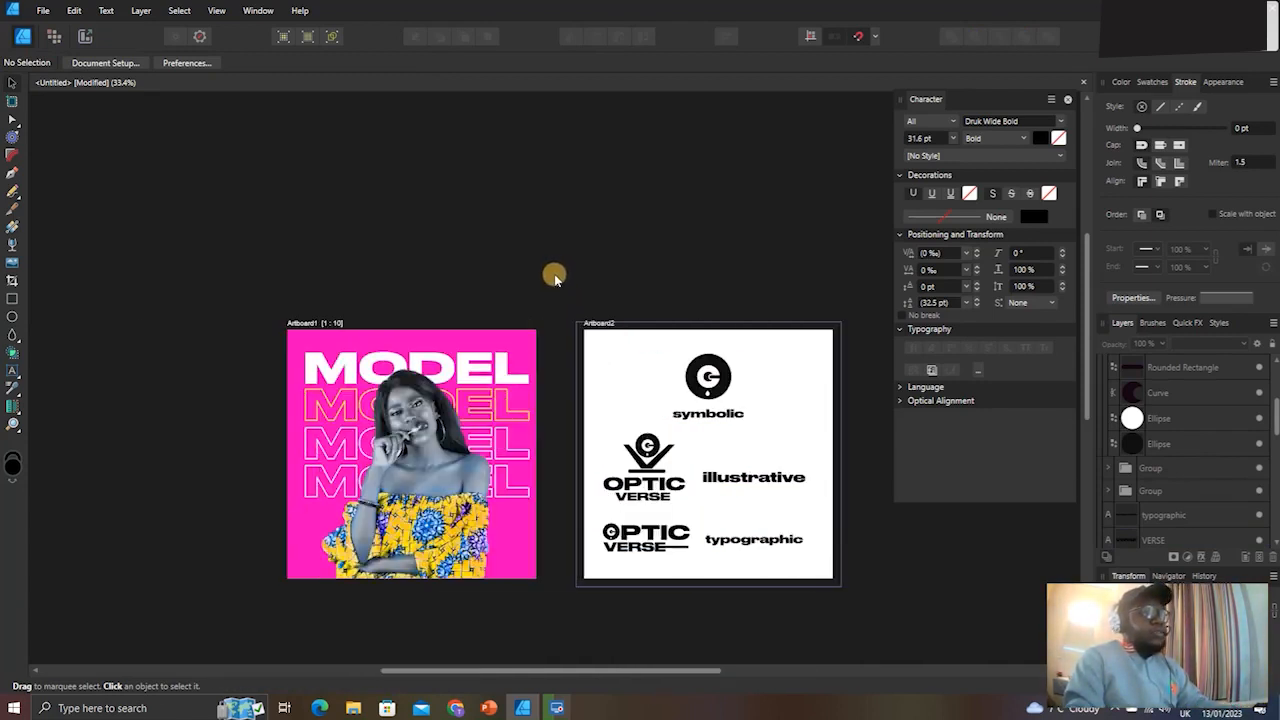
{"action": "scroll", "coordinate": [530, 279], "scroll_direction": "right", "scroll_amount": 3}
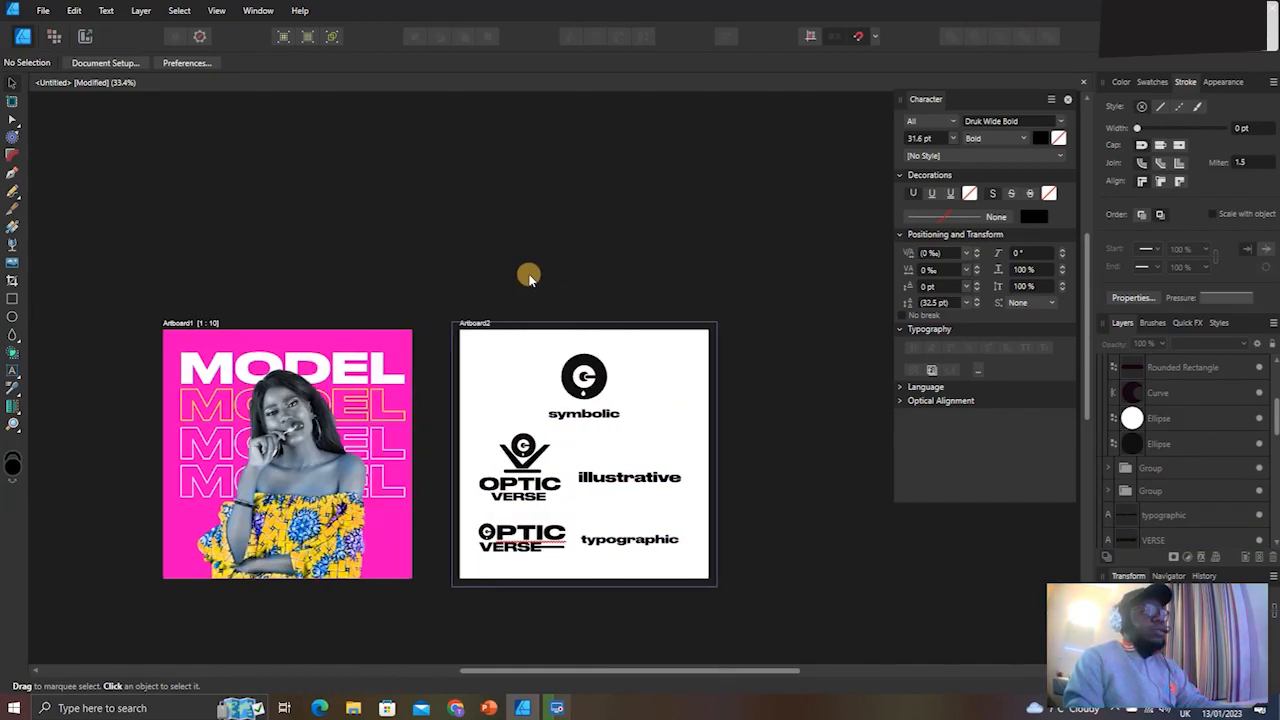
{"action": "scroll", "coordinate": [530, 279], "scroll_direction": "left", "scroll_amount": 3}
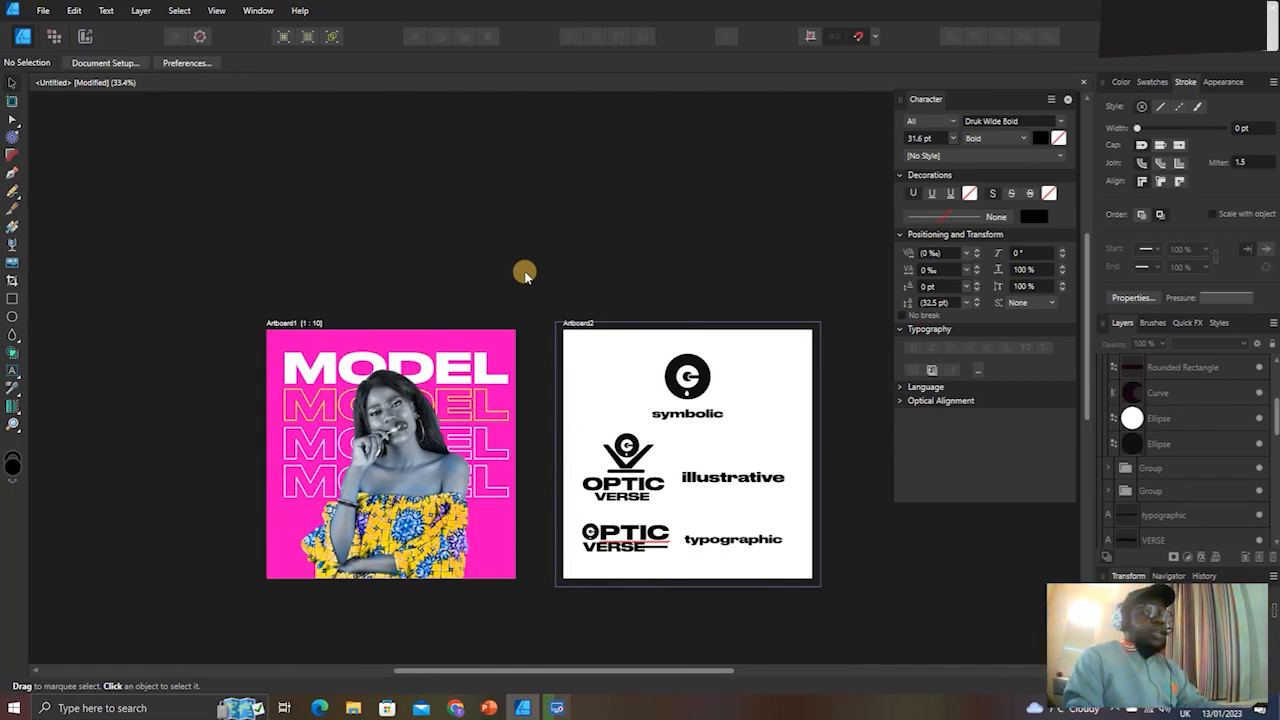
{"action": "scroll", "coordinate": [525, 272], "scroll_direction": "right", "scroll_amount": 4}
{"action": "scroll", "coordinate": [520, 265], "scroll_direction": "left", "scroll_amount": 6}
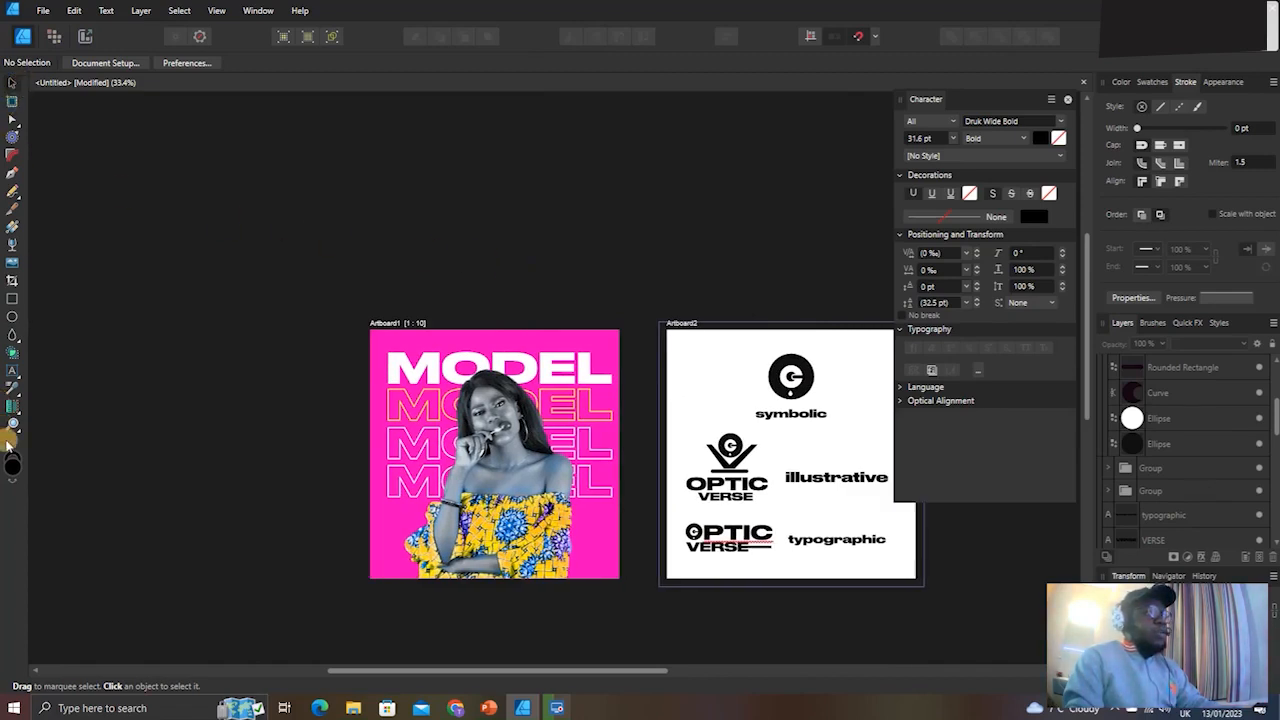
{"action": "scroll", "coordinate": [305, 390], "scroll_direction": "right", "scroll_amount": 4}
{"action": "scroll", "coordinate": [308, 336], "scroll_direction": "left", "scroll_amount": 2}
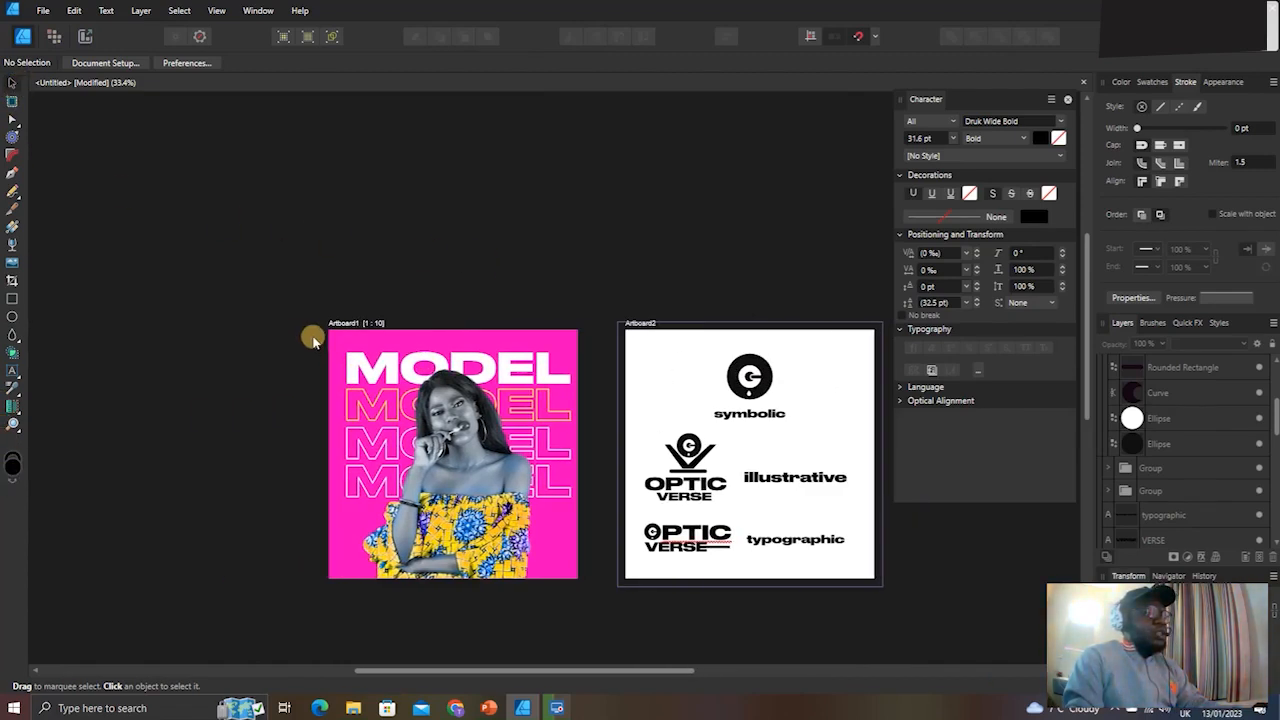
{"action": "scroll", "coordinate": [308, 328], "scroll_direction": "right", "scroll_amount": 4}
{"action": "scroll", "coordinate": [165, 262], "scroll_direction": "left", "scroll_amount": 4}
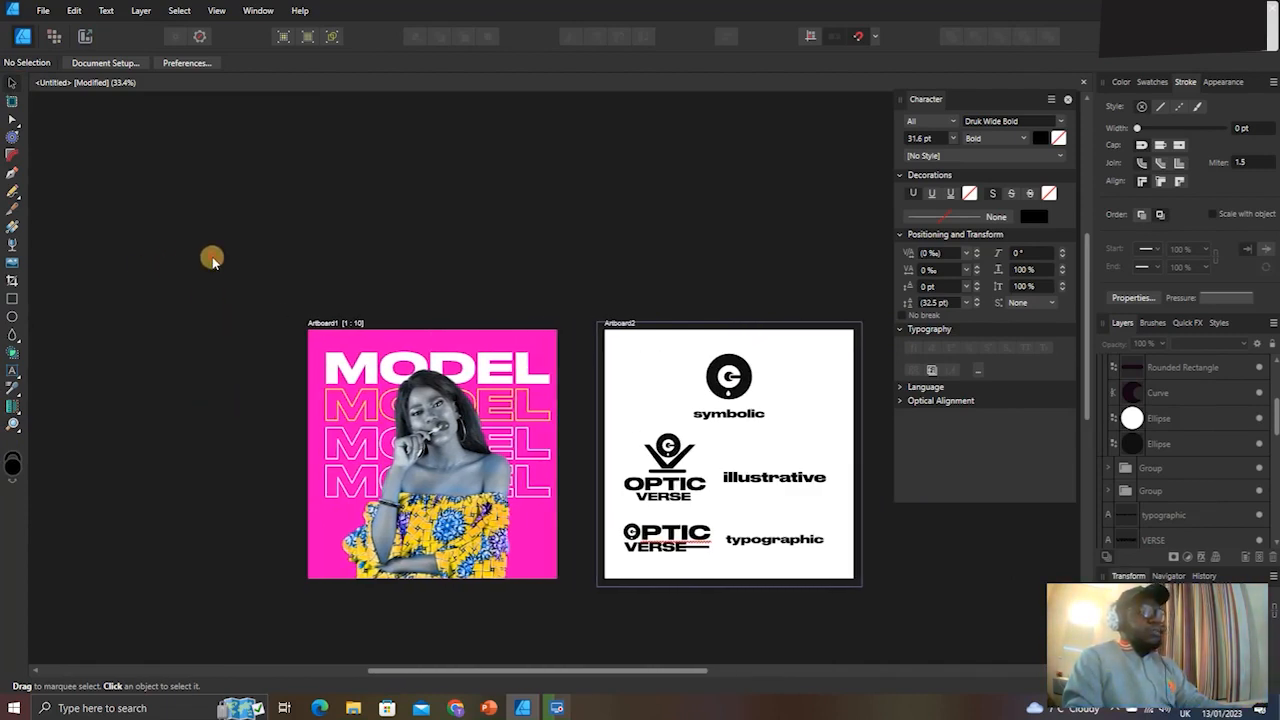
{"action": "left_click_drag", "start_coordinate": [212, 260], "coordinate": [913, 620]}
{"action": "left_click", "coordinate": [913, 620]}
{"action": "scroll", "coordinate": [880, 610], "scroll_direction": "right", "scroll_amount": 4}
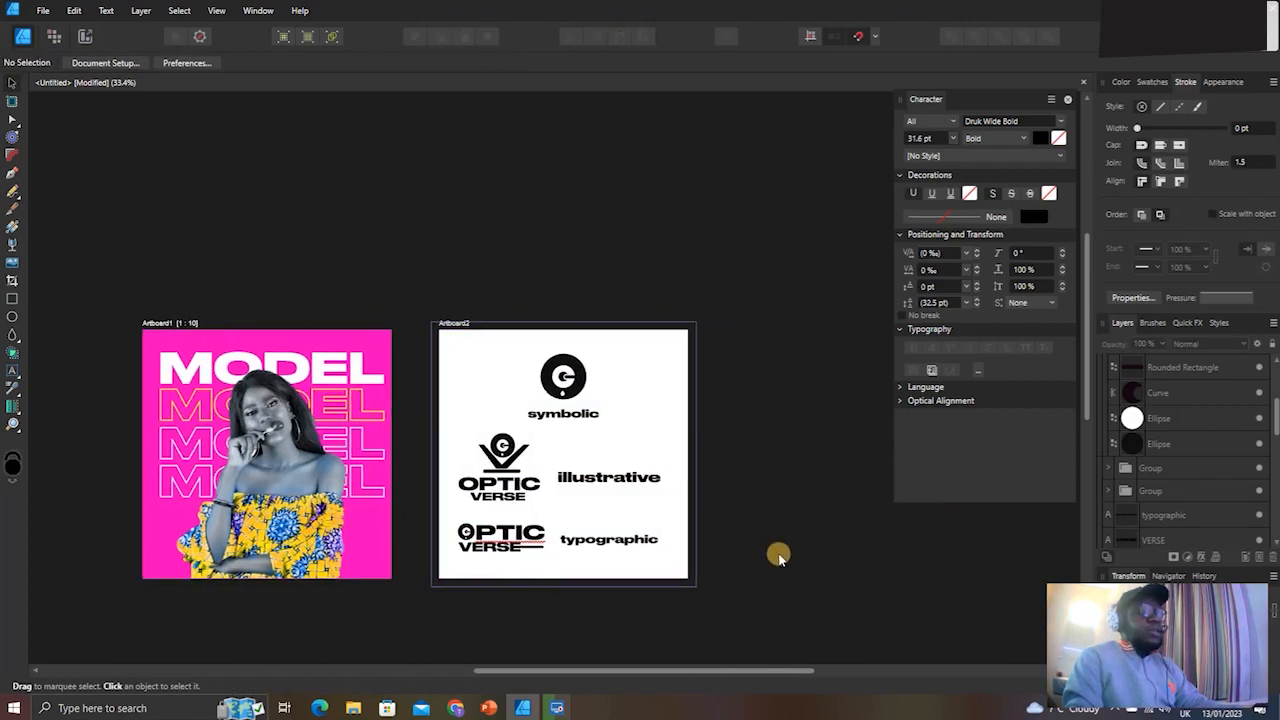
Select the illustrative and typographic logos together with their labels on the second artboard.
{"action": "left_click_drag", "start_coordinate": [437, 437], "coordinate": [734, 580]}
{"action": "left_click", "coordinate": [733, 581]}
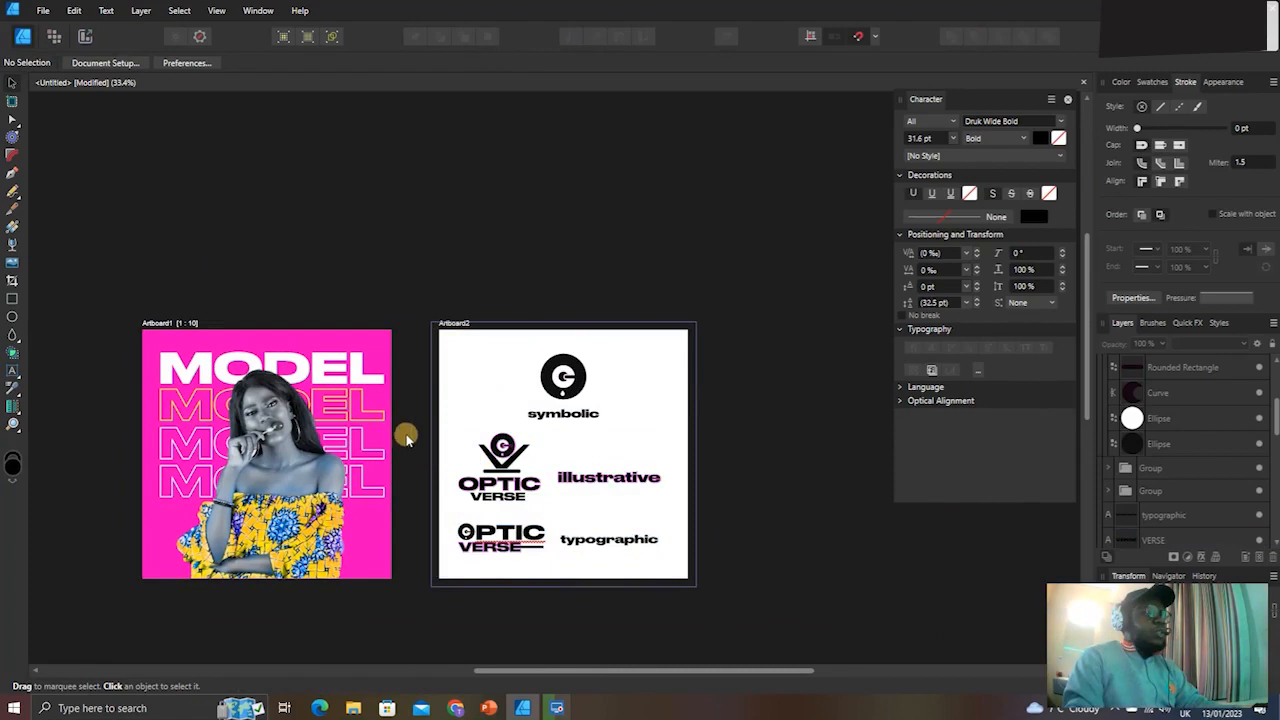
{"action": "left_click_drag", "start_coordinate": [413, 424], "coordinate": [694, 571]}
{"action": "left_click", "coordinate": [727, 551]}
{"action": "left_click_drag", "start_coordinate": [729, 557], "coordinate": [444, 421]}
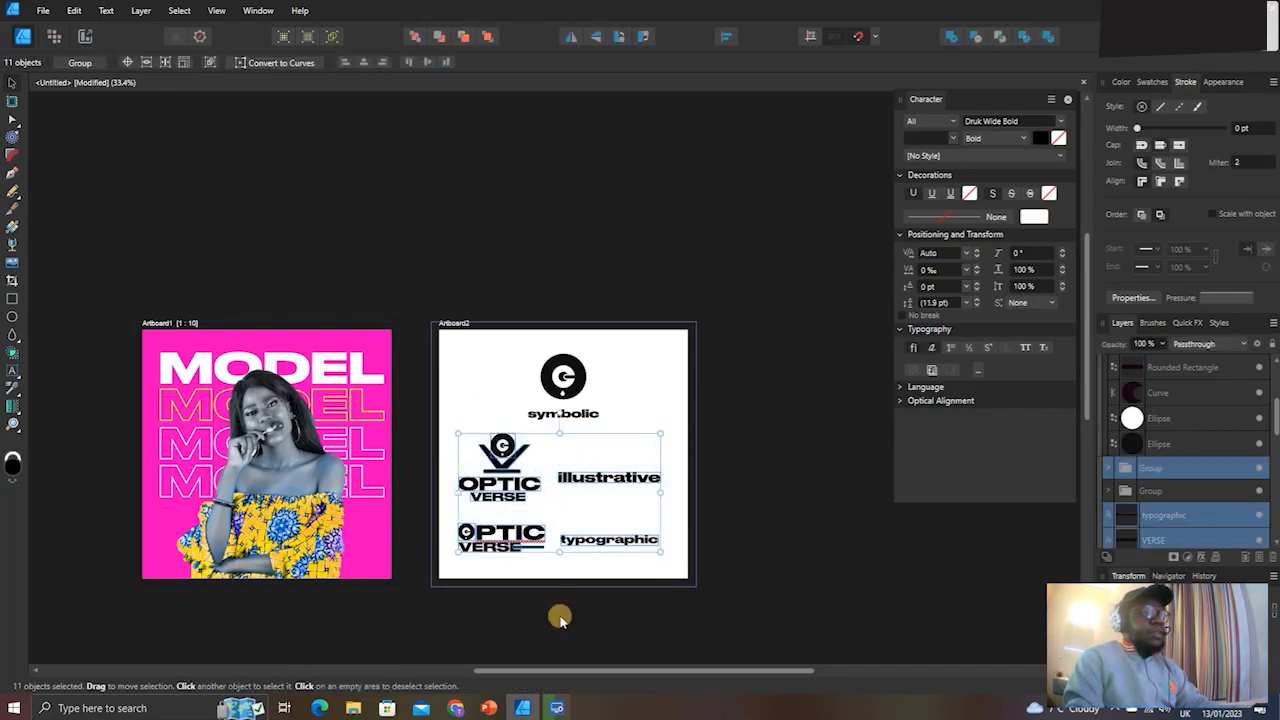